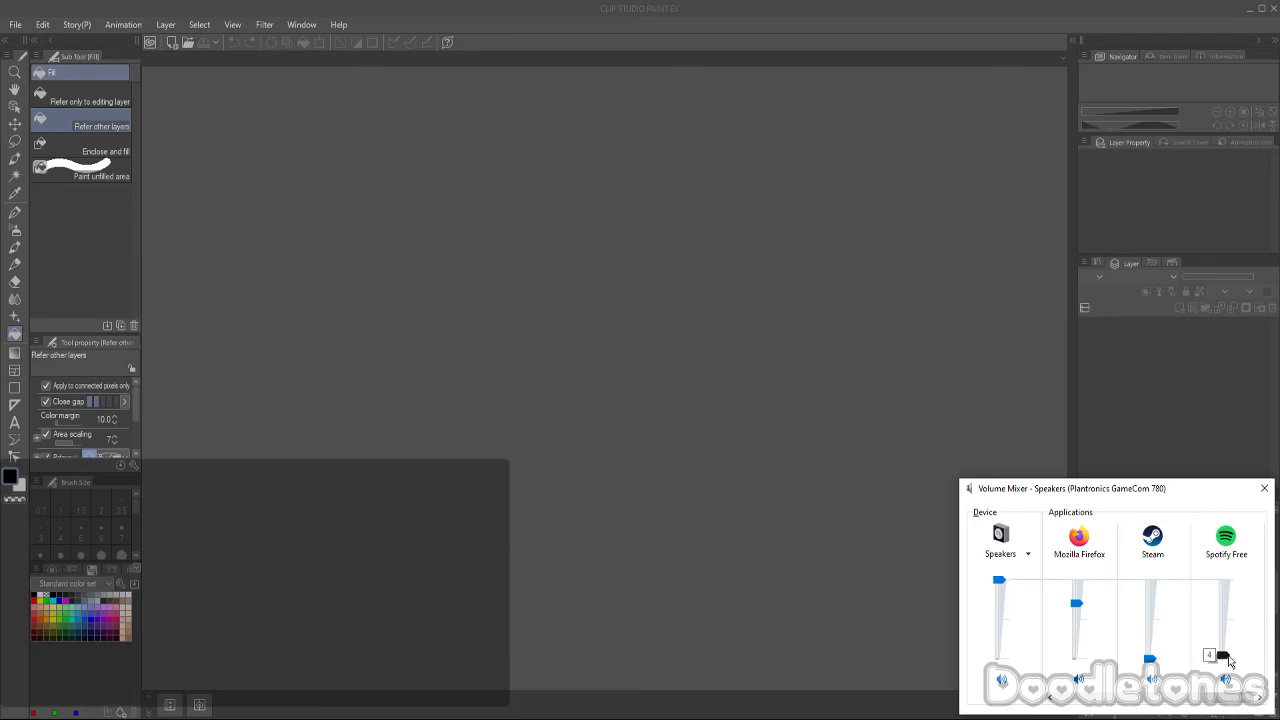
- Lower the Mozilla Firefox and Speakers volumes to near the minimum in the Volume Mixer, and close the mixer
left_click_drag(1076, 603, 1084, 657)
left_click_drag(999, 580, 1000, 651)
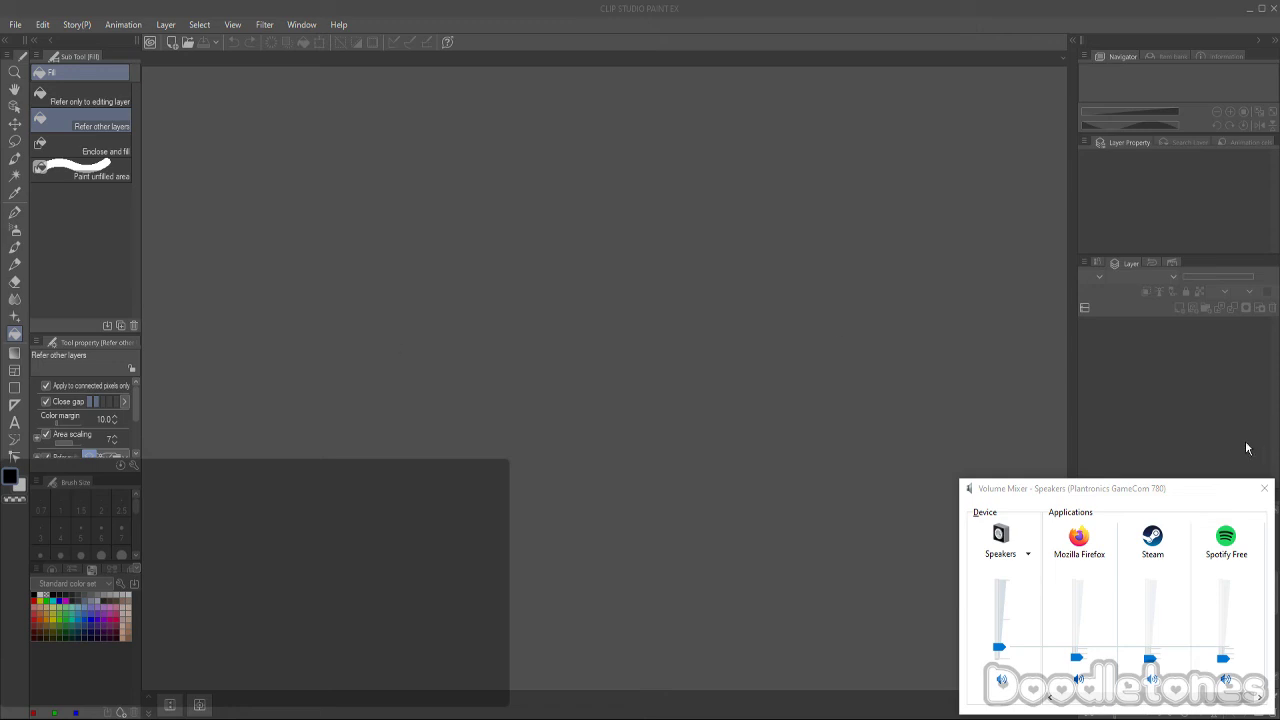
left_click(1264, 488)
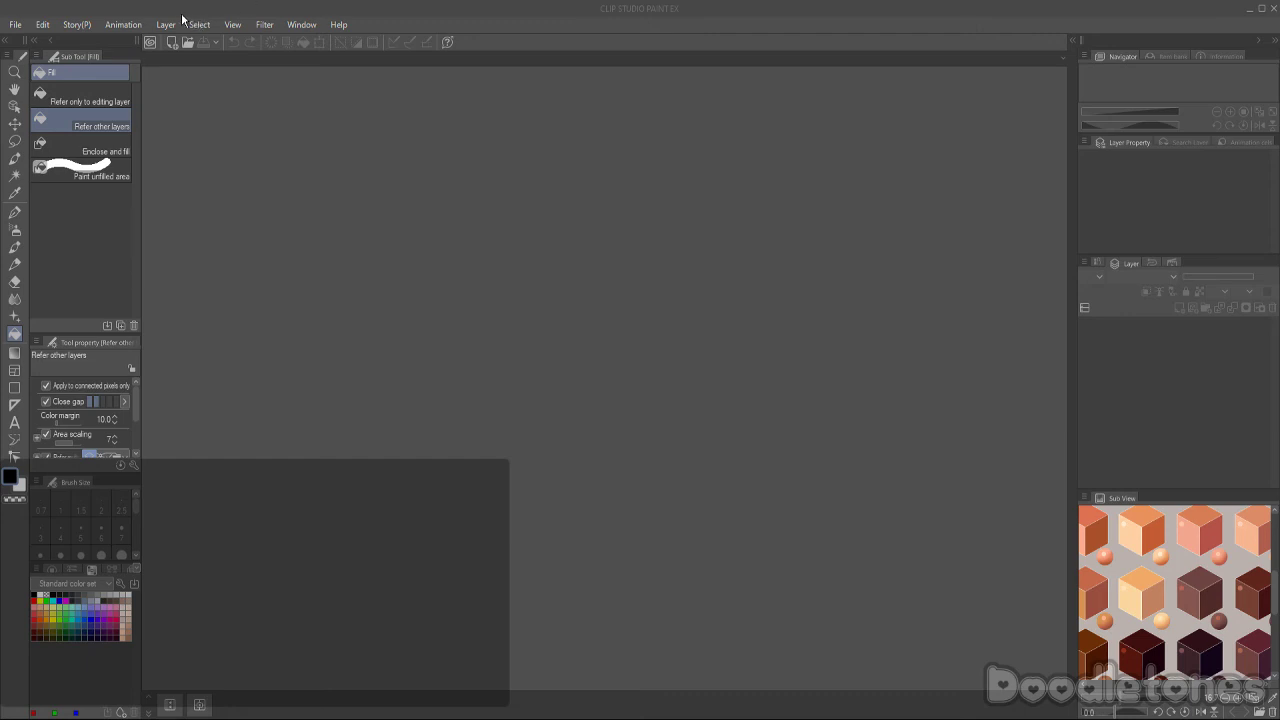
- Create a new color illustration canvas, 1200 x 1600 px at 72 dpi, with white paper
left_click(24, 25)
left_click(40, 43)
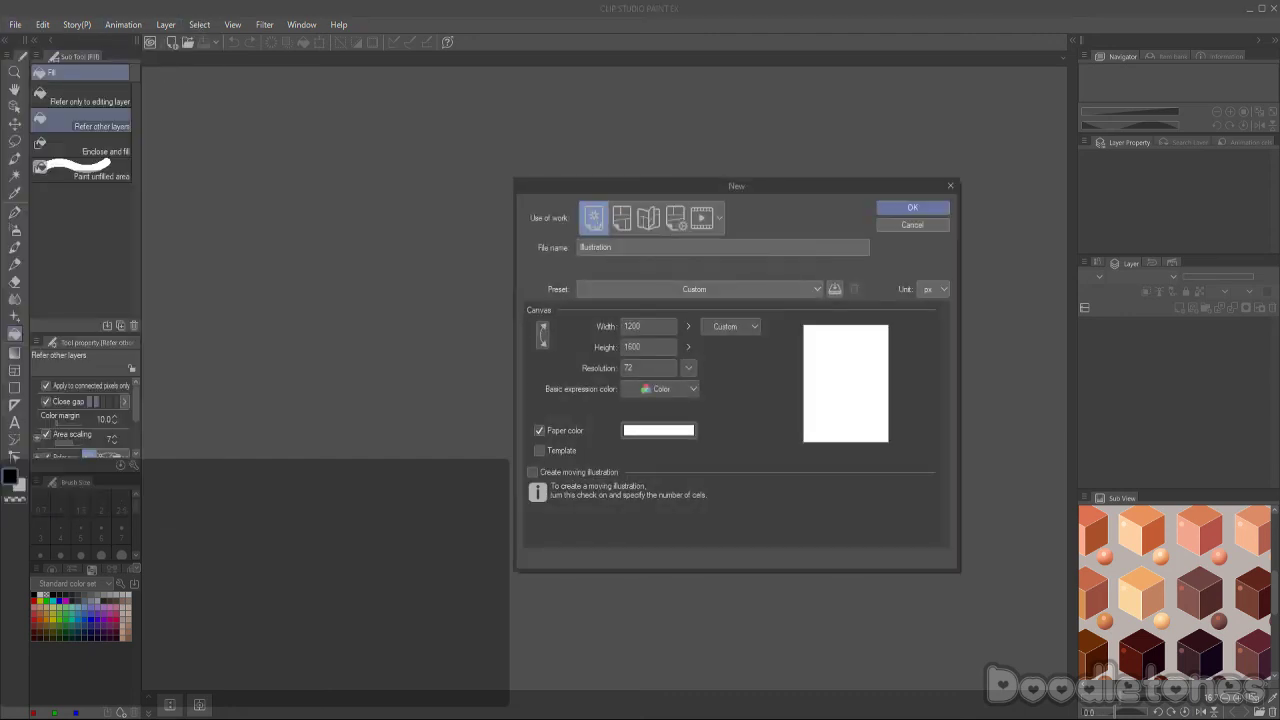
left_click(914, 209)
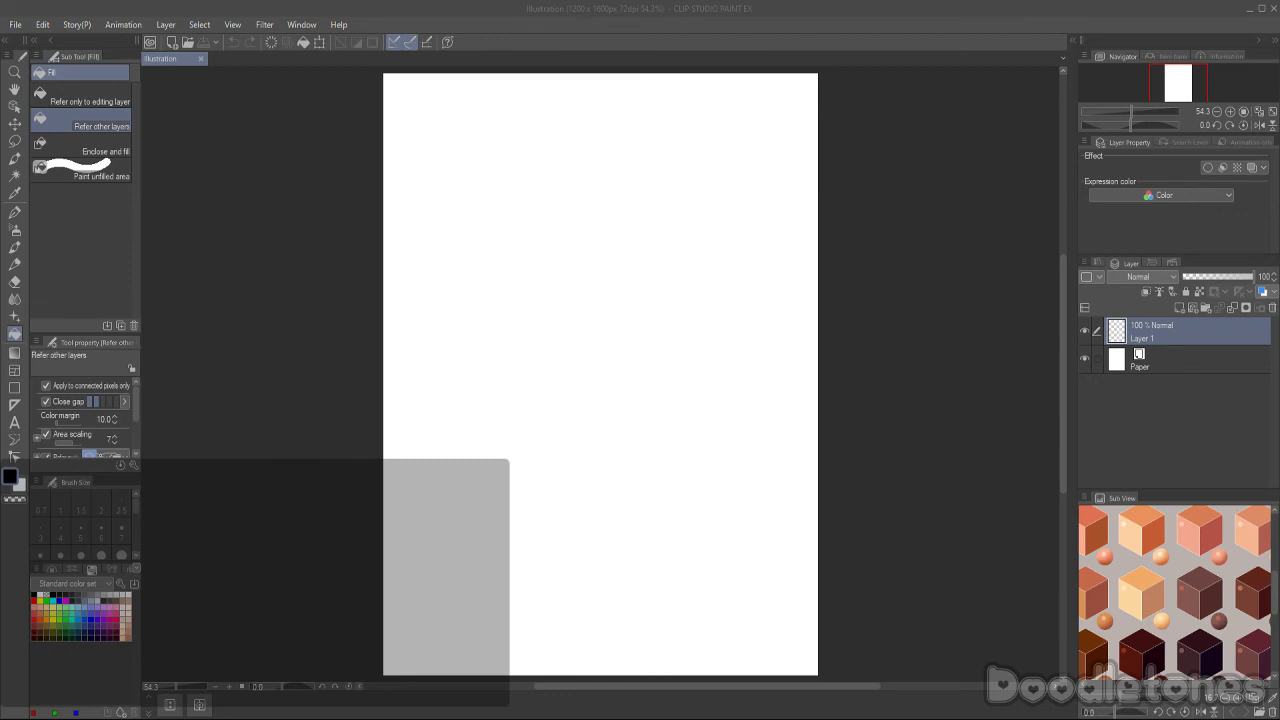
- Handwrite "5 Follow Emotes" with the black G-pen near the canvas's upper-left corner
key("ctrl+alt+0")
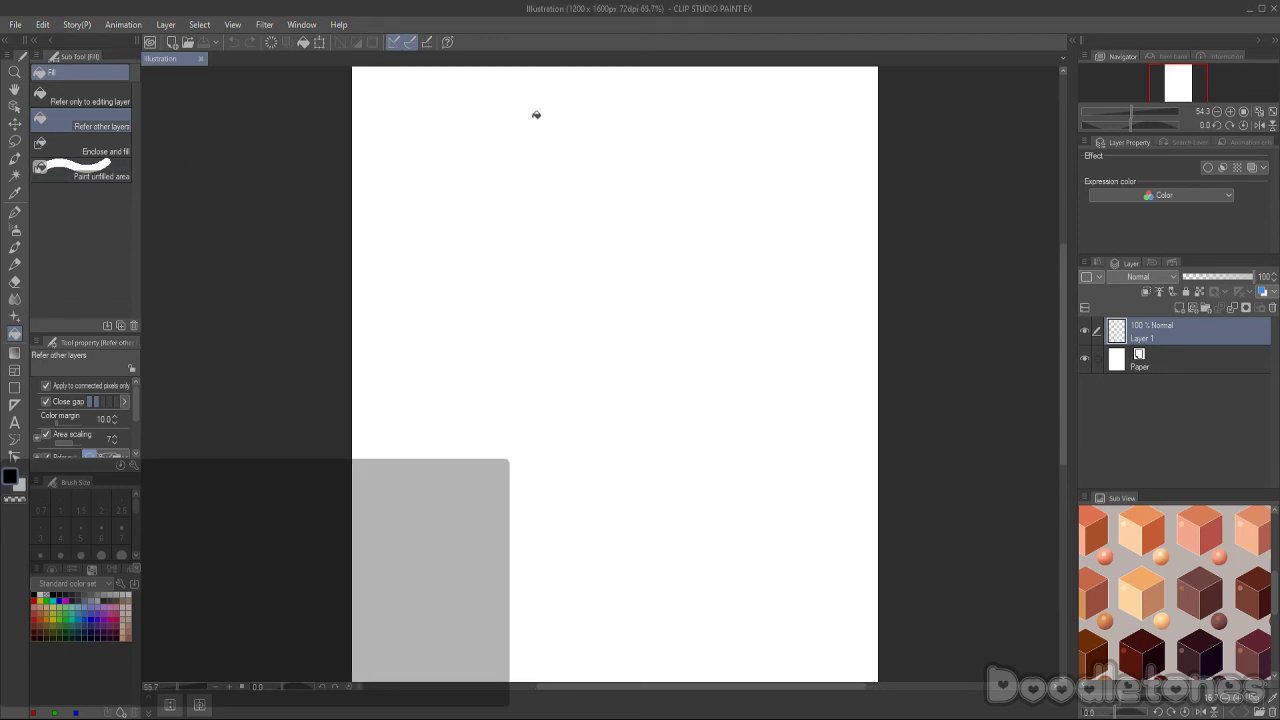
left_click_drag(1064, 226, 1055, 175)
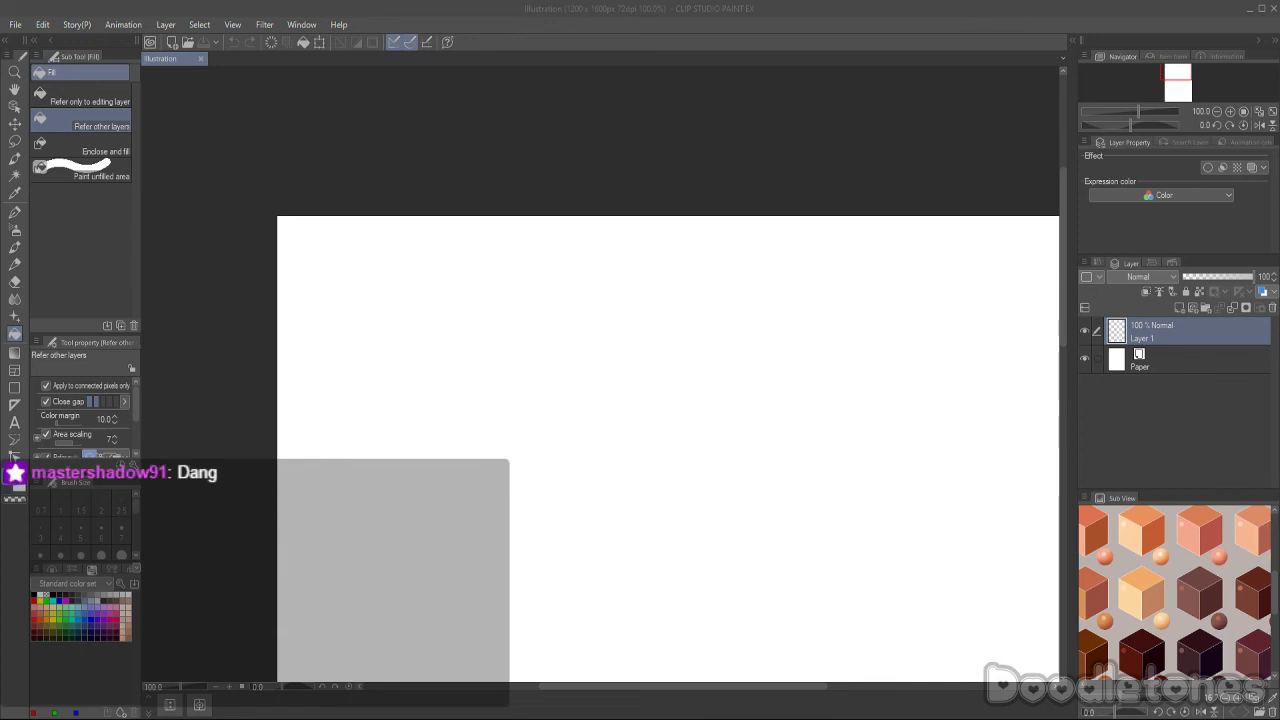
left_click(14, 212)
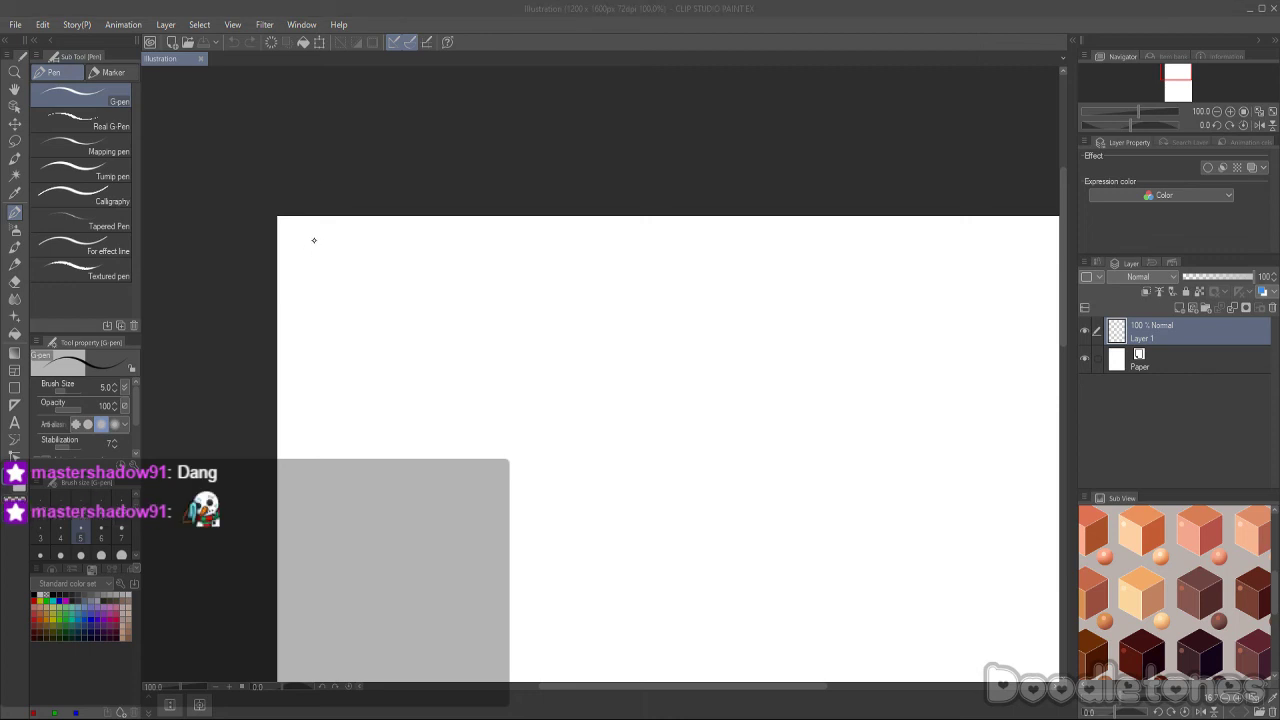
mouse_move(298, 247)
left_mouse_down()
mouse_move(320, 246)
mouse_move(296, 280)
mouse_move(352, 239)
mouse_move(348, 265)
left_mouse_up()
left_click_drag(358, 262, 375, 271)
mouse_move(387, 259)
left_mouse_down()
mouse_move(405, 268)
mouse_move(412, 252)
mouse_move(436, 250)
mouse_move(452, 271)
left_mouse_up()
mouse_move(460, 253)
left_mouse_down()
mouse_move(460, 268)
mouse_move(488, 253)
left_mouse_up()
mouse_move(502, 234)
left_mouse_down()
mouse_move(503, 266)
mouse_move(510, 249)
left_mouse_up()
mouse_move(504, 254)
left_mouse_down()
mouse_move(518, 250)
mouse_move(512, 262)
left_mouse_up()
left_click_drag(534, 246, 522, 266)
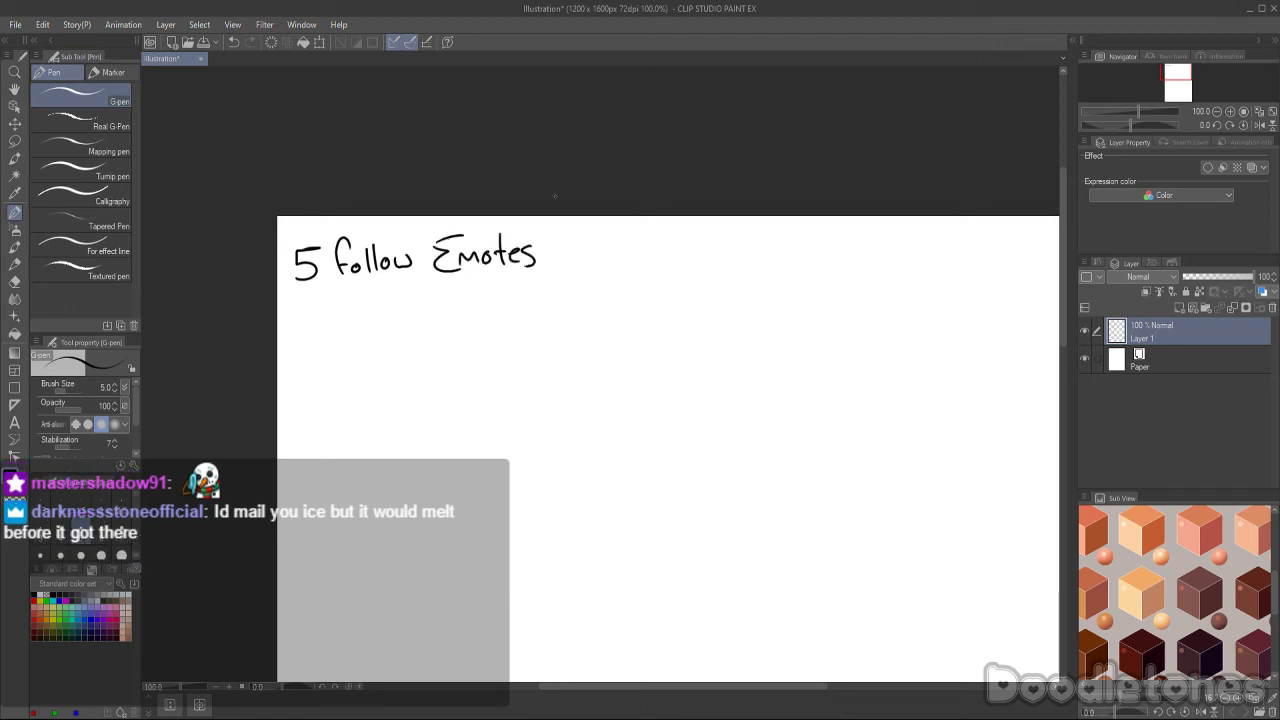
- Handwrite "4 Sub Emotes" beneath the follow emotes line
mouse_move(297, 295)
left_mouse_down()
mouse_move(314, 313)
mouse_move(313, 342)
left_mouse_up()
mouse_move(362, 306)
left_mouse_down()
mouse_move(339, 332)
mouse_move(374, 316)
mouse_move(385, 327)
mouse_move(440, 296)
mouse_move(444, 322)
mouse_move(470, 309)
left_mouse_up()
mouse_move(486, 292)
left_mouse_down()
mouse_move(487, 316)
mouse_move(494, 302)
left_mouse_up()
left_click_drag(492, 310, 514, 315)
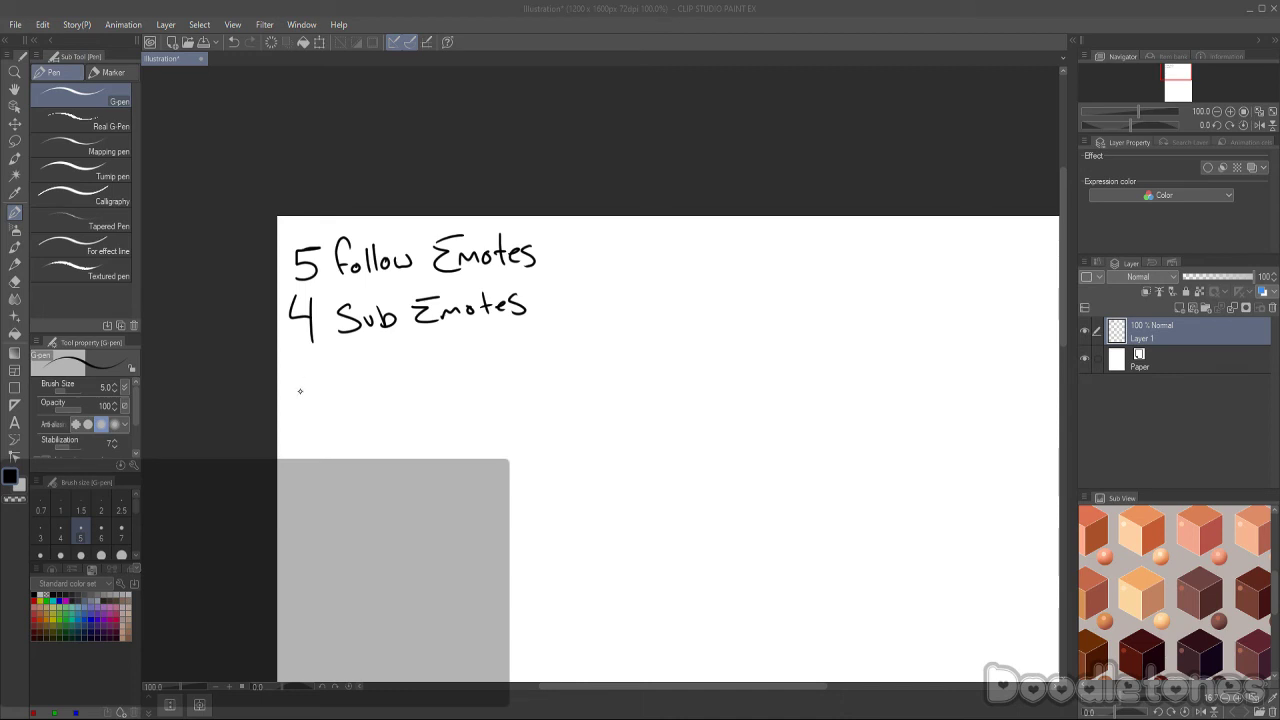
- Handwrite "5 Animated Emotes" as the third line of the list, redoing the faulty stroke in the last word
mouse_move(296, 359)
left_mouse_down()
mouse_move(318, 352)
mouse_move(291, 385)
left_mouse_up()
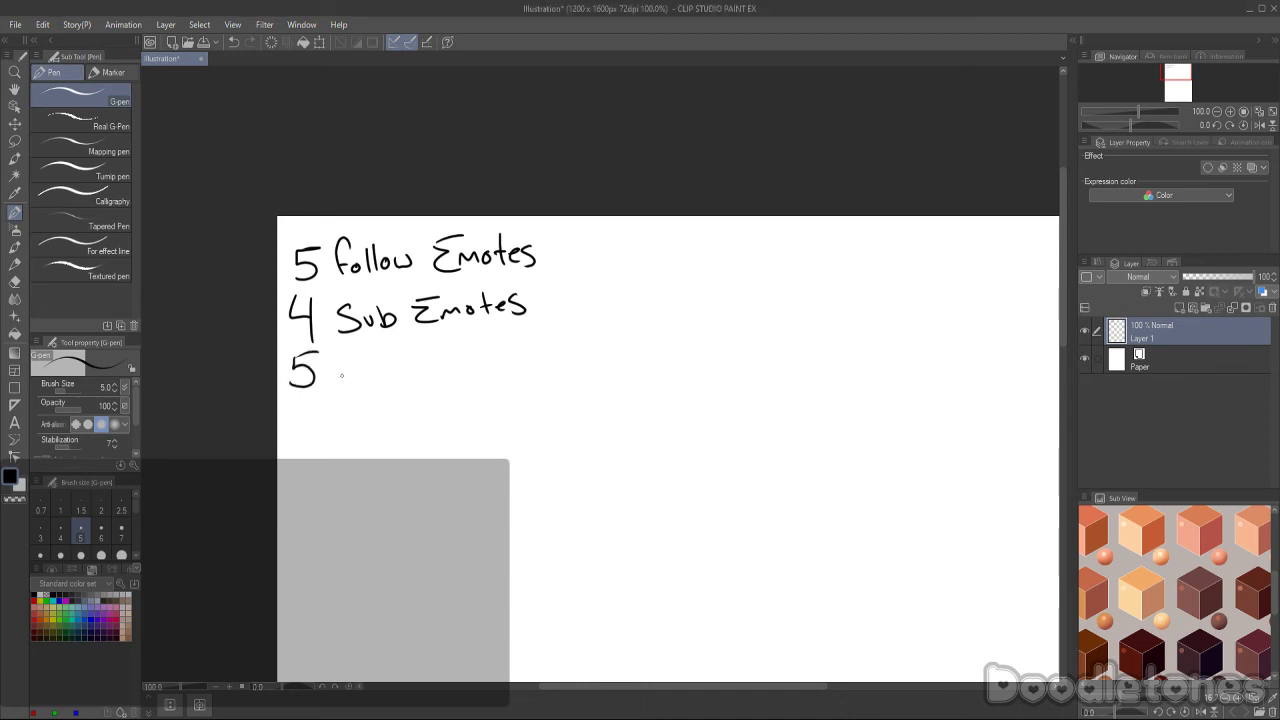
mouse_move(346, 350)
left_mouse_down()
mouse_move(338, 382)
mouse_move(362, 384)
left_mouse_up()
left_click_drag(340, 370, 440, 372)
left_click_drag(432, 358, 466, 368)
mouse_move(478, 344)
left_mouse_down()
mouse_move(480, 370)
mouse_move(518, 336)
mouse_move(512, 358)
mouse_move(526, 372)
mouse_move(561, 358)
left_mouse_up()
key("ctrl+z")
mouse_move(556, 346)
left_mouse_down()
mouse_move(578, 344)
mouse_move(572, 356)
left_mouse_up()
left_click_drag(592, 342, 576, 358)
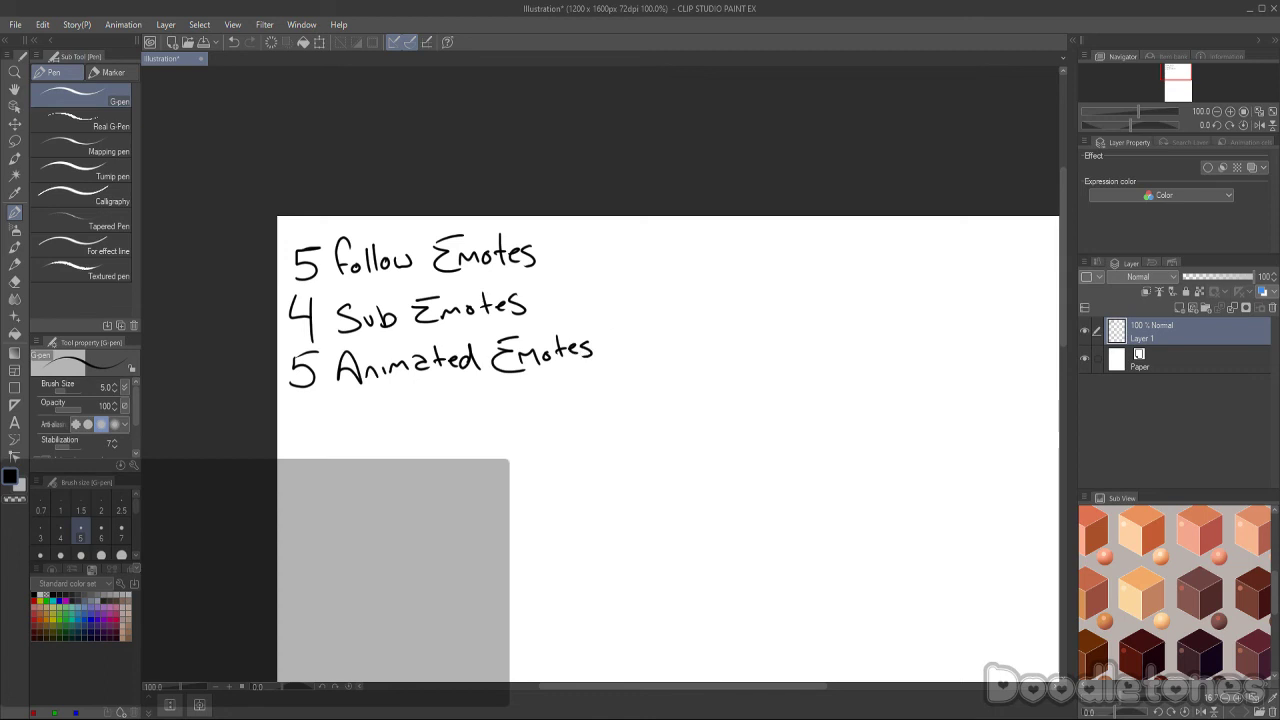
- Handwrite "1 Bit Emote" as the fourth line of the list
mouse_move(293, 411)
left_mouse_down()
mouse_move(314, 433)
mouse_move(393, 424)
left_mouse_up()
left_click_drag(384, 409, 452, 389)
left_click_drag(430, 400, 456, 416)
mouse_move(459, 400)
left_mouse_down()
mouse_move(460, 414)
mouse_move(490, 412)
left_mouse_up()
mouse_move(500, 388)
left_mouse_down()
mouse_move(502, 406)
mouse_move(512, 398)
left_mouse_up()
left_click_drag(520, 404, 528, 406)
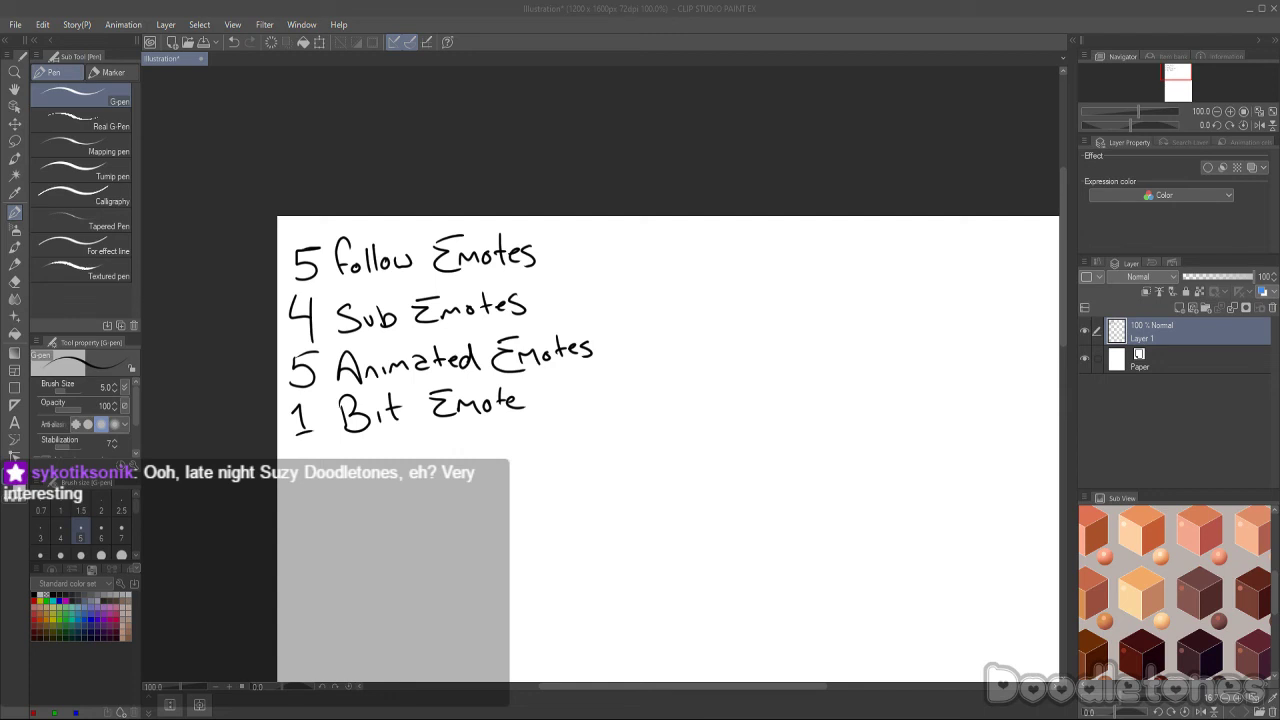
- Handwrite "15 Total Emotes" below the list, leaving a small gap under the bit emote line
left_click(739, 289)
scroll(711, 379, "down", 1)
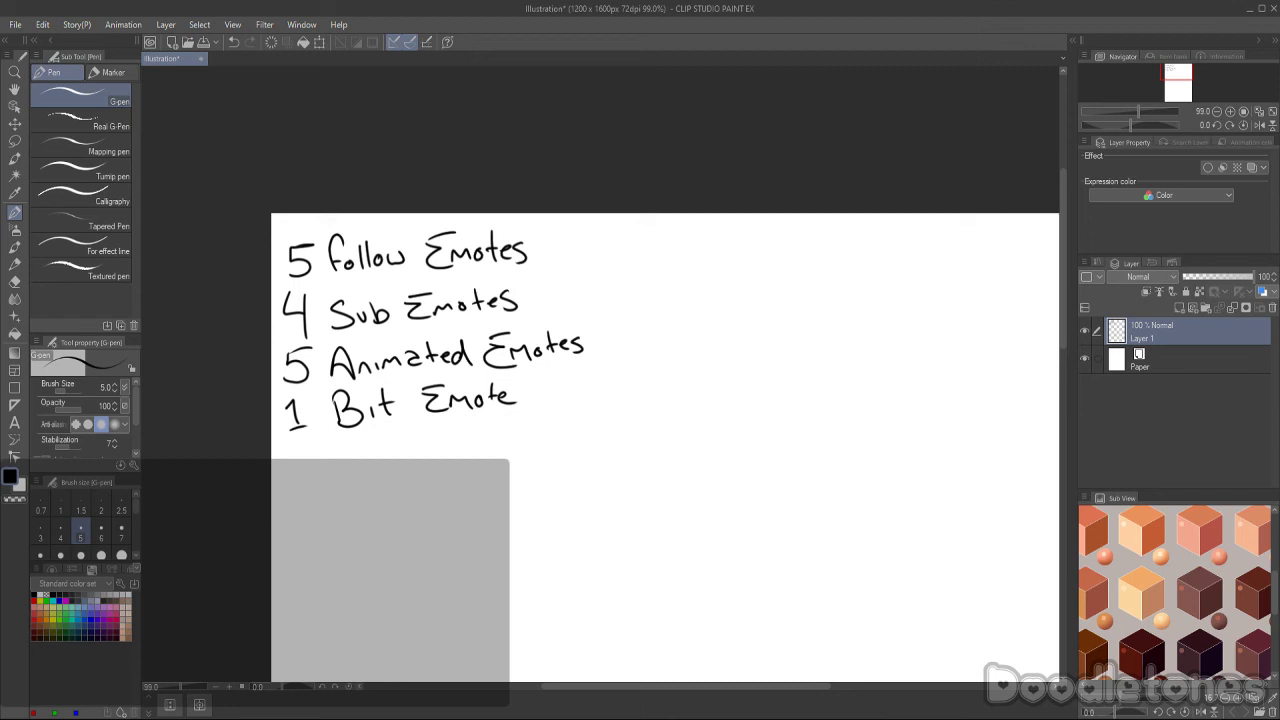
scroll(734, 531, "down", 3)
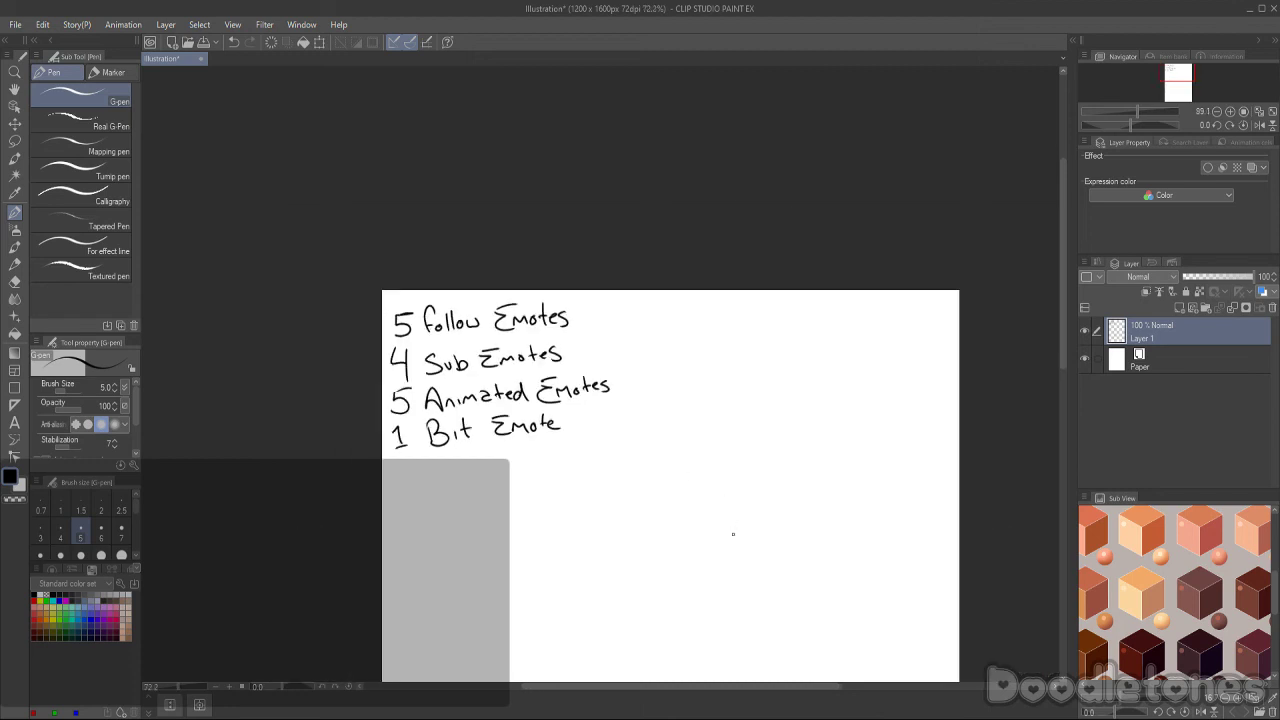
scroll(731, 574, "up", 3)
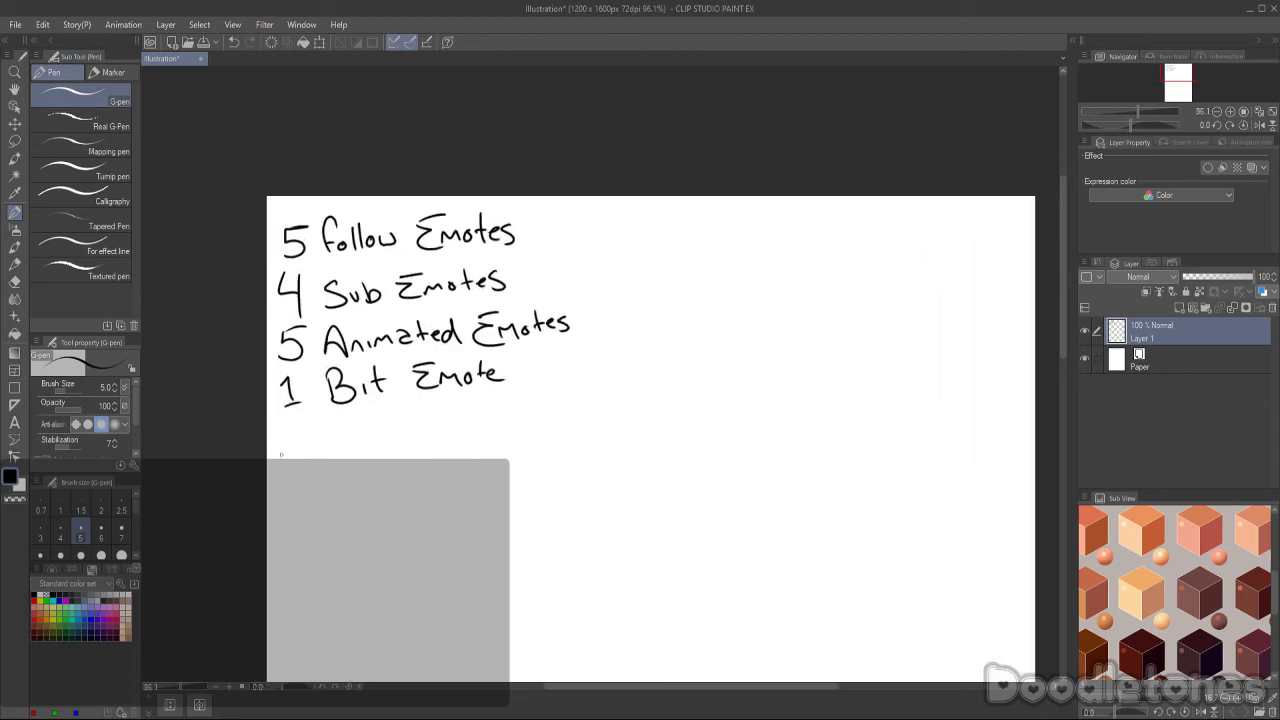
left_click_drag(279, 440, 282, 476)
mouse_move(279, 474)
left_mouse_down()
mouse_move(302, 468)
mouse_move(322, 428)
mouse_move(298, 464)
left_mouse_up()
mouse_move(341, 427)
left_mouse_down()
mouse_move(375, 424)
mouse_move(356, 466)
left_mouse_up()
mouse_move(379, 453)
left_mouse_down()
mouse_move(394, 459)
mouse_move(408, 442)
left_mouse_up()
mouse_move(420, 443)
left_mouse_down()
mouse_move(432, 458)
mouse_move(483, 412)
mouse_move(485, 447)
mouse_move(512, 434)
left_mouse_up()
mouse_move(522, 412)
left_mouse_down()
mouse_move(524, 444)
mouse_move(536, 428)
left_mouse_up()
left_click_drag(532, 436, 546, 444)
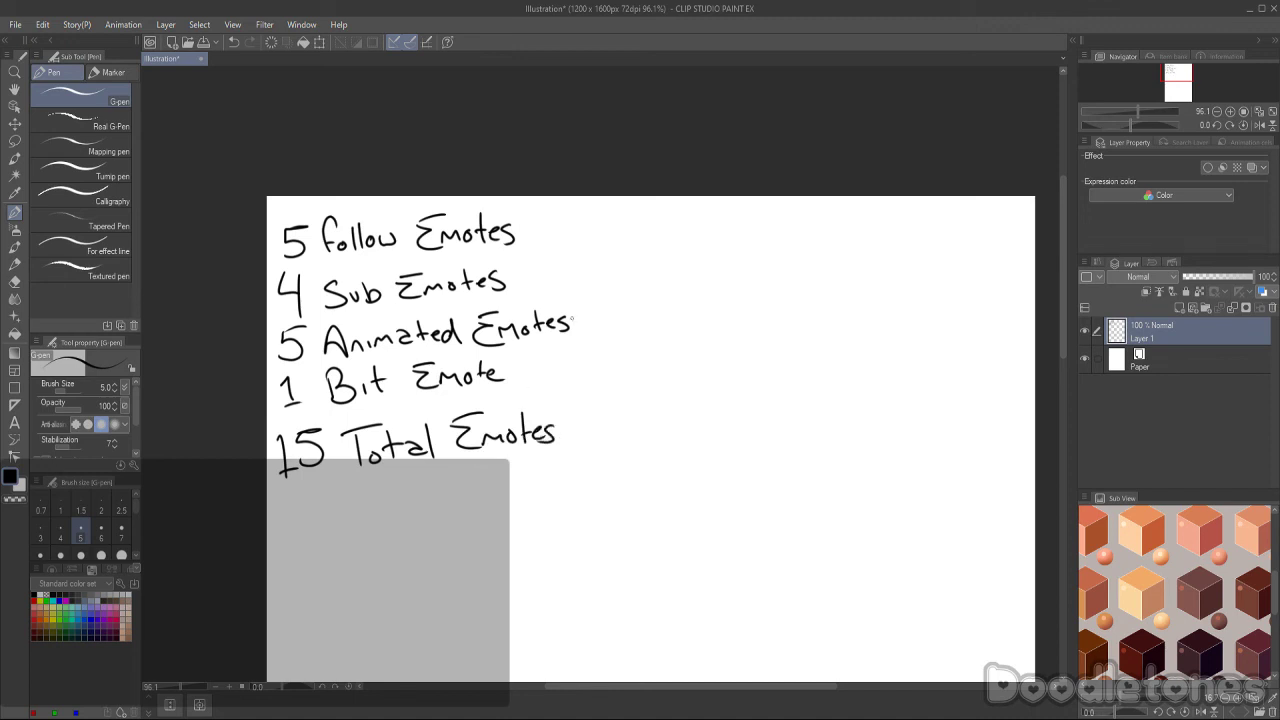
- Draw a sum line between the list and the total, and surround "15 Total Emotes" with short radiating dashes
mouse_move(272, 414)
left_mouse_down()
mouse_move(597, 379)
mouse_move(562, 400)
left_mouse_up()
left_click_drag(570, 413, 581, 411)
left_click_drag(573, 428, 590, 455)
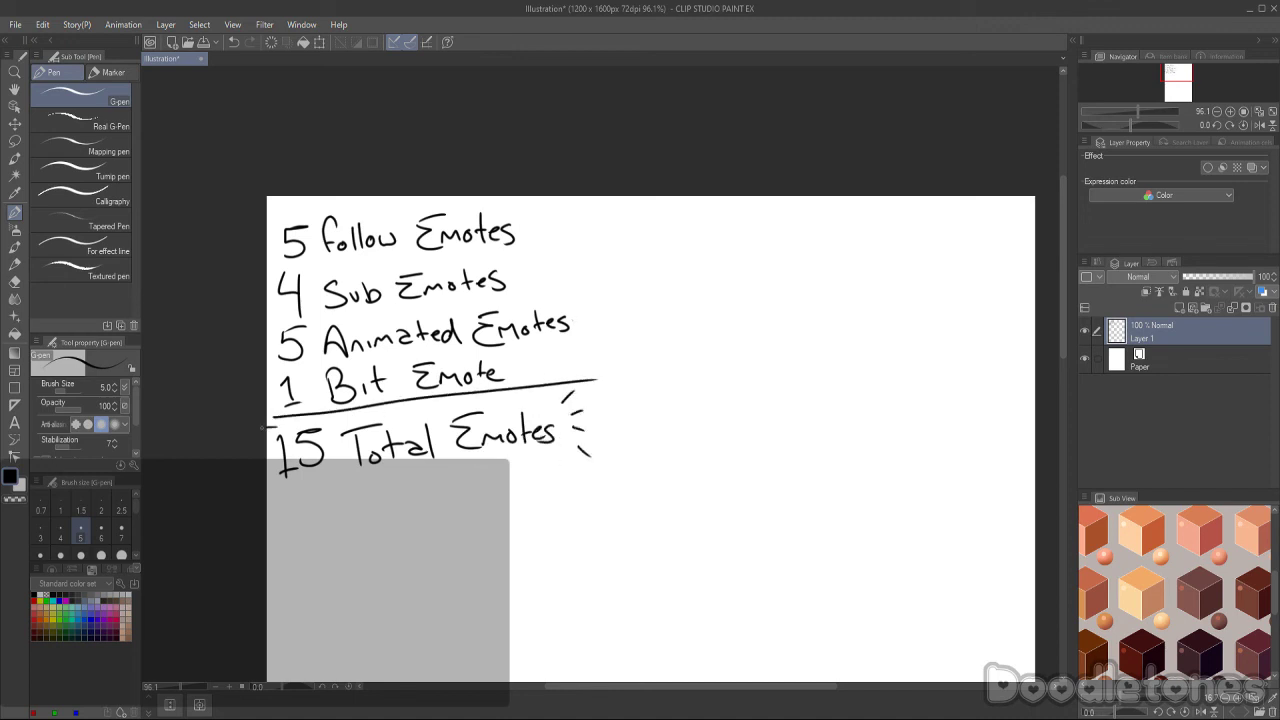
left_click_drag(328, 486, 337, 494)
left_click_drag(386, 484, 440, 482)
left_click_drag(454, 484, 512, 470)
left_click_drag(532, 478, 548, 472)
left_click_drag(558, 470, 576, 474)
left_click_drag(504, 392, 498, 398)
left_click_drag(480, 390, 448, 403)
left_click_drag(434, 398, 422, 404)
left_click_drag(410, 404, 358, 409)
left_click_drag(338, 413, 290, 417)
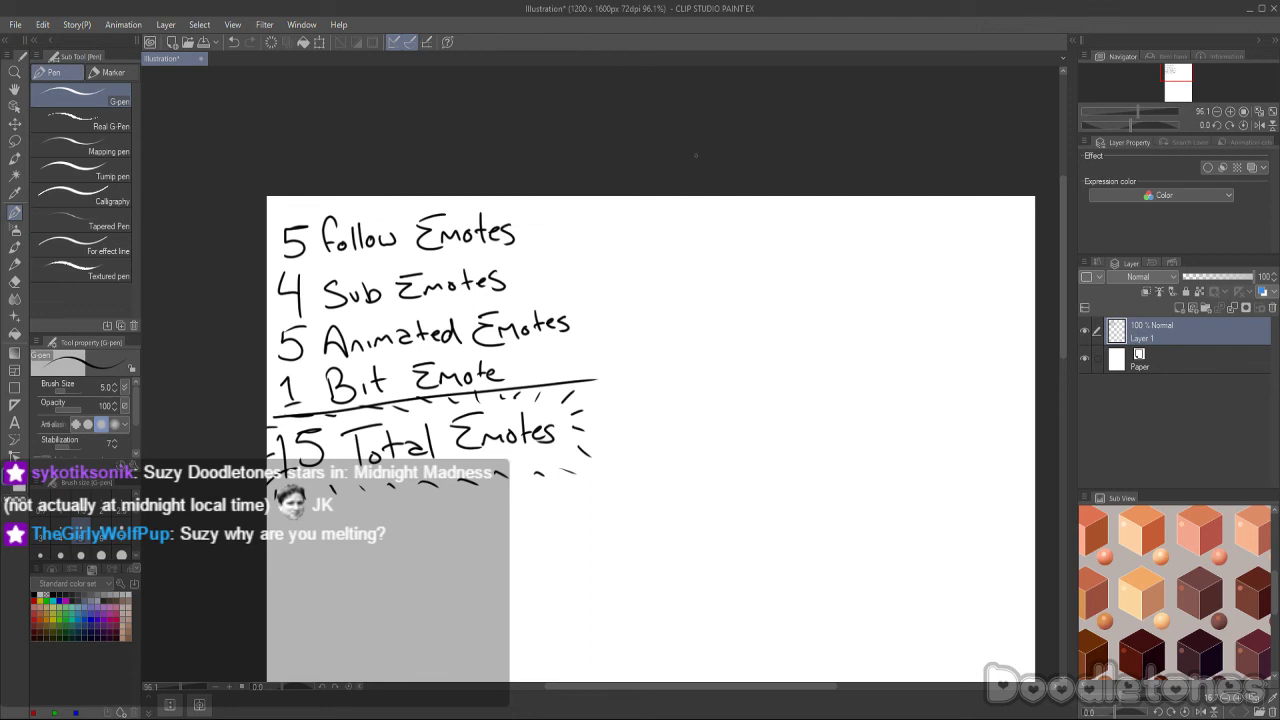
scroll(685, 130, "down", 2)
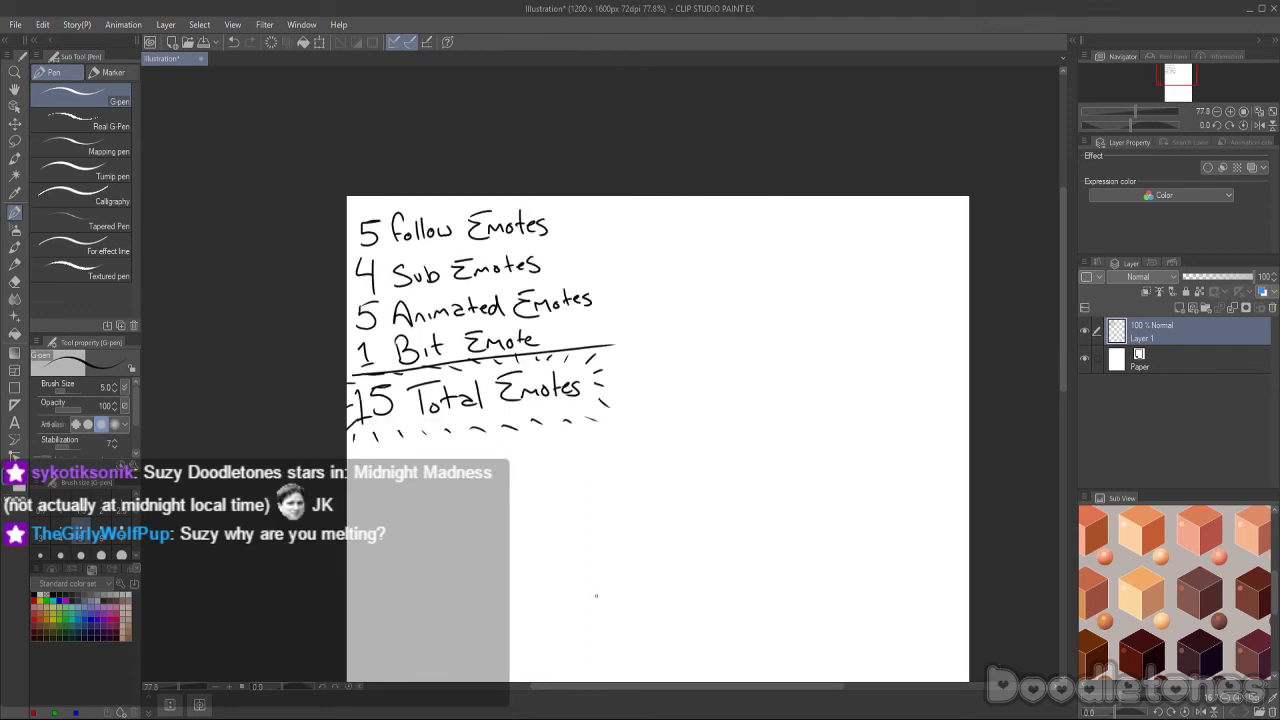
left_click_drag(603, 669, 457, 669)
scroll(470, 480, "up", 2)
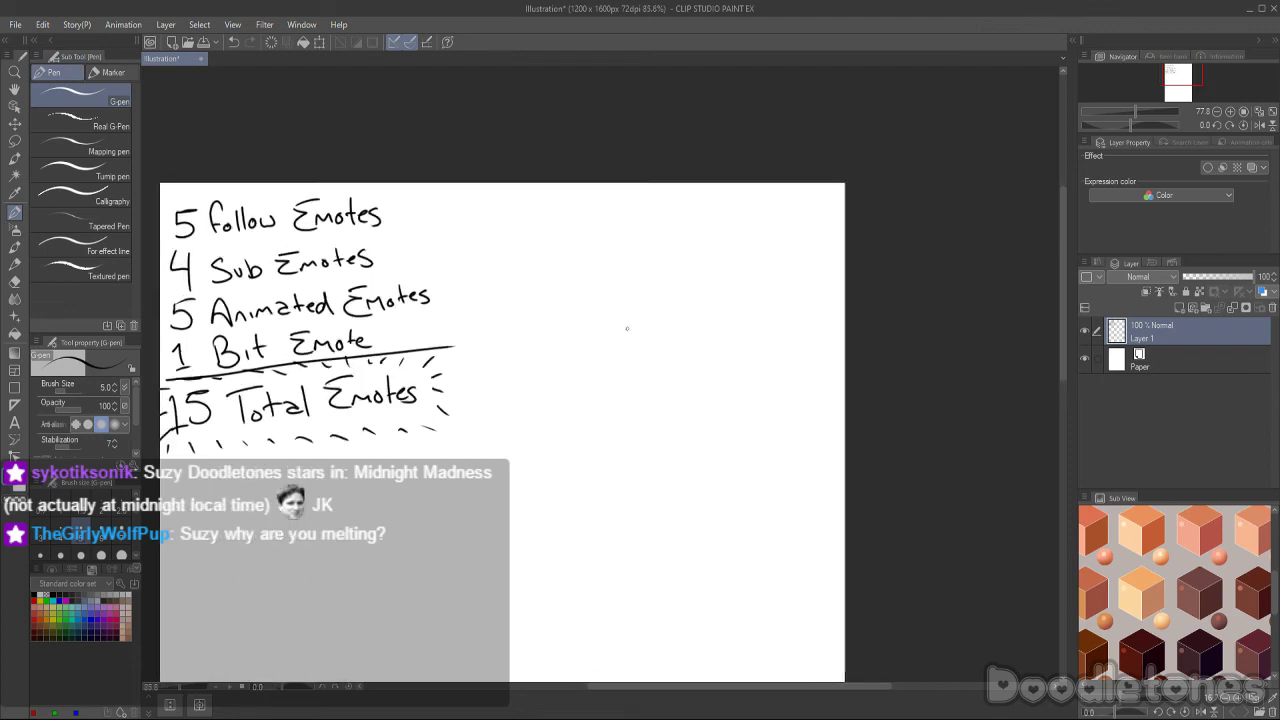
scroll(470, 480, "up", 1)
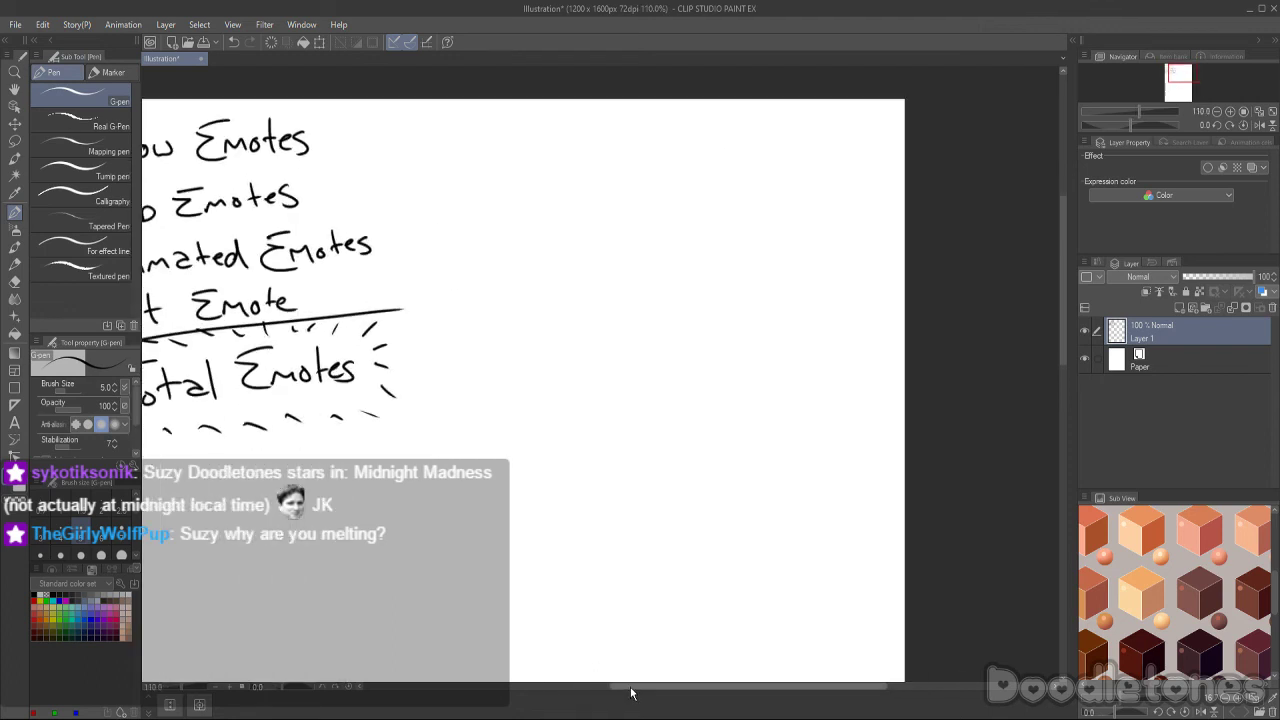
left_click_drag(631, 689, 590, 692)
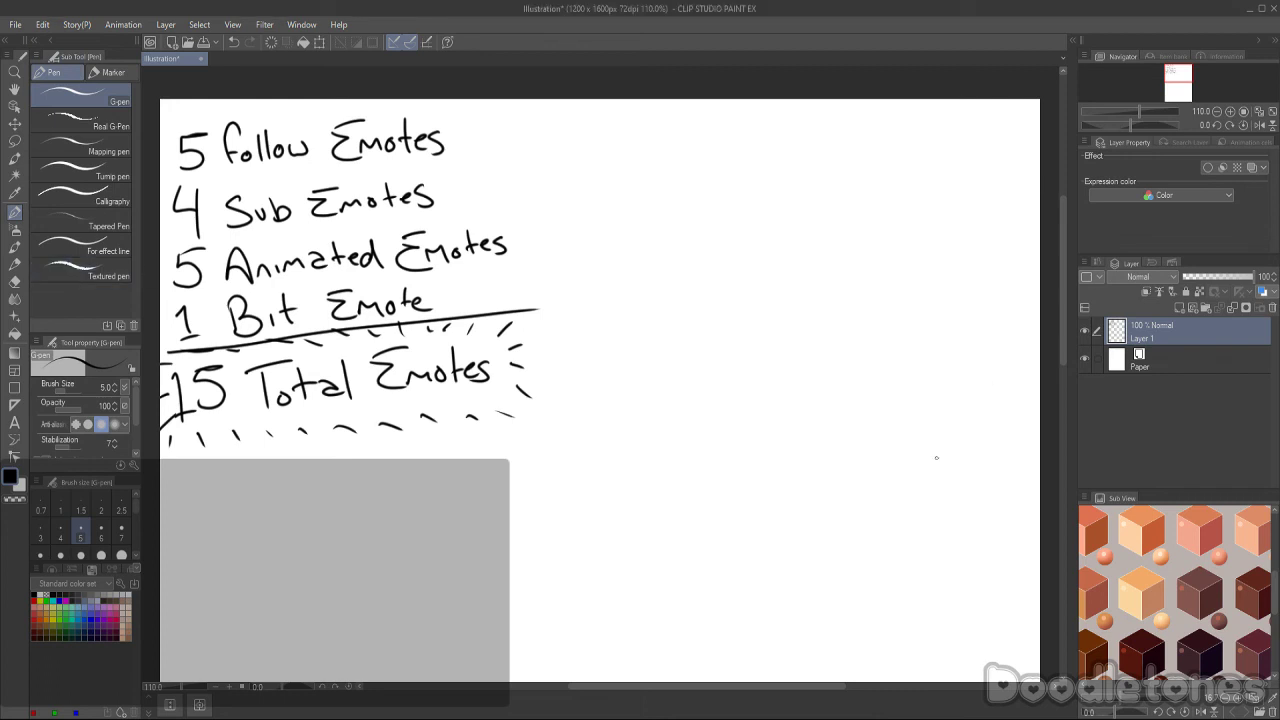
scroll(714, 451, "down", 1)
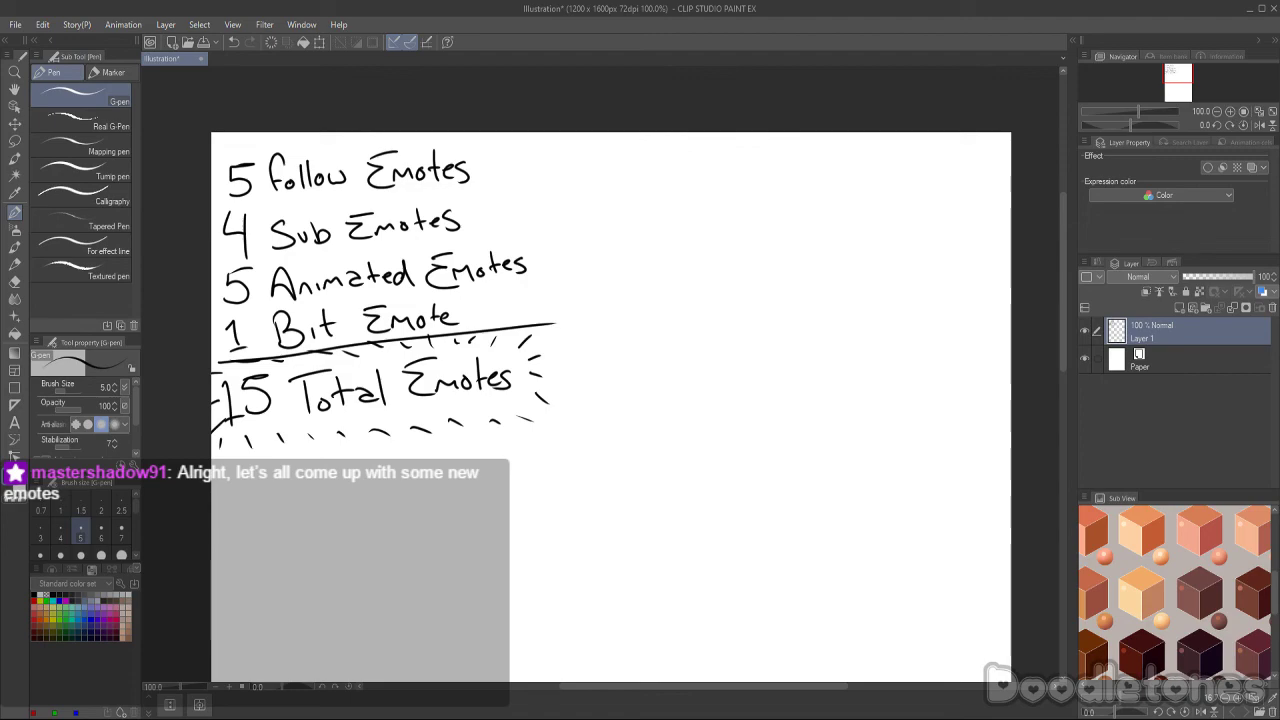
- Bring the Firefox window with the Toyhouse page over the canvas and look through the All Characters gallery
left_click_drag(0, 219, 826, 73)
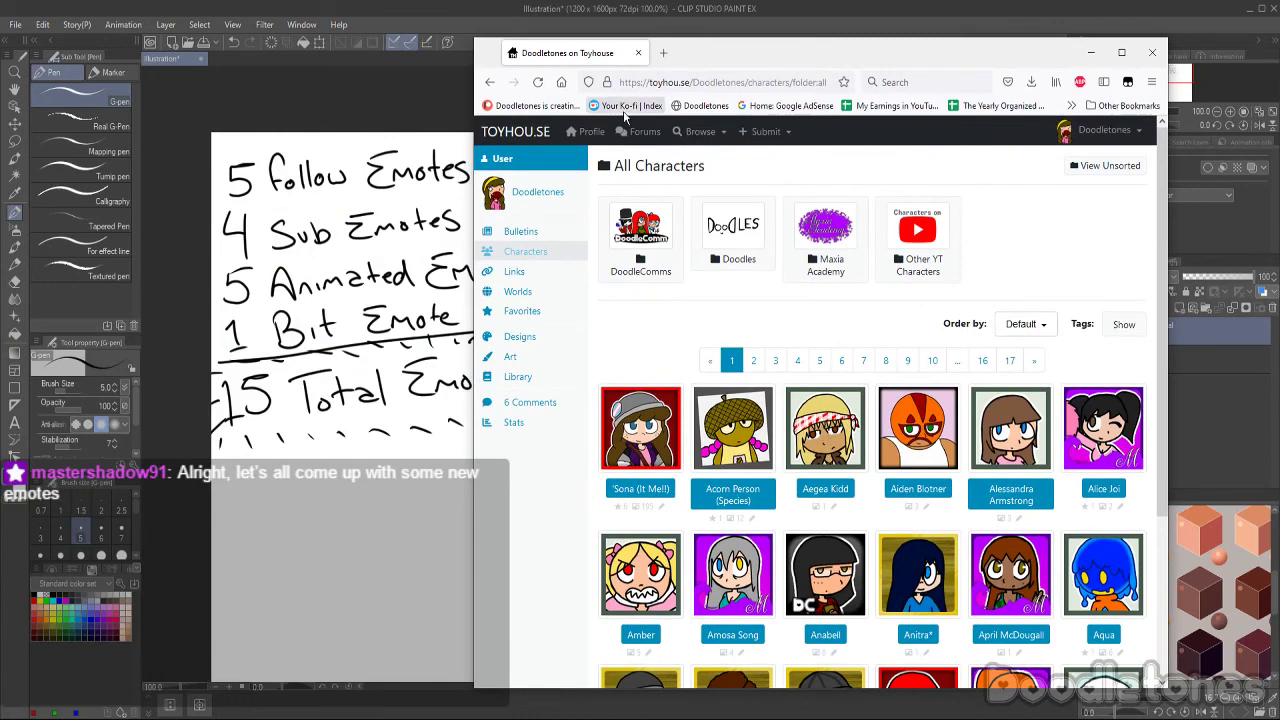
scroll(932, 270, "down", 2)
scroll(920, 337, "up", 1)
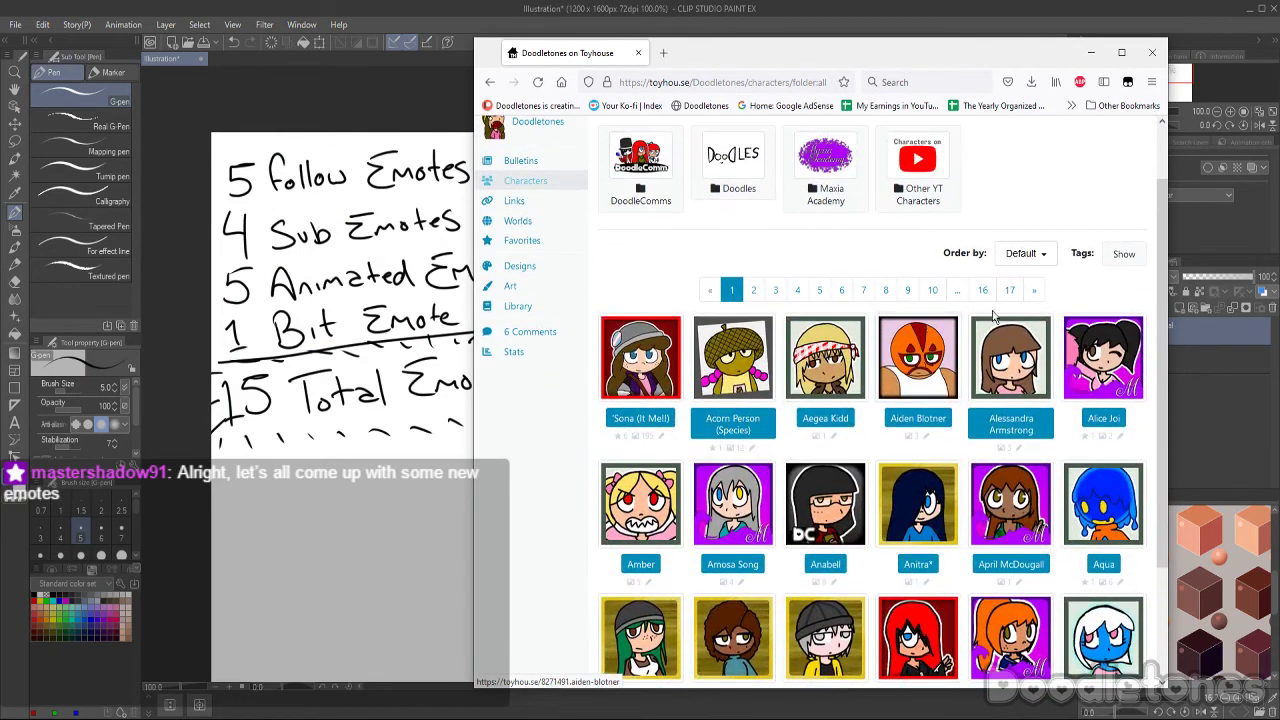
scroll(750, 360, "down", 1)
scroll(548, 382, "up", 1)
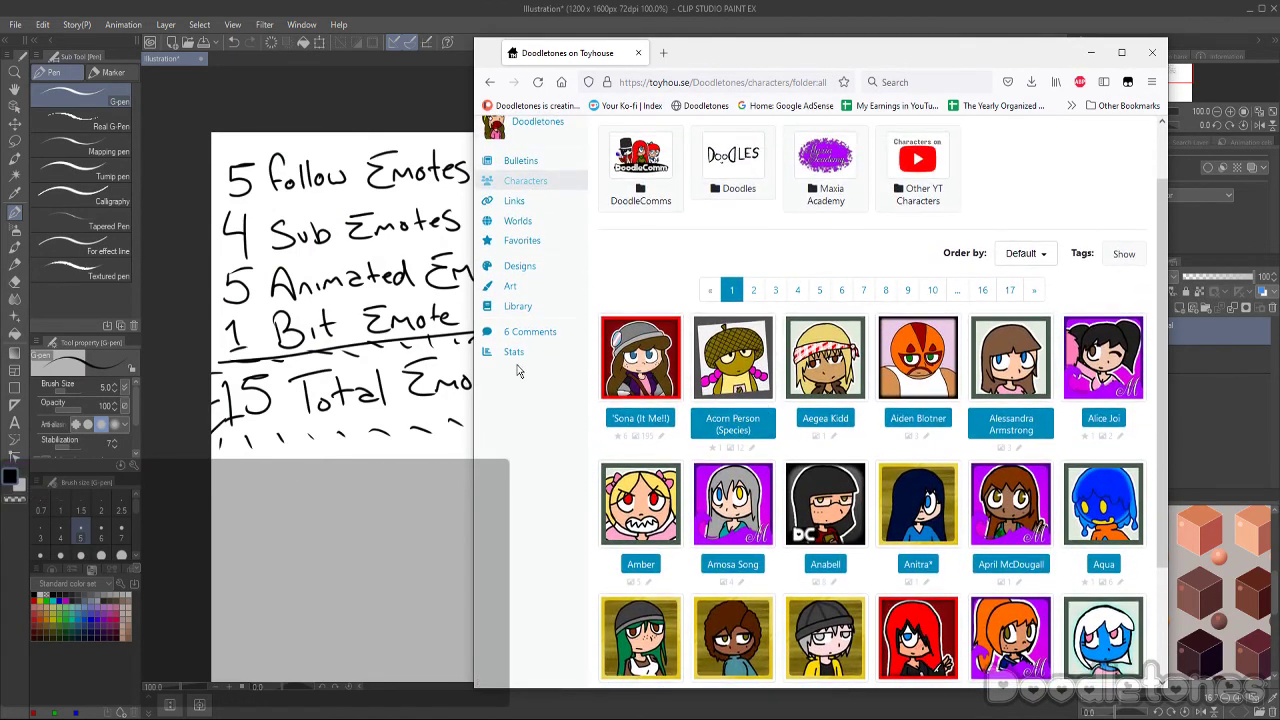
- Check the character count on the Toyhouse profile's stats page and return to the character gallery
left_click(514, 351)
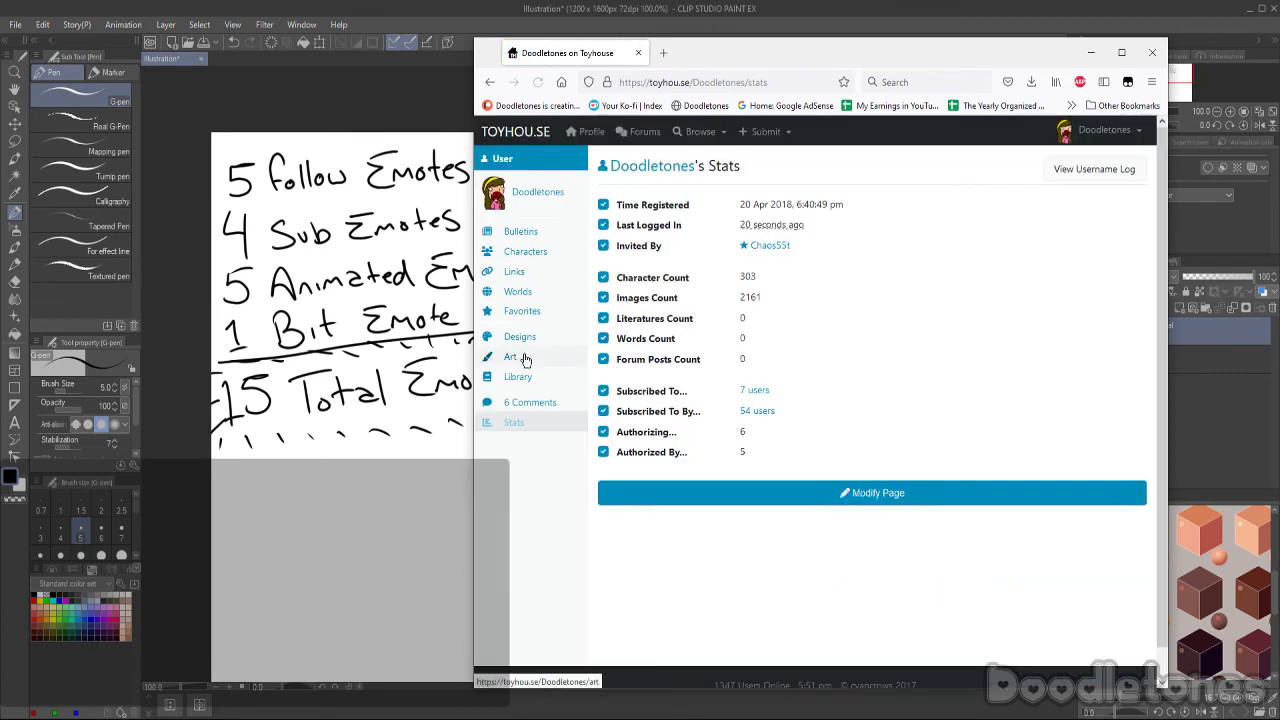
left_click_drag(738, 277, 768, 280)
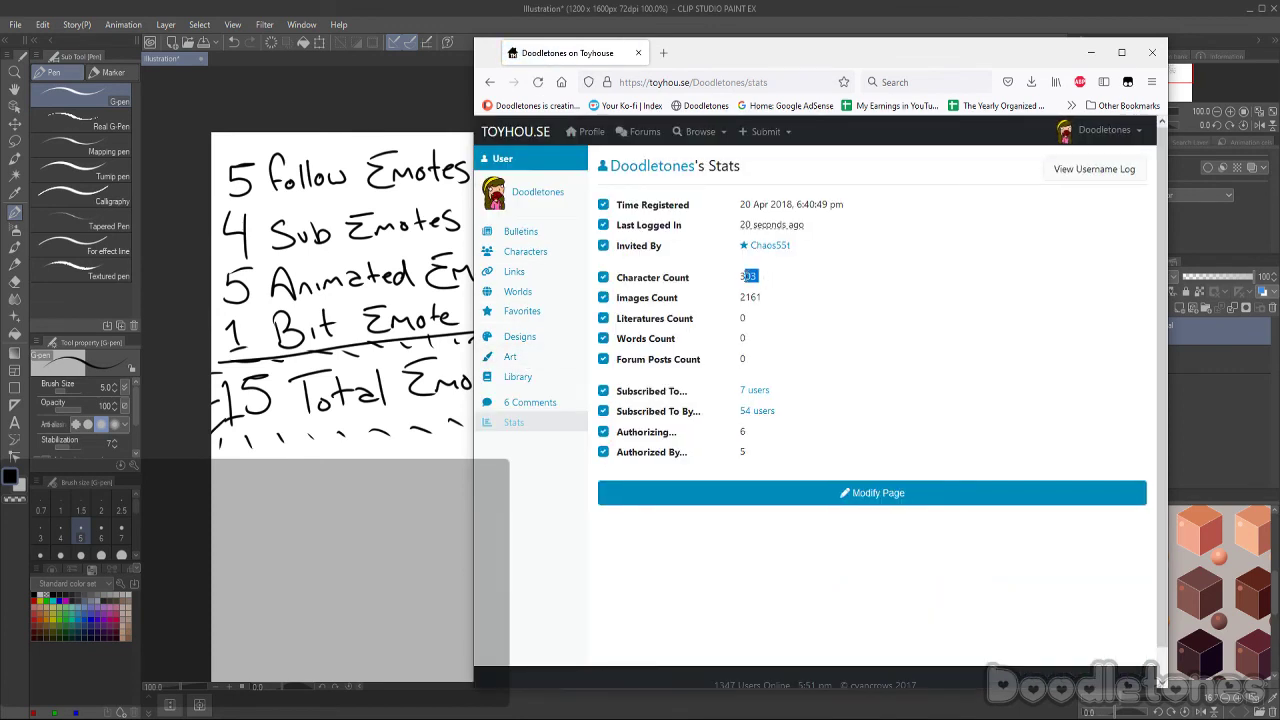
left_click(488, 83)
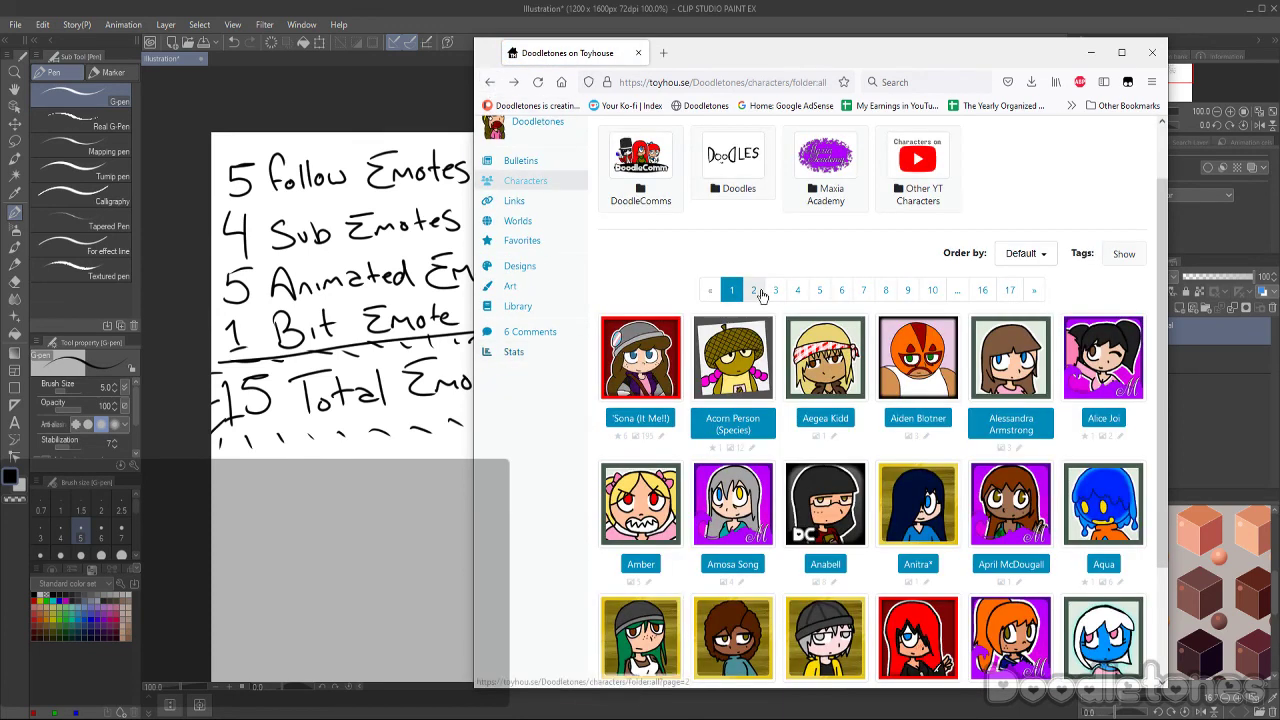
- Copy the web address of the Toyhouse All Characters page, and close the extra Twitch subscription page
scroll(891, 594, "down", 1)
scroll(891, 594, "up", 1)
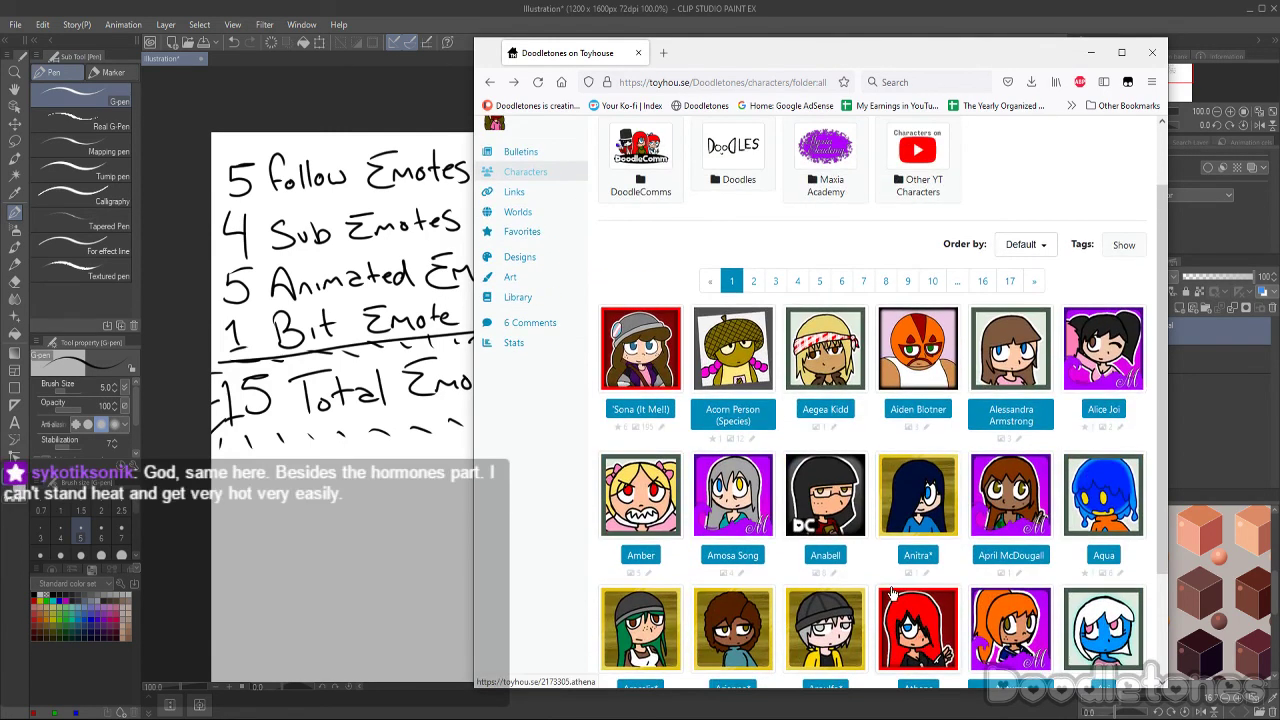
scroll(888, 600, "down", 2)
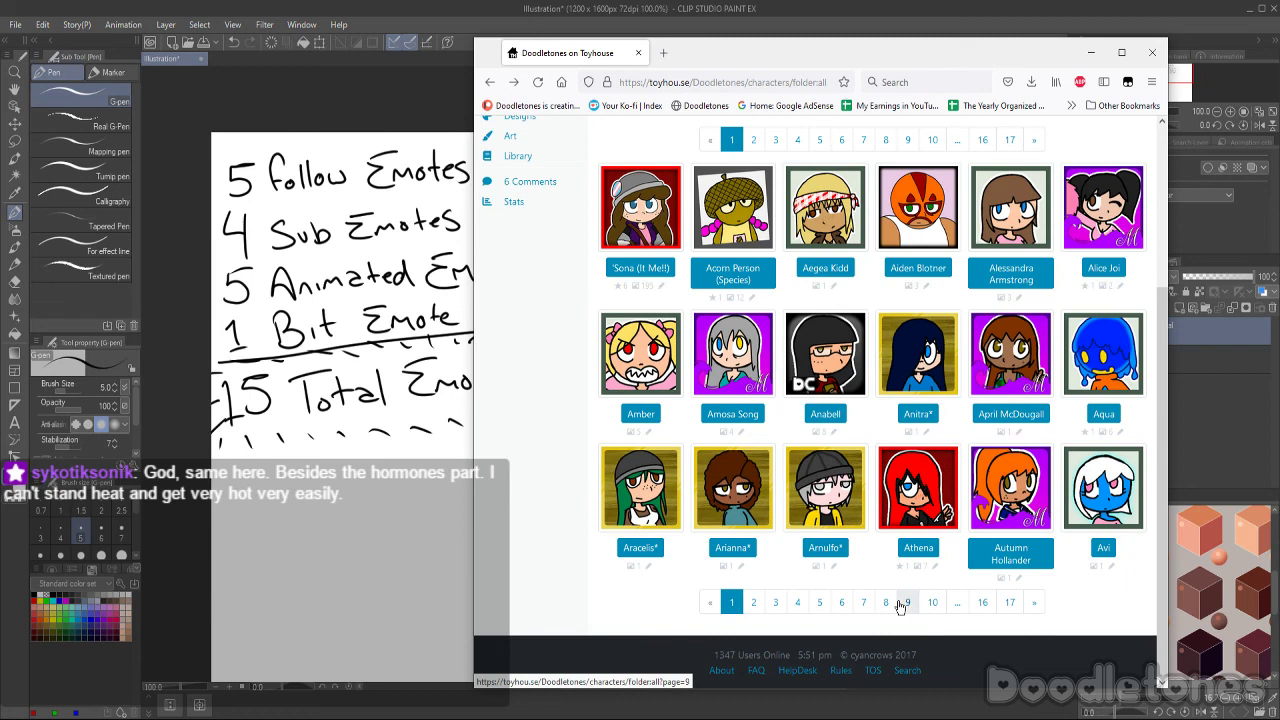
right_click(716, 92)
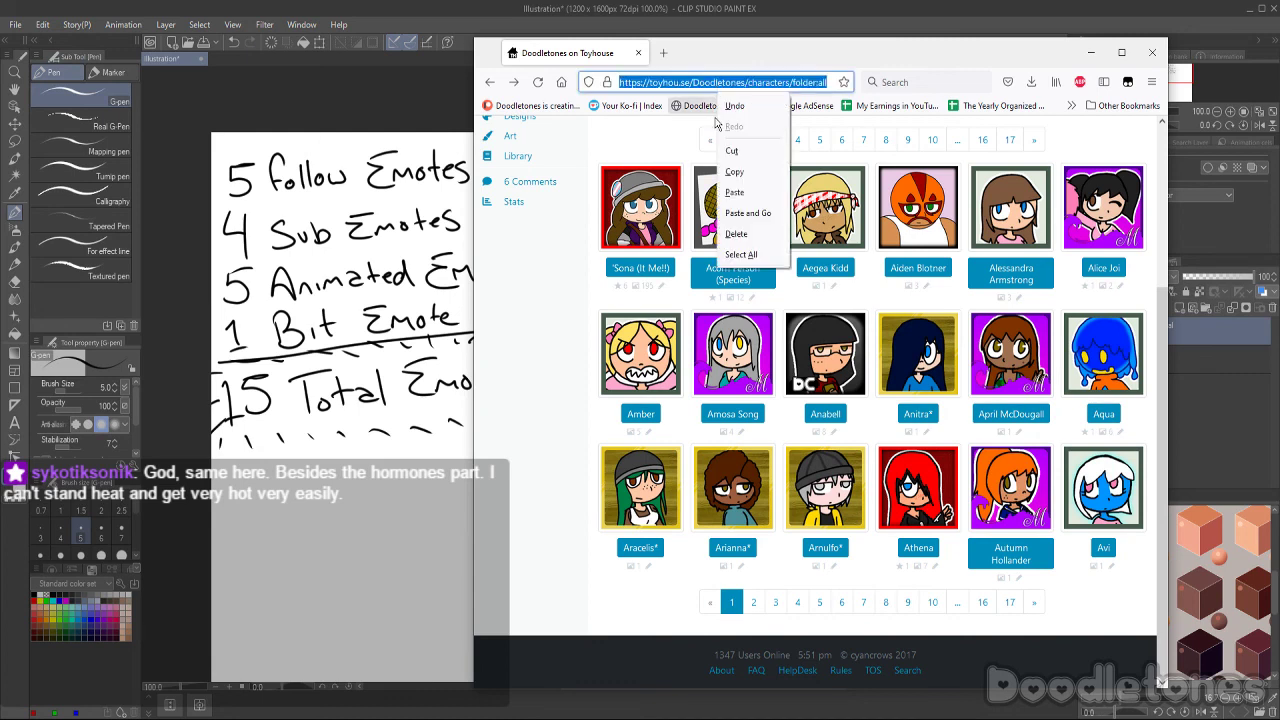
left_click(745, 150)
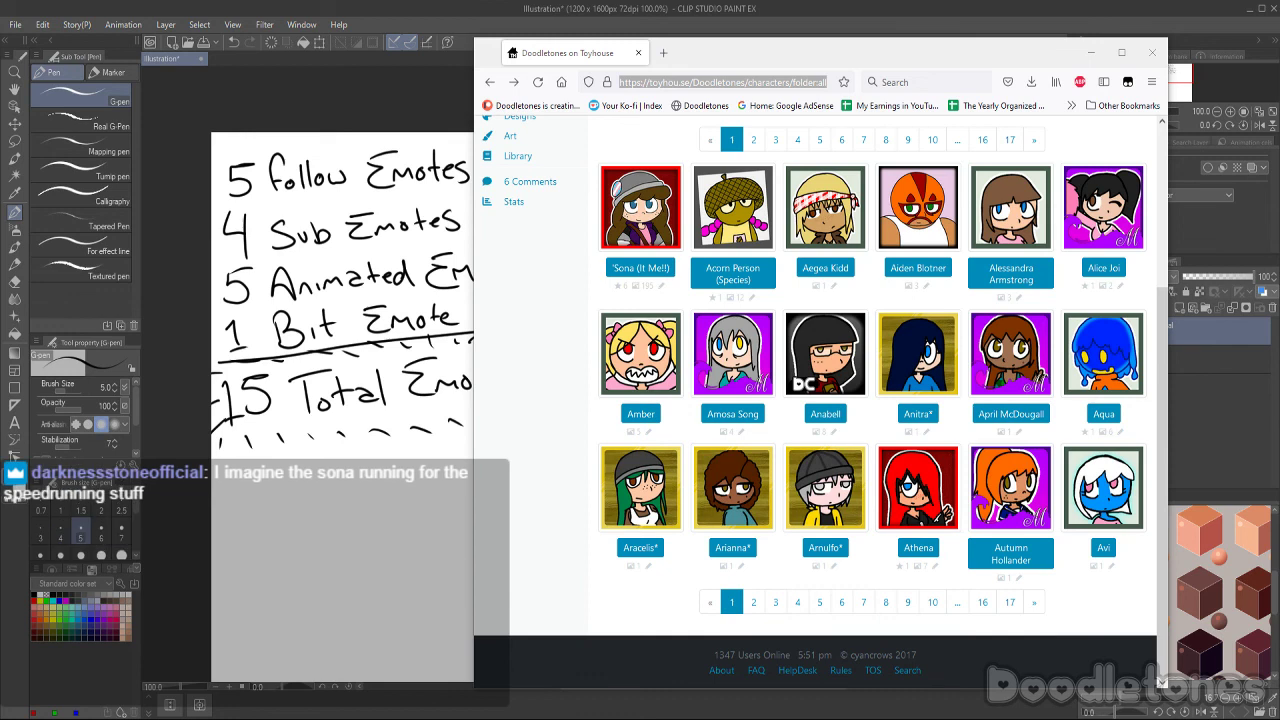
right_click(740, 84)
left_click(759, 167)
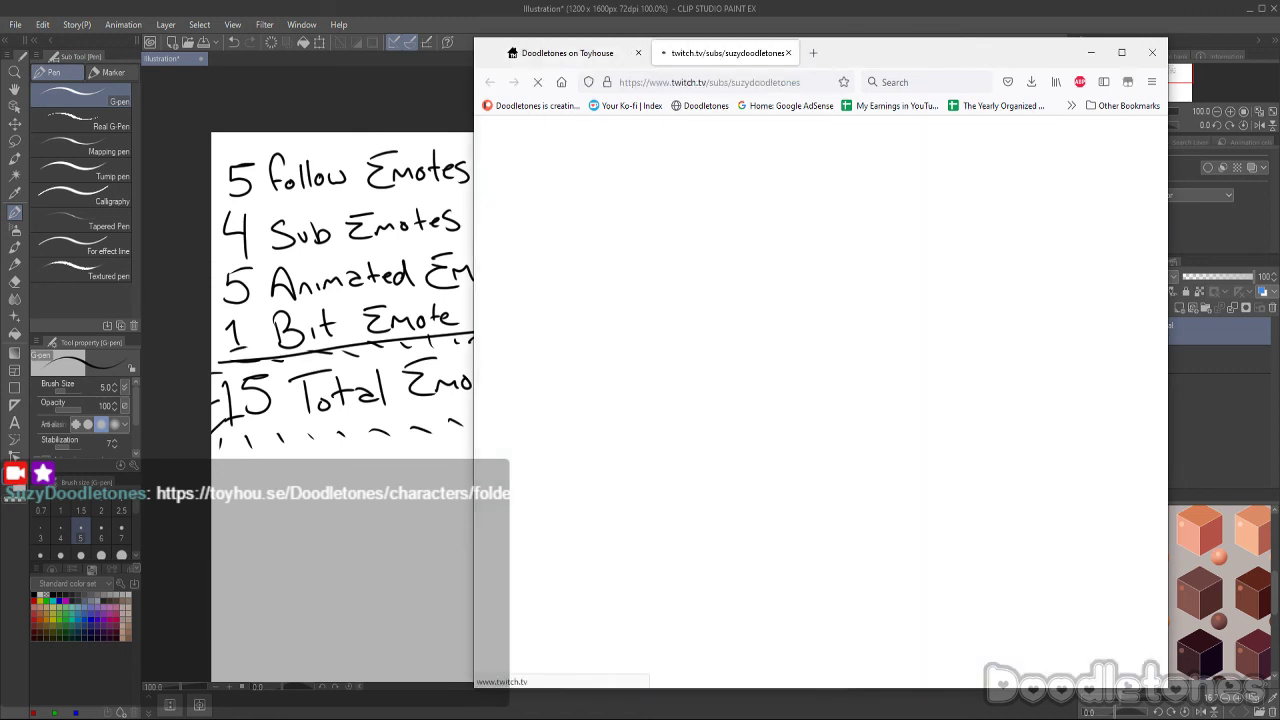
left_click(787, 55)
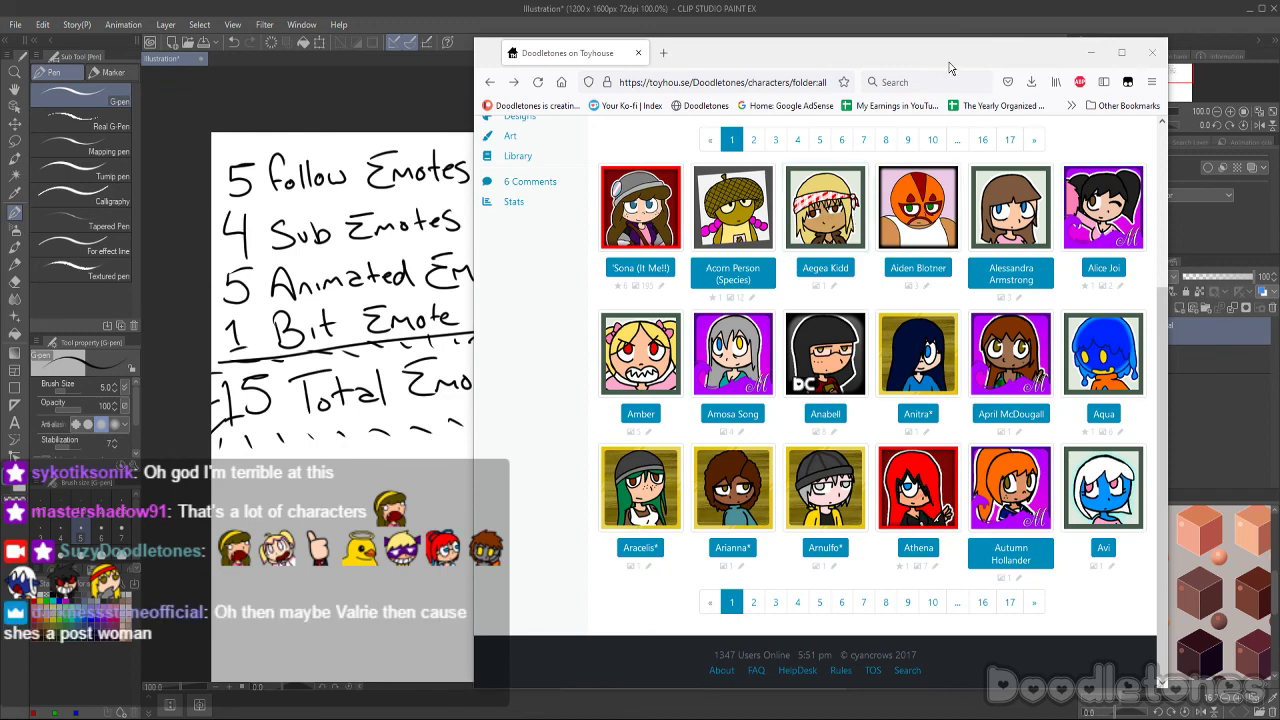
- Put the browser window away and write "NaomiJam" in red beside the emote counts as the first idea
key("super+Down")
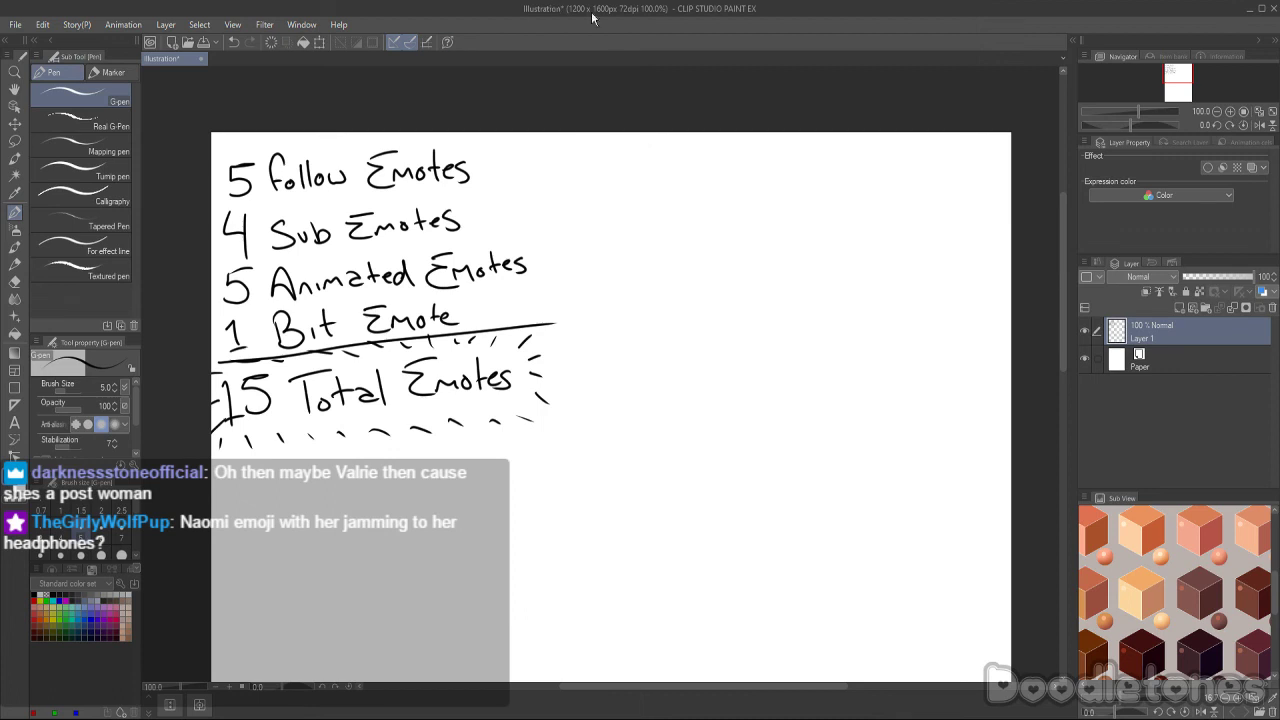
scroll(595, 115, "up", 1)
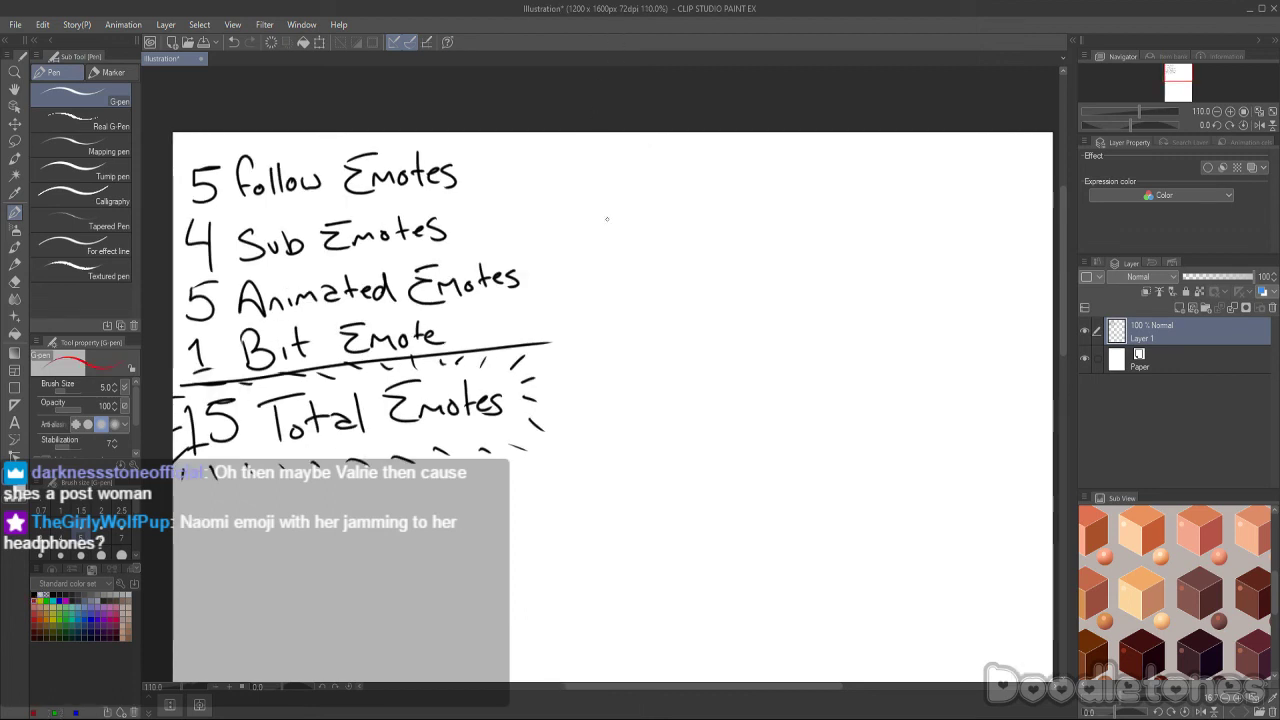
mouse_move(591, 160)
left_mouse_down()
mouse_move(590, 195)
mouse_move(615, 159)
mouse_move(643, 190)
mouse_move(686, 186)
left_mouse_up()
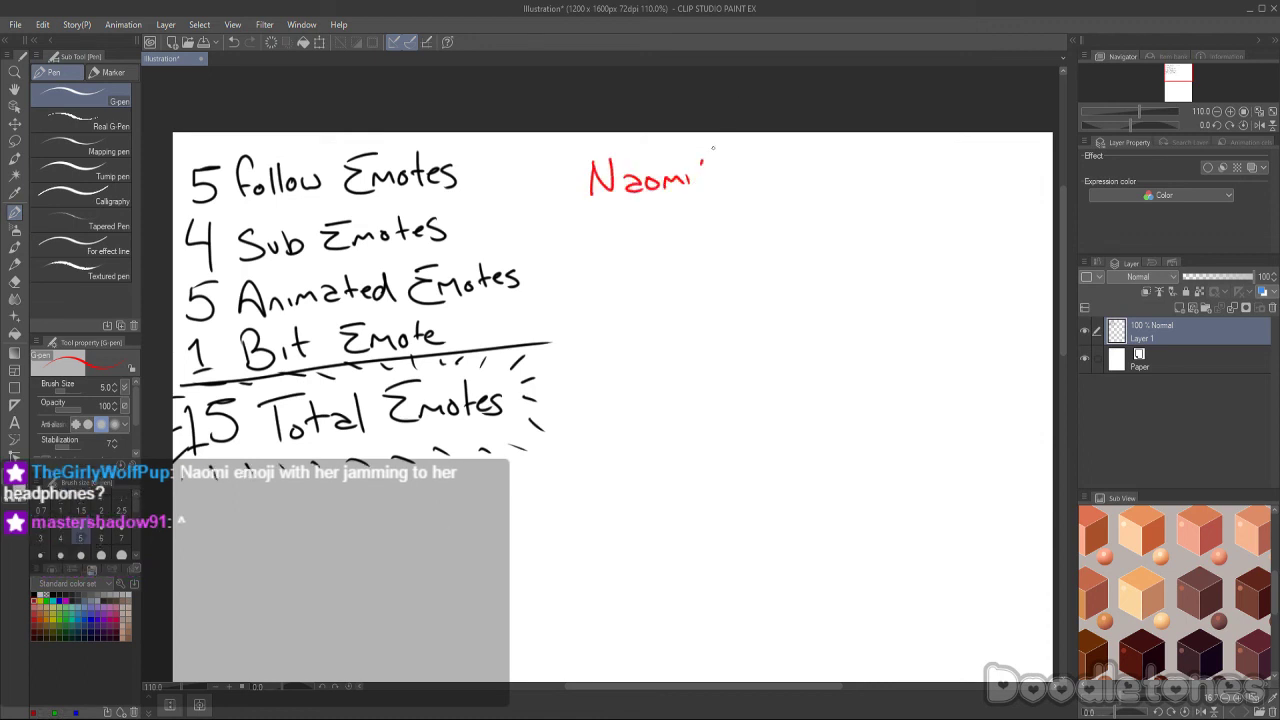
key("ctrl+z")
mouse_move(709, 158)
left_mouse_down()
mouse_move(696, 183)
mouse_move(732, 182)
mouse_move(688, 170)
mouse_move(701, 186)
mouse_move(752, 187)
left_mouse_up()
key("ctrl+z")
key("ctrl+z")
left_click_drag(757, 182, 797, 179)
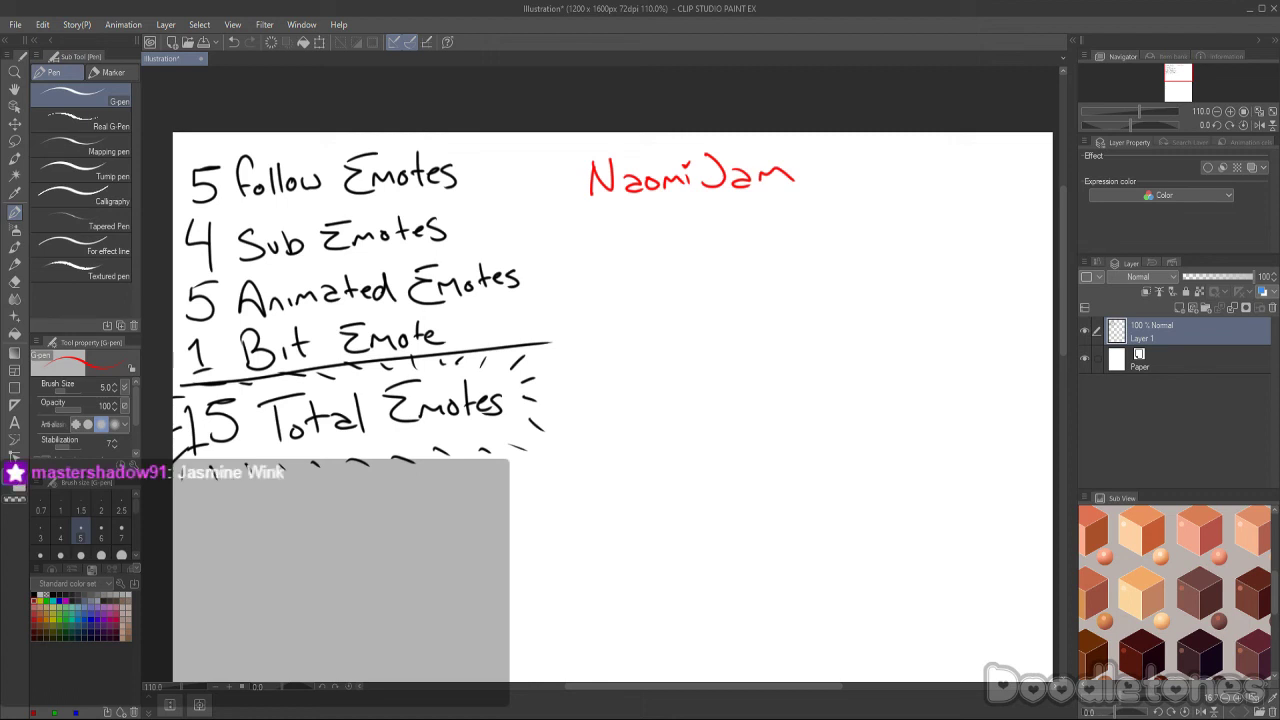
mouse_move(603, 209)
left_mouse_down()
mouse_move(588, 228)
mouse_move(710, 224)
mouse_move(776, 194)
mouse_move(788, 216)
mouse_move(837, 213)
left_mouse_up()
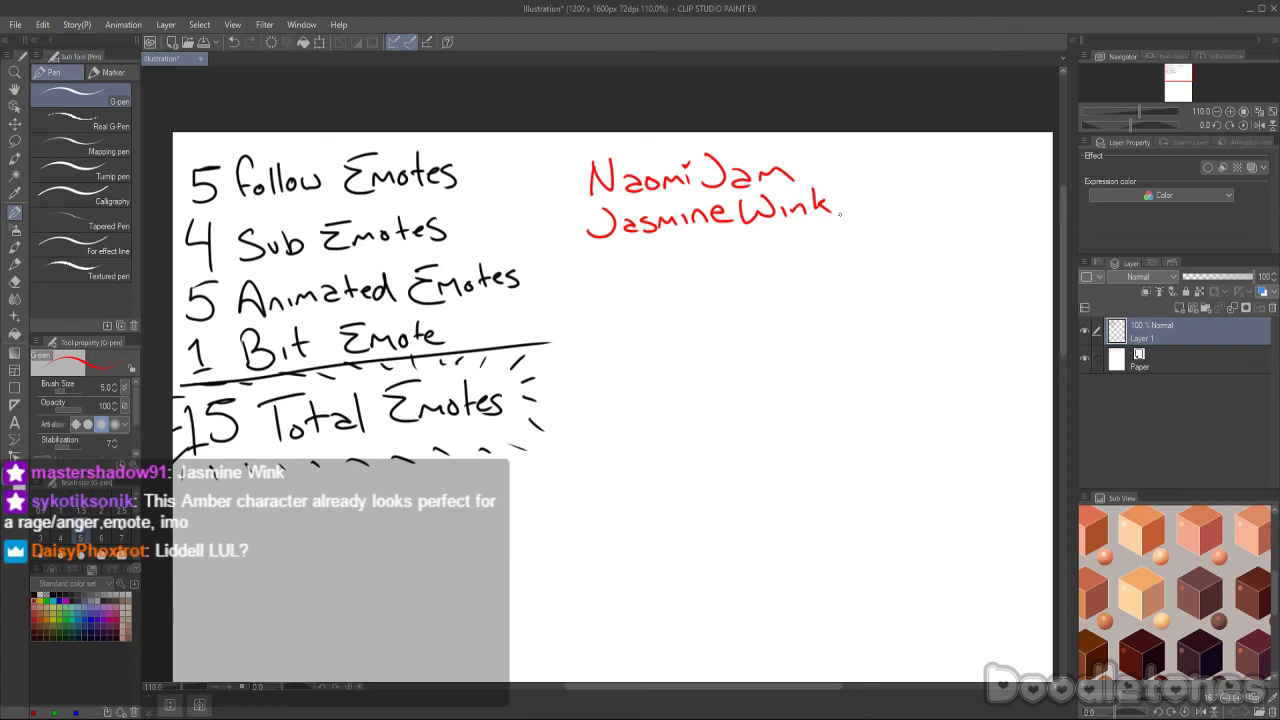
mouse_move(596, 252)
left_mouse_down()
mouse_move(593, 287)
mouse_move(618, 288)
left_mouse_up()
left_click_drag(598, 272, 617, 270)
mouse_move(621, 283)
left_mouse_down()
mouse_move(653, 268)
mouse_move(668, 282)
mouse_move(675, 268)
mouse_move(714, 276)
mouse_move(796, 258)
left_mouse_up()
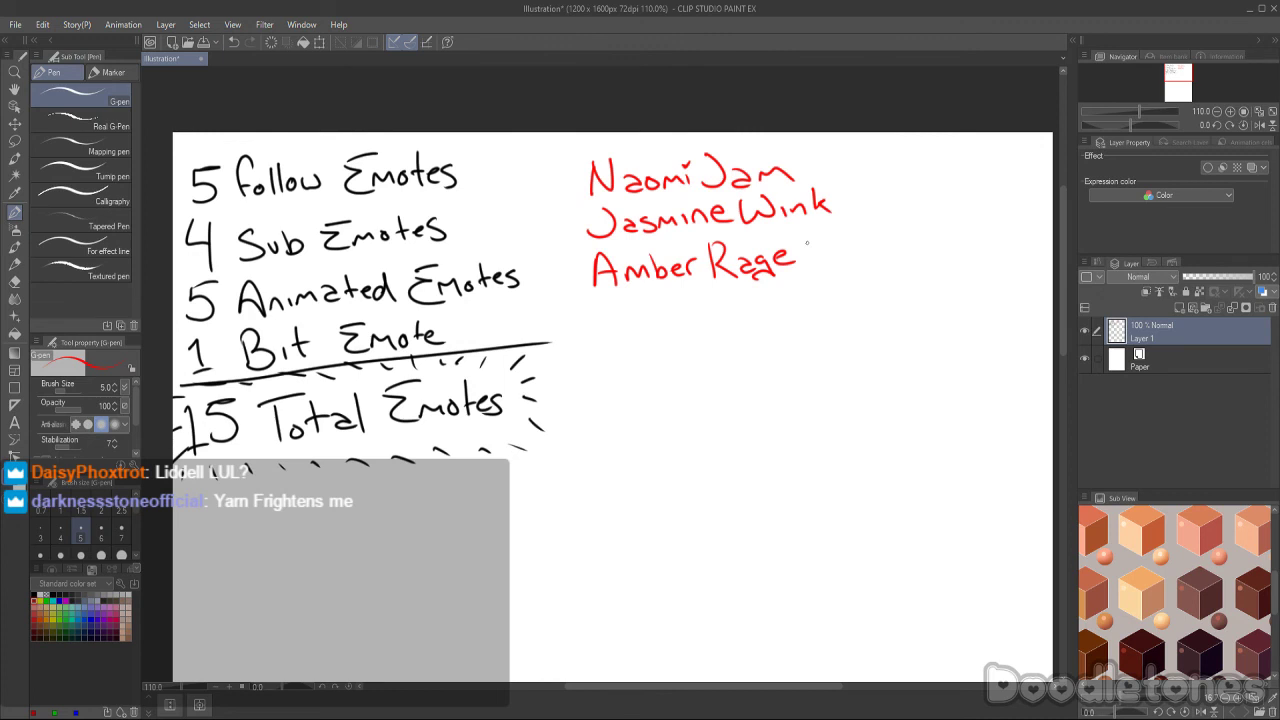
- Write "Liddell LUL" in red below "Amber Rage"
left_click_drag(597, 329, 624, 328)
mouse_move(641, 311)
left_mouse_down()
mouse_move(637, 326)
mouse_move(665, 324)
left_mouse_up()
mouse_move(673, 316)
left_mouse_down()
mouse_move(682, 307)
mouse_move(685, 324)
left_mouse_up()
mouse_move(693, 287)
left_mouse_down()
mouse_move(692, 322)
mouse_move(746, 321)
mouse_move(770, 289)
mouse_move(803, 309)
left_mouse_up()
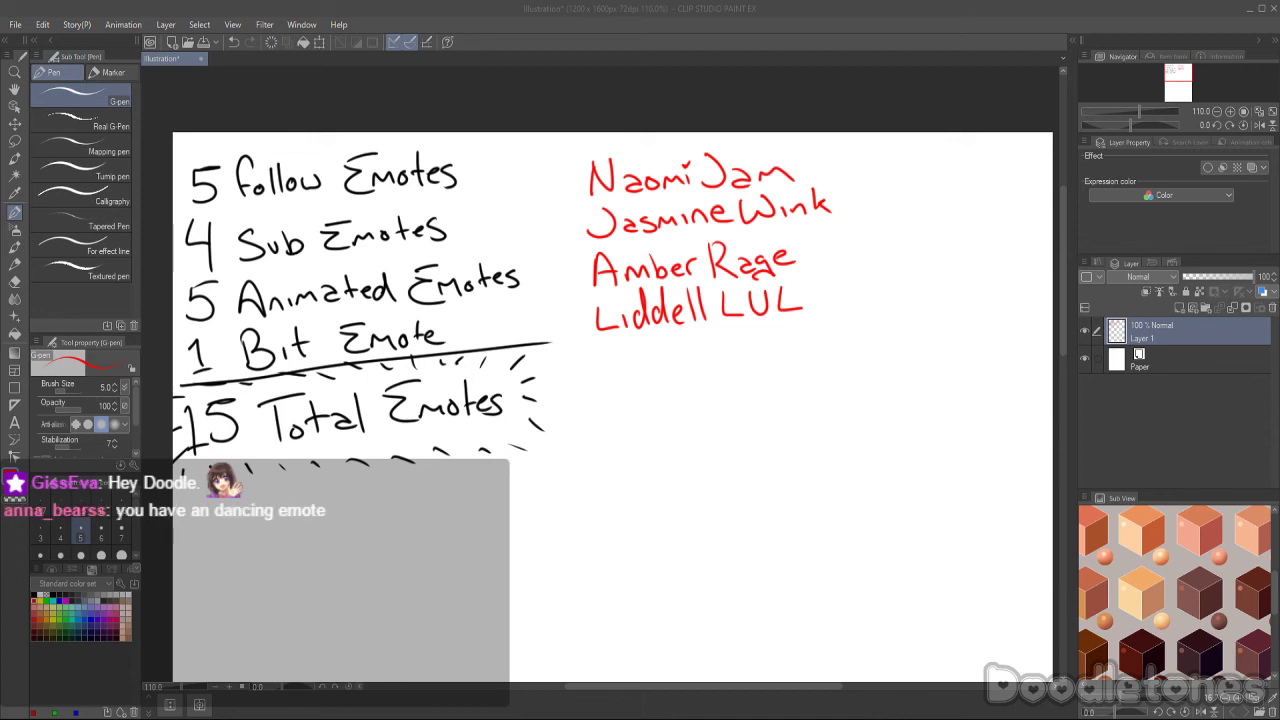
left_click_drag(551, 177, 579, 177)
left_click_drag(579, 177, 566, 190)
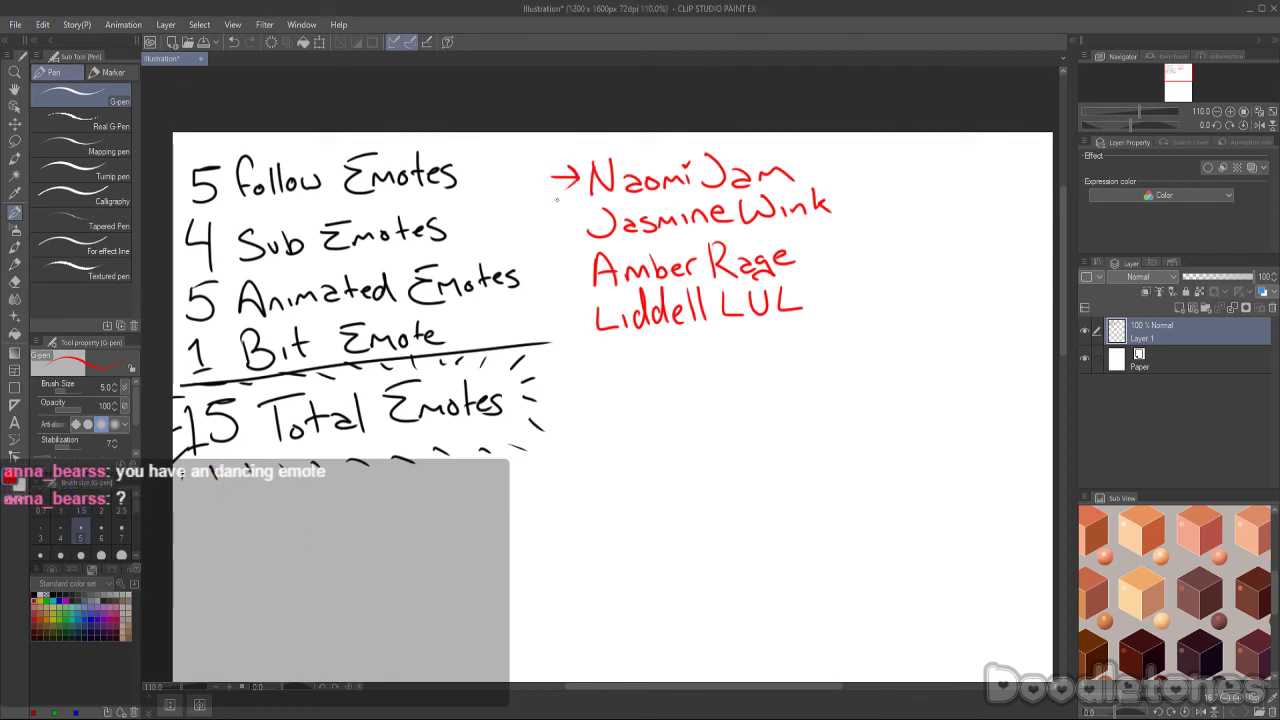
key("ctrl+z")
key("ctrl+z")
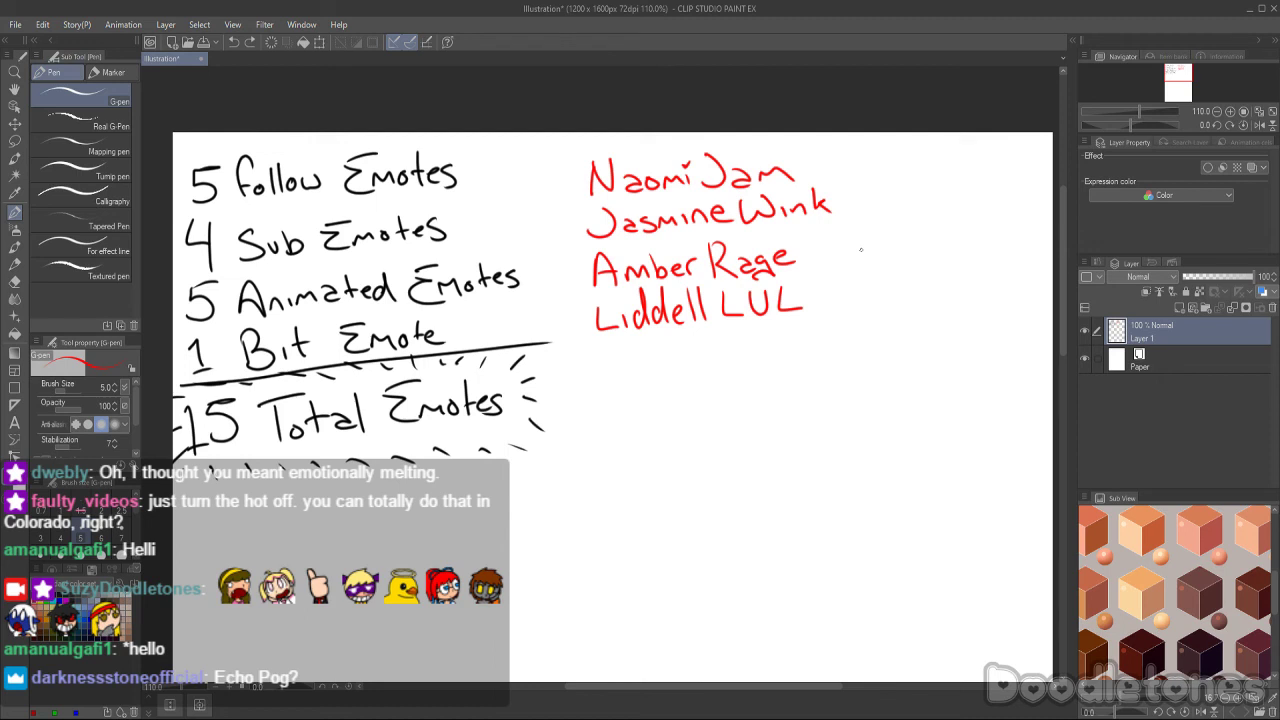
- Write "EchoPog" in red below "Liddell LUL"
mouse_move(597, 347)
left_mouse_down()
mouse_move(616, 376)
mouse_move(630, 373)
left_mouse_up()
mouse_move(641, 349)
left_mouse_down()
mouse_move(644, 366)
mouse_move(671, 359)
mouse_move(683, 373)
mouse_move(708, 359)
mouse_move(722, 378)
left_mouse_up()
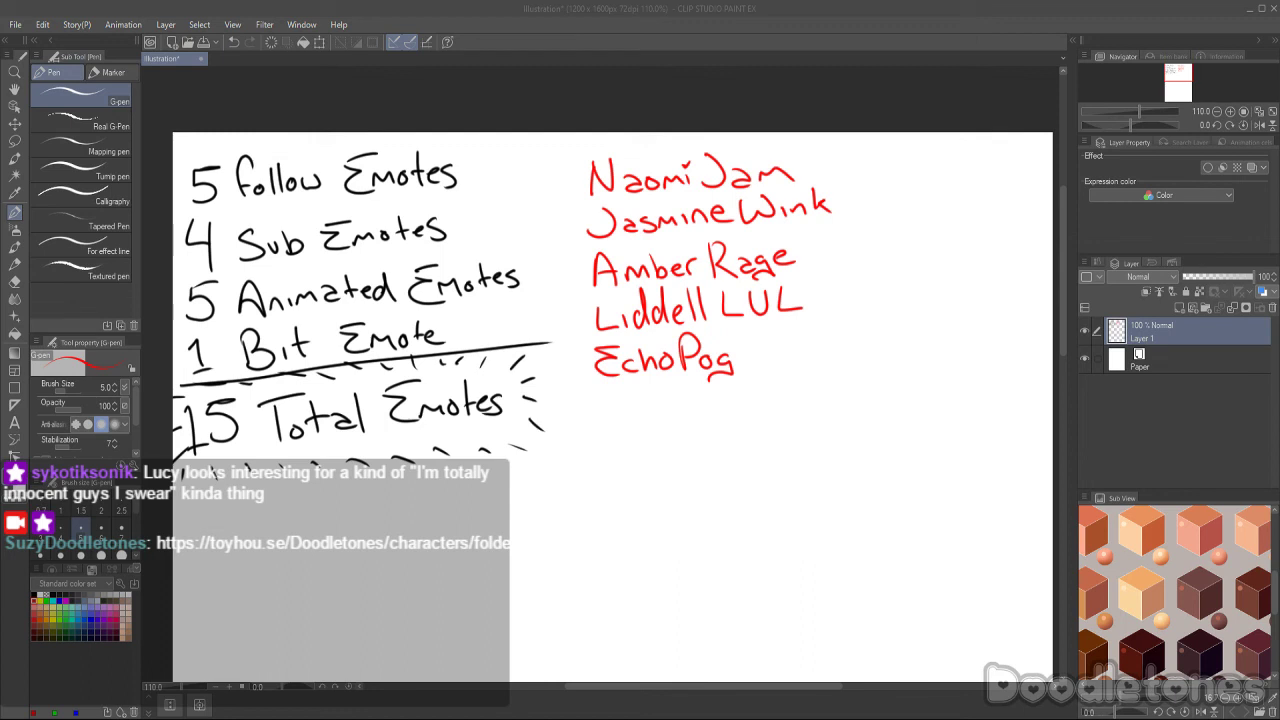
left_click(500, 42)
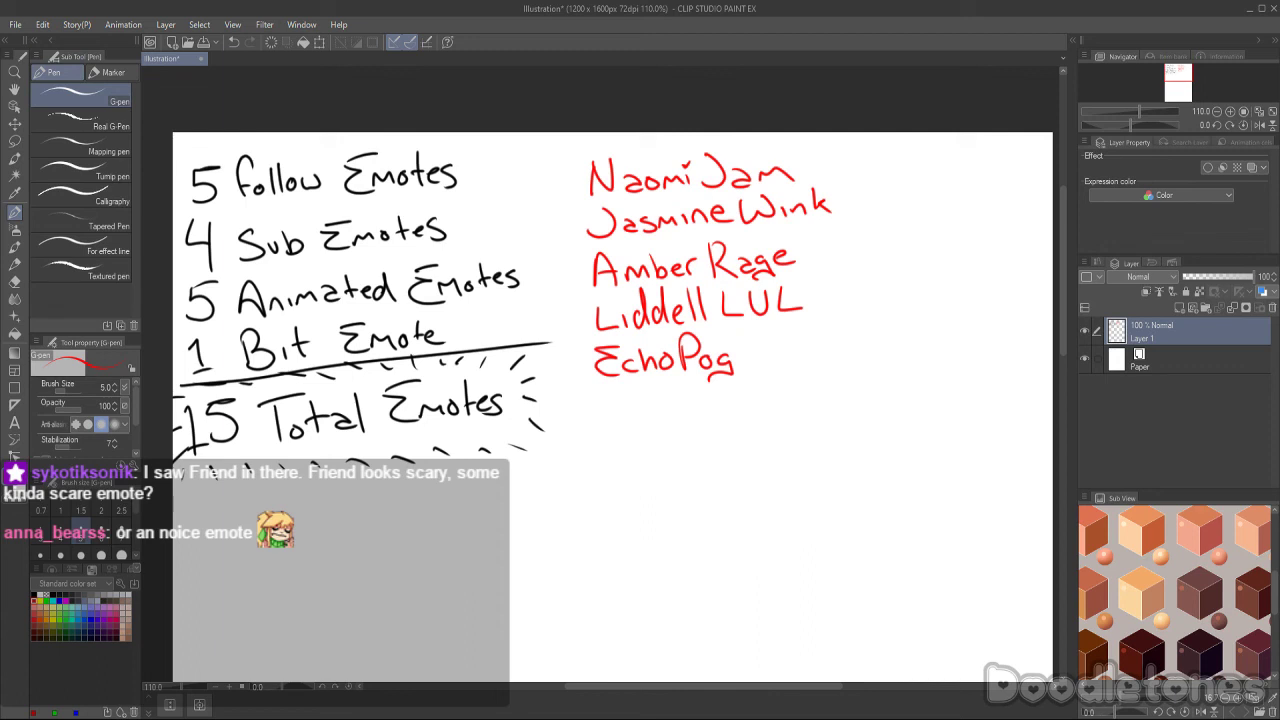
- Start a second list of ideas below the "15 Total Emotes" line by writing "FriendScare" in red
mouse_move(202, 592)
left_mouse_down()
mouse_move(222, 571)
mouse_move(227, 598)
mouse_move(302, 602)
left_mouse_up()
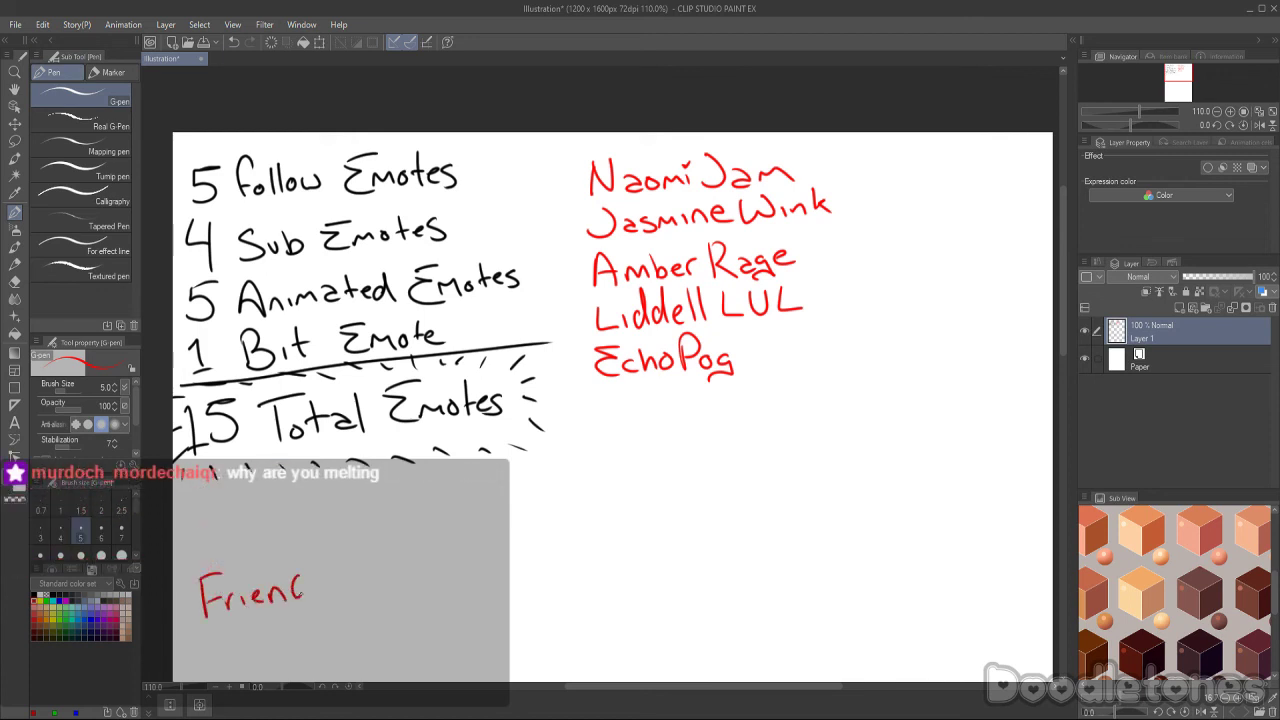
mouse_move(318, 554)
left_mouse_down()
mouse_move(320, 597)
mouse_move(334, 556)
mouse_move(361, 581)
mouse_move(408, 556)
left_mouse_up()
left_click_drag(412, 566, 432, 566)
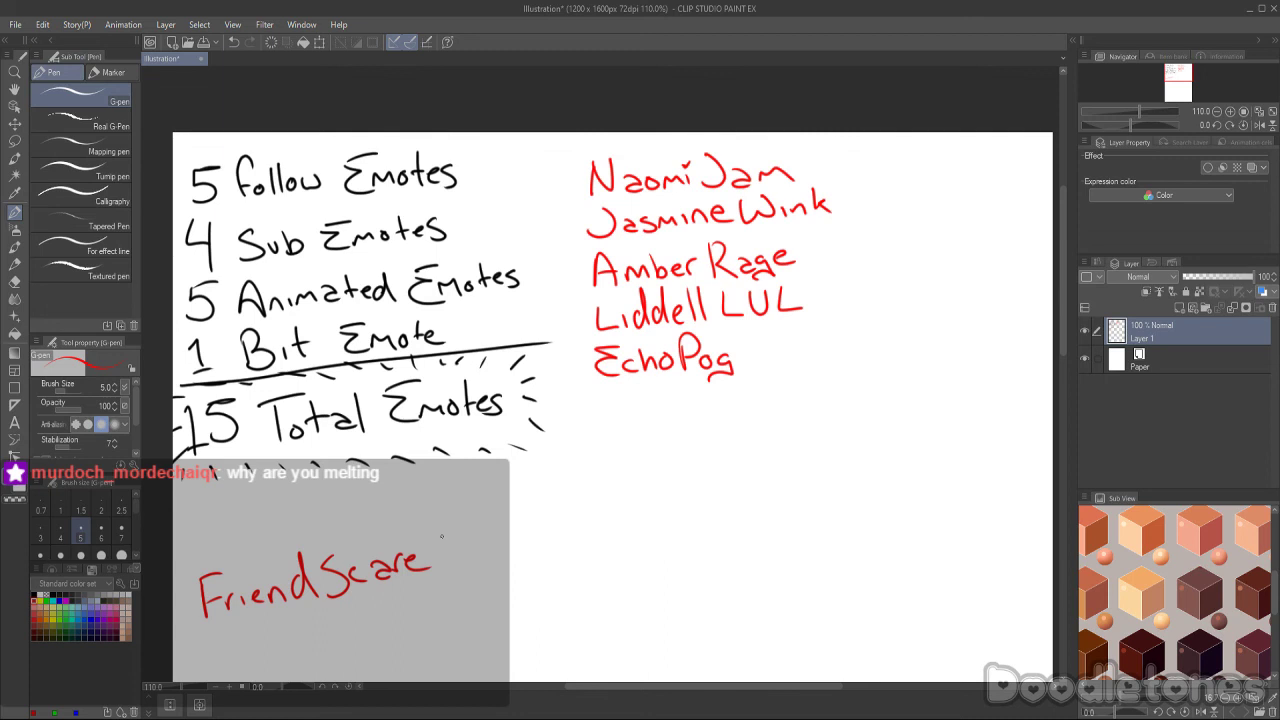
left_click_drag(645, 686, 670, 686)
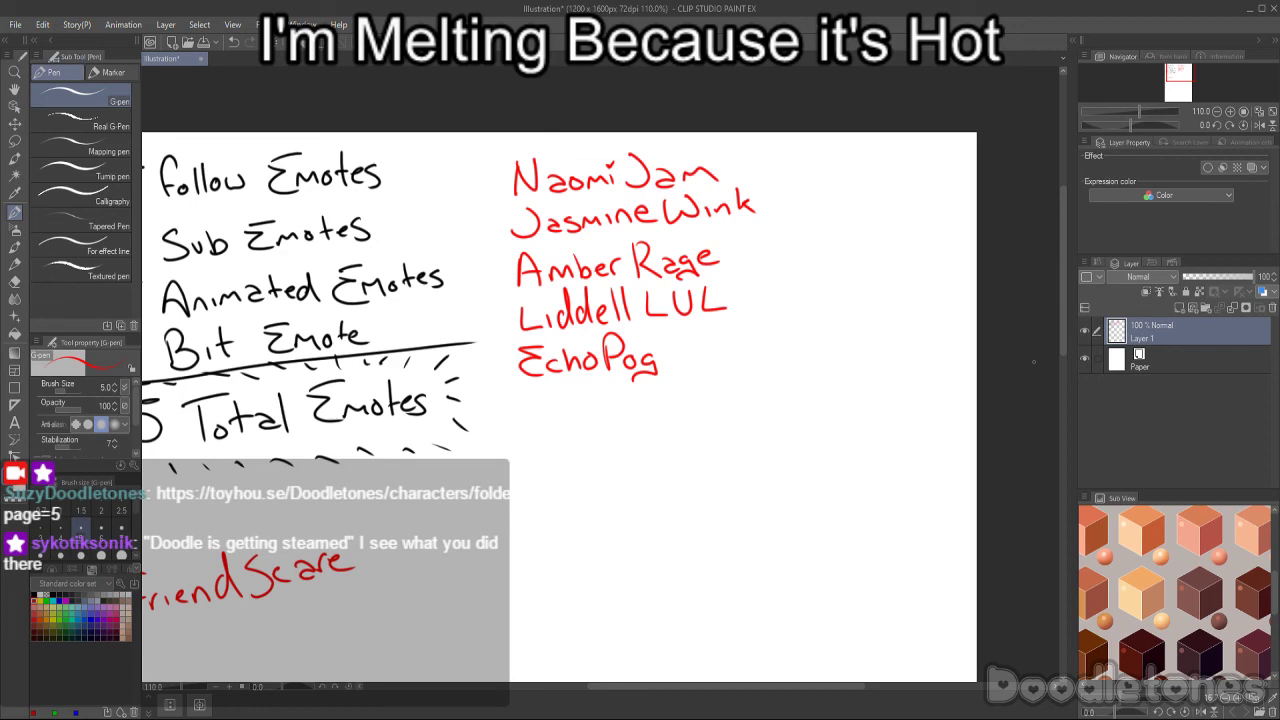
scroll(922, 379, "down", 1)
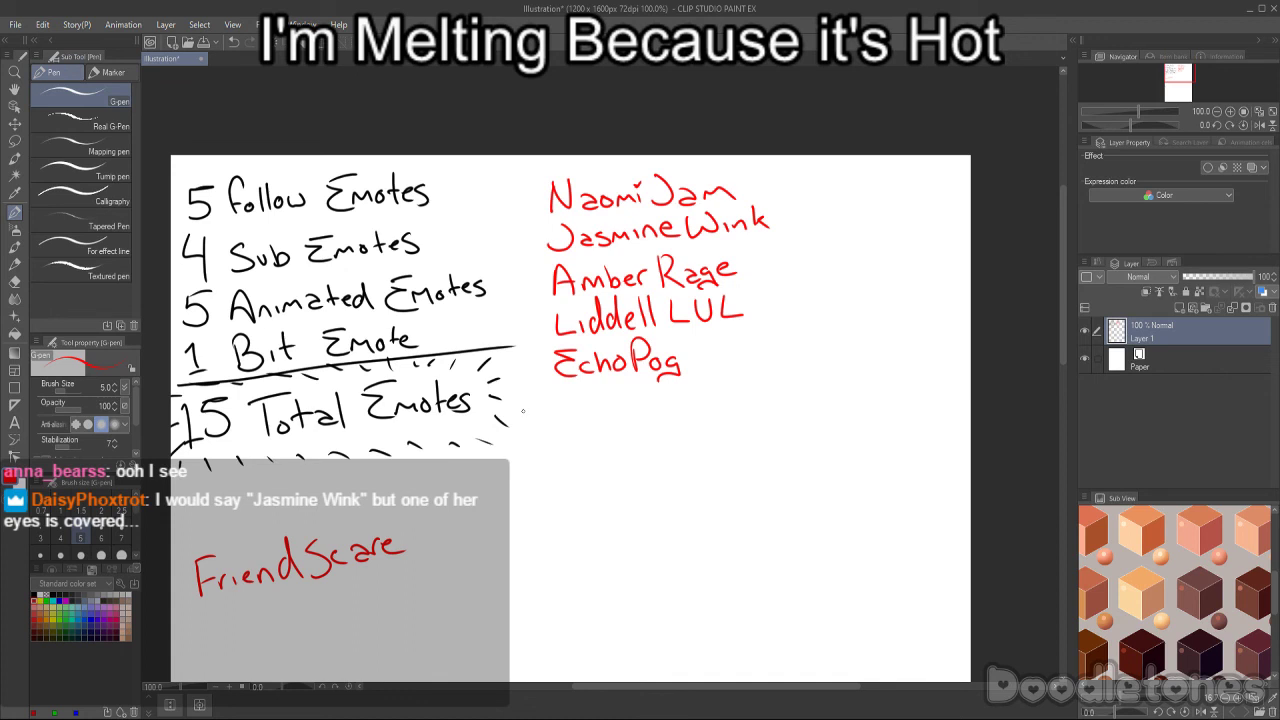
mouse_move(522, 240)
left_mouse_down()
mouse_move(543, 238)
mouse_move(535, 245)
left_mouse_up()
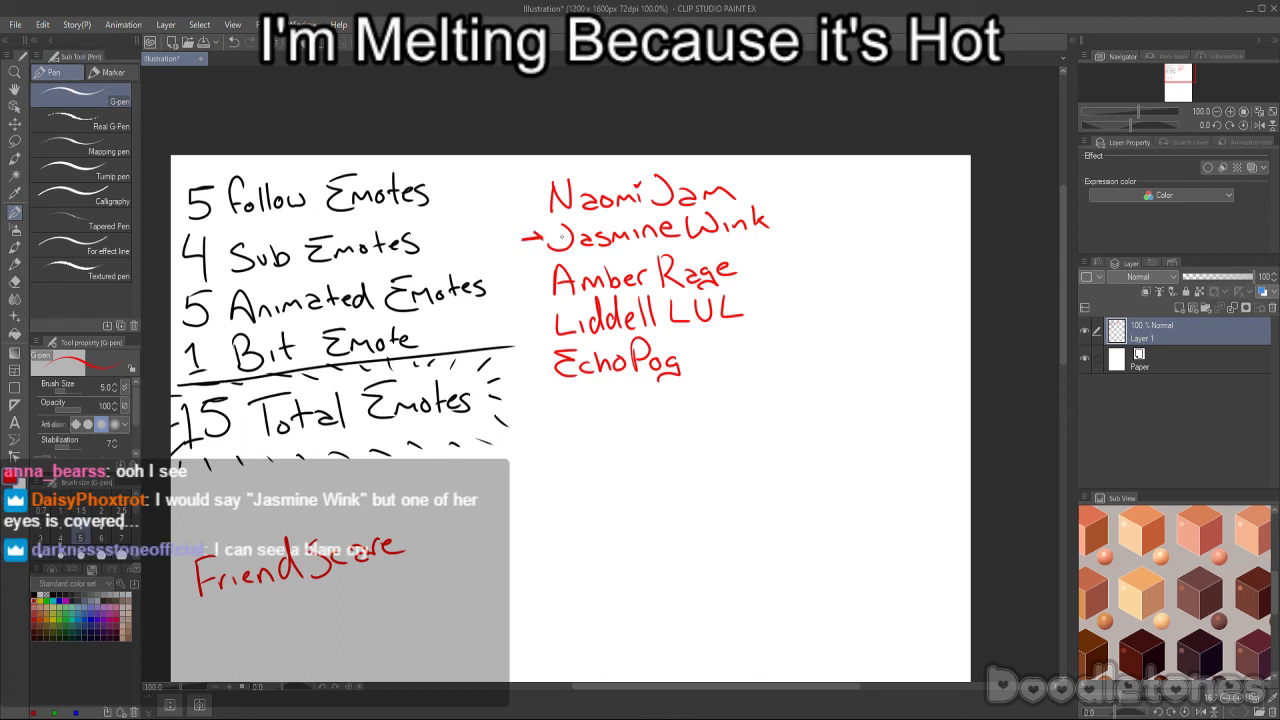
key("m")
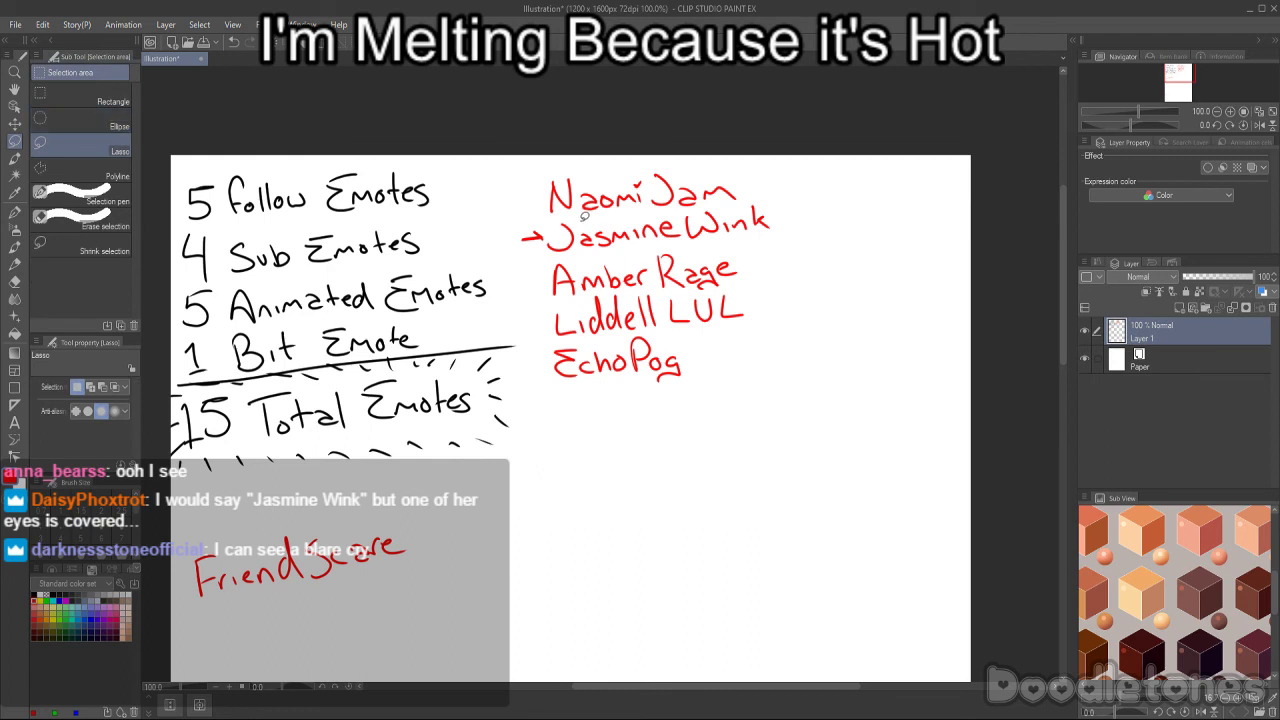
mouse_move(582, 216)
left_mouse_down()
mouse_move(520, 217)
mouse_move(510, 243)
mouse_move(548, 254)
mouse_move(778, 235)
mouse_move(788, 210)
mouse_move(766, 197)
mouse_move(612, 214)
left_mouse_up()
key("Delete")
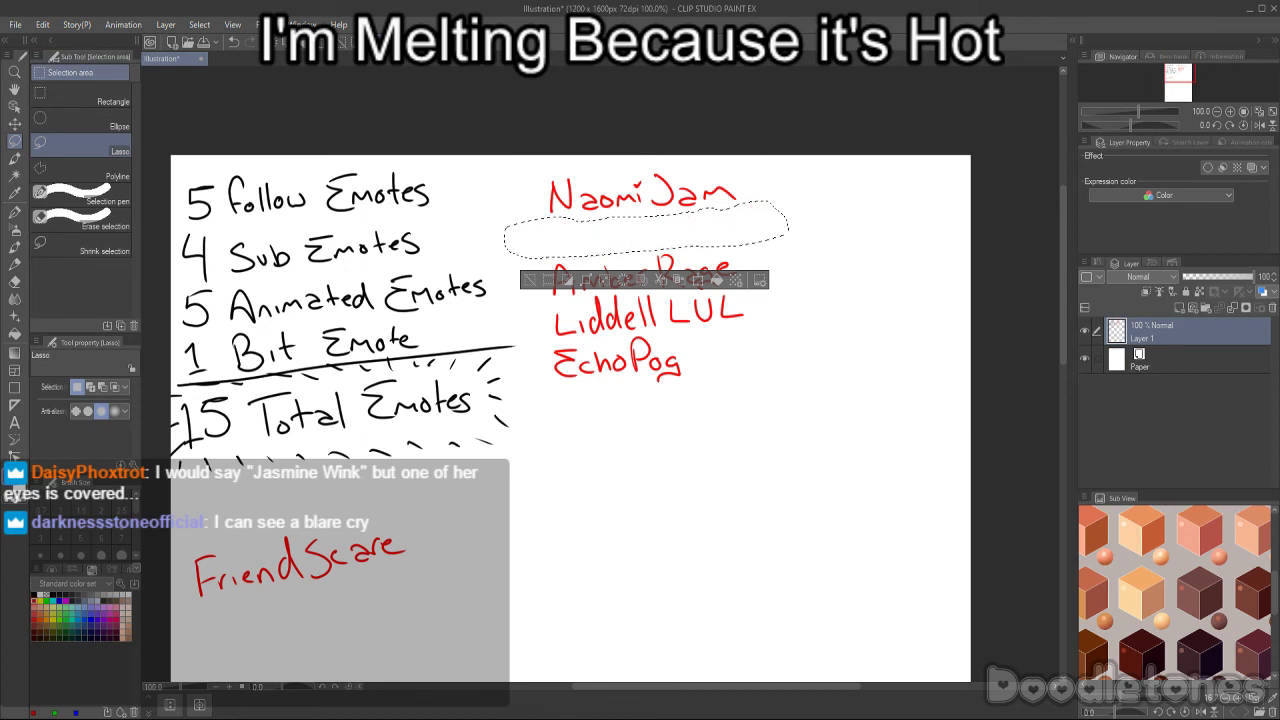
key("ctrl+d")
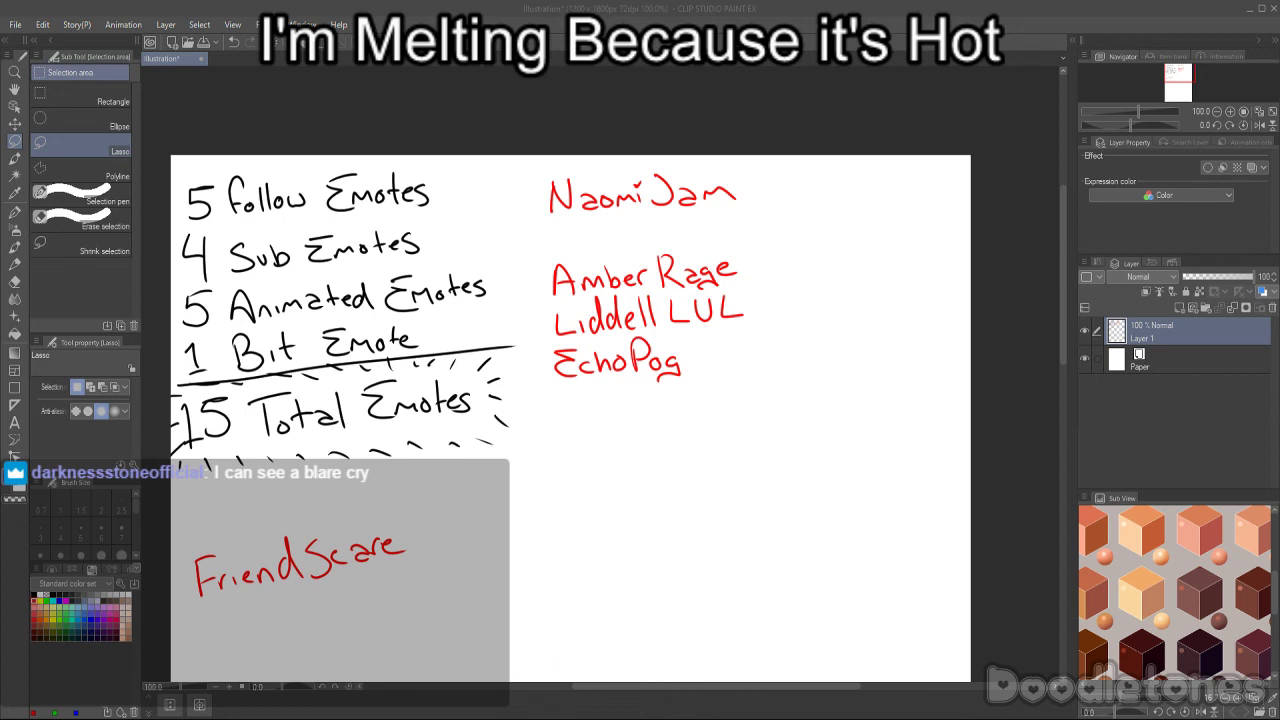
key("p")
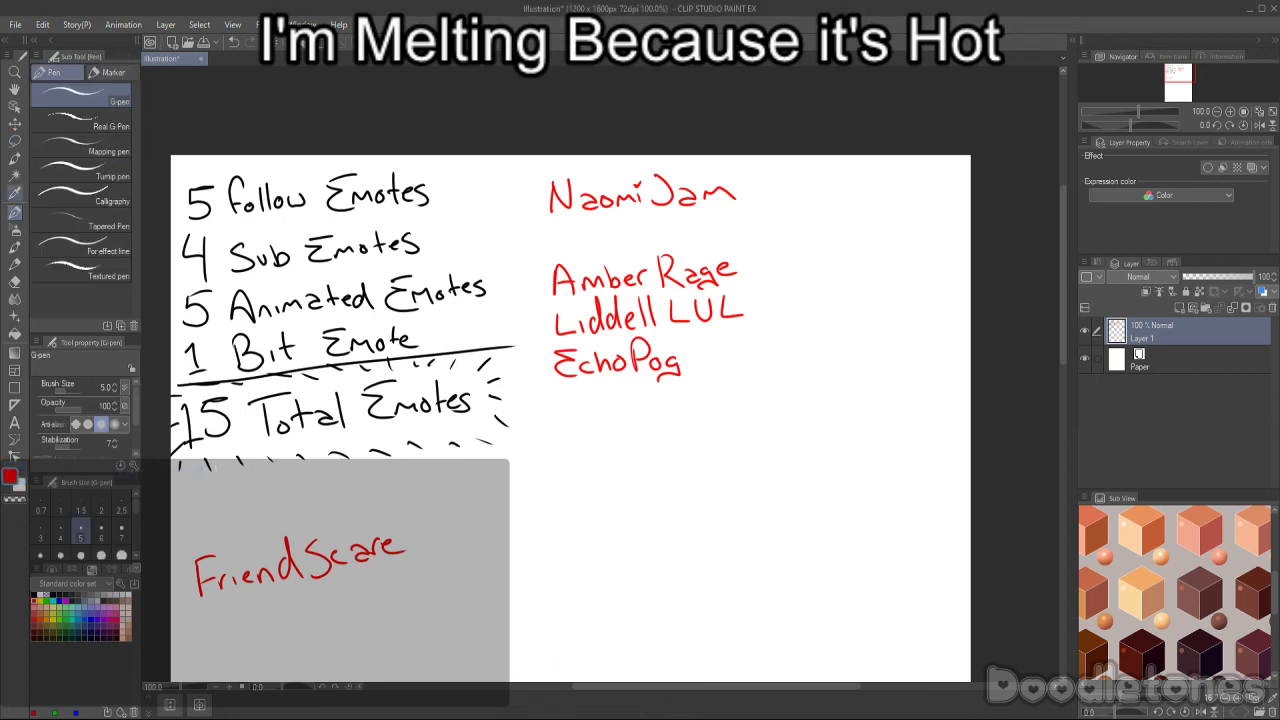
mouse_move(551, 224)
left_mouse_down()
mouse_move(550, 258)
mouse_move(606, 243)
mouse_move(612, 254)
left_mouse_up()
mouse_move(617, 242)
left_mouse_down()
mouse_move(617, 254)
mouse_move(633, 236)
mouse_move(718, 241)
left_mouse_up()
left_click_drag(725, 231, 704, 249)
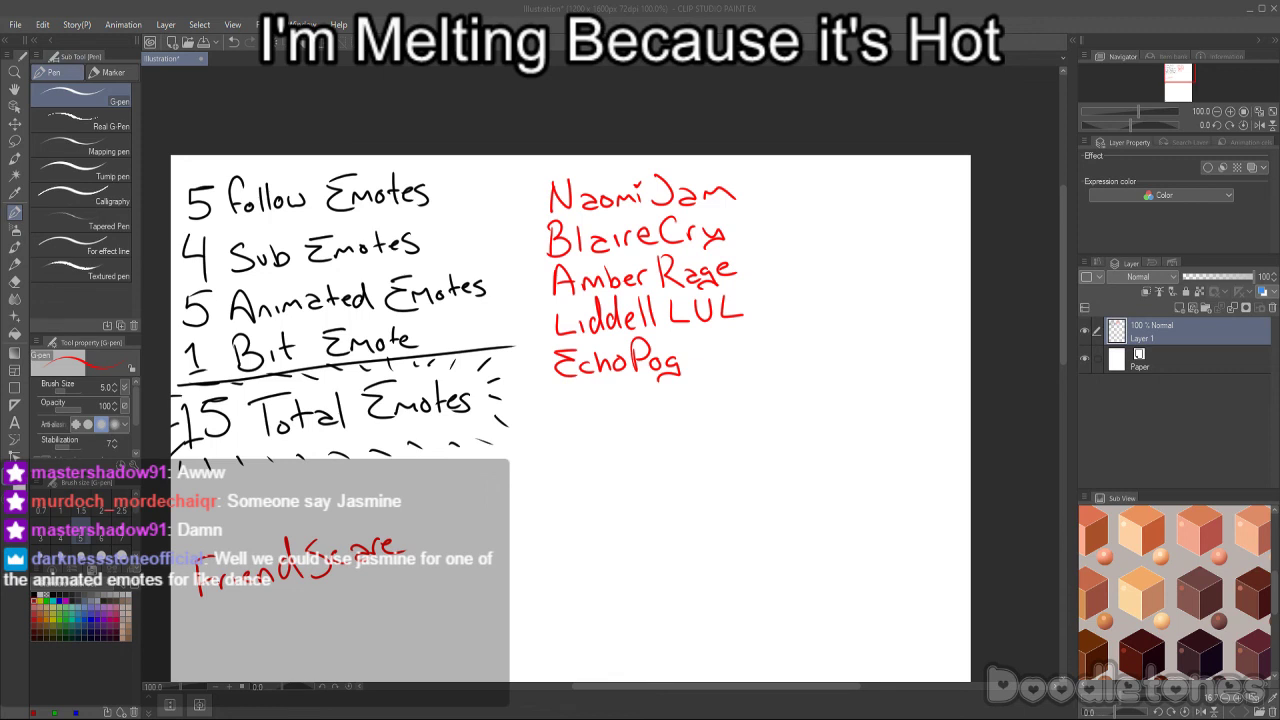
left_click_drag(512, 199, 529, 202)
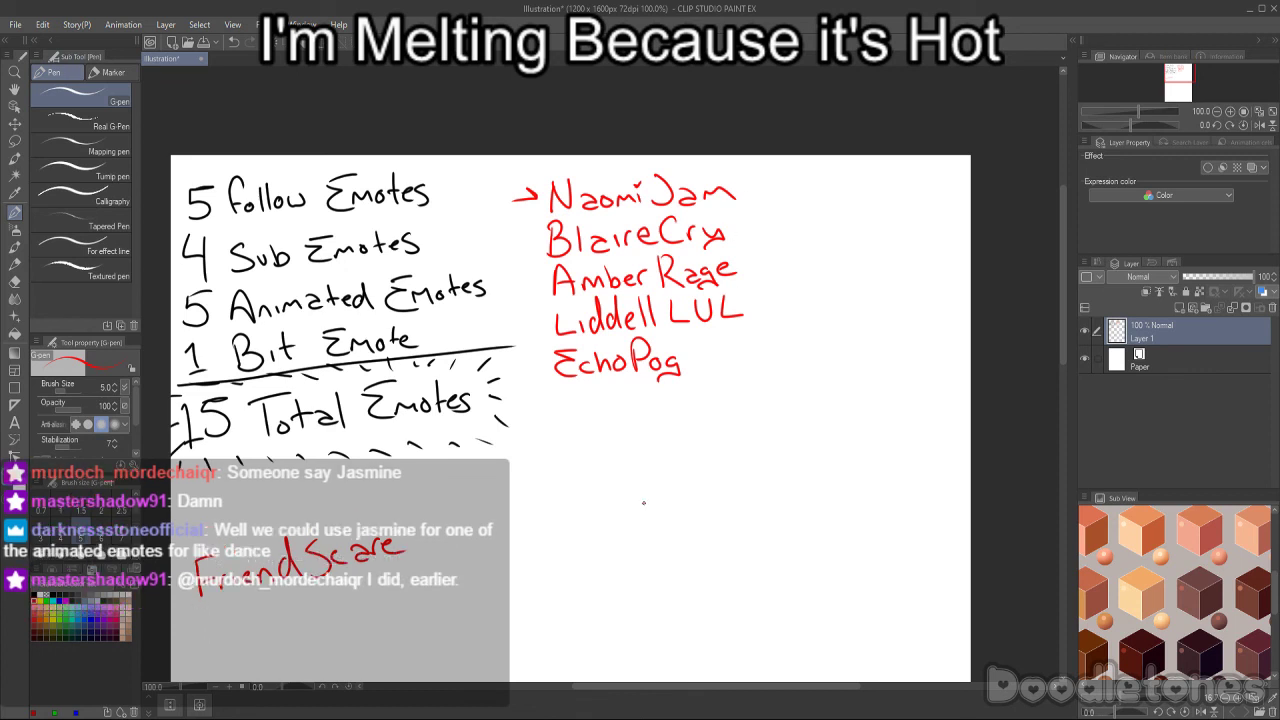
key("ctrl+z")
key("ctrl+z")
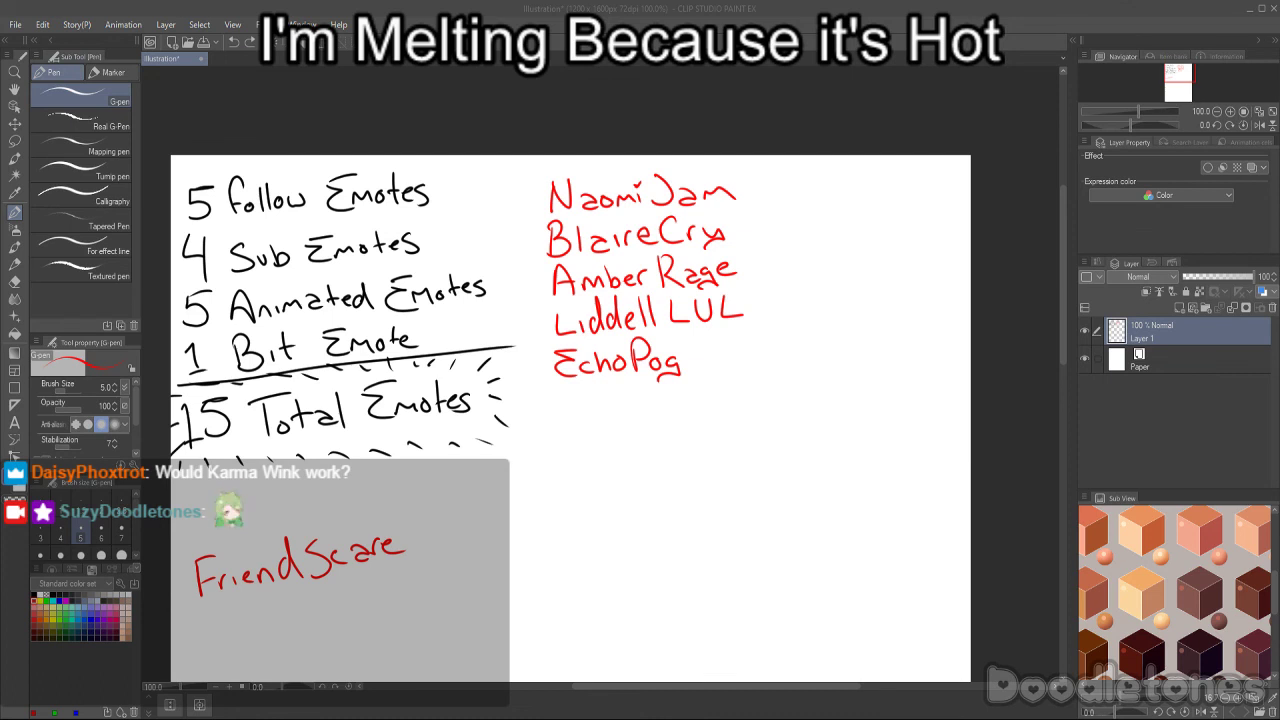
- Add "KarmaWink" and "SleepyDee" in red on separate lines beneath "FriendScare"
mouse_move(200, 620)
left_mouse_down()
mouse_move(202, 646)
mouse_move(223, 648)
mouse_move(260, 634)
mouse_move(292, 648)
mouse_move(302, 628)
mouse_move(318, 634)
mouse_move(357, 606)
mouse_move(368, 626)
mouse_move(400, 630)
left_mouse_up()
left_click_drag(416, 608, 423, 630)
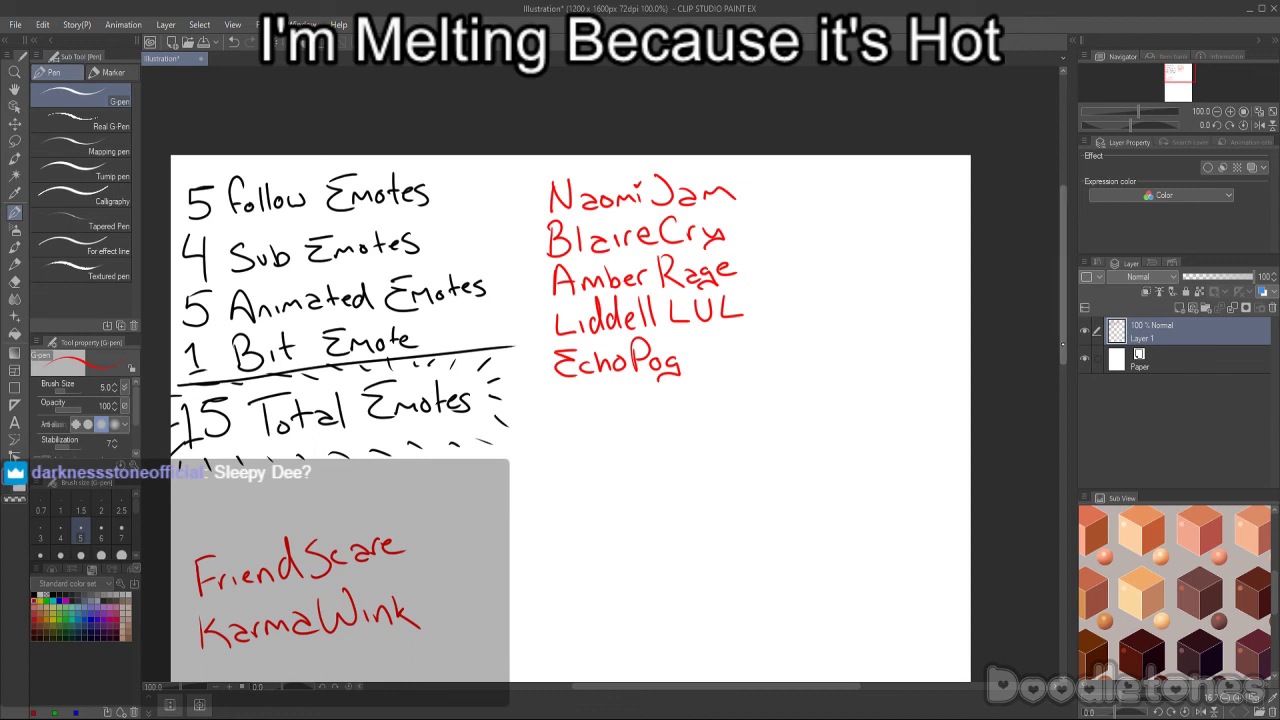
scroll(1024, 364, "down", 3)
left_click_drag(219, 565, 206, 595)
left_click_drag(236, 565, 241, 594)
left_click_drag(243, 585, 274, 592)
mouse_move(276, 570)
left_mouse_down()
mouse_move(304, 568)
mouse_move(300, 594)
left_mouse_up()
mouse_move(330, 554)
left_mouse_down()
mouse_move(334, 584)
mouse_move(398, 566)
left_mouse_up()
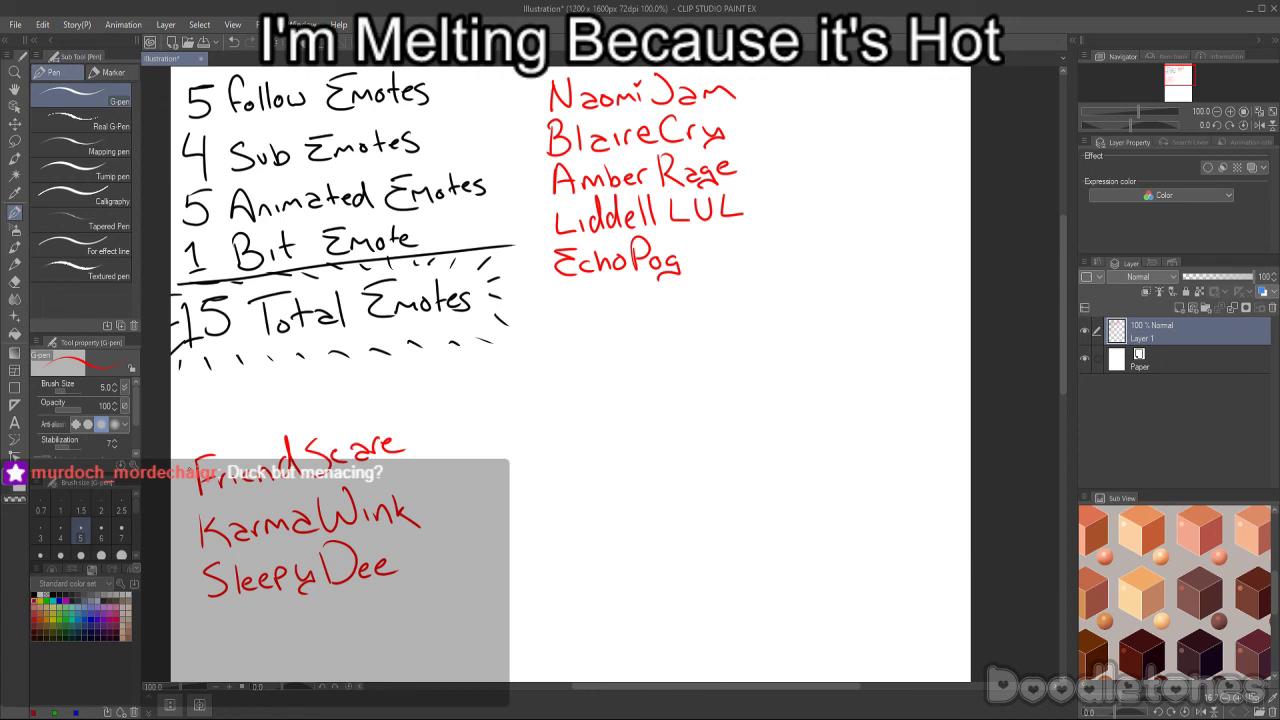
left_click_drag(190, 466, 195, 610)
key("ctrl+z")
left_click_drag(542, 90, 530, 278)
key("ctrl+z")
left_click_drag(185, 462, 193, 640)
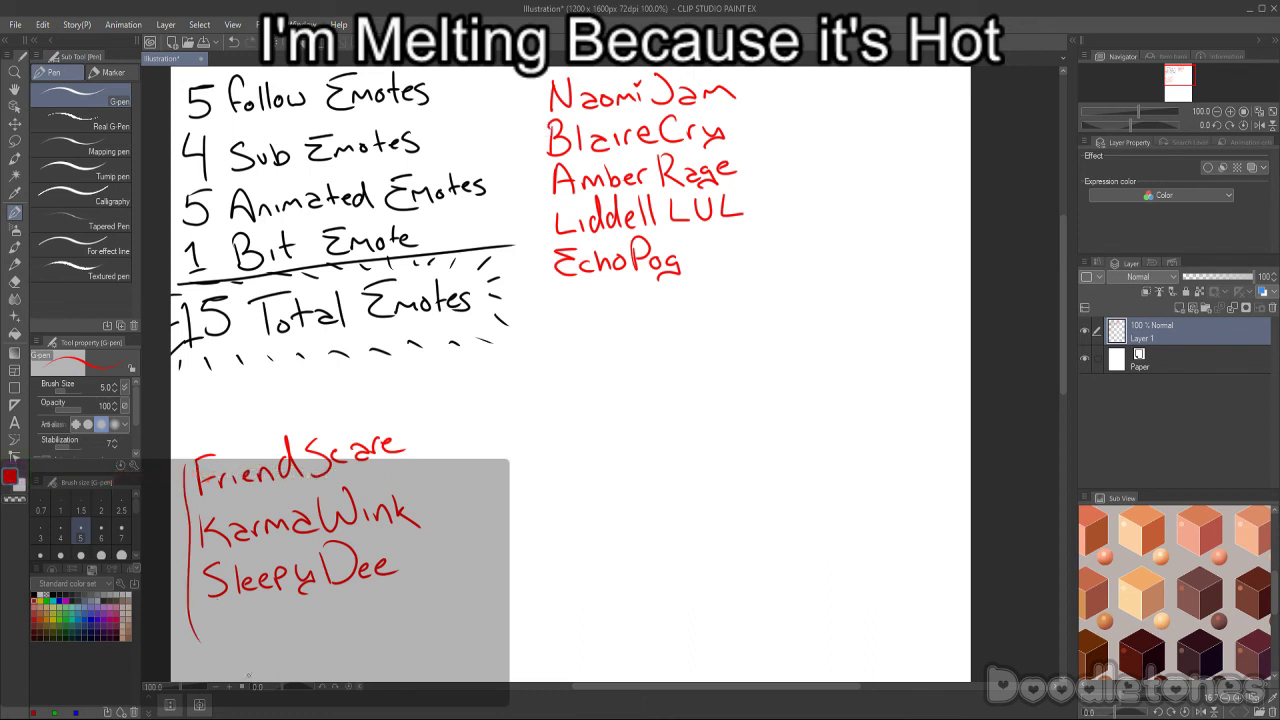
key("ctrl+z")
mouse_move(197, 437)
left_mouse_down()
mouse_move(184, 601)
mouse_move(202, 648)
left_mouse_up()
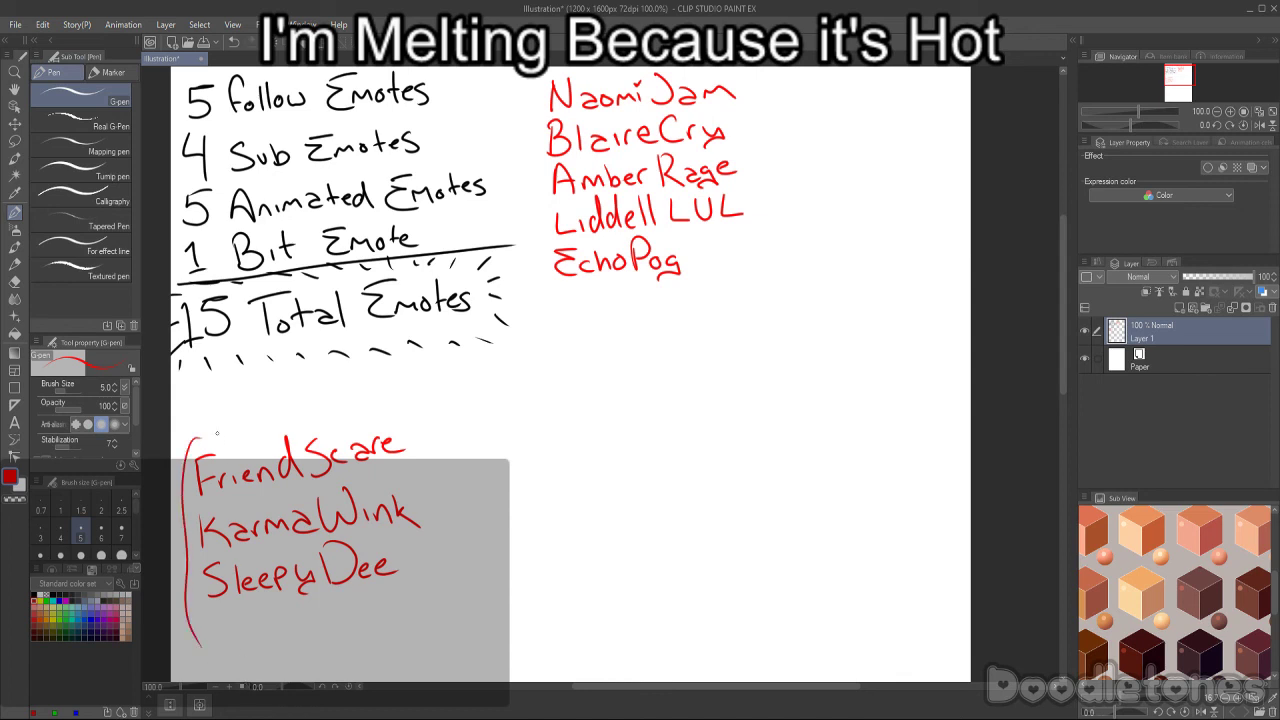
key("ctrl+z")
left_click_drag(205, 430, 212, 648)
key("ctrl+z")
left_click_drag(208, 425, 202, 638)
key("ctrl+z")
mouse_move(543, 84)
left_mouse_down()
mouse_move(532, 178)
mouse_move(556, 318)
left_mouse_up()
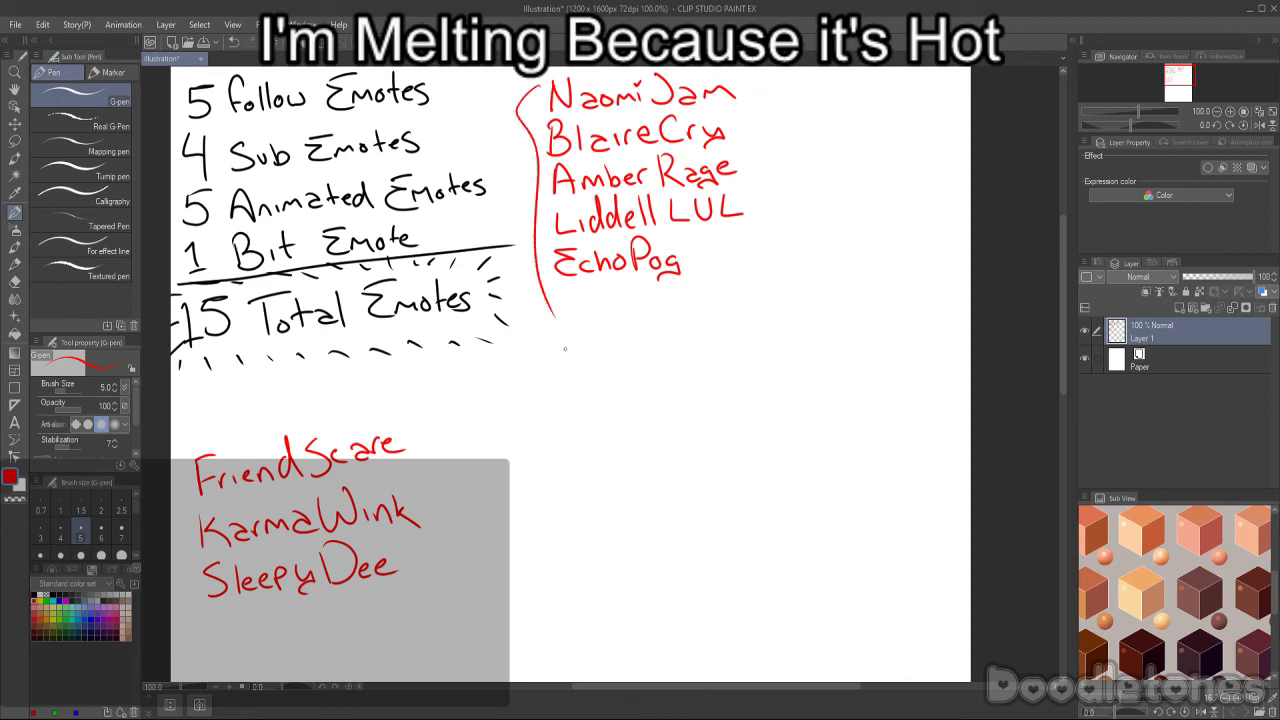
key("ctrl+z")
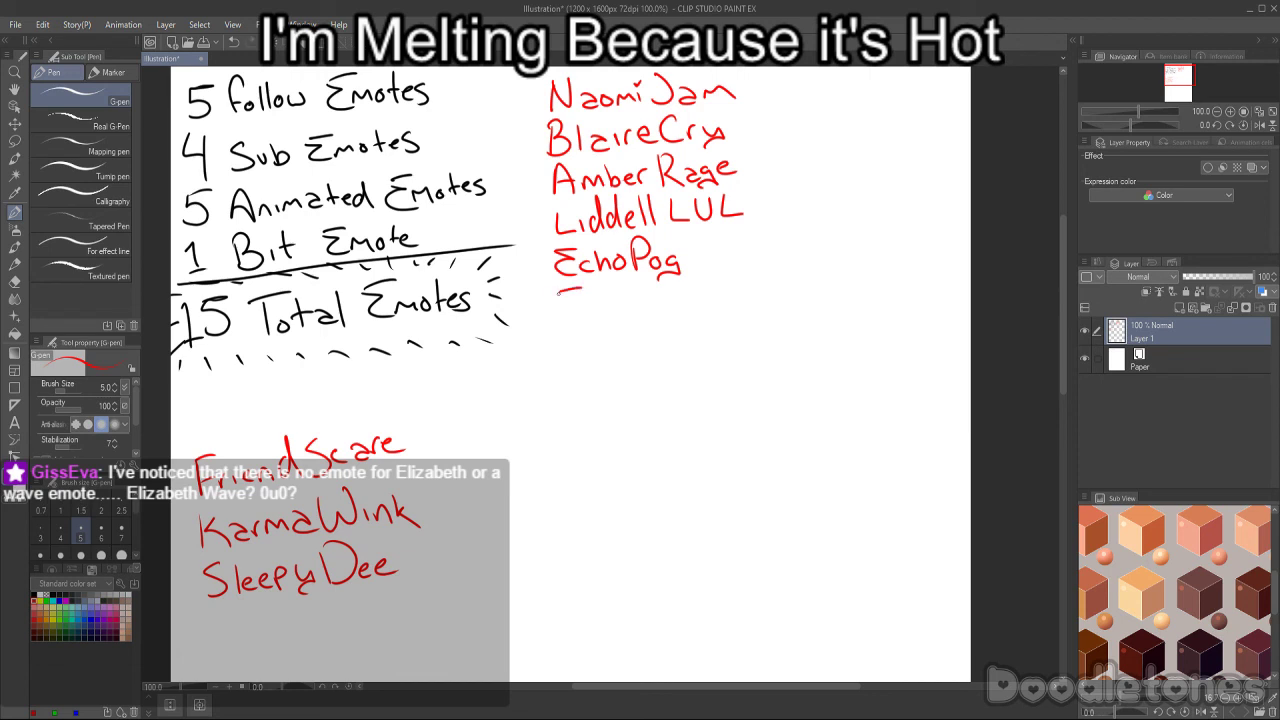
- Write "ElizabethWave" in red below "EchoPog"
mouse_move(578, 294)
left_mouse_down()
mouse_move(580, 315)
mouse_move(592, 314)
left_mouse_up()
mouse_move(604, 303)
left_mouse_down()
mouse_move(643, 306)
mouse_move(643, 288)
mouse_move(683, 305)
left_mouse_up()
mouse_move(677, 292)
left_mouse_down()
mouse_move(728, 298)
mouse_move(746, 270)
mouse_move(777, 293)
left_mouse_up()
mouse_move(780, 281)
left_mouse_down()
mouse_move(790, 293)
mouse_move(800, 280)
left_mouse_up()
left_click_drag(804, 289, 816, 293)
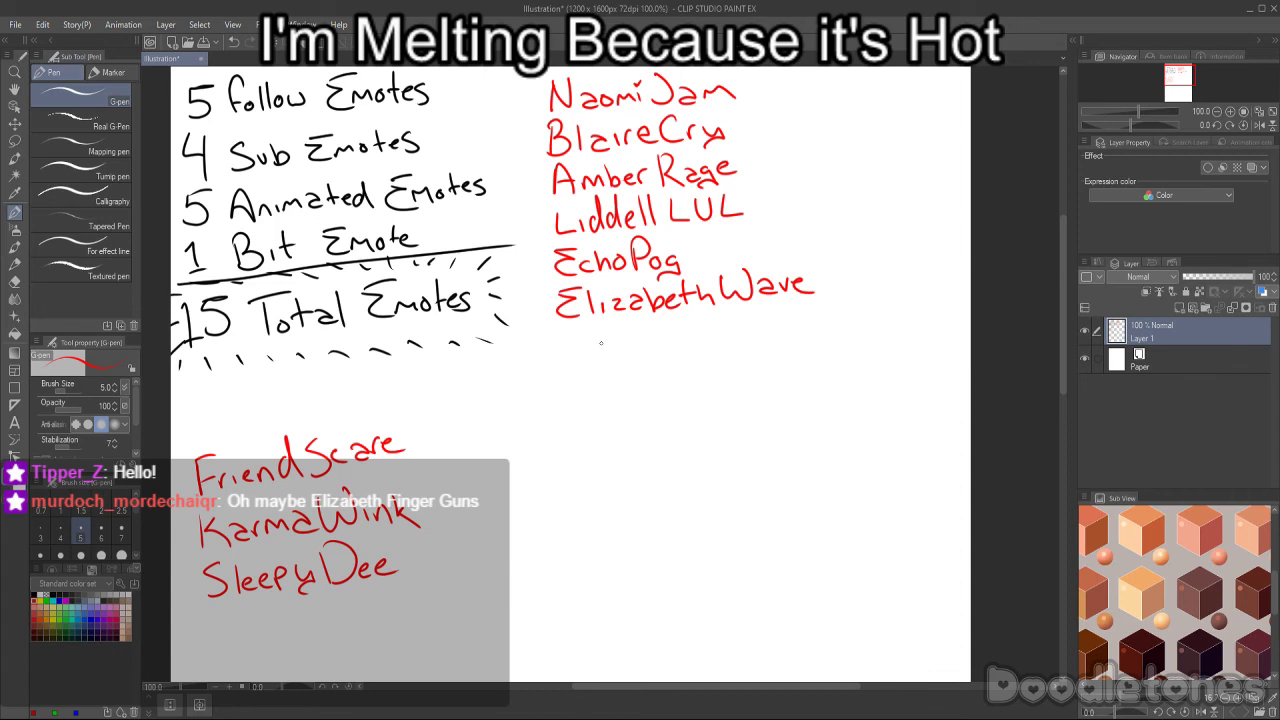
- Add the indented note "-FingerGuns Maybe?" in red beneath "ElizabethWave"
left_click_drag(588, 341, 617, 352)
left_click_drag(620, 328, 636, 325)
mouse_move(624, 341)
left_mouse_down()
mouse_move(679, 346)
mouse_move(674, 356)
mouse_move(705, 334)
mouse_move(779, 343)
mouse_move(866, 322)
mouse_move(852, 339)
left_mouse_up()
left_click(872, 336)
left_click_drag(871, 305, 879, 332)
left_click_drag(884, 322, 907, 324)
left_click(908, 328)
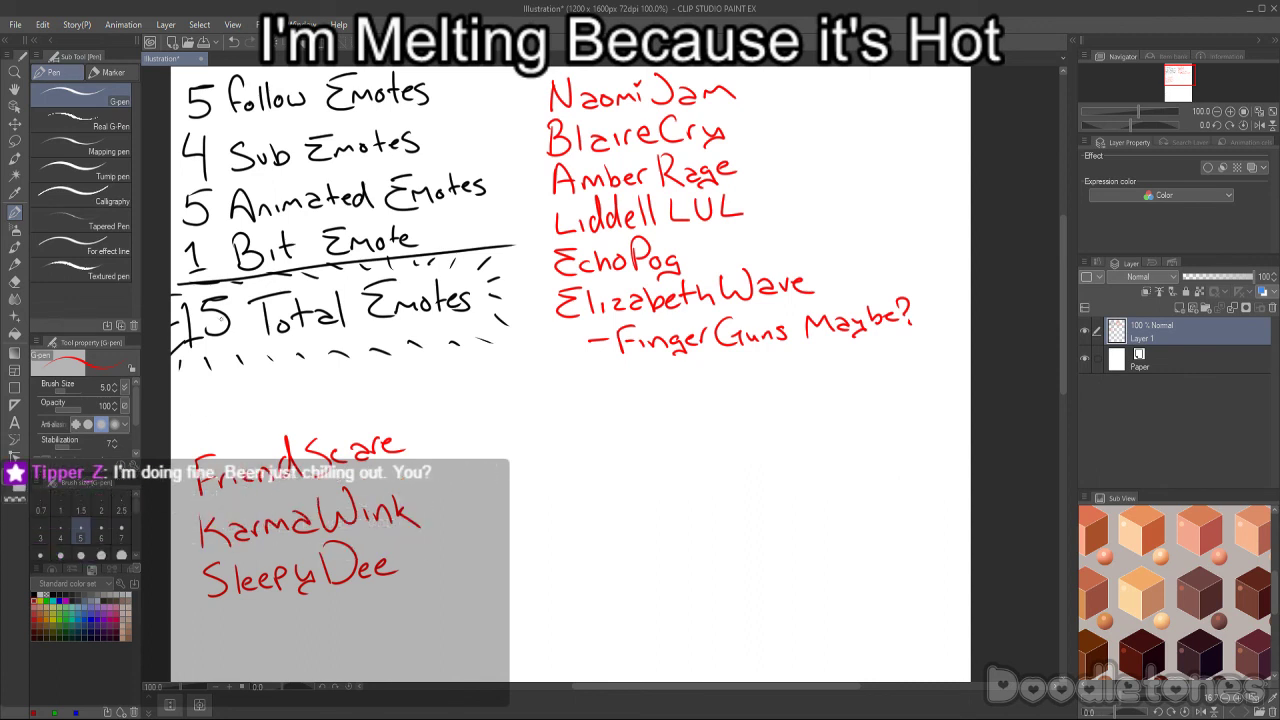
mouse_move(207, 422)
left_mouse_down()
mouse_move(188, 474)
mouse_move(193, 598)
left_mouse_up()
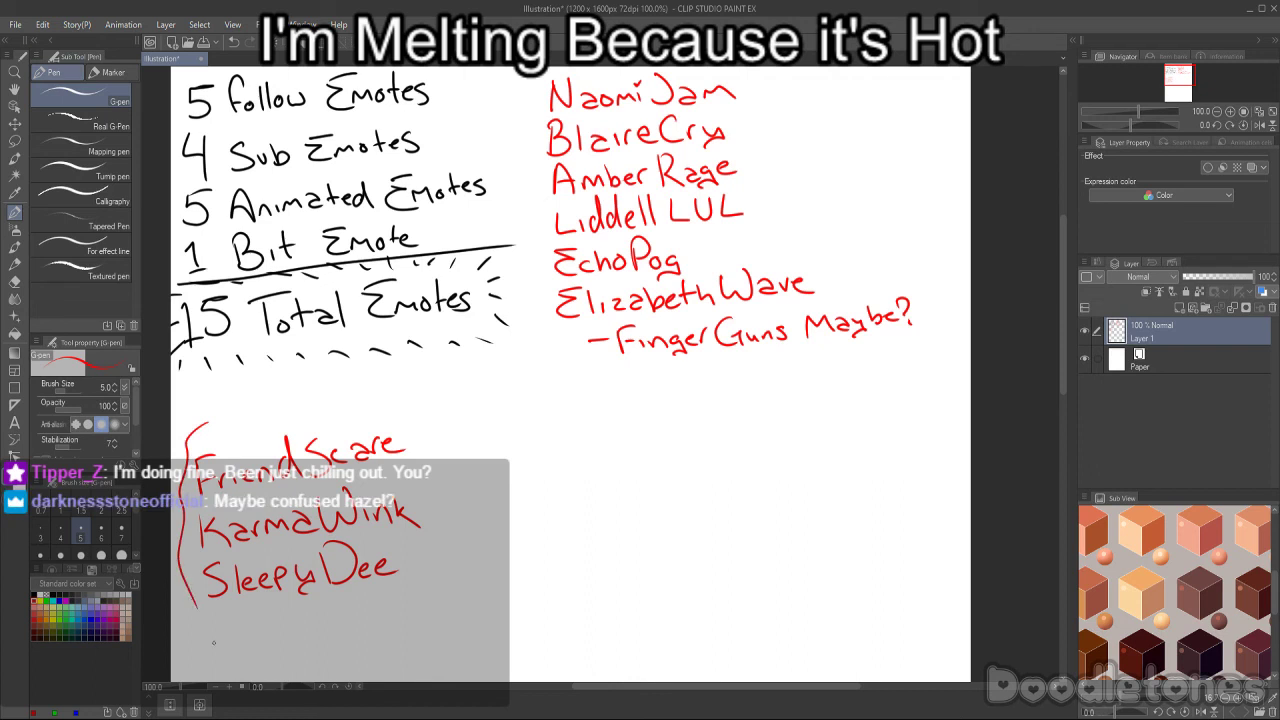
key("ctrl+z")
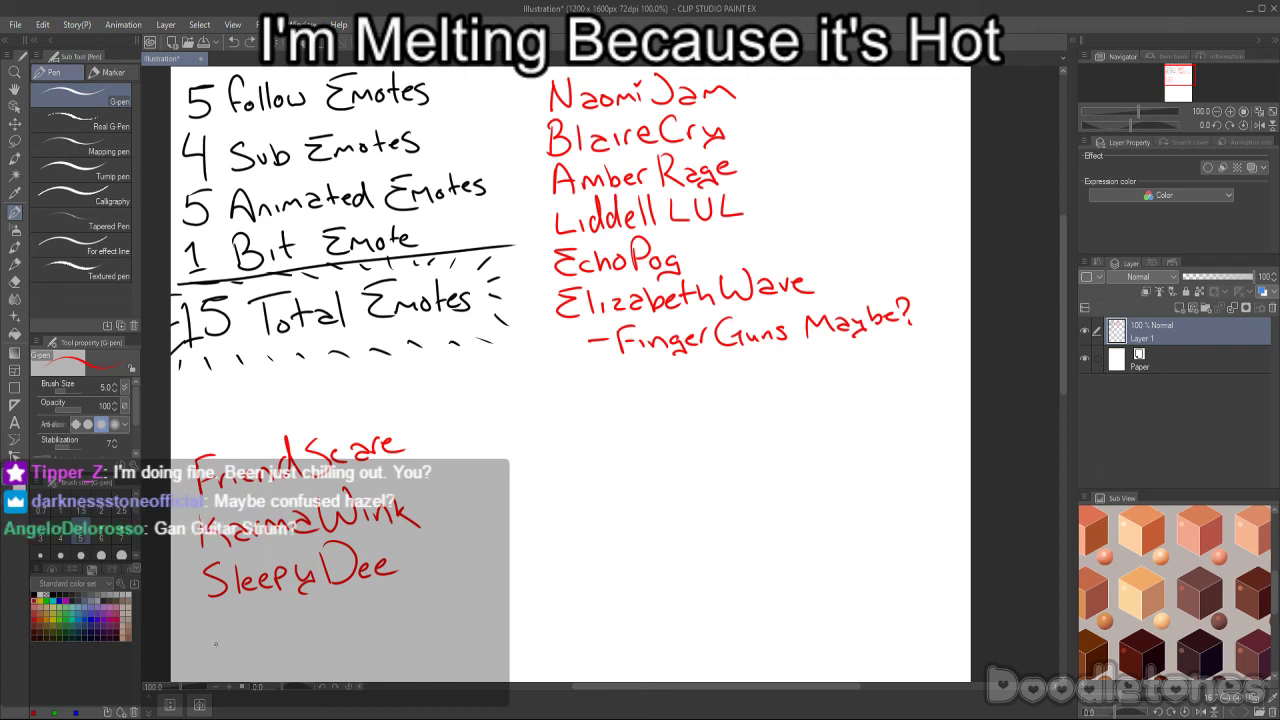
- Write "Confused Hazel" in red below the "FingerGuns Maybe?" note
left_click_drag(1062, 383, 1061, 408)
scroll(990, 302, "up", 3)
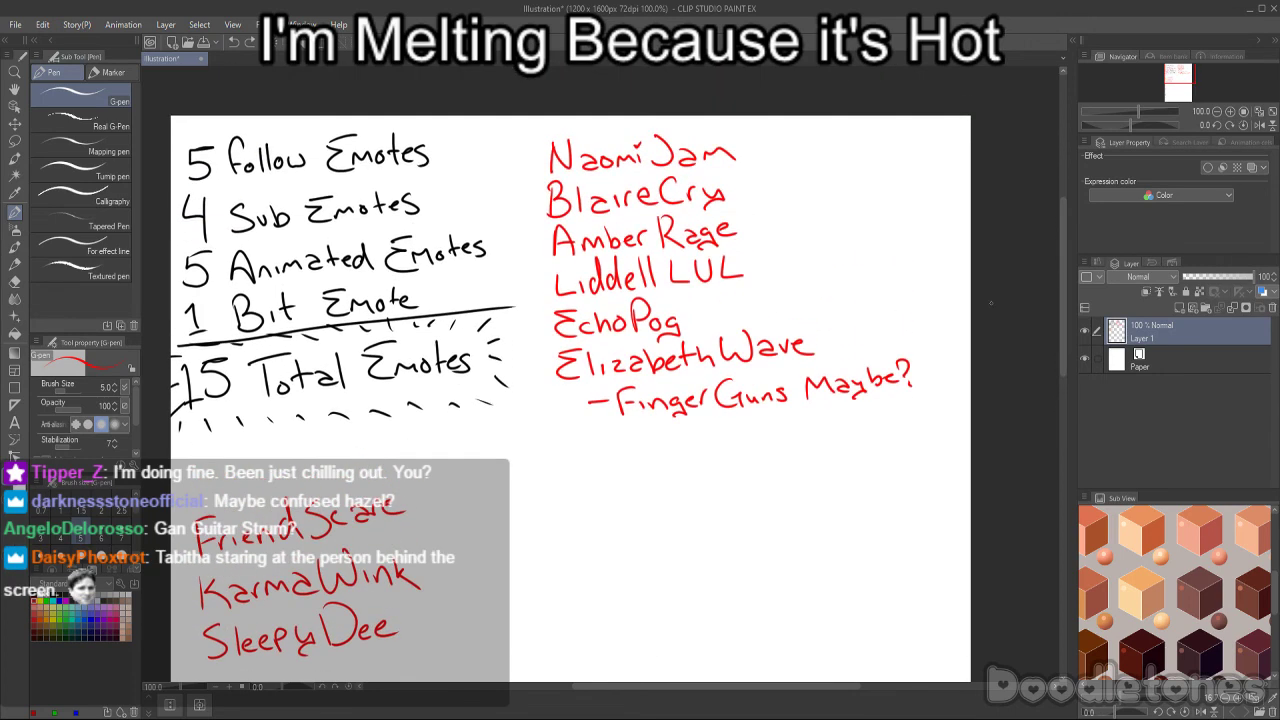
mouse_move(567, 440)
left_mouse_down()
mouse_move(558, 448)
mouse_move(578, 470)
left_mouse_up()
left_click_drag(580, 462, 612, 468)
mouse_move(616, 430)
left_mouse_down()
mouse_move(607, 466)
mouse_move(638, 452)
mouse_move(634, 464)
left_mouse_up()
mouse_move(646, 456)
left_mouse_down()
mouse_move(658, 462)
mouse_move(670, 440)
mouse_move(673, 466)
left_mouse_up()
mouse_move(703, 422)
left_mouse_down()
mouse_move(704, 466)
mouse_move(716, 446)
left_mouse_up()
mouse_move(716, 424)
left_mouse_down()
mouse_move(716, 466)
mouse_move(780, 454)
left_mouse_up()
left_click_drag(786, 418, 789, 459)
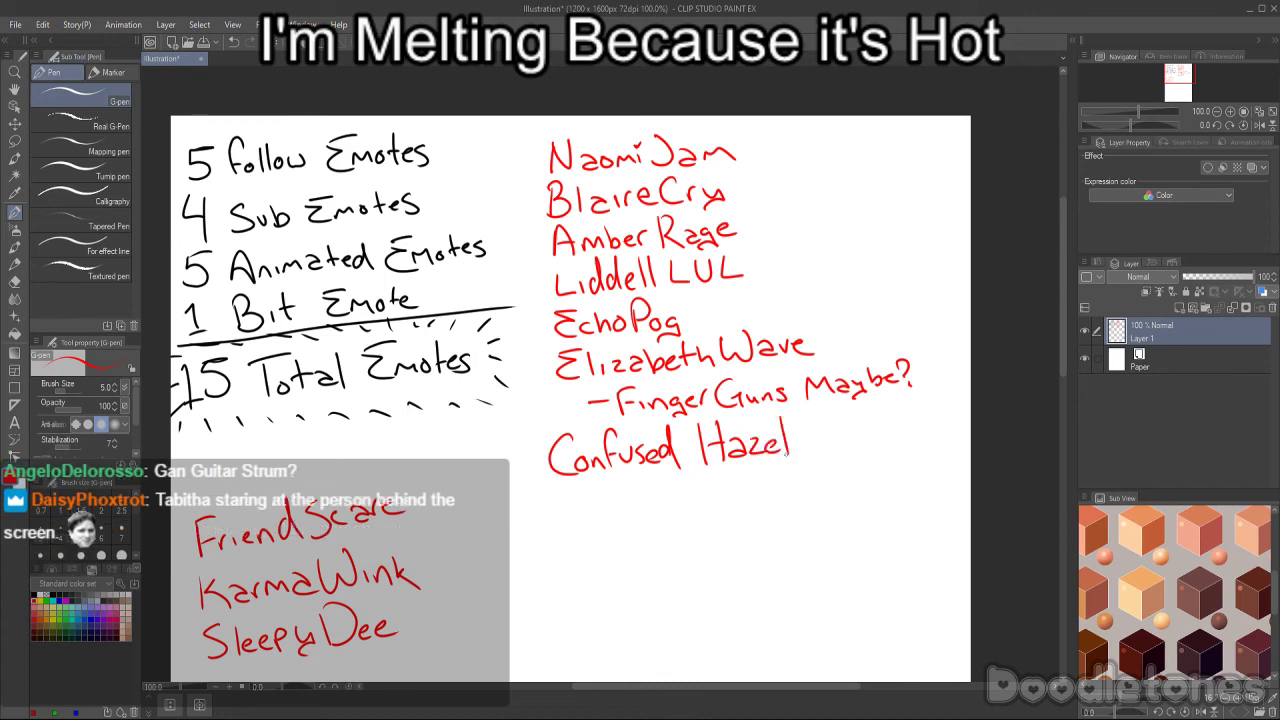
- Write "GanGuitar?" in red on a new line beneath "SleepyDee"
scroll(1051, 421, "down", 5)
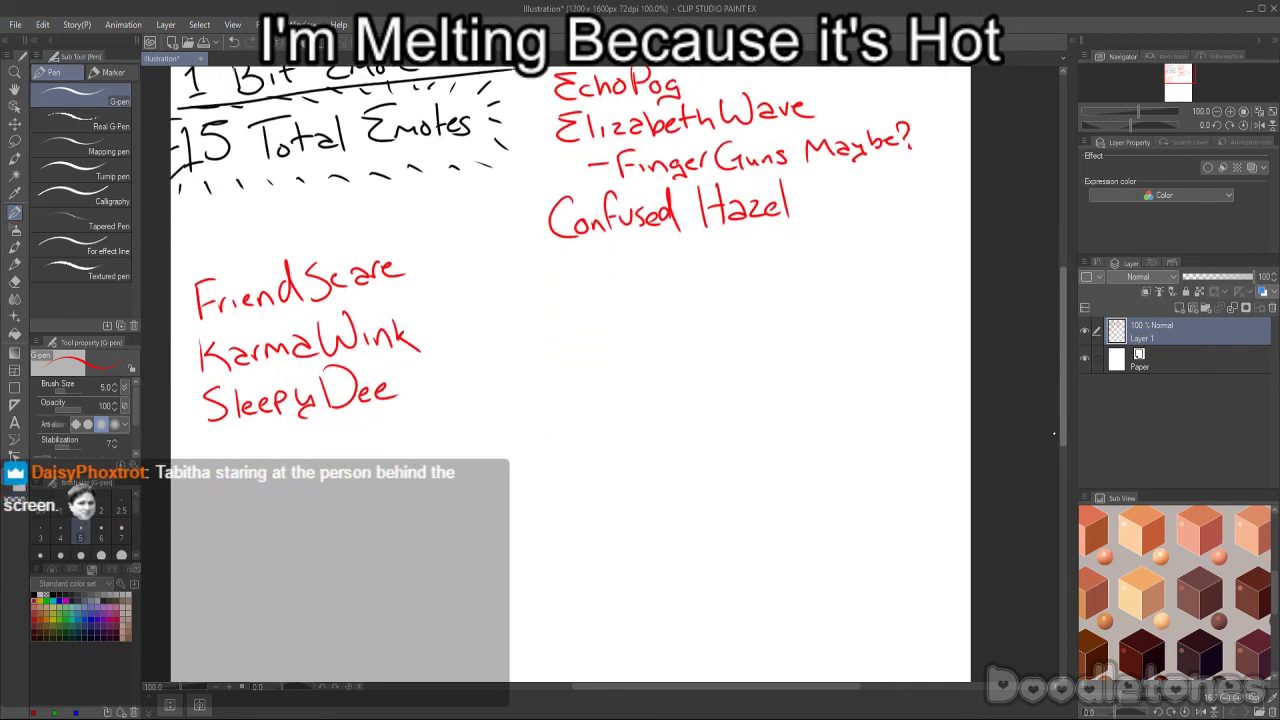
scroll(957, 406, "down", 1)
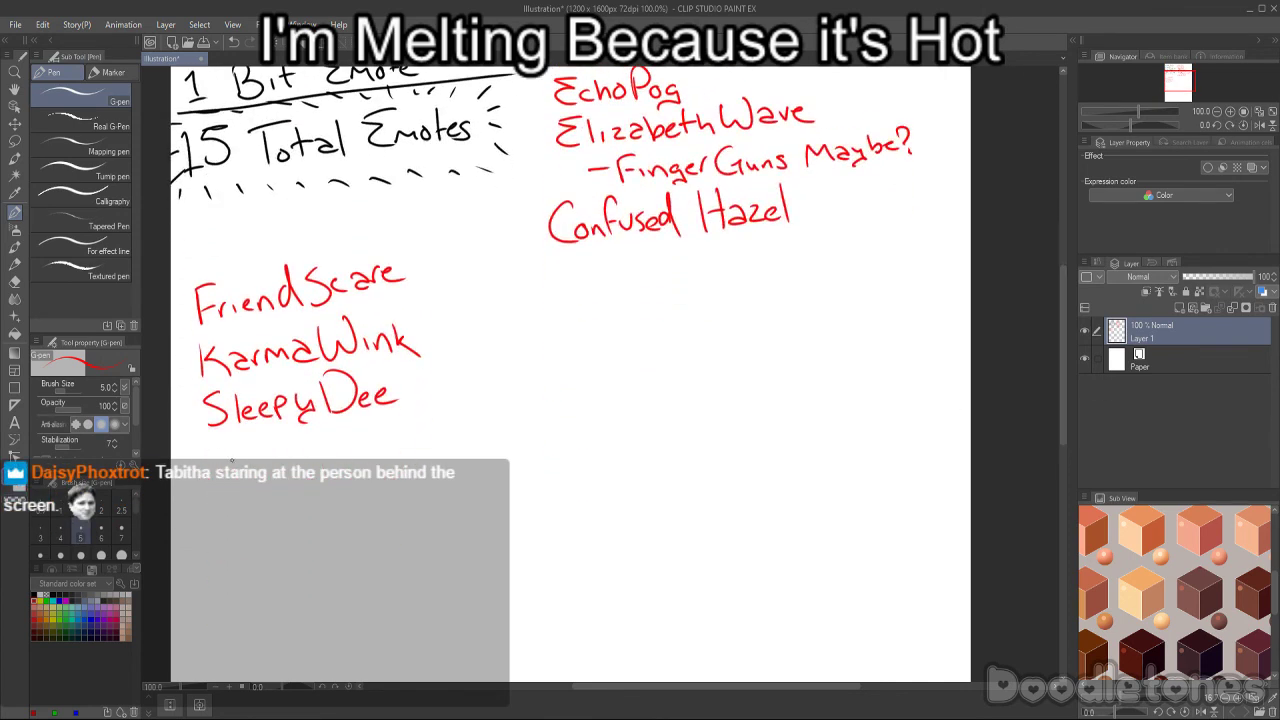
mouse_move(218, 450)
left_mouse_down()
mouse_move(200, 476)
mouse_move(226, 488)
left_mouse_up()
mouse_move(220, 486)
left_mouse_down()
mouse_move(240, 466)
mouse_move(296, 476)
mouse_move(328, 460)
mouse_move(336, 474)
mouse_move(372, 452)
mouse_move(374, 468)
left_mouse_up()
mouse_move(384, 466)
left_mouse_down()
mouse_move(386, 450)
mouse_move(416, 438)
mouse_move(414, 450)
left_mouse_up()
left_click(418, 458)
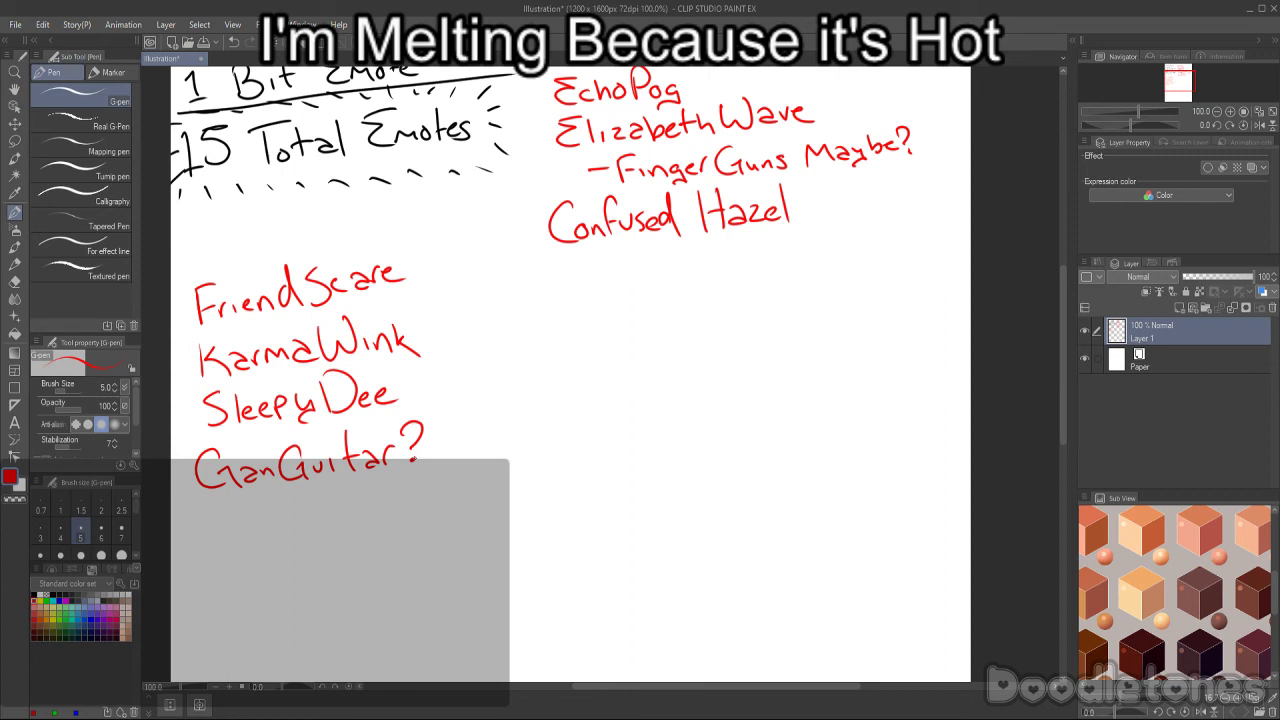
- Write "TabithaStare" in red below "GanGuitar?"
mouse_move(200, 512)
left_mouse_down()
mouse_move(247, 507)
mouse_move(222, 546)
mouse_move(254, 542)
left_mouse_up()
mouse_move(260, 517)
left_mouse_down()
mouse_move(259, 538)
mouse_move(280, 536)
left_mouse_up()
mouse_move(292, 506)
left_mouse_down()
mouse_move(295, 536)
mouse_move(304, 520)
left_mouse_up()
mouse_move(307, 510)
left_mouse_down()
mouse_move(308, 534)
mouse_move(330, 530)
left_mouse_up()
left_click_drag(328, 524, 391, 526)
left_click_drag(383, 512, 421, 523)
mouse_move(427, 518)
left_mouse_down()
mouse_move(436, 489)
mouse_move(462, 507)
left_mouse_up()
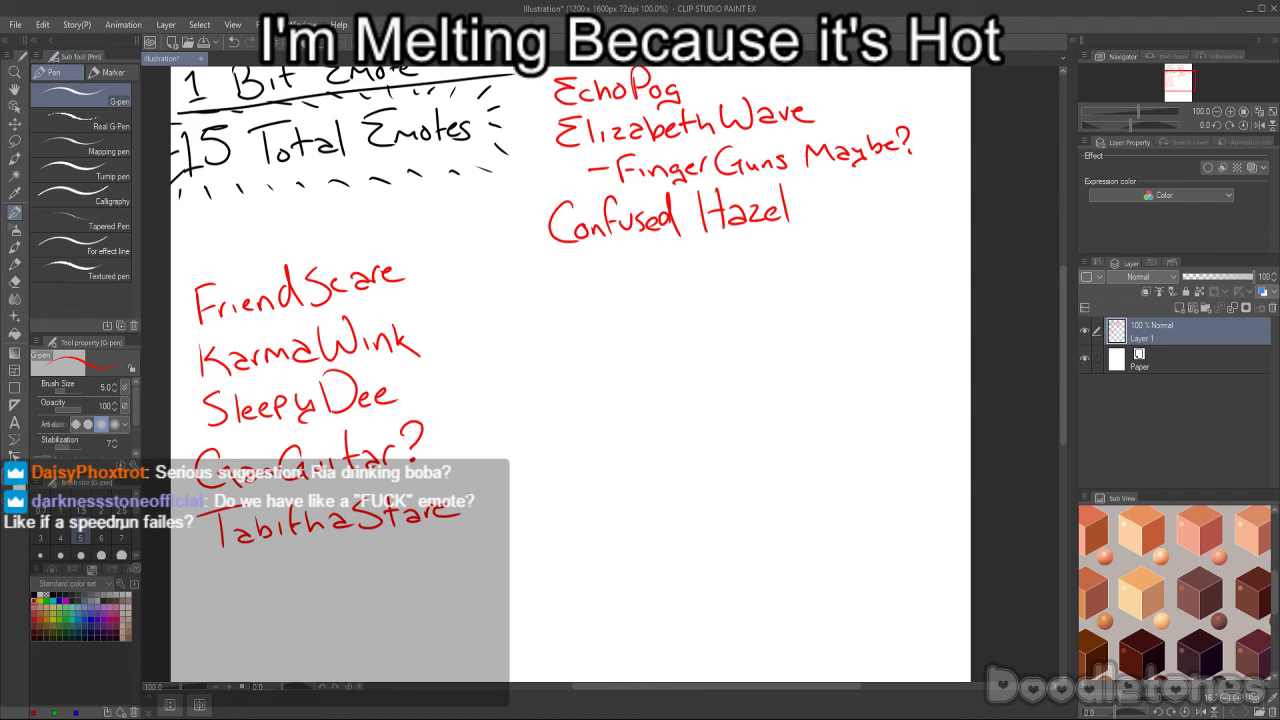
scroll(505, 220, "up", 5)
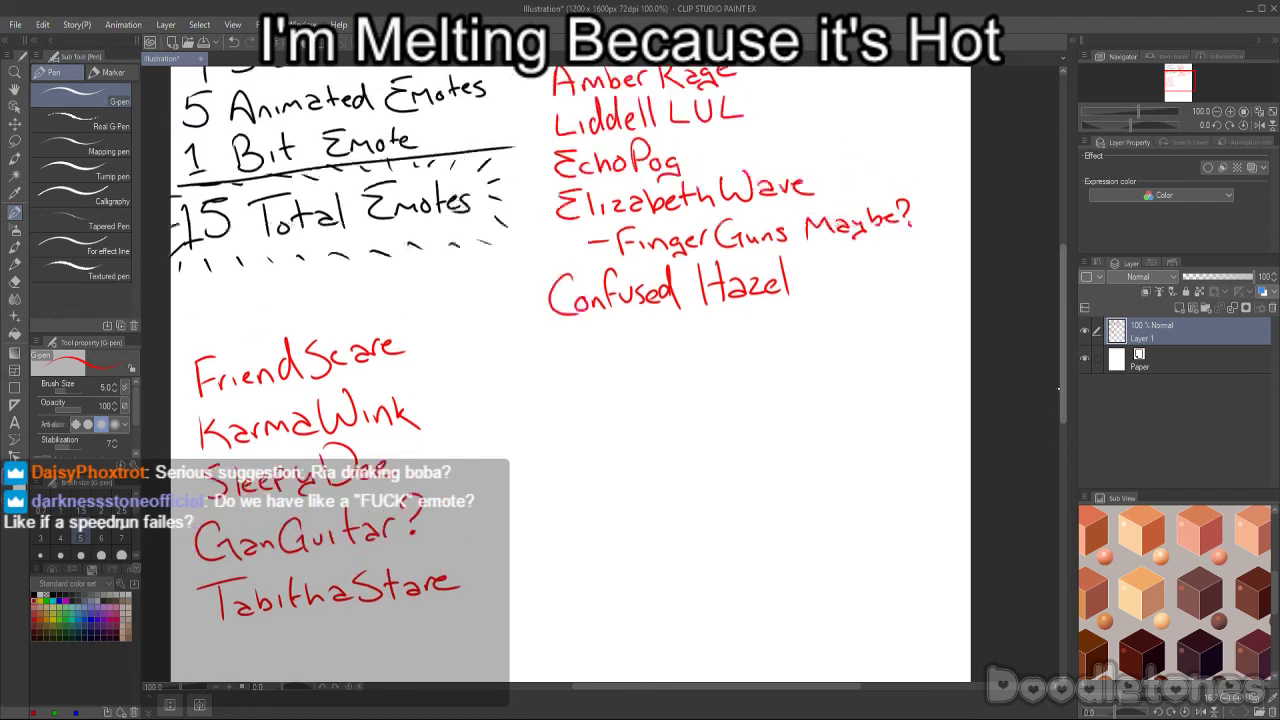
left_click_drag(505, 220, 548, 209)
left_click_drag(522, 194, 530, 220)
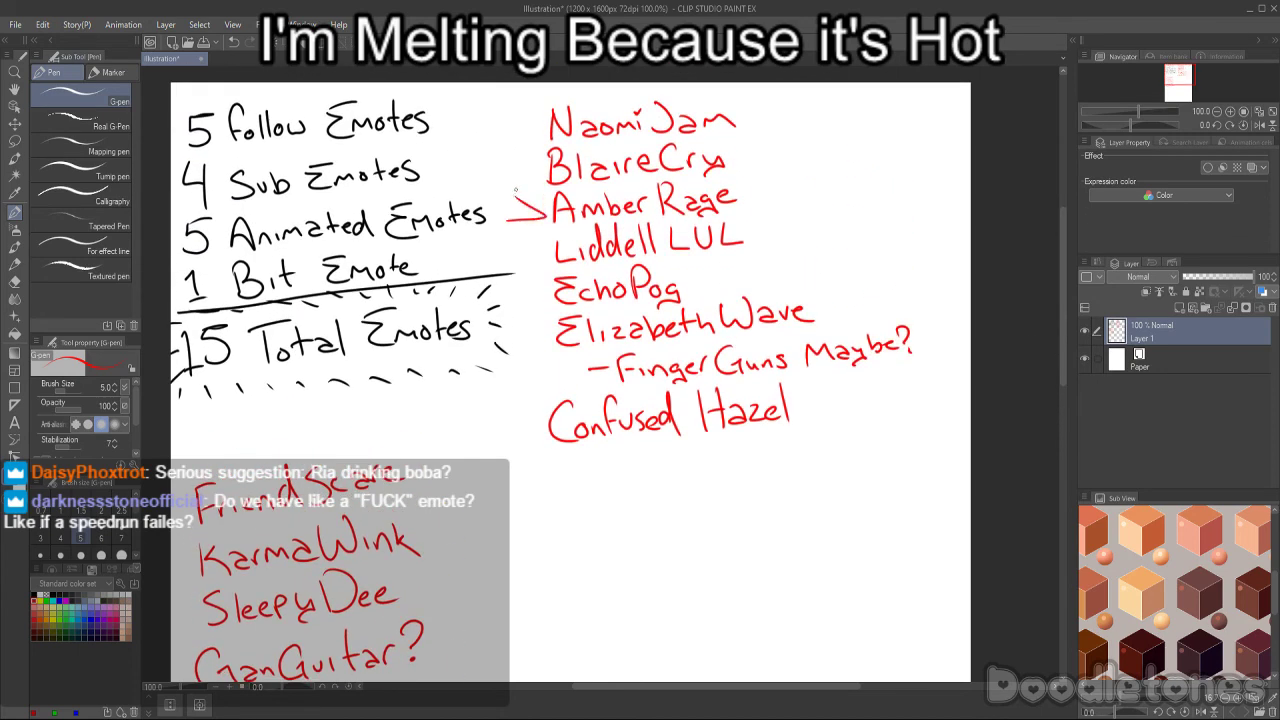
key("ctrl+z")
key("ctrl+z")
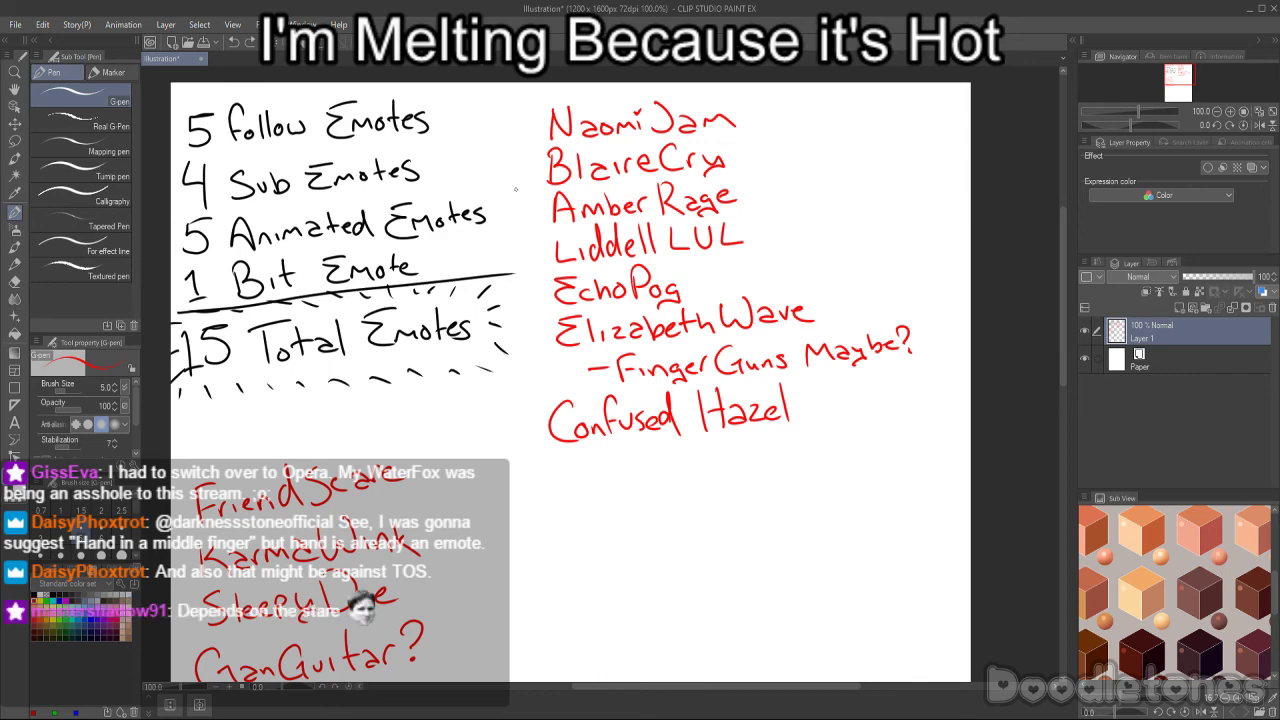
- Sketch a rough red figure with a round head, shoulders and wide staring eyes with tiny pupils in the blank area below "Confused Hazel"
scroll(516, 189, "down", 5)
mouse_move(680, 333)
left_mouse_down()
mouse_move(572, 424)
mouse_move(722, 469)
mouse_move(704, 337)
mouse_move(656, 331)
left_mouse_up()
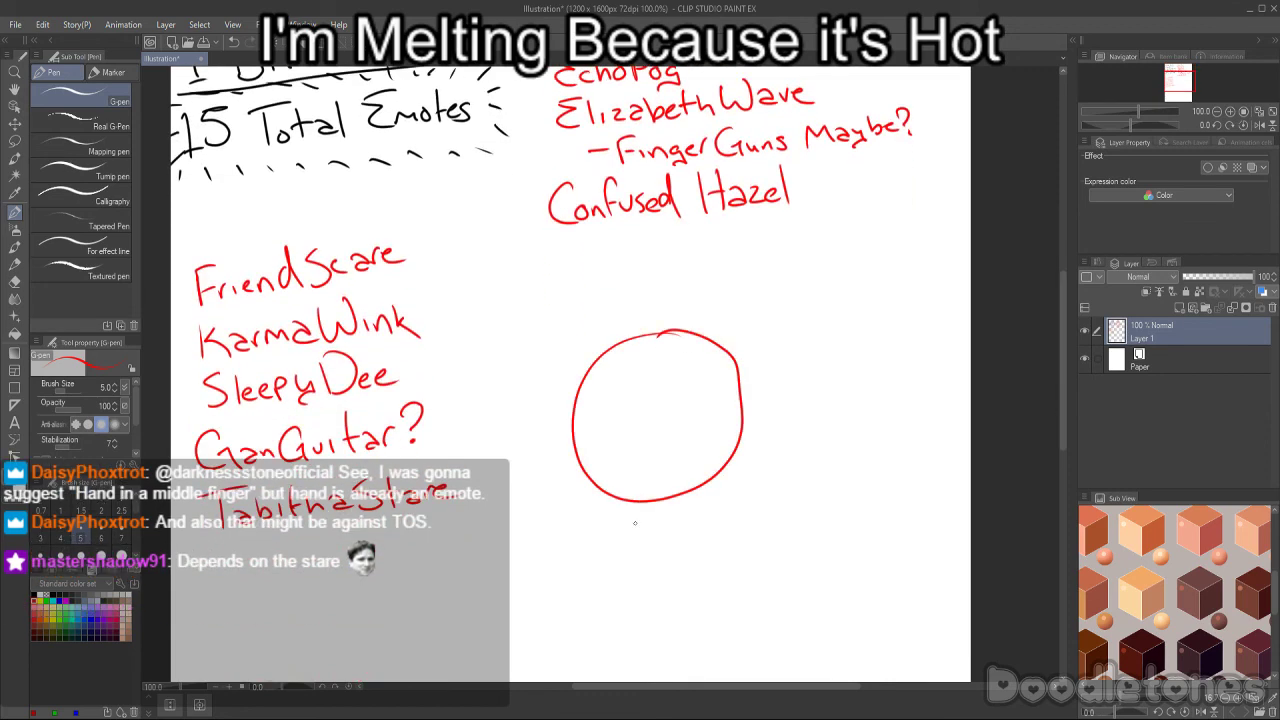
left_click_drag(628, 512, 738, 585)
left_click_drag(623, 516, 609, 605)
left_click_drag(604, 424, 605, 434)
left_click_drag(690, 410, 701, 407)
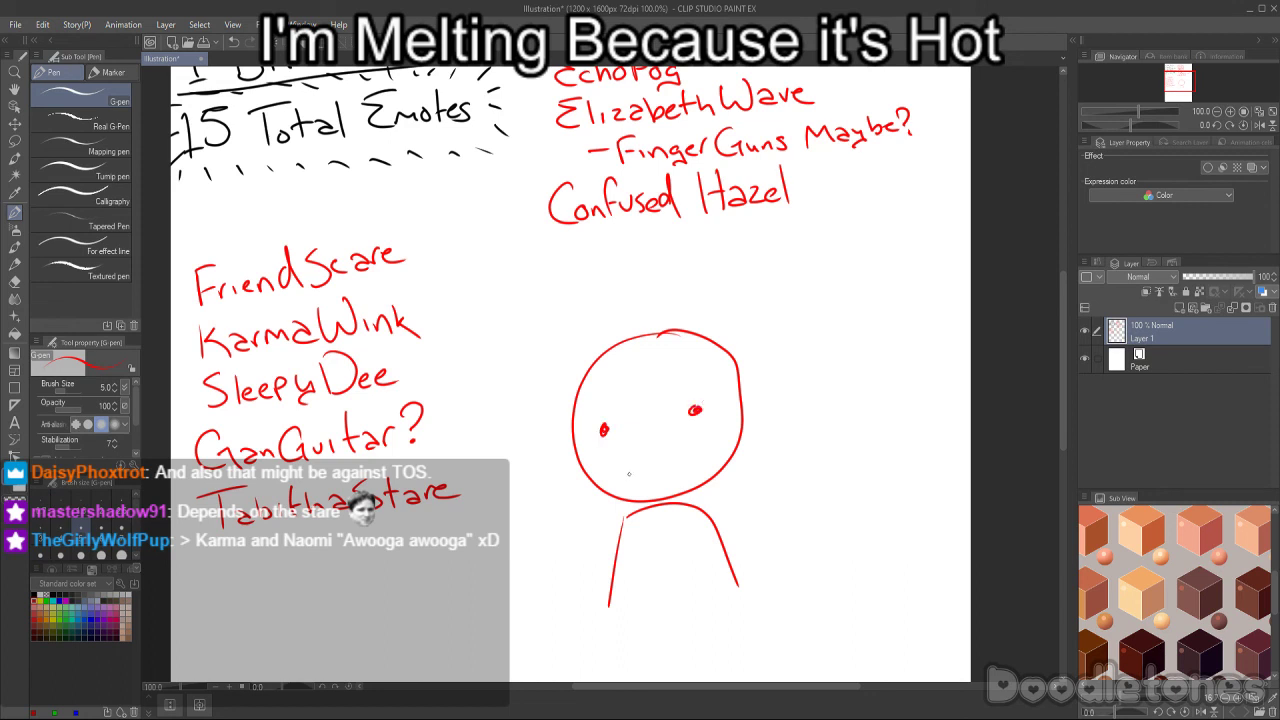
left_click_drag(629, 473, 687, 461)
key("ctrl+z")
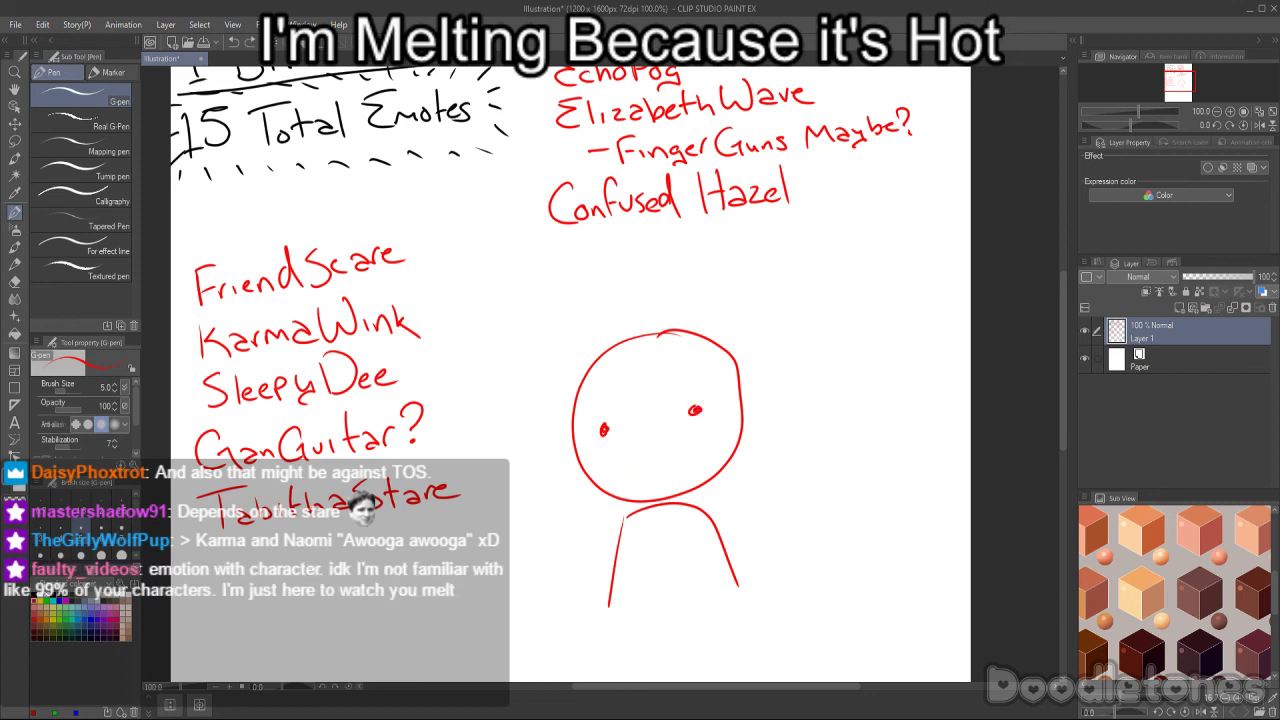
left_click_drag(614, 390, 630, 396)
left_click_drag(710, 380, 712, 384)
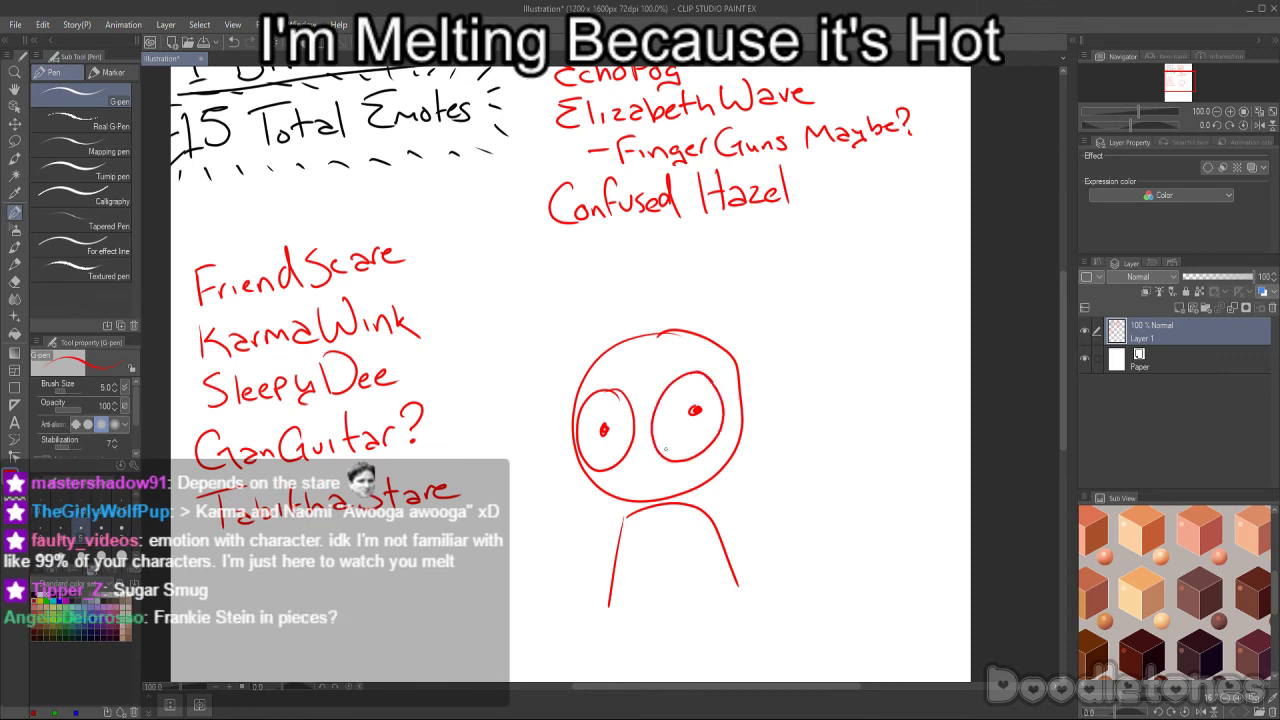
left_click_drag(655, 434, 633, 442)
- Undo all strokes of the staring figure sketch
key("ctrl+z")
key("ctrl+z")
key("ctrl+z")
key("ctrl+z")
key("ctrl+z")
key("ctrl+z")
key("ctrl+z")
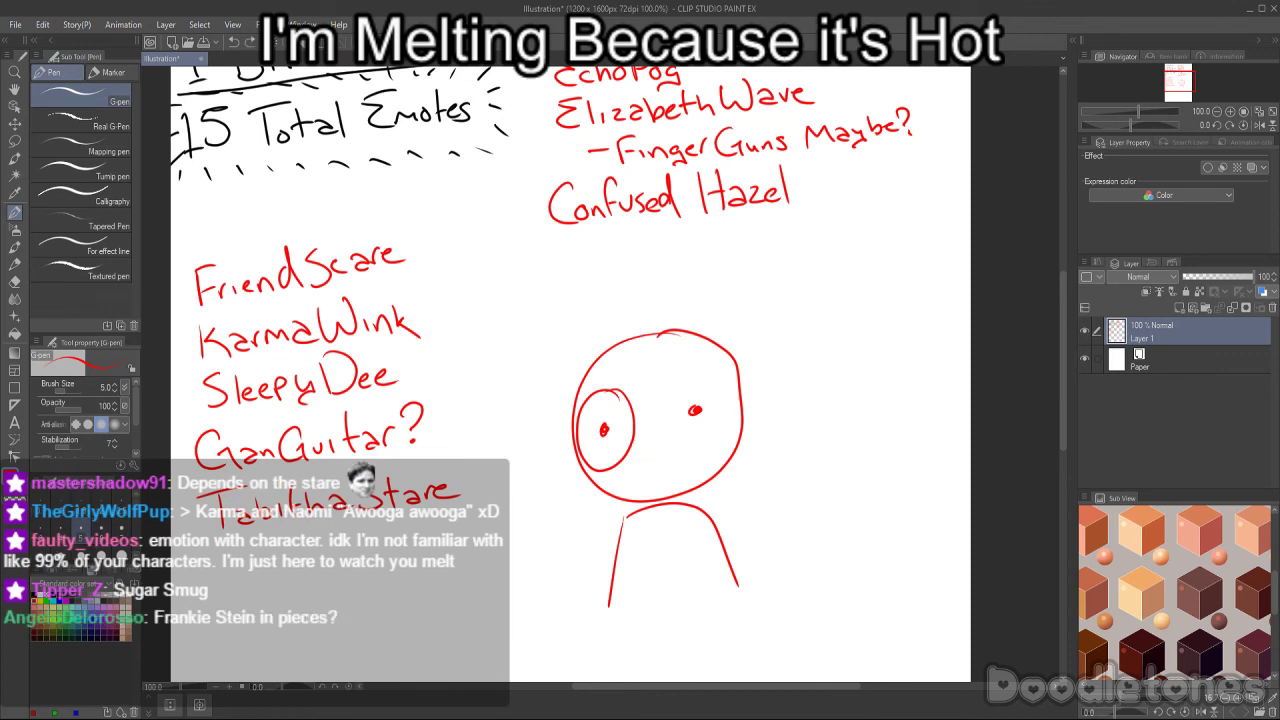
key("ctrl+z")
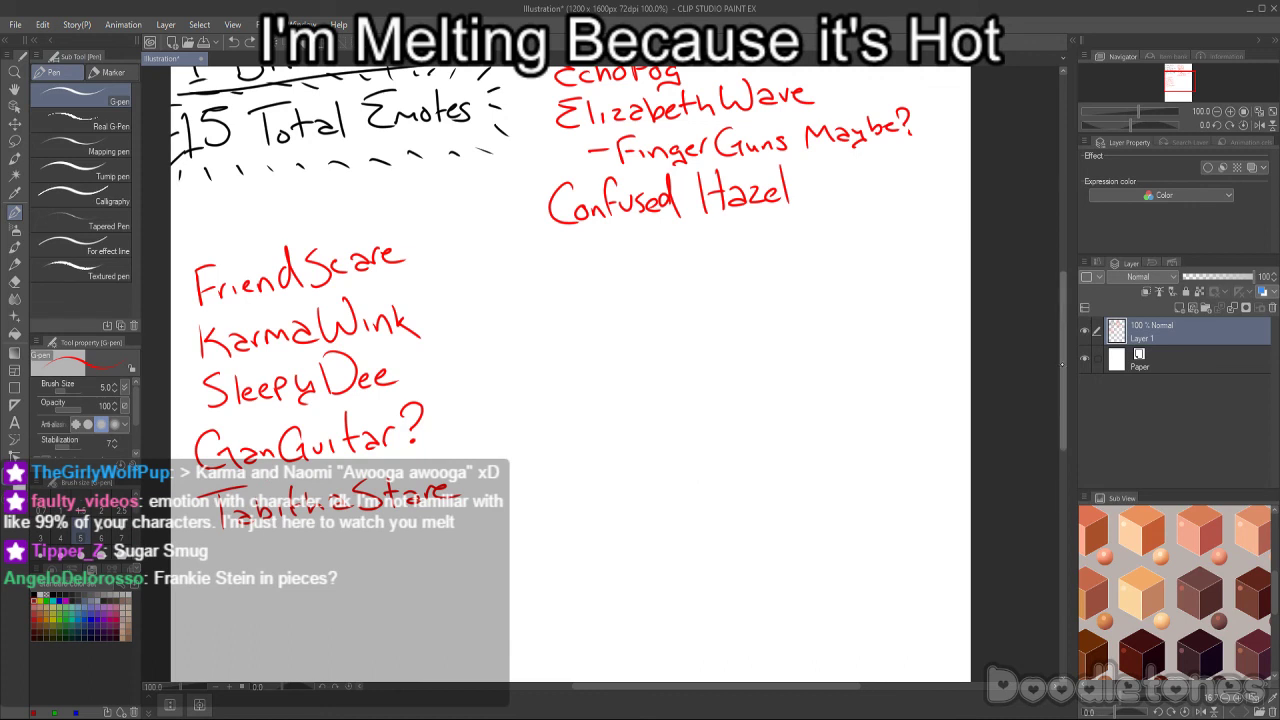
scroll(1063, 367, "up", 3)
left_click_drag(425, 470, 458, 440)
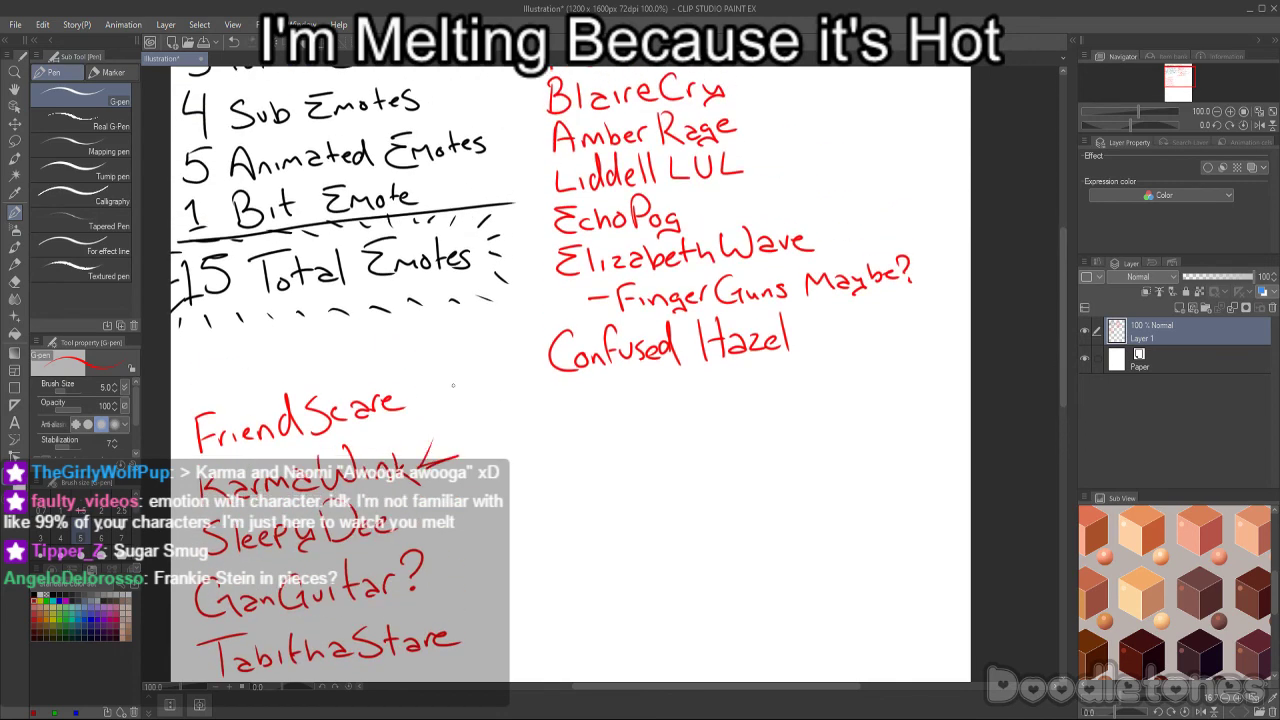
scroll(1063, 320, "up", 2)
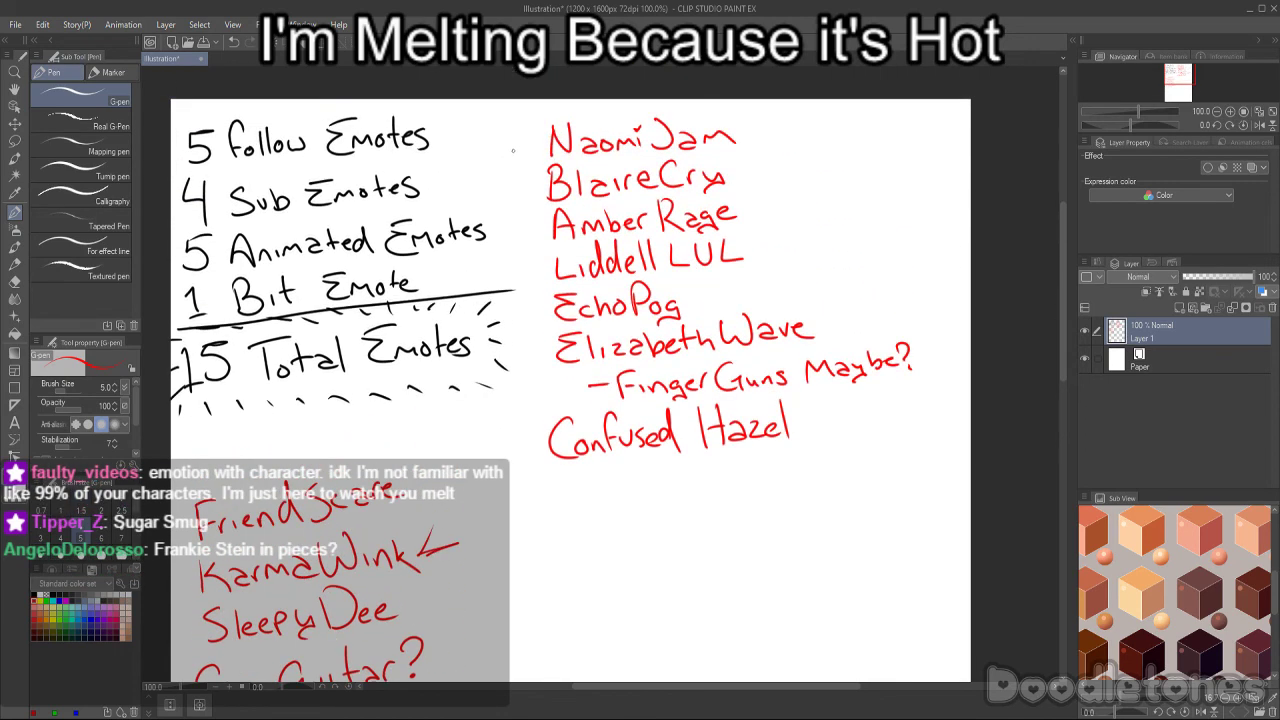
left_click_drag(513, 149, 541, 141)
key("ctrl+z")
key("ctrl+z")
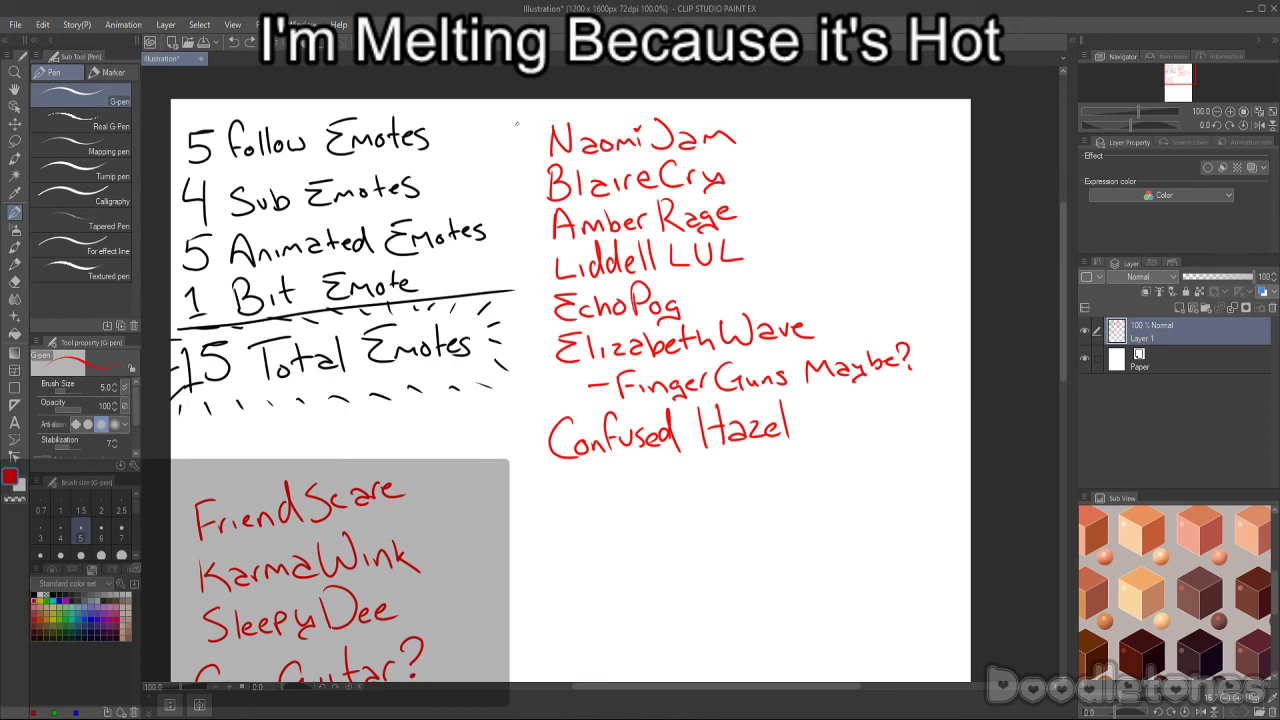
- Write "Frankie Shattered ?" in red beneath "TabithaStare"
scroll(1026, 380, "down", 5)
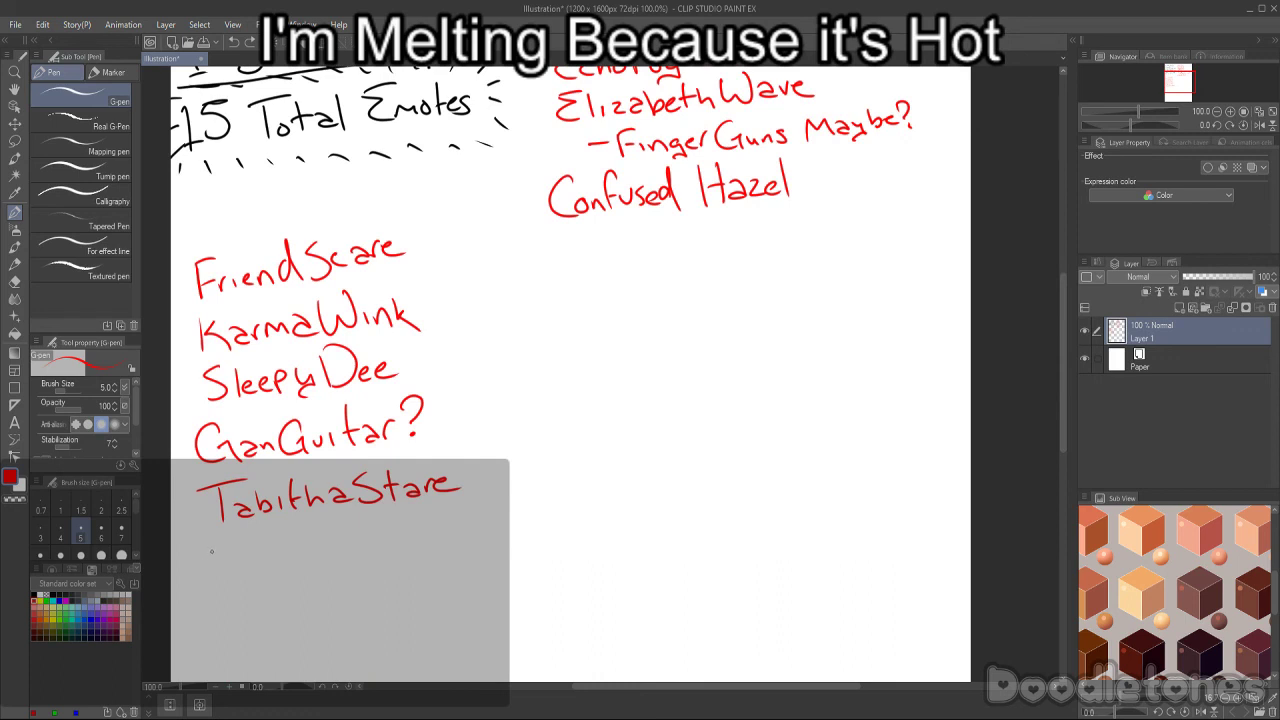
left_click_drag(211, 548, 212, 586)
mouse_move(208, 541)
left_mouse_down()
mouse_move(211, 582)
mouse_move(234, 542)
mouse_move(228, 562)
mouse_move(302, 568)
left_mouse_up()
mouse_move(305, 536)
left_mouse_down()
mouse_move(306, 572)
mouse_move(331, 568)
left_mouse_up()
left_click_drag(335, 562, 351, 566)
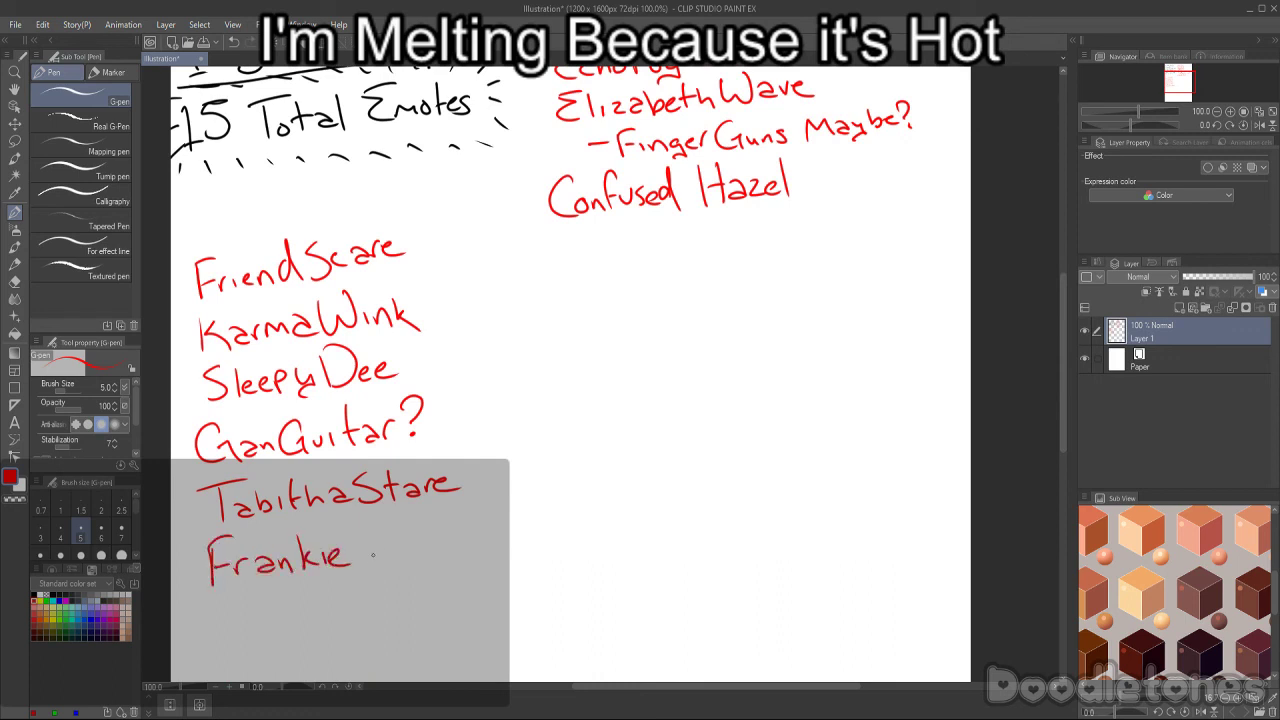
mouse_move(378, 524)
left_mouse_down()
mouse_move(362, 534)
mouse_move(356, 574)
mouse_move(420, 566)
left_mouse_up()
mouse_move(442, 528)
left_mouse_down()
mouse_move(440, 556)
mouse_move(472, 536)
left_mouse_up()
mouse_move(466, 542)
left_mouse_down()
mouse_move(479, 548)
mouse_move(485, 528)
left_mouse_up()
left_click_drag(490, 540, 510, 548)
mouse_move(513, 540)
left_mouse_down()
mouse_move(513, 516)
mouse_move(519, 562)
left_mouse_up()
left_click_drag(530, 500, 540, 520)
left_click(541, 529)
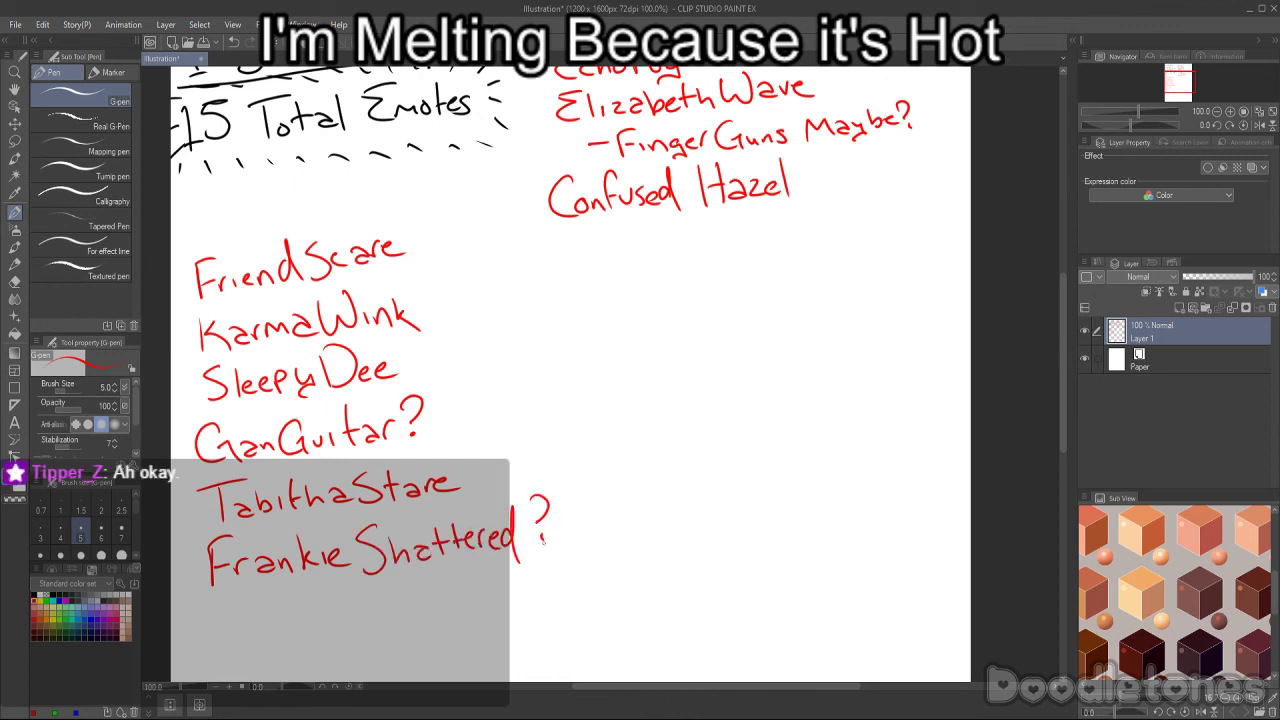
left_click(545, 535)
left_click(546, 534)
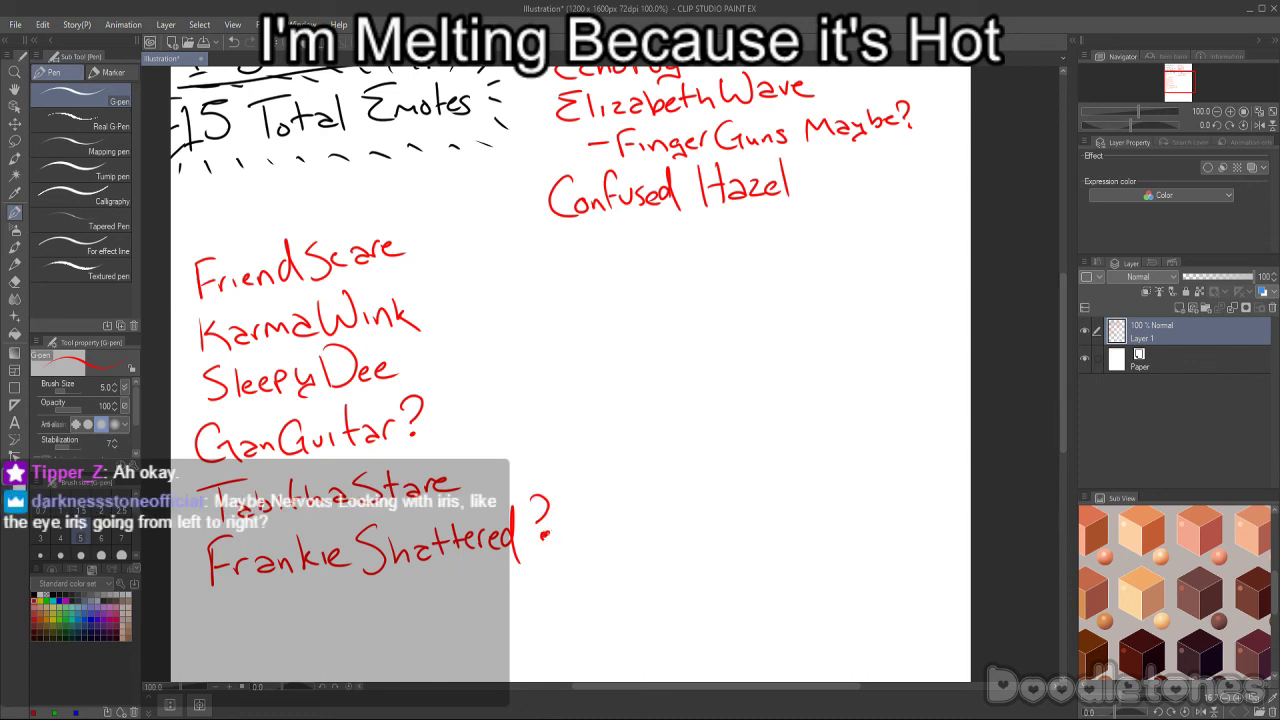
- Write "C-004 Broken ?" in red below "Frankie Shattered ?"
scroll(565, 480, "down", 3)
mouse_move(236, 516)
left_mouse_down()
mouse_move(240, 566)
mouse_move(263, 547)
left_mouse_up()
mouse_move(276, 536)
left_mouse_down()
mouse_move(272, 548)
mouse_move(298, 544)
left_mouse_up()
left_click_drag(308, 528, 318, 554)
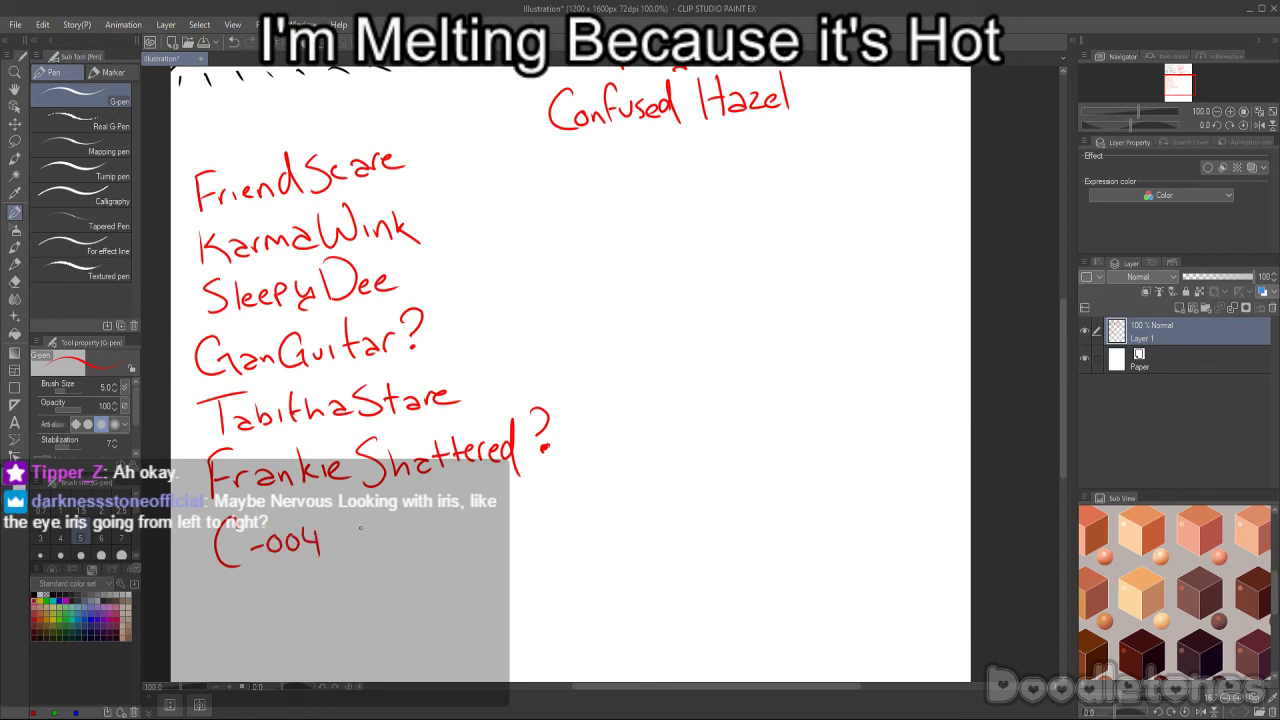
mouse_move(365, 515)
left_mouse_down()
mouse_move(369, 556)
mouse_move(406, 534)
left_mouse_up()
left_click_drag(410, 536, 420, 546)
mouse_move(429, 534)
left_mouse_down()
mouse_move(428, 547)
mouse_move(466, 530)
mouse_move(495, 542)
left_mouse_up()
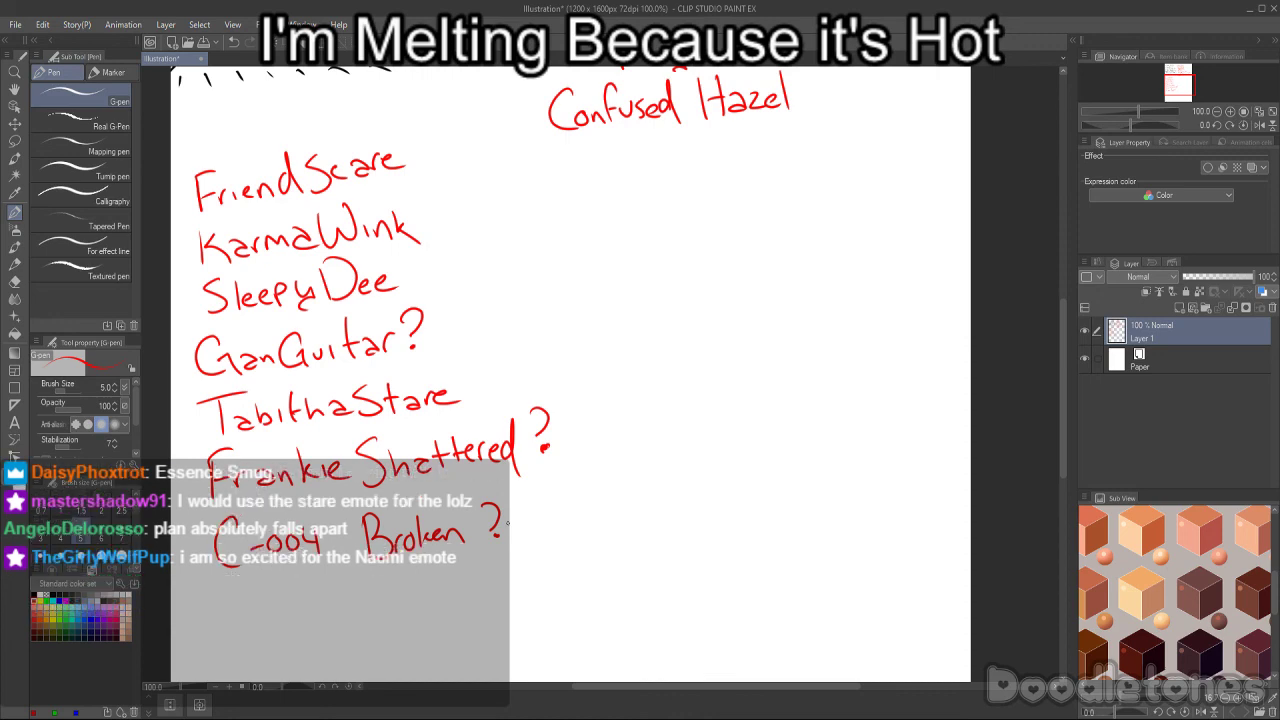
- Write "Nervous Iris" in red beneath "C-004 Broken ?"
scroll(570, 370, "down", 2)
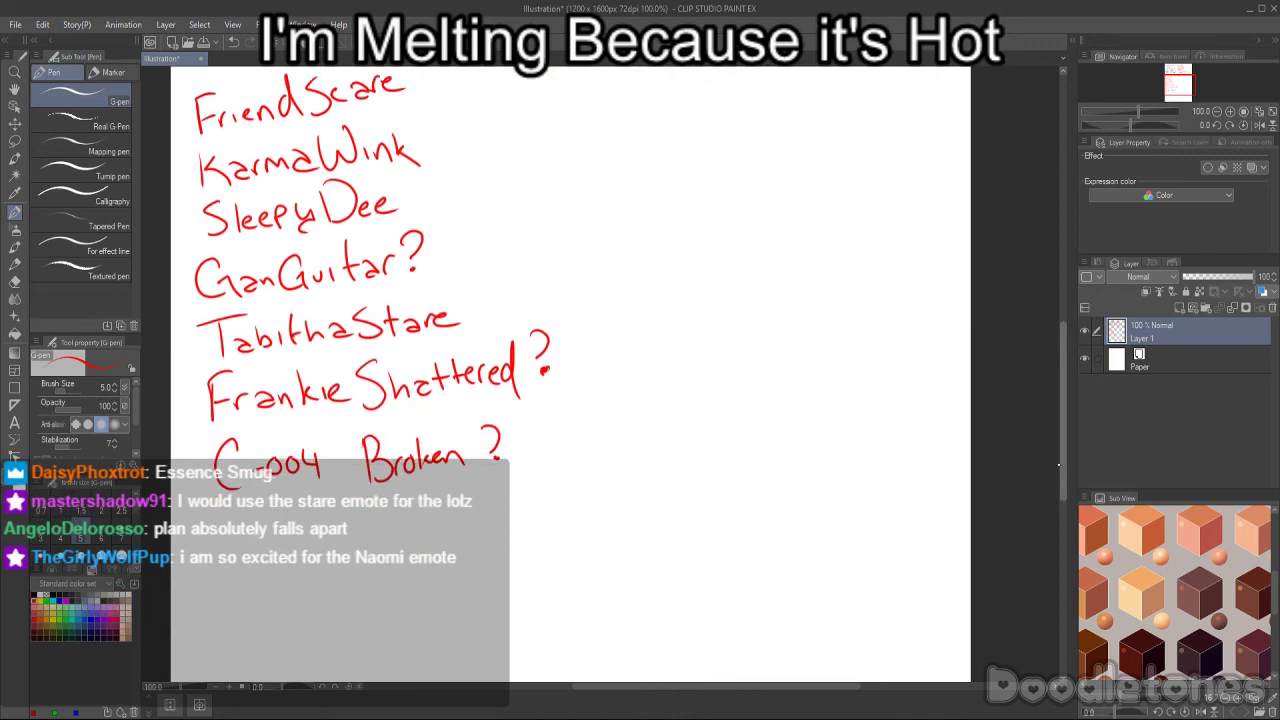
mouse_move(210, 526)
left_mouse_down()
mouse_move(207, 551)
mouse_move(241, 508)
mouse_move(270, 542)
mouse_move(330, 516)
mouse_move(338, 534)
mouse_move(382, 493)
mouse_move(404, 491)
left_mouse_up()
mouse_move(388, 497)
left_mouse_down()
mouse_move(378, 533)
mouse_move(400, 528)
left_mouse_up()
mouse_move(404, 532)
left_mouse_down()
mouse_move(420, 514)
mouse_move(436, 530)
left_mouse_up()
mouse_move(454, 500)
left_mouse_down()
mouse_move(466, 494)
mouse_move(460, 515)
left_mouse_up()
left_click(460, 526)
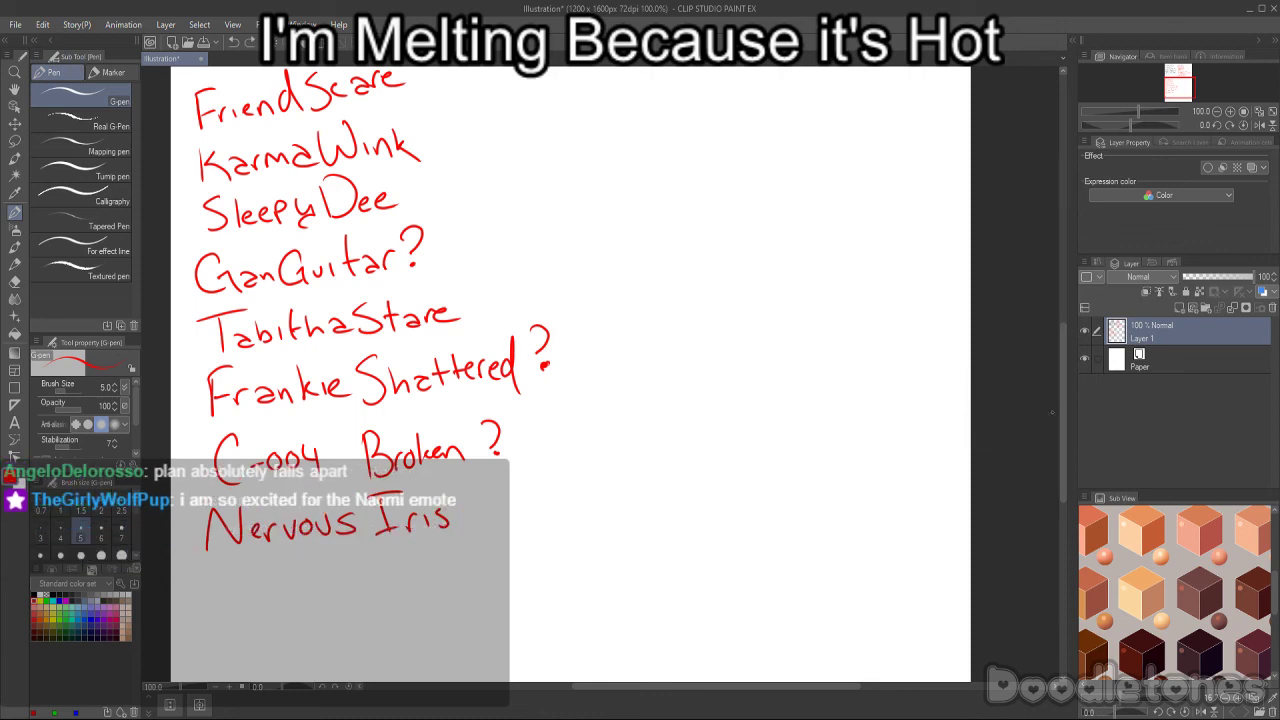
- Sketch a small wide-eyed character with a tiny hat, hair on both sides and shoulders in the blank area below "Confused Hazel"
left_click_drag(1063, 416, 1046, 360)
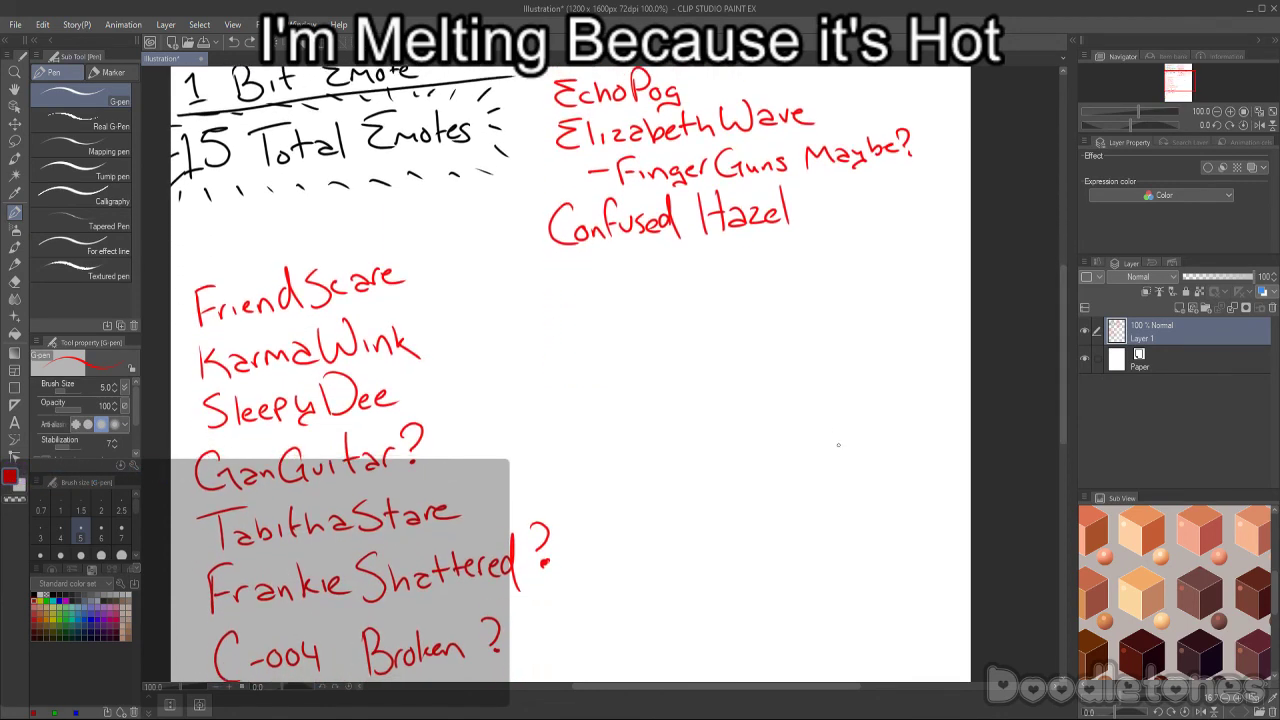
mouse_move(777, 445)
left_mouse_down()
mouse_move(786, 528)
mouse_move(789, 445)
mouse_move(726, 506)
mouse_move(724, 467)
mouse_move(780, 468)
left_mouse_up()
left_click(779, 483)
left_click_drag(793, 585, 797, 600)
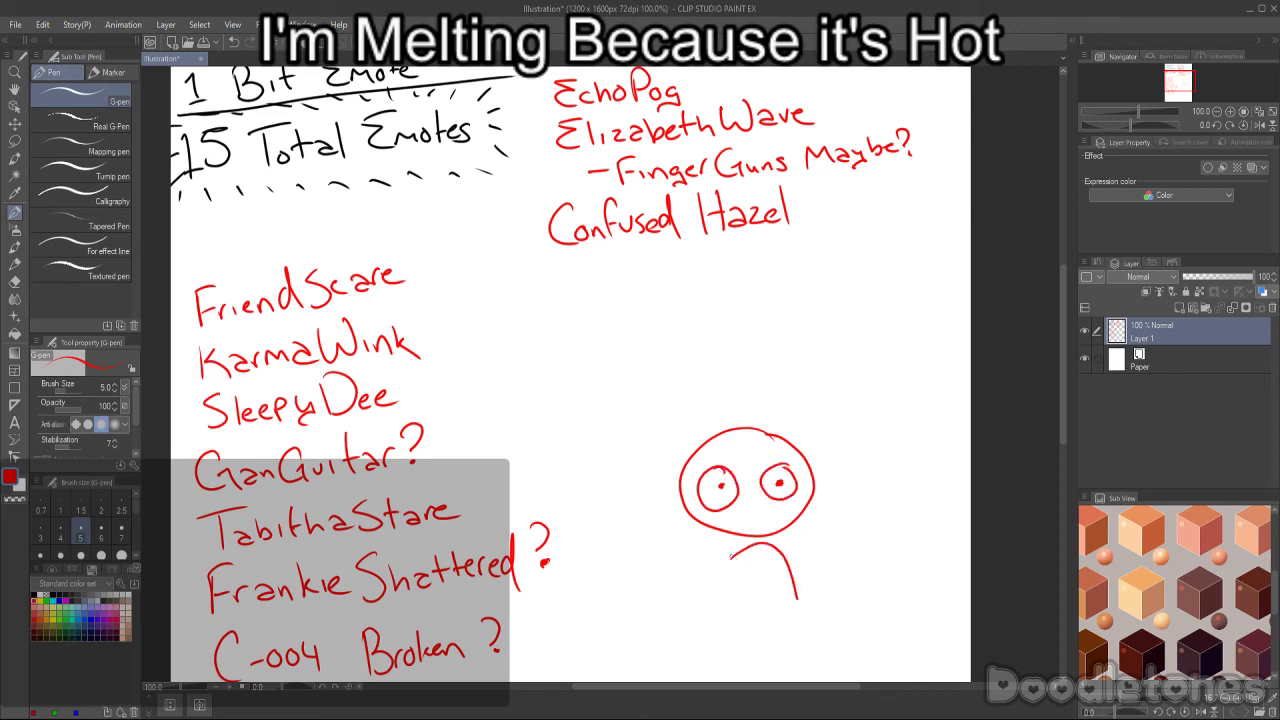
left_click_drag(728, 557, 730, 620)
mouse_move(683, 456)
left_mouse_down()
mouse_move(710, 425)
mouse_move(689, 420)
left_mouse_up()
mouse_move(686, 448)
left_mouse_down()
mouse_move(674, 428)
mouse_move(655, 538)
mouse_move(680, 524)
mouse_move(653, 534)
left_mouse_up()
mouse_move(790, 446)
left_mouse_down()
mouse_move(847, 495)
mouse_move(813, 503)
left_mouse_up()
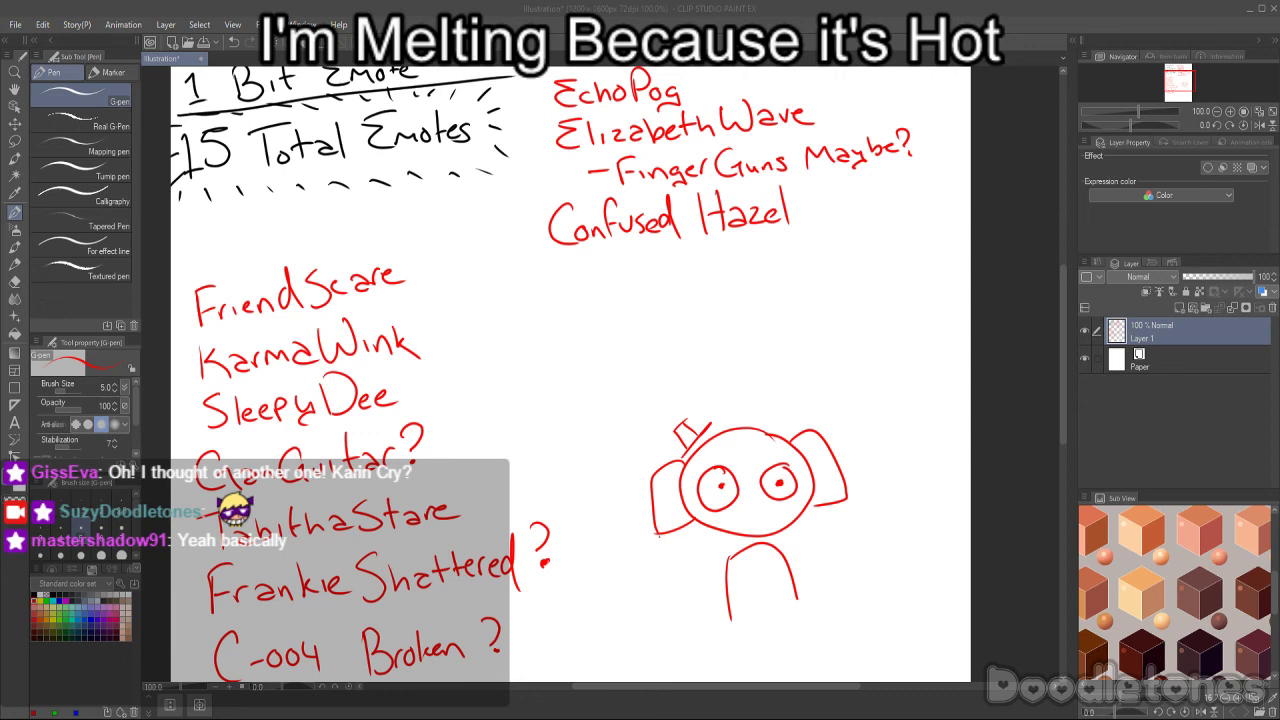
- Draw a long curved red arrow from "BlaireCry" down the page's edge and write "Karin Maybe?" at its tip
scroll(471, 496, "down", 2)
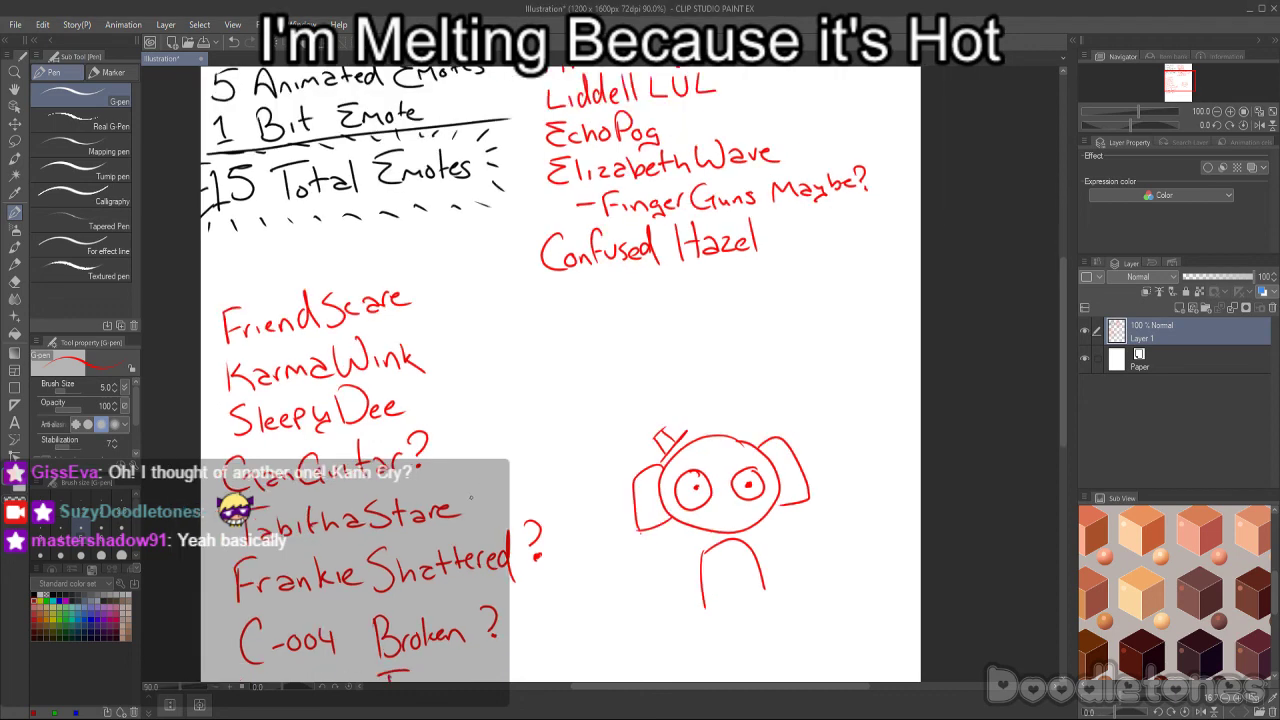
scroll(471, 496, "down", 1)
scroll(777, 187, "up", 2)
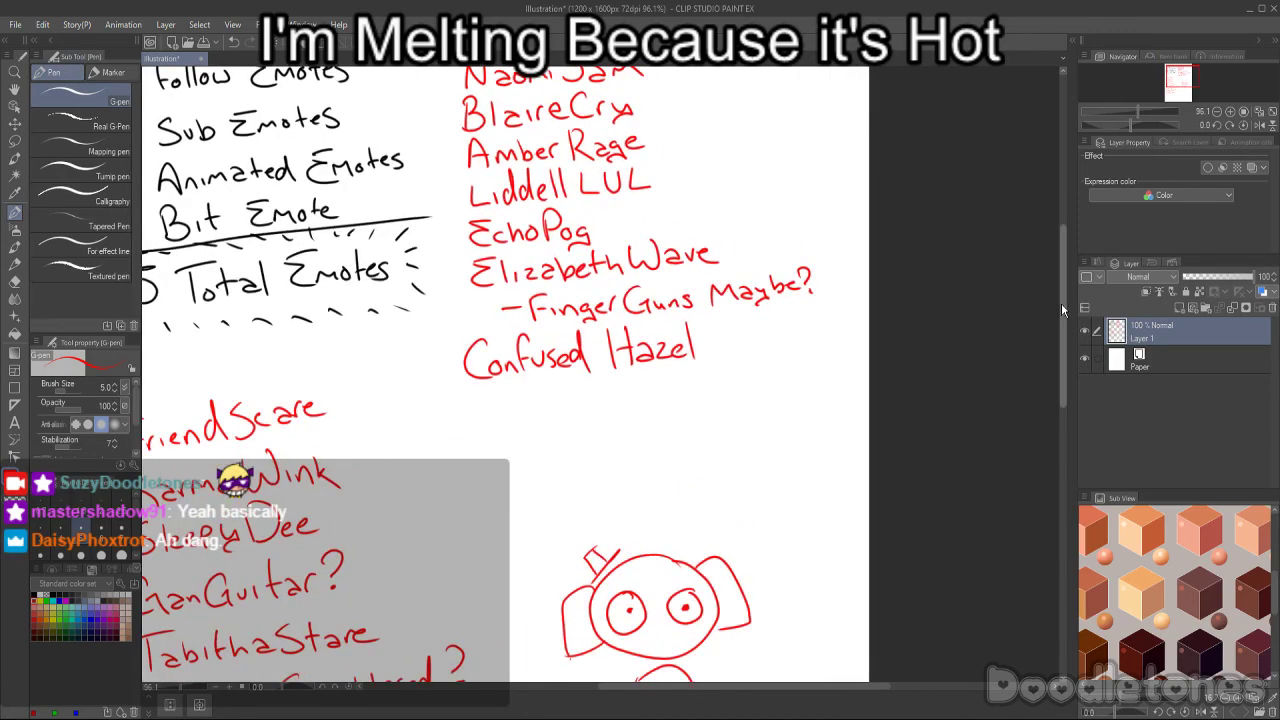
left_click_drag(1061, 303, 1055, 277)
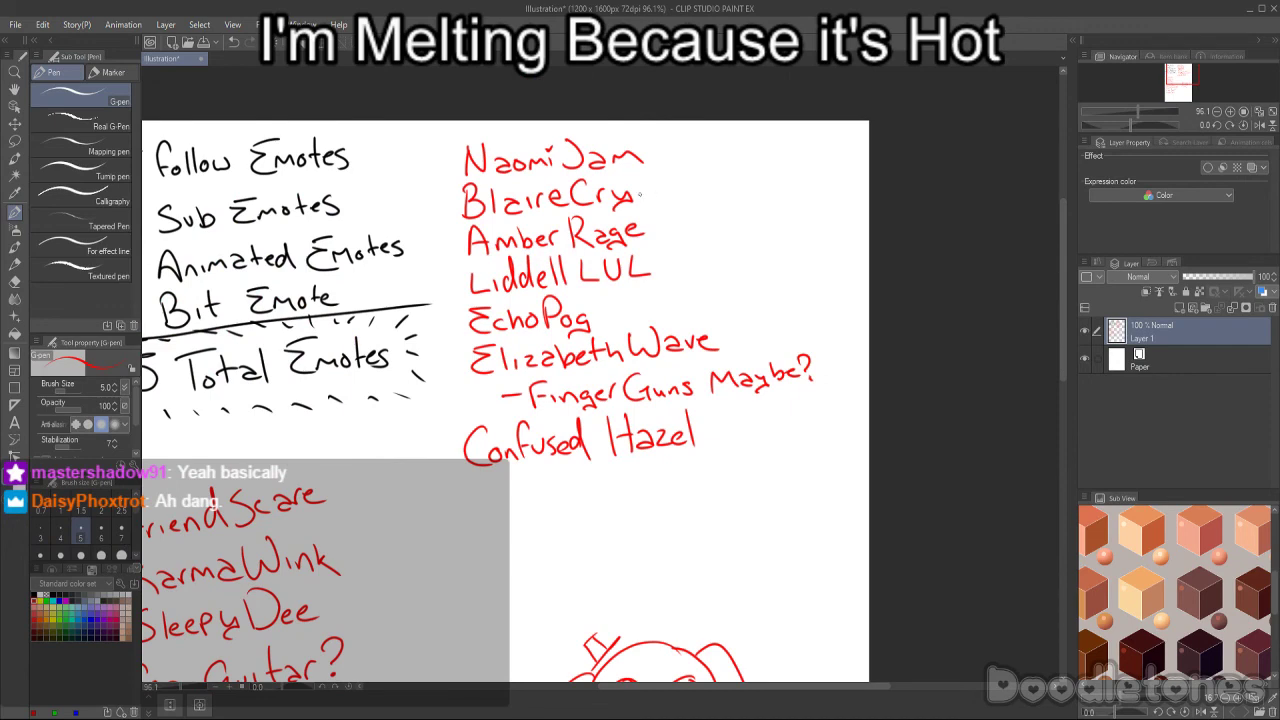
mouse_move(640, 194)
left_mouse_down()
mouse_move(775, 201)
mouse_move(838, 407)
mouse_move(836, 548)
left_mouse_up()
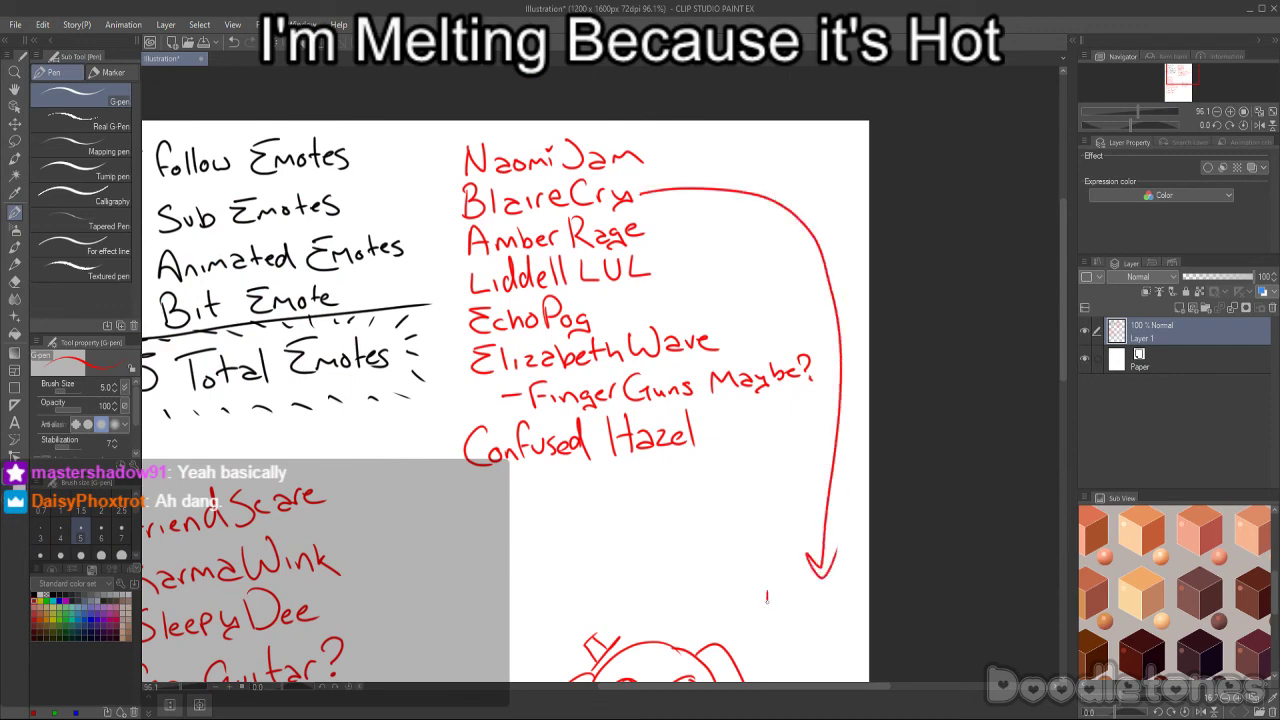
mouse_move(767, 597)
left_mouse_down()
mouse_move(788, 612)
mouse_move(842, 608)
left_mouse_up()
mouse_move(788, 646)
left_mouse_down()
mouse_move(810, 634)
mouse_move(860, 648)
left_mouse_up()
left_click_drag(860, 630, 864, 643)
left_click(865, 649)
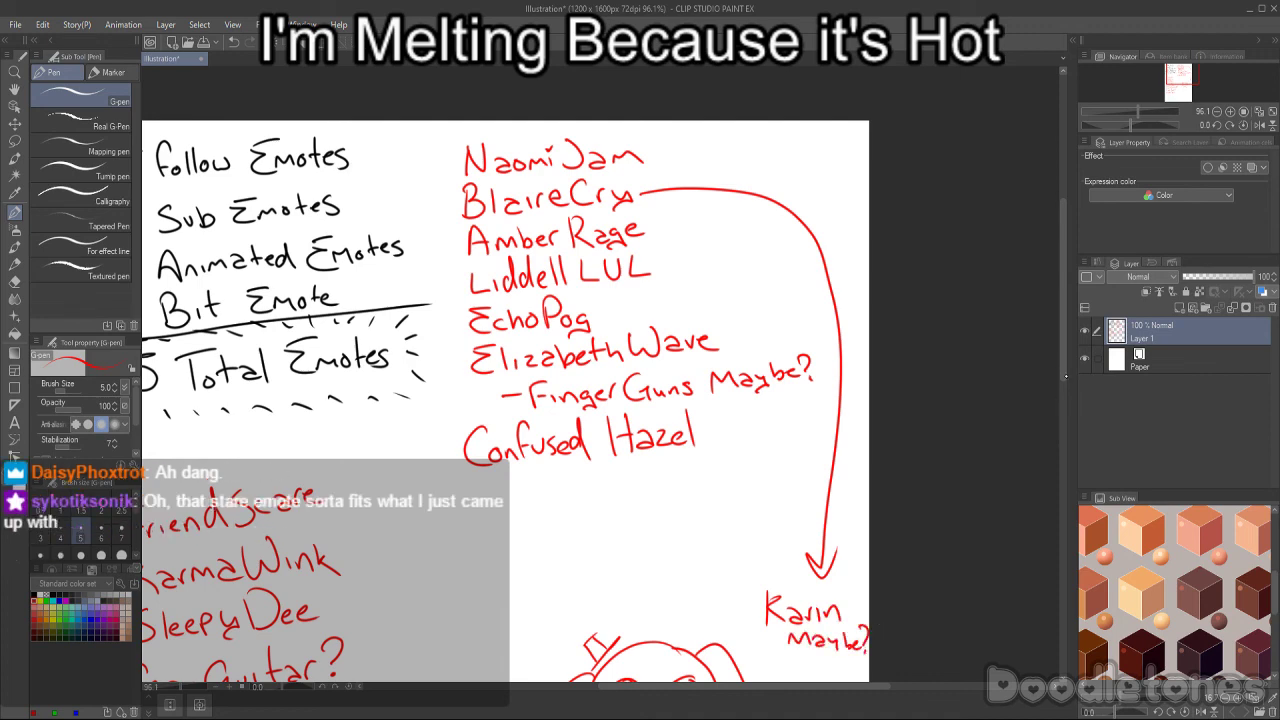
- Lasso the wide-eyed character sketch, delete it and clear the selection
scroll(893, 345, "down", 4)
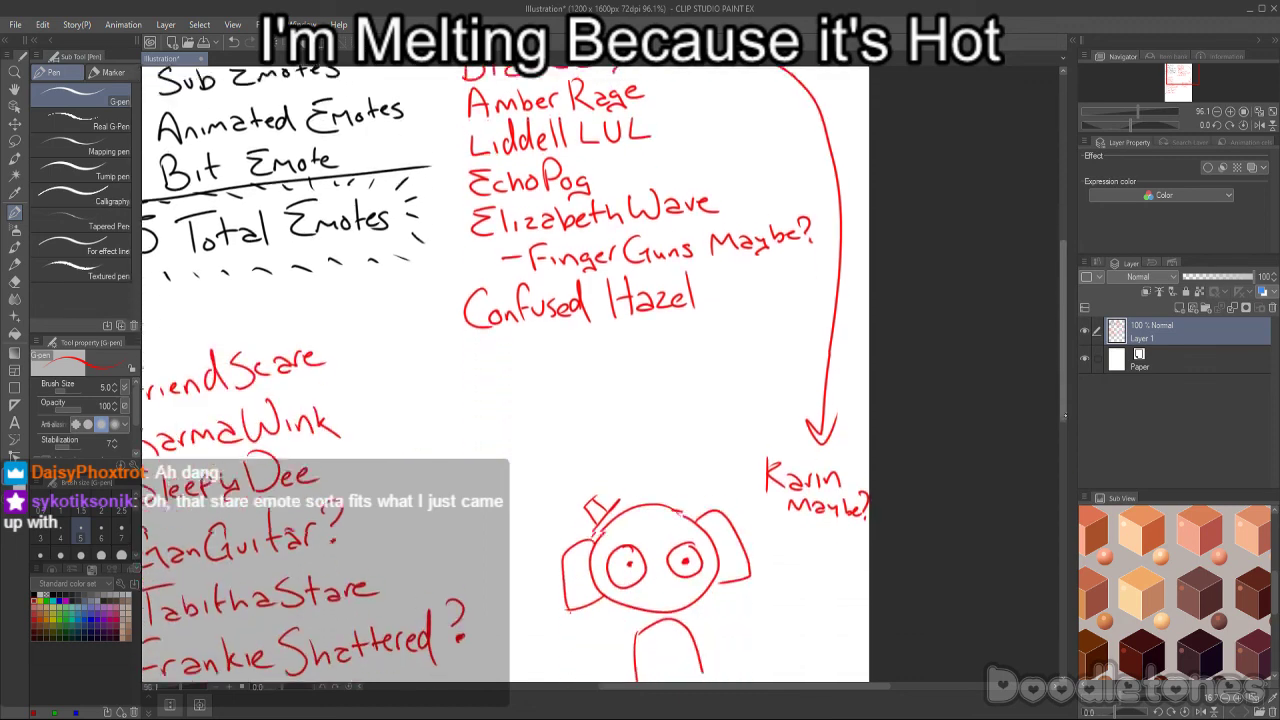
key("m")
mouse_move(720, 400)
left_mouse_down()
mouse_move(647, 663)
mouse_move(620, 368)
left_mouse_up()
key("Delete")
key("ctrl+d")
scroll(736, 368, "up", 5)
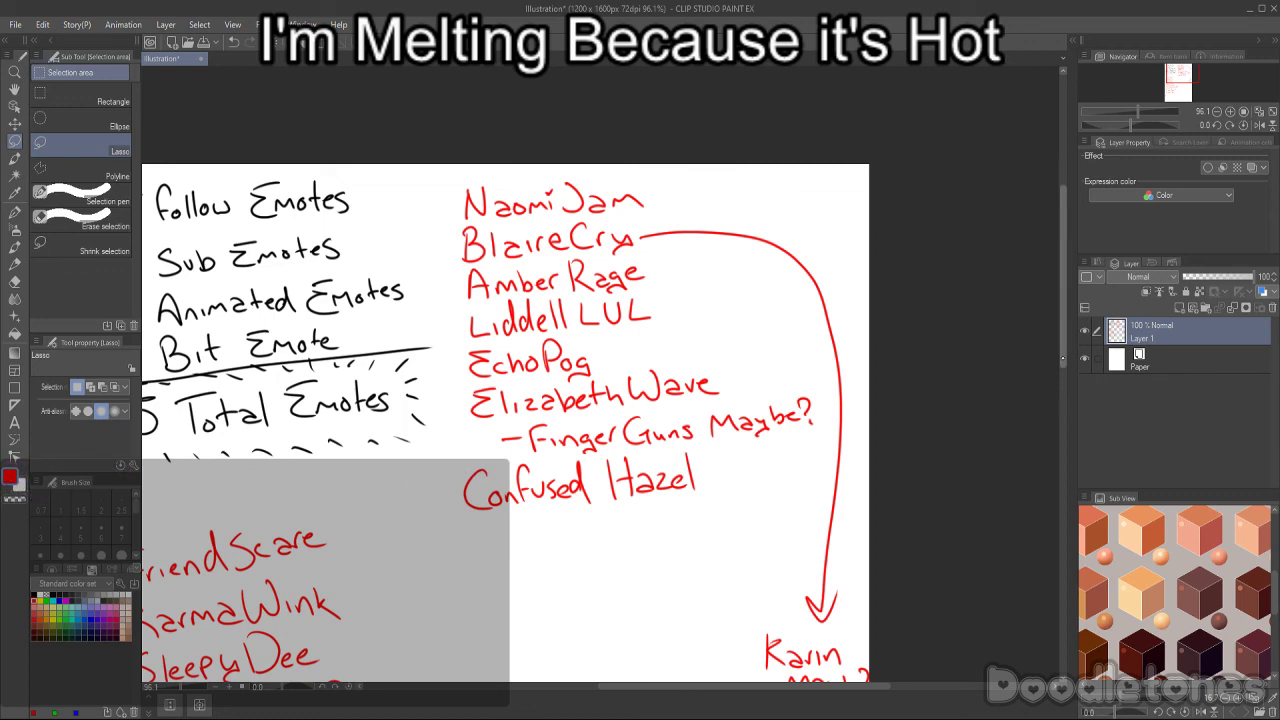
scroll(505, 373, "down", 3)
scroll(505, 373, "up", 3)
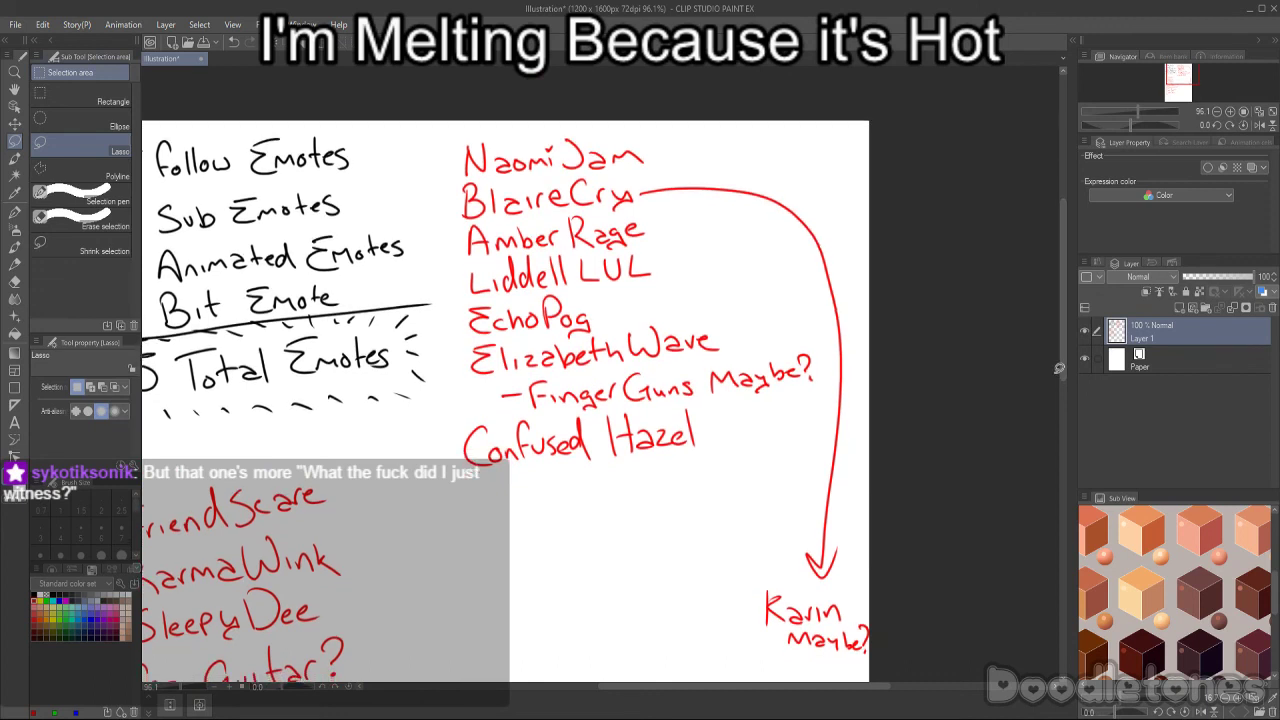
- Lasso the long curved arrow together with its "Karin Maybe?" note, delete them and clear the selection
mouse_move(901, 505)
left_mouse_down()
mouse_move(903, 634)
mouse_move(808, 670)
mouse_move(767, 555)
mouse_move(831, 374)
mouse_move(821, 312)
mouse_move(709, 220)
mouse_move(646, 200)
mouse_move(642, 184)
mouse_move(820, 188)
left_mouse_up()
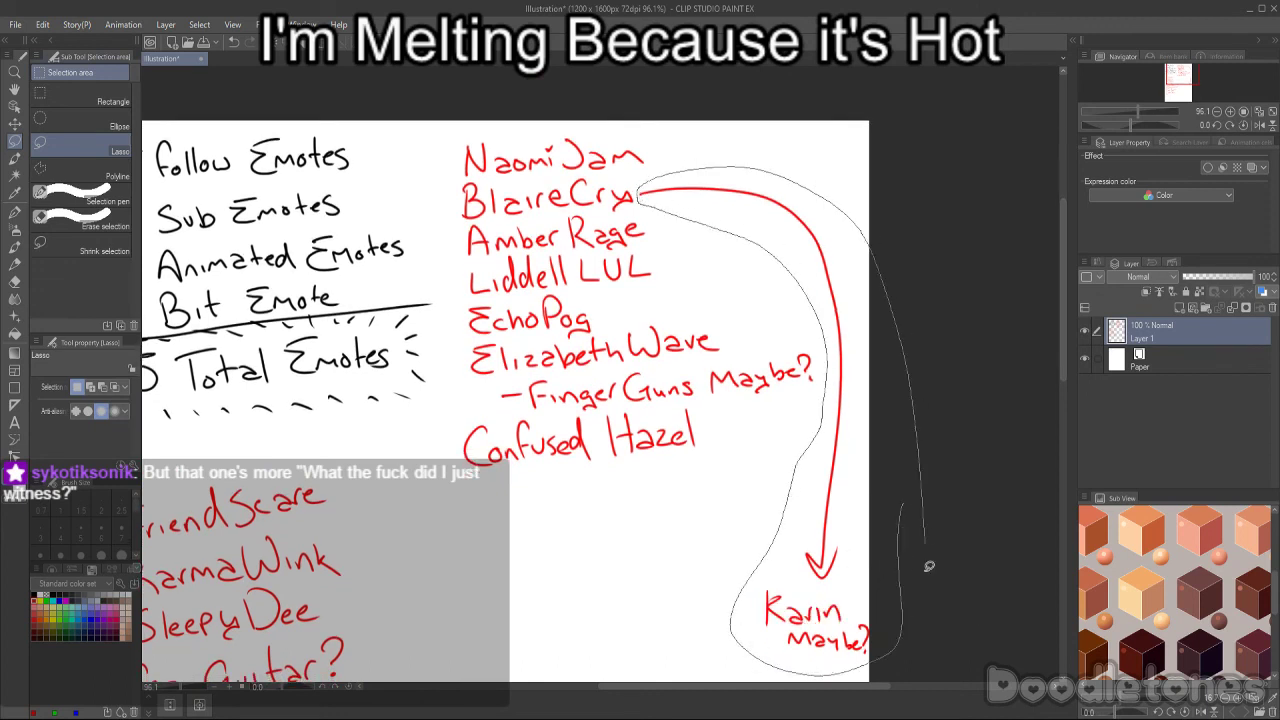
key("Delete")
key("ctrl+d")
- Write "Karin Maybe?" in red beside "BlaireCry" and connect the two with a short arrow
key("p")
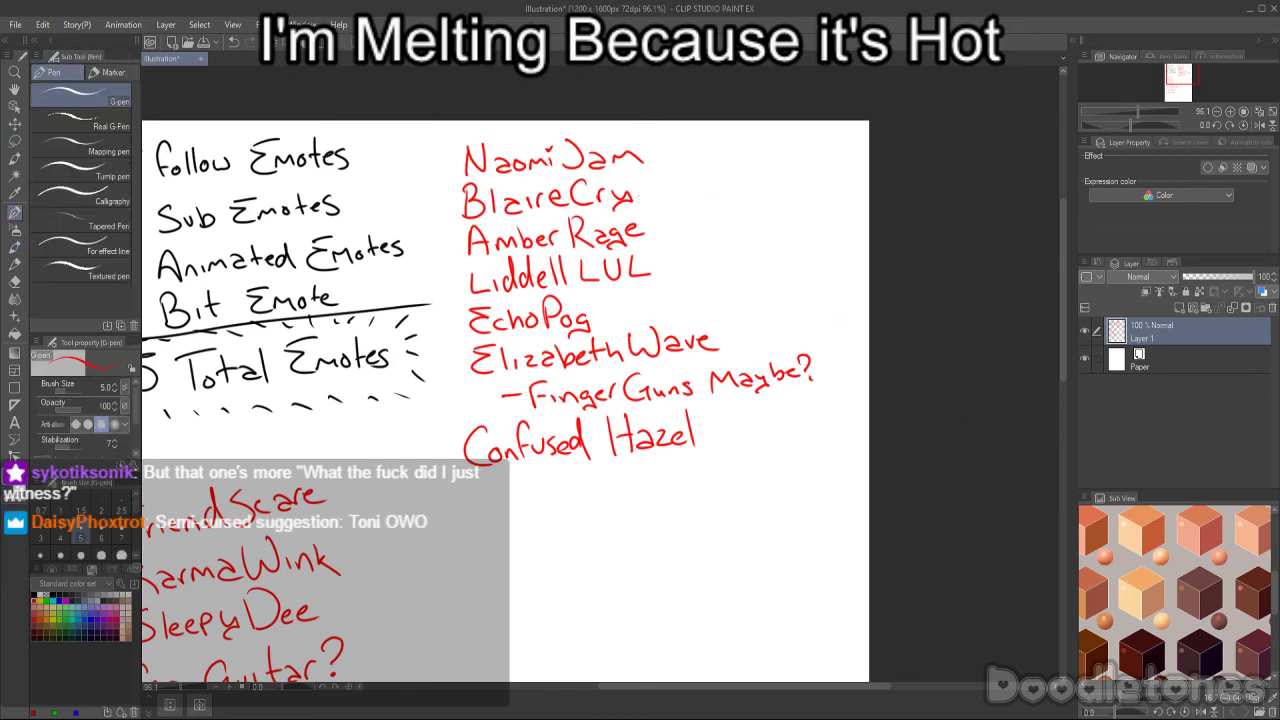
mouse_move(712, 173)
left_mouse_down()
mouse_move(728, 186)
mouse_move(782, 168)
mouse_move(770, 198)
mouse_move(784, 202)
left_mouse_up()
left_click_drag(786, 188, 812, 200)
left_click_drag(810, 190, 828, 192)
left_click(831, 189)
left_click_drag(825, 174, 831, 175)
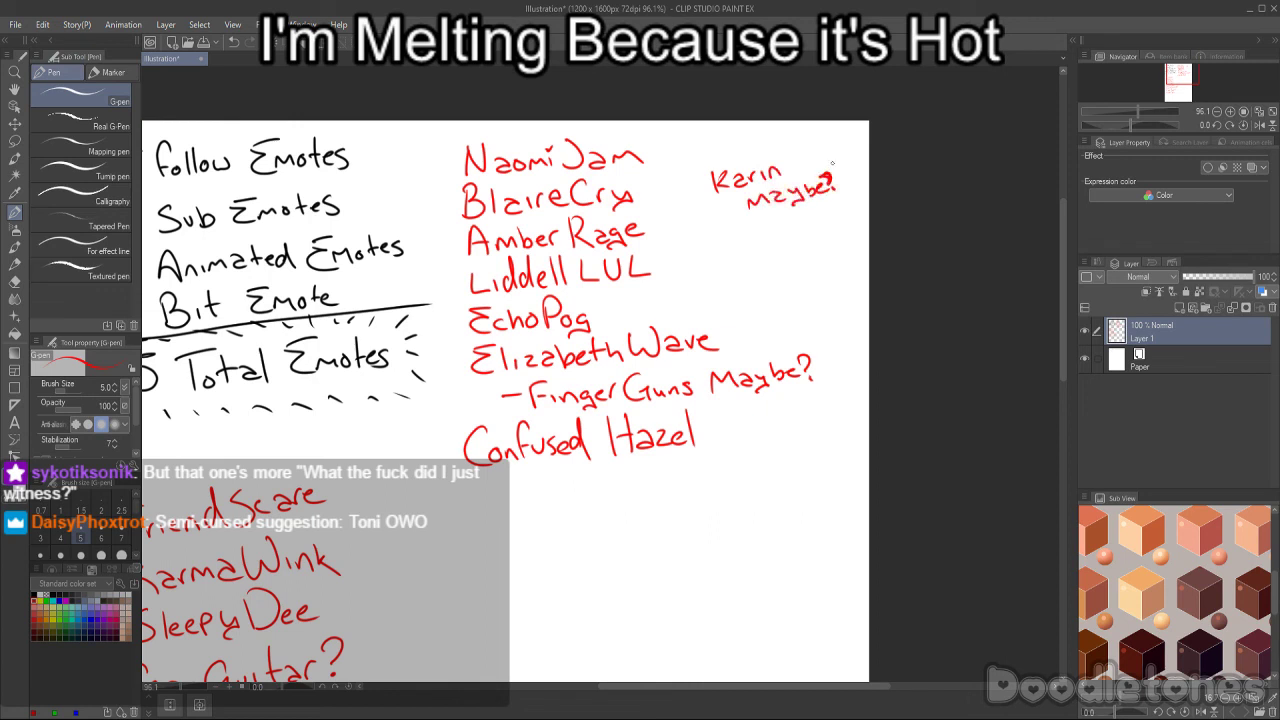
left_click_drag(644, 197, 704, 192)
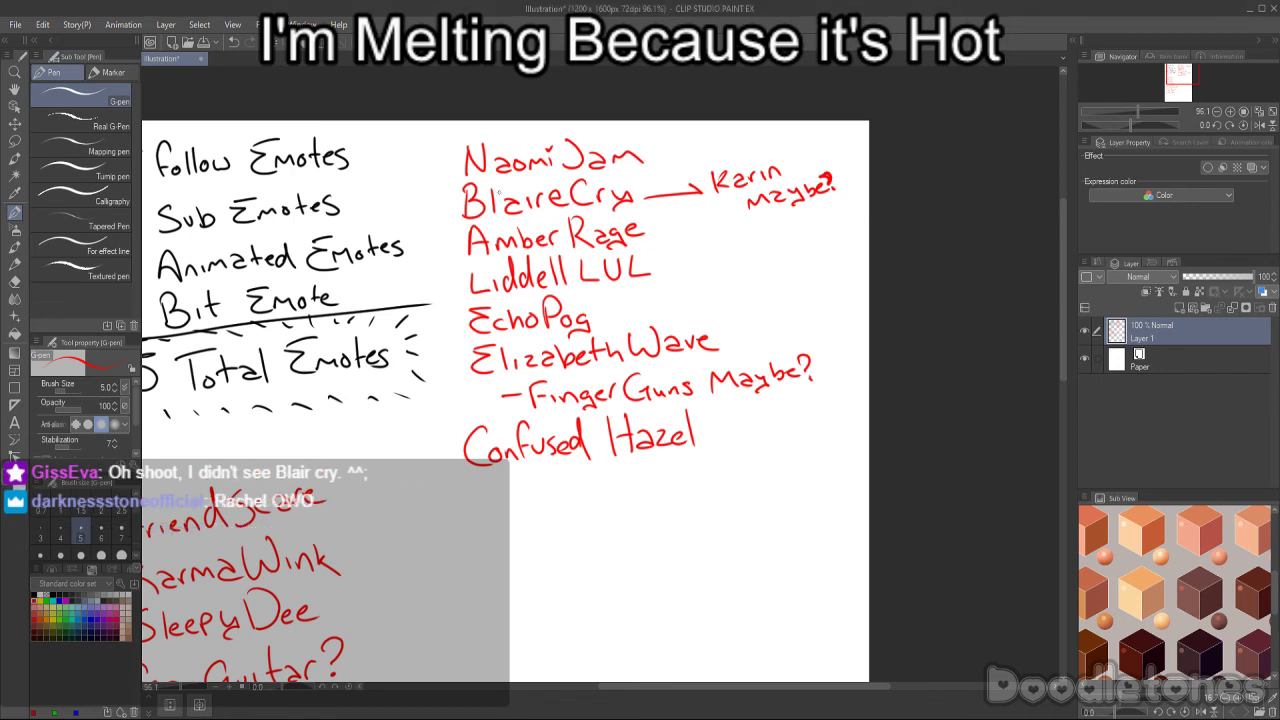
- Write "Rachel or Toni Owo?" in red beneath "Nervous Iris"
scroll(865, 110, "down", 1)
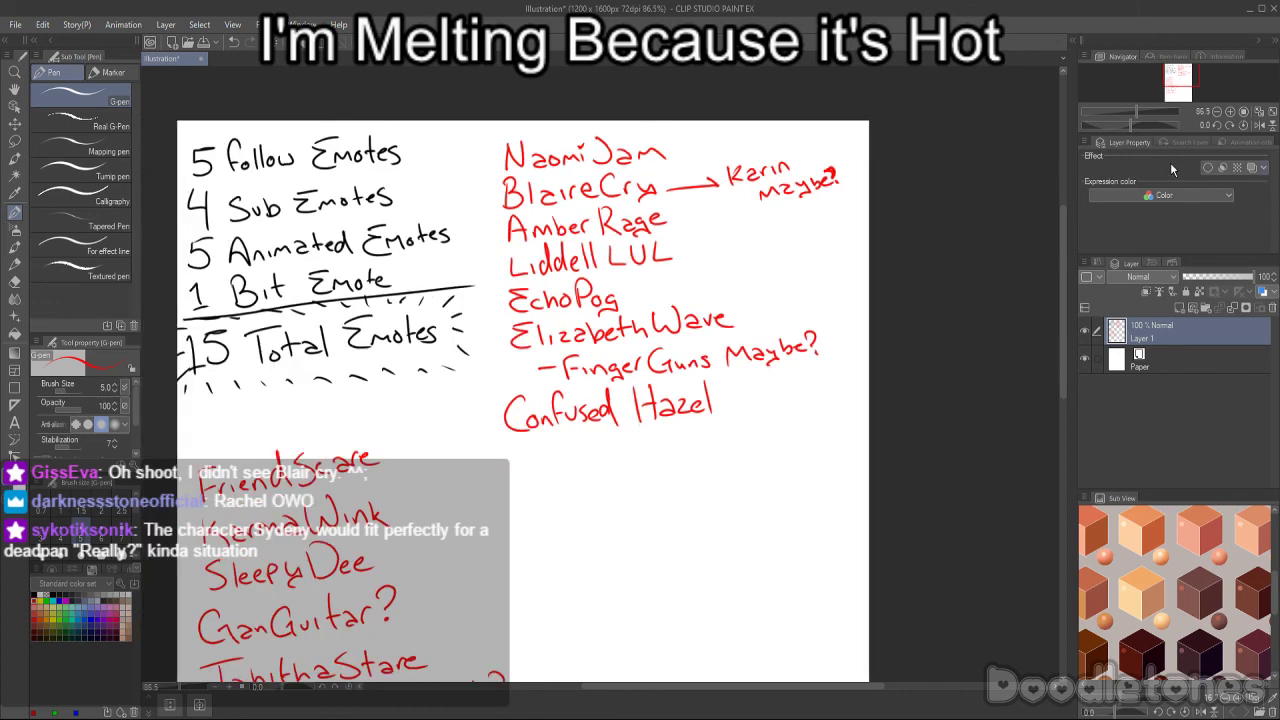
scroll(1062, 280, "up", 1)
left_click_drag(1062, 280, 1050, 408)
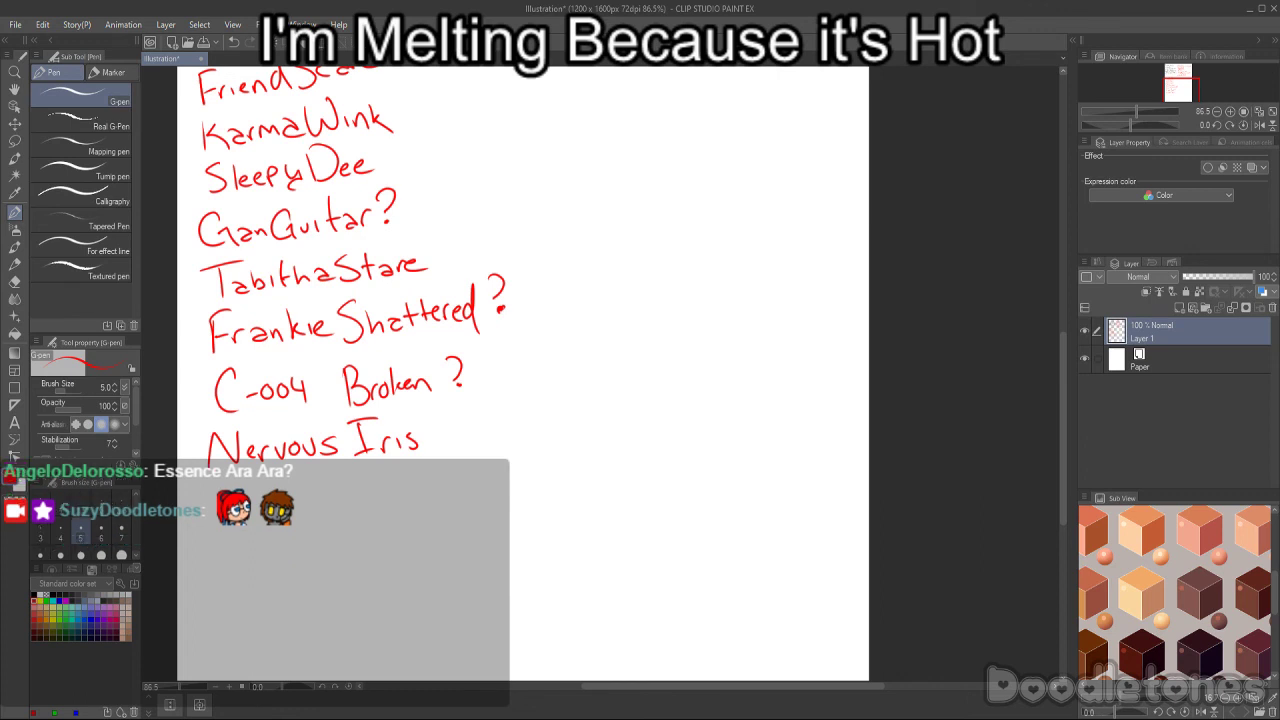
scroll(1058, 378, "down", 2)
mouse_move(210, 393)
left_mouse_down()
mouse_move(211, 430)
mouse_move(270, 416)
left_mouse_up()
mouse_move(285, 392)
left_mouse_down()
mouse_move(285, 422)
mouse_move(297, 421)
left_mouse_up()
mouse_move(298, 414)
left_mouse_down()
mouse_move(310, 424)
mouse_move(343, 401)
left_mouse_up()
mouse_move(348, 398)
left_mouse_down()
mouse_move(412, 366)
mouse_move(390, 424)
left_mouse_up()
mouse_move(413, 396)
left_mouse_down()
mouse_move(446, 404)
mouse_move(487, 378)
mouse_move(562, 379)
left_mouse_up()
left_click(563, 389)
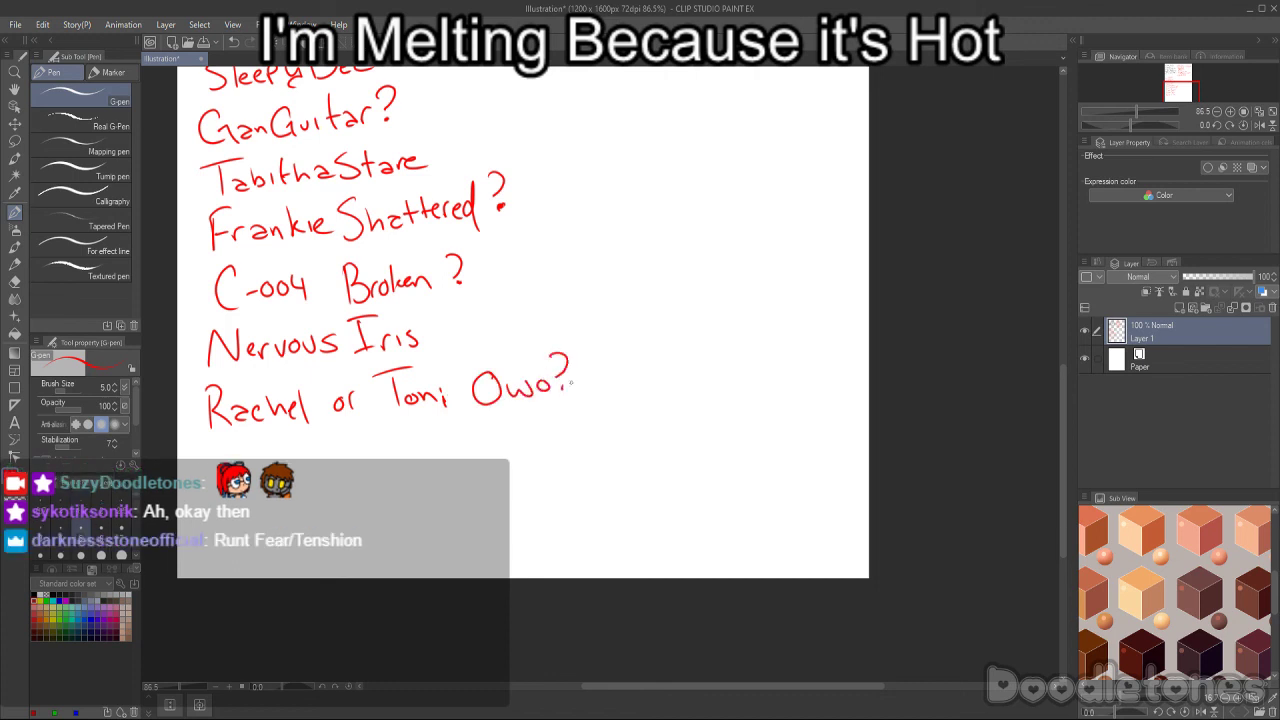
- Write "Quinn Reading" in red in the blank area beside "Frankie Shattered ?"
left_click_drag(1061, 406, 1061, 333)
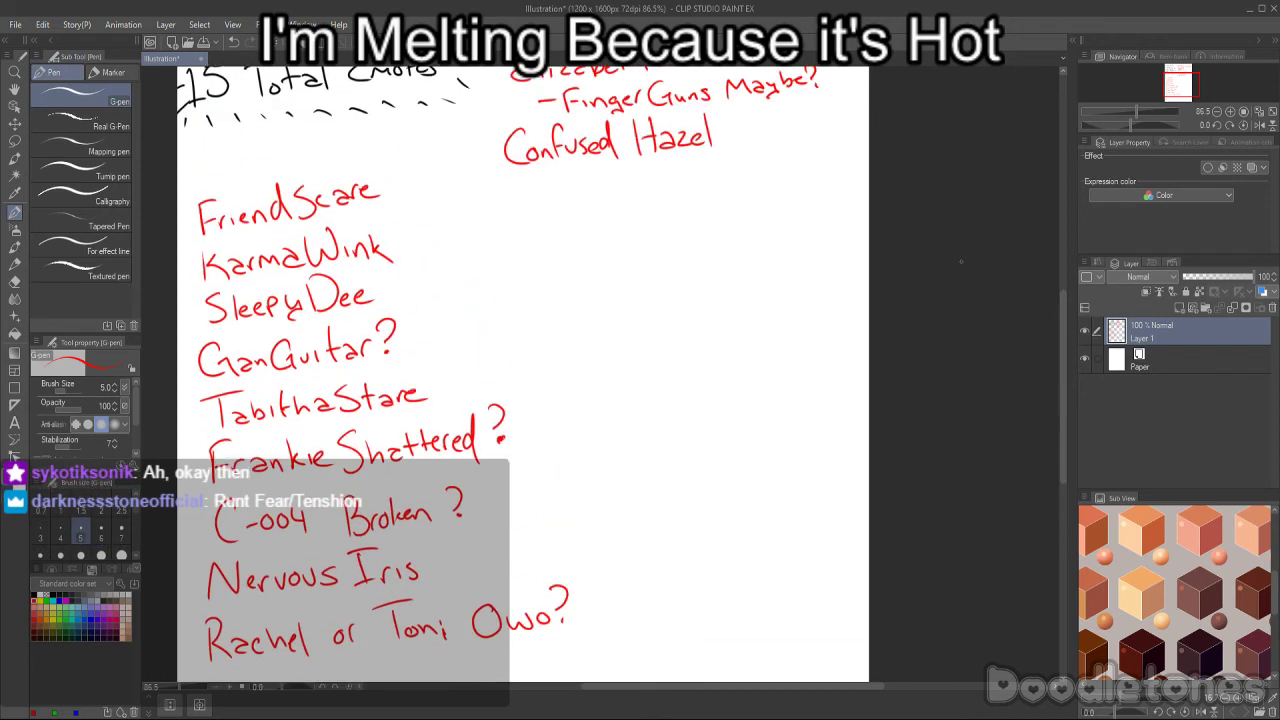
mouse_move(597, 445)
left_mouse_down()
mouse_move(576, 492)
mouse_move(596, 448)
mouse_move(617, 491)
mouse_move(637, 478)
mouse_move(713, 486)
mouse_move(706, 452)
mouse_move(727, 478)
mouse_move(768, 484)
left_mouse_up()
left_click_drag(776, 438, 776, 482)
mouse_move(782, 466)
left_mouse_down()
mouse_move(786, 476)
mouse_move(812, 462)
mouse_move(802, 486)
left_mouse_up()
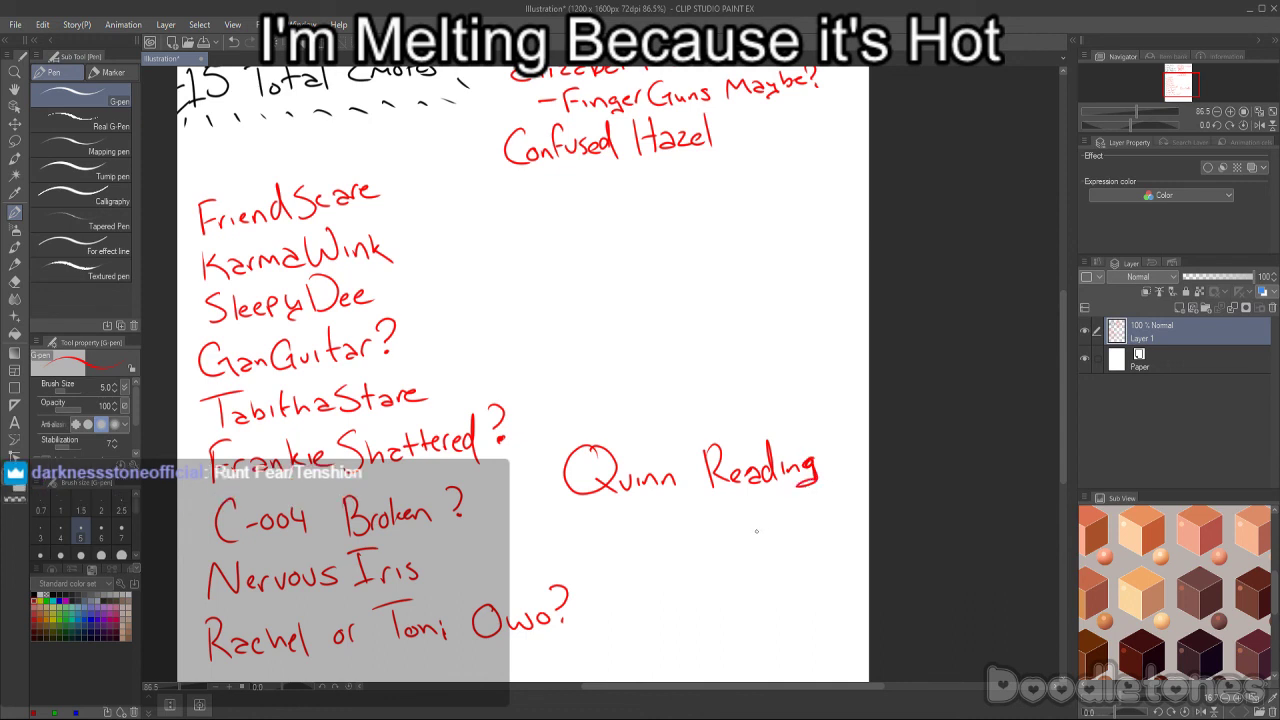
key("e")
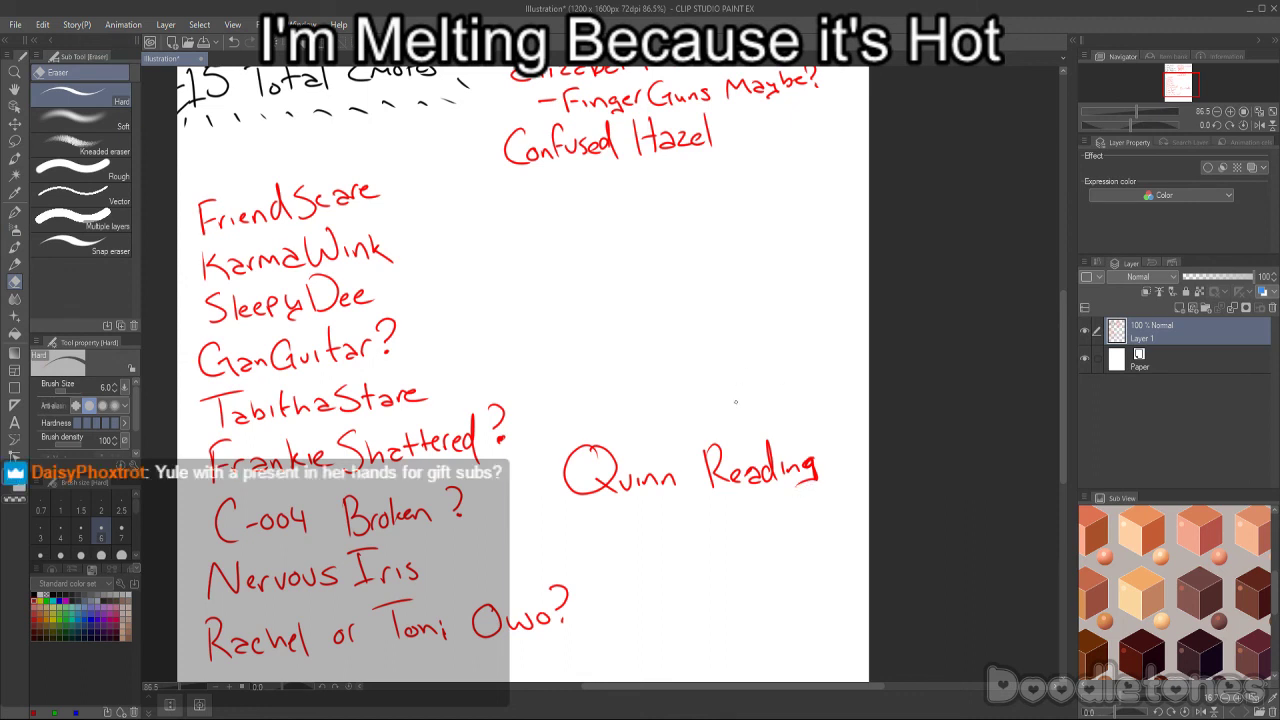
- Write "Runt Fear?" in red beneath "Quinn Reading" with the G-pen
key("p")
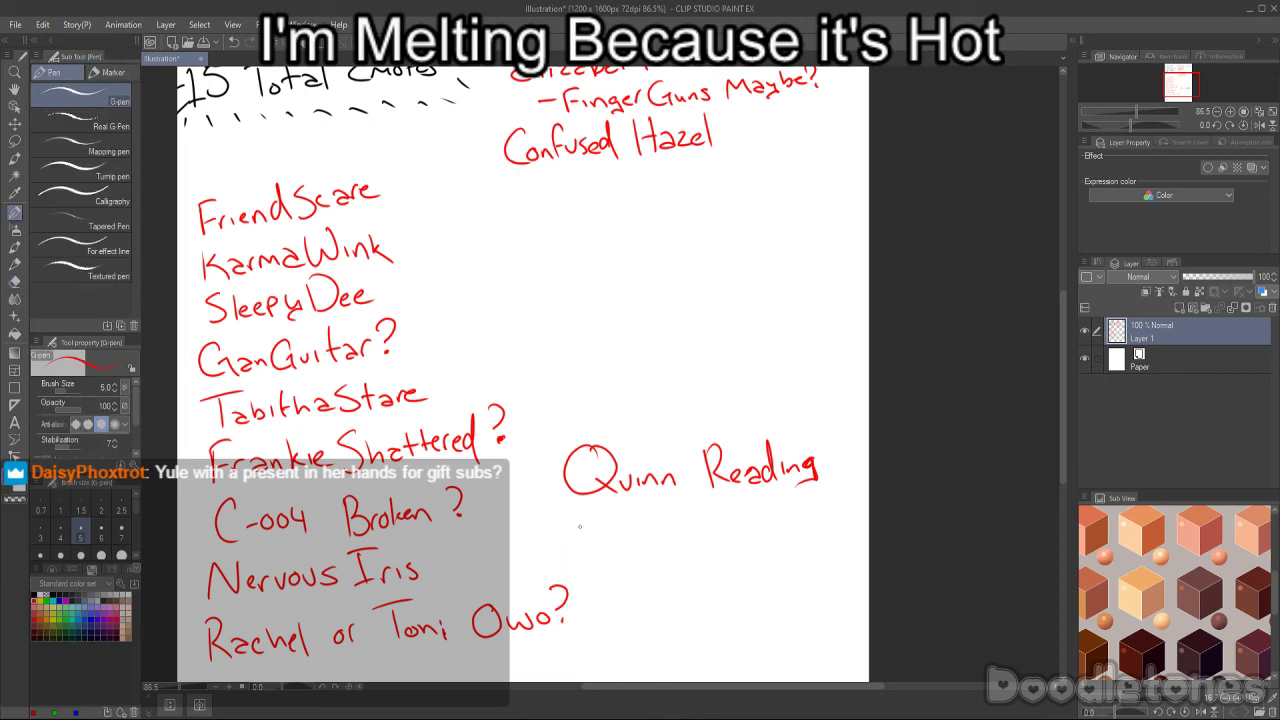
left_click_drag(579, 522, 581, 556)
left_click_drag(576, 519, 602, 555)
left_click_drag(606, 540, 640, 546)
mouse_move(632, 535)
left_mouse_down()
mouse_move(678, 542)
mouse_move(694, 513)
left_mouse_up()
left_click_drag(678, 531, 694, 530)
left_click_drag(705, 520, 714, 535)
left_click_drag(722, 527, 734, 516)
left_click_drag(733, 510, 743, 512)
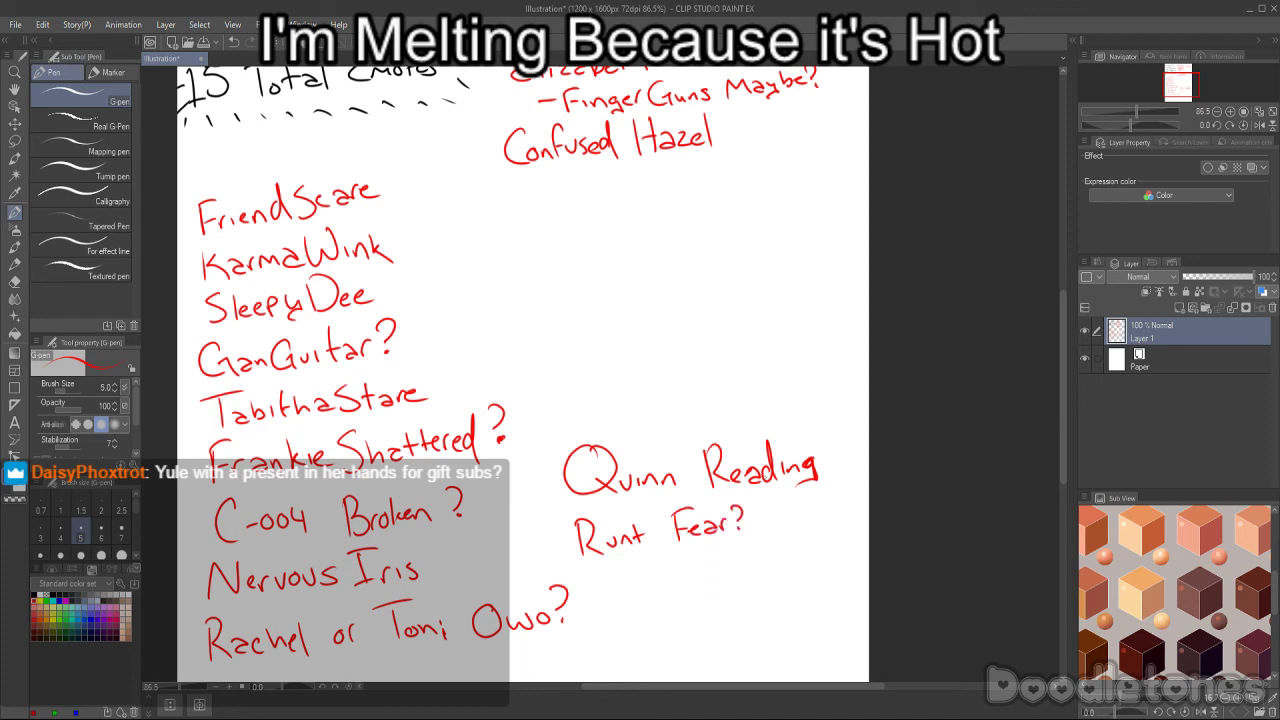
- Write "Yule Gift!" in red beneath "Confused Hazel"
left_click_drag(1062, 367, 1062, 249)
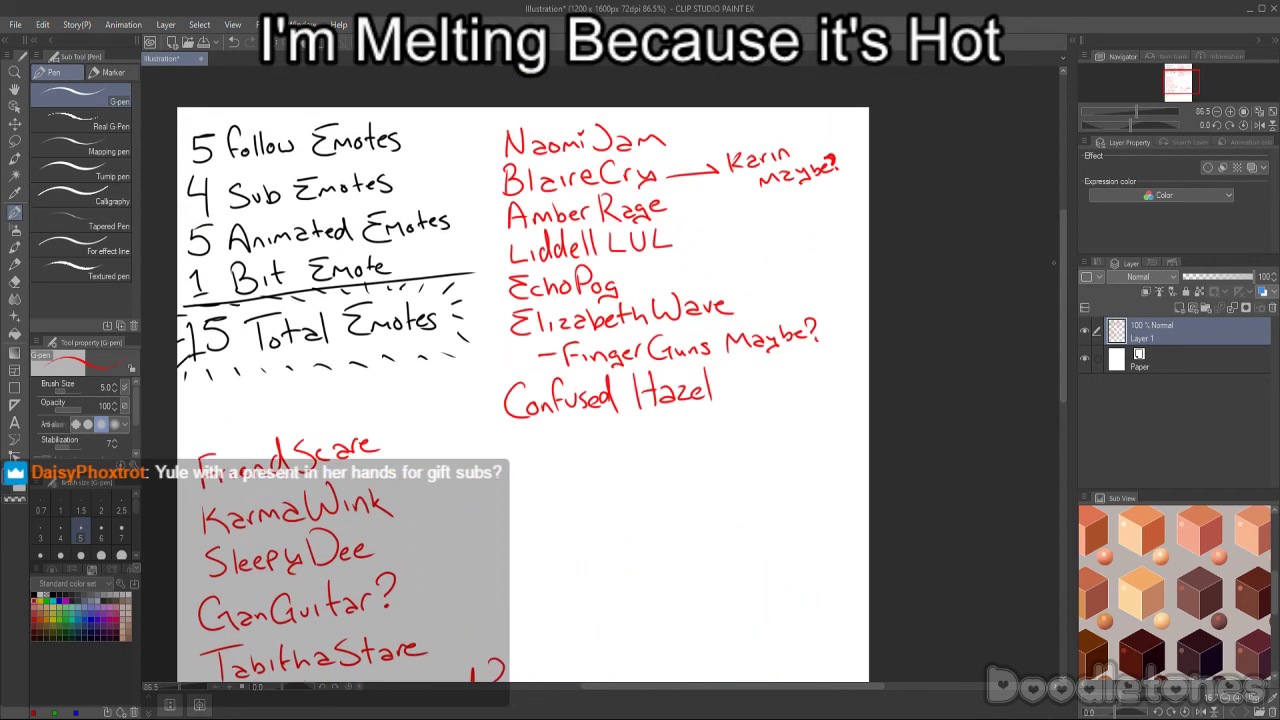
mouse_move(510, 432)
left_mouse_down()
mouse_move(553, 454)
mouse_move(627, 457)
mouse_move(633, 439)
mouse_move(672, 455)
left_mouse_up()
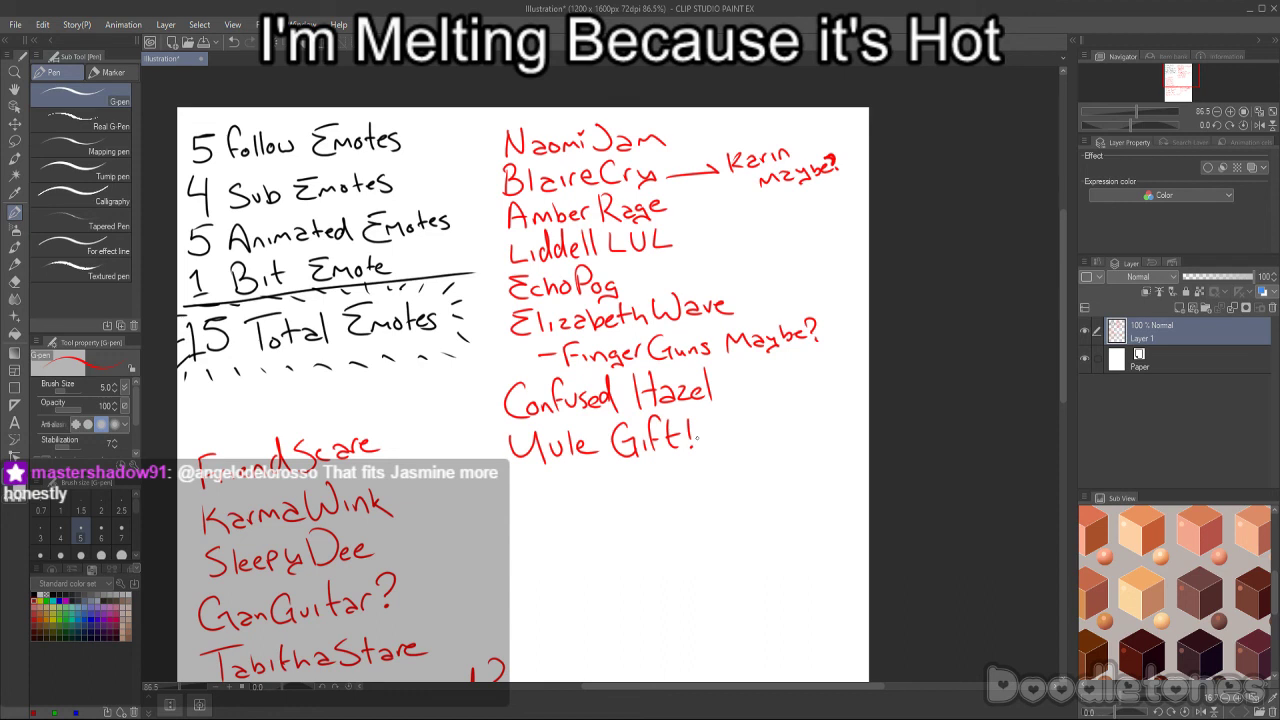
- Replace a long red side line with short tally strokes in front of the entries from "NaomiJam" to "Yule Gift!"
mouse_move(497, 138)
left_mouse_down()
mouse_move(478, 216)
mouse_move(468, 492)
left_mouse_up()
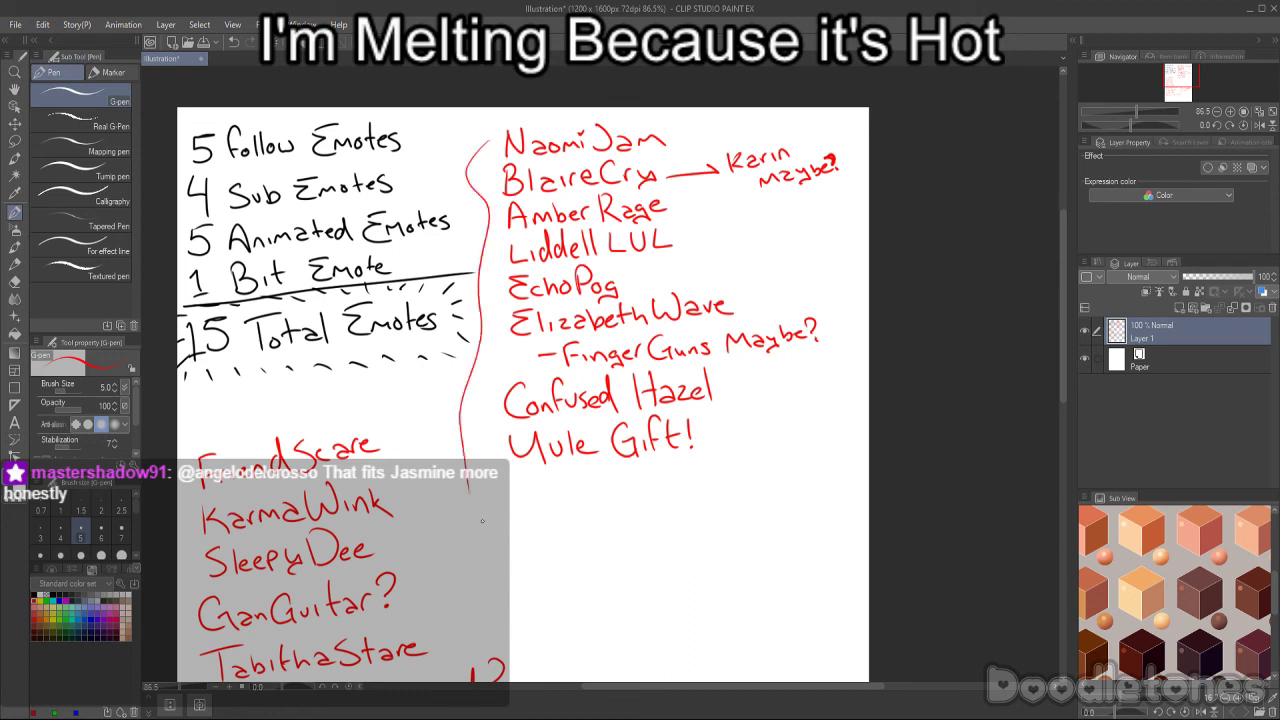
key("ctrl+z")
left_click_drag(486, 150, 496, 144)
left_click_drag(474, 190, 502, 170)
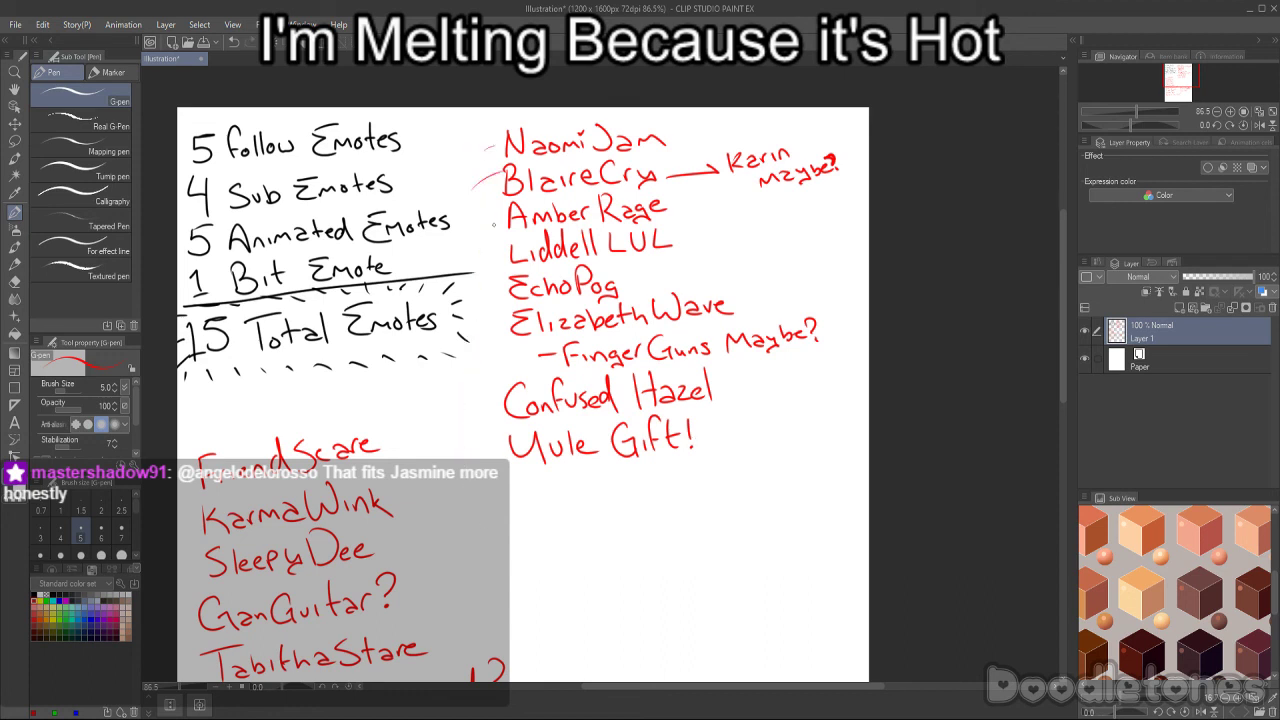
left_click_drag(484, 230, 502, 212)
left_click_drag(488, 408, 498, 385)
left_click_drag(485, 465, 499, 430)
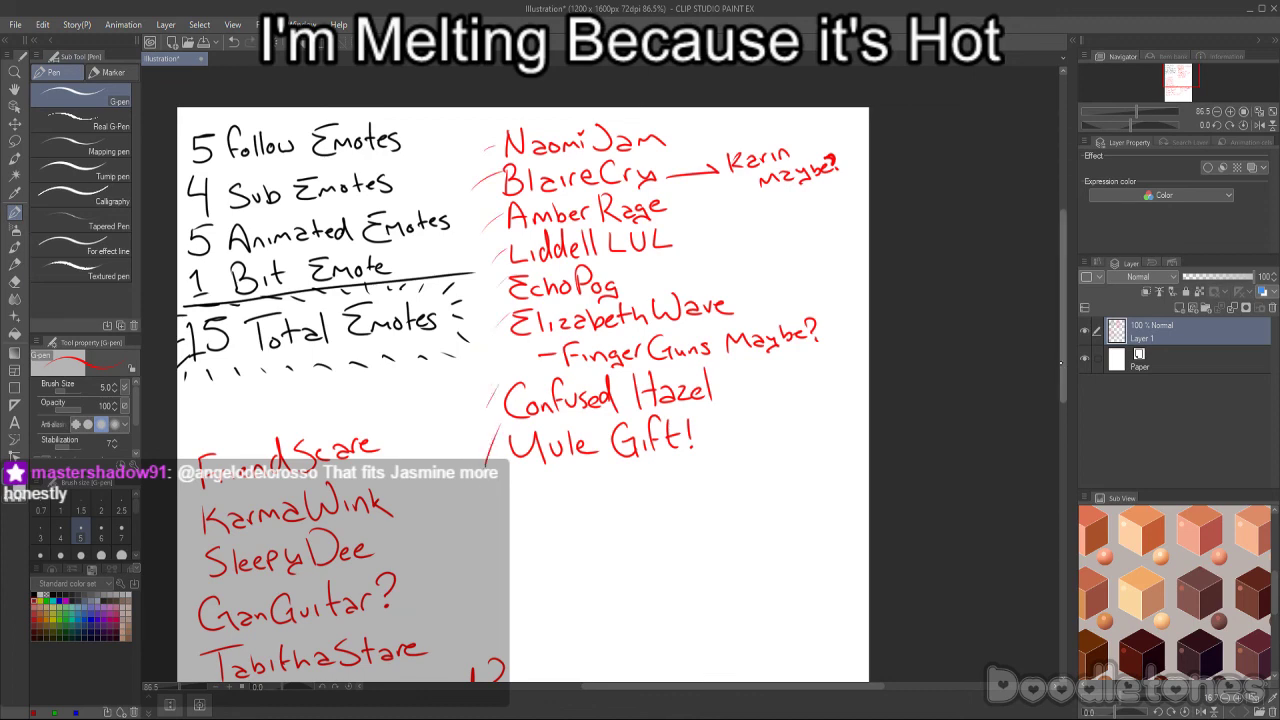
- Look over all the emote ideas on the page, from the emote totals to the last handwritten entries
scroll(1047, 473, "down", 6)
scroll(1047, 473, "up", 2)
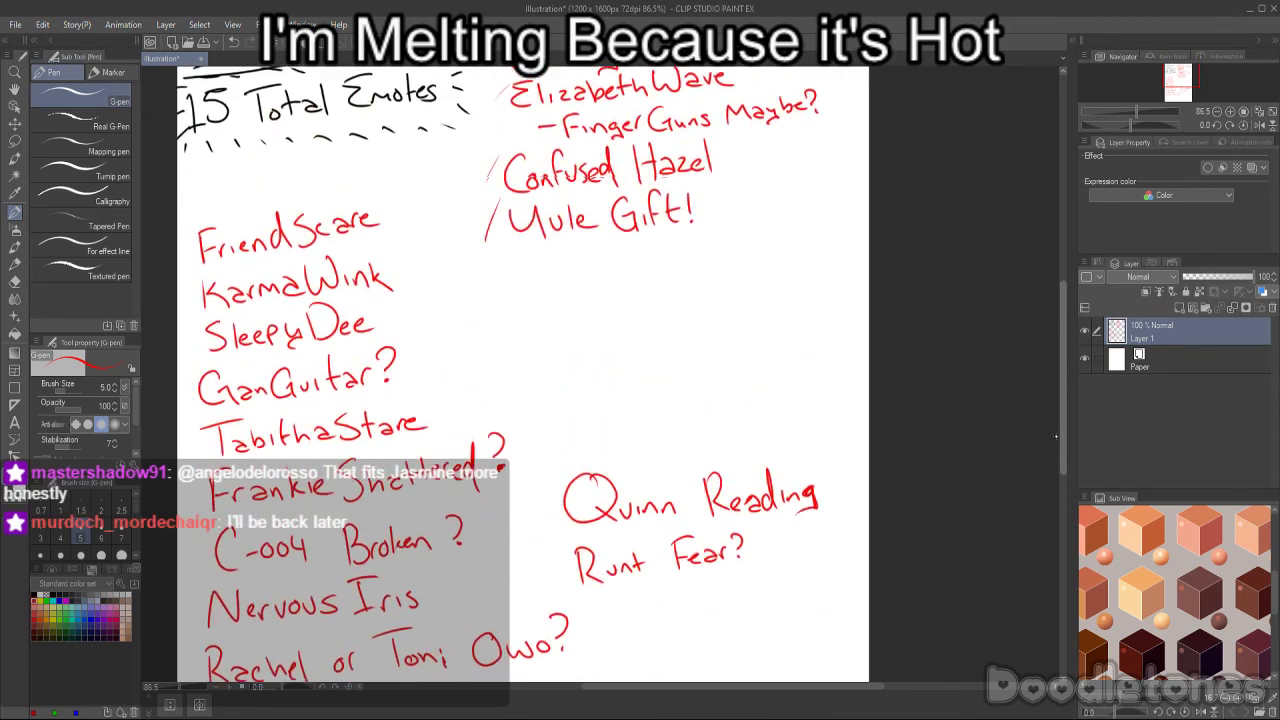
scroll(1047, 473, "down", 2)
scroll(600, 450, "up", 1)
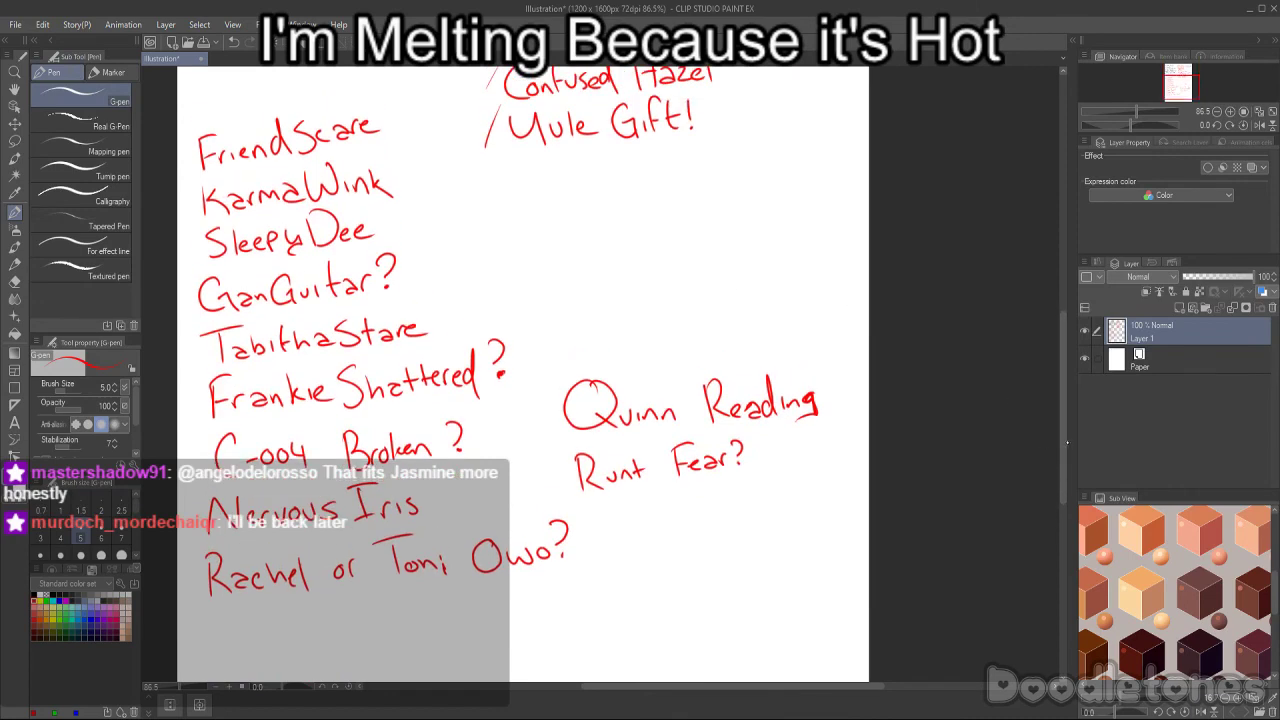
scroll(1067, 441, "up", 5)
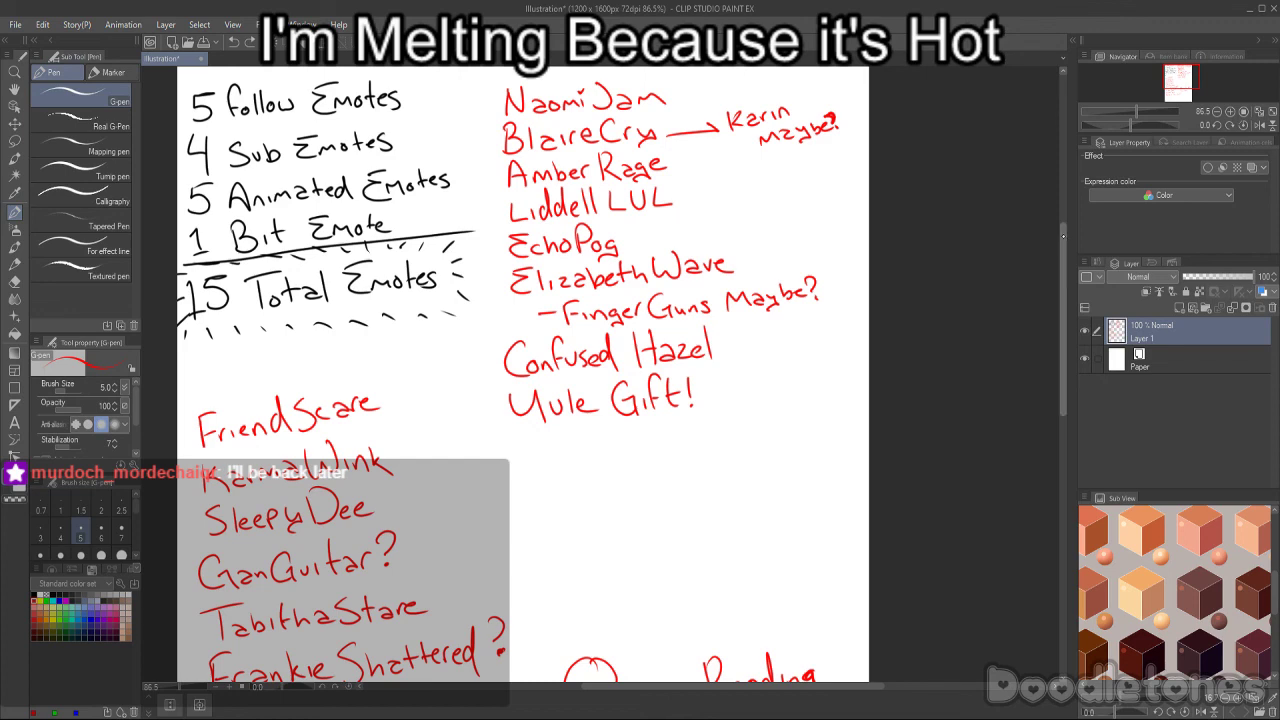
scroll(1041, 201, "up", 1)
scroll(1041, 201, "down", 3)
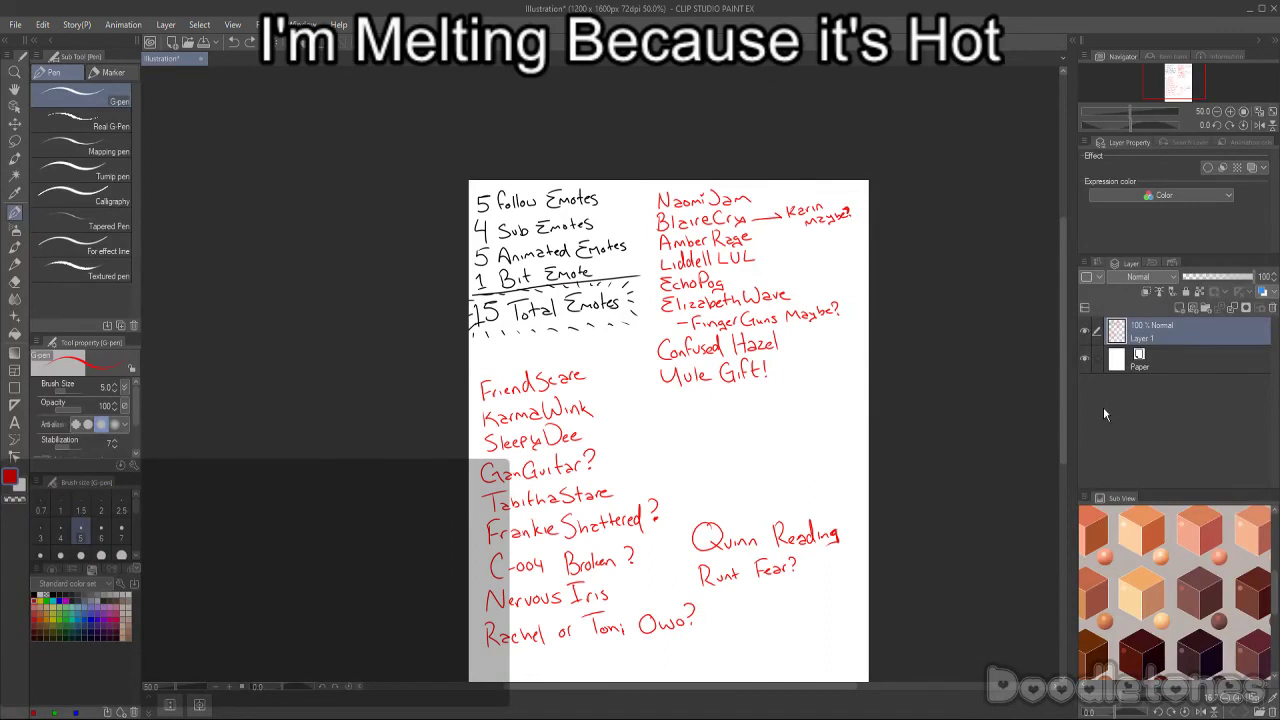
left_click_drag(1062, 377, 1061, 399)
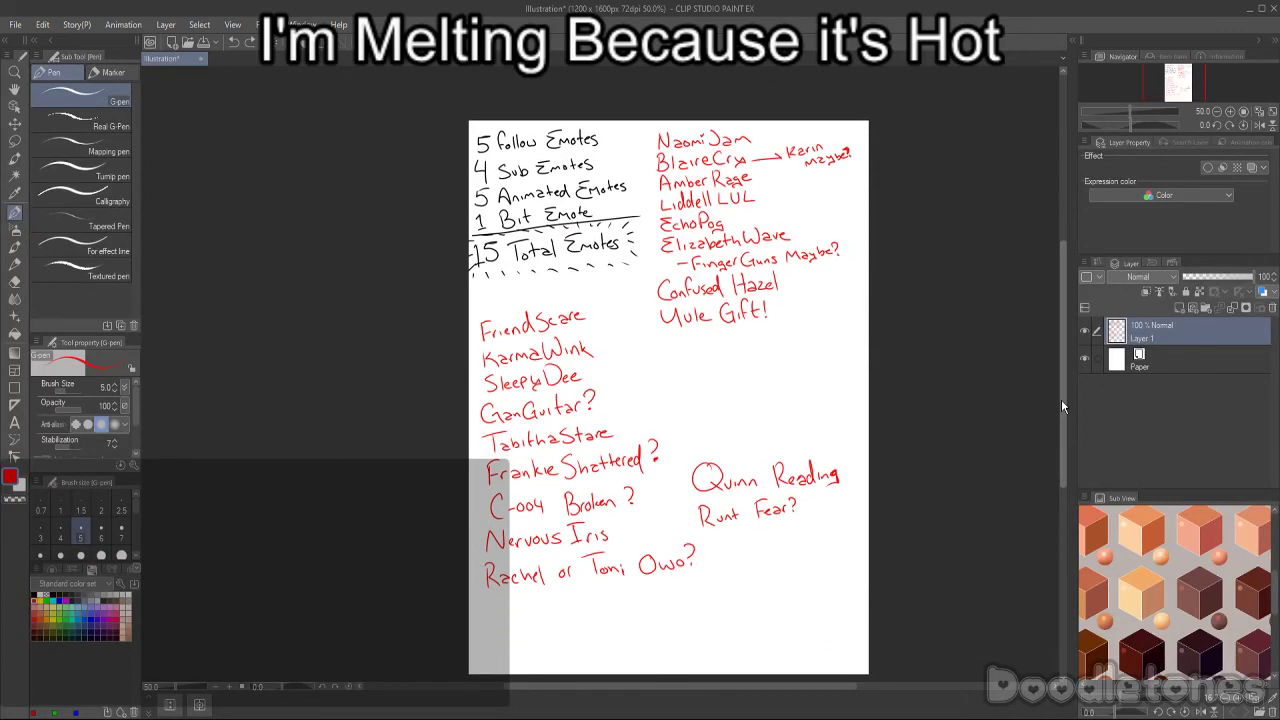
- Change the canvas size to about 2168 x 1600 px by extending the page's right-hand edge outward
left_click(42, 24)
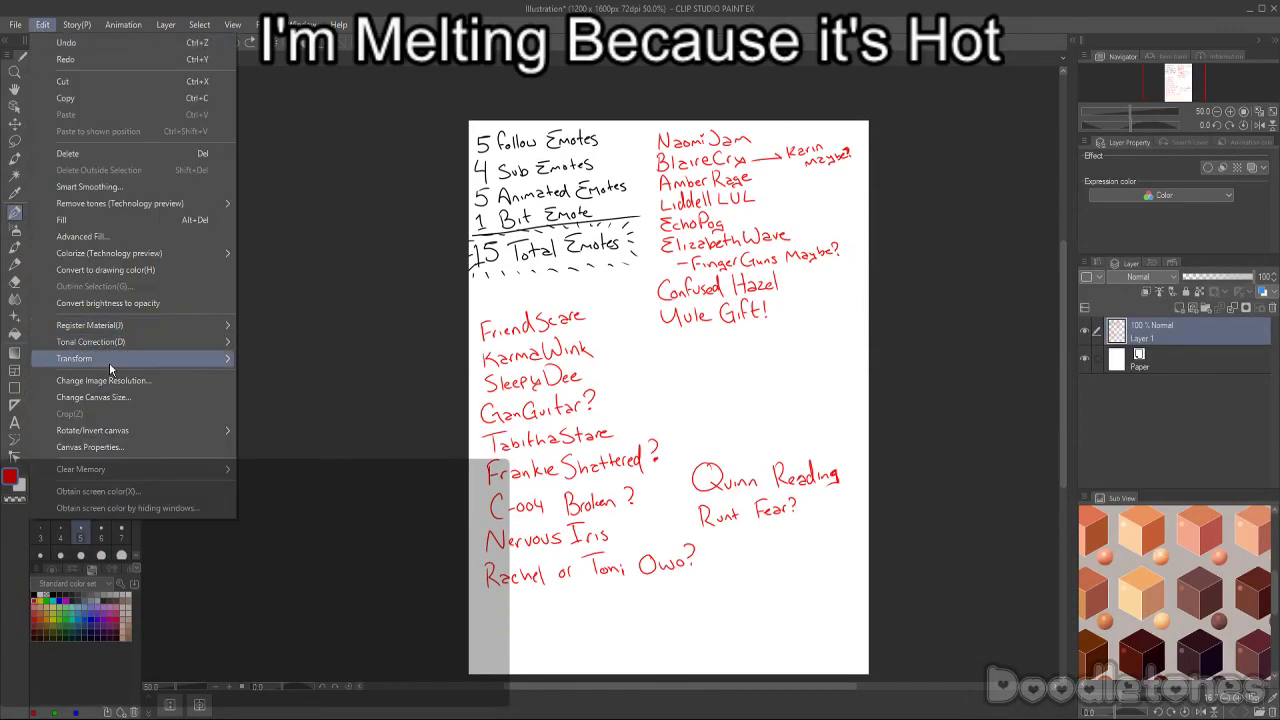
mouse_move(112, 347)
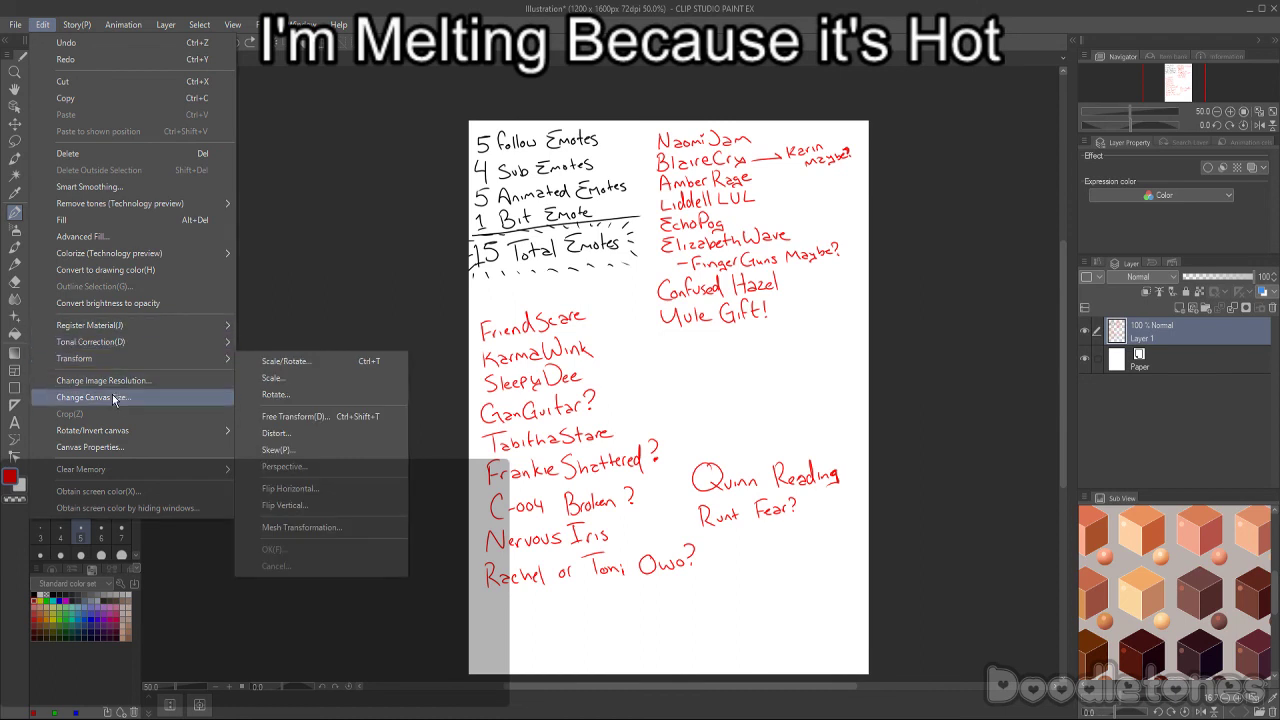
left_click(115, 398)
left_click_drag(868, 397, 1218, 428)
left_click(1240, 525)
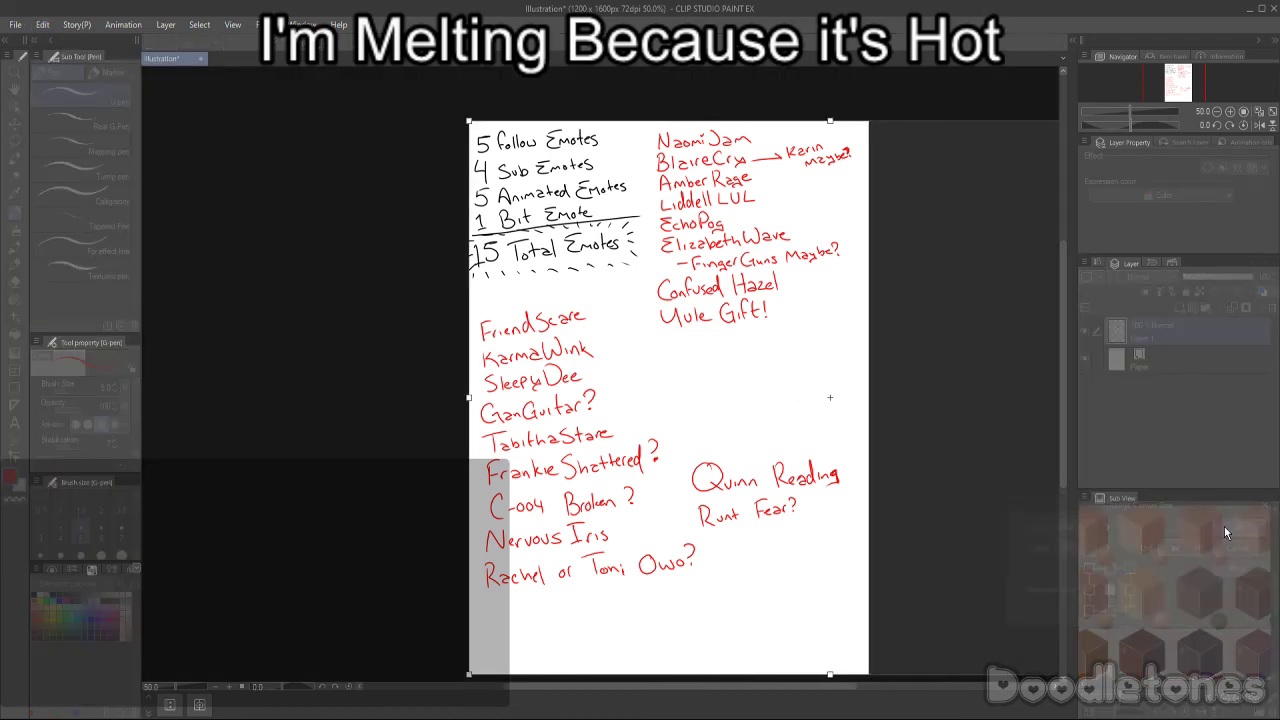
left_click_drag(776, 687, 786, 686)
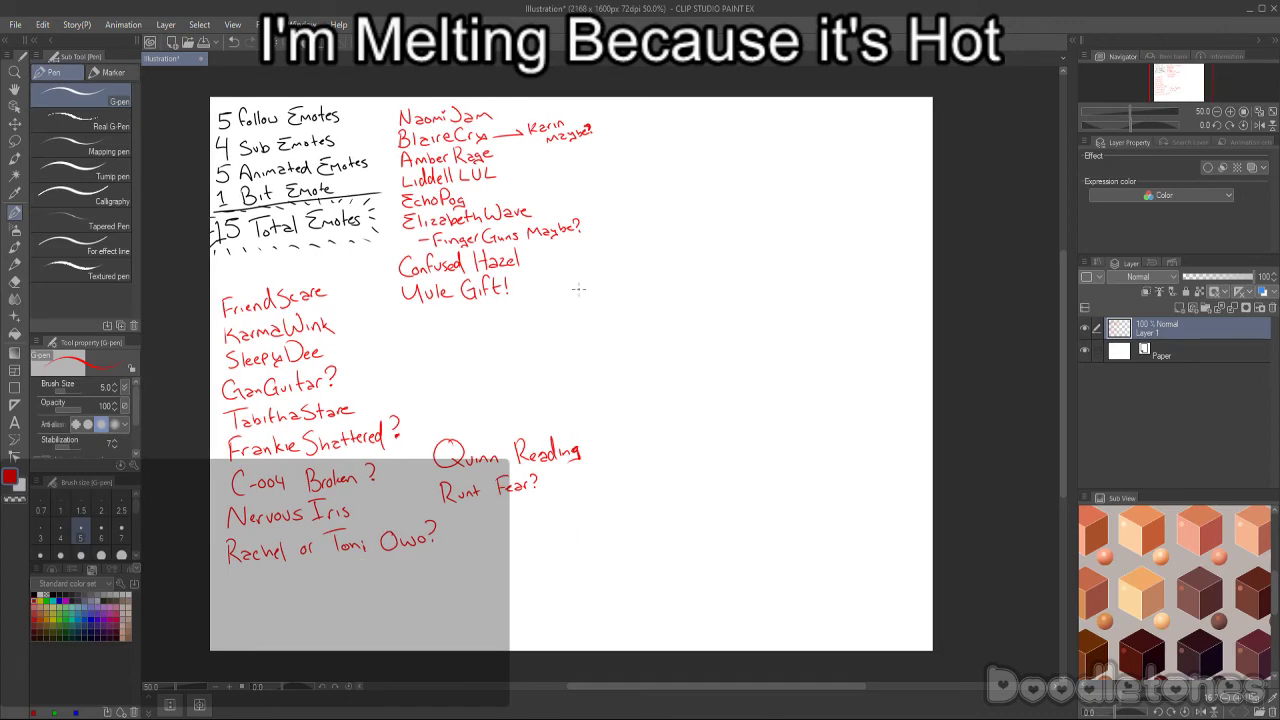
- Lasso the ideas from "FriendScare" to "Runt Fear?" and move them together toward the newly added blank area
scroll(580, 250, "down", 1)
scroll(591, 139, "up", 1)
key("m")
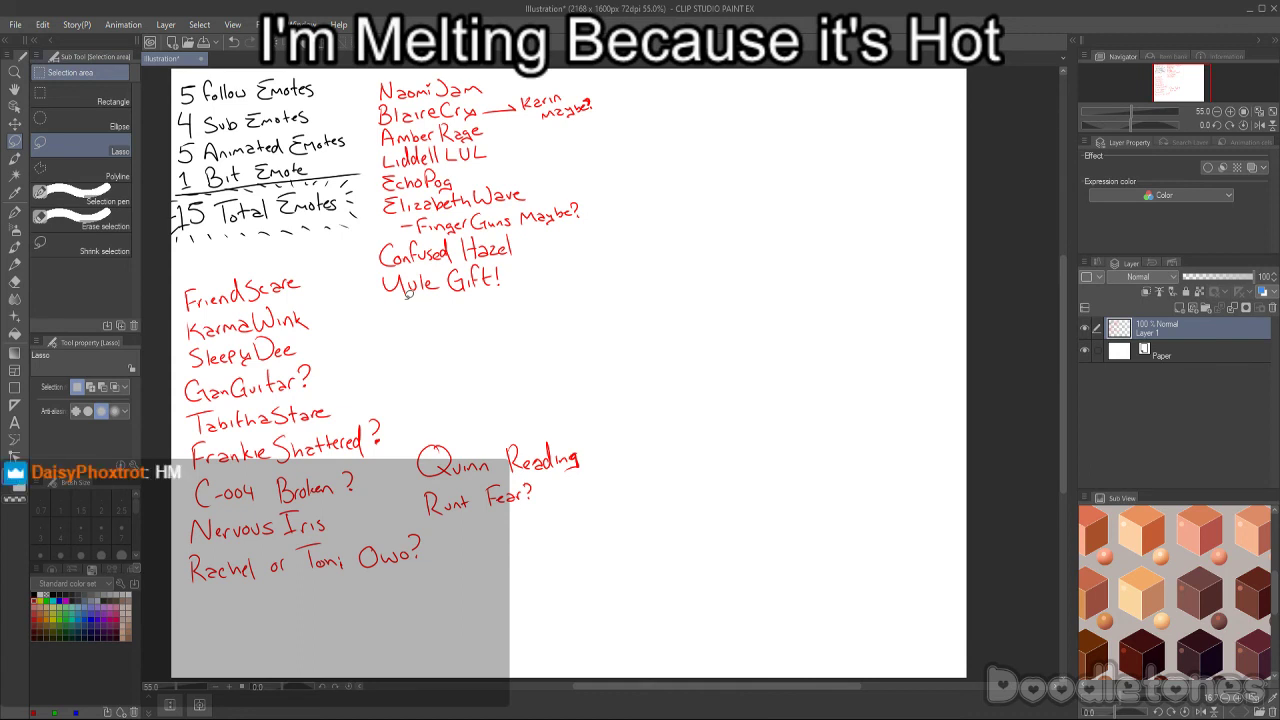
mouse_move(592, 369)
left_mouse_down()
mouse_move(612, 558)
mouse_move(306, 631)
mouse_move(189, 596)
mouse_move(178, 293)
mouse_move(255, 249)
mouse_move(331, 263)
mouse_move(405, 358)
mouse_move(574, 406)
left_mouse_up()
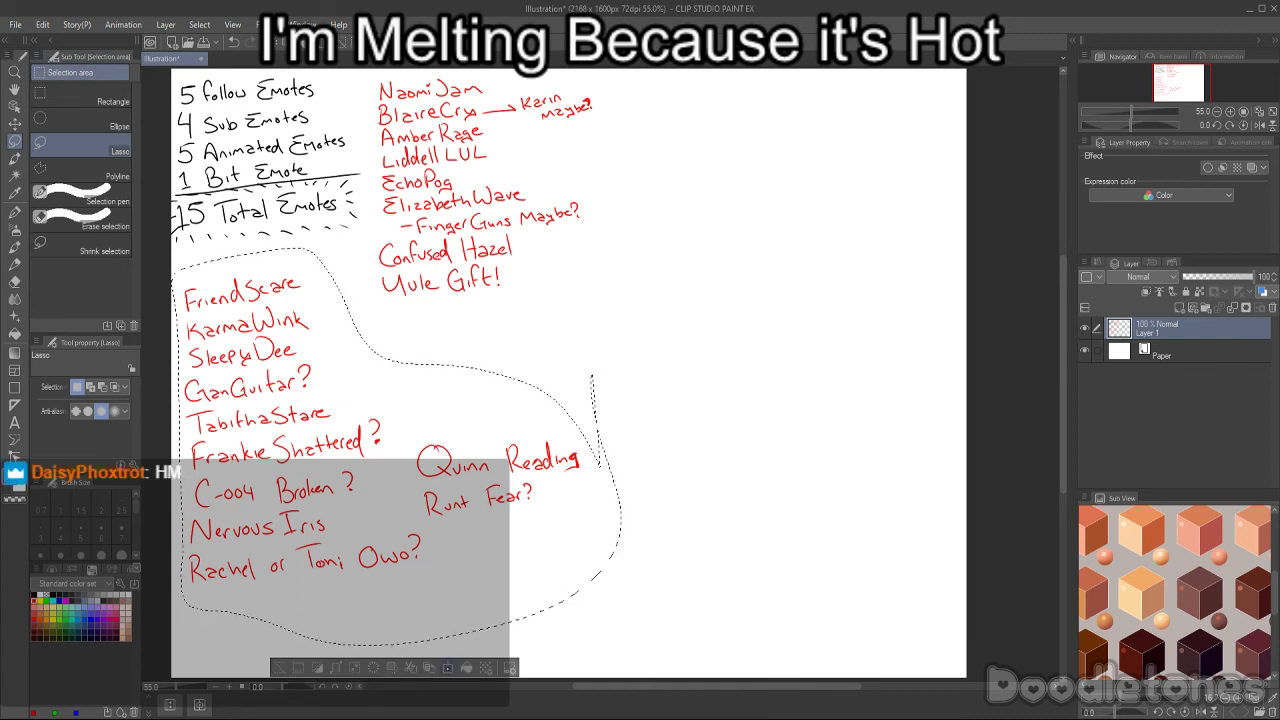
key("ctrl+t")
mouse_move(395, 530)
left_mouse_down()
mouse_move(788, 587)
mouse_move(724, 568)
left_mouse_up()
key("Return")
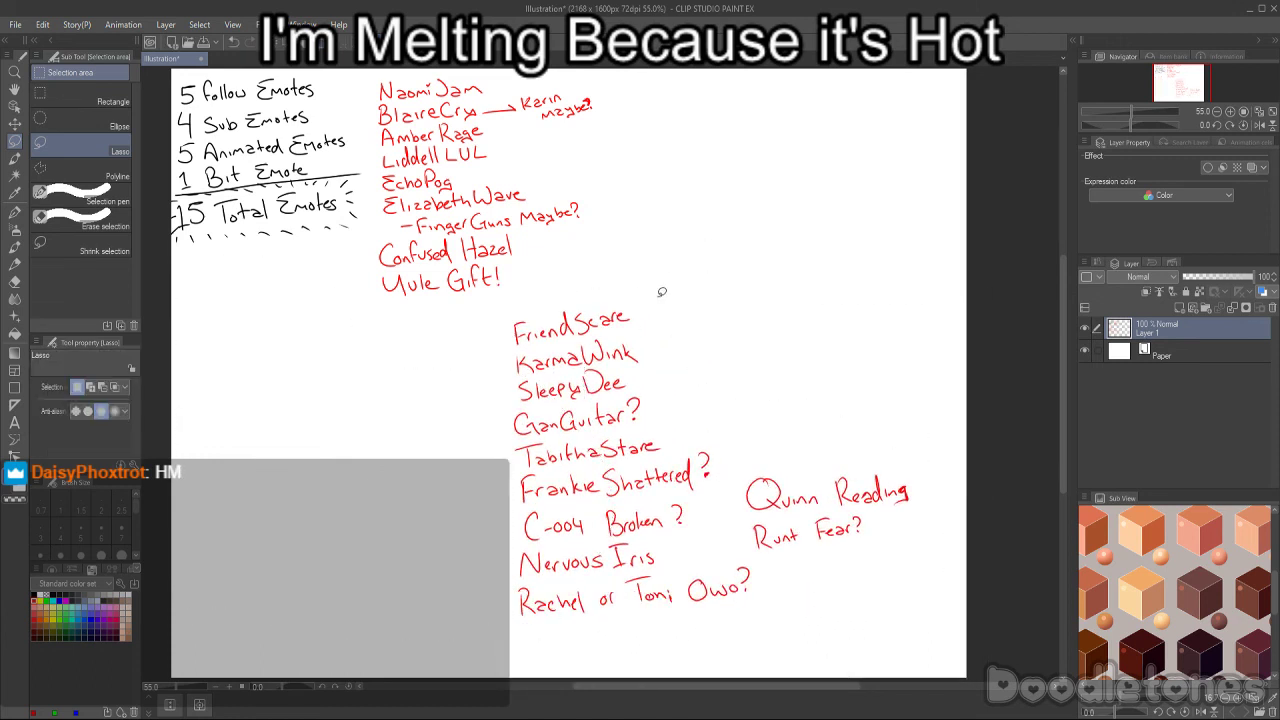
- Lasso the "FriendScare" to "Rachel or Toni Owo?" column, tilt it slightly clockwise and move it up beside the "NaomiJam" column
mouse_move(674, 268)
left_mouse_down()
mouse_move(741, 546)
mouse_move(733, 637)
mouse_move(480, 366)
mouse_move(668, 272)
left_mouse_up()
key("ctrl+t")
left_click_drag(750, 510, 734, 460)
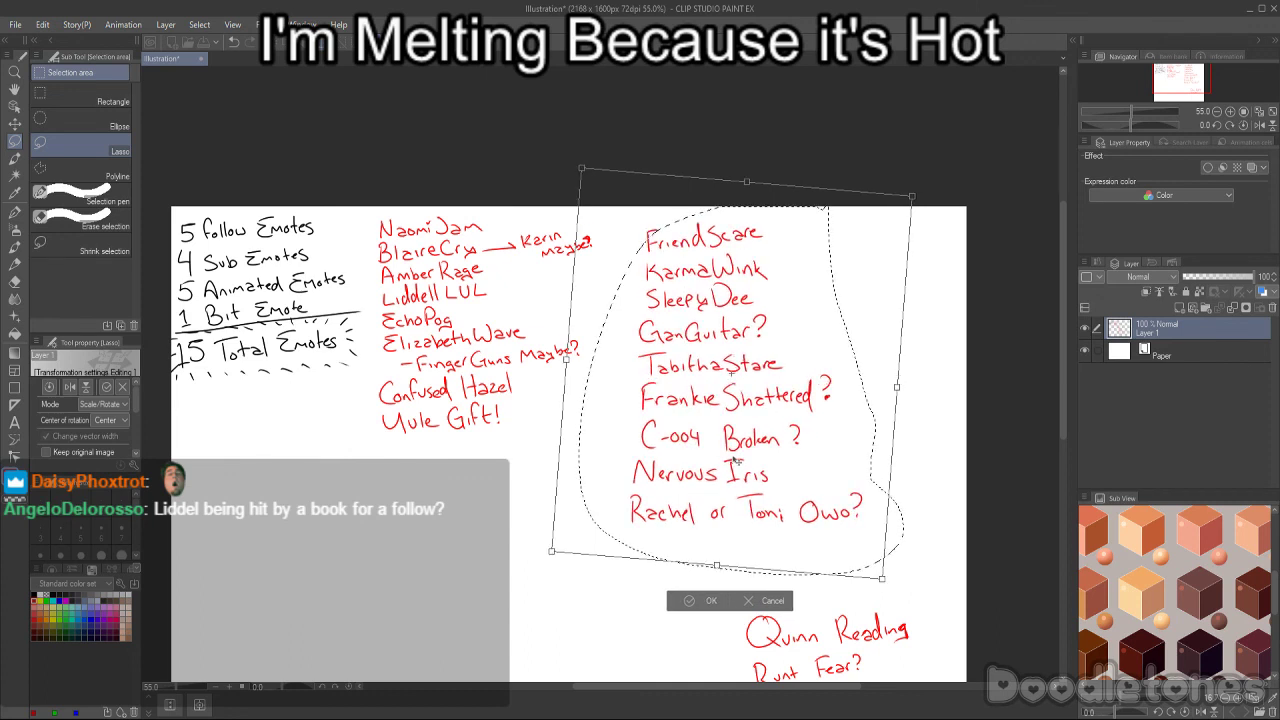
left_click(711, 600)
key("ctrl+d")
- Lasso "Quinn Reading" and "Runt Fear?", move them directly beneath "Rachel or Toni Owo?" and clear the selection
scroll(569, 411, "down", 3)
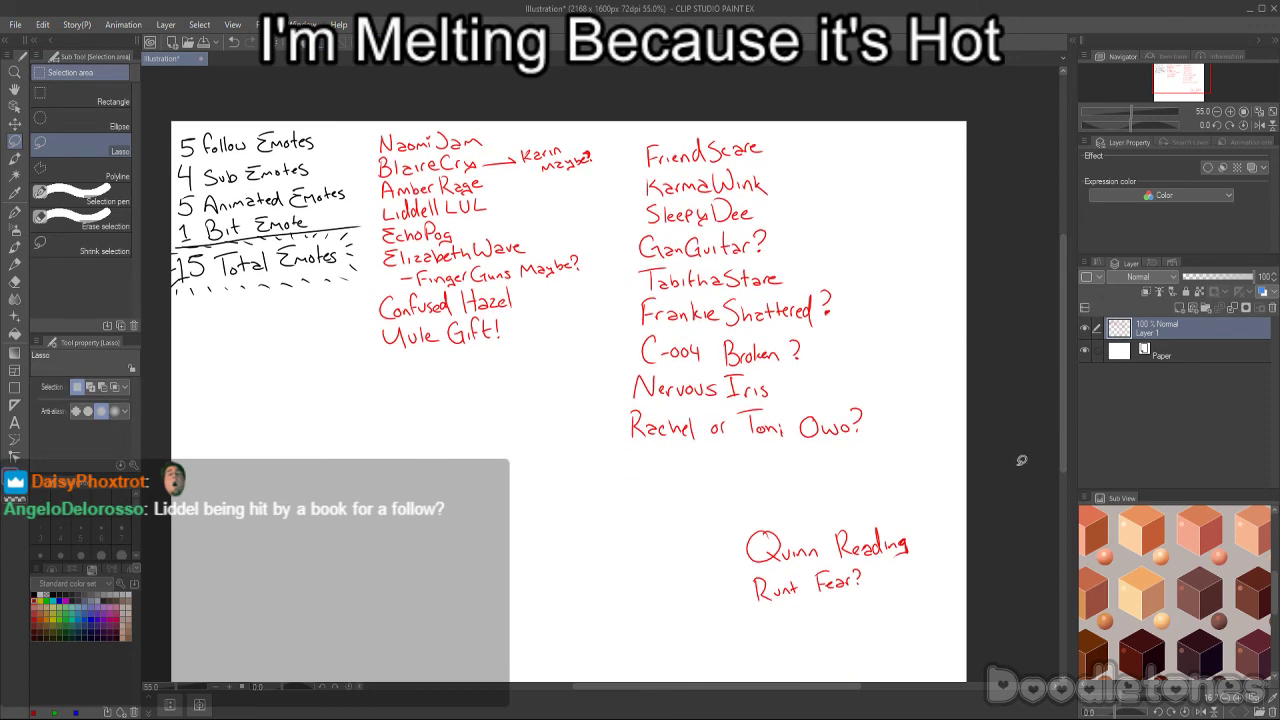
mouse_move(905, 497)
left_mouse_down()
mouse_move(848, 645)
mouse_move(905, 497)
left_mouse_up()
left_click(865, 669)
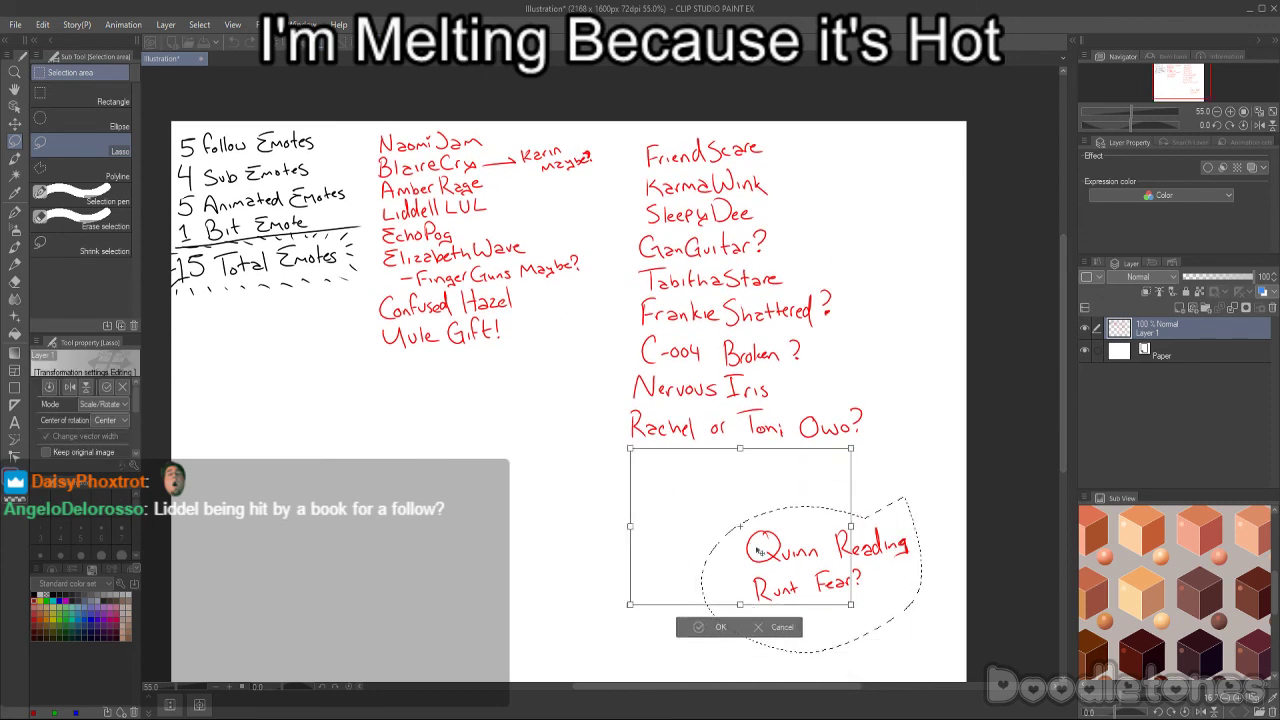
mouse_move(830, 602)
left_mouse_down()
mouse_move(719, 545)
mouse_move(714, 513)
left_mouse_up()
left_click(660, 595)
key("ctrl+d")
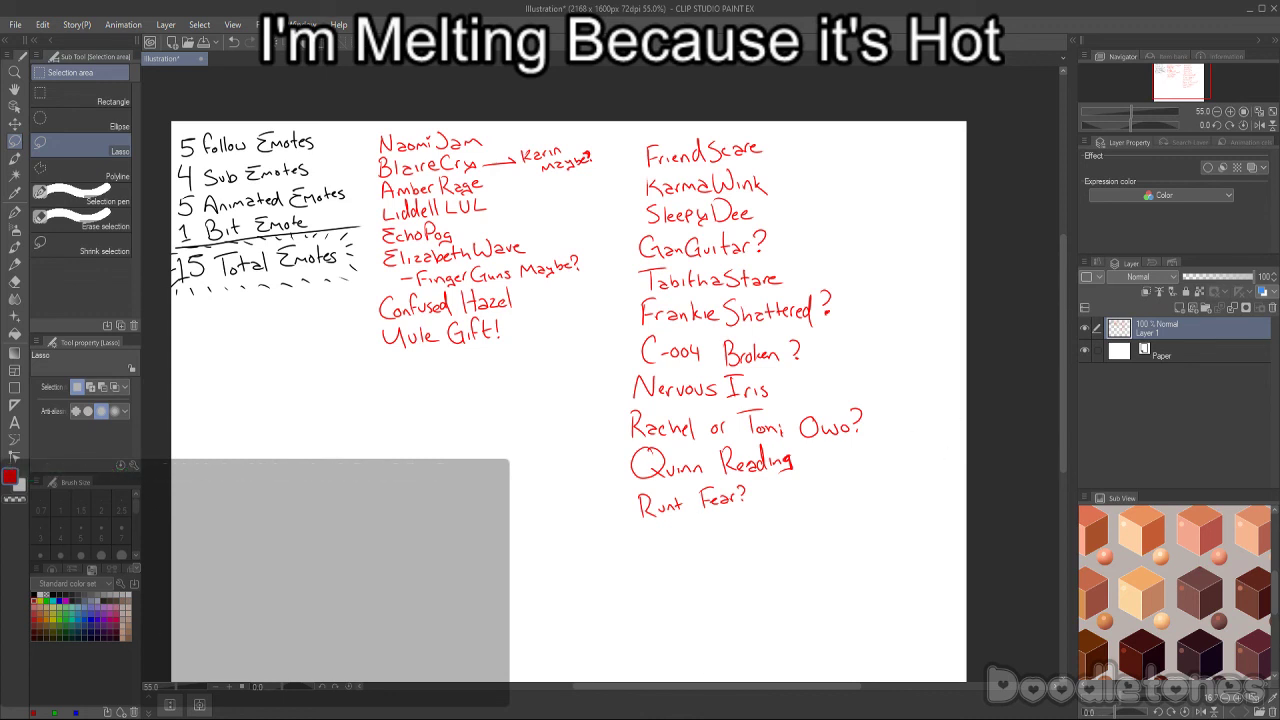
scroll(618, 309, "up", 2)
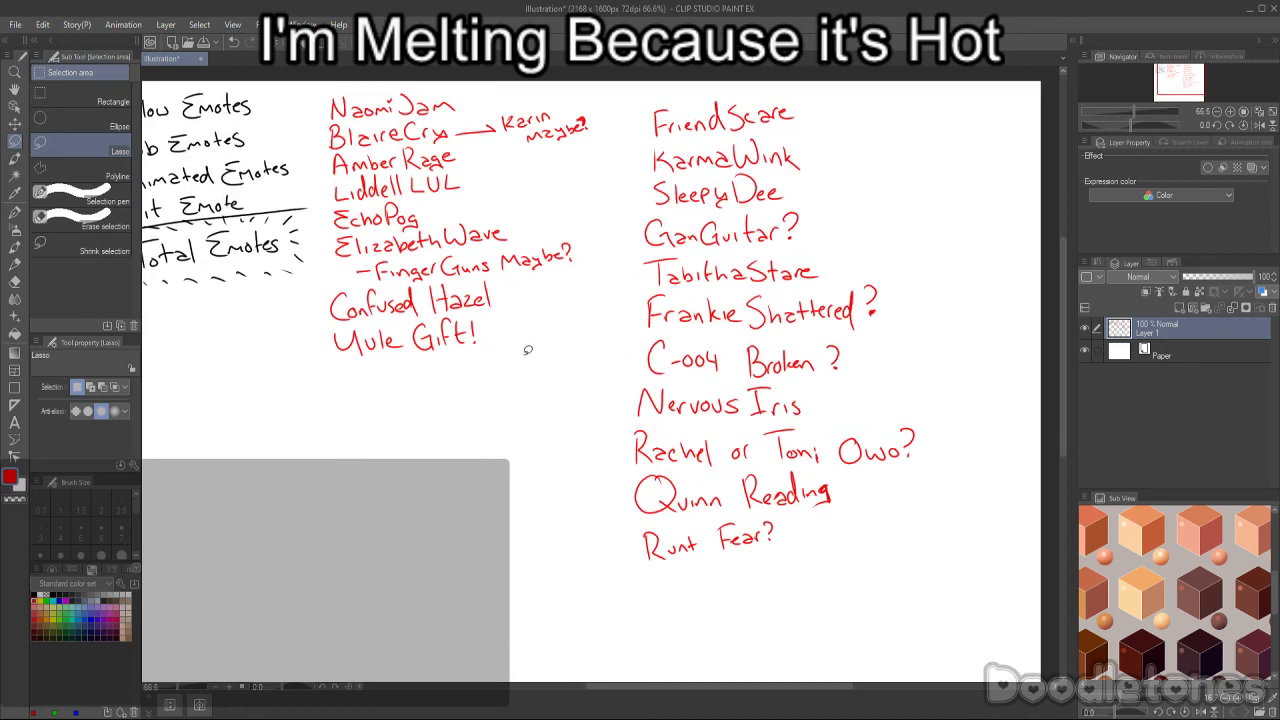
scroll(528, 350, "down", 2)
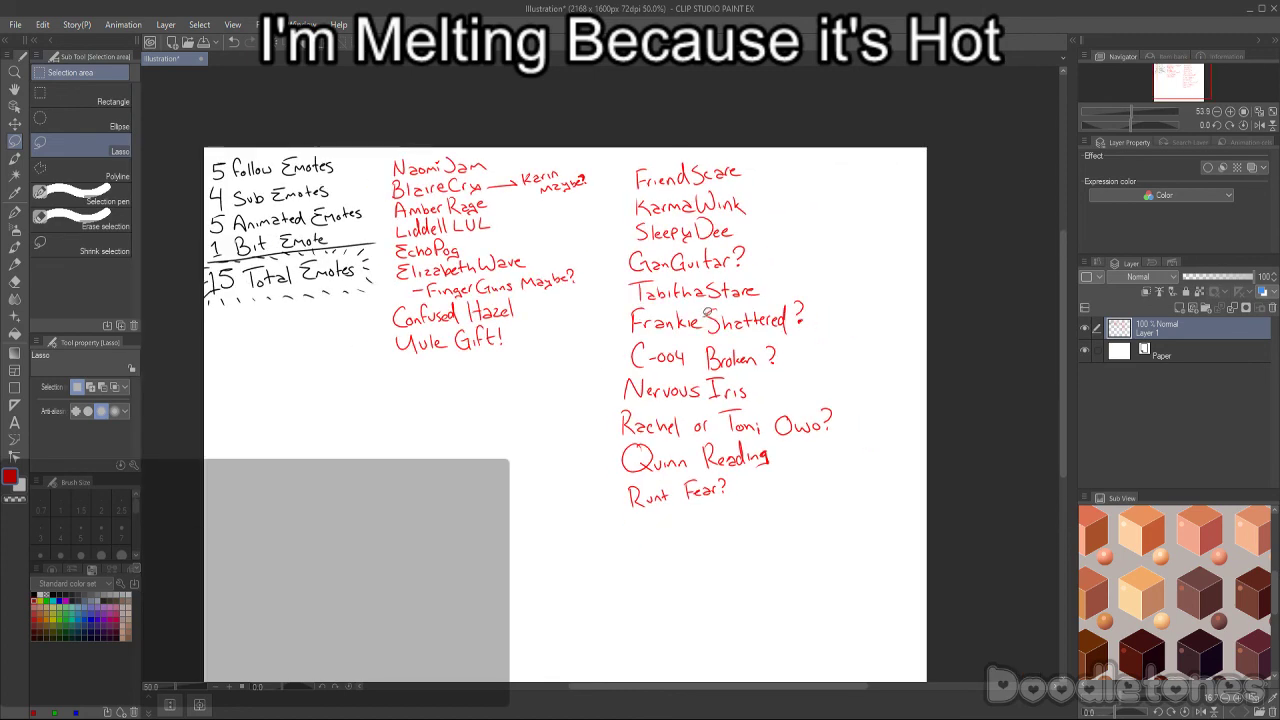
- Lasso the "FriendScare" to "Runt Fear?" column, scale it down slightly and move it nearer the "NaomiJam" column
scroll(445, 236, "up", 1)
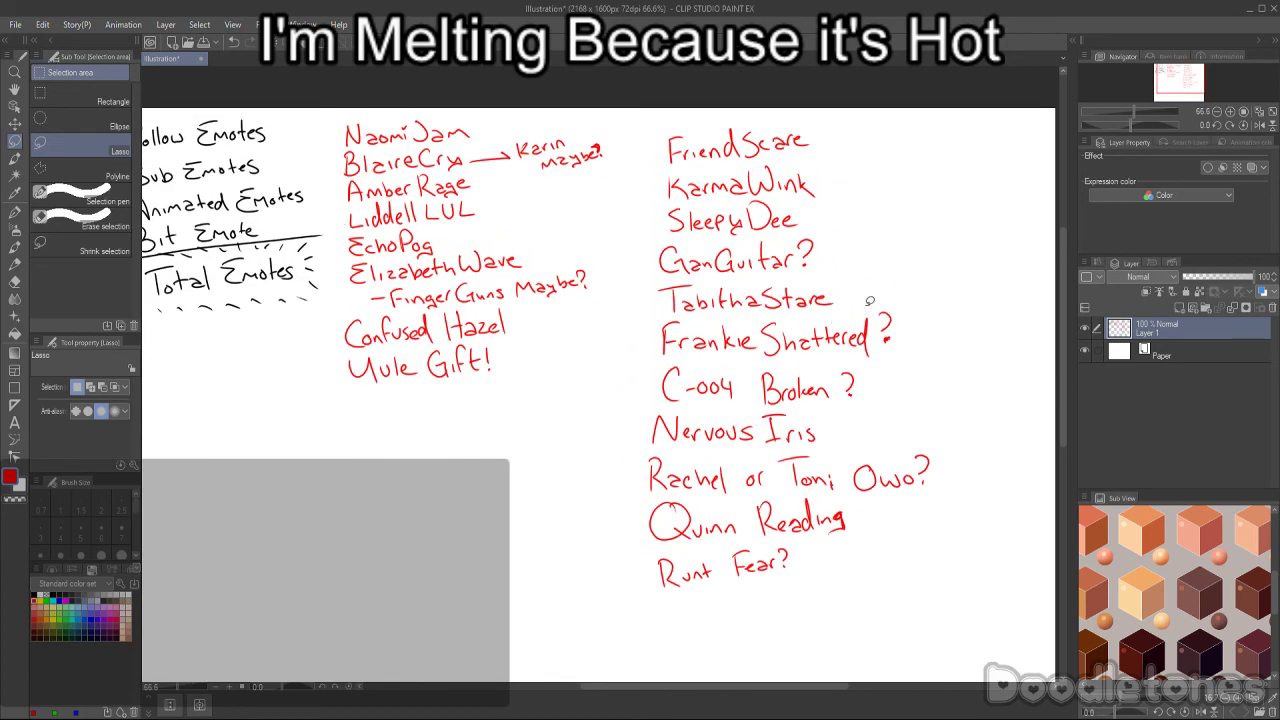
mouse_move(918, 106)
left_mouse_down()
mouse_move(941, 564)
mouse_move(681, 681)
mouse_move(621, 563)
mouse_move(645, 112)
left_mouse_up()
scroll(899, 572, "down", 1)
scroll(899, 572, "down", 1)
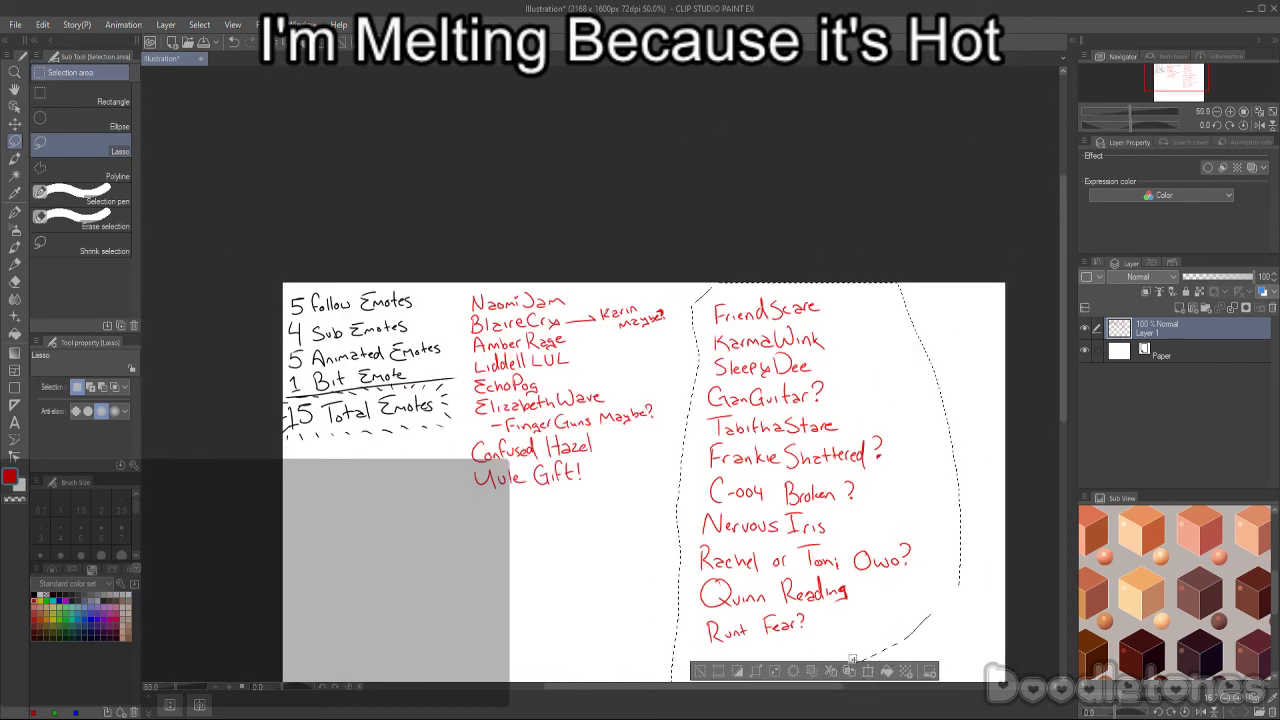
key("ctrl+t")
left_click_drag(812, 316, 730, 418)
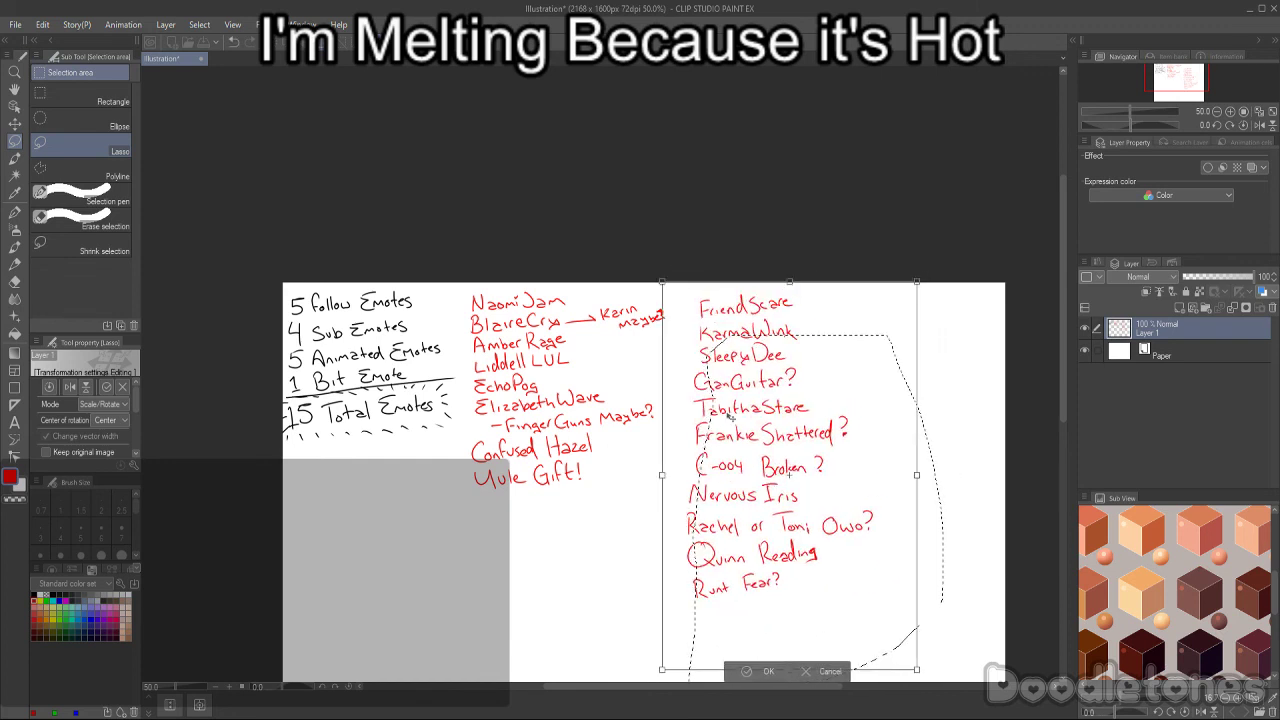
left_click(745, 671)
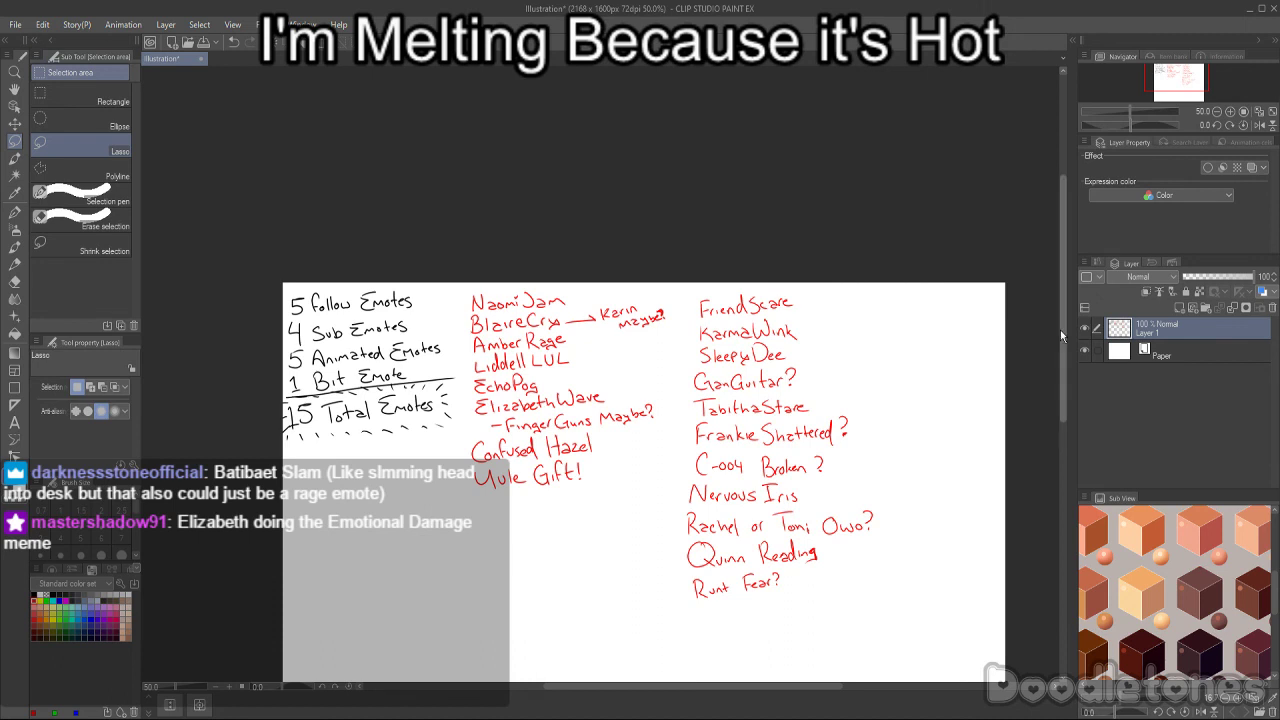
- Reduce the canvas size to about 1829 x 1600 px by pulling the page's right-hand edge inward
left_click_drag(1064, 318, 1064, 404)
scroll(921, 448, "down", 1)
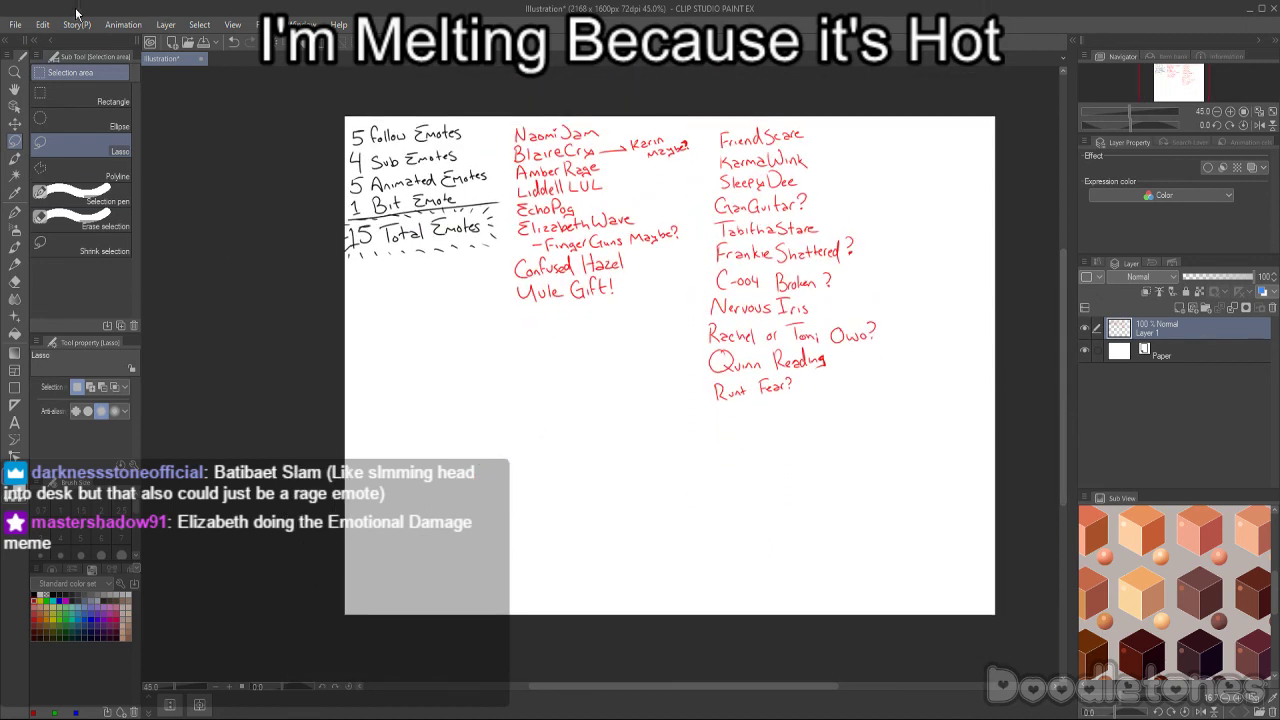
left_click(43, 24)
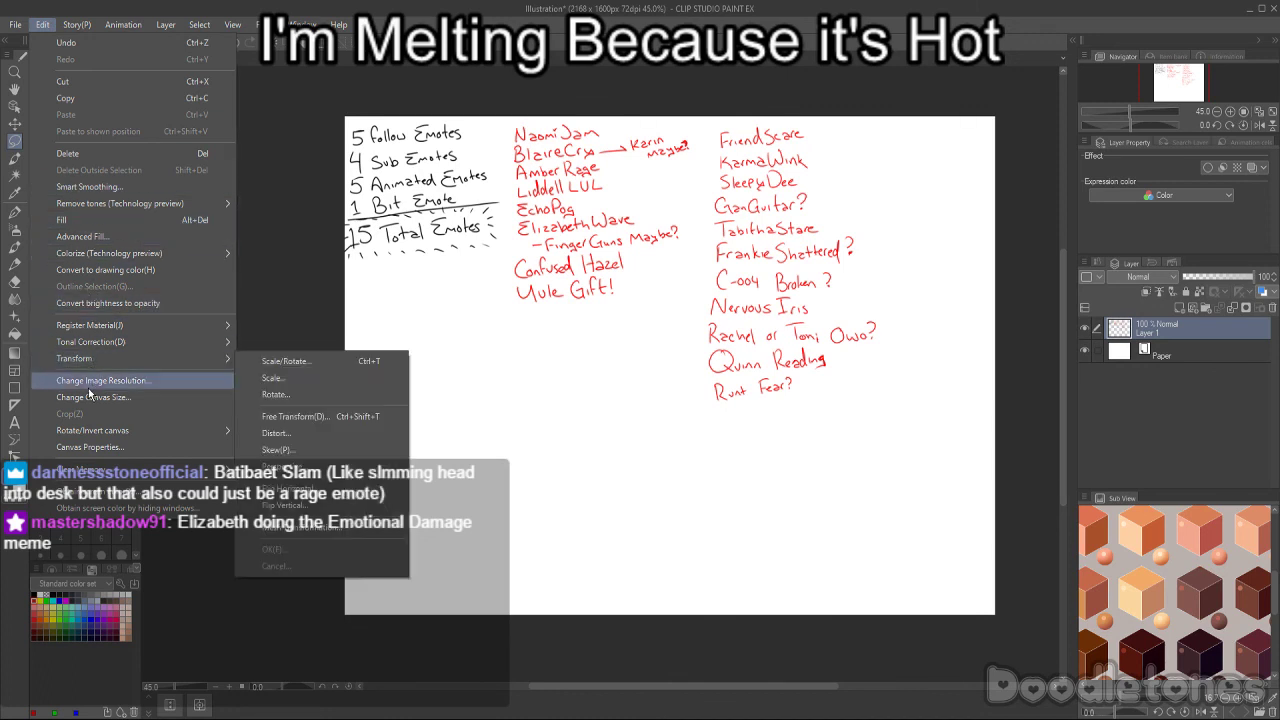
left_click(93, 397)
left_click_drag(997, 367, 893, 367)
left_click(1236, 525)
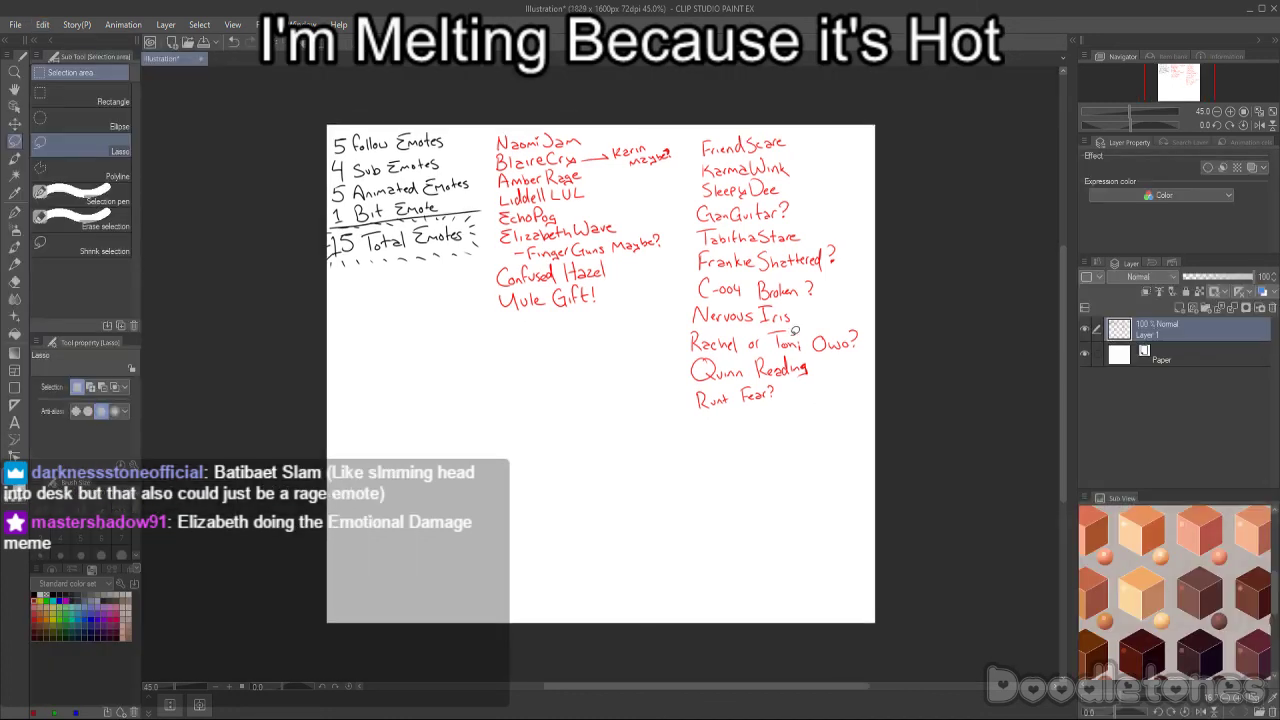
scroll(693, 190, "up", 2)
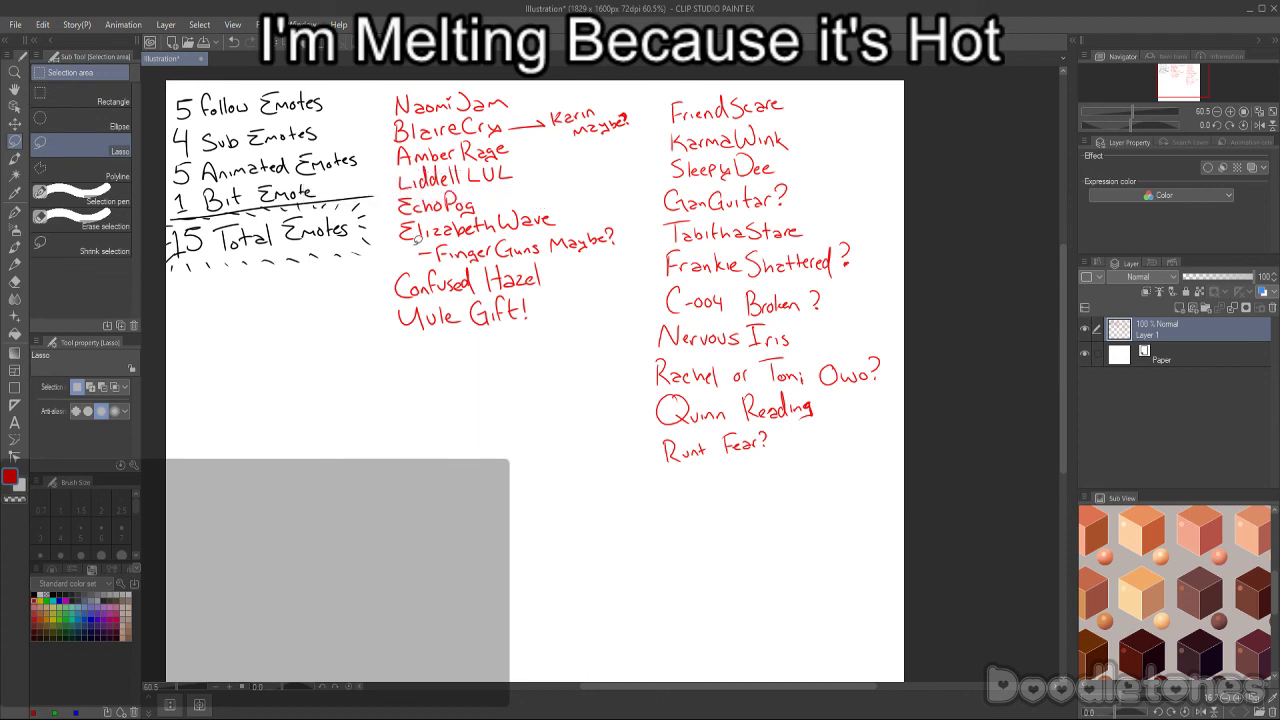
mouse_move(414, 238)
left_mouse_down()
mouse_move(405, 204)
mouse_move(584, 184)
mouse_move(618, 205)
mouse_move(633, 238)
mouse_move(395, 272)
left_mouse_up()
key("ctrl+d")
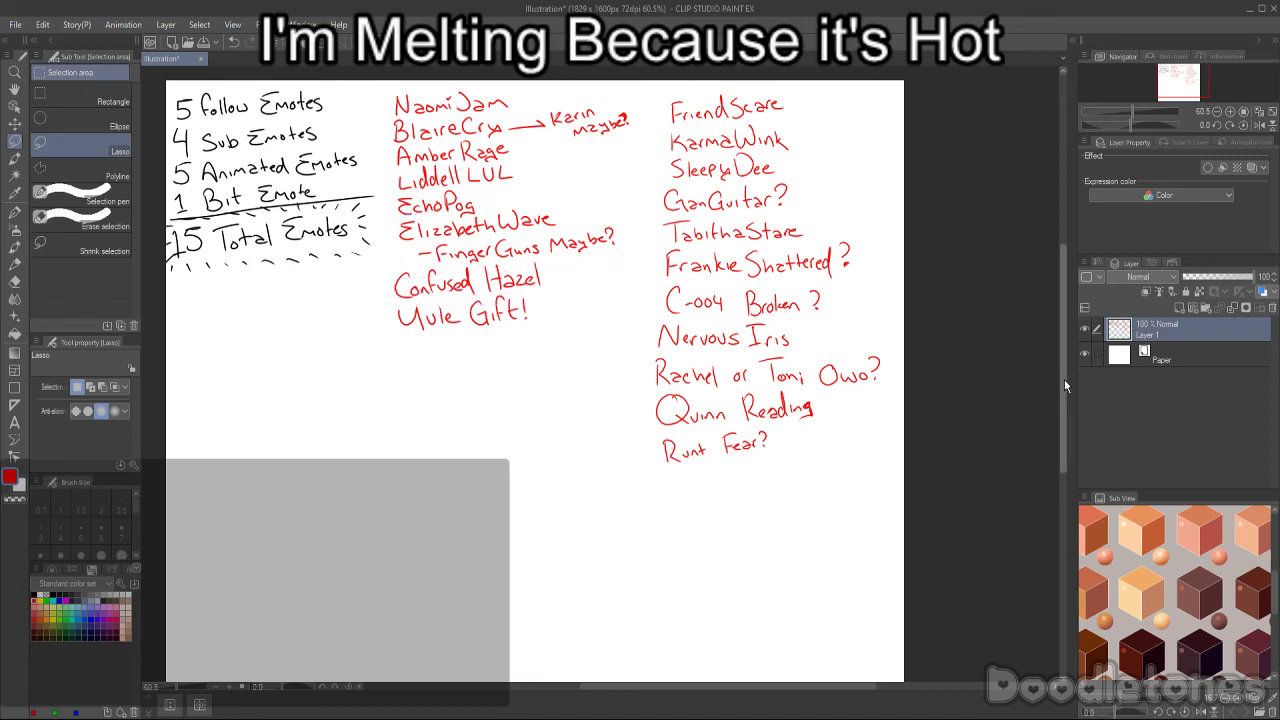
left_click_drag(1064, 379, 1059, 352)
scroll(576, 459, "up", 1)
scroll(576, 459, "up", 1)
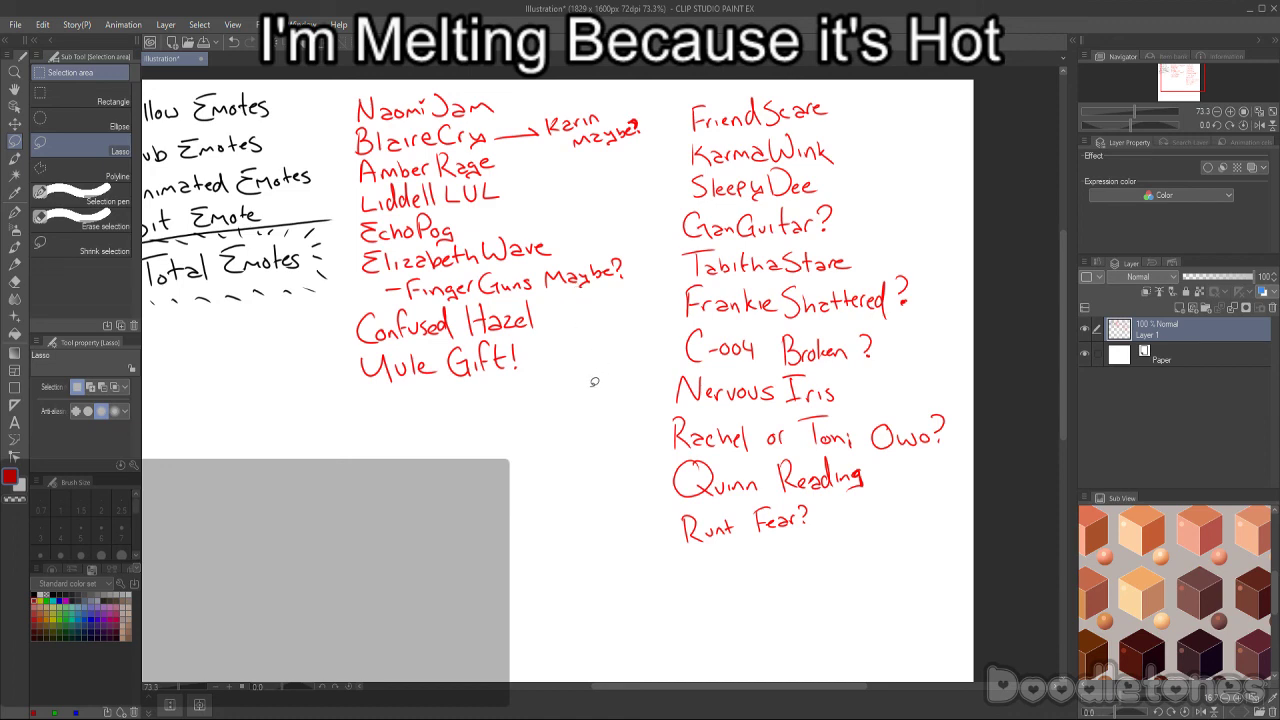
scroll(546, 402, "up", 1)
scroll(546, 402, "down", 1)
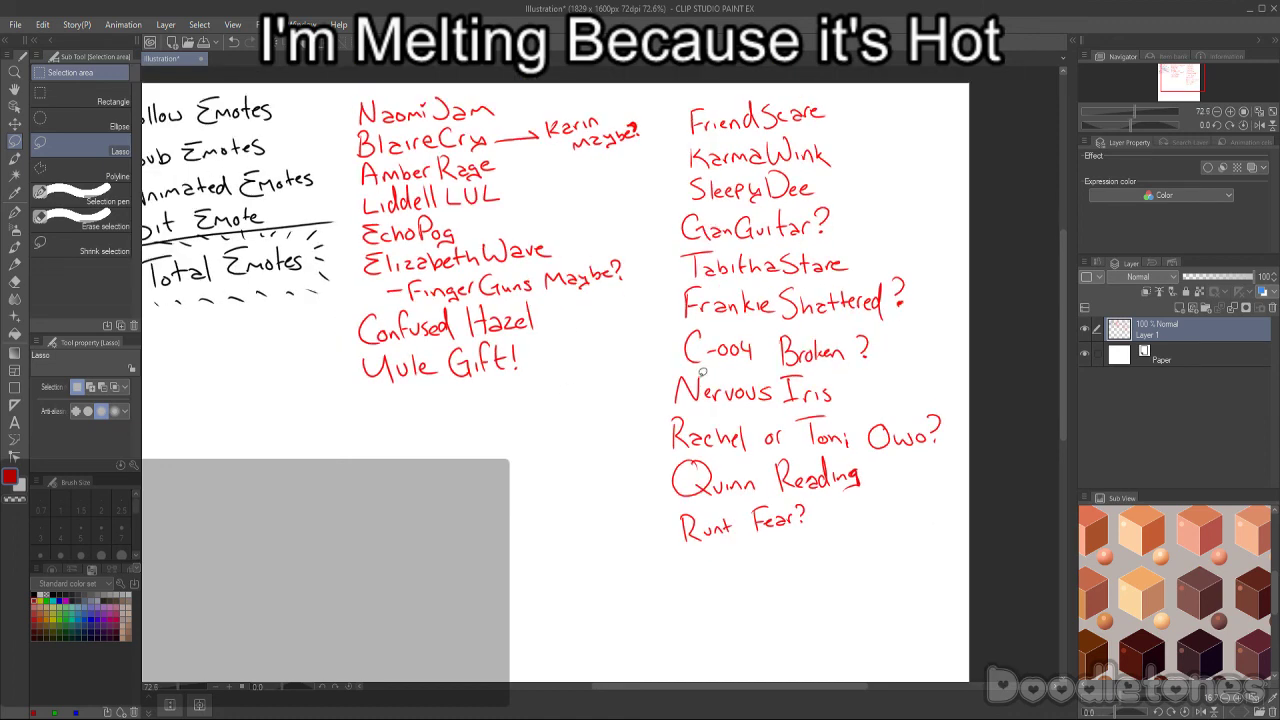
left_click_drag(1063, 371, 1064, 355)
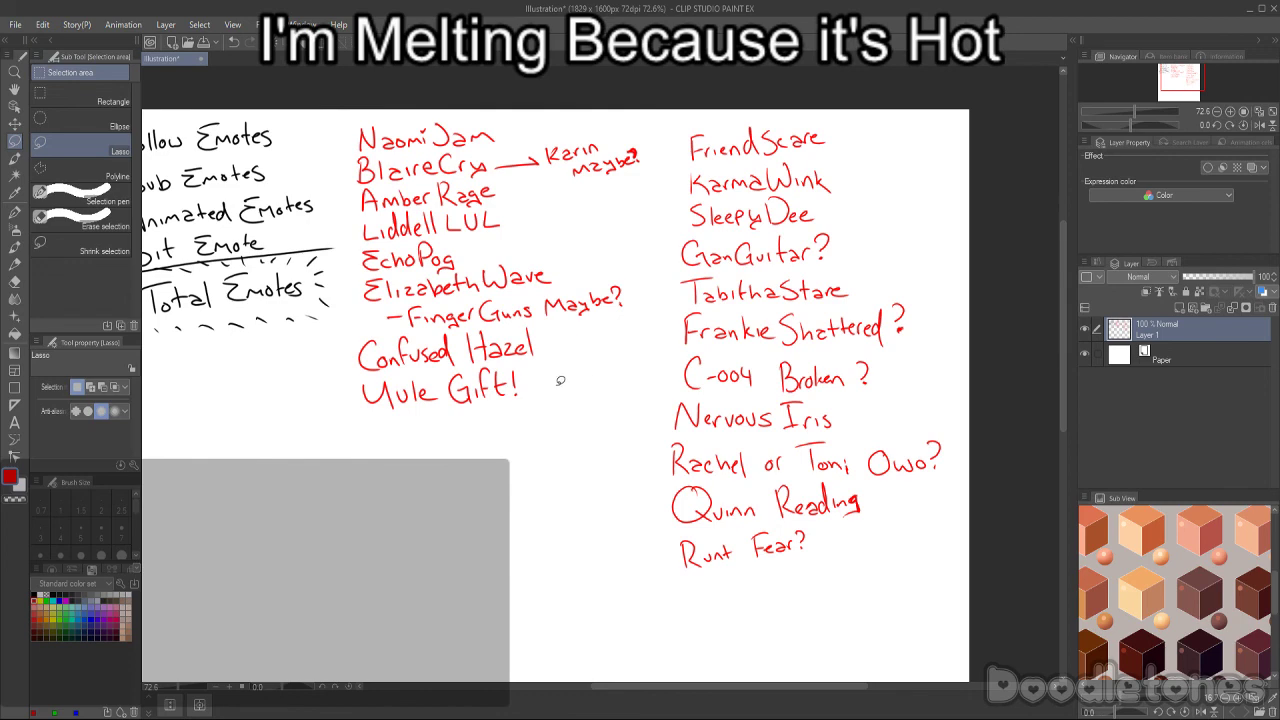
scroll(560, 381, "up", 1)
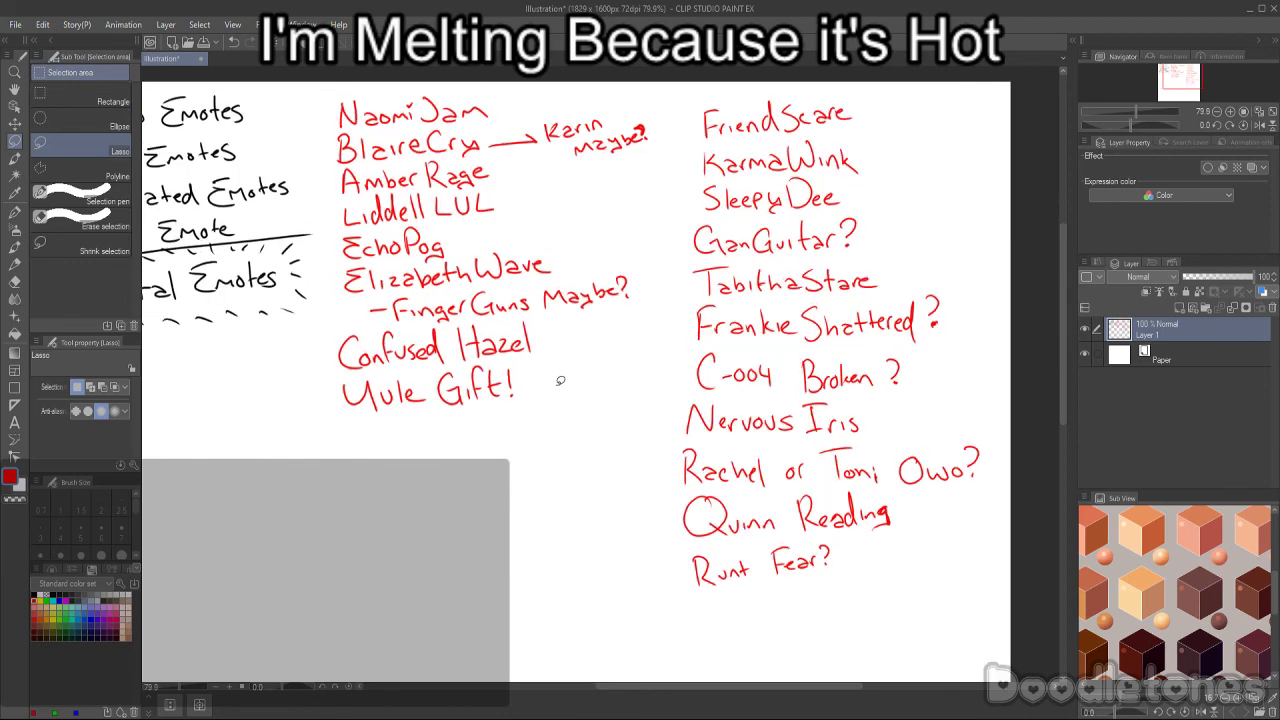
scroll(560, 381, "down", 1)
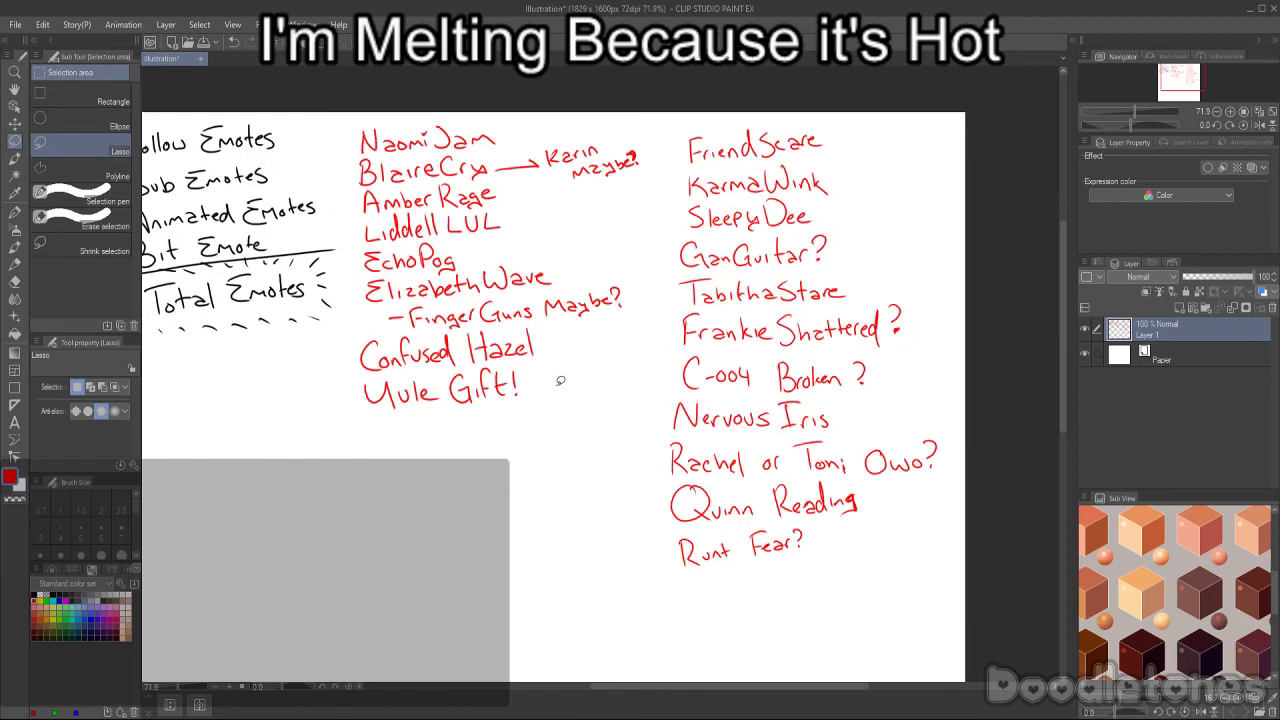
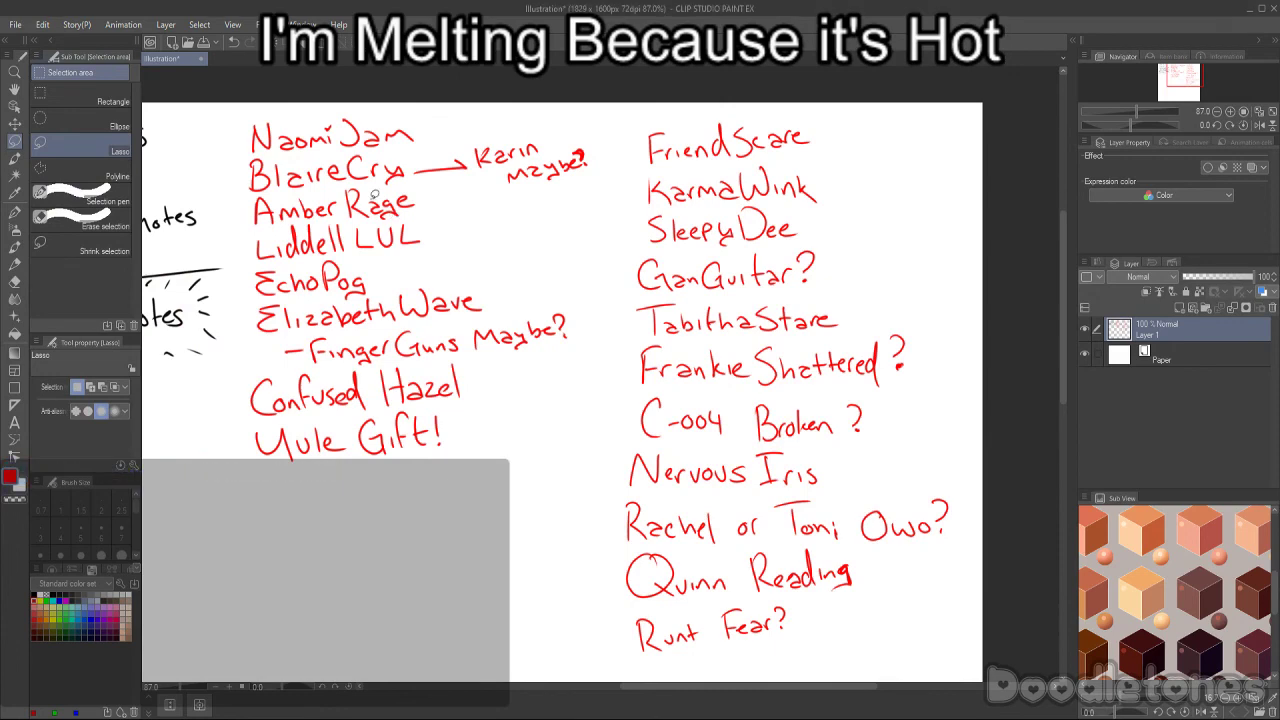
scroll(626, 331, "down", 1)
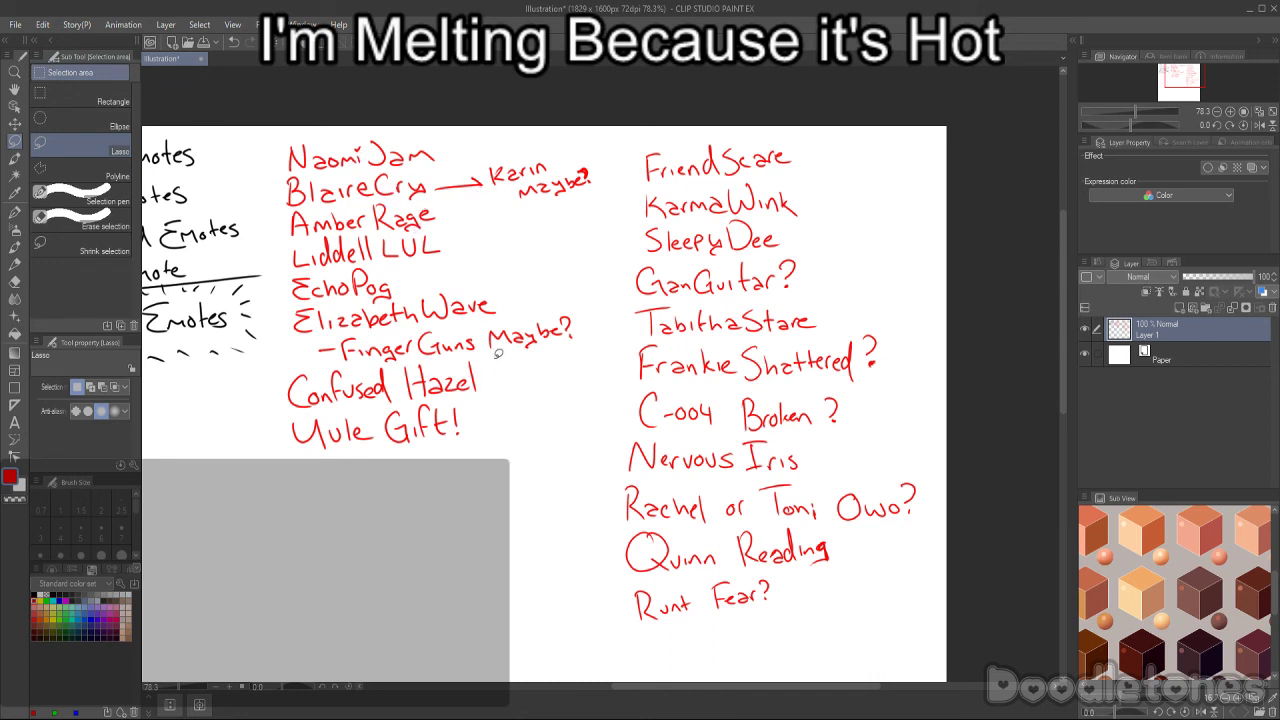
left_click_drag(495, 355, 460, 355)
left_click(528, 379)
left_click(686, 282)
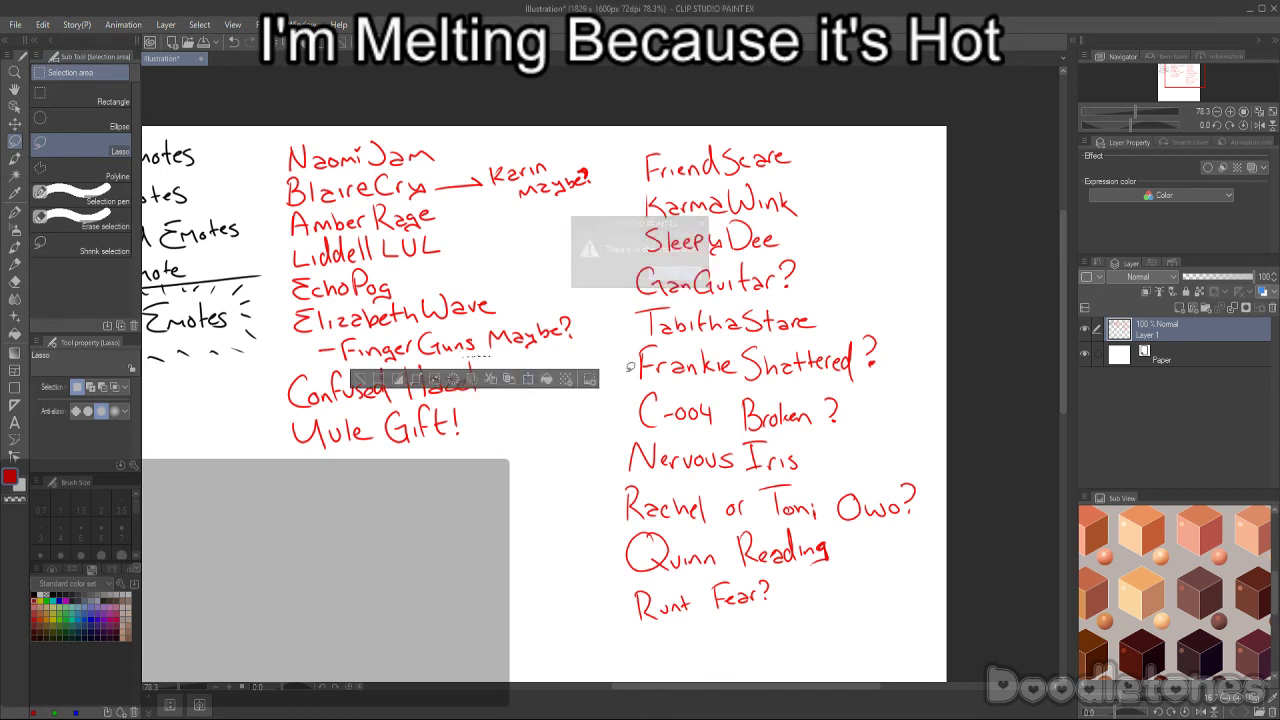
left_click(574, 437)
scroll(562, 443, "down", 1)
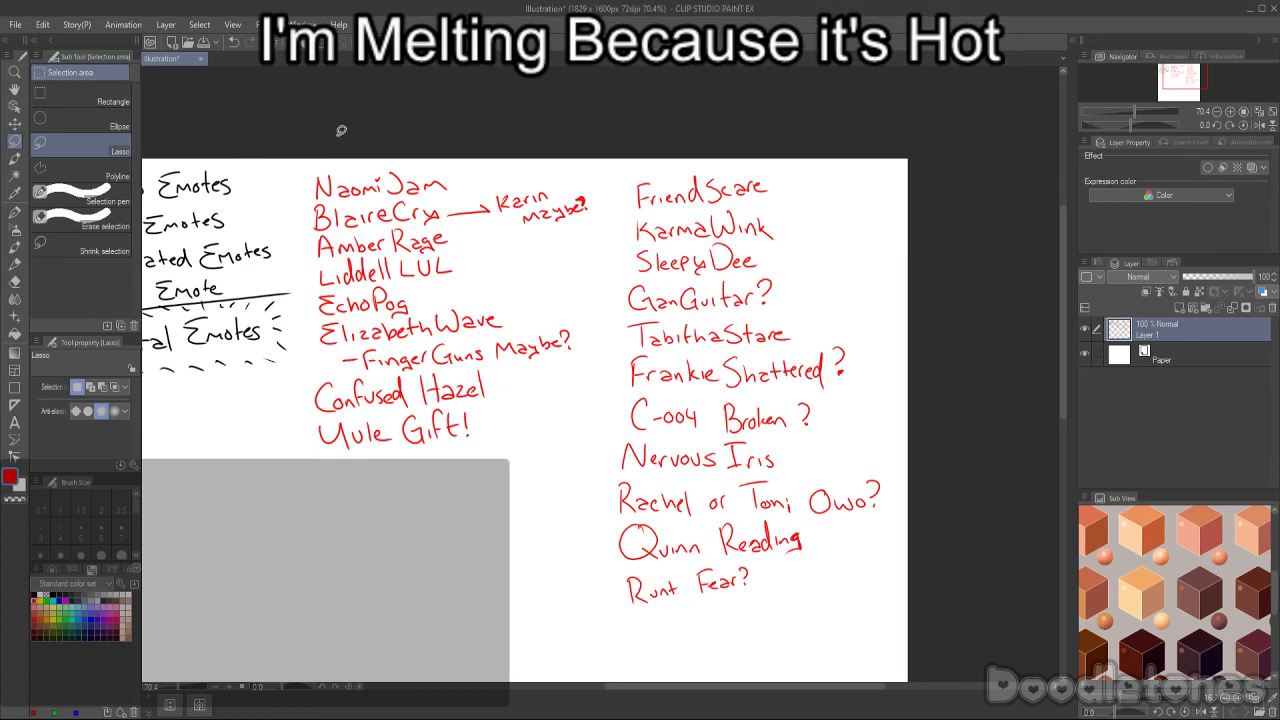
scroll(355, 121, "up", 1)
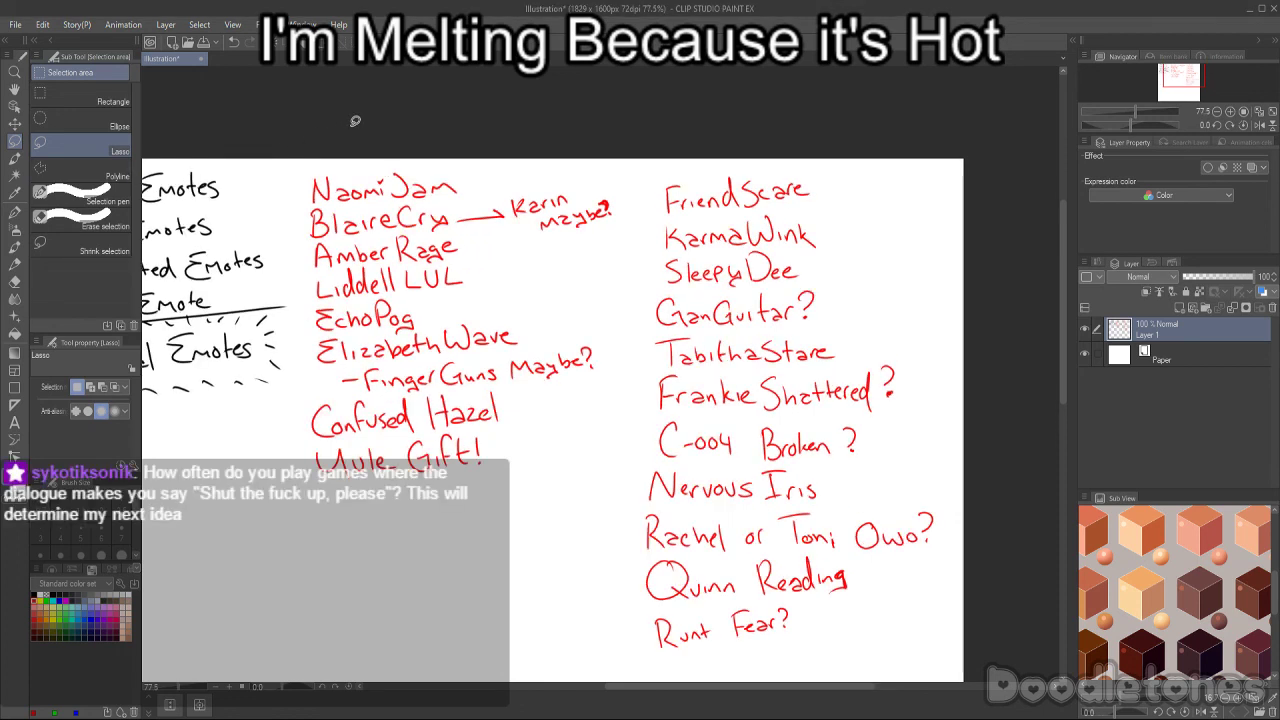
scroll(355, 121, "down", 2)
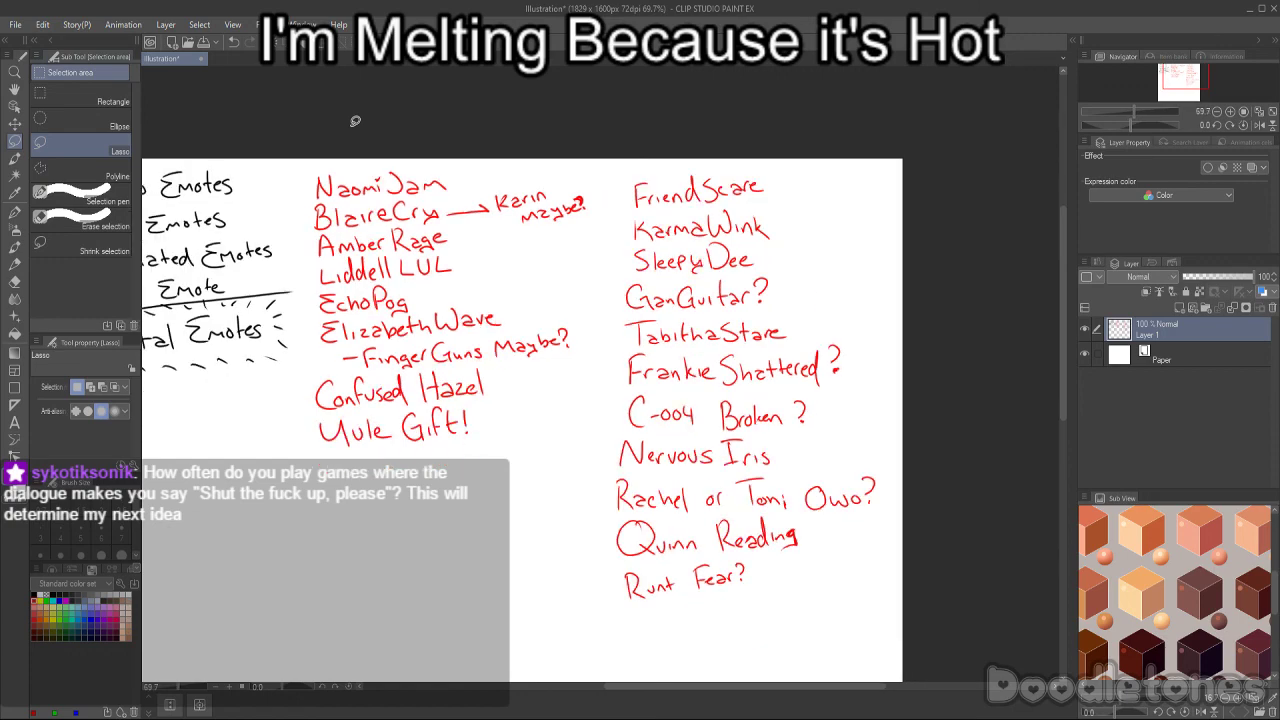
scroll(355, 121, "up", 4)
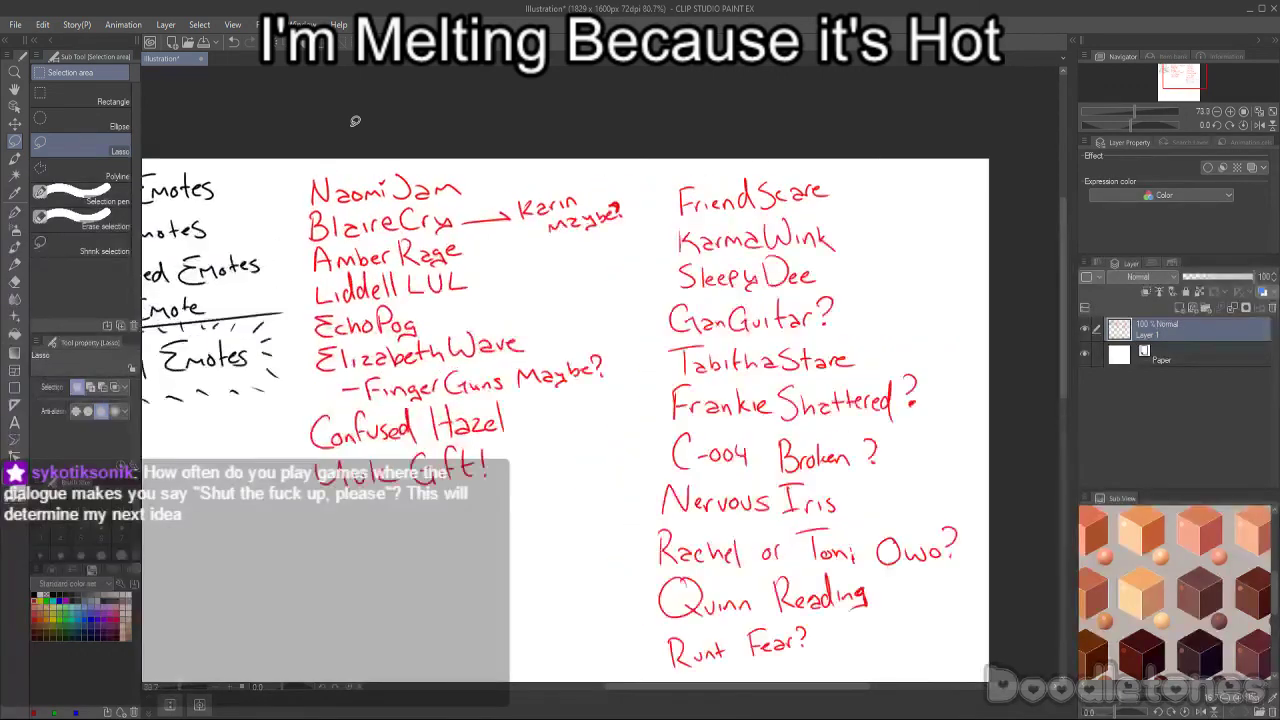
scroll(355, 121, "down", 5)
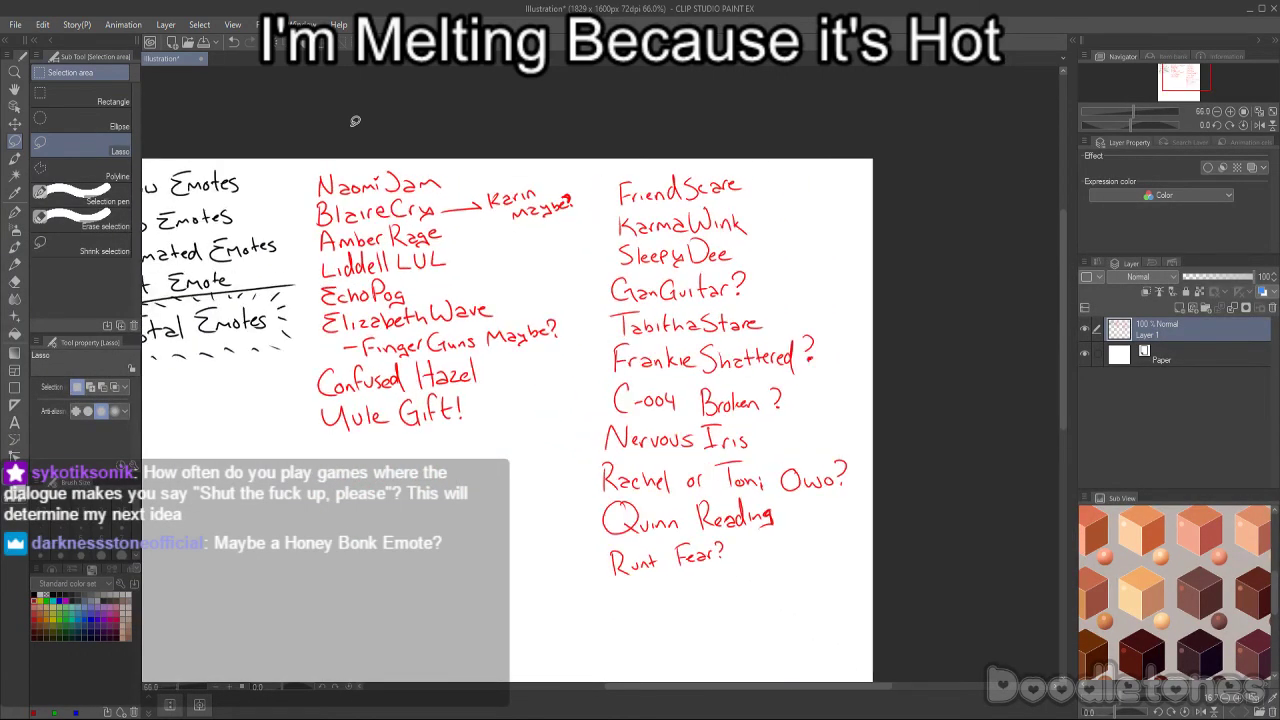
scroll(355, 121, "up", 1)
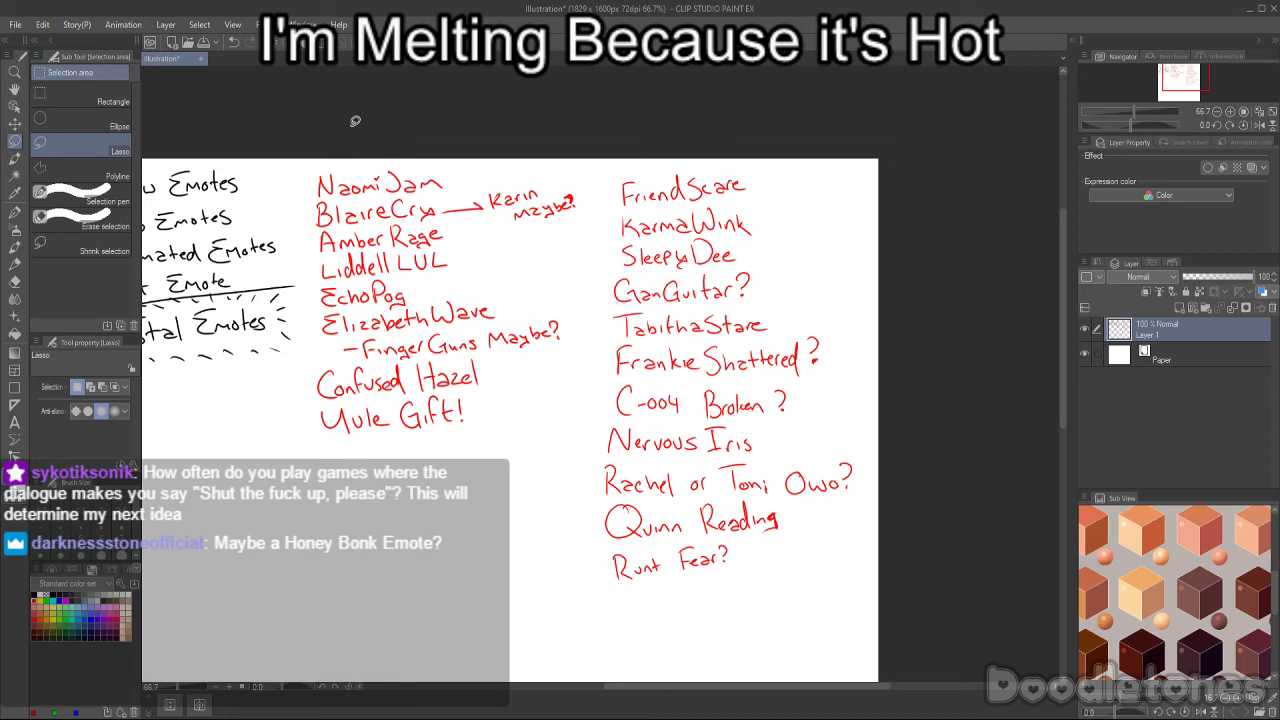
- Handwrite the idea "HoneyBonk" in red with the G-pen directly beneath "Runt Fear?"
scroll(707, 544, "up", 1)
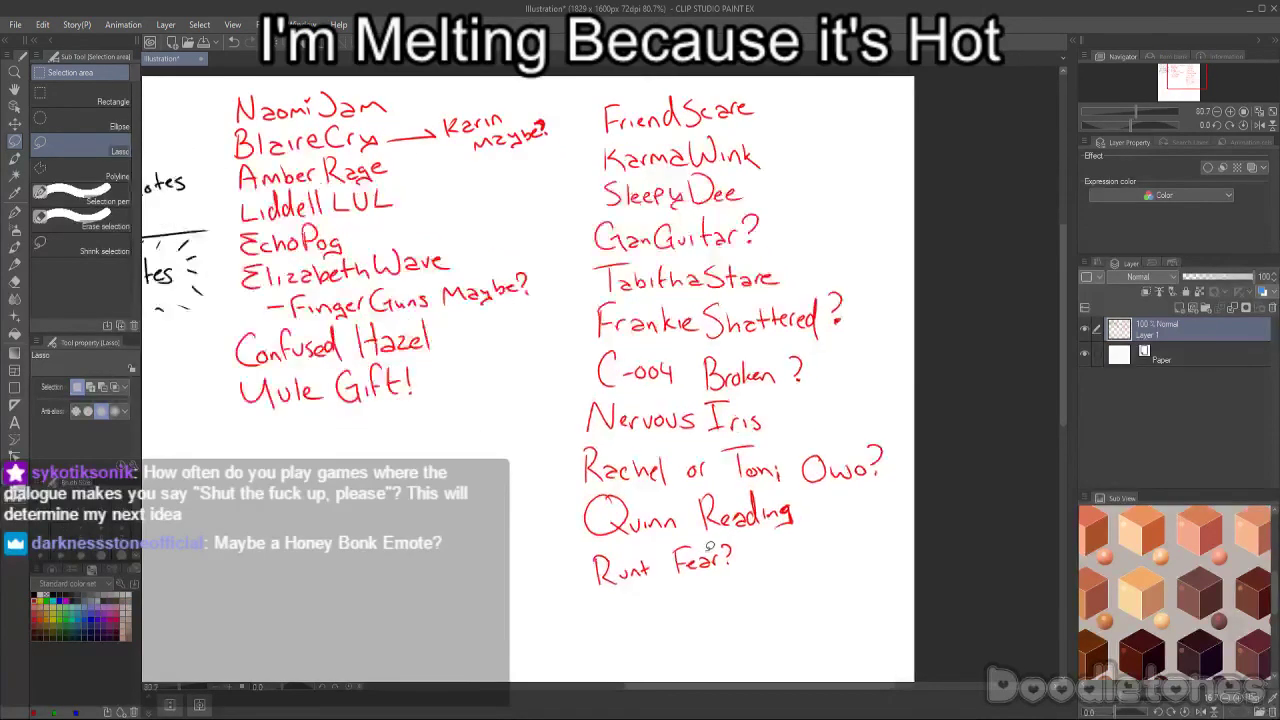
left_click_drag(1060, 316, 1048, 383)
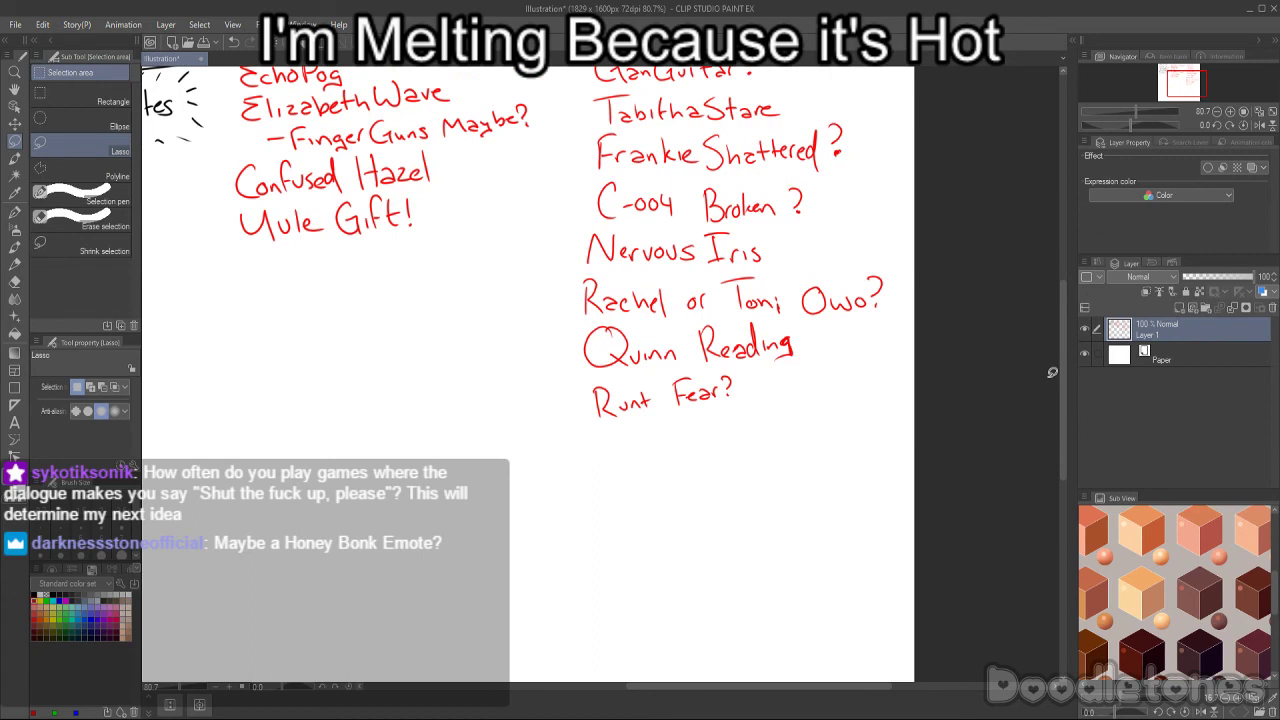
key("p")
mouse_move(597, 436)
left_mouse_down()
mouse_move(600, 478)
mouse_move(629, 461)
left_mouse_up()
mouse_move(634, 458)
left_mouse_down()
mouse_move(646, 470)
mouse_move(657, 460)
mouse_move(653, 480)
left_mouse_up()
mouse_move(670, 437)
left_mouse_down()
mouse_move(673, 467)
mouse_move(696, 452)
mouse_move(718, 460)
left_mouse_up()
mouse_move(722, 430)
left_mouse_down()
mouse_move(723, 460)
mouse_move(741, 459)
left_mouse_up()
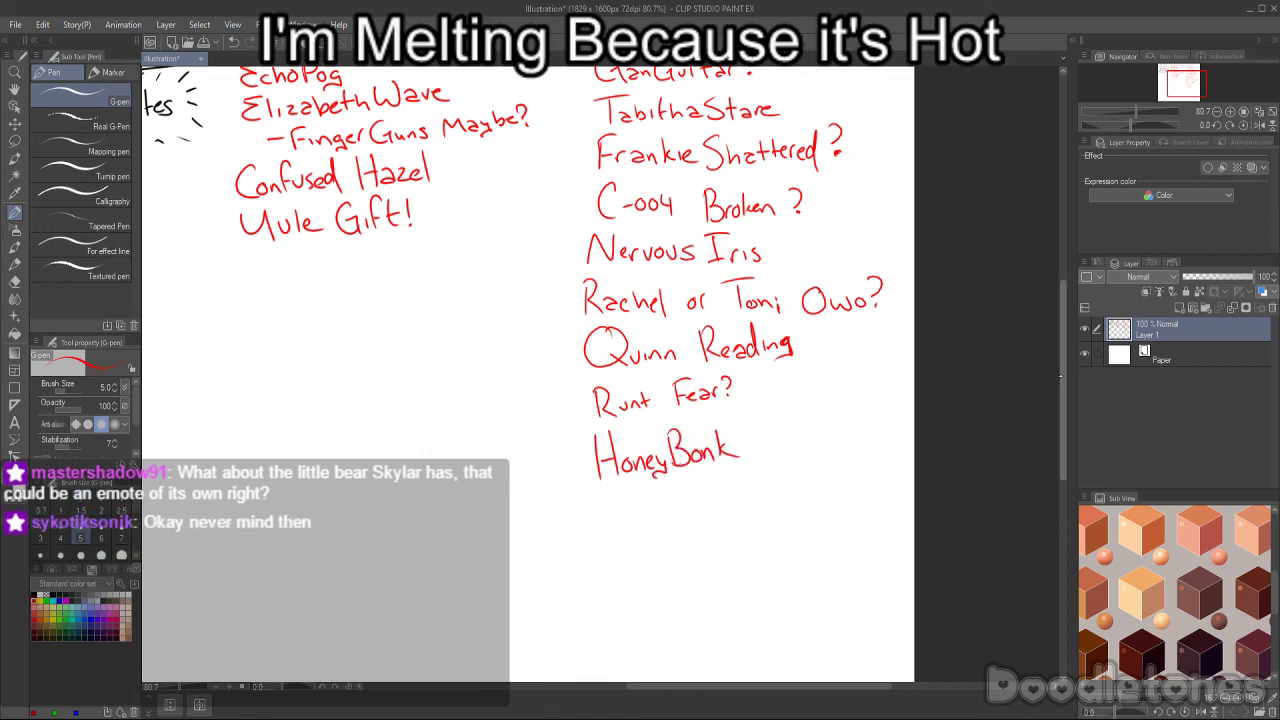
scroll(909, 325, "up", 5)
scroll(909, 325, "down", 2)
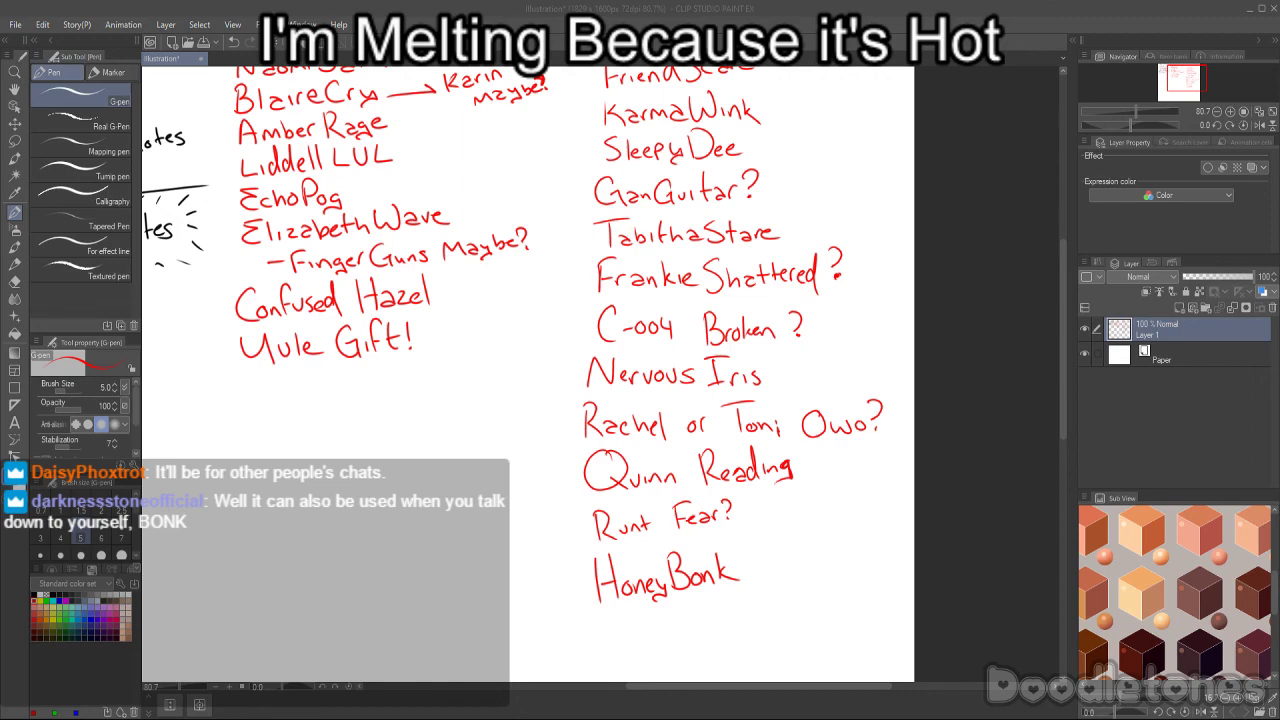
- Switch to the browser, compare the Acorn Person and Nactoog species images on Toyhouse, and return to the Clip Studio Paint canvas
key("alt+Tab")
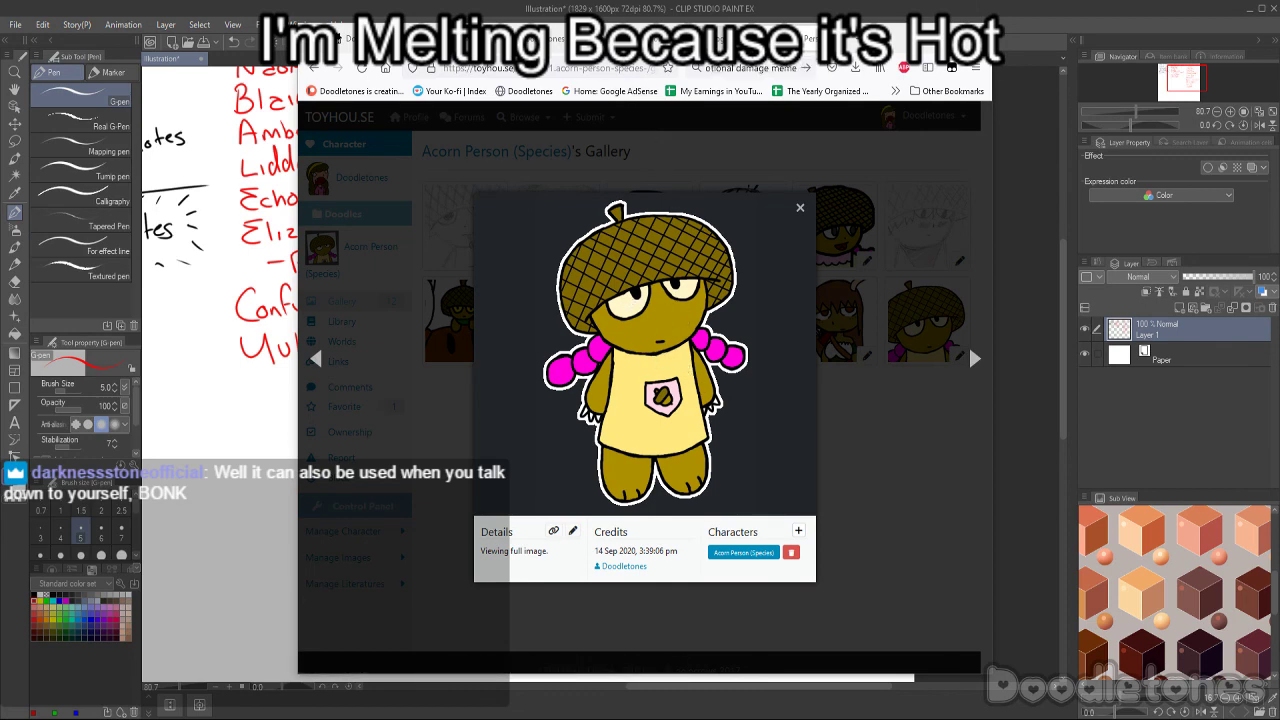
left_click(720, 40)
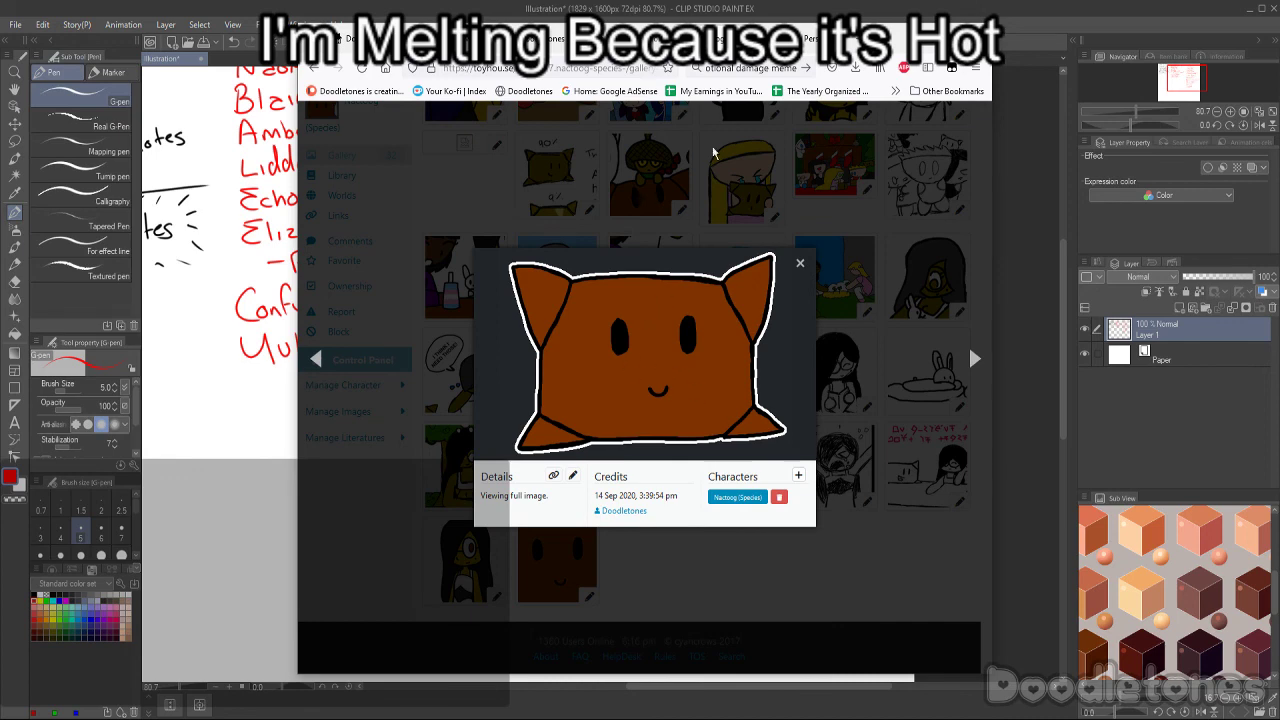
left_click(806, 42)
left_click(720, 42)
left_click(806, 42)
key("ctrl+shift+Tab")
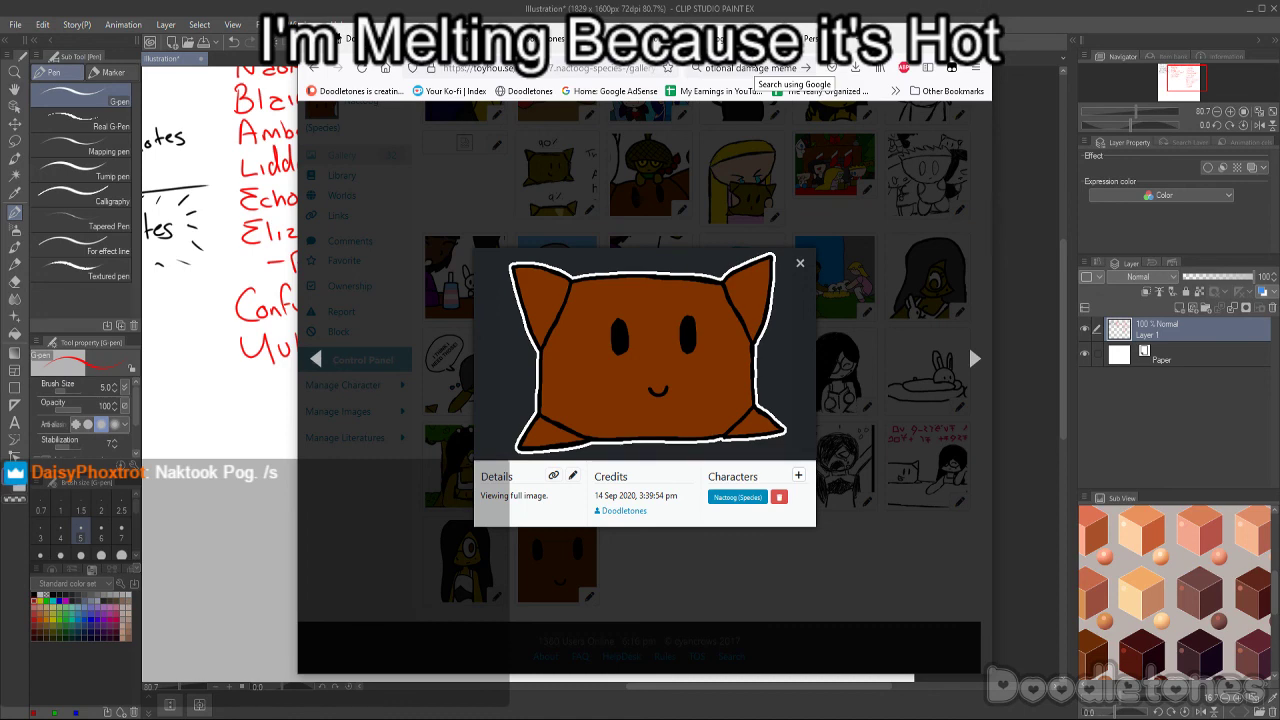
key("ctrl+Tab")
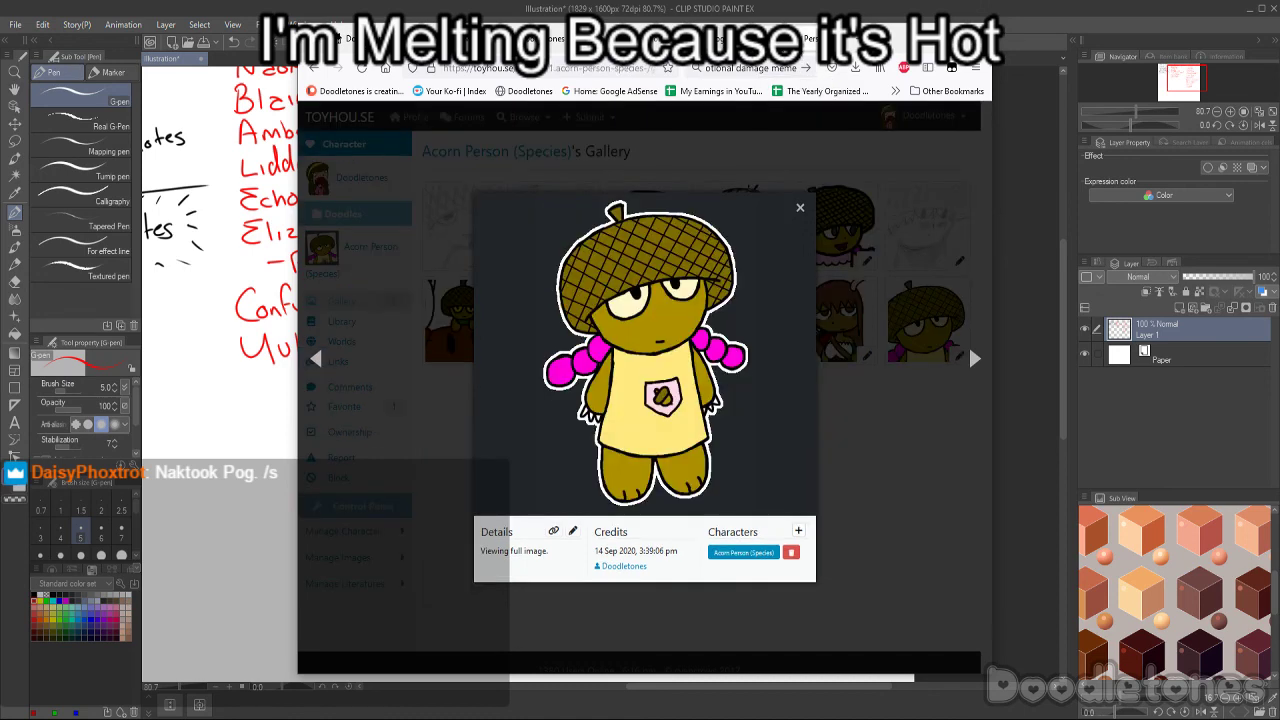
key("ctrl+shift+Tab")
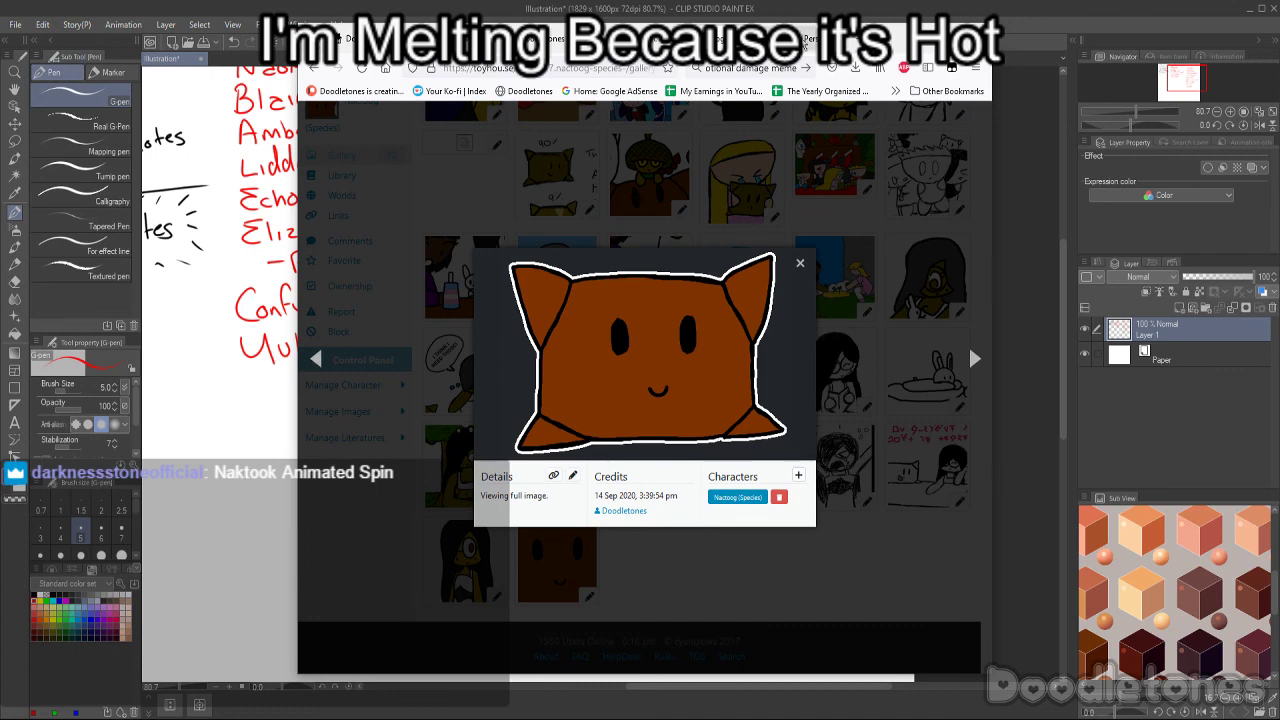
left_click(803, 44)
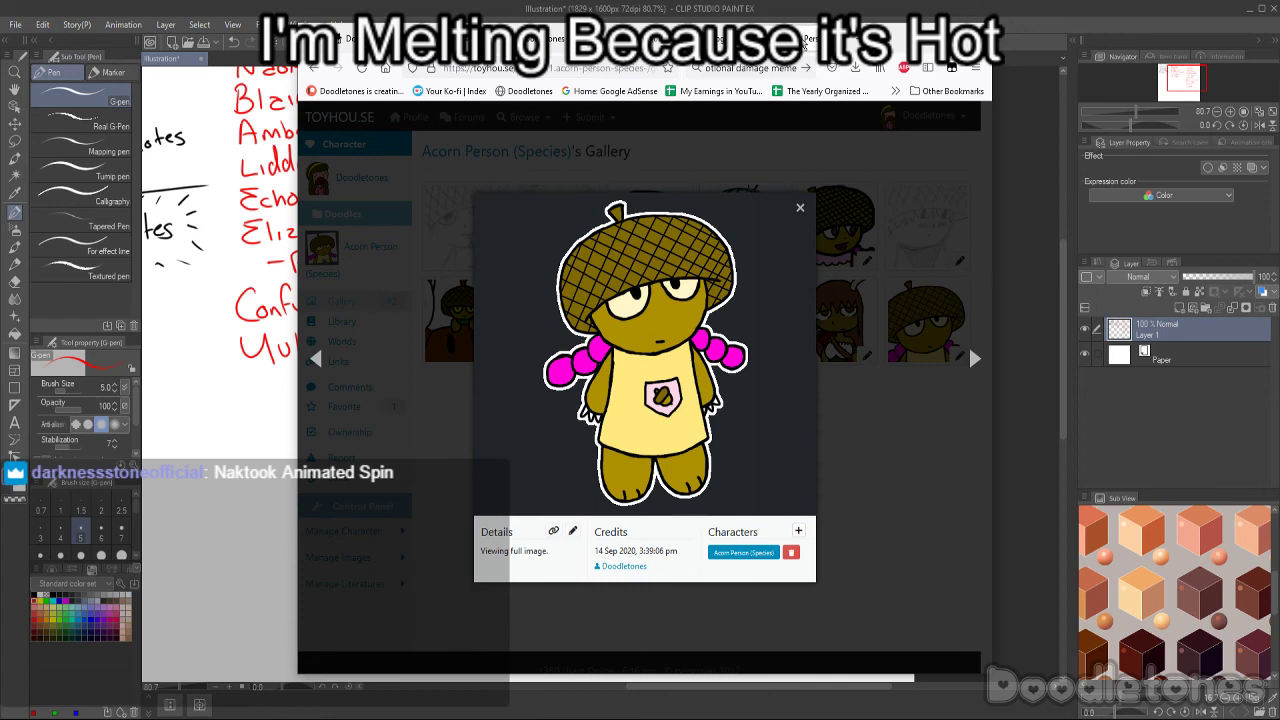
left_click(720, 40)
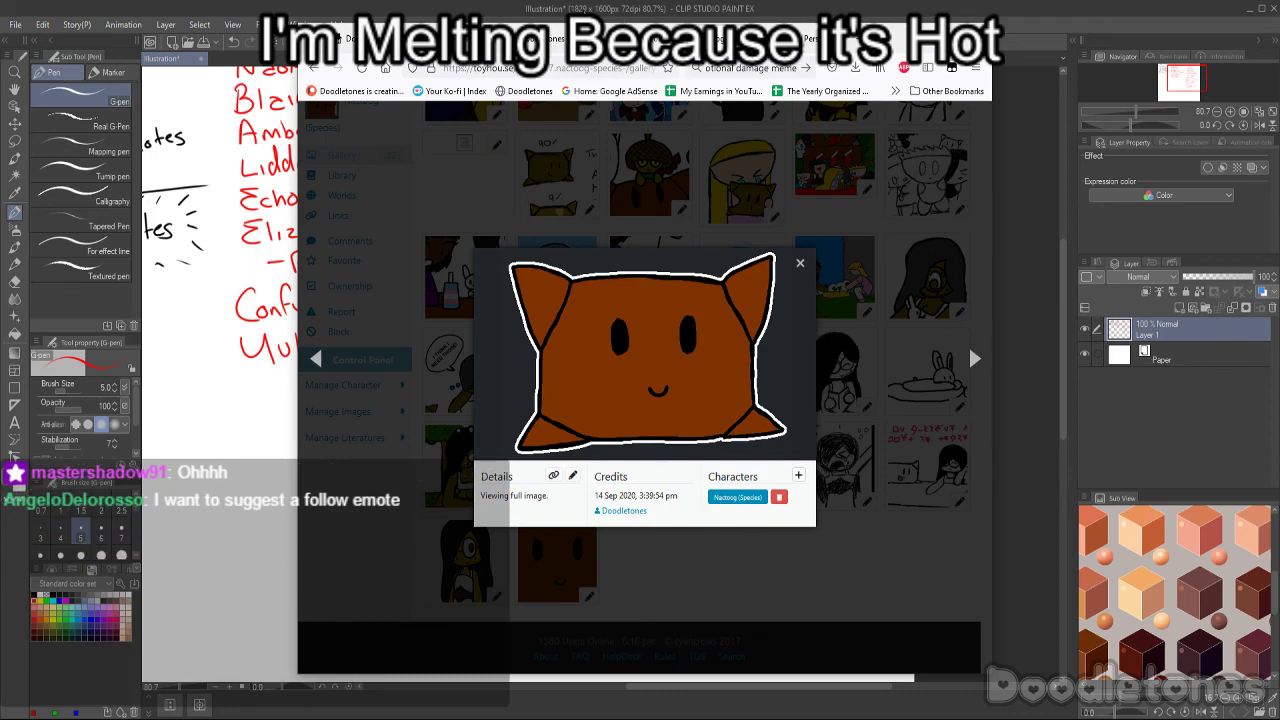
left_click(905, 25)
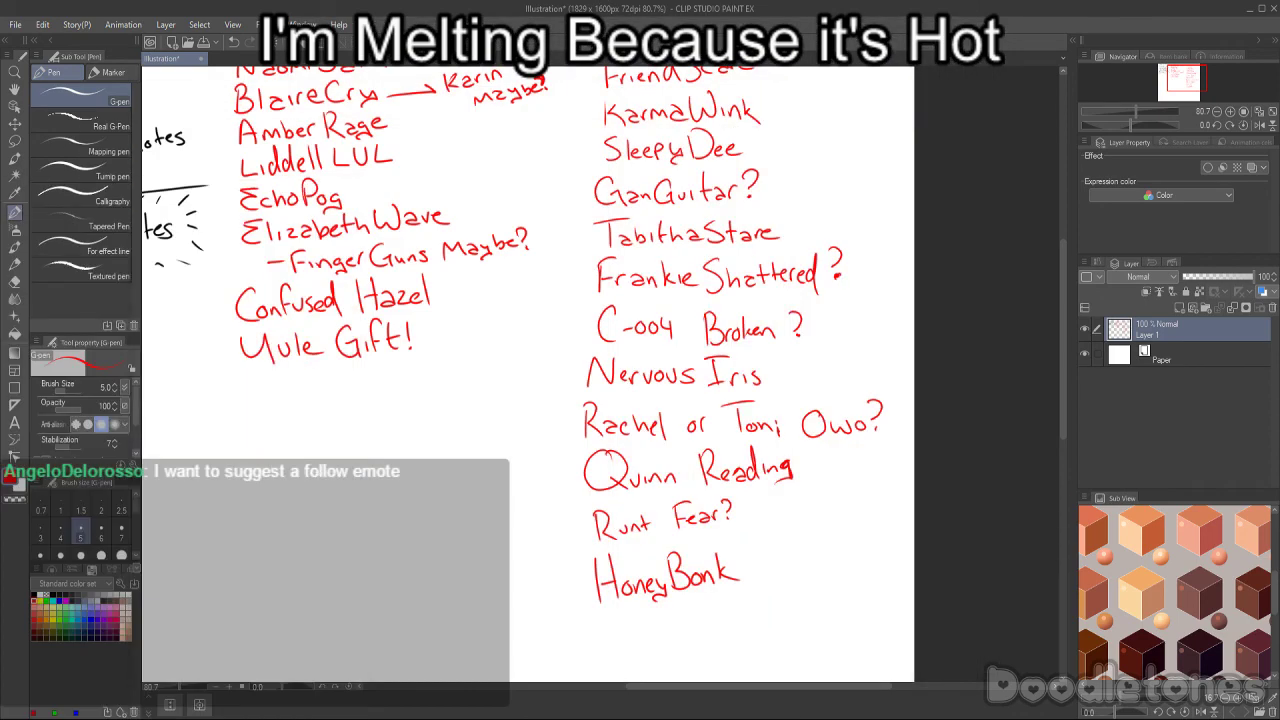
- Switch to the browser and examine the Follower Emotes section of the Twitch emotes dashboard
key("alt+Tab")
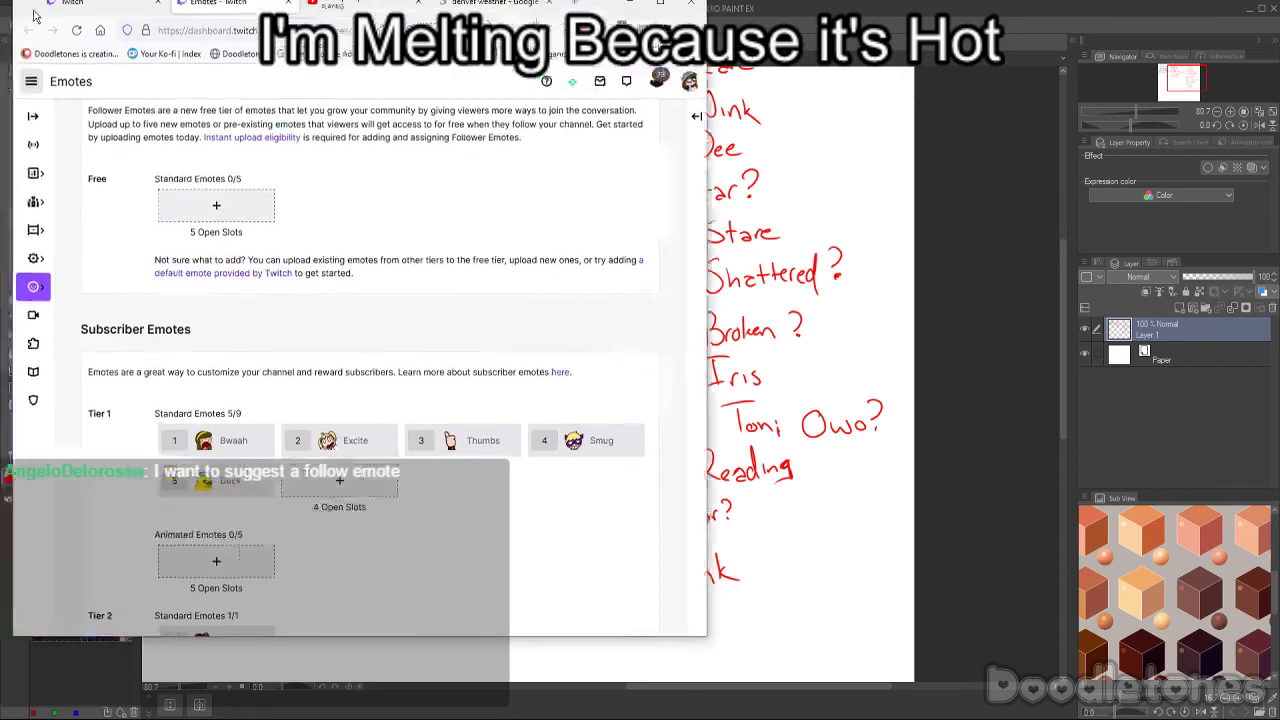
scroll(676, 238, "up", 2)
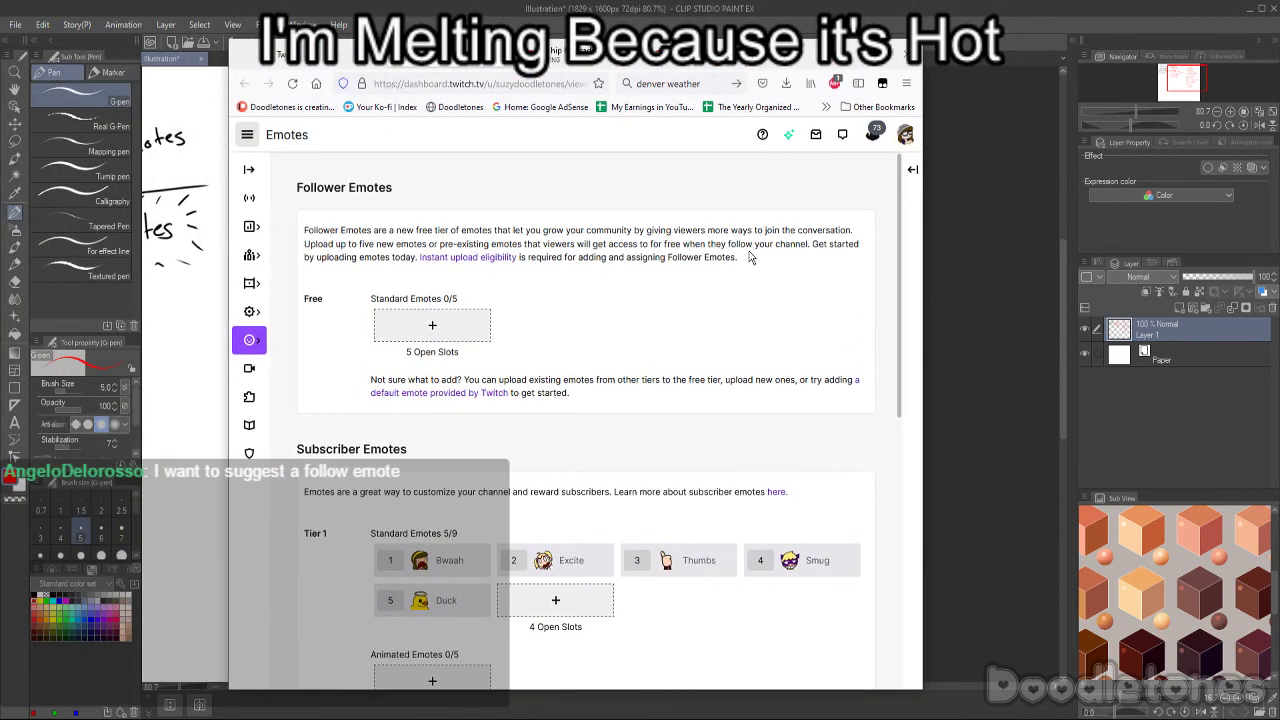
left_click_drag(316, 187, 378, 189)
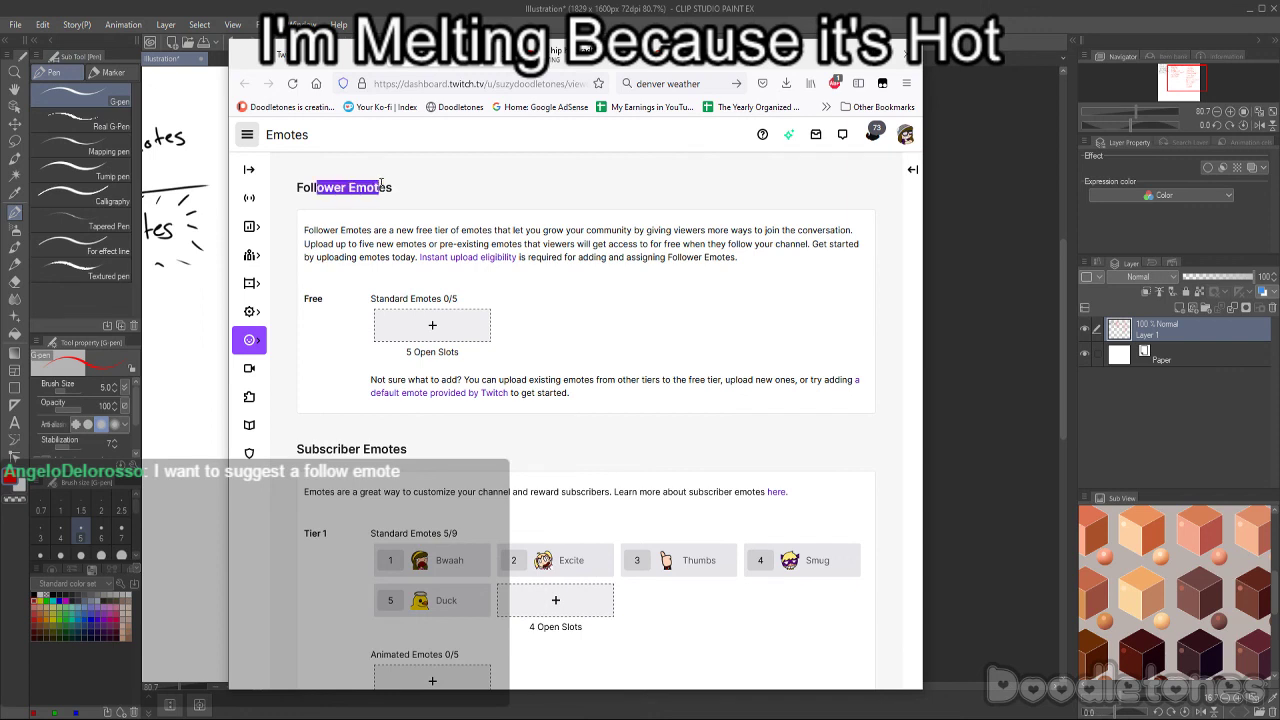
left_click(398, 240)
left_click_drag(352, 230, 483, 230)
left_click(595, 413)
- Review the Subscriber Emotes section for open standard and animated slots across Tiers 1 to 3
scroll(595, 413, "down", 3)
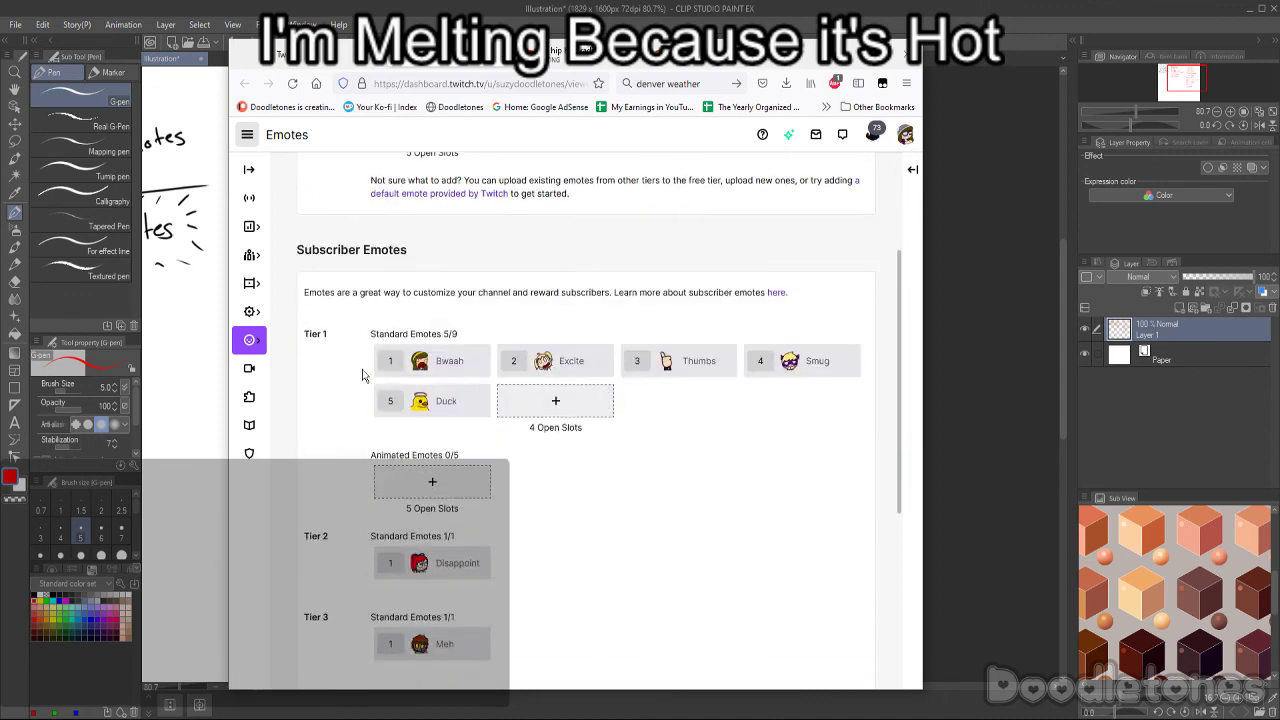
scroll(443, 357, "down", 2)
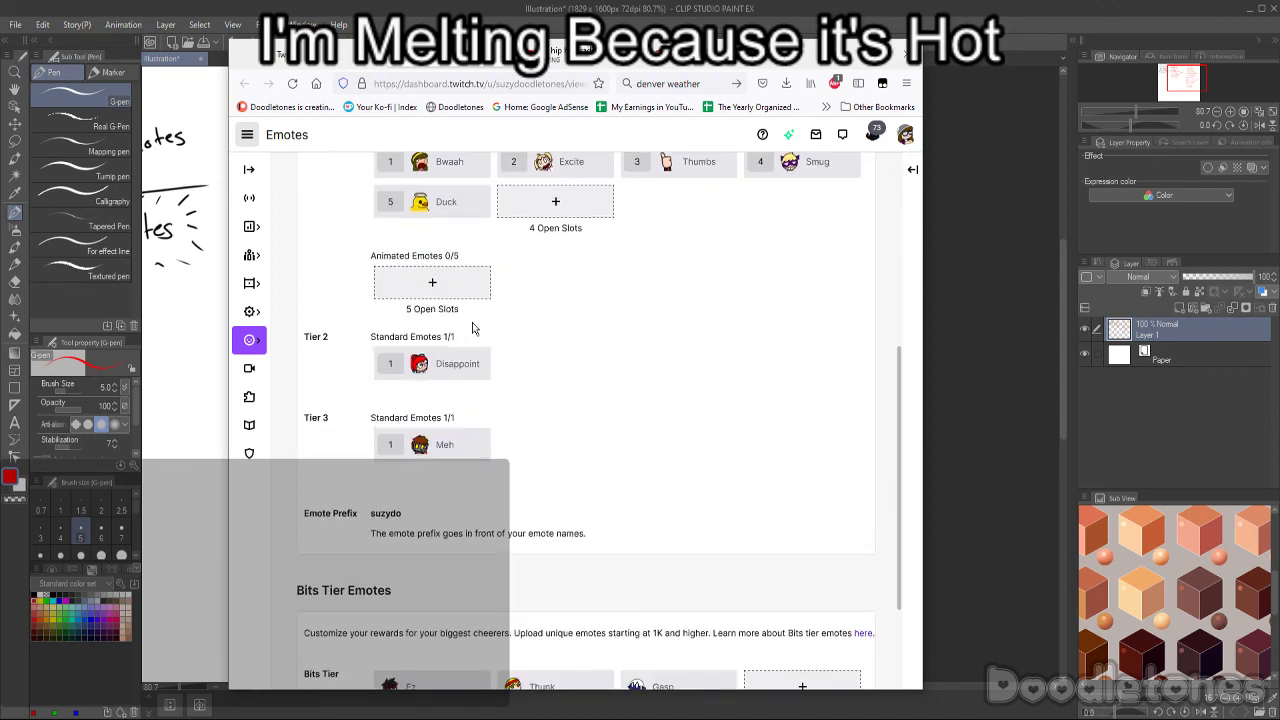
scroll(474, 266, "up", 2)
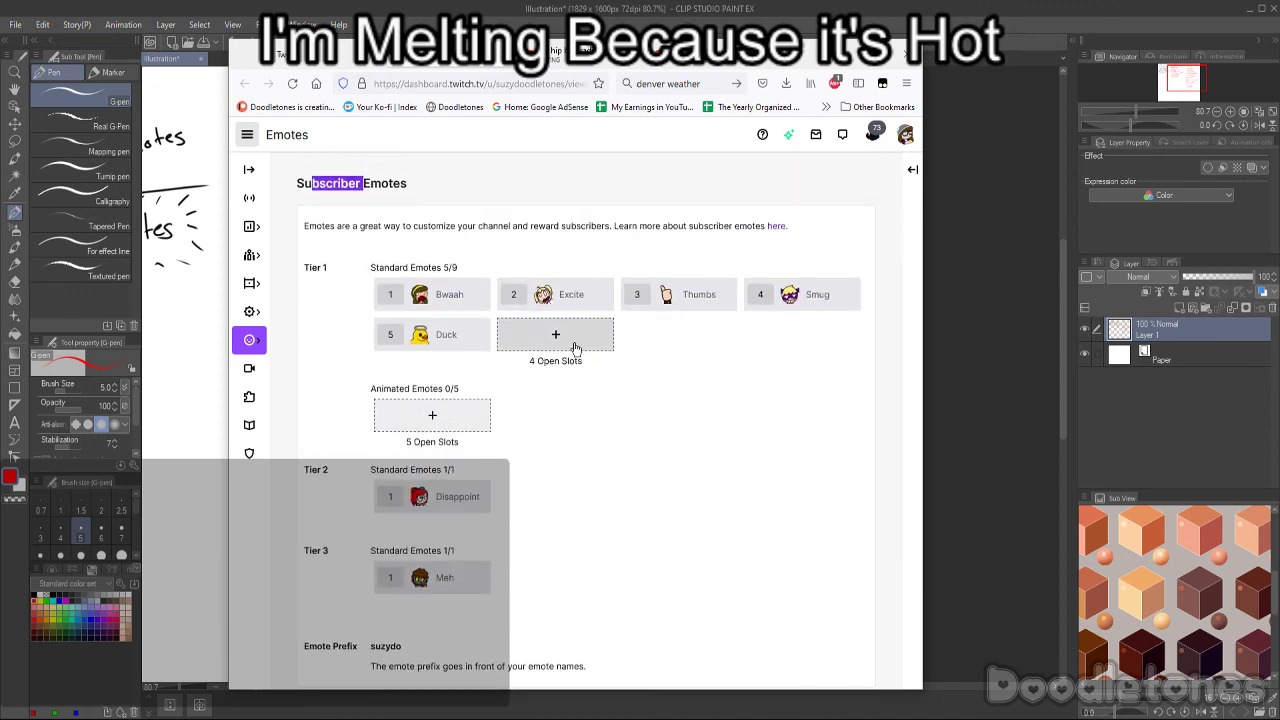
left_click_drag(536, 362, 550, 365)
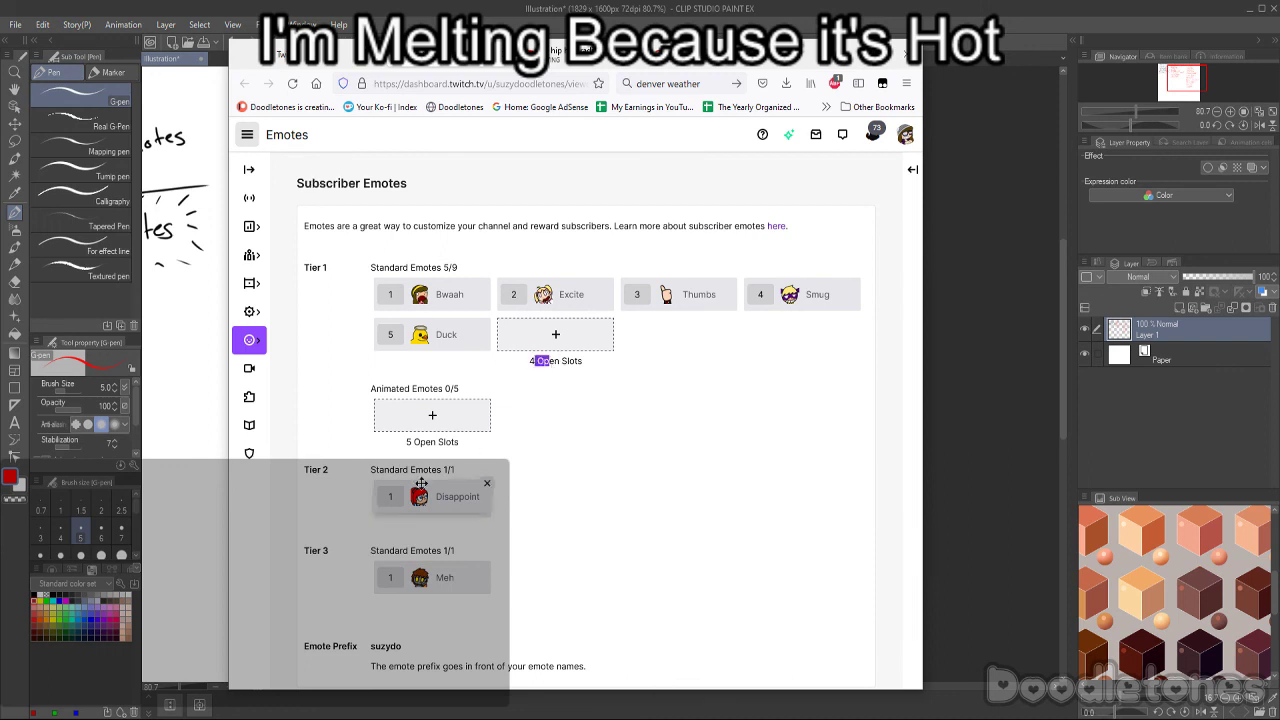
left_click_drag(416, 442, 436, 442)
left_click(446, 441)
- Check the Bits Tier Emotes, including the 25K Bits slot, recheck the subscriber tiers and return to the Clip Studio Paint canvas
scroll(468, 479, "down", 3)
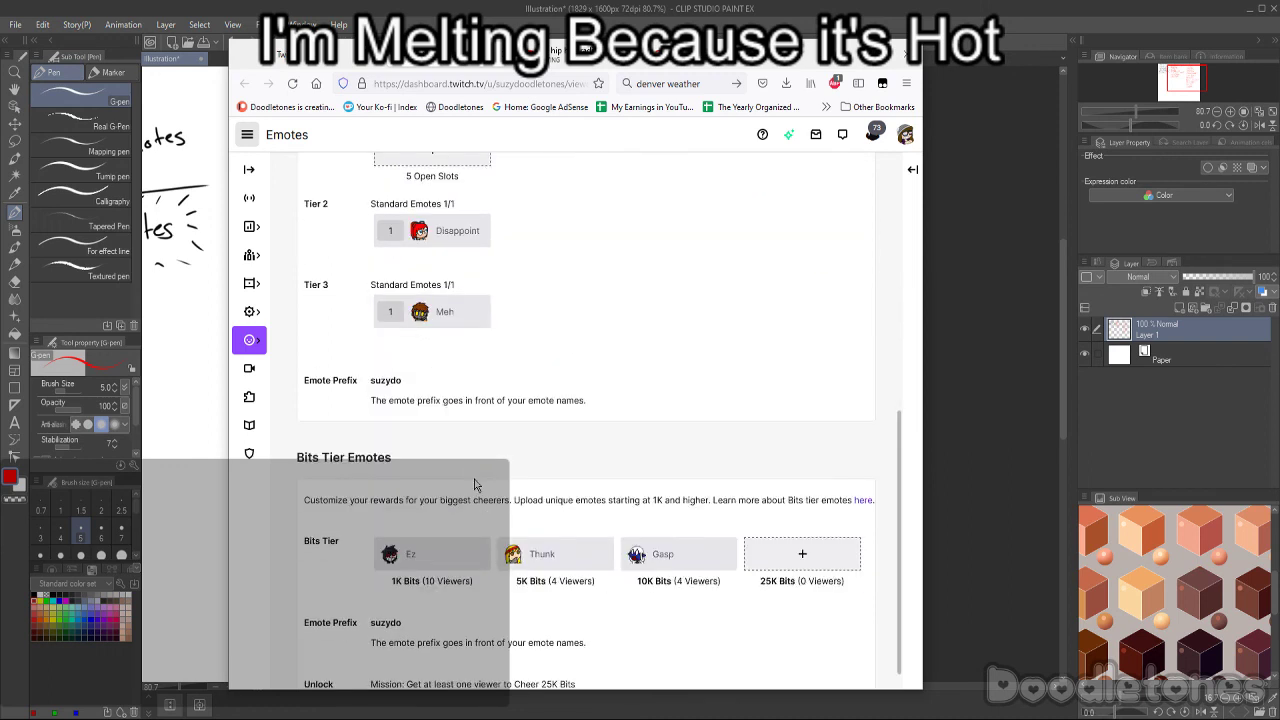
left_click_drag(758, 538, 806, 528)
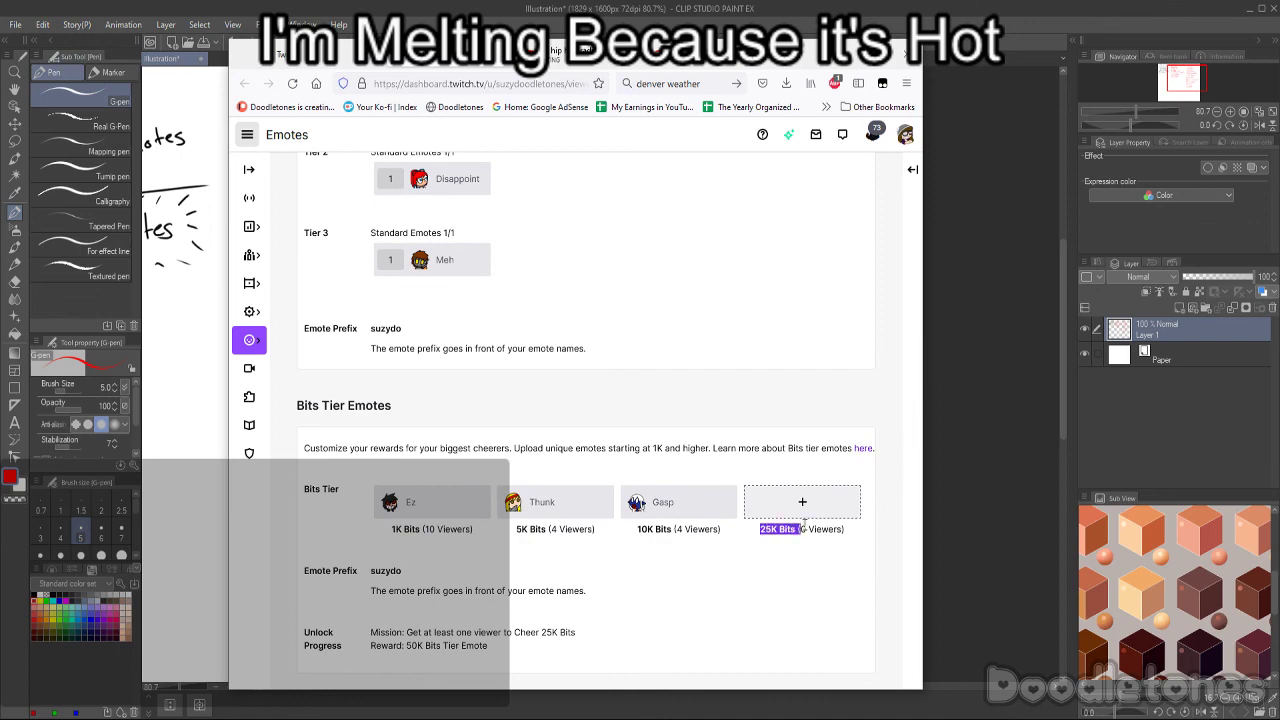
left_click(811, 527)
scroll(760, 588, "up", 3)
scroll(747, 601, "down", 3)
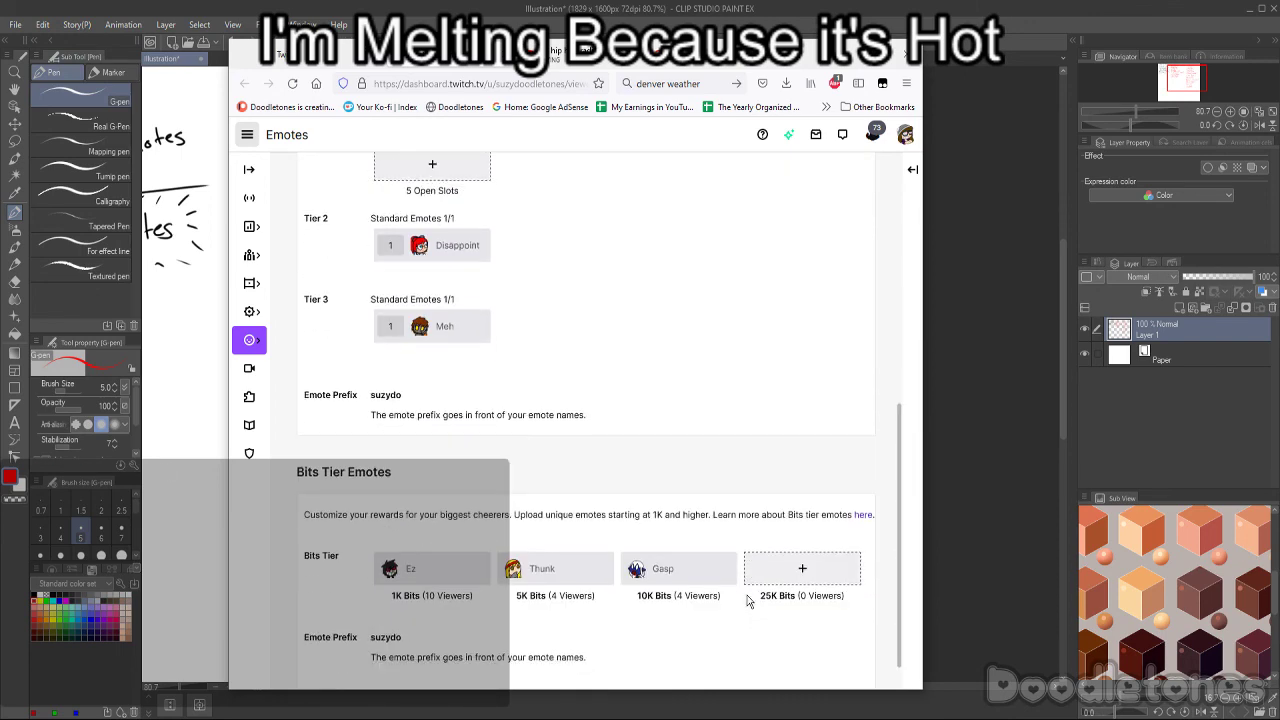
scroll(747, 601, "up", 2)
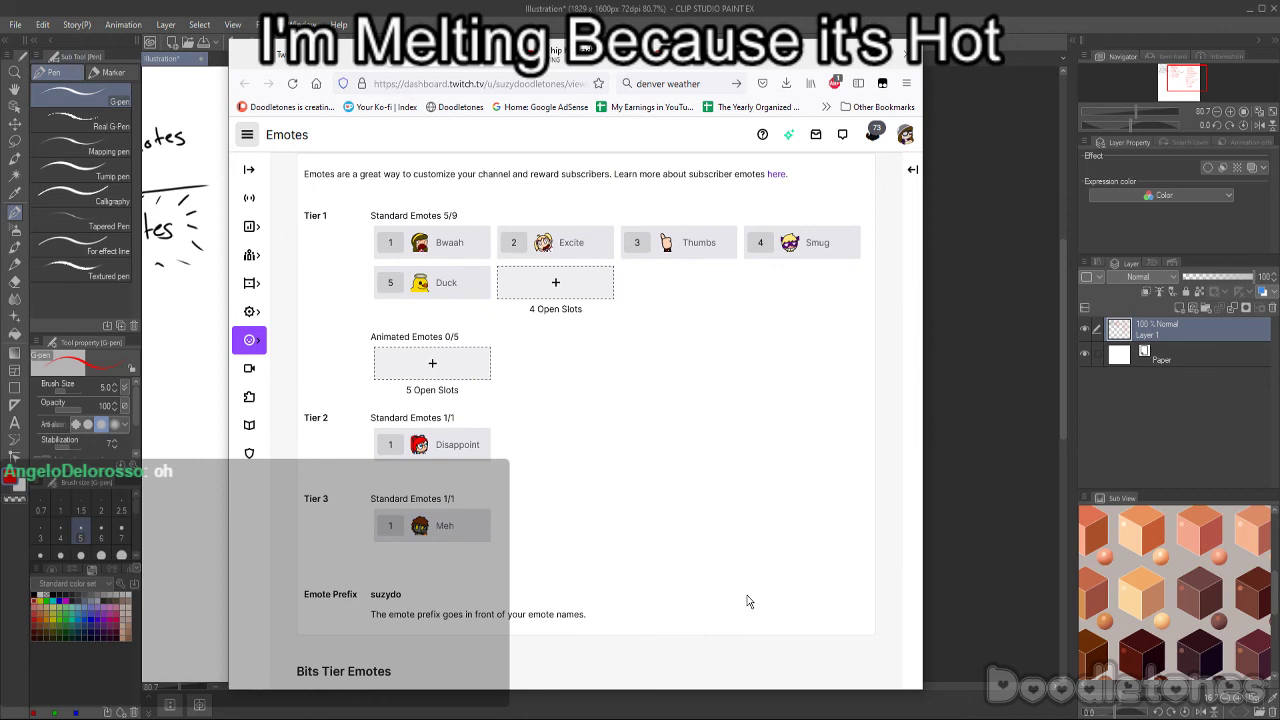
scroll(731, 346, "up", 2)
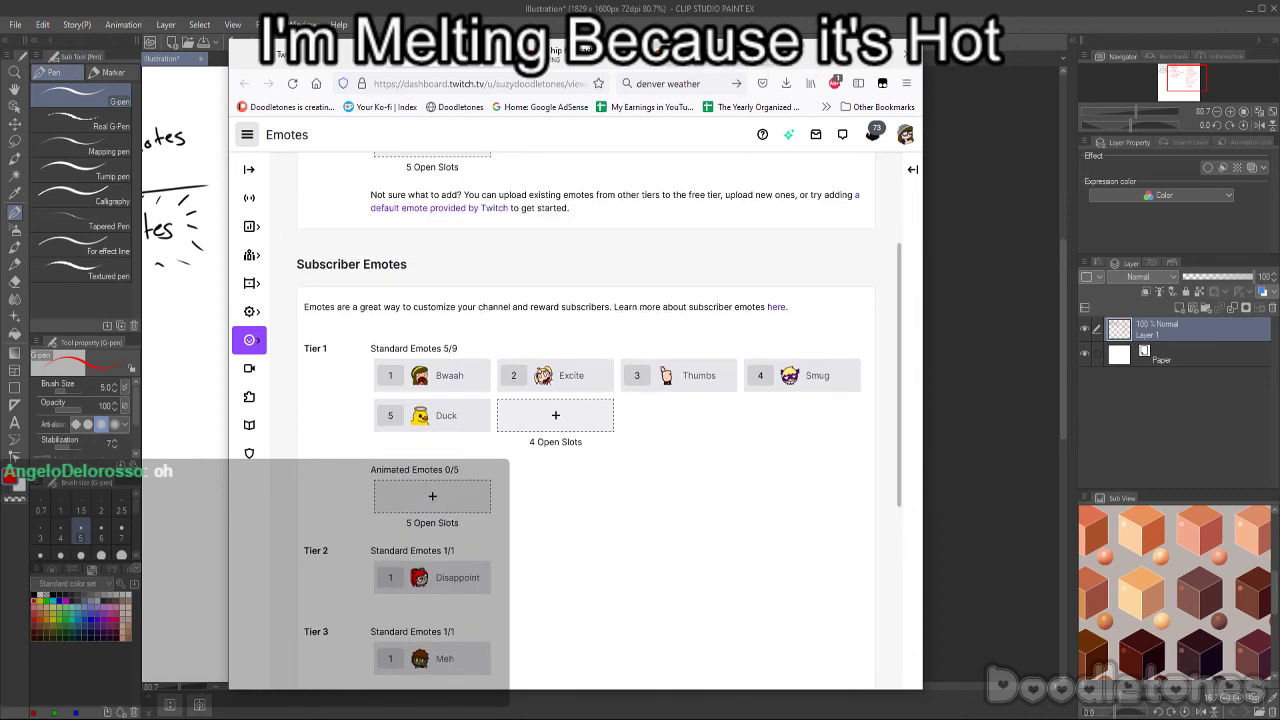
left_click(760, 62)
left_click(766, 65)
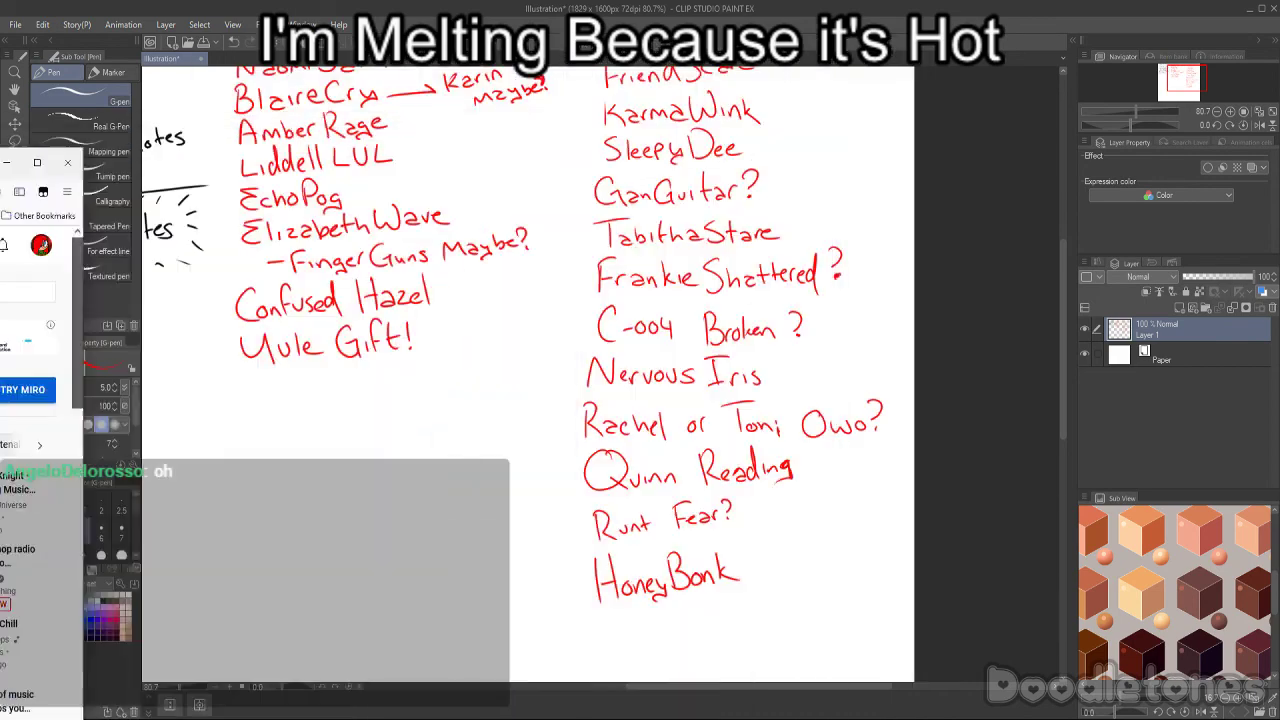
left_click(844, 52)
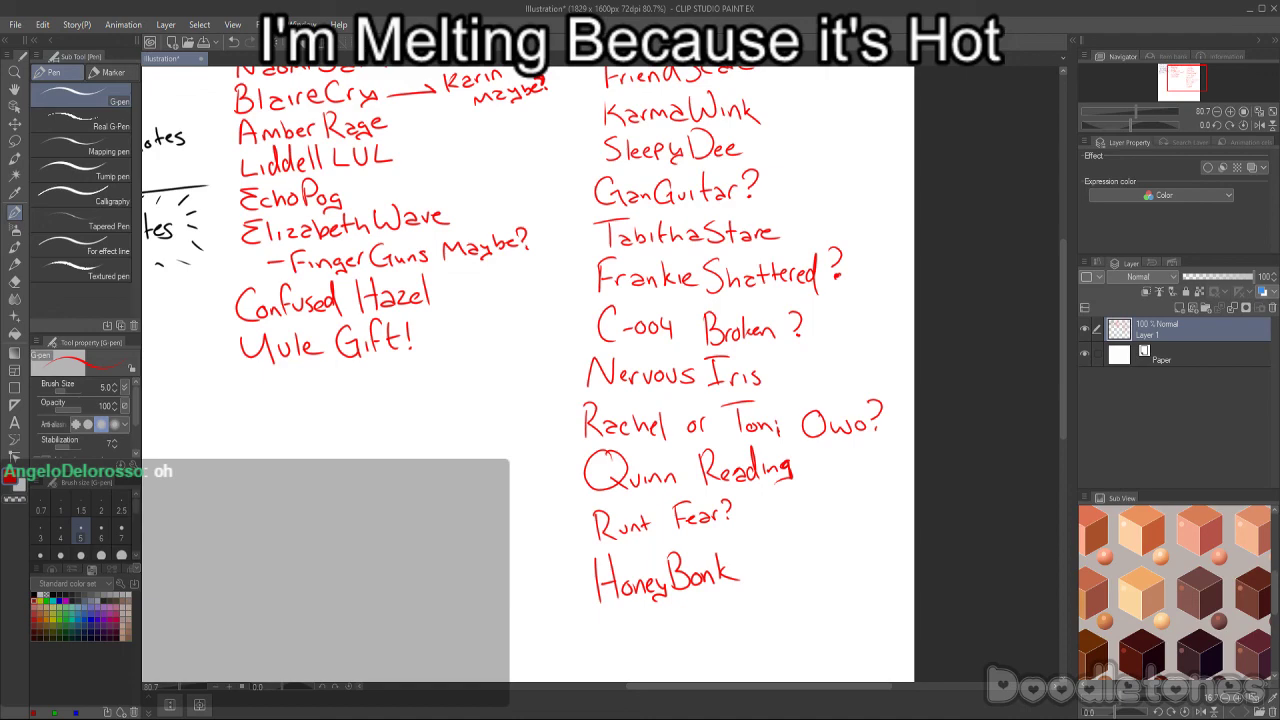
key("alt+Tab")
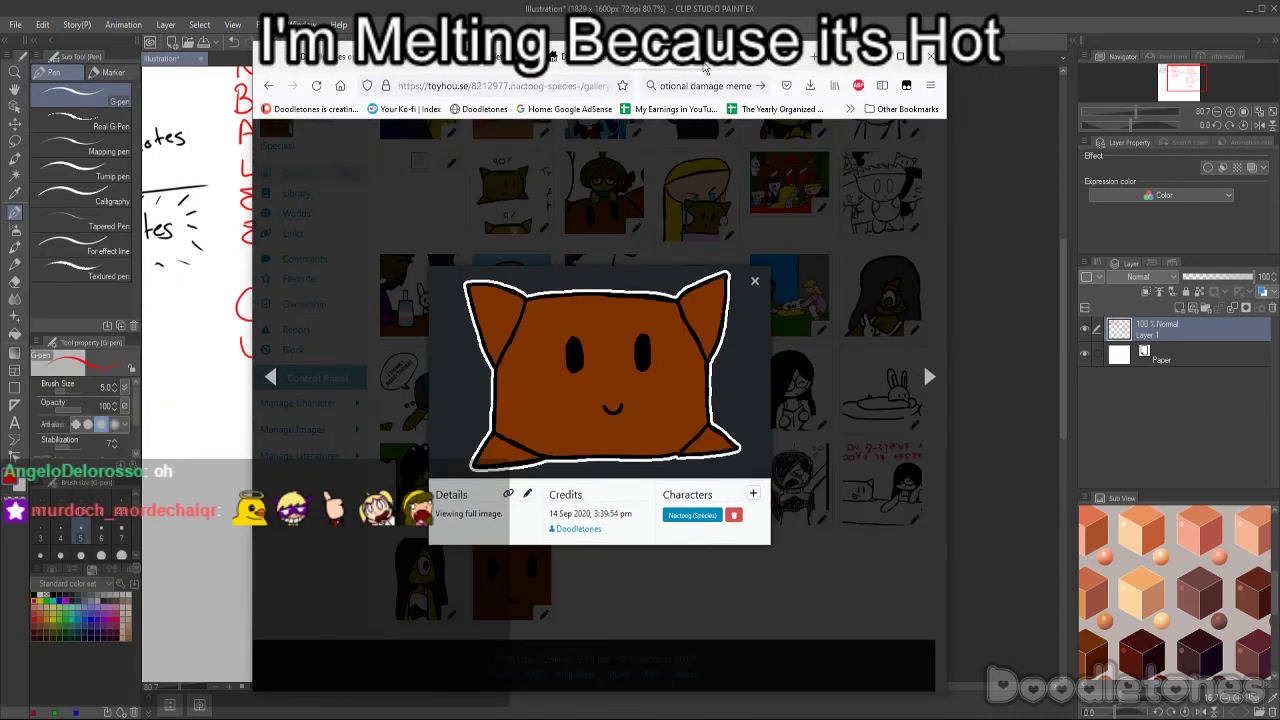
key("alt+Left")
key("alt+Tab")
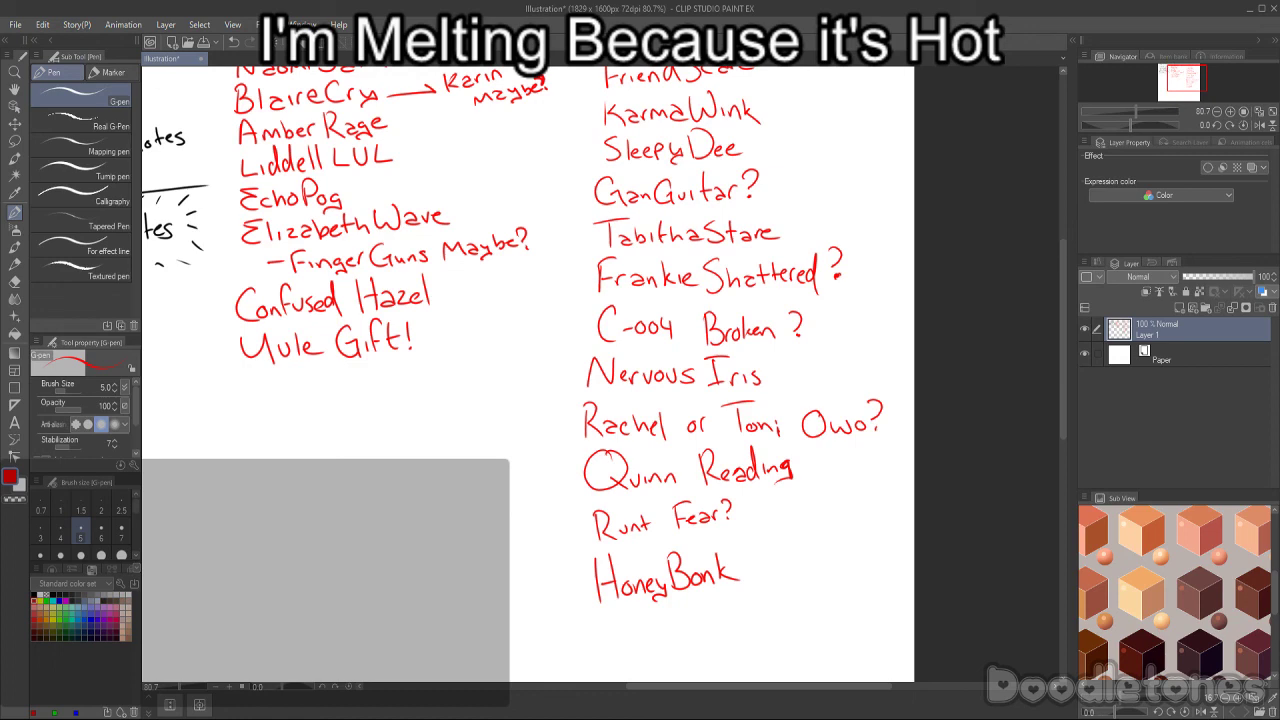
- Handwrite the idea "RiaBlush" in red with the G-pen directly beneath "HoneyBonk"
scroll(345, 270, "down", 1)
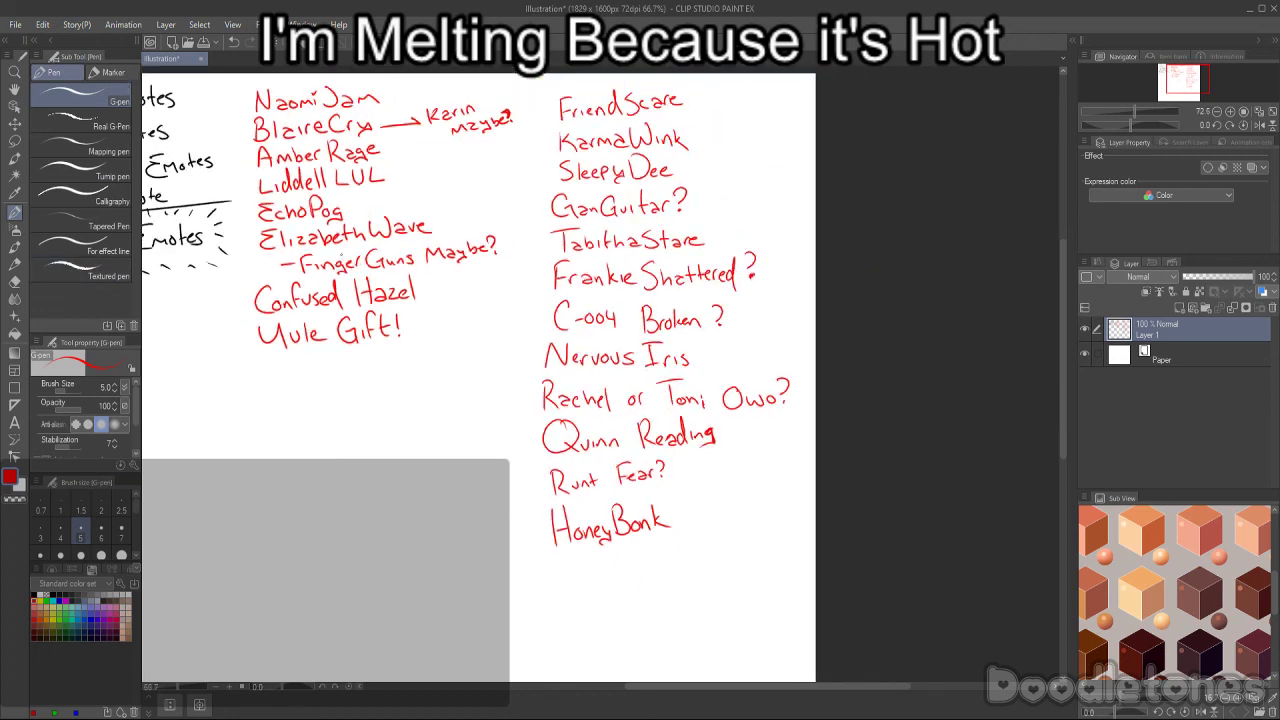
scroll(345, 270, "up", 1)
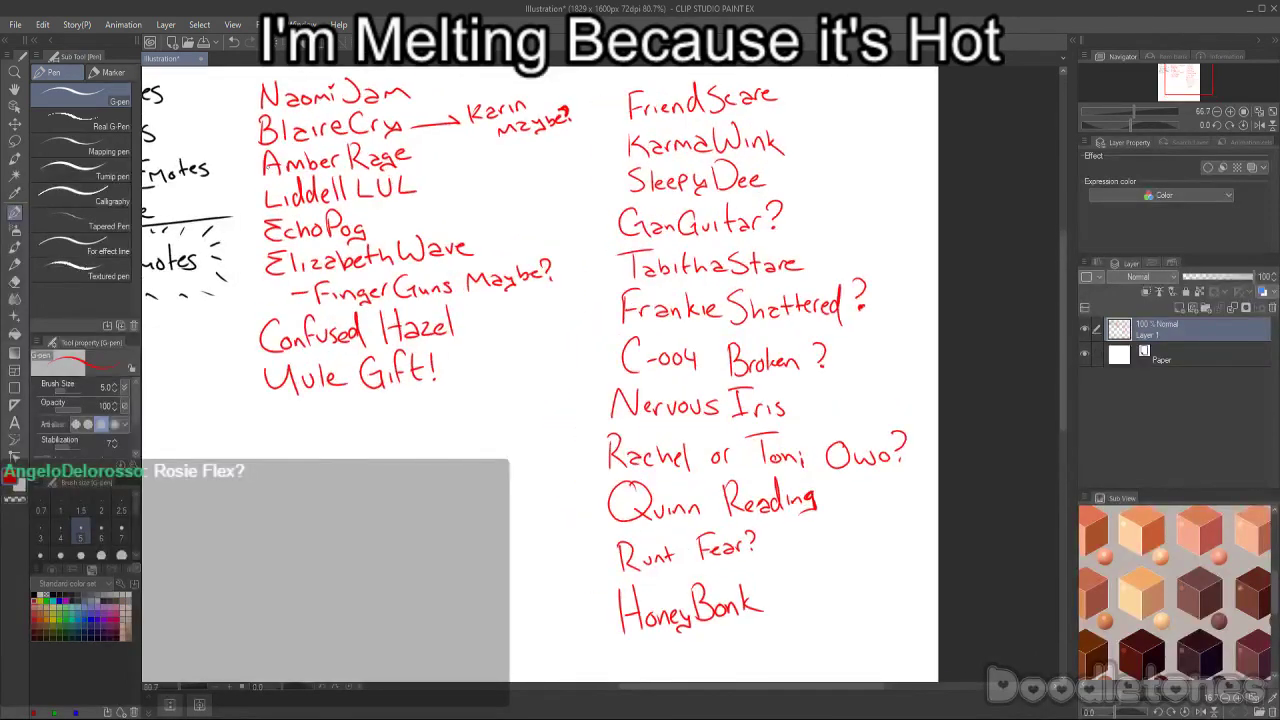
scroll(277, 145, "down", 1)
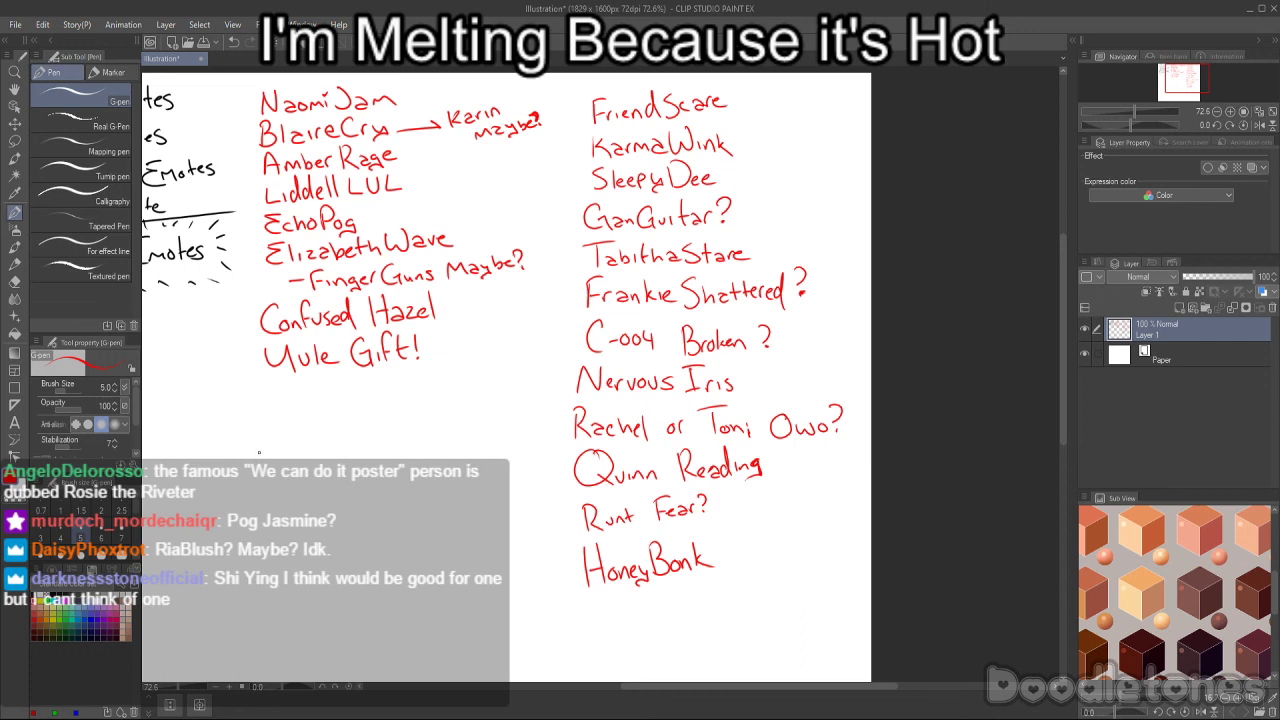
scroll(587, 520, "down", 2)
left_click_drag(588, 528, 587, 558)
mouse_move(586, 520)
left_mouse_down()
mouse_move(587, 558)
mouse_move(631, 534)
mouse_move(642, 556)
mouse_move(676, 530)
mouse_move(701, 538)
mouse_move(703, 513)
mouse_move(727, 540)
left_mouse_up()
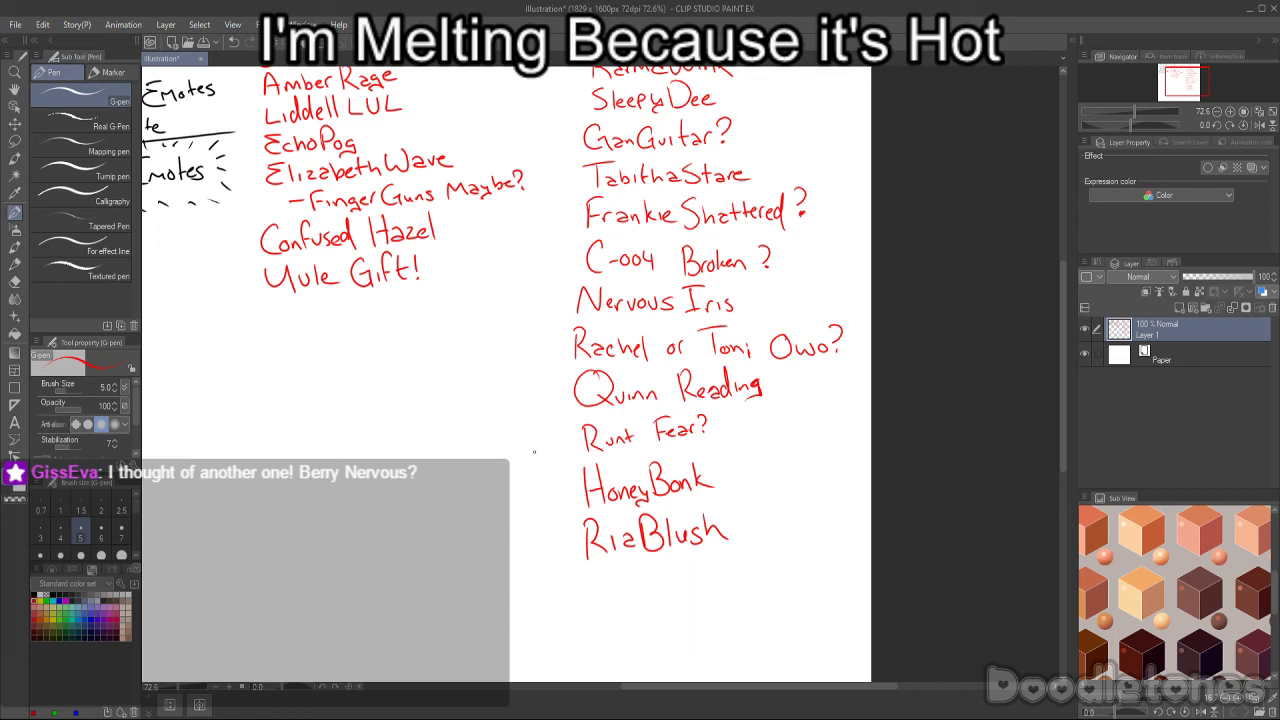
left_click_drag(543, 440, 570, 438)
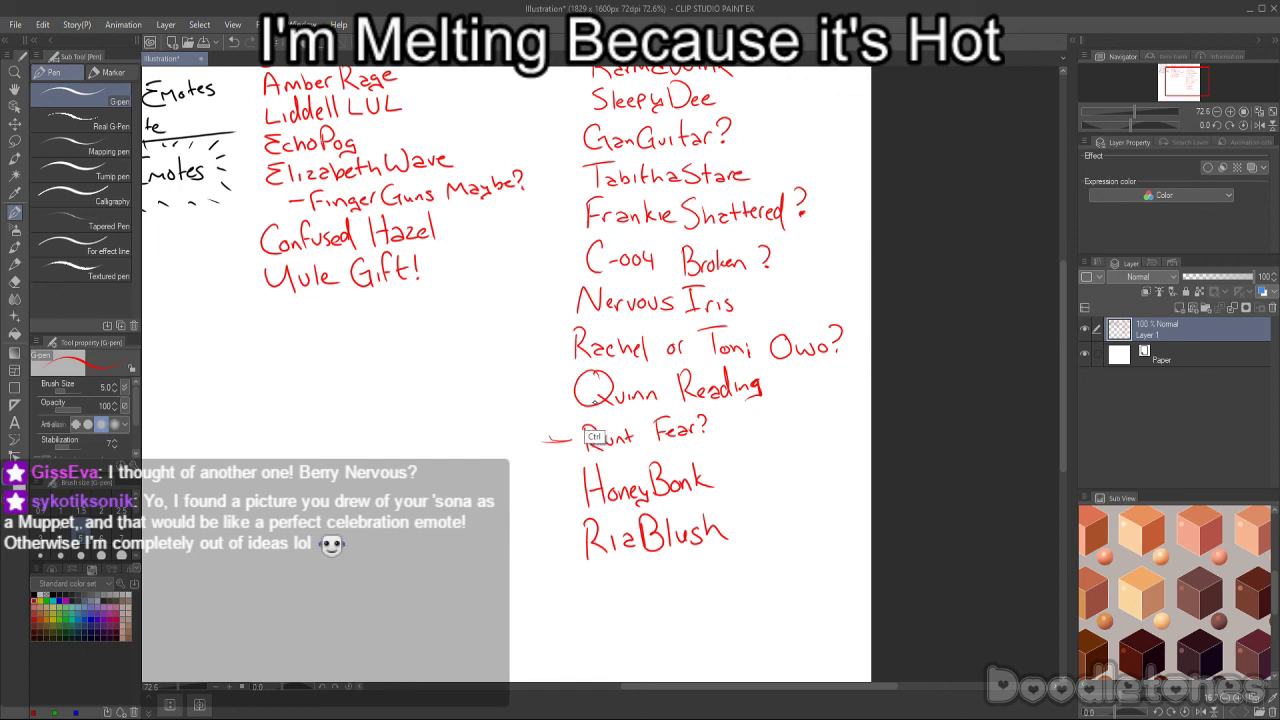
key("ctrl+z")
left_click_drag(548, 443, 572, 443)
key("ctrl+z")
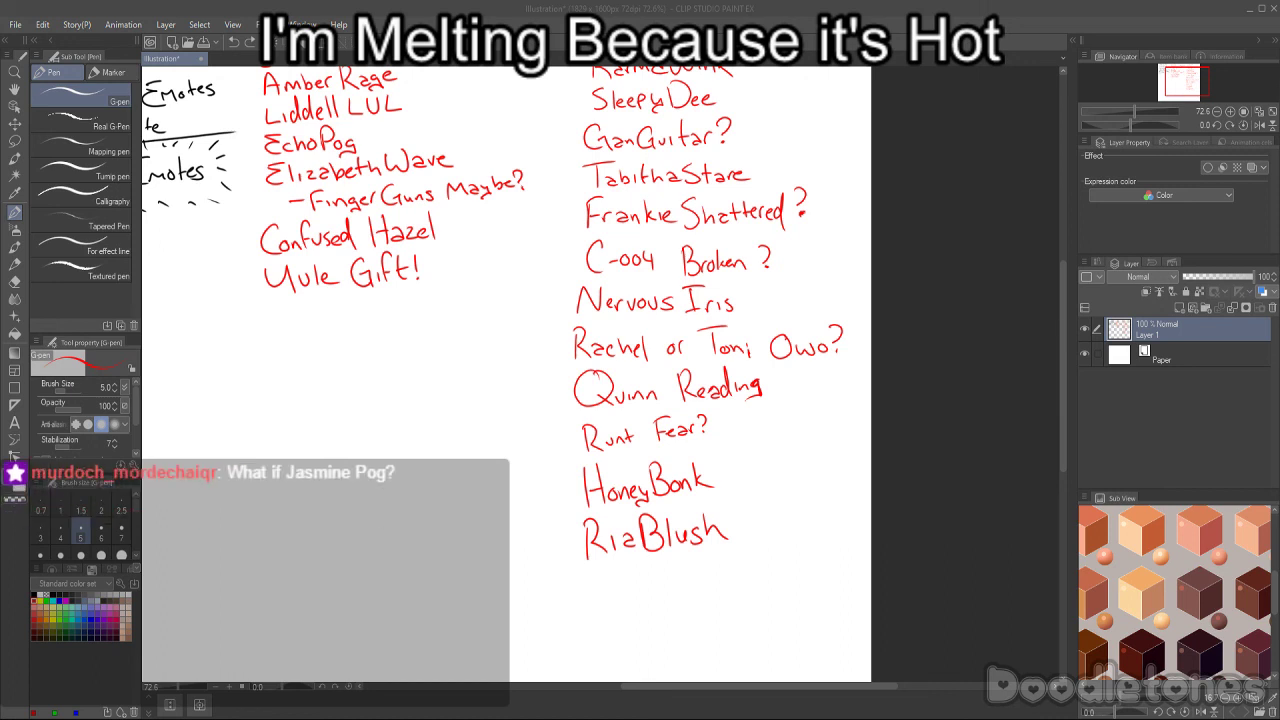
- Handwrite the idea "UVGlitch" in red beneath "RiaBlush", undoing and redrawing strokes as needed
scroll(708, 149, "down", 1)
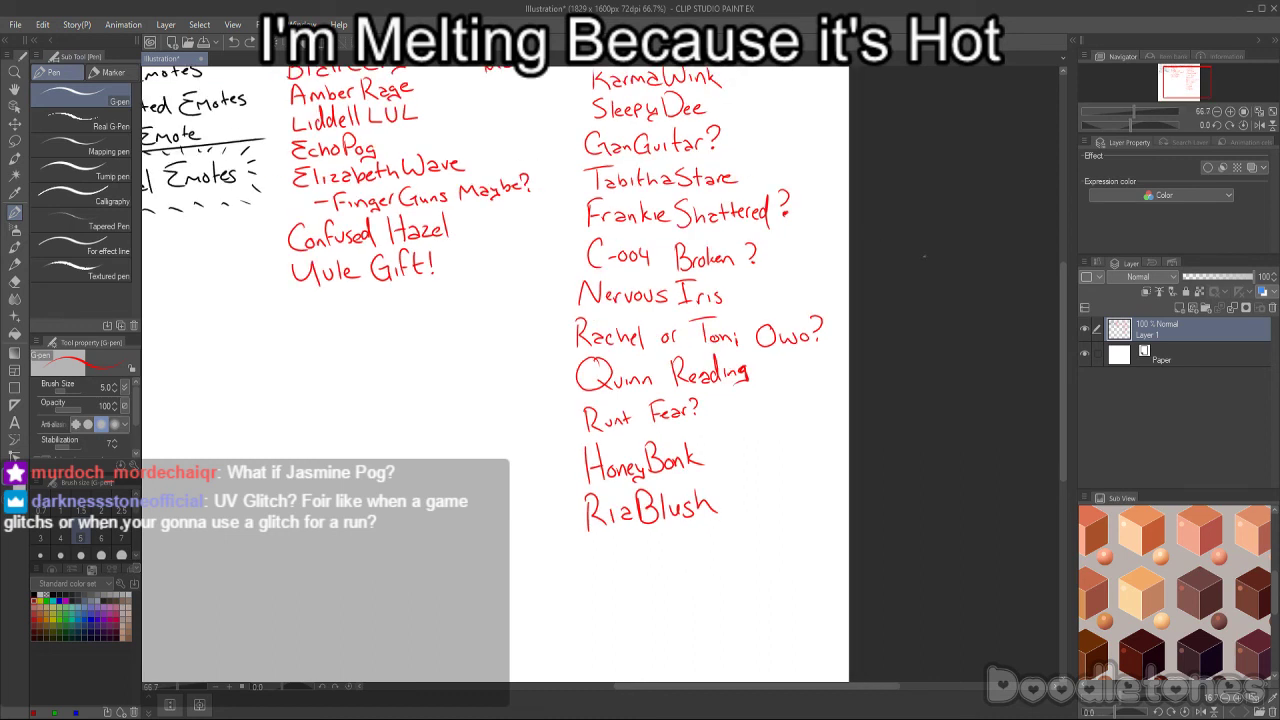
mouse_move(1064, 280)
left_mouse_down()
mouse_move(1058, 254)
mouse_move(1056, 265)
left_mouse_up()
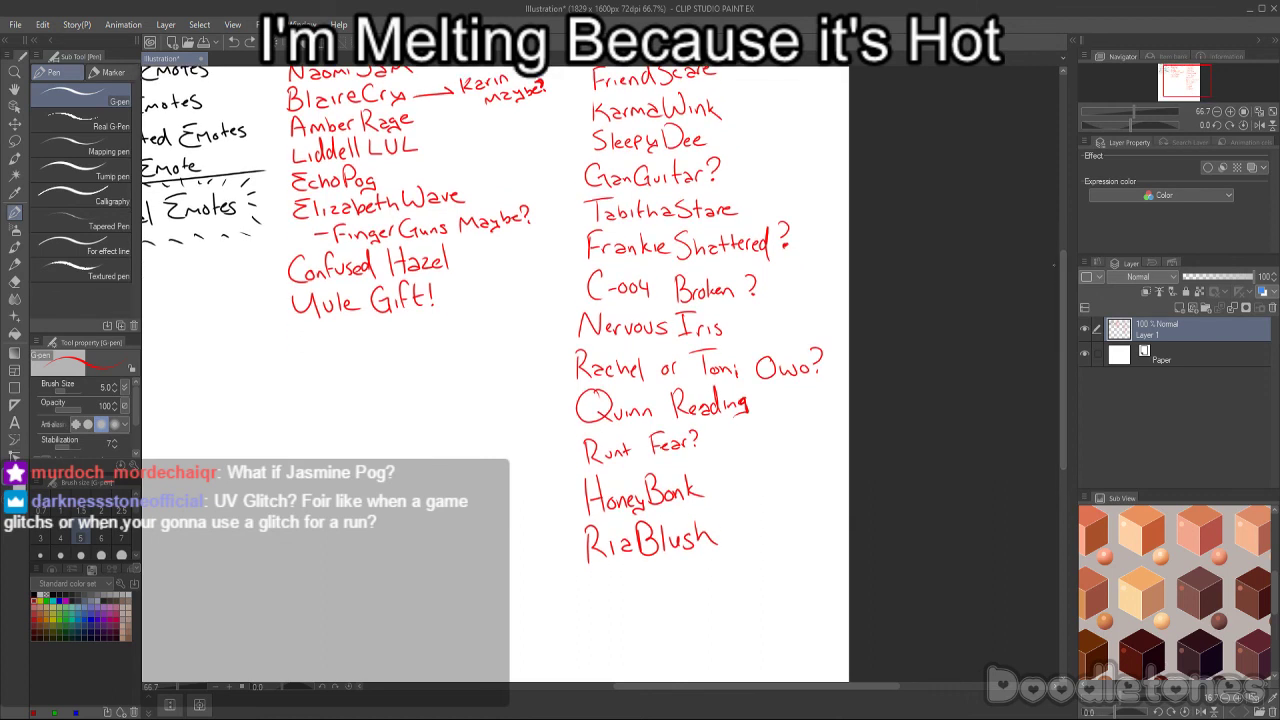
mouse_move(584, 580)
left_mouse_down()
mouse_move(596, 620)
mouse_move(617, 572)
mouse_move(628, 618)
mouse_move(634, 566)
mouse_move(593, 626)
mouse_move(603, 578)
mouse_move(632, 574)
left_mouse_up()
key("ctrl+z")
key("ctrl+z")
key("ctrl+z")
key("ctrl+z")
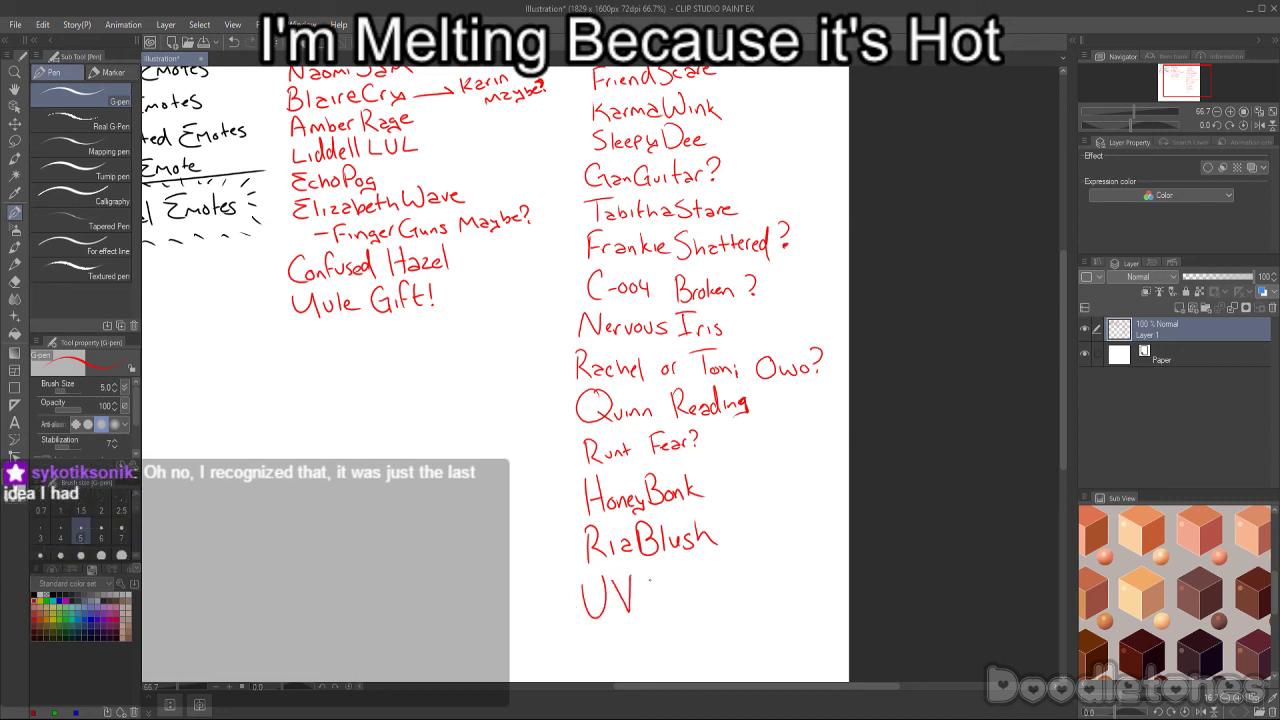
left_click_drag(648, 575, 658, 602)
mouse_move(664, 570)
left_mouse_down()
mouse_move(663, 600)
mouse_move(696, 588)
mouse_move(720, 602)
mouse_move(700, 592)
mouse_move(732, 586)
left_mouse_up()
key("ctrl+z")
key("ctrl+z")
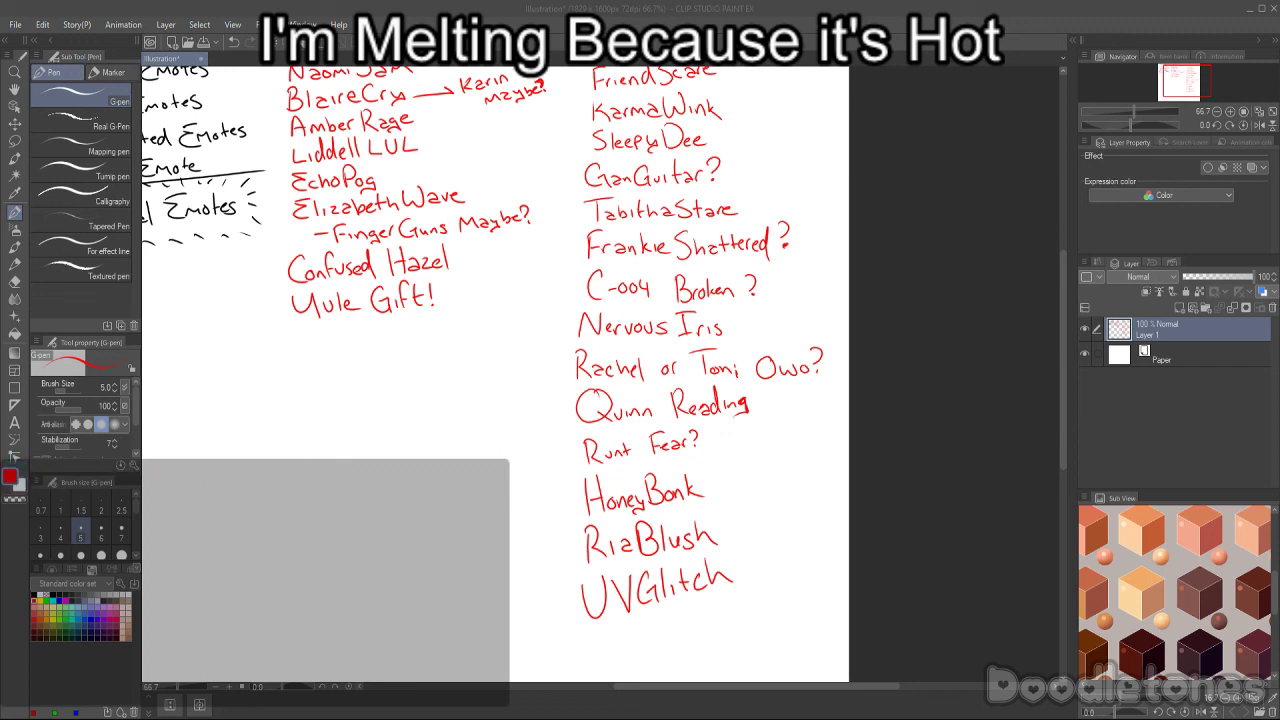
- Handwrite the idea "VanillaSquish" in red directly beneath "UVGlitch"
scroll(987, 340, "down", 3)
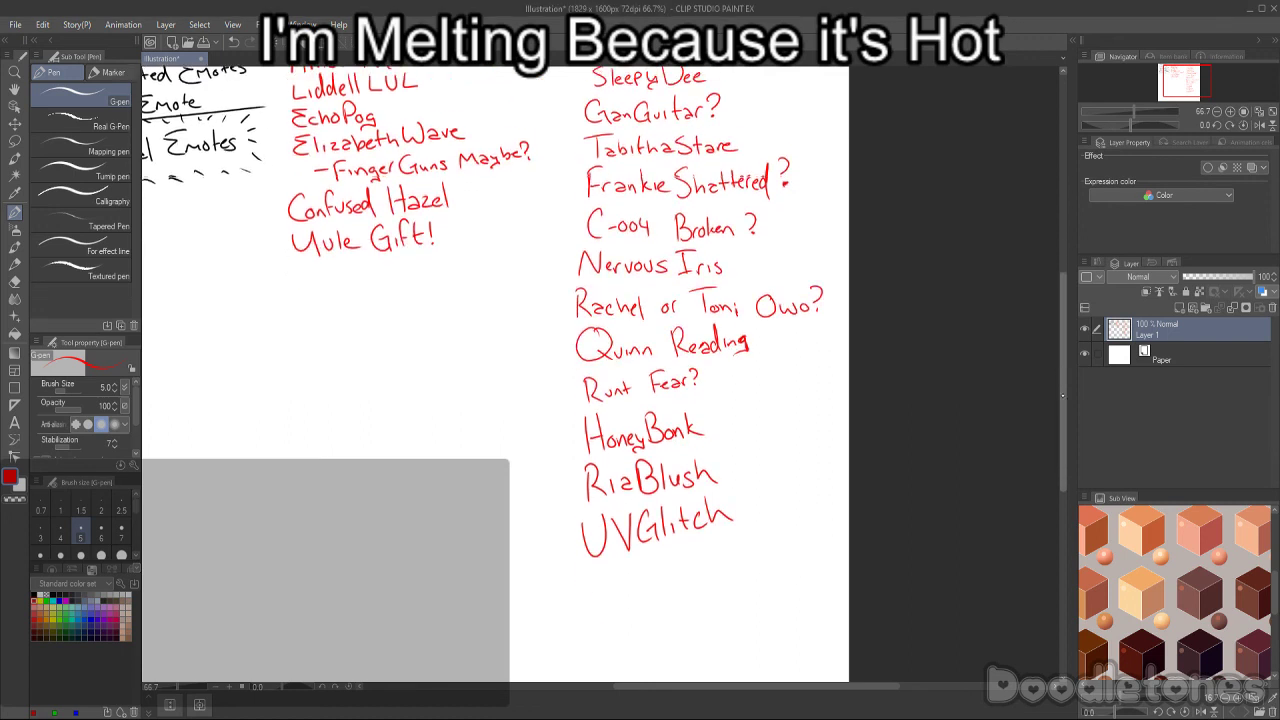
mouse_move(576, 563)
left_mouse_down()
mouse_move(588, 589)
mouse_move(596, 554)
mouse_move(616, 586)
mouse_move(669, 580)
mouse_move(674, 560)
mouse_move(669, 580)
mouse_move(704, 591)
mouse_move(727, 574)
left_mouse_up()
left_click_drag(739, 560, 733, 574)
mouse_move(745, 548)
left_mouse_down()
mouse_move(743, 574)
mouse_move(755, 574)
left_mouse_up()
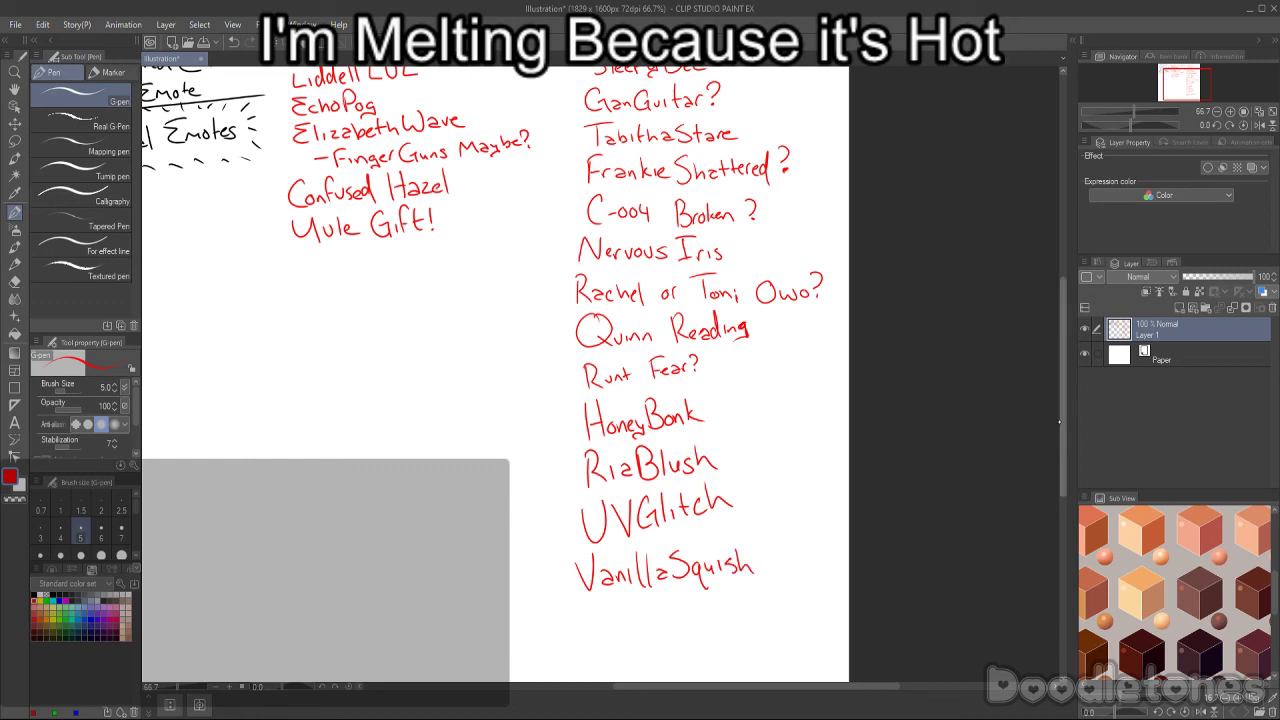
- Lasso the whole "FriendScare" to "VanillaSquish" column and scale it down slightly to free space beneath it
scroll(495, 370, "up", 3)
left_click_drag(1063, 300, 1066, 389)
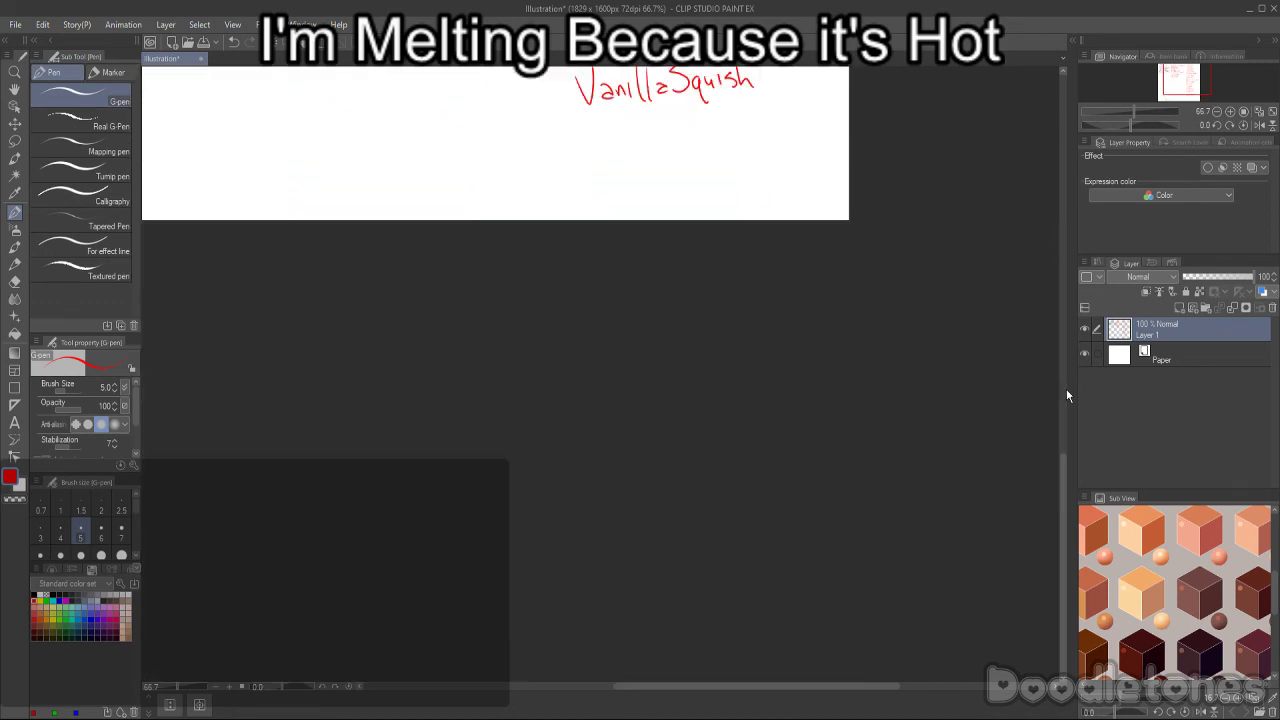
scroll(1066, 389, "down", 2)
left_click_drag(1061, 478, 1069, 398)
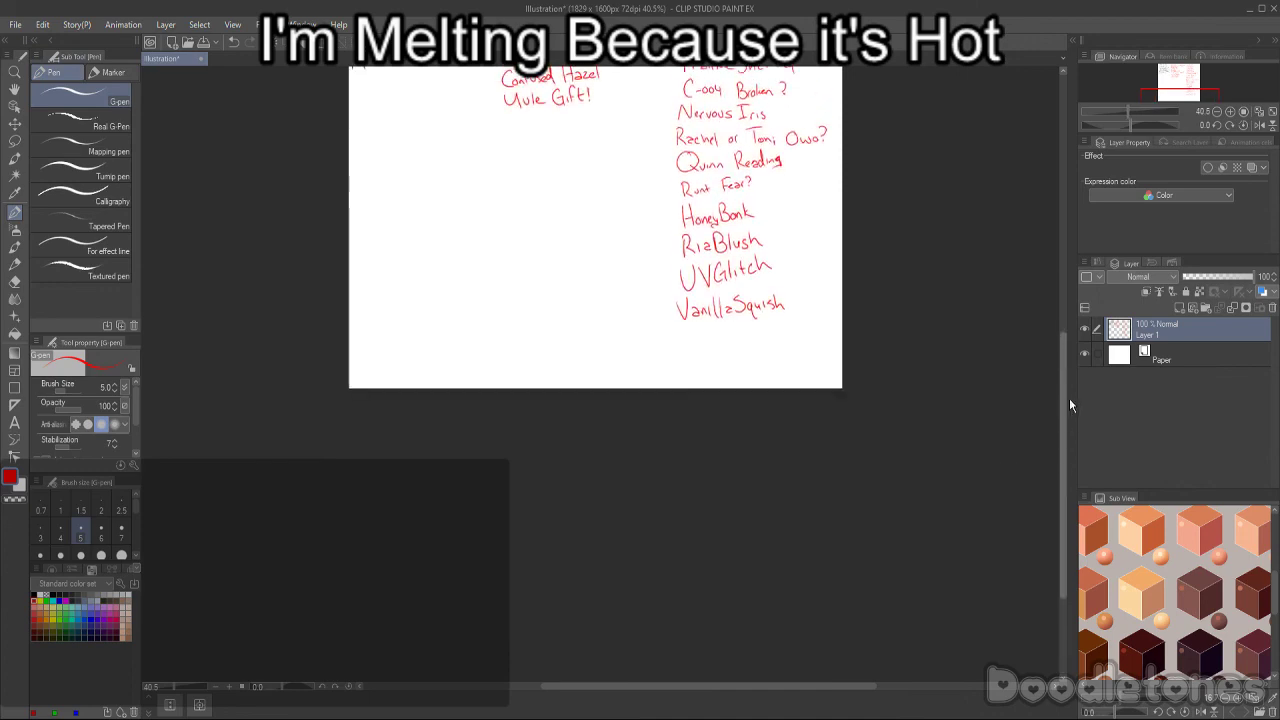
scroll(1069, 398, "up", 1)
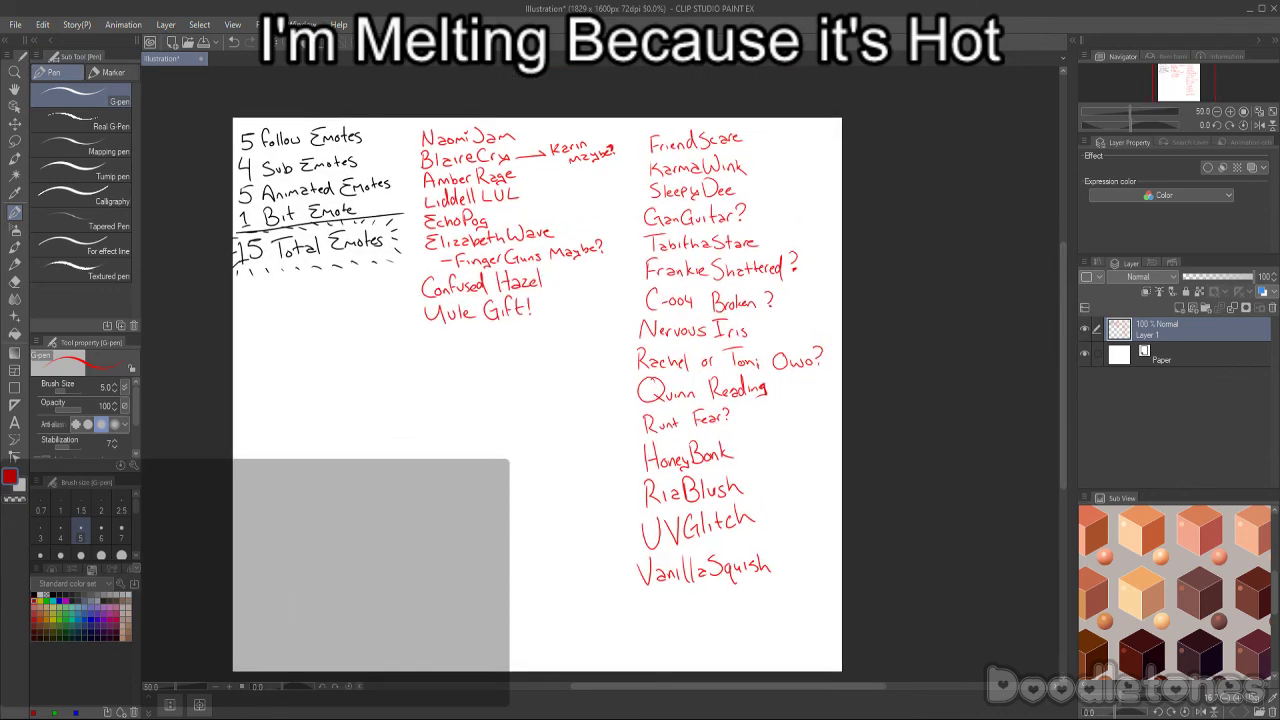
left_click(14, 142)
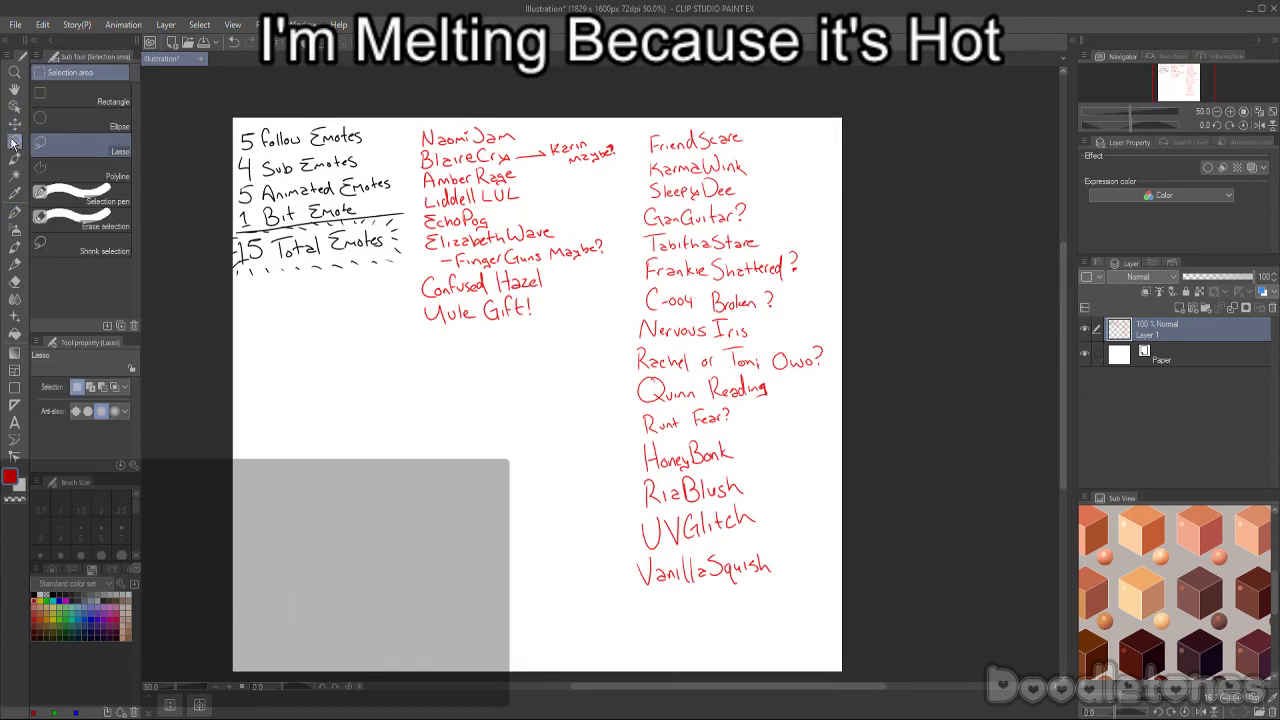
mouse_move(852, 202)
left_mouse_down()
mouse_move(883, 420)
mouse_move(600, 563)
mouse_move(629, 223)
mouse_move(813, 104)
left_mouse_up()
key("ctrl+t")
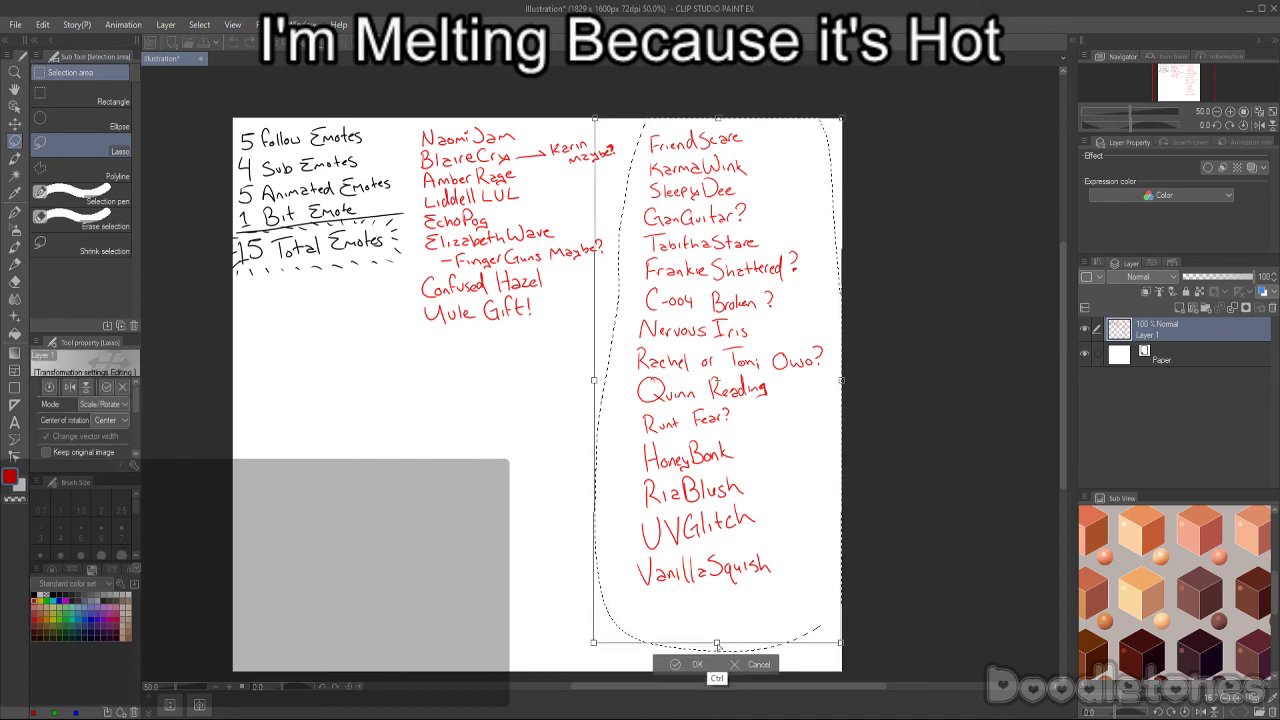
left_click_drag(717, 645, 712, 586)
left_click_drag(838, 352, 820, 352)
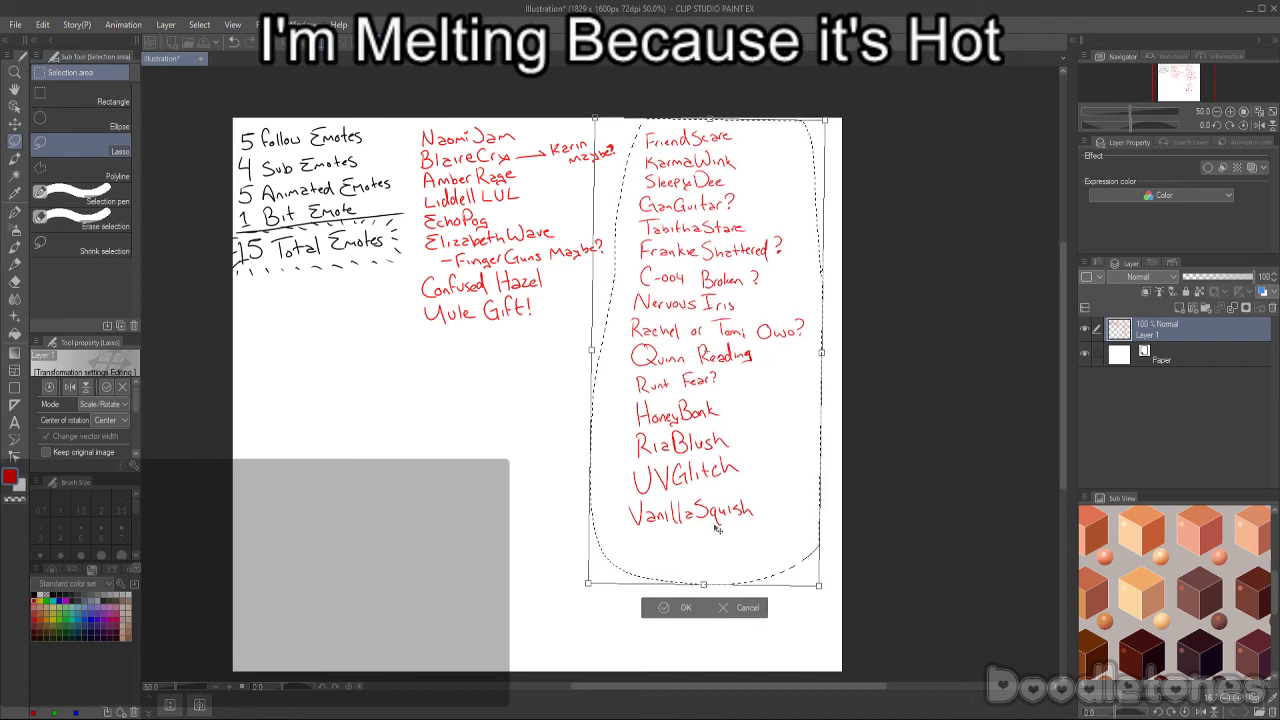
left_click_drag(716, 529, 716, 526)
left_click(686, 606)
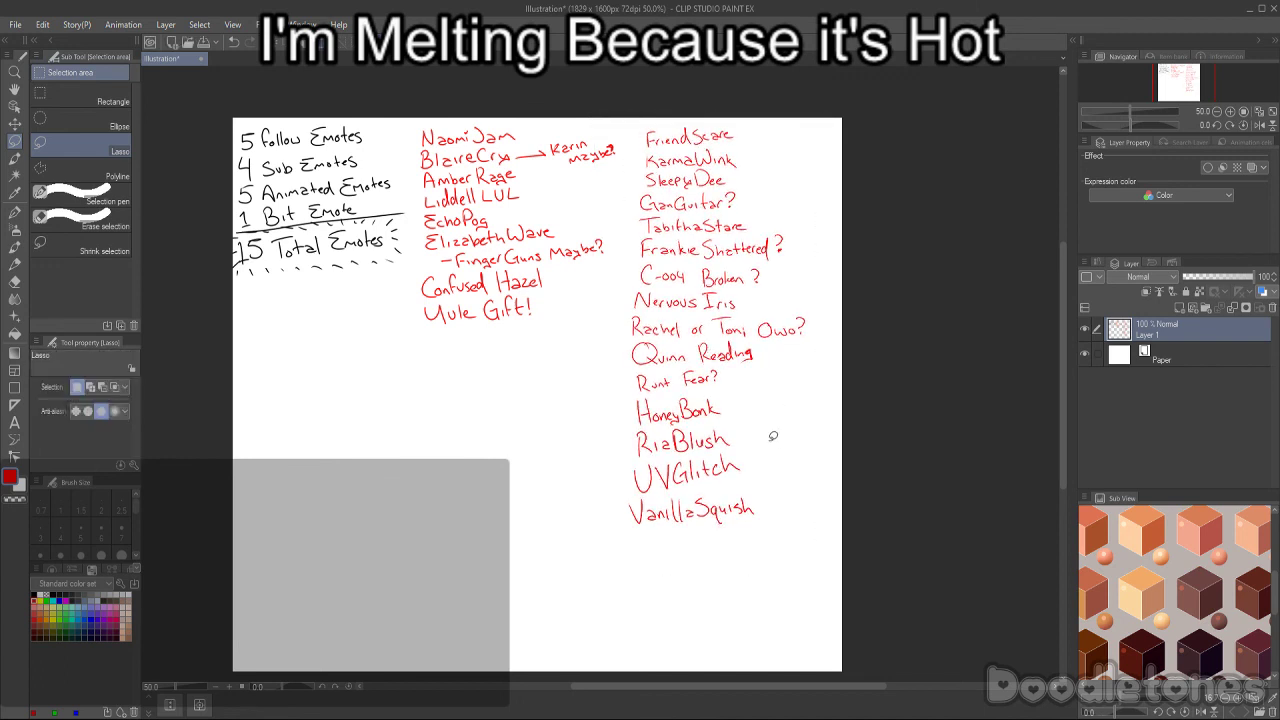
- Lasso the "HoneyBonk" to "VanillaSquish" entries, scale them down slightly and place them closer beneath "Runt Fear?"
mouse_move(756, 404)
left_mouse_down()
mouse_move(645, 560)
mouse_move(628, 400)
mouse_move(740, 388)
left_mouse_up()
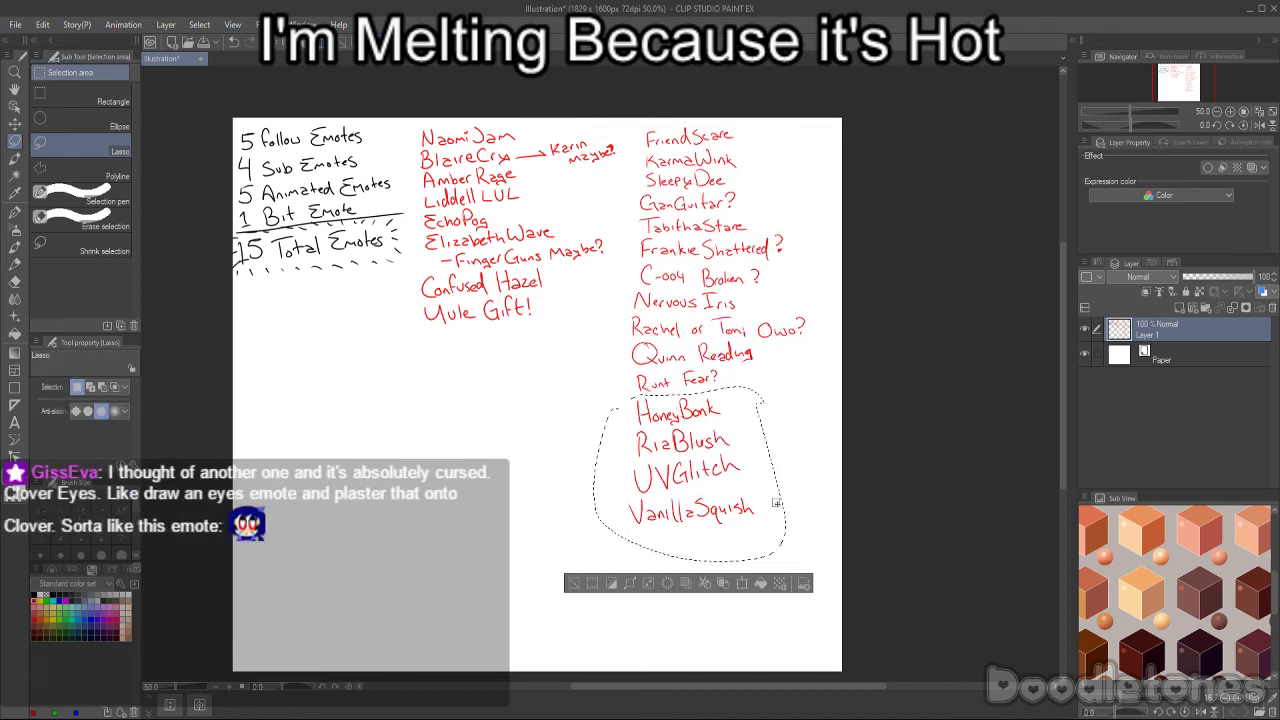
key("ctrl+t")
left_click_drag(690, 552, 695, 503)
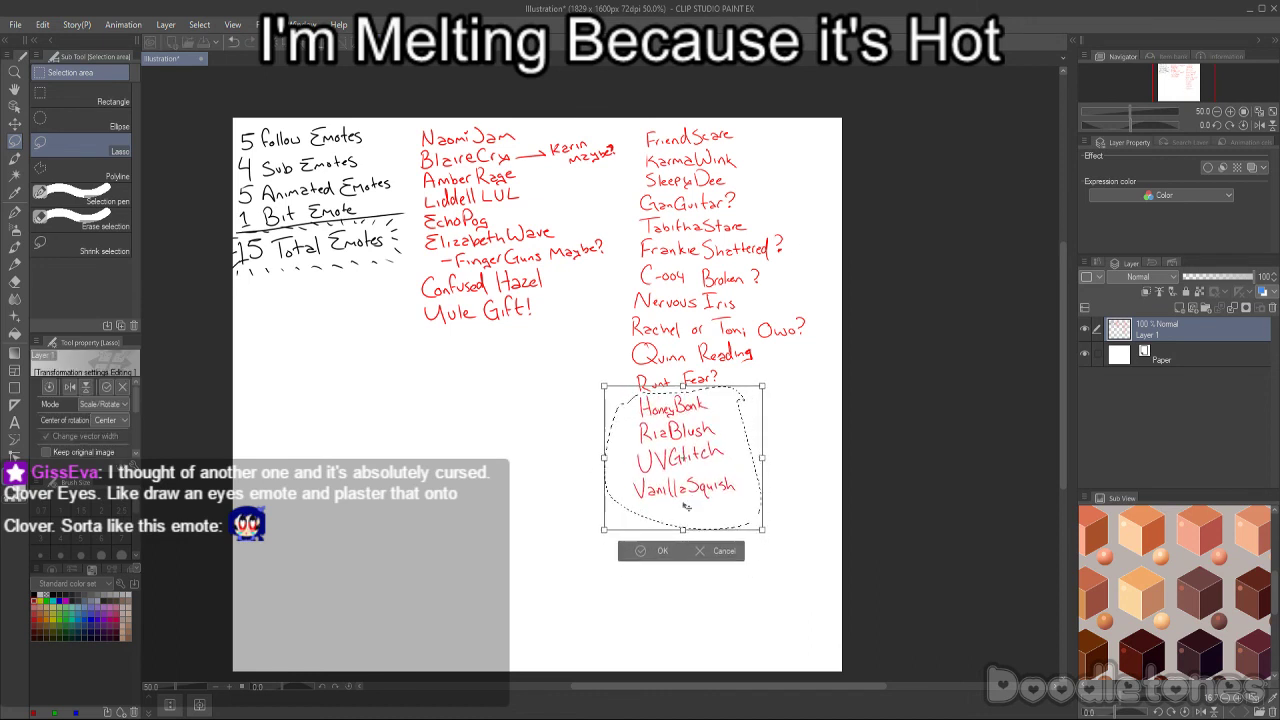
left_click(643, 553)
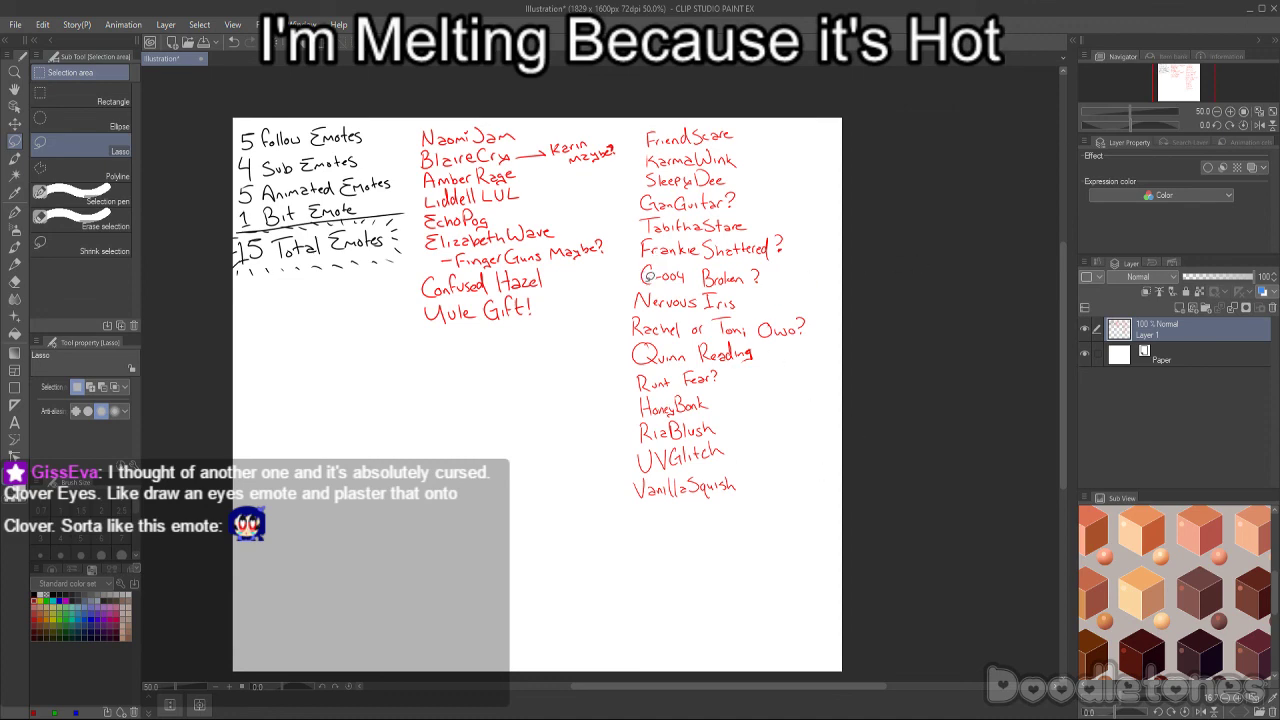
- Handwrite the idea "CloverEyes???" in red with the G-pen directly beneath "VanillaSquish"
scroll(650, 274, "up", 2)
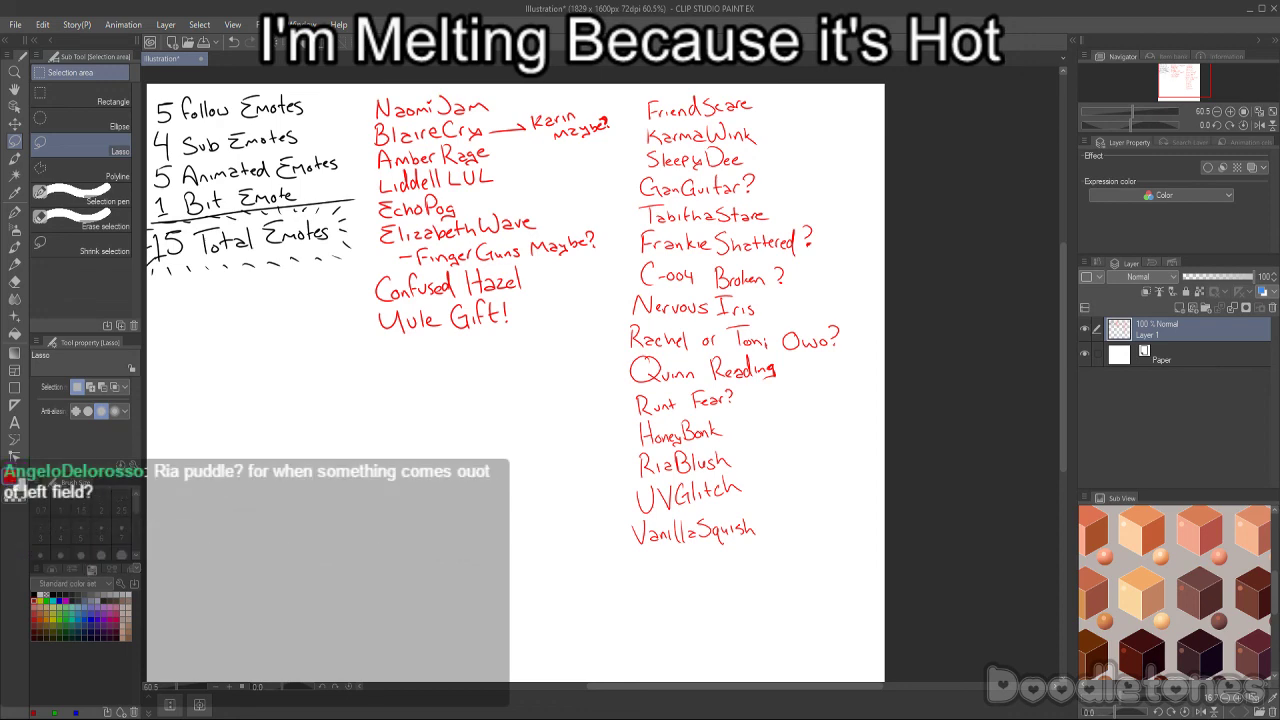
scroll(740, 580, "up", 5)
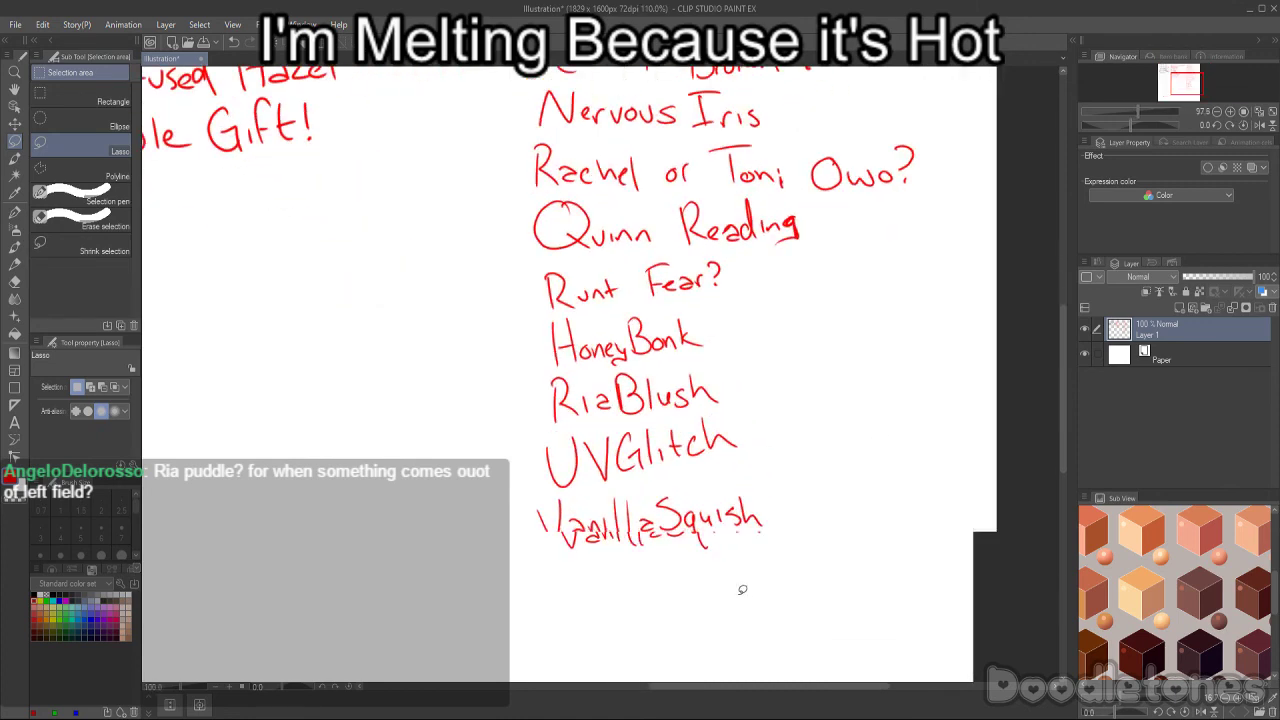
key("p")
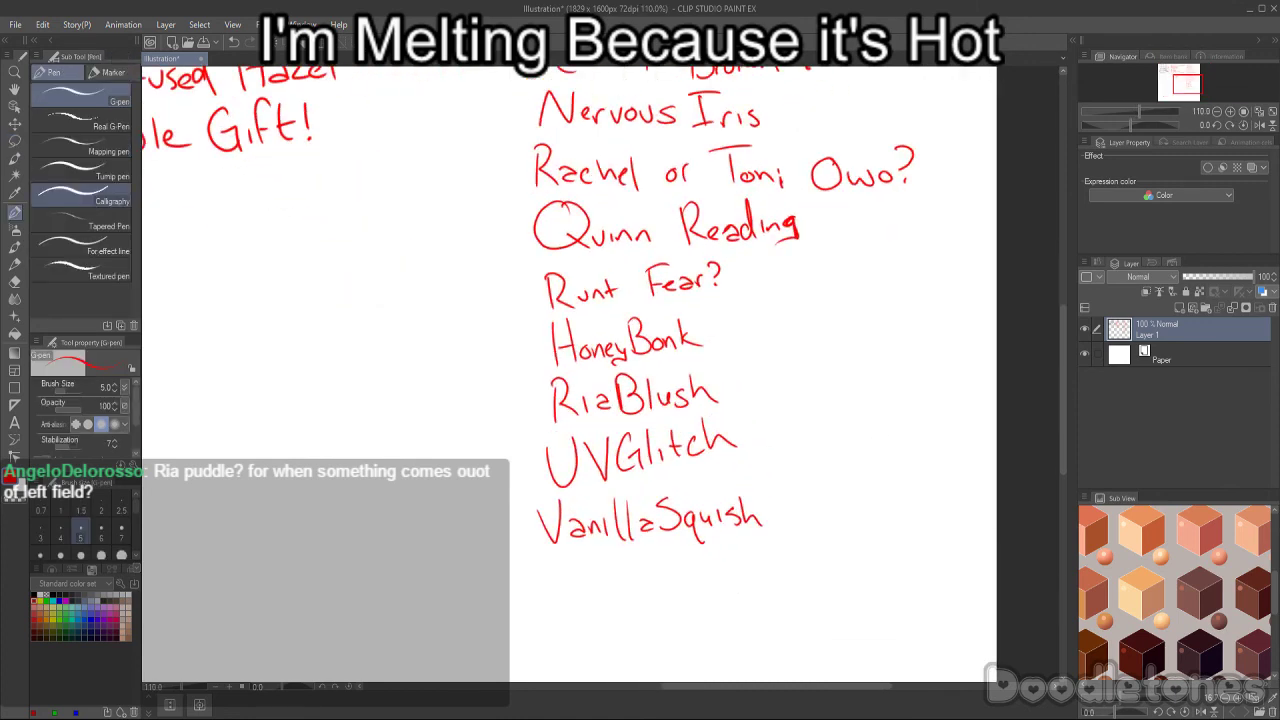
mouse_move(560, 568)
left_mouse_down()
mouse_move(564, 591)
mouse_move(615, 575)
mouse_move(631, 590)
mouse_move(642, 567)
mouse_move(664, 562)
left_mouse_up()
mouse_move(652, 565)
left_mouse_down()
mouse_move(678, 590)
mouse_move(686, 580)
left_mouse_up()
mouse_move(690, 571)
left_mouse_down()
mouse_move(697, 590)
mouse_move(681, 595)
left_mouse_up()
mouse_move(700, 577)
left_mouse_down()
mouse_move(711, 570)
mouse_move(702, 583)
left_mouse_up()
mouse_move(724, 566)
left_mouse_down()
mouse_move(714, 586)
mouse_move(772, 540)
mouse_move(771, 562)
left_mouse_up()
left_click(772, 568)
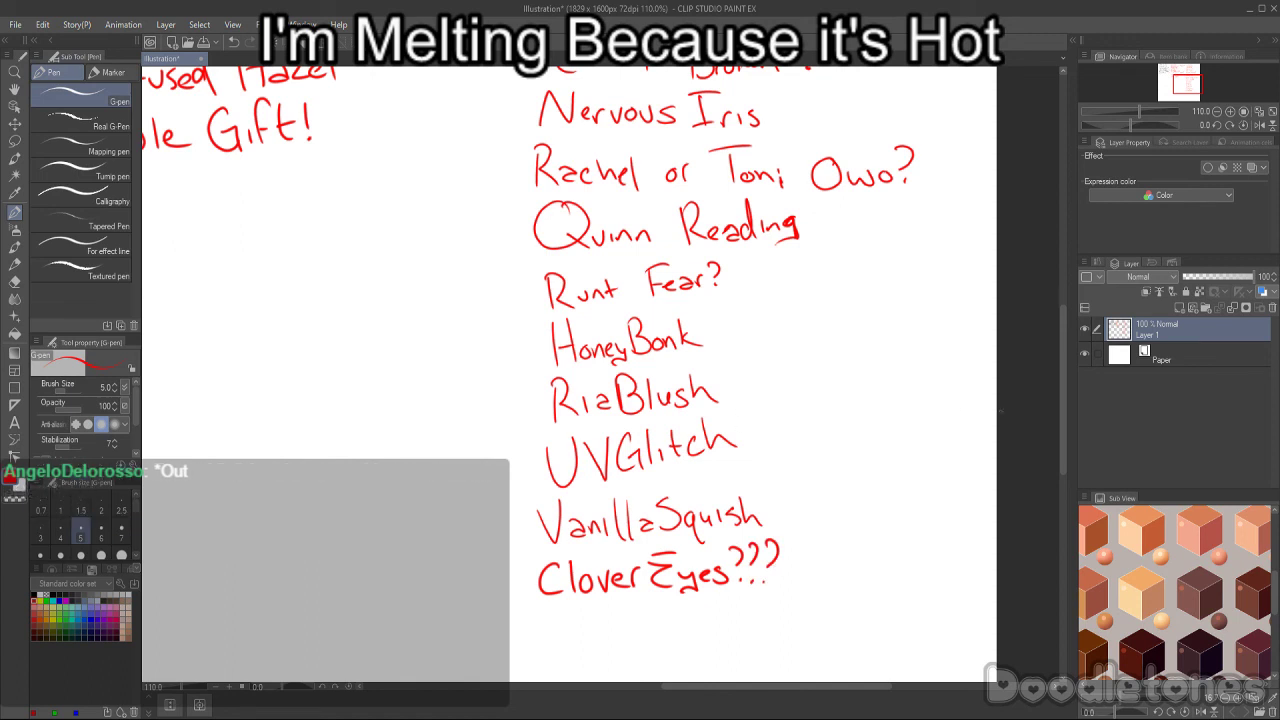
- Handwrite the alternative "- or Puddle" in red beside "RiaBlush"
mouse_move(729, 389)
left_mouse_down()
mouse_move(785, 380)
mouse_move(811, 391)
left_mouse_up()
mouse_move(811, 356)
left_mouse_down()
mouse_move(814, 375)
mouse_move(897, 366)
mouse_move(866, 357)
left_mouse_up()
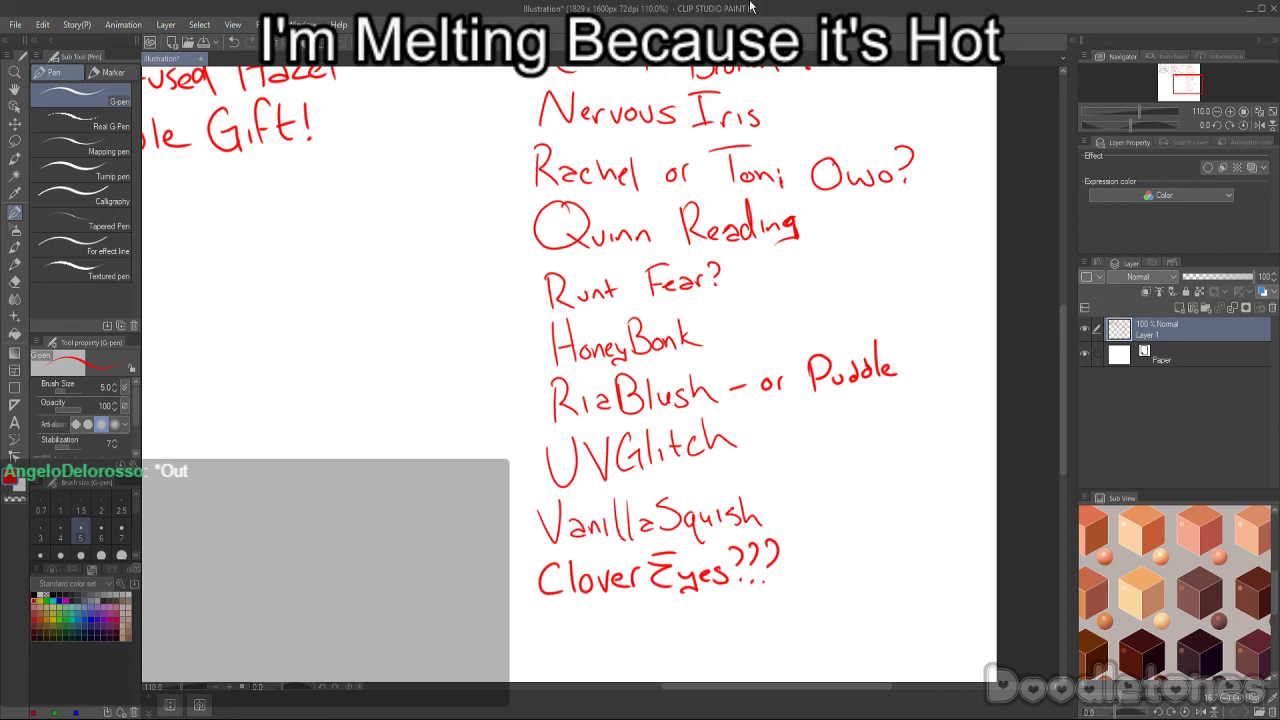
scroll(880, 365, "down", 3)
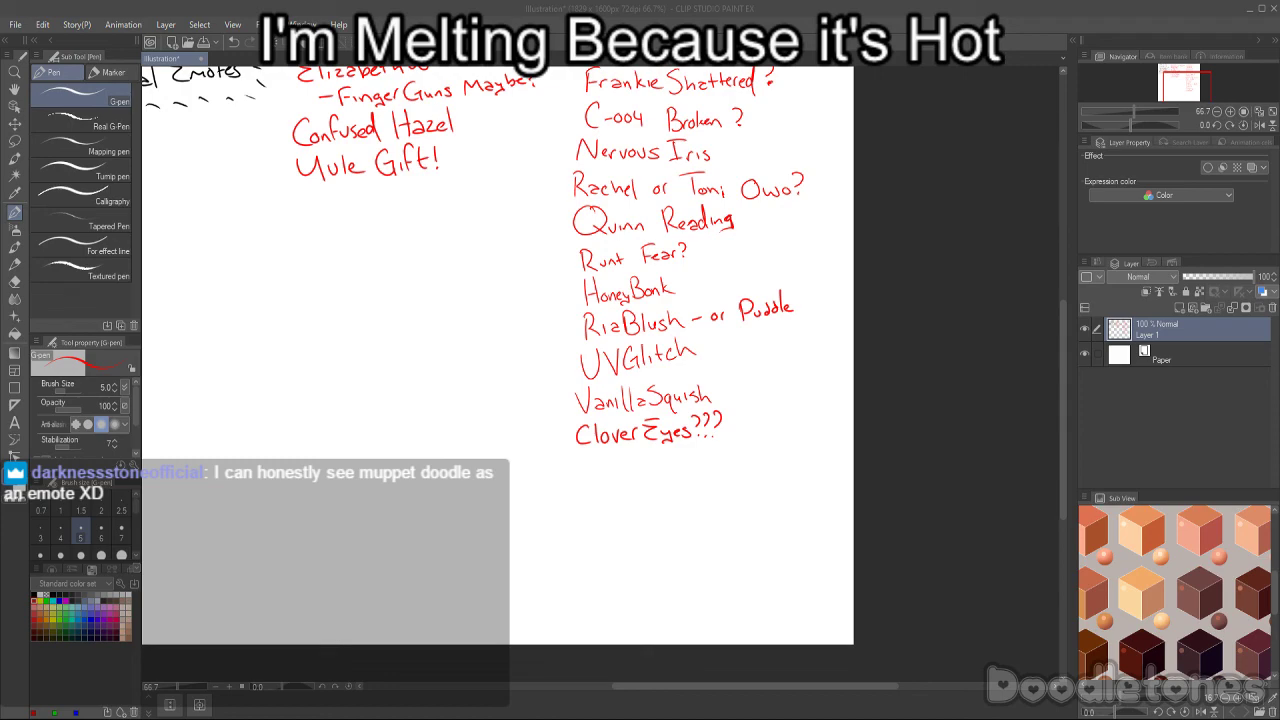
- Switch to the browser to show the Opal Tran character page on Toyhouse over the canvas, and minimise the window after viewing
key("alt+Tab")
left_click_drag(1012, 74, 1068, 78)
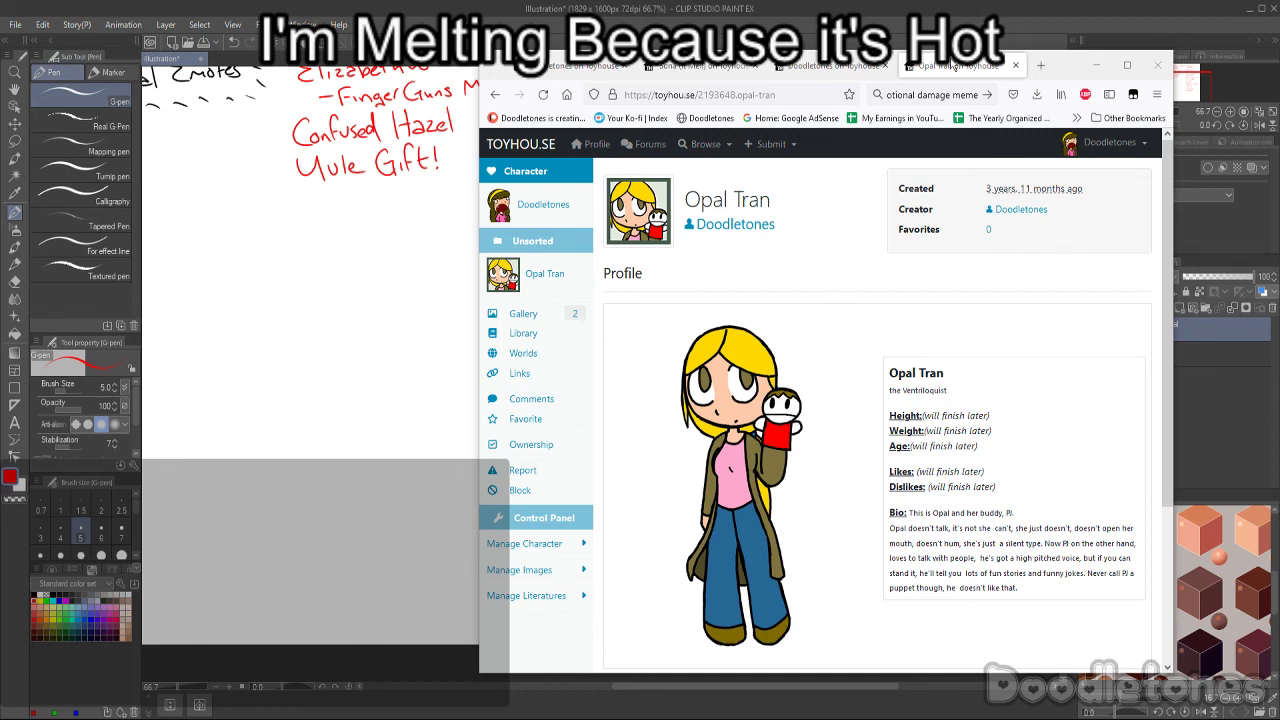
left_click_drag(1066, 75, 828, 88)
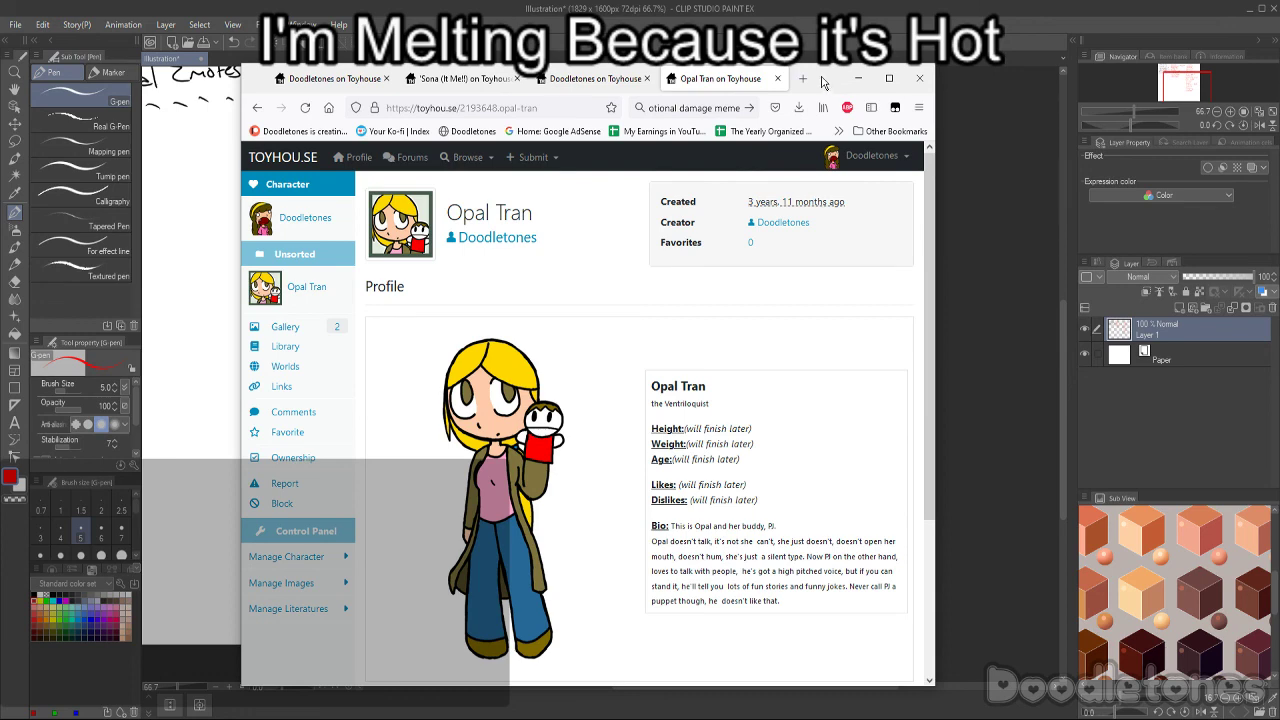
left_click_drag(836, 72, 871, 62)
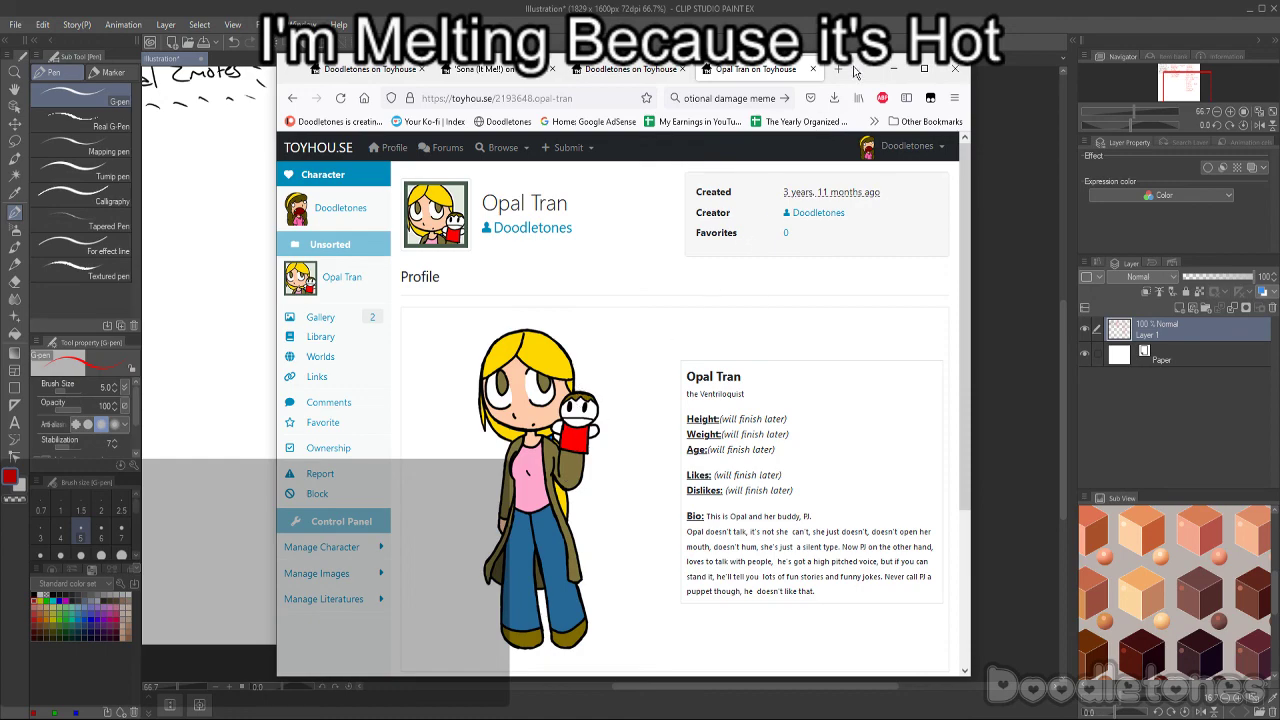
left_click_drag(855, 70, 739, 74)
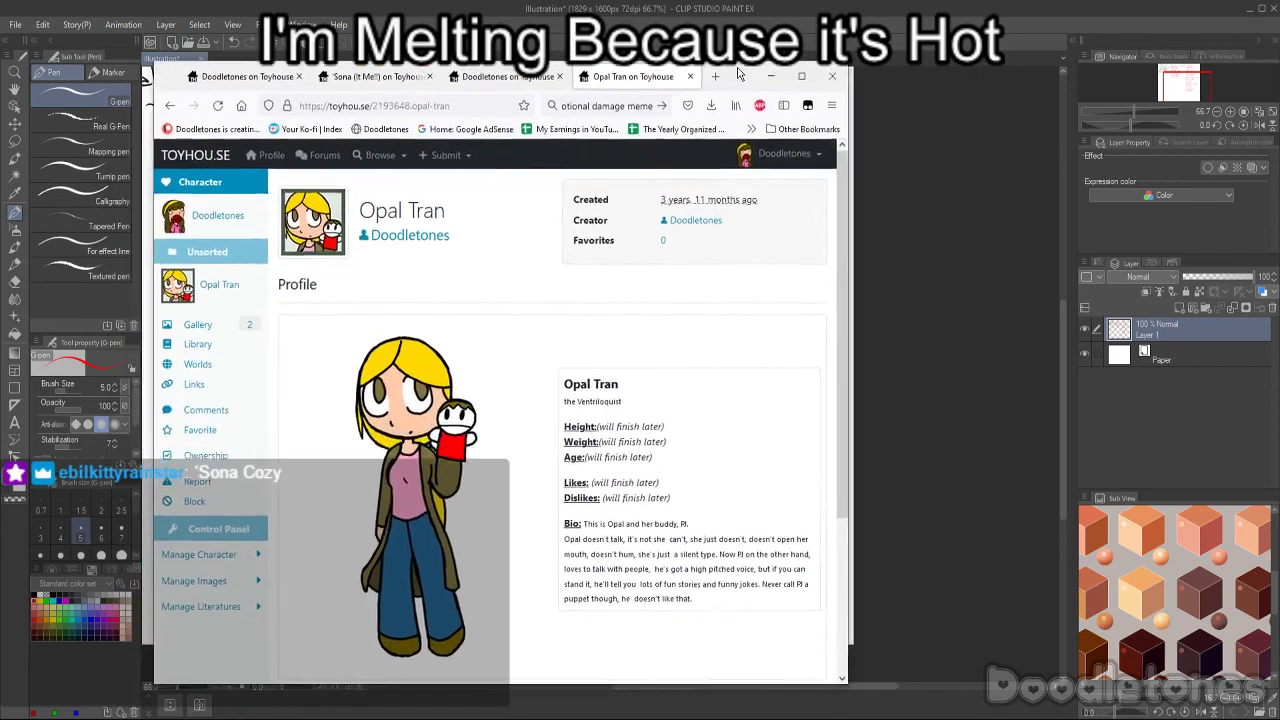
left_click(770, 76)
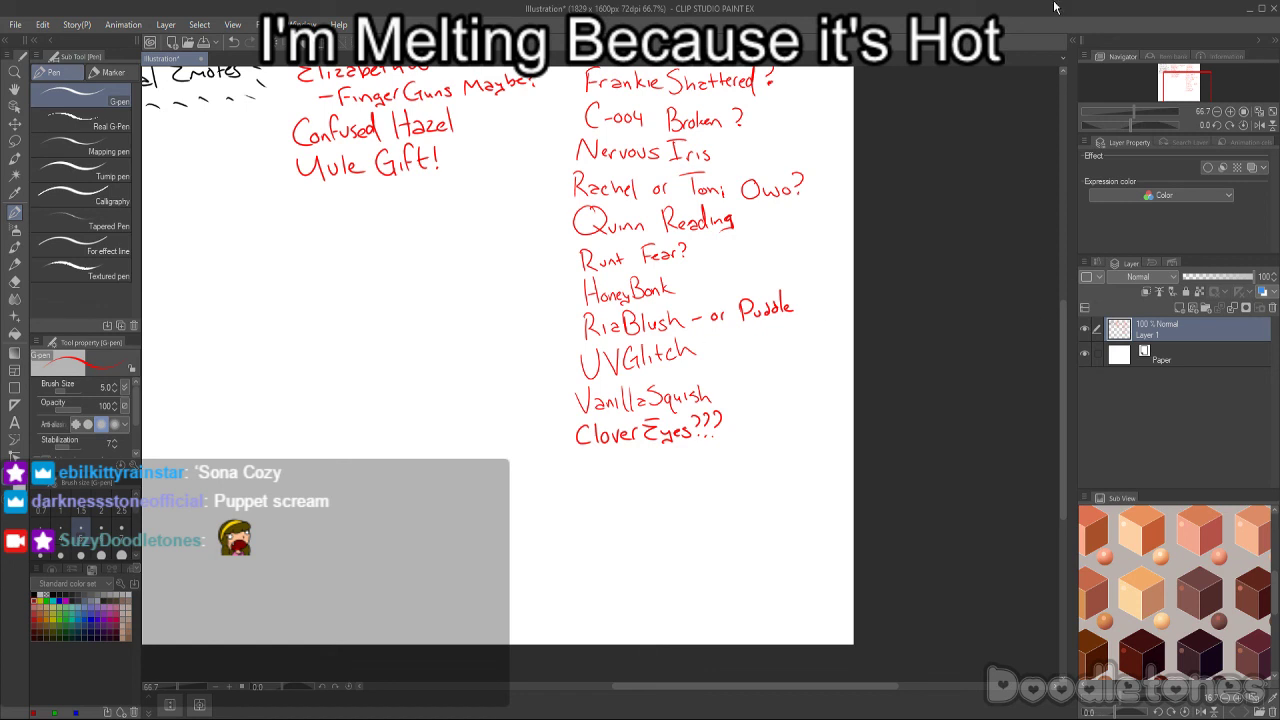
- Review both columns of handwritten emote ideas to decide where an Opal and PJ idea fits
scroll(443, 194, "up", 1)
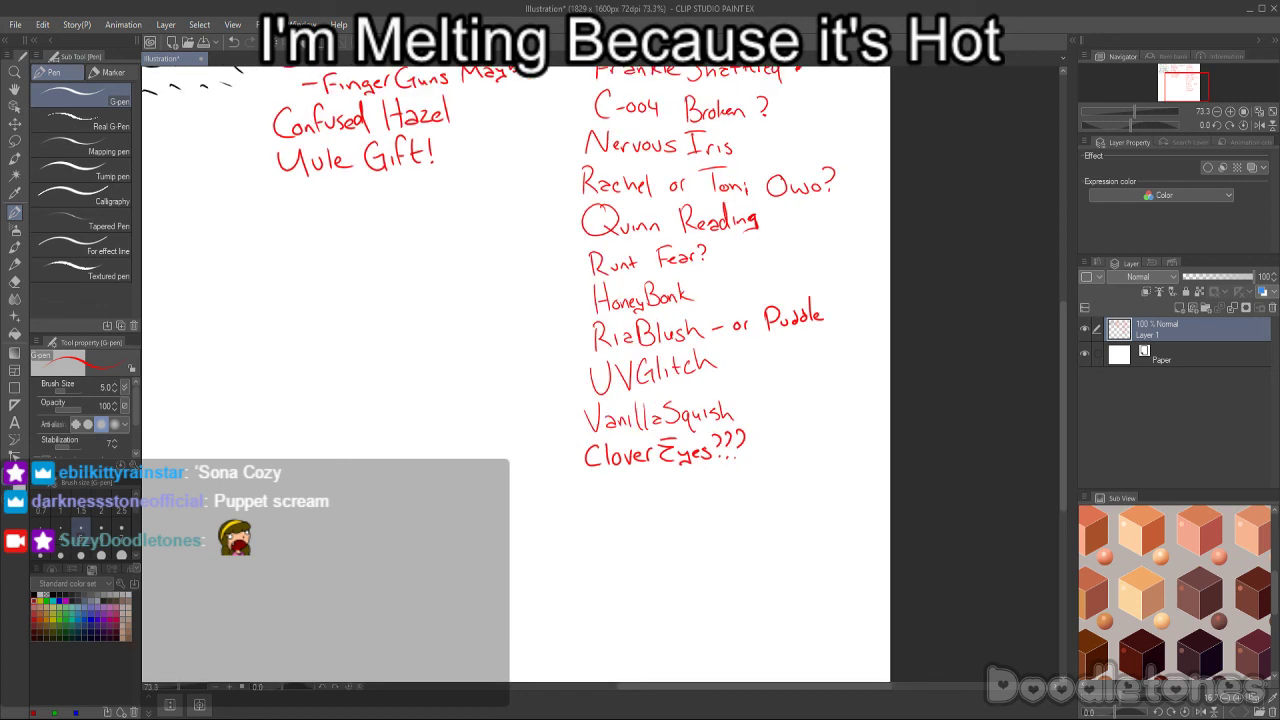
scroll(613, 322, "down", 3)
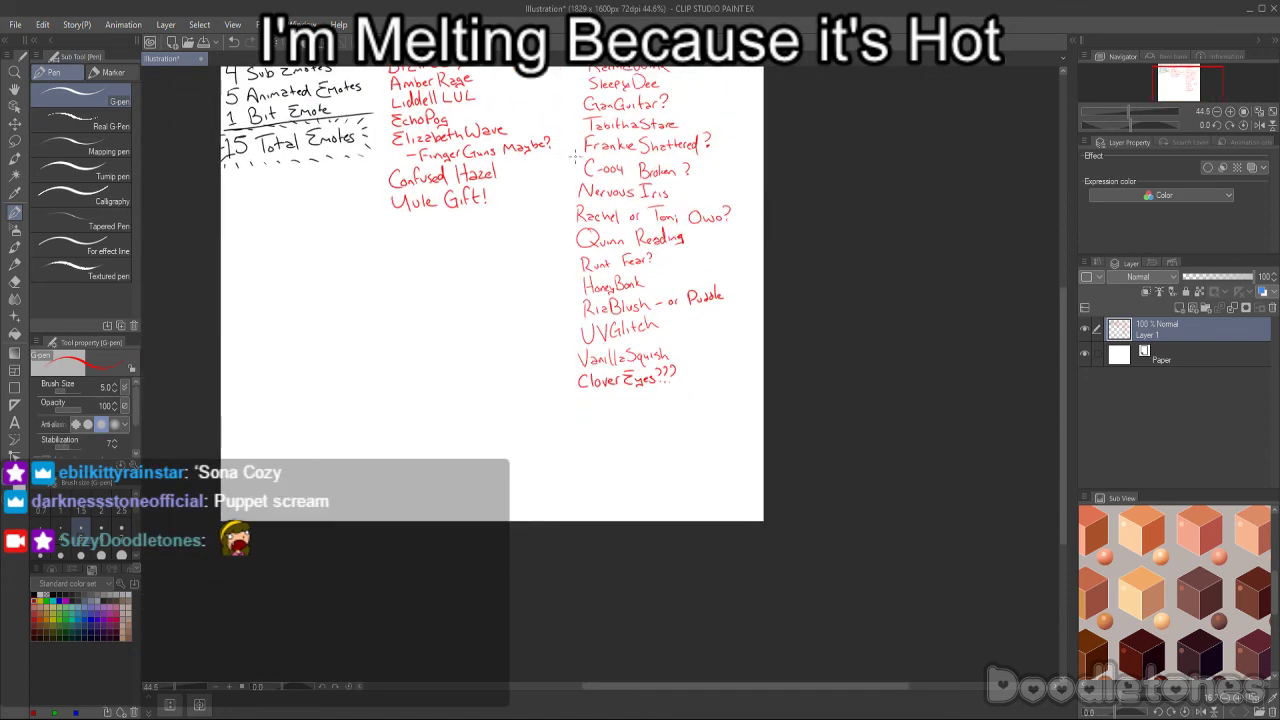
left_click_drag(1062, 330, 1064, 289)
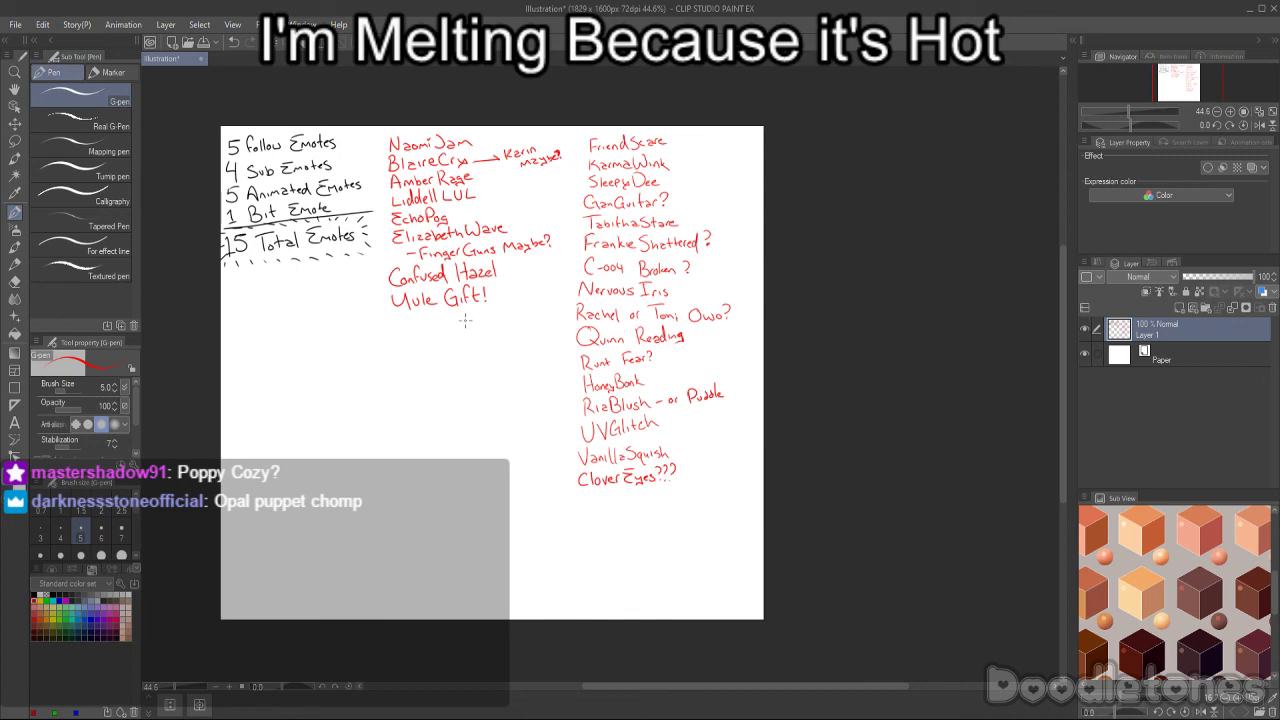
scroll(590, 488, "up", 2)
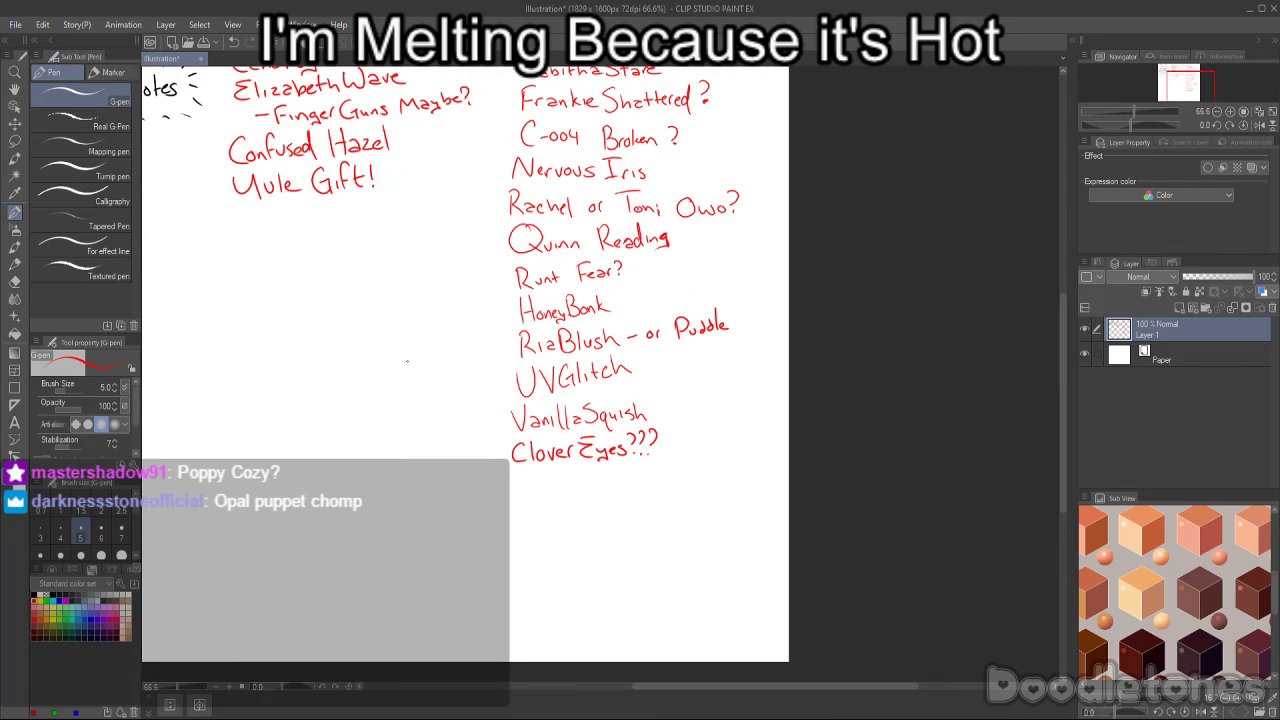
scroll(498, 455, "up", 1)
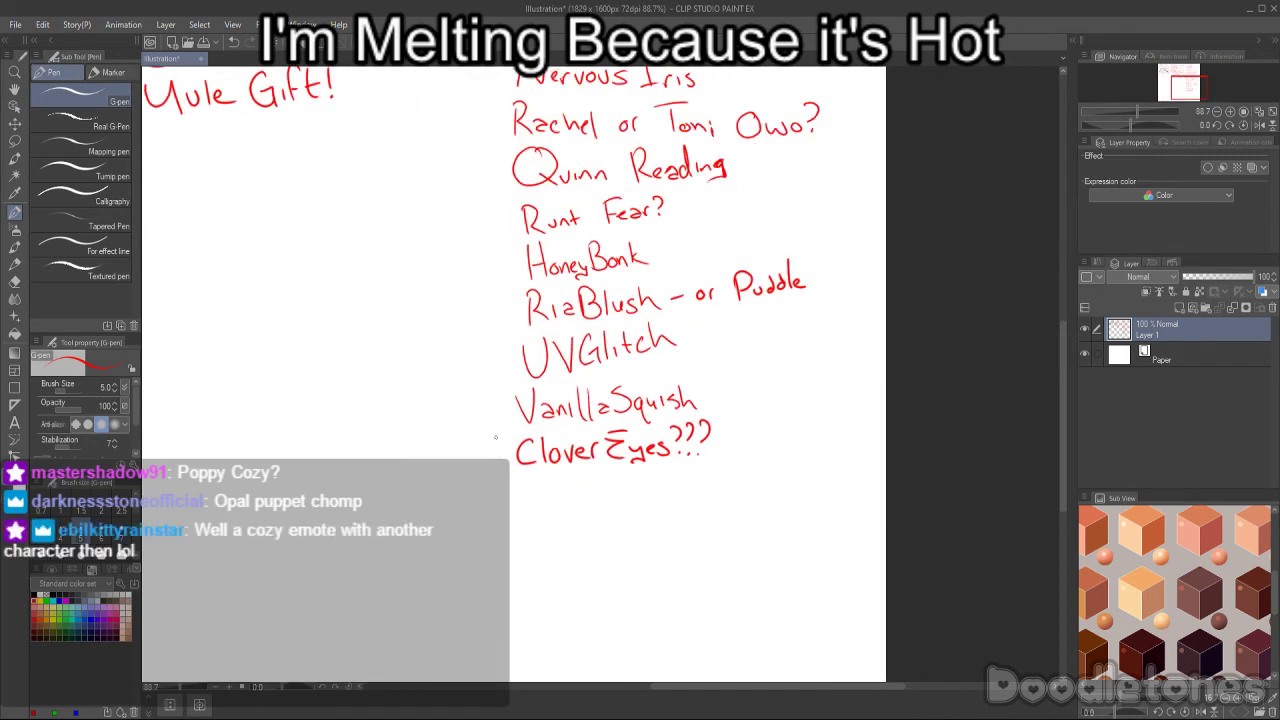
scroll(477, 380, "down", 1)
scroll(594, 516, "up", 2)
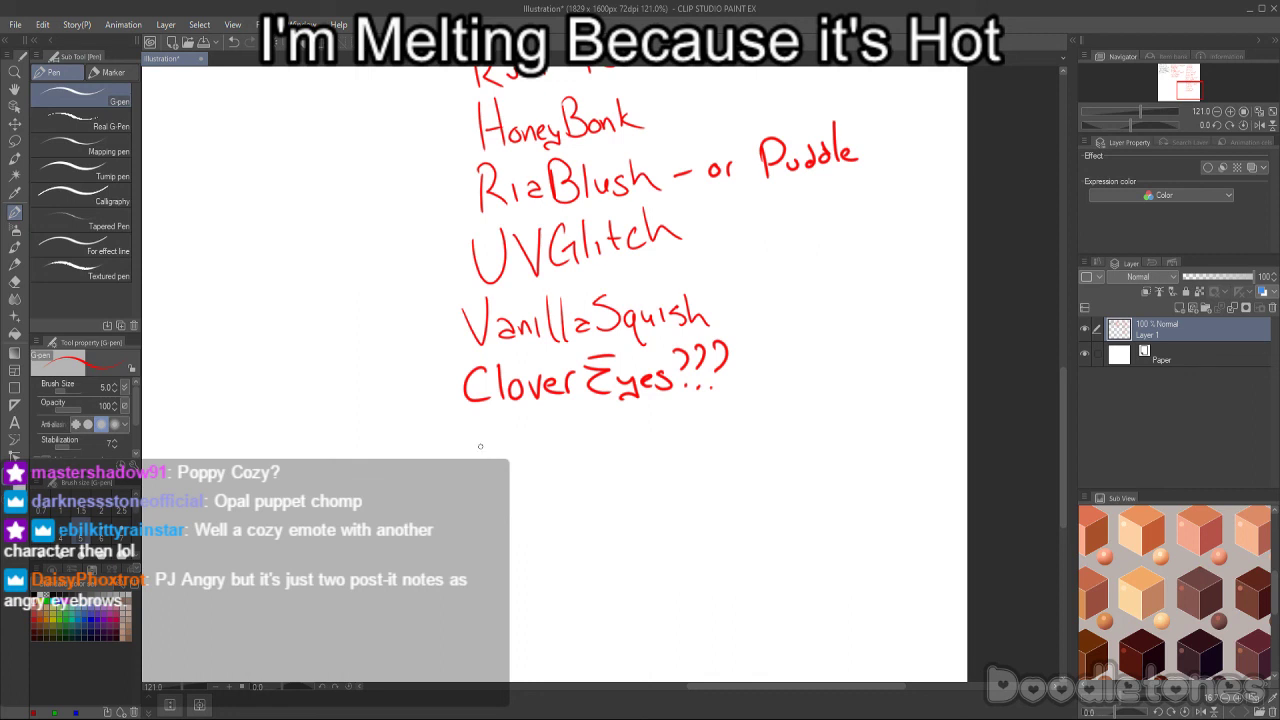
mouse_move(794, 420)
left_mouse_down()
mouse_move(1030, 420)
mouse_move(1065, 333)
mouse_move(1066, 218)
left_mouse_up()
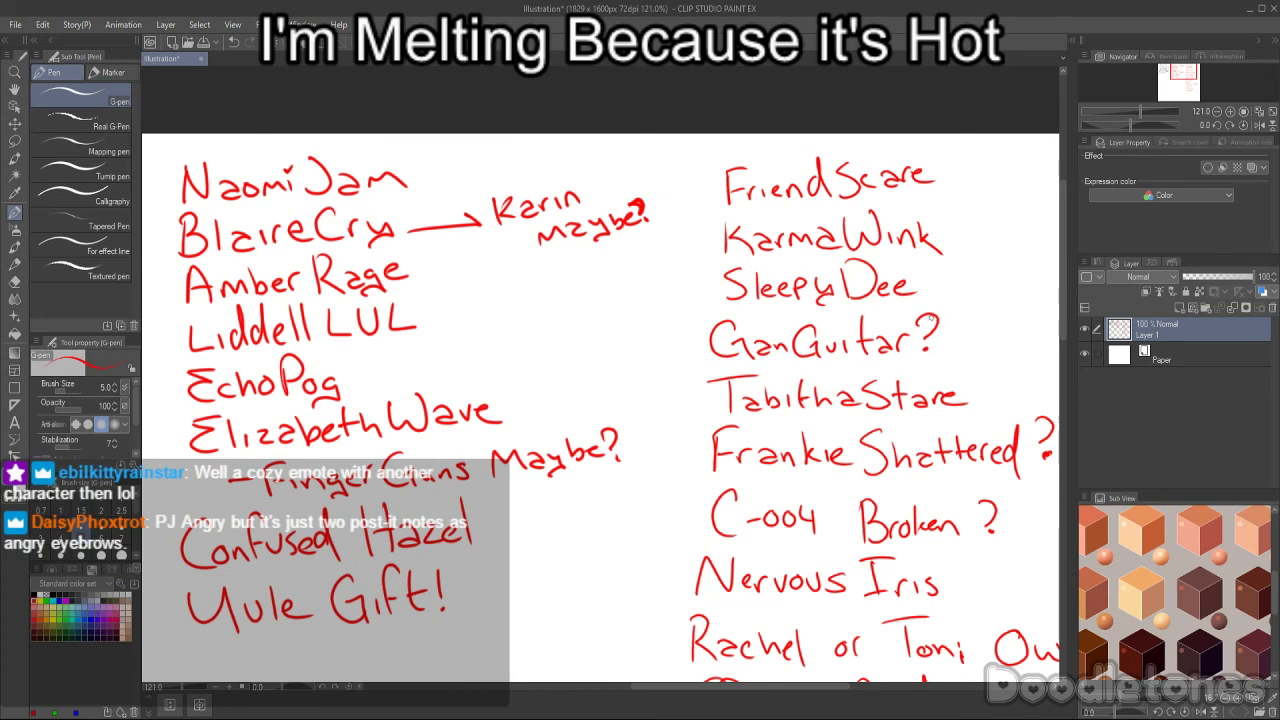
scroll(934, 319, "down", 1)
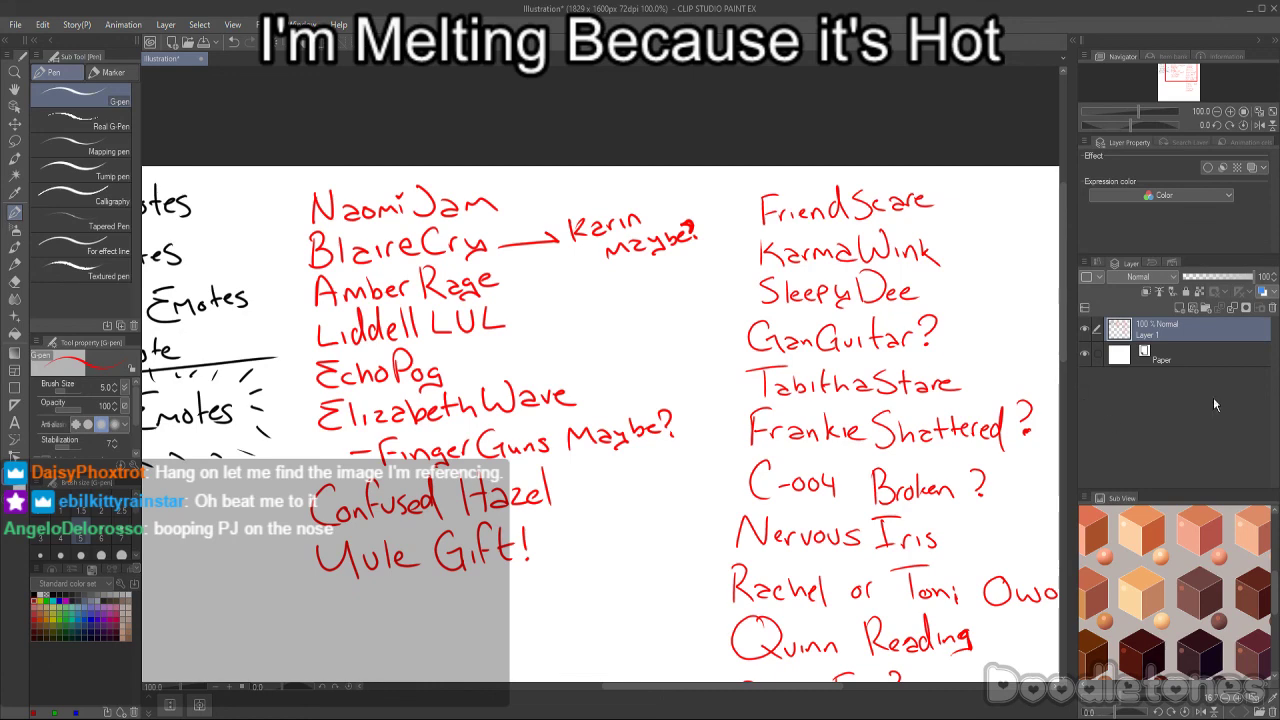
scroll(1058, 495, "down", 2)
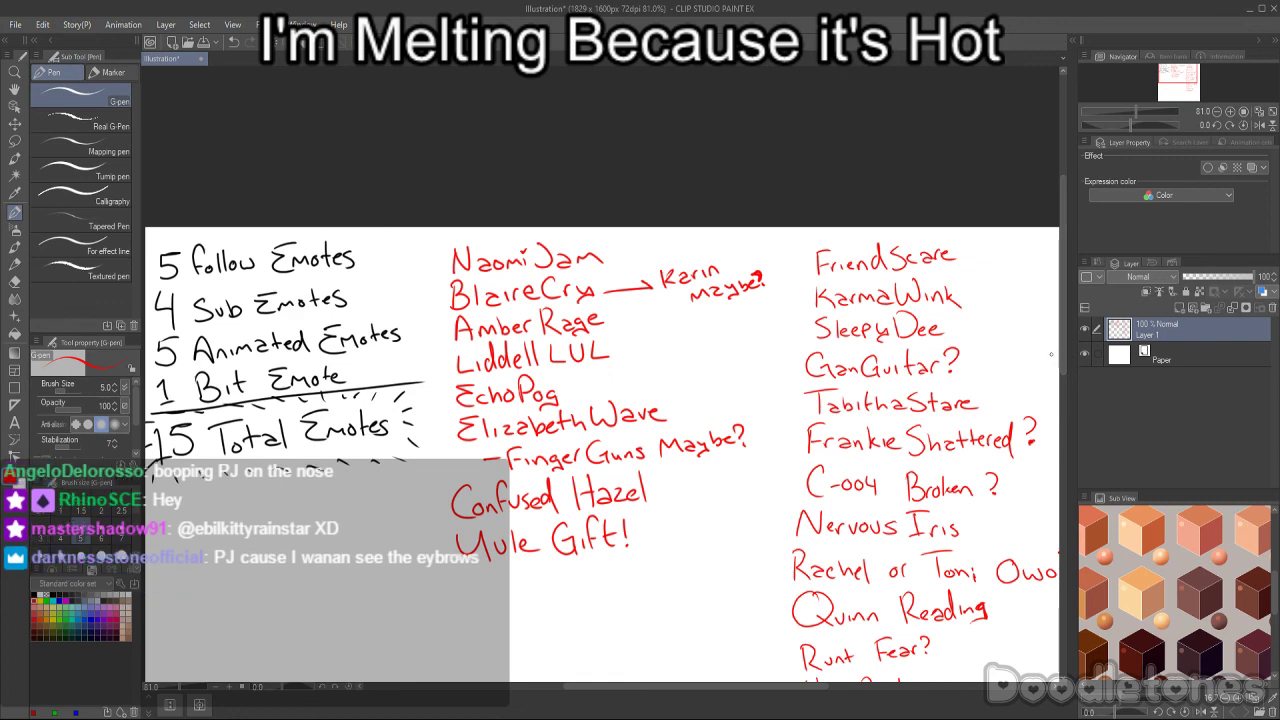
scroll(544, 322, "up", 2)
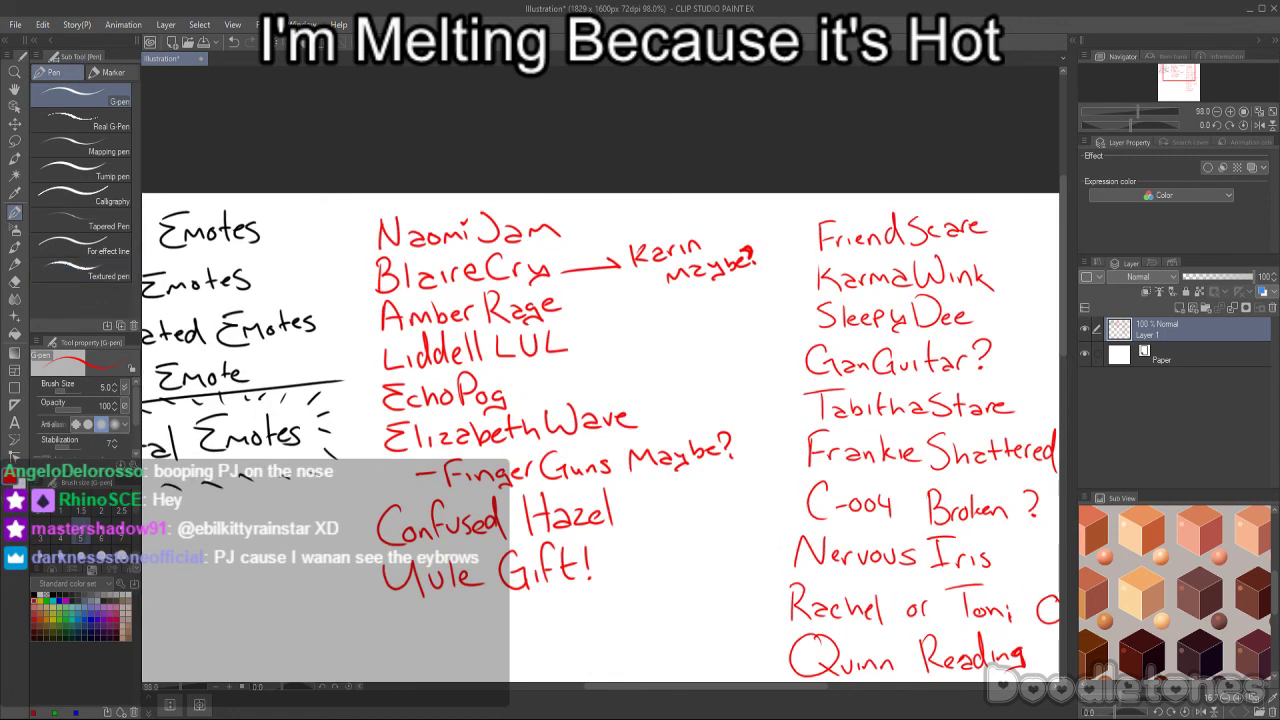
- Lasso "AmberRage" in the first idea column and move it to the end of the second column, beneath "CloverEyes???"
left_click(15, 141)
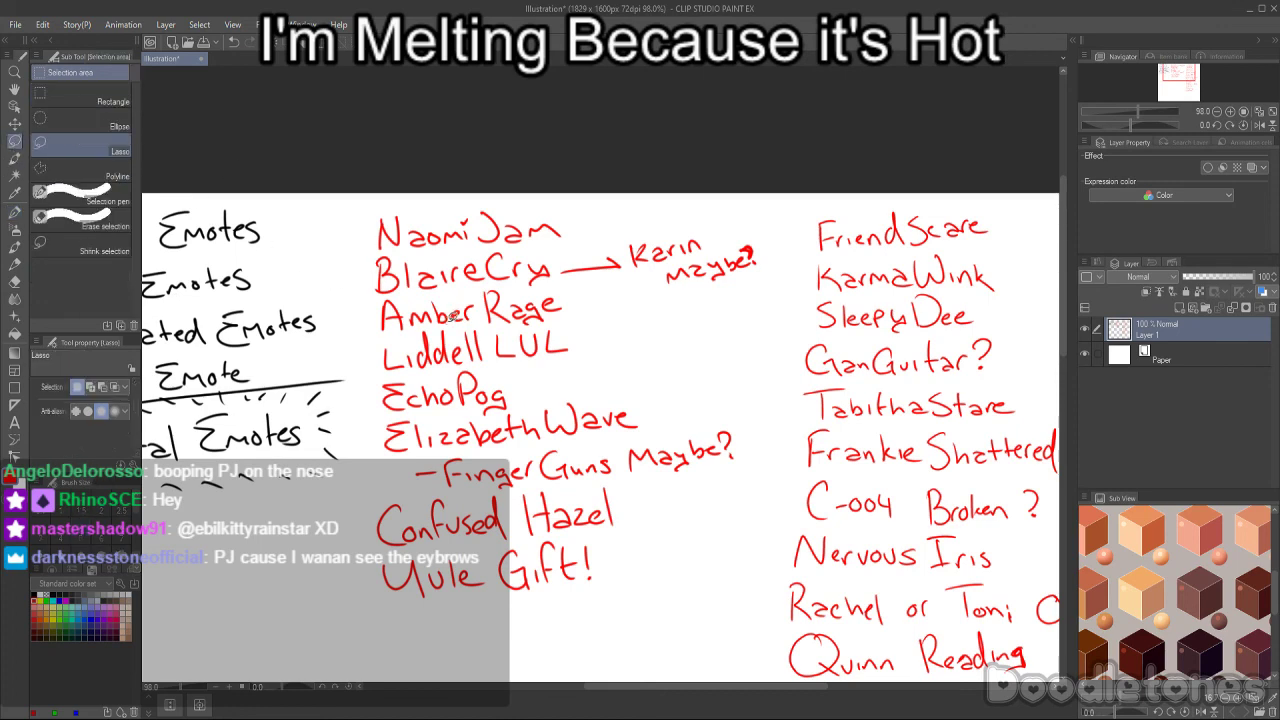
mouse_move(402, 330)
left_mouse_down()
mouse_move(378, 334)
mouse_move(408, 293)
mouse_move(455, 283)
mouse_move(582, 293)
mouse_move(540, 322)
mouse_move(448, 322)
left_mouse_up()
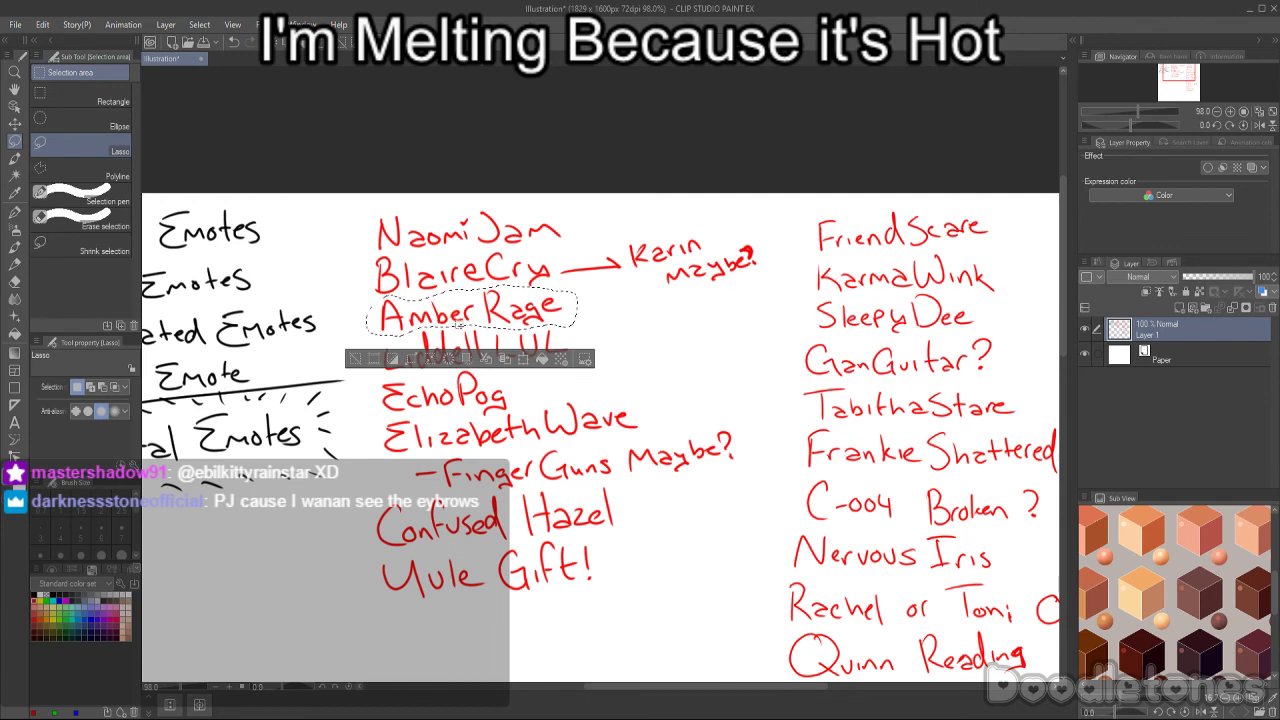
scroll(525, 426, "down", 5)
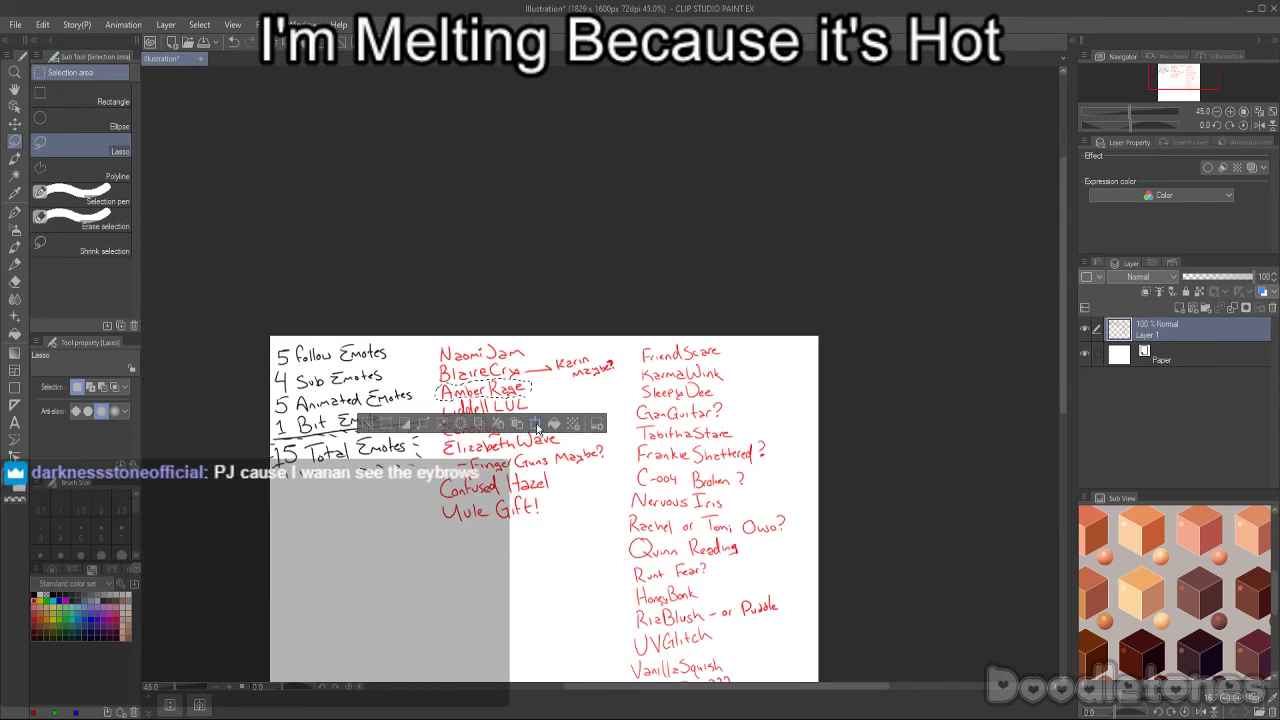
left_click(537, 424)
left_click_drag(485, 392, 580, 590)
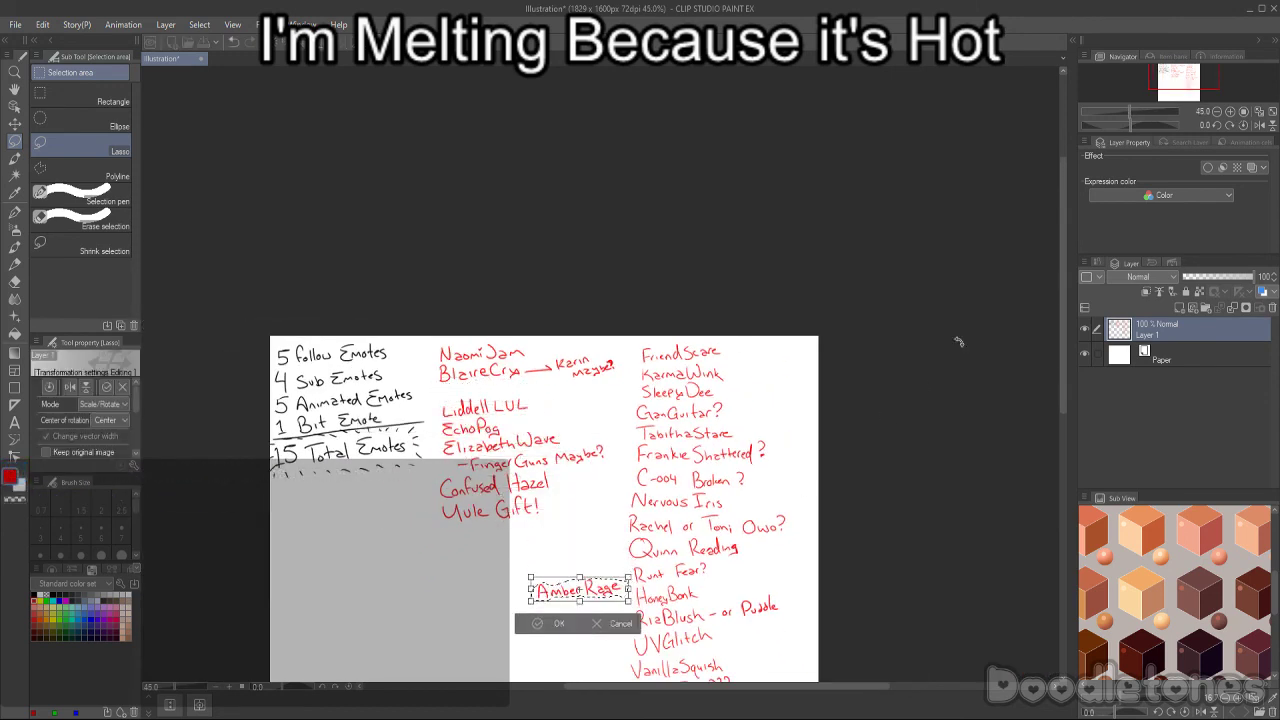
left_click(1064, 272)
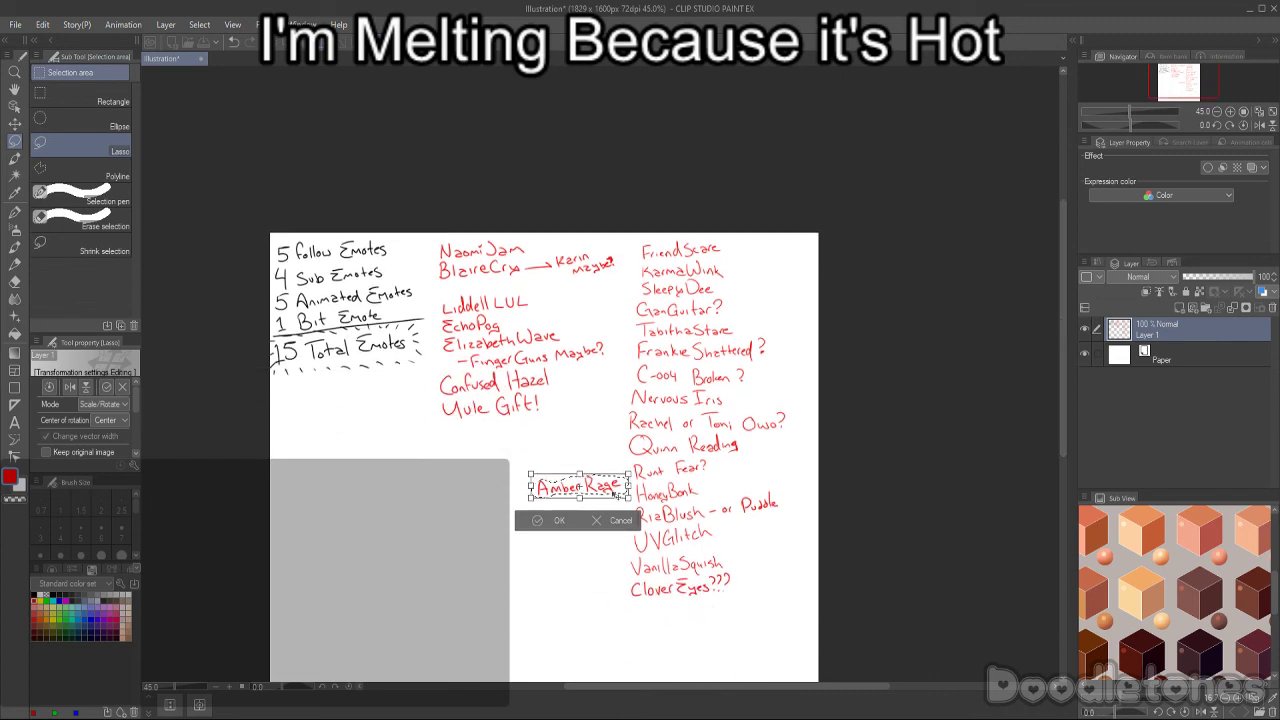
left_click_drag(618, 493, 714, 613)
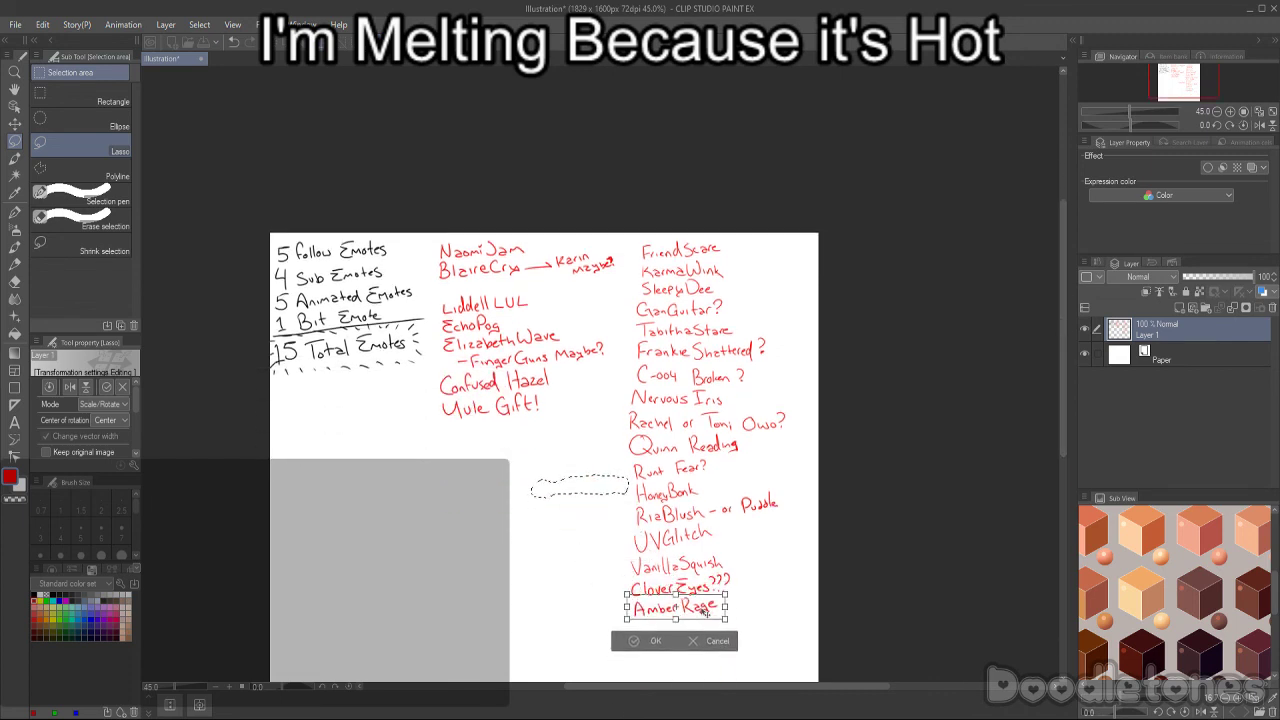
left_click(655, 641)
scroll(370, 294, "up", 1)
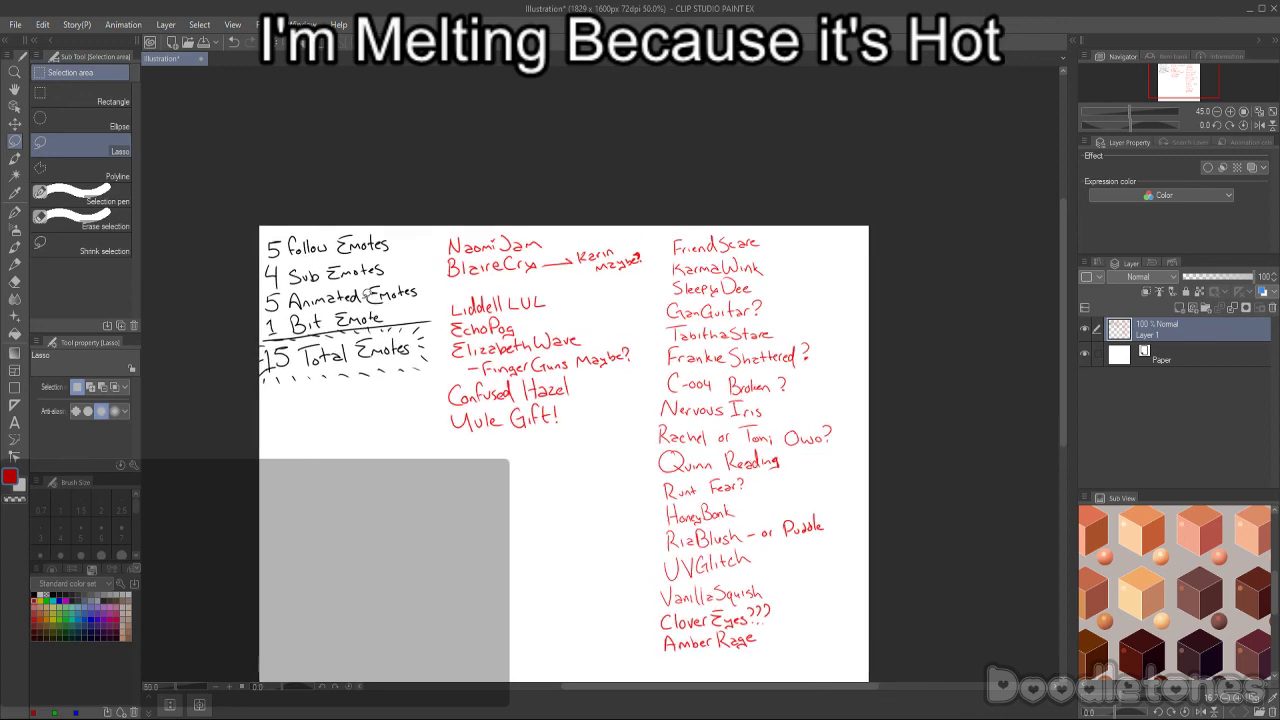
- Handwrite "Opal (PJ) Angry Eyebrows" in red with the G-pen in the gap between "BlaireCry" and "LiddellLUL"
scroll(366, 293, "up", 3)
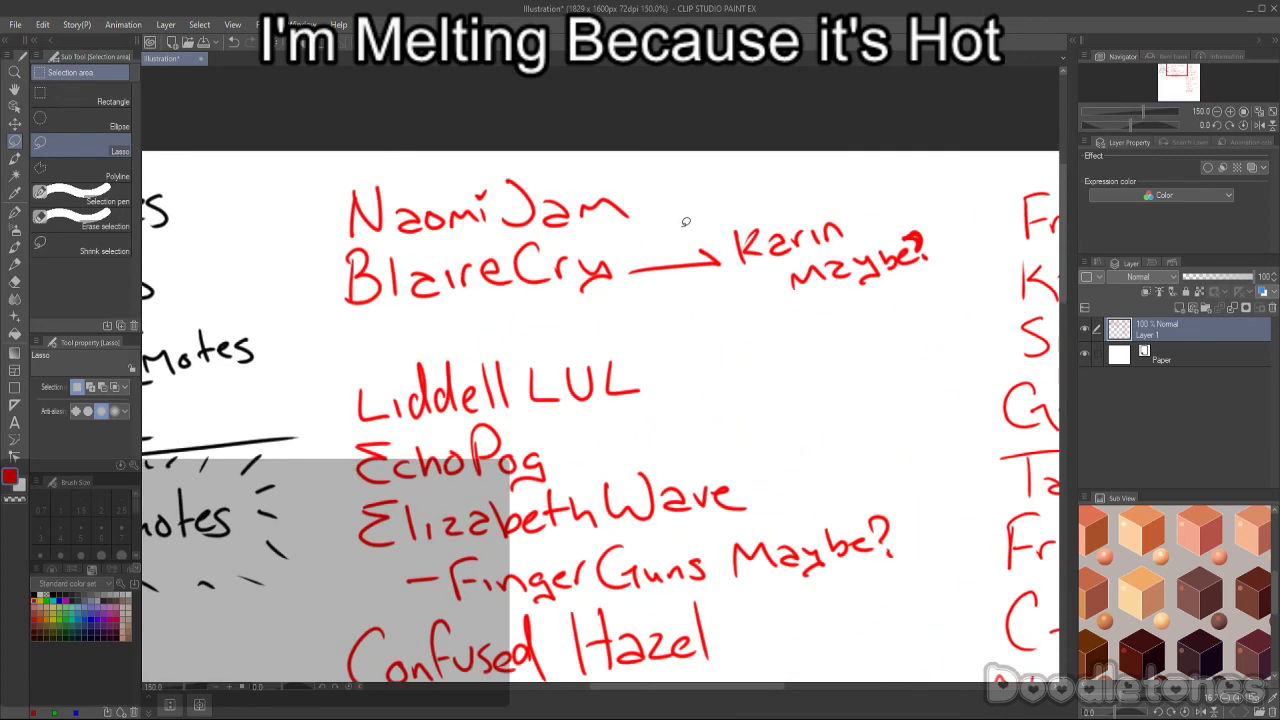
left_click(15, 213)
mouse_move(371, 324)
left_mouse_down()
mouse_move(400, 345)
mouse_move(482, 347)
left_mouse_up()
mouse_move(476, 322)
left_mouse_down()
mouse_move(488, 334)
mouse_move(504, 320)
mouse_move(500, 342)
left_mouse_up()
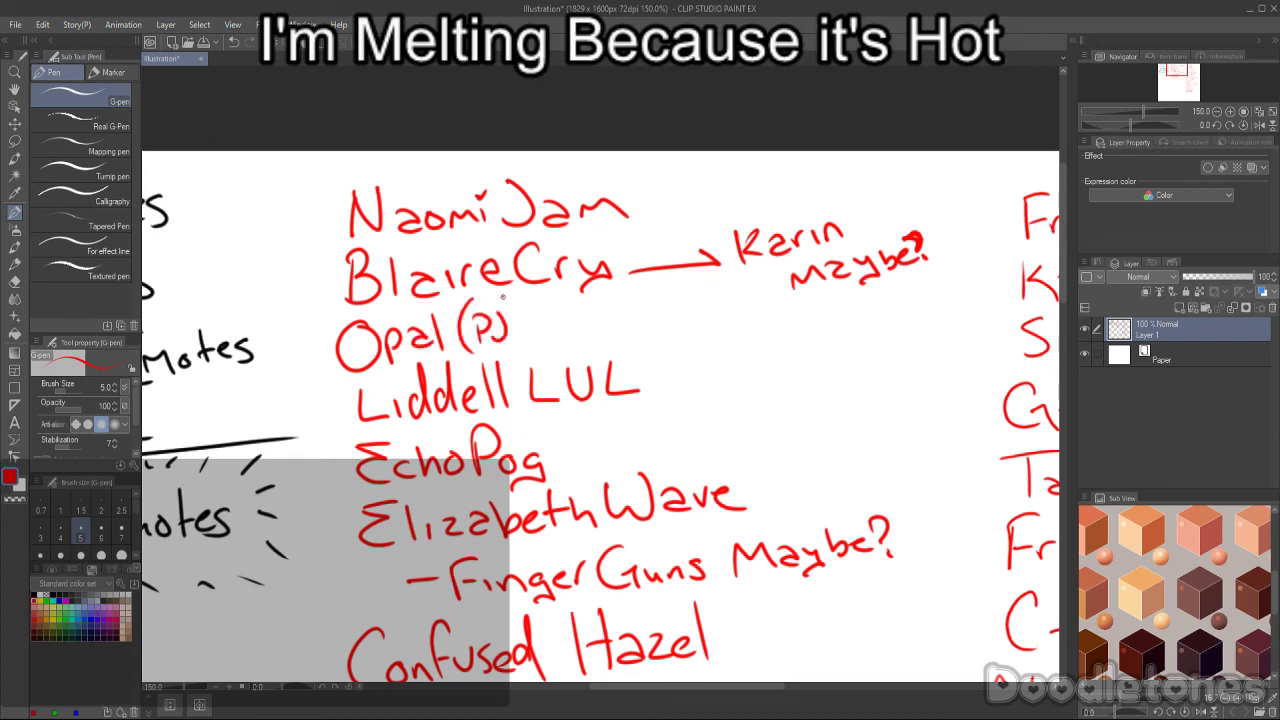
mouse_move(503, 297)
left_mouse_down()
mouse_move(508, 348)
mouse_move(541, 316)
mouse_move(562, 336)
left_mouse_up()
mouse_move(538, 322)
left_mouse_down()
mouse_move(610, 334)
mouse_move(590, 350)
left_mouse_up()
mouse_move(618, 320)
left_mouse_down()
mouse_move(624, 334)
mouse_move(628, 316)
left_mouse_up()
mouse_move(632, 316)
left_mouse_down()
mouse_move(652, 328)
mouse_move(638, 346)
left_mouse_up()
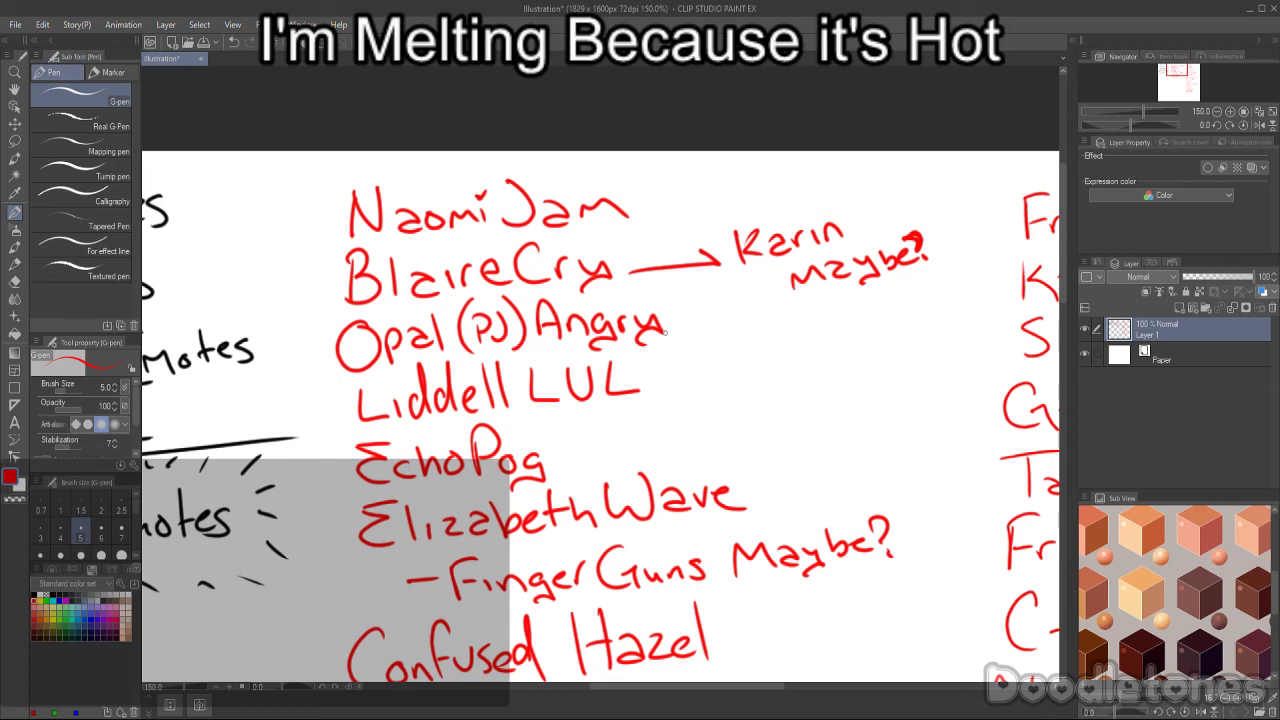
mouse_move(674, 300)
left_mouse_down()
mouse_move(688, 330)
mouse_move(704, 332)
left_mouse_up()
mouse_move(702, 316)
left_mouse_down()
mouse_move(722, 326)
mouse_move(706, 342)
left_mouse_up()
mouse_move(728, 322)
left_mouse_down()
mouse_move(738, 316)
mouse_move(736, 328)
left_mouse_up()
mouse_move(750, 312)
left_mouse_down()
mouse_move(740, 330)
mouse_move(756, 332)
left_mouse_up()
mouse_move(760, 322)
left_mouse_down()
mouse_move(820, 308)
mouse_move(822, 328)
left_mouse_up()
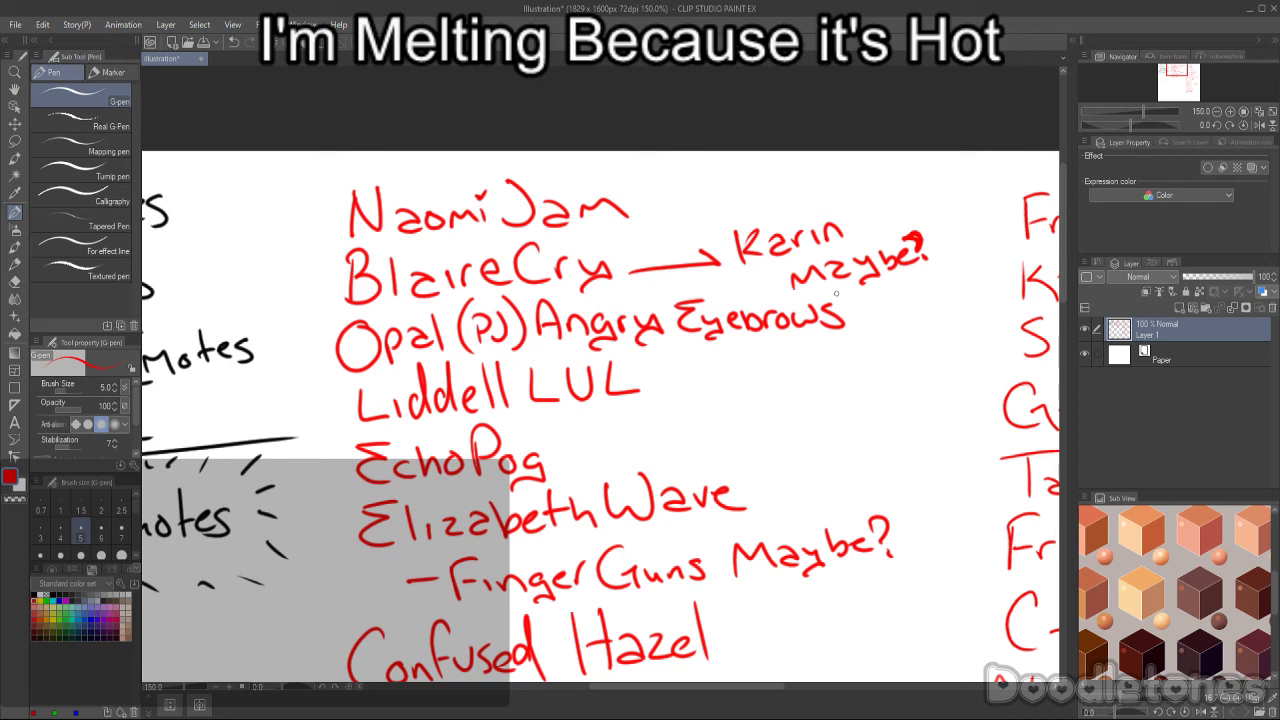
- Sketch a small red bear with round ears, dot eyes, snout and body in the blank area beneath "Yule Gift!"
scroll(720, 216, "down", 3)
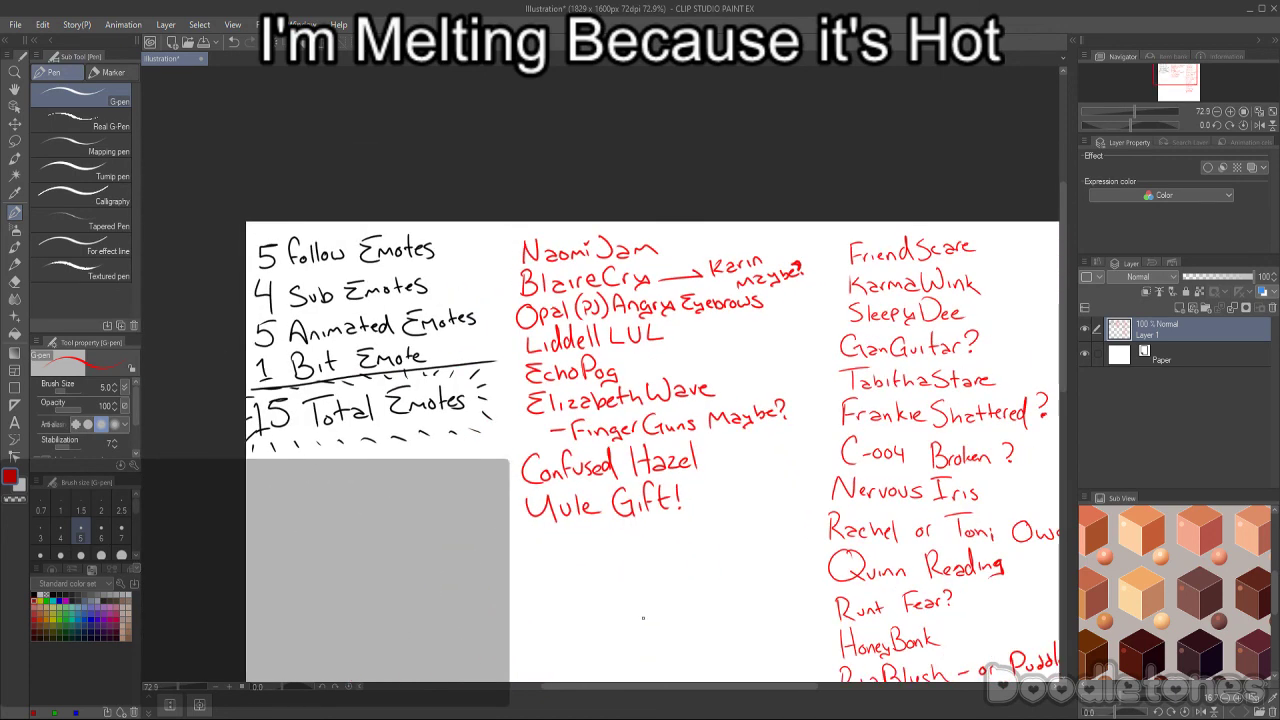
left_click_drag(647, 690, 690, 690)
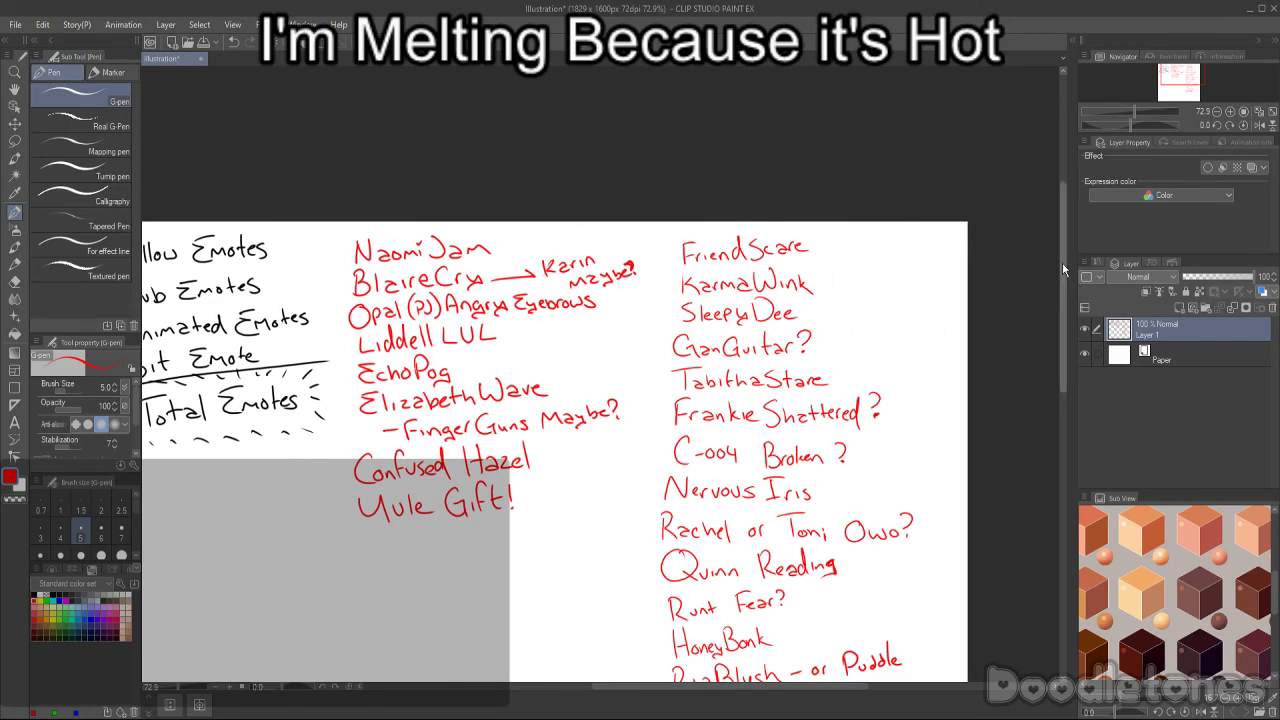
left_click_drag(1062, 273, 1056, 340)
scroll(1064, 338, "up", 3)
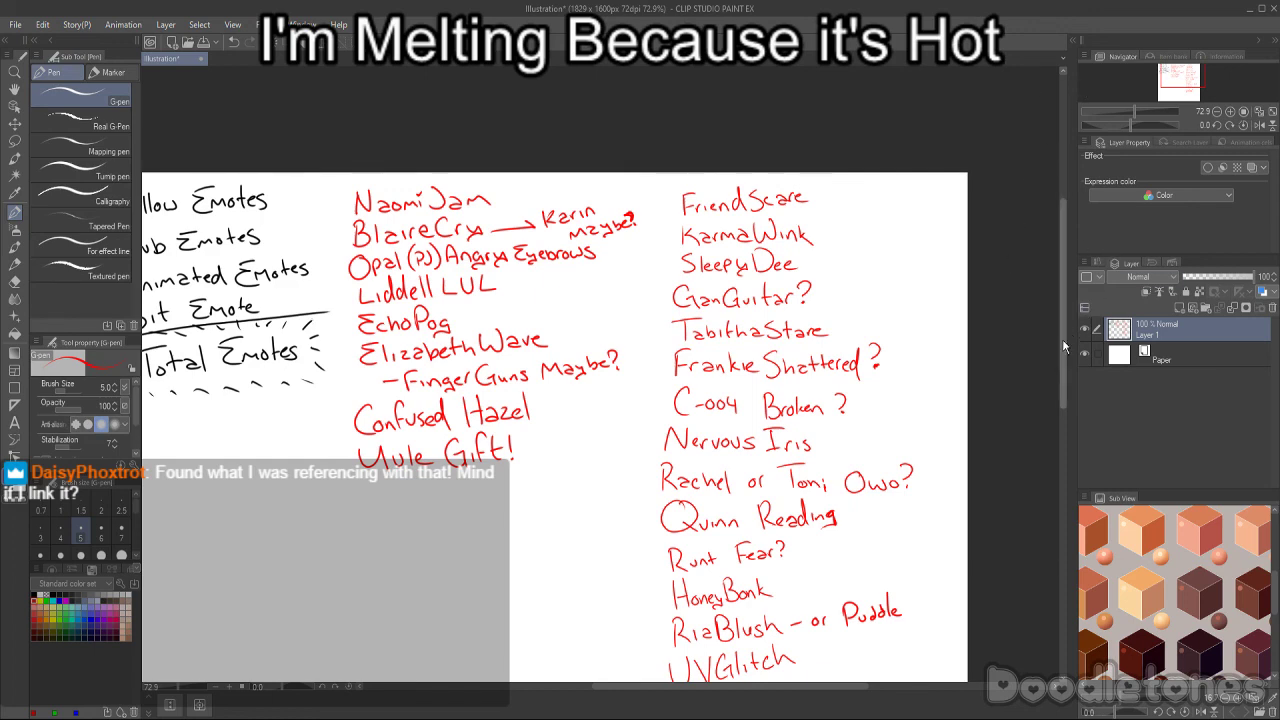
left_click_drag(1062, 364, 1089, 439)
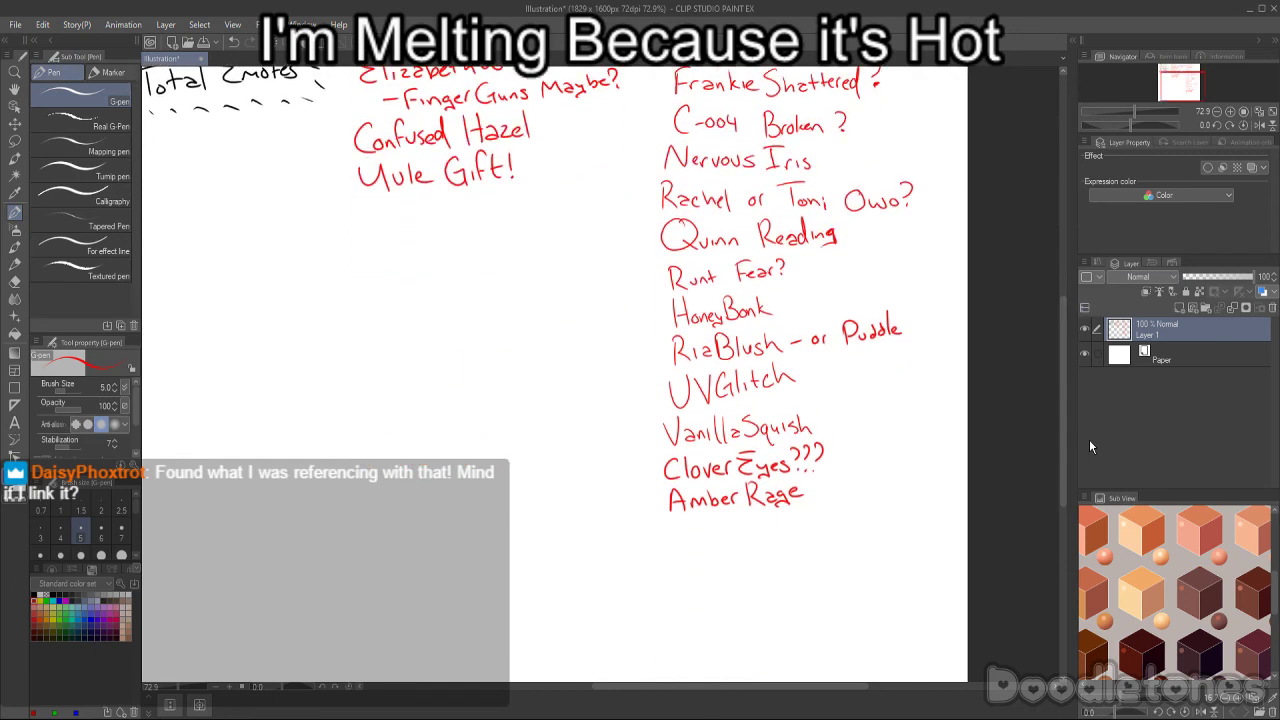
mouse_move(397, 352)
left_mouse_down()
mouse_move(408, 346)
mouse_move(313, 382)
mouse_move(411, 340)
mouse_move(446, 360)
left_mouse_up()
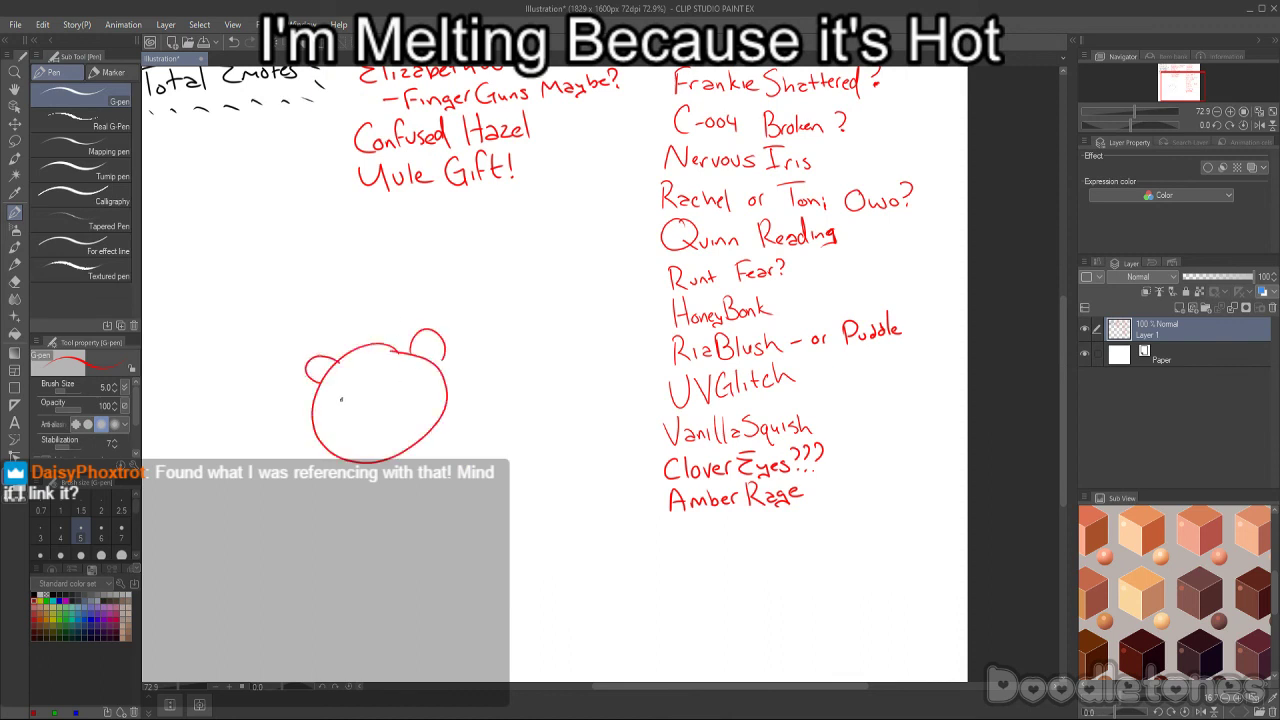
left_click_drag(341, 399, 409, 382)
mouse_move(375, 423)
left_mouse_down()
mouse_move(383, 438)
mouse_move(398, 424)
mouse_move(384, 418)
left_mouse_up()
left_click_drag(350, 466, 352, 554)
mouse_move(420, 452)
left_mouse_down()
mouse_move(457, 550)
mouse_move(460, 448)
left_mouse_up()
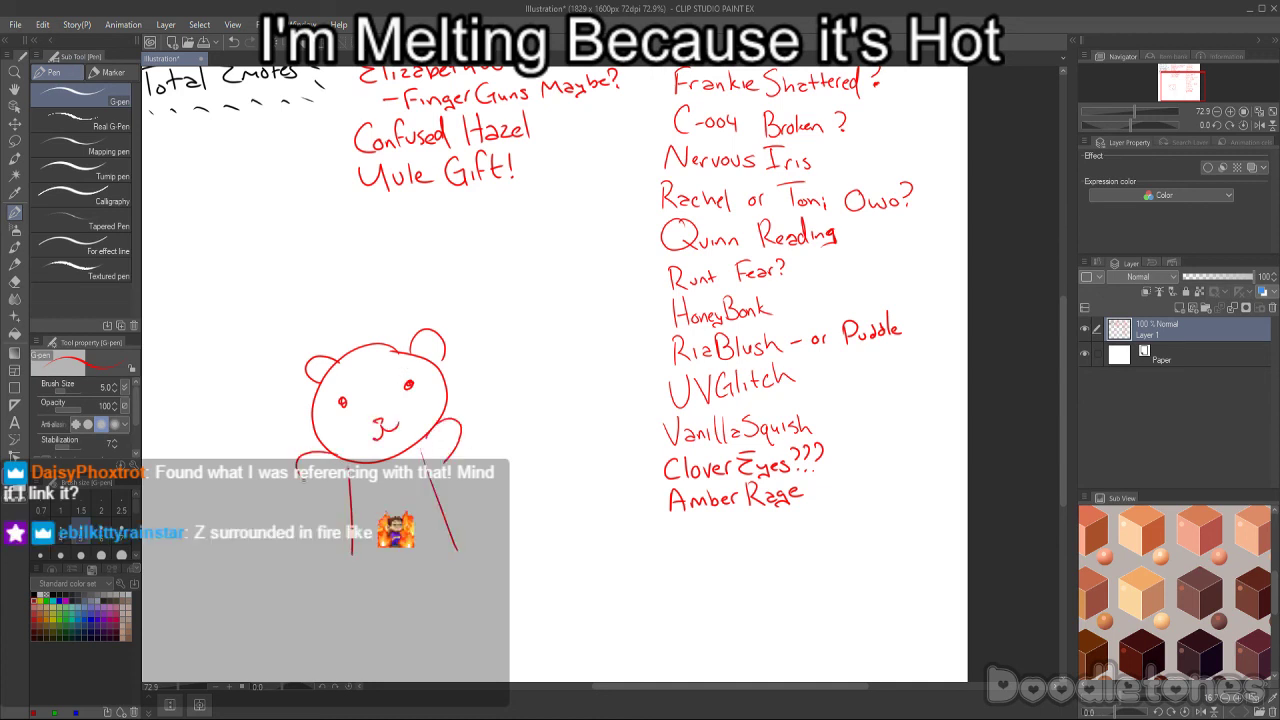
- Finish the bear's other arm and give it thick, filled angry eyebrows slanting above its eyes
left_click_drag(320, 440, 346, 495)
left_click_drag(323, 393, 377, 390)
mouse_move(322, 392)
left_mouse_down()
mouse_move(378, 390)
mouse_move(408, 346)
mouse_move(420, 380)
mouse_move(412, 362)
mouse_move(398, 382)
mouse_move(338, 386)
mouse_move(368, 390)
left_mouse_up()
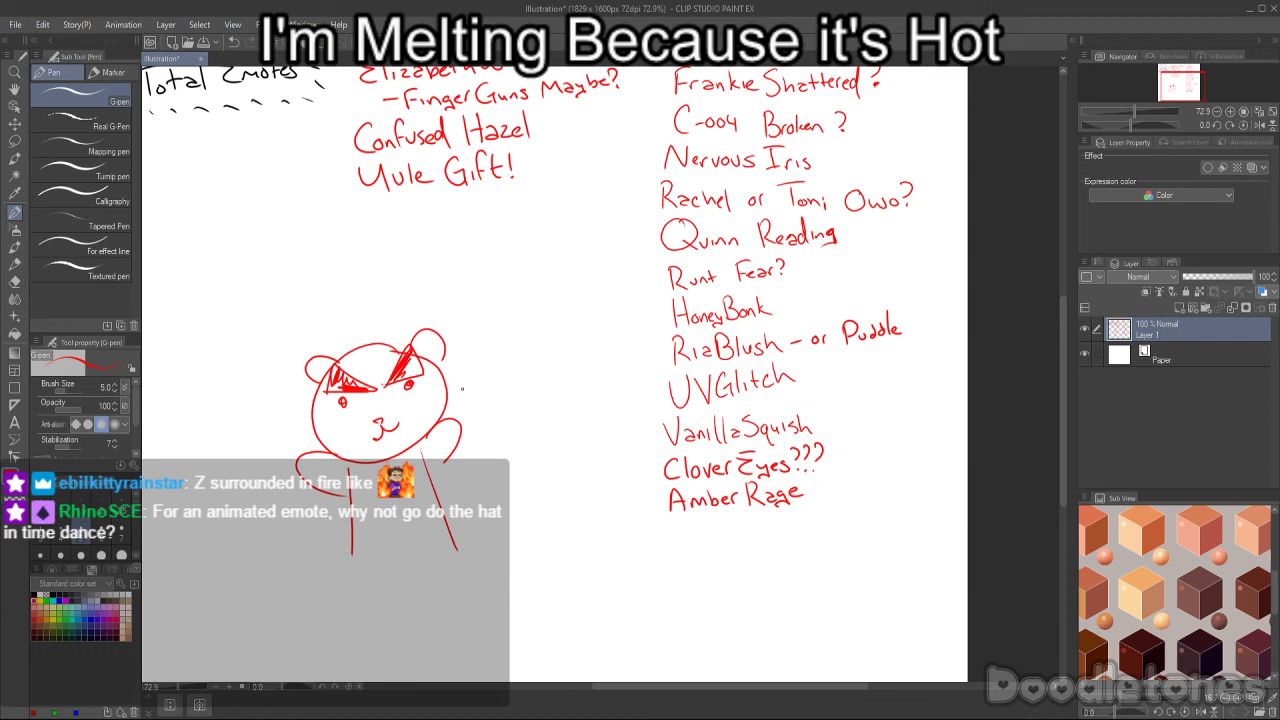
- Lasso the whole angry bear sketch, delete it and clear the selection
key("m")
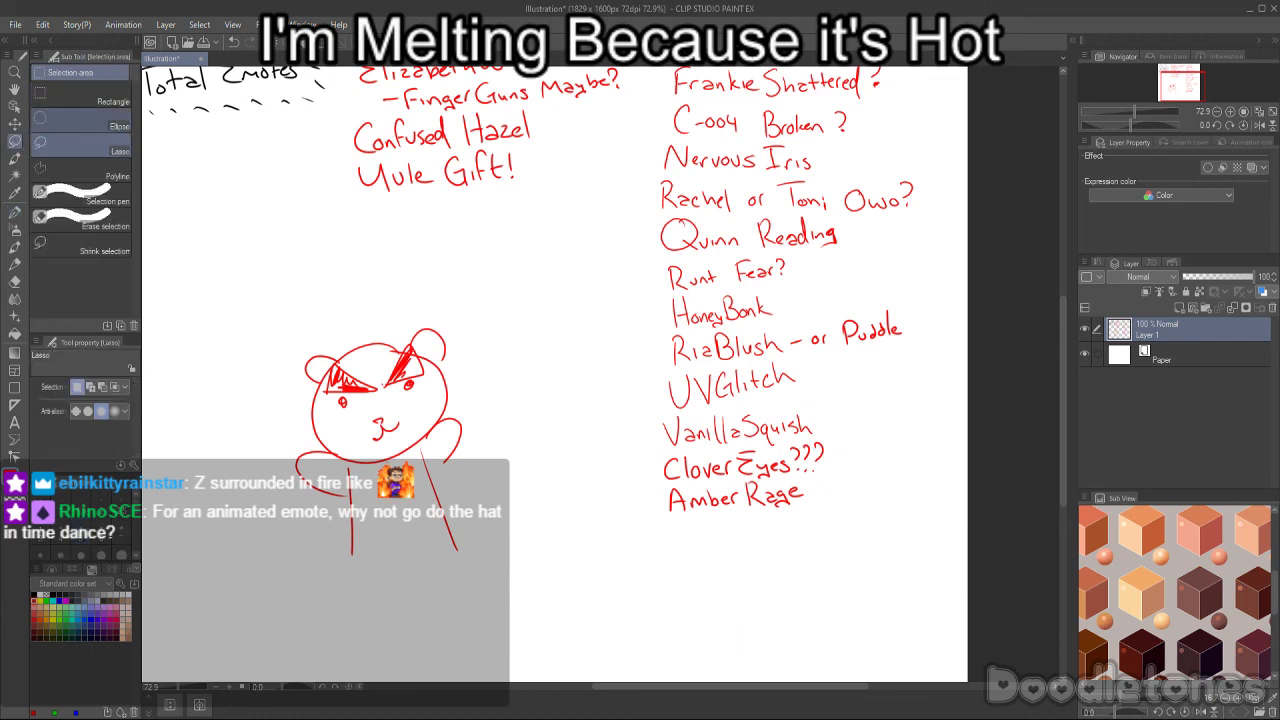
mouse_move(484, 300)
left_mouse_down()
mouse_move(480, 564)
mouse_move(478, 298)
left_mouse_up()
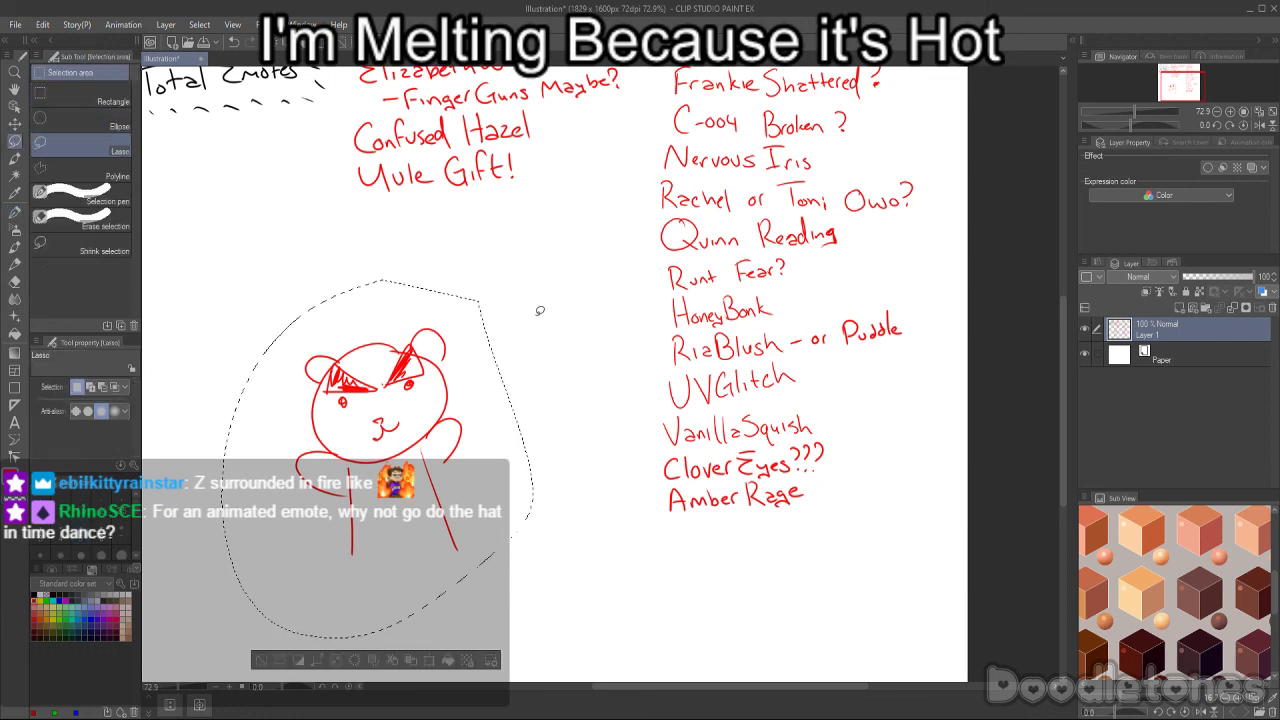
key("Delete")
key("ctrl+d")
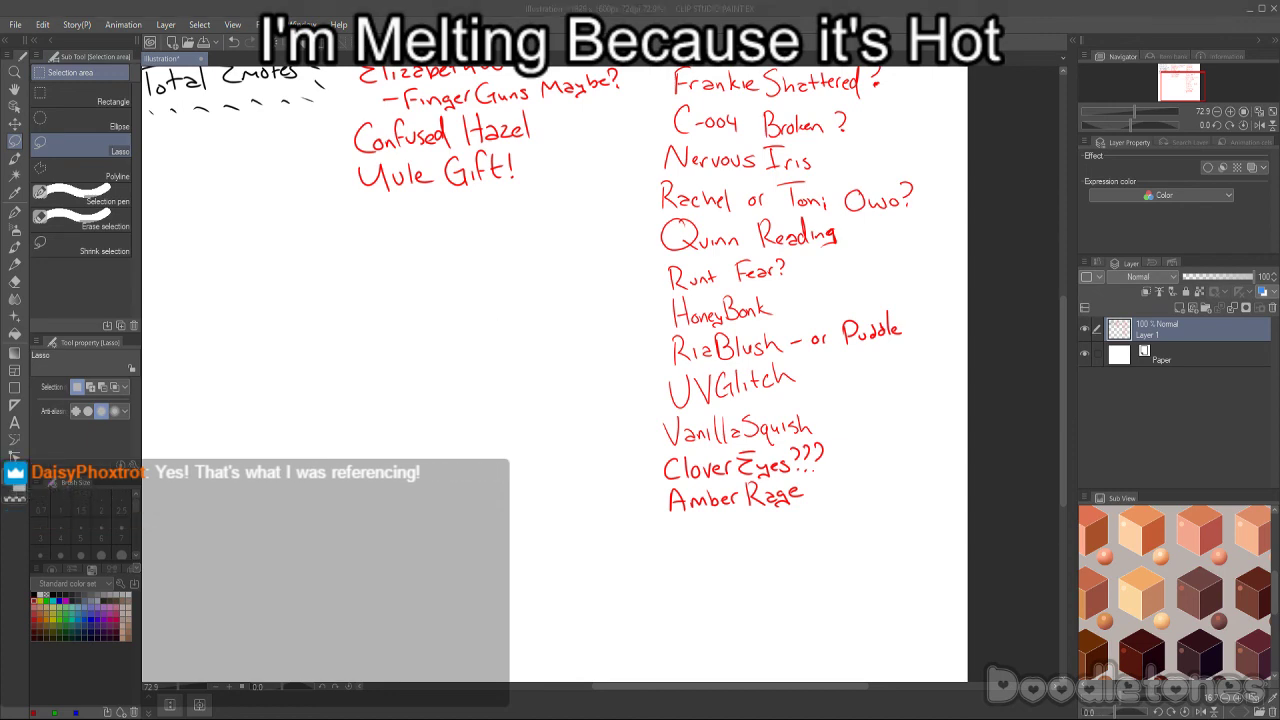
scroll(711, 305, "down", 2)
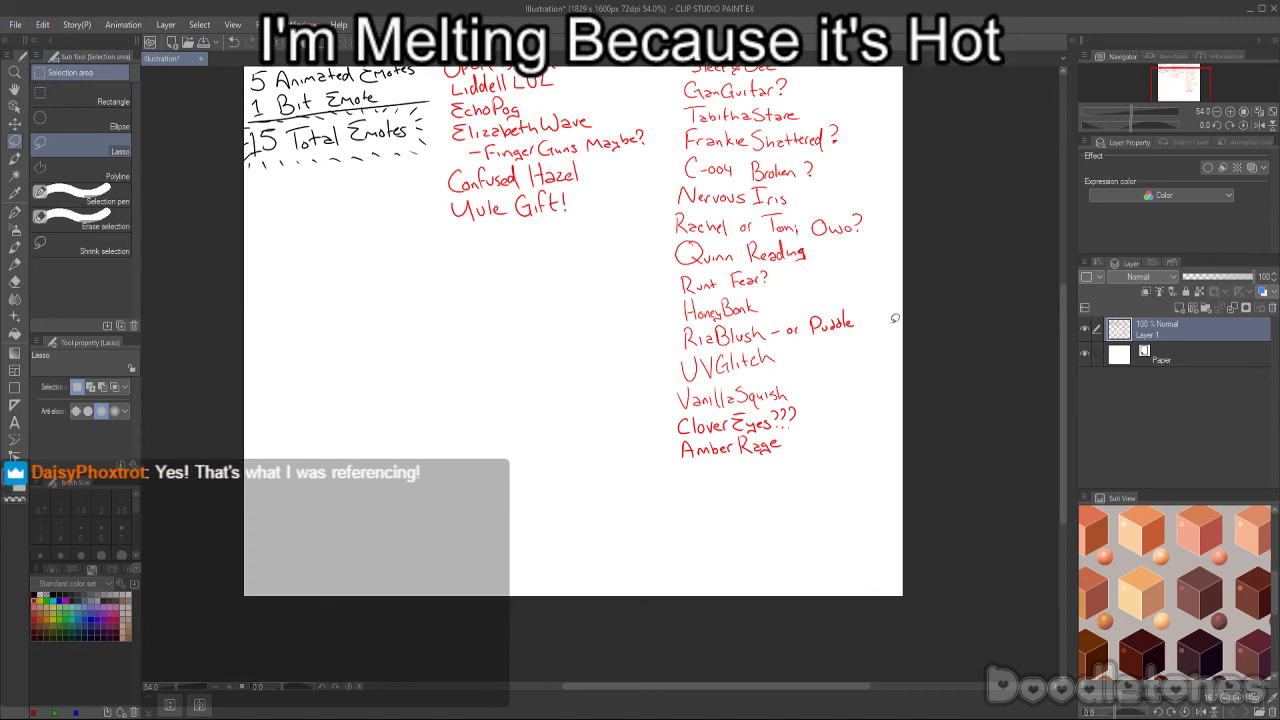
left_click_drag(1066, 369, 1068, 326)
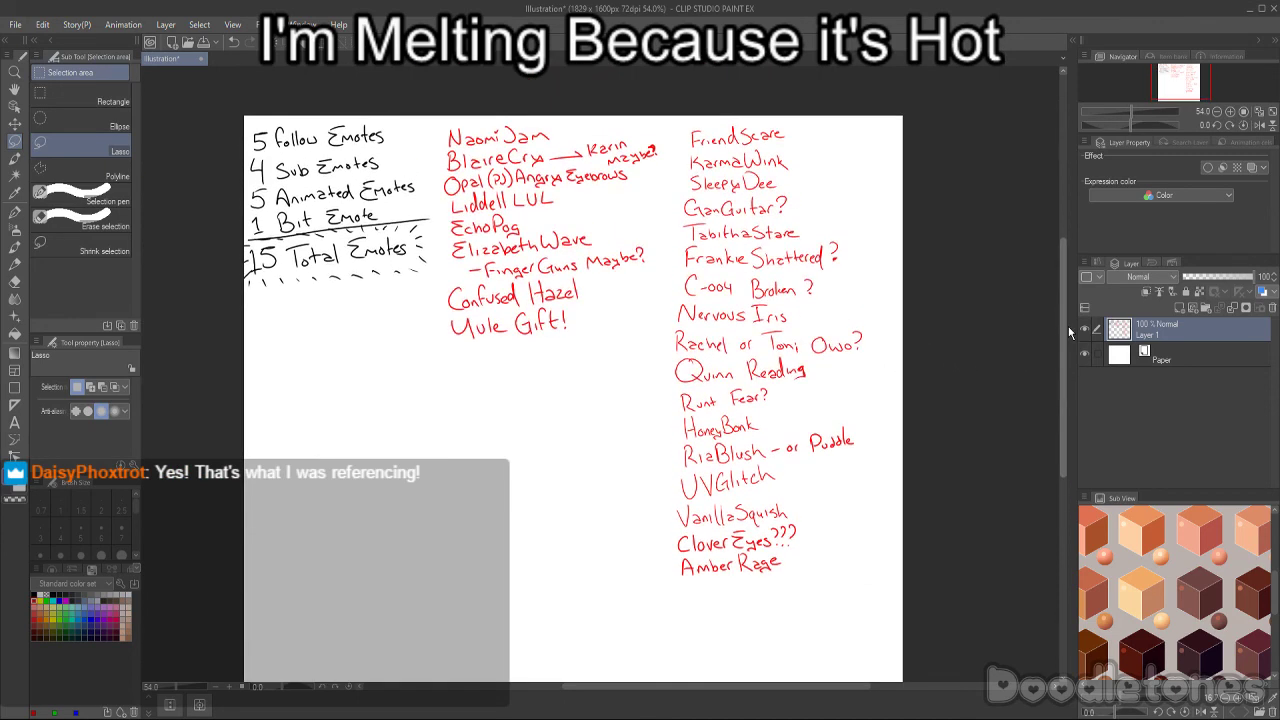
left_click(15, 213)
scroll(579, 125, "up", 1)
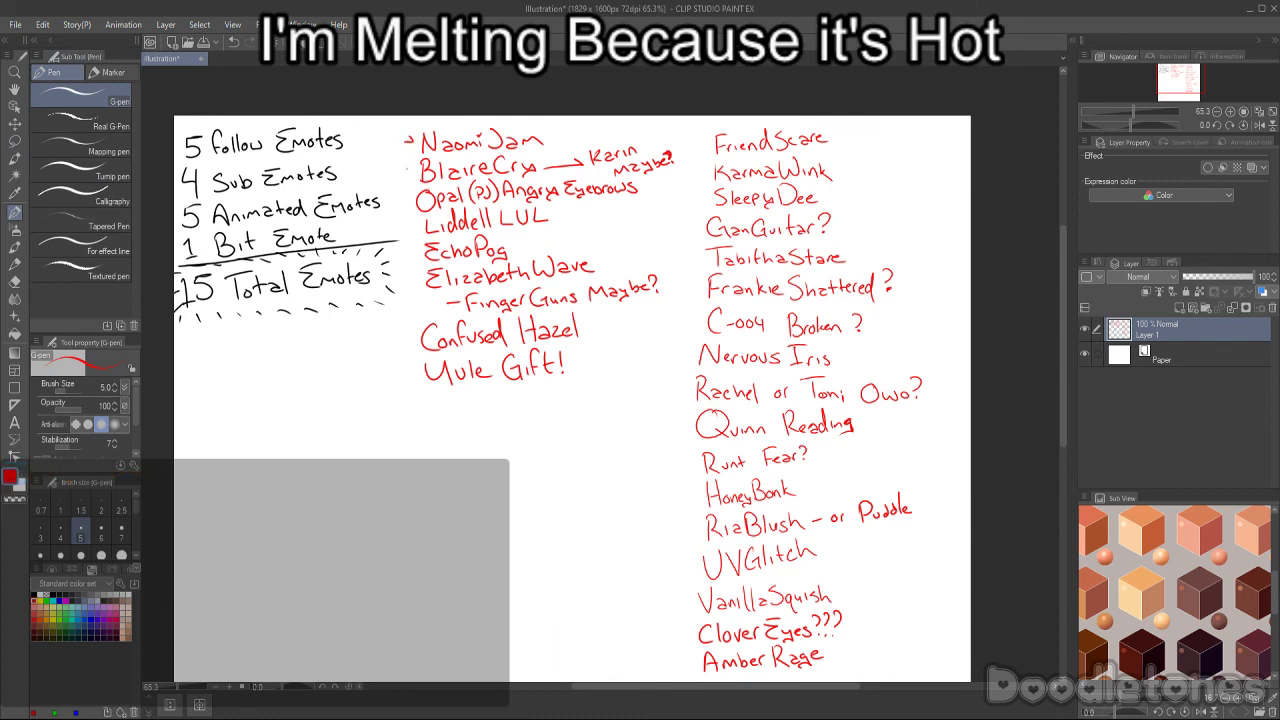
key("ctrl+z")
mouse_move(402, 147)
left_mouse_down()
mouse_move(424, 142)
mouse_move(409, 135)
left_mouse_up()
key("ctrl+z")
key("ctrl+z")
scroll(861, 252, "down", 2)
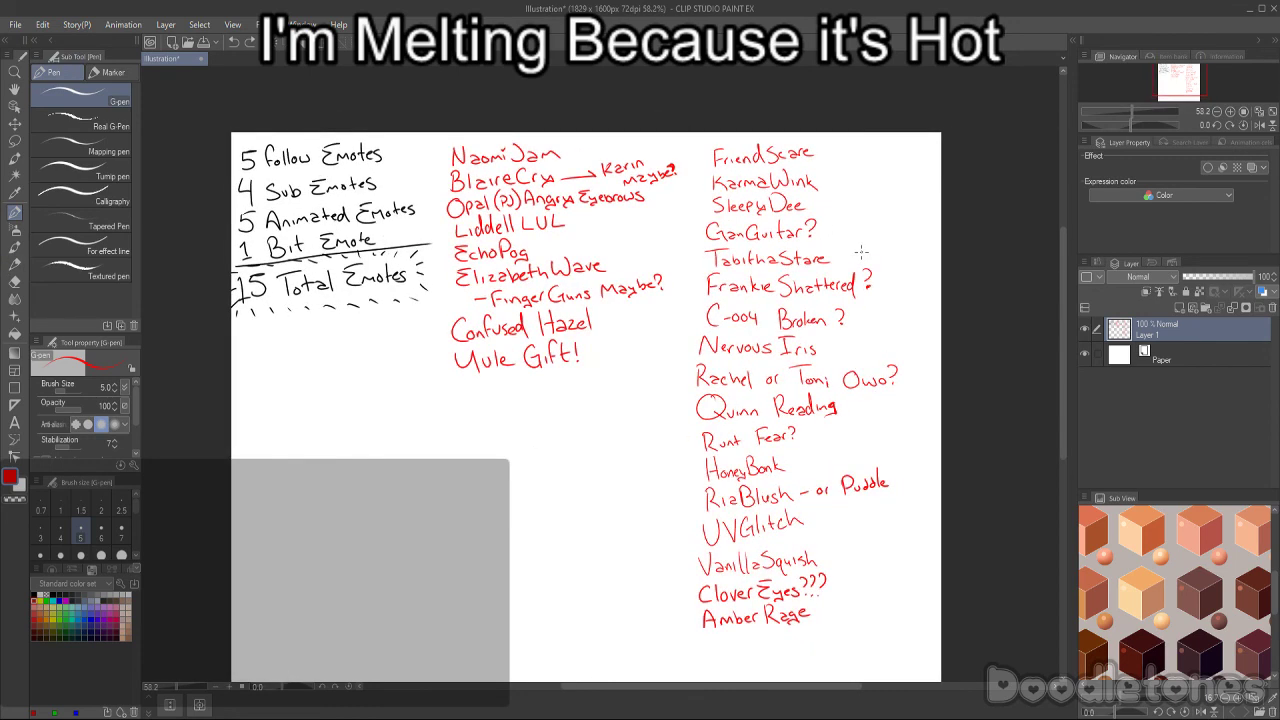
- Tally the first column's ideas with short red strokes in front of each entry, and undo the strokes
scroll(861, 252, "down", 1)
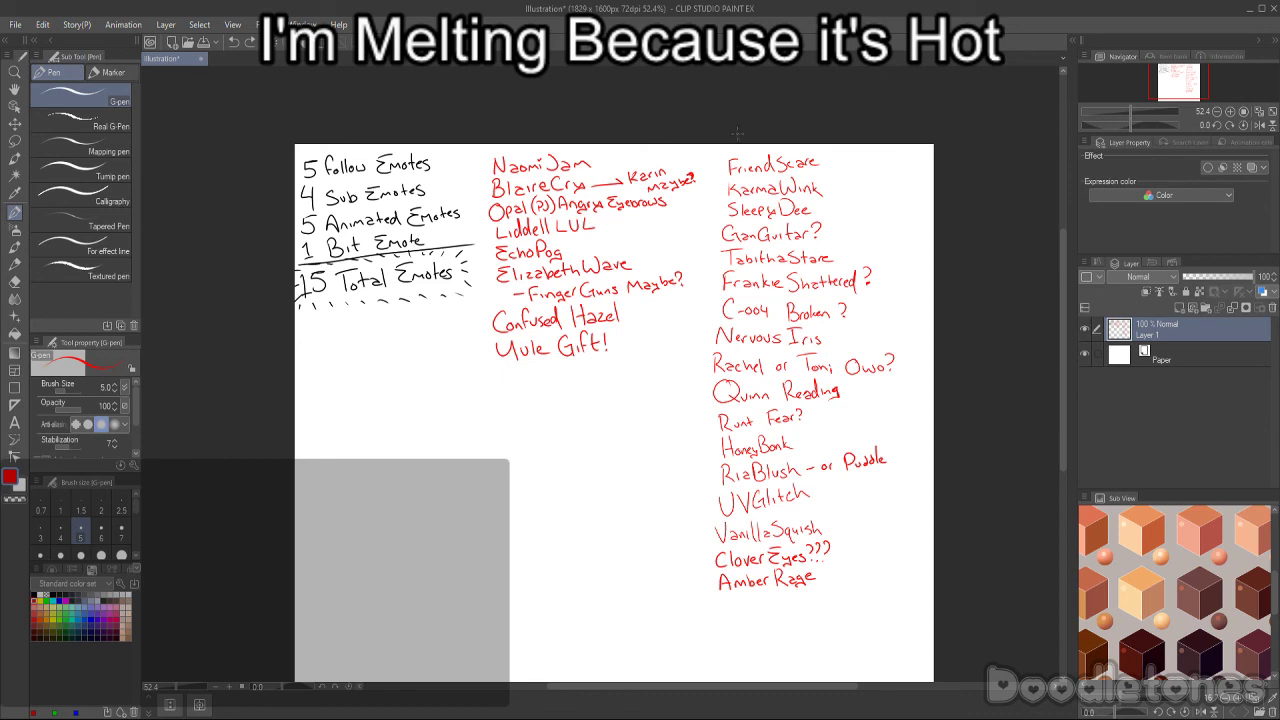
scroll(614, 413, "down", 2)
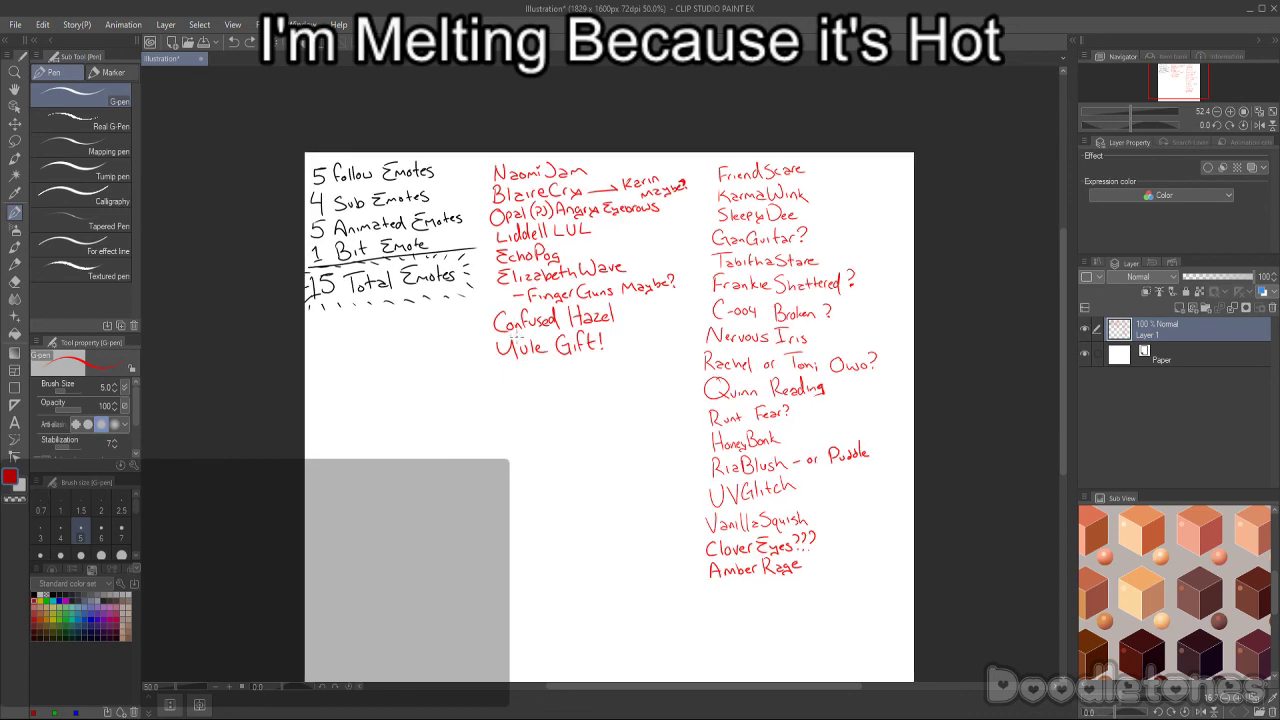
scroll(675, 284, "up", 3)
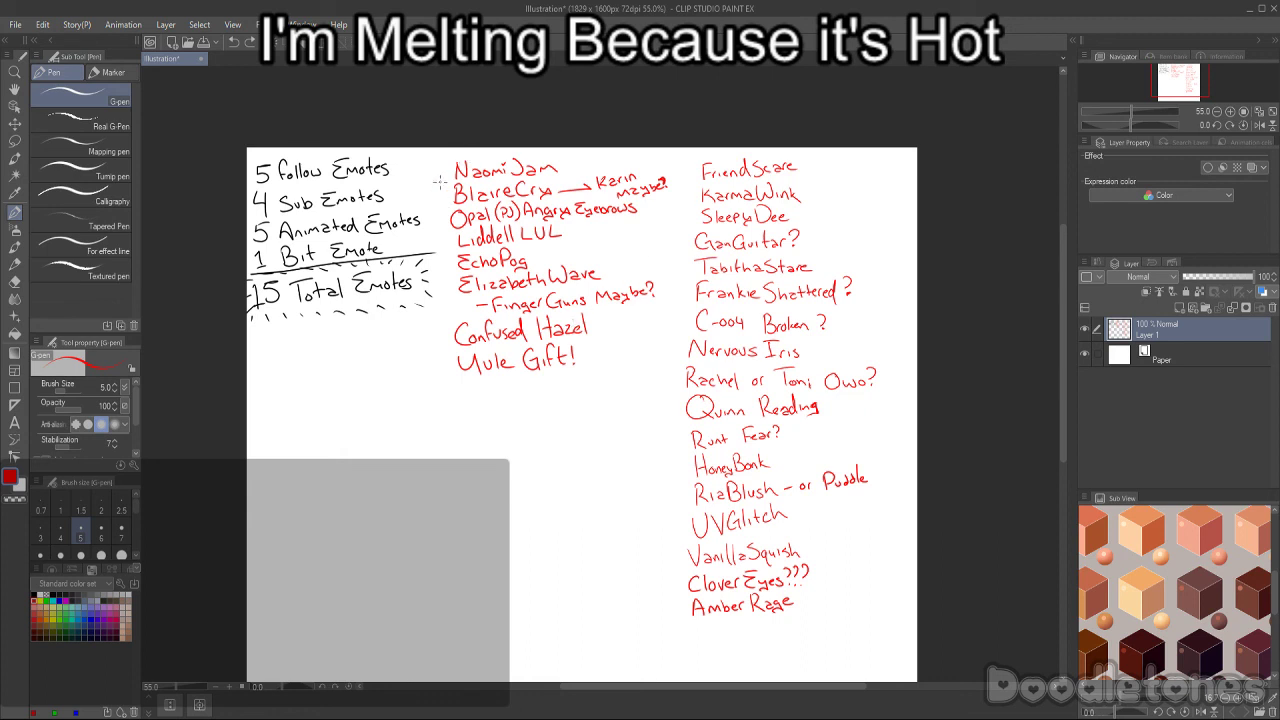
left_click_drag(450, 262, 445, 270)
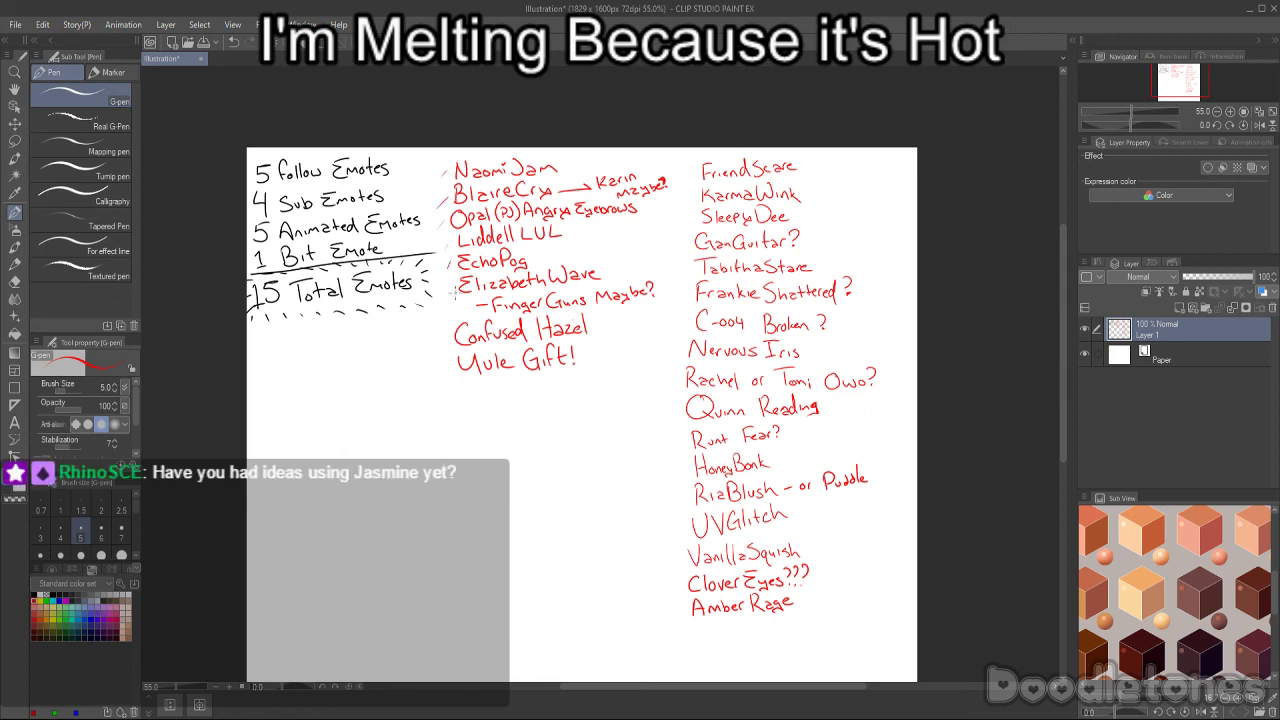
left_click_drag(455, 338, 443, 372)
key("ctrl+z")
key("ctrl+z")
key("ctrl+z")
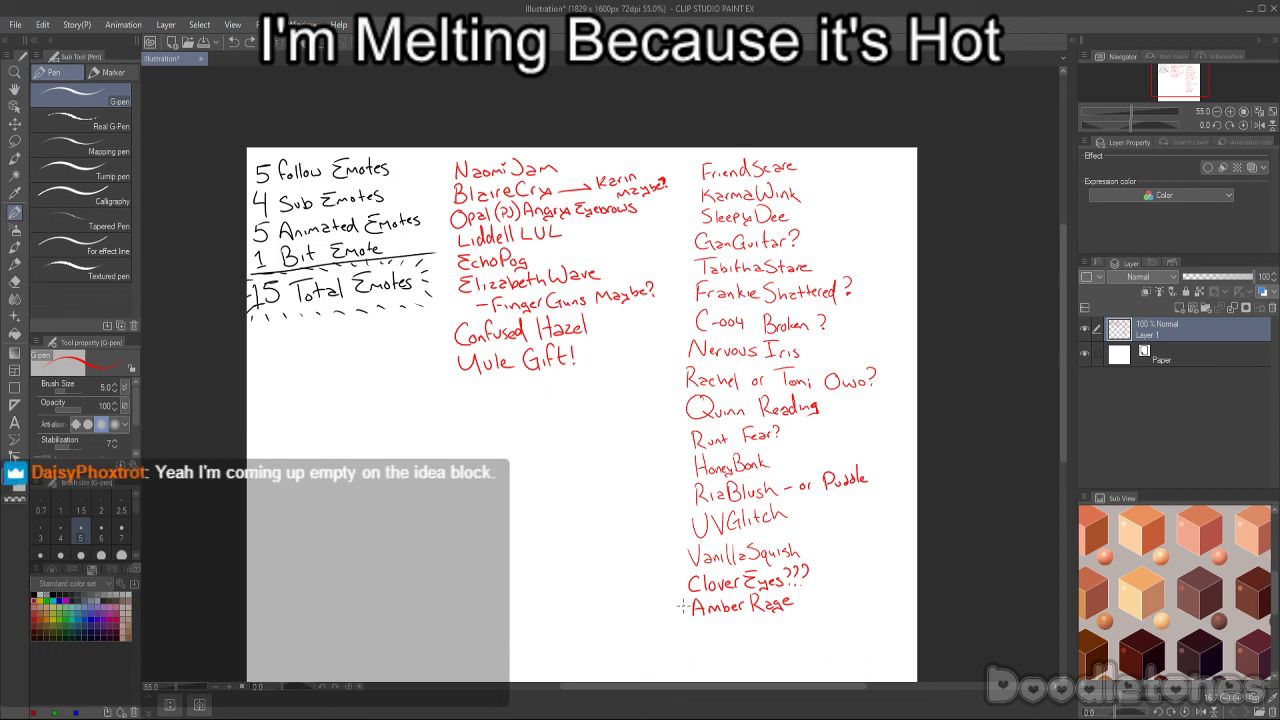
- Try drawing a tall red bracket along the second idea column from "FriendScare" to "AmberRage", and undo it
mouse_move(702, 172)
left_mouse_down()
mouse_move(679, 190)
mouse_move(665, 418)
mouse_move(690, 635)
left_mouse_up()
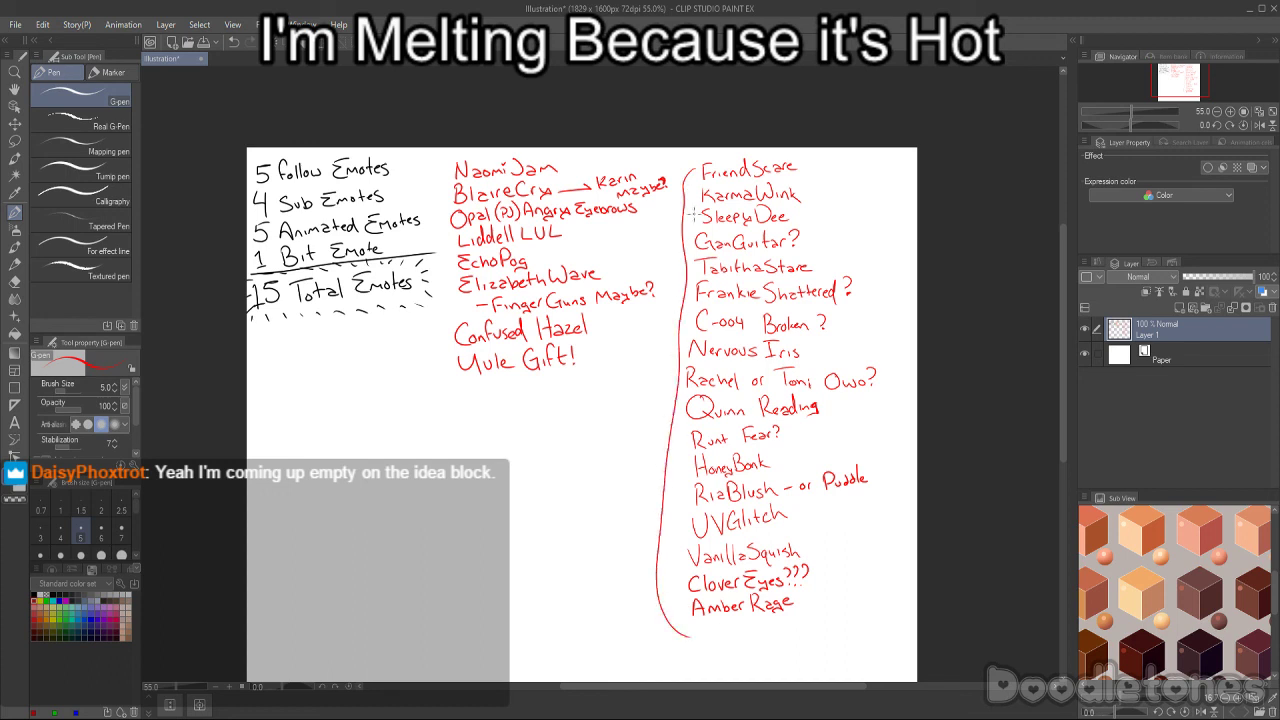
key("ctrl+z")
mouse_move(706, 157)
left_mouse_down()
mouse_move(678, 210)
mouse_move(660, 405)
mouse_move(706, 648)
mouse_move(720, 648)
left_mouse_up()
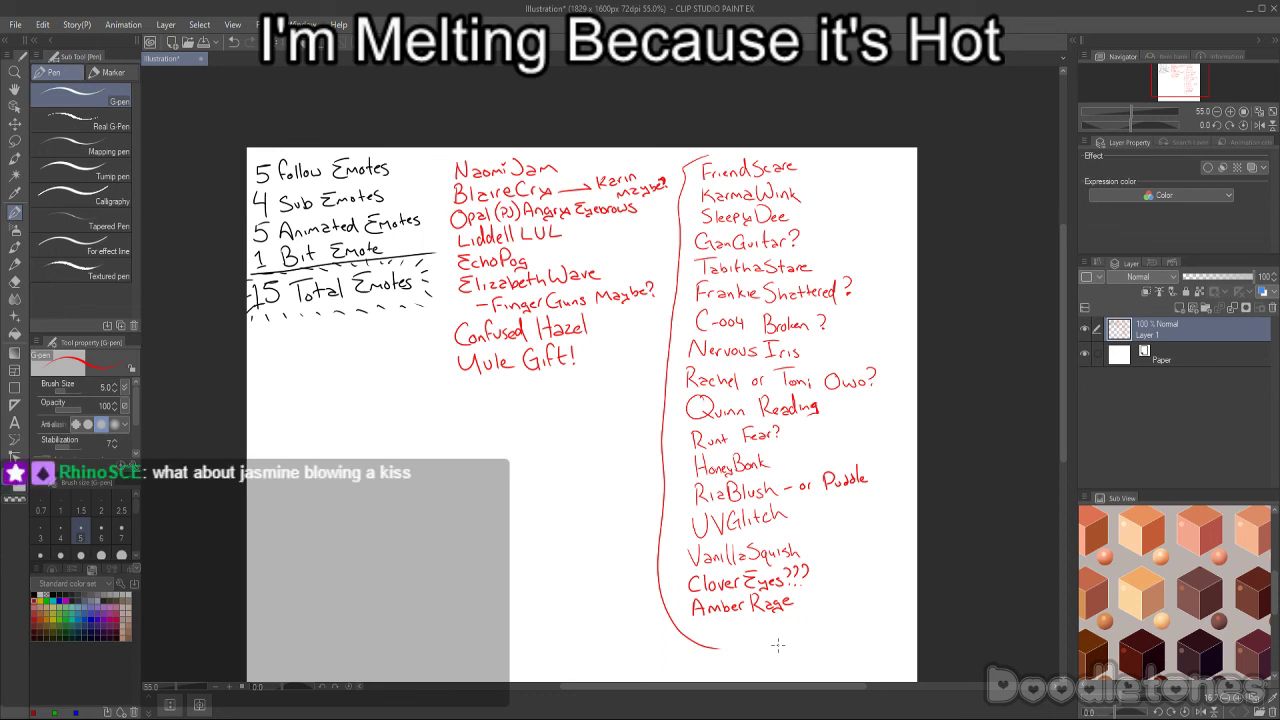
key("ctrl+z")
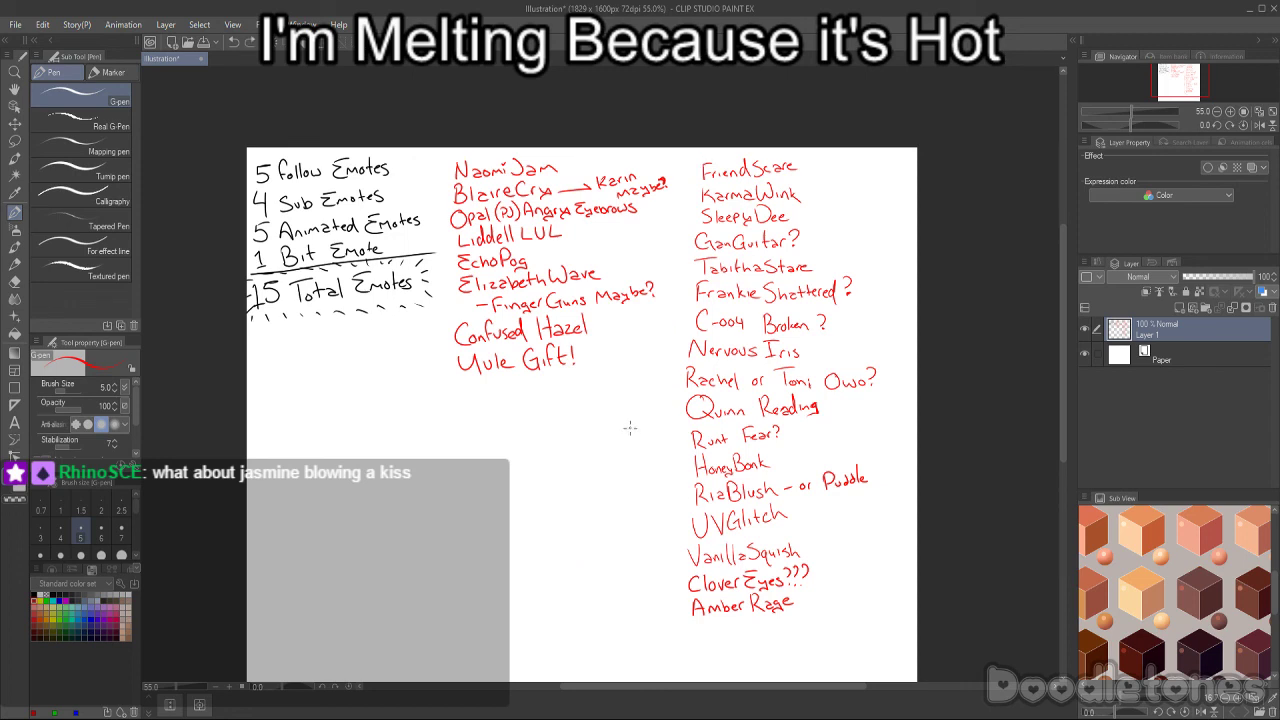
- Handwrite "JasmineKiss" in red beneath "Amber Rage" in the emote ideas list
scroll(786, 496, "up", 3)
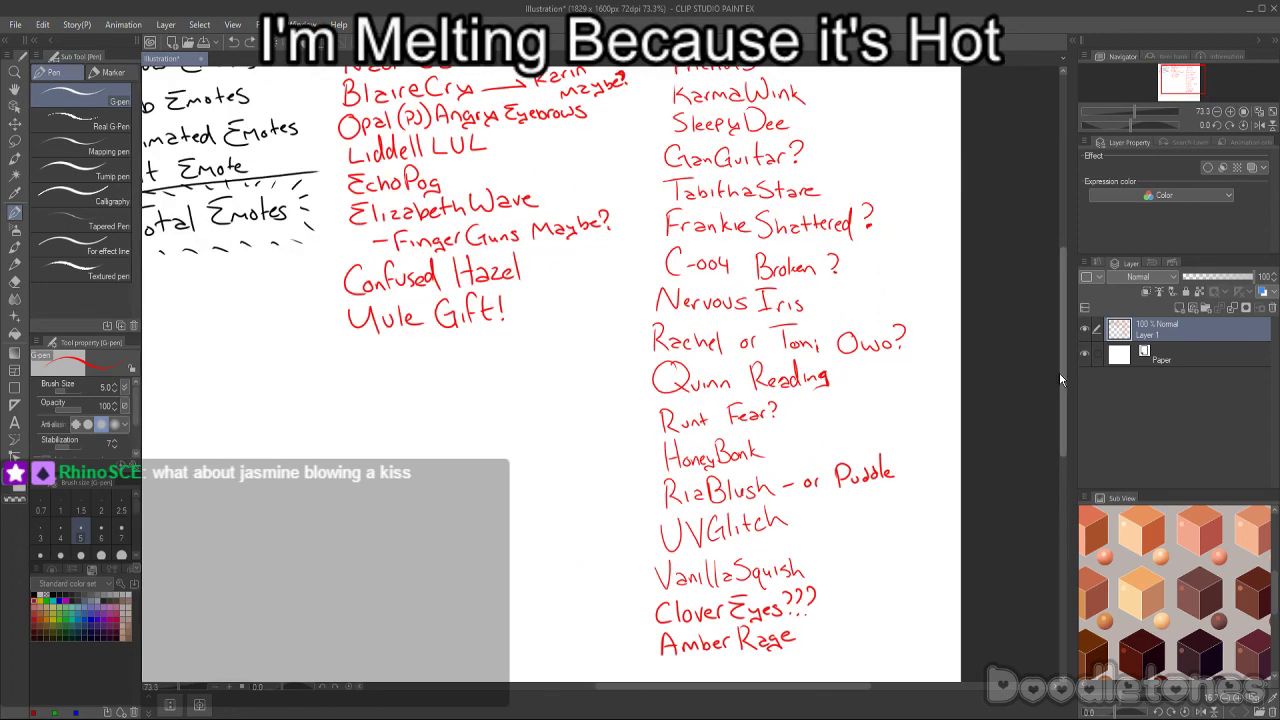
left_click_drag(1059, 372, 1068, 520)
scroll(863, 514, "up", 3)
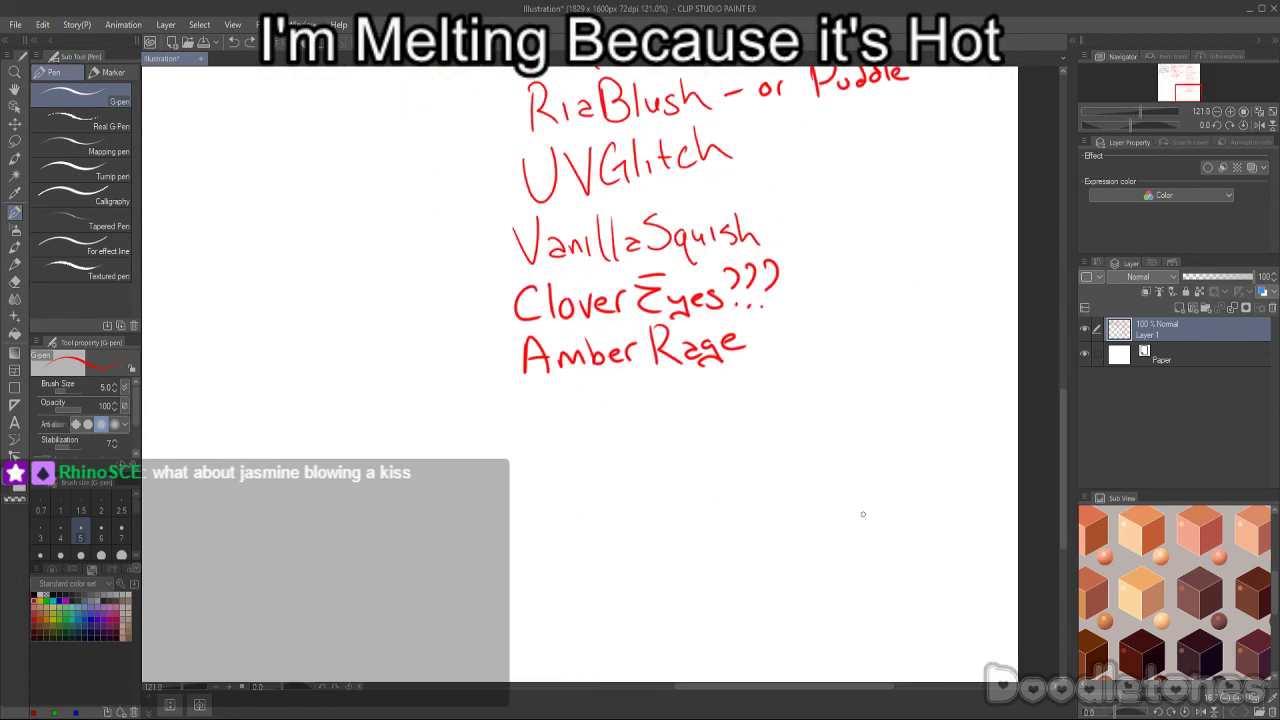
mouse_move(549, 391)
left_mouse_down()
mouse_move(550, 440)
mouse_move(524, 438)
left_mouse_up()
mouse_move(584, 412)
left_mouse_down()
mouse_move(565, 425)
mouse_move(590, 434)
left_mouse_up()
mouse_move(602, 410)
left_mouse_down()
mouse_move(596, 432)
mouse_move(698, 424)
left_mouse_up()
mouse_move(700, 386)
left_mouse_down()
mouse_move(723, 423)
mouse_move(763, 418)
left_mouse_up()
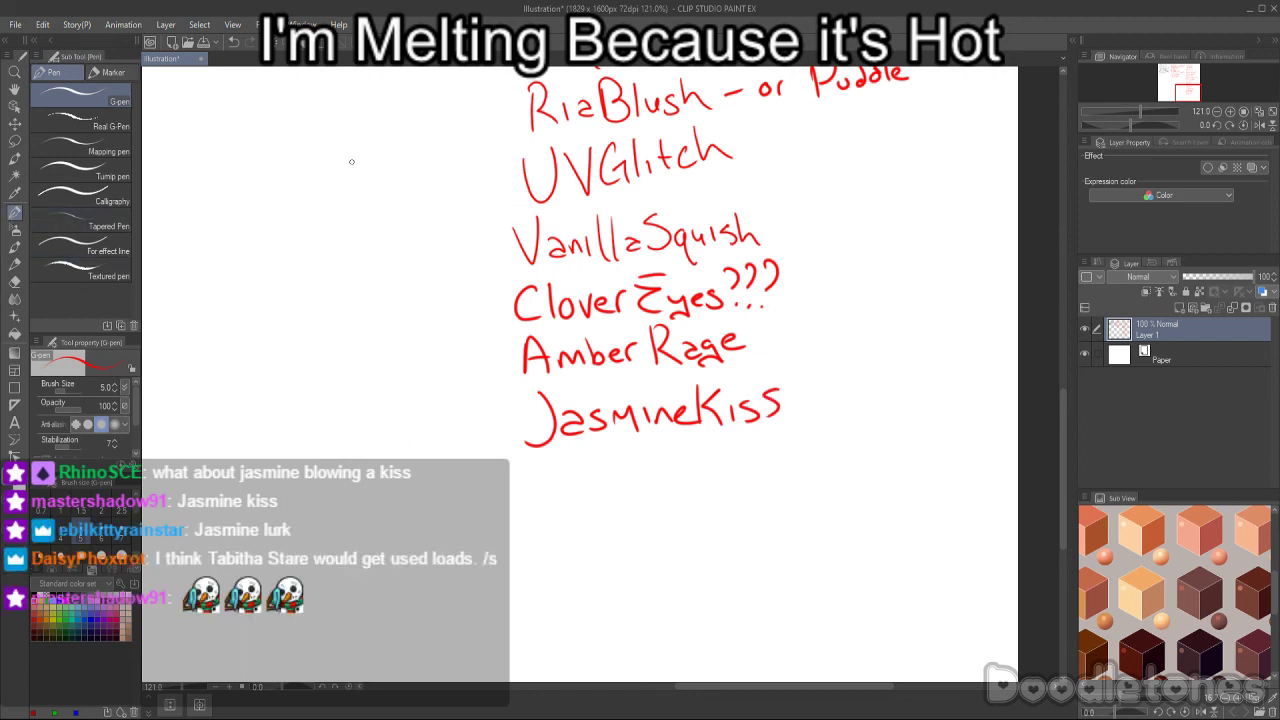
- Handwrite the alternative "- or lurk" in red after the "JasmineKiss" entry
scroll(352, 162, "down", 3)
scroll(747, 330, "down", 1)
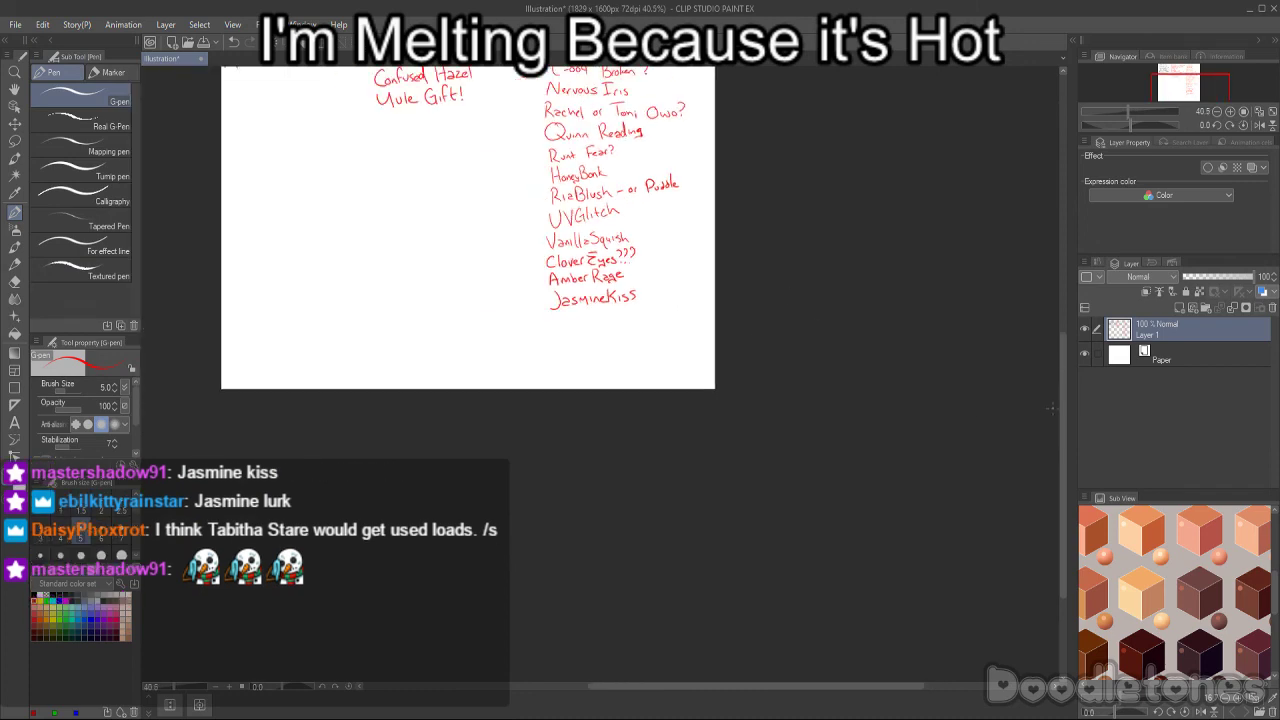
left_click_drag(1066, 402, 1046, 299)
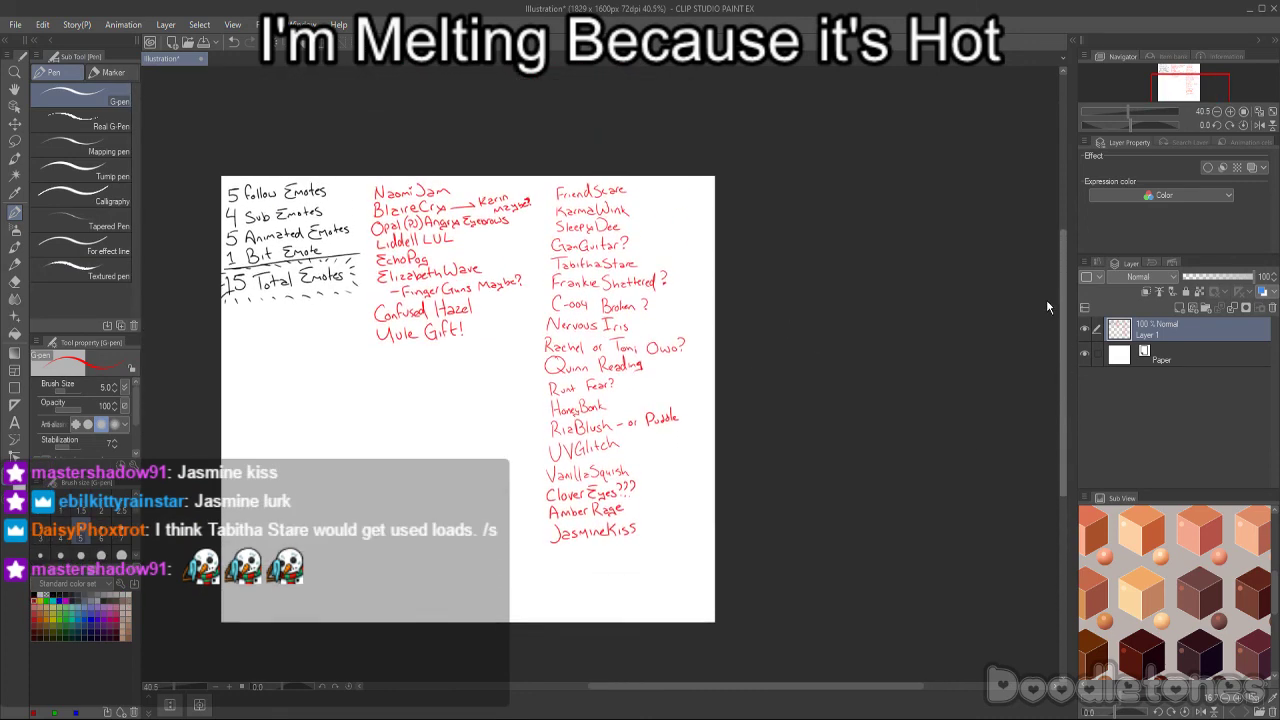
scroll(710, 315, "up", 1)
scroll(710, 315, "up", 1)
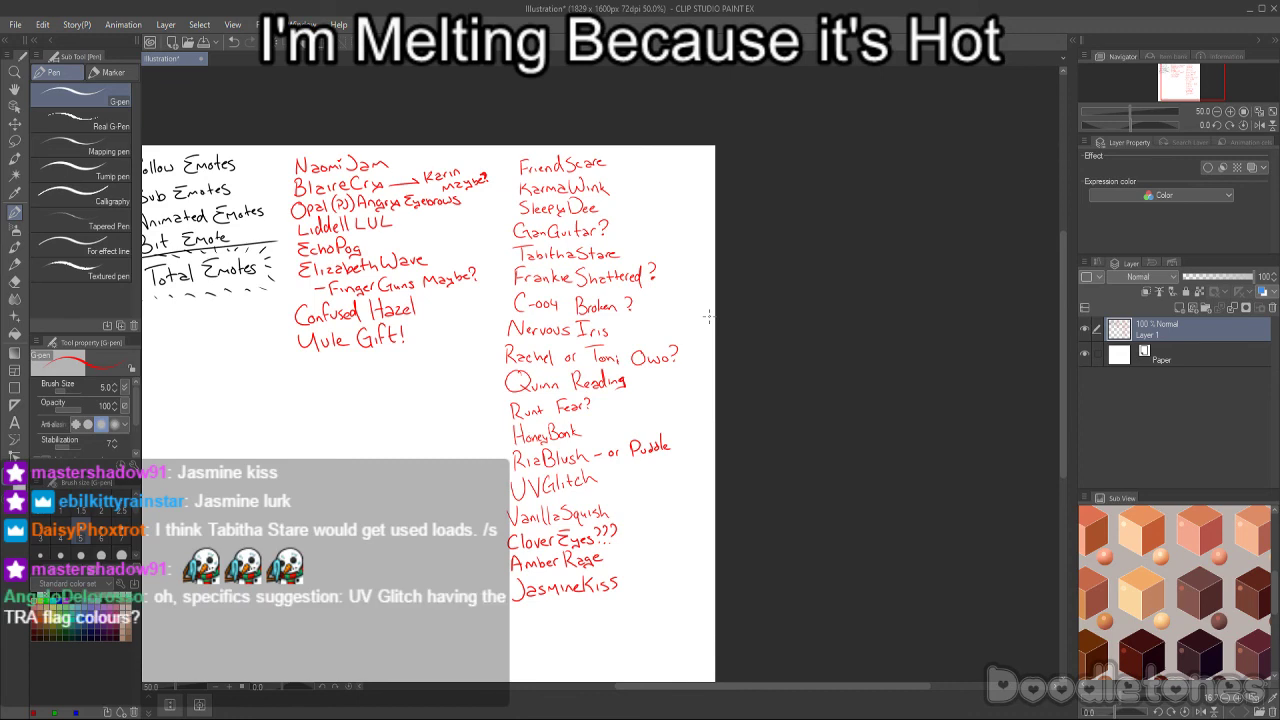
scroll(722, 672, "up", 1)
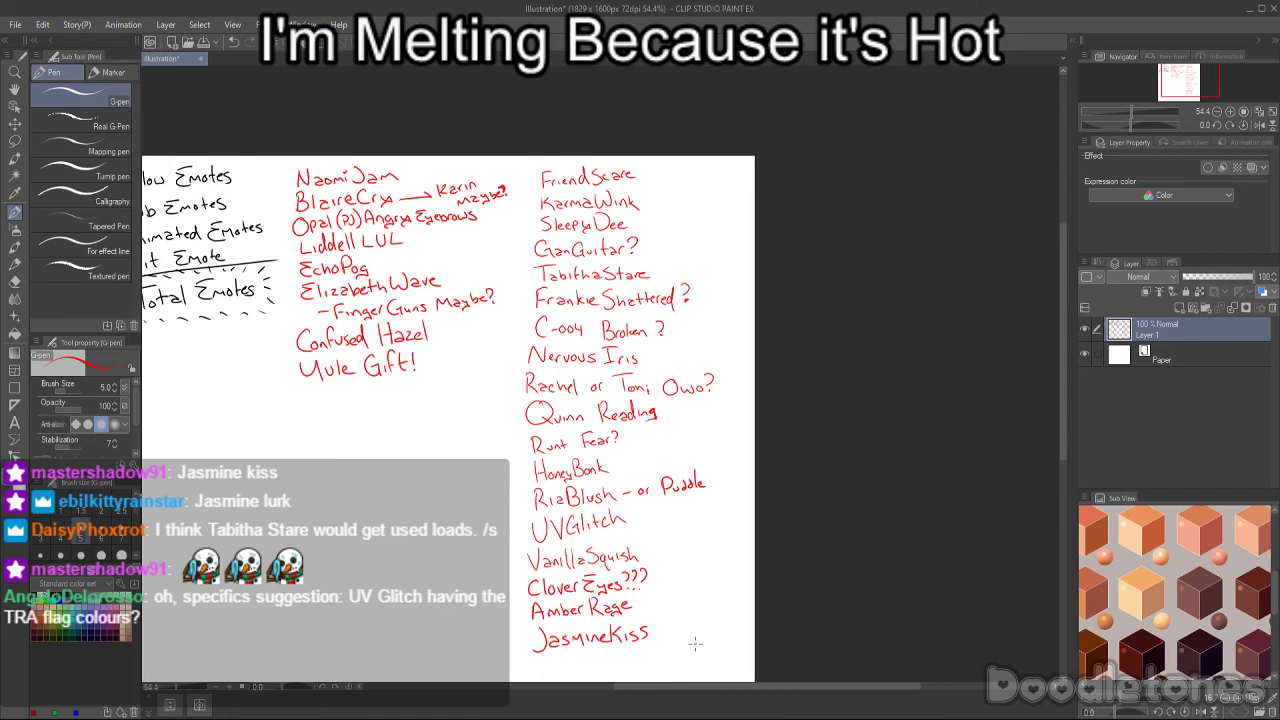
left_click_drag(722, 686, 708, 686)
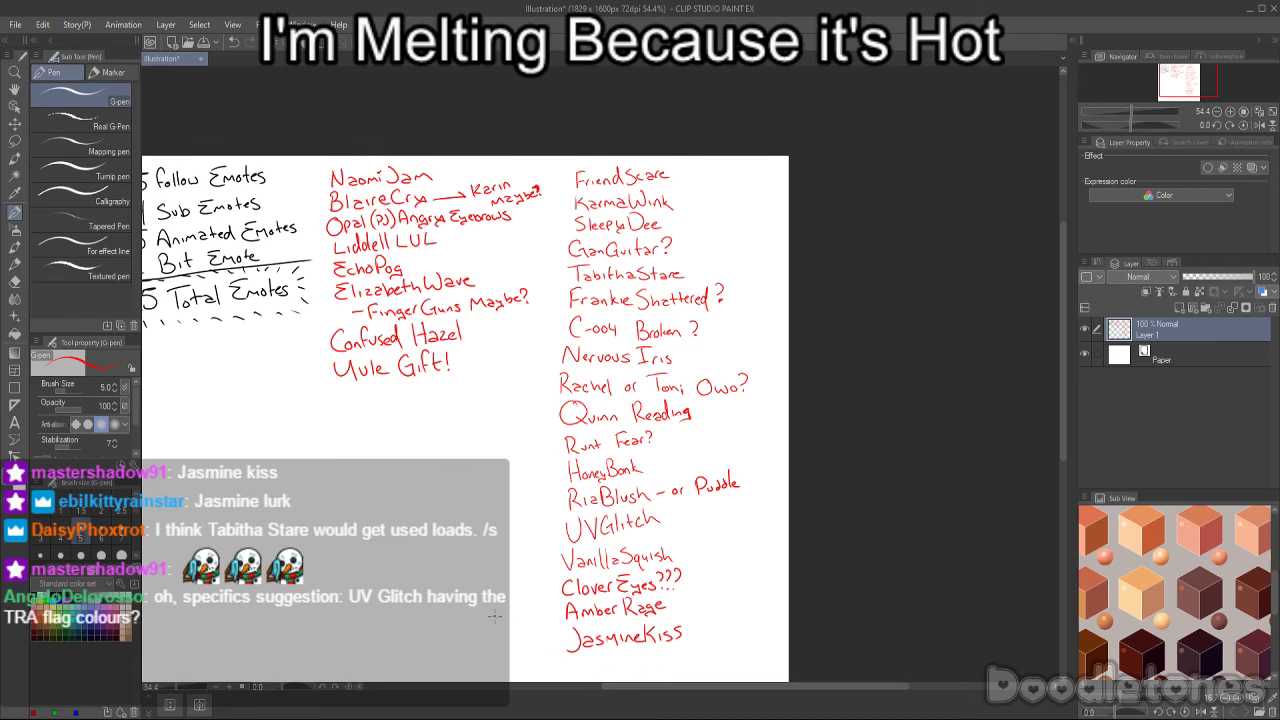
left_click_drag(1064, 232, 1058, 249)
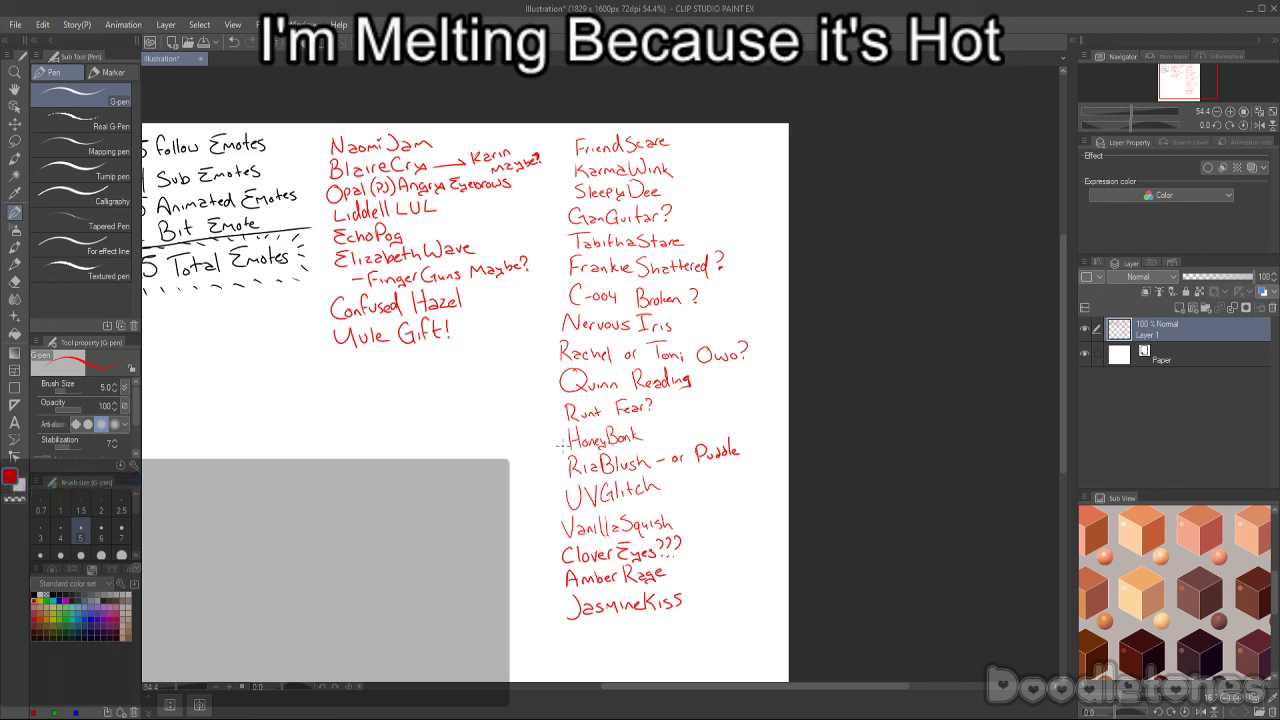
left_click_drag(685, 598, 731, 601)
left_click_drag(738, 588, 777, 597)
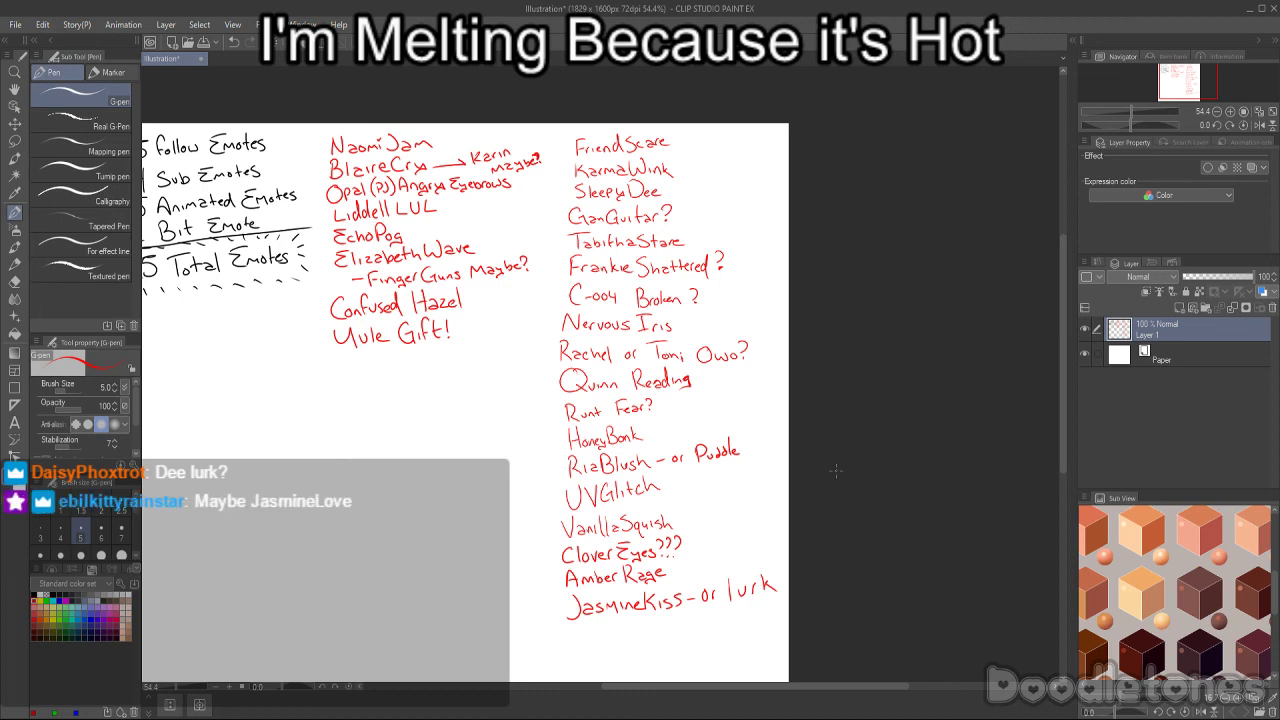
left_click_drag(675, 190, 721, 186)
mouse_move(726, 176)
left_mouse_down()
mouse_move(725, 194)
mouse_move(749, 198)
left_mouse_up()
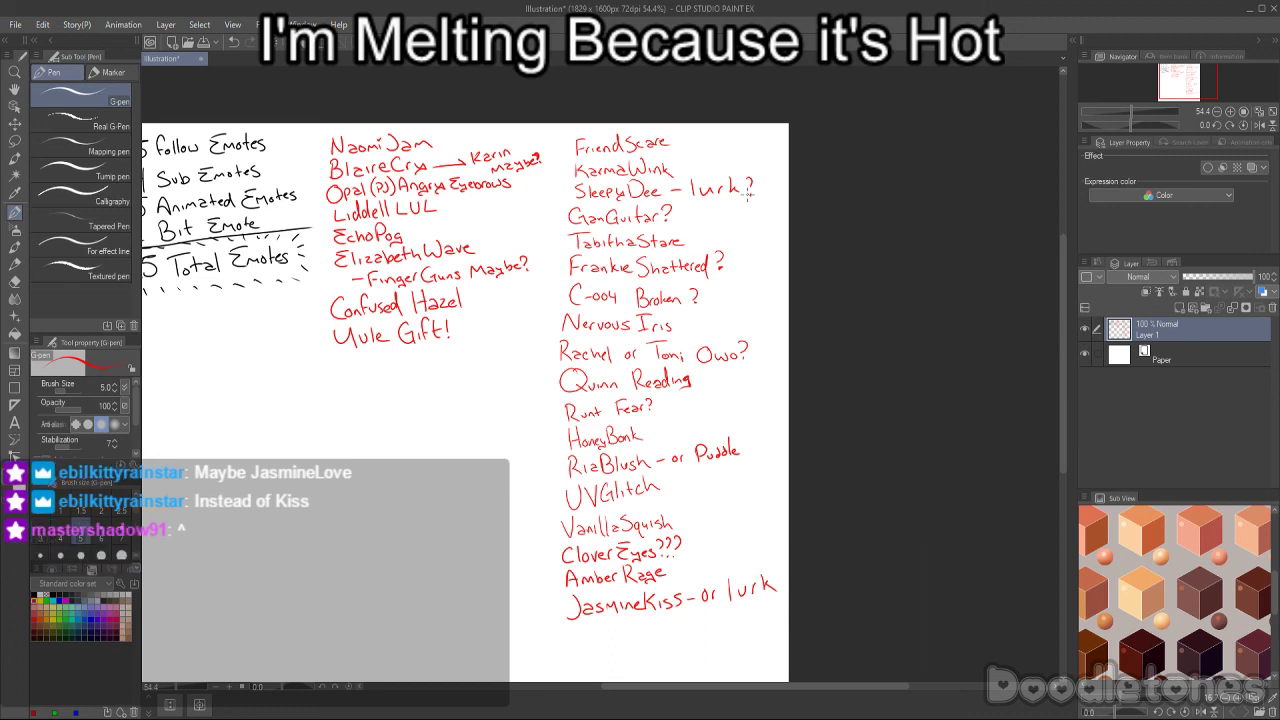
mouse_move(720, 587)
left_mouse_down()
mouse_move(768, 583)
mouse_move(745, 610)
mouse_move(776, 612)
left_mouse_up()
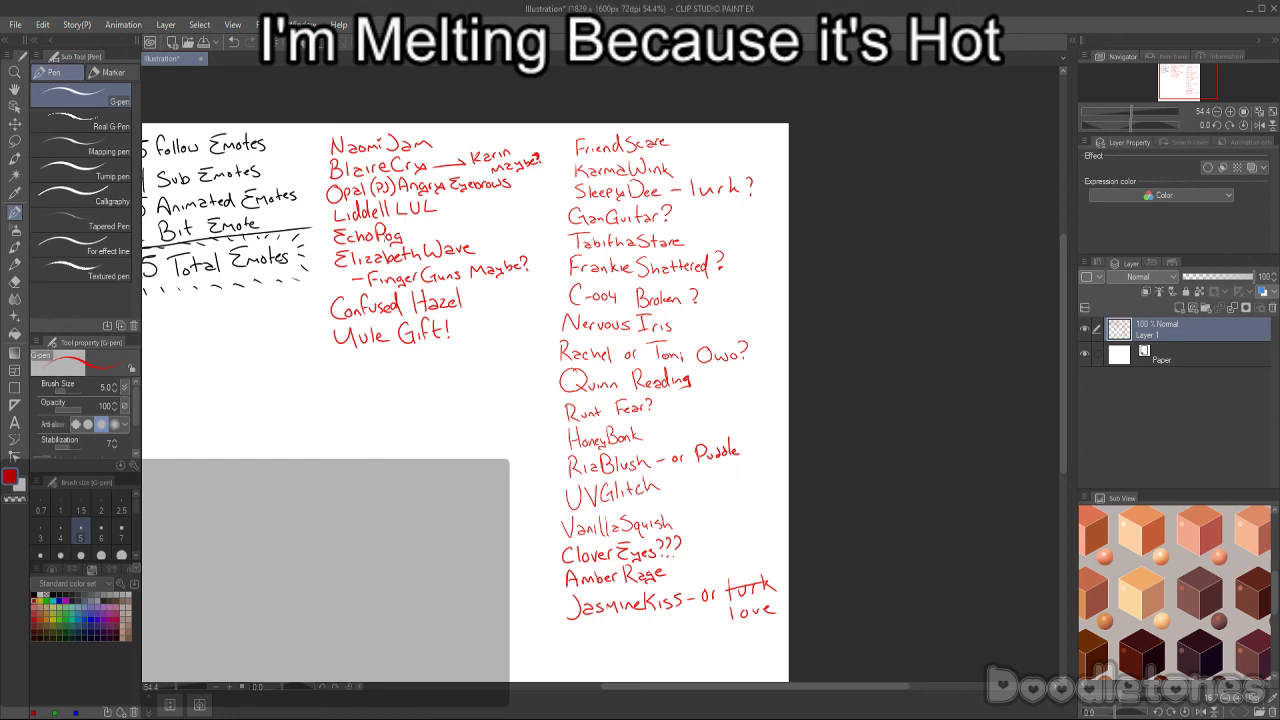
- Handwrite "SnowLurk?" in red below the "JasmineKiss" entry, leaving a gap between them
scroll(387, 240, "up", 1)
scroll(380, 231, "down", 2)
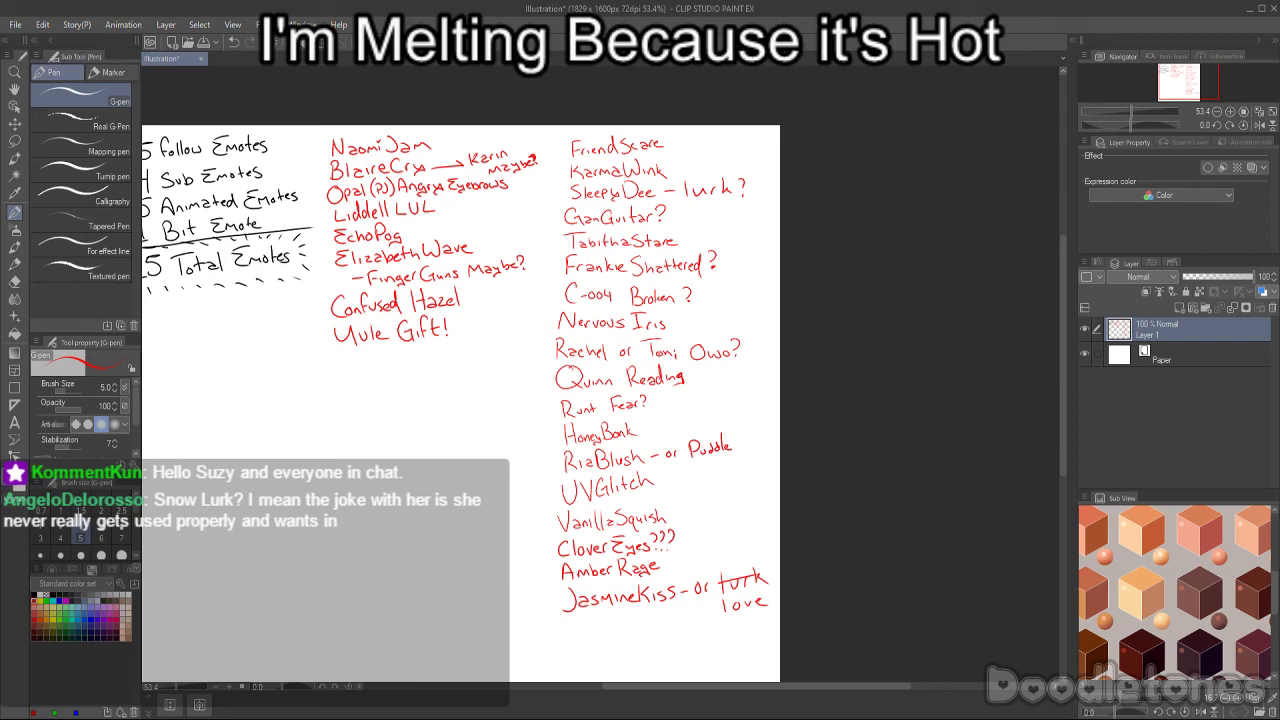
left_click_drag(1063, 264, 1065, 328)
scroll(656, 503, "up", 2)
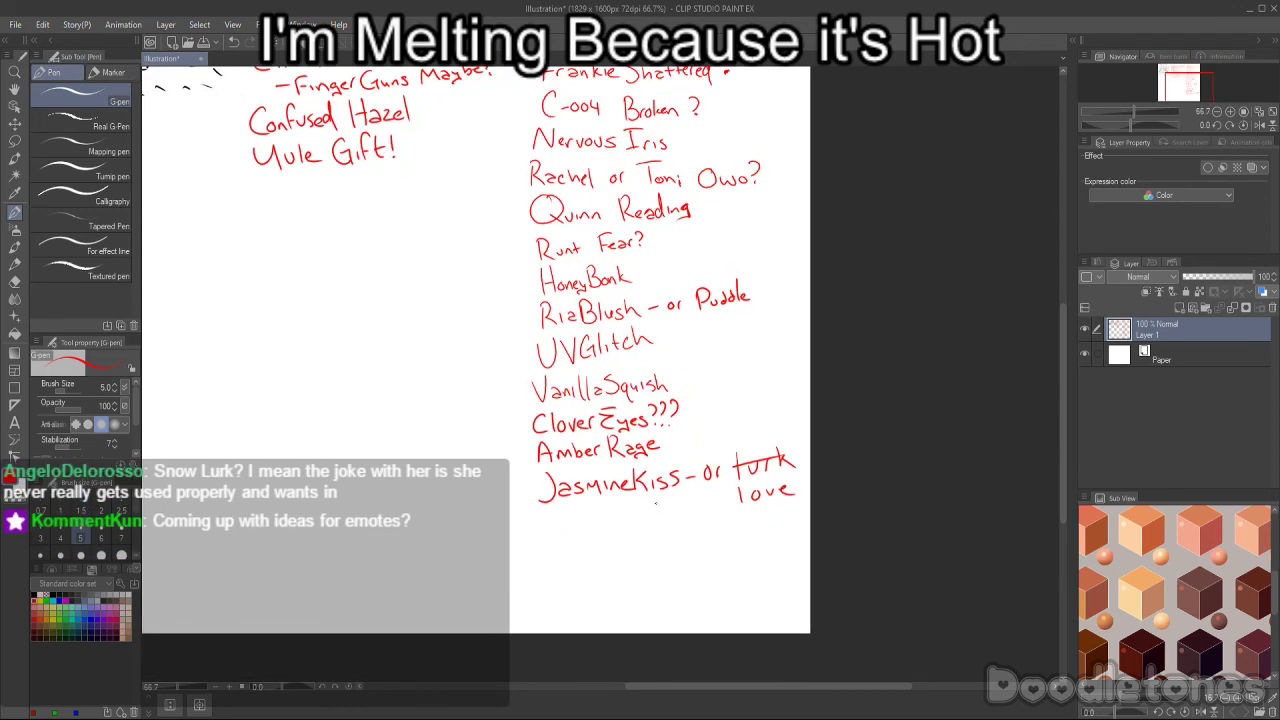
mouse_move(553, 545)
left_mouse_down()
mouse_move(526, 567)
mouse_move(636, 554)
mouse_move(652, 566)
left_mouse_up()
mouse_move(662, 548)
left_mouse_down()
mouse_move(664, 566)
mouse_move(668, 556)
left_mouse_up()
left_click(667, 561)
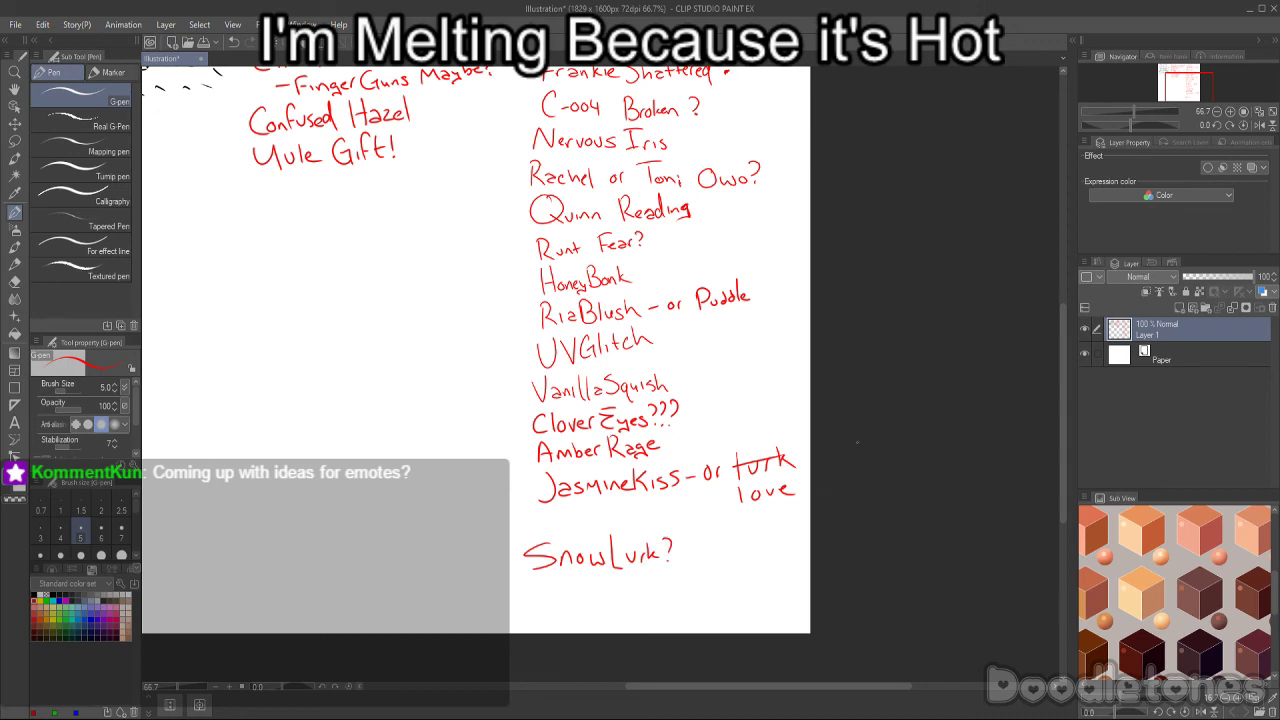
scroll(870, 340, "down", 1)
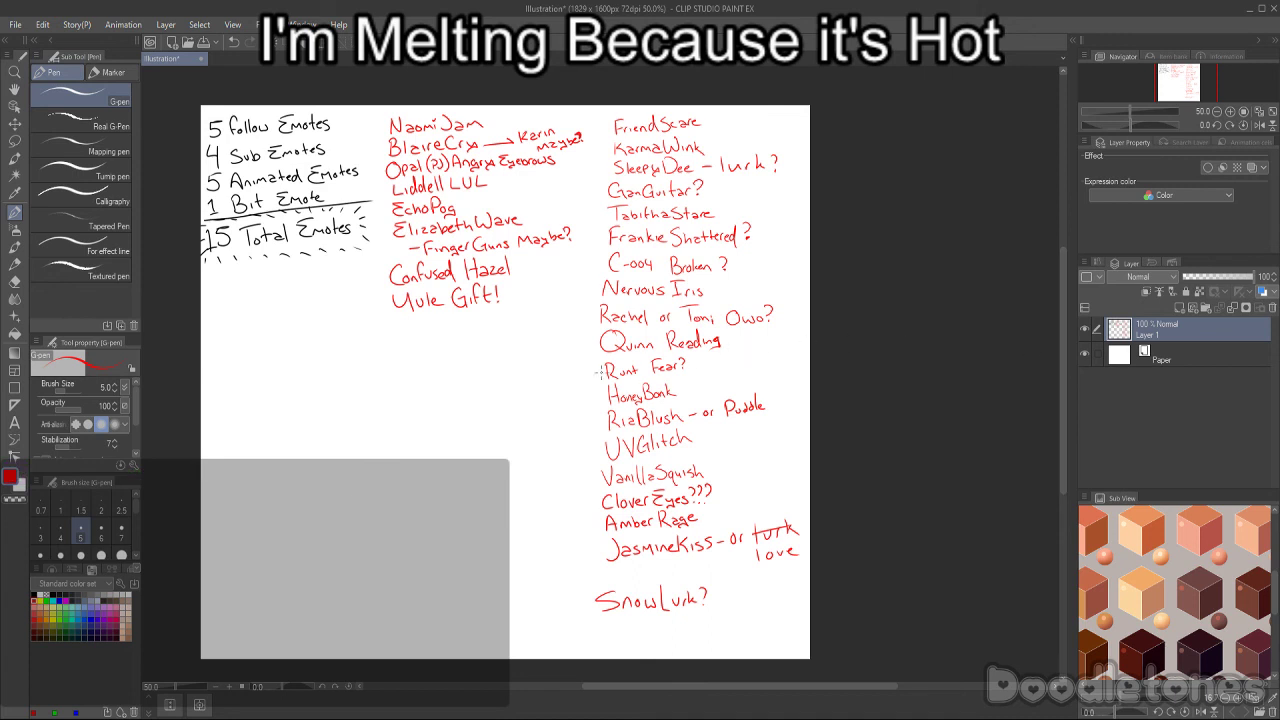
left_click(15, 141)
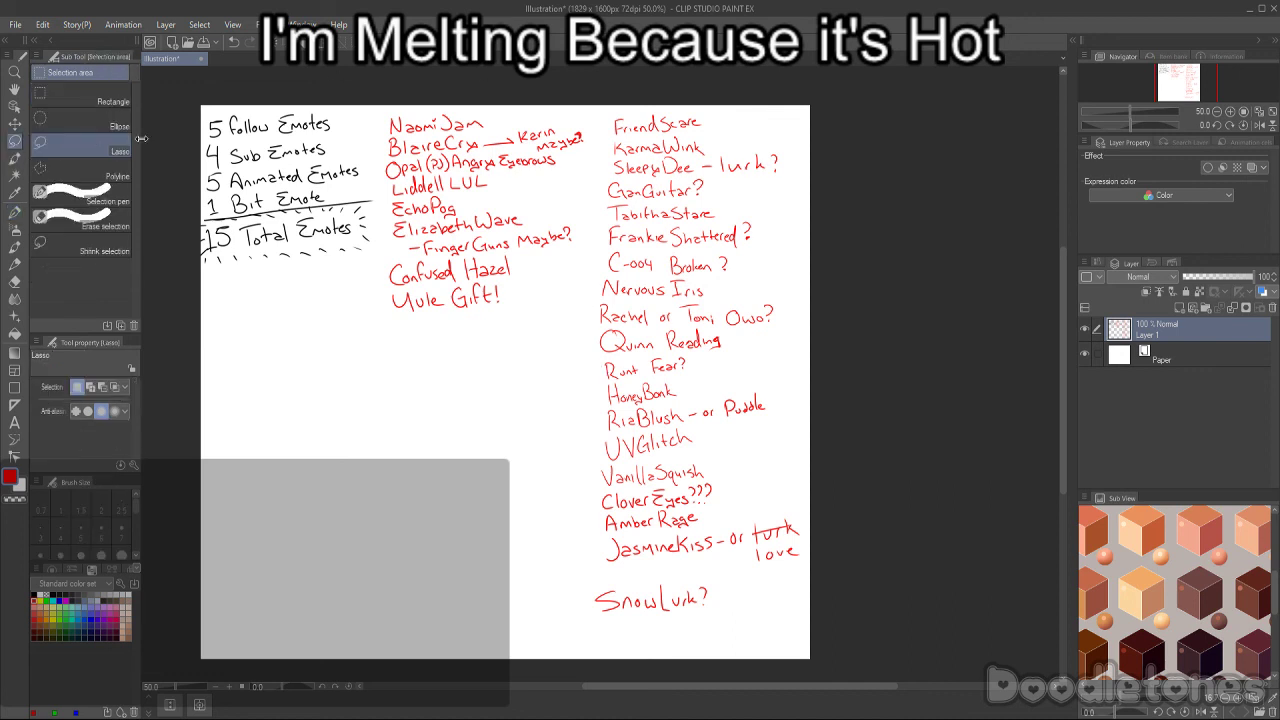
mouse_move(584, 79)
left_mouse_down()
mouse_move(593, 130)
mouse_move(576, 285)
mouse_move(410, 382)
mouse_move(383, 313)
mouse_move(390, 220)
mouse_move(374, 62)
left_mouse_up()
key("ctrl+d")
scroll(254, 320, "up", 1)
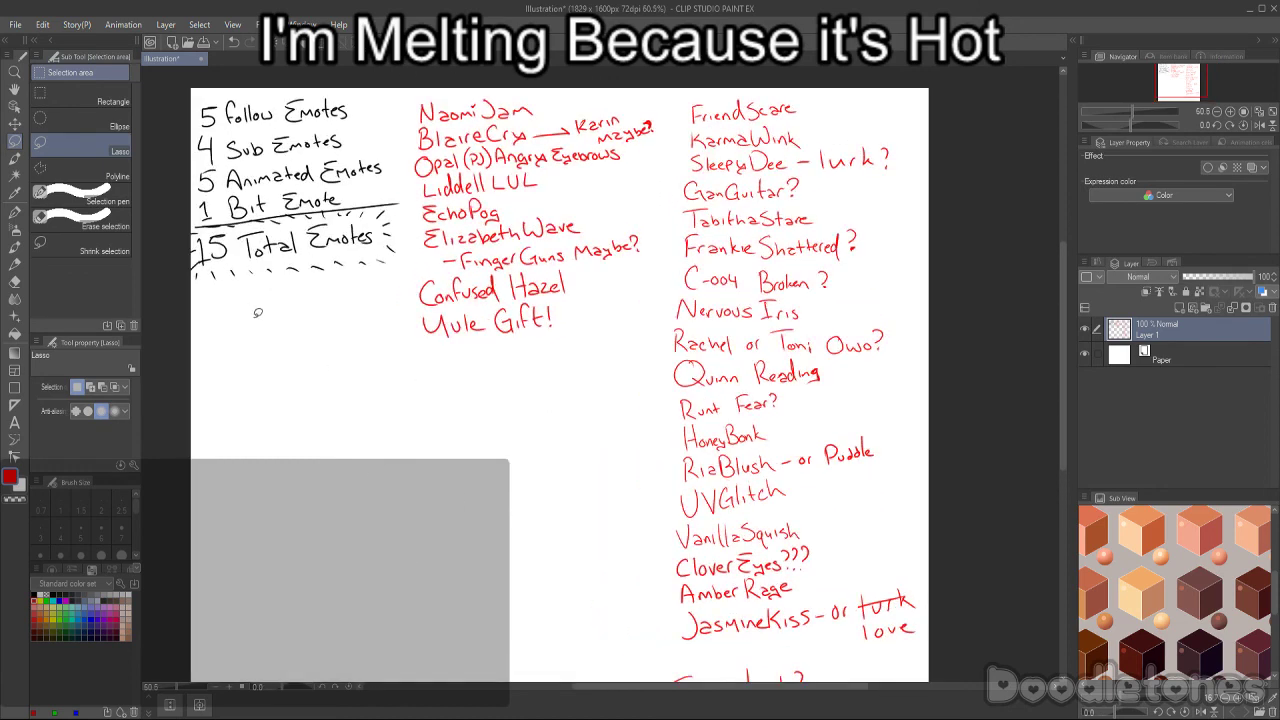
left_click_drag(409, 131, 420, 138)
left_click(405, 192)
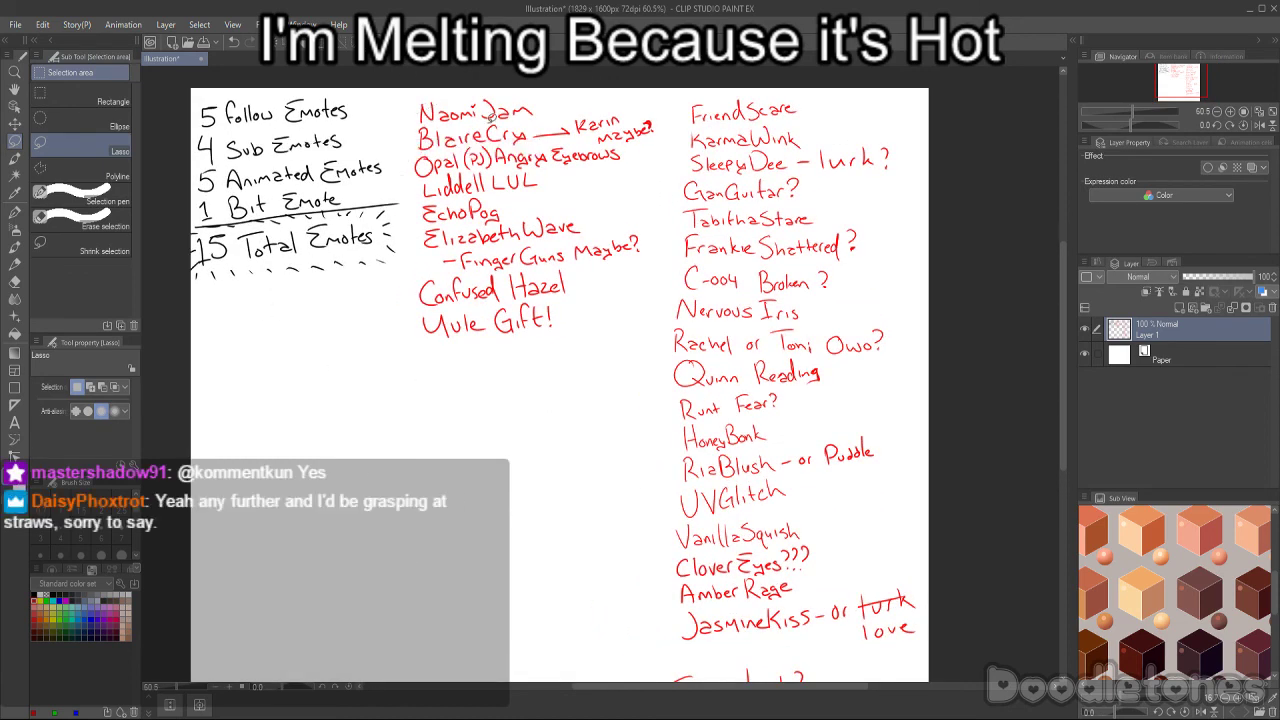
left_click_drag(505, 132, 611, 102)
left_click_drag(430, 122, 599, 118)
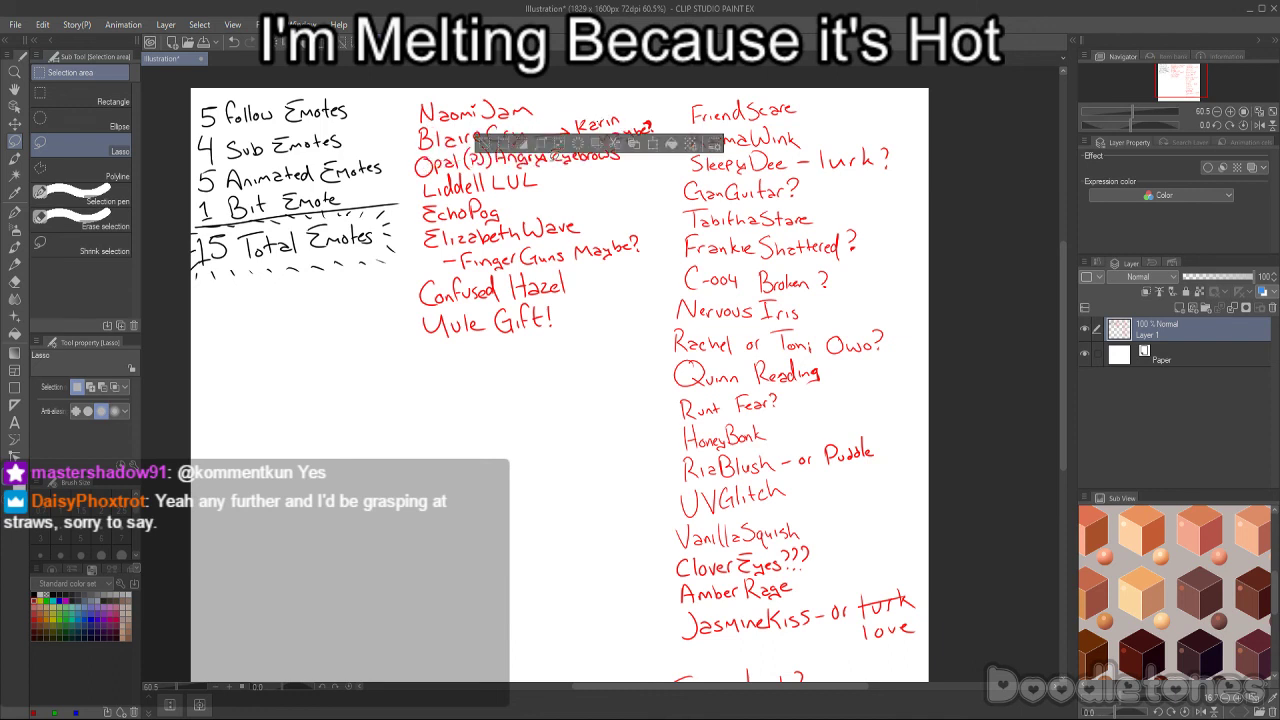
left_click_drag(472, 166, 596, 161)
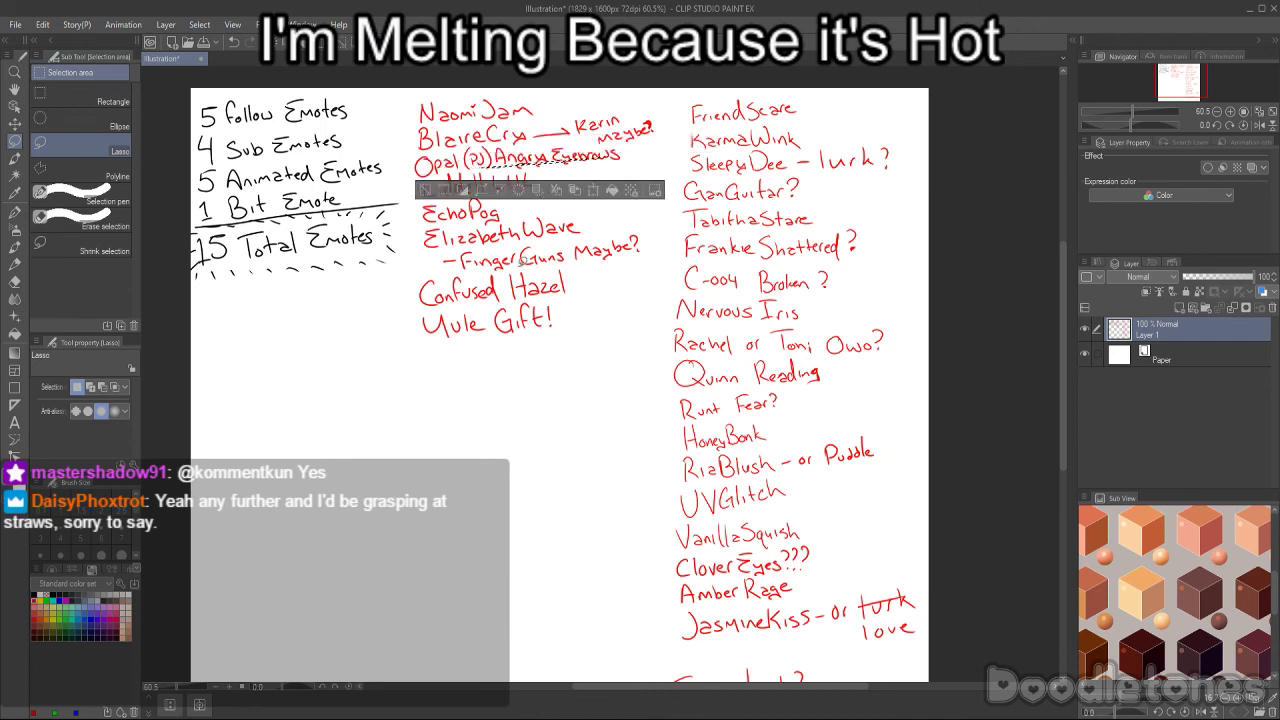
left_click(460, 200)
mouse_move(460, 200)
left_mouse_down()
mouse_move(488, 193)
mouse_move(508, 230)
mouse_move(540, 238)
mouse_move(588, 222)
mouse_move(535, 256)
mouse_move(465, 255)
mouse_move(440, 235)
mouse_move(503, 247)
left_mouse_up()
left_click(460, 196)
left_click(428, 231)
left_click(477, 248)
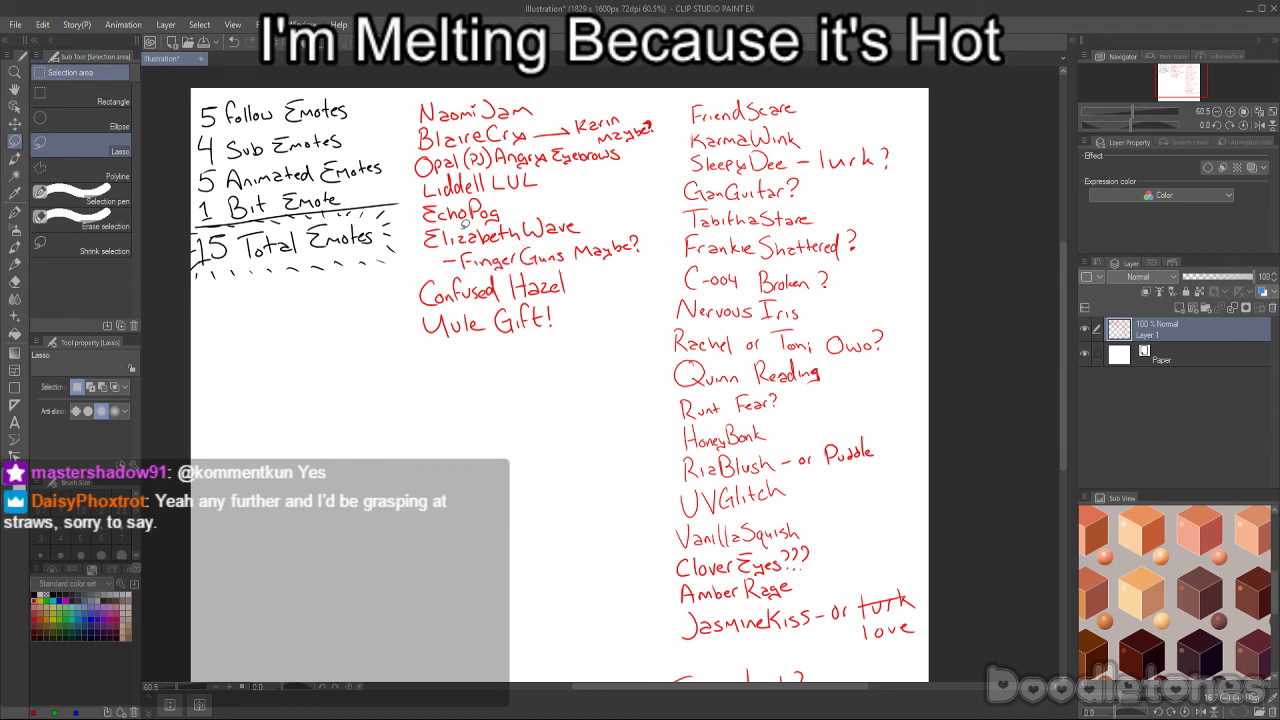
left_click_drag(440, 297, 640, 300)
left_click(399, 437)
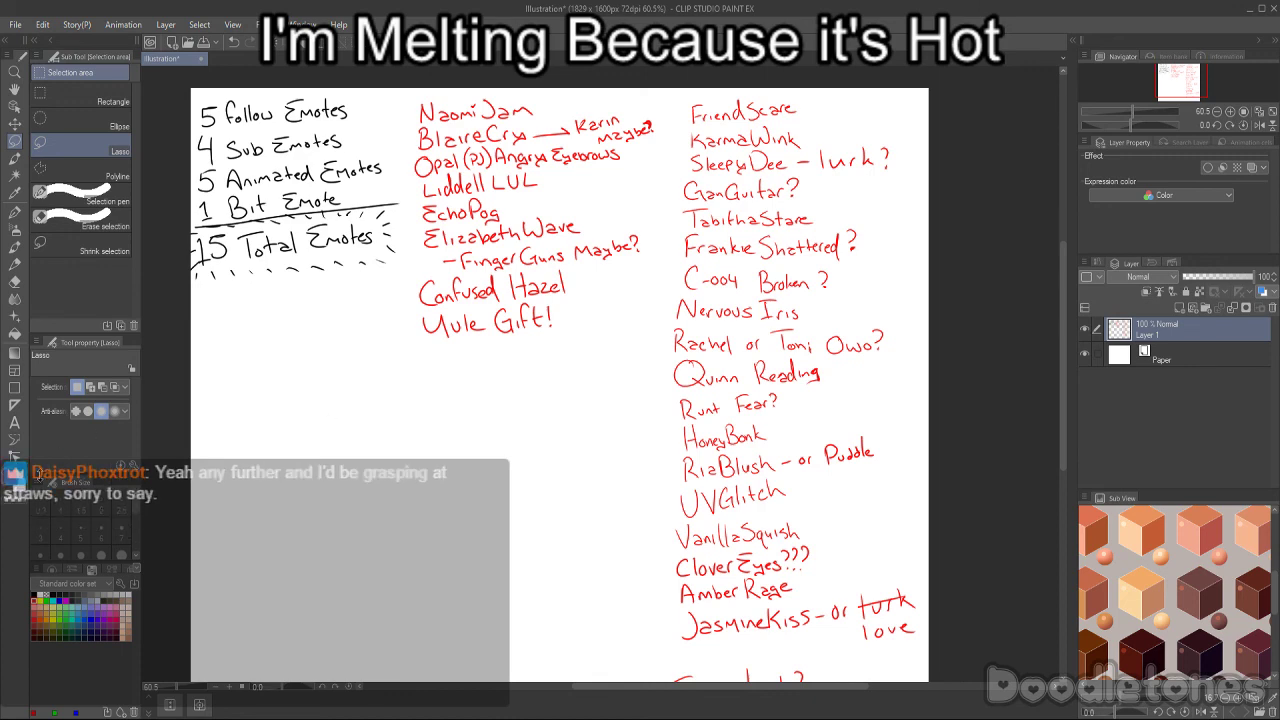
scroll(663, 333, "down", 1)
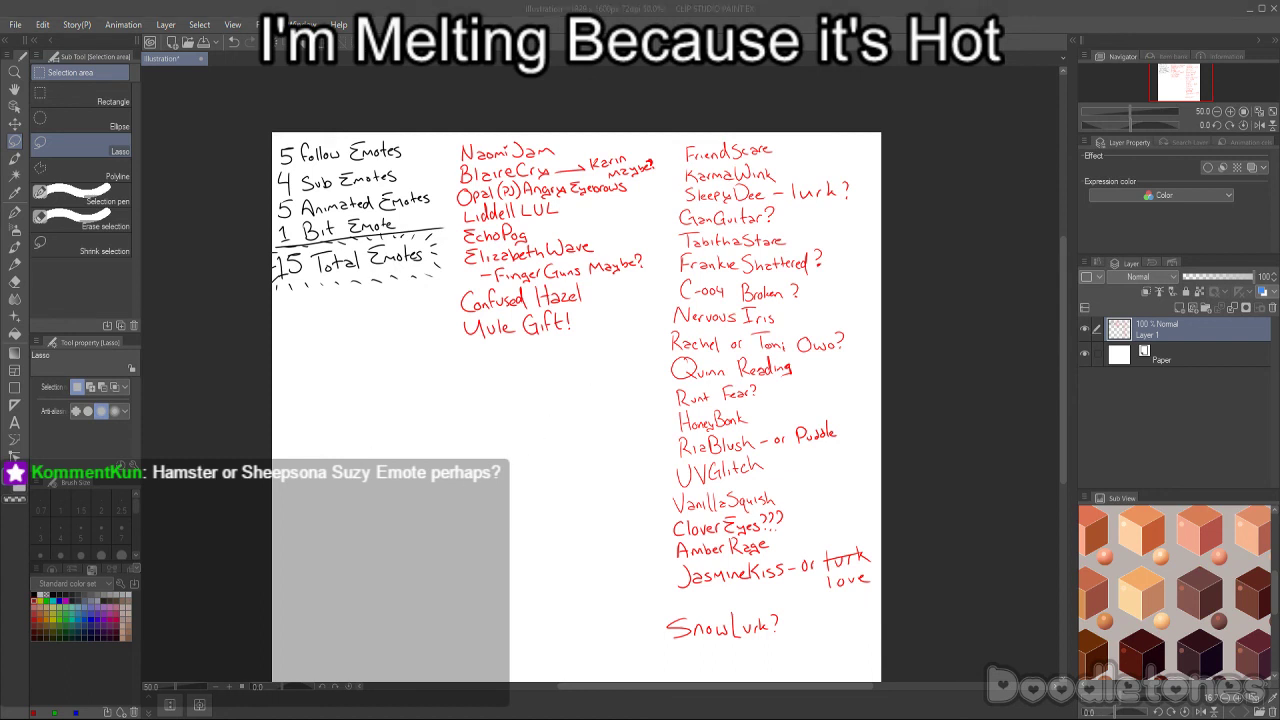
key("alt+Tab")
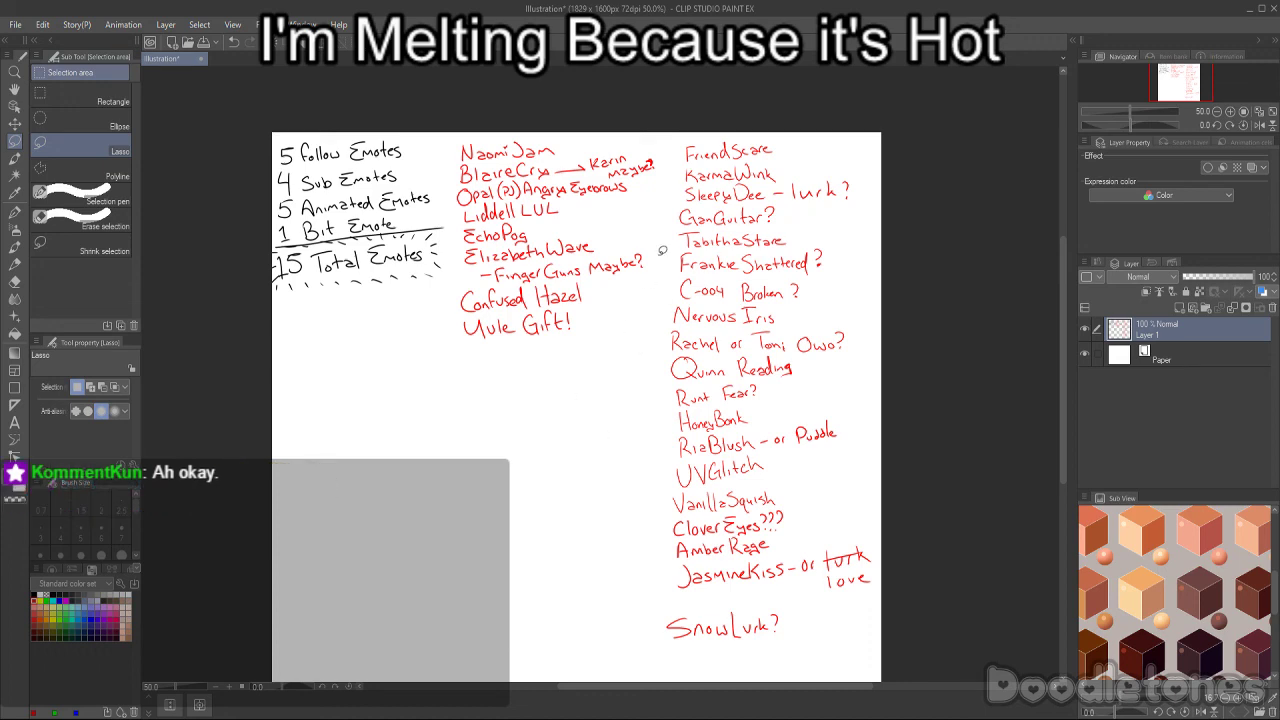
scroll(662, 251, "down", 1)
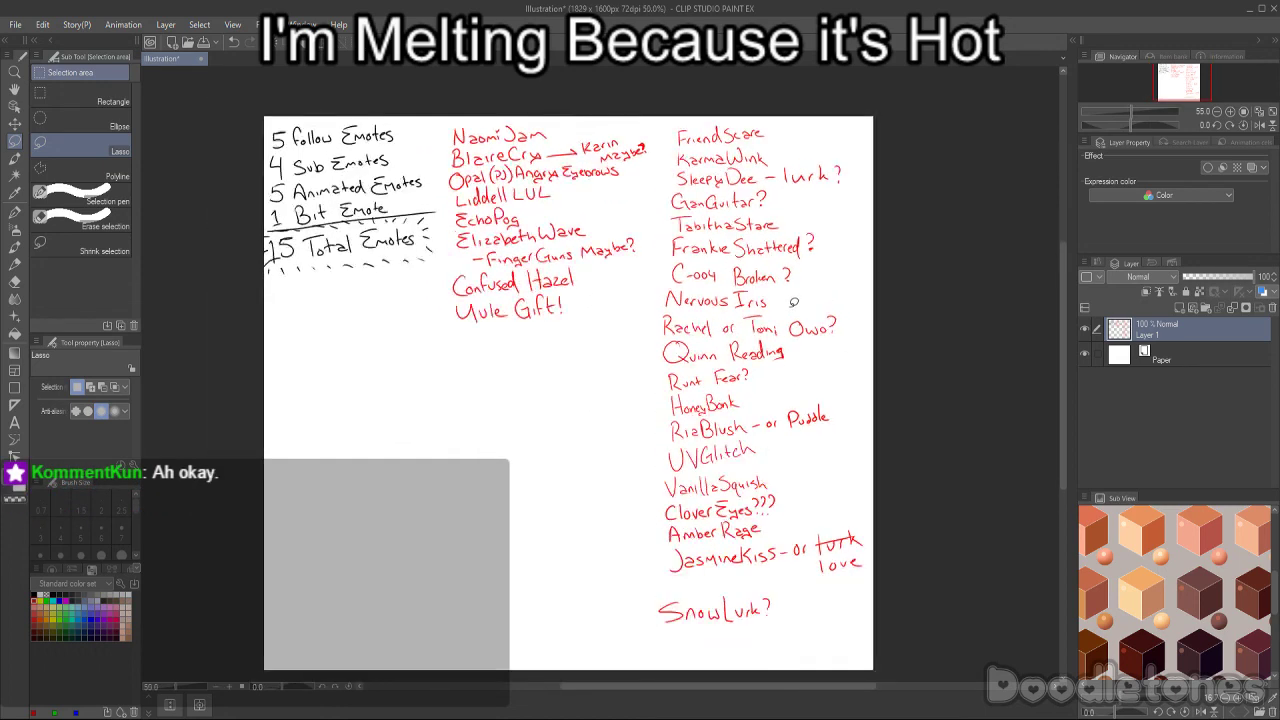
scroll(793, 301, "up", 2)
scroll(793, 301, "down", 2)
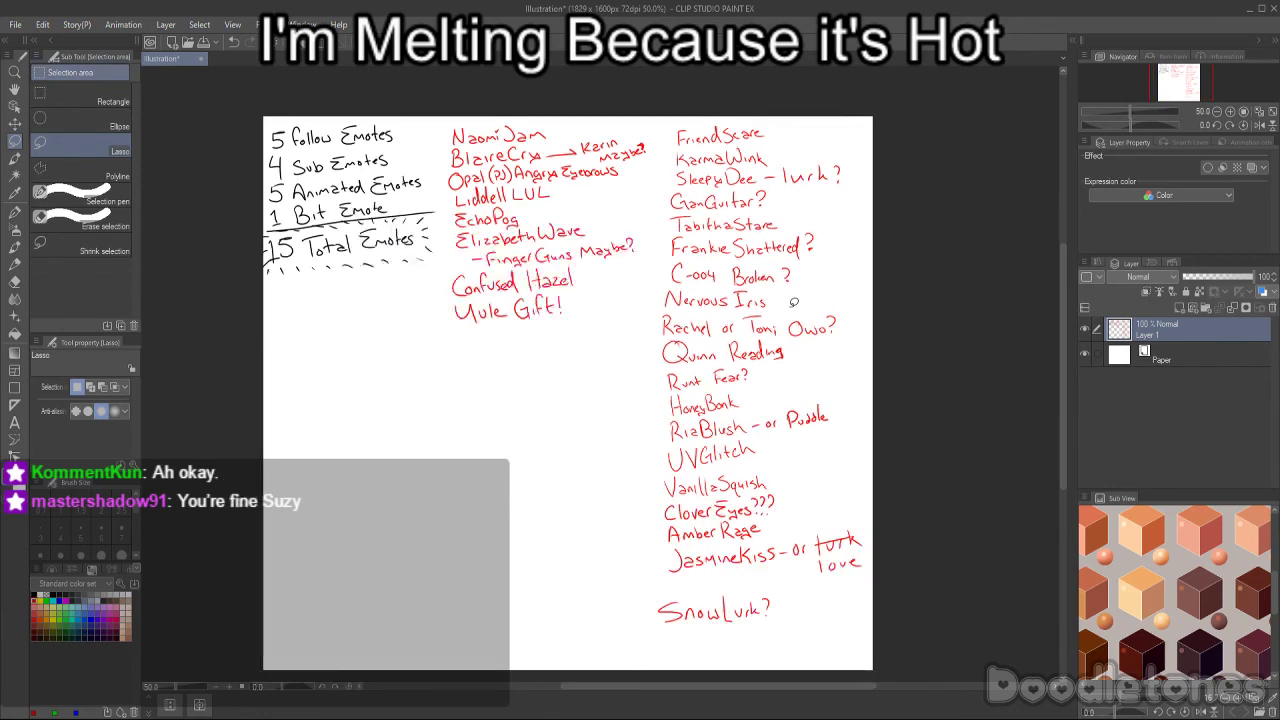
scroll(793, 301, "up", 1)
scroll(793, 301, "down", 1)
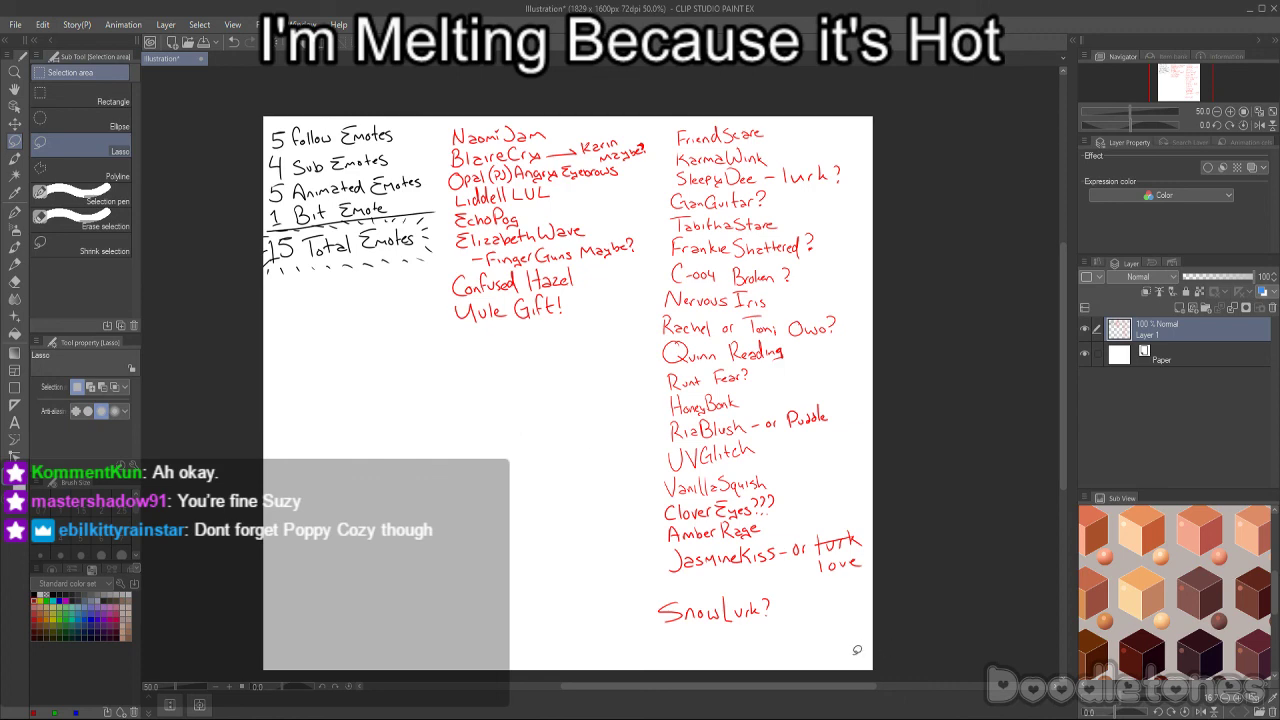
- Switch back to the G-pen and handwrite "PoppyCozy" in red beneath "SnowLurk?"
scroll(739, 610, "up", 4)
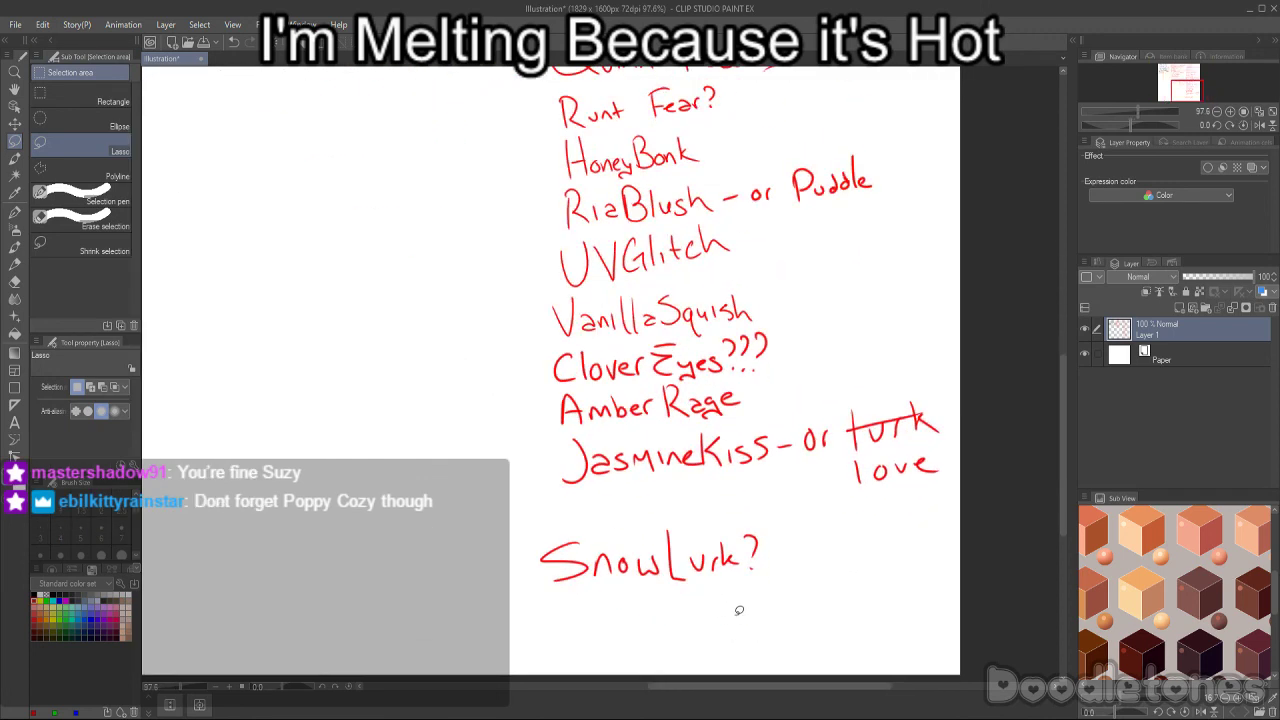
key("p")
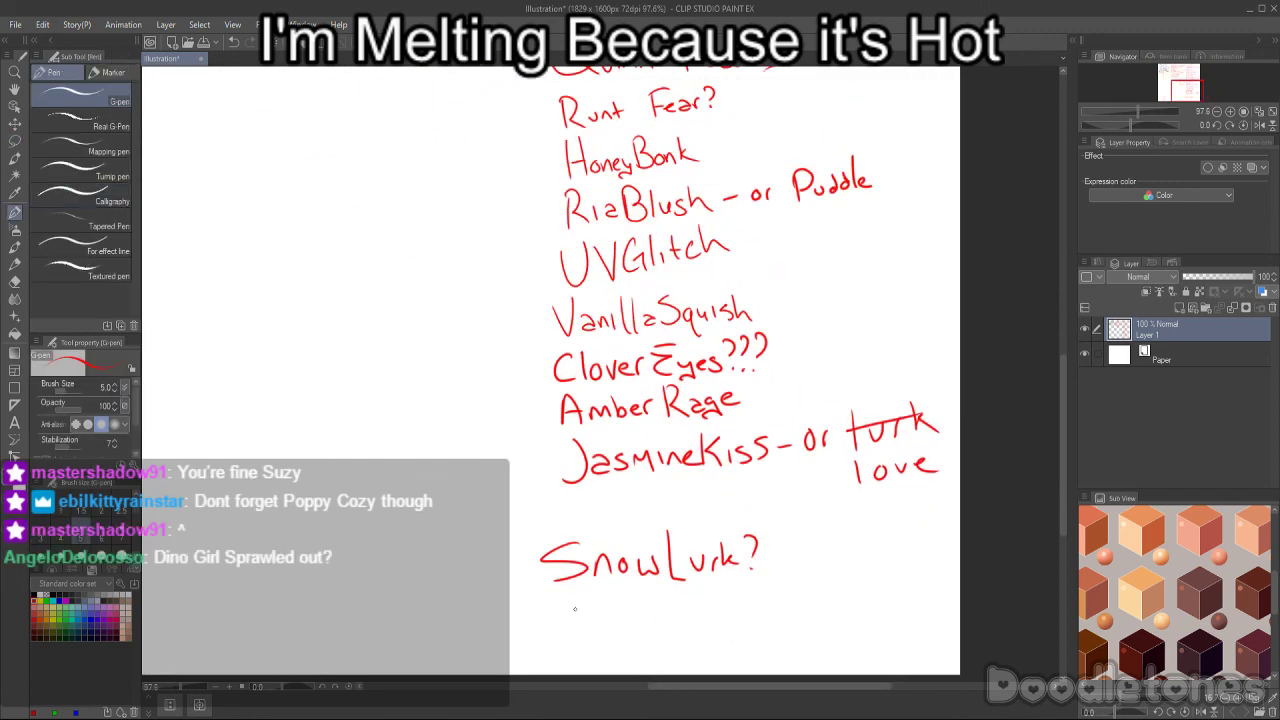
mouse_move(560, 608)
left_mouse_down()
mouse_move(560, 648)
mouse_move(586, 634)
mouse_move(596, 646)
mouse_move(640, 640)
mouse_move(622, 648)
left_mouse_up()
mouse_move(666, 604)
left_mouse_down()
mouse_move(662, 636)
mouse_move(676, 621)
left_mouse_up()
mouse_move(682, 614)
left_mouse_down()
mouse_move(680, 634)
mouse_move(700, 634)
left_mouse_up()
mouse_move(702, 618)
left_mouse_down()
mouse_move(718, 642)
mouse_move(692, 650)
left_mouse_up()
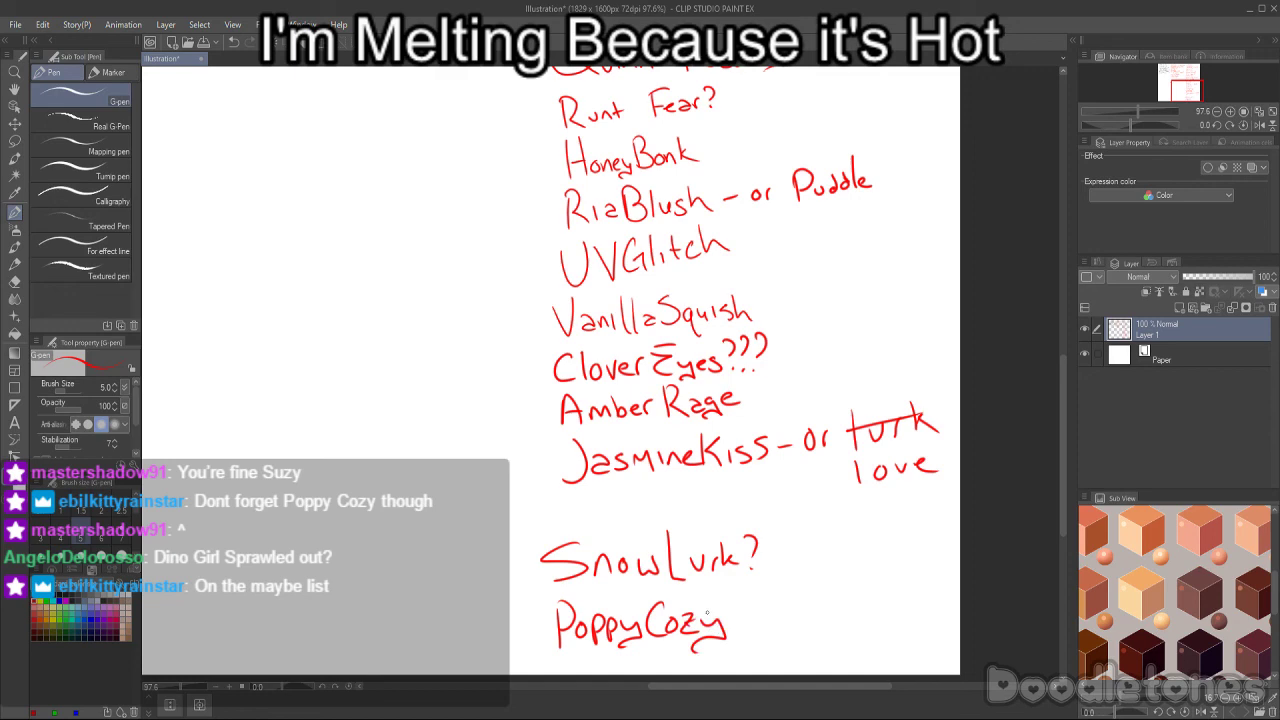
scroll(707, 612, "down", 2)
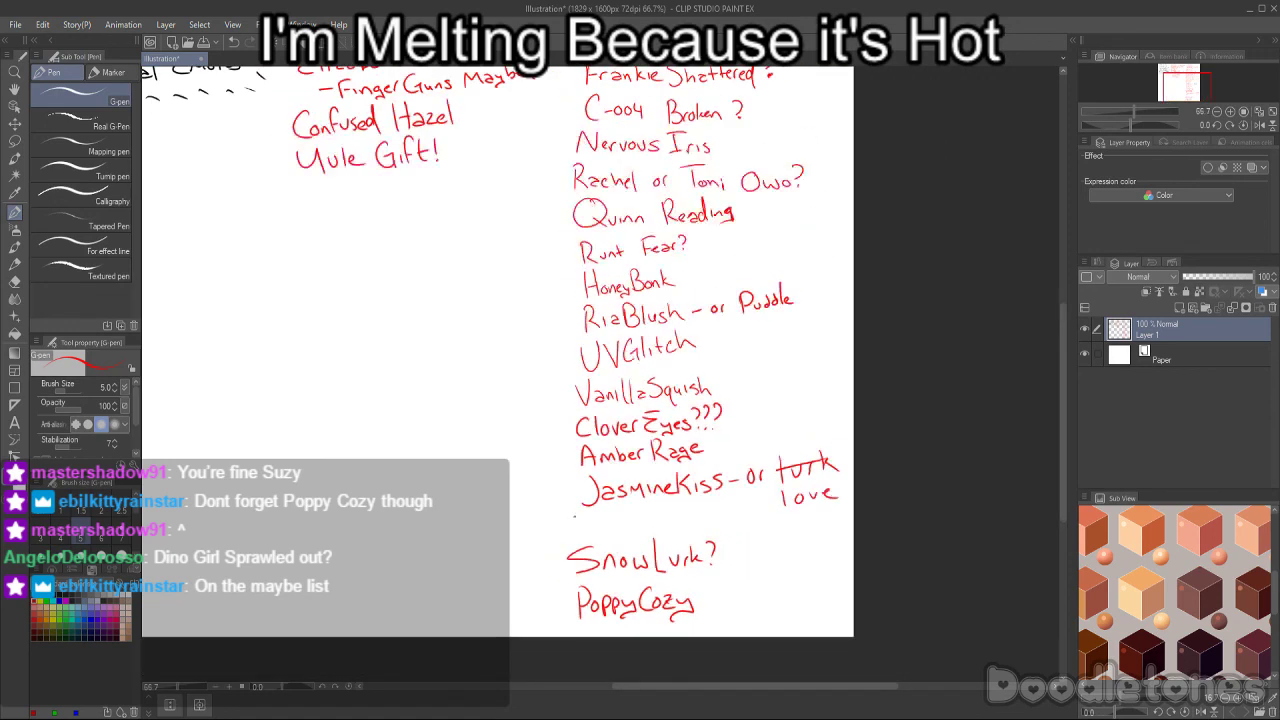
scroll(487, 578, "up", 3)
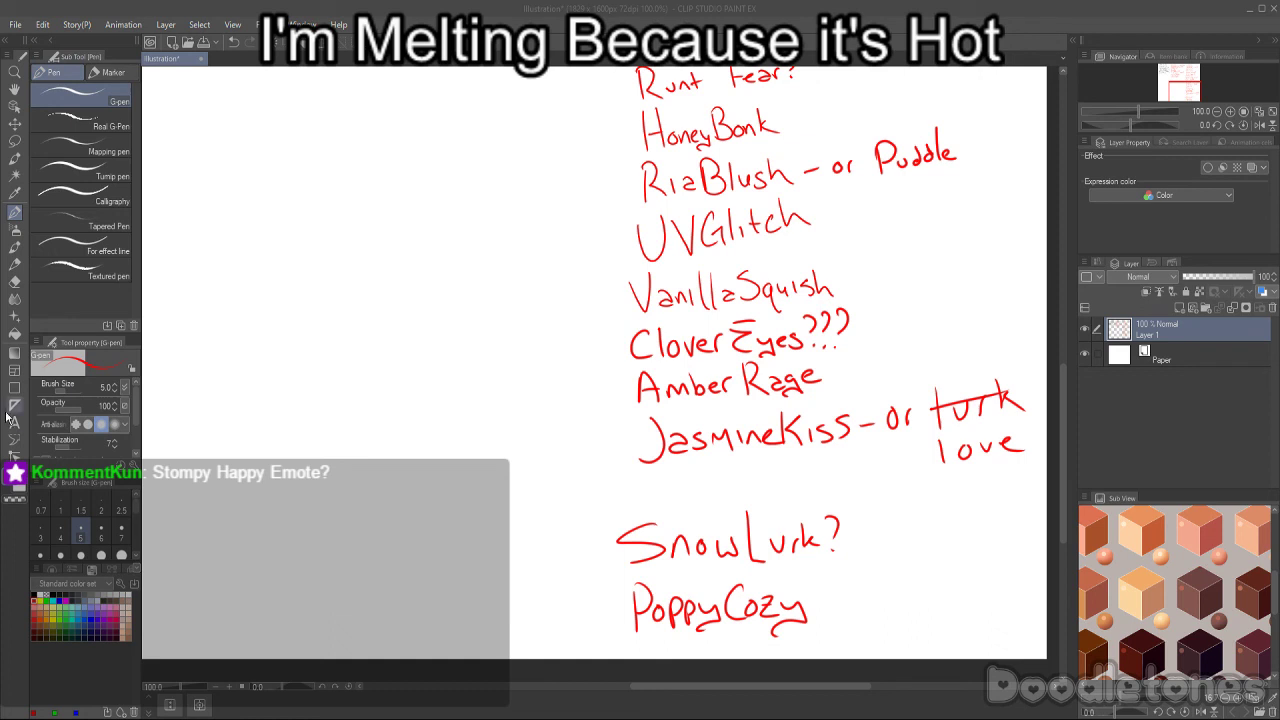
scroll(480, 355, "down", 5)
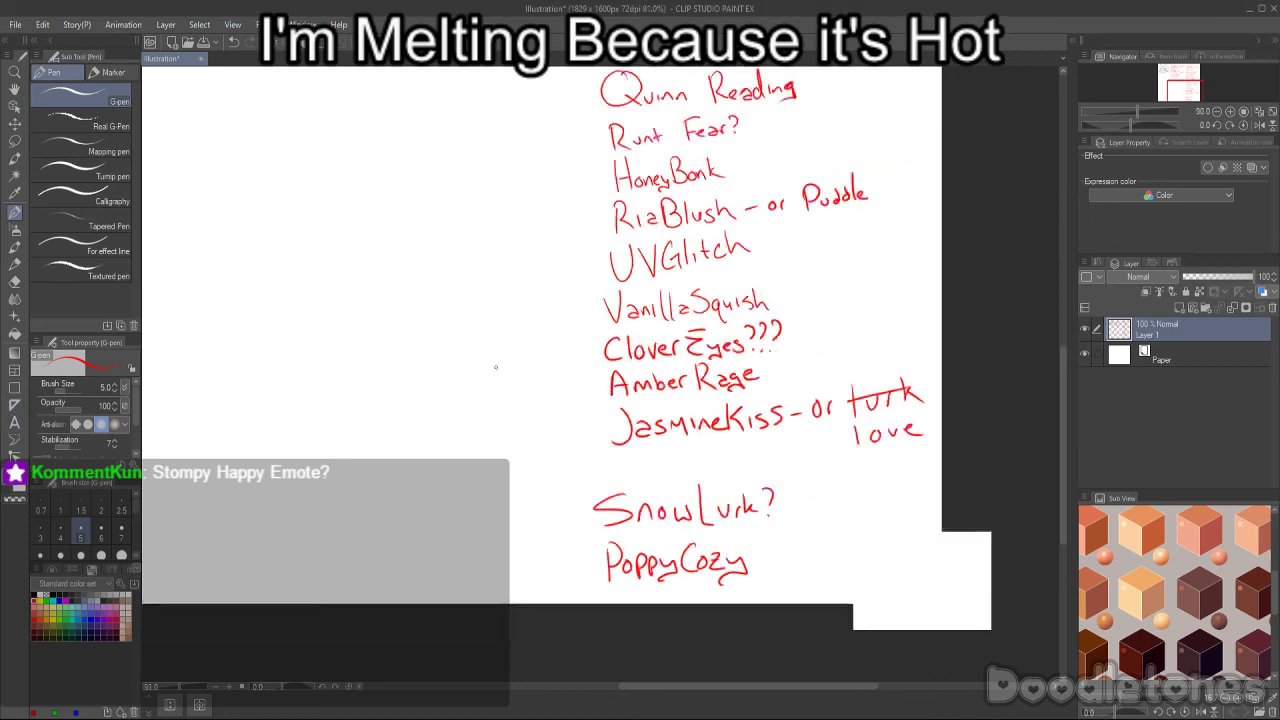
scroll(480, 355, "down", 2)
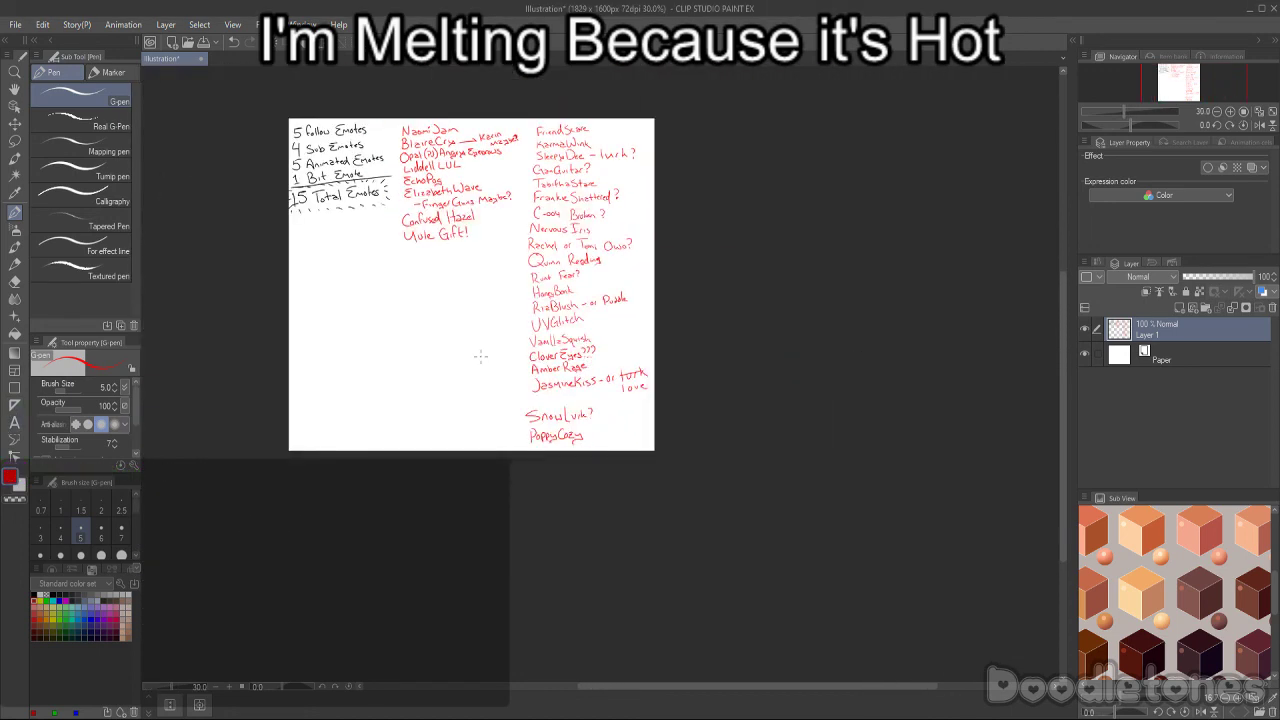
- Review the emote slot totals and both red columns of handwritten emote ideas
scroll(480, 355, "up", 3)
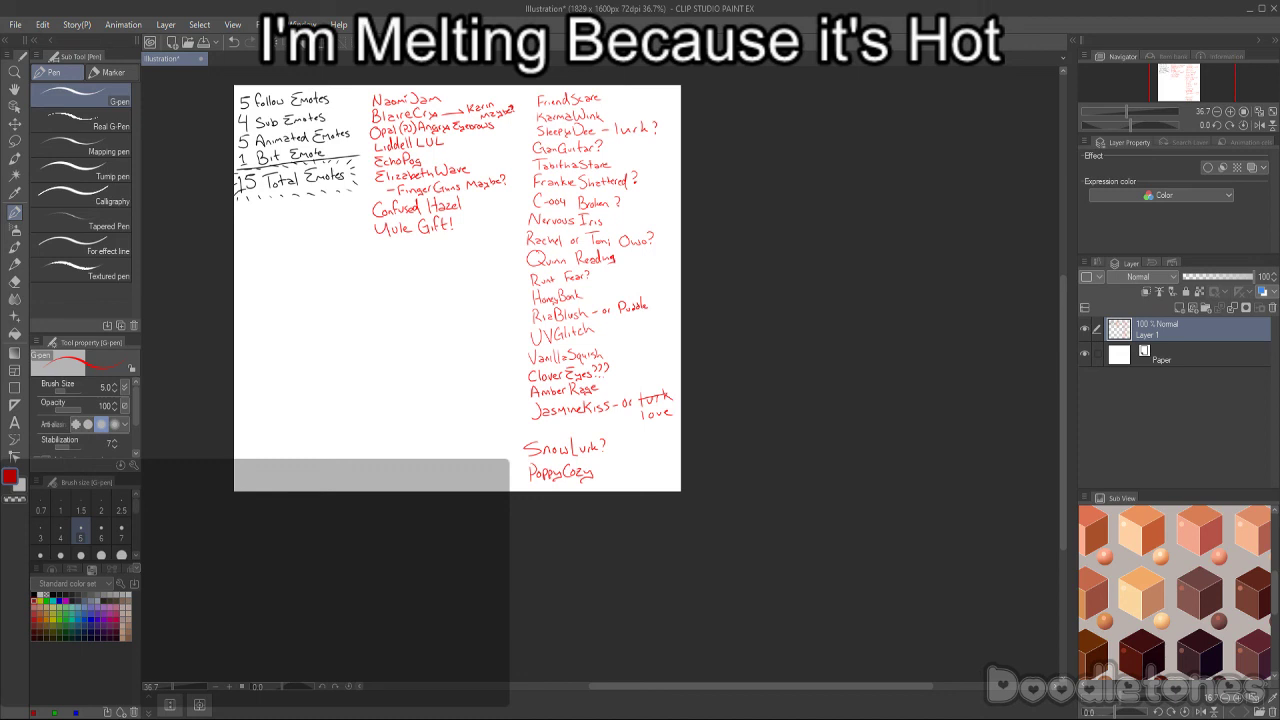
scroll(617, 287, "up", 1)
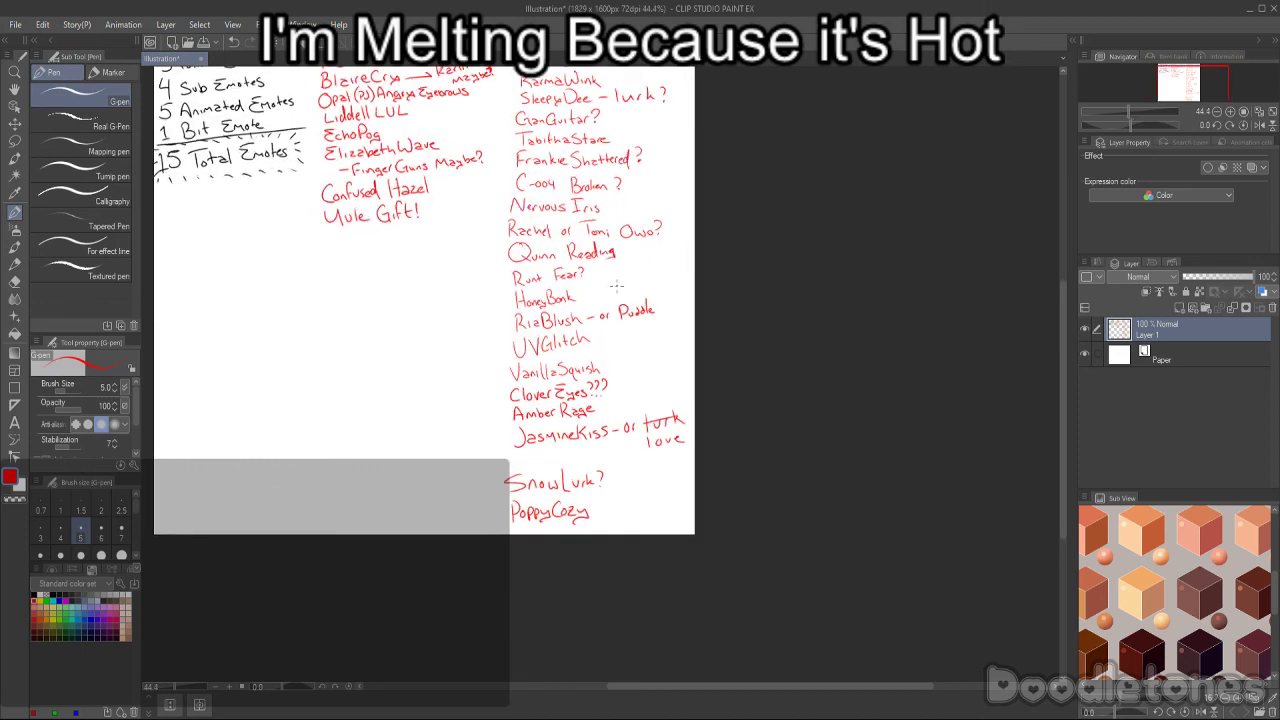
scroll(331, 201, "down", 2)
scroll(331, 201, "up", 2)
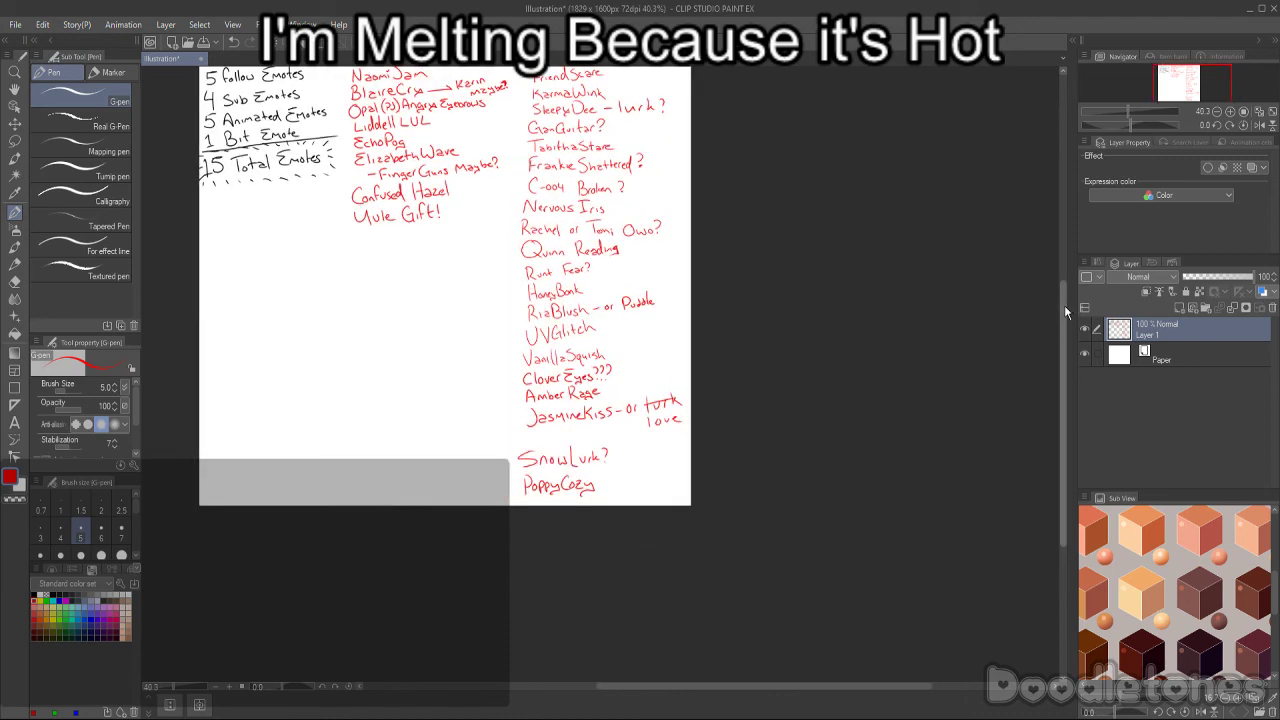
left_click_drag(1064, 305, 1062, 270)
scroll(466, 349, "up", 1)
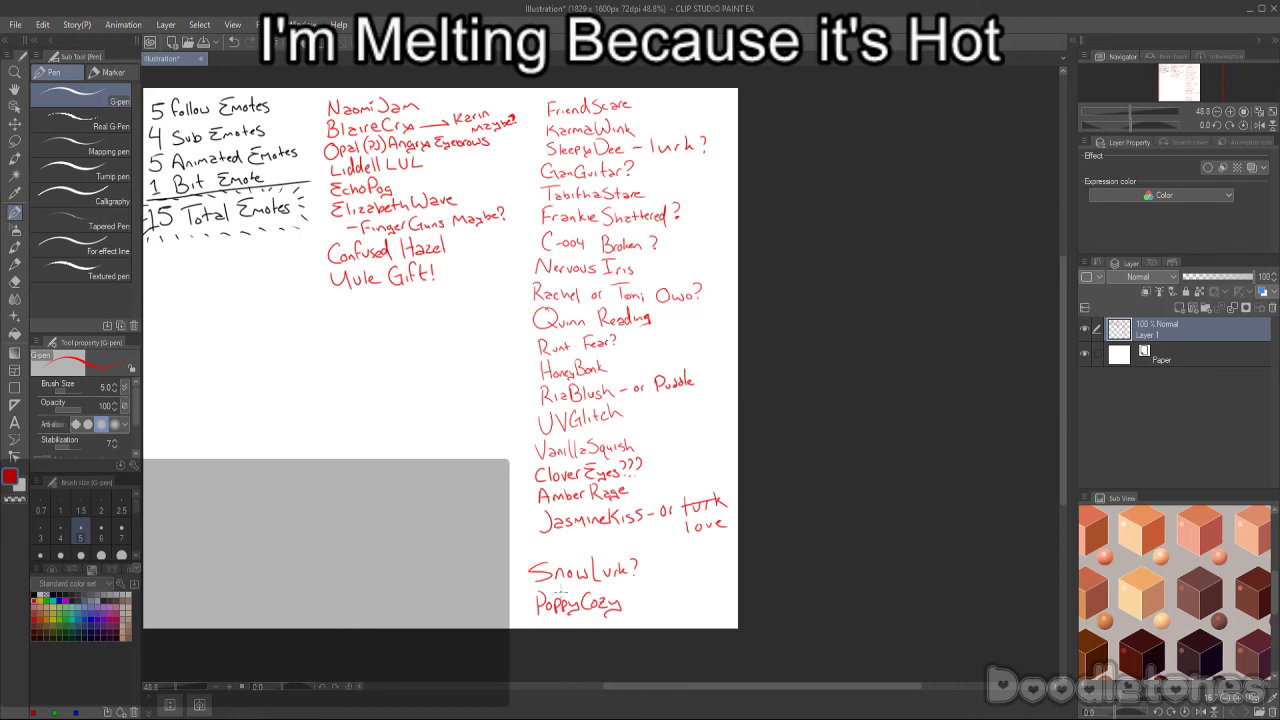
left_click_drag(660, 686, 602, 686)
scroll(599, 282, "up", 1)
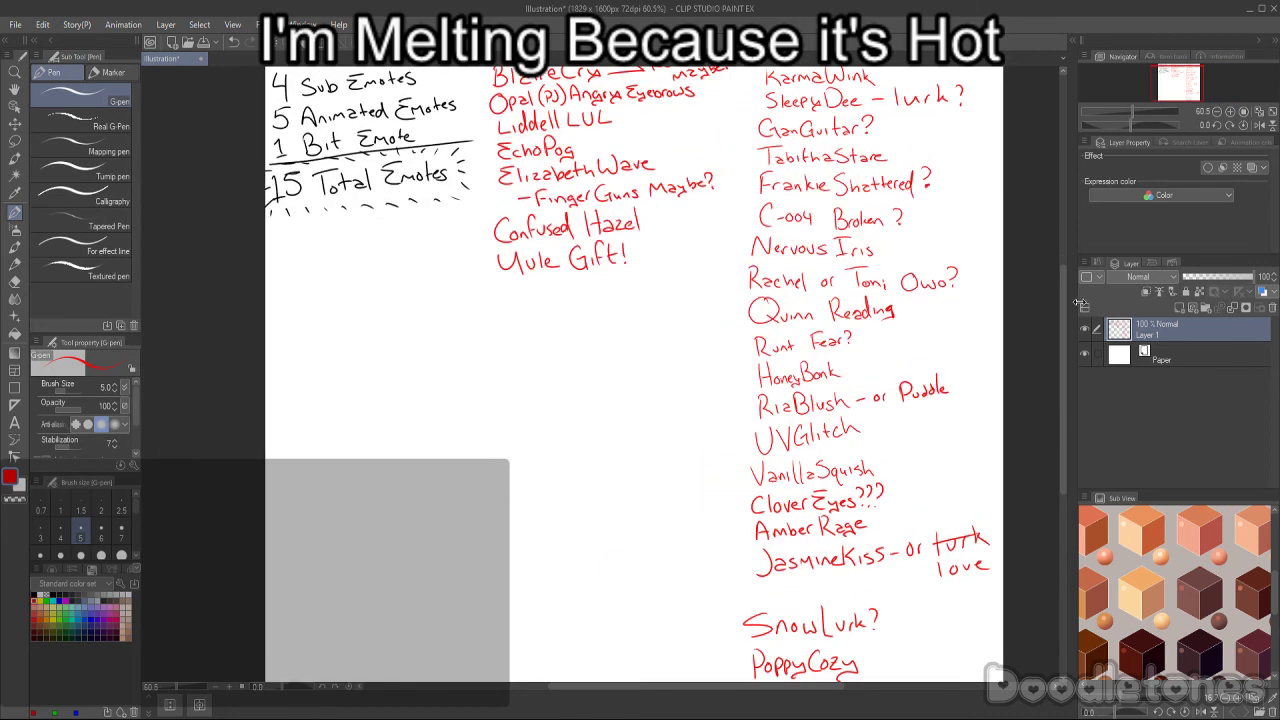
left_click_drag(1065, 310, 1065, 282)
scroll(449, 482, "up", 1)
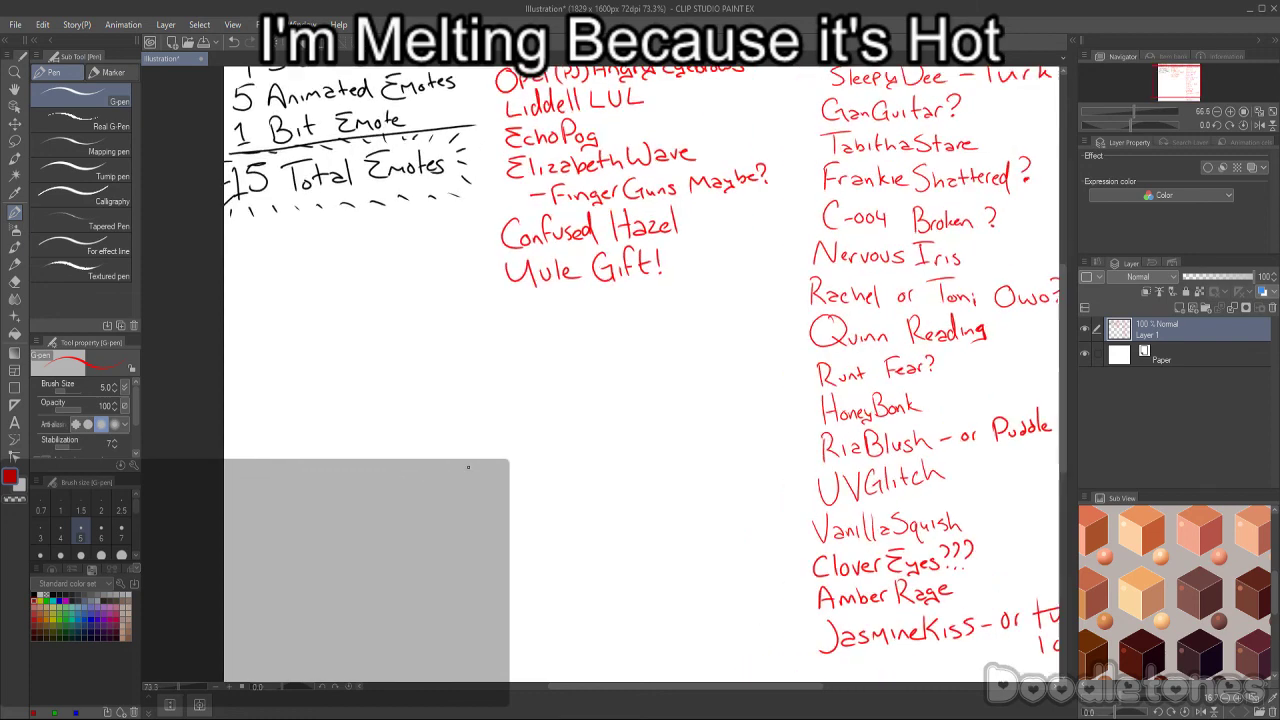
scroll(449, 482, "down", 1)
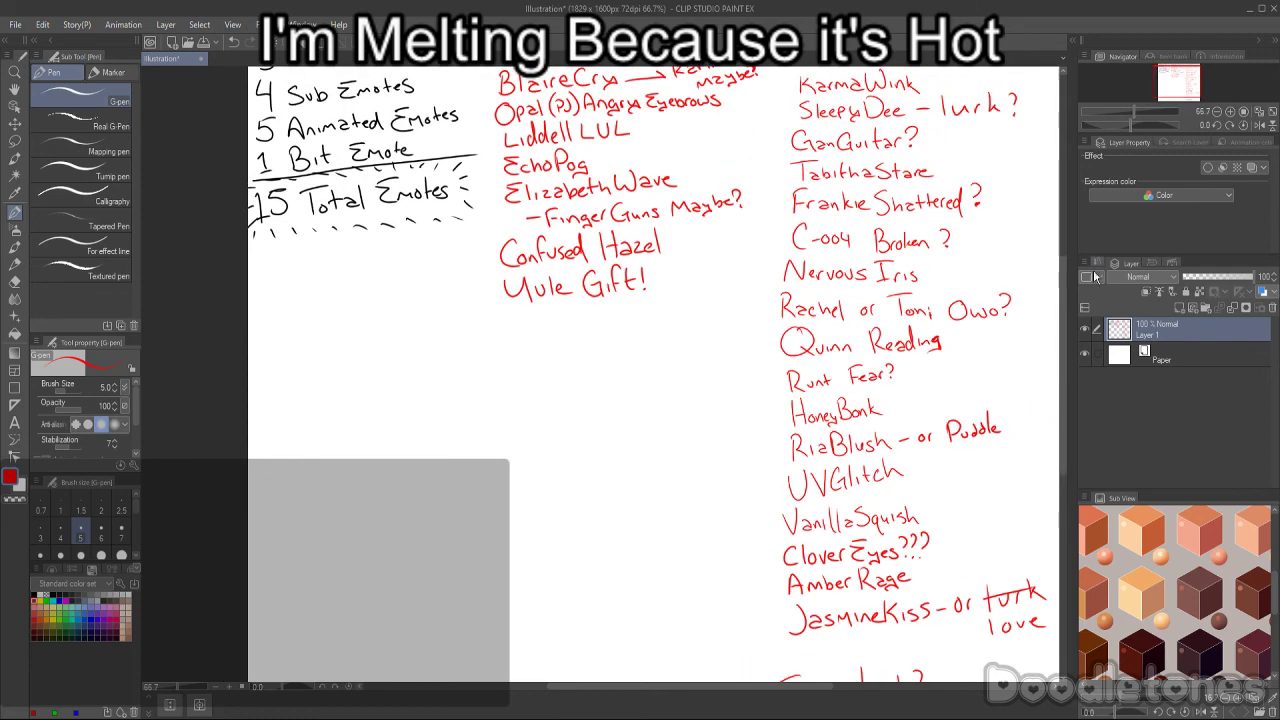
left_click_drag(1066, 355, 1066, 326)
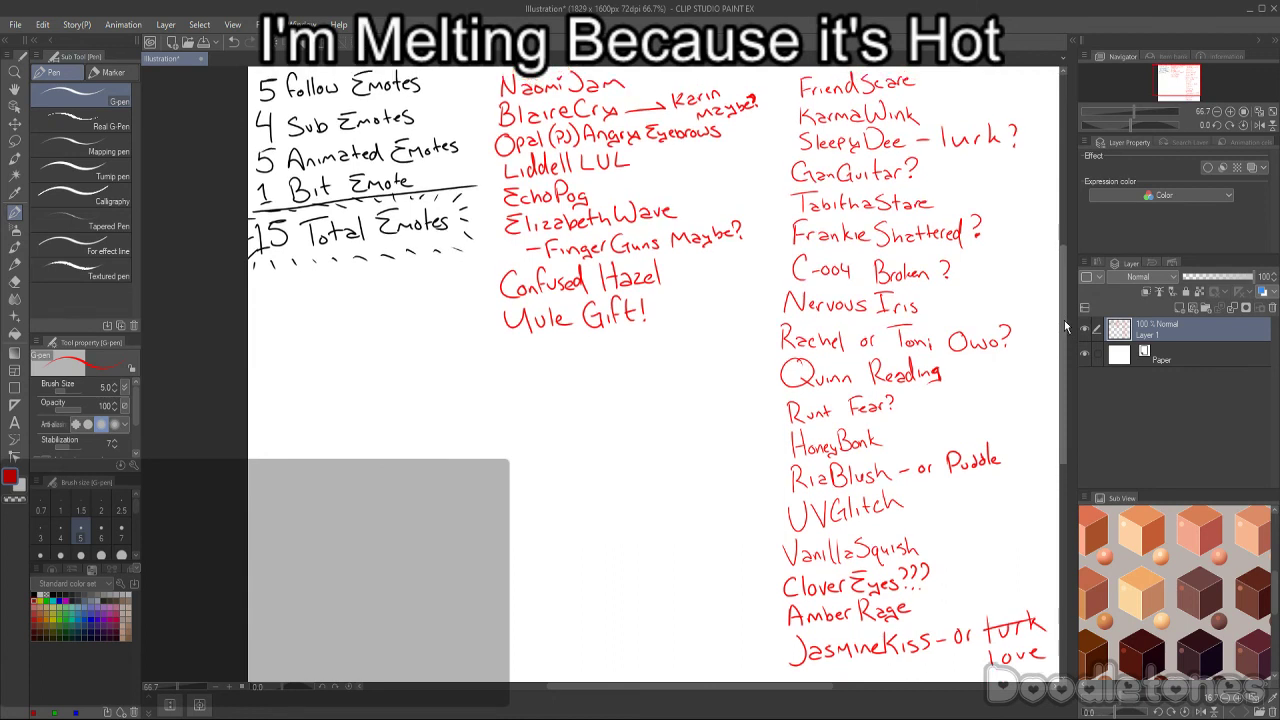
- Tick "NaomiJam", "Opal (PJ) Angry Eyebrows", "Liddell LUL", "EchoPog", "Confused Hazel" and "Yule Gift!" in blue at their left edge
left_click(90, 619)
left_click_drag(490, 94, 496, 84)
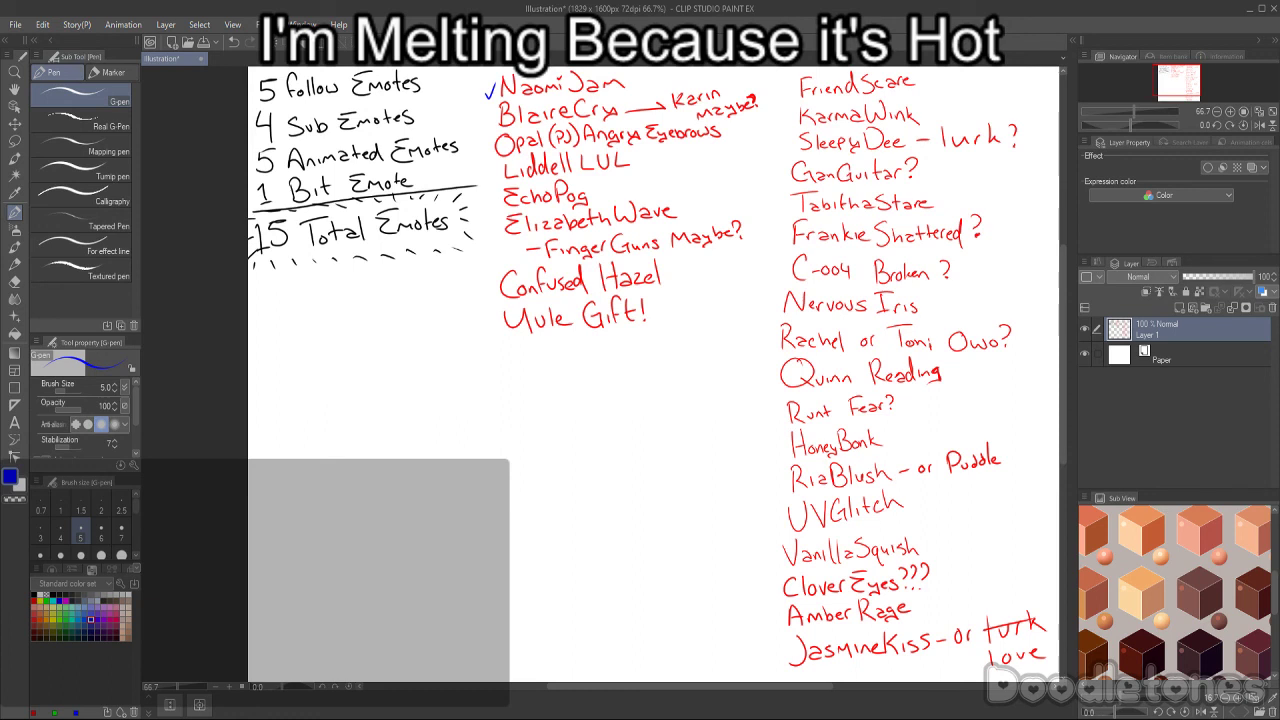
left_click_drag(484, 148, 496, 135)
key("ctrl+z")
mouse_move(481, 150)
left_mouse_down()
mouse_move(492, 138)
mouse_move(499, 163)
left_mouse_up()
left_click_drag(487, 293, 499, 271)
left_click_drag(489, 330, 503, 312)
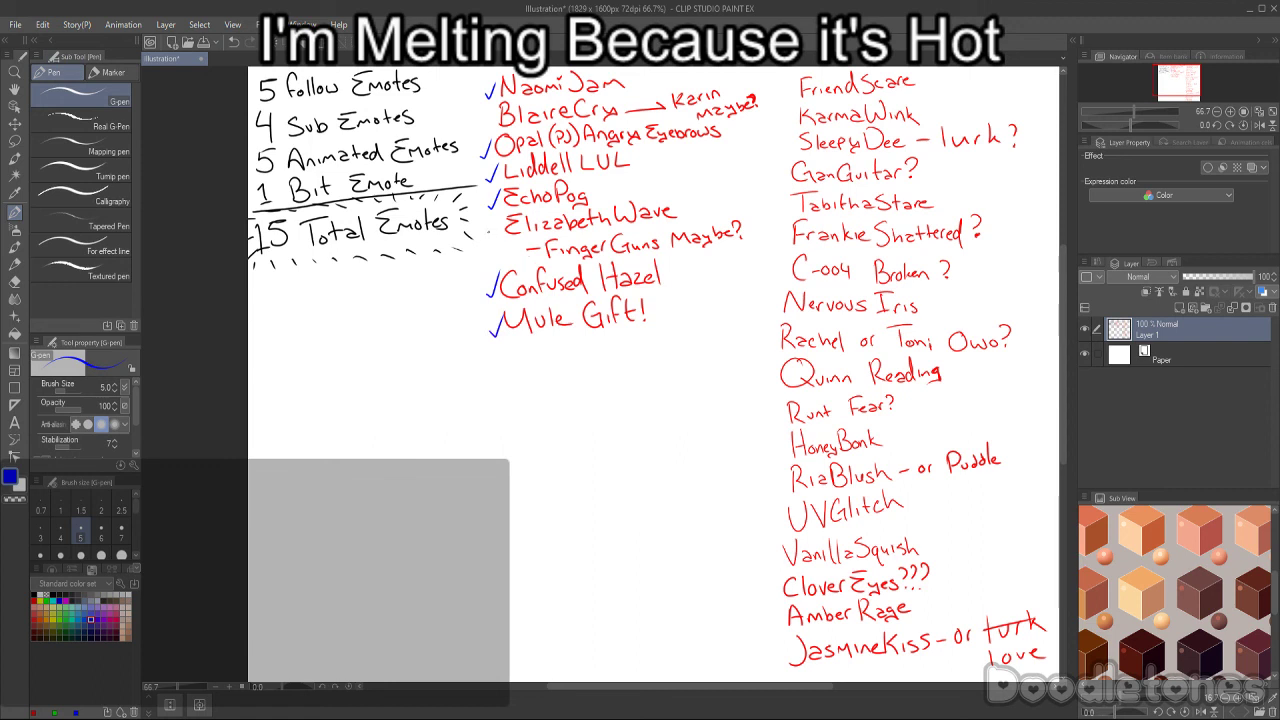
- Settle the alternatives in blue by underlining "ElizabethWave" and "Karin" and striking out "FingerGuns Maybe?" and "Blaire"
left_click_drag(488, 231, 672, 221)
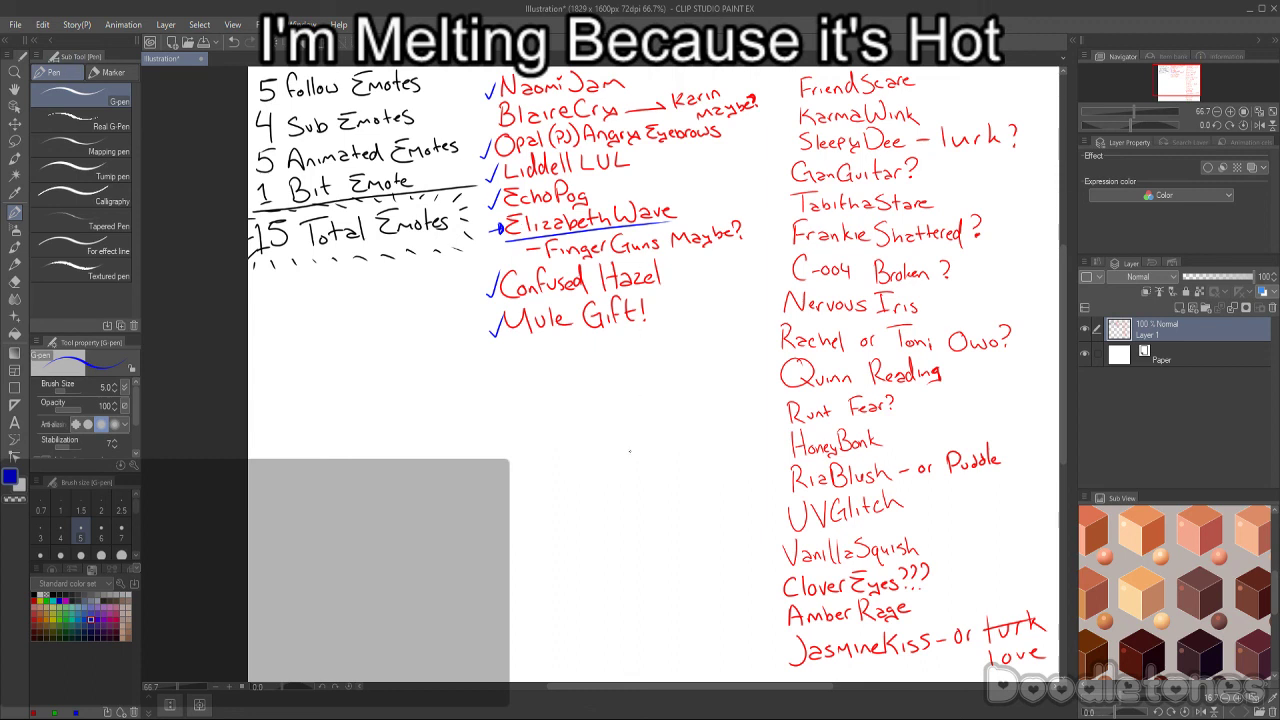
left_click_drag(530, 250, 732, 230)
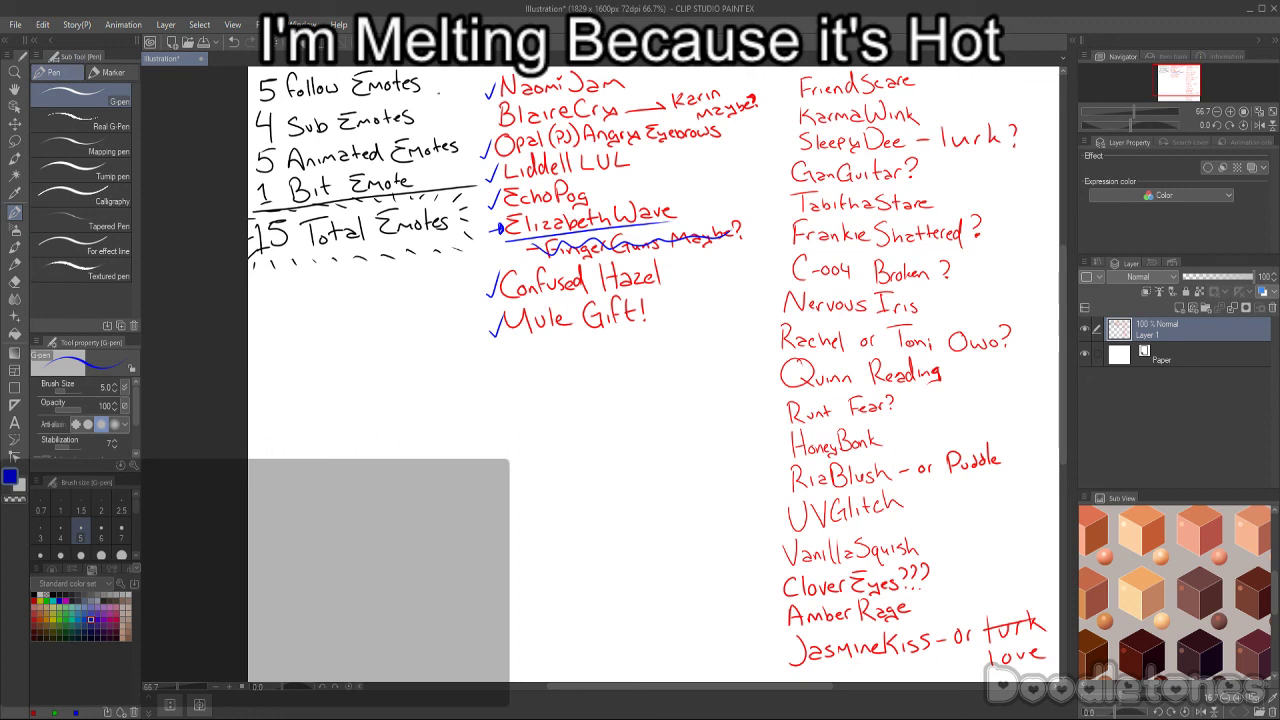
left_click_drag(500, 112, 570, 113)
left_click_drag(678, 109, 732, 101)
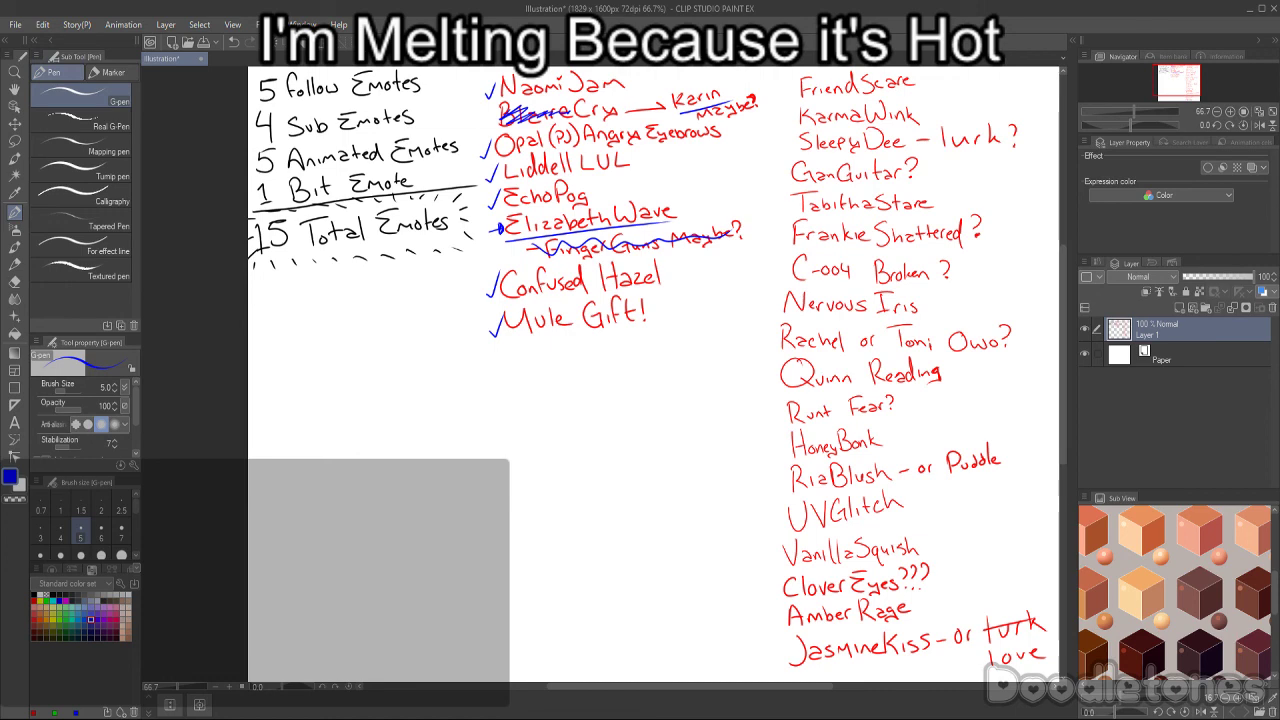
- Switch to the web browser and open the Random.org List Randomizer from the "list random" search results
scroll(640, 380, "down", 3)
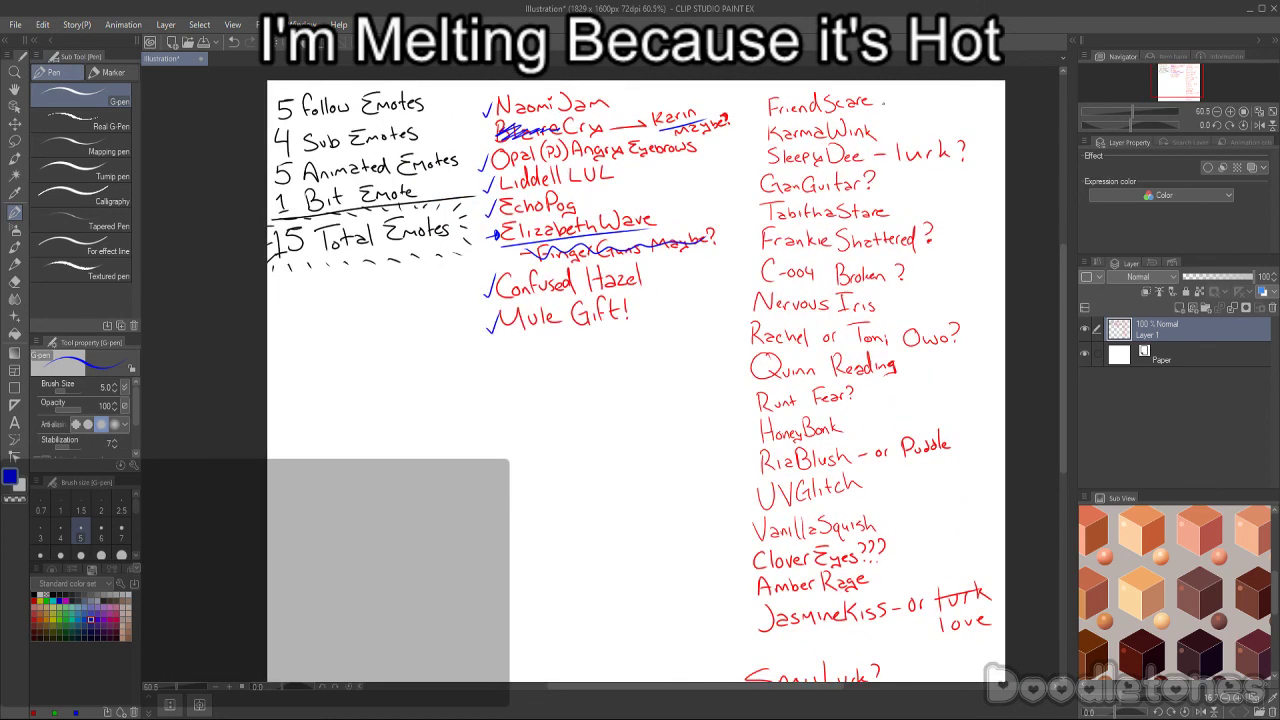
scroll(640, 380, "up", 1)
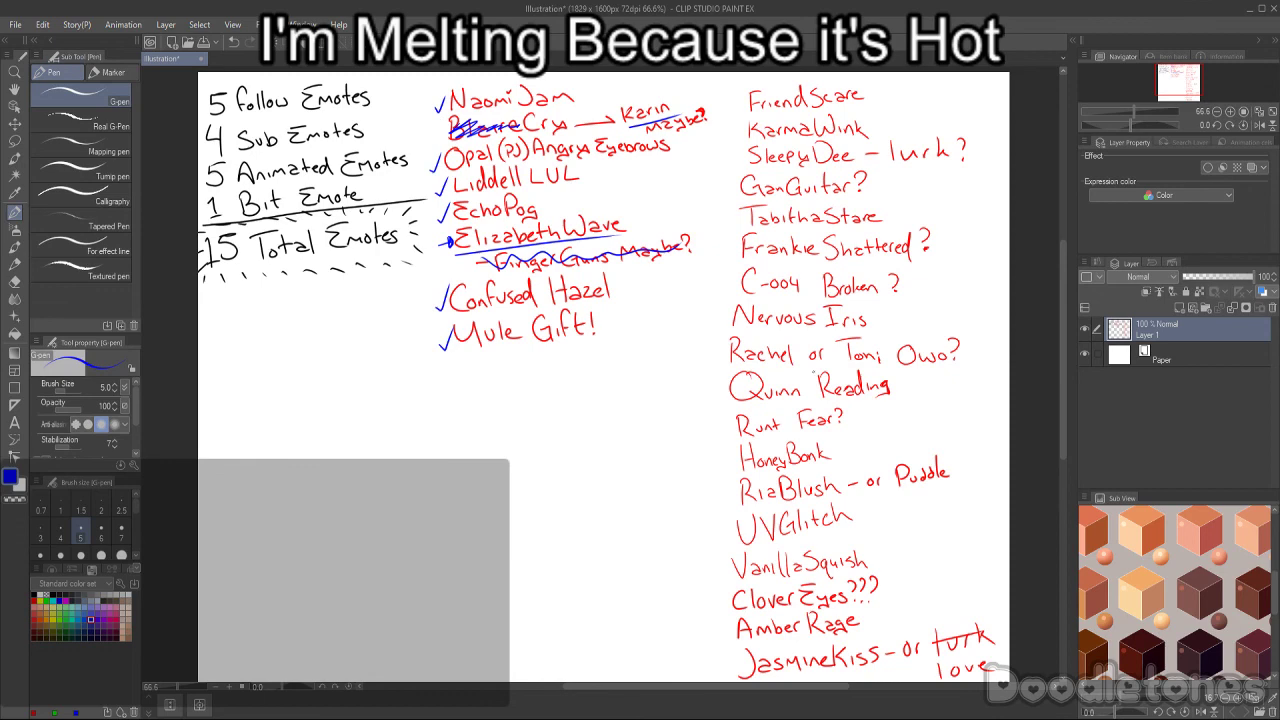
scroll(640, 380, "down", 2)
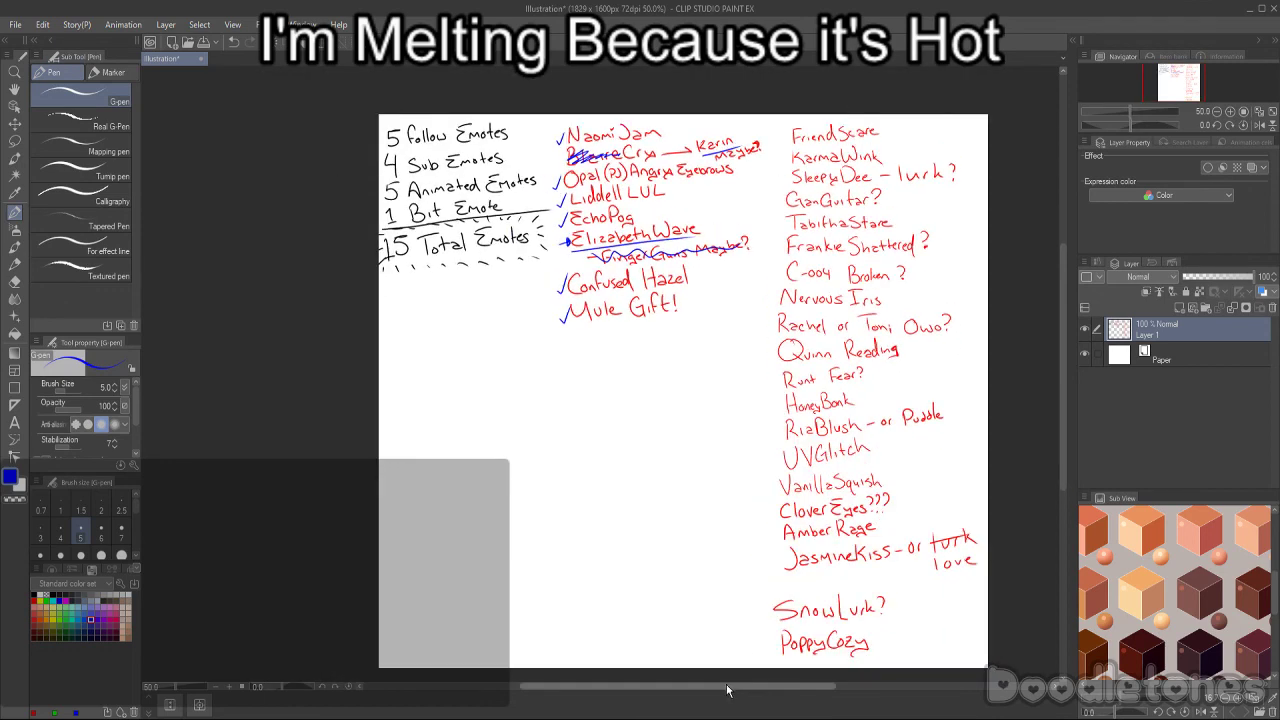
left_click_drag(729, 688, 765, 690)
scroll(765, 690, "up", 1)
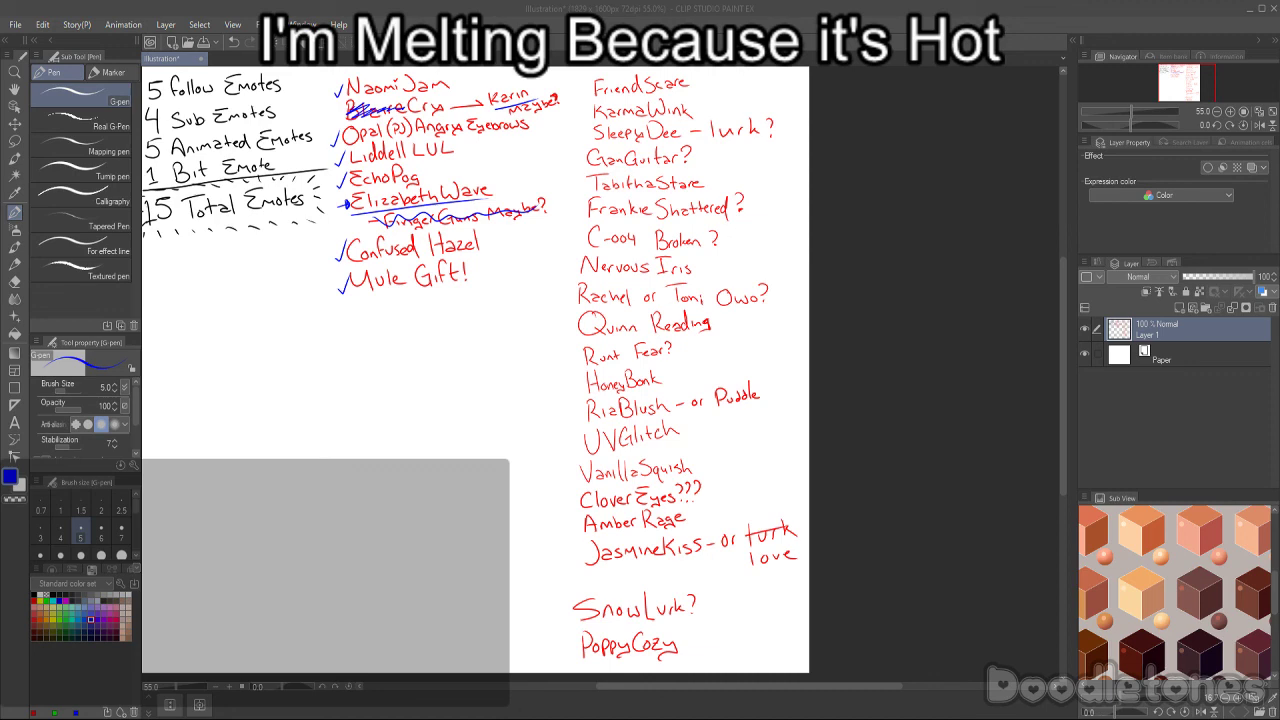
key("alt+Tab")
left_click_drag(834, 12, 1021, 75)
left_click(892, 292)
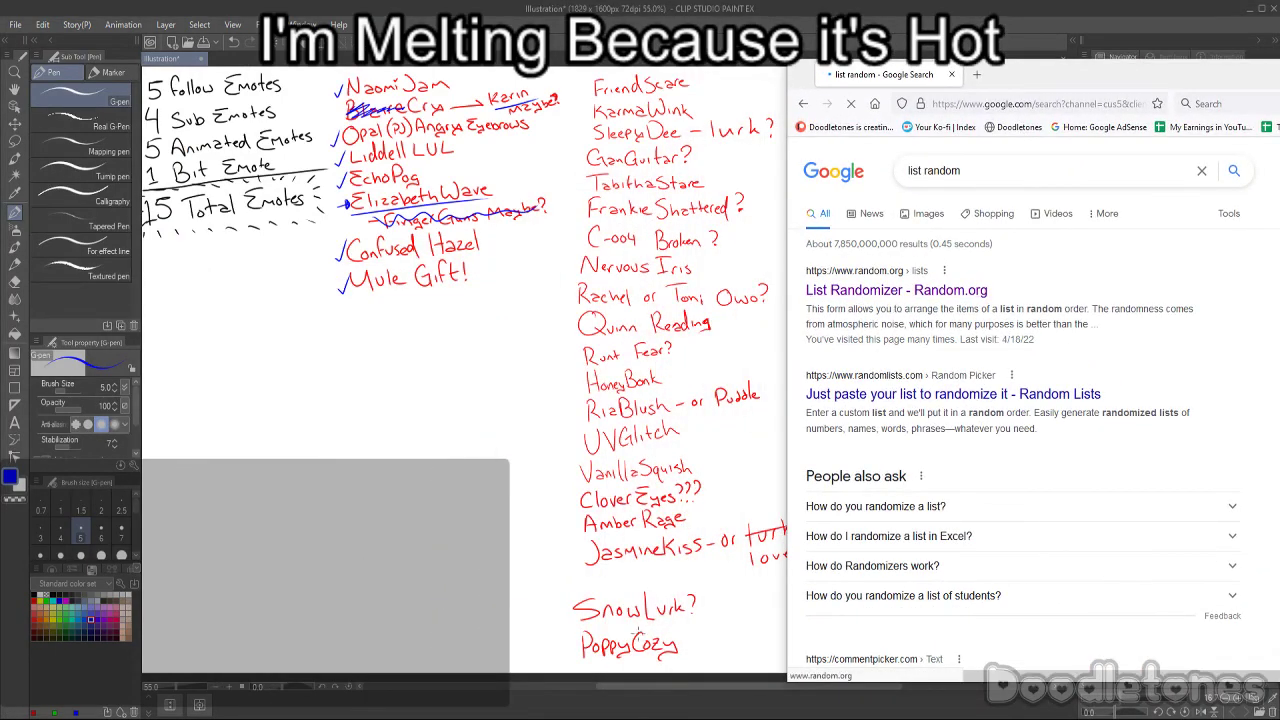
- Place the randomizer's browser window beside the canvas so the long emote column and the list form are both readable
left_click_drag(655, 688, 757, 677)
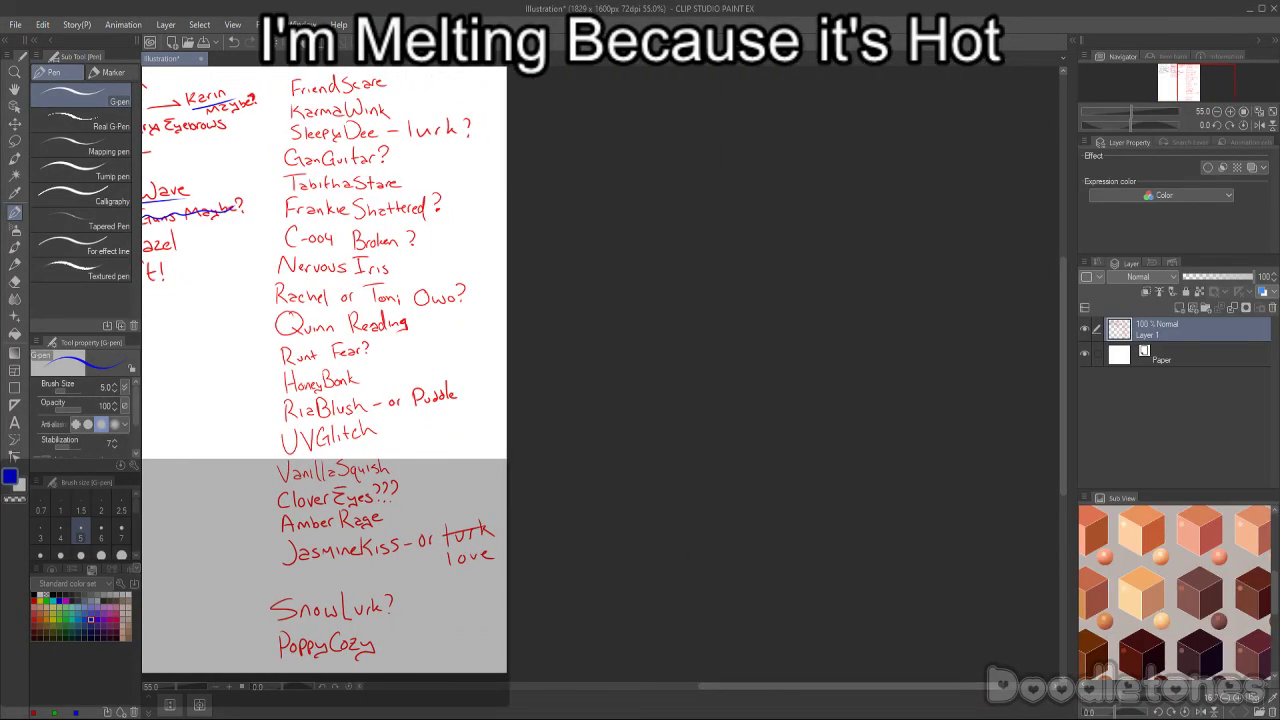
mouse_move(420, 716)
left_click(598, 668)
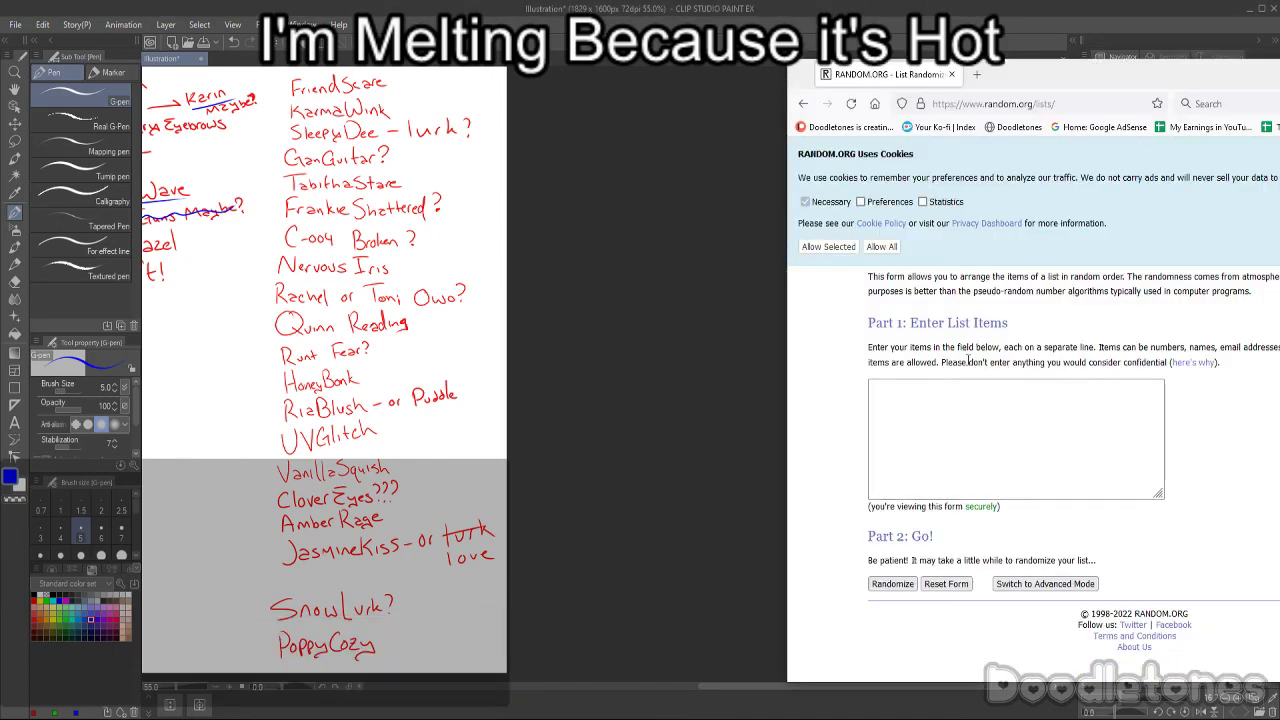
left_click_drag(1050, 77, 802, 77)
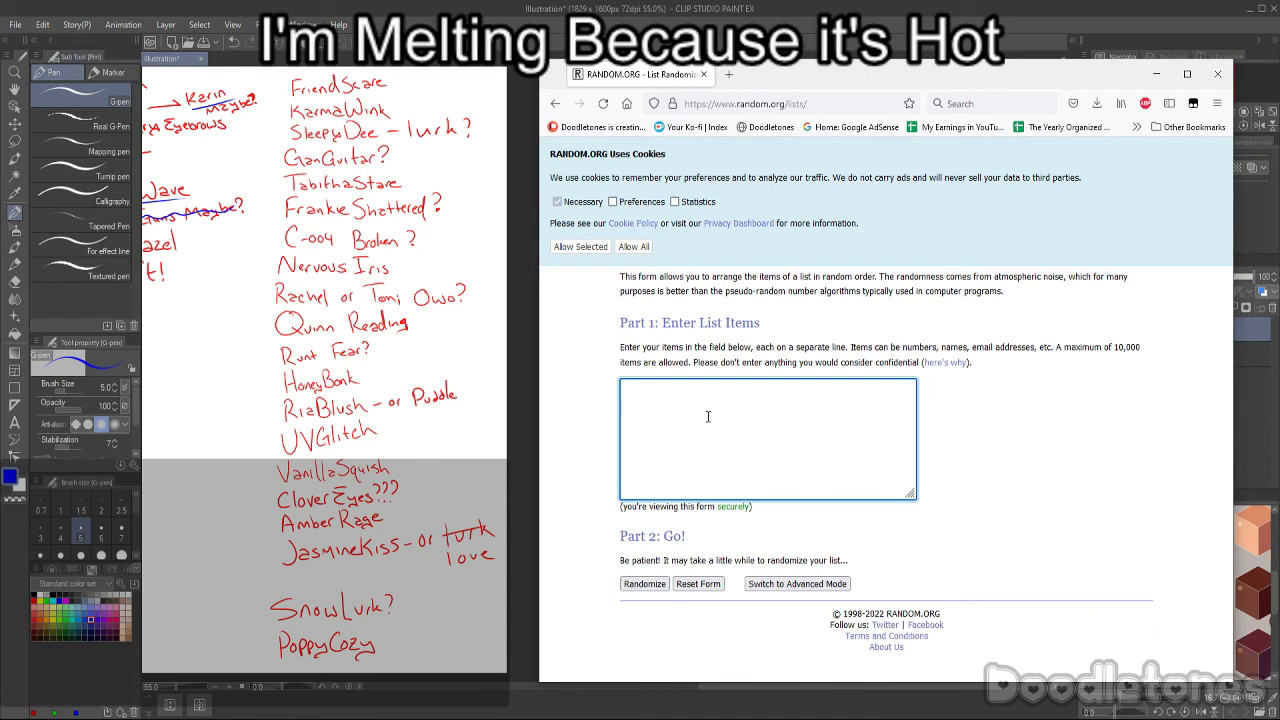
- Enter FriendScare, KarmaWink, DeeSleep, DeeLurk and GanGuitar as separate lines in the randomizer's list items
type("riendScare")
key("Return")
type("KarmaWink")
key("Return")
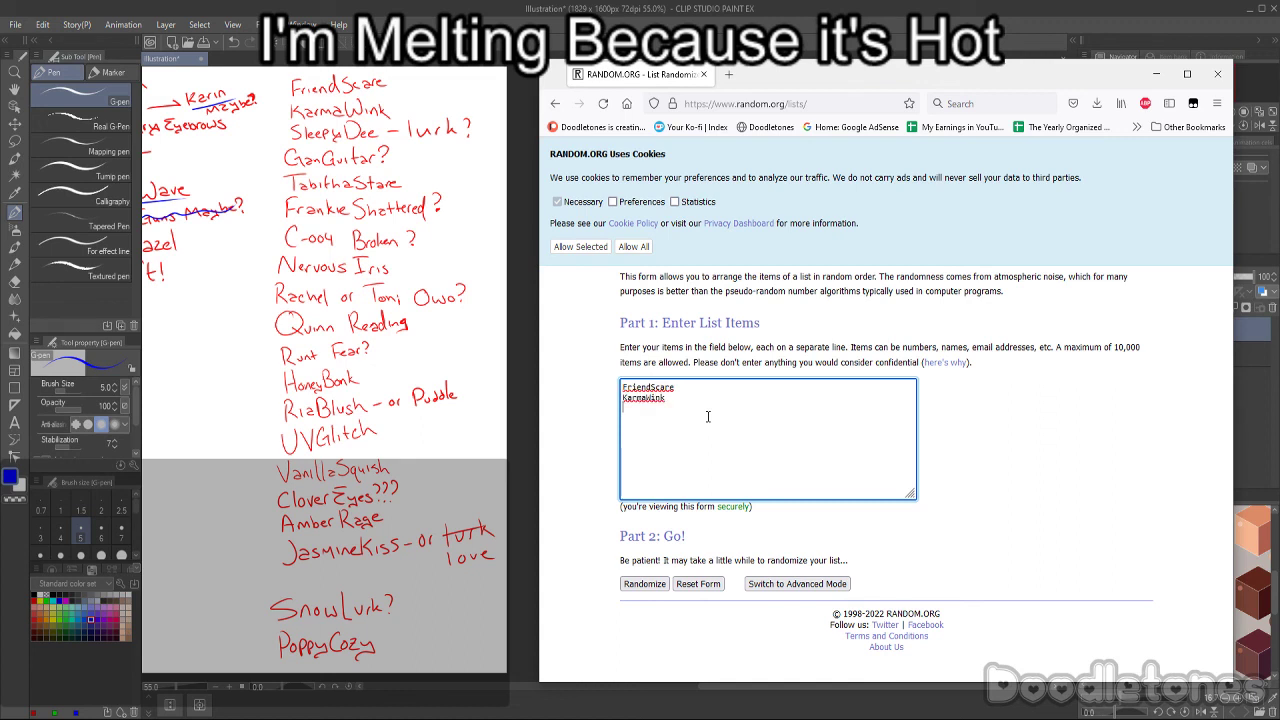
type("DeeSleep")
key("Return")
type("S")
key("BackSpace")
type("Deeluck")
key("Return")
type("GanGuitar")
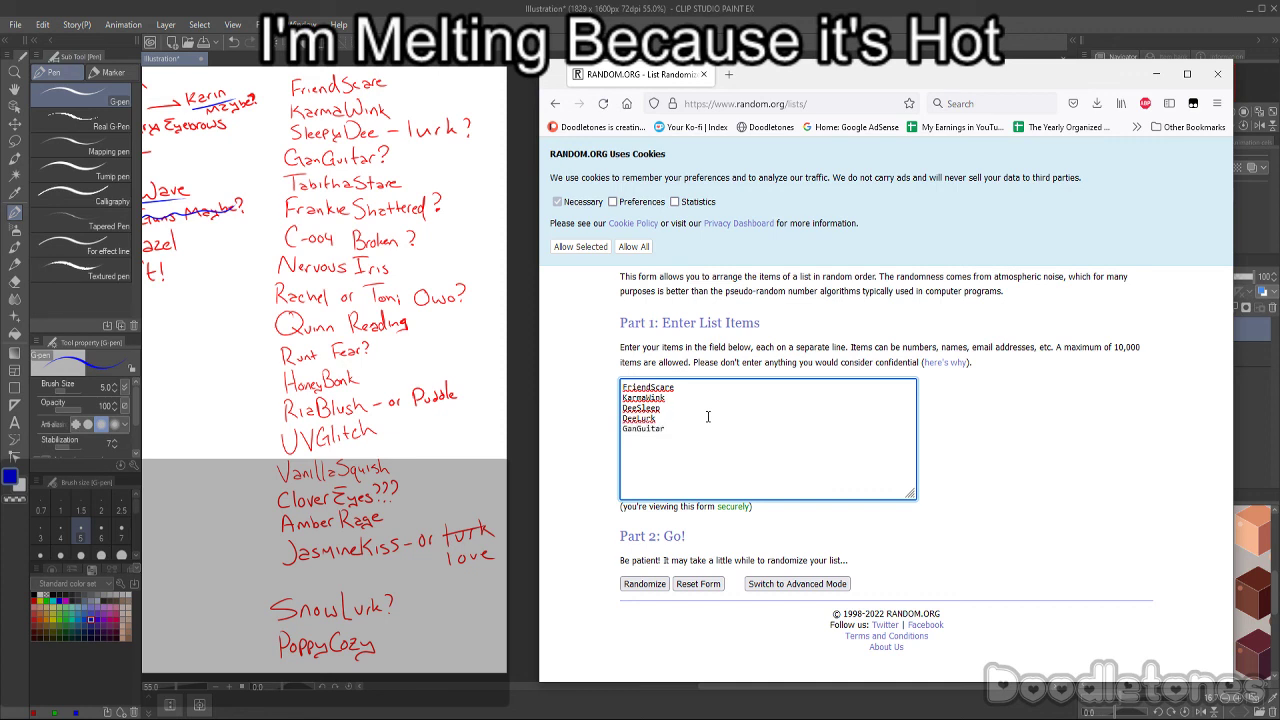
key("Return")
- Add TabithaStare, FrankieShattered and C-004 Broken on new lines of the randomizer list
type("TabithaStare")
key("Return")
type("FrankieShattered")
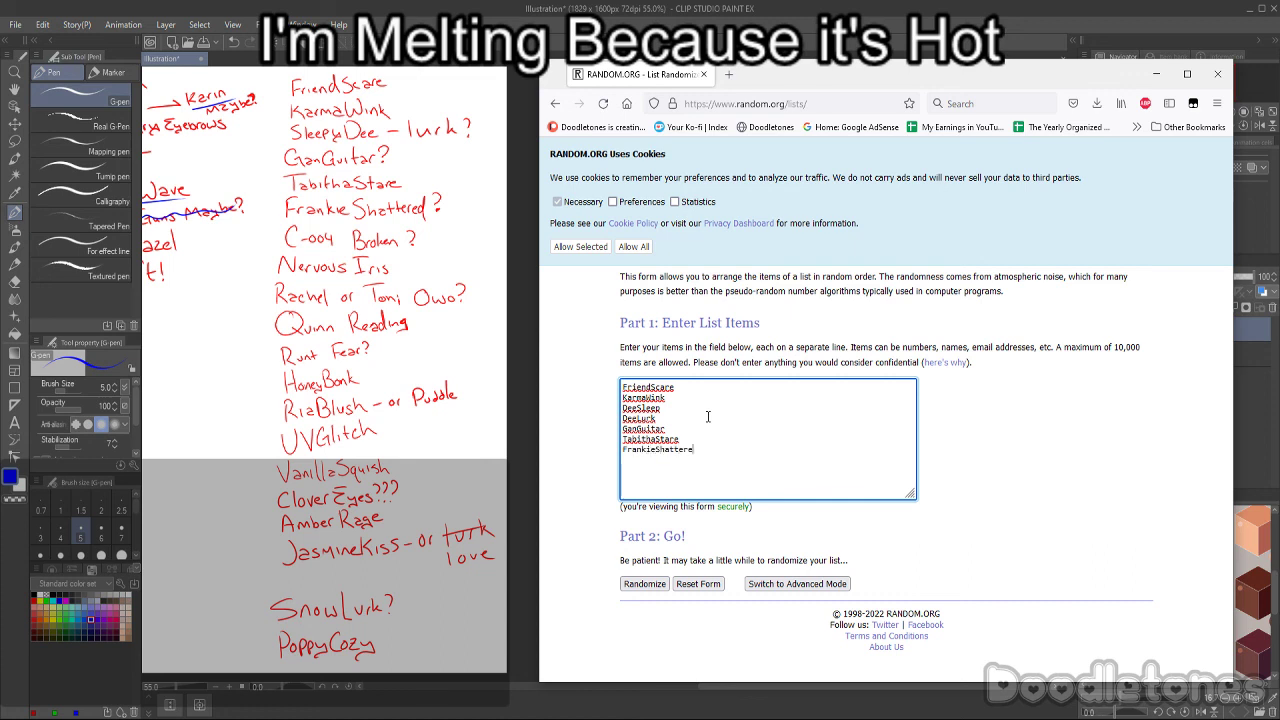
key("Return")
type("C-004 Broken")
key("Return")
type("Nervous I")
key("BackSpace")
key("BackSpace")
key("BackSpace")
key("BackSpace")
key("BackSpace")
key("BackSpace")
key("BackSpace")
type("risNervous")
key("Return")
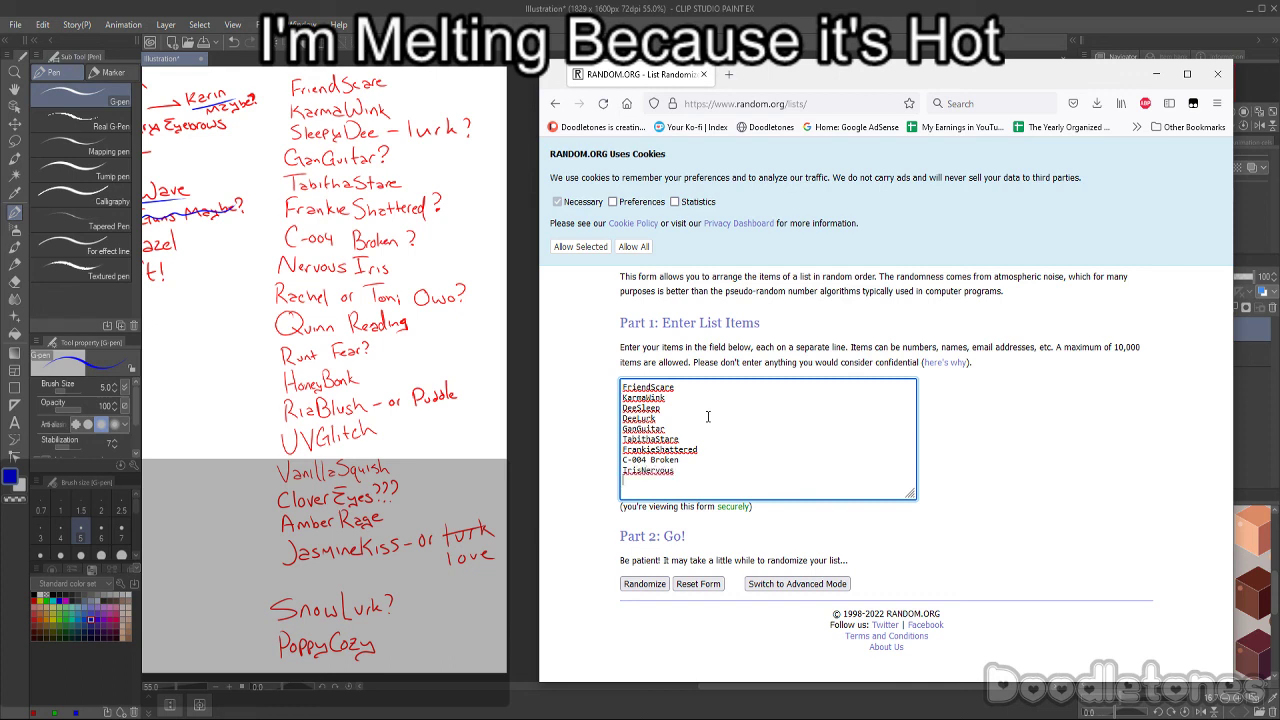
type("RachelOWO")
key("Return")
type("ToniOWO ")
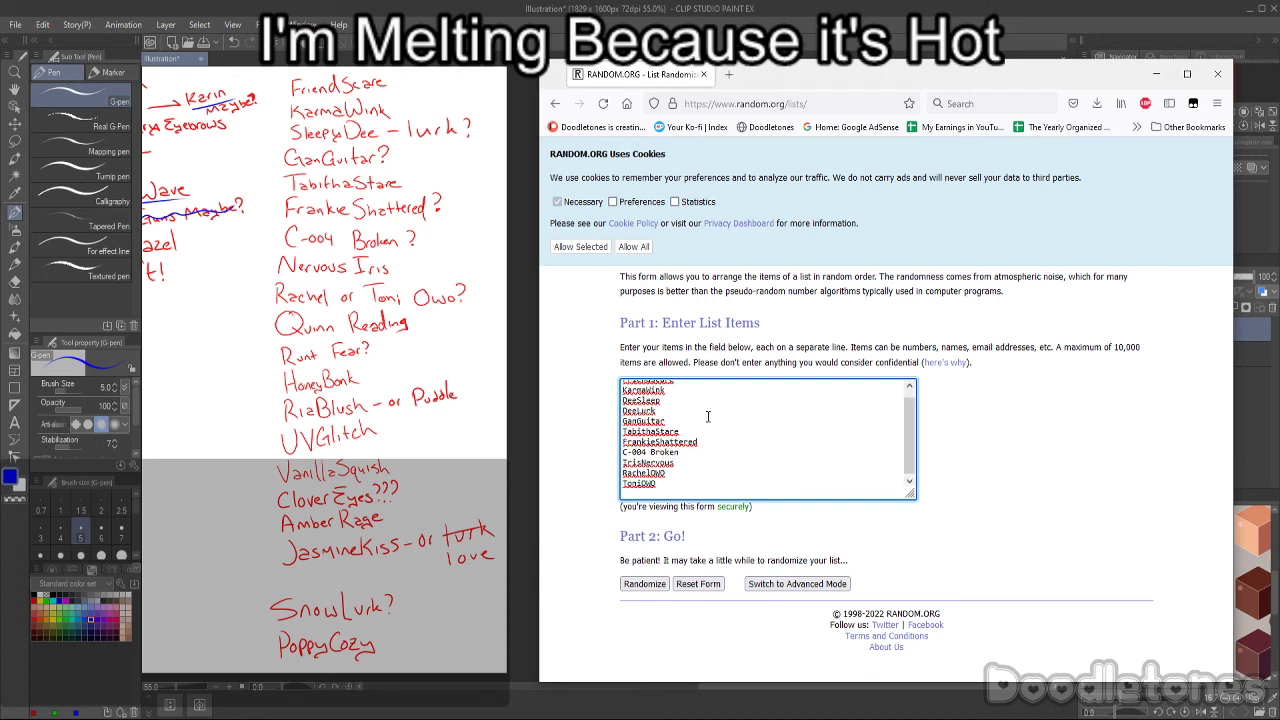
- Add QuinnRead, RuntFear and HoneyBonk on new lines of the randomizer list
type("QuinnRead")
key("Return")
type("RuntFear")
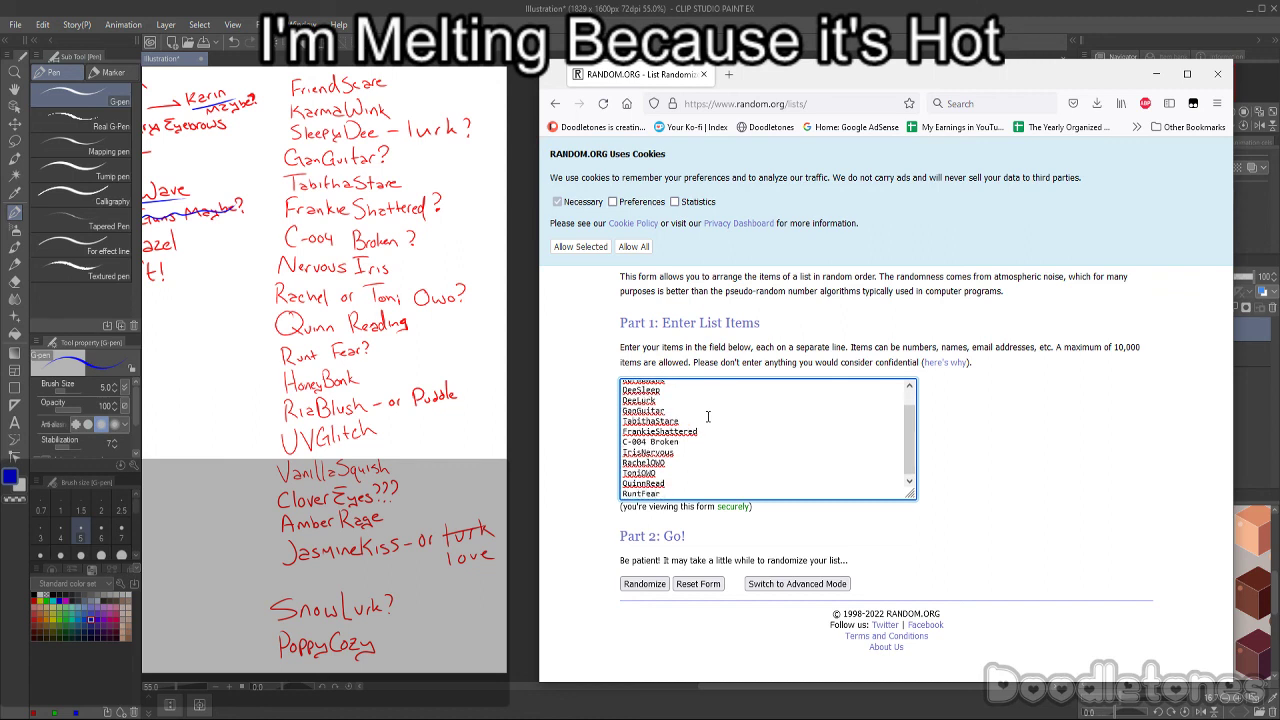
key("Return")
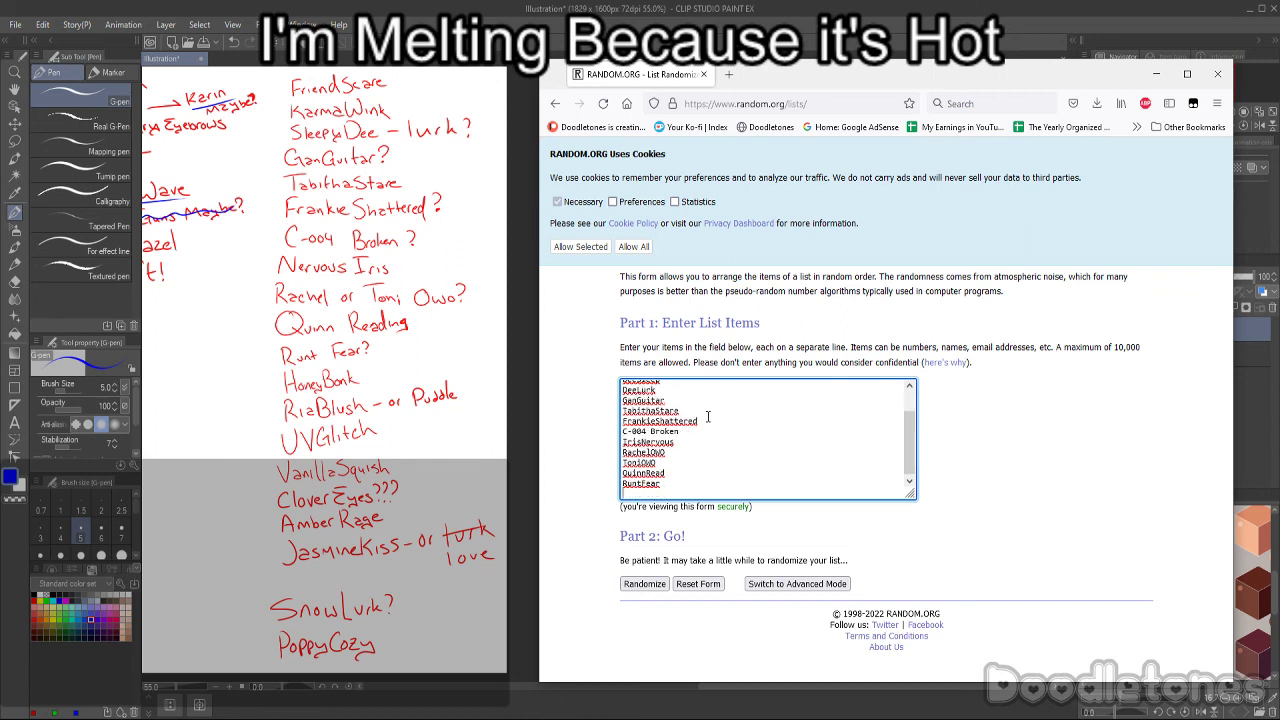
type("HoneyBonk")
key("Return")
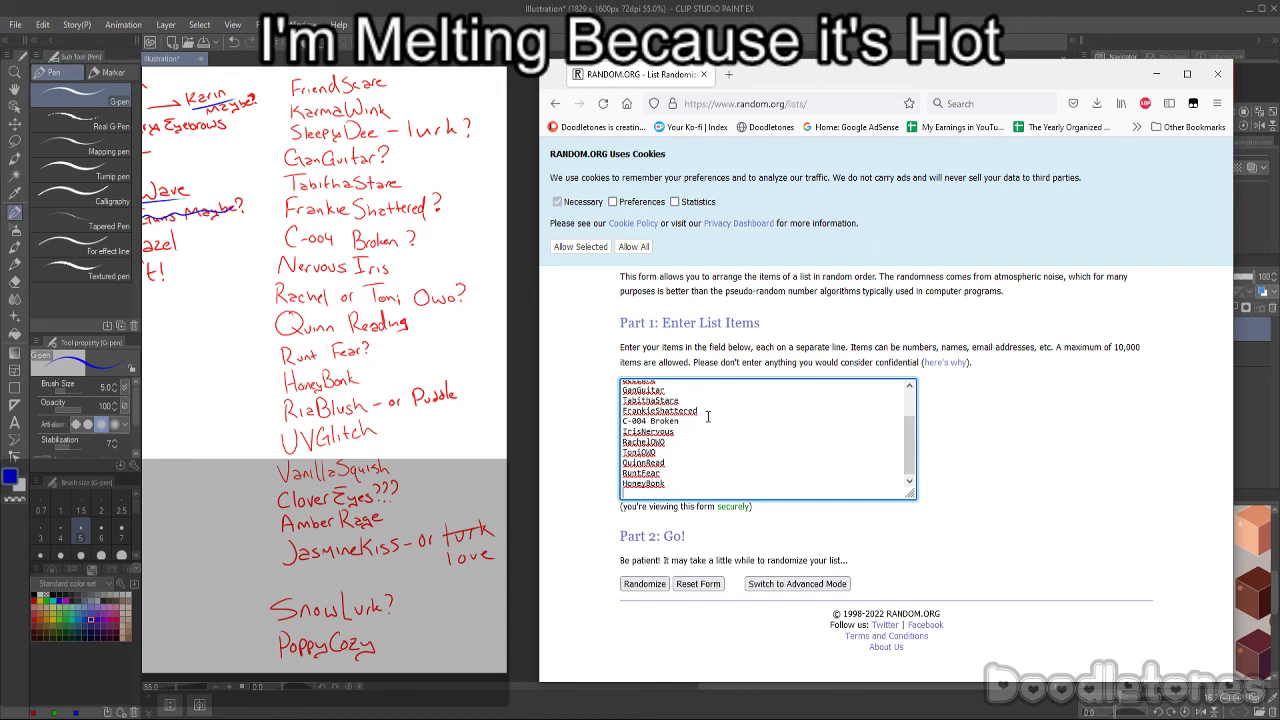
- Add RiaBlush, RiaPuddle and UVGlitch on new lines of the randomizer list
type("RizBlush")
key("Return")
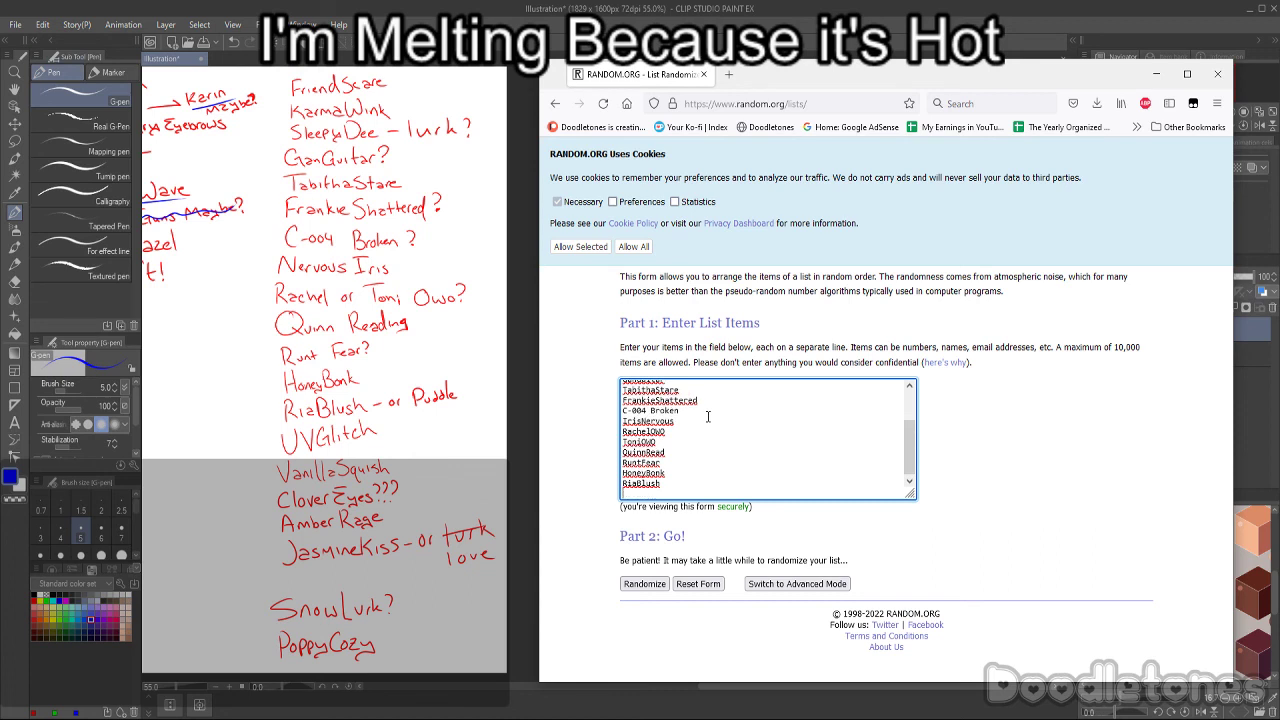
type("RizPuddle")
key("Return")
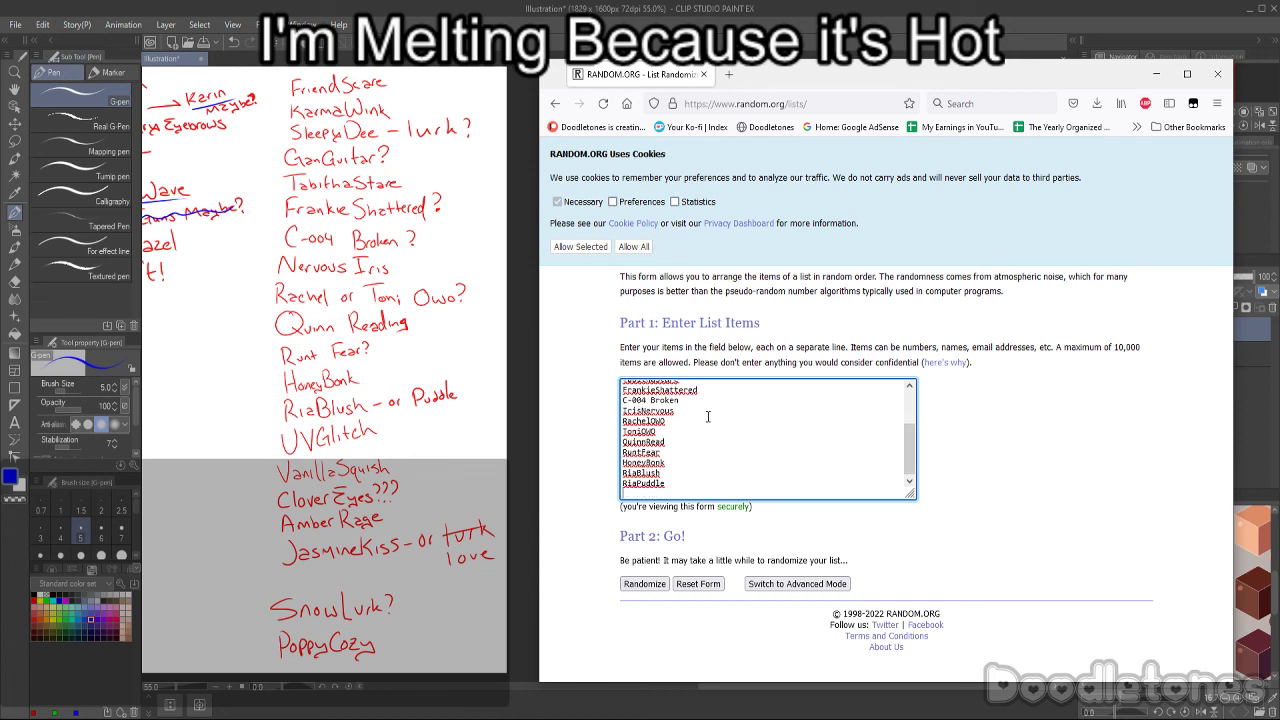
type("UVGlitch")
key("Return")
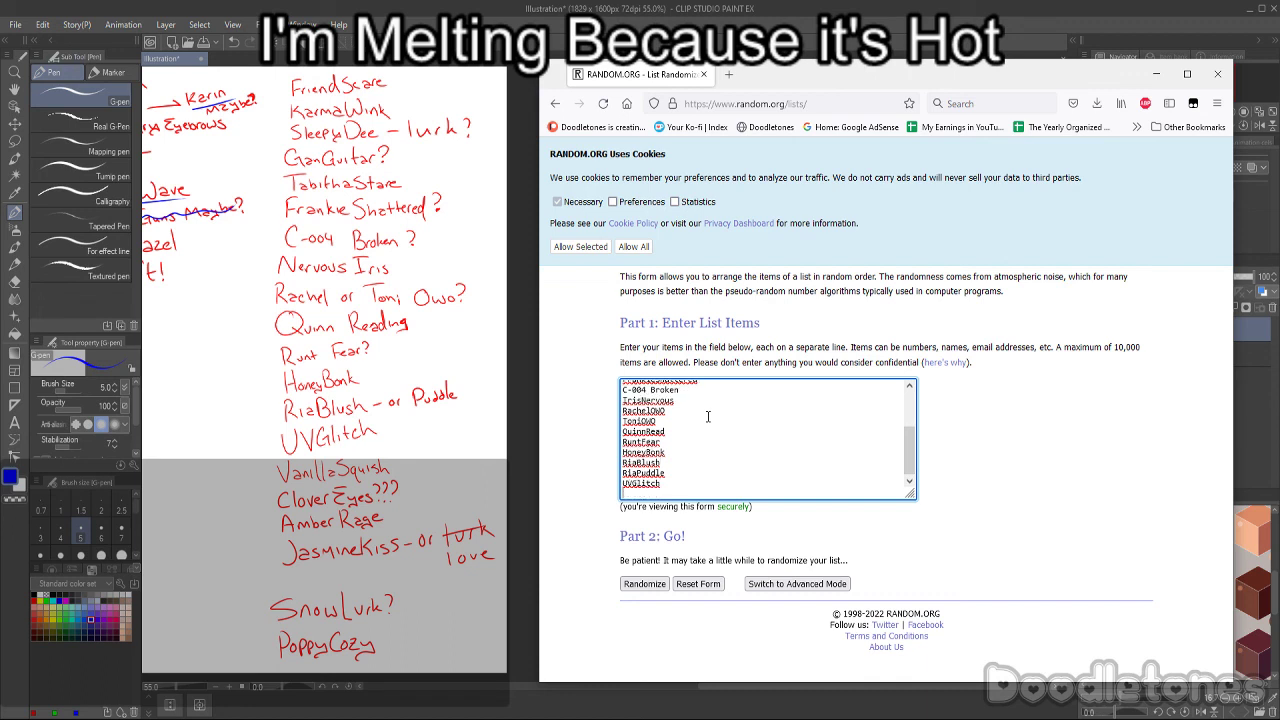
- Add VanillaSquish, CloverEyes and AmberRage on new lines of the randomizer list
type("VanillaSquish")
key("Return")
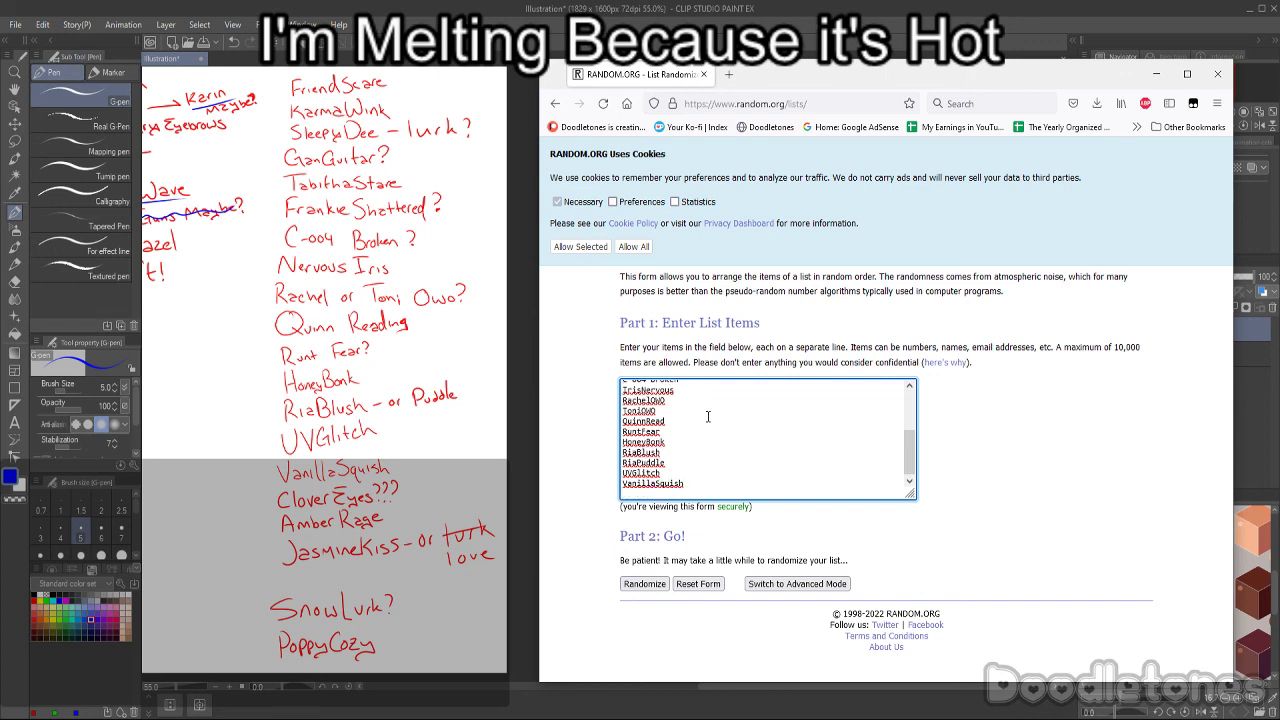
type("CloverEyes")
key("Return")
type("AmberRage")
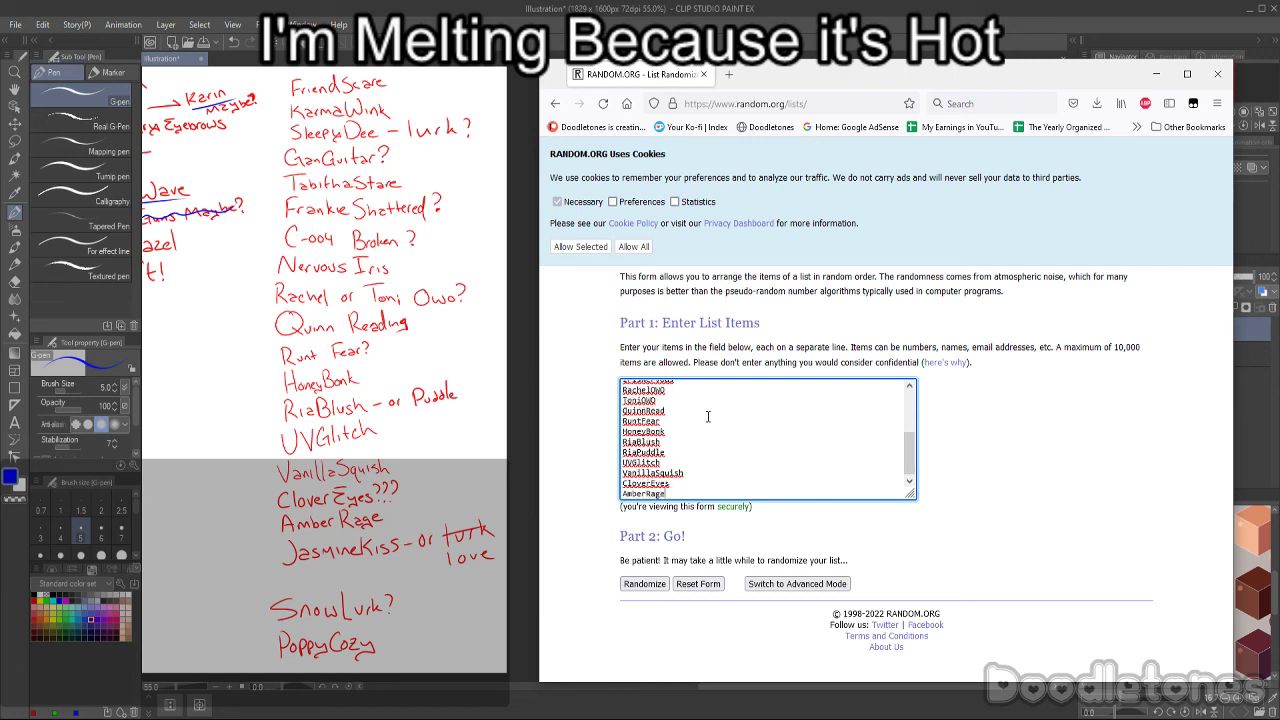
key("Return")
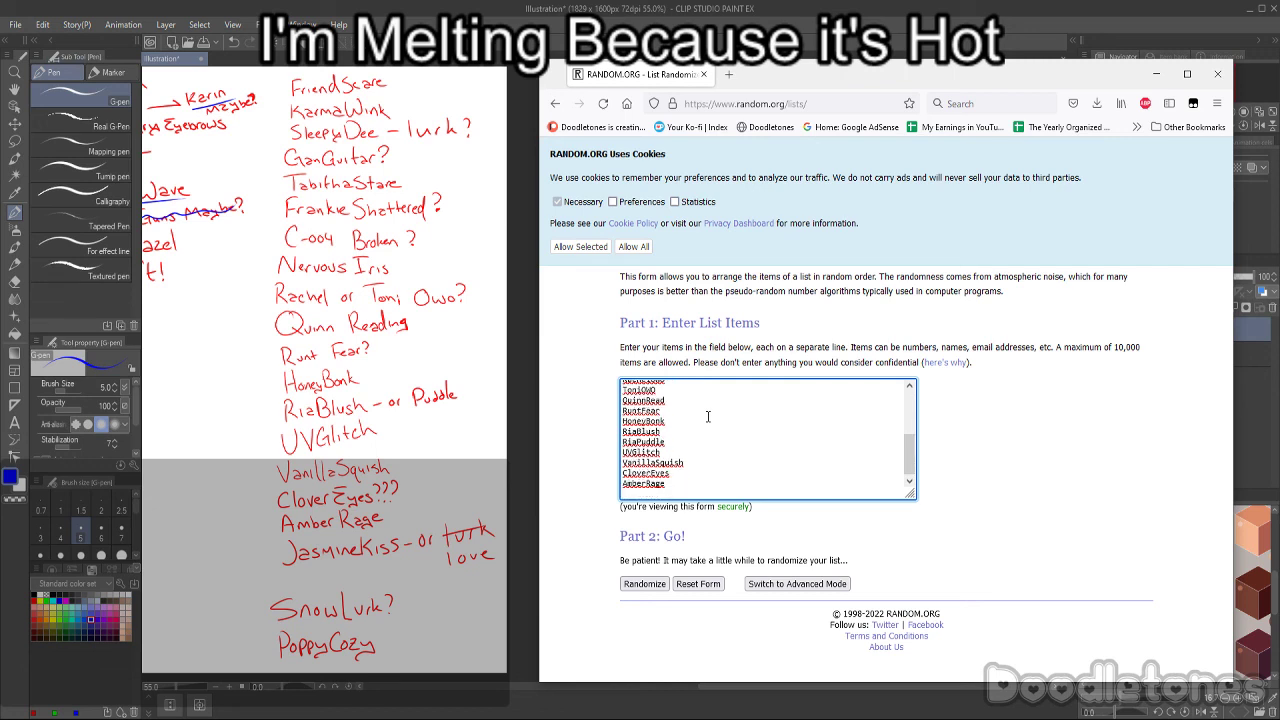
- Add JasmineKiss, JasmineLove, SnowLurk and PoppyCozy on new lines of the randomizer list
type("JasmineKiss")
key("Return")
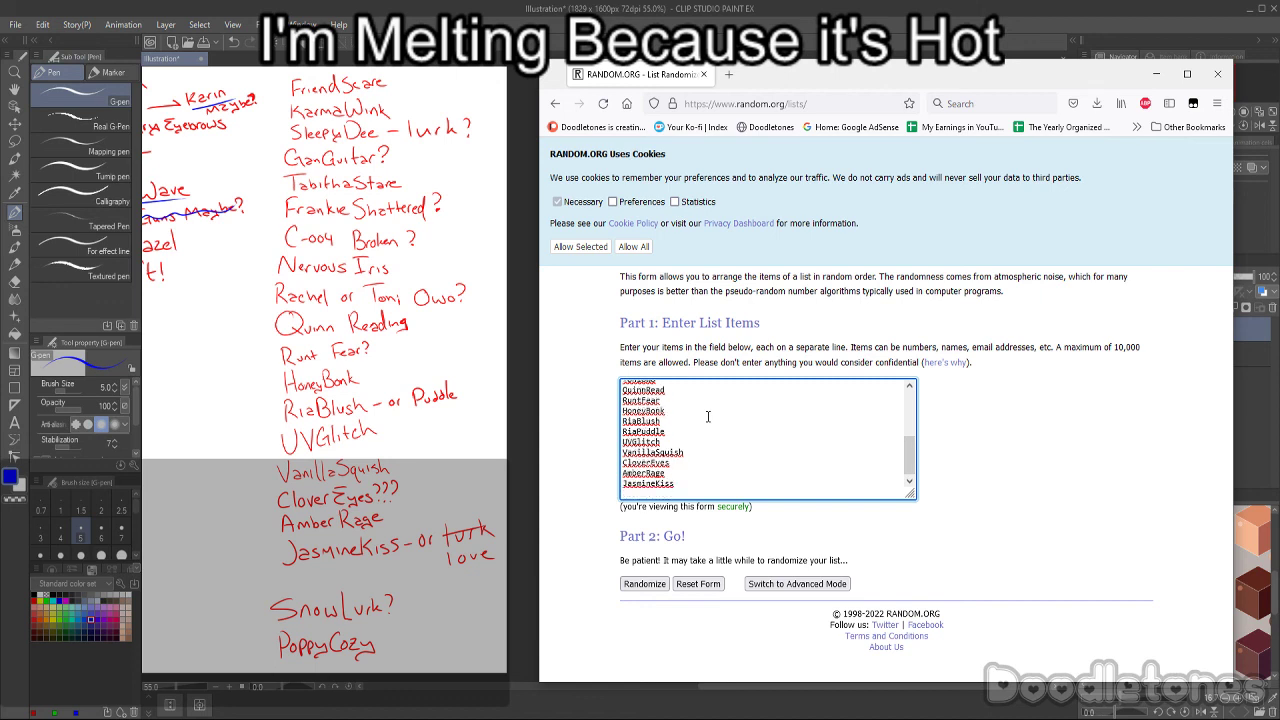
type("JasmineLove")
key("Return")
type("Snow")
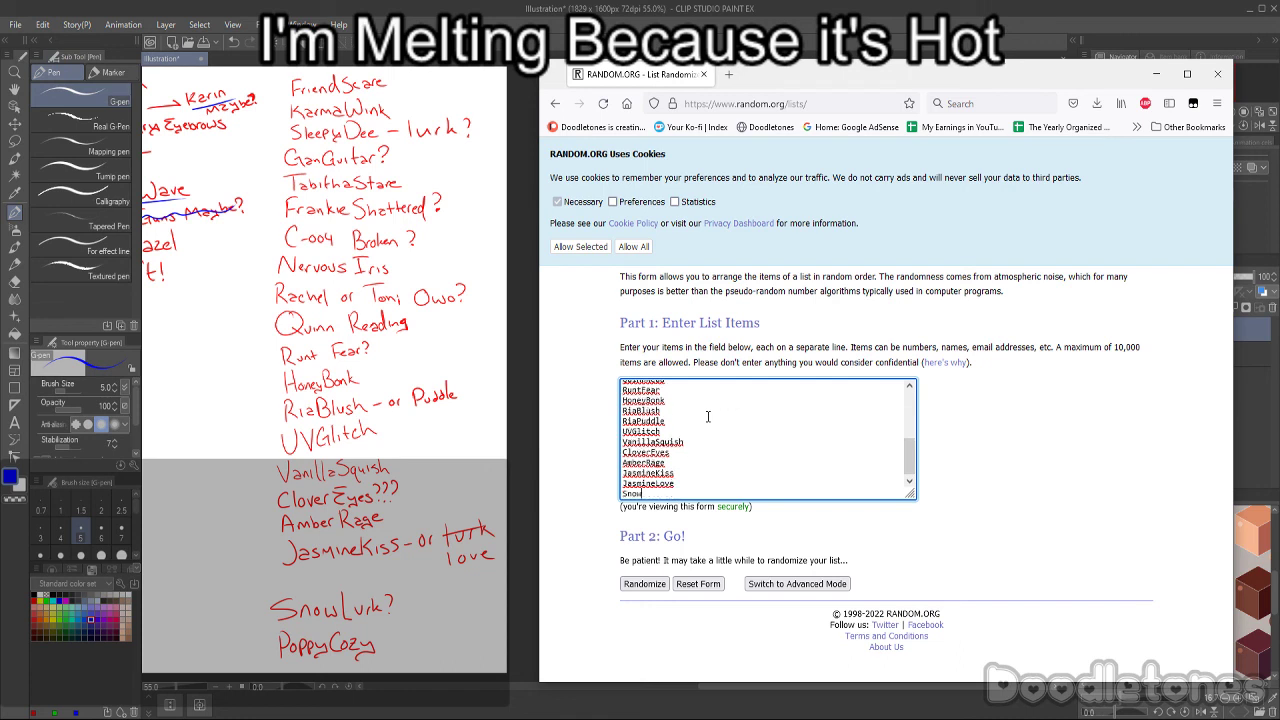
type("Lurk")
key("Return")
type("Po")
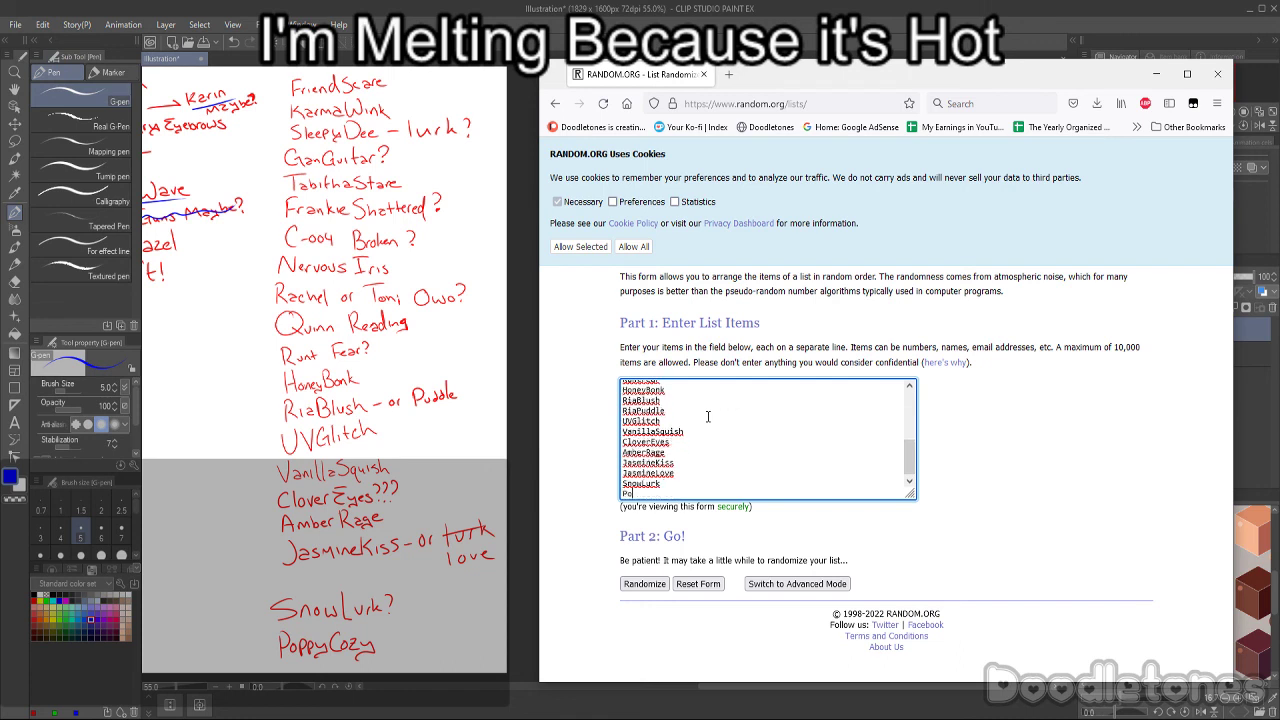
type("ppyCozyu")
- Cut the whole emote list out of the form and search the web for "randomlist" in a new tab
key("ctrl+a")
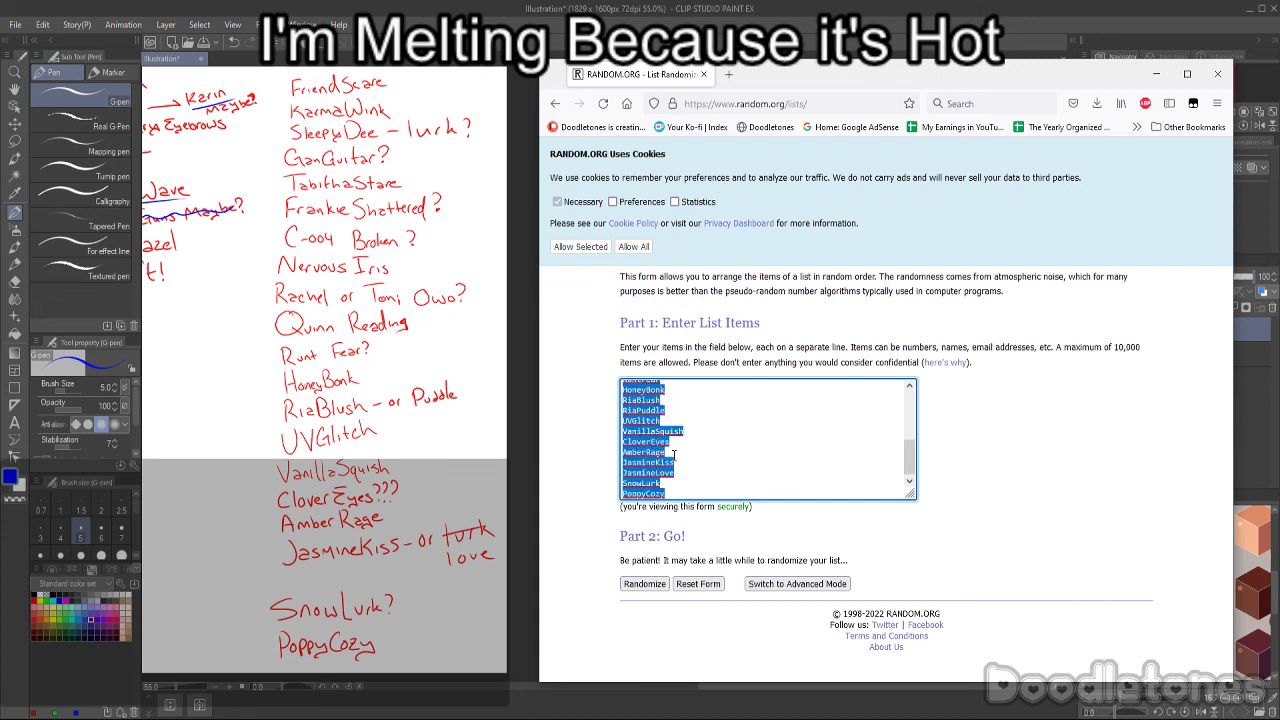
key("ctrl+x")
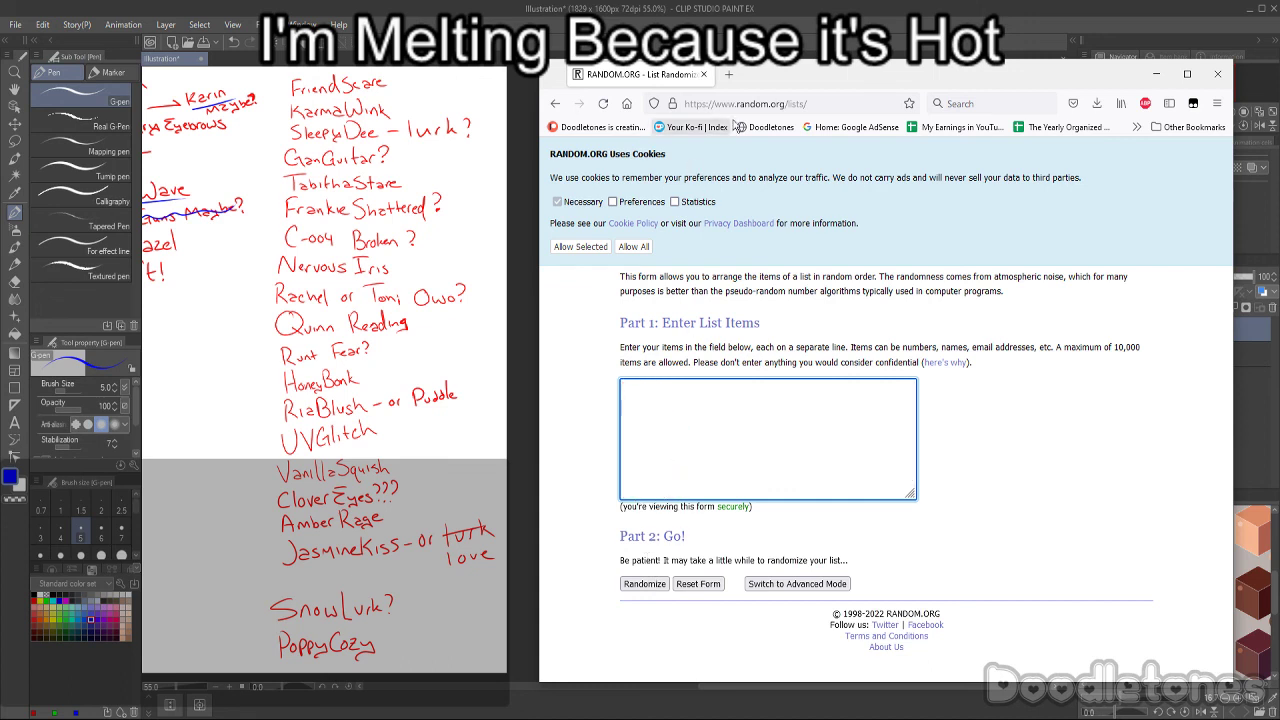
left_click(728, 74)
left_click(989, 101)
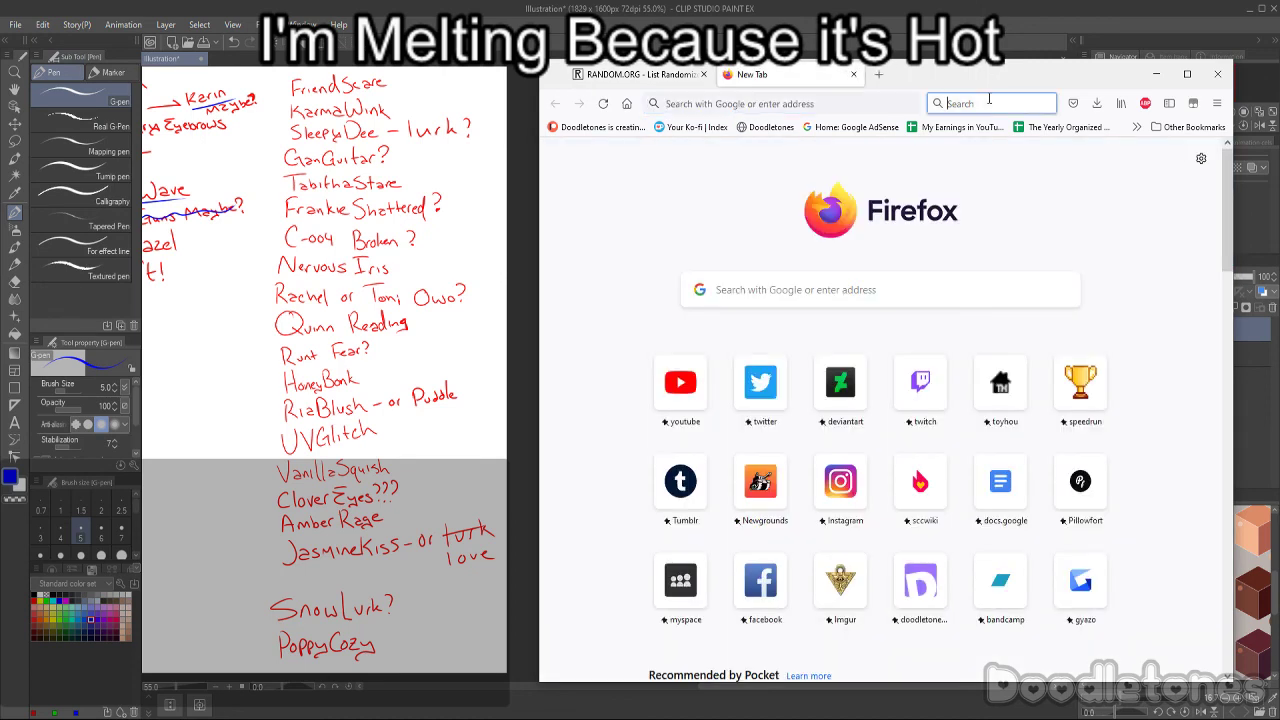
type("random")
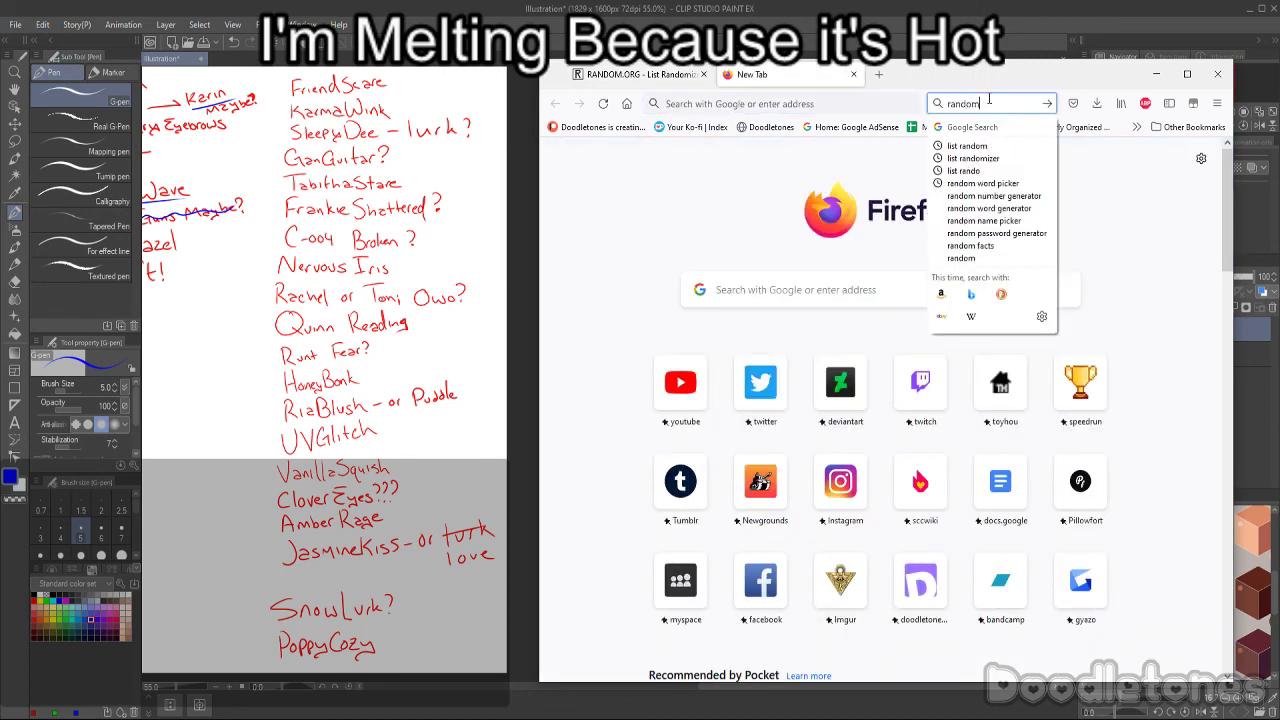
type("list")
key("Return")
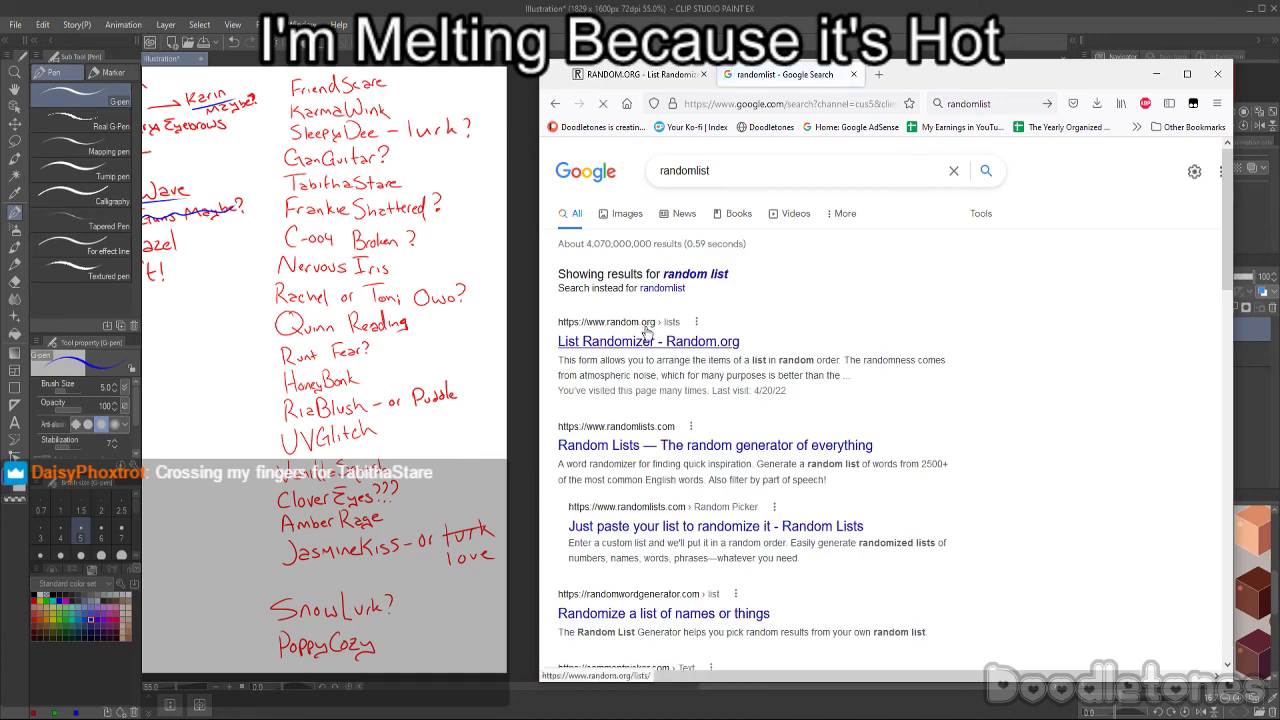
- Inspect the Random Lists home page and browse the other search results for a list randomizer
left_click(641, 446)
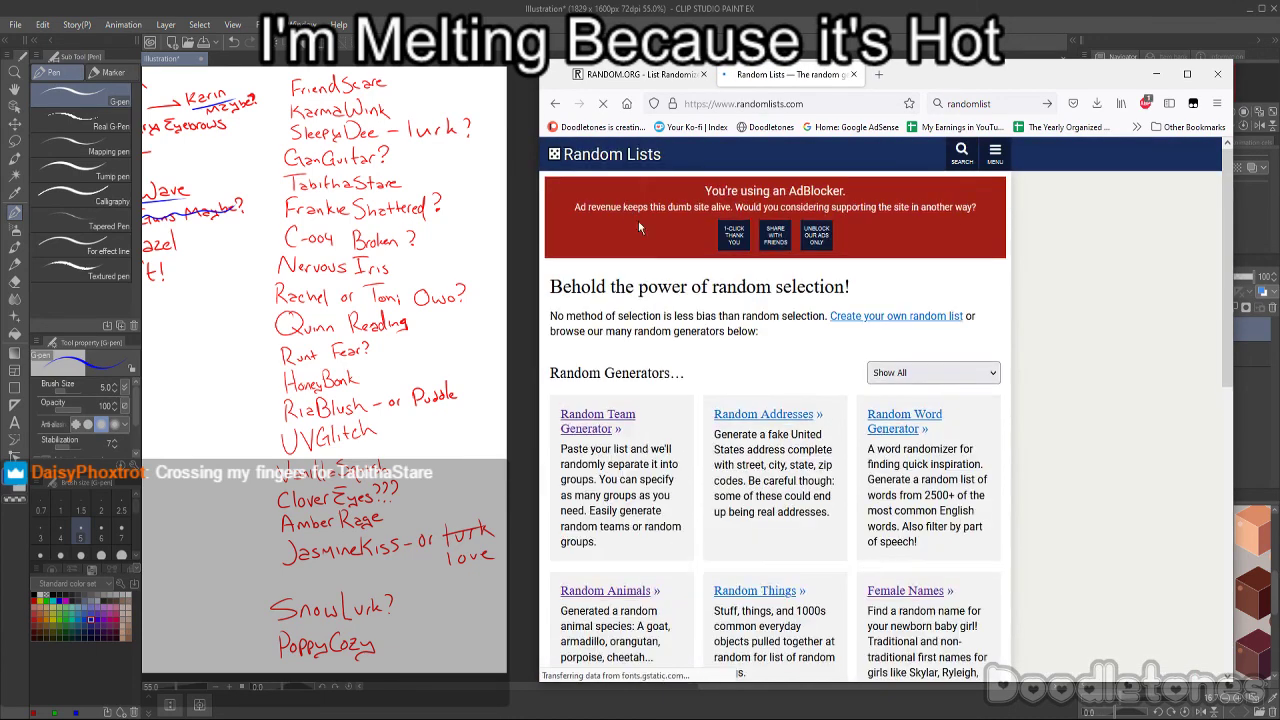
left_click(555, 103)
scroll(678, 343, "down", 2)
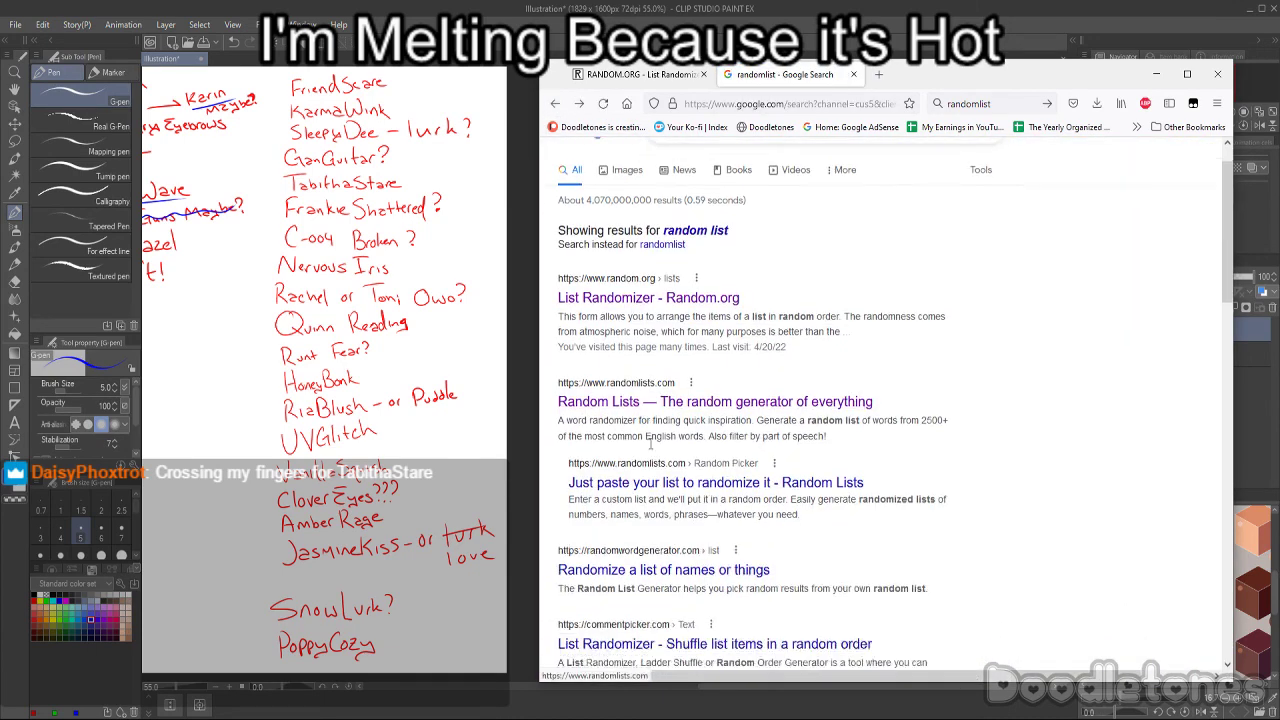
scroll(622, 553, "down", 8)
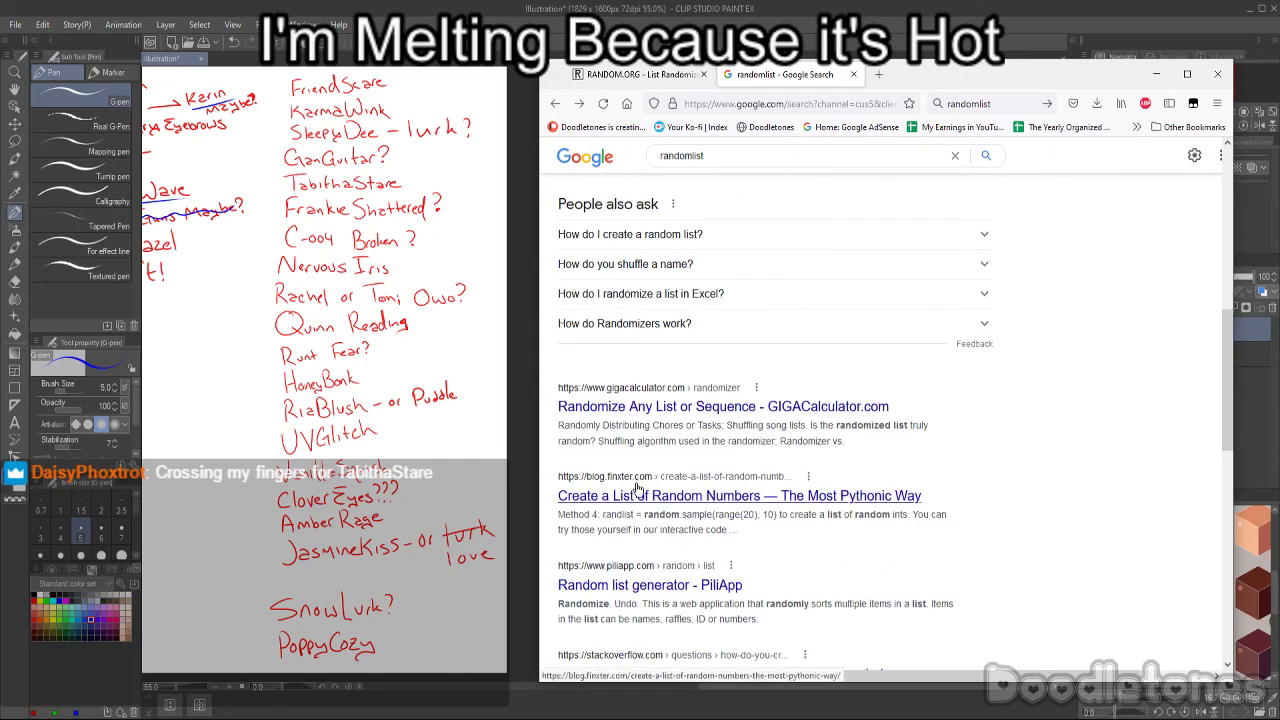
scroll(637, 480, "up", 9)
- Replace the Google query with "list randomizer" and run the search
double_click(726, 170)
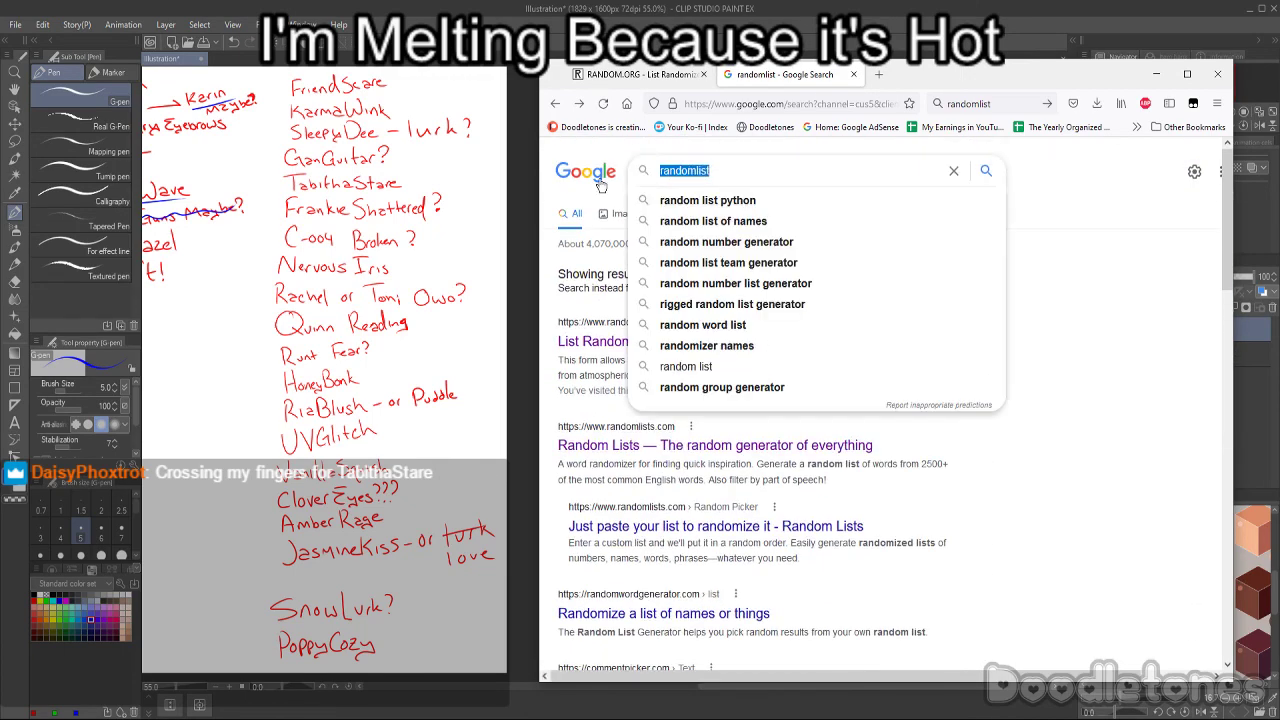
type("list randomizer")
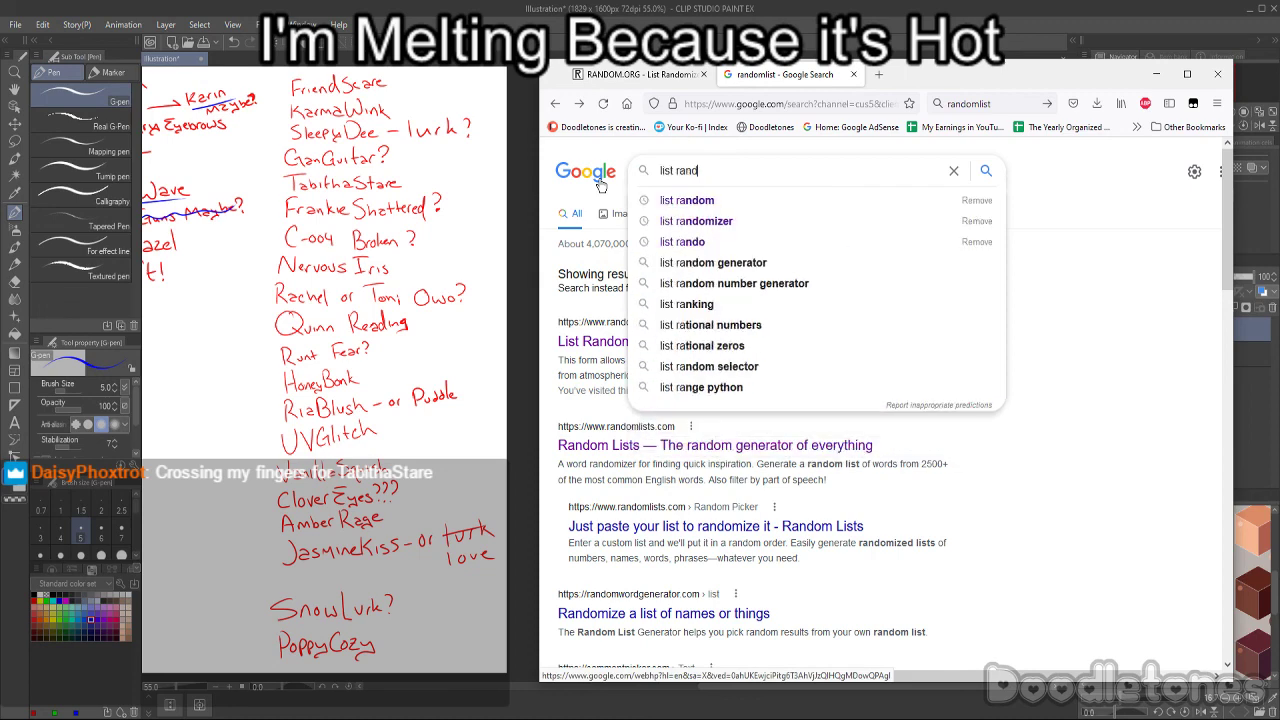
key("Return")
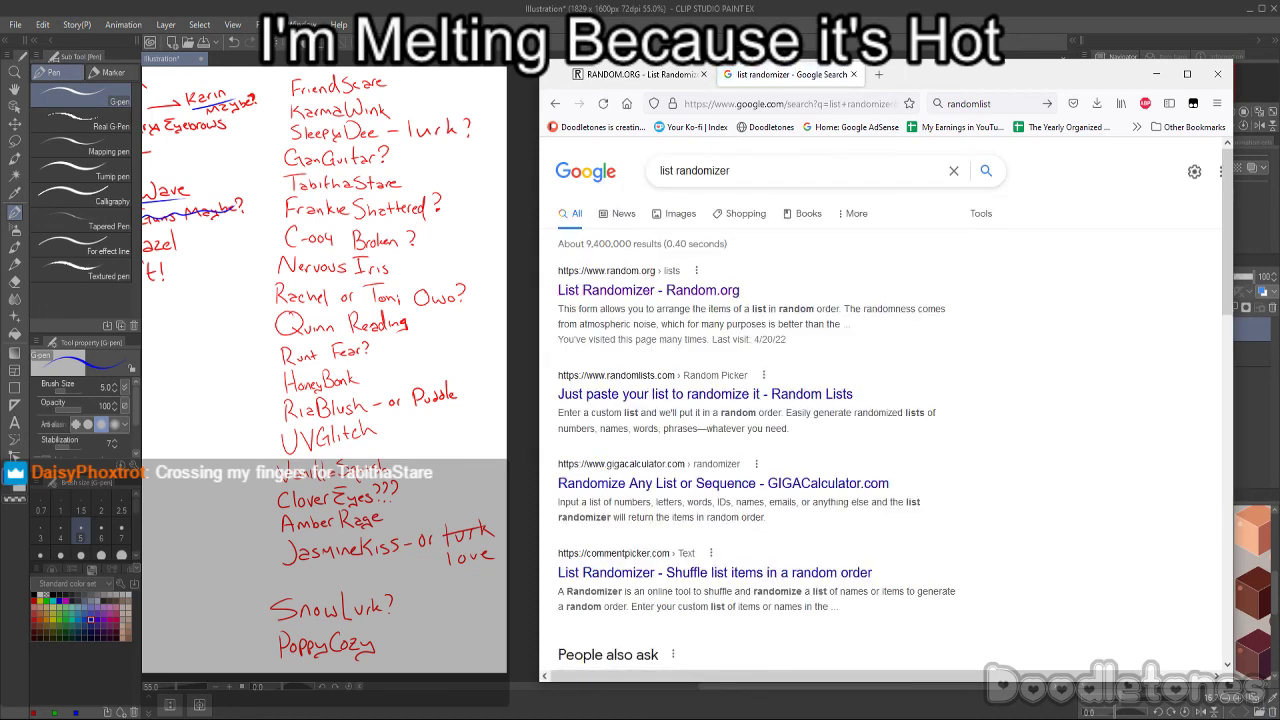
- Compare the list randomizer results, viewing the Random Lists custom list page and the Random-ize shuffle page
left_click(657, 396)
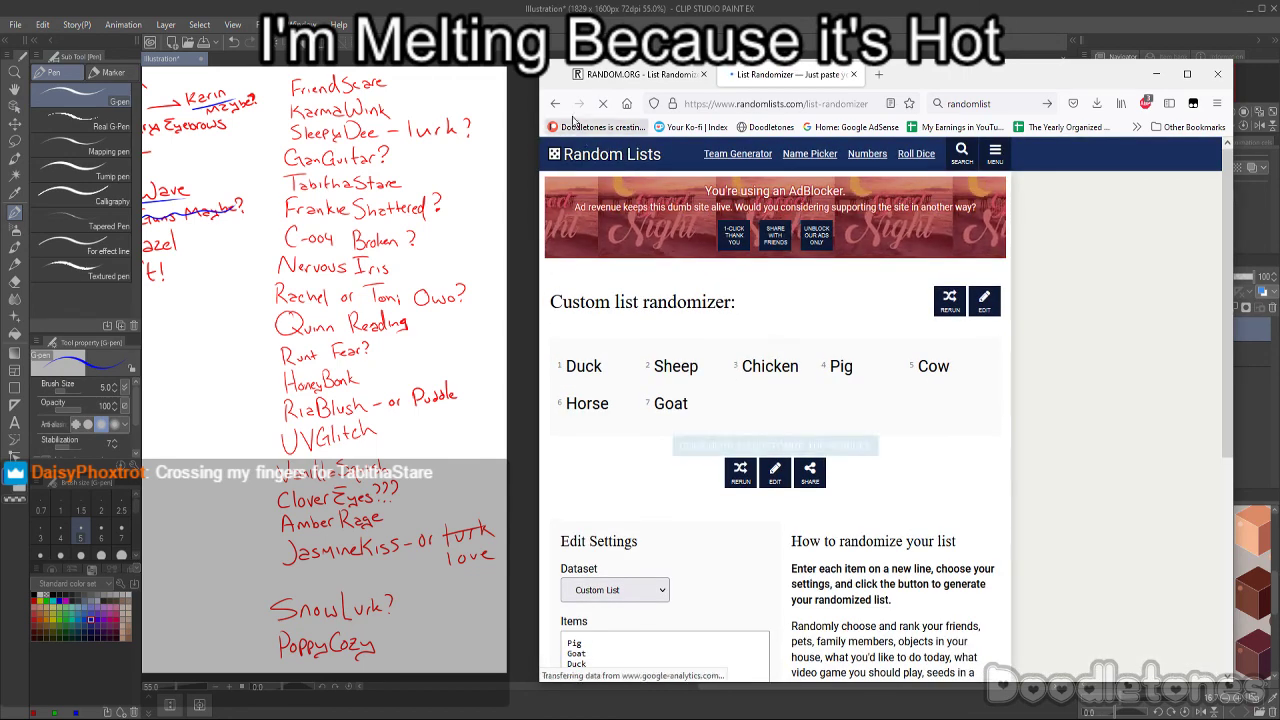
left_click(556, 104)
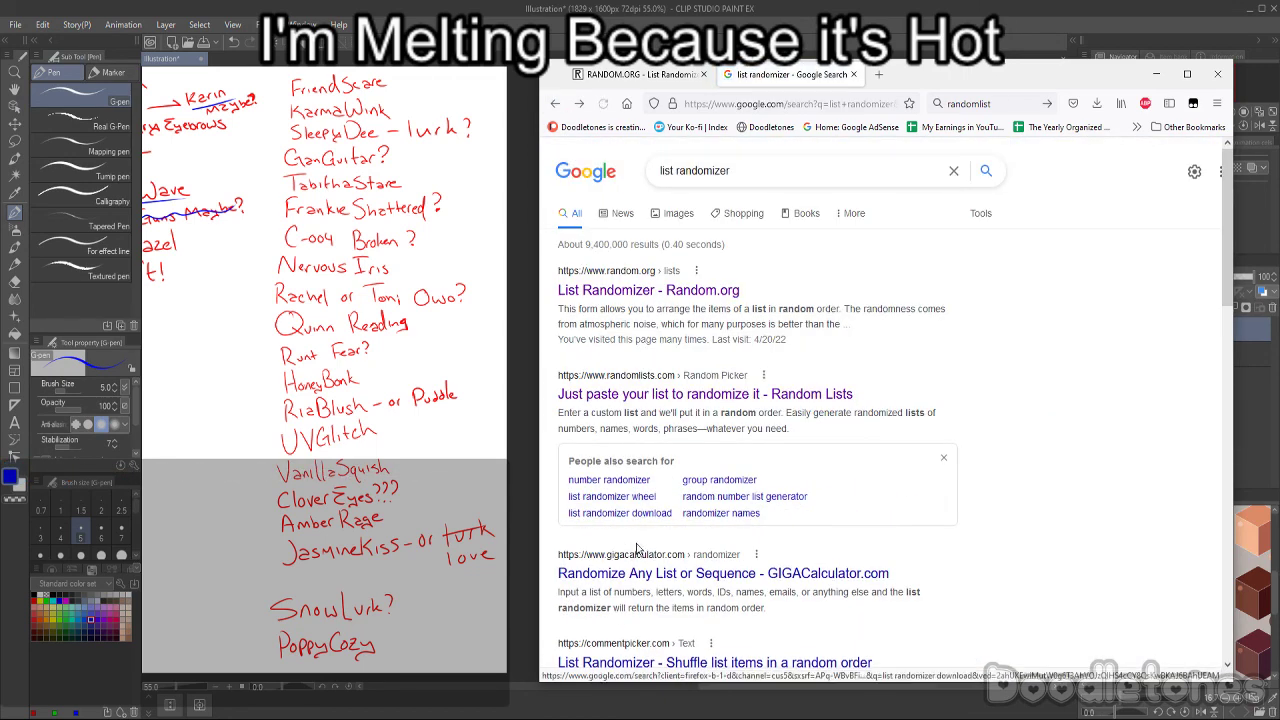
scroll(638, 585, "down", 5)
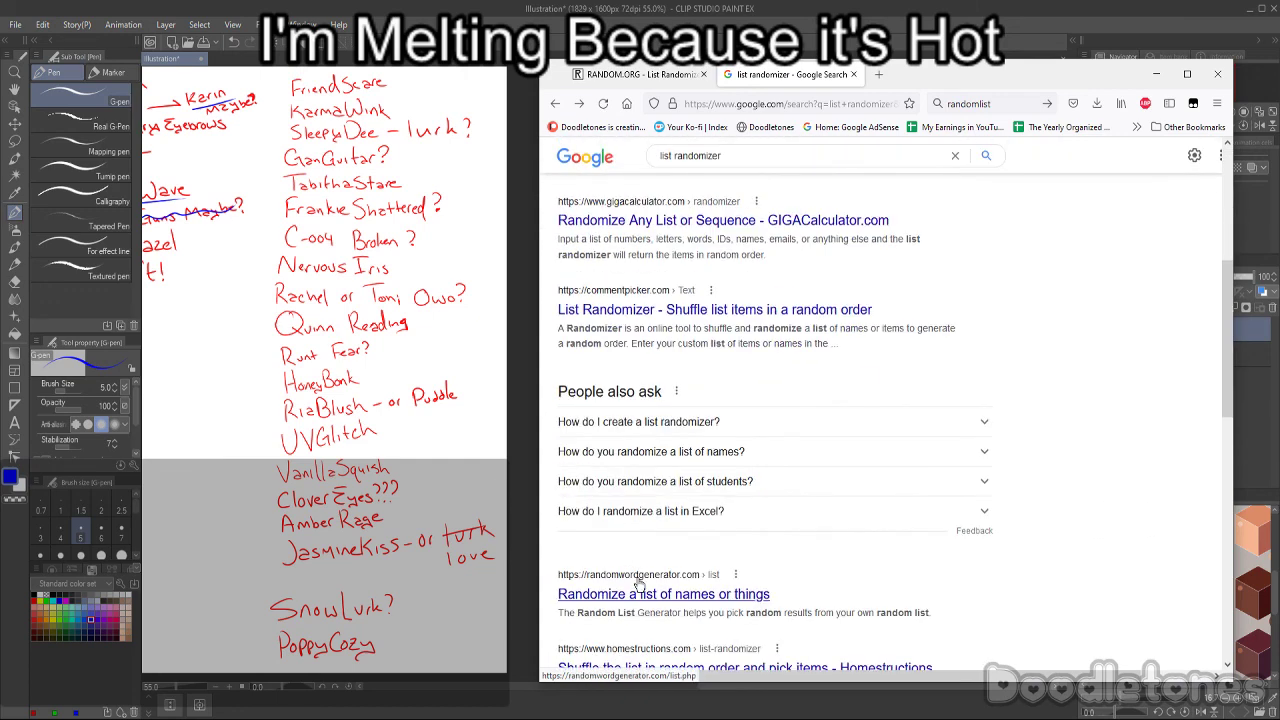
scroll(638, 585, "down", 2)
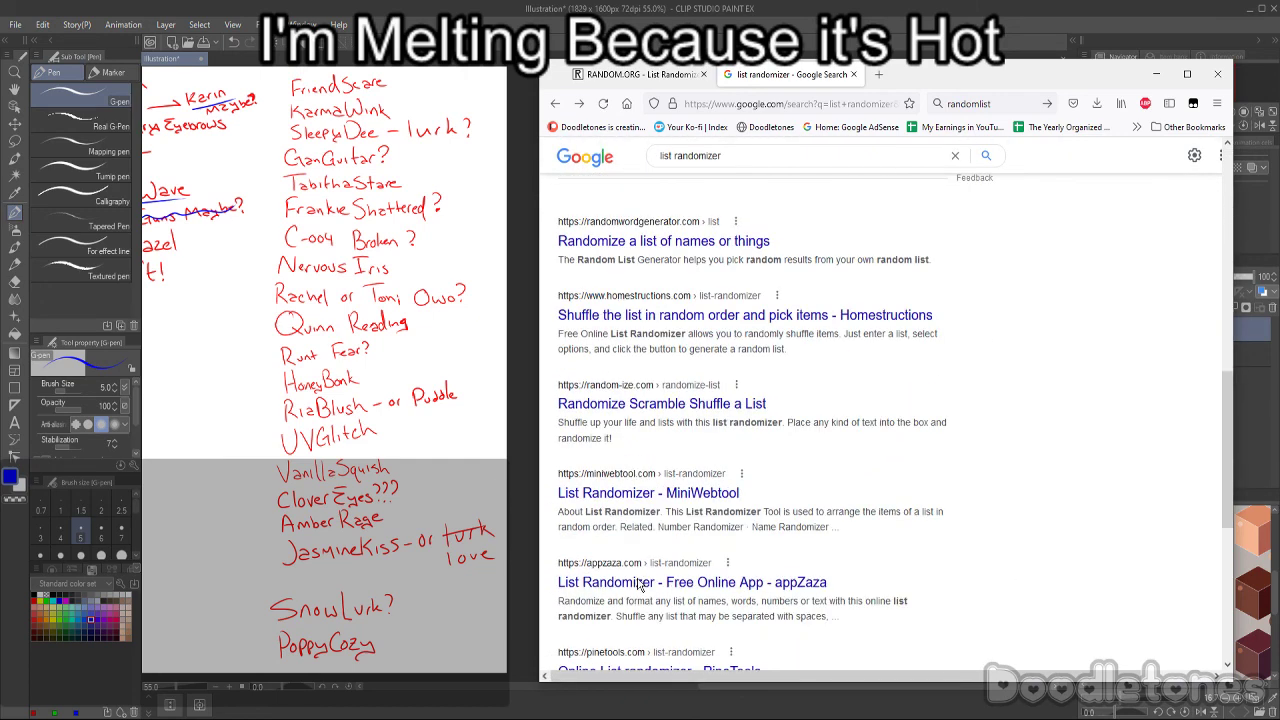
left_click(655, 405)
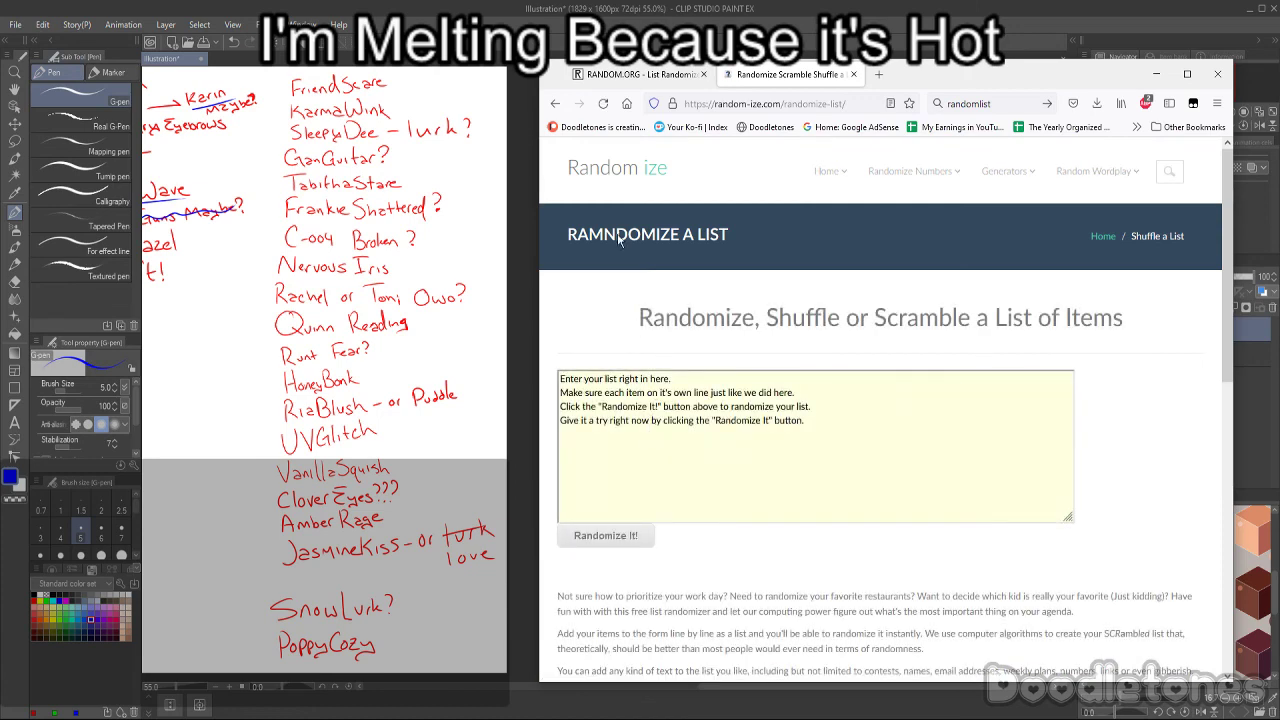
left_click(555, 103)
scroll(651, 400, "down", 1)
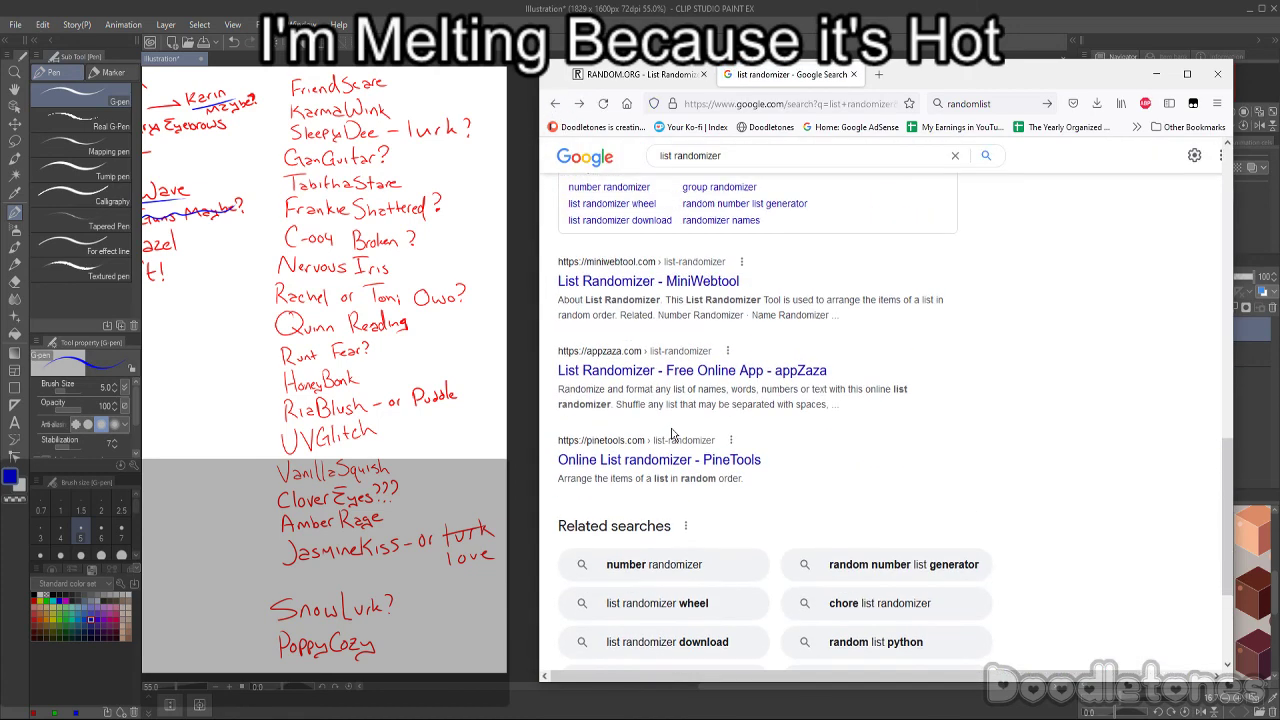
scroll(669, 452, "up", 10)
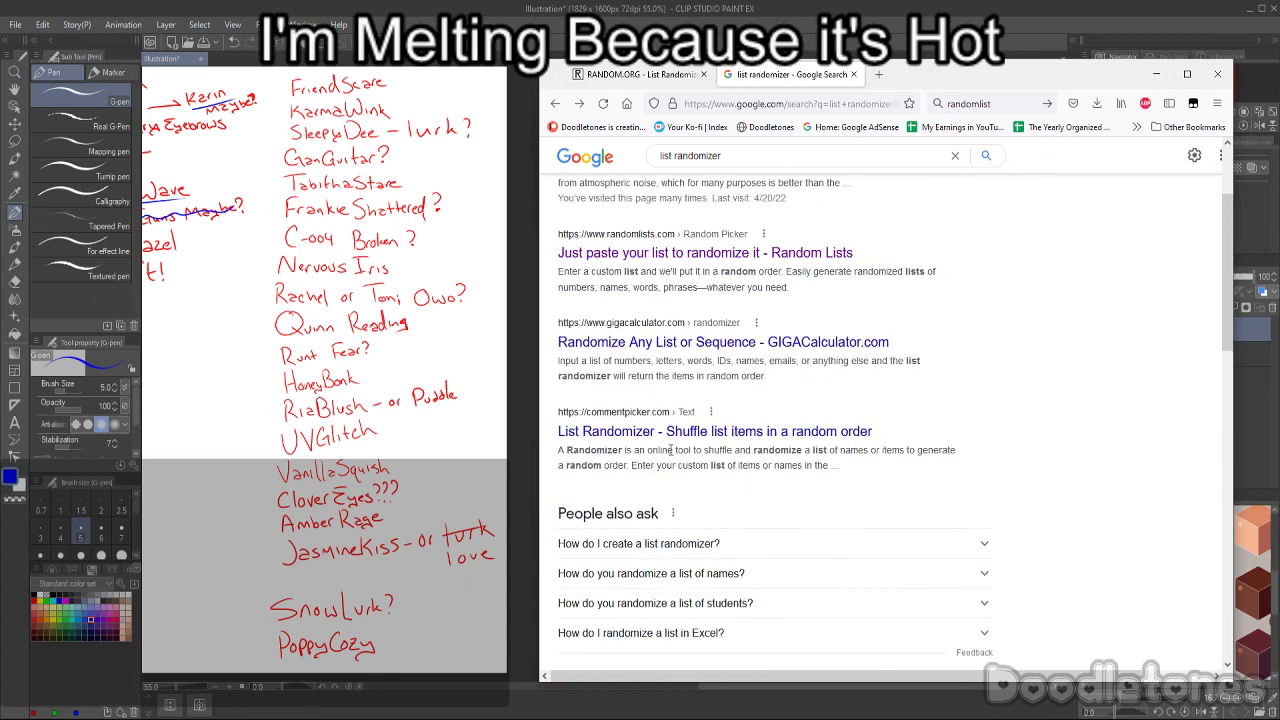
scroll(672, 452, "up", 3)
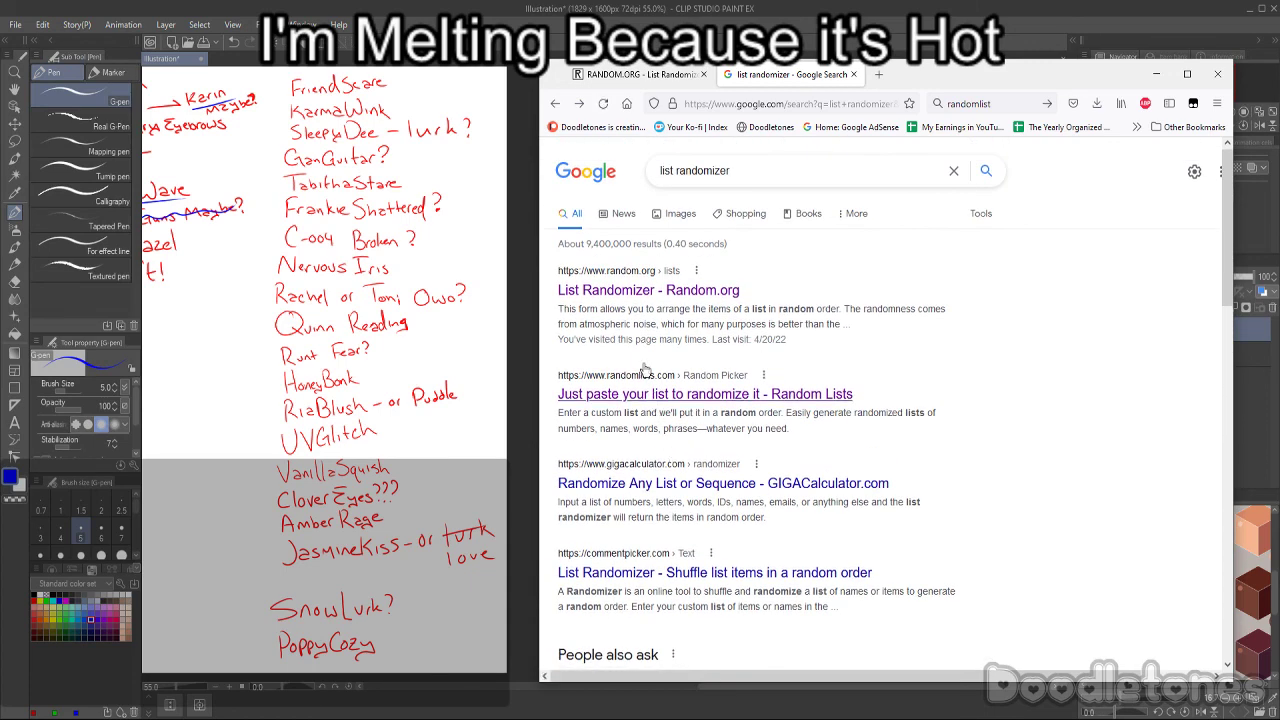
- Open the Random Lists custom list randomizer and replace its sample items with the cut emote list
left_click(637, 396)
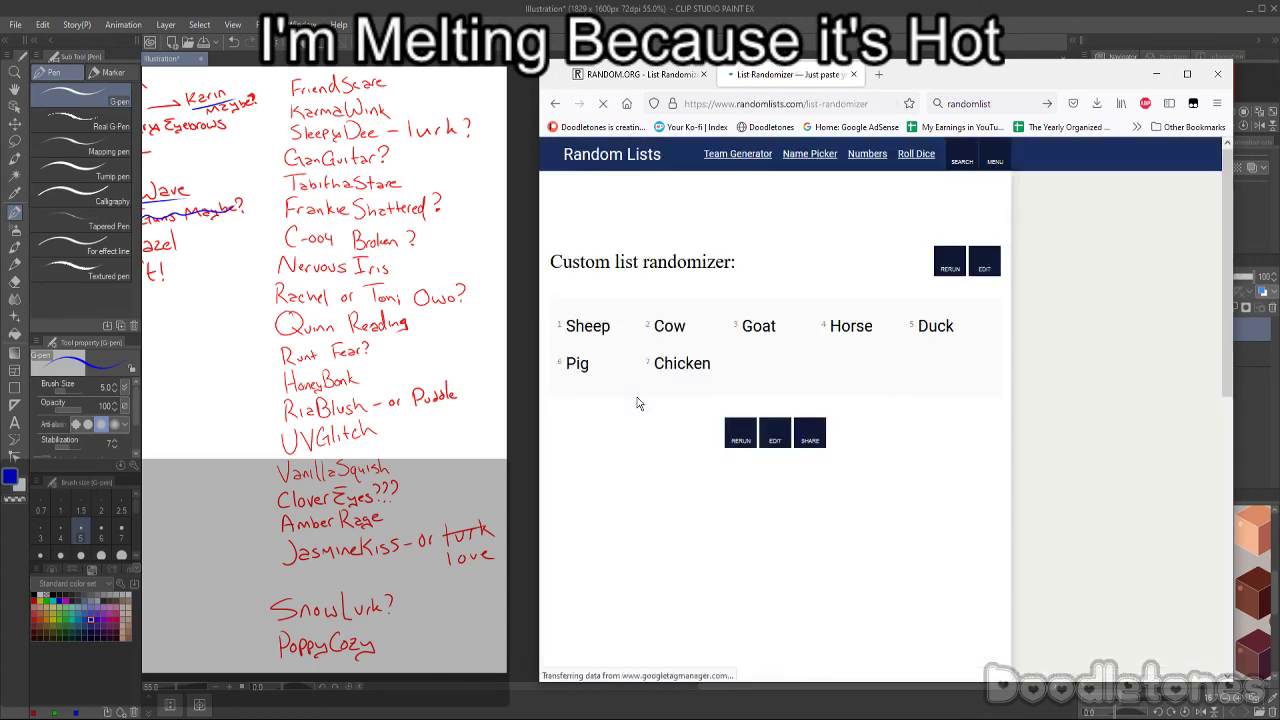
scroll(760, 450, "down", 3)
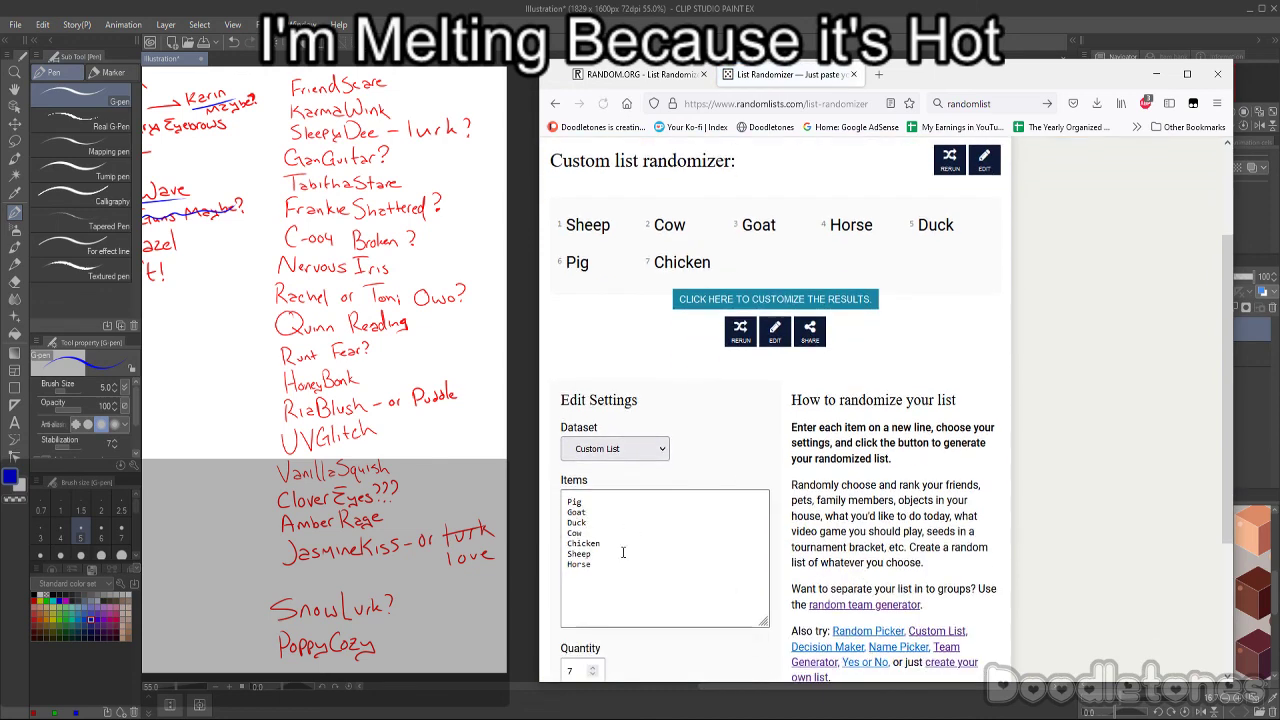
left_click(619, 525)
key("ctrl+a")
key("ctrl+v")
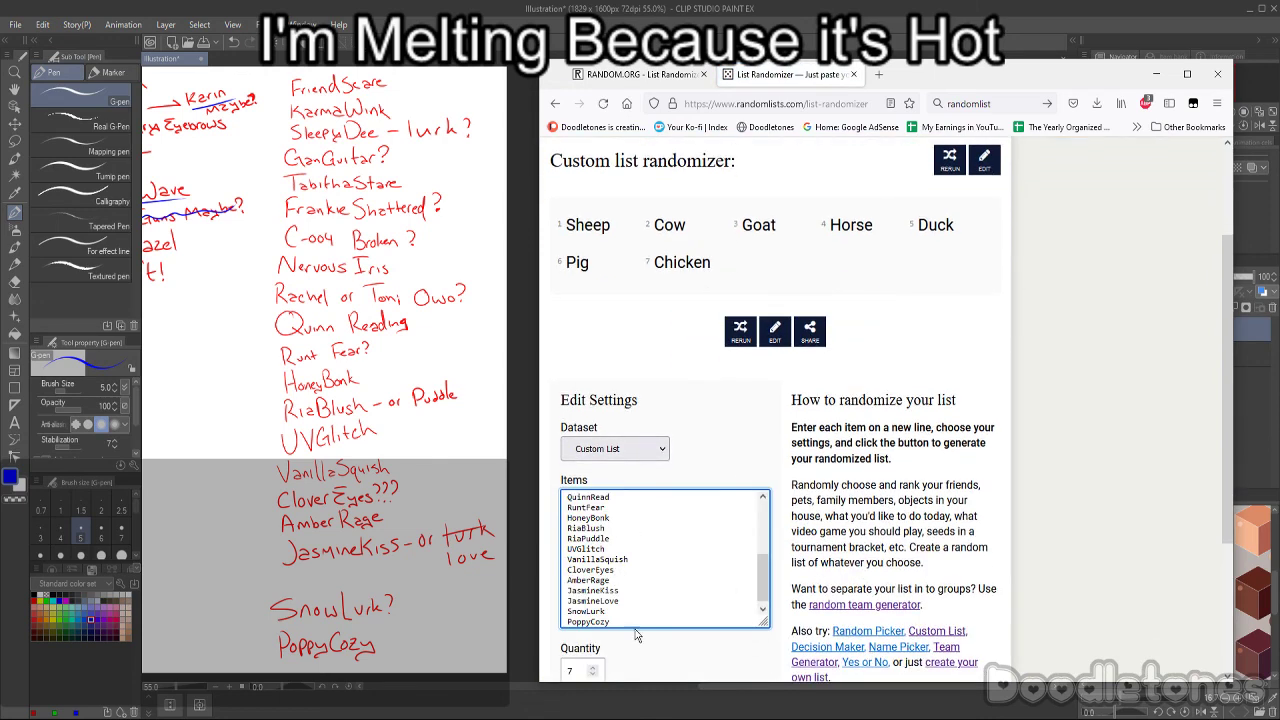
- Check the pasted emote items from FriendScare down to PoppyCozy
scroll(642, 669, "down", 1)
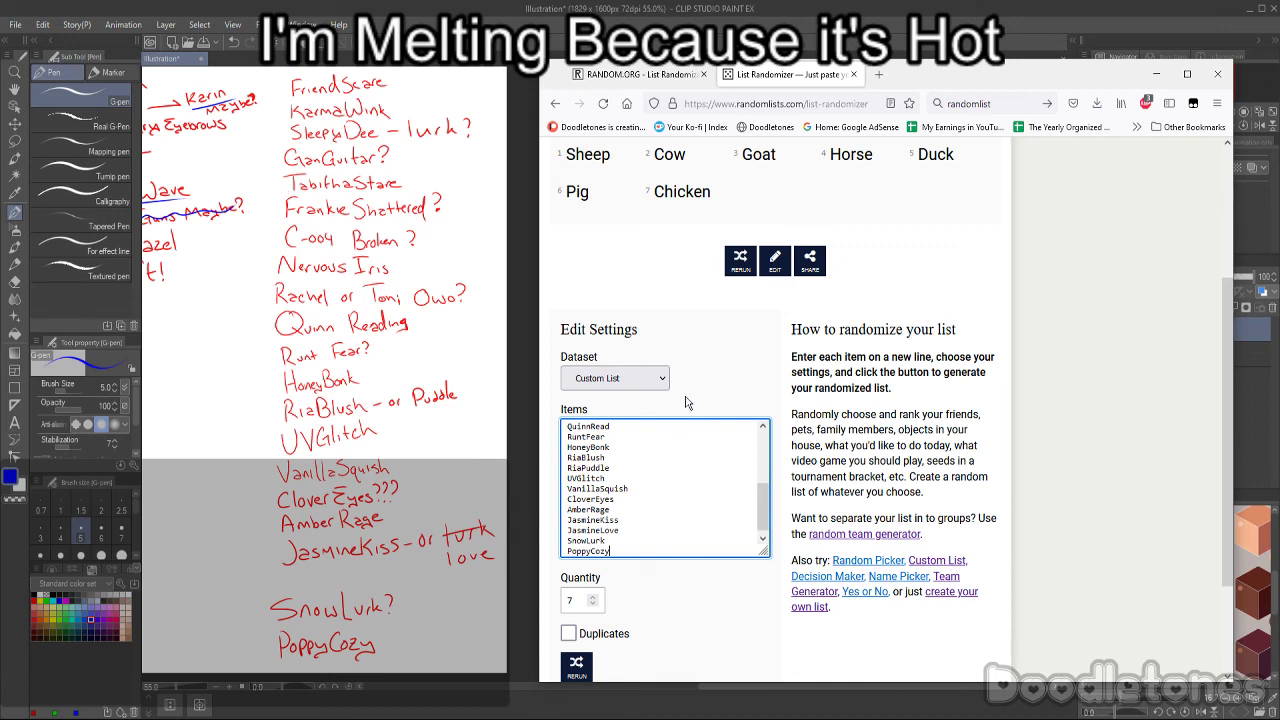
scroll(650, 481, "up", 5)
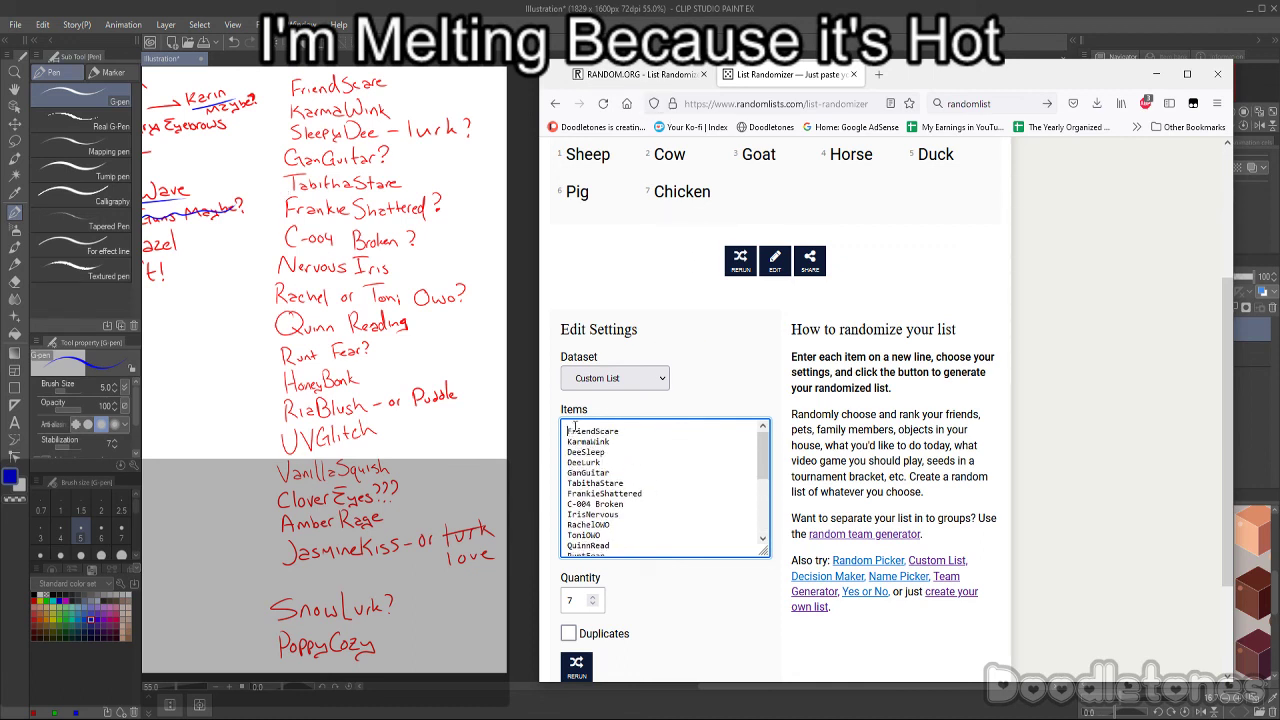
left_click_drag(569, 430, 618, 430)
left_click(615, 430)
double_click(620, 441)
left_click(628, 527)
scroll(628, 527, "down", 5)
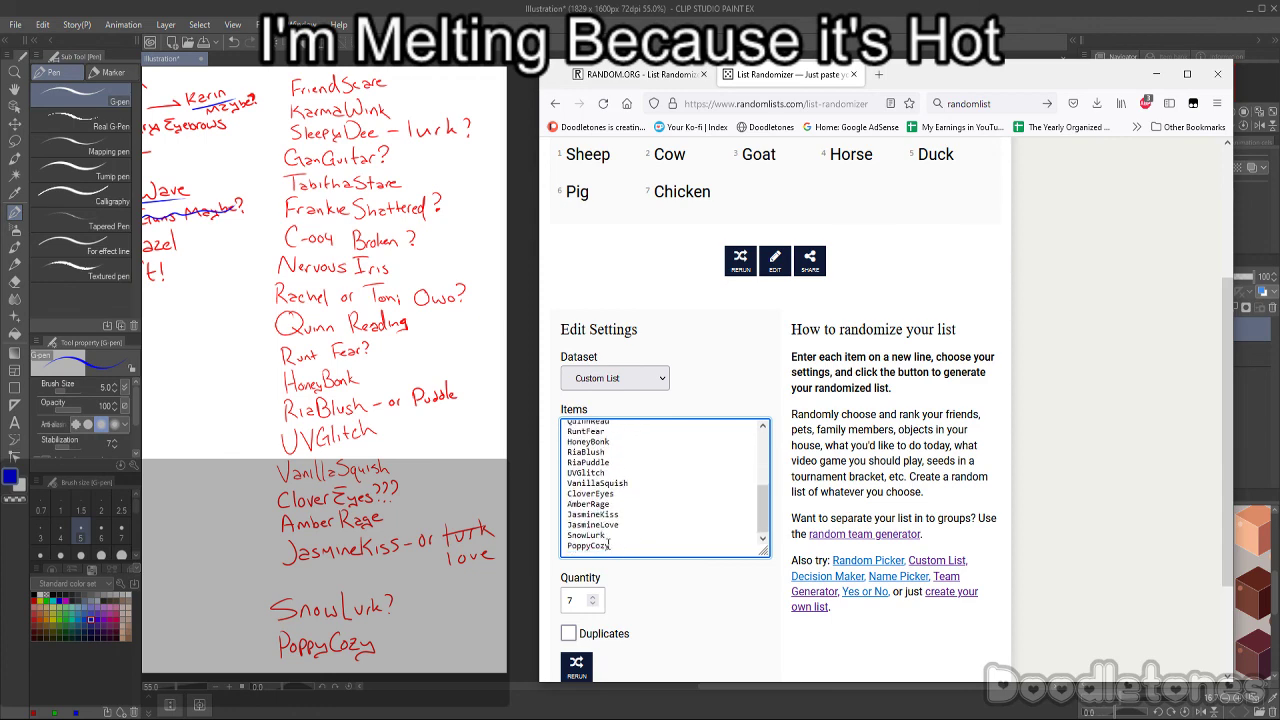
- Review the emote totals and ticked ideas in Clip Studio Paint, and return to the browser to randomize the pasted list
left_click_drag(980, 688, 842, 690)
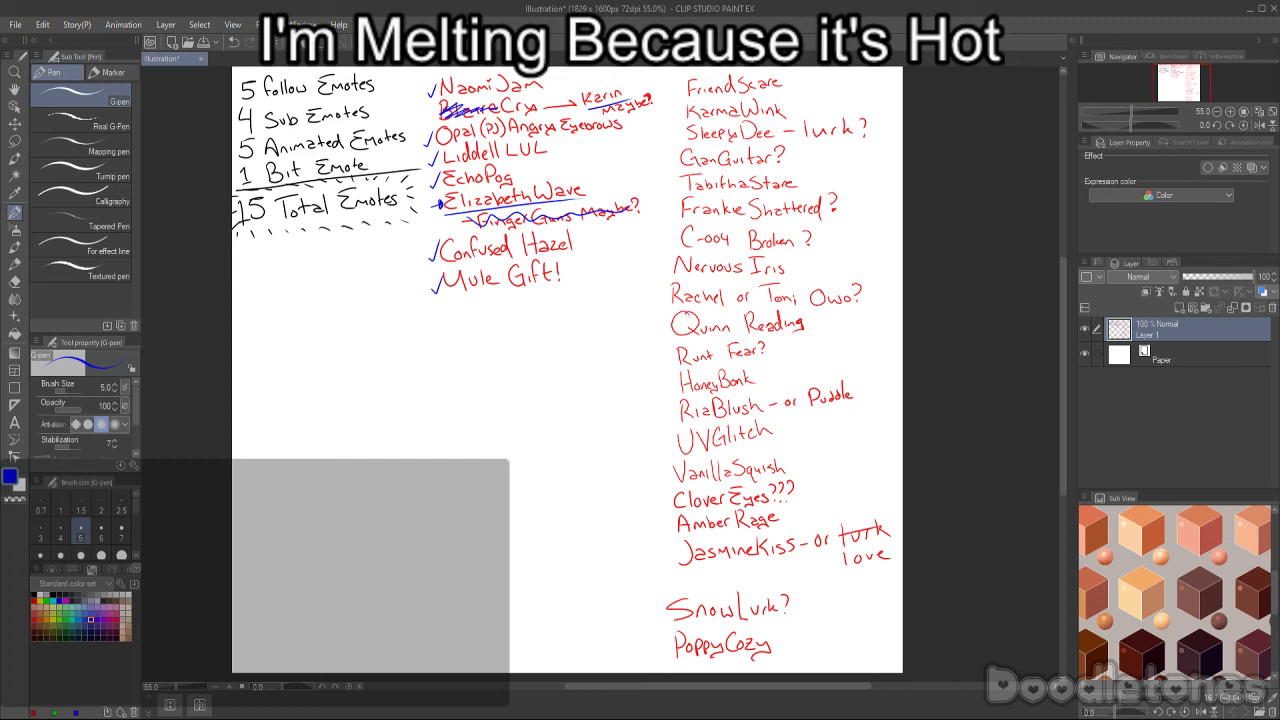
left_click(560, 665)
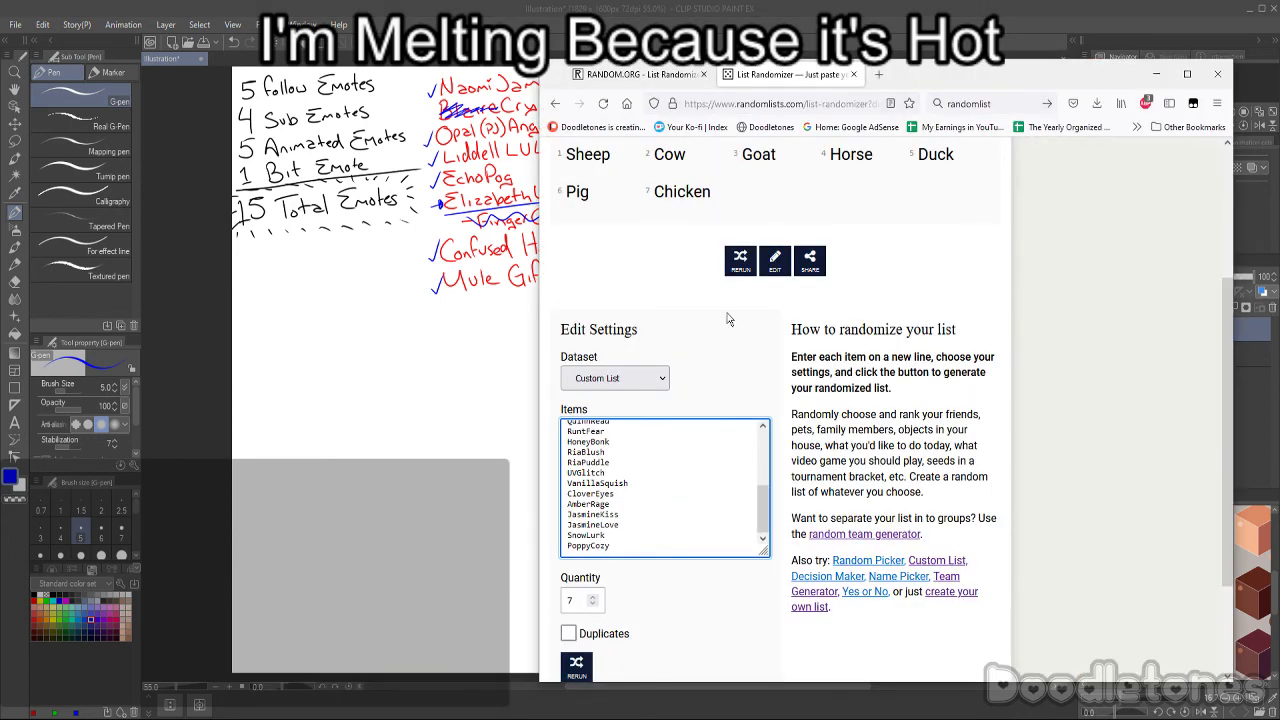
scroll(790, 360, "up", 2)
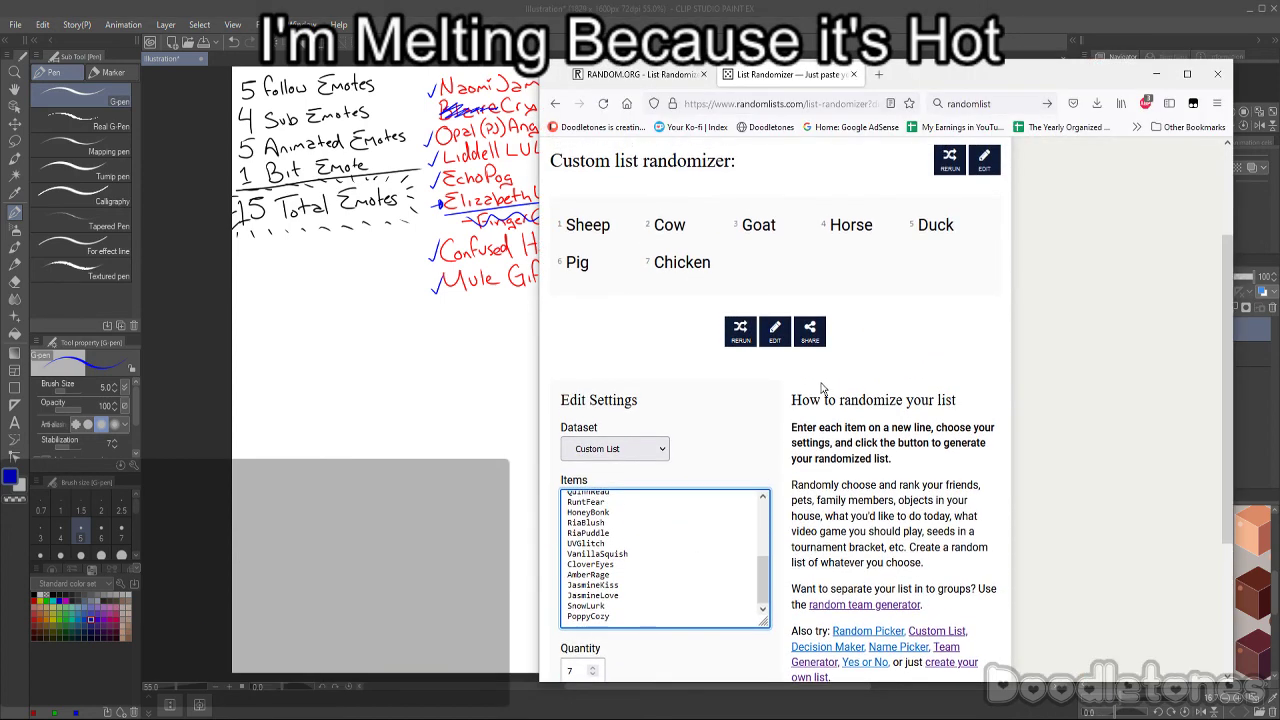
scroll(822, 390, "down", 3)
scroll(828, 432, "up", 4)
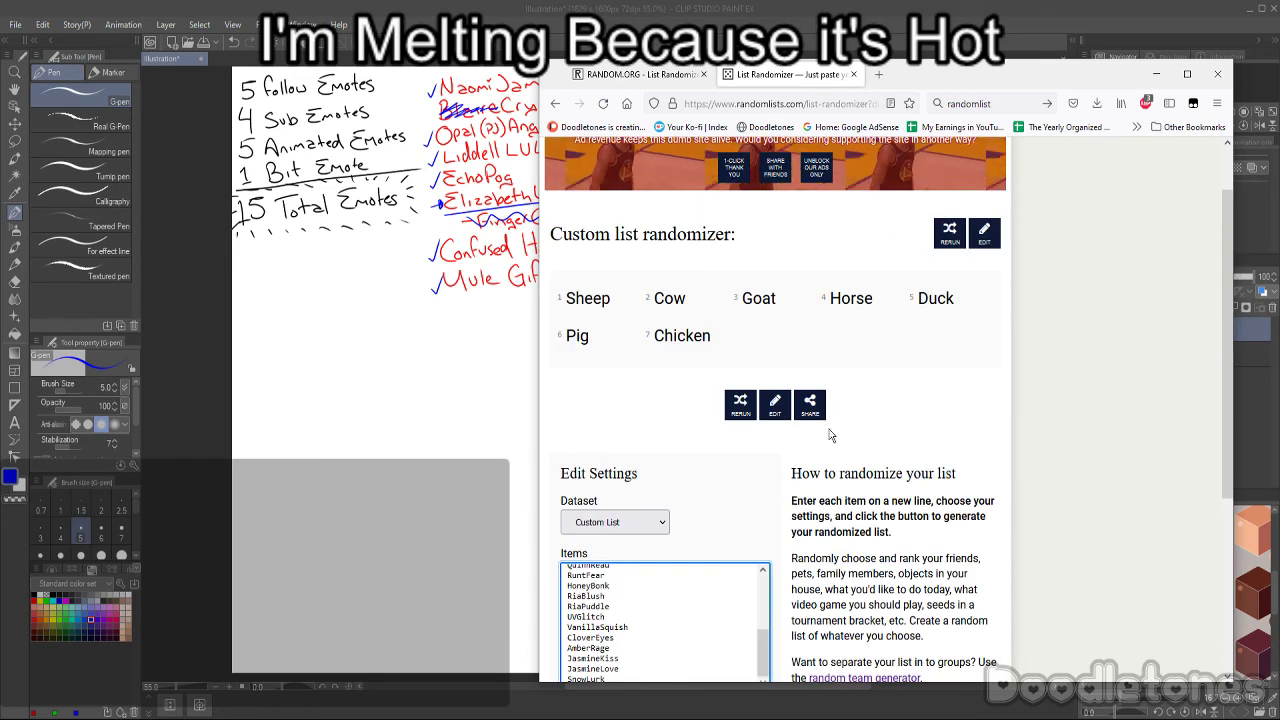
scroll(829, 435, "down", 3)
left_click(575, 598)
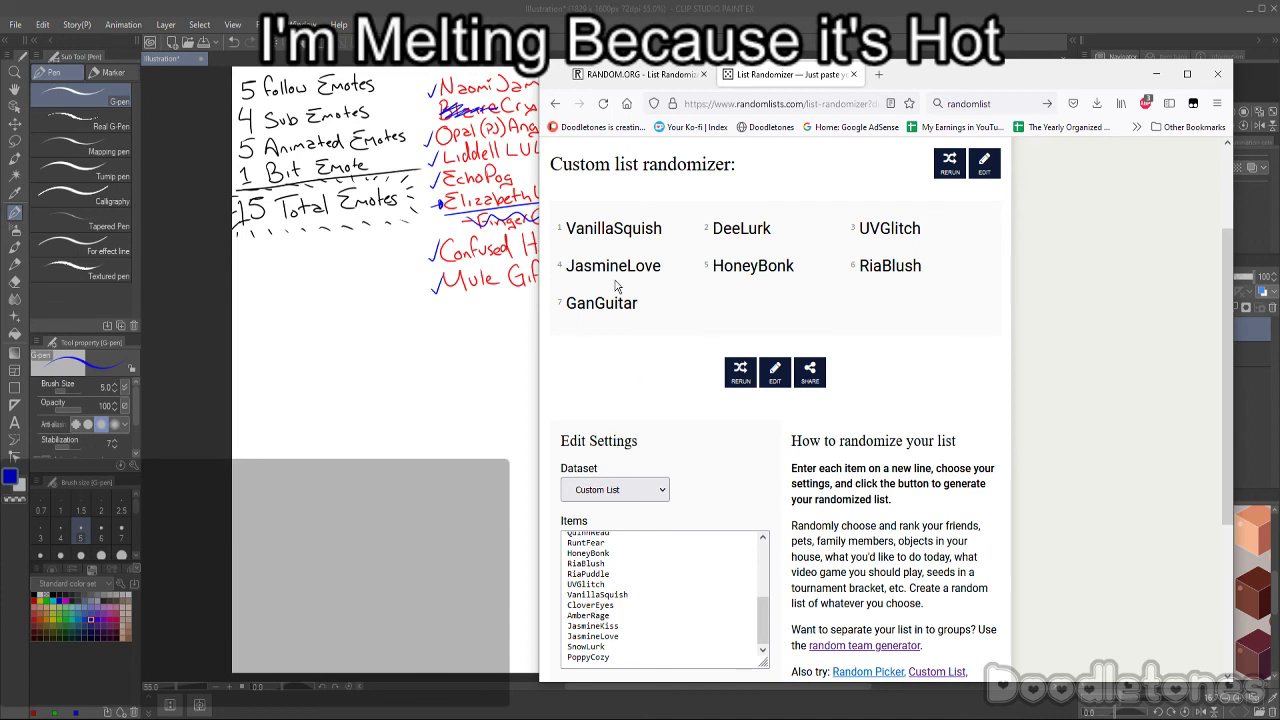
- Examine the randomizer's picks beside the handwritten emote list, highlighting GanGuitar and VanillaSquish
left_click_drag(565, 303, 639, 302)
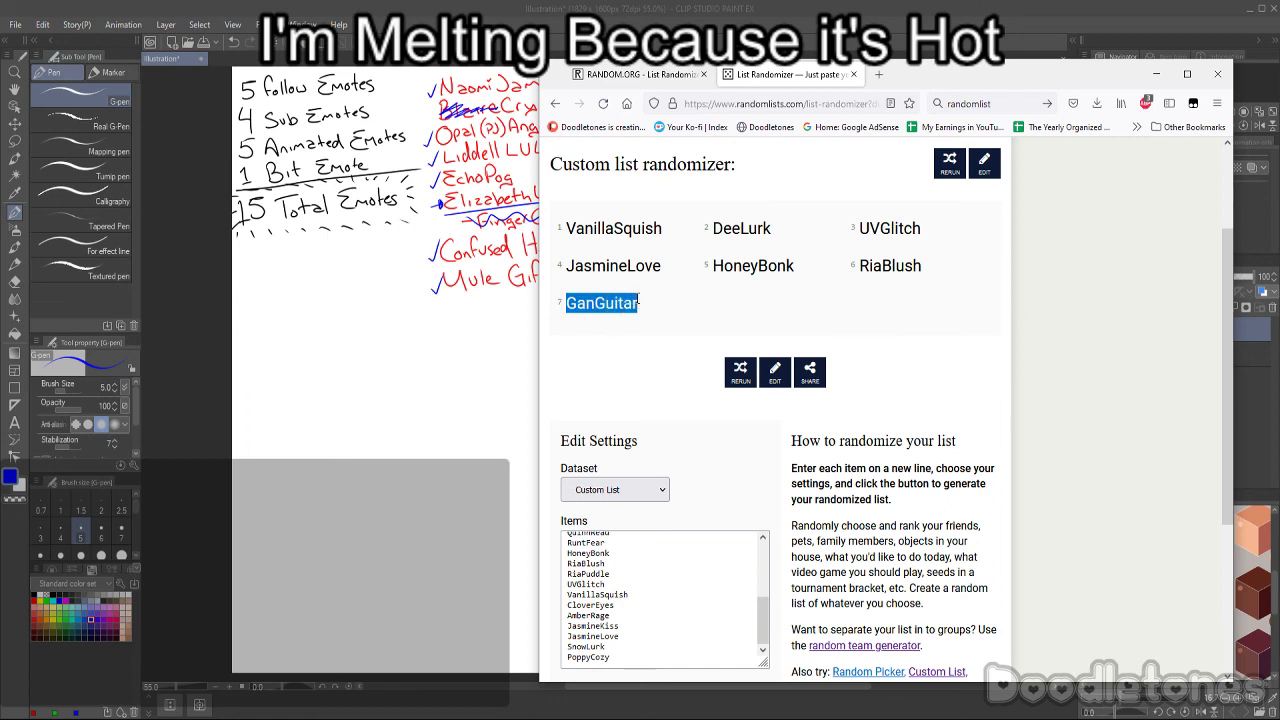
key("alt+Tab")
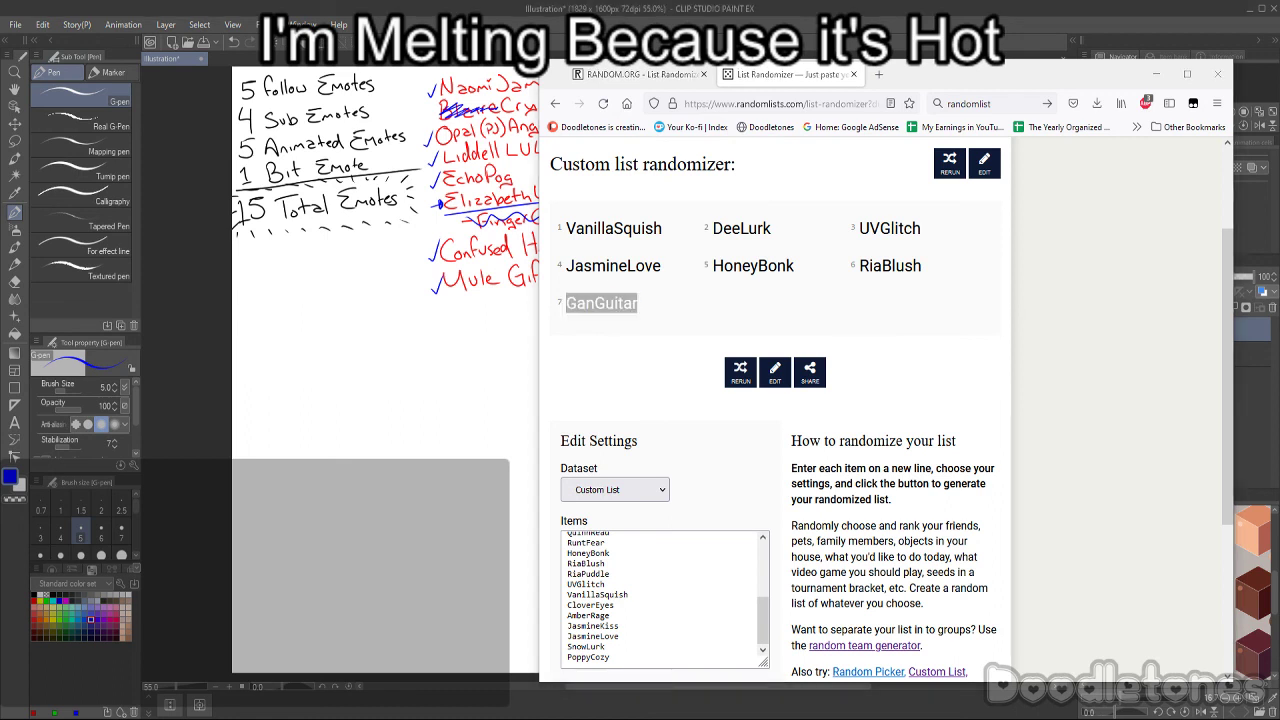
left_click(571, 300)
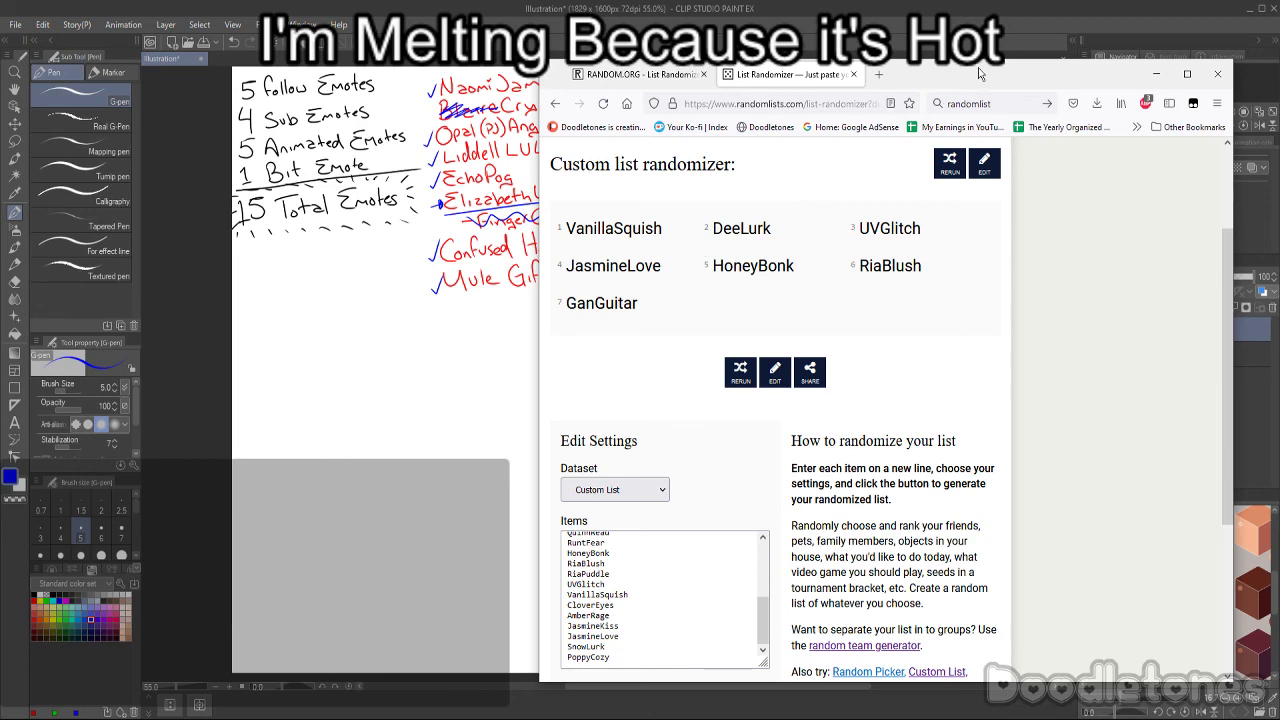
left_click_drag(1031, 63, 1082, 78)
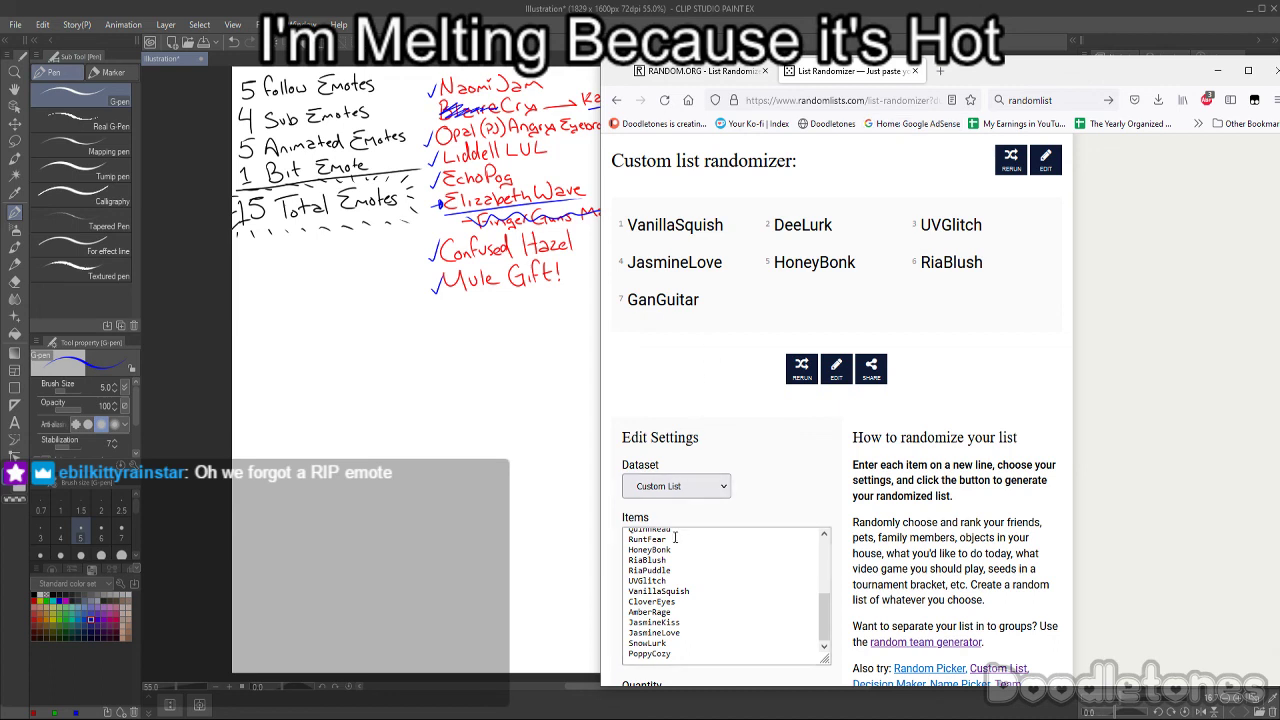
left_click(677, 654)
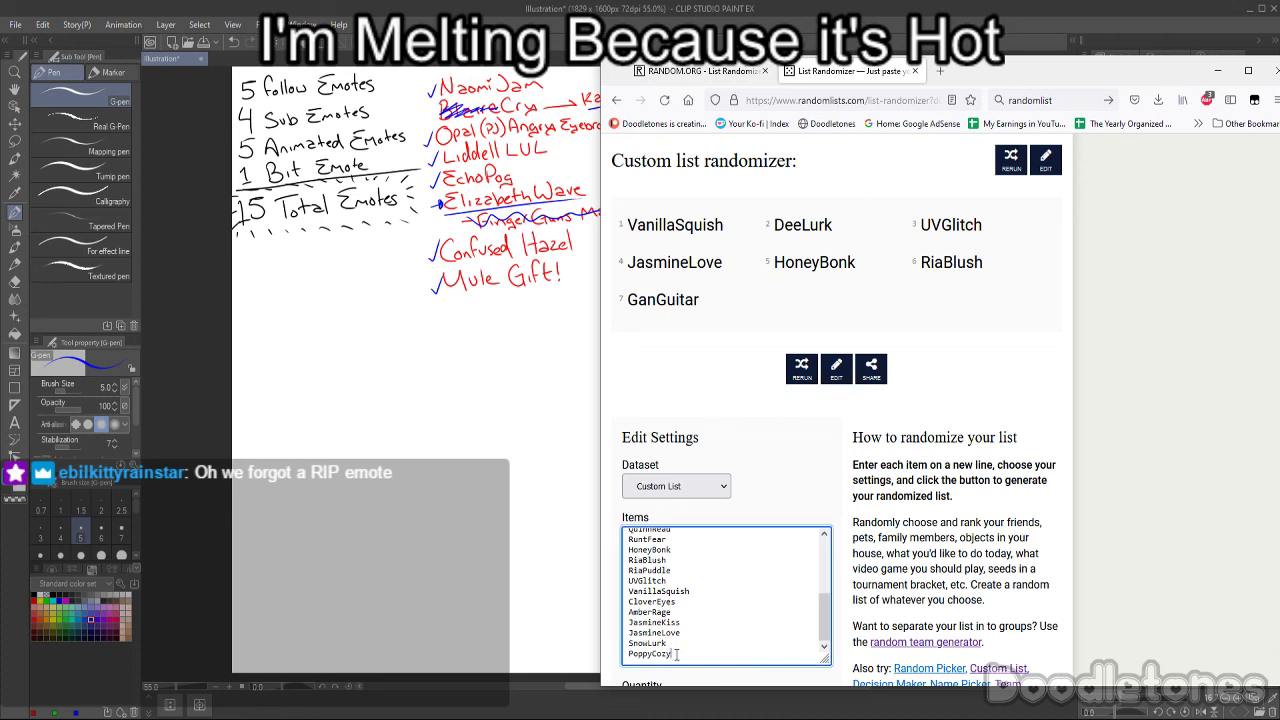
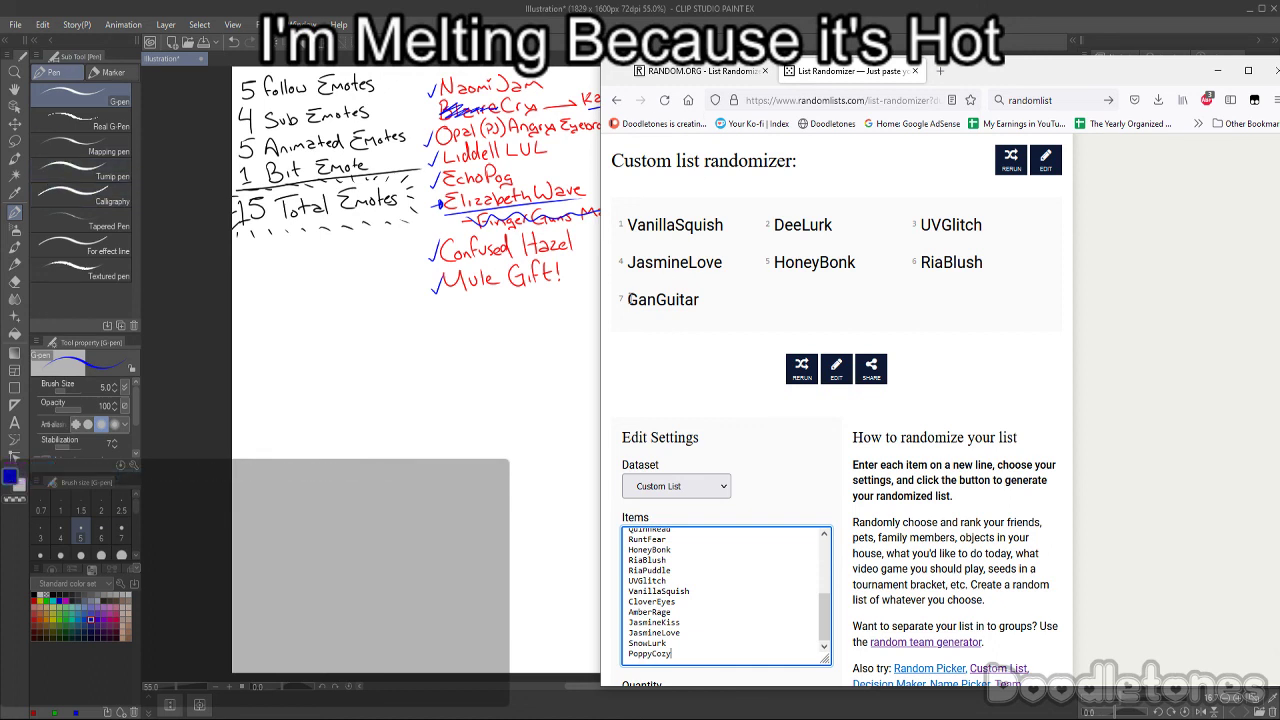
left_click_drag(627, 300, 708, 304)
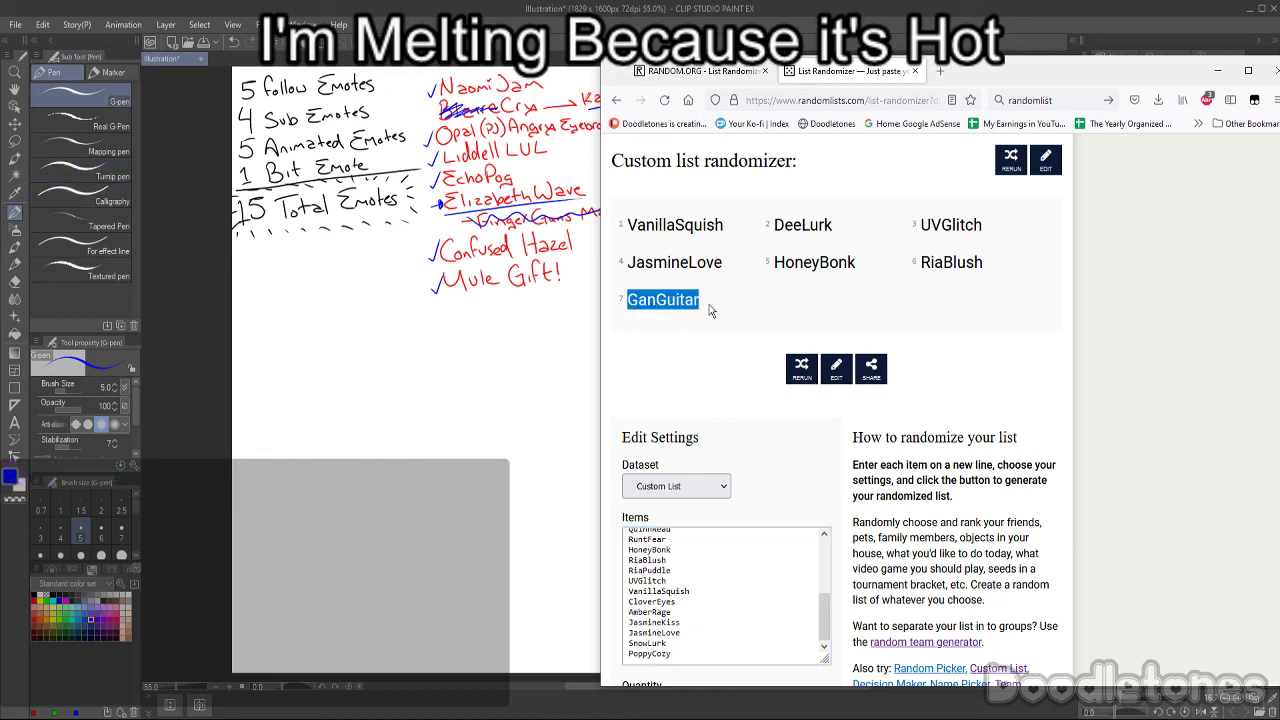
left_click_drag(628, 300, 711, 300)
left_click(688, 292)
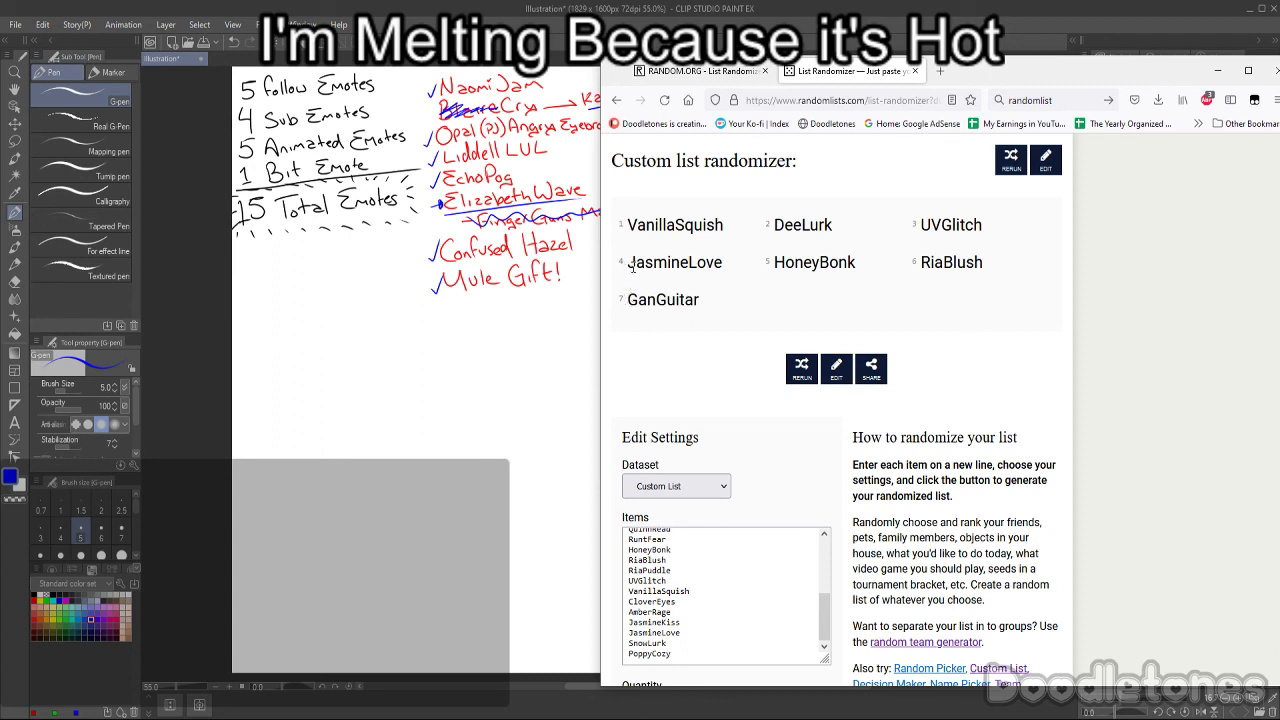
left_click_drag(628, 226, 723, 226)
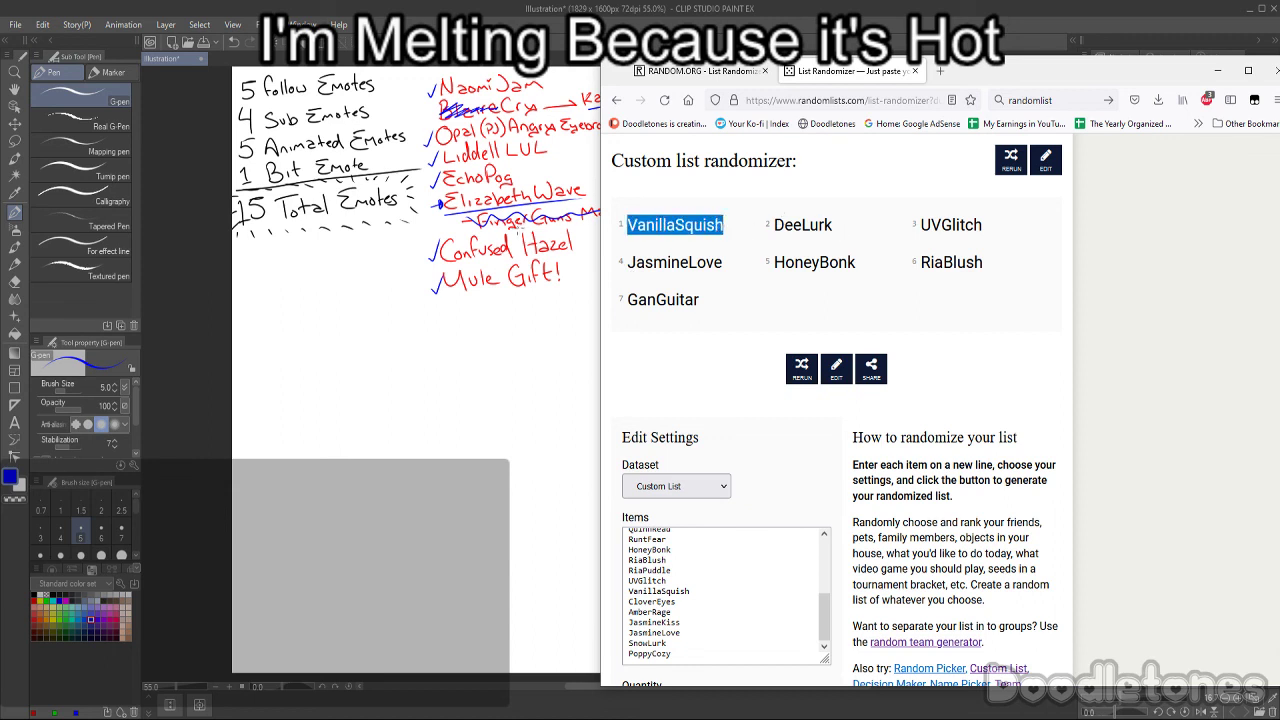
- Return to Clip Studio Paint and handwrite DeeLurk in blue below the Mule Gift! entry
left_click(1218, 70)
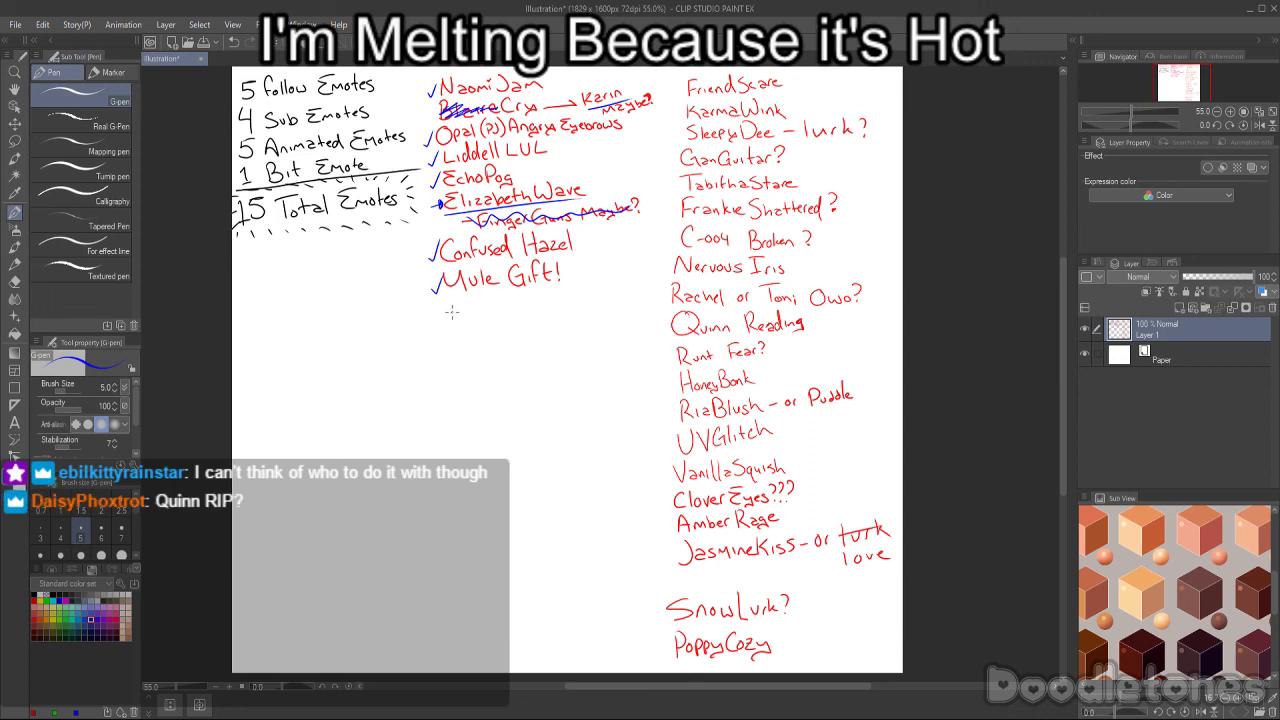
mouse_move(446, 306)
left_mouse_down()
mouse_move(447, 337)
mouse_move(491, 320)
mouse_move(508, 334)
mouse_move(521, 318)
mouse_move(537, 328)
left_mouse_up()
left_click_drag(546, 312, 549, 327)
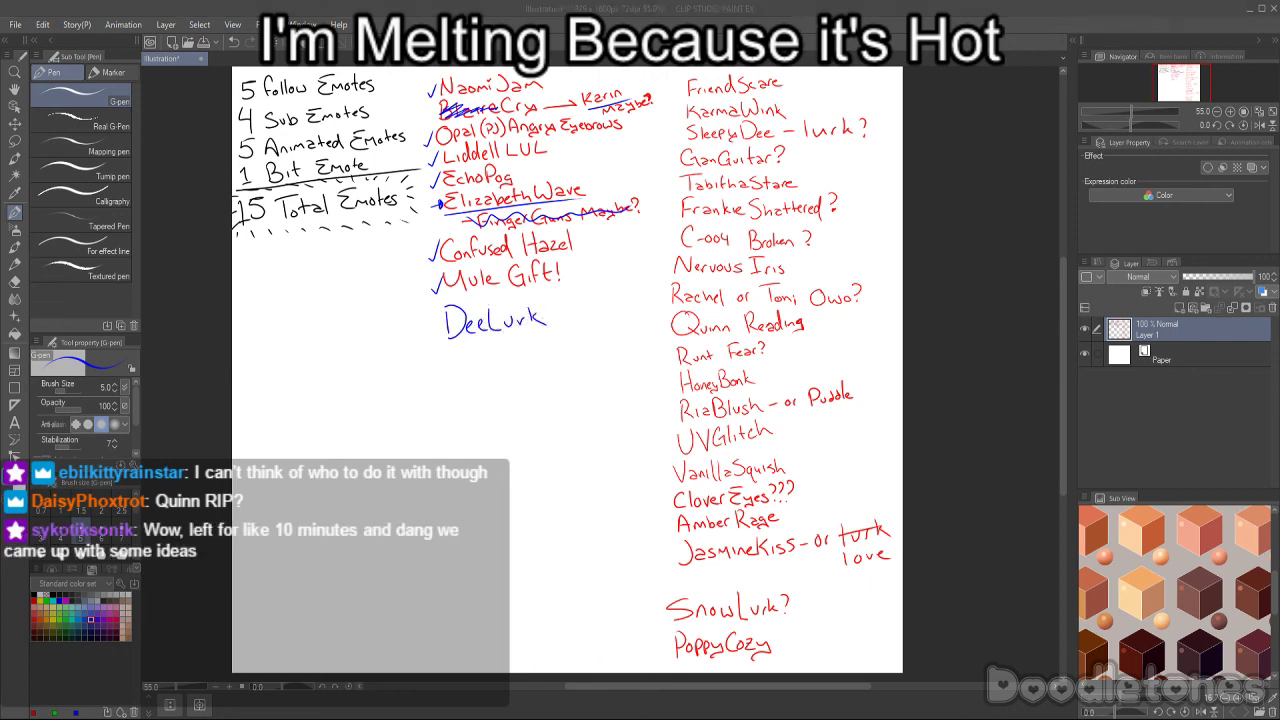
- Switch back to the browser, add QuinnRIP at the end of the randomizer items and rerun the list
key("alt+Tab")
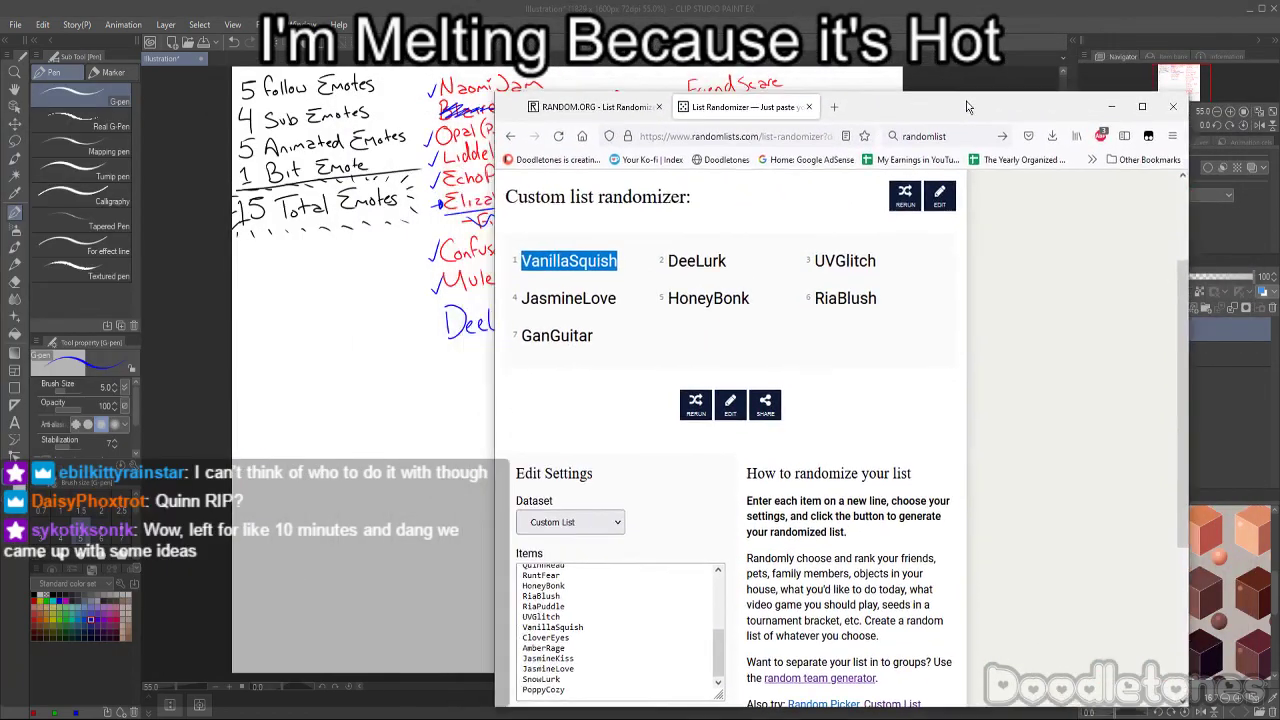
left_click_drag(1010, 98, 1018, 89)
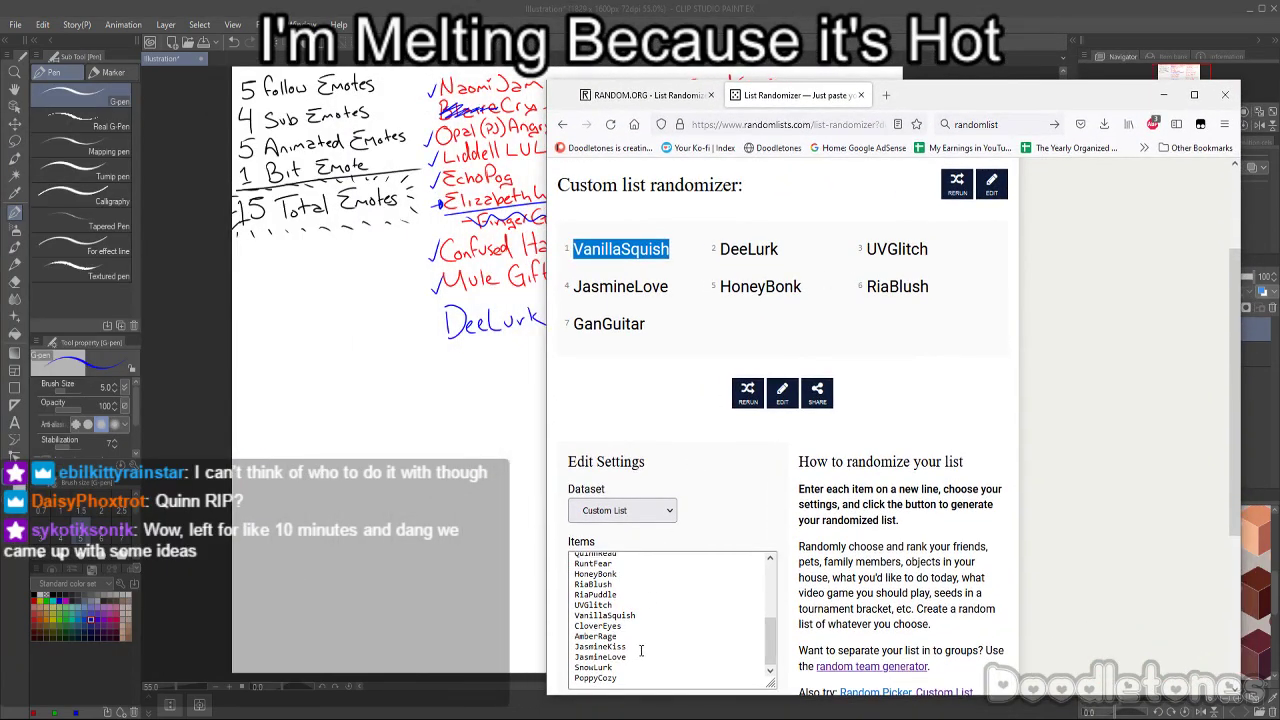
scroll(630, 664, "down", 3)
left_click(627, 539)
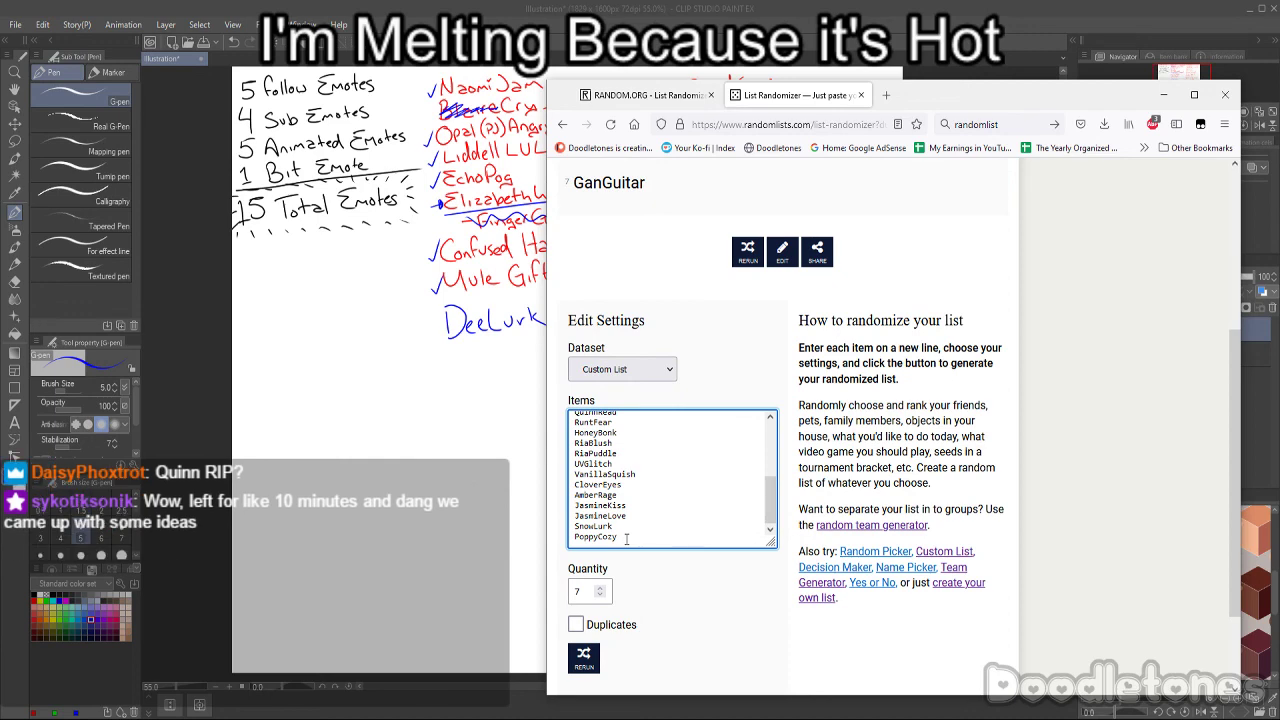
key("Return")
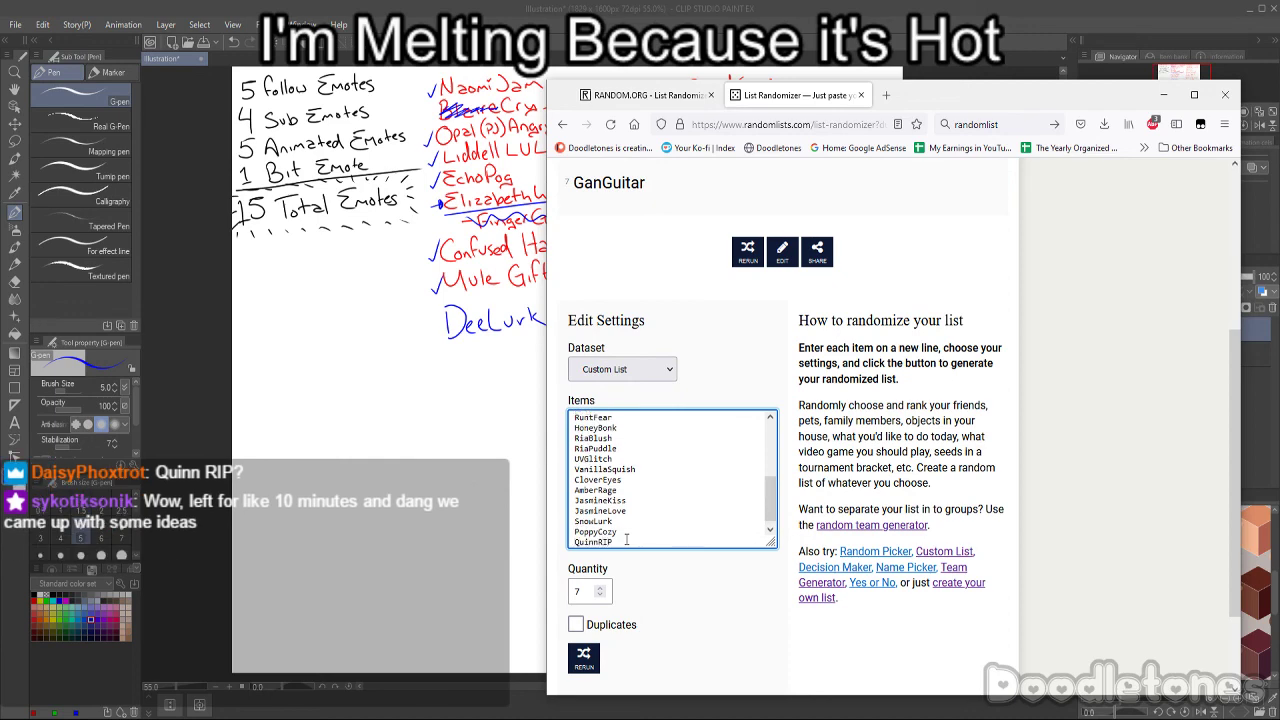
scroll(800, 510, "up", 4)
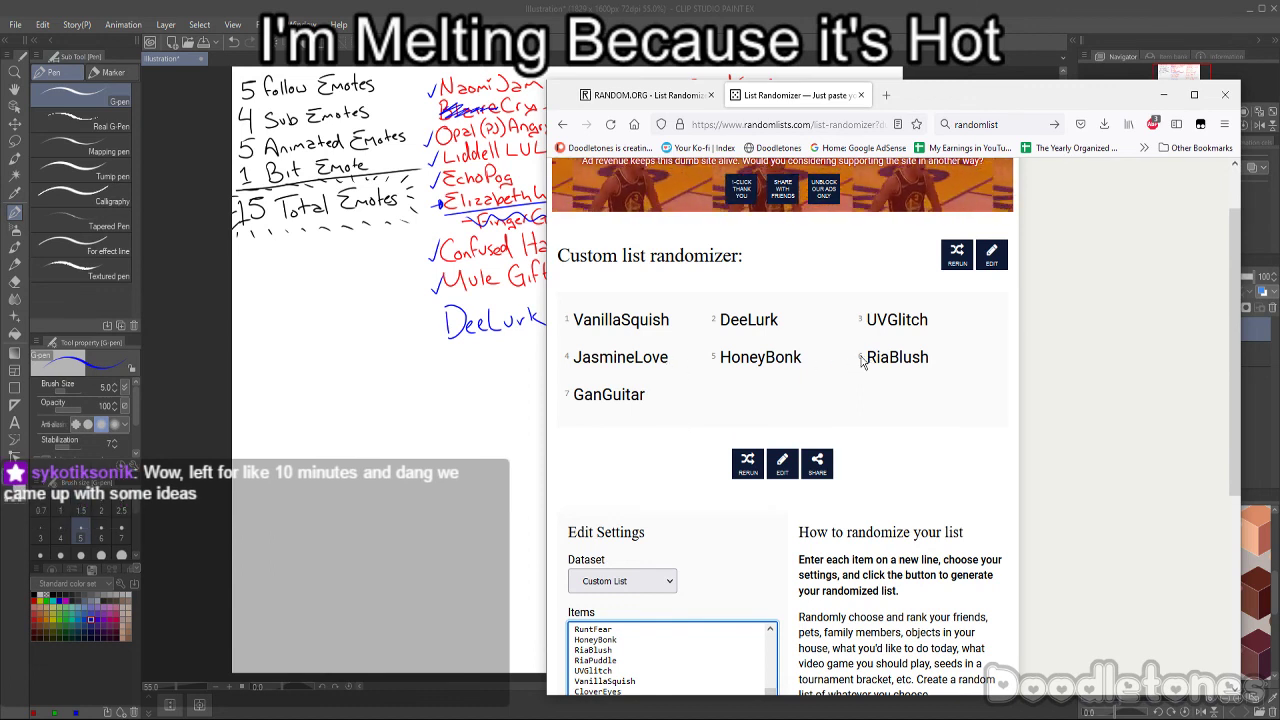
left_click(745, 462)
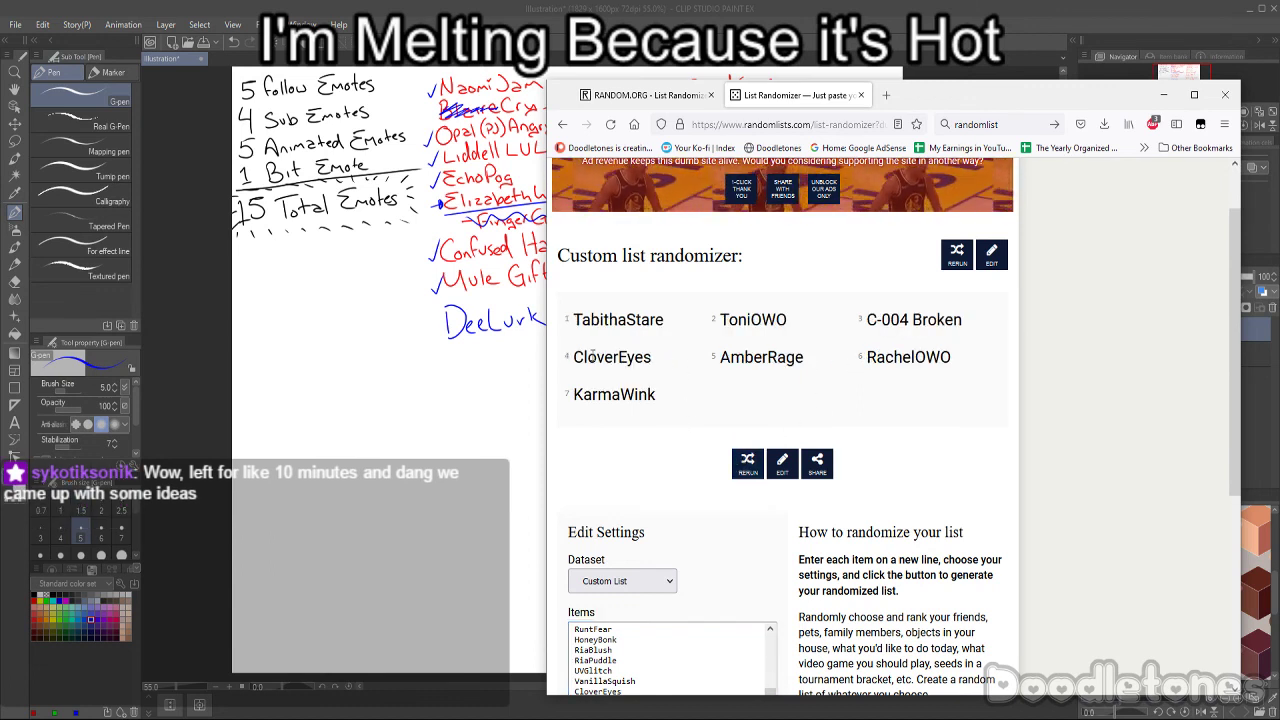
left_click(447, 270)
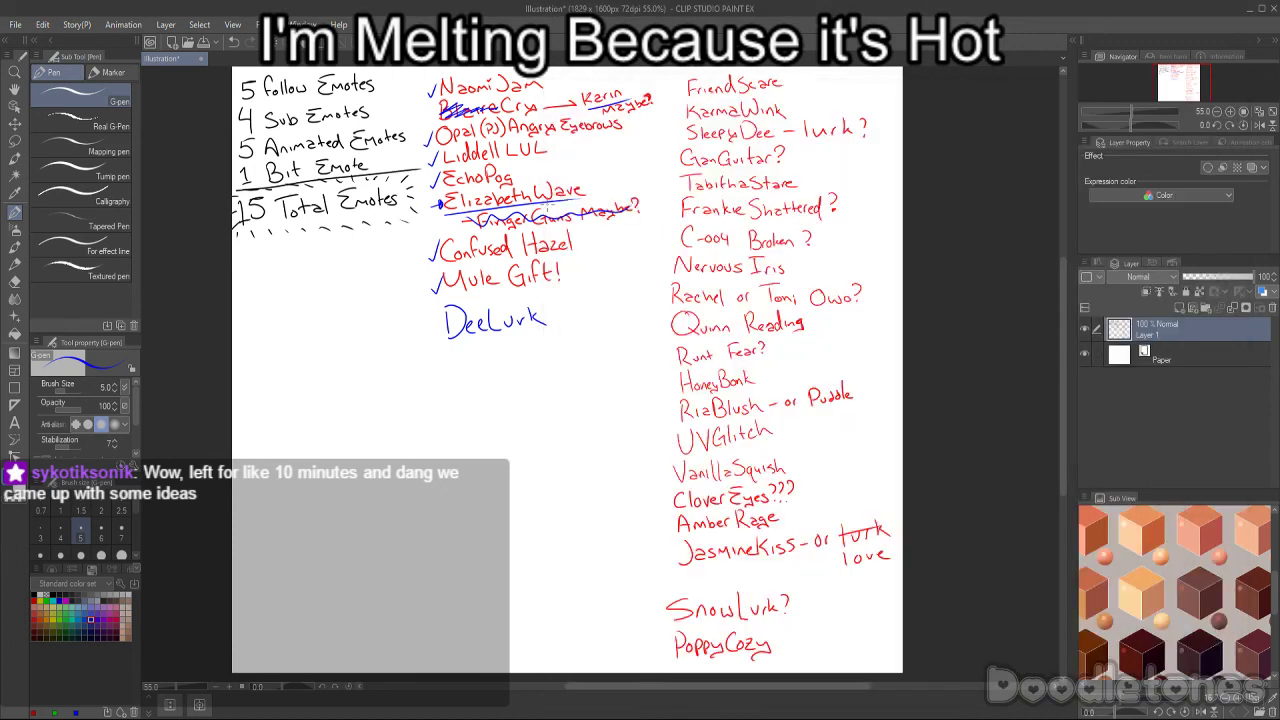
scroll(556, 316, "up", 1)
scroll(556, 316, "up", 1)
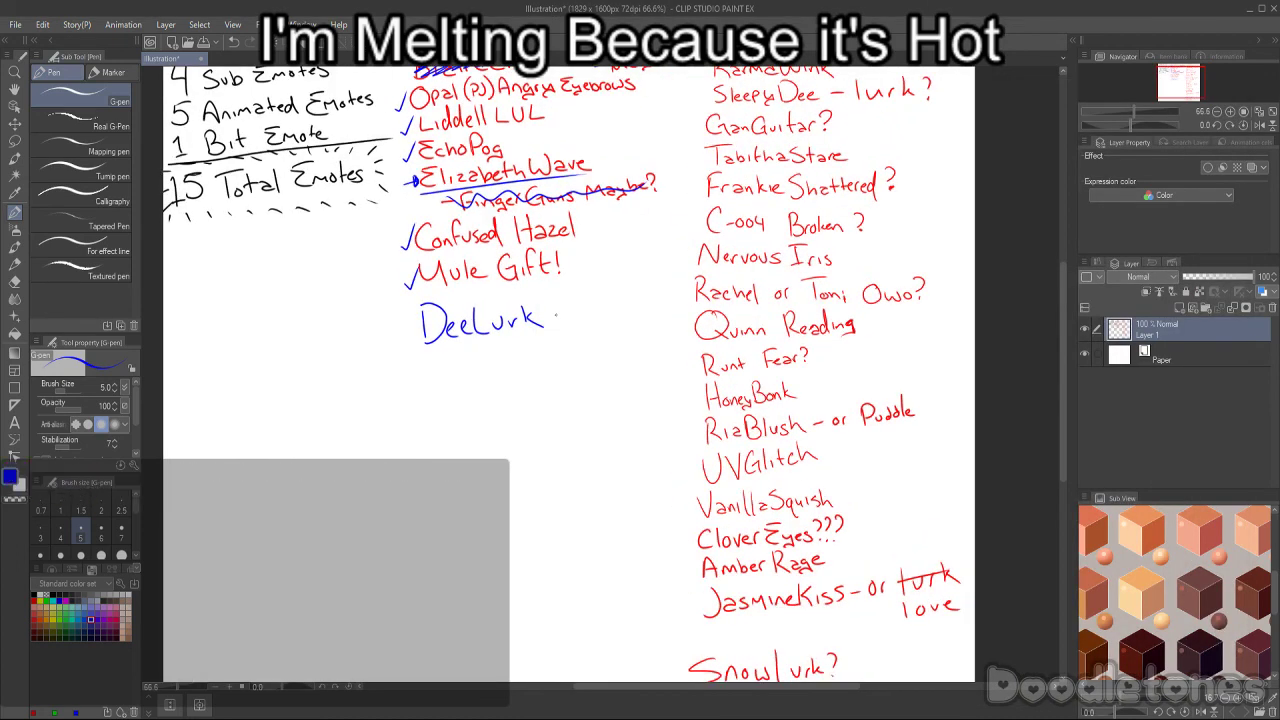
scroll(556, 316, "up", 3)
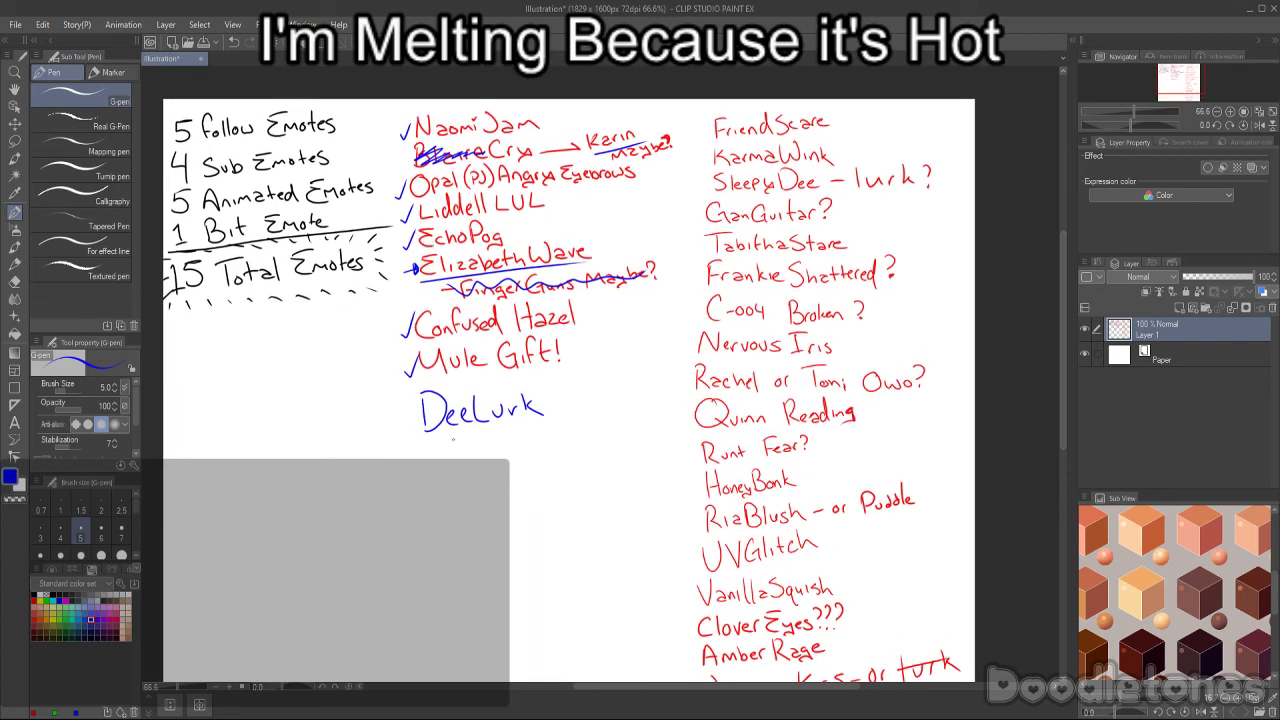
mouse_move(415, 450)
left_mouse_down()
mouse_move(446, 445)
mouse_move(432, 477)
mouse_move(514, 468)
mouse_move(528, 451)
left_mouse_up()
left_click_drag(535, 451, 567, 452)
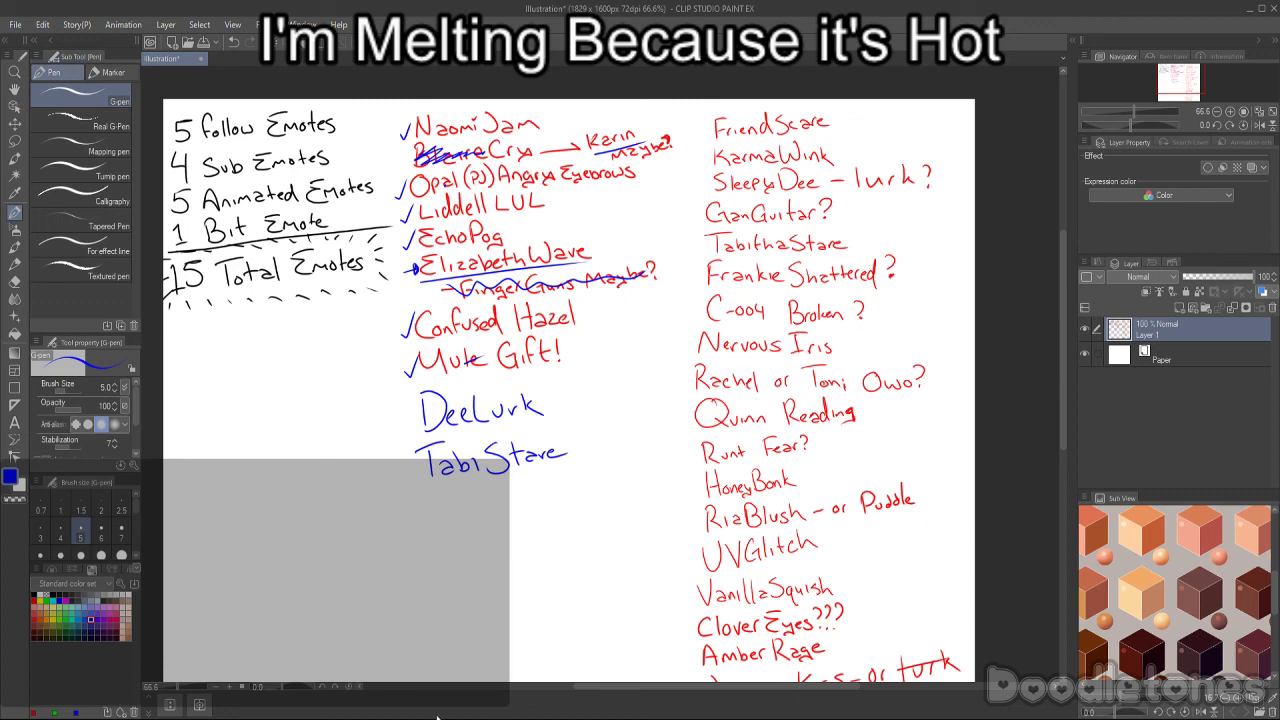
- Consult the randomizer results in the browser, and handwrite C-04 Broke below TabiStare in Clip Studio Paint
mouse_move(437, 717)
left_click(599, 668)
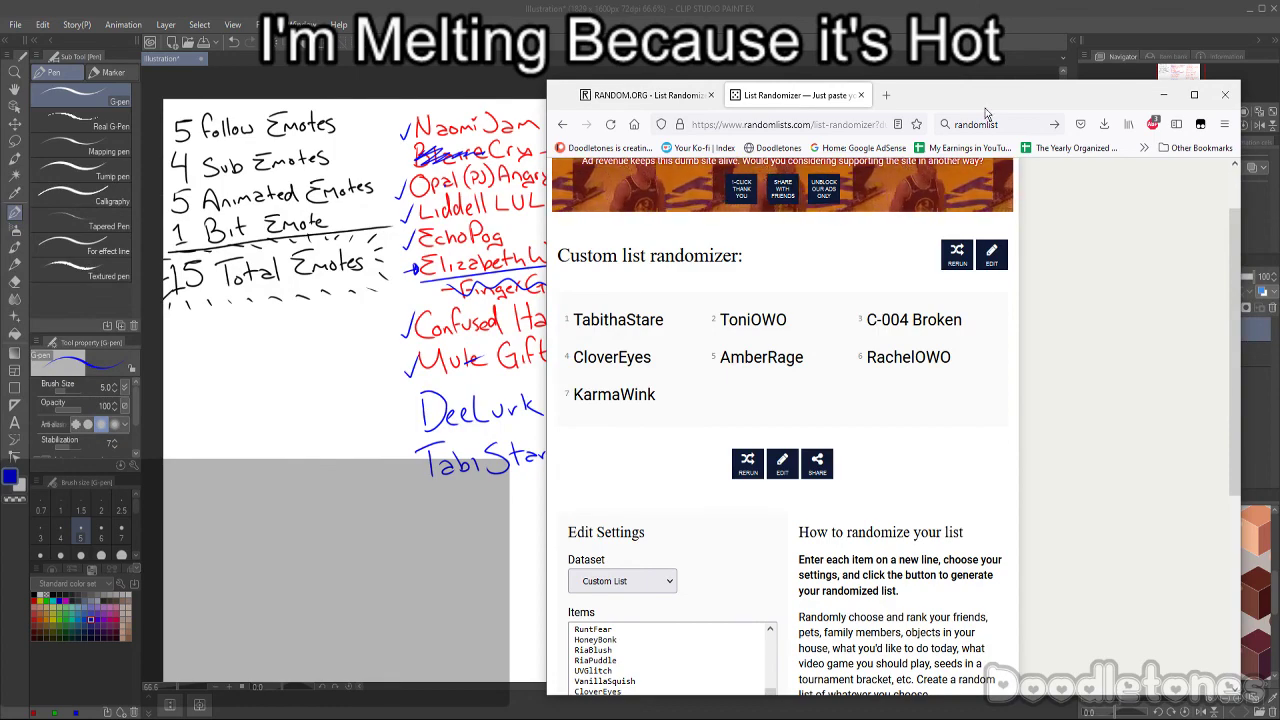
left_click_drag(985, 112, 410, 157)
left_click_drag(707, 149, 713, 148)
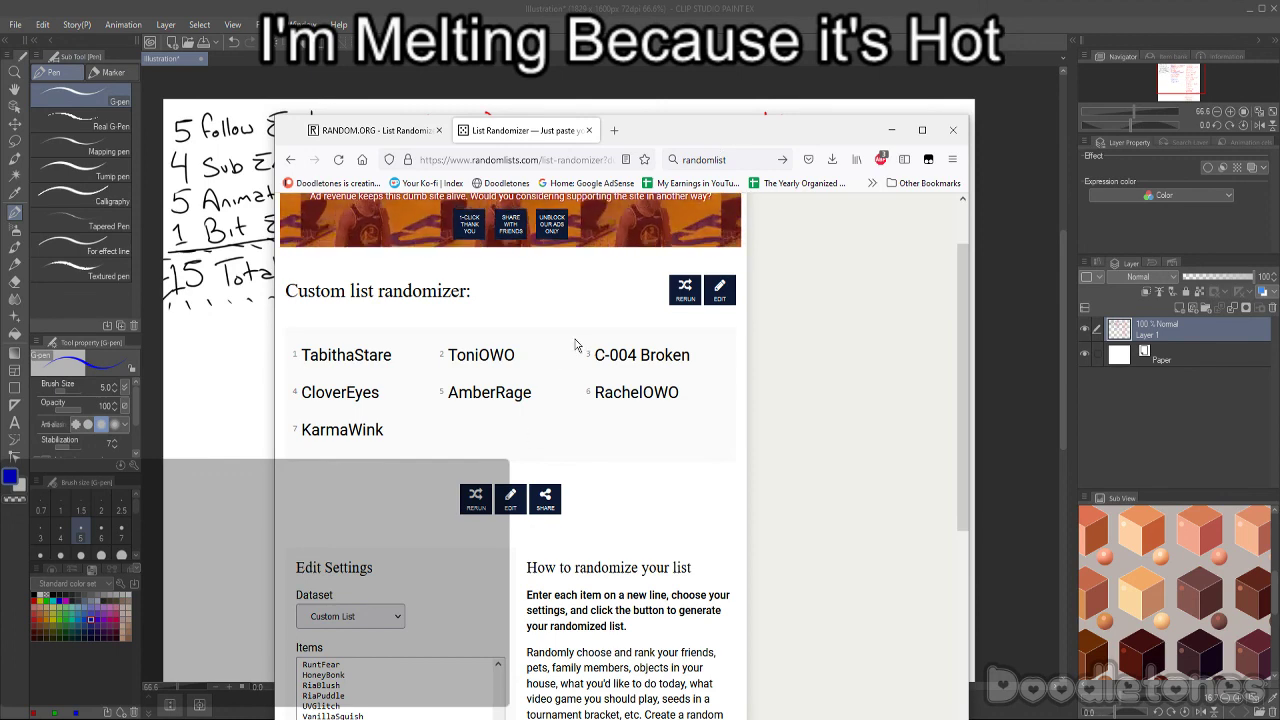
left_click_drag(750, 136, 979, 113)
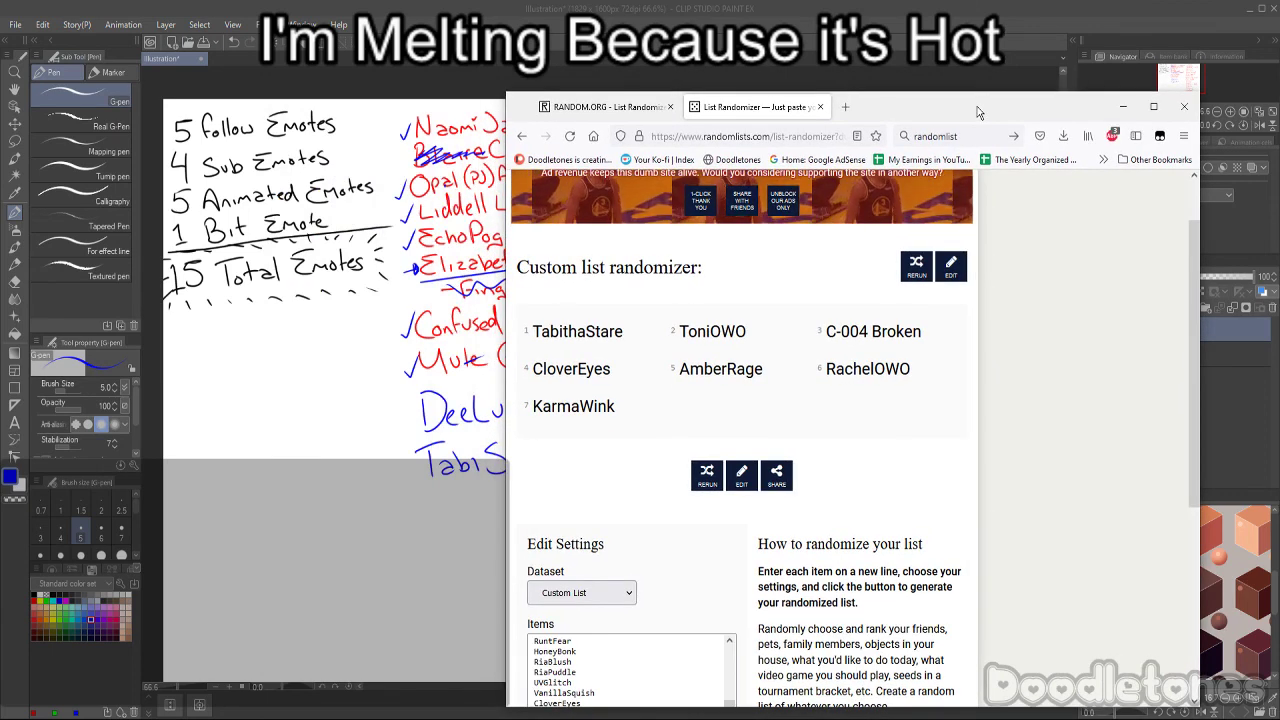
left_click(863, 7)
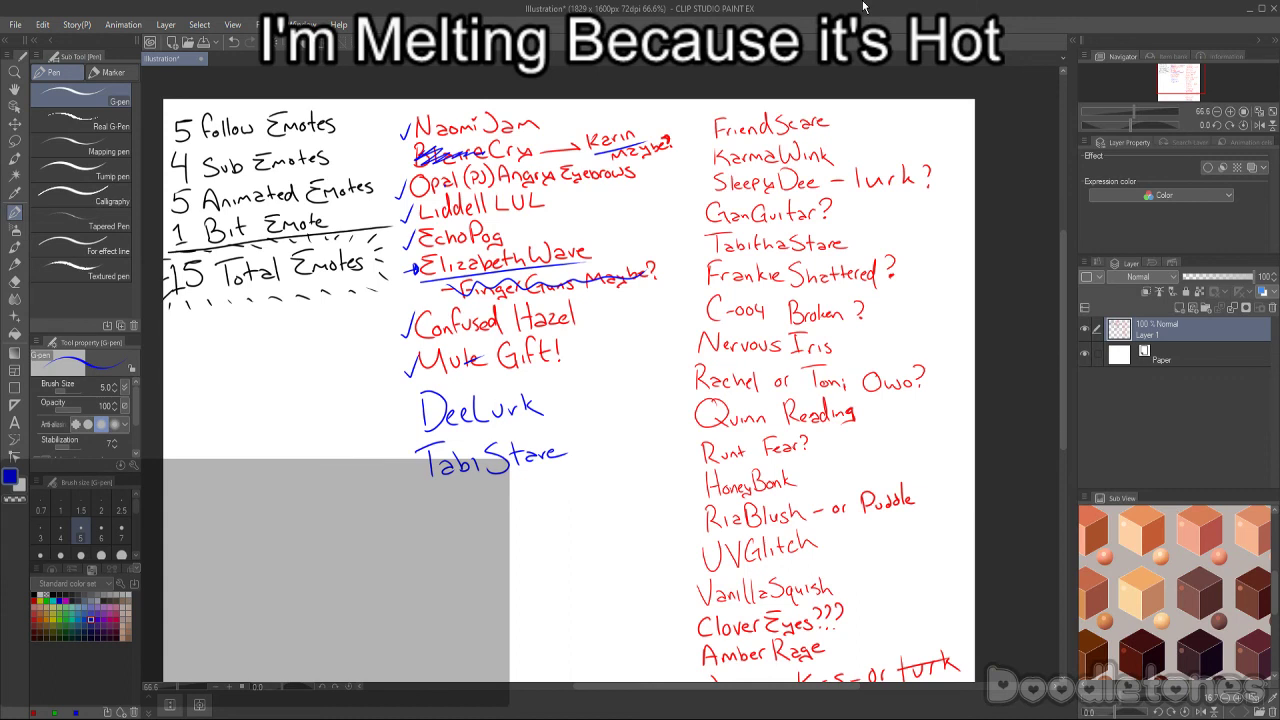
mouse_move(425, 494)
left_mouse_down()
mouse_move(430, 519)
mouse_move(455, 514)
left_mouse_up()
mouse_move(461, 500)
left_mouse_down()
mouse_move(492, 518)
mouse_move(546, 506)
left_mouse_up()
left_click_drag(548, 500, 562, 506)
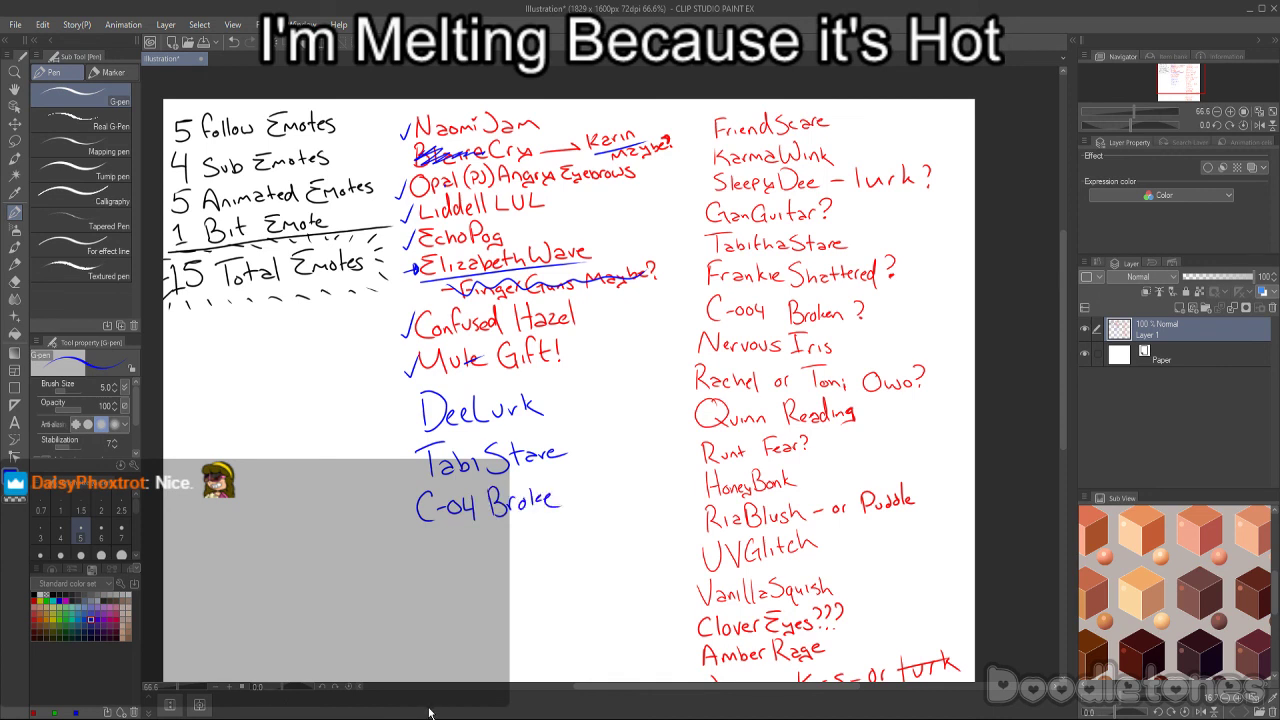
- Highlight CloverEyes in the browser's randomizer results and handwrite it below C-04 Broke in Clip Studio Paint
mouse_move(428, 714)
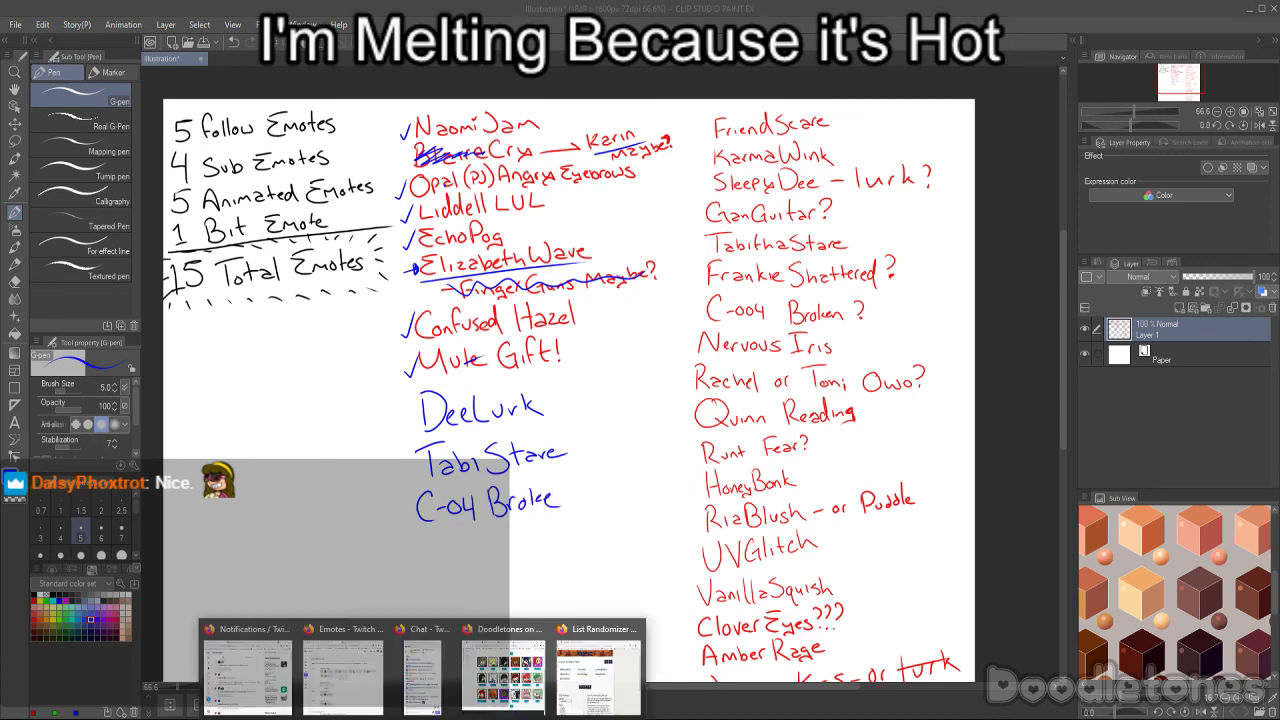
left_click(598, 690)
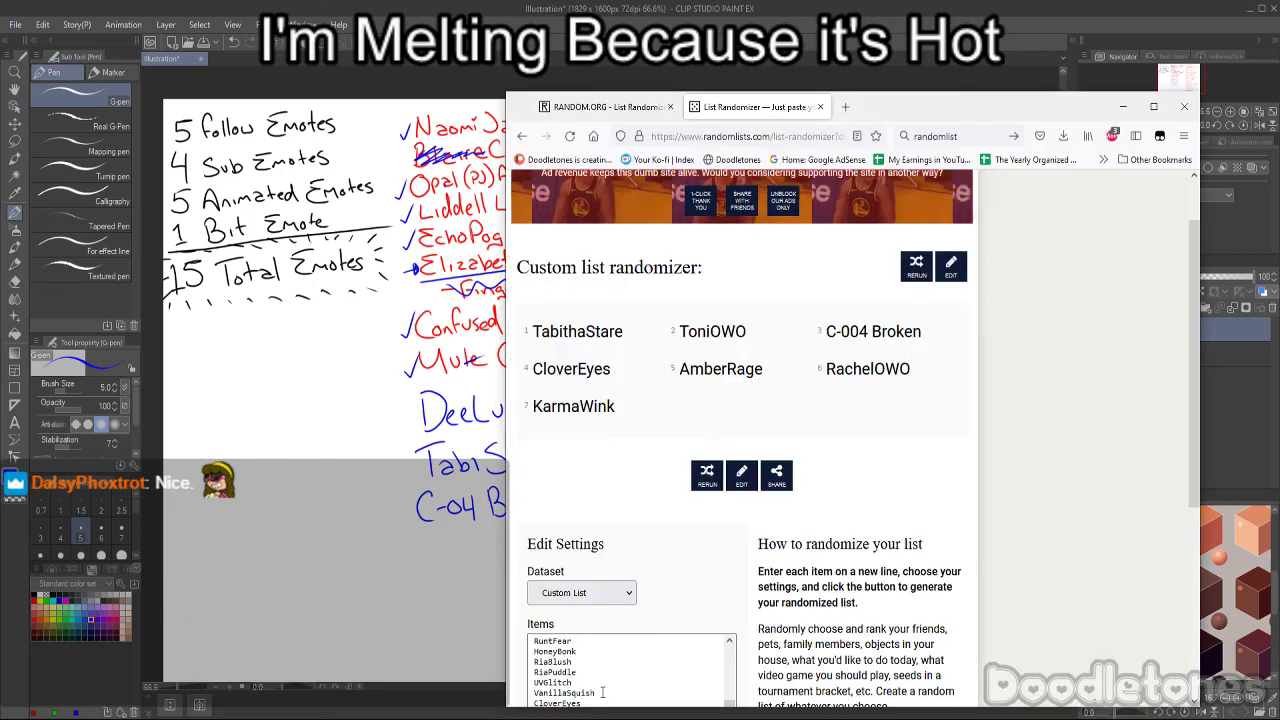
double_click(537, 370)
left_click(295, 482)
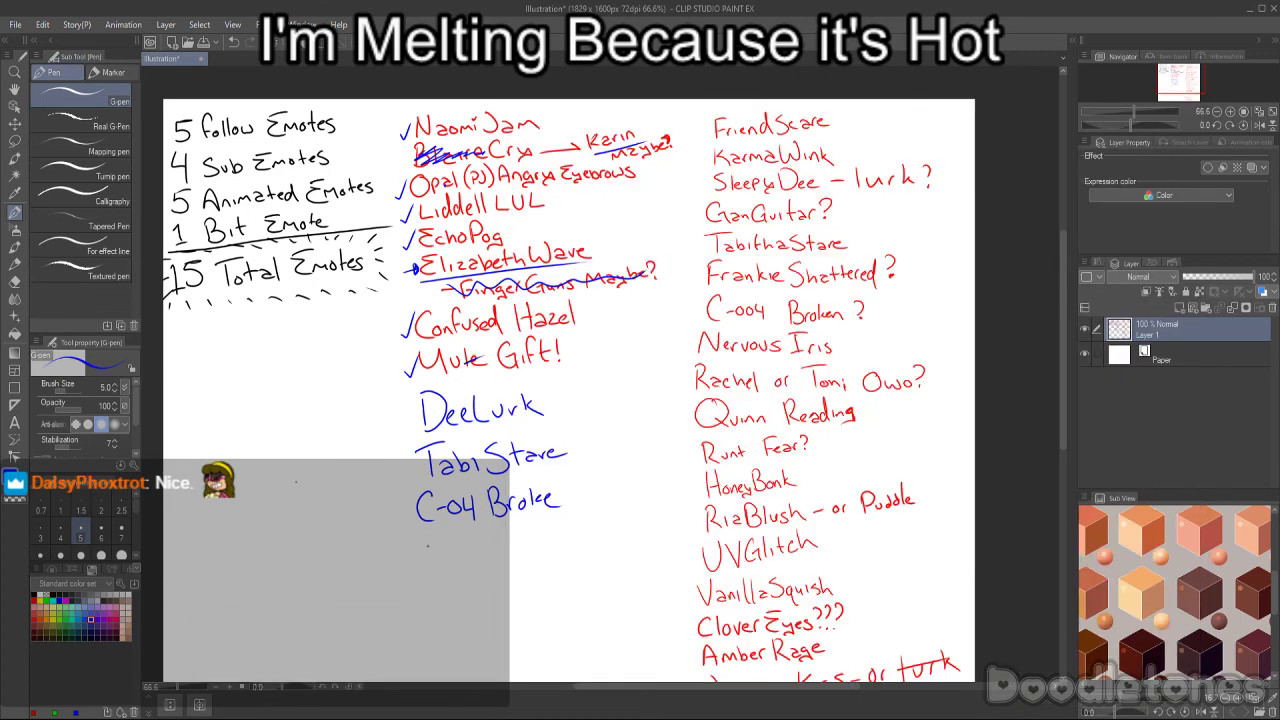
mouse_move(429, 537)
left_mouse_down()
mouse_move(428, 563)
mouse_move(454, 548)
left_mouse_up()
mouse_move(460, 546)
left_mouse_down()
mouse_move(513, 528)
mouse_move(553, 548)
left_mouse_up()
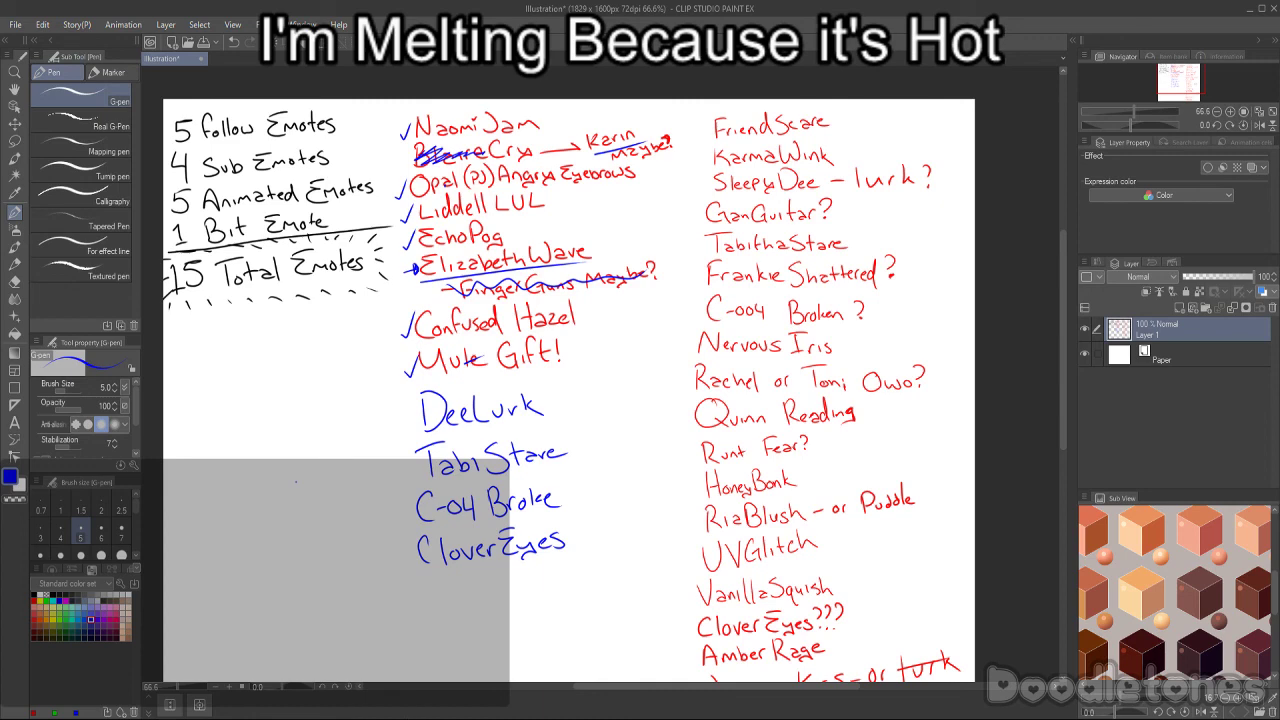
- Compare AmberRage and KarmaWink in the browser's randomizer results, and handwrite KarmaWink below CloverEyes in Clip Studio Paint
left_click(422, 719)
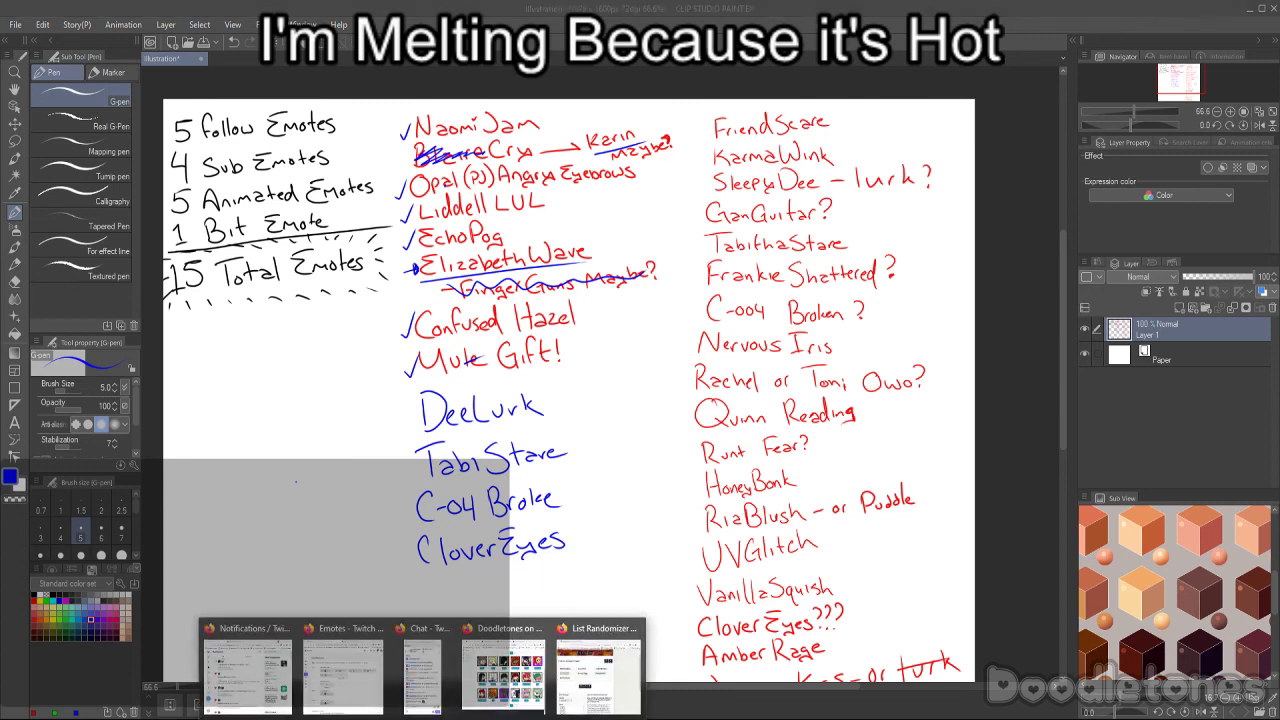
left_click(610, 665)
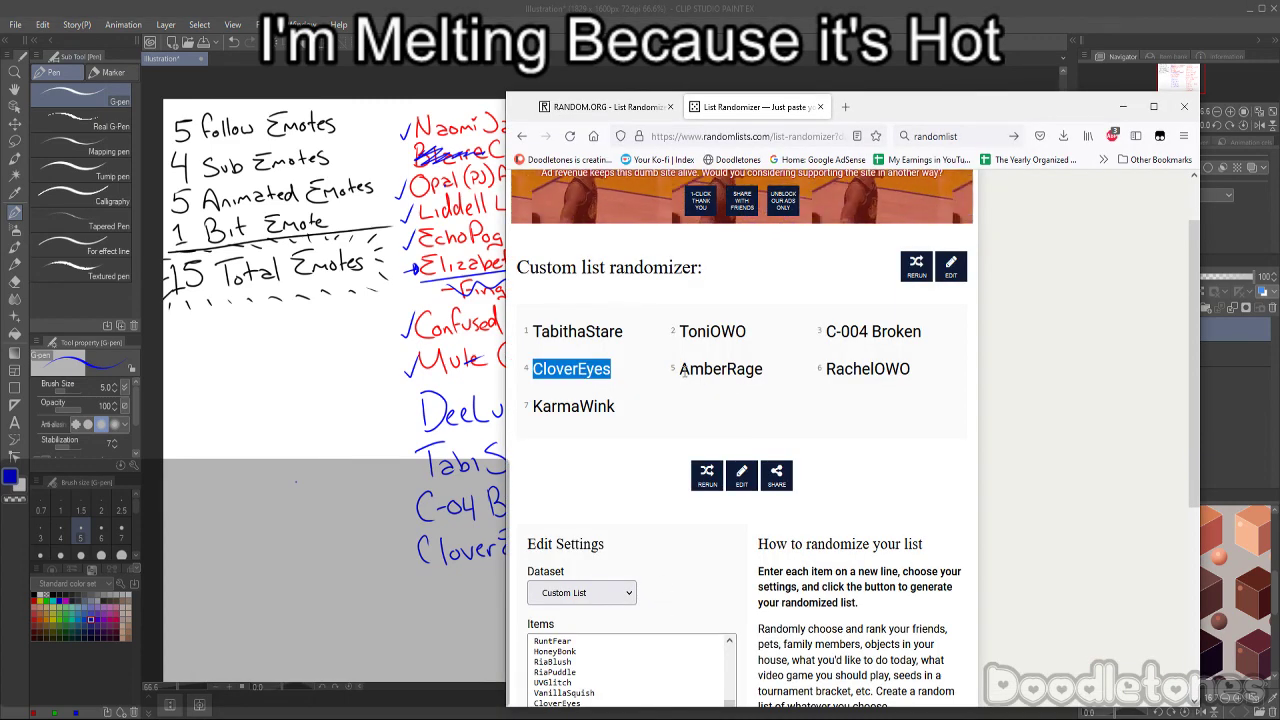
left_click_drag(679, 369, 763, 370)
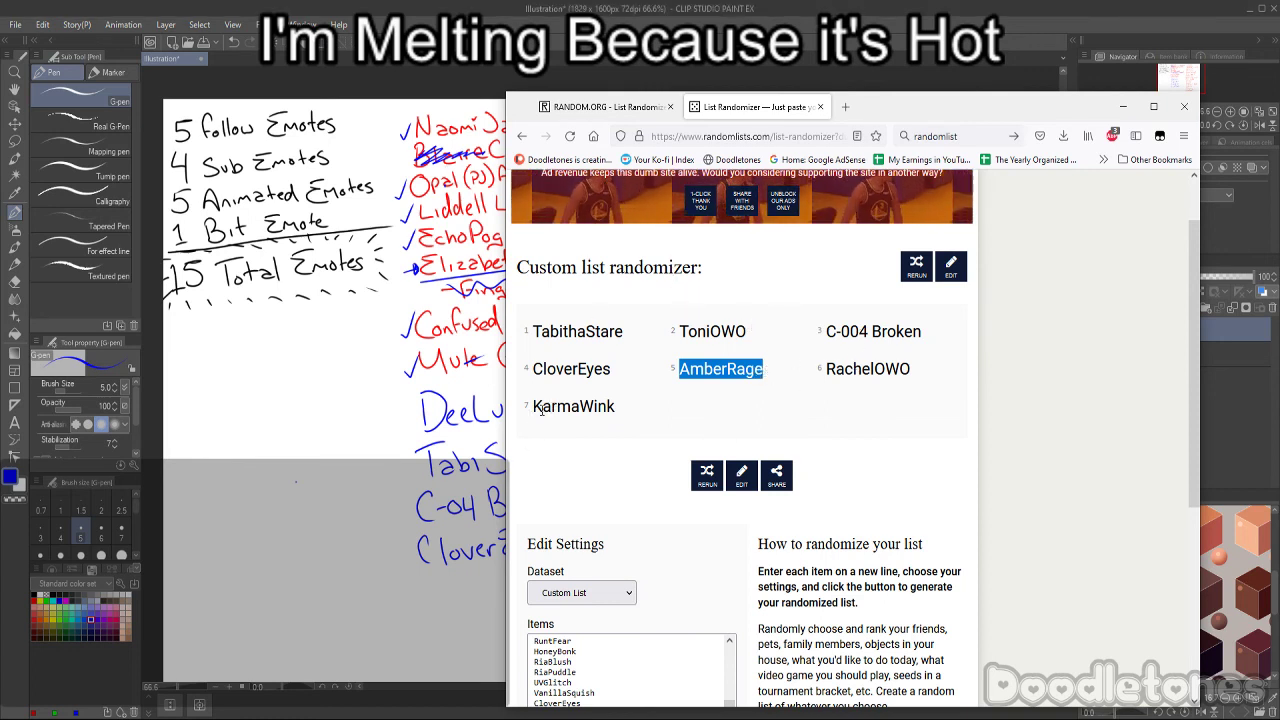
left_click_drag(557, 406, 597, 406)
left_click(433, 7)
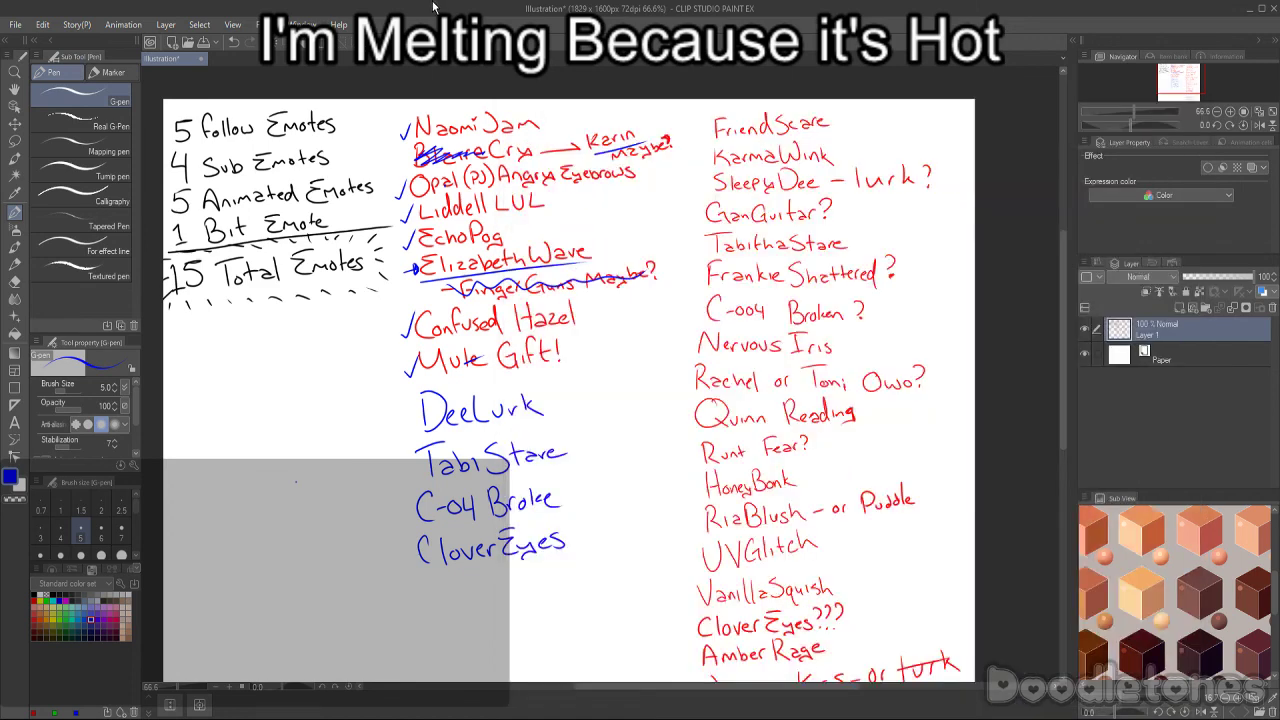
left_click_drag(424, 581, 422, 617)
left_click_drag(515, 582, 533, 580)
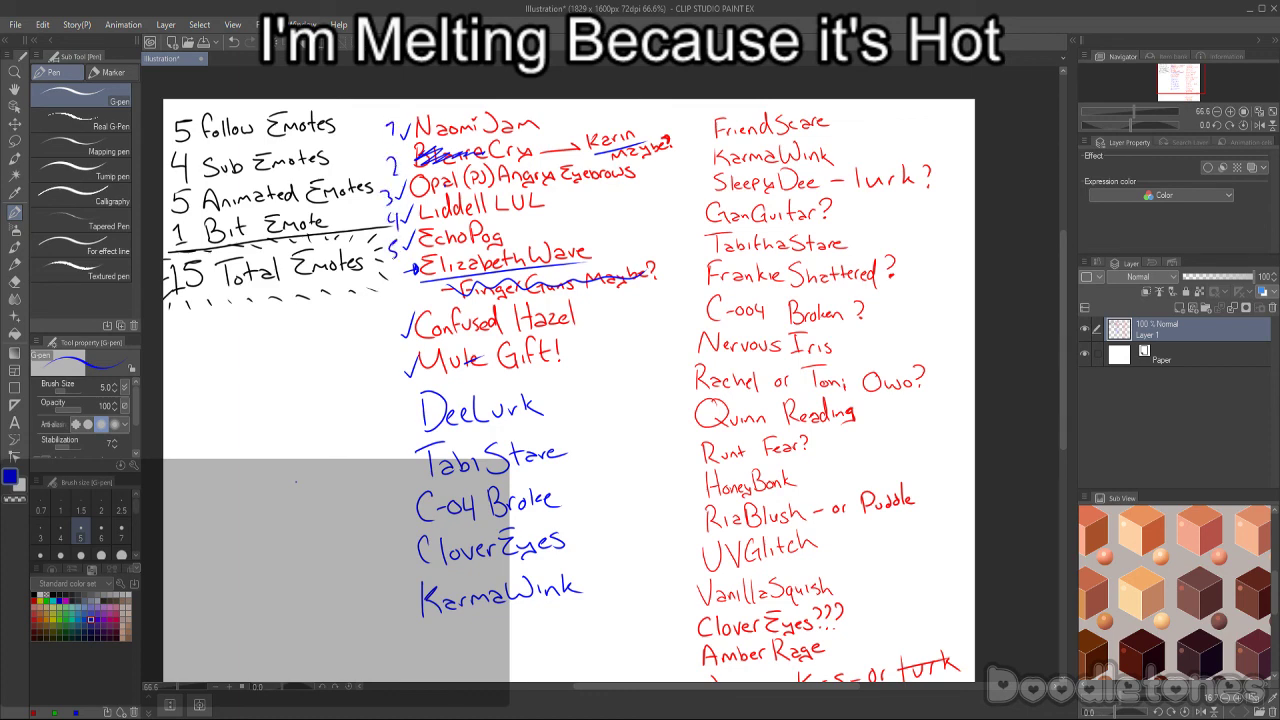
- Number the remaining picks 6 to 13 in blue, from ElizabethWave down to KarmaWink
left_click_drag(384, 318, 390, 338)
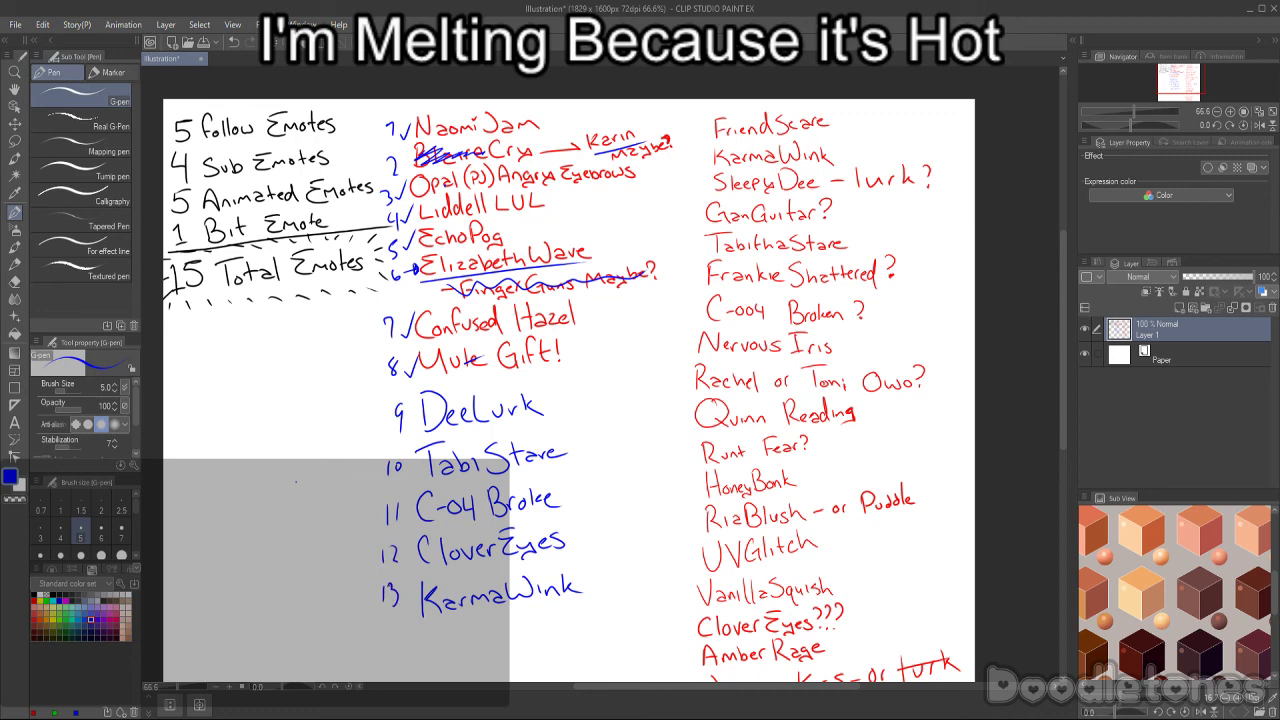
mouse_move(424, 715)
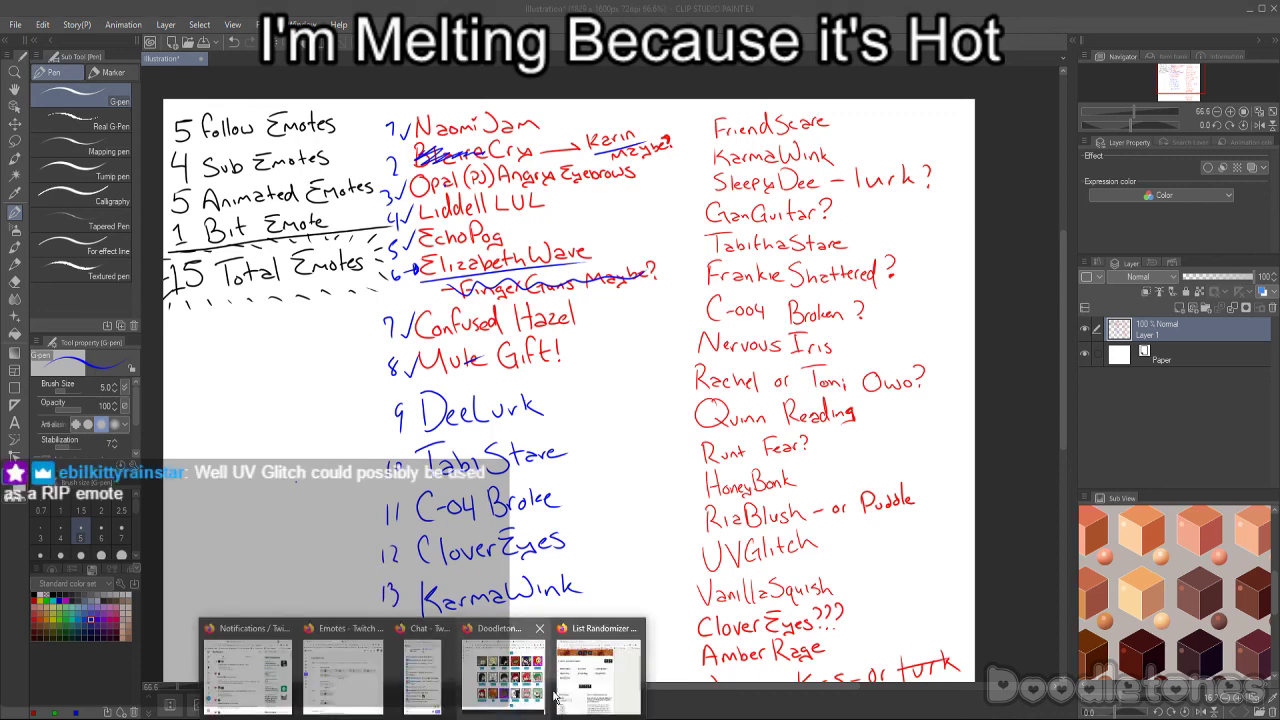
left_click(590, 672)
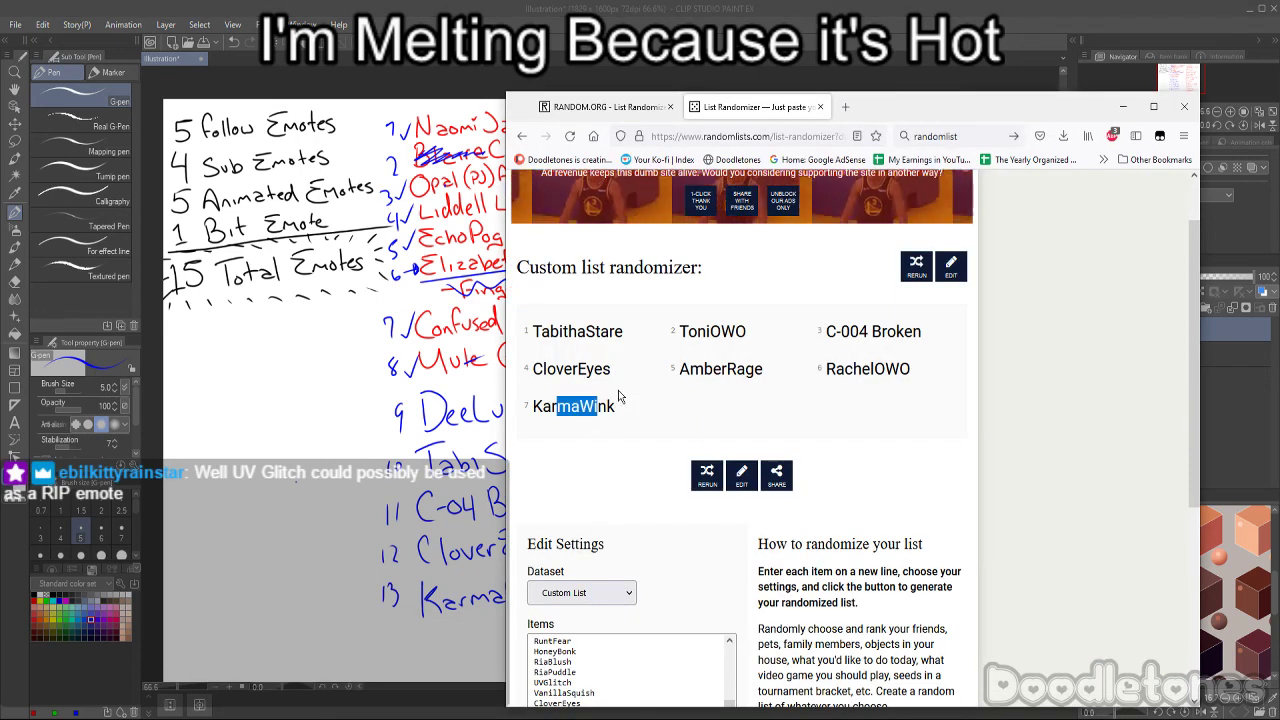
left_click(695, 467)
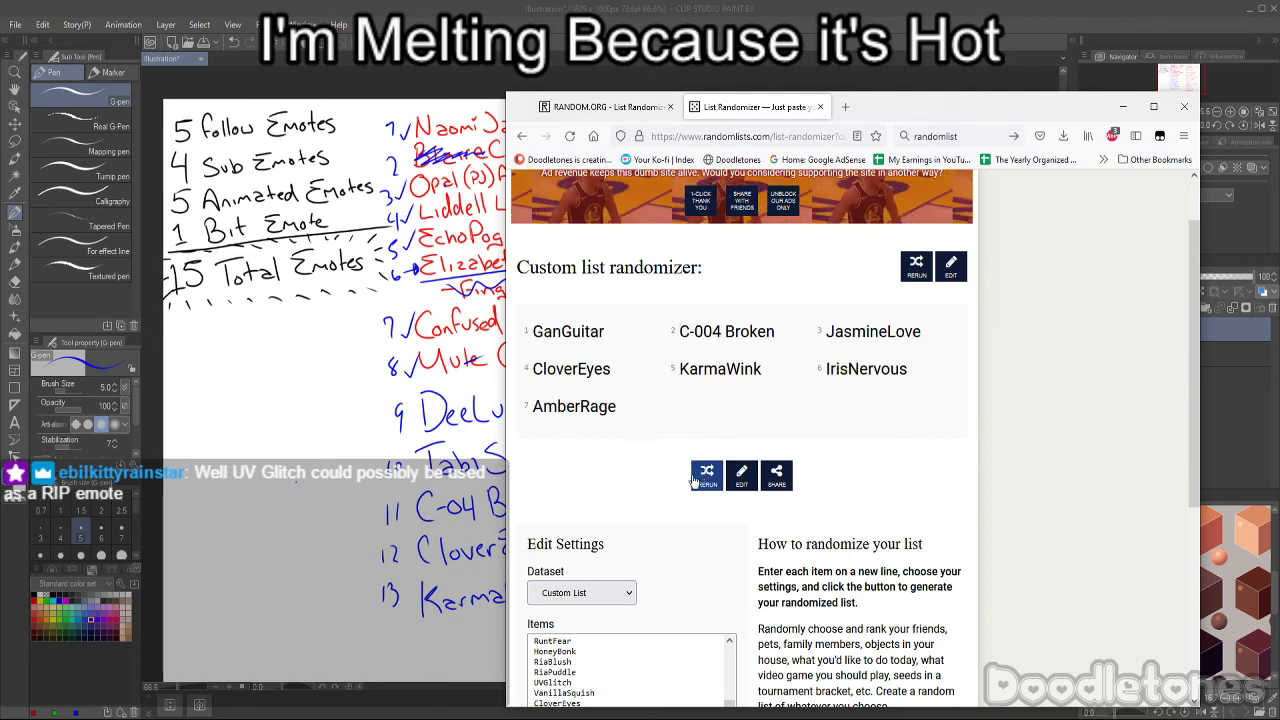
left_click_drag(538, 347, 937, 331)
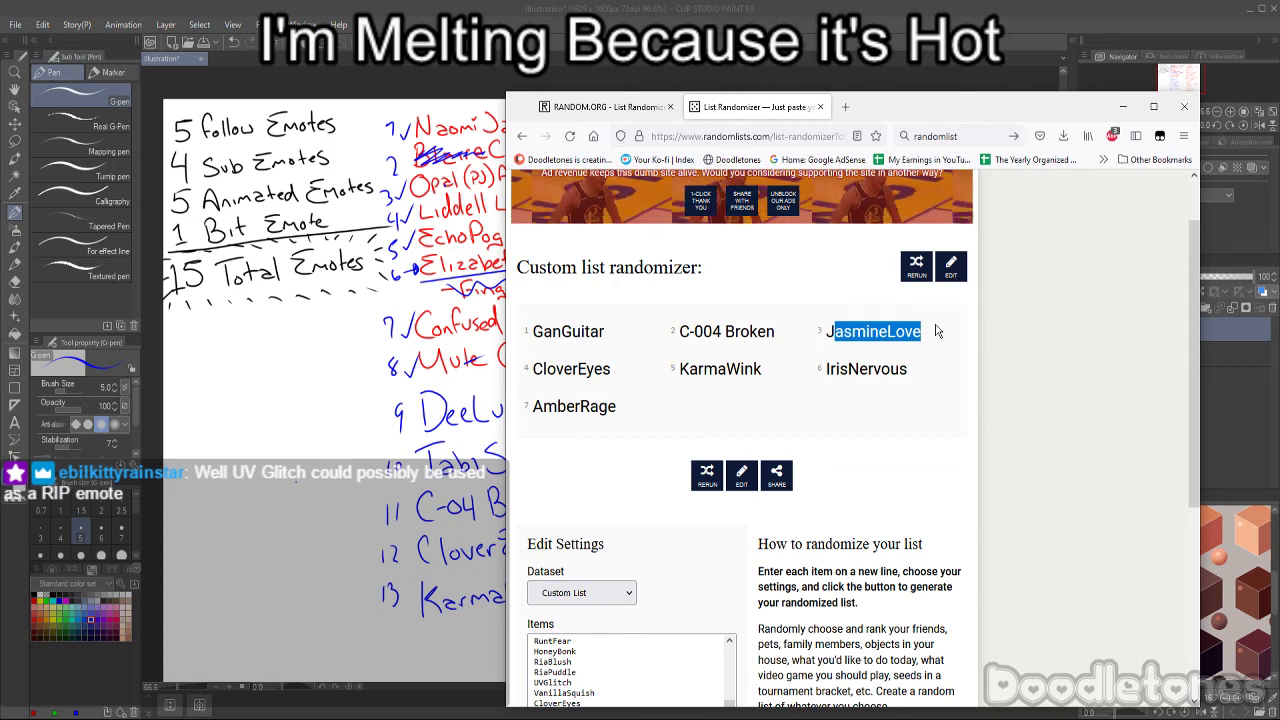
left_click(431, 6)
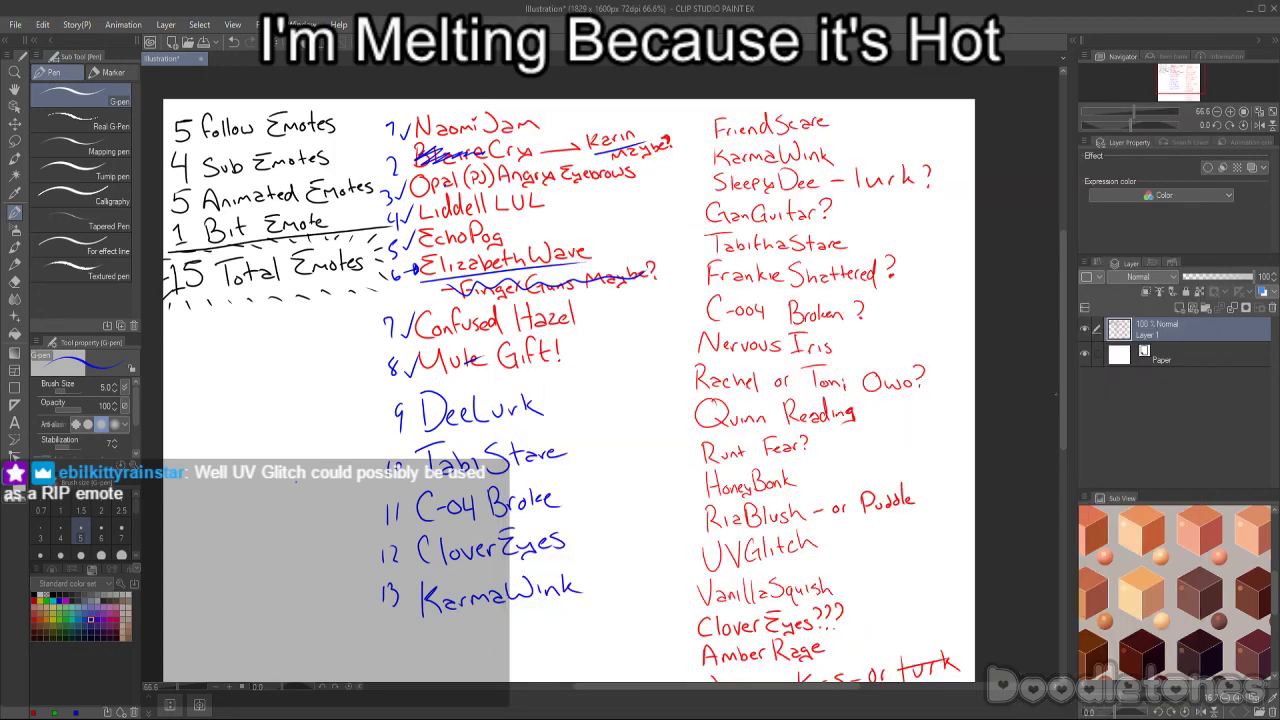
scroll(360, 574, "down", 1)
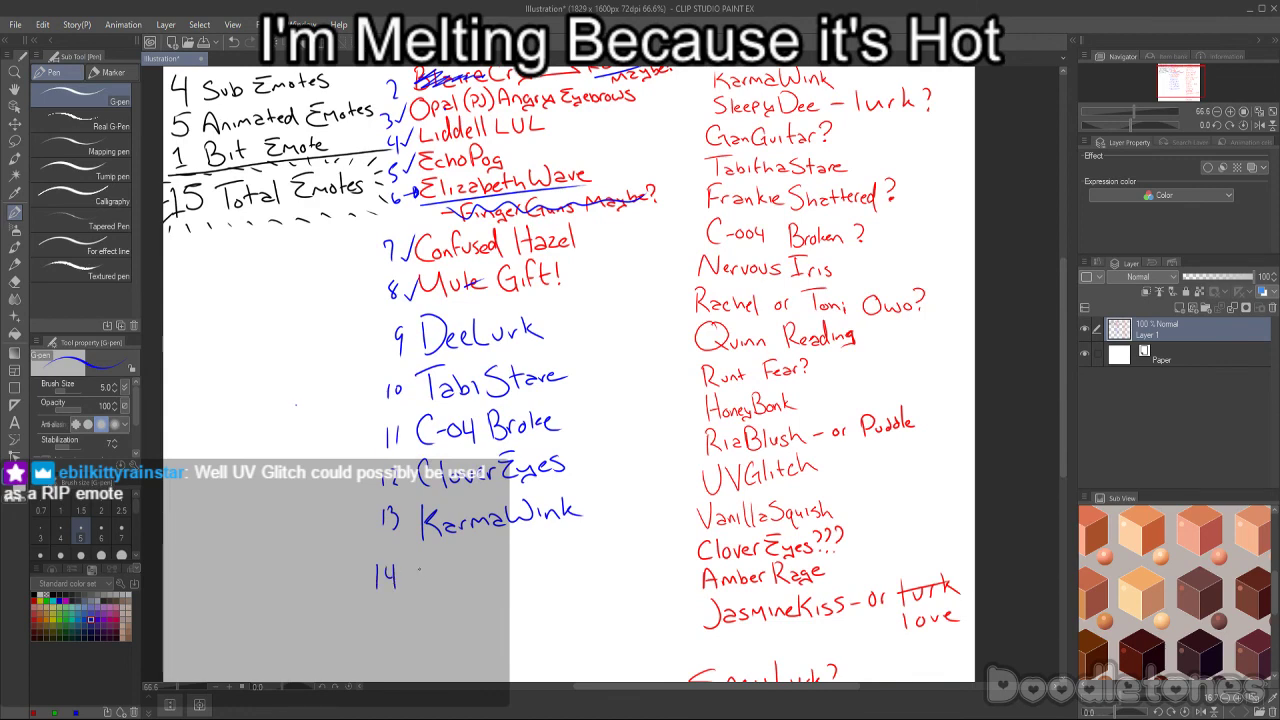
mouse_move(418, 566)
left_mouse_down()
mouse_move(412, 592)
mouse_move(463, 584)
left_mouse_up()
key("ctrl+z")
left_click_drag(513, 556, 573, 566)
key("ctrl+z")
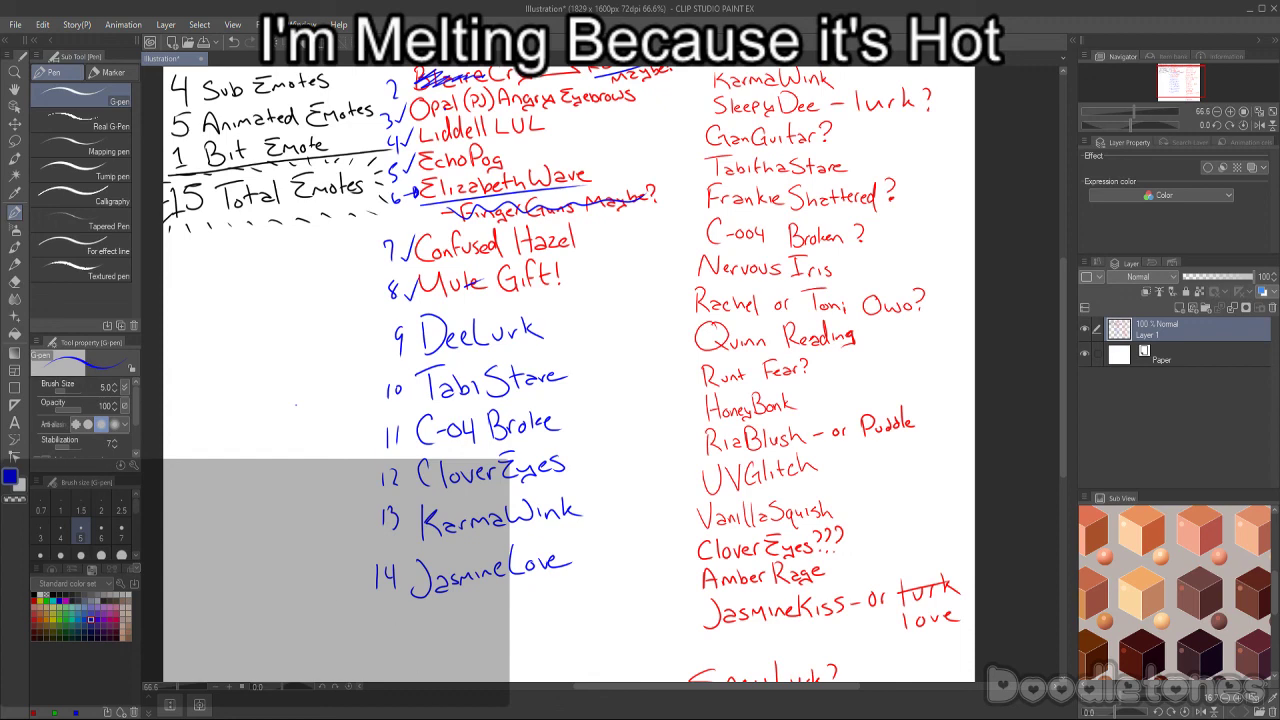
- Rerun the randomizer in the browser again and handwrite the first result, RuntFear, as number 15 below JasmineLove in Clip Studio Paint
mouse_move(440, 712)
left_click(590, 660)
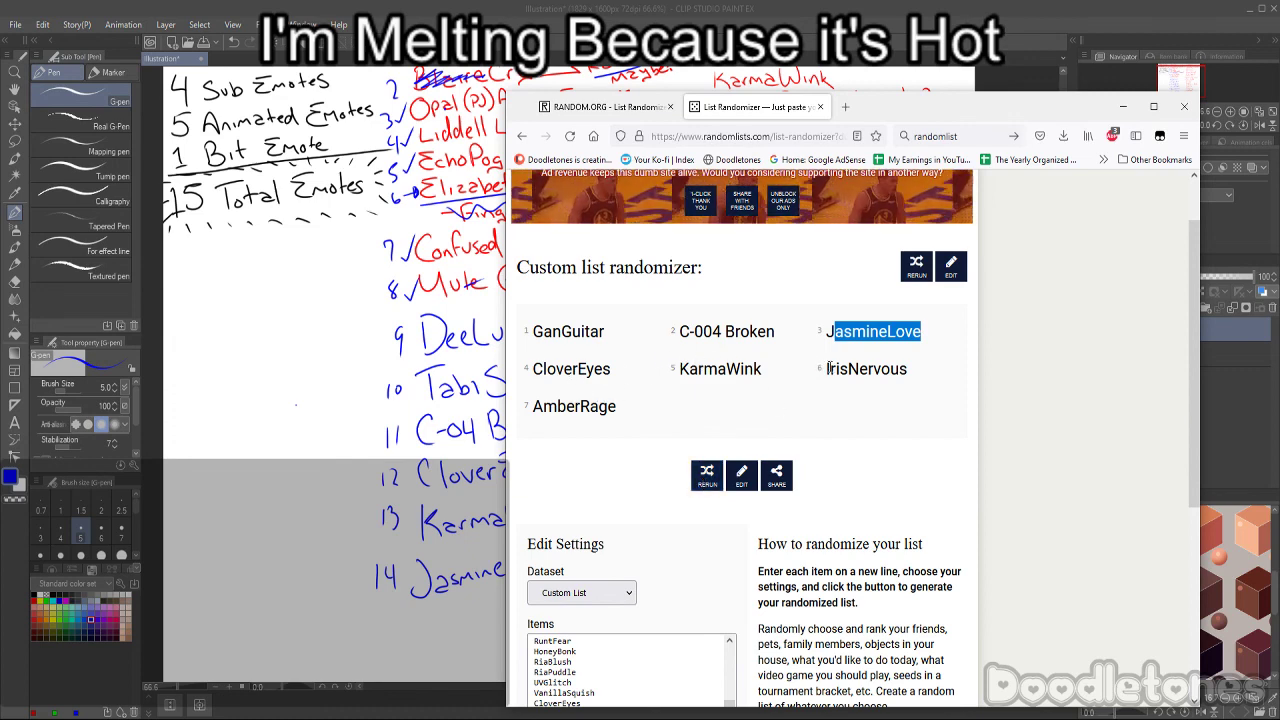
left_click_drag(828, 368, 907, 369)
left_click(705, 478)
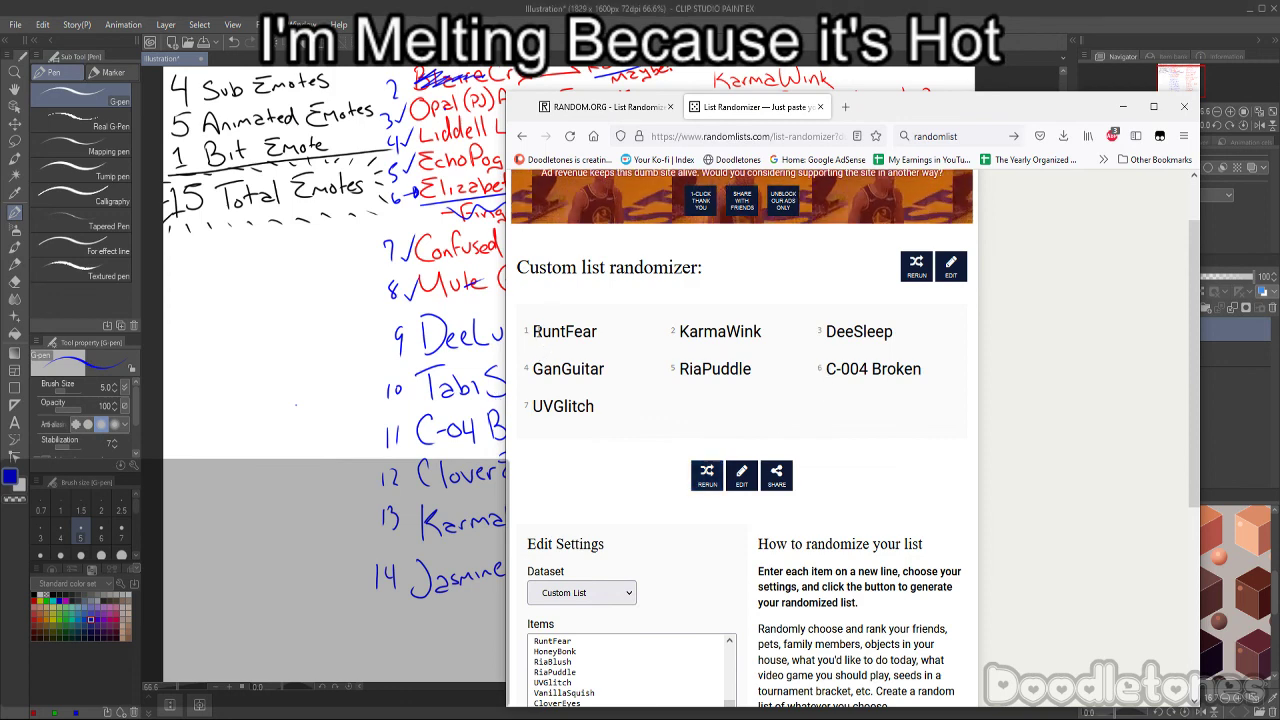
double_click(535, 331)
left_click(801, 7)
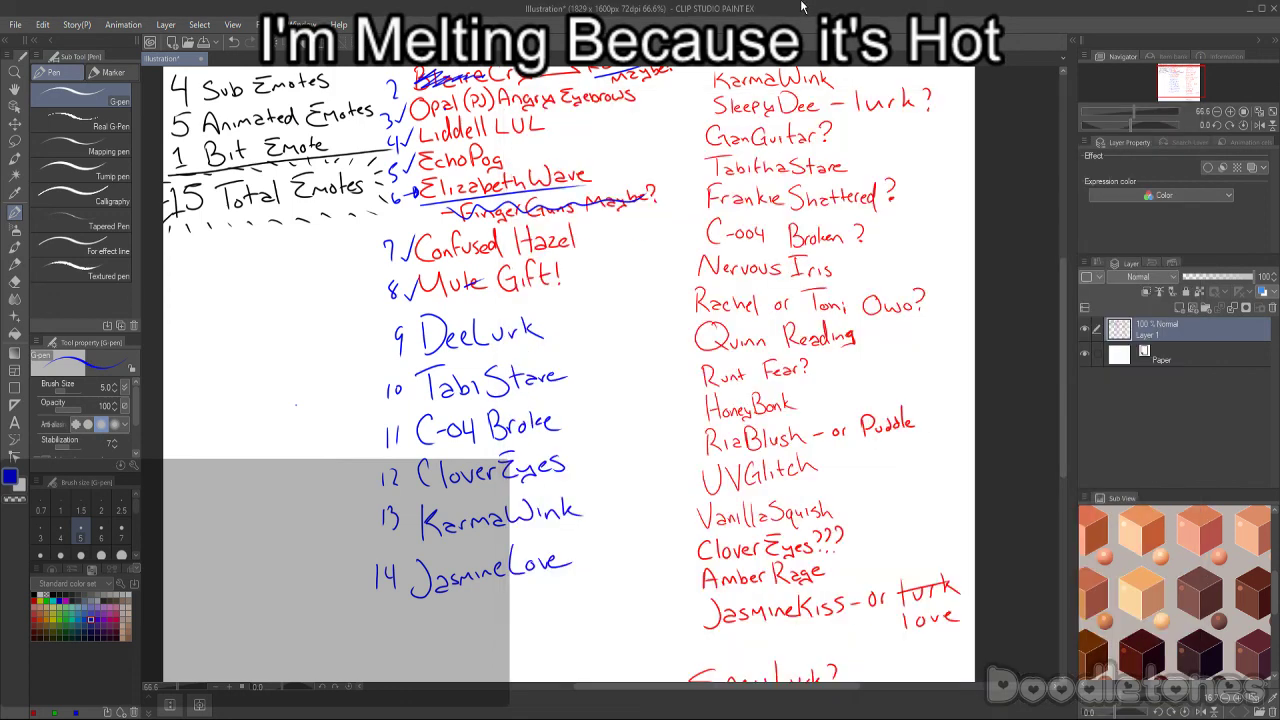
mouse_move(390, 631)
left_mouse_down()
mouse_move(391, 647)
mouse_move(434, 638)
left_mouse_up()
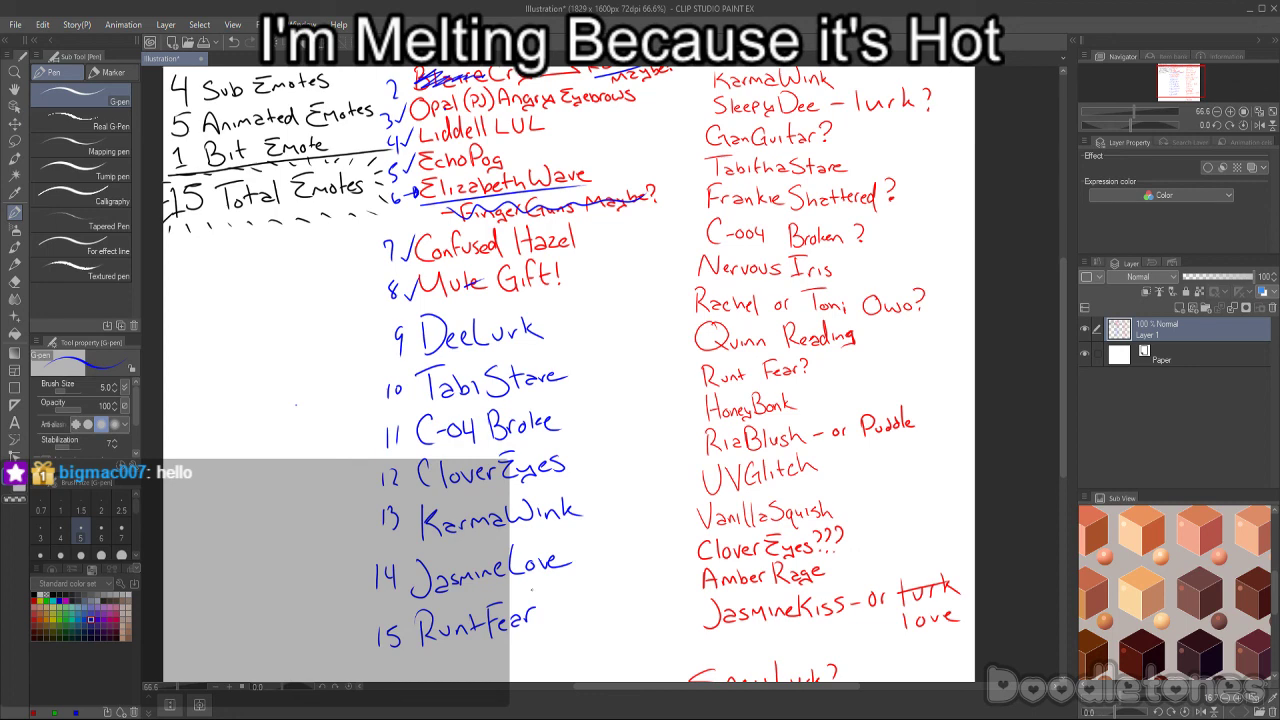
- Lasso and cut the numbered list of 15 picks, and paste it into a new 1200 x 1600 px, 72 dpi canvas
scroll(1028, 357, "down", 2)
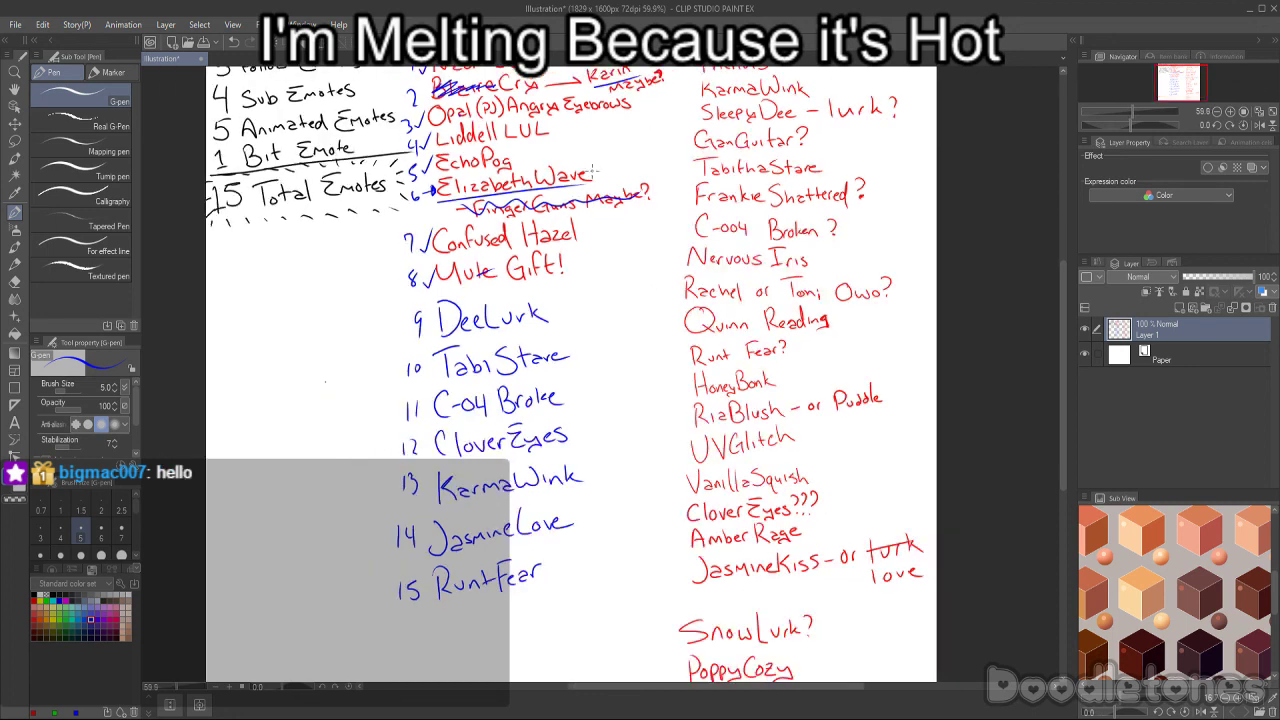
left_click_drag(1062, 402, 1060, 378)
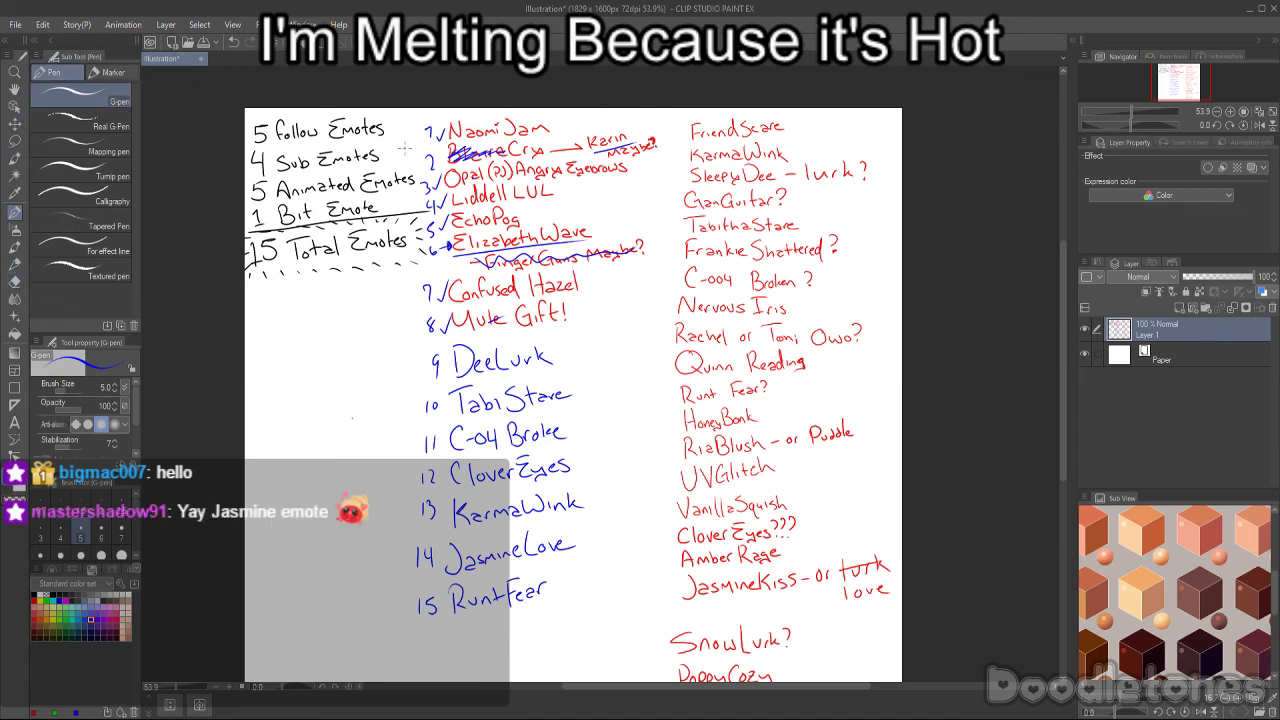
left_click(15, 141)
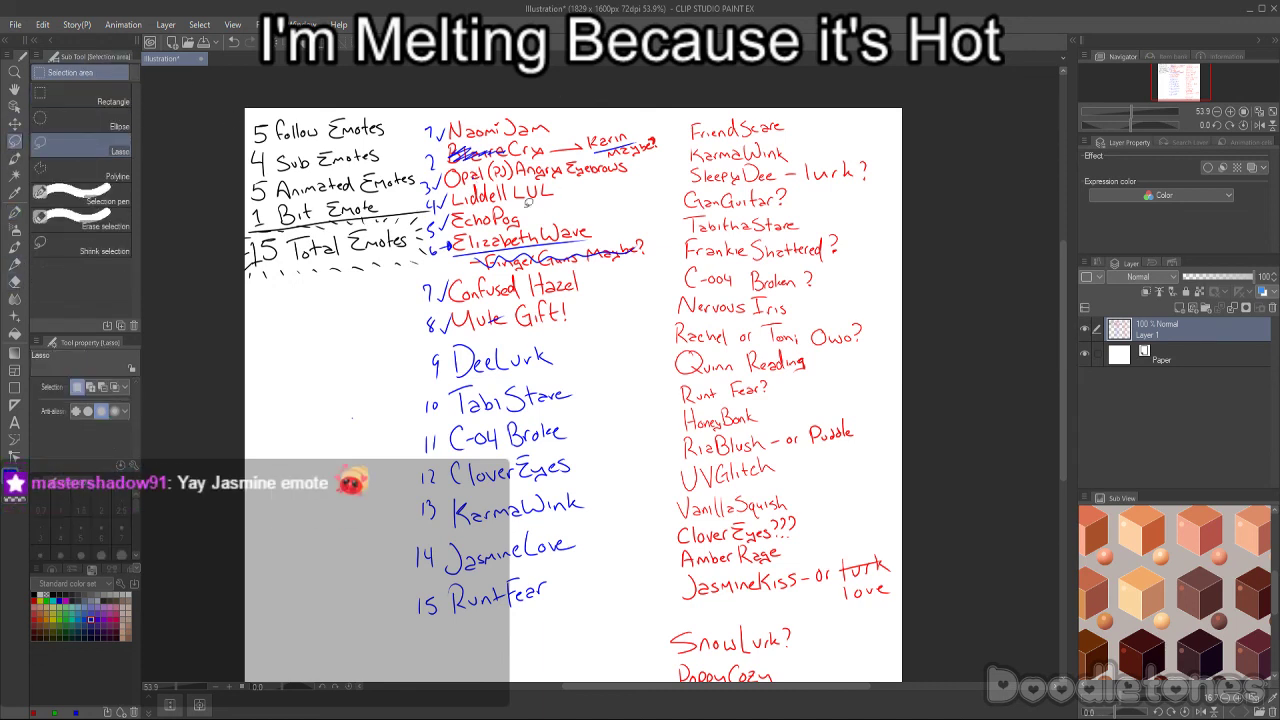
mouse_move(666, 112)
left_mouse_down()
mouse_move(638, 550)
mouse_move(561, 645)
mouse_move(432, 652)
mouse_move(409, 606)
mouse_move(432, 266)
mouse_move(421, 113)
mouse_move(426, 100)
mouse_move(652, 82)
left_mouse_up()
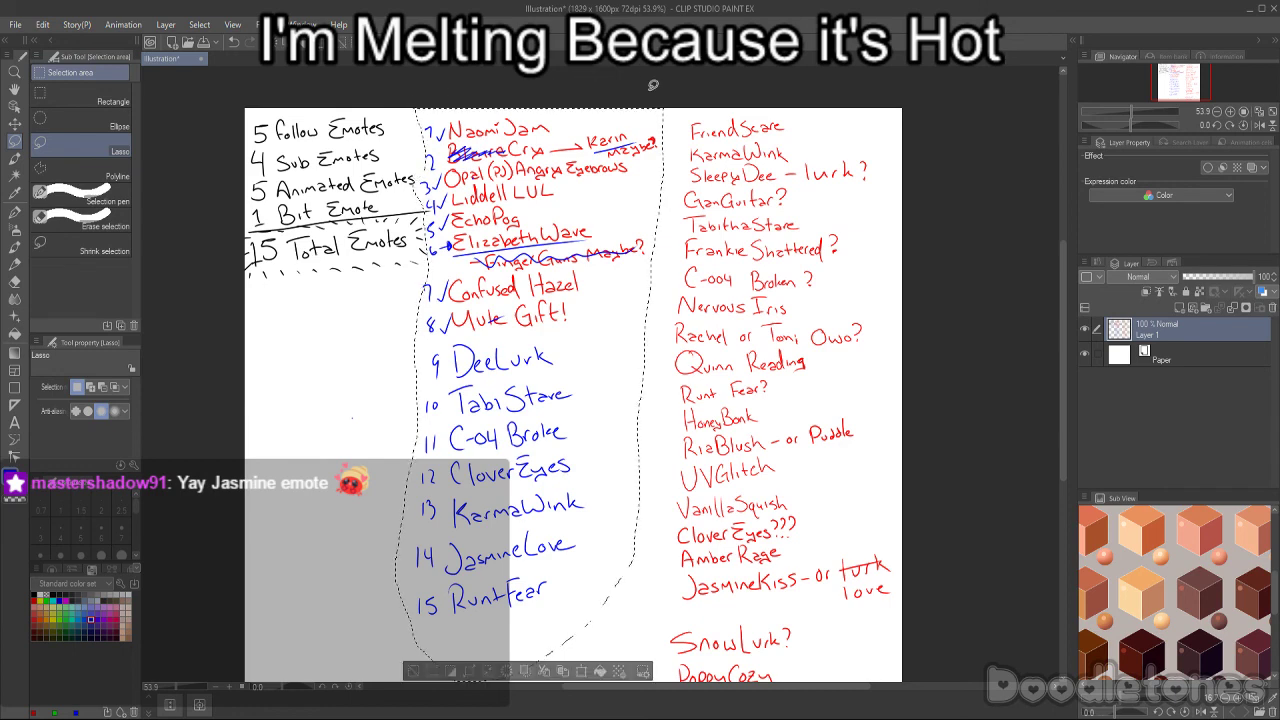
key("Delete")
left_click(27, 22)
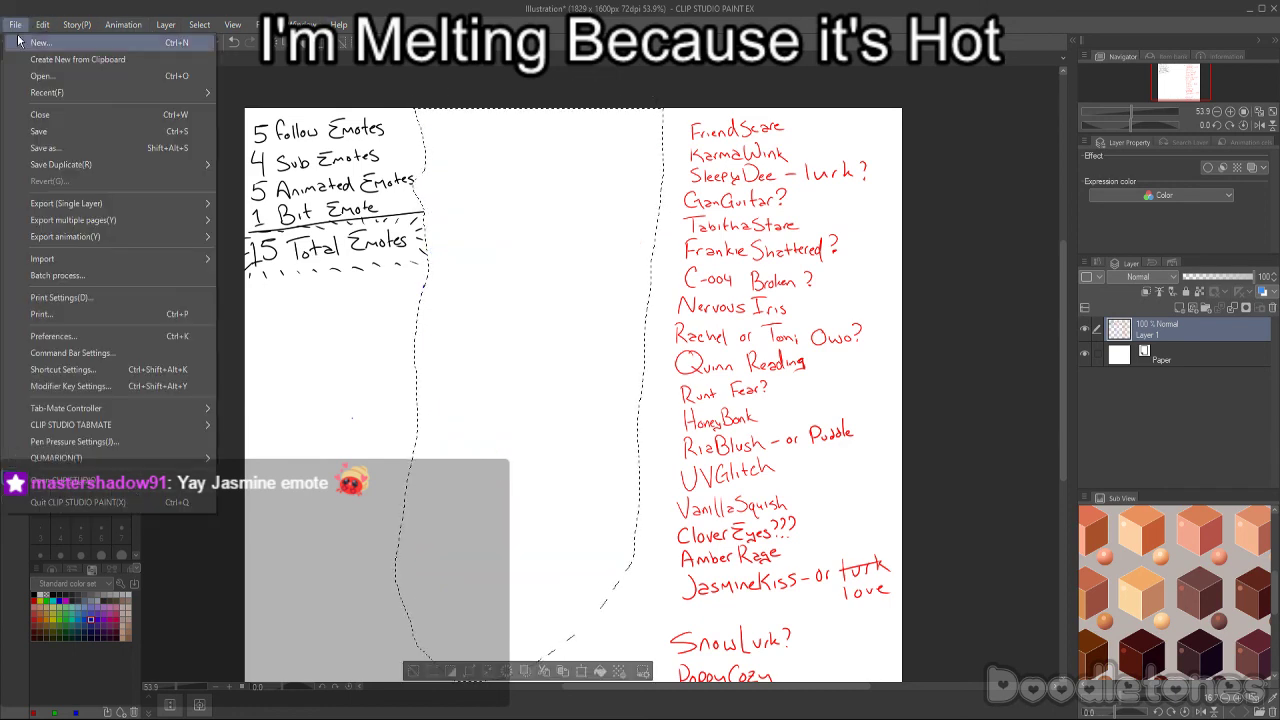
left_click(50, 38)
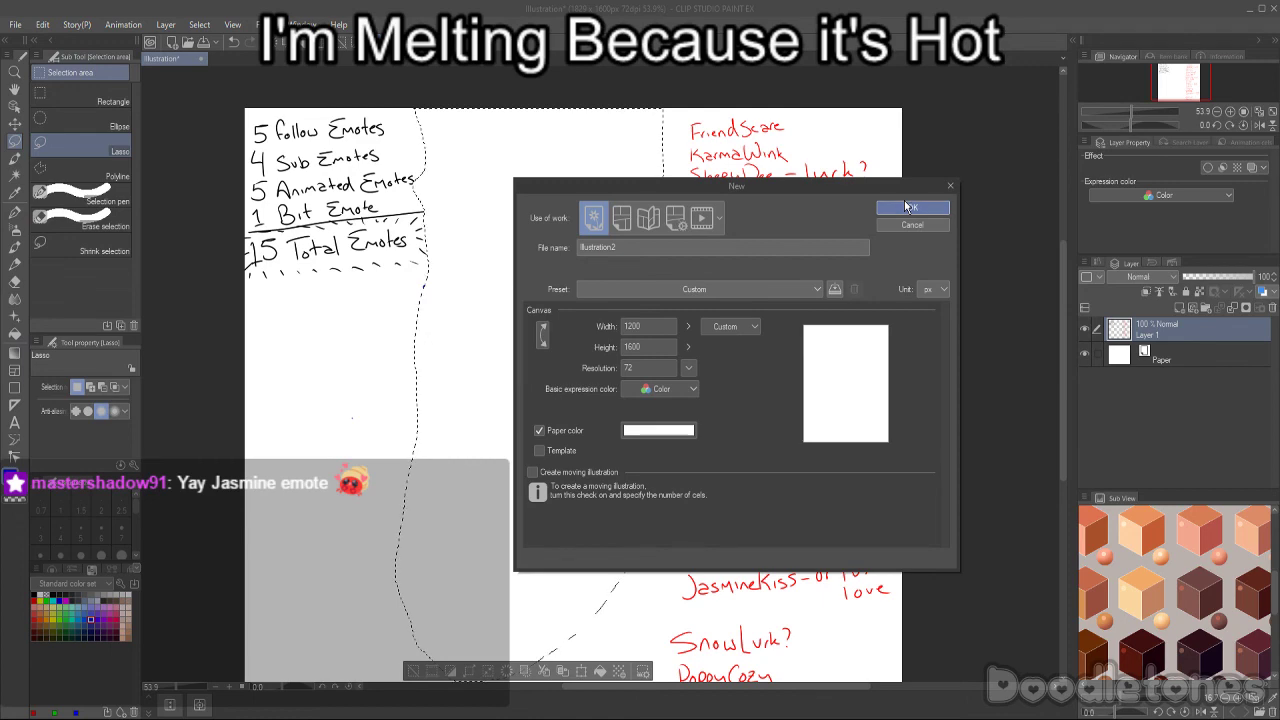
left_click(907, 207)
key("ctrl+v")
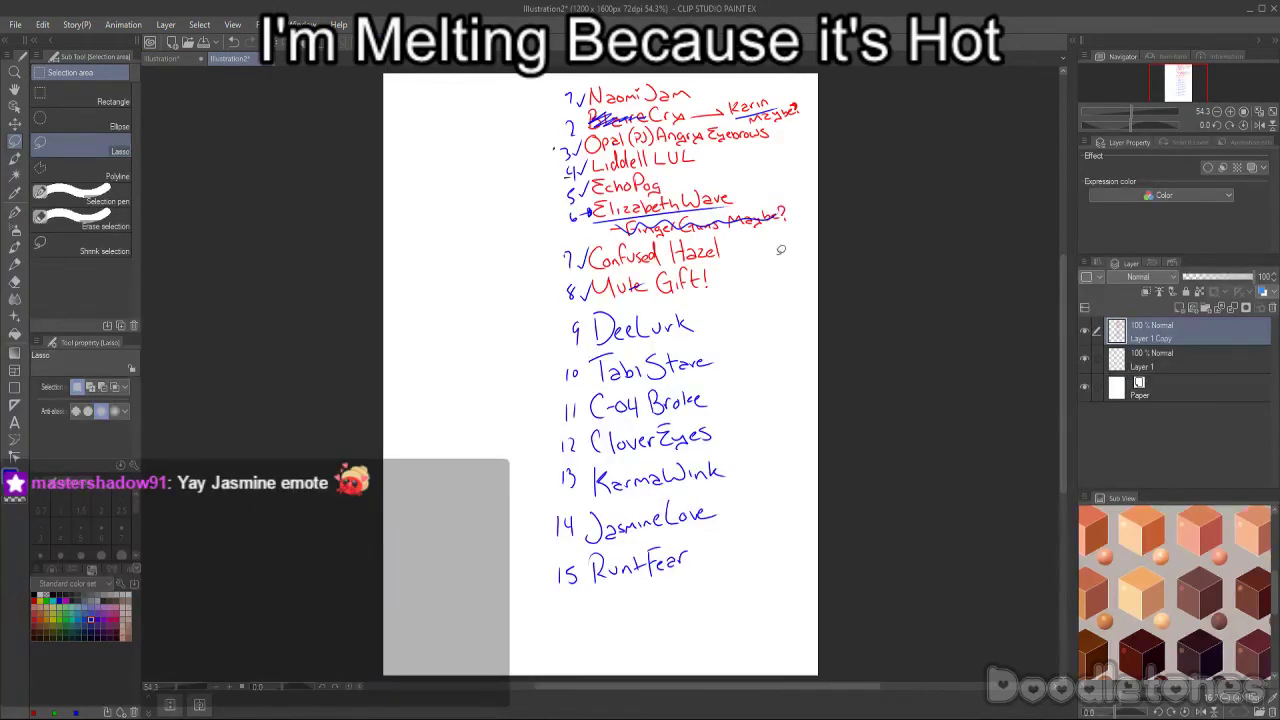
mouse_move(846, 67)
left_mouse_down()
mouse_move(873, 283)
mouse_move(833, 547)
mouse_move(522, 622)
left_mouse_up()
key("ctrl+d")
- Extend the new canvas on the side left of the list to a width of 2474 px
scroll(366, 137, "down", 2)
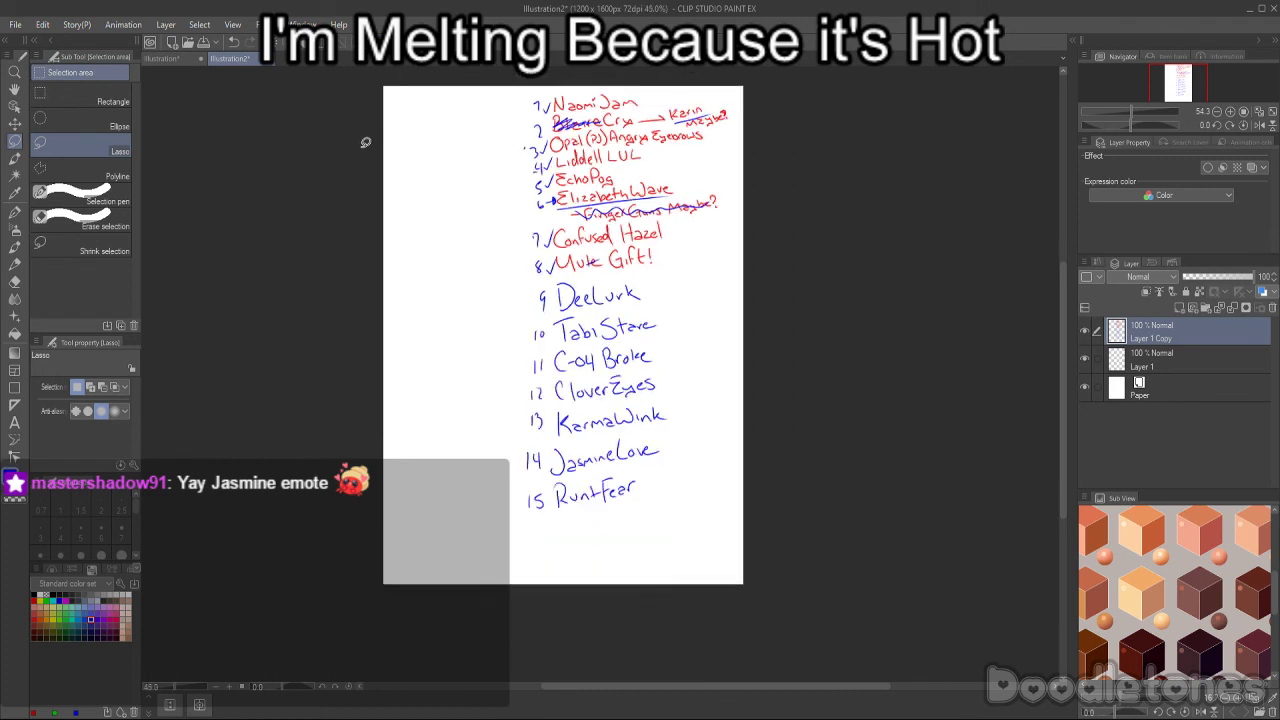
left_click(42, 24)
mouse_move(101, 360)
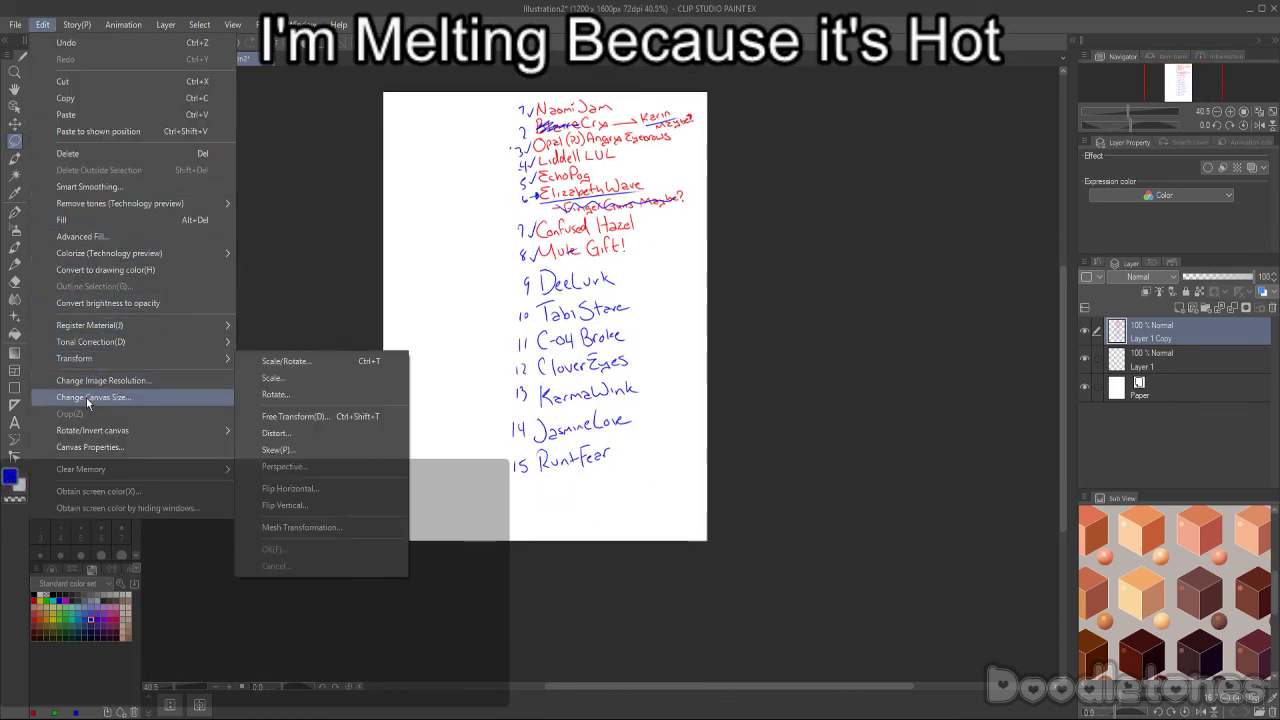
left_click(86, 397)
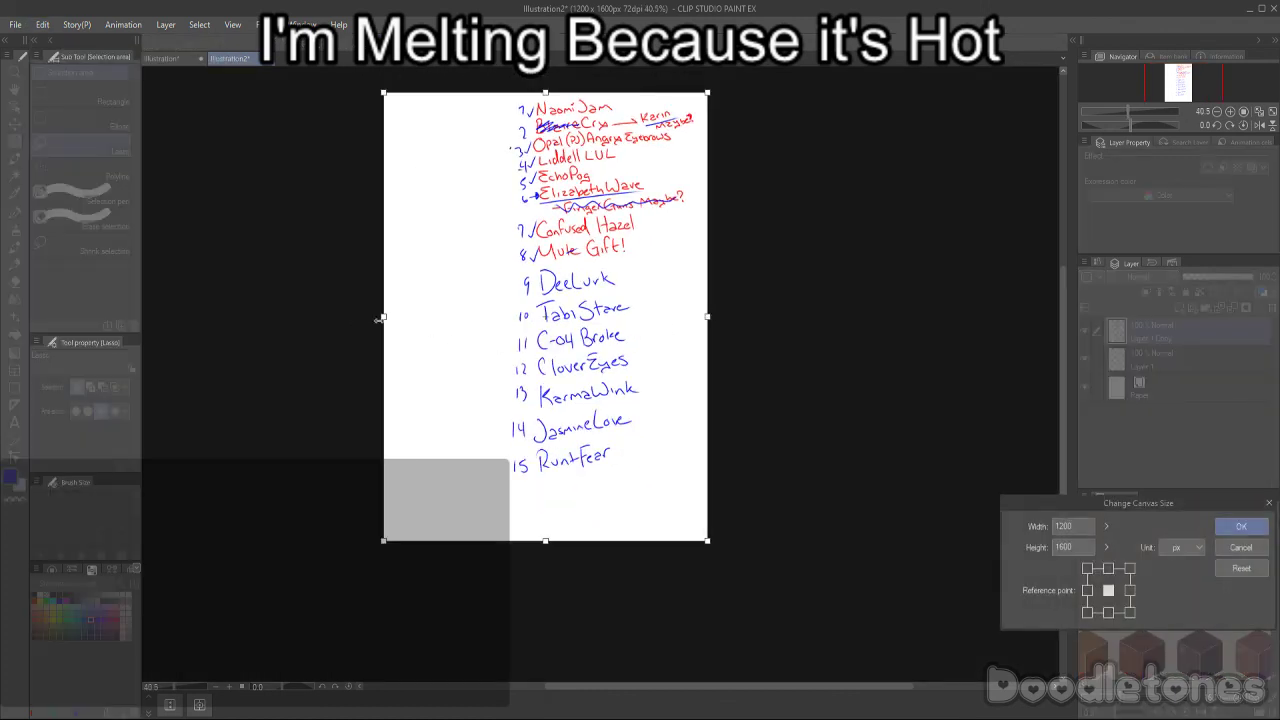
left_click_drag(380, 318, 40, 367)
left_click(1243, 523)
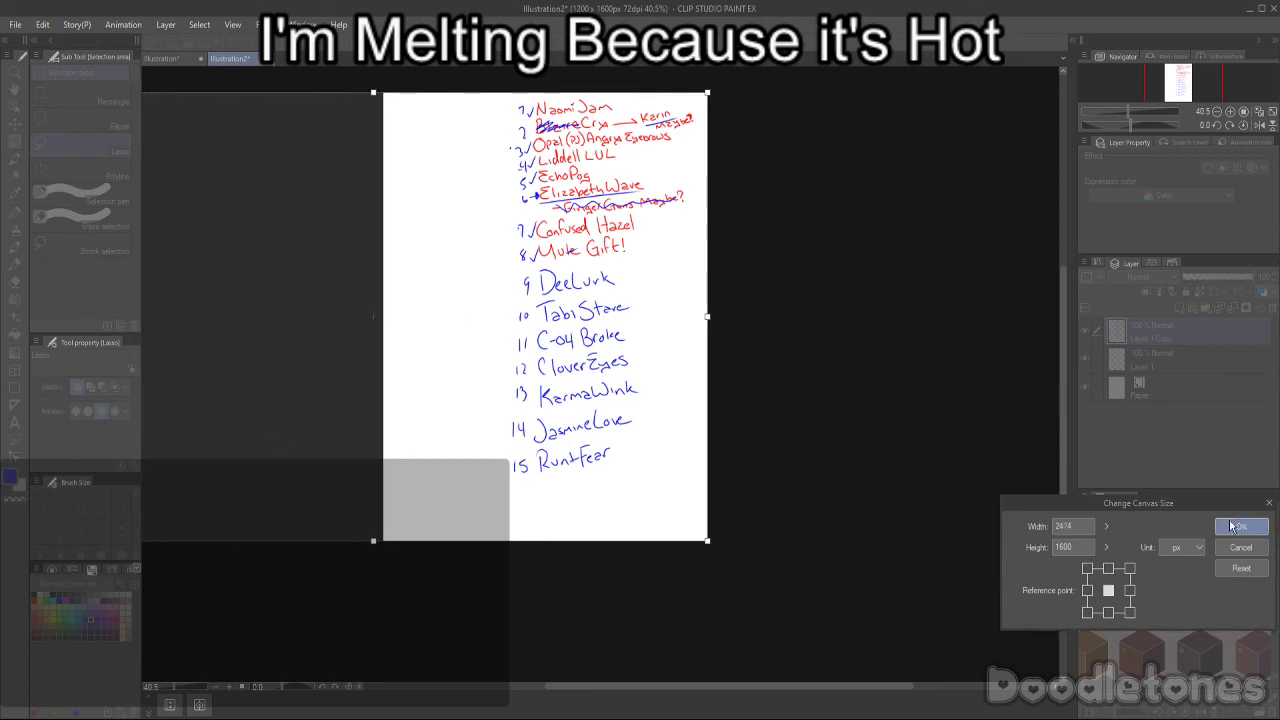
- Lasso and cut the emote totals block from the original Illustration canvas and paste it into the widened Illustration2 canvas
left_click(150, 59)
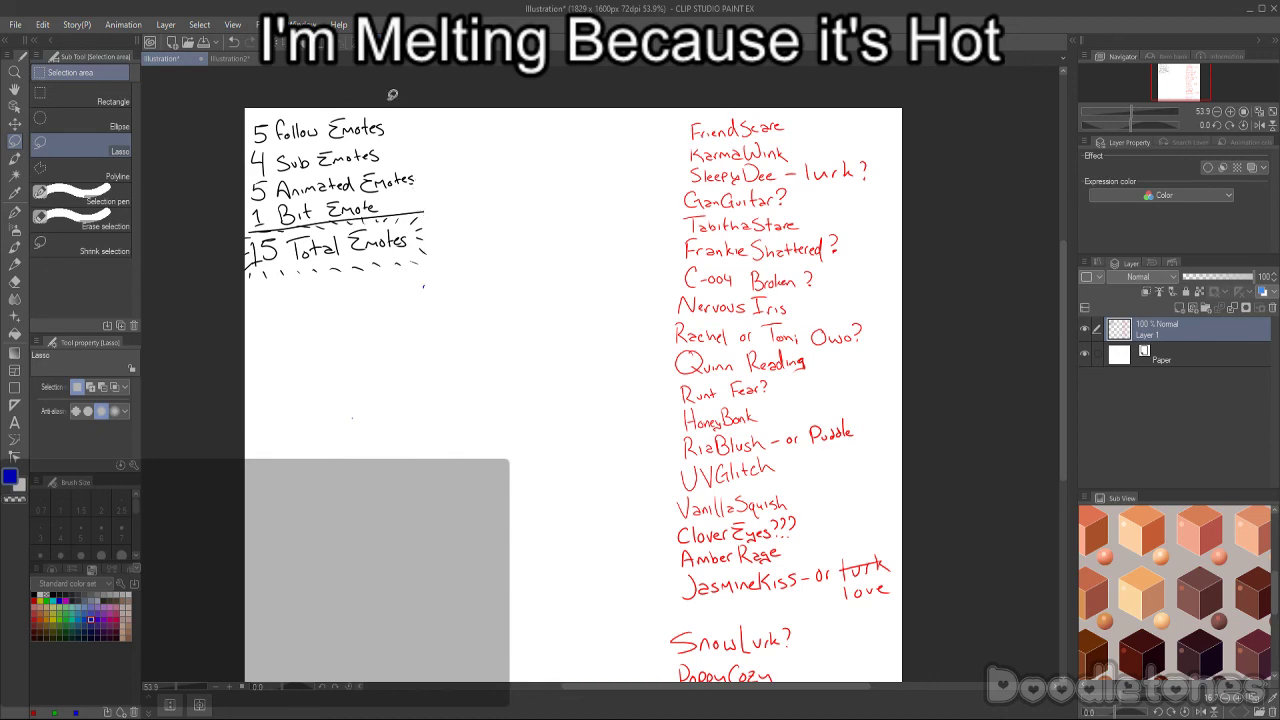
mouse_move(392, 95)
left_mouse_down()
mouse_move(240, 334)
mouse_move(272, 64)
mouse_move(410, 86)
left_mouse_up()
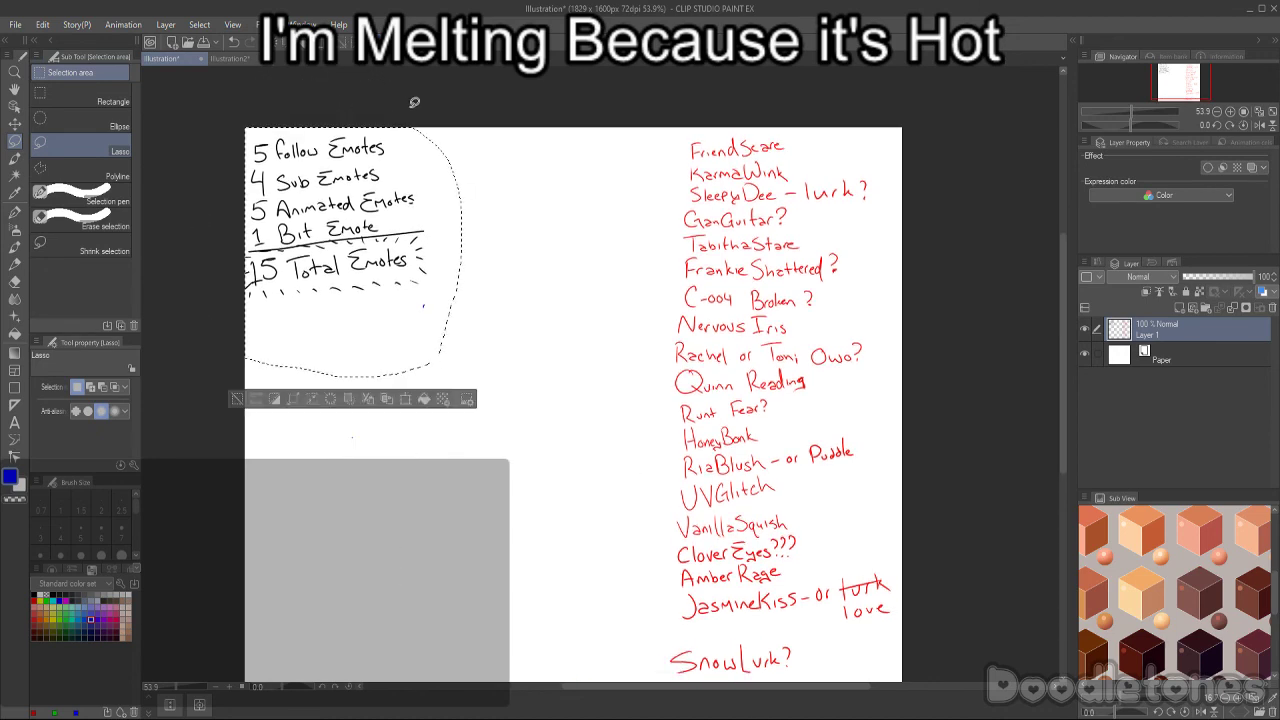
key("ctrl+x")
left_click(230, 59)
key("ctrl+v")
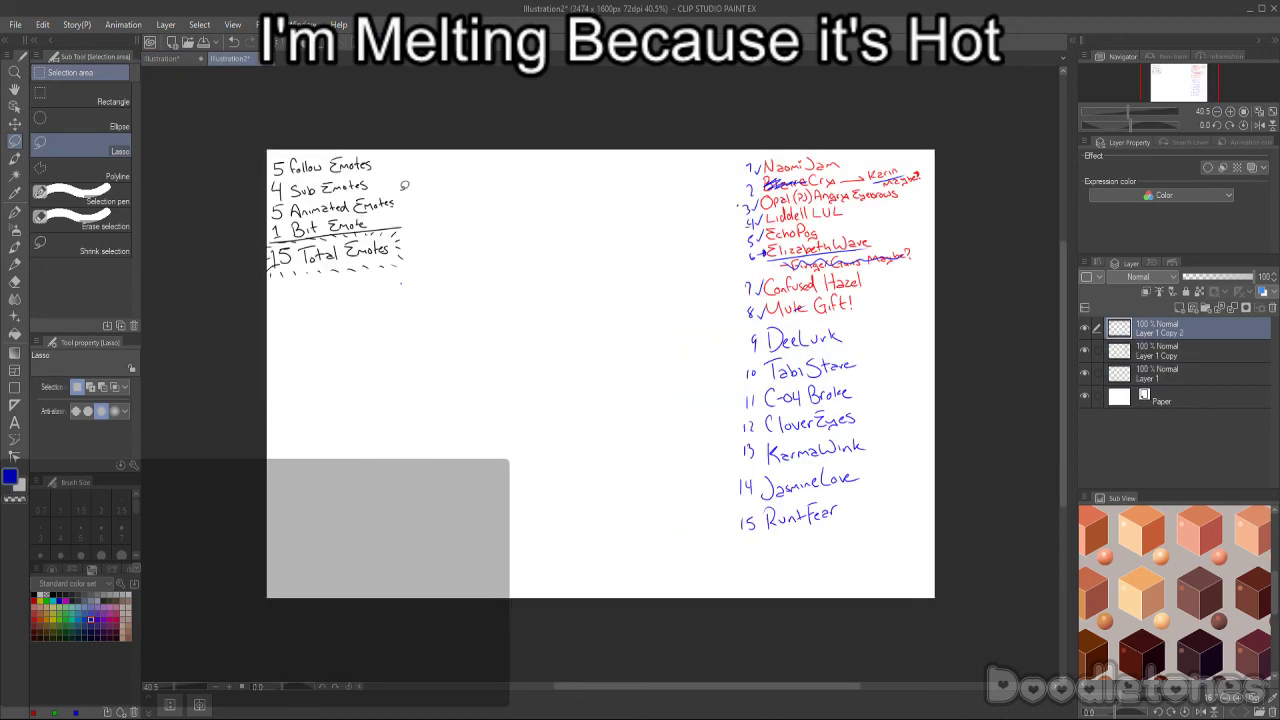
- Handwrite the blue category headings Follow, Sub, An and BIT in a row below the emote totals with the G-pen
scroll(458, 180, "up", 2)
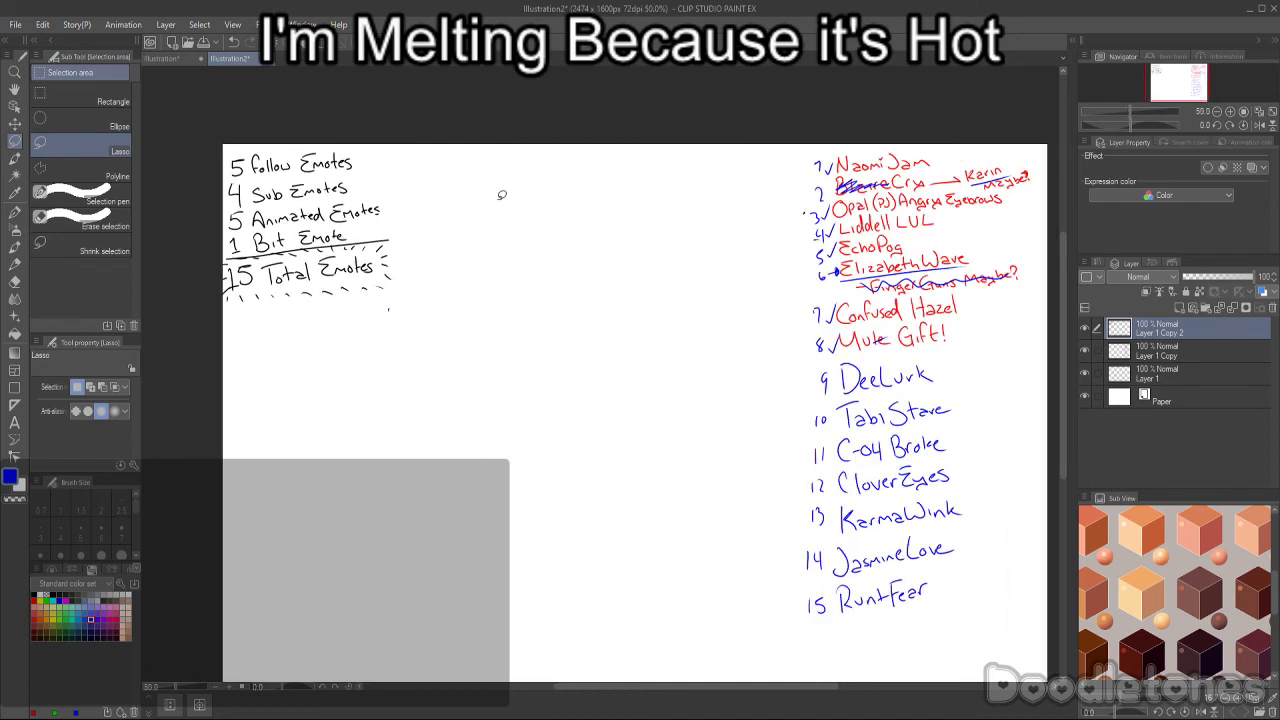
key("p")
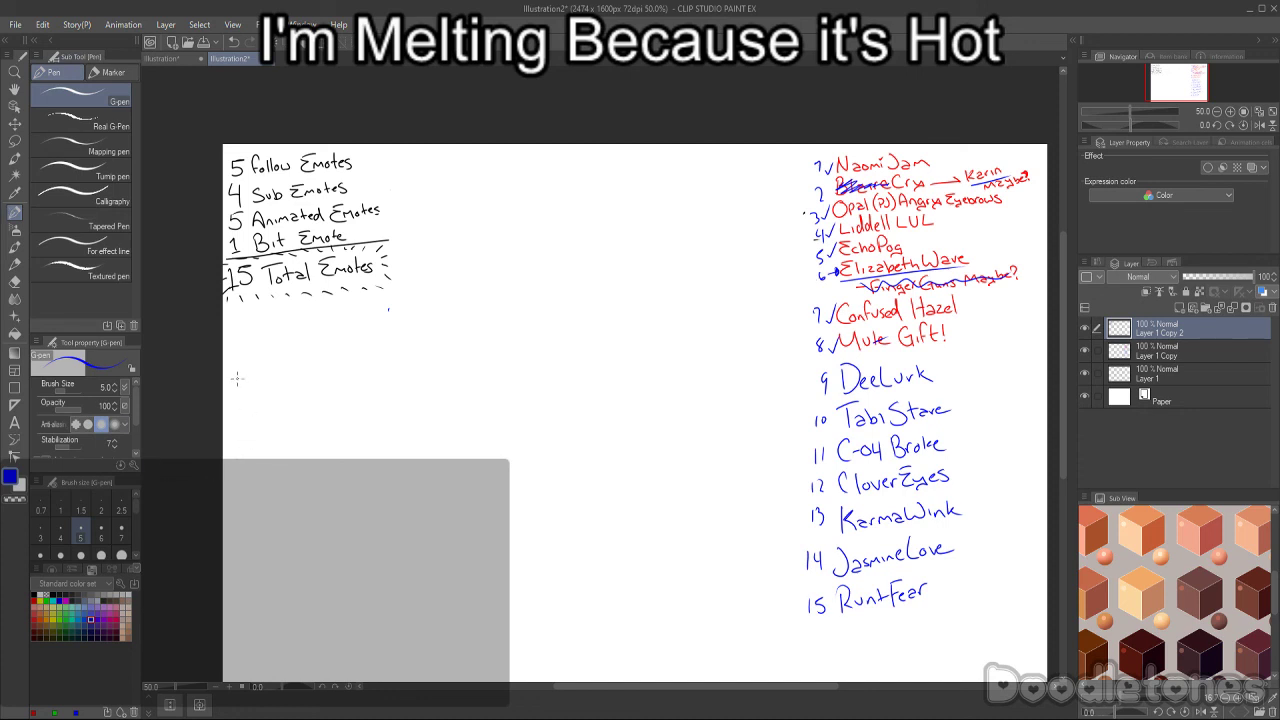
mouse_move(233, 370)
left_mouse_down()
mouse_move(232, 394)
mouse_move(247, 369)
mouse_move(245, 383)
left_mouse_up()
mouse_move(255, 370)
left_mouse_down()
mouse_move(256, 394)
mouse_move(274, 382)
left_mouse_up()
left_click_drag(279, 379, 291, 380)
mouse_move(429, 359)
left_mouse_down()
mouse_move(421, 376)
mouse_move(452, 372)
left_mouse_up()
left_click_drag(574, 365, 591, 364)
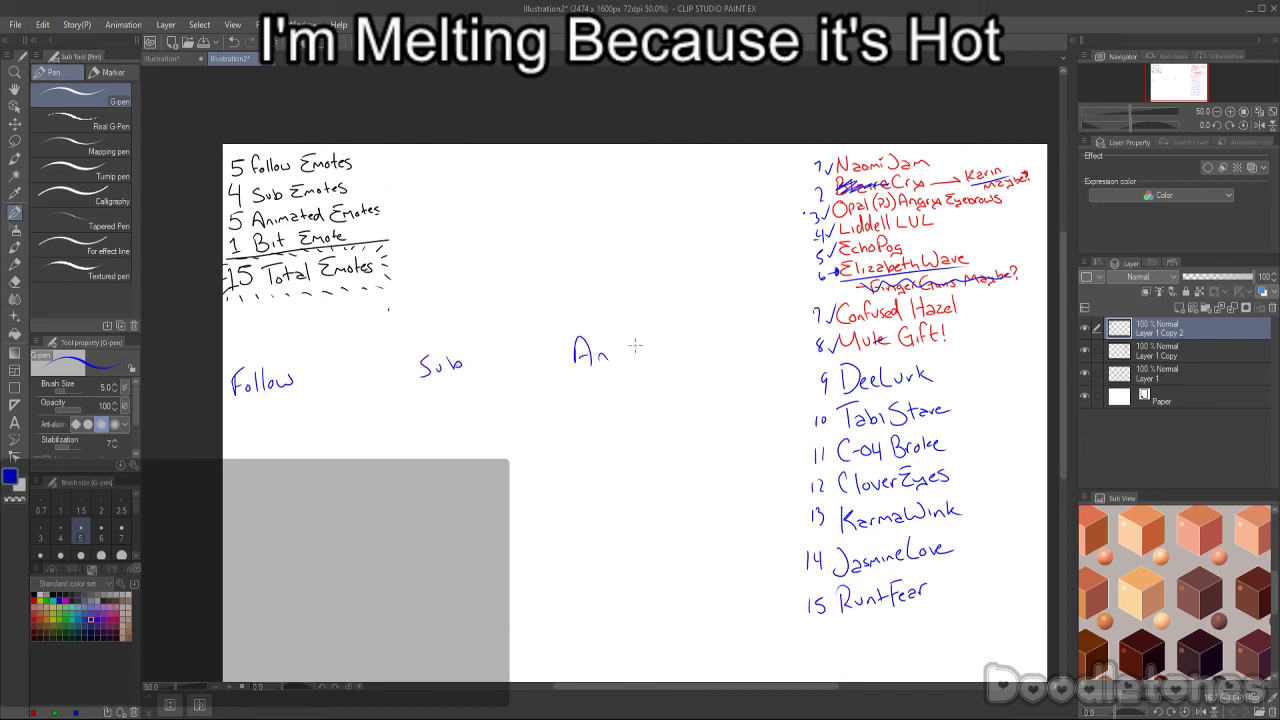
left_click_drag(711, 334, 711, 355)
left_click_drag(712, 327, 712, 354)
left_click_drag(741, 327, 749, 350)
scroll(925, 345, "down", 1)
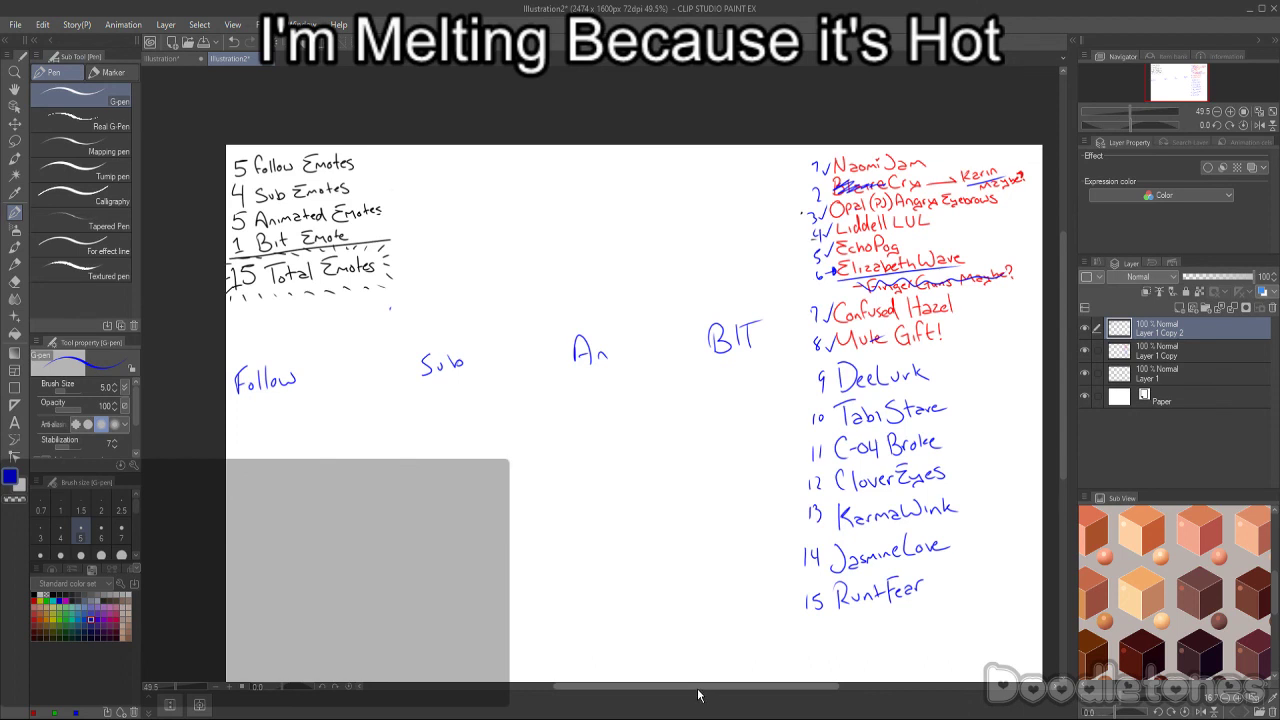
left_click_drag(697, 693, 716, 676)
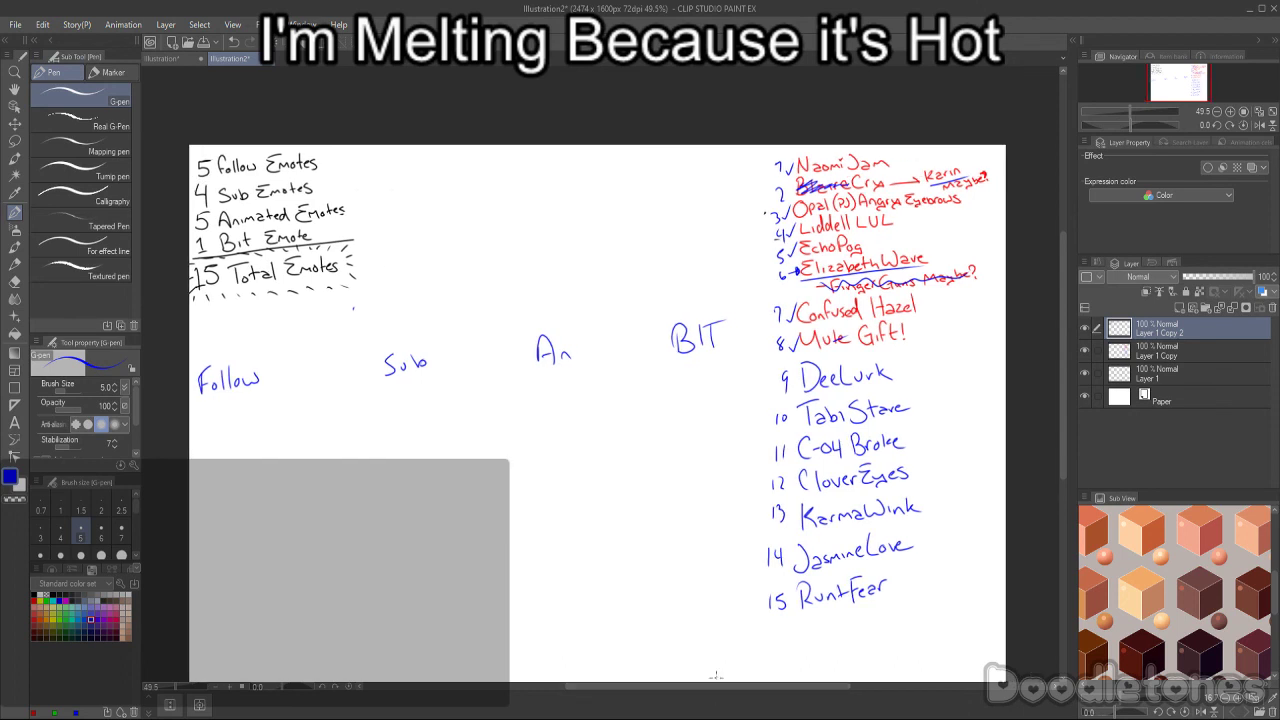
left_click(15, 157)
left_click(15, 140)
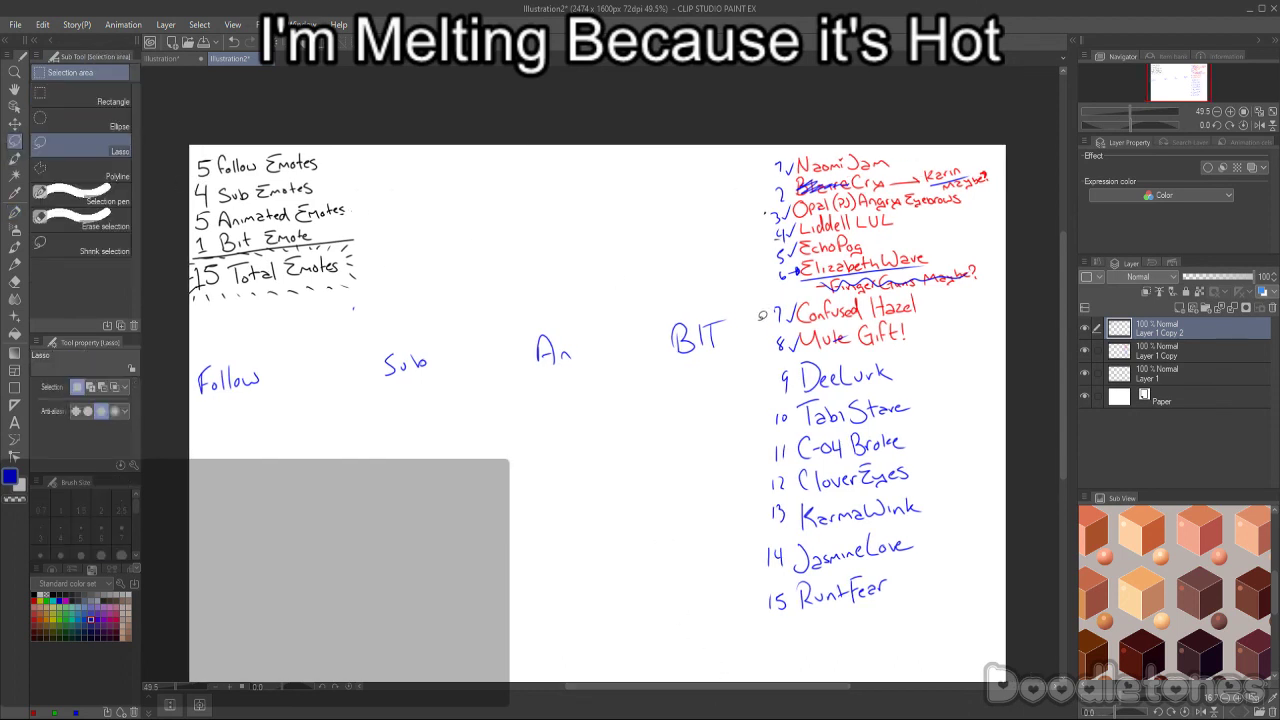
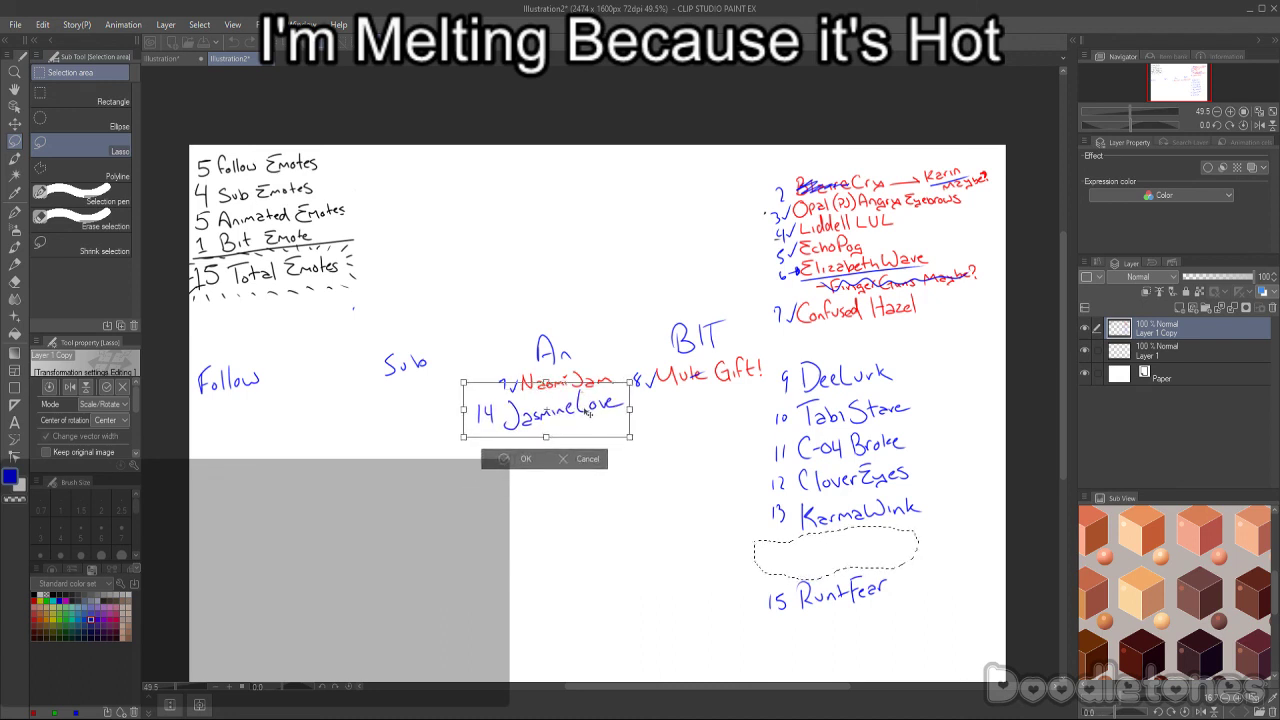
left_click(522, 459)
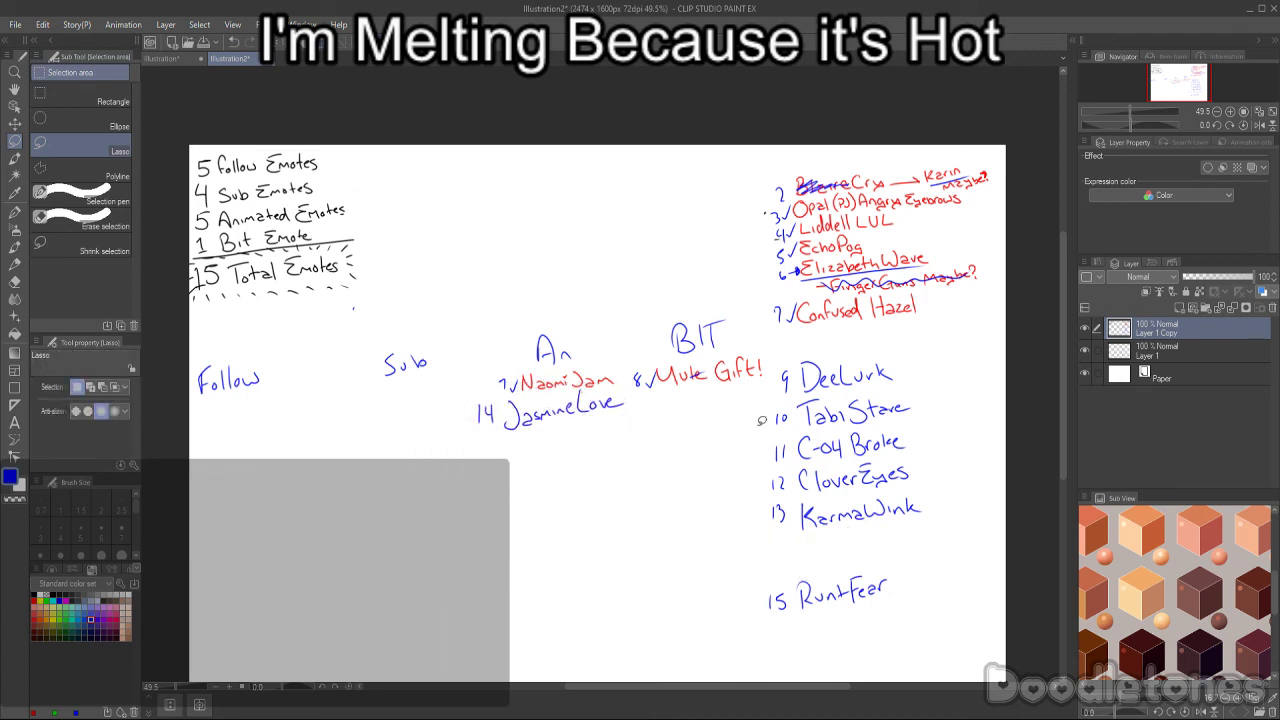
- Extend the Illustration2 canvas on the side right of the emote list to a width of 2750 px
scroll(838, 439, "down", 1)
left_click(52, 21)
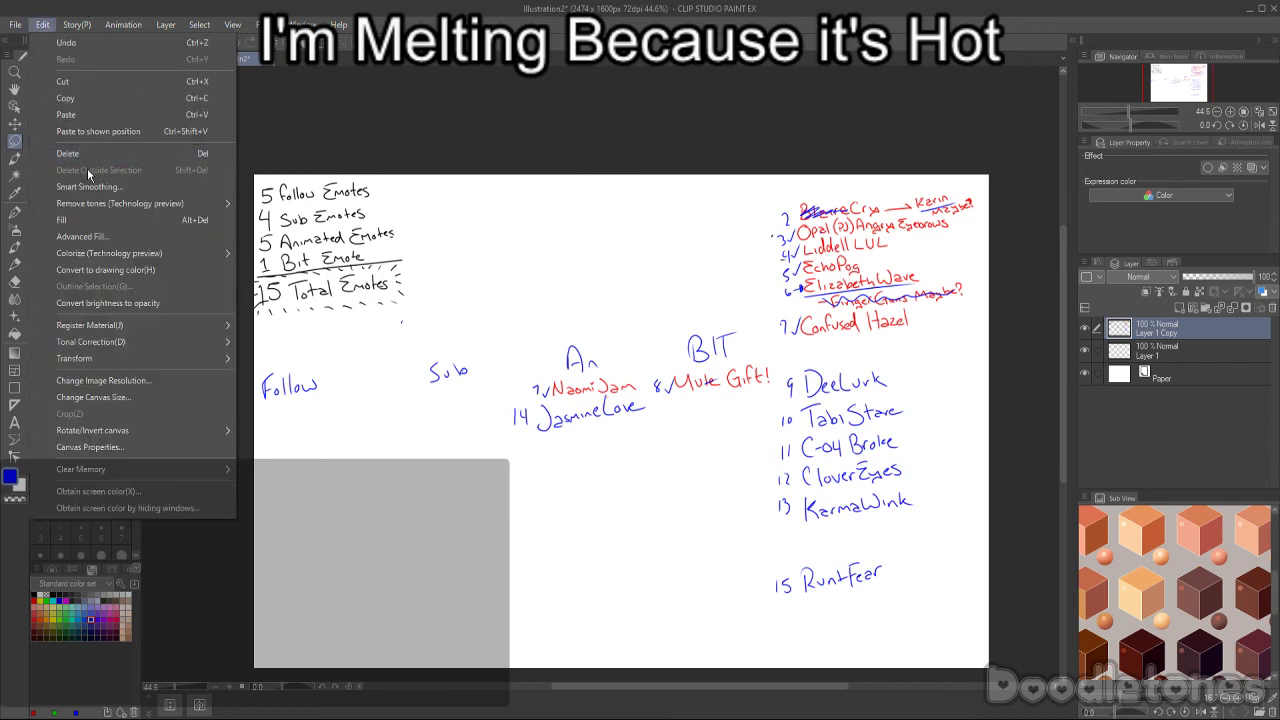
left_click(118, 397)
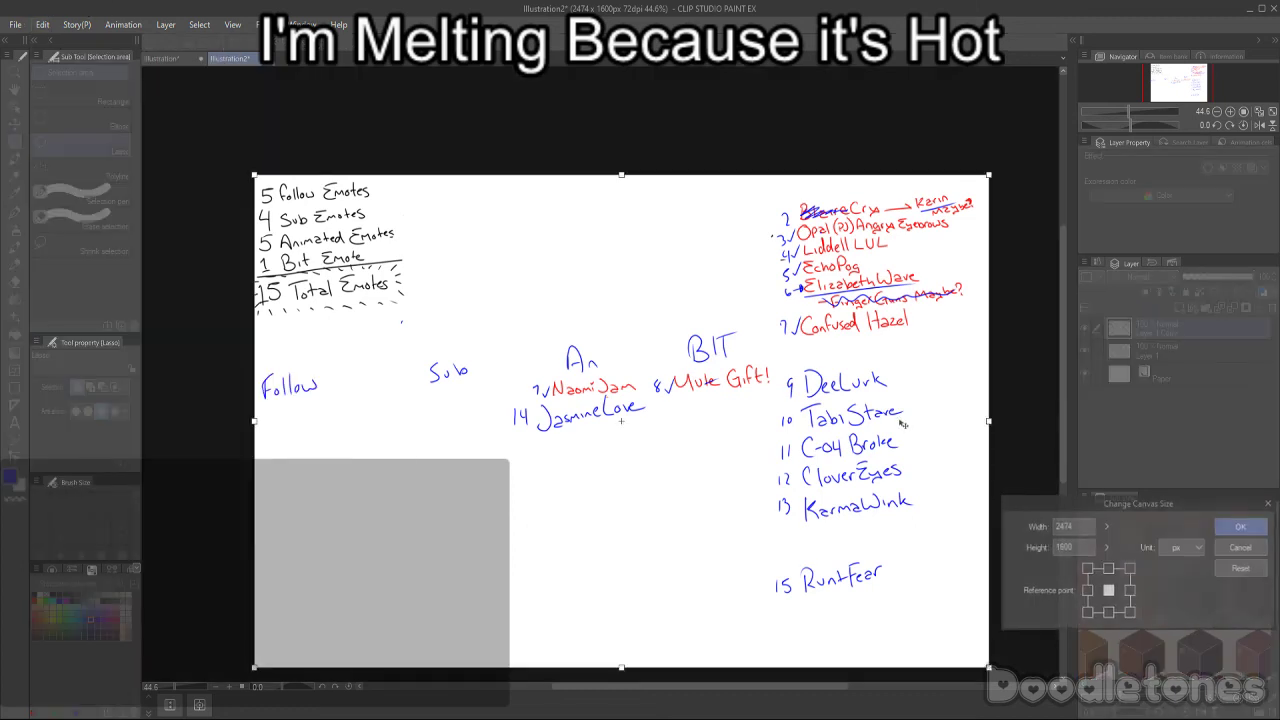
left_click(1240, 526)
- Lasso the whole unsorted emote list and move it toward the canvas's right edge, clear of the category headings
mouse_move(942, 124)
left_mouse_down()
mouse_move(858, 598)
mouse_move(795, 613)
mouse_move(705, 576)
mouse_move(689, 510)
mouse_move(724, 309)
mouse_move(699, 261)
mouse_move(686, 165)
mouse_move(843, 116)
left_mouse_up()
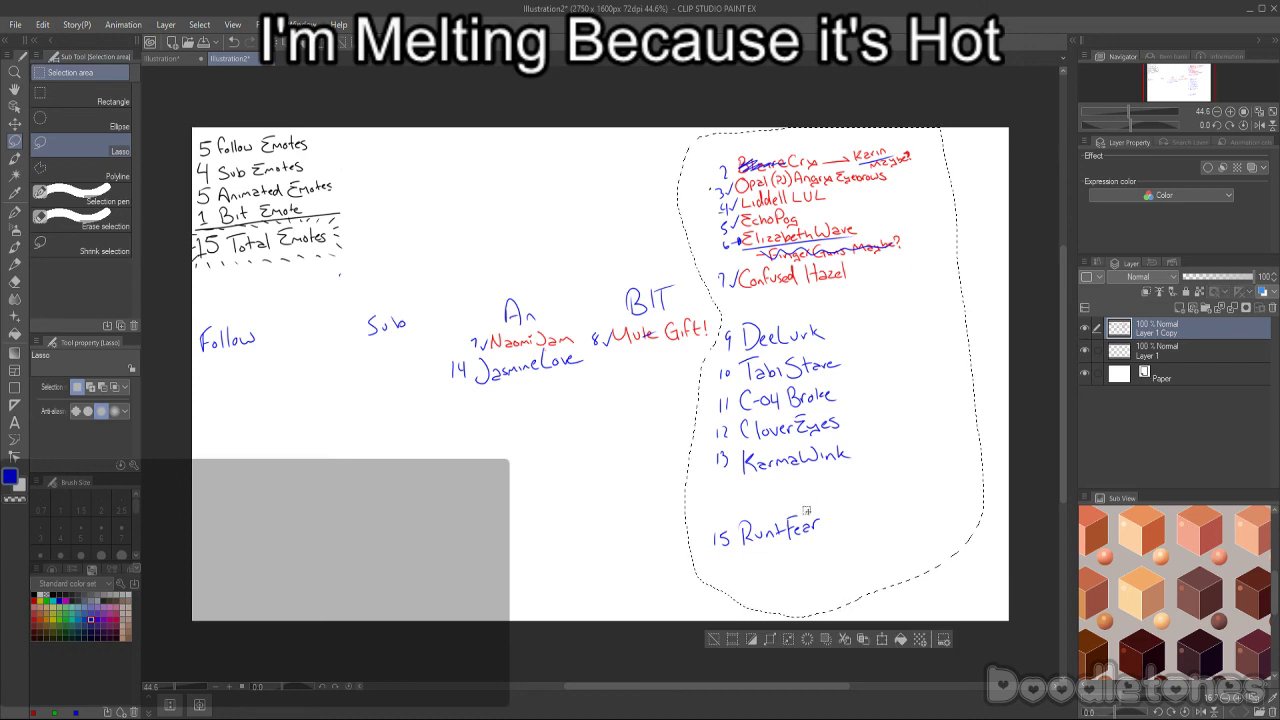
left_click(884, 641)
left_click_drag(857, 502, 906, 515)
left_click(859, 651)
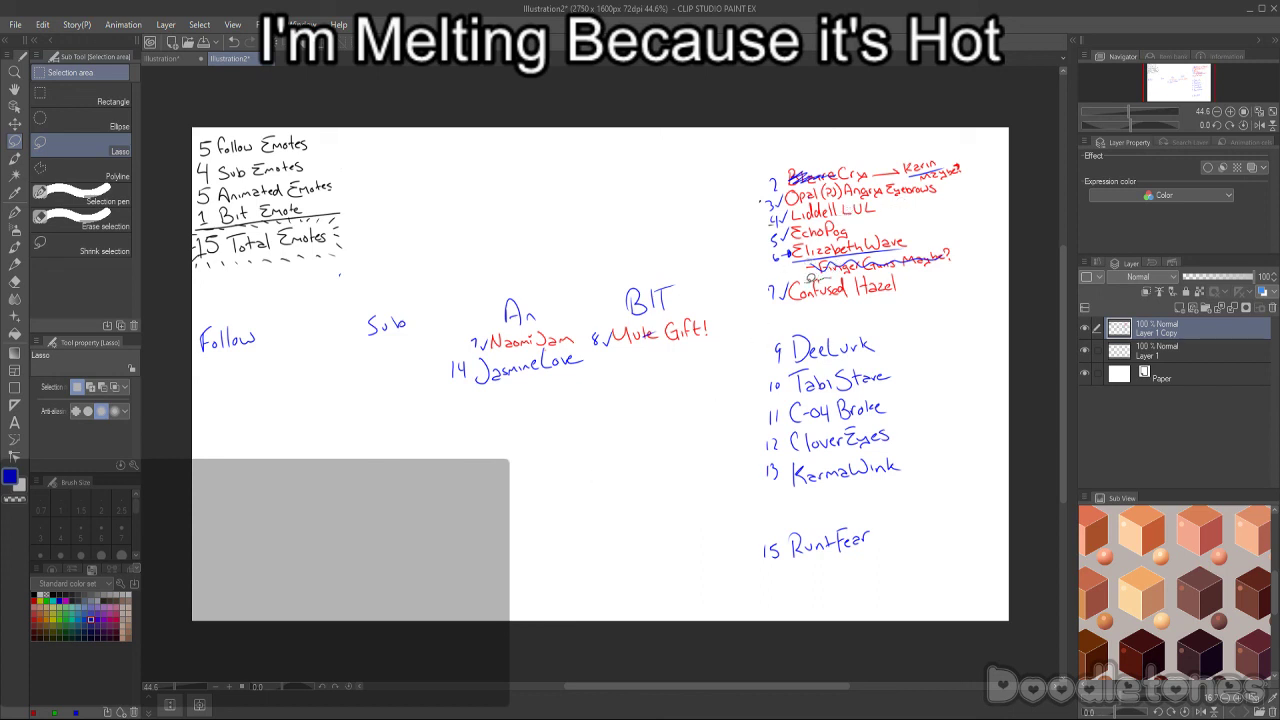
mouse_move(784, 265)
left_mouse_down()
mouse_move(768, 248)
mouse_move(784, 242)
mouse_move(784, 262)
left_mouse_up()
key("ctrl+d")
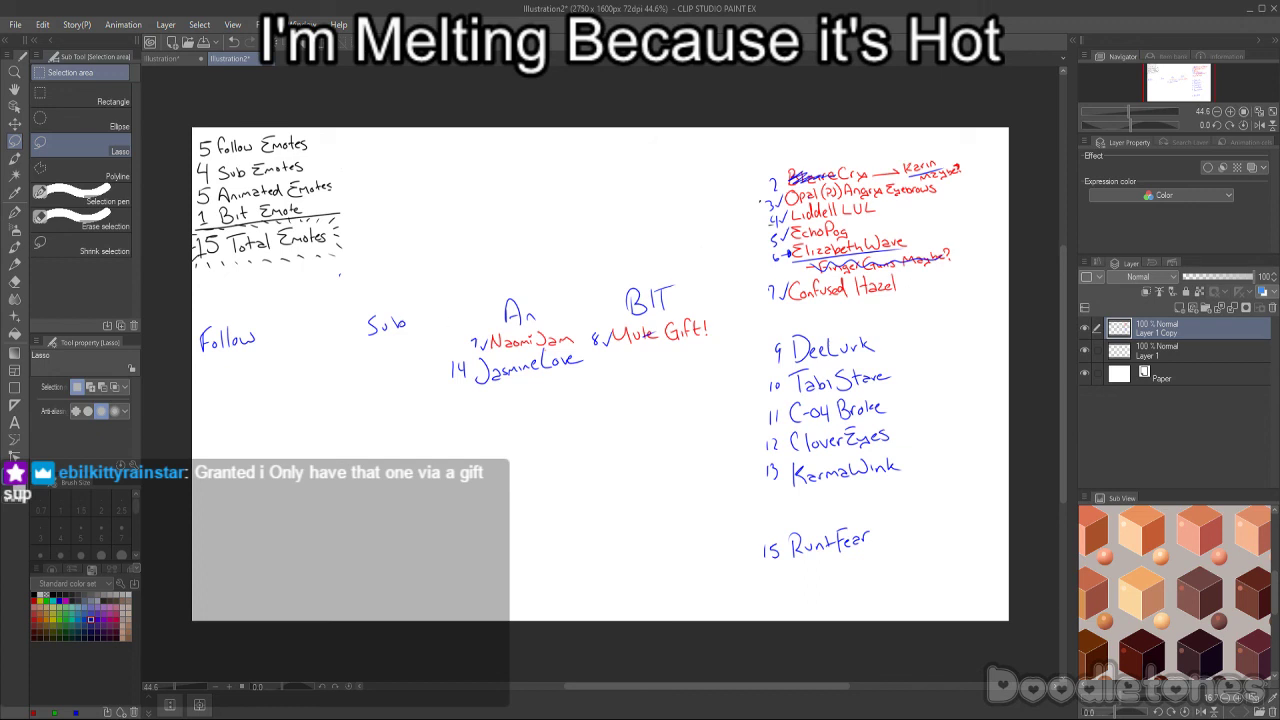
- Lasso and shift the BIT heading with Mute Gift!, and the An heading with its two entries, slightly toward the unsorted list
mouse_move(728, 292)
left_mouse_down()
mouse_move(617, 376)
mouse_move(593, 337)
mouse_move(625, 250)
mouse_move(715, 262)
left_mouse_up()
left_click(704, 409)
left_click_drag(660, 330, 696, 330)
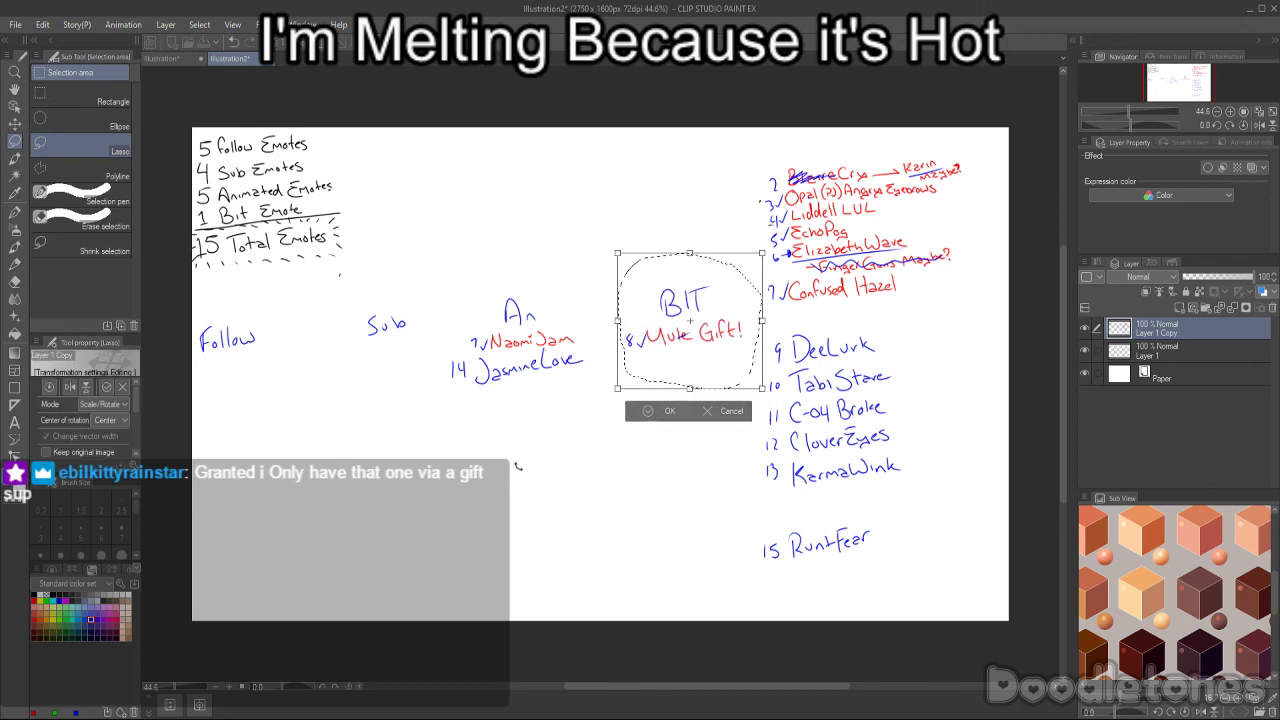
left_click(660, 411)
mouse_move(571, 258)
left_mouse_down()
mouse_move(580, 420)
mouse_move(600, 352)
mouse_move(455, 428)
mouse_move(500, 260)
left_mouse_up()
left_click(578, 458)
left_click_drag(556, 367, 576, 368)
left_click_drag(505, 490, 491, 499)
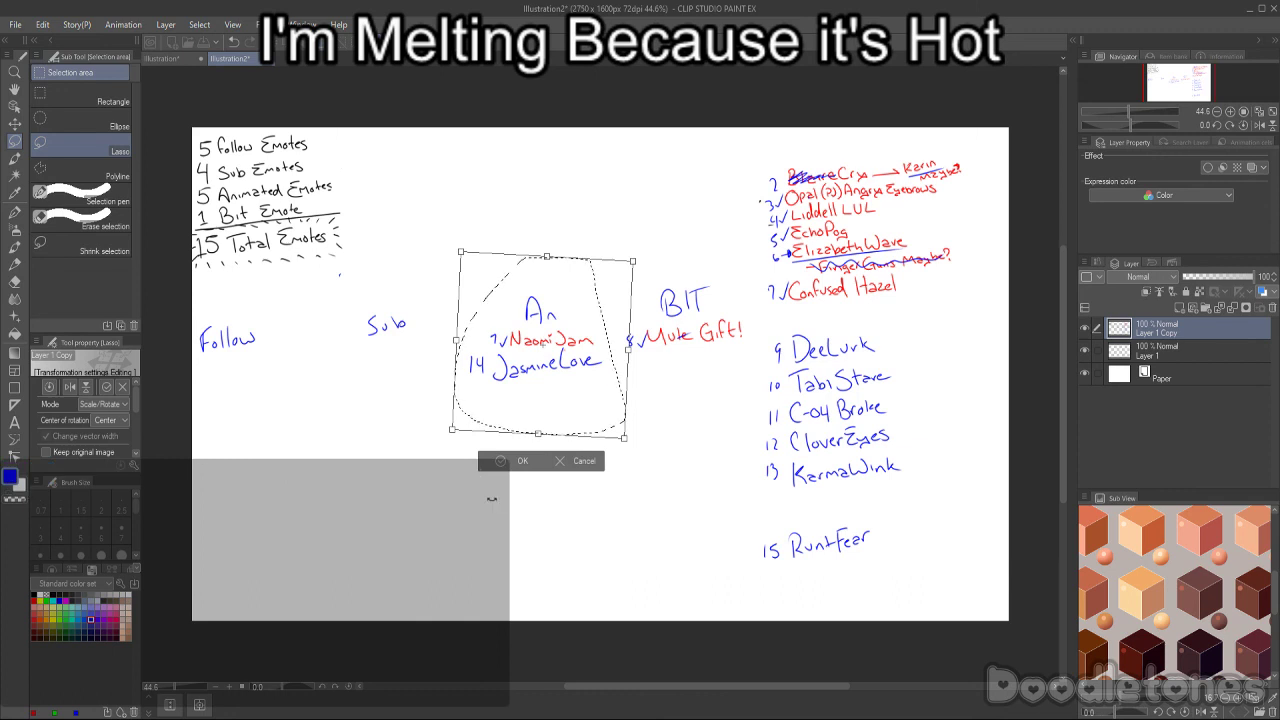
left_click(490, 466)
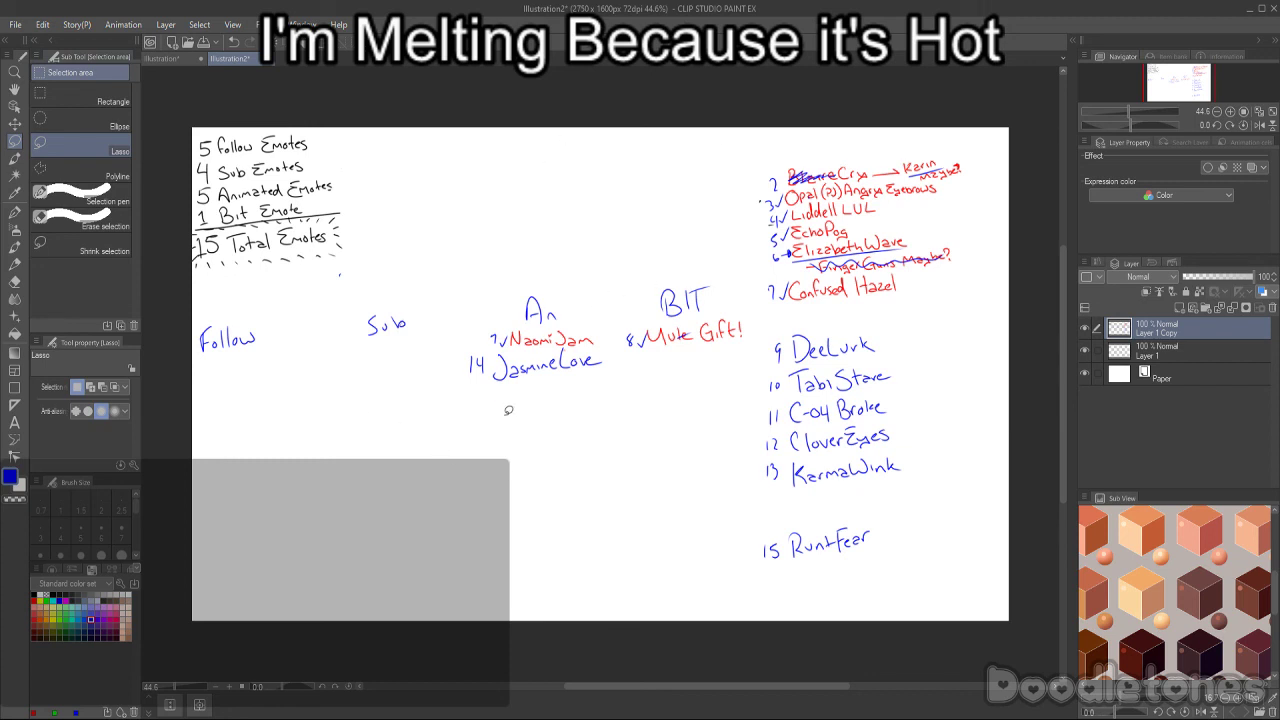
- Extend the canvas on the side left of the emote totals to a width of 2930 px
scroll(505, 404, "down", 1)
left_click(42, 24)
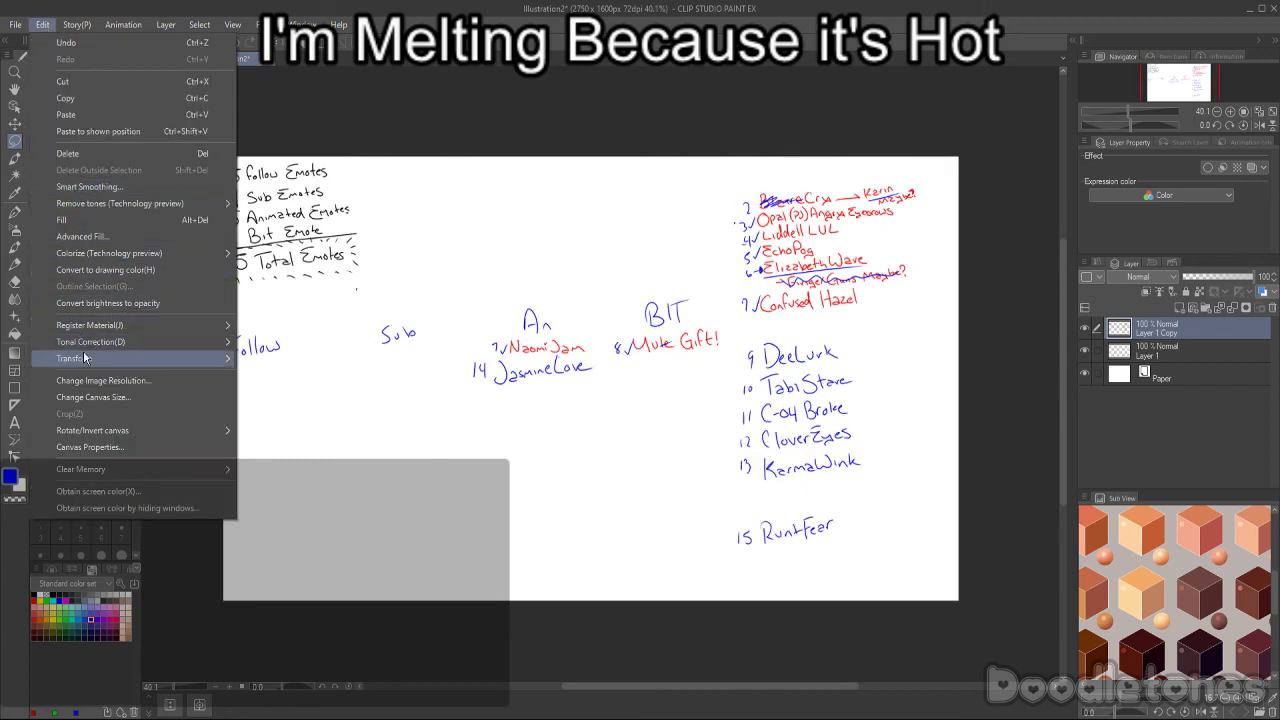
mouse_move(88, 356)
left_click(93, 397)
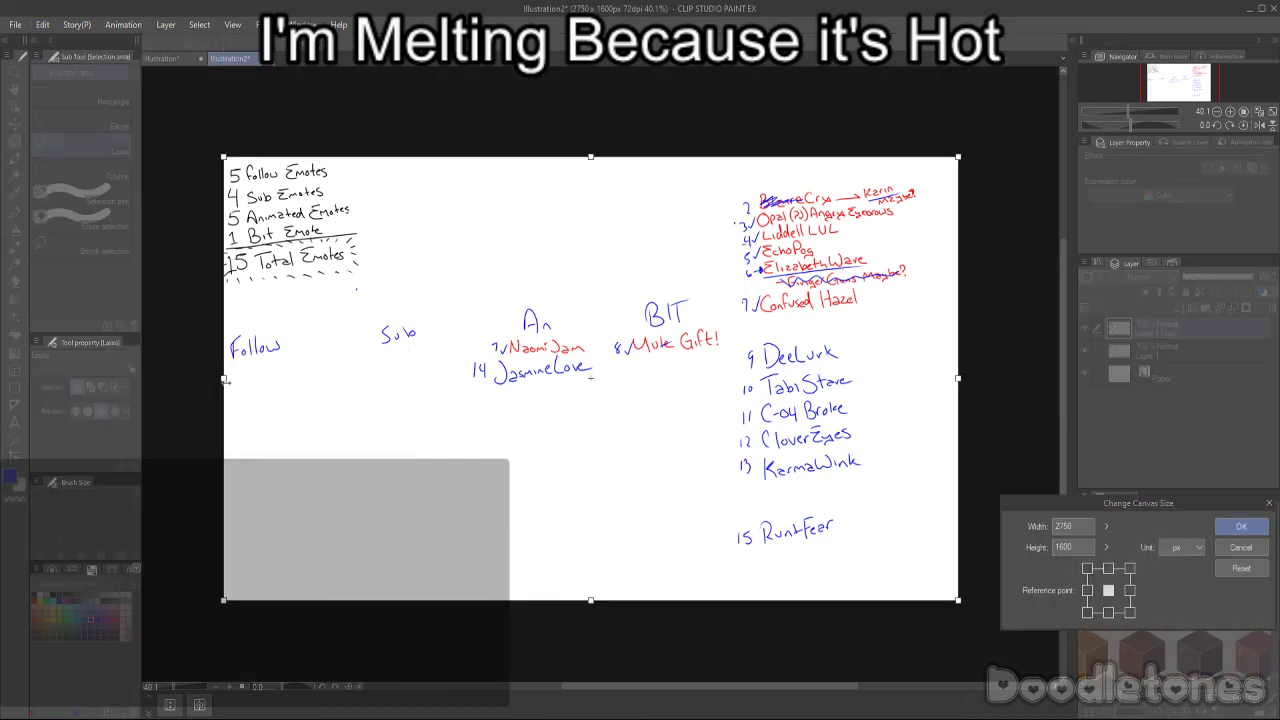
left_click_drag(186, 378, 174, 378)
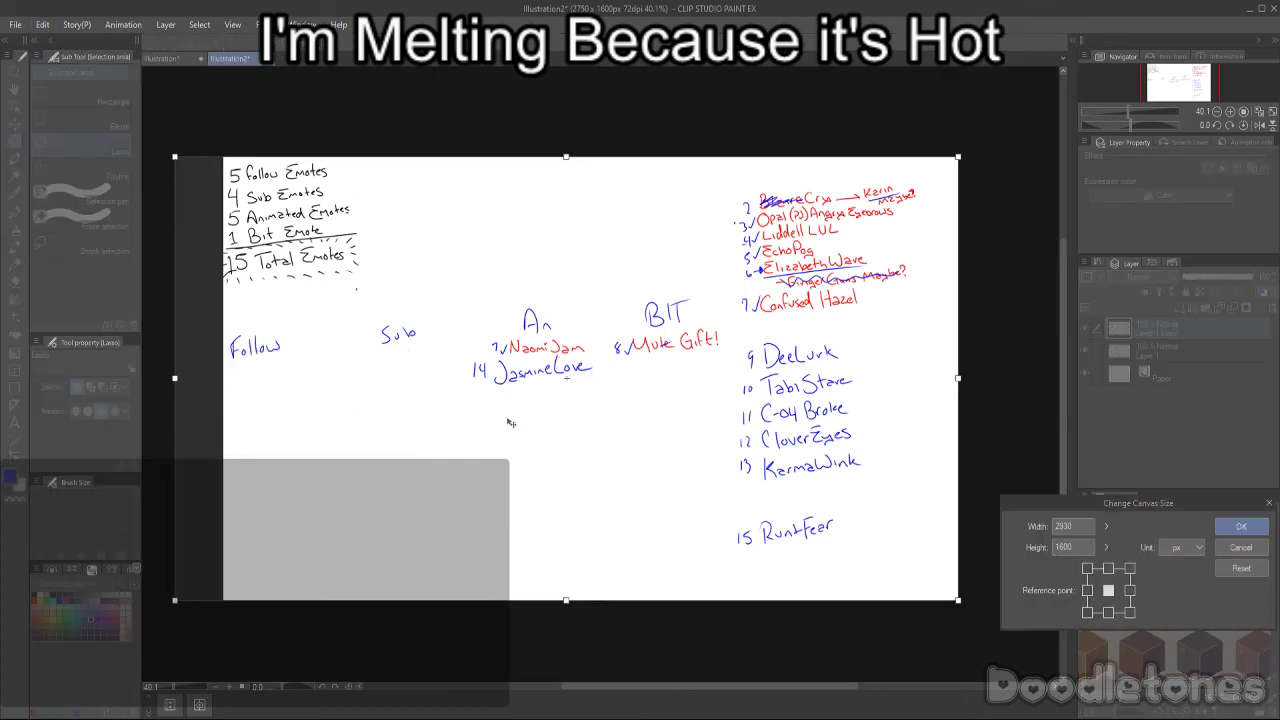
left_click(1241, 526)
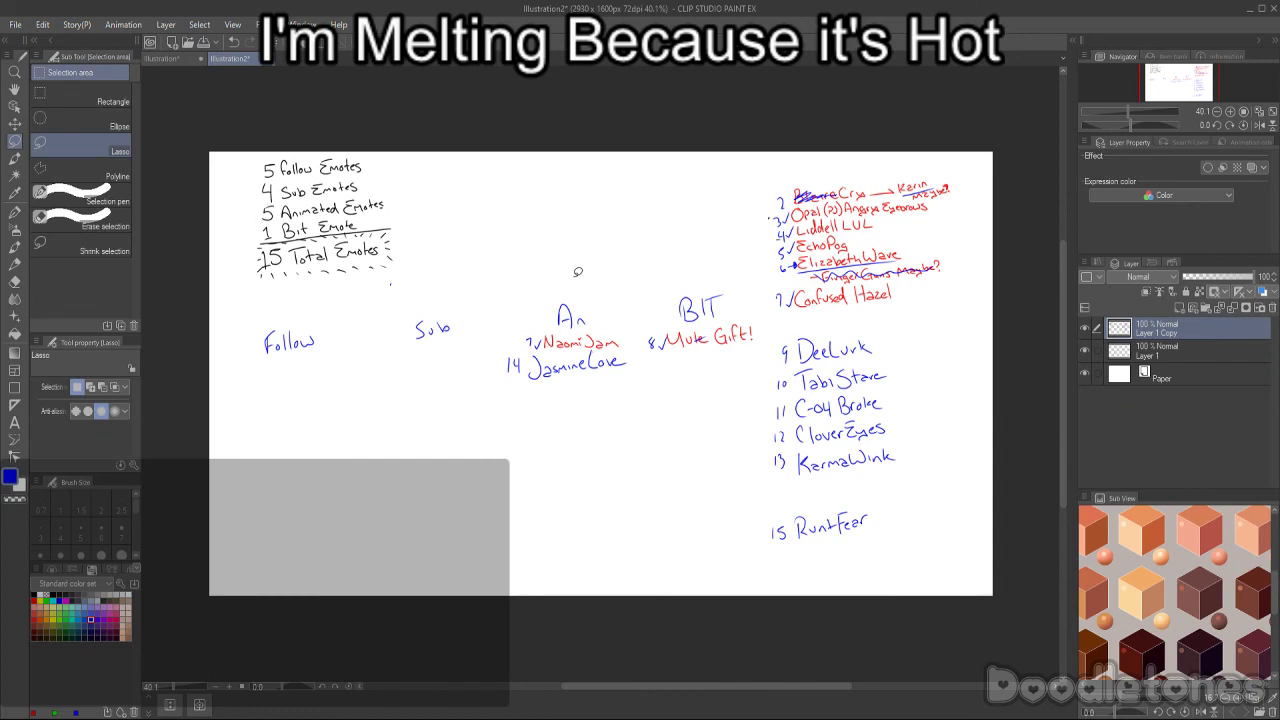
scroll(716, 390, "up", 1)
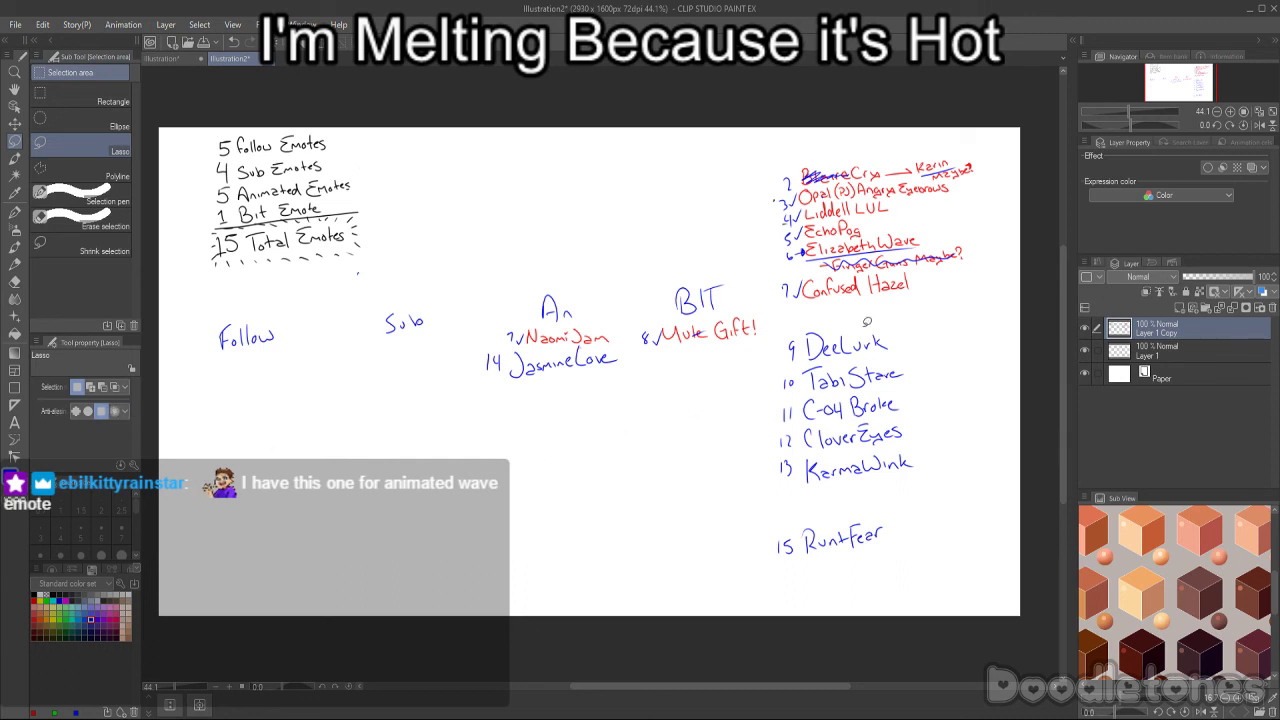
mouse_move(845, 265)
left_mouse_down()
mouse_move(789, 258)
mouse_move(786, 242)
mouse_move(948, 214)
mouse_move(988, 222)
mouse_move(983, 271)
mouse_move(850, 270)
left_mouse_up()
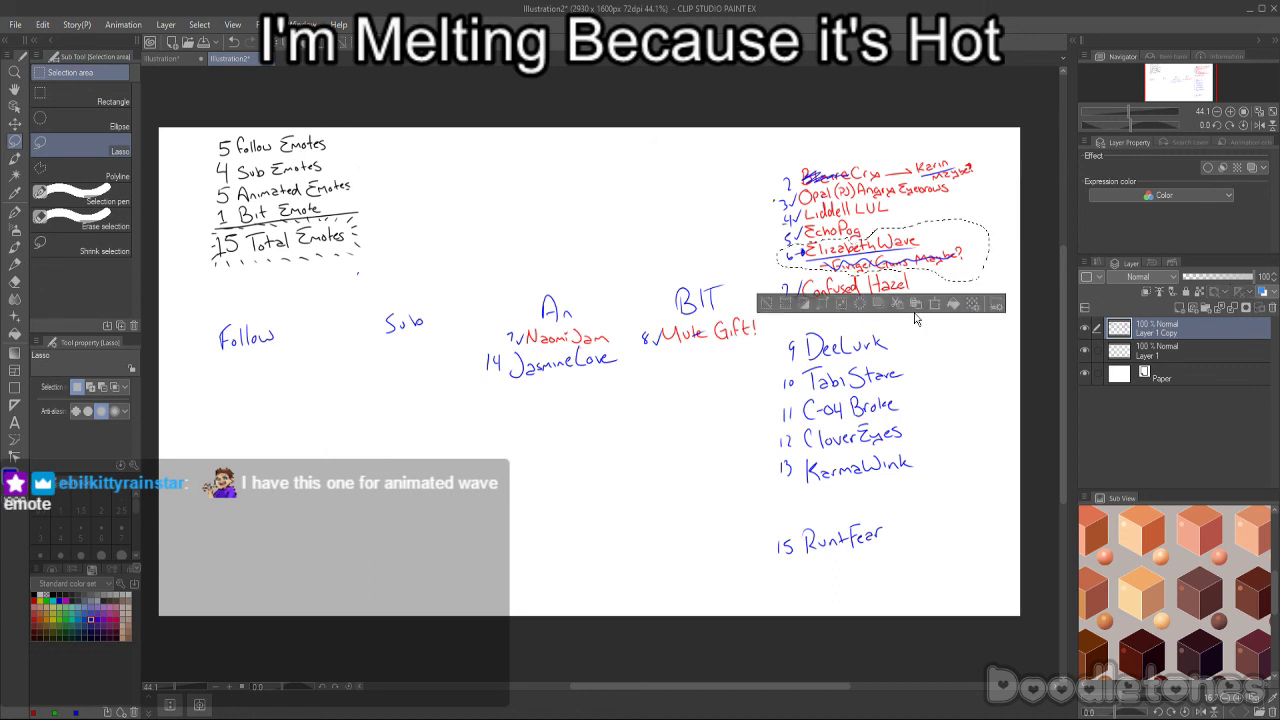
left_click(932, 304)
mouse_move(933, 256)
left_mouse_down()
mouse_move(643, 408)
mouse_move(618, 397)
left_mouse_up()
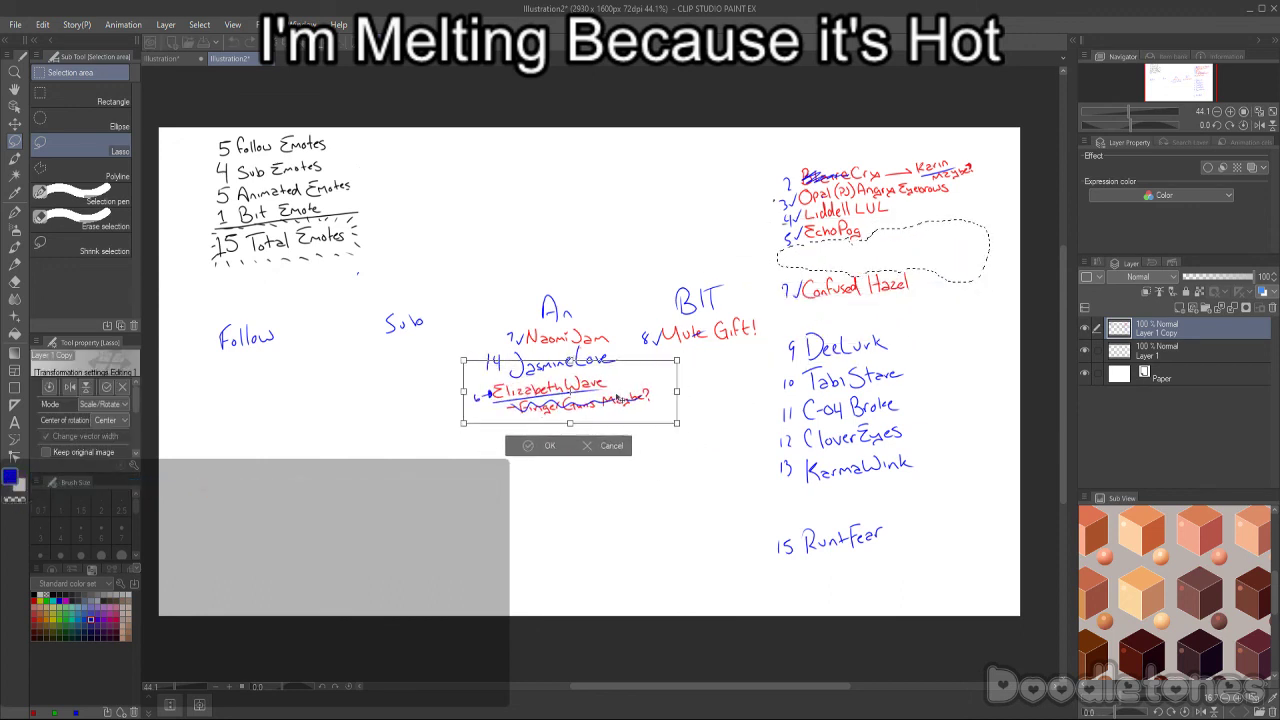
left_click(553, 446)
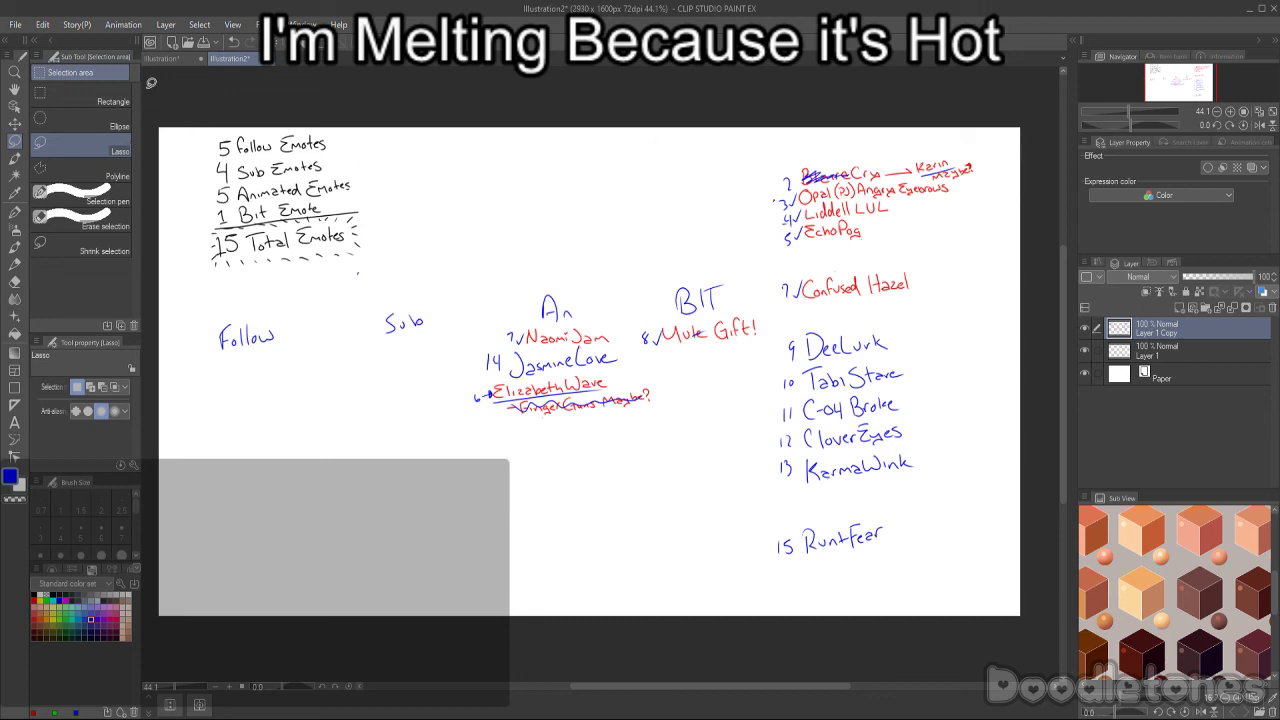
- Review the red list of emote ideas on the original Illustration canvas and return to Illustration2
left_click(168, 59)
left_click(614, 452)
scroll(700, 440, "down", 1)
scroll(1058, 368, "down", 2)
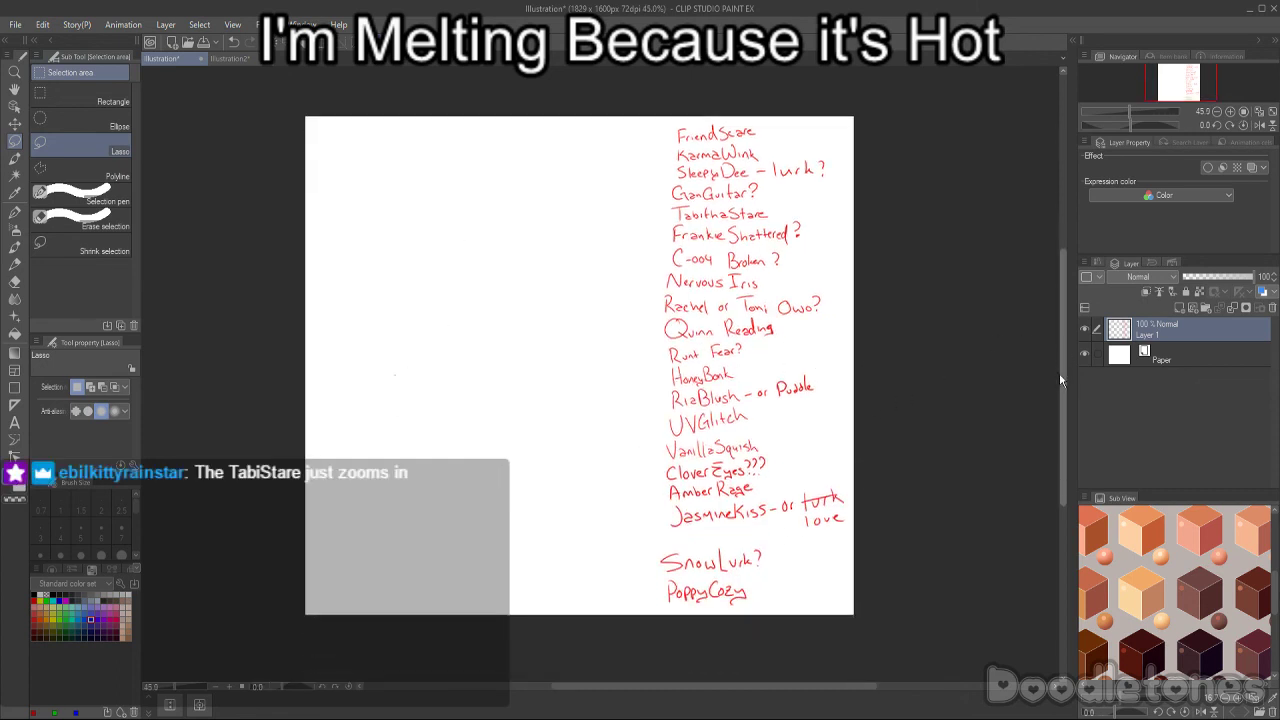
scroll(1060, 375, "up", 1)
scroll(1006, 374, "up", 1)
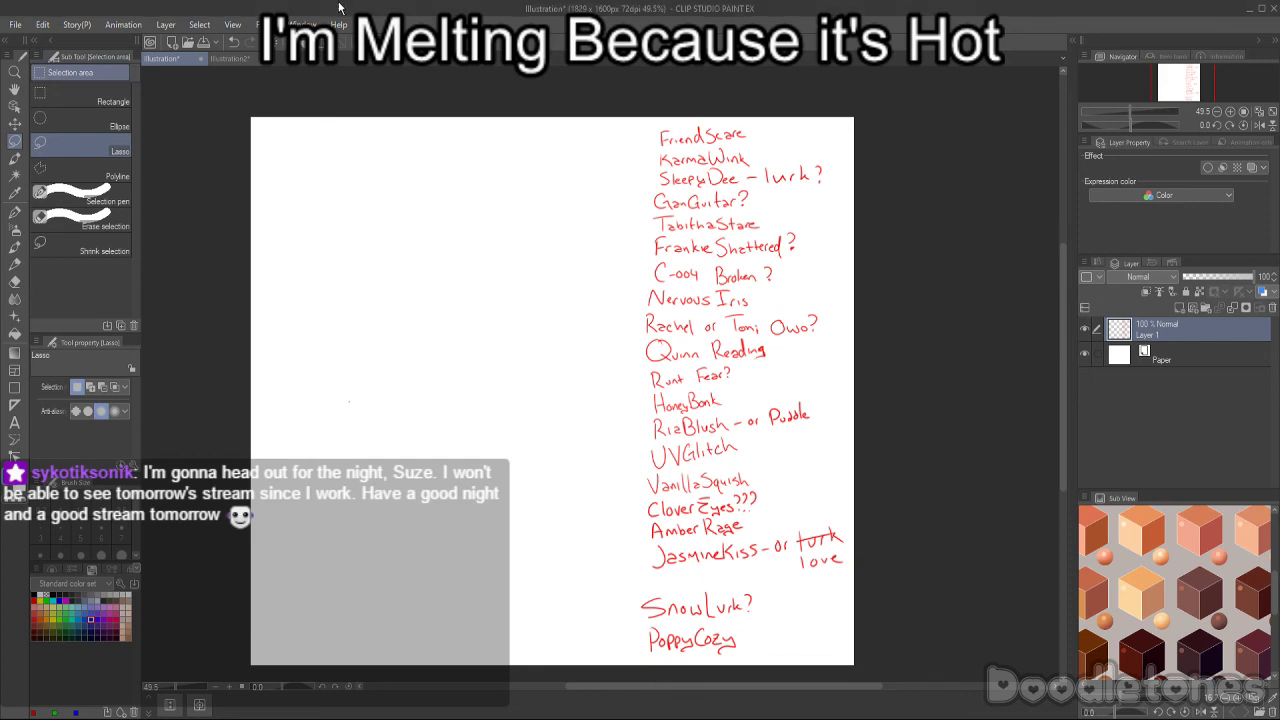
left_click(236, 60)
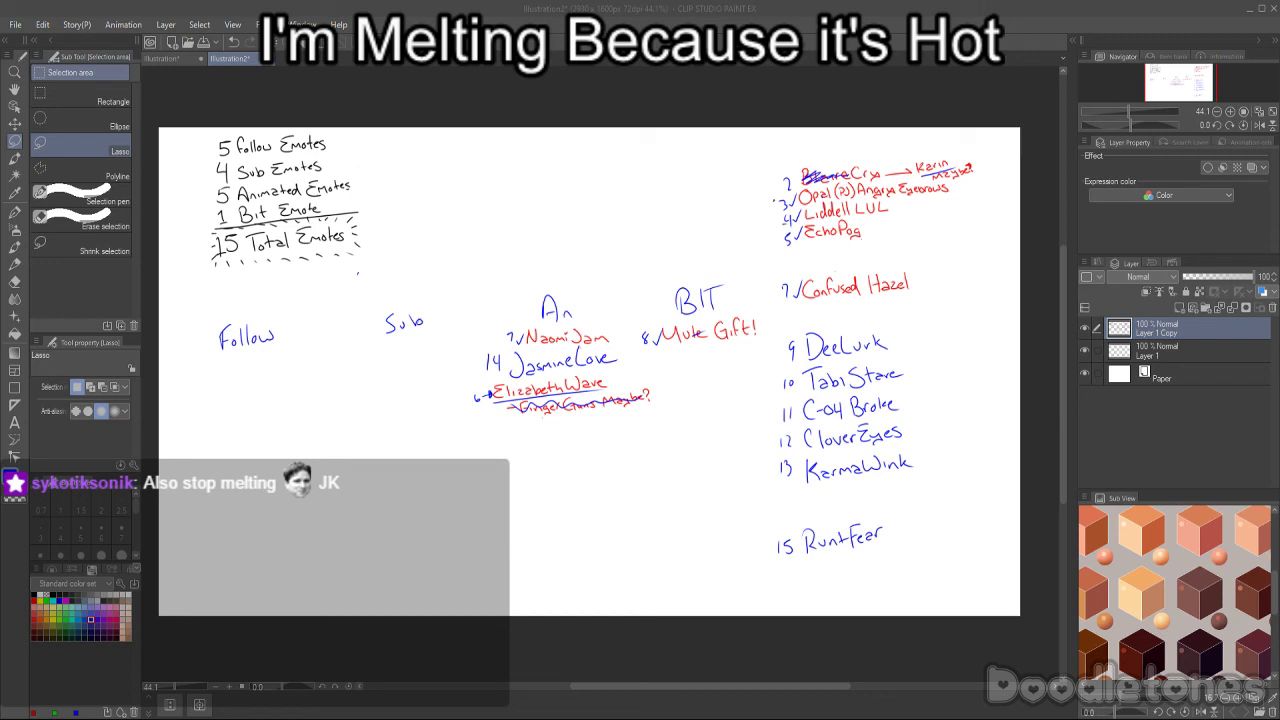
- Lasso the number 2 Cry entry with its Karin Maybe? note and move it under ElizabethWave in the An column
scroll(877, 160, "up", 1)
mouse_move(877, 160)
left_mouse_down()
mouse_move(760, 176)
mouse_move(768, 196)
mouse_move(990, 176)
mouse_move(880, 158)
mouse_move(603, 464)
left_mouse_up()
left_click(930, 218)
left_click(505, 503)
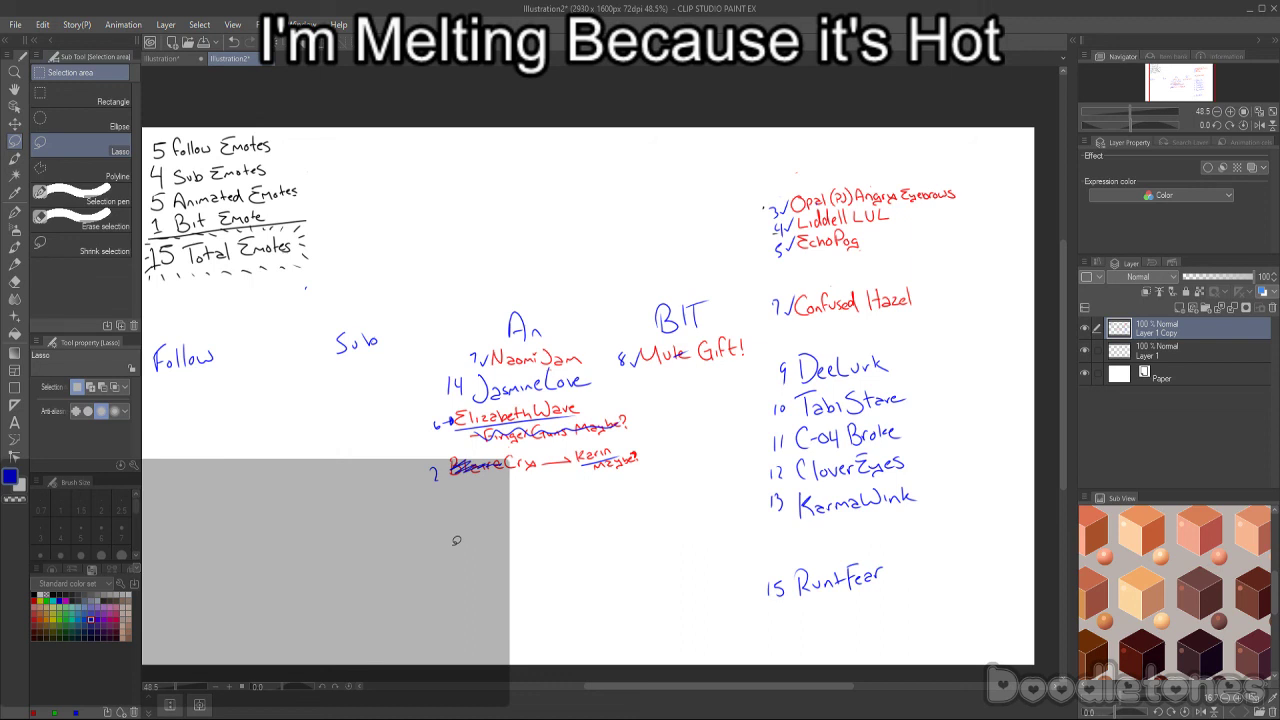
left_click_drag(812, 164, 752, 222)
left_click(693, 176)
left_click_drag(601, 687, 583, 682)
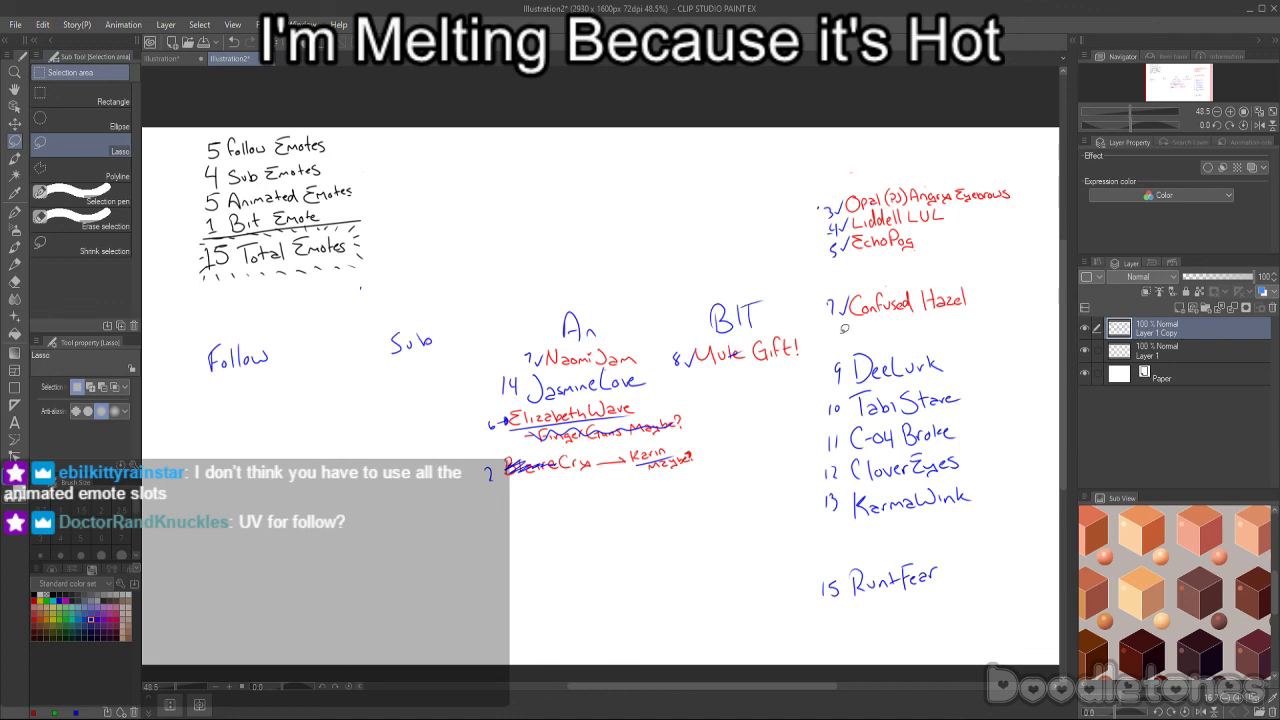
left_click_drag(841, 262, 830, 212)
left_click_drag(812, 430, 812, 432)
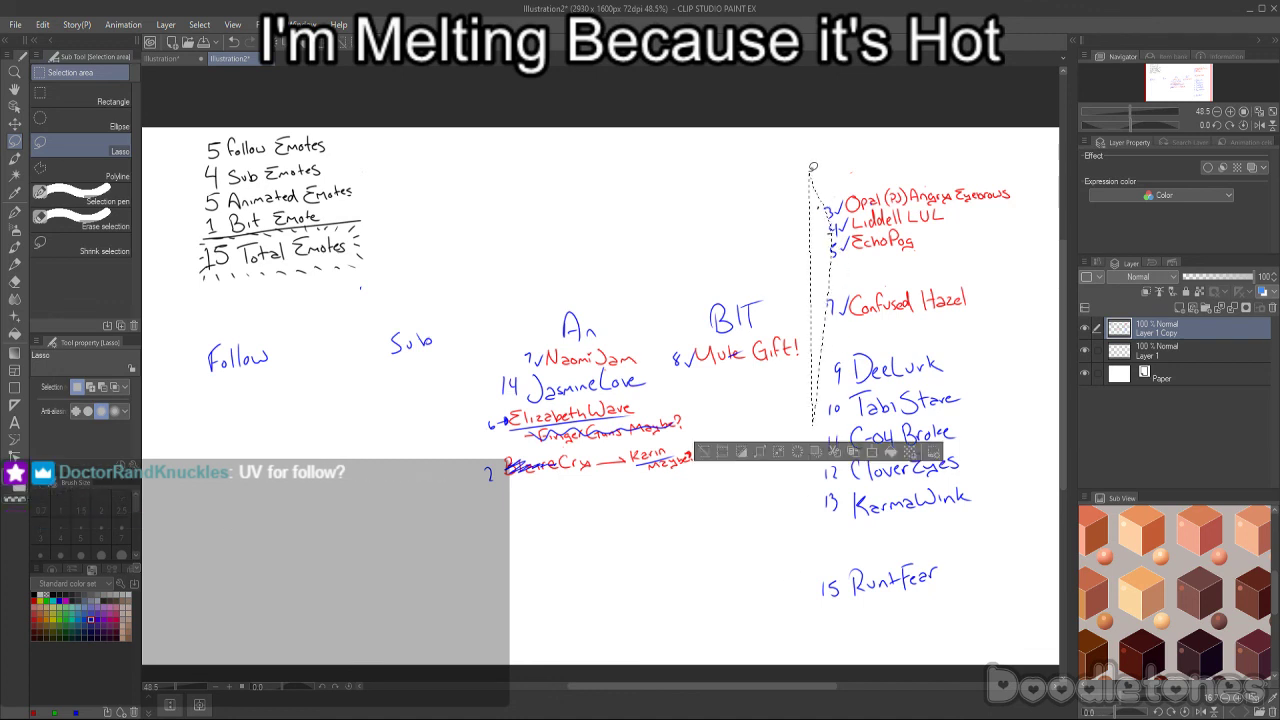
mouse_move(830, 145)
left_mouse_down()
mouse_move(800, 237)
mouse_move(818, 336)
mouse_move(776, 573)
mouse_move(823, 660)
mouse_move(945, 642)
mouse_move(993, 554)
mouse_move(1018, 165)
left_mouse_up()
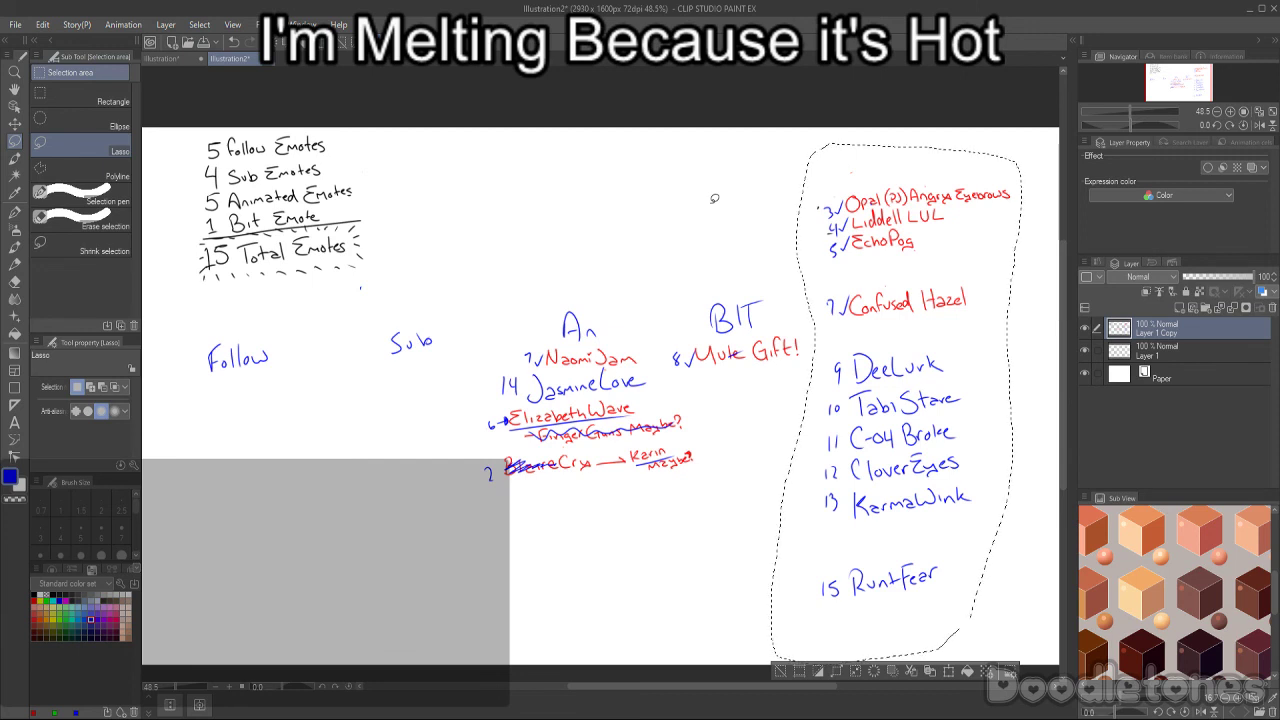
left_click(709, 163)
left_click_drag(750, 397, 664, 374)
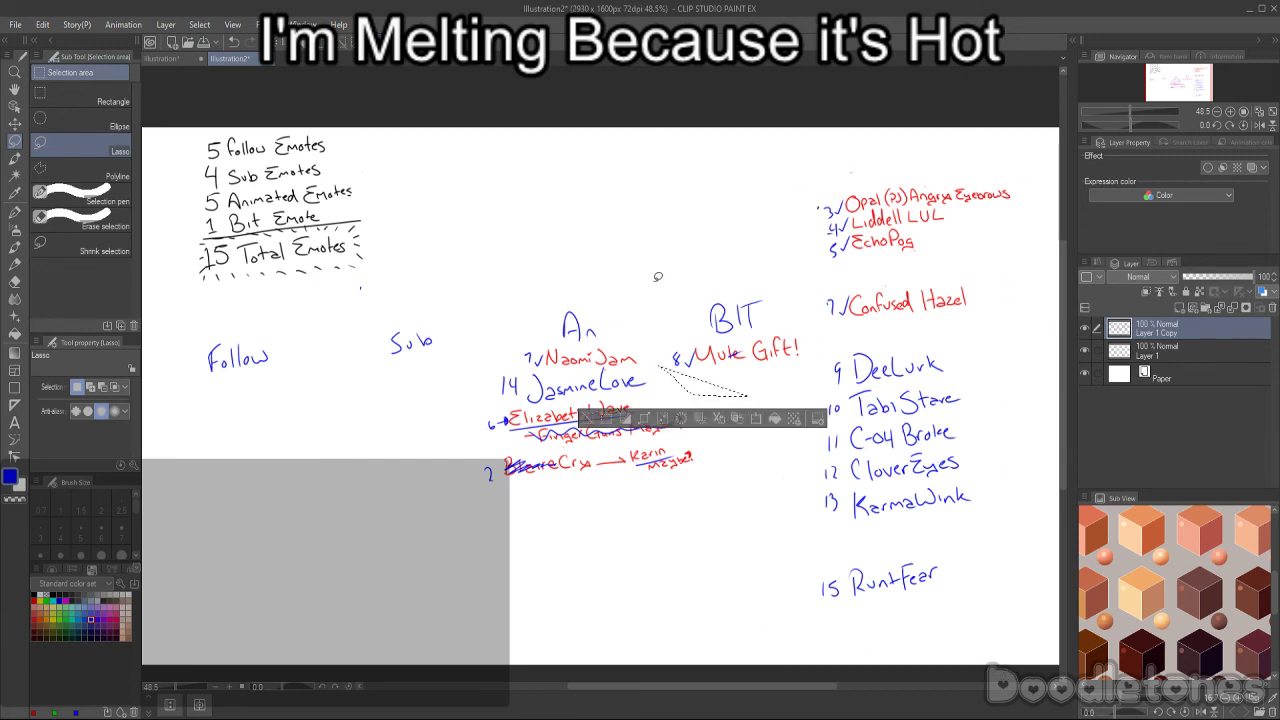
left_click(658, 276)
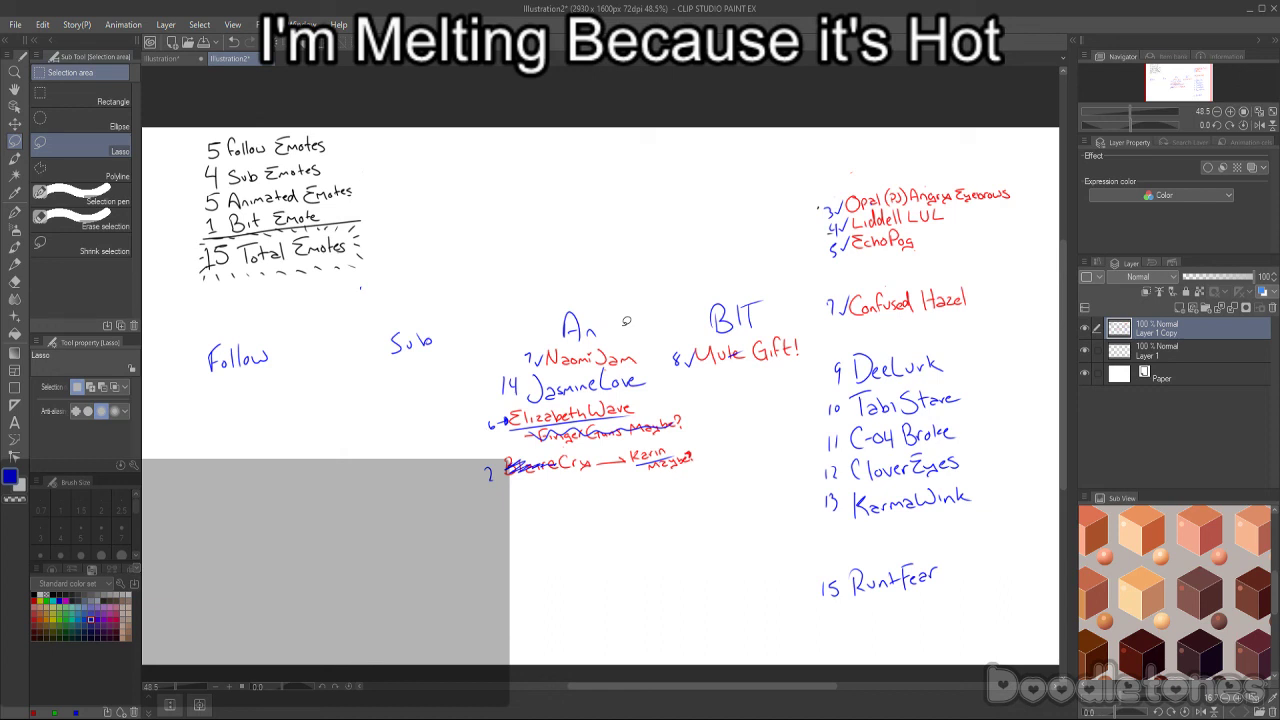
mouse_move(858, 265)
left_mouse_down()
mouse_move(816, 267)
mouse_move(820, 214)
left_mouse_up()
mouse_move(793, 558)
left_mouse_down()
mouse_move(787, 527)
mouse_move(783, 483)
mouse_move(816, 337)
mouse_move(777, 166)
mouse_move(922, 125)
mouse_move(1016, 145)
mouse_move(1037, 211)
mouse_move(1007, 345)
mouse_move(1037, 445)
mouse_move(1038, 506)
mouse_move(1009, 600)
mouse_move(943, 630)
mouse_move(815, 641)
mouse_move(771, 597)
mouse_move(762, 500)
mouse_move(820, 341)
mouse_move(789, 228)
mouse_move(798, 176)
mouse_move(903, 153)
mouse_move(1000, 152)
left_mouse_up()
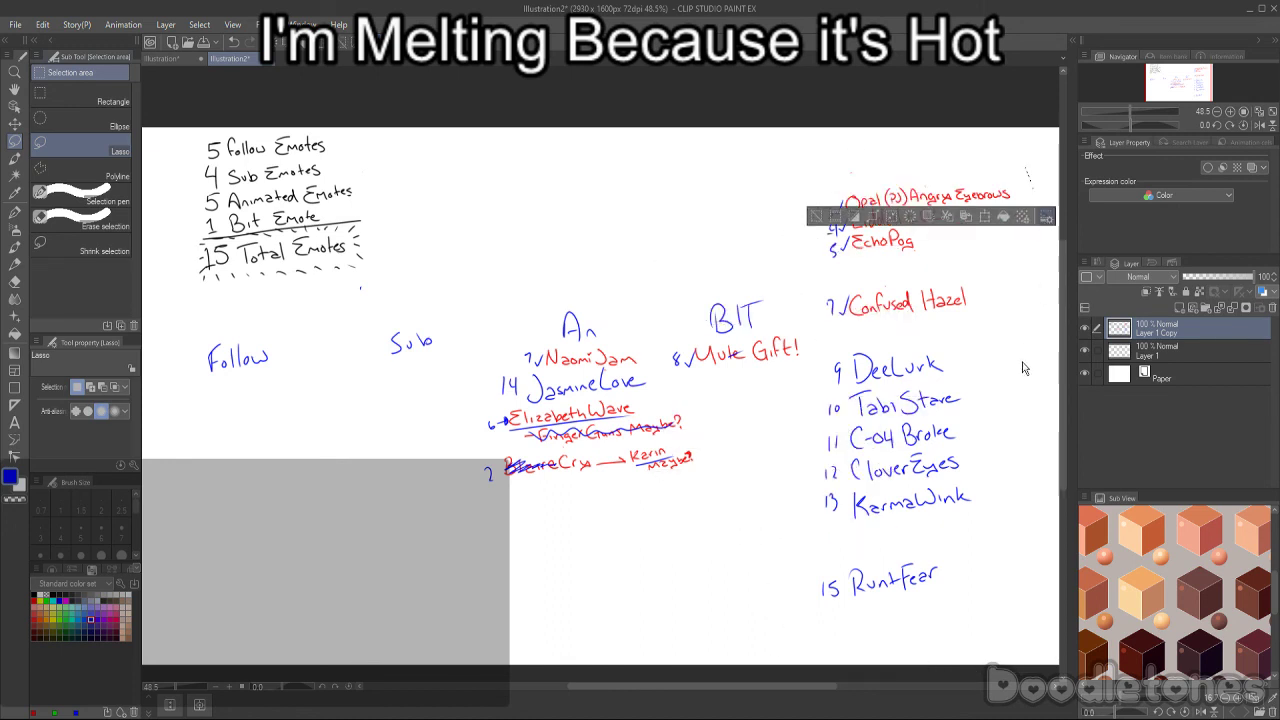
left_click(1046, 217)
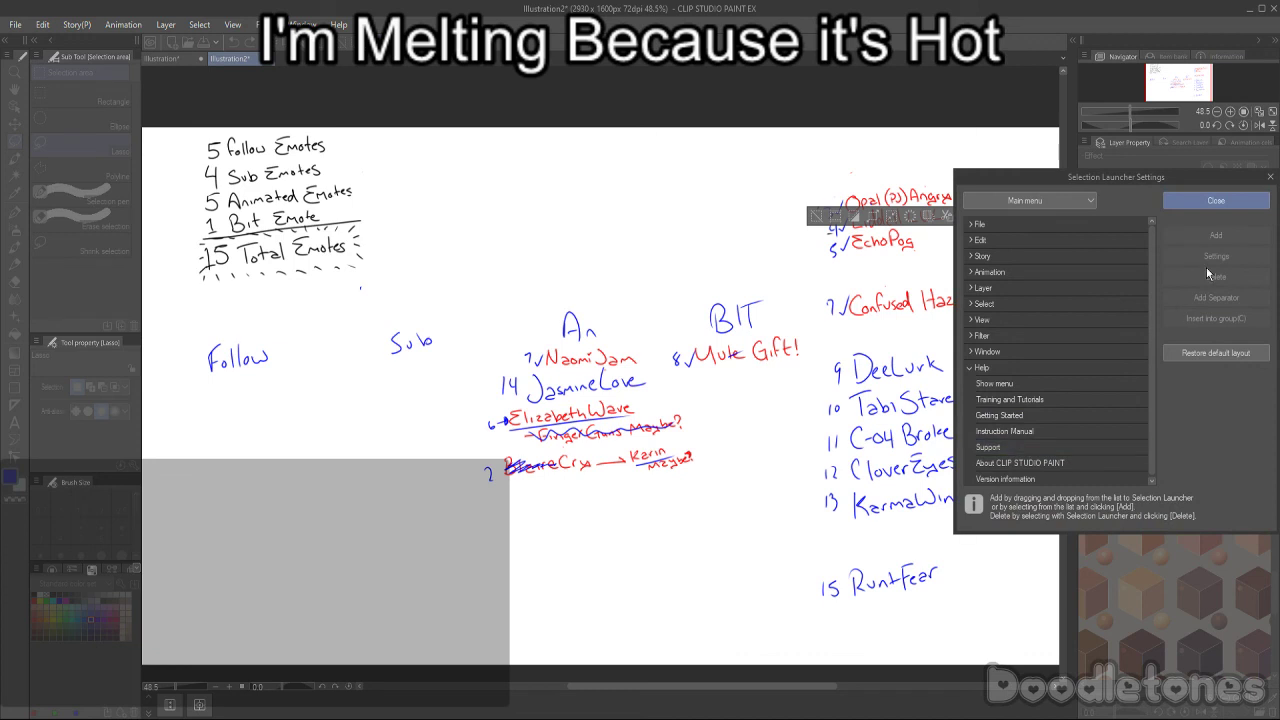
left_click(1269, 177)
left_click_drag(997, 612, 925, 645)
mouse_move(717, 606)
left_mouse_down()
mouse_move(751, 537)
mouse_move(822, 558)
mouse_move(909, 526)
mouse_move(1035, 545)
left_mouse_up()
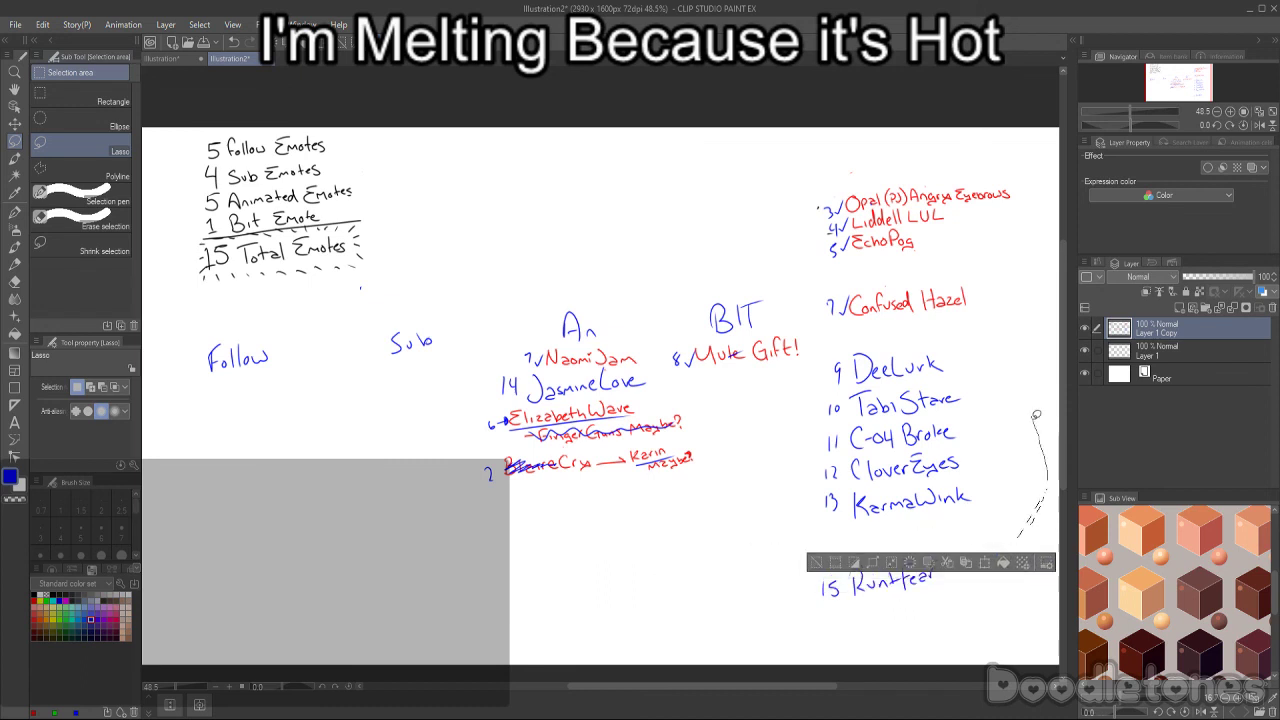
mouse_move(1040, 290)
left_mouse_down()
mouse_move(1011, 264)
mouse_move(1039, 167)
mouse_move(1007, 133)
mouse_move(886, 170)
mouse_move(831, 144)
mouse_move(771, 188)
mouse_move(710, 207)
mouse_move(672, 255)
mouse_move(771, 277)
mouse_move(808, 352)
mouse_move(738, 552)
mouse_move(788, 661)
mouse_move(860, 680)
mouse_move(976, 562)
mouse_move(1052, 571)
mouse_move(1047, 426)
mouse_move(981, 324)
mouse_move(1022, 245)
left_mouse_up()
left_click(1042, 172)
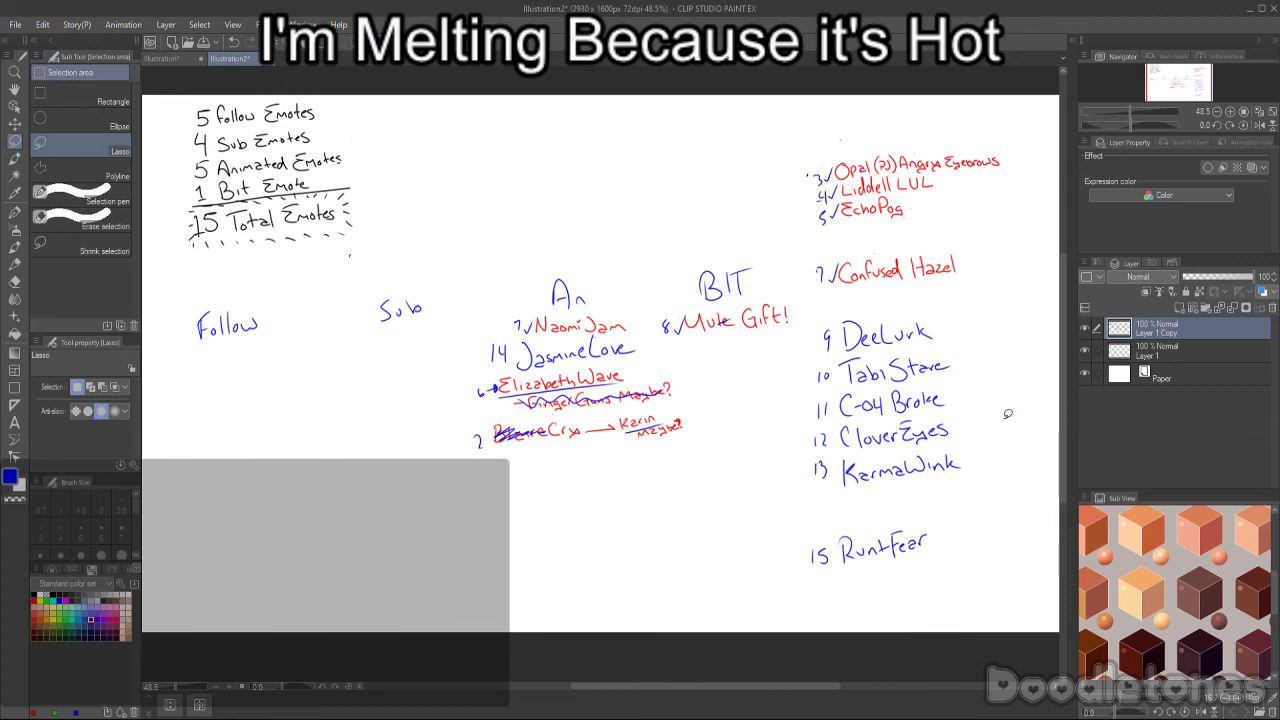
- Lasso RuntFear in the unsorted list and move it to the end of the An column, below the Cry entry
mouse_move(957, 533)
left_mouse_down()
mouse_move(867, 588)
mouse_move(802, 572)
mouse_move(793, 550)
mouse_move(956, 516)
left_mouse_up()
key("ctrl+t")
left_click_drag(898, 574, 601, 490)
left_click_drag(670, 463, 682, 477)
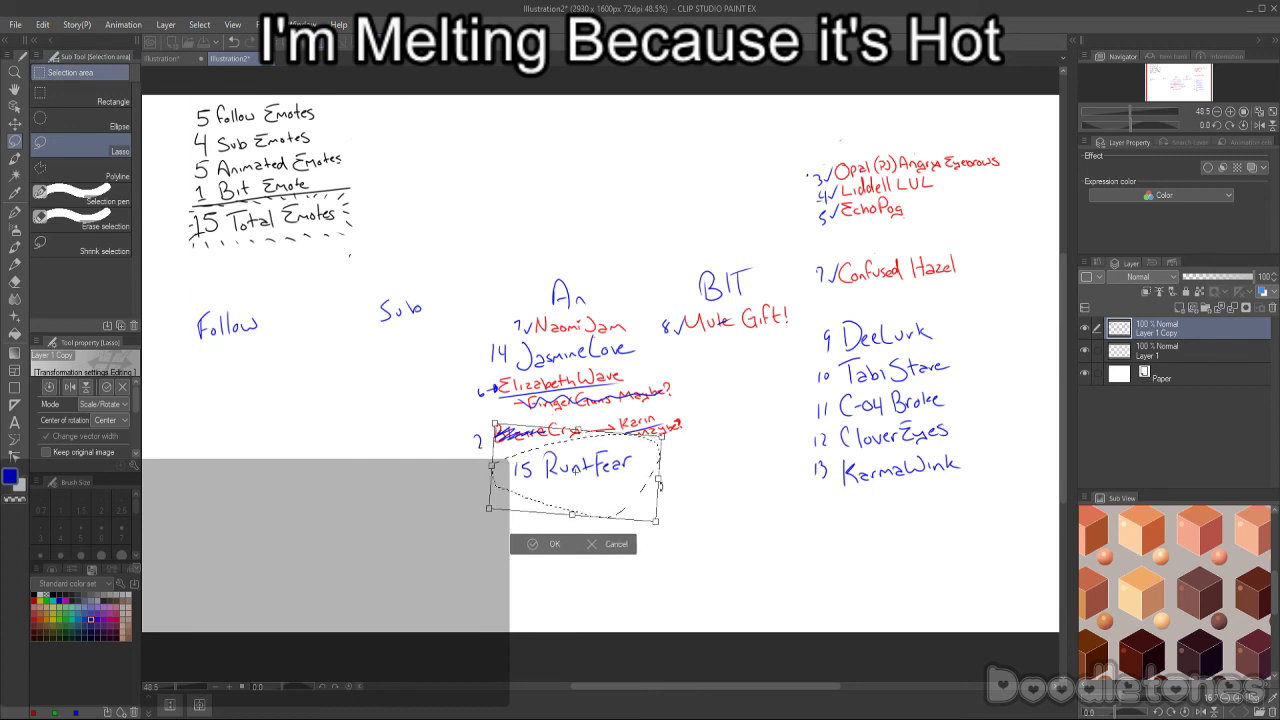
left_click(545, 544)
key("ctrl+d")
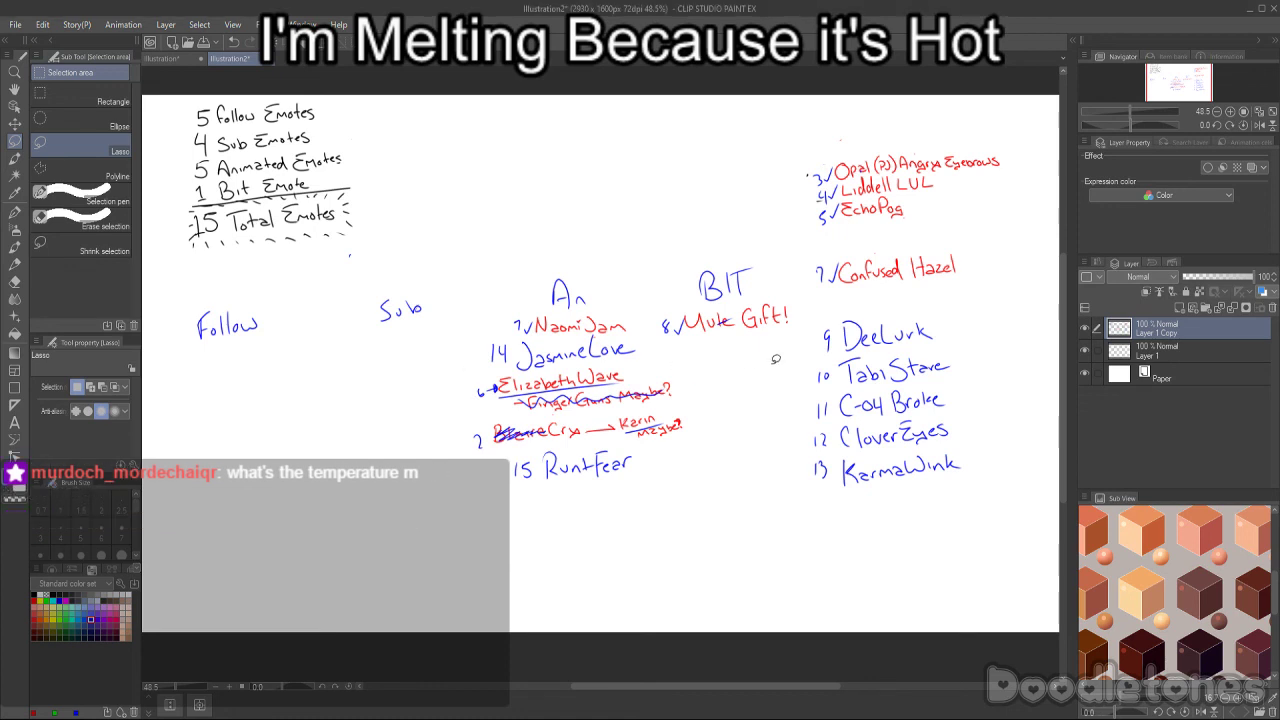
mouse_move(974, 500)
left_mouse_down()
mouse_move(986, 95)
mouse_move(782, 144)
mouse_move(792, 290)
mouse_move(756, 500)
mouse_move(1003, 554)
left_mouse_up()
key("ctrl+d")
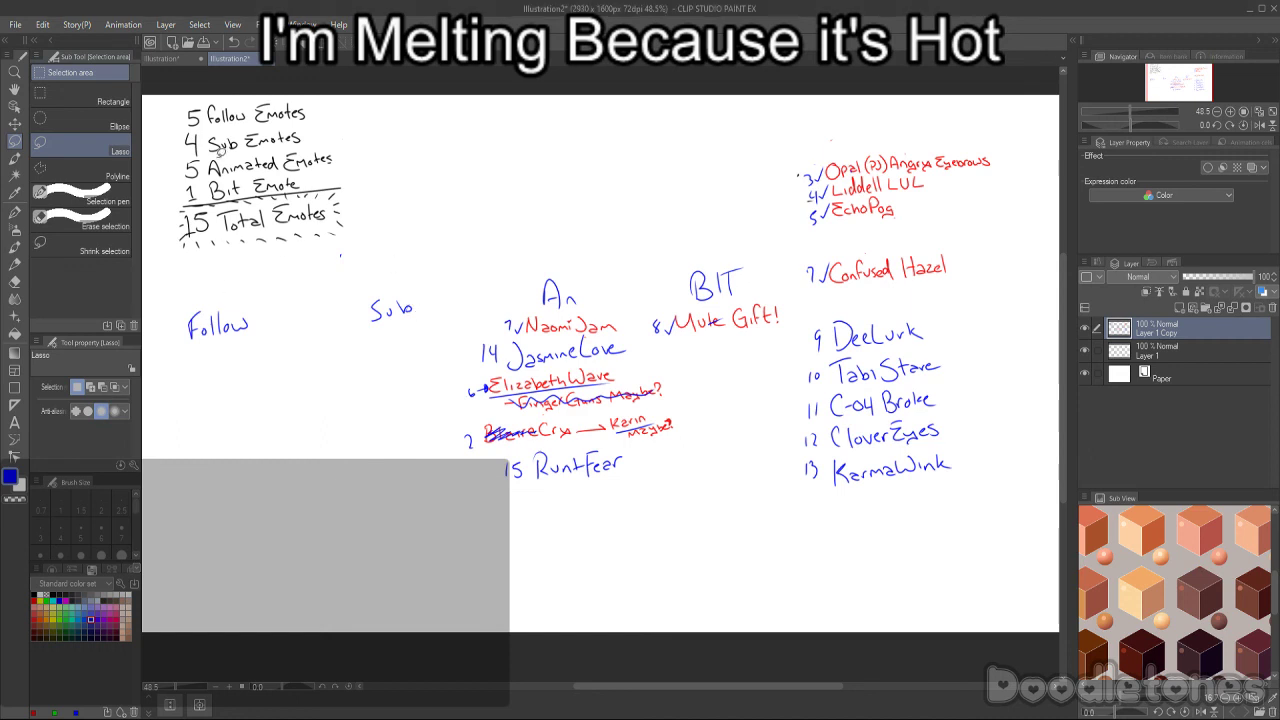
left_click_drag(912, 180, 923, 191)
mouse_move(889, 180)
left_mouse_down()
mouse_move(897, 192)
mouse_move(808, 188)
mouse_move(808, 208)
mouse_move(803, 180)
left_mouse_up()
left_click(792, 187)
mouse_move(864, 168)
left_mouse_down()
mouse_move(936, 178)
mouse_move(876, 184)
left_mouse_up()
left_click(957, 205)
scroll(958, 183, "up", 1)
scroll(905, 195, "up", 3)
mouse_move(772, 196)
left_mouse_down()
mouse_move(715, 205)
mouse_move(706, 180)
mouse_move(829, 142)
mouse_move(928, 146)
mouse_move(962, 164)
mouse_move(925, 188)
mouse_move(800, 190)
left_mouse_up()
key("ctrl+minus")
key("ctrl+minus")
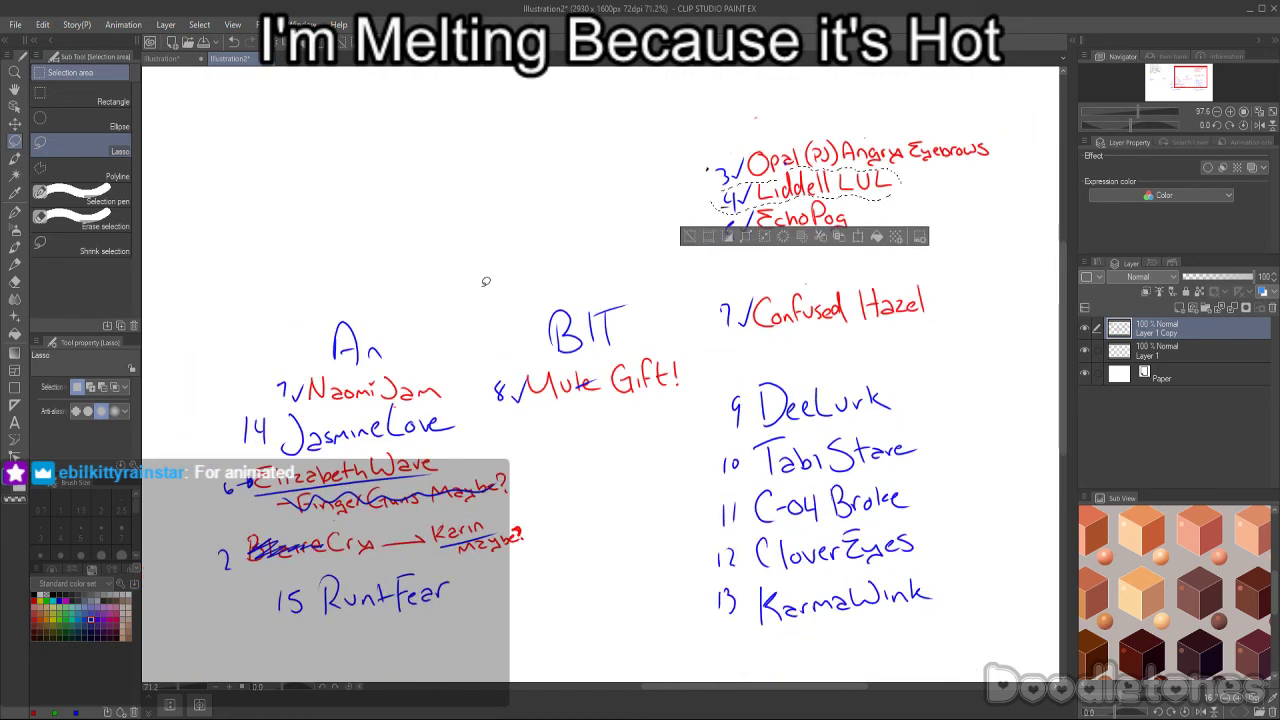
key("ctrl+t")
mouse_move(777, 230)
left_mouse_down()
mouse_move(332, 336)
mouse_move(264, 401)
left_mouse_up()
left_click_drag(669, 693, 616, 693)
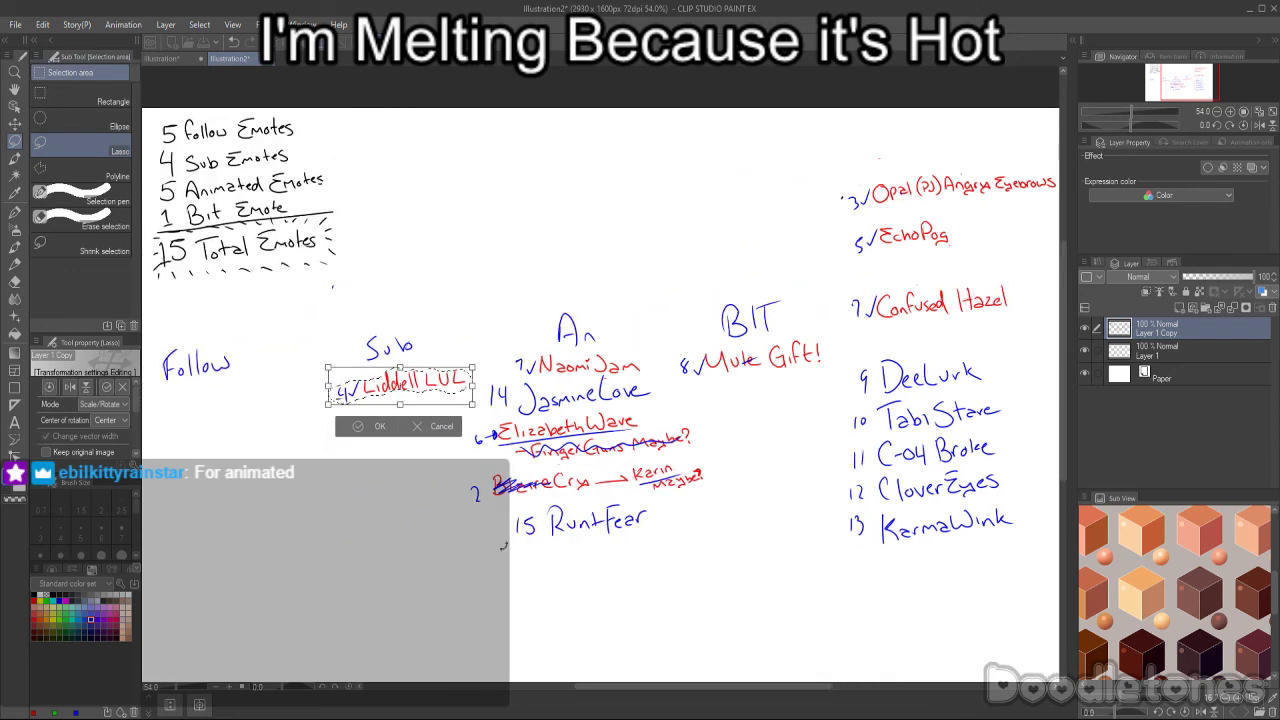
left_click_drag(444, 383, 257, 393)
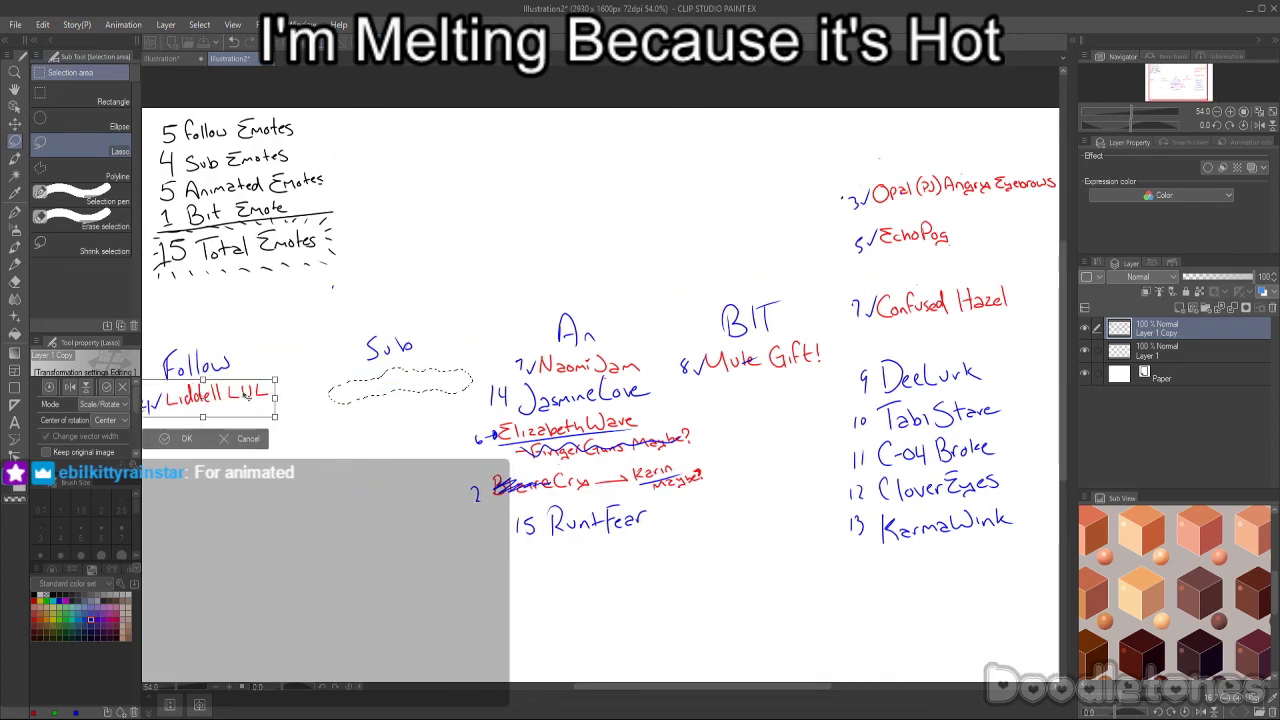
left_click(182, 437)
scroll(358, 550, "down", 2)
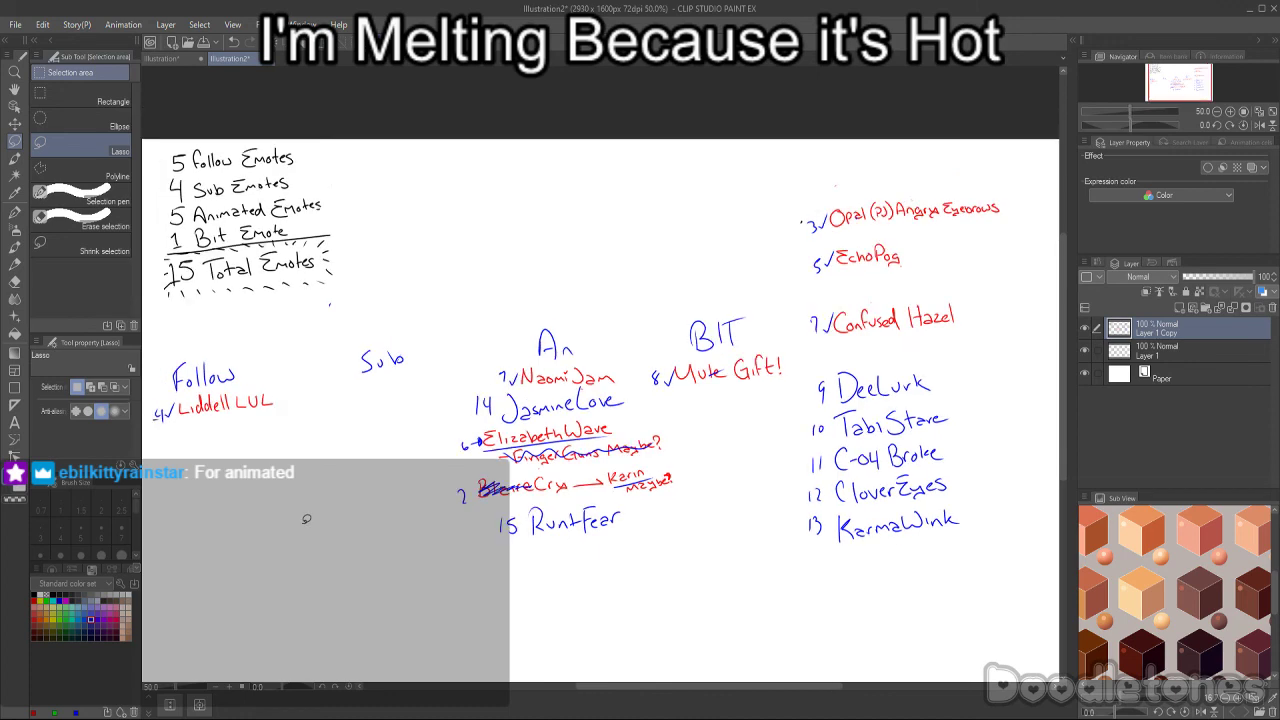
scroll(447, 600, "up", 1)
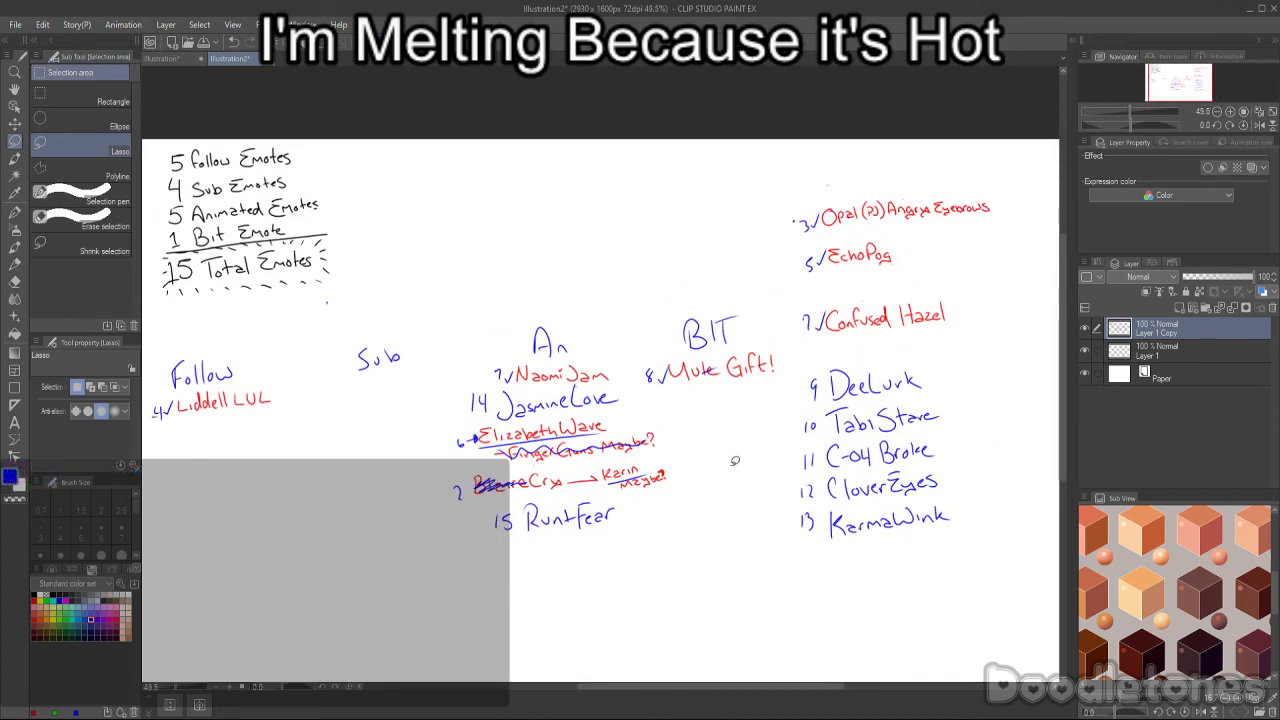
left_click_drag(713, 688, 697, 688)
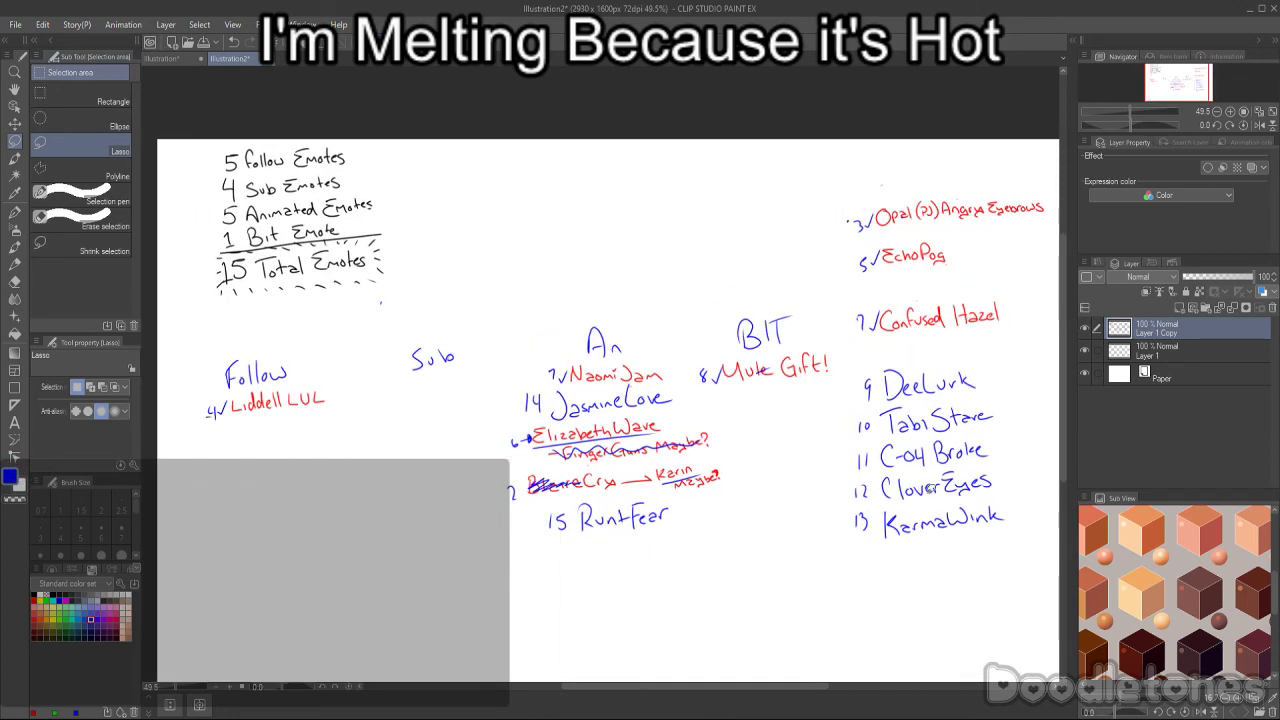
mouse_move(917, 502)
left_mouse_down()
mouse_move(846, 493)
mouse_move(890, 454)
mouse_move(982, 449)
mouse_move(1003, 465)
mouse_move(1008, 483)
mouse_move(979, 494)
mouse_move(524, 504)
mouse_move(314, 441)
left_mouse_up()
left_click(976, 530)
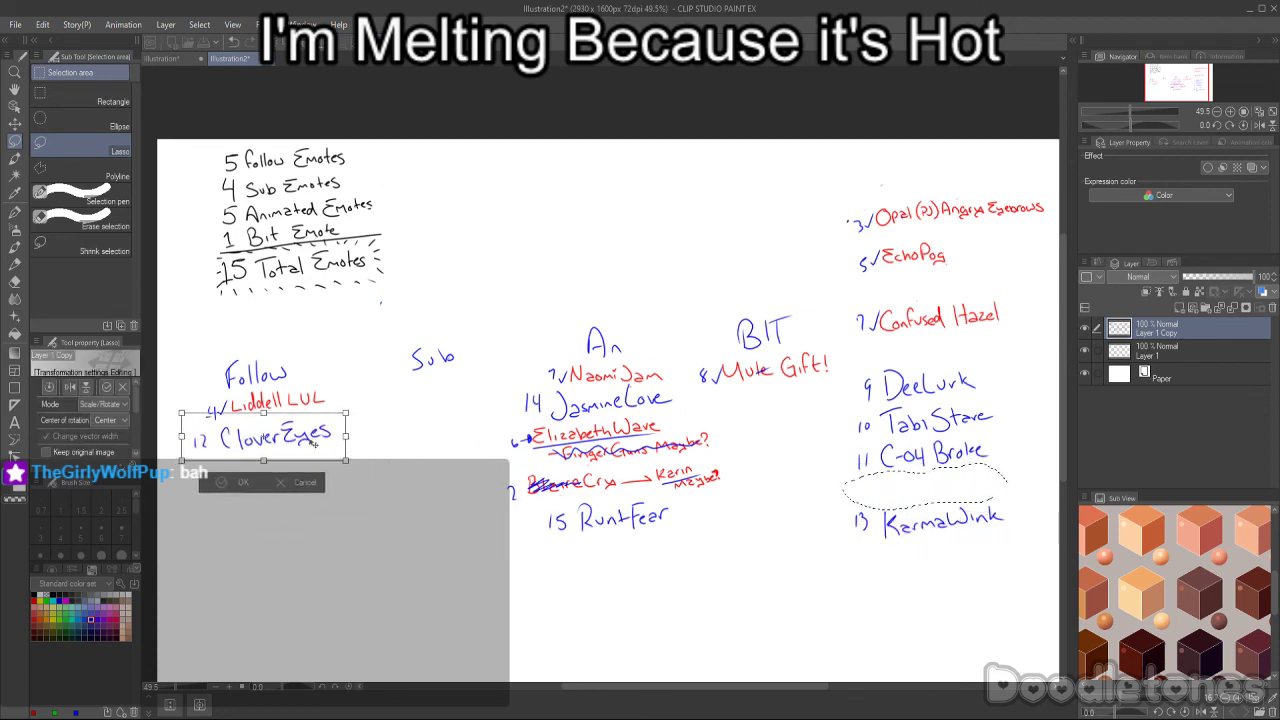
left_click(233, 483)
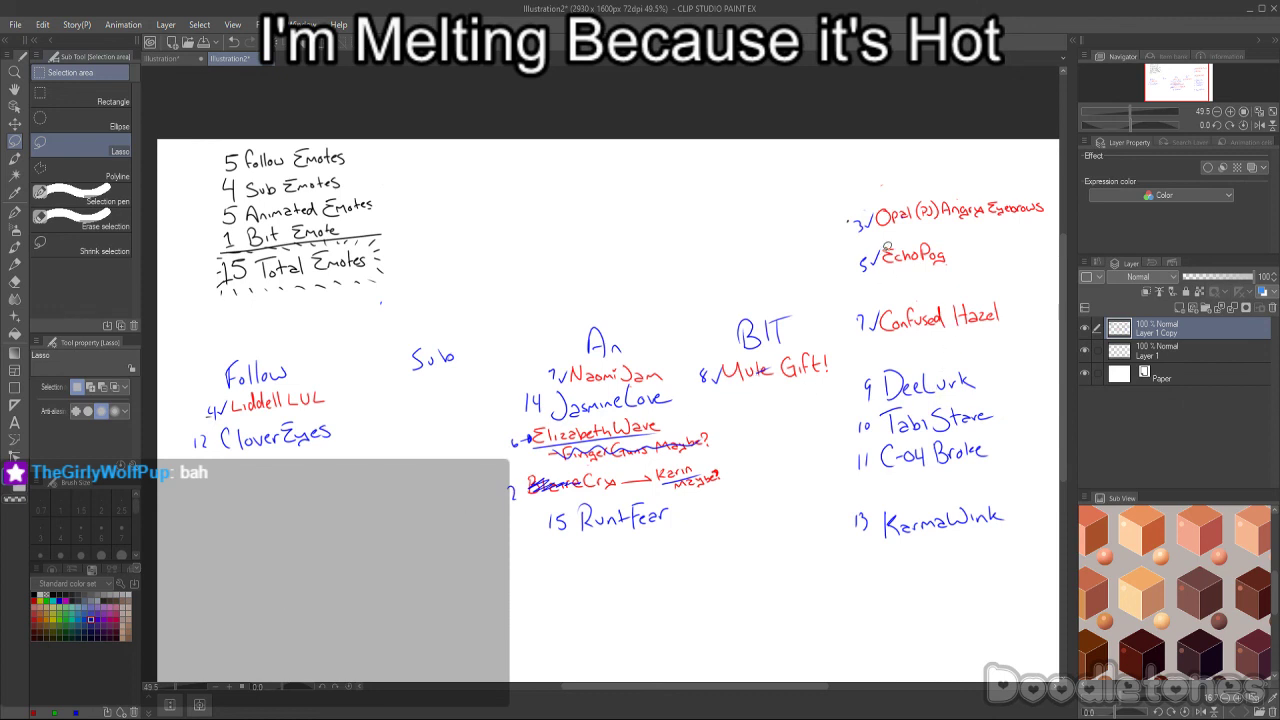
- Lasso KarmaWink in the unsorted list and move it under CloverEyes in the Follow column
mouse_move(928, 537)
left_mouse_down()
mouse_move(836, 522)
mouse_move(849, 500)
mouse_move(1010, 496)
mouse_move(1000, 548)
left_mouse_up()
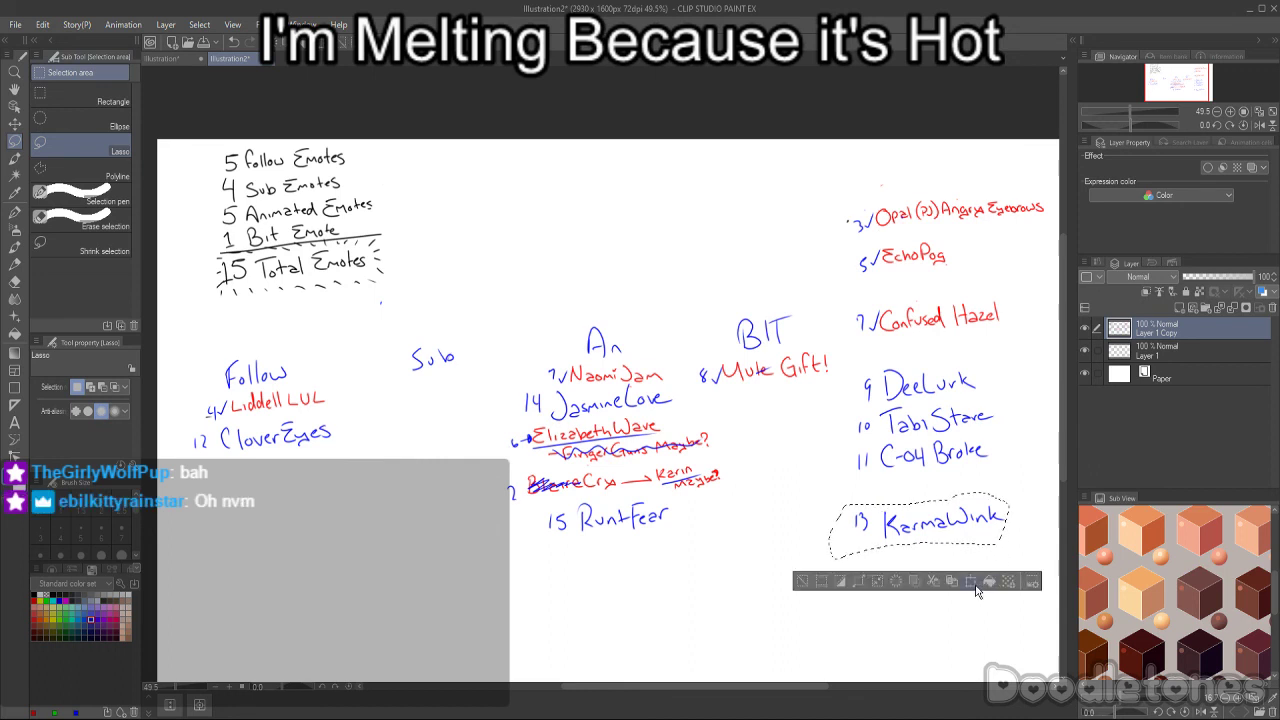
left_click(972, 591)
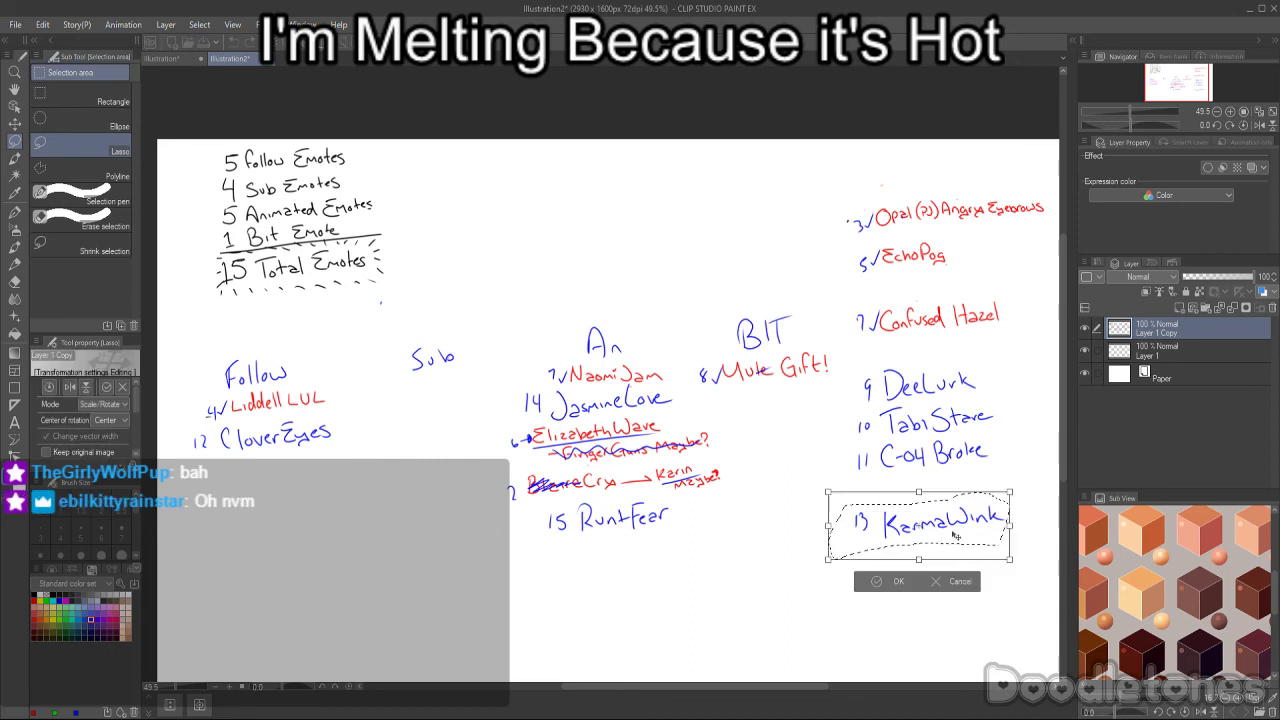
mouse_move(955, 535)
left_mouse_down()
mouse_move(300, 515)
mouse_move(292, 472)
left_mouse_up()
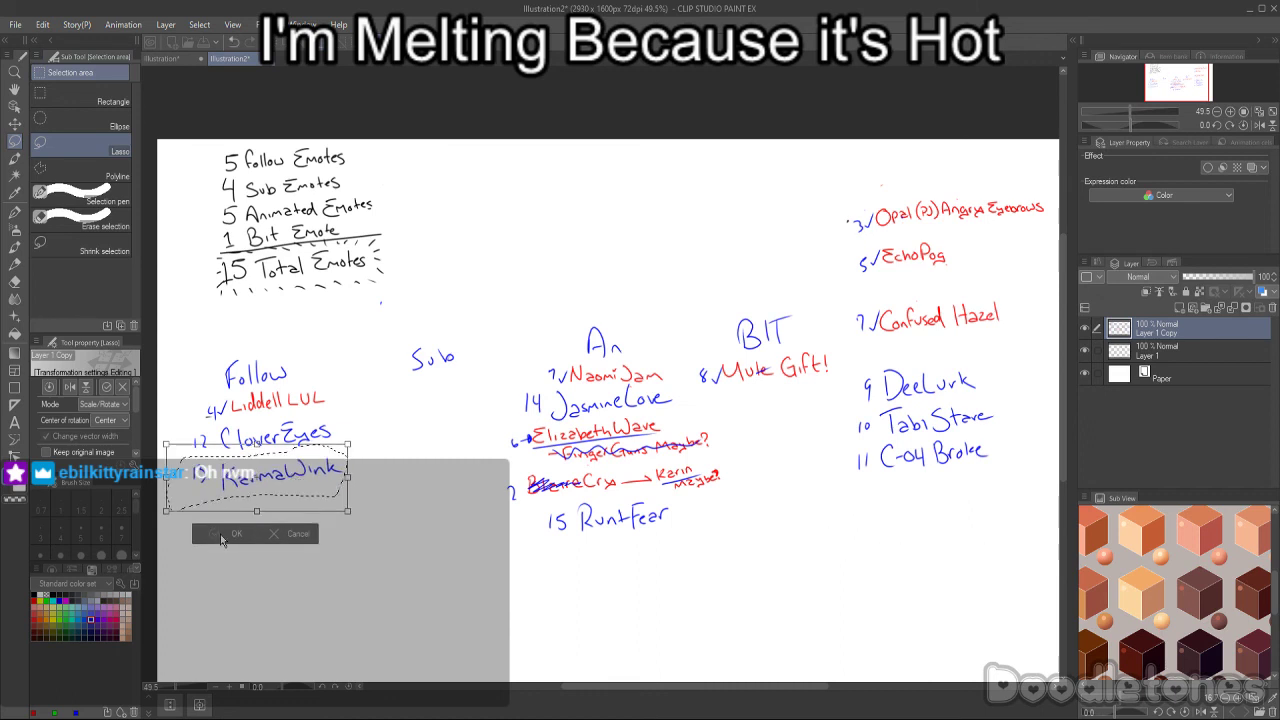
left_click(222, 533)
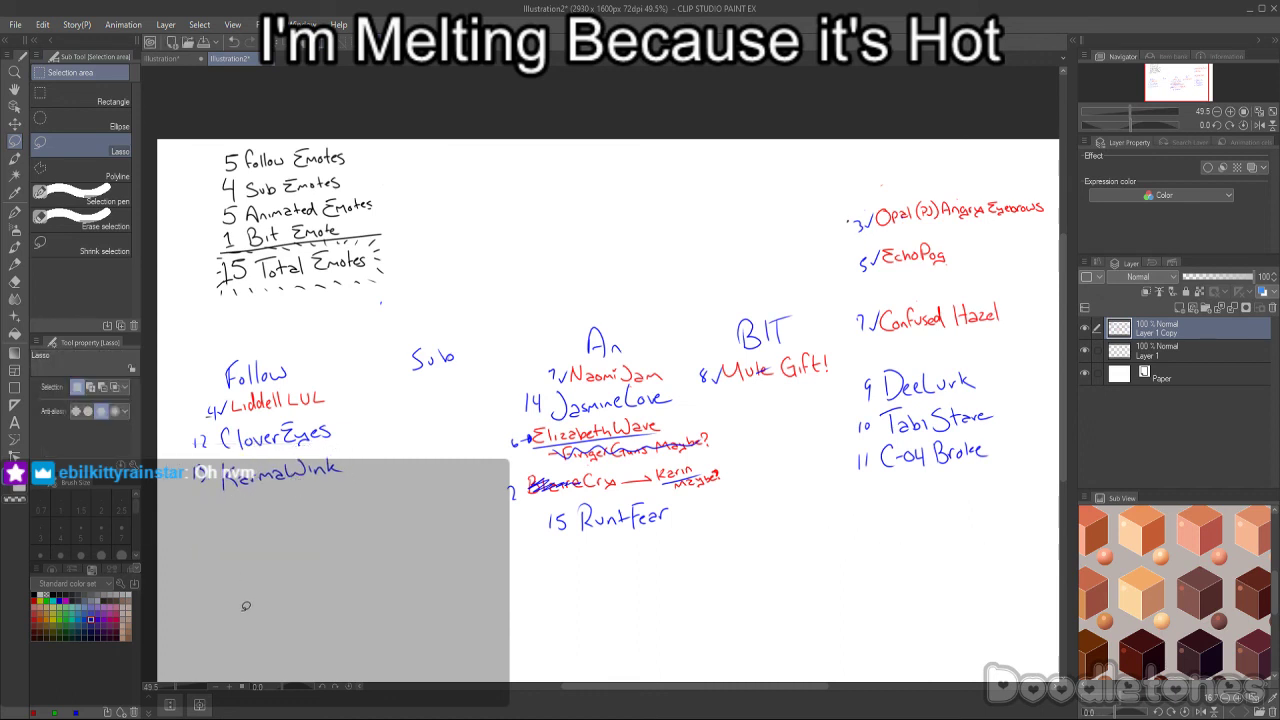
mouse_move(900, 346)
left_mouse_down()
mouse_move(847, 329)
mouse_move(854, 298)
mouse_move(891, 274)
mouse_move(1000, 287)
mouse_move(1022, 304)
mouse_move(983, 336)
mouse_move(854, 348)
mouse_move(478, 448)
mouse_move(306, 509)
left_mouse_up()
left_click(985, 372)
left_click(236, 561)
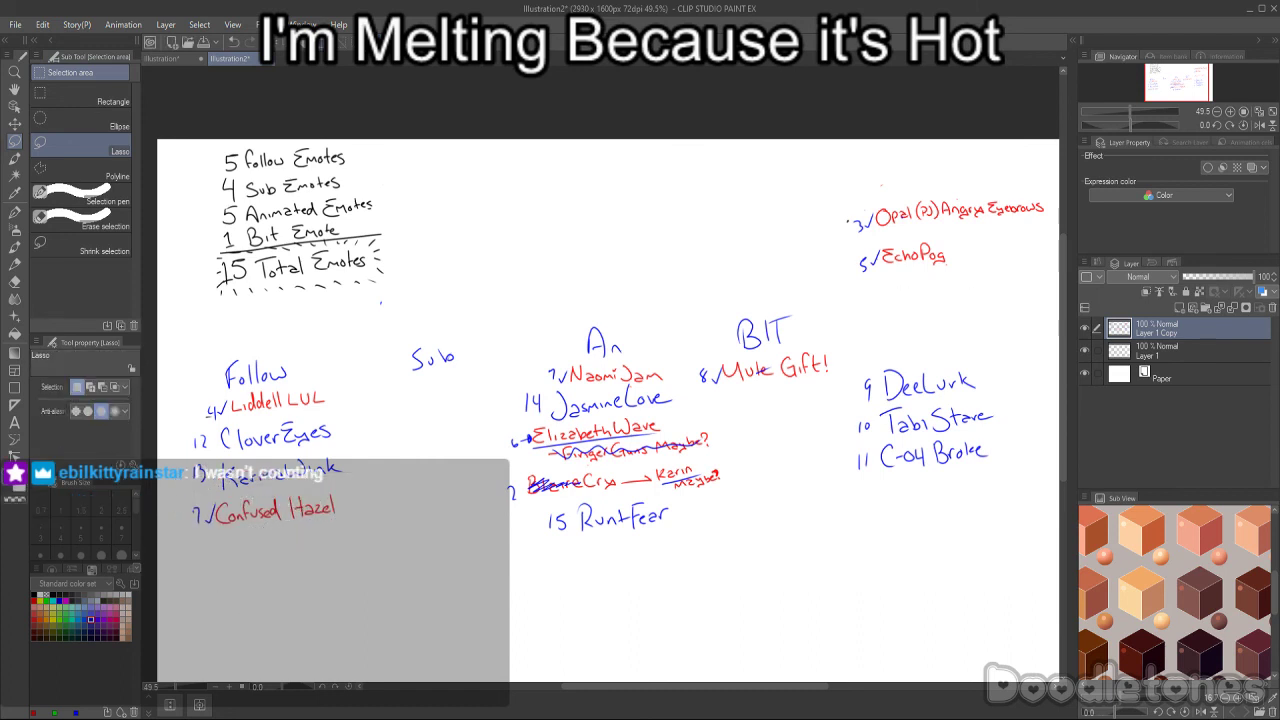
- Lasso Opal (PJ) Angry Eyebrows in the unsorted list and move it under Confused Hazel in the Follow column
mouse_move(932, 226)
left_mouse_down()
mouse_move(850, 238)
mouse_move(850, 203)
mouse_move(980, 177)
mouse_move(1050, 200)
mouse_move(1020, 230)
mouse_move(978, 226)
mouse_move(605, 423)
mouse_move(340, 590)
mouse_move(473, 410)
mouse_move(404, 555)
mouse_move(326, 547)
left_mouse_up()
left_click(995, 270)
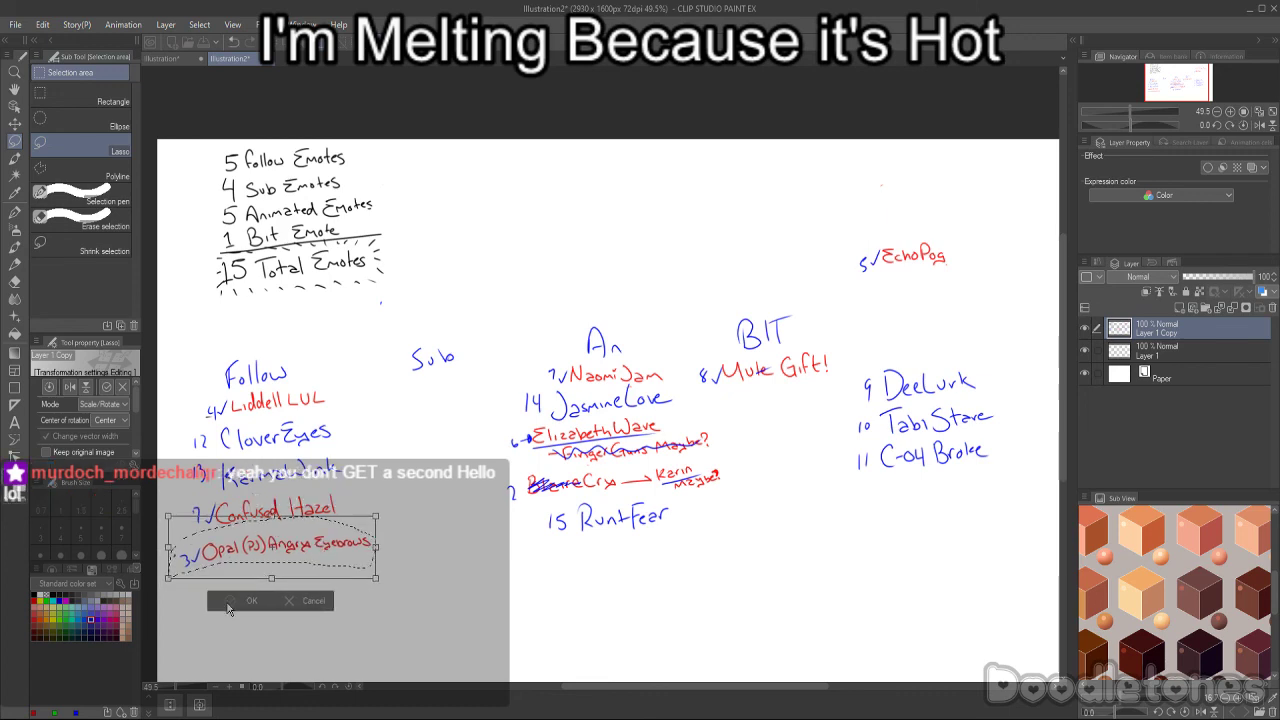
left_click(226, 608)
- Lasso the An and BIT columns with the remaining unsorted entries and shift them right, away from the Sub heading
scroll(600, 560, "down", 2)
mouse_move(949, 270)
left_mouse_down()
mouse_move(943, 517)
mouse_move(691, 580)
mouse_move(569, 535)
mouse_move(556, 474)
mouse_move(593, 407)
mouse_move(722, 302)
mouse_move(912, 272)
left_mouse_up()
key("ctrl+t")
left_click_drag(765, 505, 801, 500)
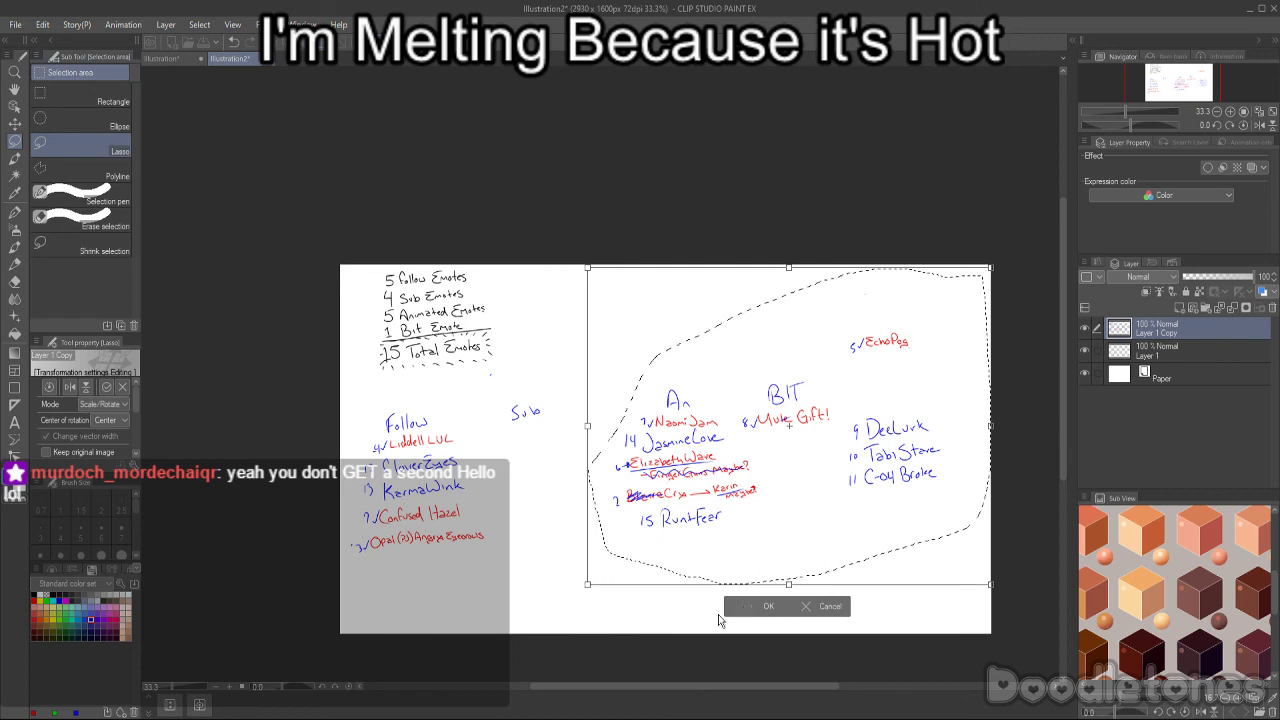
left_click(743, 608)
- Lasso EchoPog and move it down directly above DeeLurk in the unsorted list
scroll(741, 543, "up", 1)
mouse_move(946, 280)
left_mouse_down()
mouse_move(955, 292)
mouse_move(871, 312)
mouse_move(940, 380)
mouse_move(998, 492)
mouse_move(860, 462)
mouse_move(868, 365)
mouse_move(988, 360)
left_mouse_up()
left_click(952, 354)
key("Return")
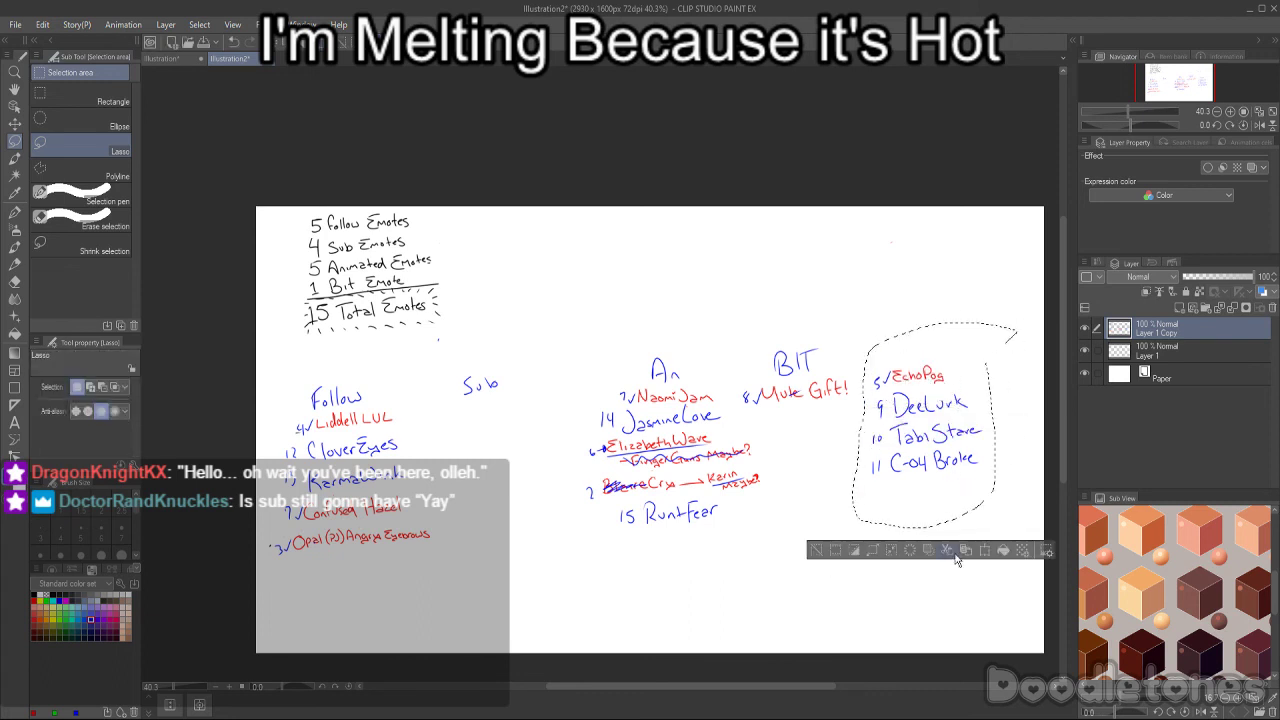
- Move the grouped EchoPog, DeeLurk, TabiStare and C-04 Broke entries under the Sub heading
key("ctrl+t")
mouse_move(967, 468)
left_mouse_down()
mouse_move(478, 535)
mouse_move(537, 511)
left_mouse_up()
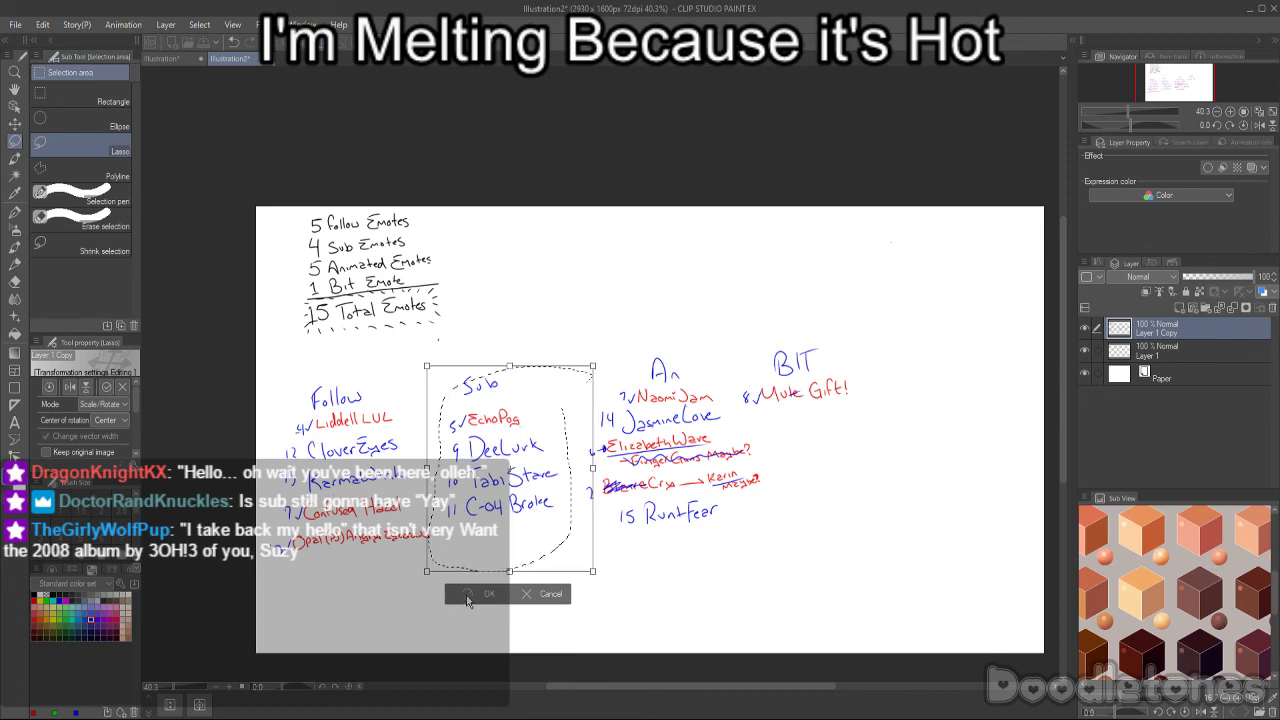
left_click(480, 594)
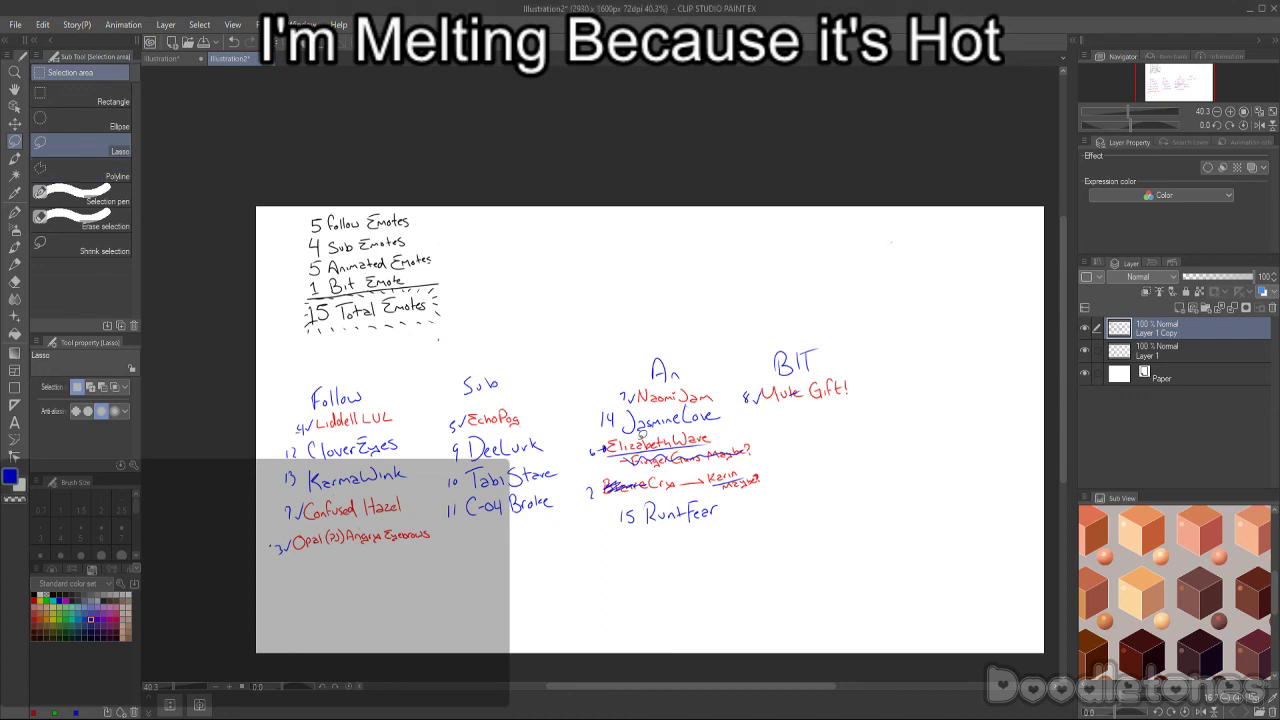
- Lasso all four emote columns, move them slightly right and up, and rotate them slightly clockwise
mouse_move(873, 316)
left_mouse_down()
mouse_move(890, 519)
mouse_move(644, 610)
mouse_move(300, 579)
mouse_move(266, 554)
mouse_move(255, 429)
mouse_move(287, 373)
mouse_move(389, 377)
mouse_move(836, 286)
mouse_move(876, 330)
left_mouse_up()
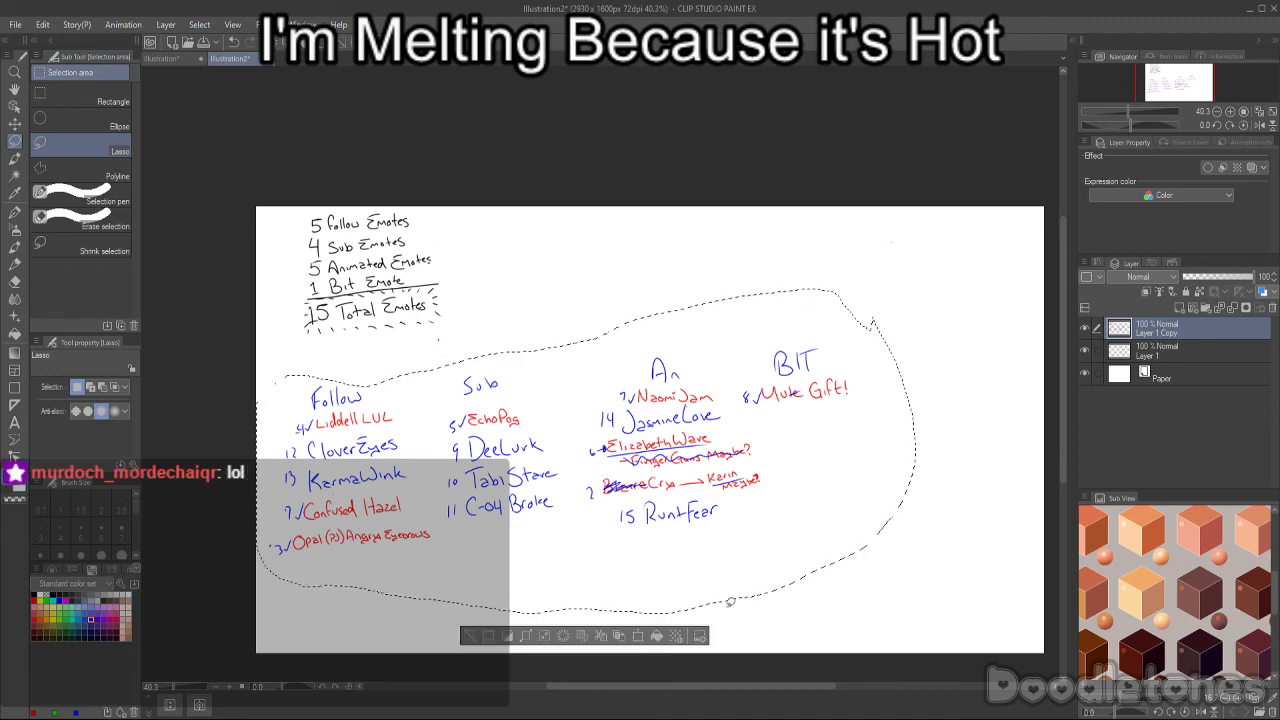
left_click(637, 636)
left_click_drag(796, 496, 841, 484)
left_click_drag(1004, 430, 1006, 446)
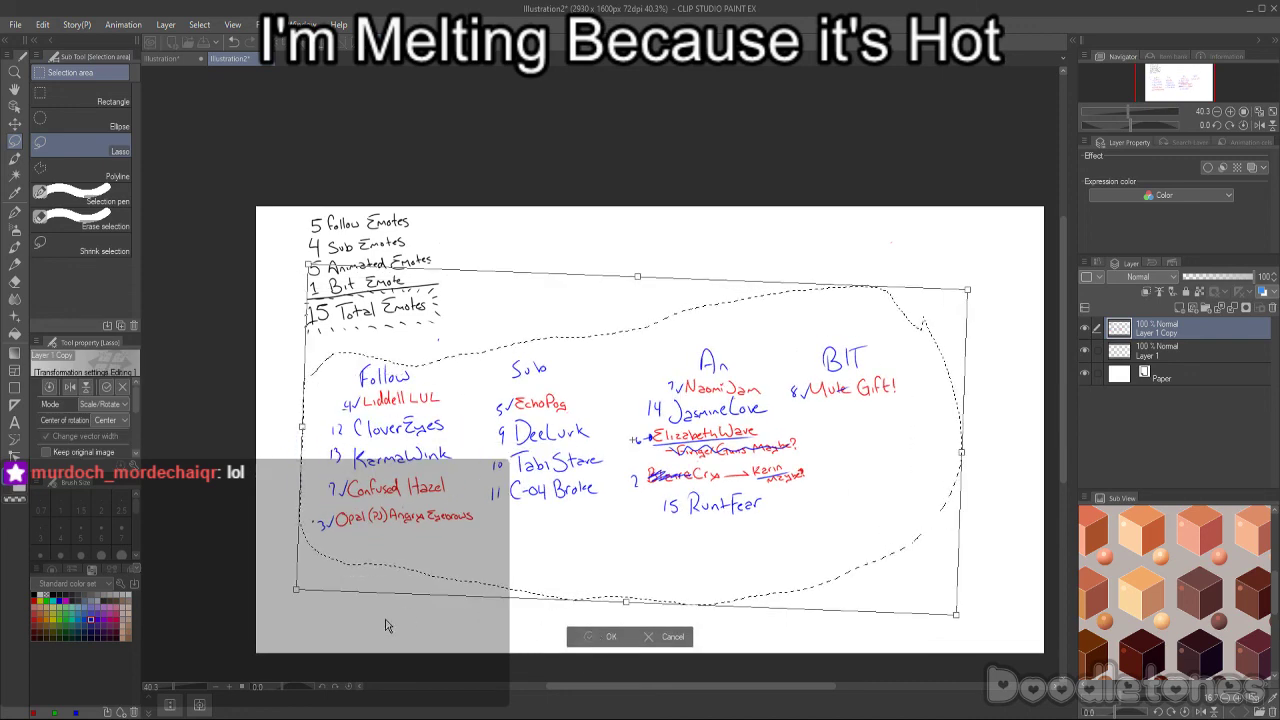
key("Return")
- Lasso the whole Follow column with its five entries and shift it left, away from the Sub column
scroll(430, 620, "up", 1)
scroll(430, 620, "up", 1)
mouse_move(456, 293)
left_mouse_down()
mouse_move(444, 494)
mouse_move(491, 418)
left_mouse_up()
mouse_move(454, 298)
left_mouse_down()
mouse_move(480, 548)
mouse_move(259, 563)
mouse_move(247, 523)
mouse_move(273, 347)
mouse_move(305, 320)
mouse_move(420, 300)
left_mouse_up()
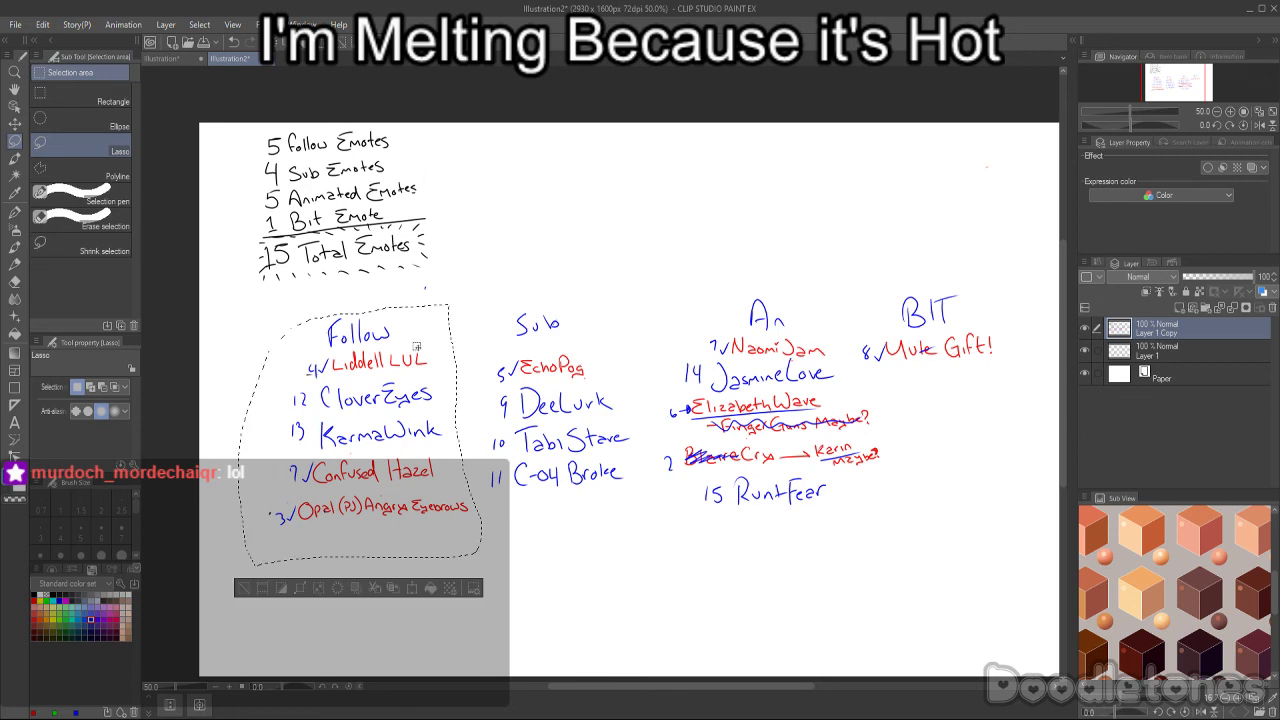
left_click(413, 592)
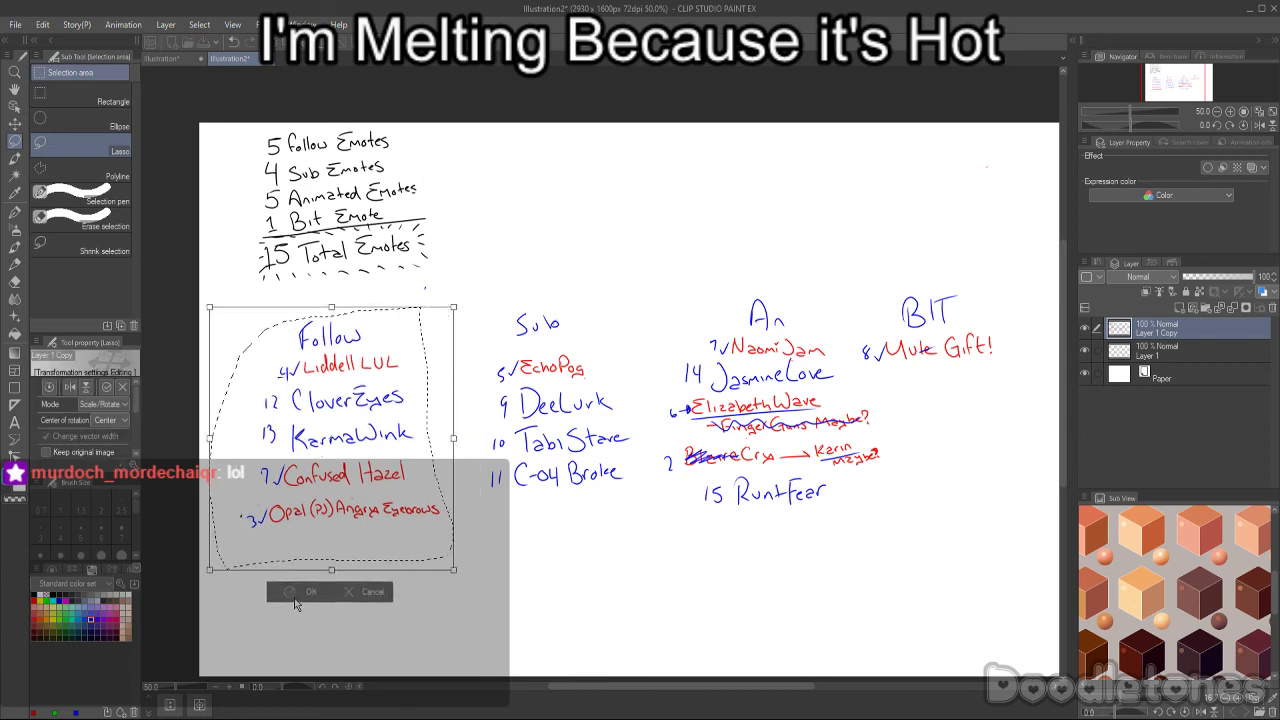
left_click(296, 600)
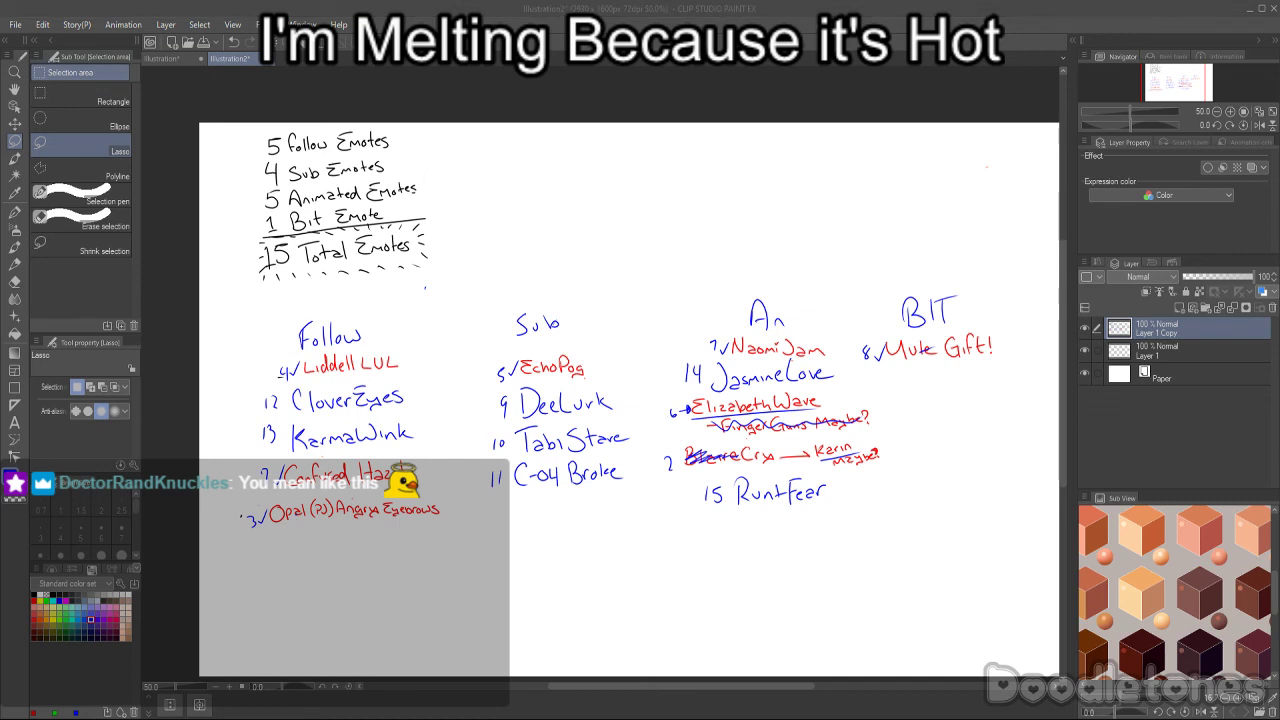
left_click(396, 111)
left_click_drag(276, 148, 352, 139)
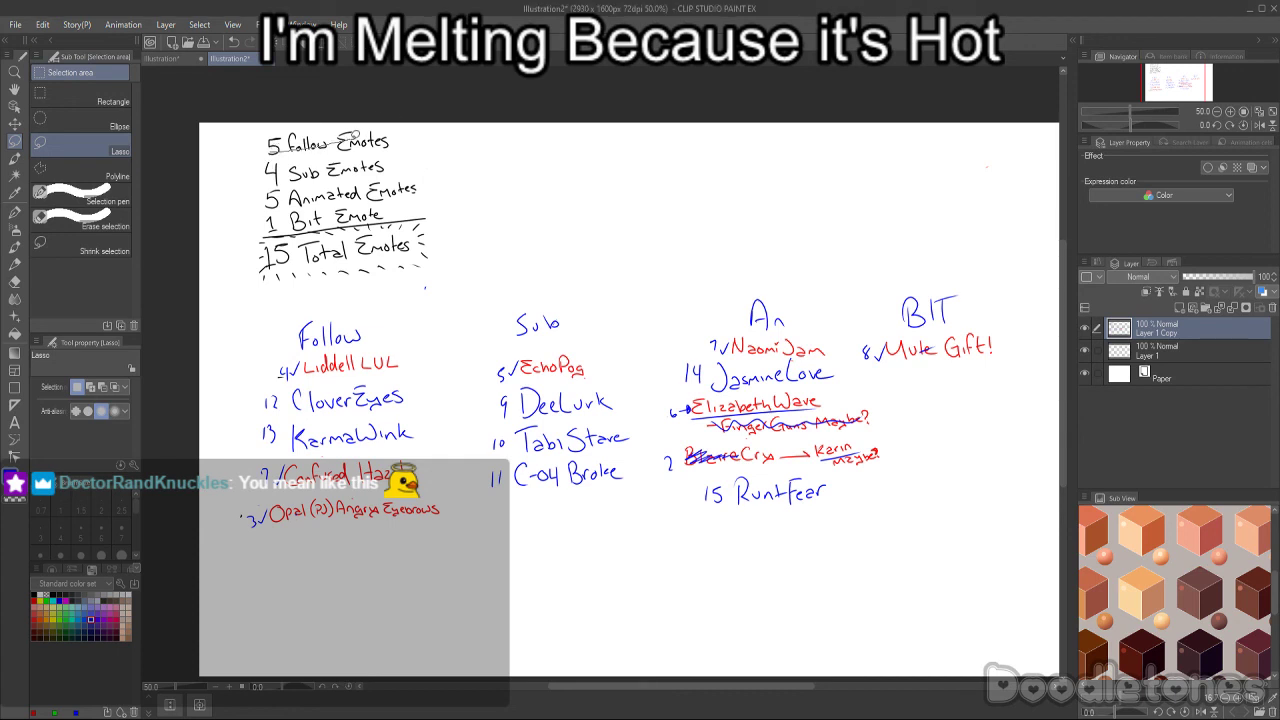
key("ctrl+z")
mouse_move(385, 324)
left_mouse_down()
mouse_move(321, 349)
mouse_move(290, 333)
mouse_move(333, 308)
mouse_move(380, 322)
left_mouse_up()
key("ctrl+d")
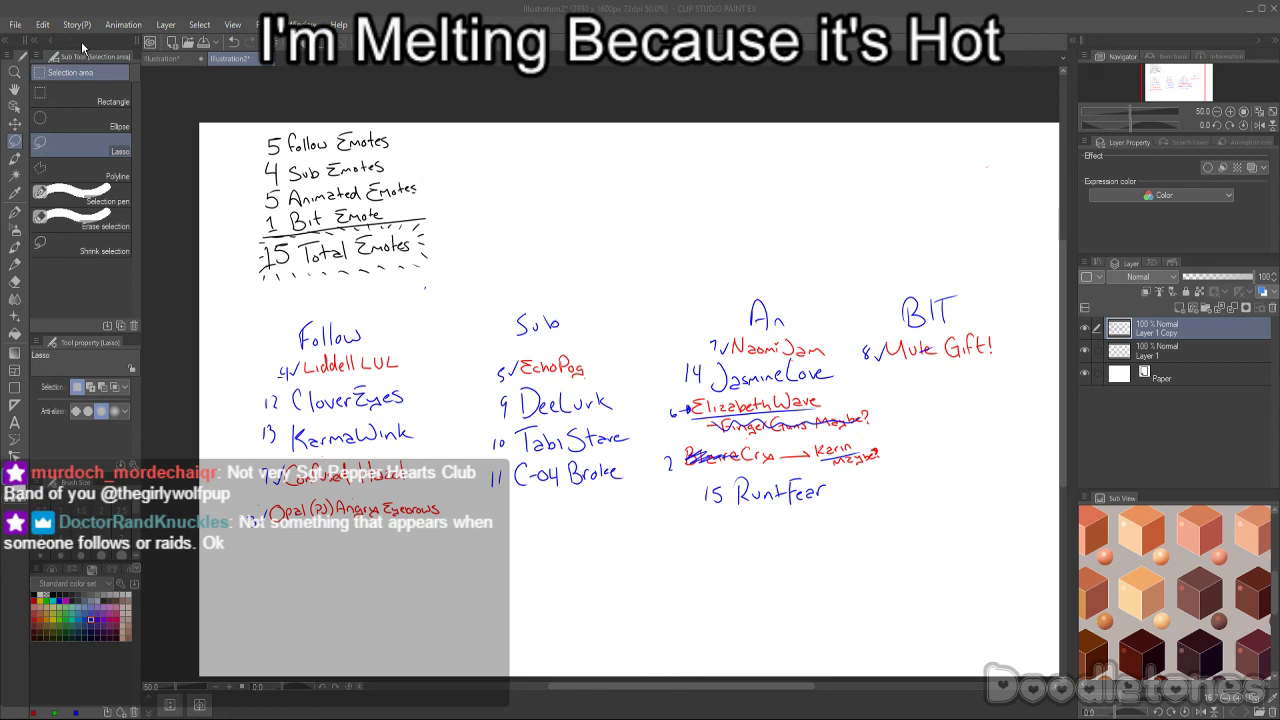
- Lasso Opal (PJ) Angry Eyebrows in the Follow column and move it below C-04 Broke in the Sub column
scroll(410, 413, "up", 1)
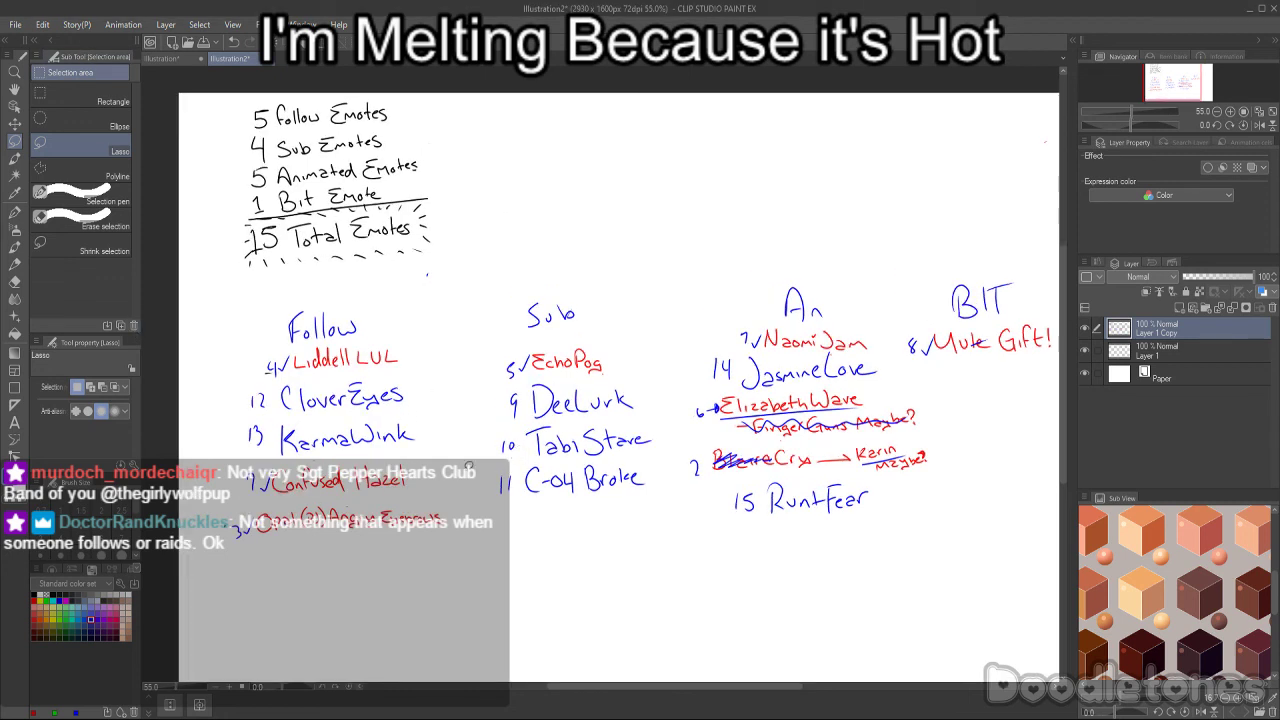
mouse_move(435, 497)
left_mouse_down()
mouse_move(462, 570)
mouse_move(231, 589)
mouse_move(211, 549)
mouse_move(216, 509)
mouse_move(320, 490)
left_mouse_up()
key("ctrl+d")
mouse_move(412, 575)
left_mouse_down()
mouse_move(439, 553)
mouse_move(447, 510)
mouse_move(298, 496)
mouse_move(205, 515)
mouse_move(300, 594)
mouse_move(622, 575)
left_mouse_up()
left_click(392, 622)
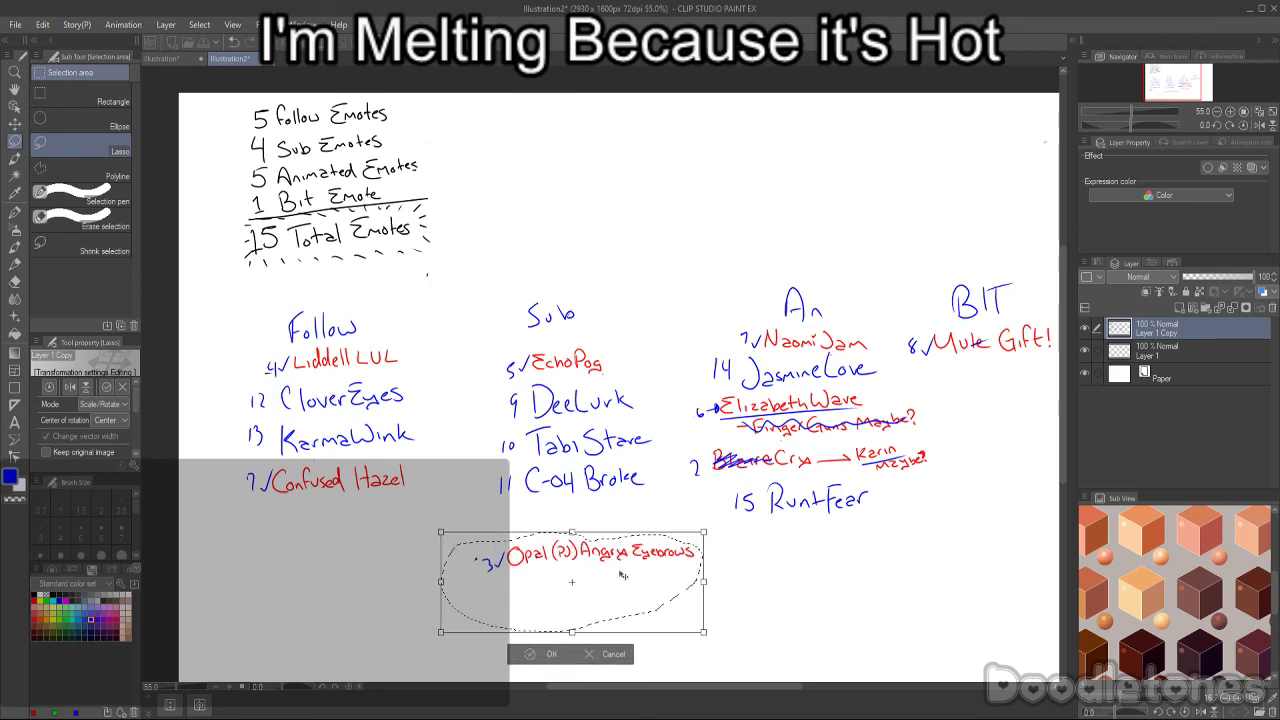
left_click(530, 655)
- Lasso C-04 Broke in the Sub column and move it under Confused Hazel in the Follow column
mouse_move(575, 505)
left_mouse_down()
mouse_move(479, 498)
mouse_move(489, 477)
mouse_move(541, 456)
mouse_move(649, 461)
mouse_move(600, 510)
left_mouse_up()
left_click(620, 540)
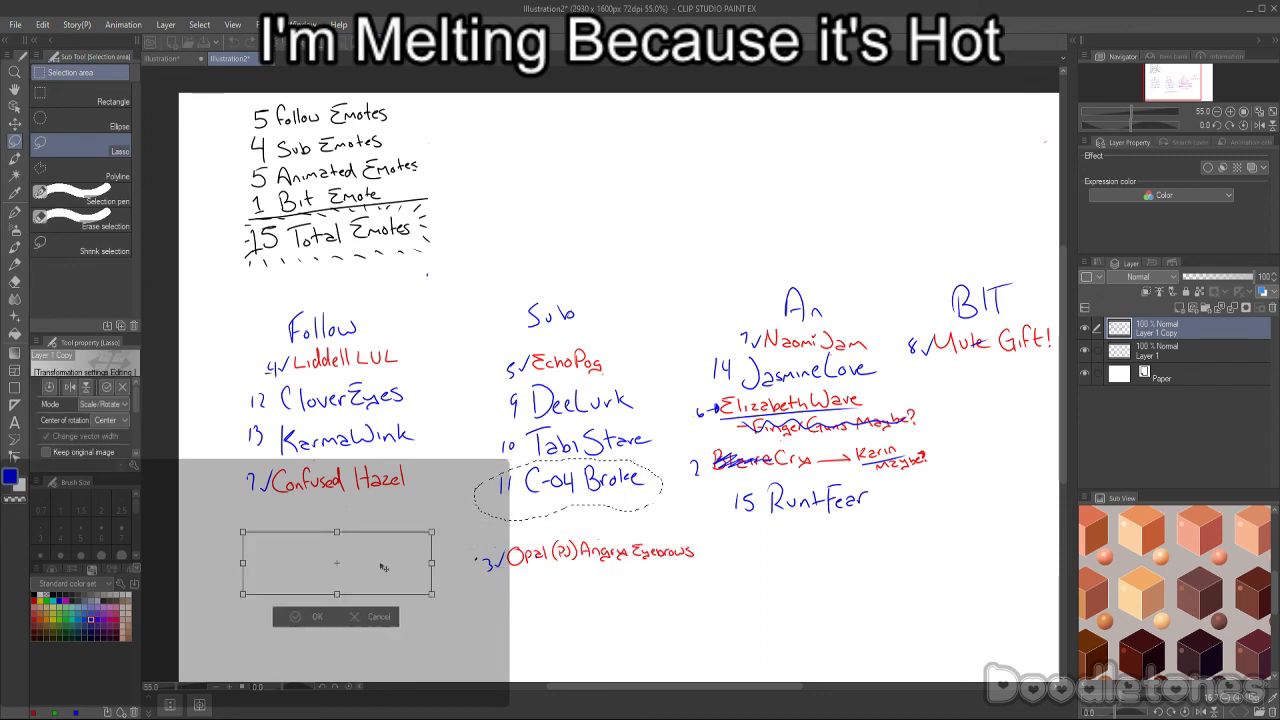
left_click_drag(453, 549, 333, 545)
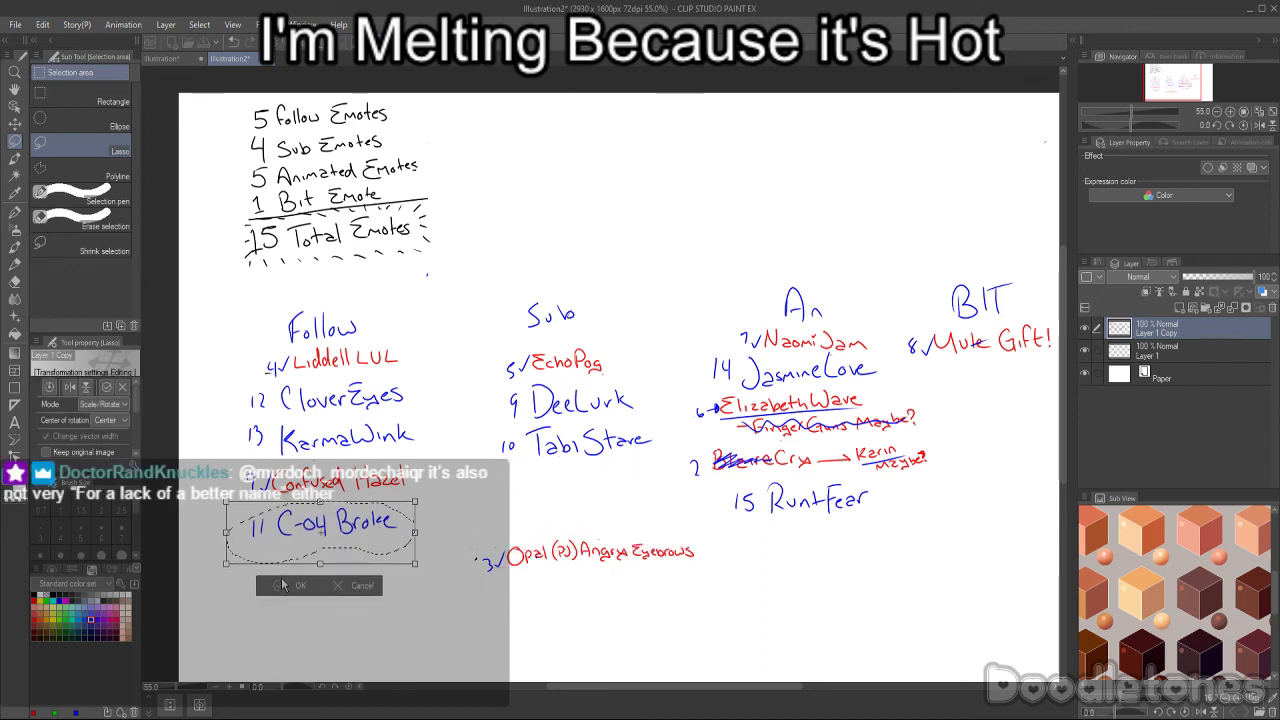
left_click(285, 584)
- Lasso Opal (PJ) Angry Eyebrows and move it up under TabiStare to close the gap in the Sub column
mouse_move(574, 512)
left_mouse_down()
mouse_move(687, 498)
mouse_move(726, 548)
mouse_move(609, 617)
mouse_move(451, 607)
mouse_move(497, 521)
left_mouse_up()
left_click(638, 651)
left_click_drag(618, 566, 611, 509)
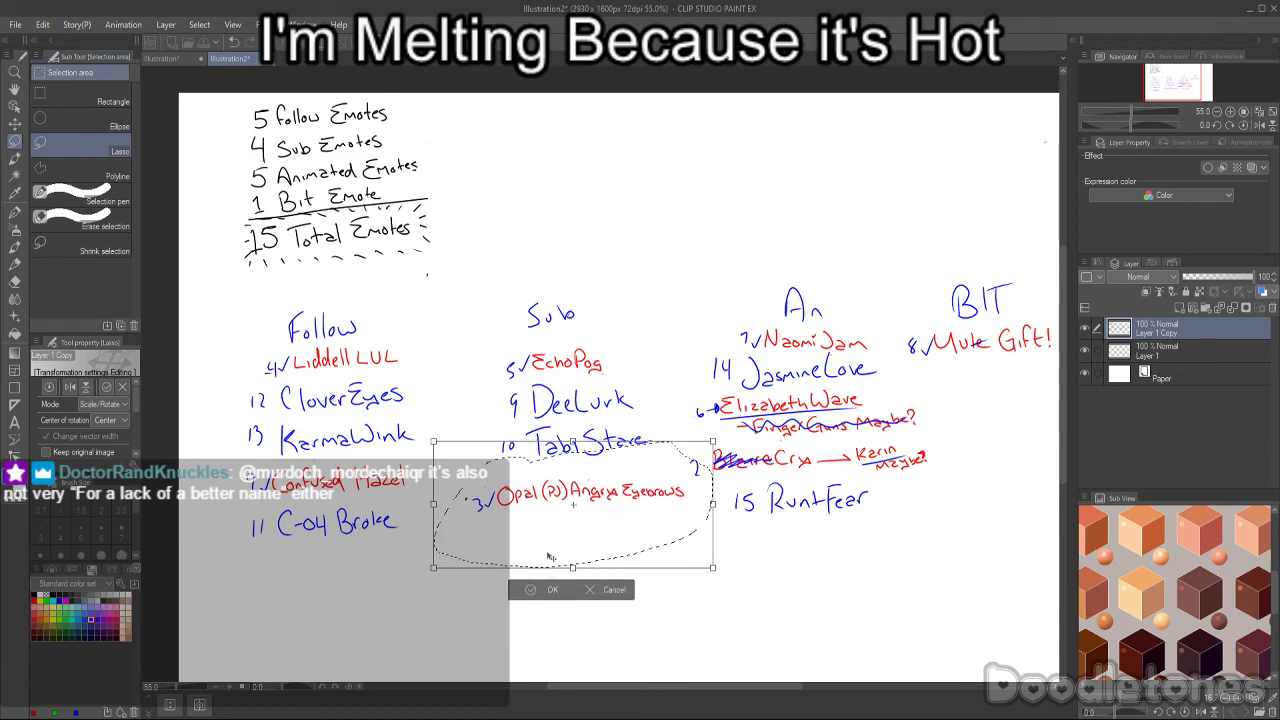
left_click(552, 589)
- Lasso the whole Sub column with its heading, nudge it slightly left and down, and clear the selection
mouse_move(614, 278)
left_mouse_down()
mouse_move(645, 408)
mouse_move(692, 482)
mouse_move(580, 550)
mouse_move(446, 506)
mouse_move(490, 290)
mouse_move(556, 270)
left_mouse_up()
left_click(618, 584)
left_click_drag(595, 500, 580, 506)
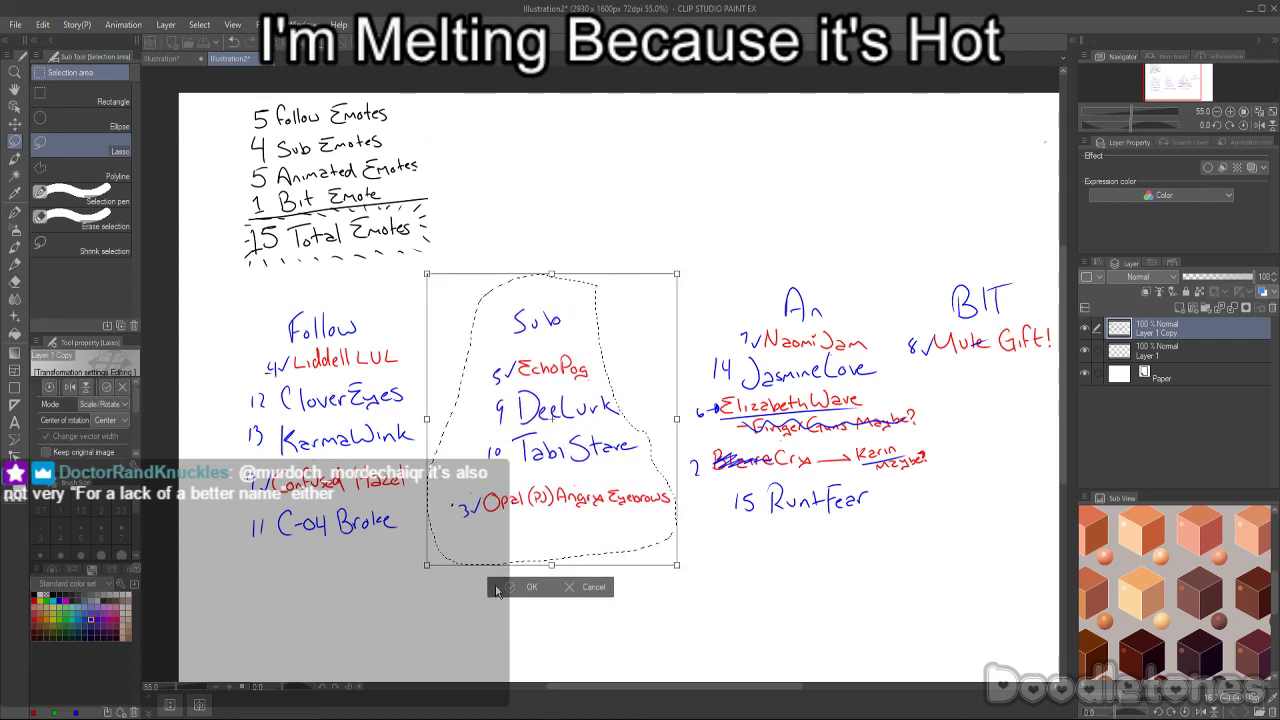
left_click(529, 587)
left_click(674, 296)
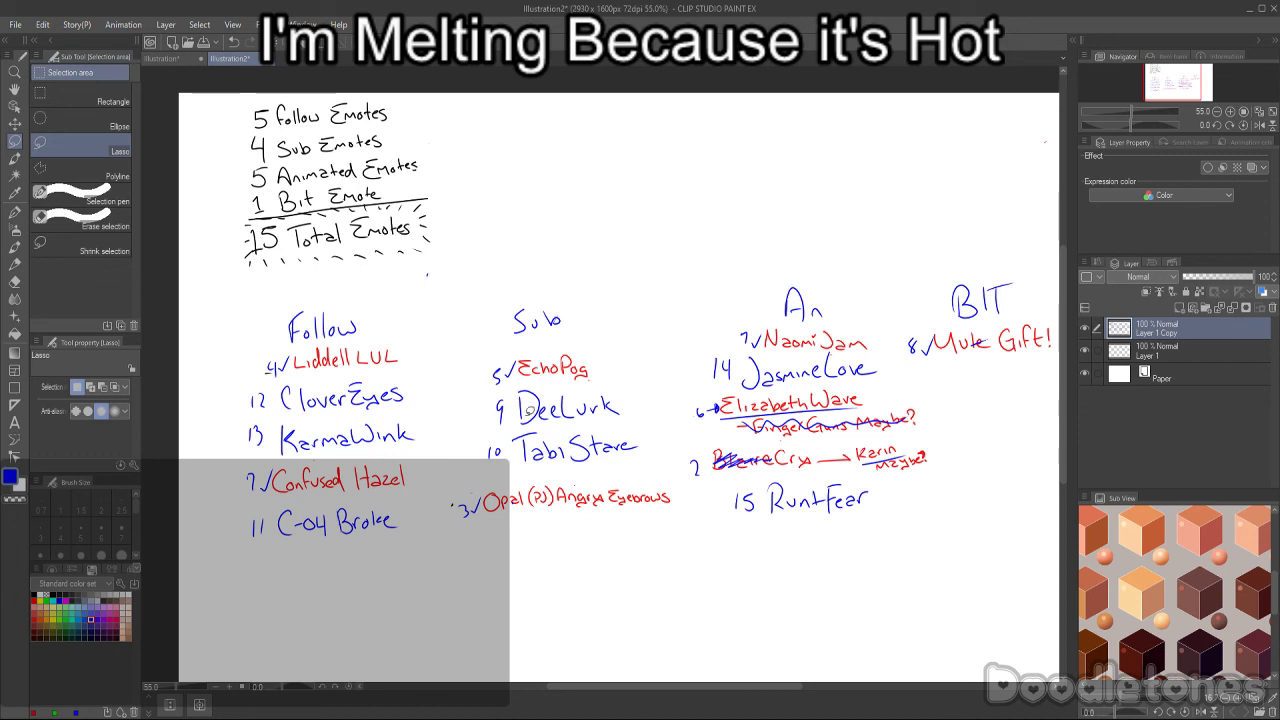
- Lasso DeeLurk in the Sub column and move it under C-04 Broke at the end of the Follow column
mouse_move(532, 426)
left_mouse_down()
mouse_move(485, 420)
mouse_move(485, 402)
mouse_move(540, 376)
mouse_move(612, 382)
mouse_move(630, 409)
mouse_move(617, 423)
mouse_move(586, 419)
mouse_move(376, 608)
mouse_move(365, 573)
left_mouse_up()
left_click(607, 455)
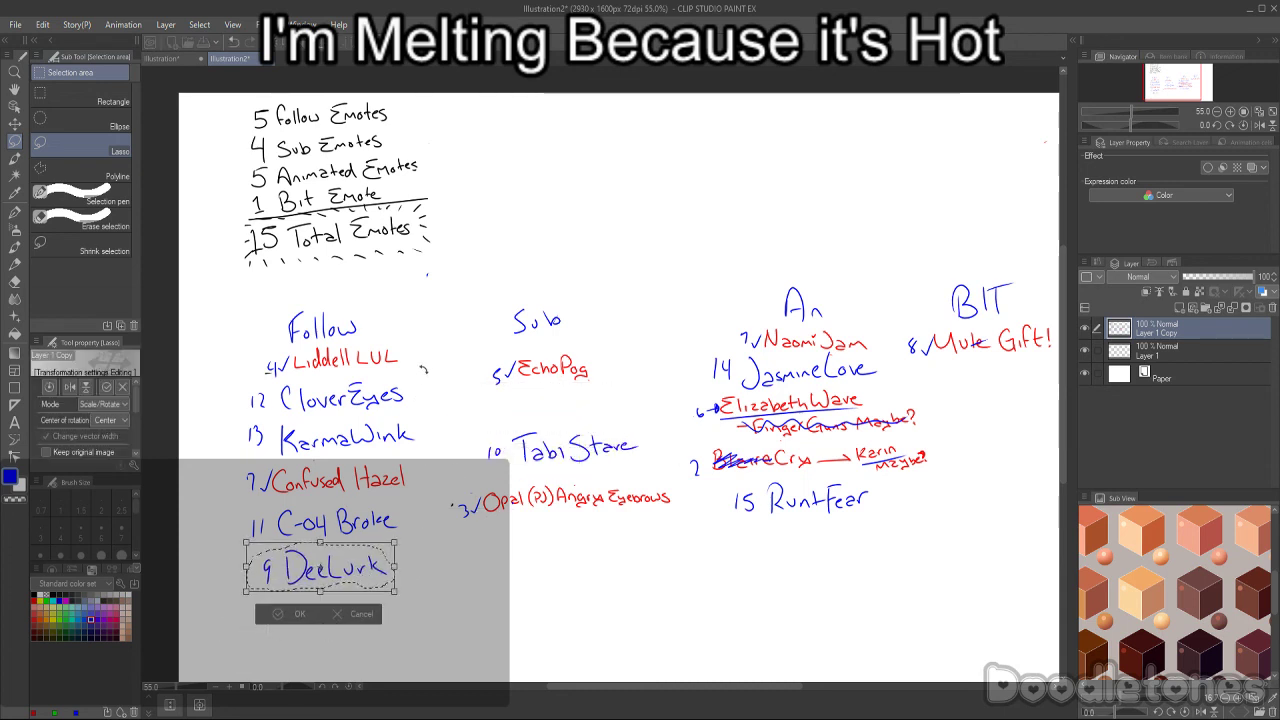
left_click(273, 614)
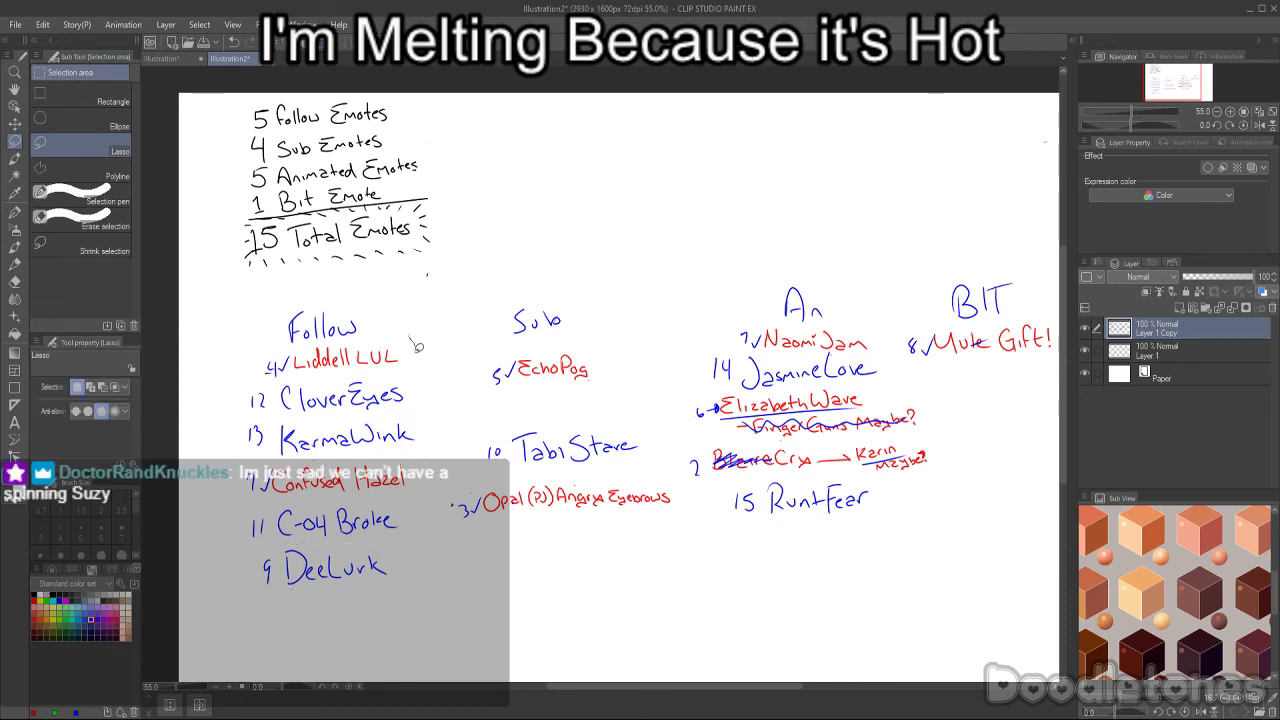
- Lasso Liddell LUL in the Follow column and move it between EchoPog and TabiStare in the Sub column
left_click_drag(402, 342, 408, 331)
left_click(398, 348)
mouse_move(282, 347)
left_mouse_down()
mouse_move(252, 365)
mouse_move(290, 378)
mouse_move(386, 372)
mouse_move(432, 352)
mouse_move(338, 338)
mouse_move(286, 348)
left_mouse_up()
key("ctrl+t")
left_click_drag(382, 374, 589, 424)
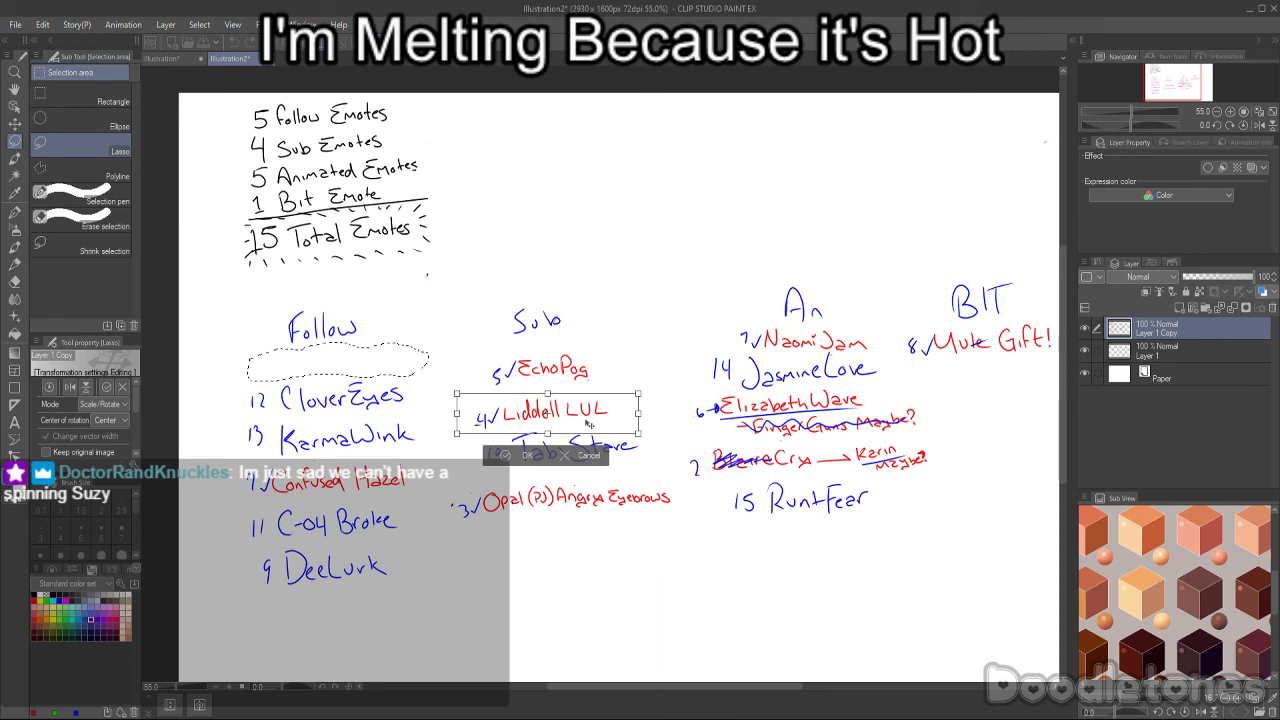
left_click(505, 456)
- Lasso the five remaining Follow entries and move them up under the Follow heading to close the gap
mouse_move(405, 353)
left_mouse_down()
mouse_move(415, 459)
mouse_move(390, 607)
mouse_move(289, 610)
mouse_move(240, 579)
mouse_move(234, 421)
mouse_move(254, 371)
mouse_move(355, 349)
left_mouse_up()
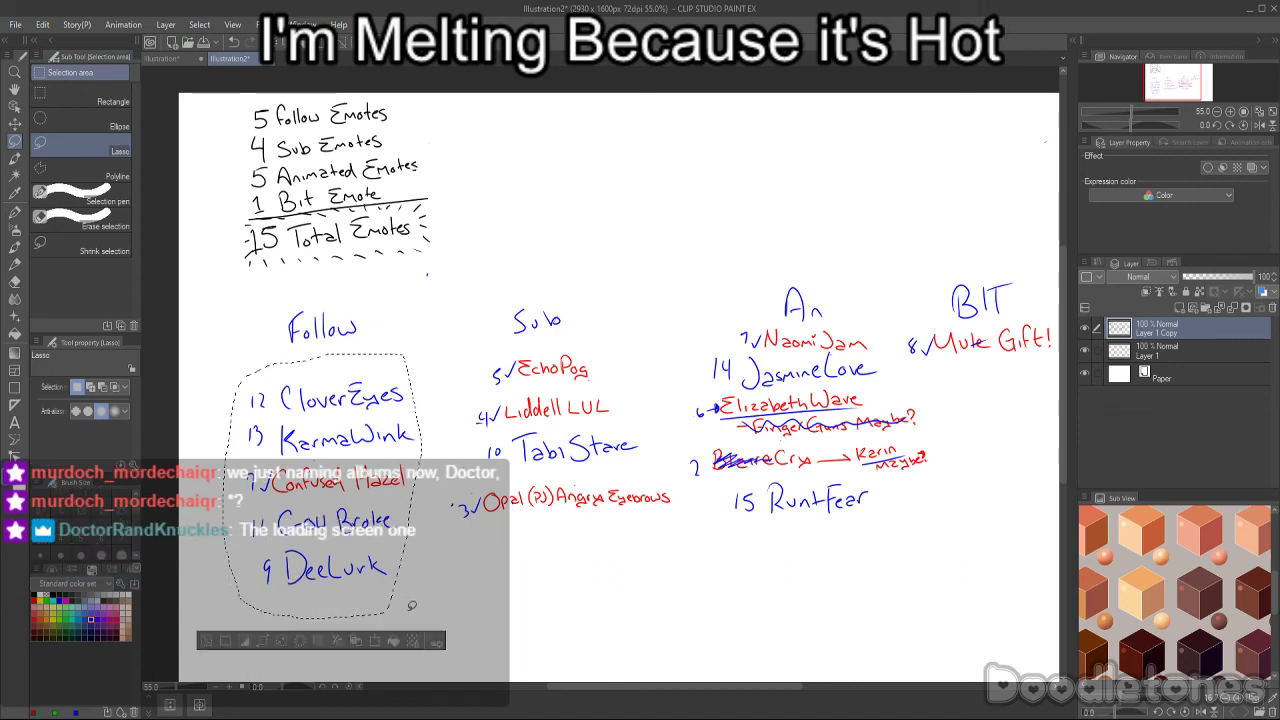
left_click(375, 641)
left_click_drag(377, 522, 375, 500)
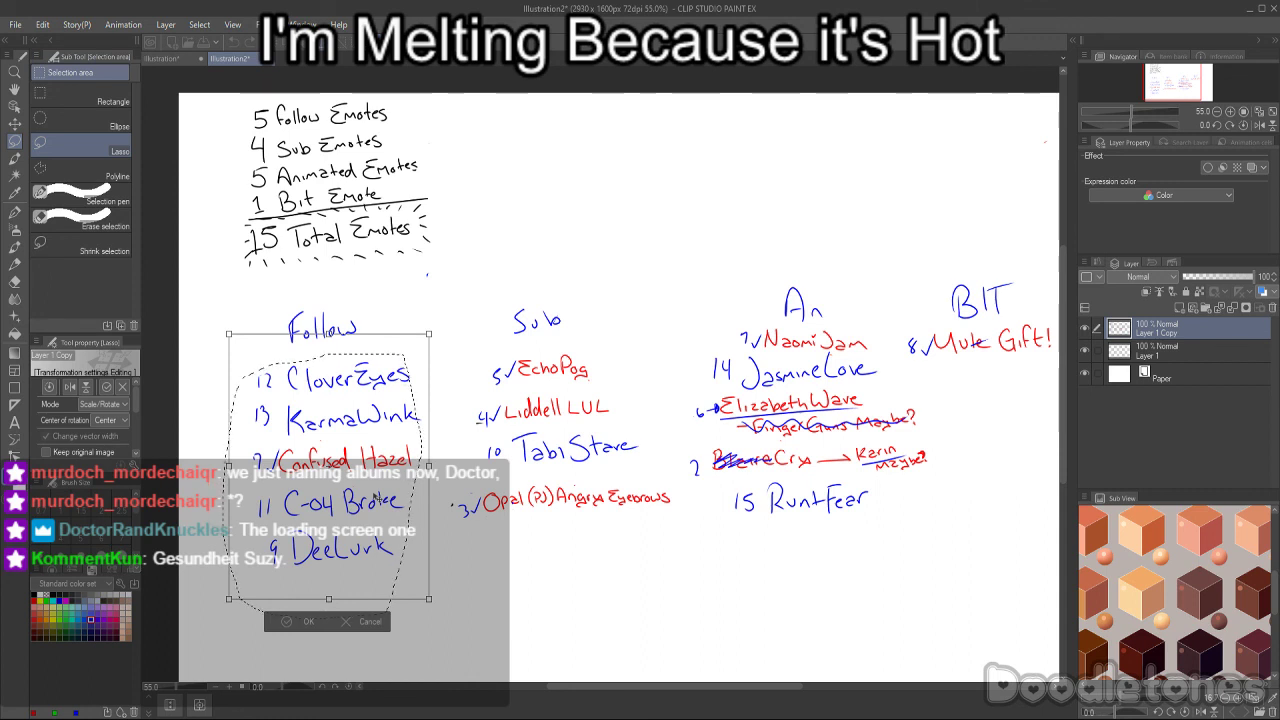
left_click_drag(375, 497, 377, 488)
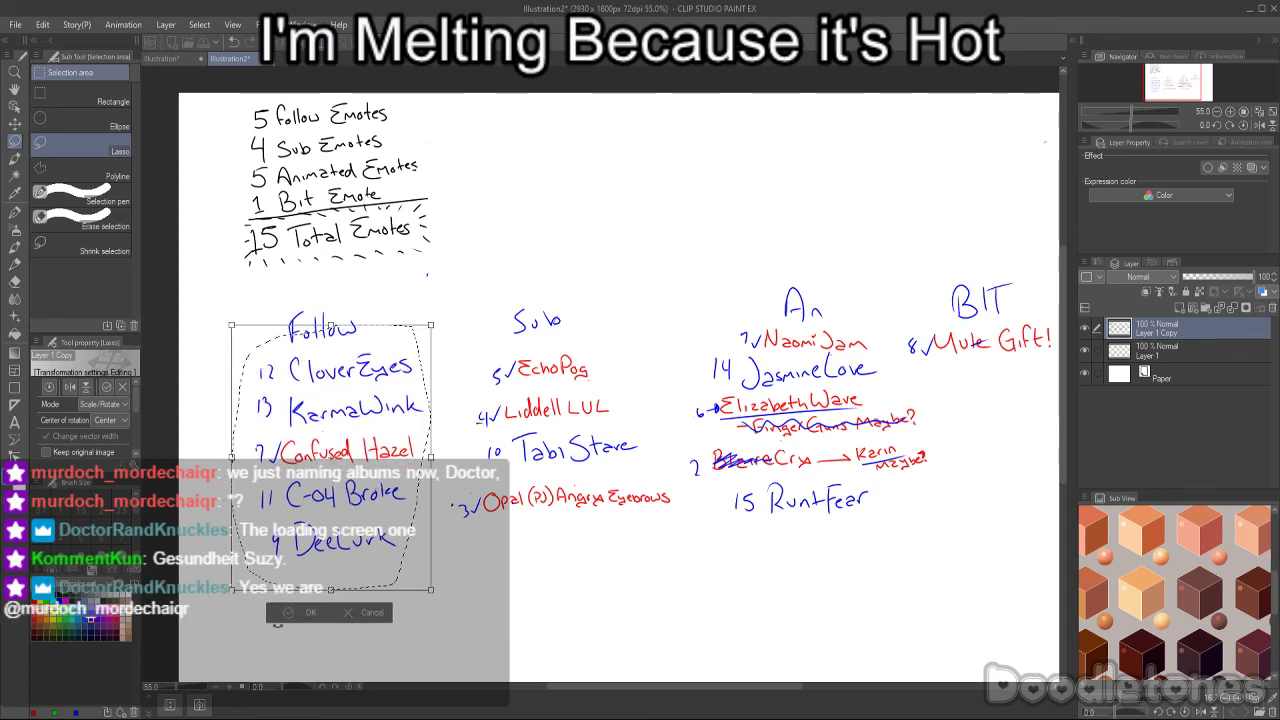
left_click(288, 614)
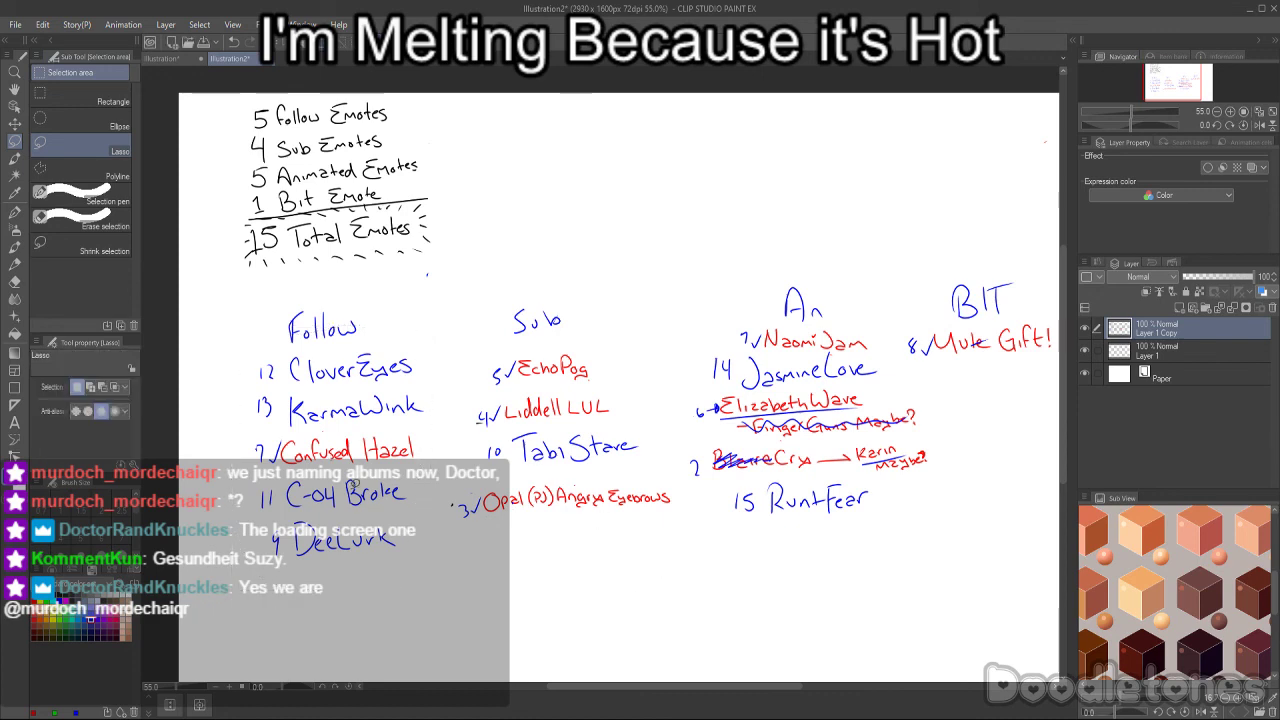
- Lasso the BIT heading with Mute Gift!, shift it slightly right away from the Animated column, and clear the selection
scroll(565, 495, "down", 2)
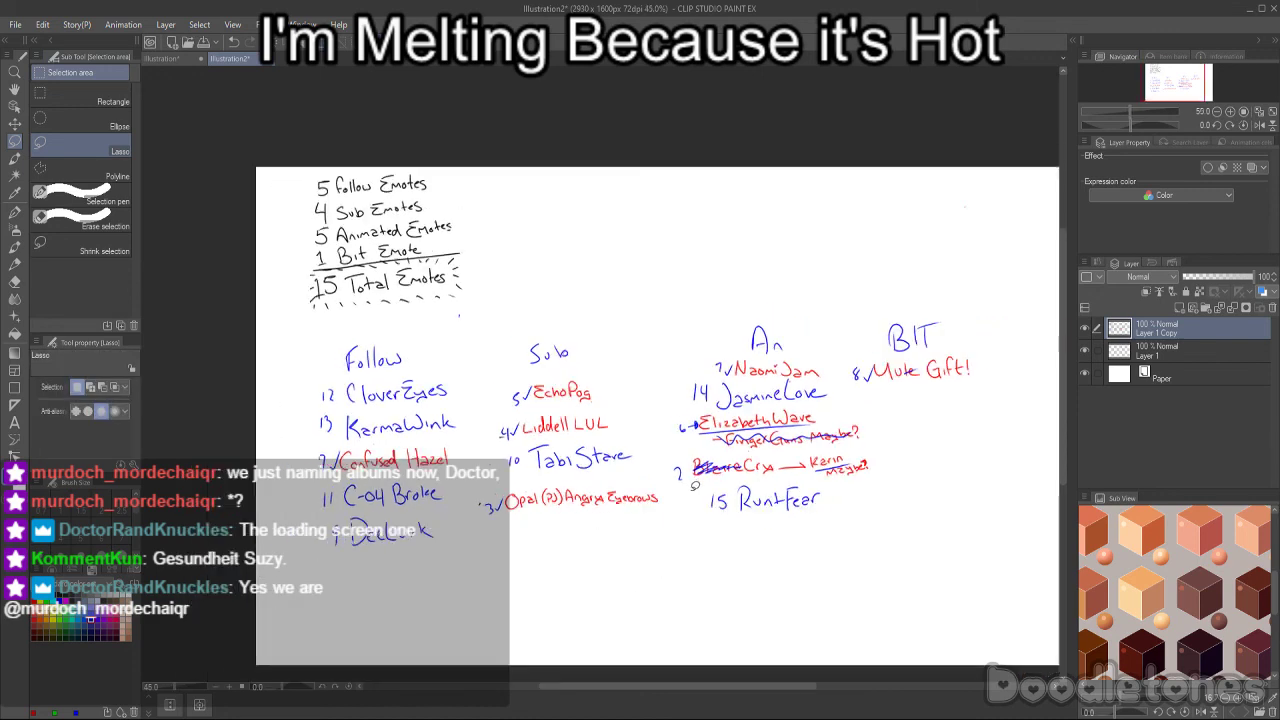
scroll(863, 538, "down", 1)
mouse_move(991, 303)
left_mouse_down()
mouse_move(999, 390)
mouse_move(945, 435)
mouse_move(897, 423)
mouse_move(854, 378)
mouse_move(905, 297)
left_mouse_up()
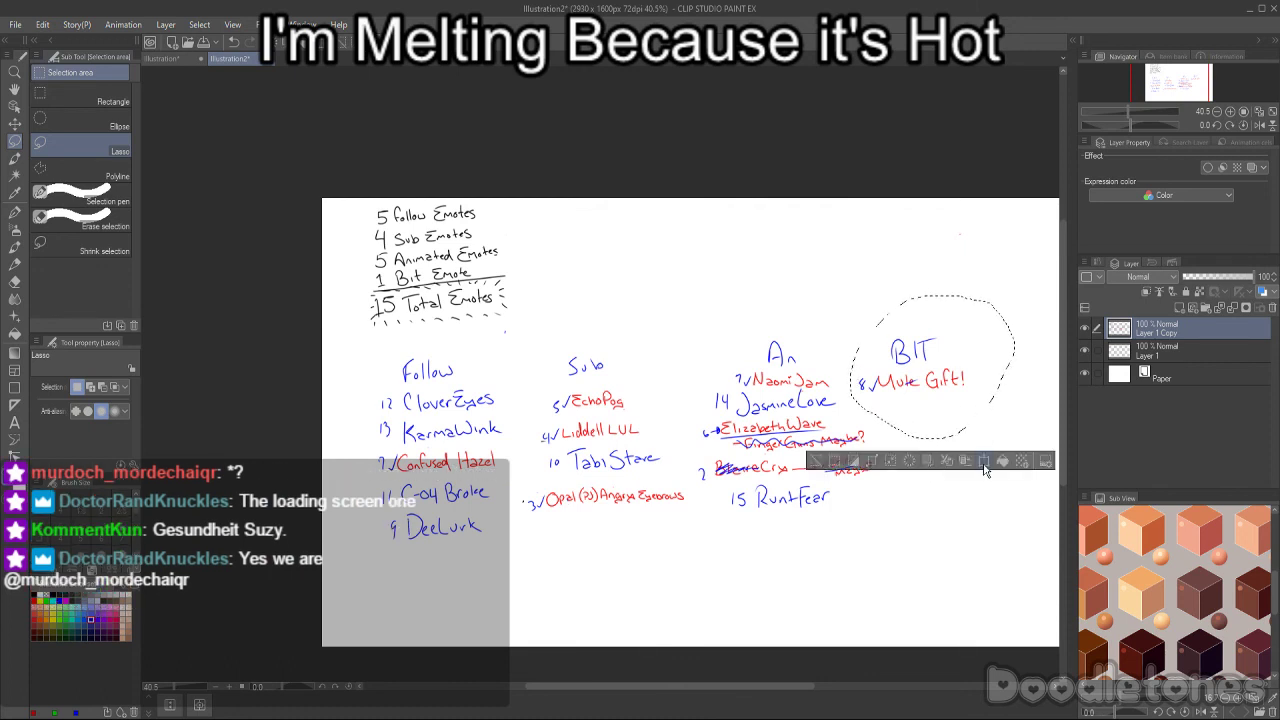
key("ctrl+t")
left_click_drag(960, 386, 989, 387)
left_click(941, 461)
key("ctrl+d")
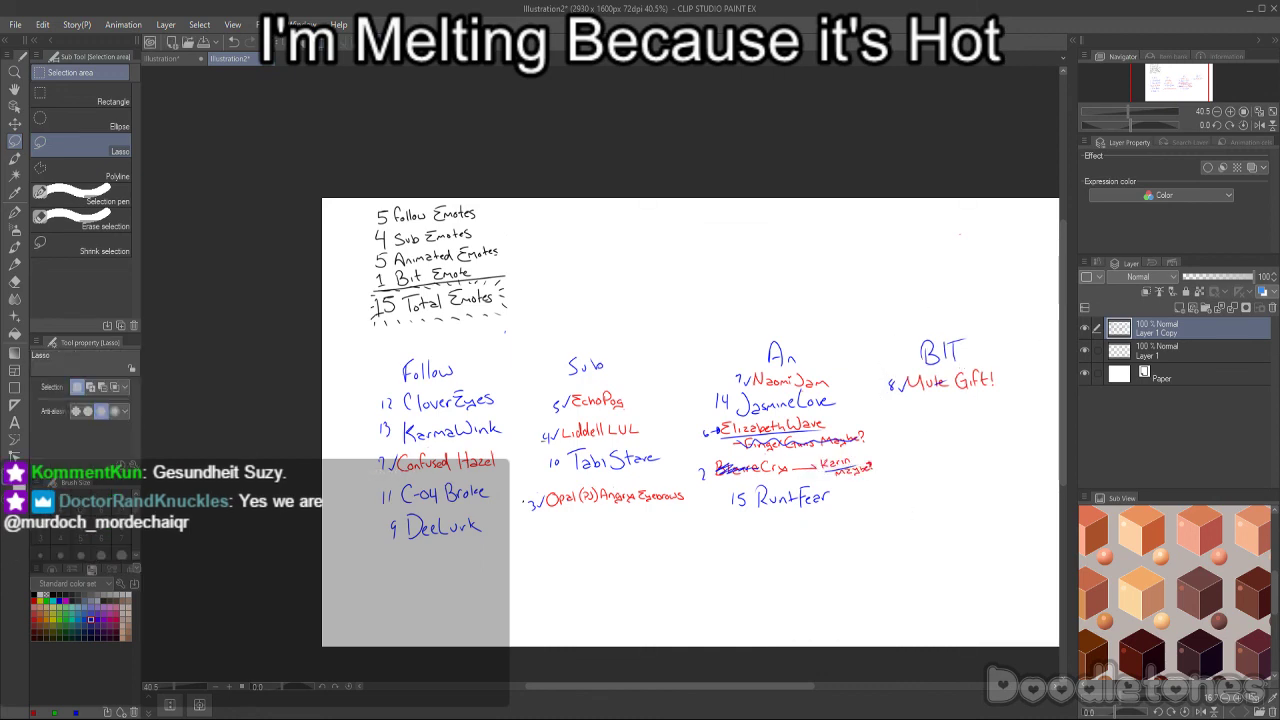
left_click_drag(658, 690, 680, 688)
scroll(577, 600, "up", 1)
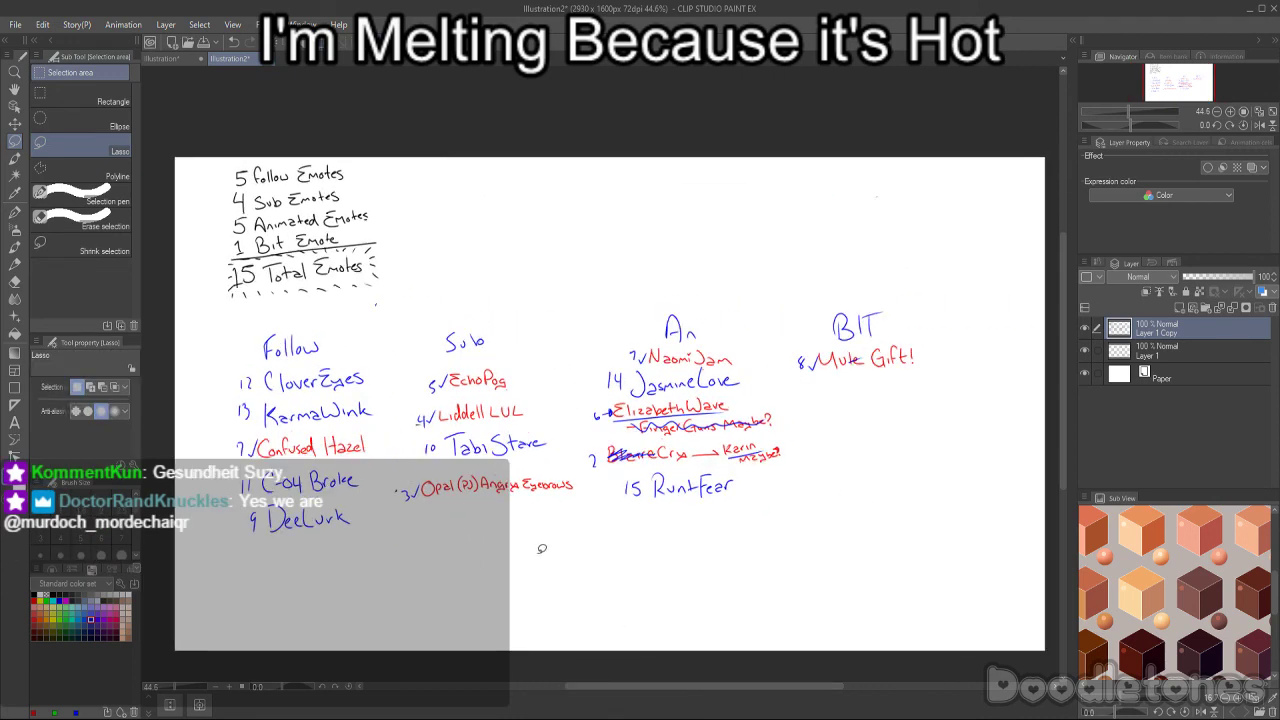
scroll(533, 537, "up", 1)
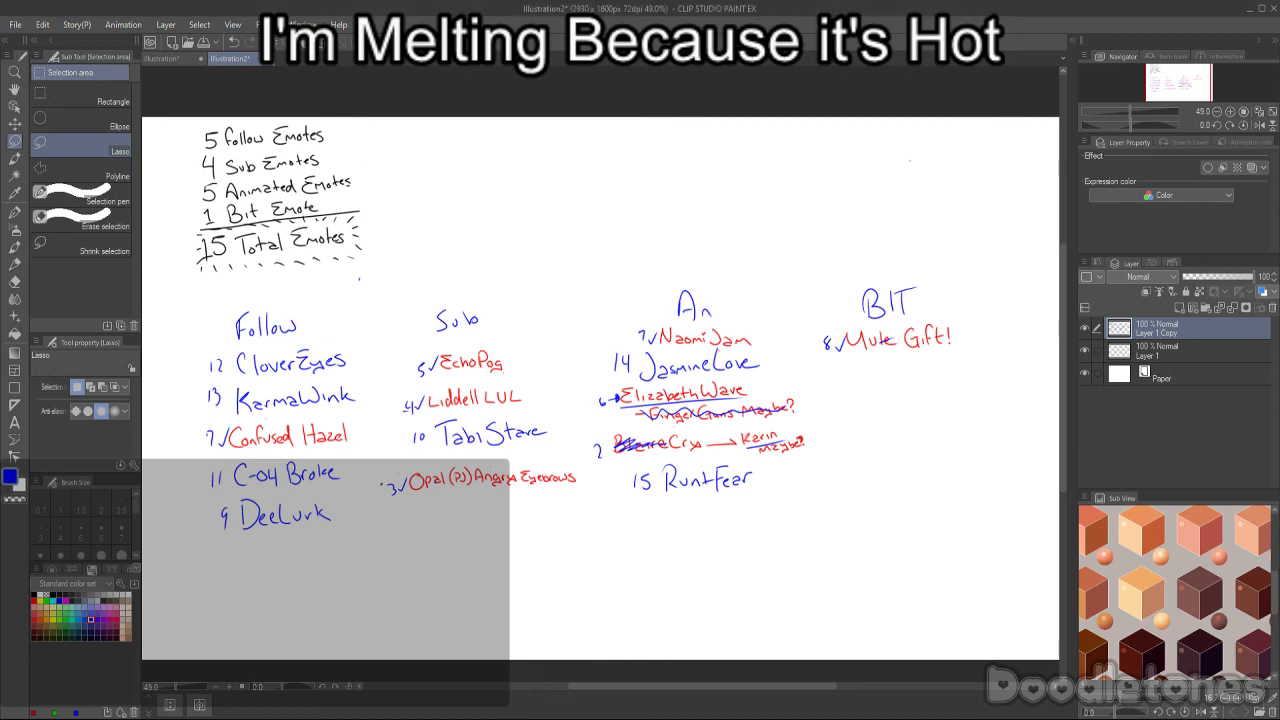
- Create a new illustration canvas named Illustration3, 112 px wide and 112 px high
left_click(152, 42)
left_click(15, 24)
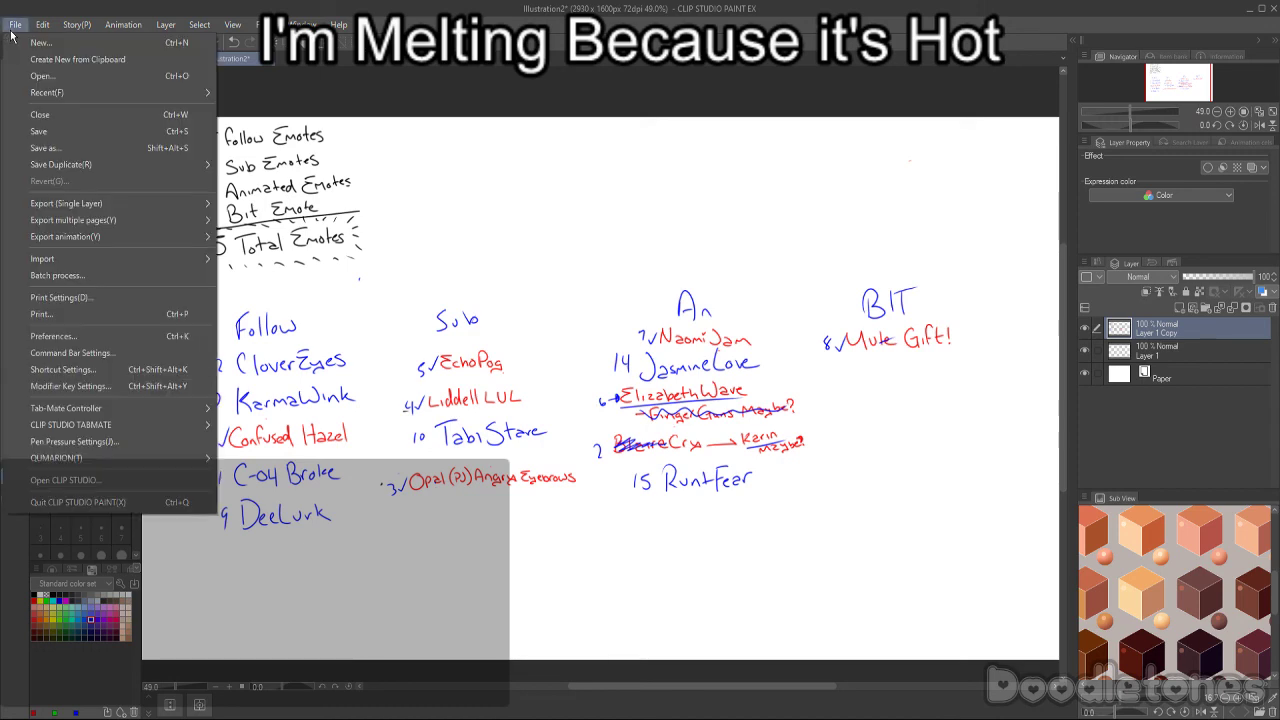
left_click(38, 44)
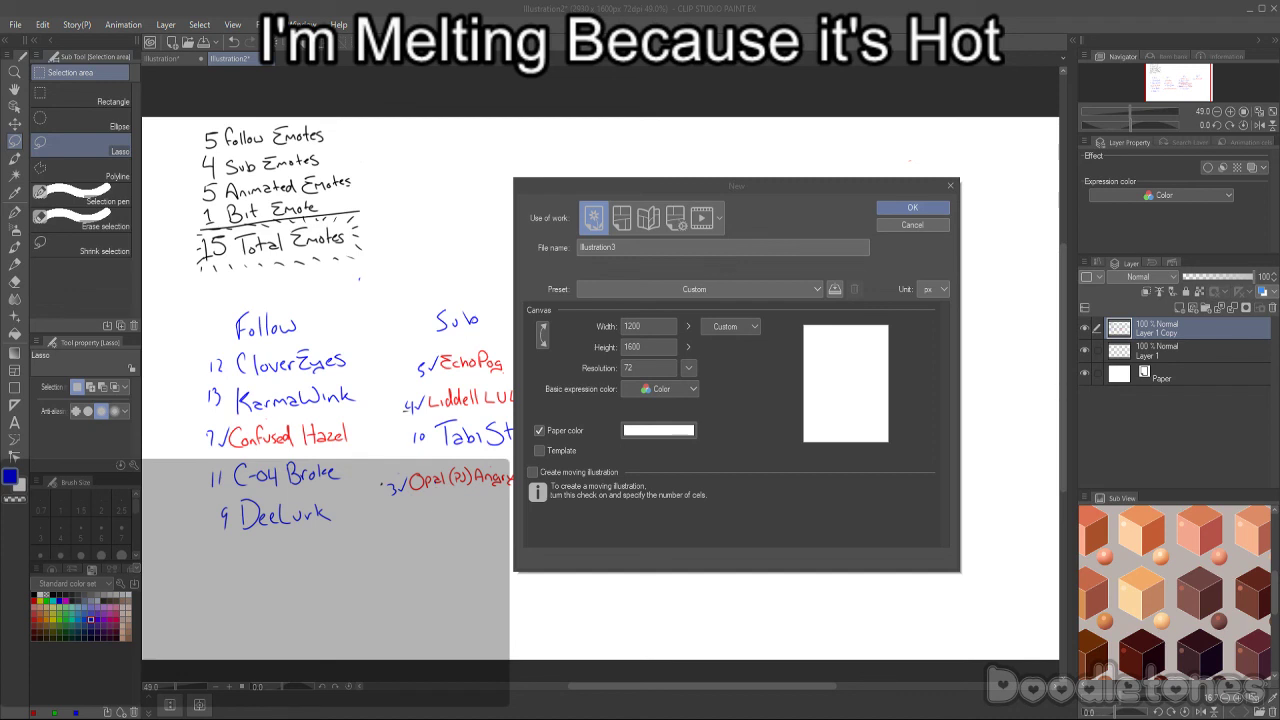
left_click(648, 326)
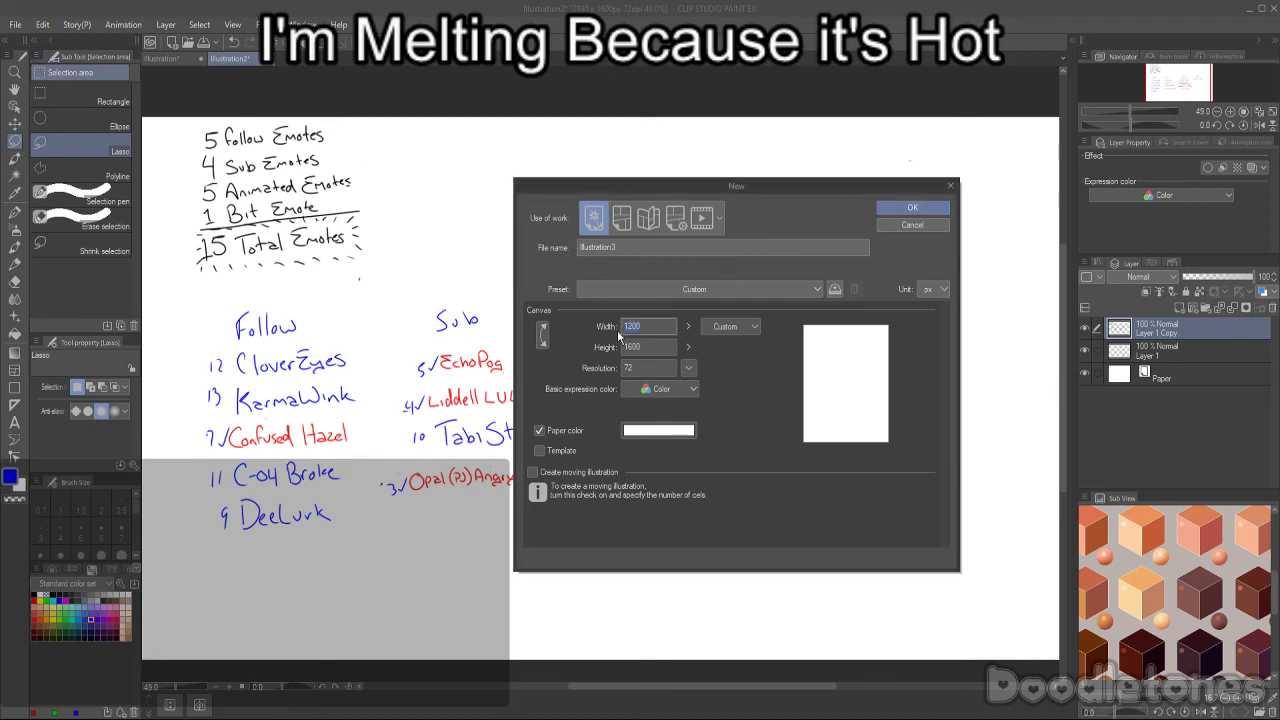
type("112")
key("Tab")
type("112")
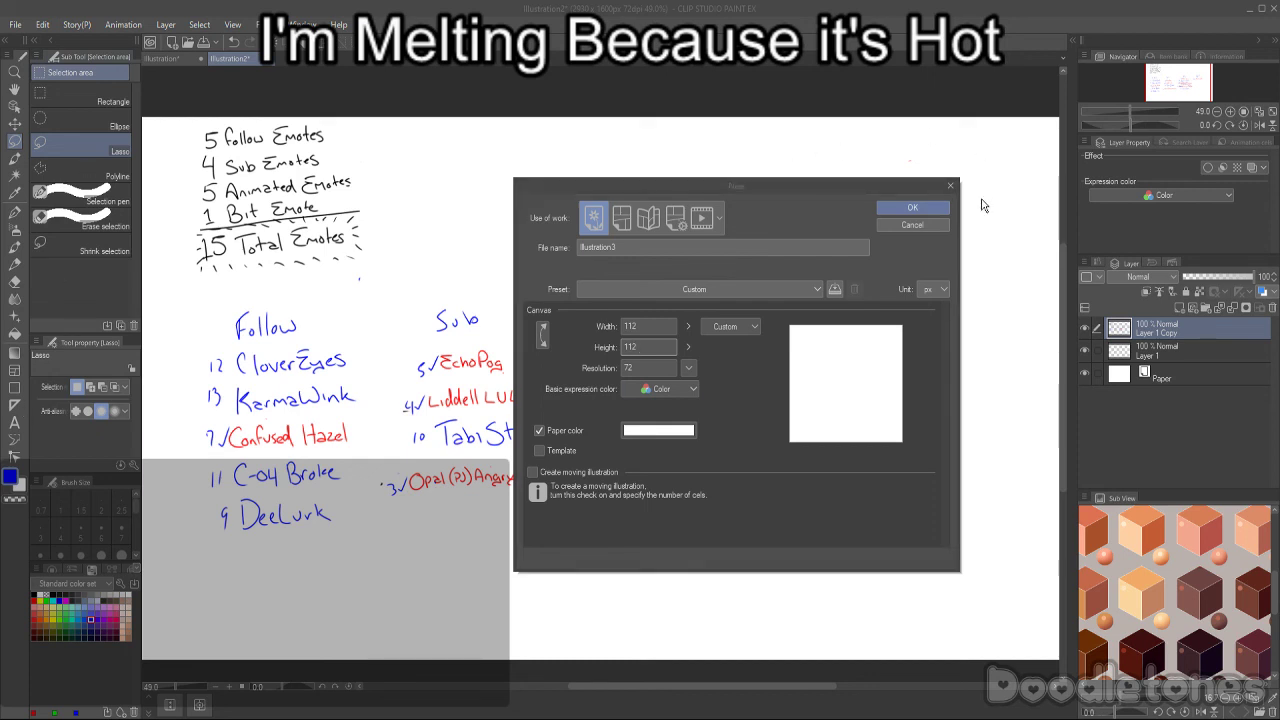
left_click(918, 208)
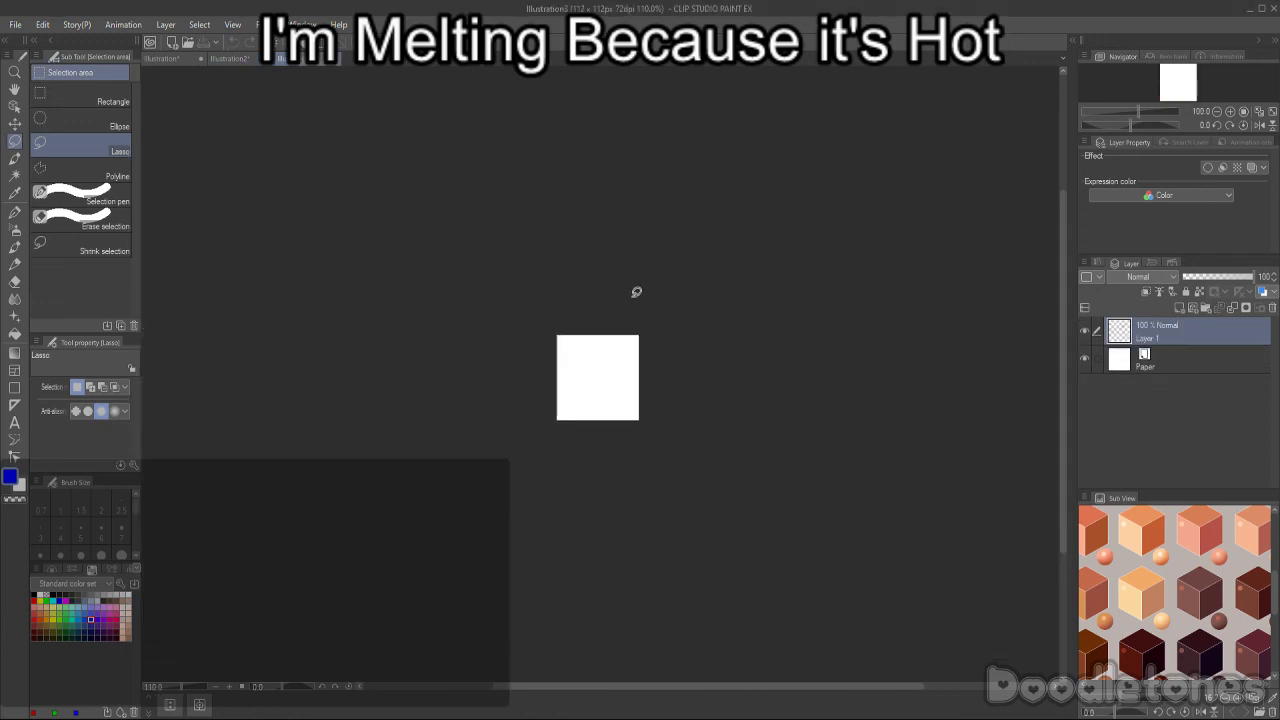
scroll(634, 300, "up", 5)
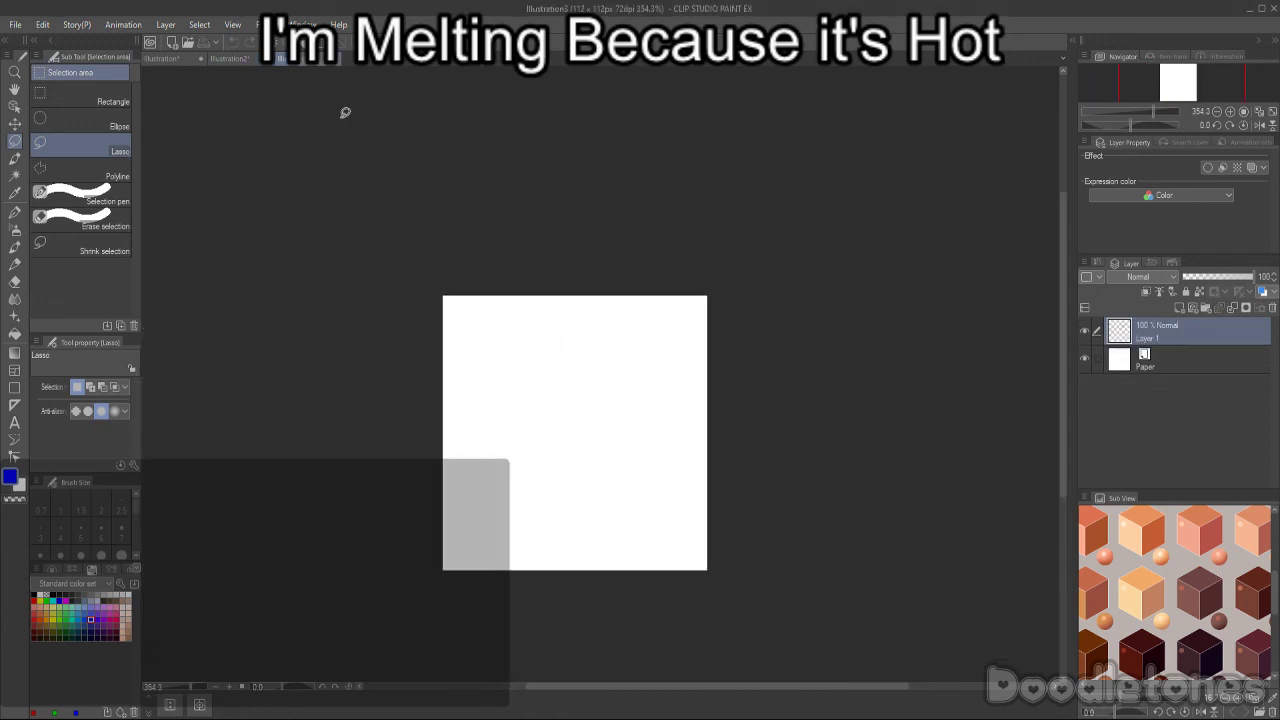
- Go over the sorted emote columns in Illustration2 and return to the Illustration3 canvas
left_click(228, 58)
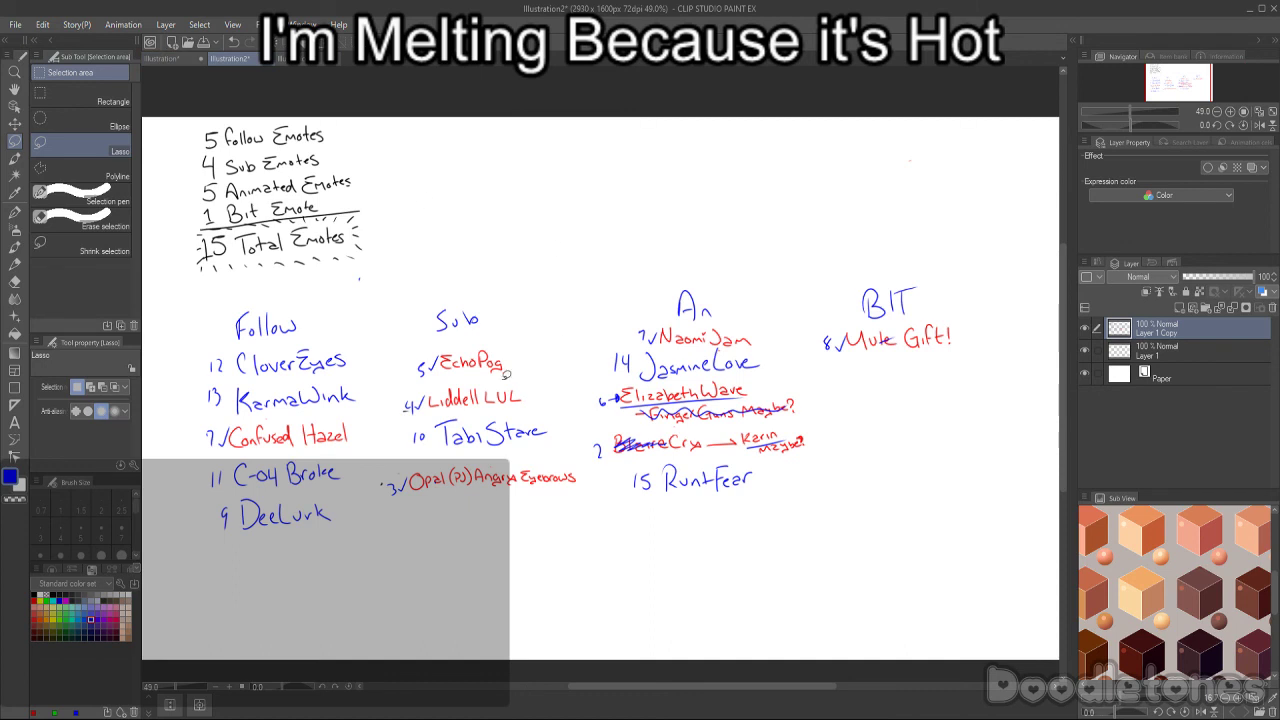
left_click_drag(300, 302, 393, 320)
mouse_move(936, 352)
left_mouse_down()
mouse_move(819, 372)
mouse_move(837, 284)
mouse_move(1030, 330)
left_mouse_up()
left_click(783, 321)
left_click(300, 58)
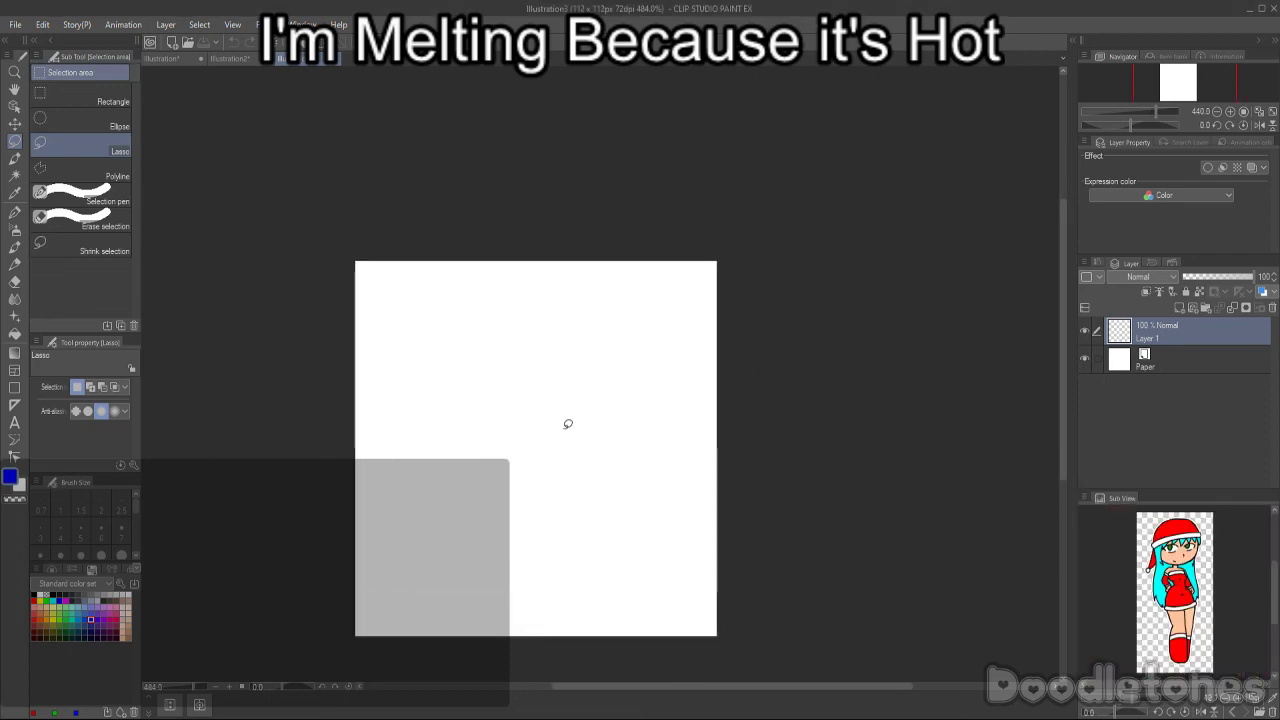
- Add a new layer for the sketch and ready the Opaque watercolor brush in red at size 5
key("b")
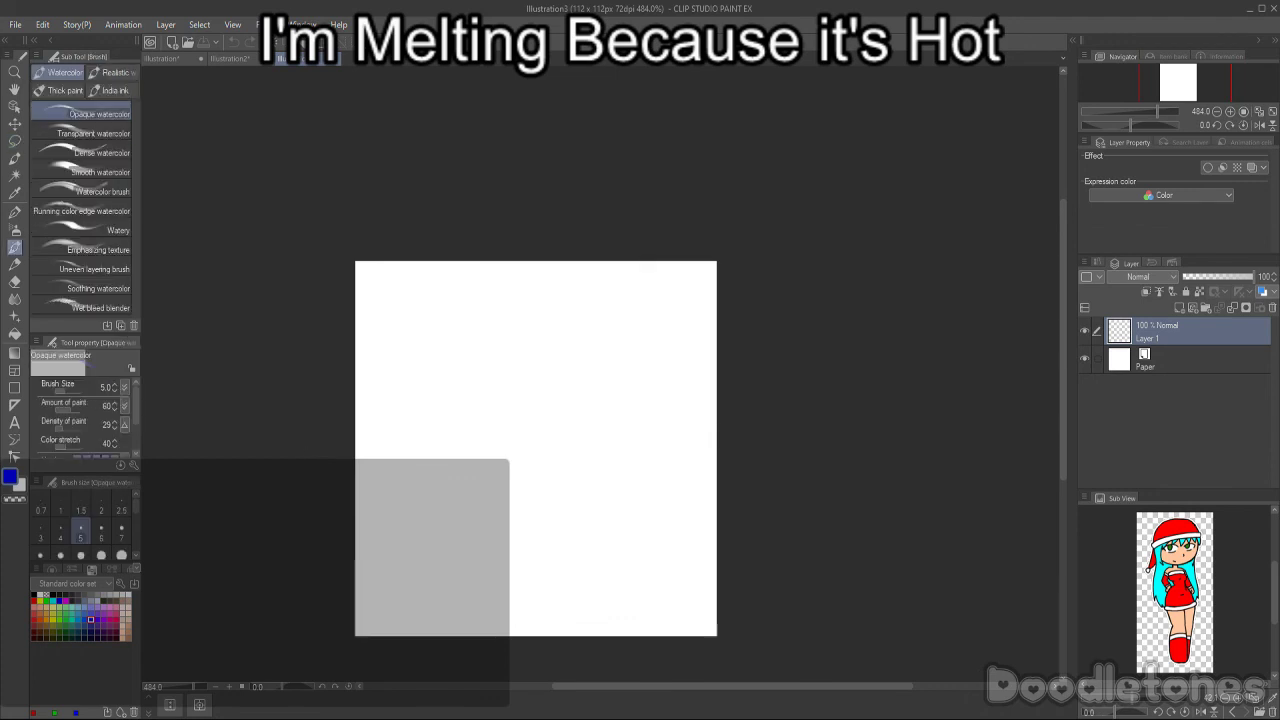
left_click(33, 600)
key("ctrl+shift+n")
key("bracketright")
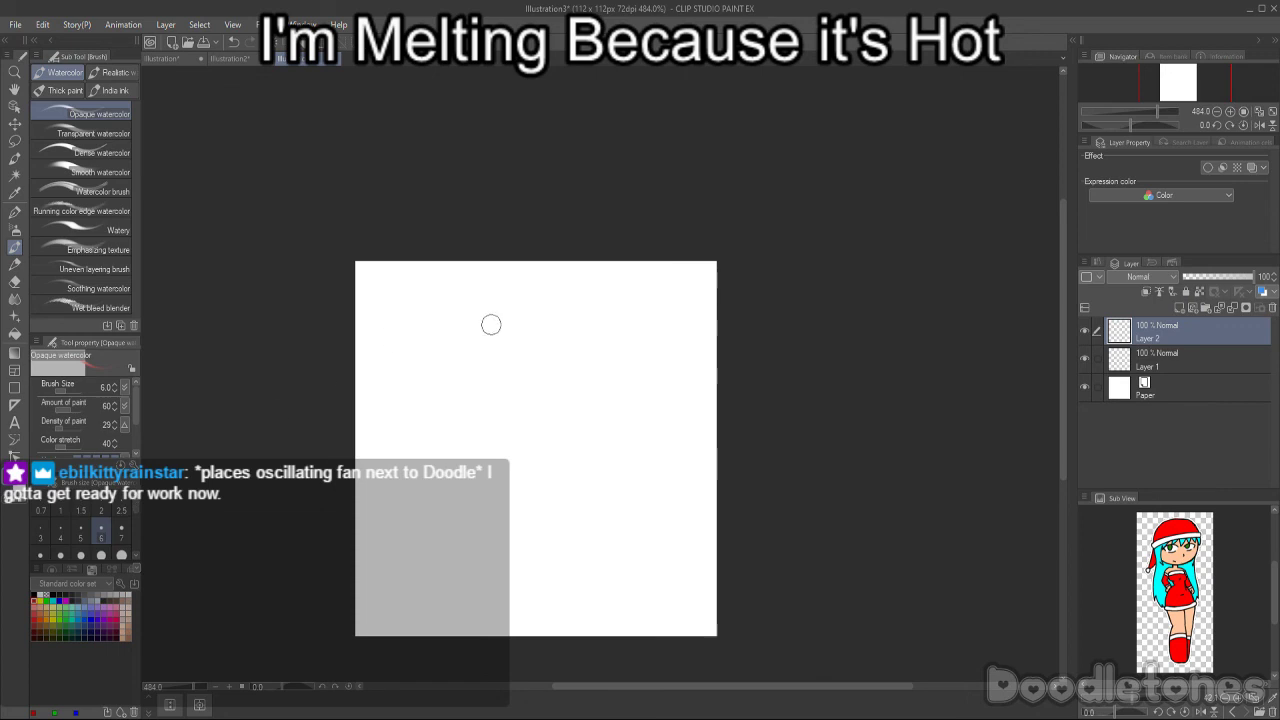
key("bracketleft")
- Sketch a large head circle nearly filling the canvas, with a curved vertical centre line and a curved eye line tilted up to the right
mouse_move(500, 292)
left_mouse_down()
mouse_move(381, 395)
mouse_move(372, 520)
left_mouse_up()
left_click_drag(377, 446, 514, 584)
left_click_drag(401, 512, 556, 576)
mouse_move(394, 368)
left_mouse_down()
mouse_move(497, 280)
mouse_move(634, 300)
mouse_move(682, 345)
left_mouse_up()
left_click_drag(620, 314, 690, 410)
mouse_move(667, 333)
left_mouse_down()
mouse_move(649, 537)
mouse_move(524, 596)
mouse_move(378, 490)
mouse_move(440, 305)
mouse_move(634, 300)
mouse_move(658, 326)
left_mouse_up()
left_click_drag(500, 300, 592, 530)
left_click_drag(520, 345, 598, 550)
left_click_drag(445, 548, 684, 443)
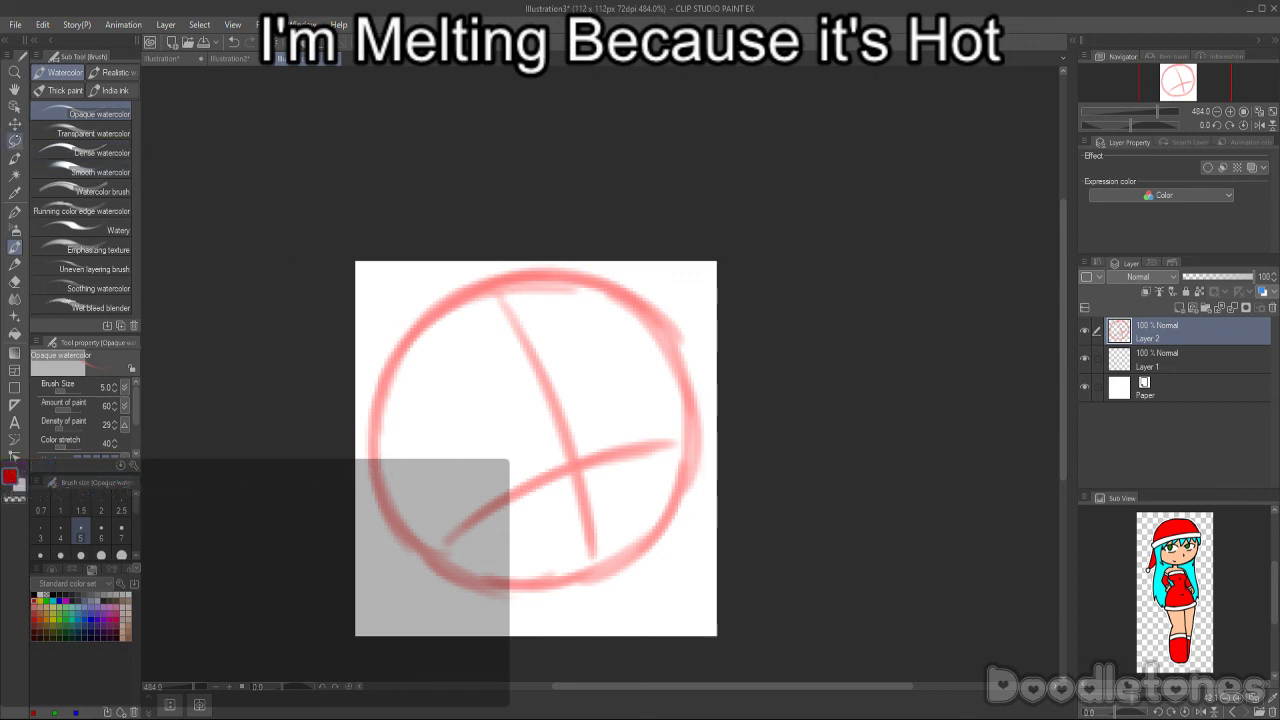
- Lasso the head sketch, scale it down toward the canvas's upper left, clear the selection, and return to the Opaque watercolor brush
key("m")
mouse_move(668, 209)
left_mouse_down()
mouse_move(775, 516)
mouse_move(306, 423)
mouse_move(660, 210)
left_mouse_up()
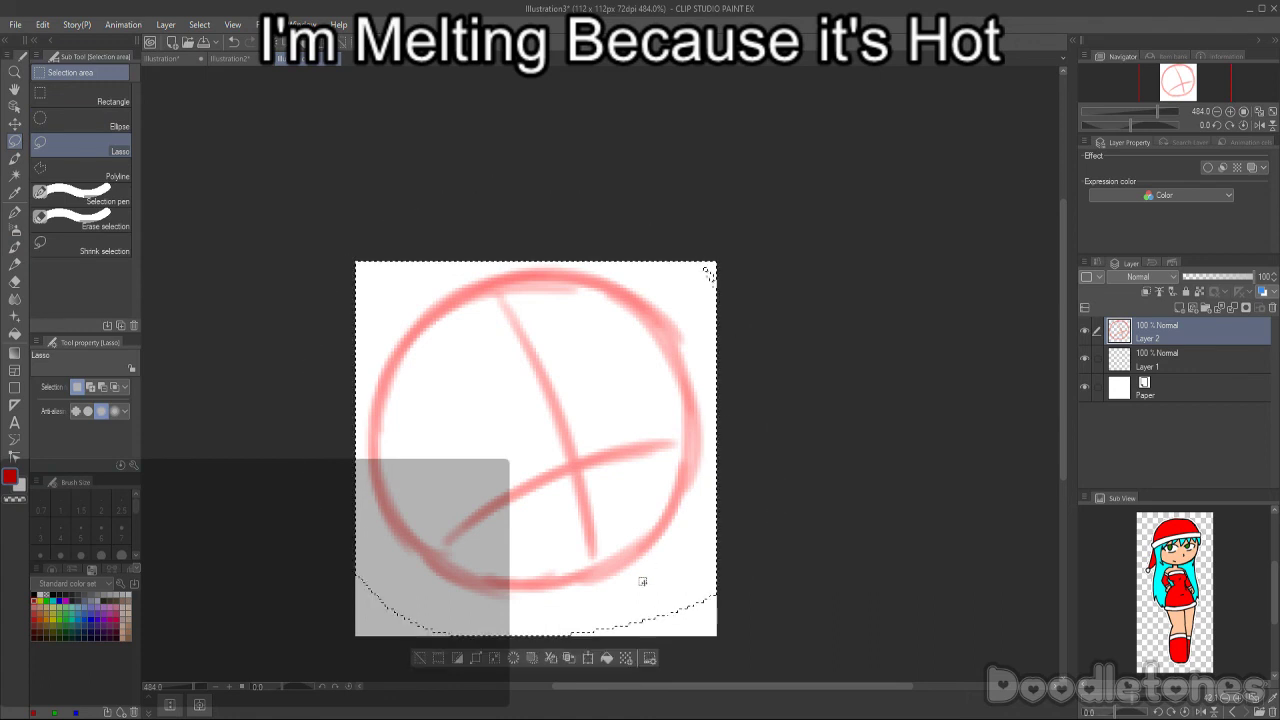
key("ctrl+t")
left_click_drag(726, 462, 672, 440)
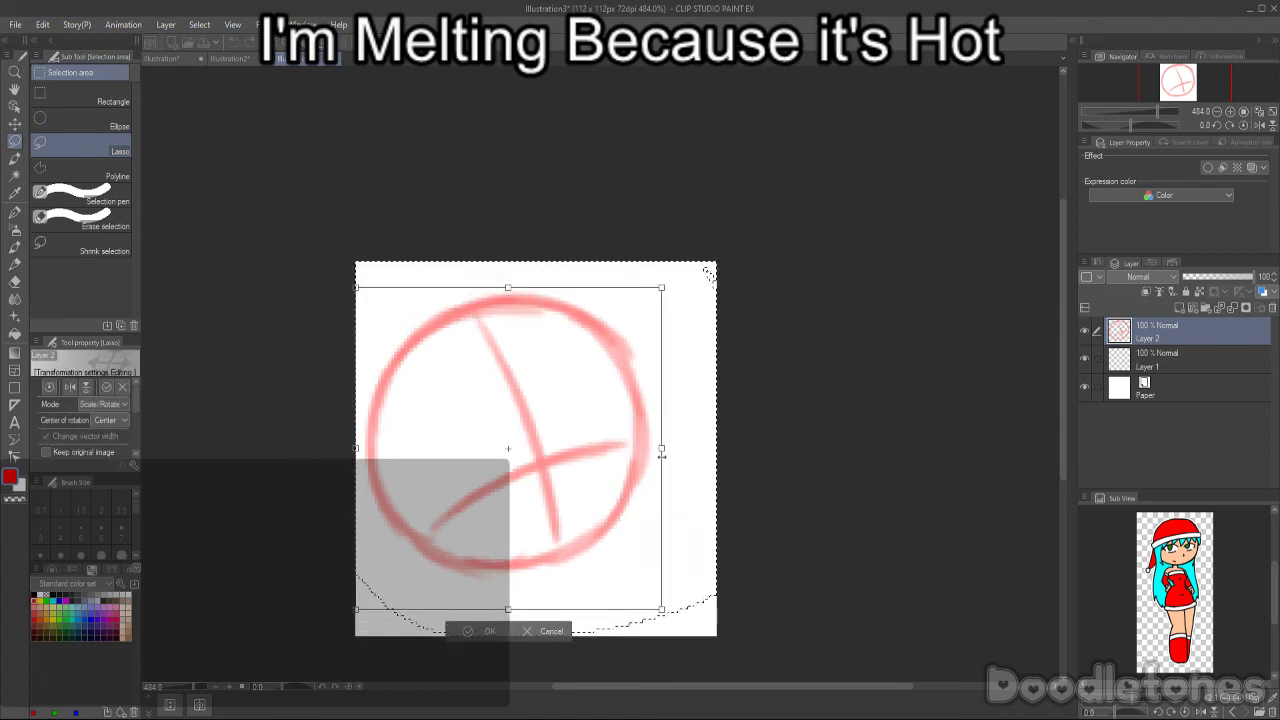
left_click_drag(586, 491, 566, 477)
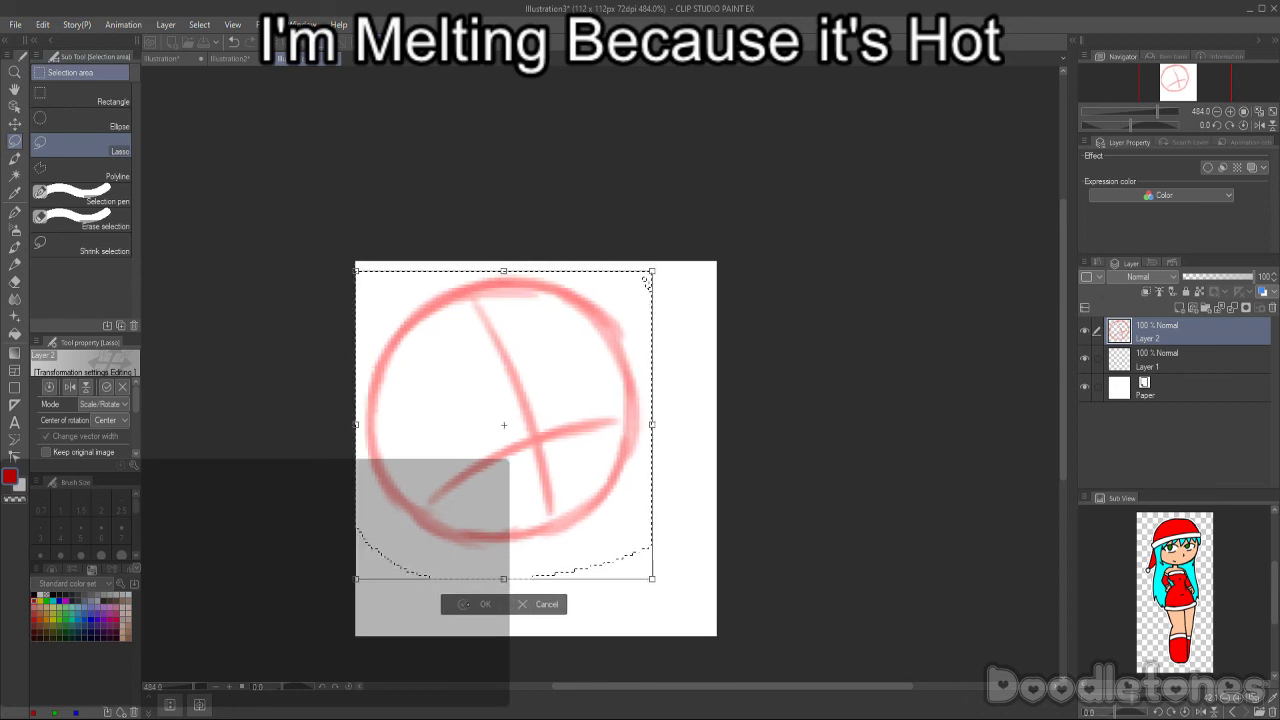
key("Return")
key("ctrl+d")
left_click(15, 246)
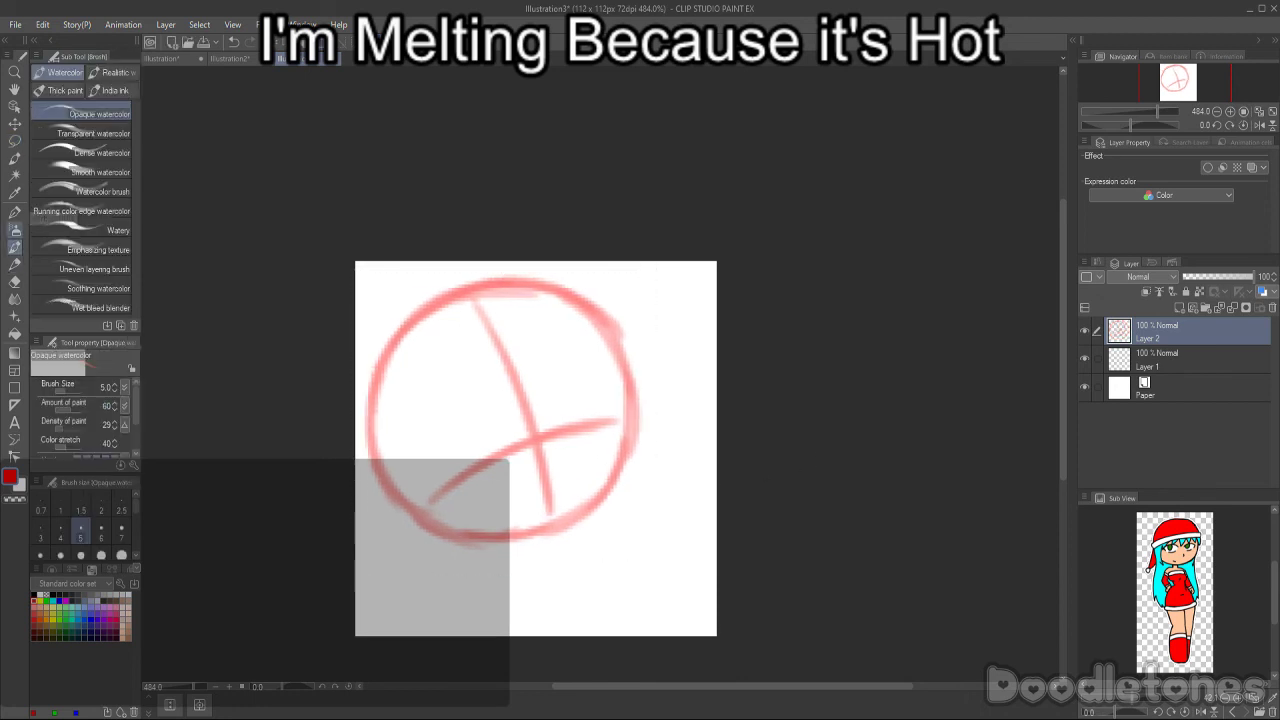
left_click_drag(548, 513, 694, 466)
left_click_drag(522, 514, 625, 565)
mouse_move(694, 467)
left_mouse_down()
mouse_move(716, 492)
mouse_move(693, 558)
left_mouse_up()
left_click(661, 591)
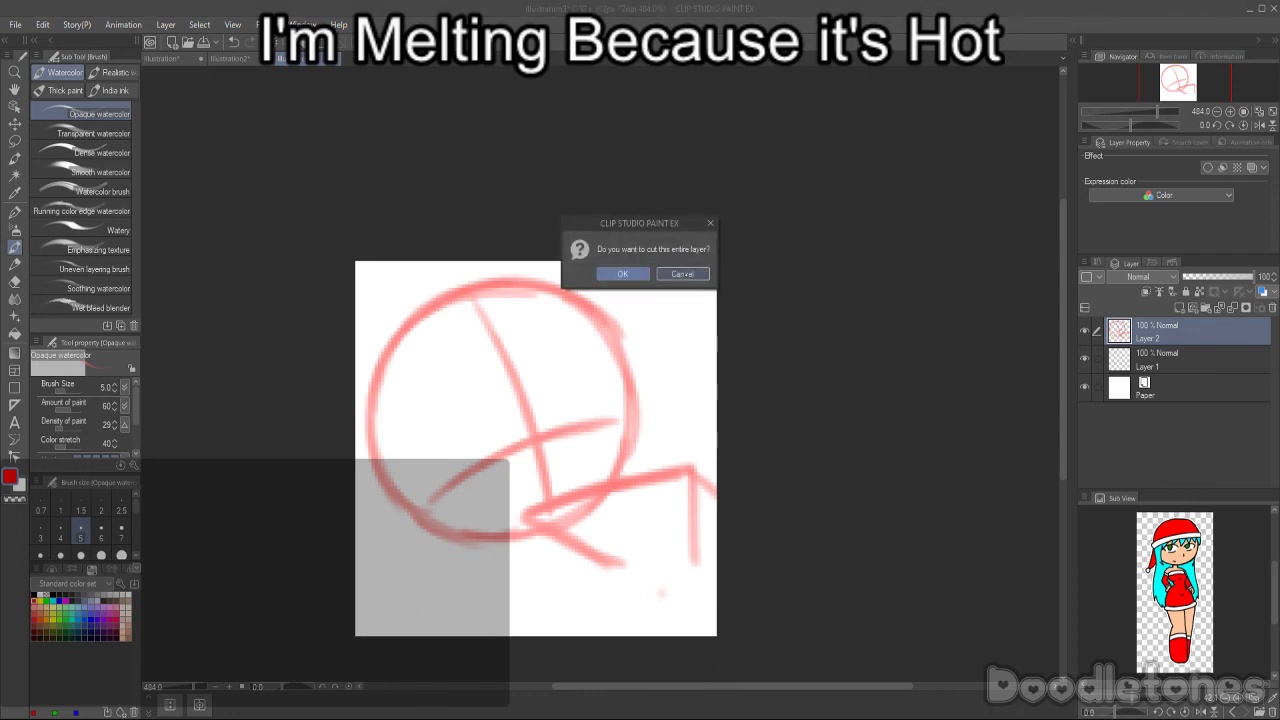
key("ctrl+z")
key("ctrl+z")
key("ctrl+z")
key("ctrl+z")
key("ctrl+z")
key("ctrl+z")
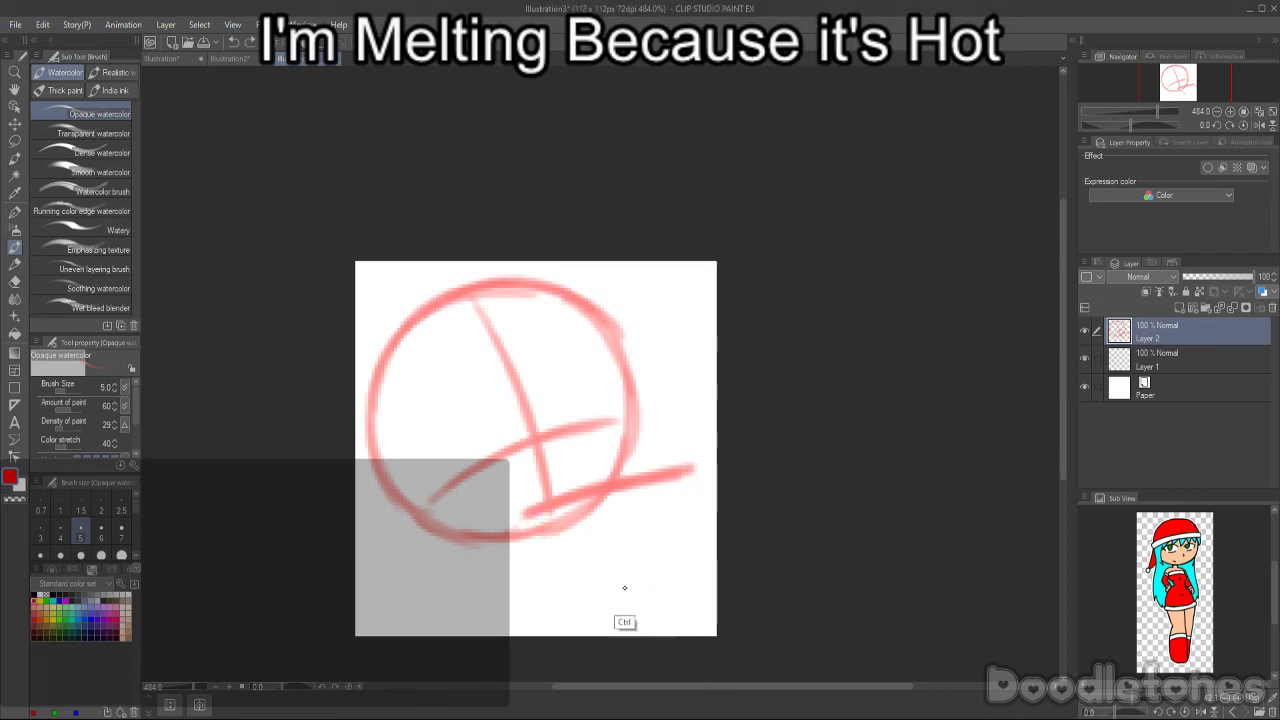
key("ctrl+z")
- Sketch a three-dimensional box at the canvas's lower right, overlapping the lower edge of the head circle
mouse_move(560, 514)
left_mouse_down()
mouse_move(689, 489)
mouse_move(700, 600)
left_mouse_up()
left_click_drag(686, 496, 702, 600)
mouse_move(536, 518)
left_mouse_down()
mouse_move(553, 623)
mouse_move(602, 636)
mouse_move(560, 635)
mouse_move(692, 602)
mouse_move(687, 545)
mouse_move(697, 594)
mouse_move(673, 497)
mouse_move(640, 471)
mouse_move(676, 484)
mouse_move(632, 469)
mouse_move(540, 492)
left_mouse_up()
mouse_move(620, 460)
left_mouse_down()
mouse_move(486, 508)
mouse_move(560, 524)
mouse_move(492, 519)
mouse_move(508, 618)
left_mouse_up()
mouse_move(488, 512)
left_mouse_down()
mouse_move(505, 616)
mouse_move(552, 632)
left_mouse_up()
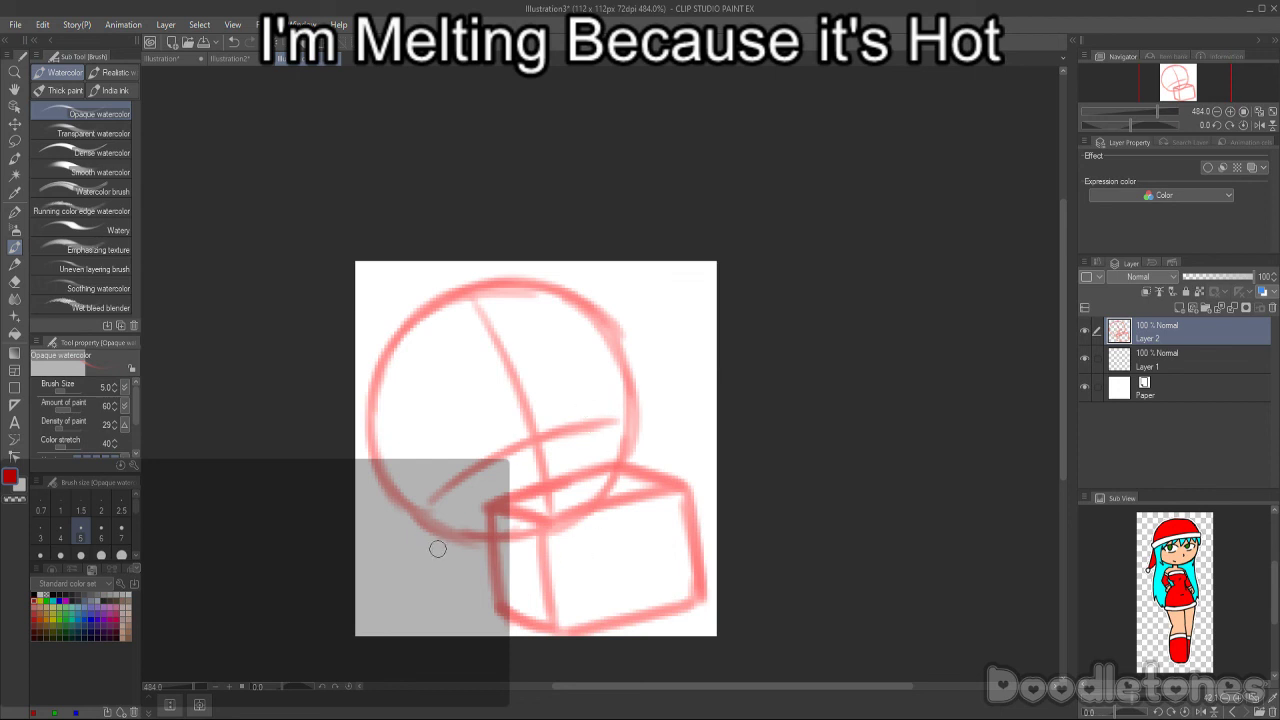
- Sketch the body and an arm holding the box below the head, and arched eyes along the face guideline
mouse_move(430, 526)
left_mouse_down()
mouse_move(414, 620)
mouse_move(500, 556)
mouse_move(530, 556)
mouse_move(546, 586)
mouse_move(506, 632)
left_mouse_up()
mouse_move(418, 574)
left_mouse_down()
mouse_move(404, 606)
mouse_move(412, 636)
left_mouse_up()
mouse_move(458, 476)
left_mouse_down()
mouse_move(495, 440)
mouse_move(518, 455)
mouse_move(613, 421)
mouse_move(590, 412)
left_mouse_up()
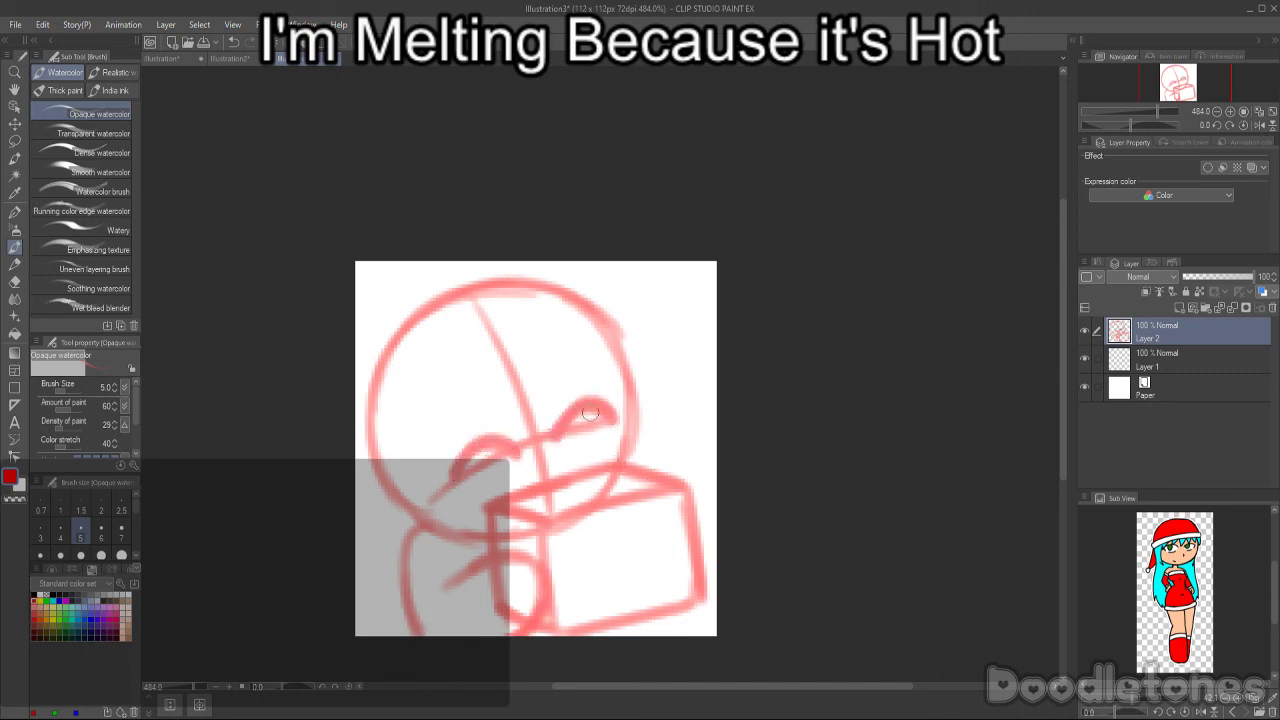
- Sketch the vertical ribbon bands and short horizontal stripes on the gift box in red watercolor strokes
left_click_drag(604, 514, 610, 608)
left_click_drag(650, 508, 656, 605)
mouse_move(604, 482)
left_mouse_down()
mouse_move(560, 506)
mouse_move(588, 496)
left_mouse_up()
mouse_move(556, 548)
left_mouse_down()
mouse_move(596, 547)
mouse_move(598, 580)
left_mouse_up()
left_click_drag(657, 532, 683, 530)
left_click_drag(657, 574, 684, 572)
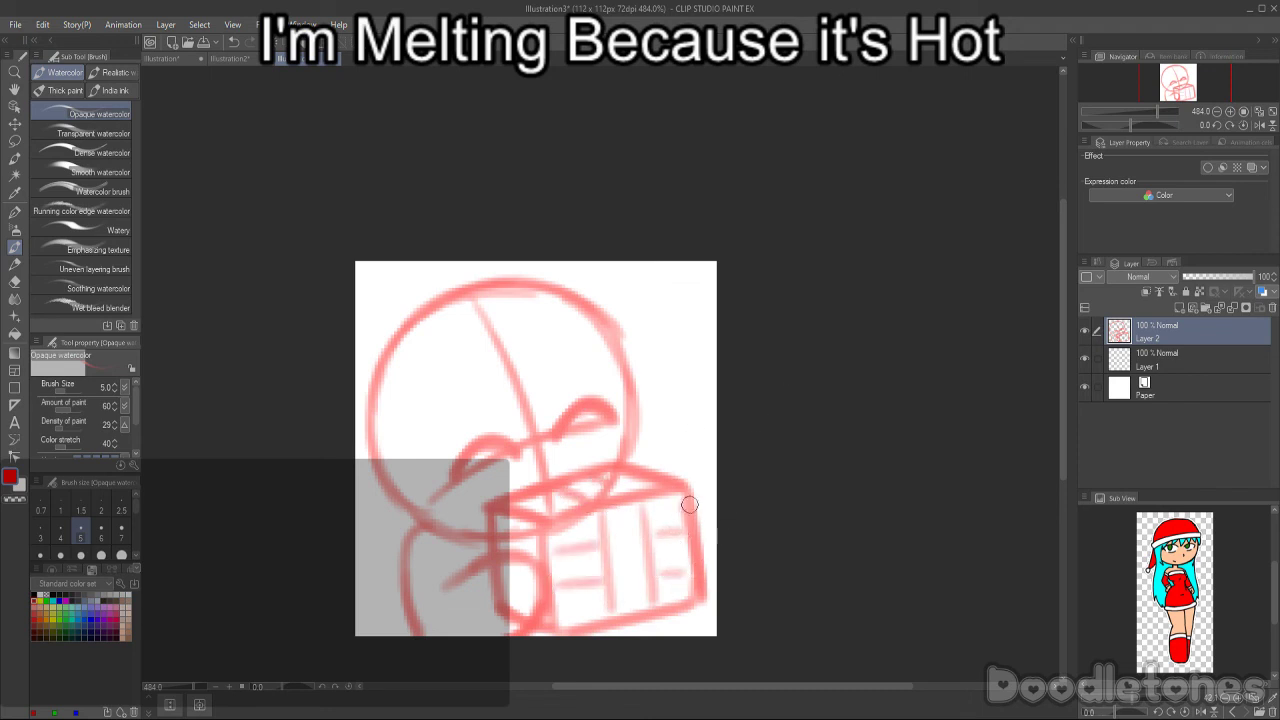
- Sketch a two-loop bow on top of the gift box and strengthen the upper edge of its front face
mouse_move(575, 485)
left_mouse_down()
mouse_move(564, 439)
mouse_move(571, 492)
mouse_move(596, 481)
mouse_move(600, 461)
mouse_move(609, 491)
mouse_move(611, 428)
mouse_move(636, 417)
mouse_move(623, 490)
mouse_move(655, 420)
left_mouse_up()
mouse_move(612, 500)
left_mouse_down()
mouse_move(660, 430)
mouse_move(591, 505)
mouse_move(596, 458)
mouse_move(612, 490)
mouse_move(620, 480)
left_mouse_up()
left_click_drag(556, 535, 688, 492)
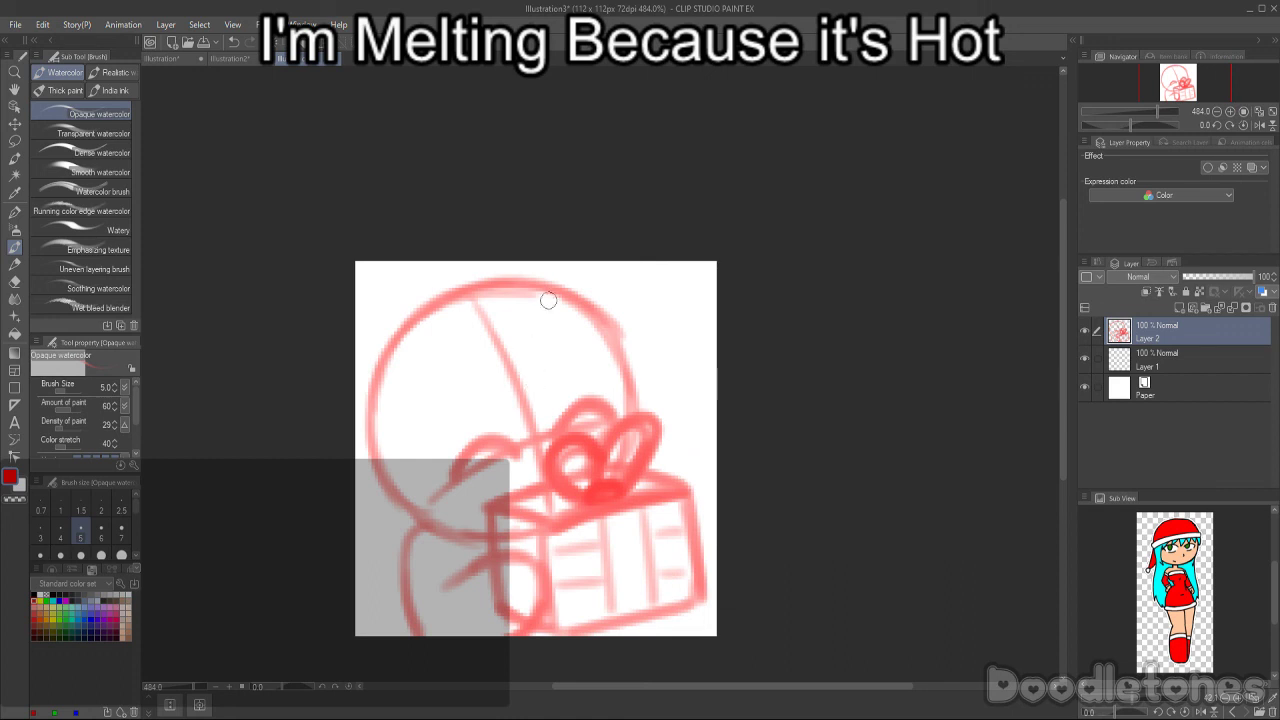
- Sketch the jagged bangs across the character's face and the sleeve and glove lines on the arm holding the box
mouse_move(600, 303)
left_mouse_down()
mouse_move(650, 391)
mouse_move(563, 381)
mouse_move(536, 435)
mouse_move(519, 383)
mouse_move(476, 438)
mouse_move(451, 410)
mouse_move(437, 507)
mouse_move(409, 485)
mouse_move(432, 513)
left_mouse_up()
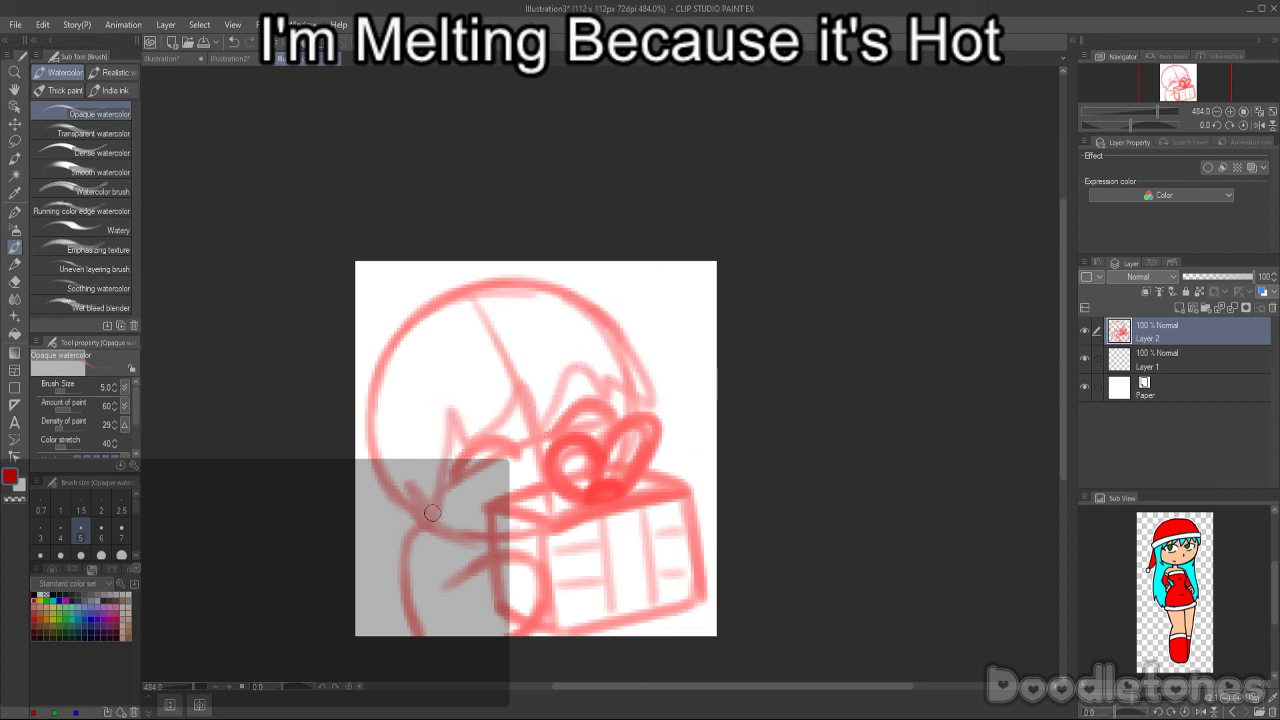
mouse_move(492, 570)
left_mouse_down()
mouse_move(502, 594)
mouse_move(478, 566)
mouse_move(500, 620)
mouse_move(492, 632)
left_mouse_up()
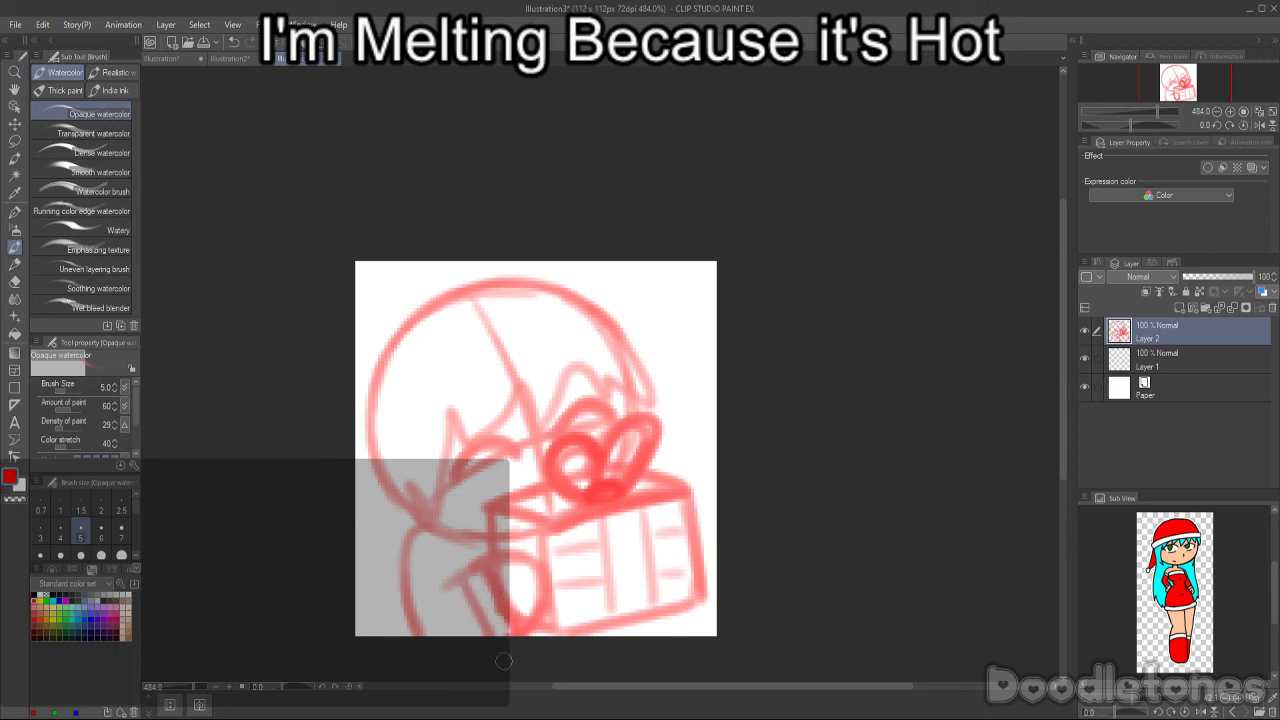
mouse_move(410, 590)
left_mouse_down()
mouse_move(445, 587)
mouse_move(409, 606)
mouse_move(421, 610)
mouse_move(510, 597)
left_mouse_up()
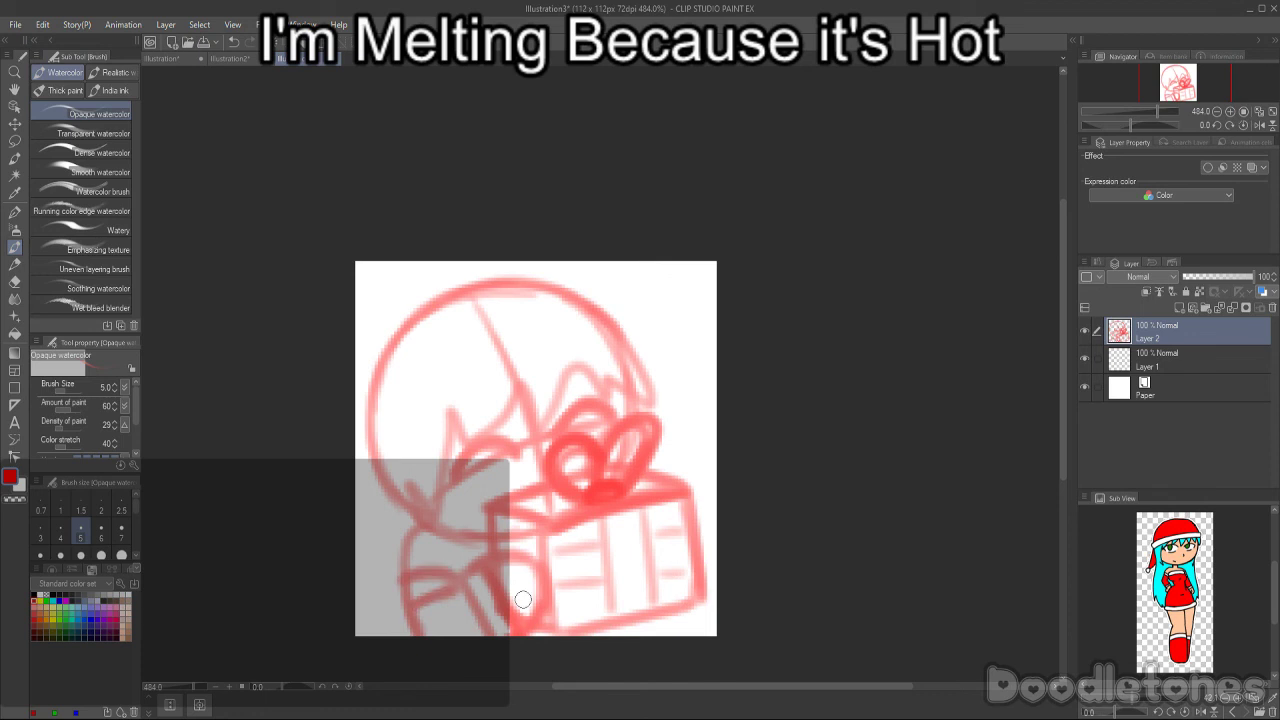
- Sketch the curved hat band across the head and the long hair falling behind the body
left_click_drag(387, 490, 584, 355)
left_click_drag(419, 446, 594, 349)
mouse_move(365, 470)
left_mouse_down()
mouse_move(372, 448)
mouse_move(428, 405)
mouse_move(594, 318)
left_mouse_up()
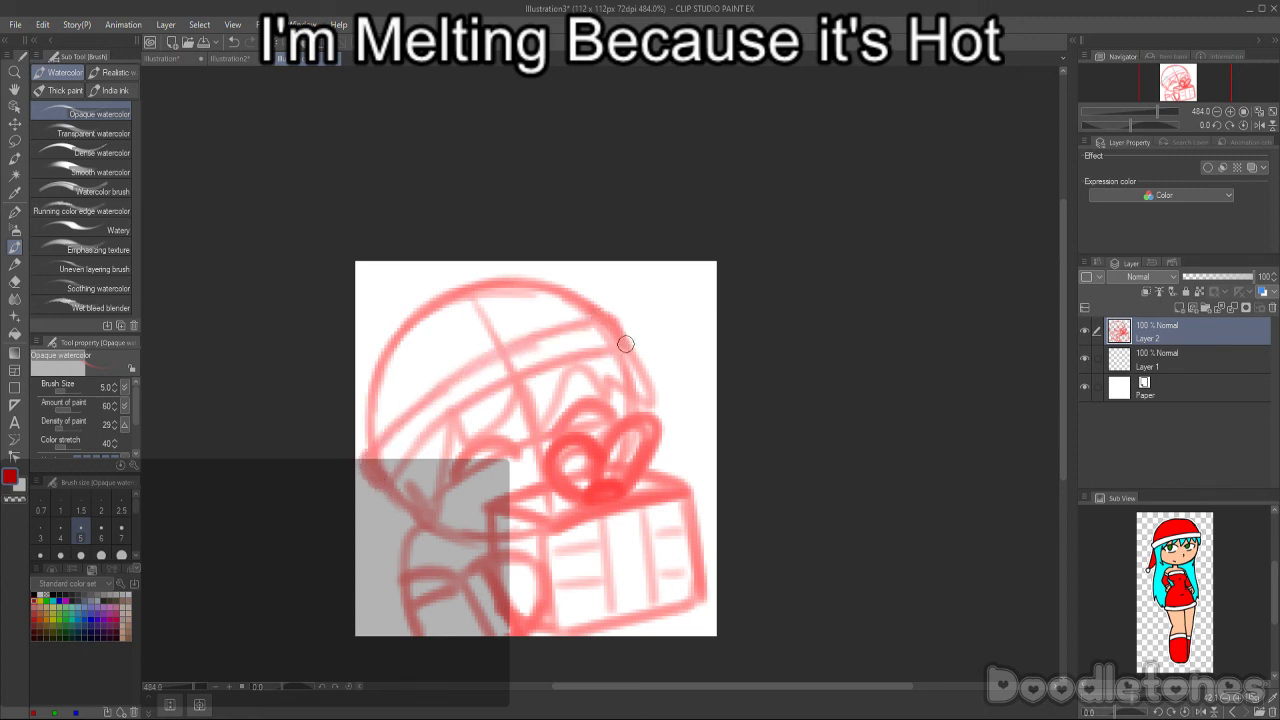
mouse_move(420, 298)
left_mouse_down()
mouse_move(371, 374)
mouse_move(360, 565)
mouse_move(400, 600)
left_mouse_up()
mouse_move(405, 540)
left_mouse_down()
mouse_move(364, 594)
mouse_move(365, 422)
mouse_move(383, 608)
mouse_move(358, 628)
left_mouse_up()
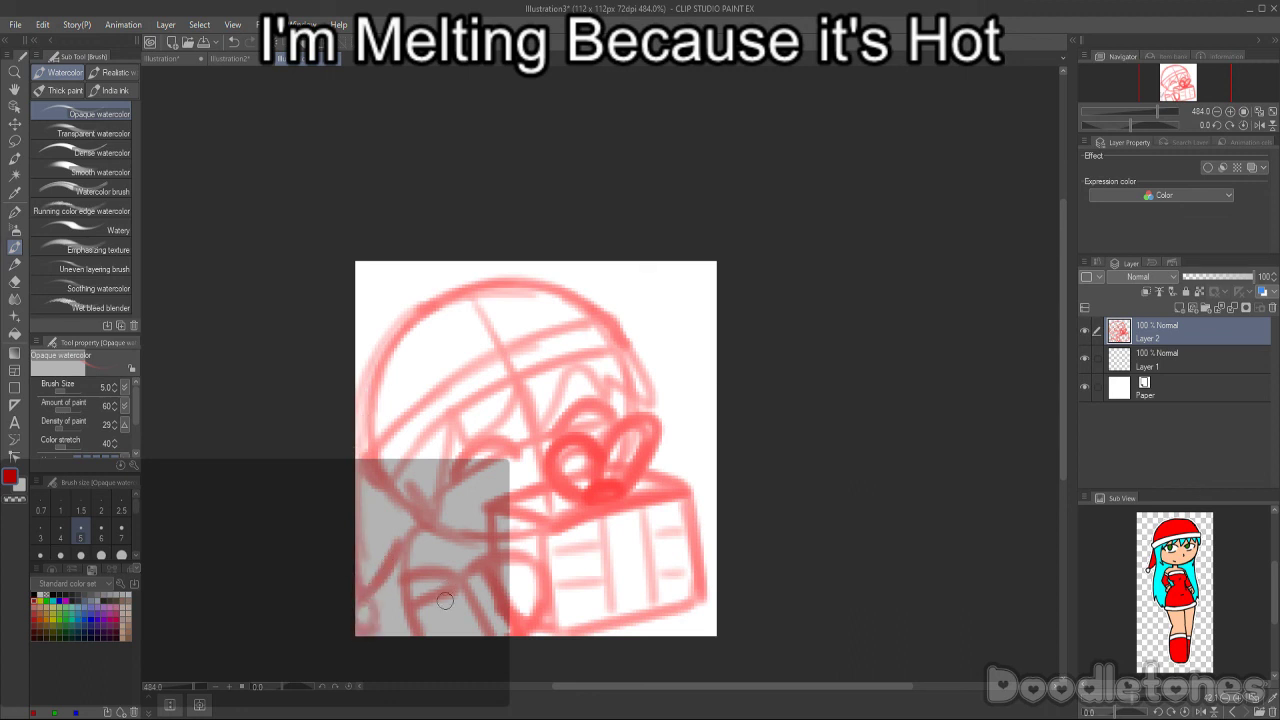
- Lasso the whole sketch on Layer 2 and enlarge it slightly with Scale/Rotate to fill the canvas
key("m")
mouse_move(699, 272)
left_mouse_down()
mouse_move(814, 500)
mouse_move(292, 590)
mouse_move(707, 270)
left_mouse_up()
key("ctrl+t")
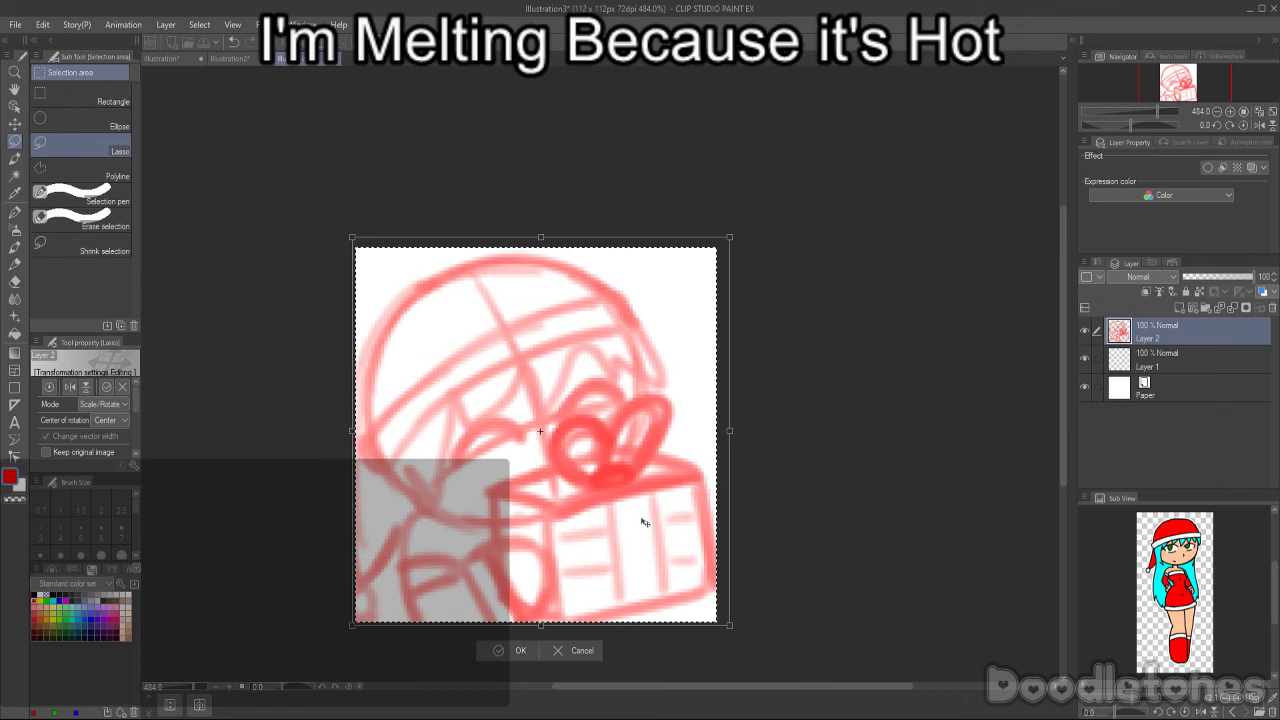
left_click(518, 650)
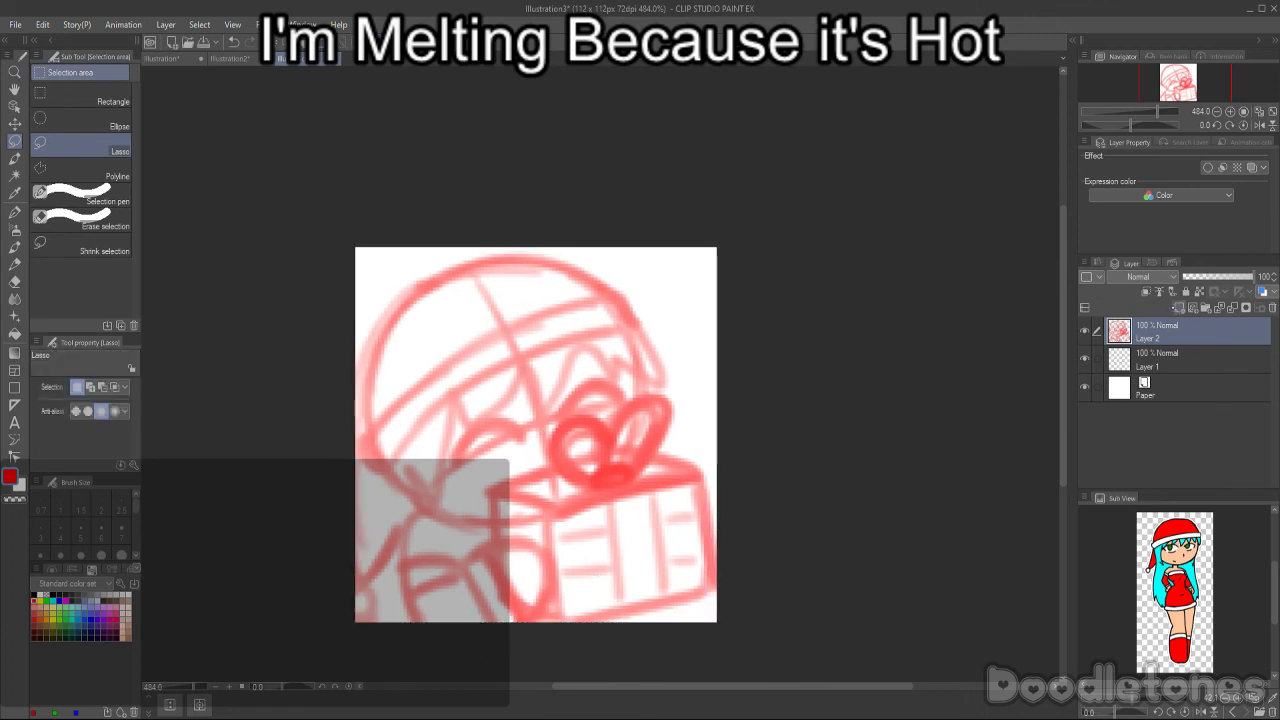
- Lower the sketch layer's opacity to 35%, add a new layer above it and switch to the black G-pen
left_click(1208, 276)
left_click(1179, 307)
key("p")
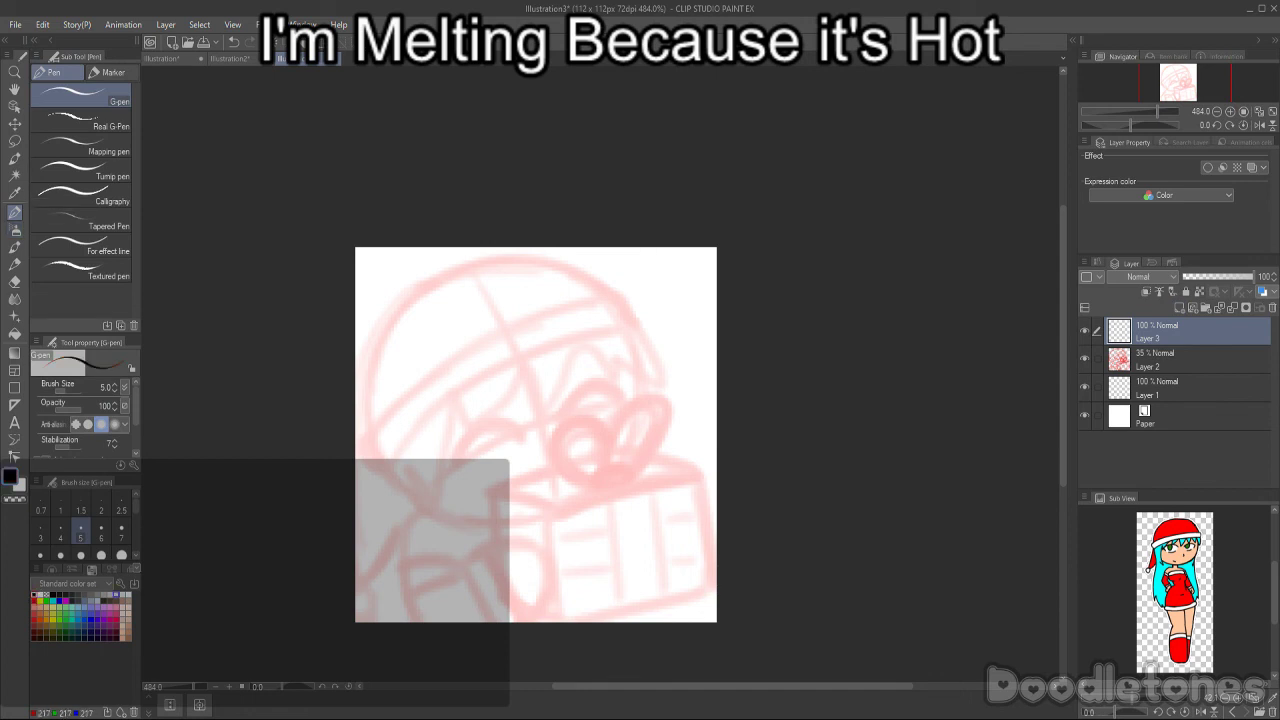
scroll(775, 380, "up", 2)
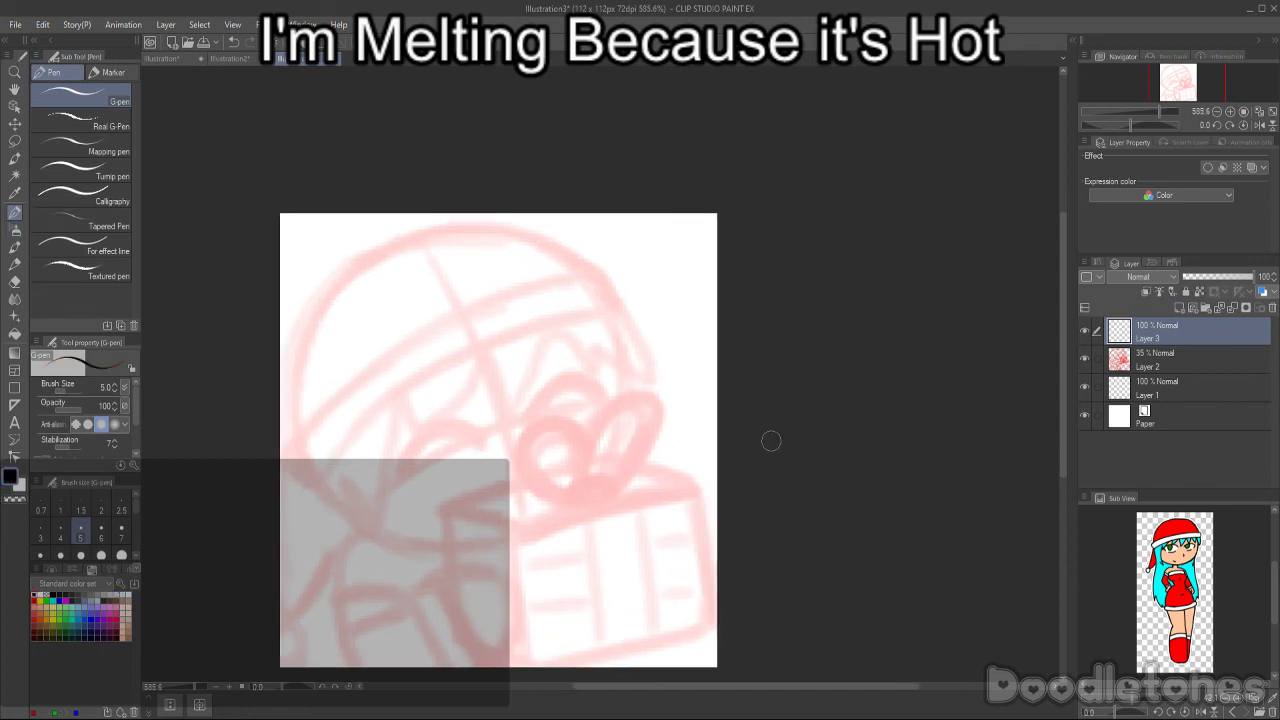
left_click_drag(1063, 395, 1063, 407)
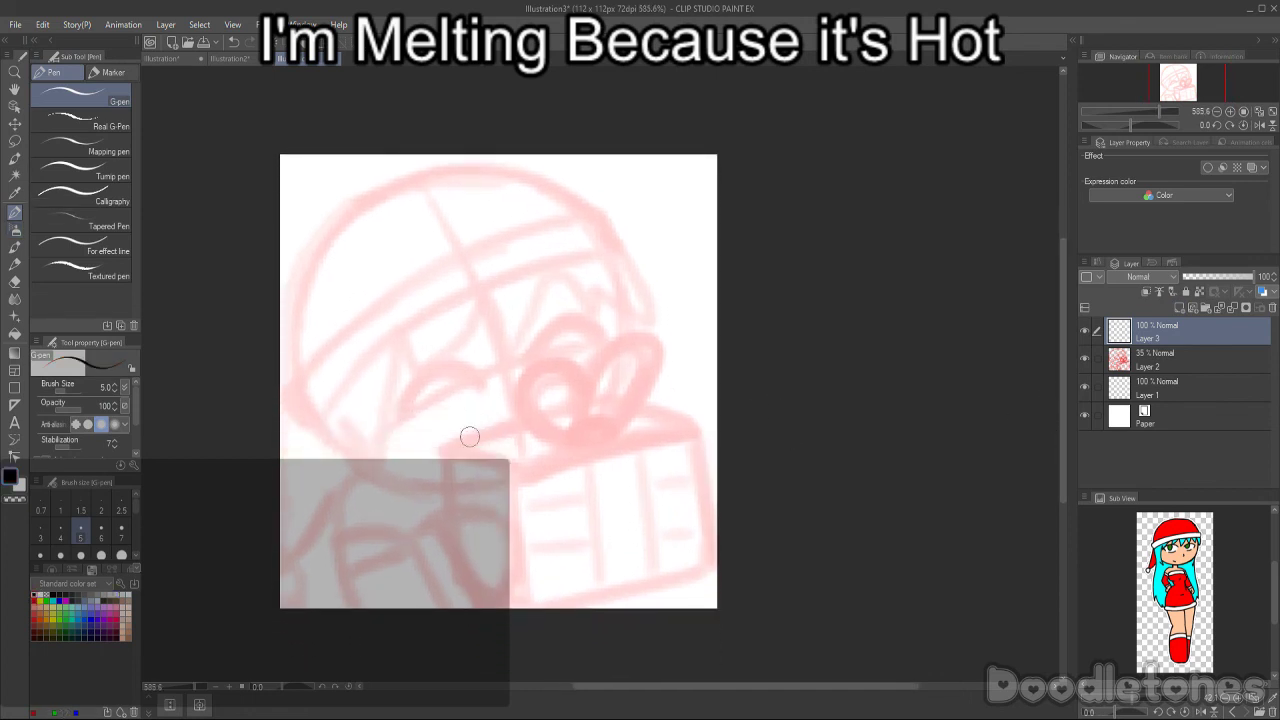
left_click(61, 530)
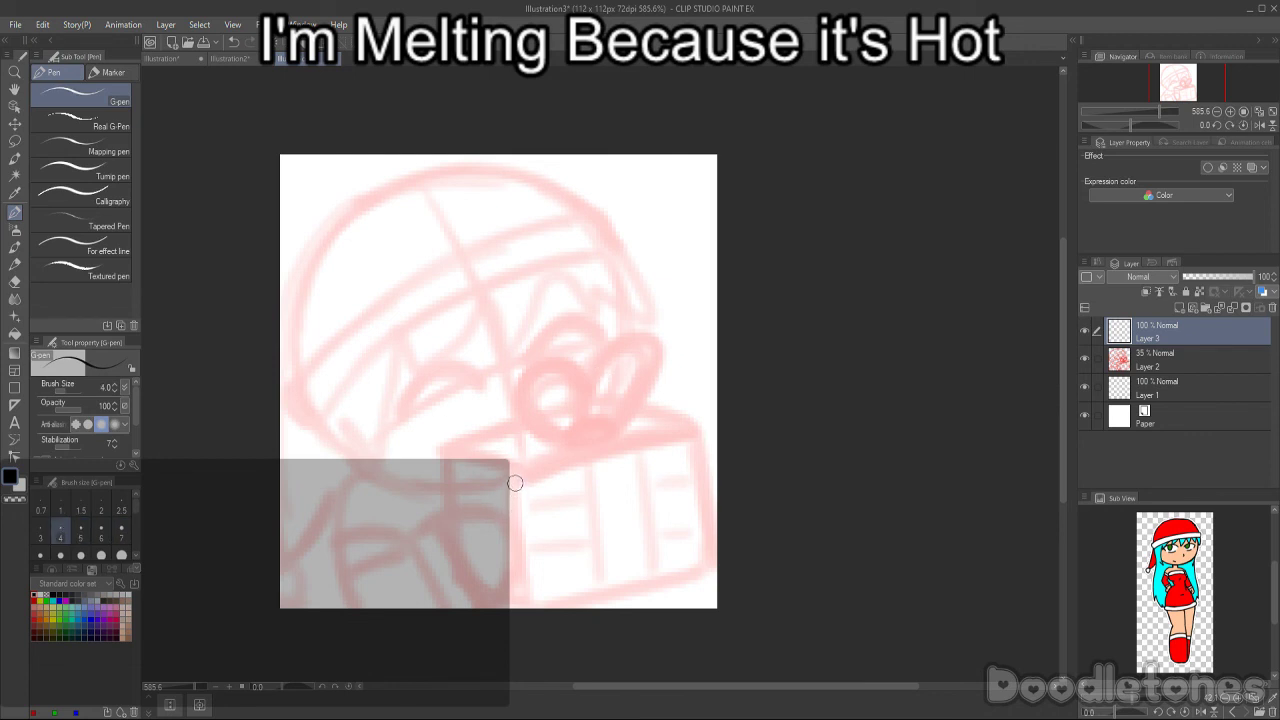
left_click_drag(515, 483, 521, 604)
mouse_move(520, 482)
left_mouse_down()
mouse_move(691, 426)
mouse_move(712, 570)
left_mouse_up()
left_click_drag(545, 606, 714, 570)
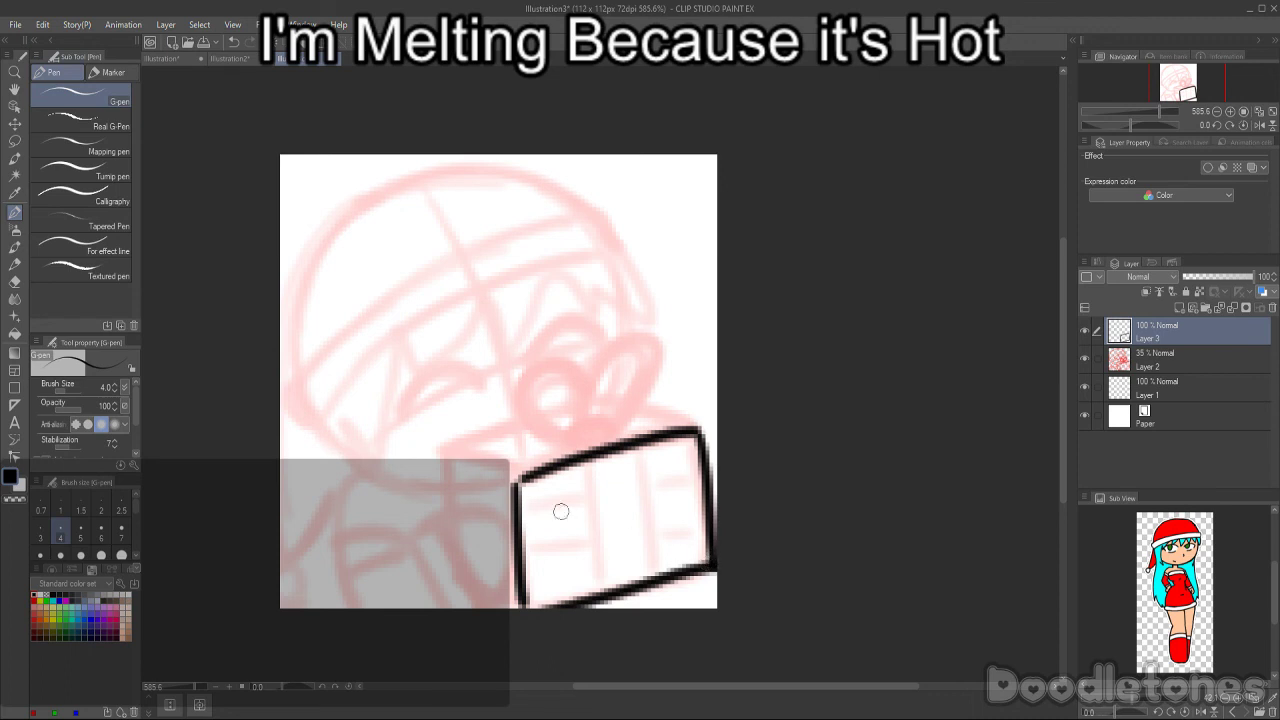
left_click_drag(514, 481, 520, 605)
left_click(80, 527)
left_click_drag(366, 479, 422, 452)
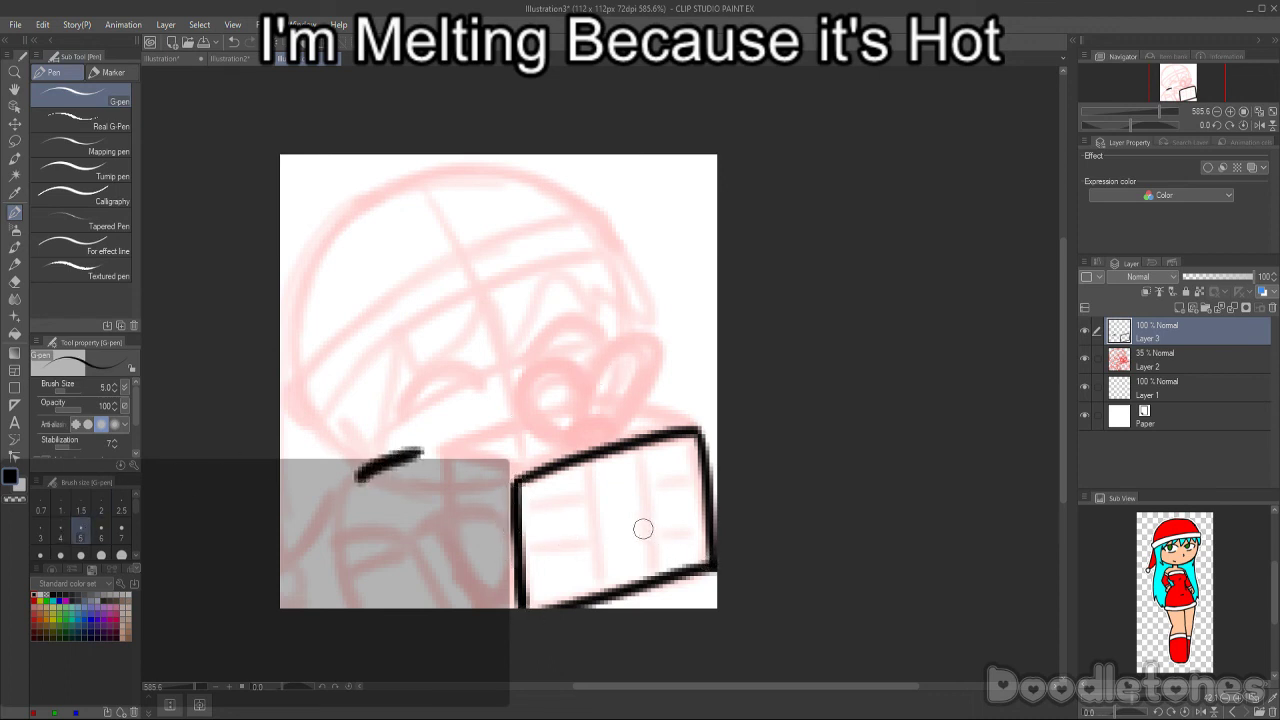
key("ctrl+z")
key("ctrl+z")
key("ctrl+z")
key("ctrl+z")
key("ctrl+z")
key("ctrl+z")
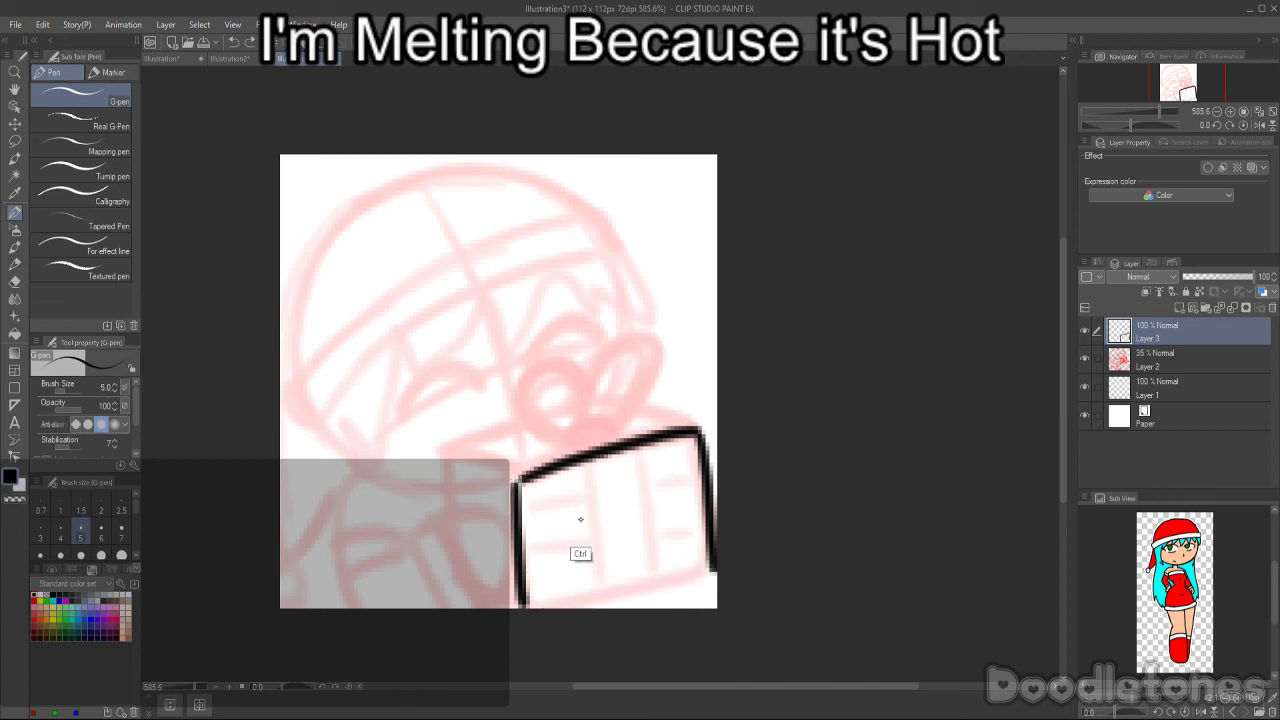
key("ctrl+z")
- Ink the outline of the gift box's front face in black with the G-pen at brush size 5
mouse_move(515, 475)
left_mouse_down()
mouse_move(521, 605)
mouse_move(518, 479)
mouse_move(586, 457)
mouse_move(695, 435)
mouse_move(709, 558)
left_mouse_up()
left_click_drag(702, 512, 712, 563)
left_click_drag(531, 606, 713, 561)
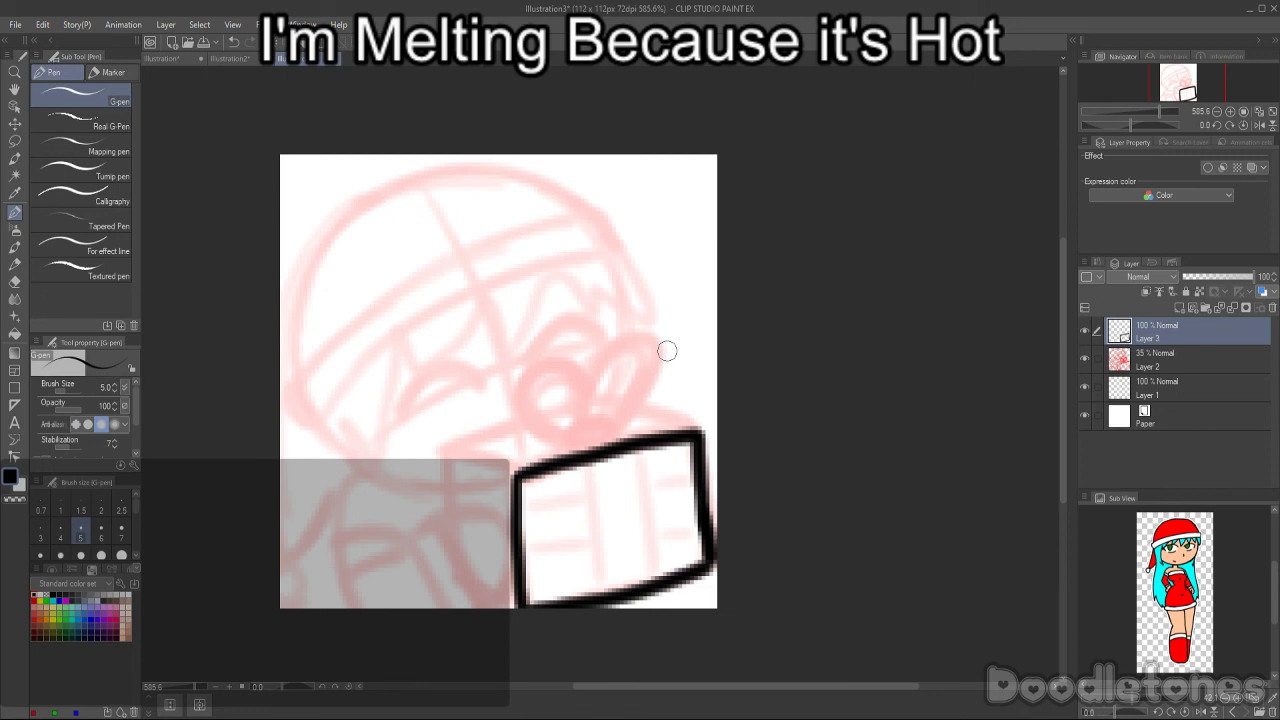
- Ink the rounded hand, the sleeve and the shoulder beside the gift box along the sketch lines
mouse_move(384, 571)
left_mouse_down()
mouse_move(459, 507)
mouse_move(510, 525)
mouse_move(509, 583)
mouse_move(478, 606)
left_mouse_up()
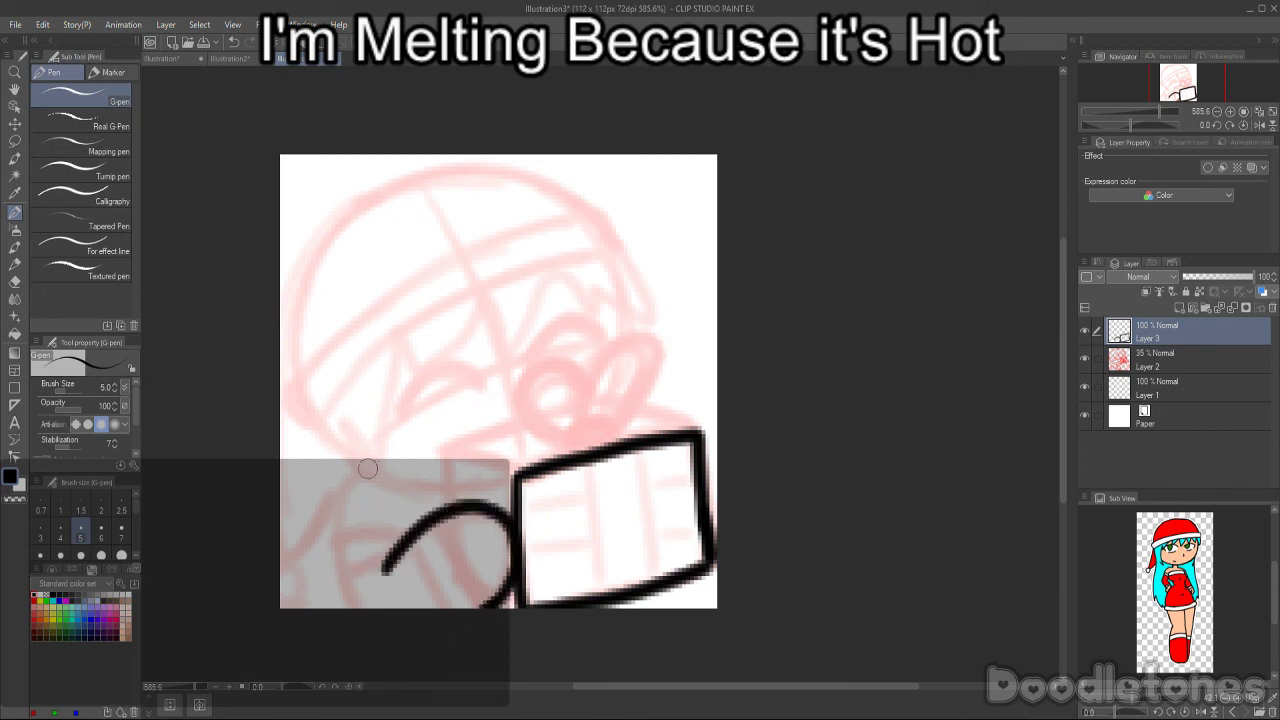
mouse_move(380, 478)
left_mouse_down()
mouse_move(338, 547)
mouse_move(397, 611)
mouse_move(353, 585)
mouse_move(345, 545)
mouse_move(427, 533)
mouse_move(462, 604)
left_mouse_up()
left_click_drag(445, 521, 499, 586)
- Ink the gift box's narrow side face between the hand and the front face, redrawing its upper edge
mouse_move(440, 452)
left_mouse_down()
mouse_move(444, 505)
mouse_move(446, 456)
mouse_move(520, 465)
left_mouse_up()
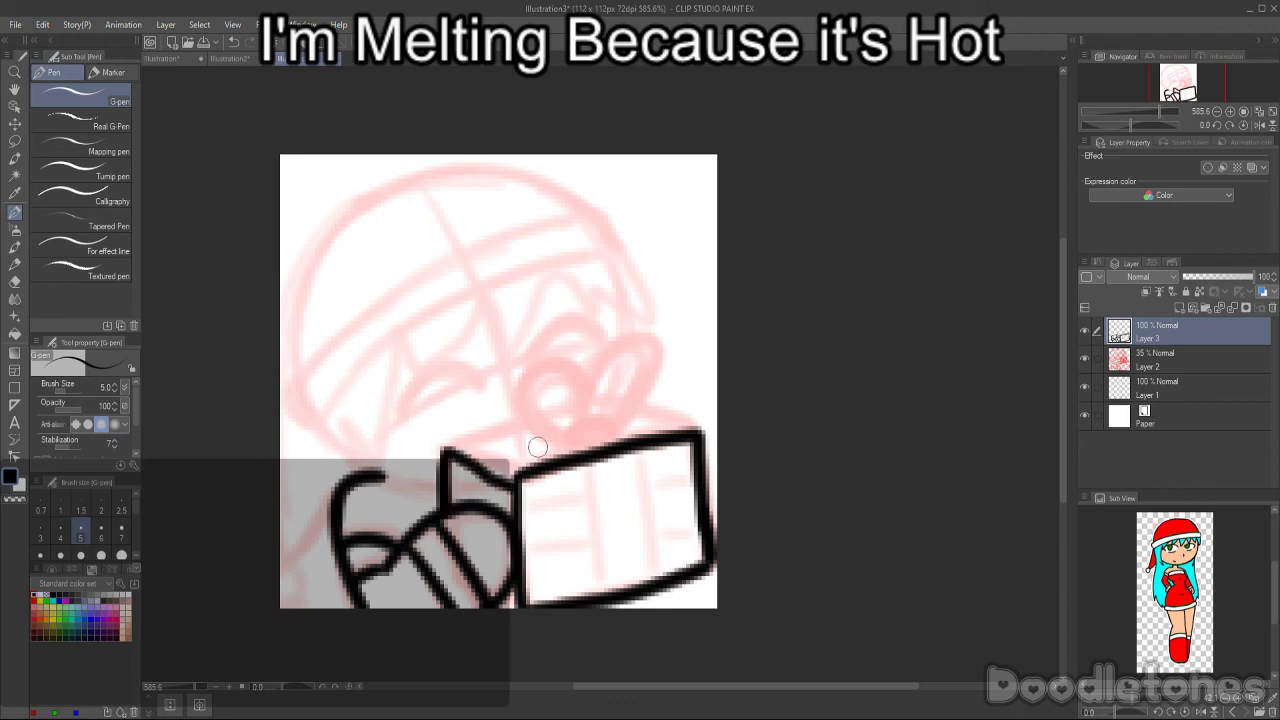
key("ctrl+z")
key("ctrl+z")
mouse_move(443, 503)
left_mouse_down()
mouse_move(445, 449)
mouse_move(520, 468)
left_mouse_up()
- Ink the knot and two thick loops of the bow, plus the back edges of the box's top face
left_click_drag(583, 424, 584, 430)
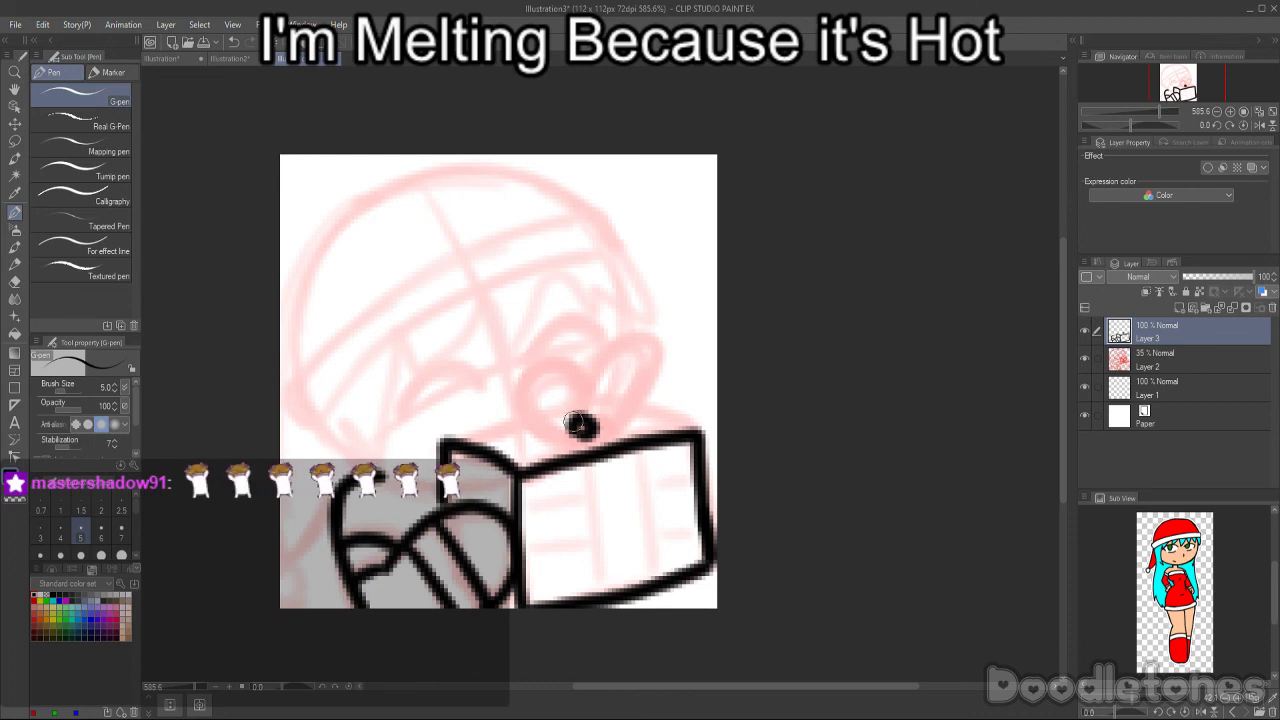
mouse_move(580, 427)
left_mouse_down()
mouse_move(570, 389)
mouse_move(578, 419)
mouse_move(619, 357)
mouse_move(592, 430)
left_mouse_up()
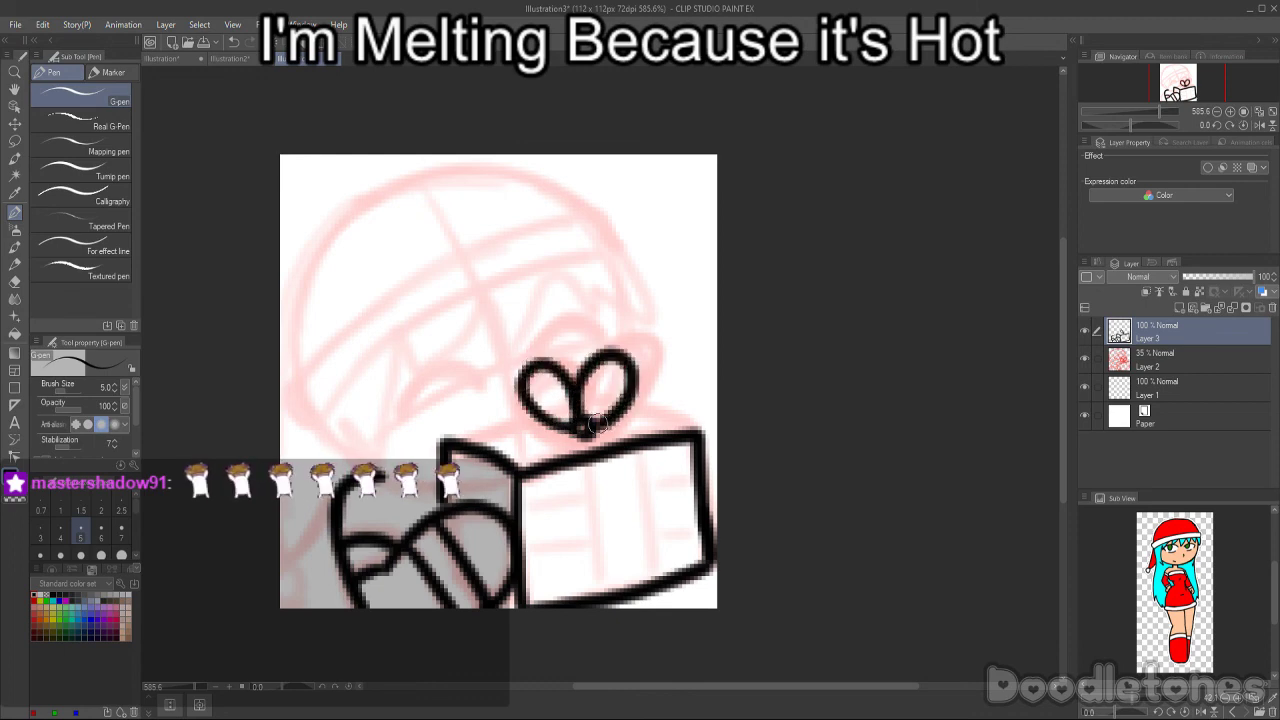
mouse_move(508, 420)
left_mouse_down()
mouse_move(545, 412)
mouse_move(561, 356)
mouse_move(576, 432)
mouse_move(556, 430)
mouse_move(533, 366)
mouse_move(579, 410)
mouse_move(576, 425)
mouse_move(551, 426)
mouse_move(524, 364)
mouse_move(578, 419)
mouse_move(698, 432)
left_mouse_up()
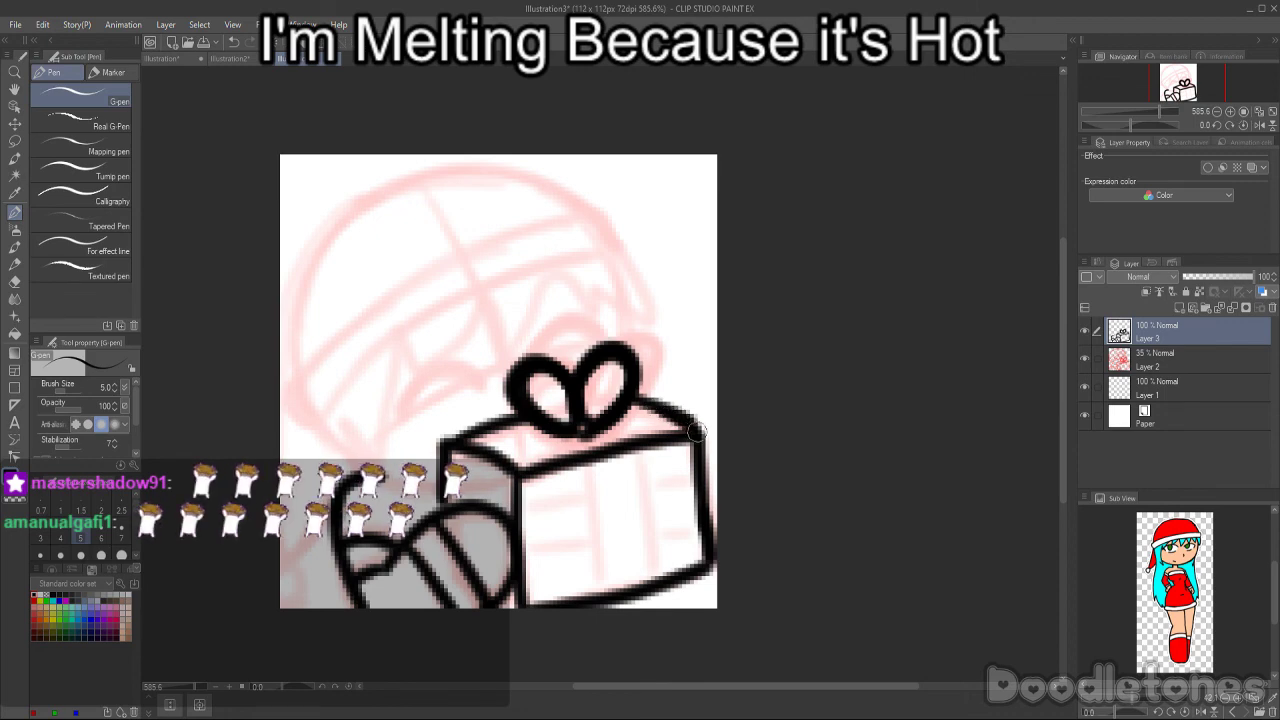
- Ink the vertical ribbon band and the horizontal stripes on the box's front face, and the ribbon on its top
left_click_drag(594, 474, 604, 592)
left_click_drag(638, 448, 652, 578)
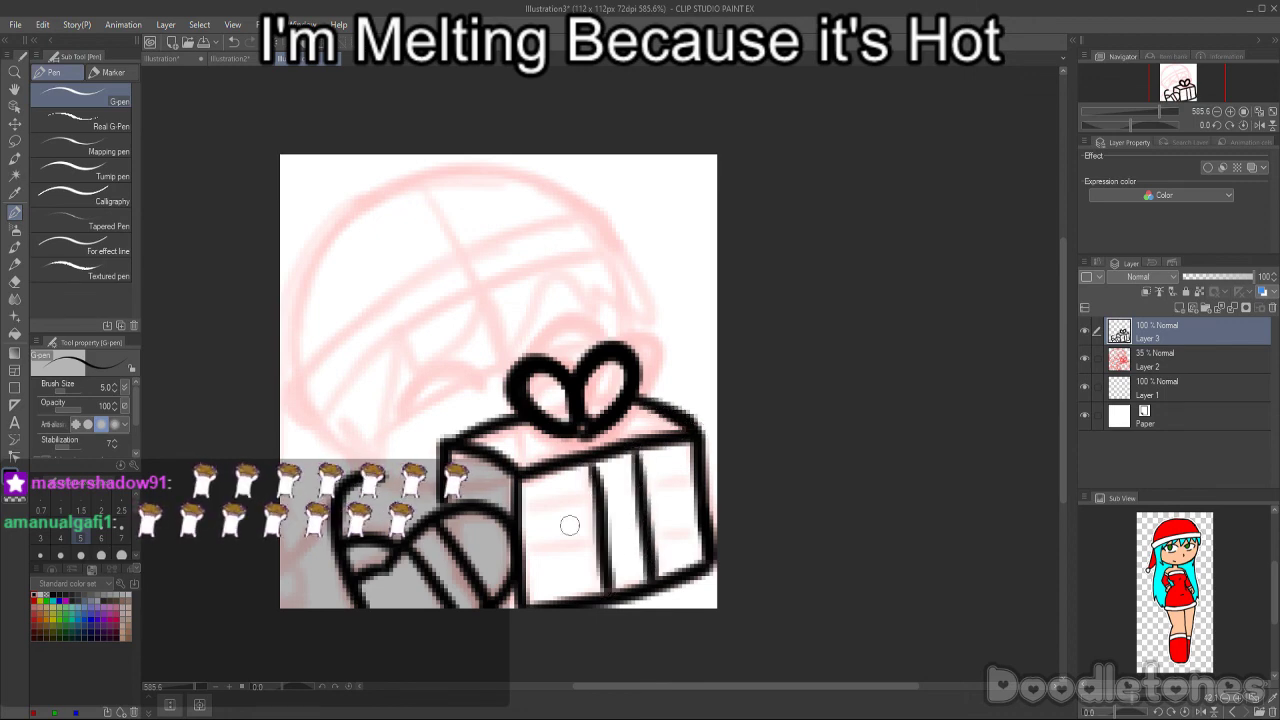
left_click_drag(520, 558, 602, 530)
left_click_drag(515, 520, 696, 473)
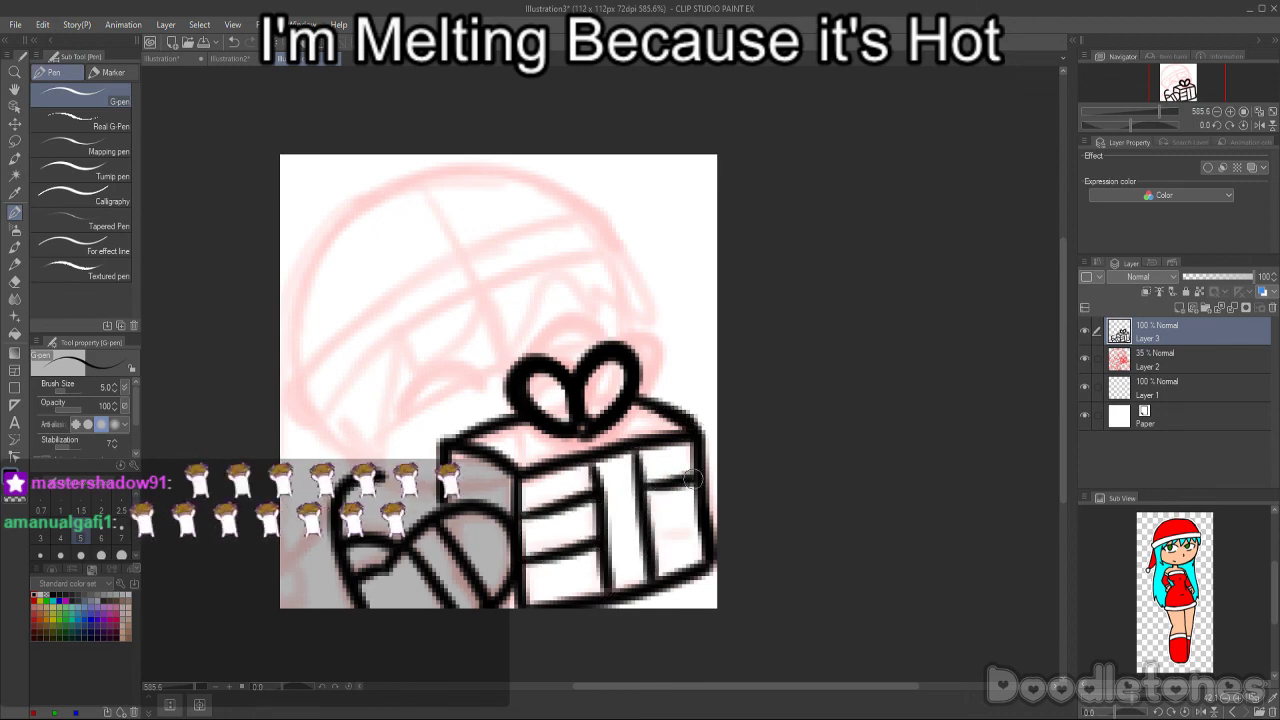
left_click_drag(654, 534, 698, 520)
mouse_move(568, 442)
left_mouse_down()
mouse_move(596, 458)
mouse_move(637, 437)
left_mouse_up()
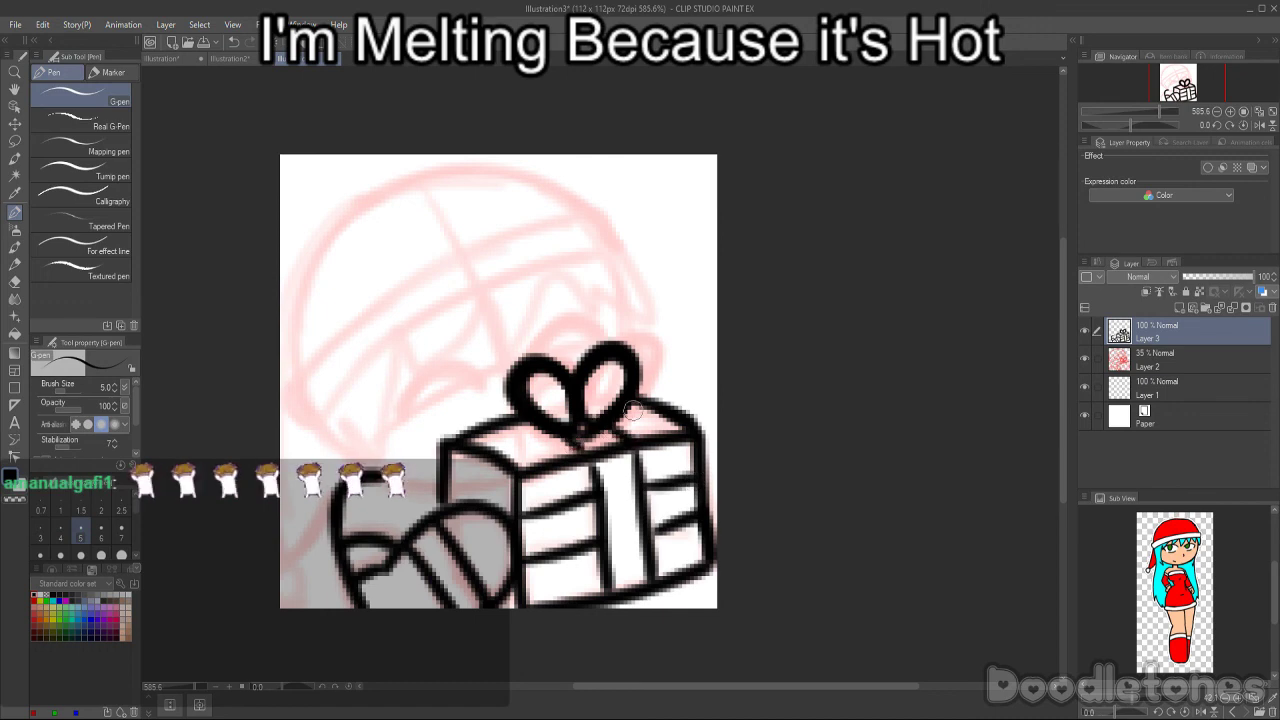
- Color the bow's loops and knot red inside the black outlines with the G-pen at brush size 2.5
key("bracketleft")
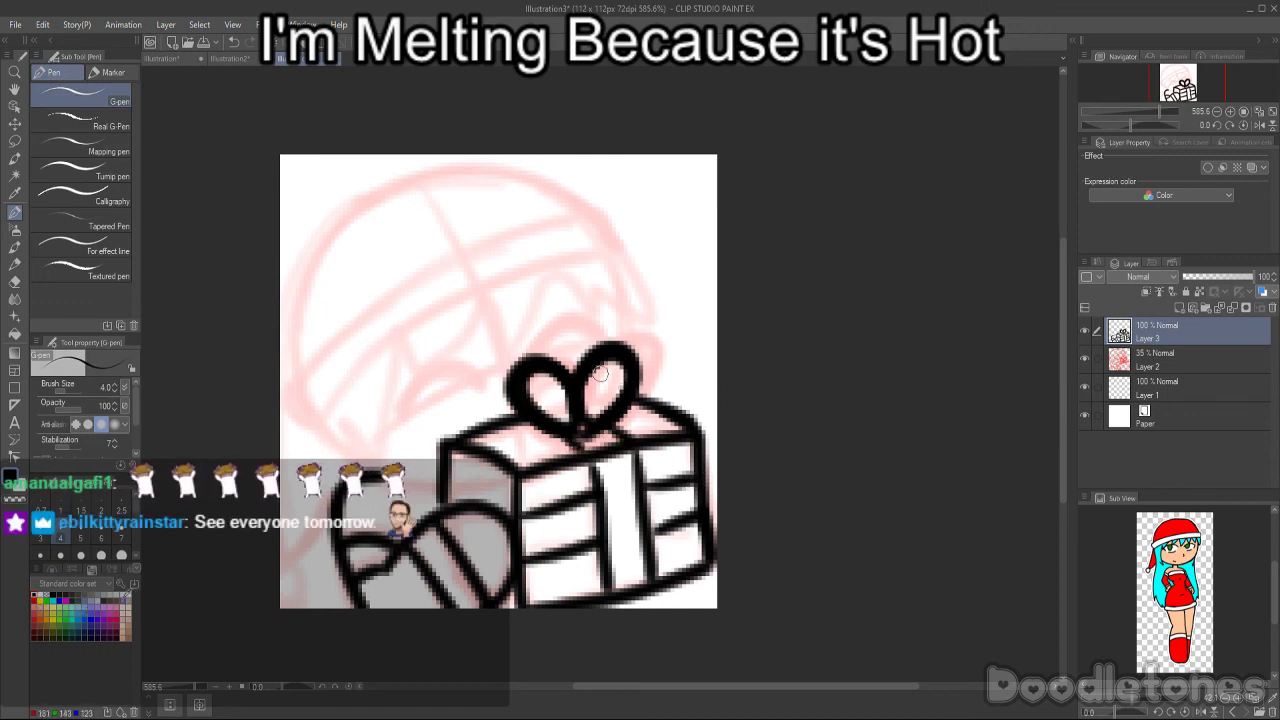
left_click(600, 373, "alt")
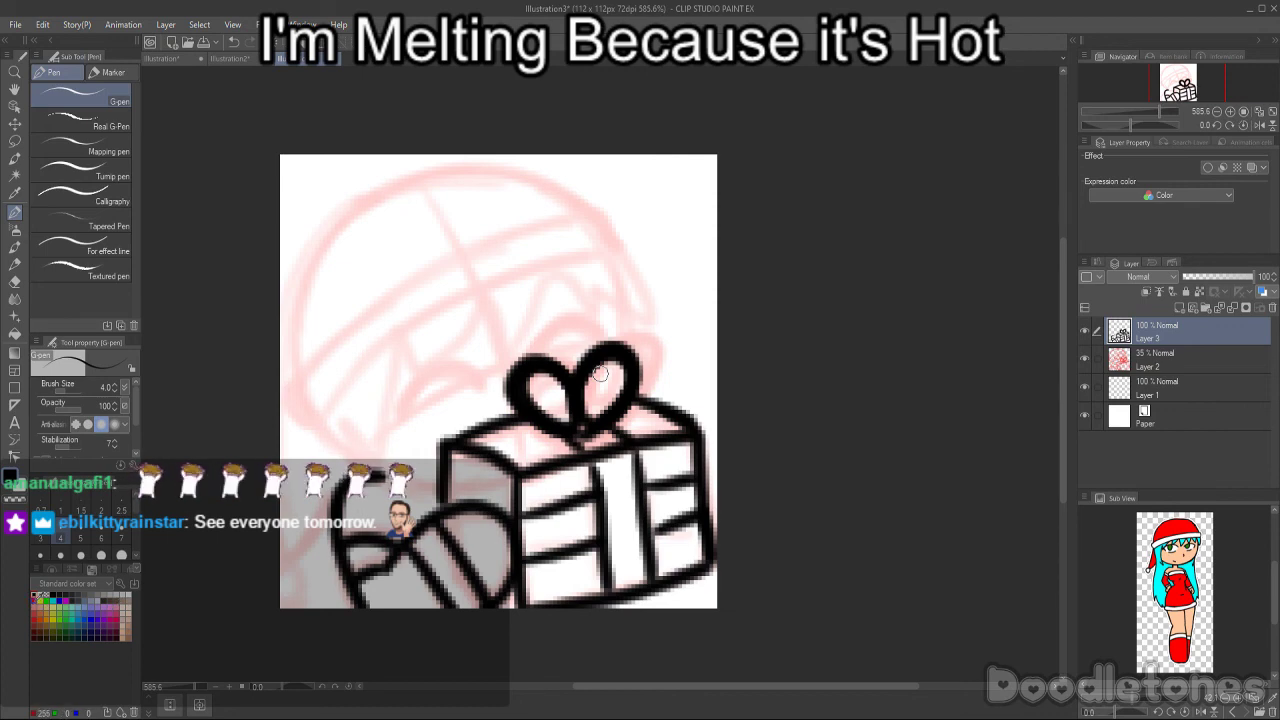
key("x")
key("bracketleft")
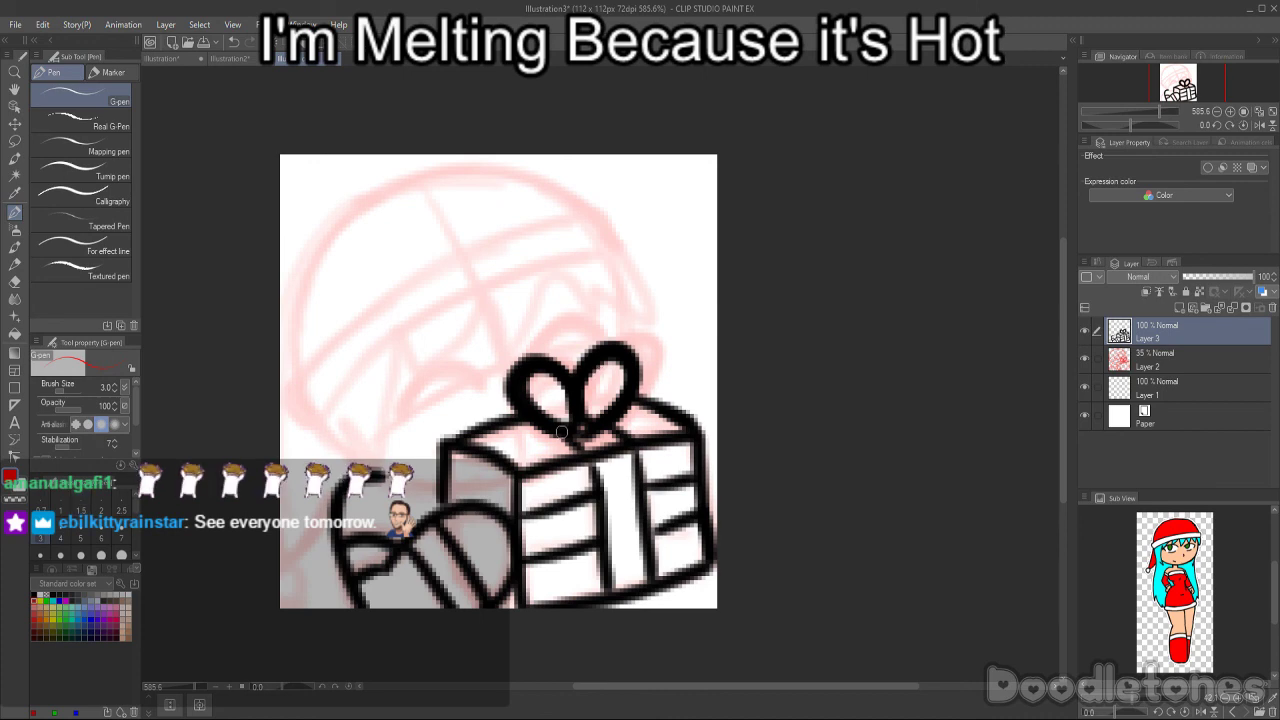
key("bracketleft")
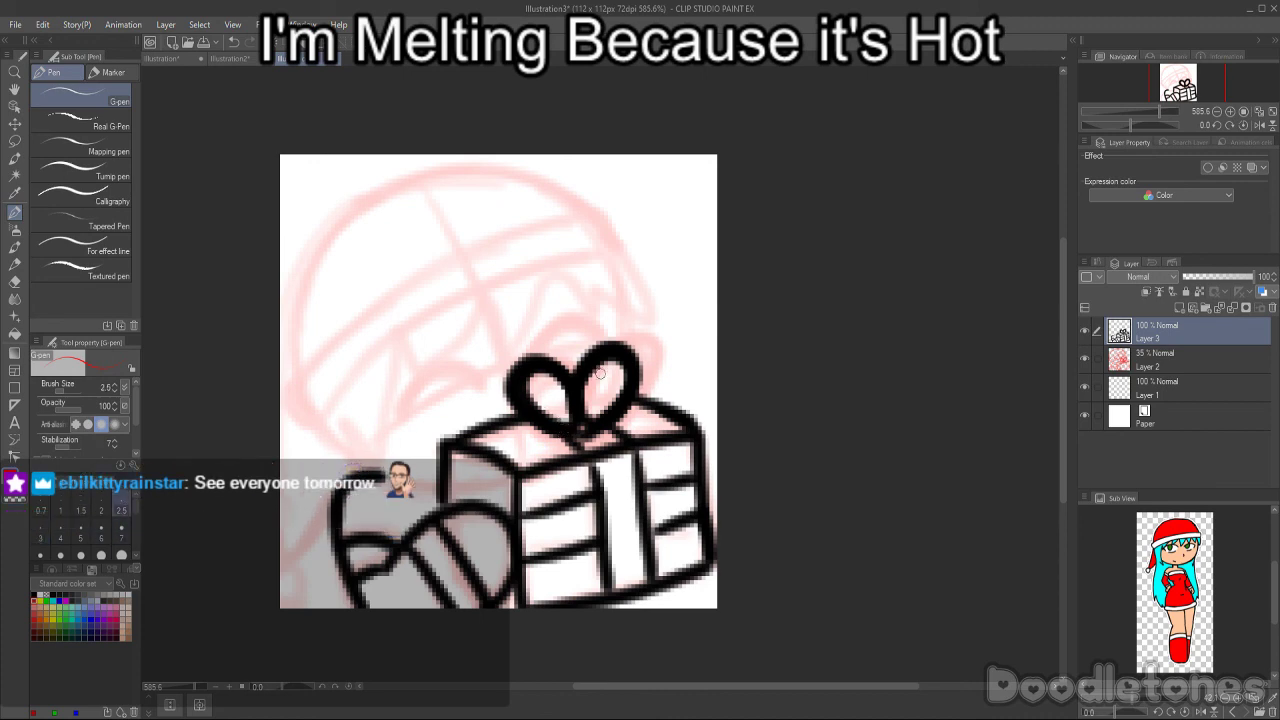
left_click_drag(564, 430, 514, 380)
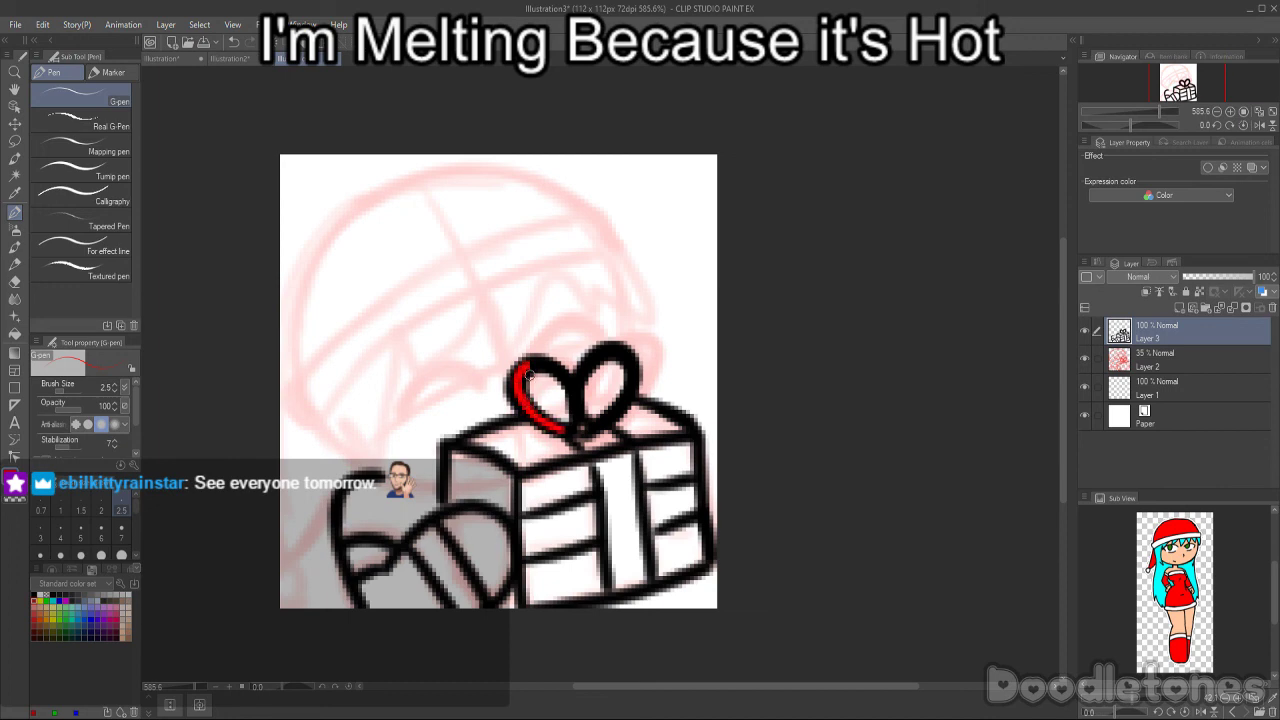
mouse_move(527, 365)
left_mouse_down()
mouse_move(585, 393)
mouse_move(570, 401)
mouse_move(578, 416)
mouse_move(585, 367)
mouse_move(627, 356)
mouse_move(616, 355)
mouse_move(629, 358)
mouse_move(630, 393)
mouse_move(597, 424)
left_mouse_up()
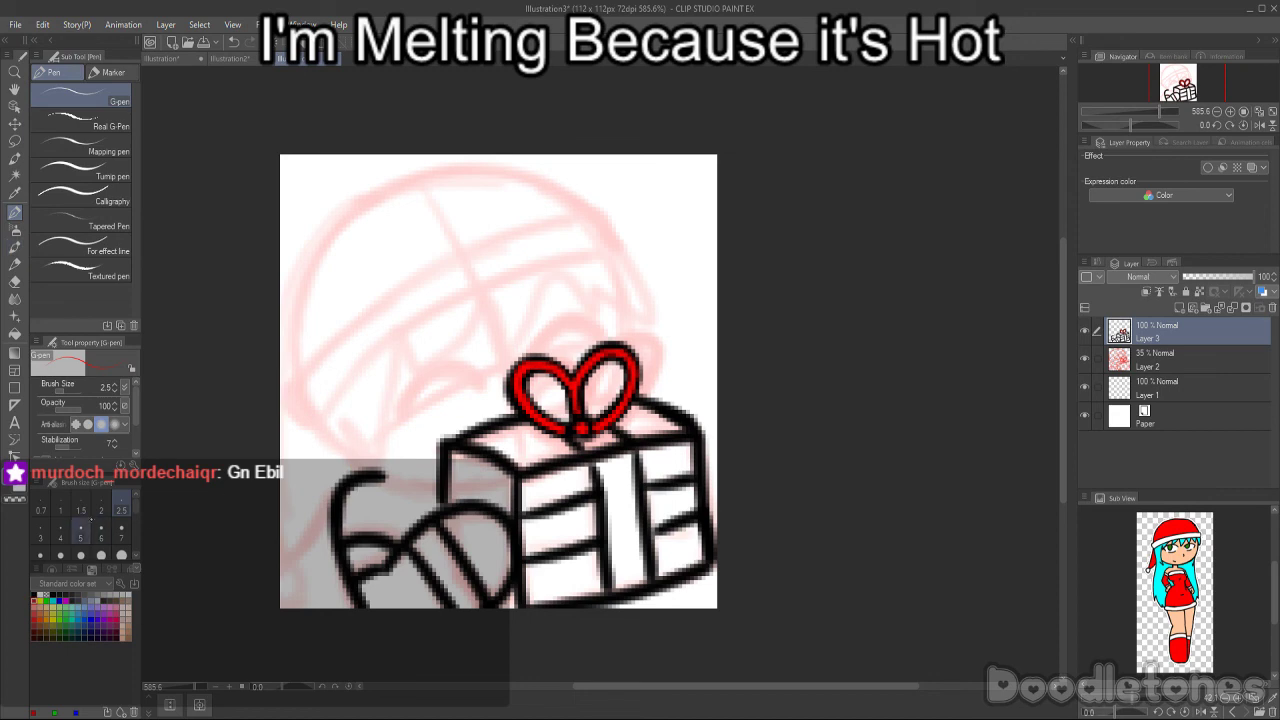
- Ink the box's back edge in black through the bow's loops at brush size 4, and return the brush to size 5
left_click(40, 535)
left_click(61, 537)
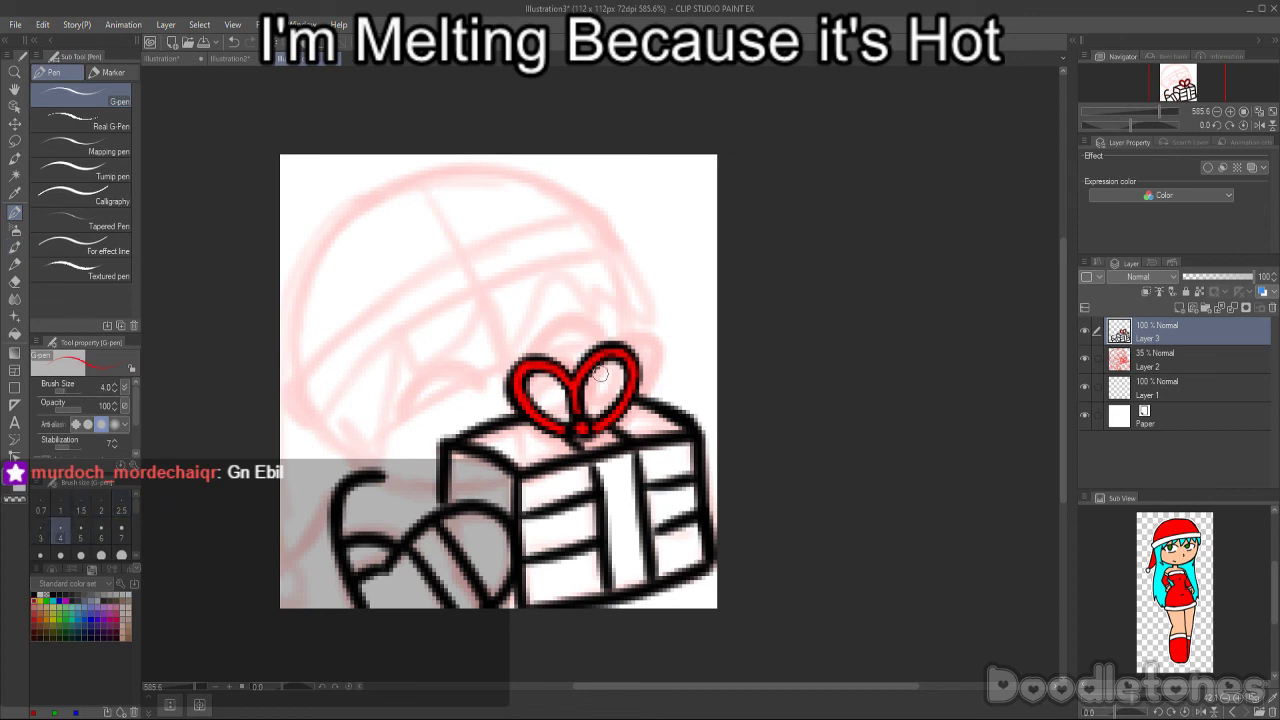
left_click_drag(547, 404, 568, 403)
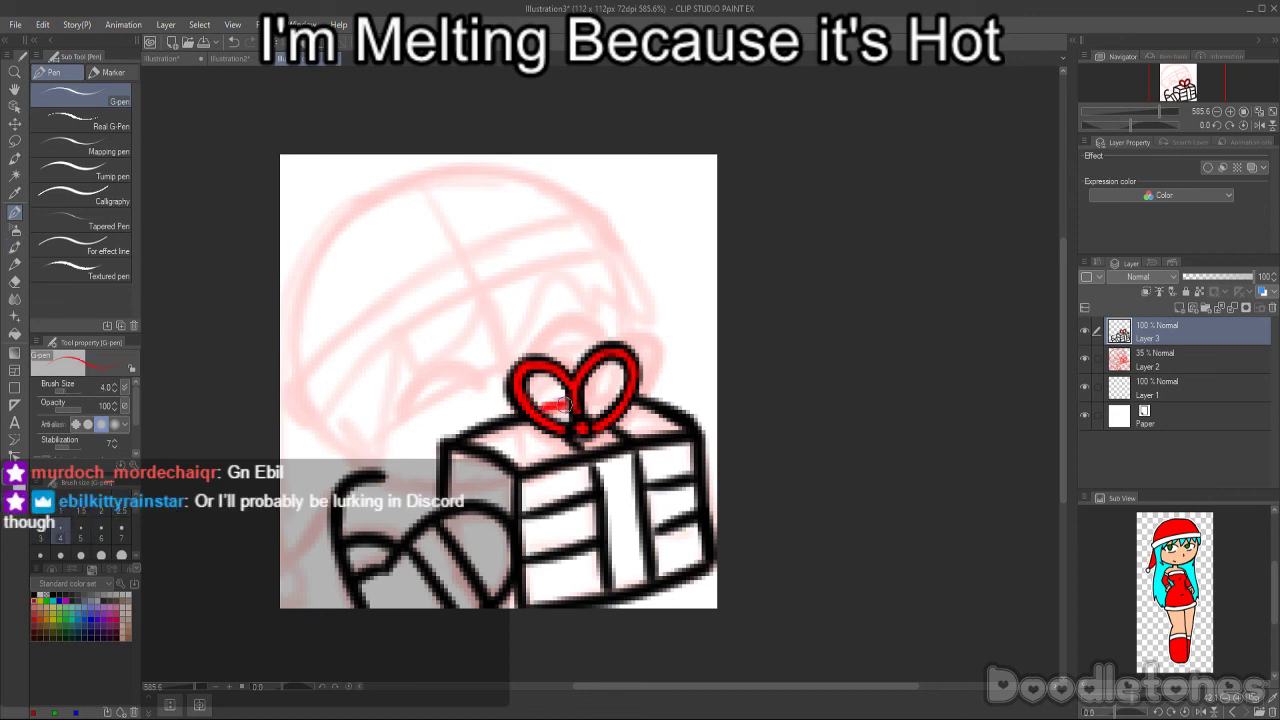
key("ctrl+z")
left_click(37, 597)
left_click(560, 404)
left_click_drag(581, 401, 635, 386)
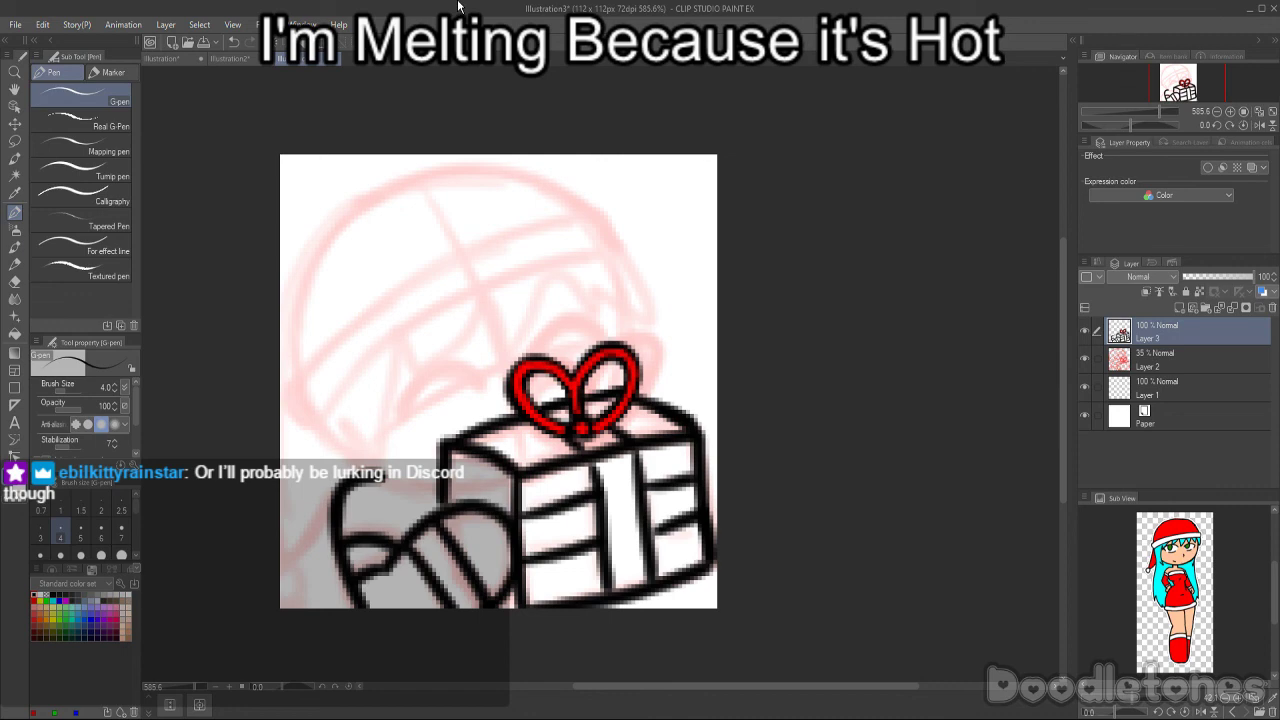
left_click(80, 532)
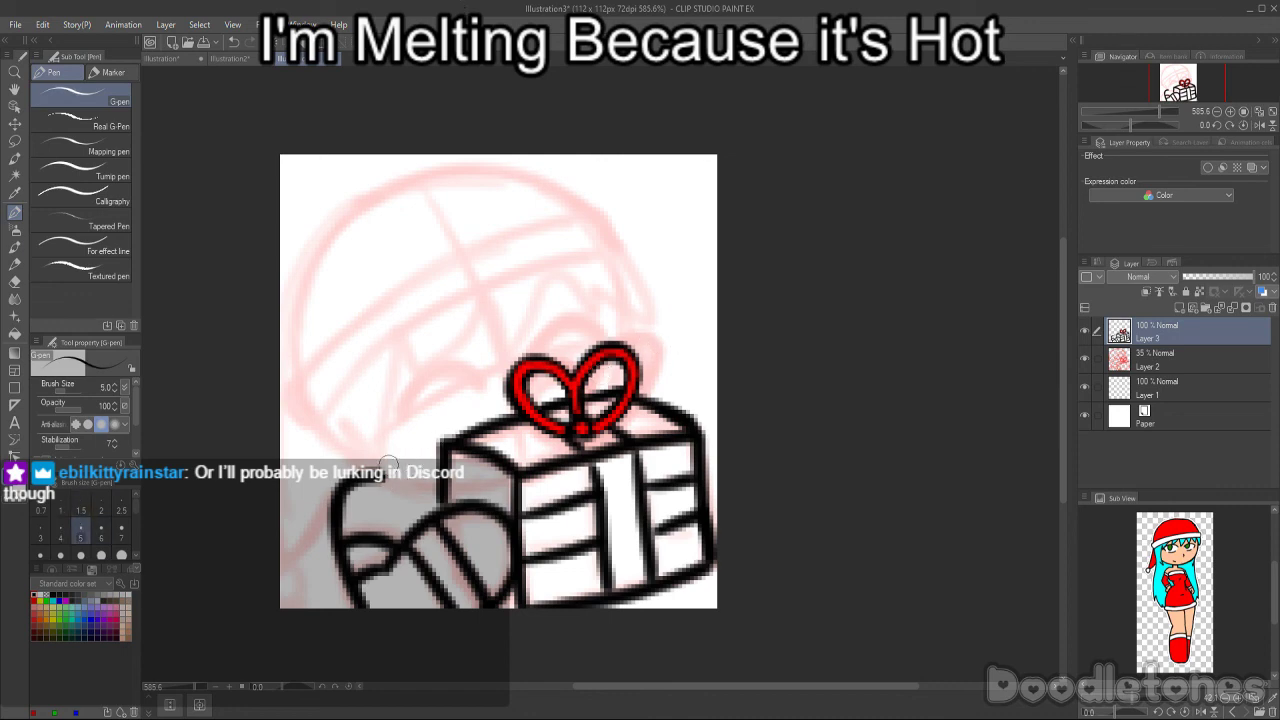
- Ink the sleeve's upper edge, the long side hair strand, the jagged bangs and the face's far edge in black
left_click_drag(377, 470, 448, 498)
mouse_move(397, 352)
left_mouse_down()
mouse_move(394, 391)
mouse_move(340, 448)
mouse_move(319, 509)
mouse_move(363, 625)
left_mouse_up()
key("ctrl+z")
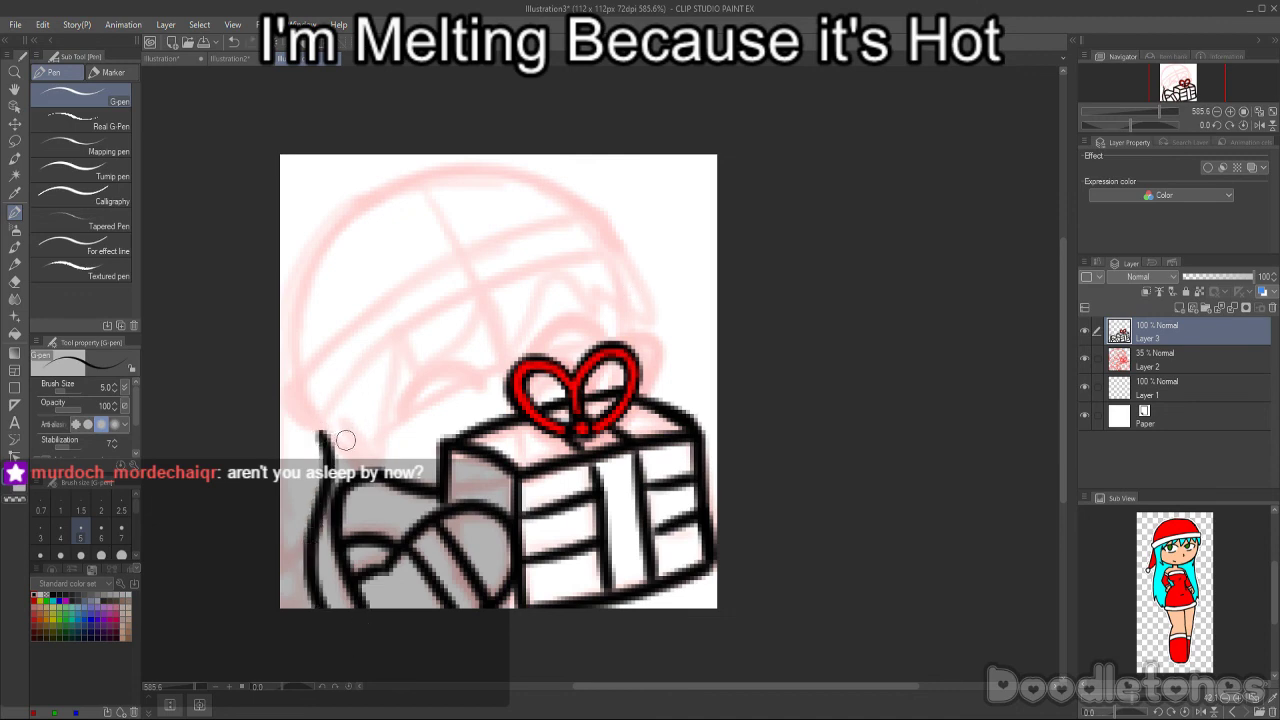
mouse_move(348, 434)
left_mouse_down()
mouse_move(376, 463)
mouse_move(391, 348)
mouse_move(431, 382)
mouse_move(480, 304)
mouse_move(503, 349)
mouse_move(551, 269)
mouse_move(586, 309)
mouse_move(607, 290)
mouse_move(652, 310)
mouse_move(616, 247)
left_mouse_up()
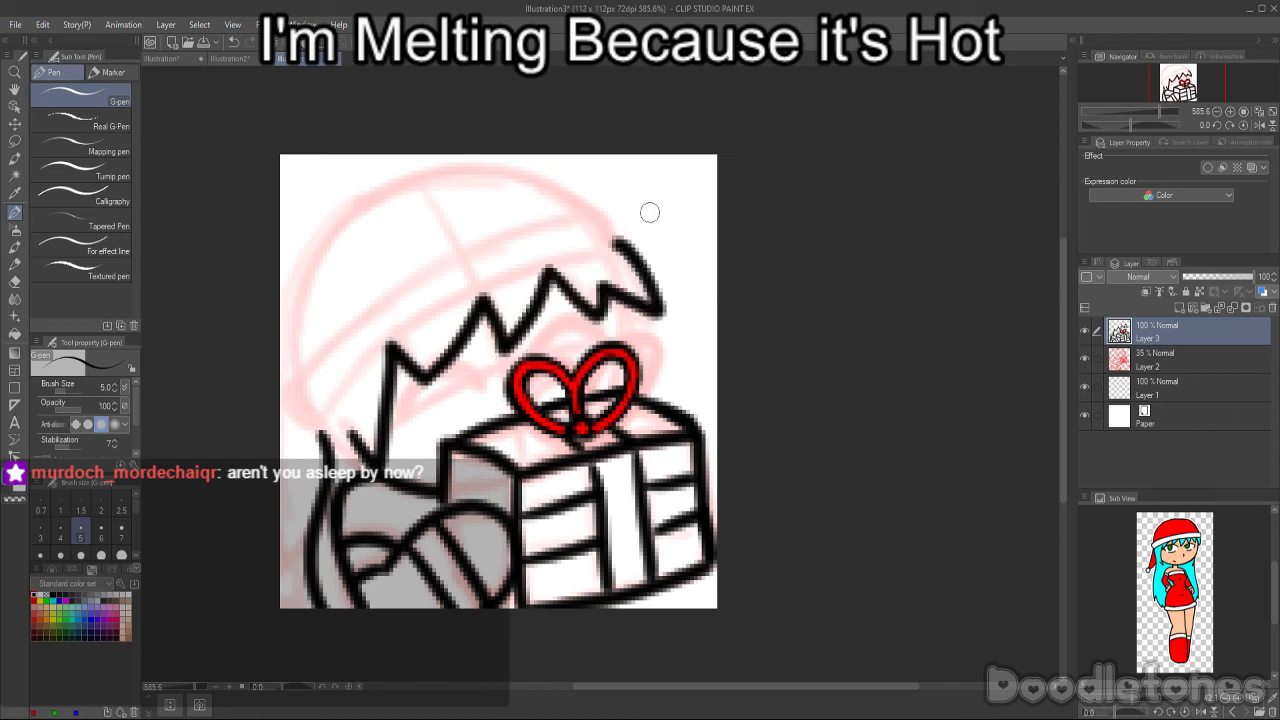
left_click_drag(612, 302, 632, 333)
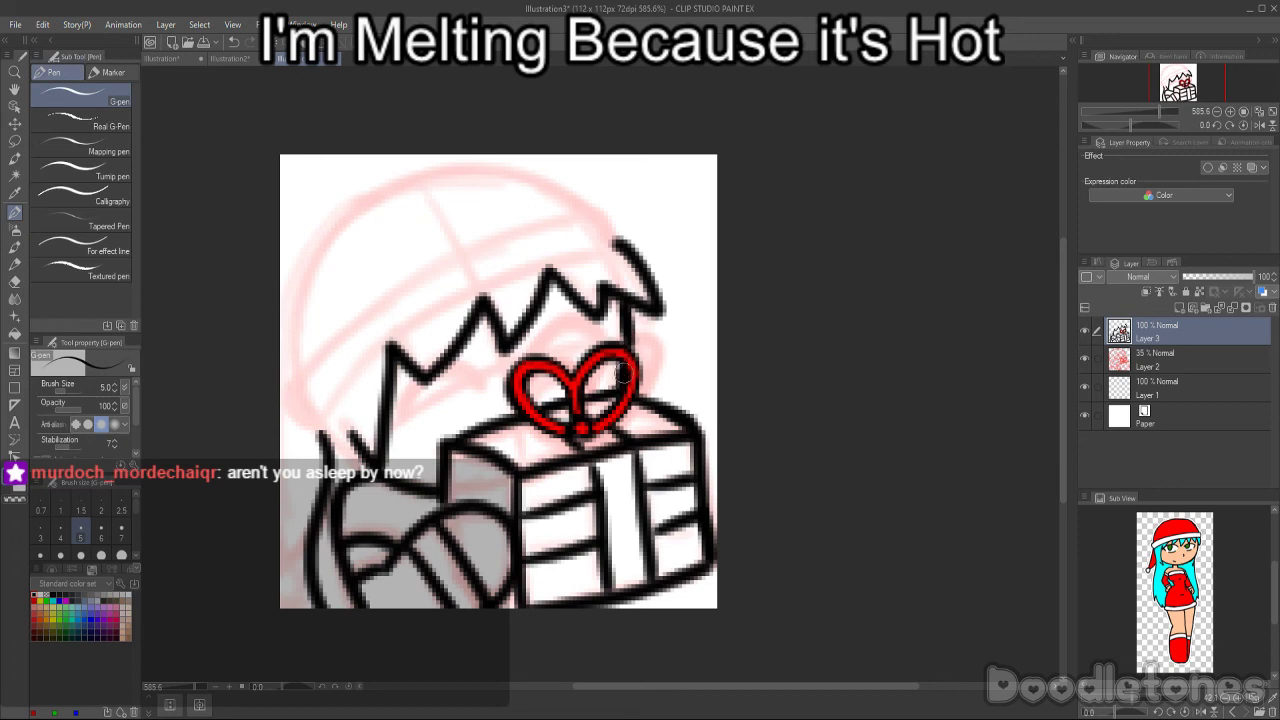
- Ink the Santa hat's brim and dome, the hair behind it, and two curved closed eyes
mouse_move(276, 382)
left_mouse_down()
mouse_move(330, 424)
mouse_move(321, 434)
mouse_move(377, 357)
mouse_move(606, 238)
left_mouse_up()
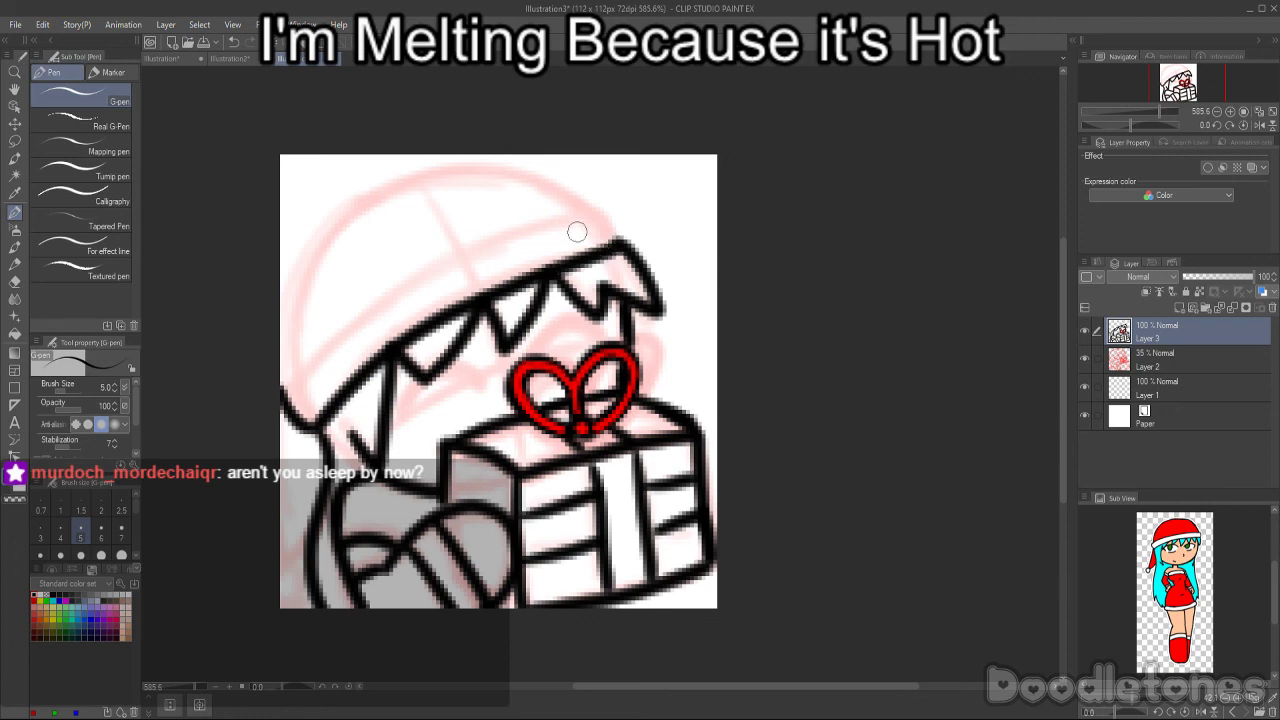
mouse_move(287, 386)
left_mouse_down()
mouse_move(399, 292)
mouse_move(490, 245)
mouse_move(601, 211)
mouse_move(628, 248)
left_mouse_up()
mouse_move(588, 204)
left_mouse_down()
mouse_move(496, 173)
mouse_move(374, 199)
mouse_move(300, 270)
mouse_move(295, 355)
left_mouse_up()
mouse_move(291, 425)
left_mouse_down()
mouse_move(284, 496)
mouse_move(310, 518)
left_mouse_up()
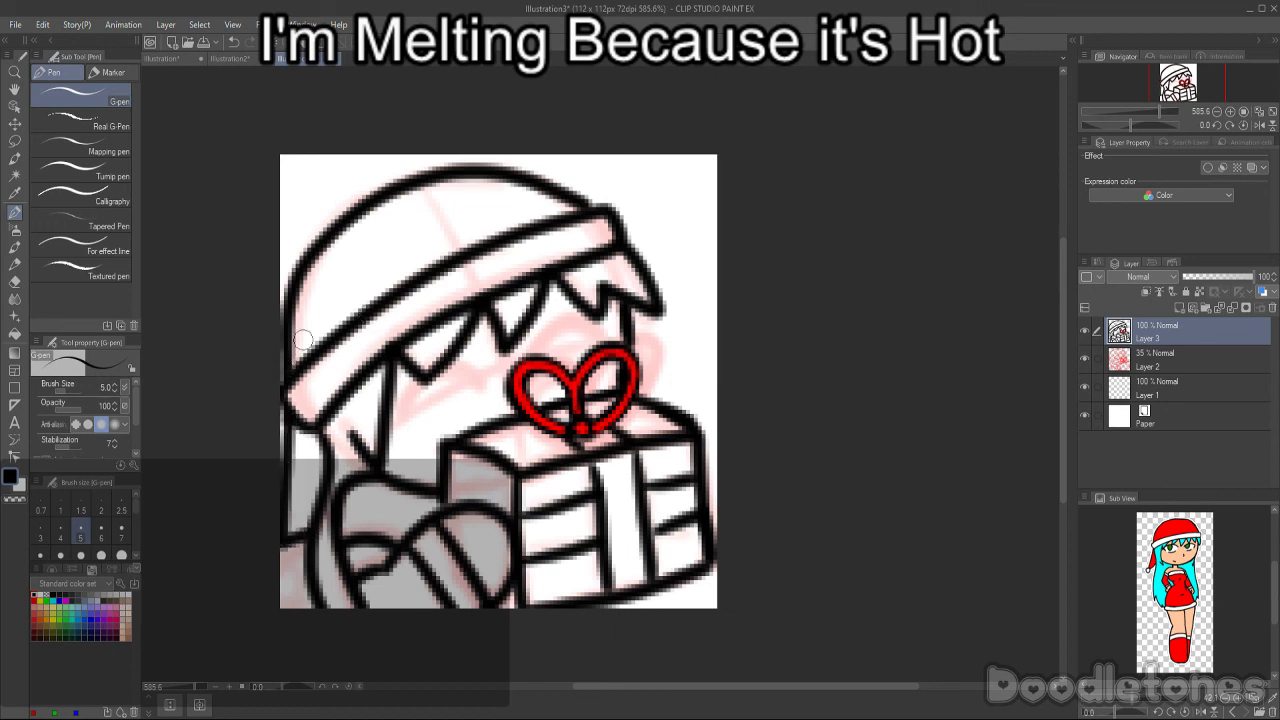
mouse_move(444, 400)
left_mouse_down()
mouse_move(420, 424)
mouse_move(486, 392)
mouse_move(410, 430)
left_mouse_up()
left_click_drag(598, 332, 528, 366)
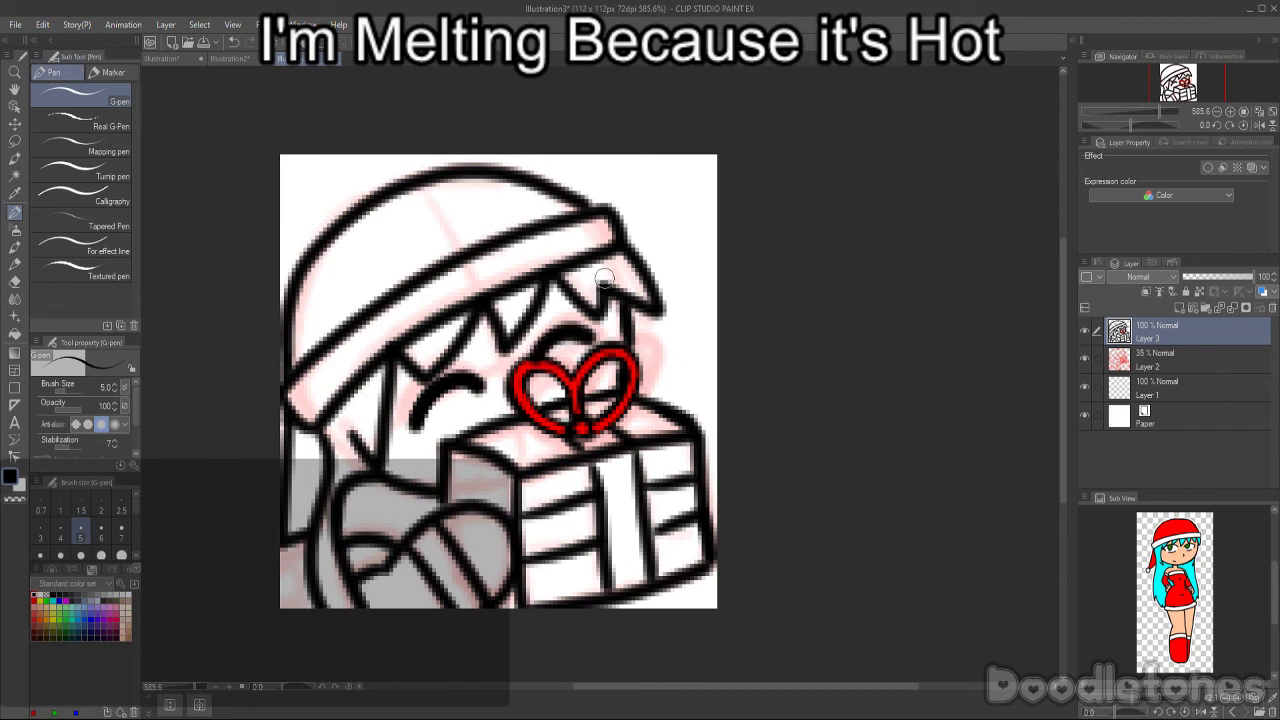
- Check the drawing at small size and undo the ink strokes of the hair, hat and face
scroll(604, 278, "down", 10)
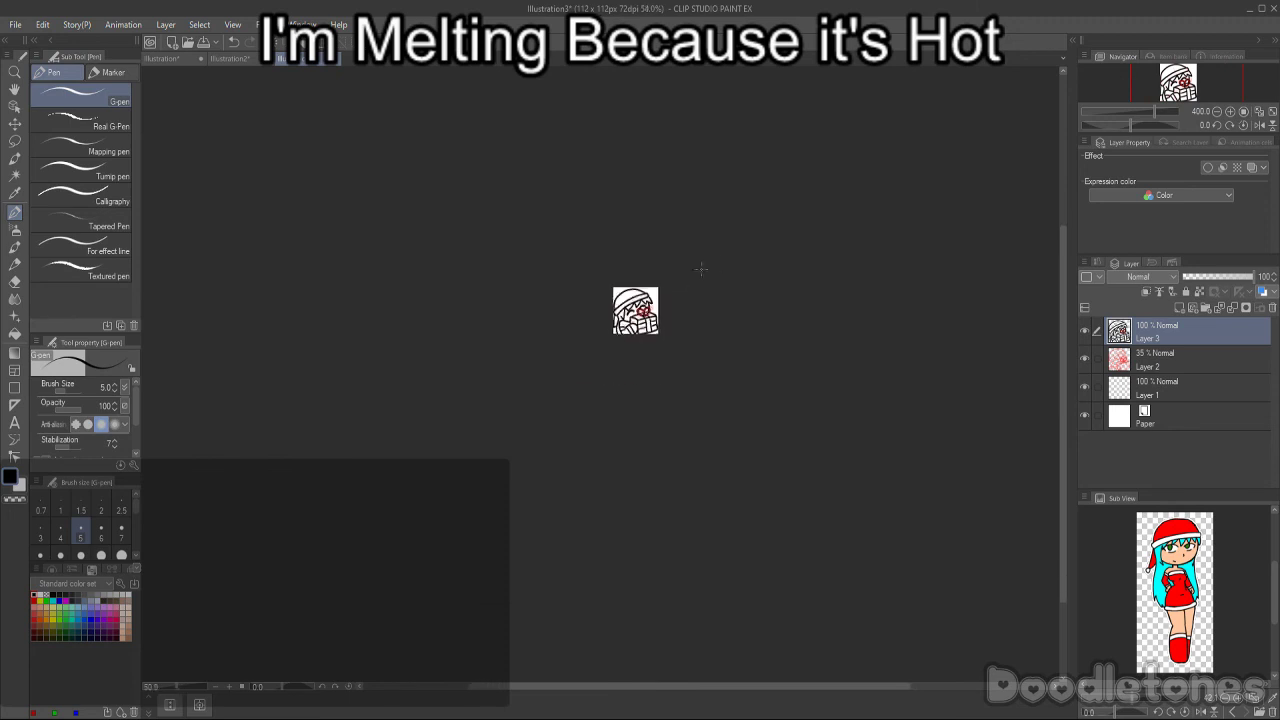
scroll(725, 262, "down", 1)
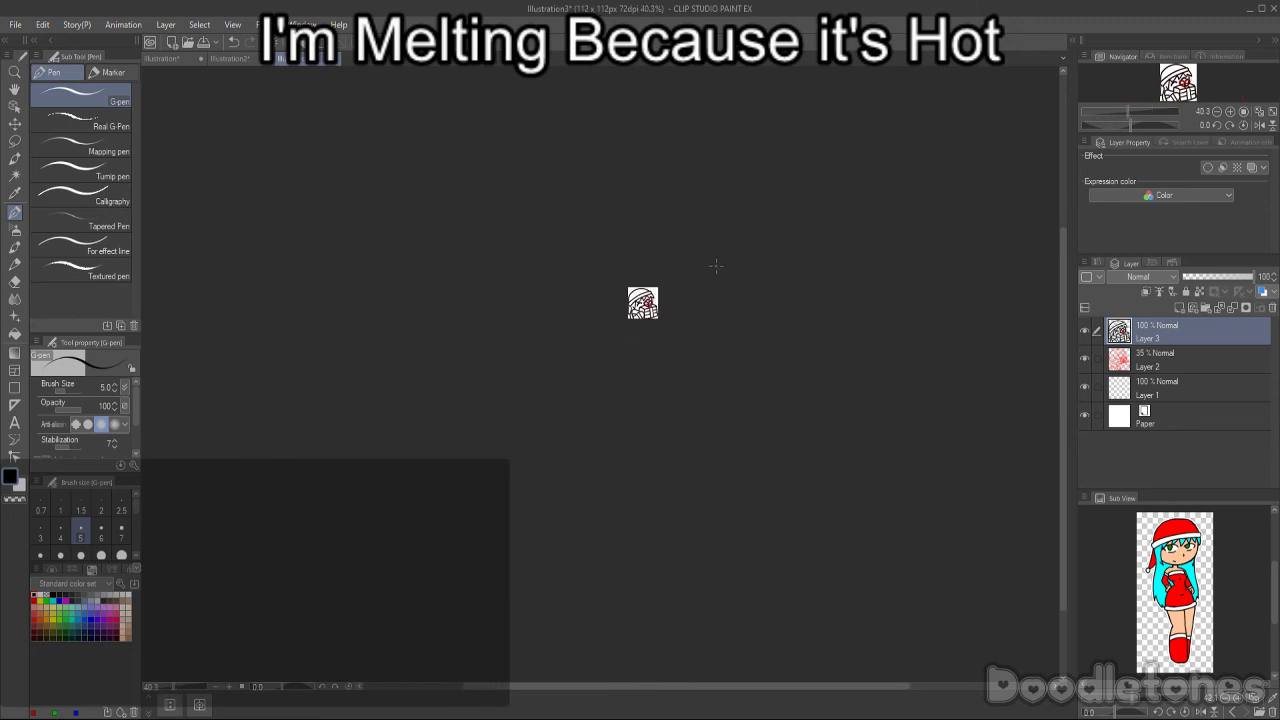
scroll(694, 277, "up", 1)
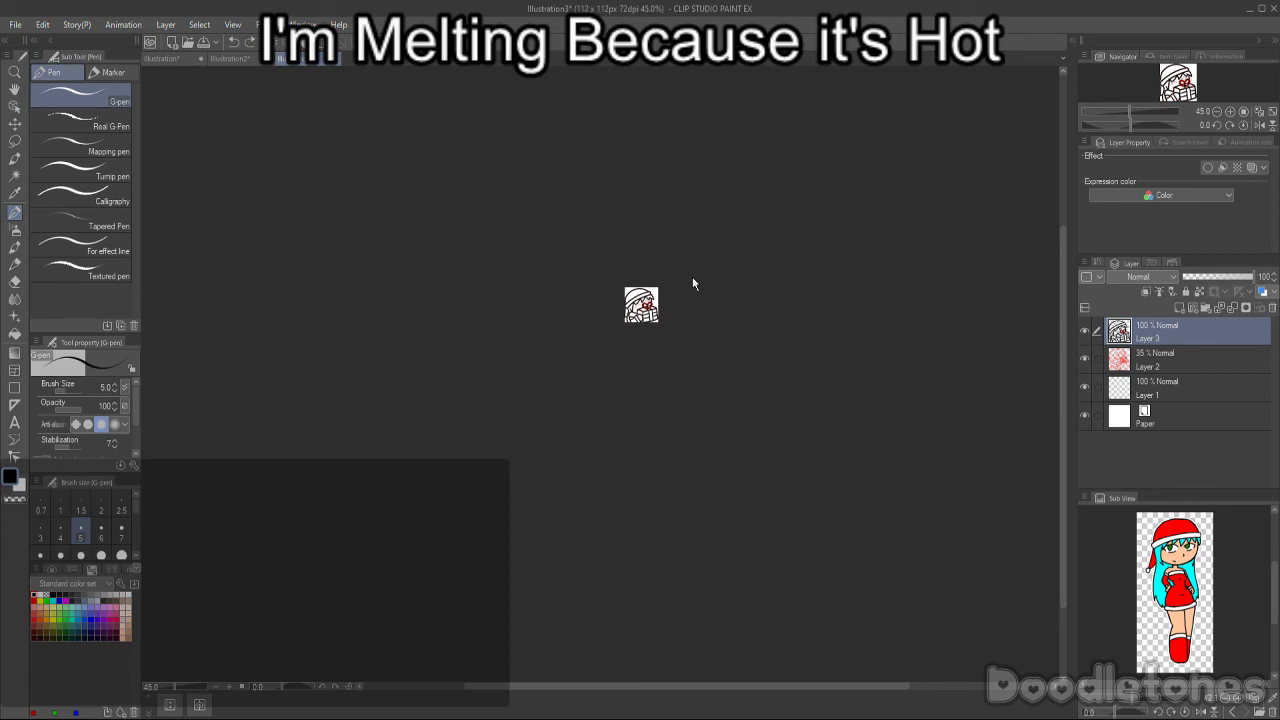
scroll(692, 276, "up", 6)
key("ctrl+z")
key("ctrl+z")
key("ctrl+z")
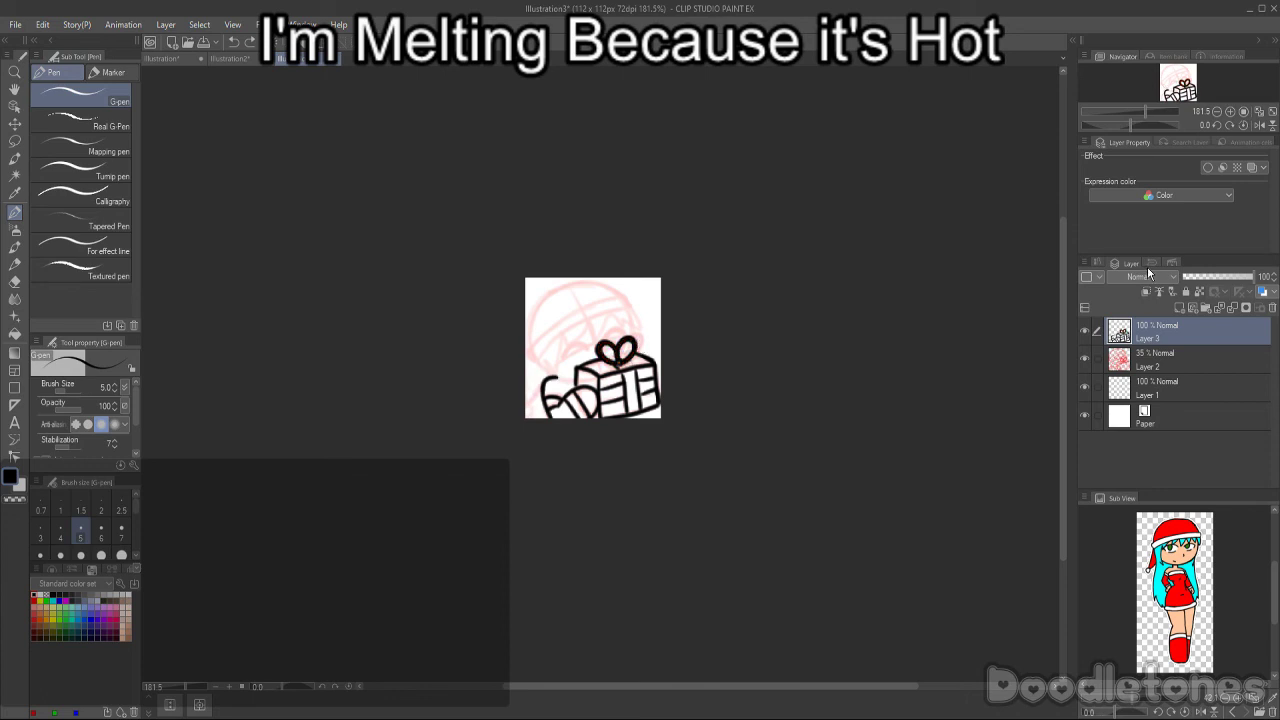
- Delete the inked line-art layer and add a fresh layer above the sketch, with the G-pen at brush size 4
left_click(1273, 311)
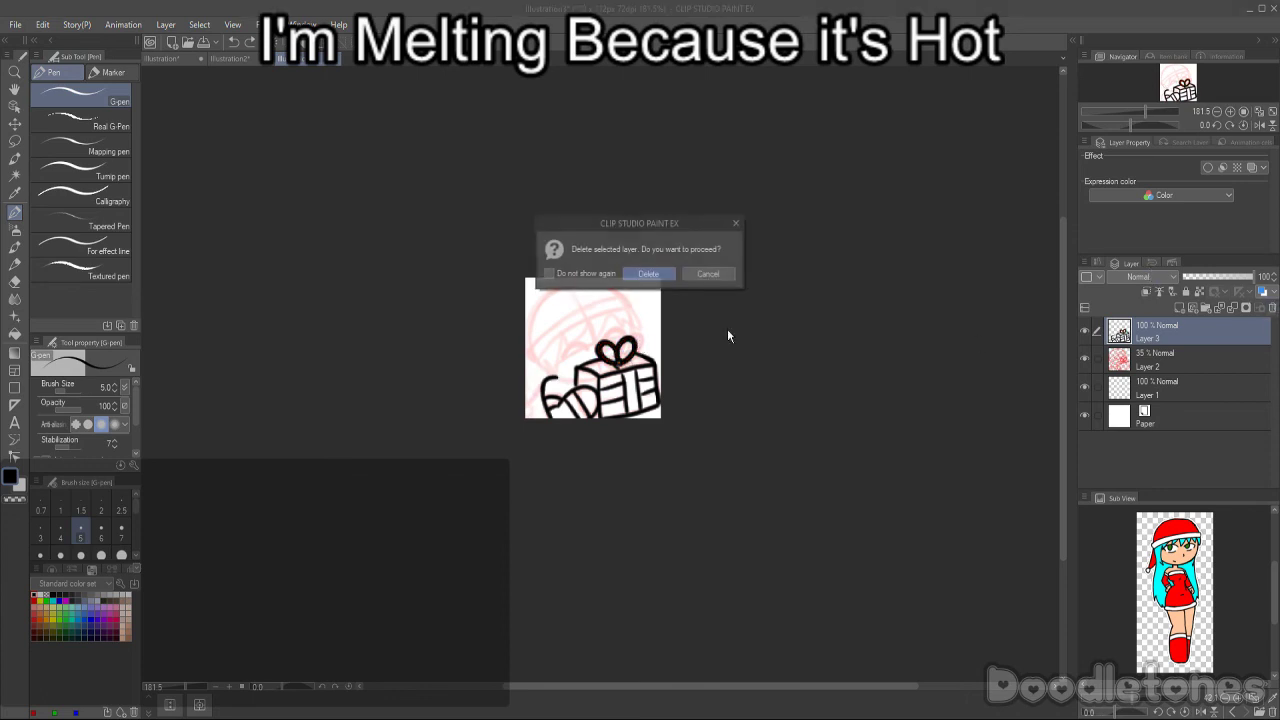
left_click(662, 279)
scroll(637, 289, "up", 4)
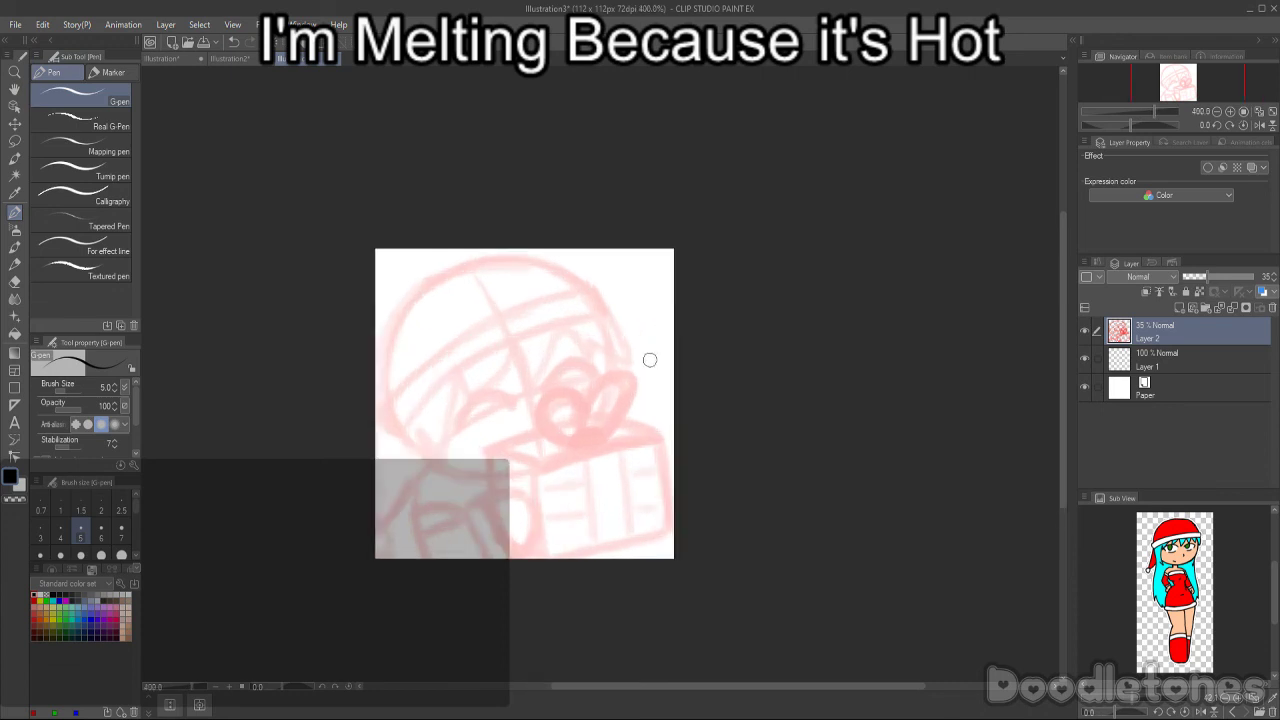
key("bracketleft")
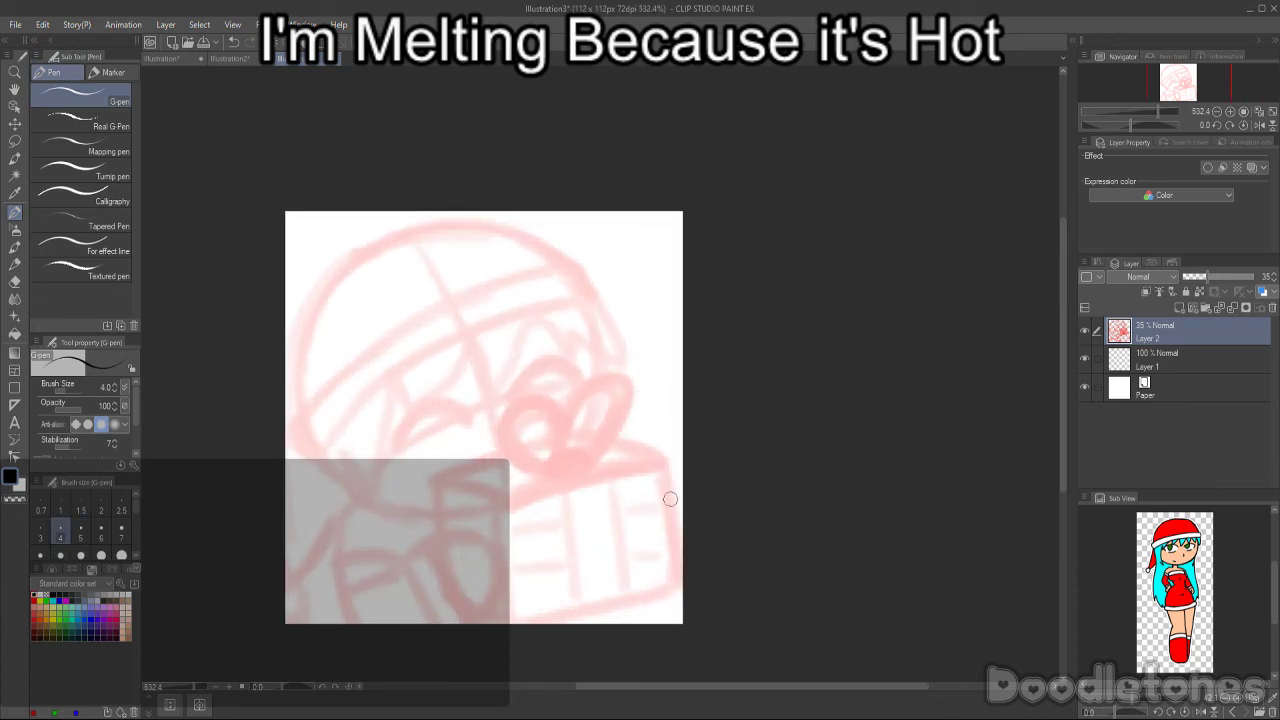
left_click(1179, 307)
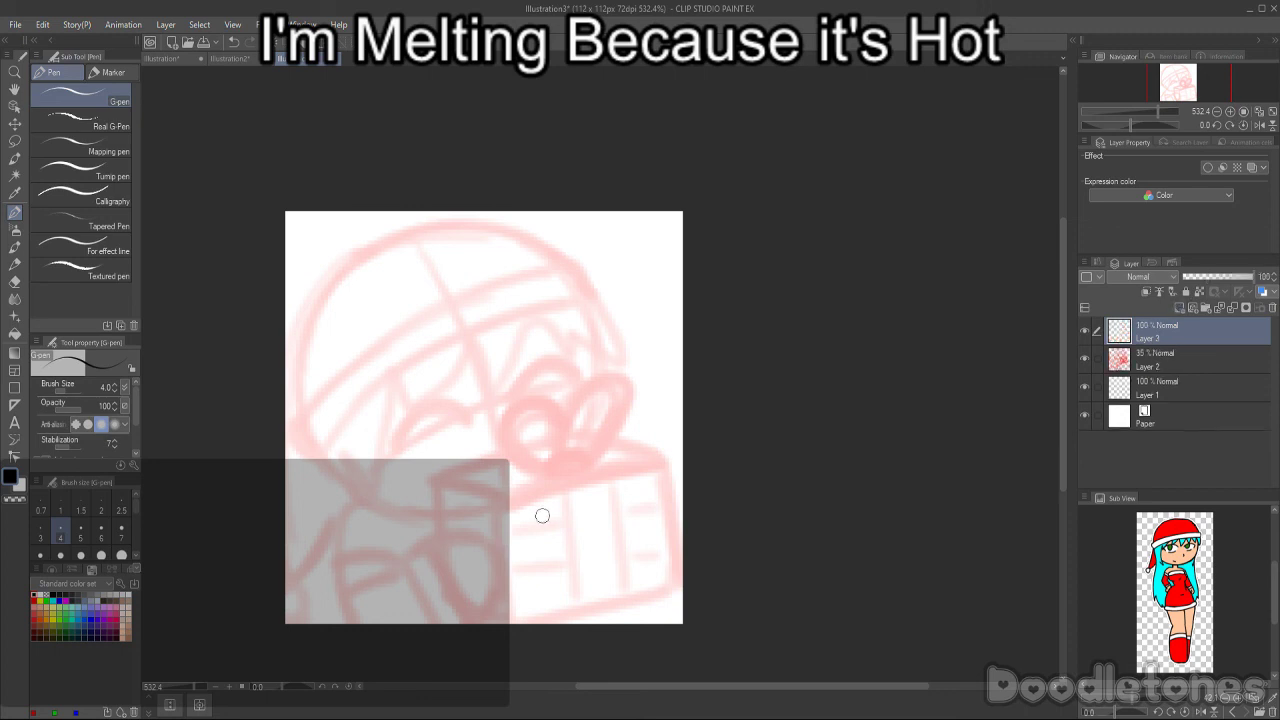
- Ink the outline of the gift box's front face and the near side edge of its top in black
mouse_move(498, 524)
left_mouse_down()
mouse_move(507, 614)
mouse_move(498, 521)
mouse_move(525, 505)
mouse_move(659, 470)
mouse_move(676, 588)
left_mouse_up()
left_click_drag(508, 618, 678, 586)
left_click_drag(440, 487, 500, 510)
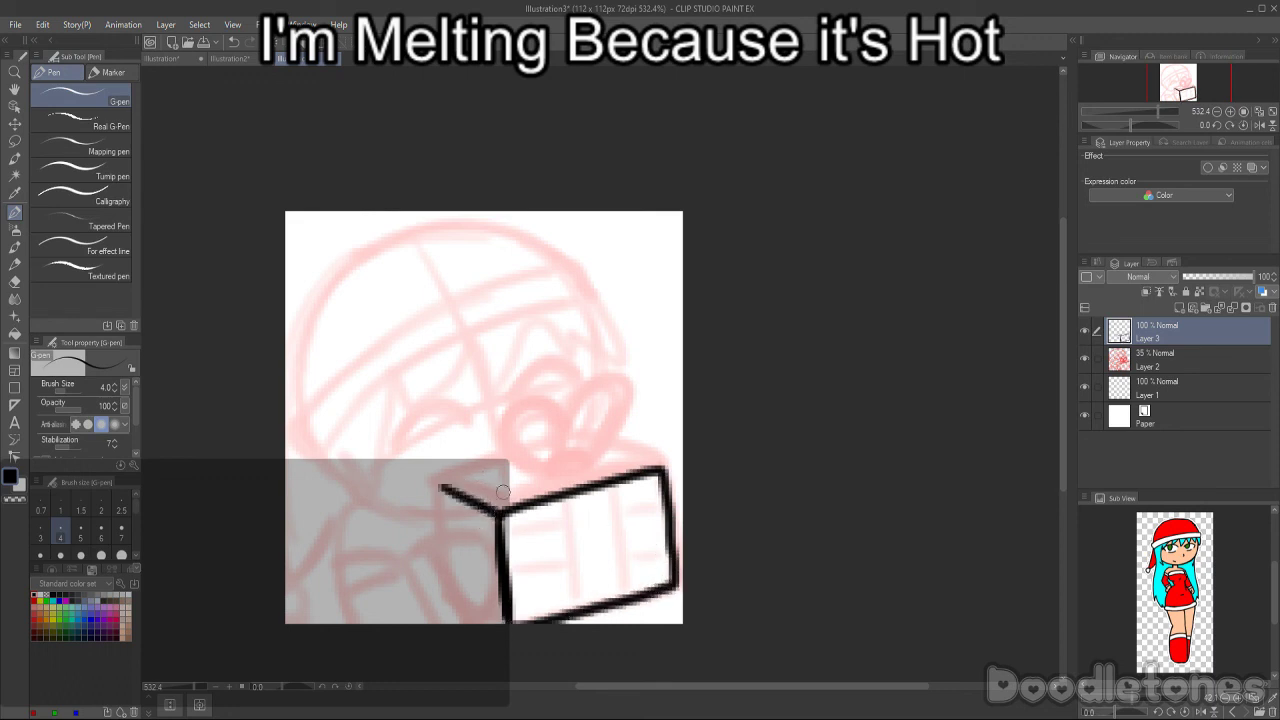
- Ink the bow's round knot and two double-lined loops, plus the back edges of the box's top
mouse_move(551, 455)
left_mouse_down()
mouse_move(519, 406)
mouse_move(556, 449)
mouse_move(539, 464)
mouse_move(516, 429)
mouse_move(559, 449)
mouse_move(569, 401)
mouse_move(591, 444)
mouse_move(559, 451)
mouse_move(584, 404)
mouse_move(572, 452)
left_mouse_up()
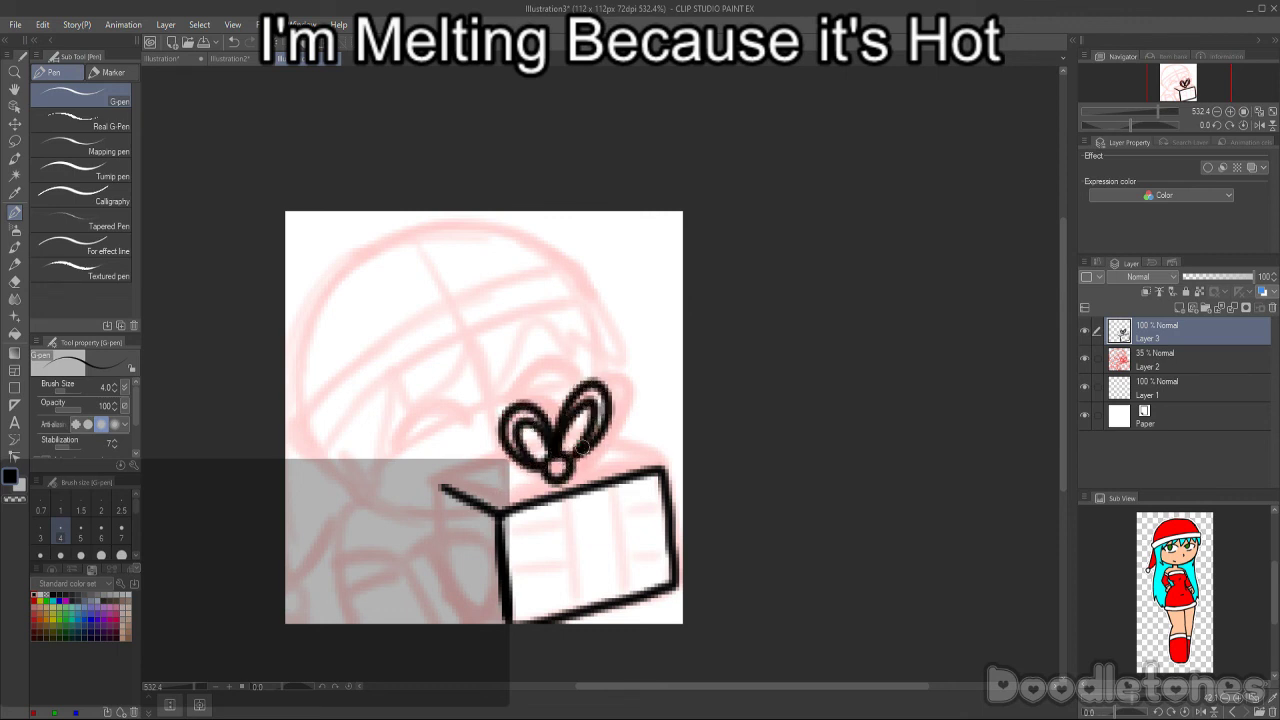
left_click_drag(443, 484, 515, 453)
left_click_drag(598, 436, 664, 469)
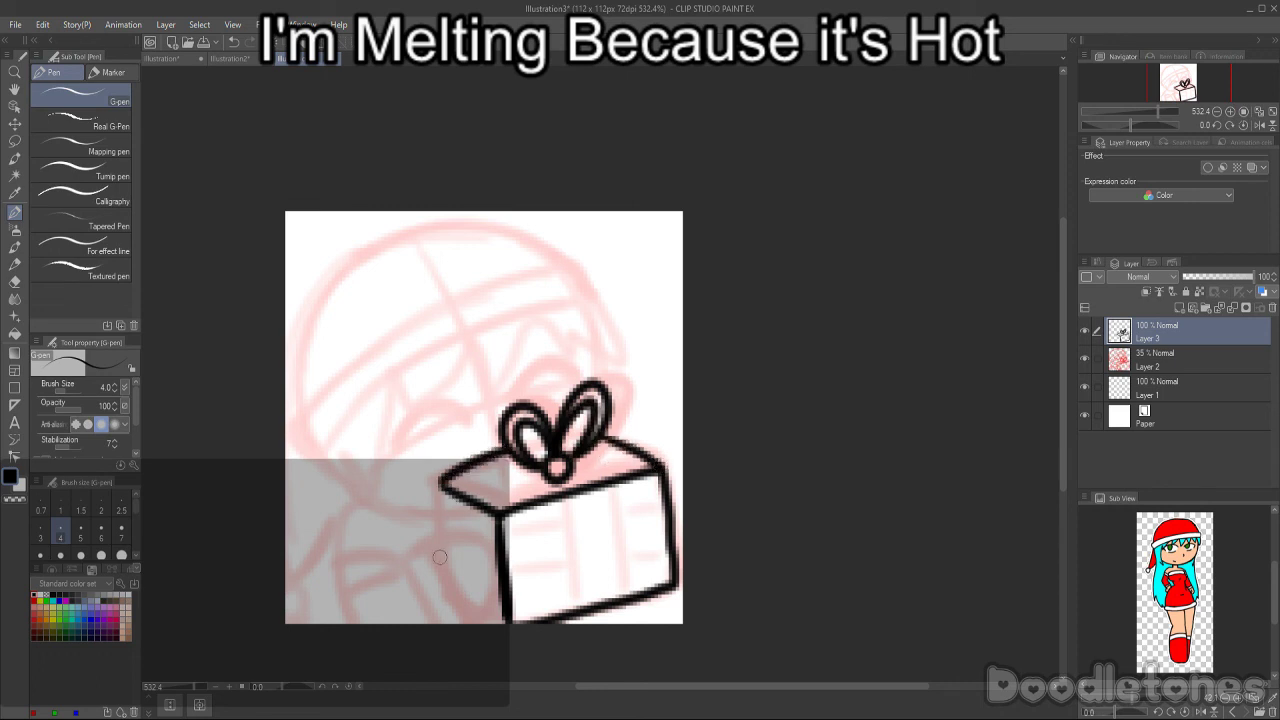
- Ink the rounded hand and sleeve beside the box, including the cuff and finger lines
mouse_move(407, 562)
left_mouse_down()
mouse_move(495, 580)
mouse_move(470, 620)
left_mouse_up()
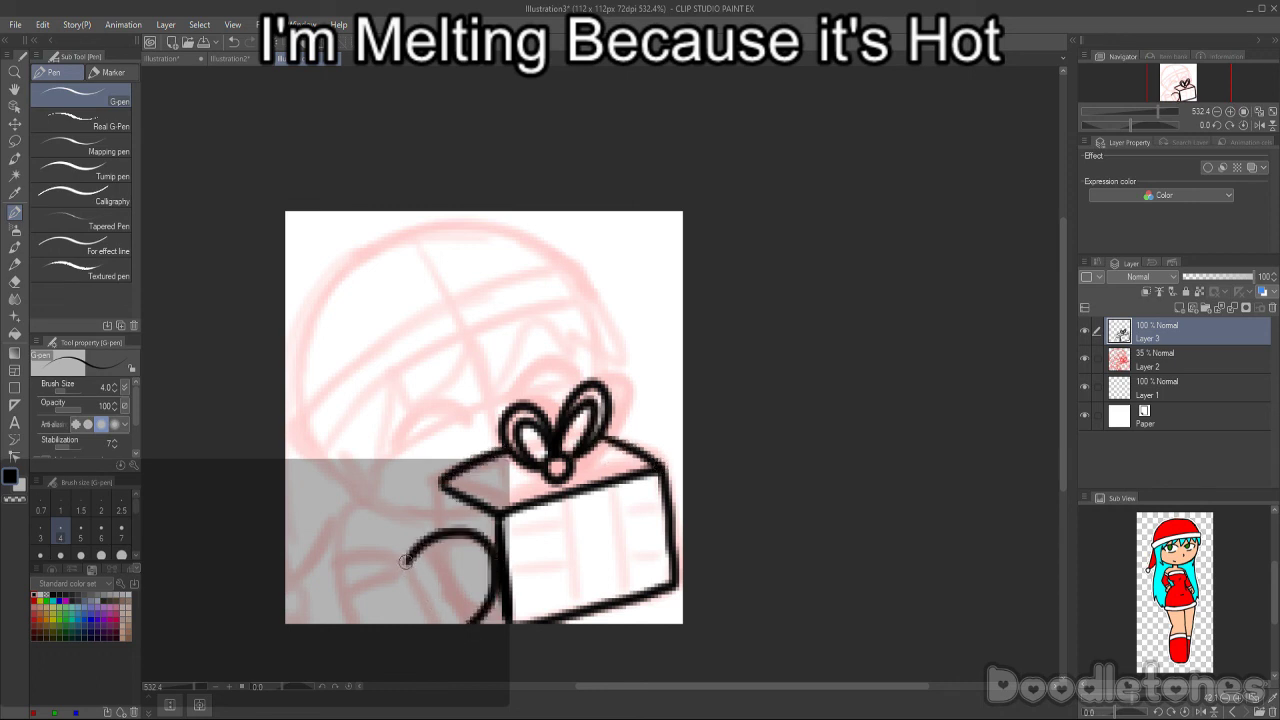
mouse_move(391, 499)
left_mouse_down()
mouse_move(355, 503)
mouse_move(344, 621)
left_mouse_up()
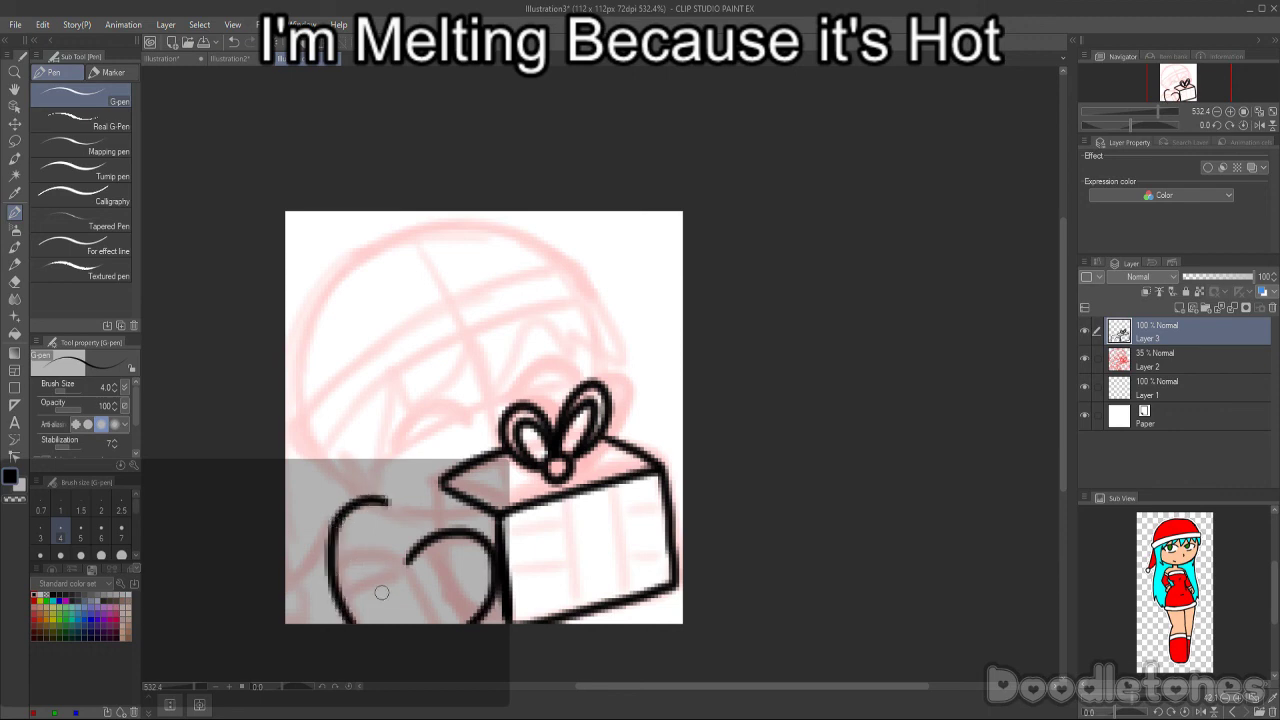
mouse_move(409, 563)
left_mouse_down()
mouse_move(334, 608)
mouse_move(415, 558)
mouse_move(444, 620)
mouse_move(474, 614)
left_mouse_up()
- Ink the vertical ribbon band on the box's front, its continuation on top, and the horizontal stripes on both sides
left_click_drag(565, 503, 585, 600)
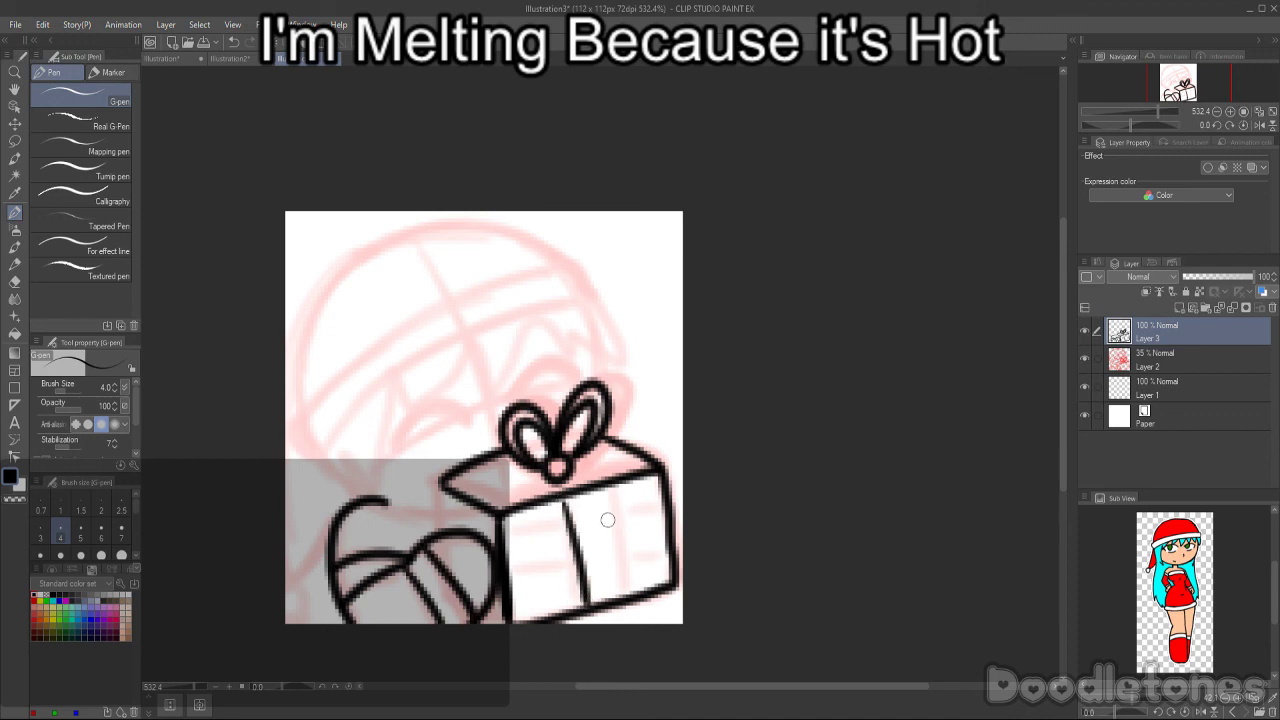
left_click_drag(598, 490, 630, 598)
left_click_drag(566, 458, 611, 485)
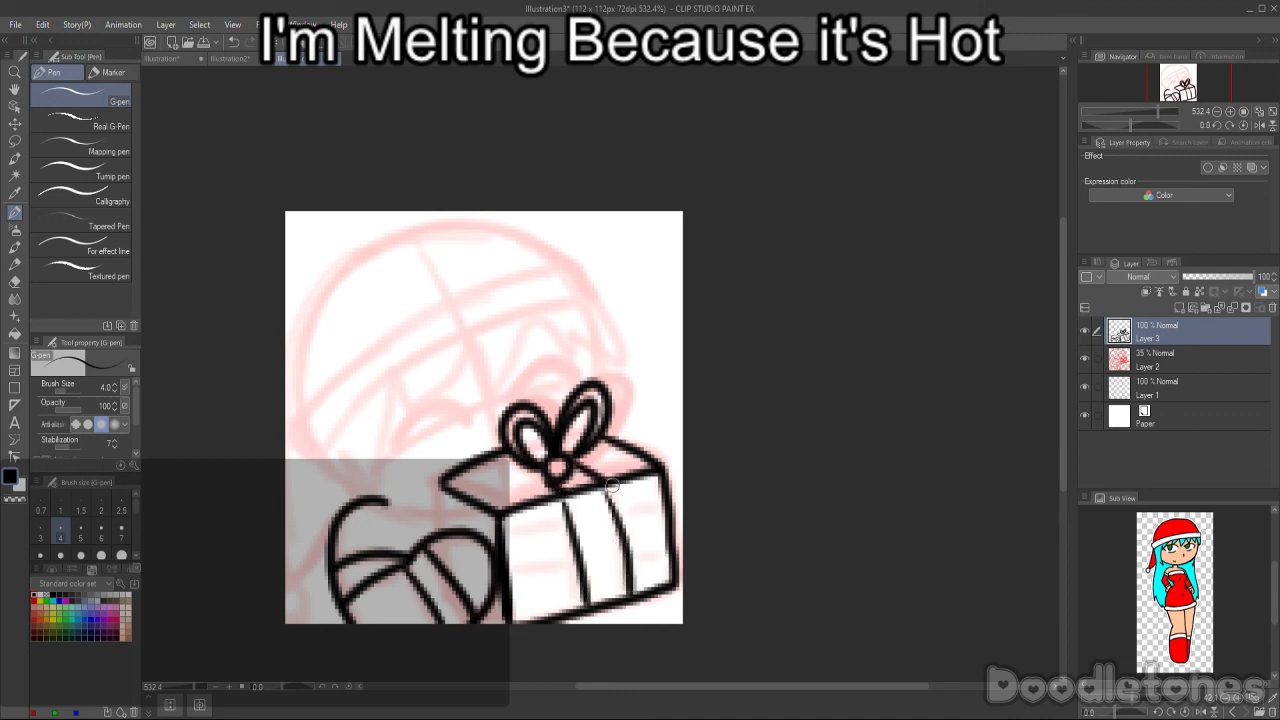
left_click_drag(506, 549, 555, 538)
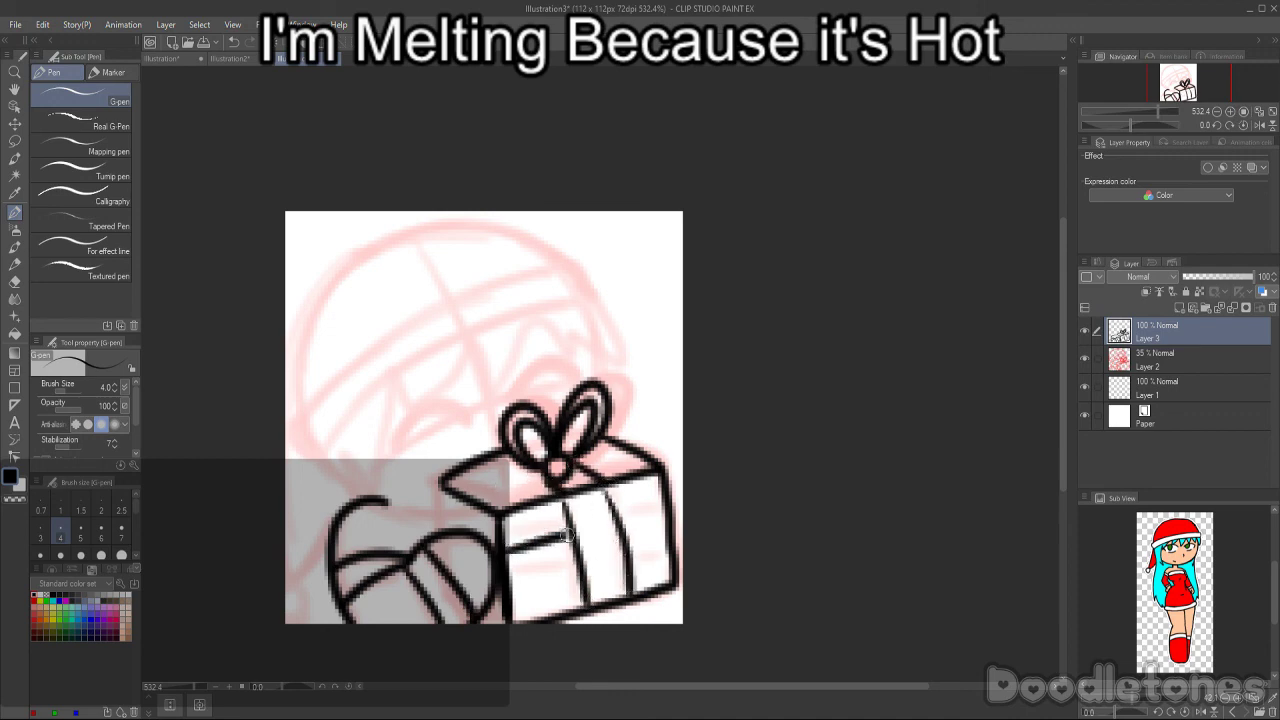
left_click_drag(520, 588, 582, 570)
left_click_drag(620, 522, 666, 498)
left_click_drag(632, 556, 668, 542)
- Ink the box's rear vertical edge behind the hand and the sleeve's upper edge running to it
left_click_drag(438, 478, 440, 540)
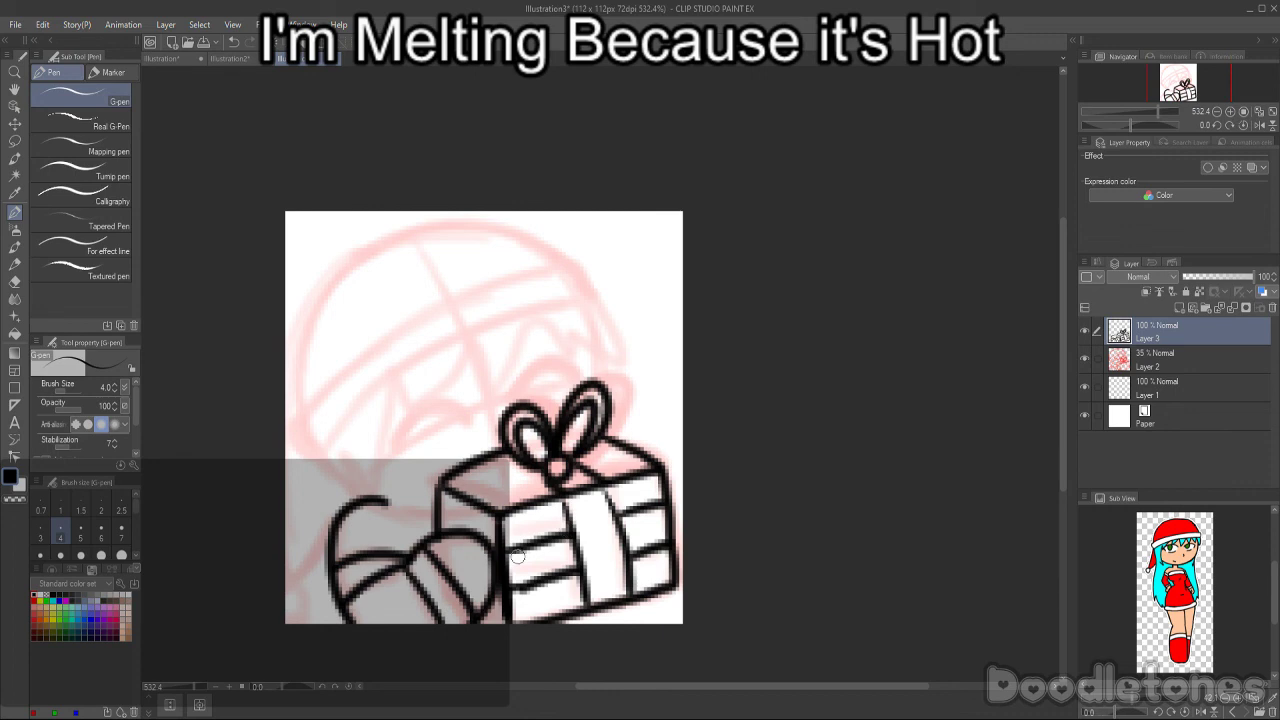
left_click_drag(371, 497, 440, 522)
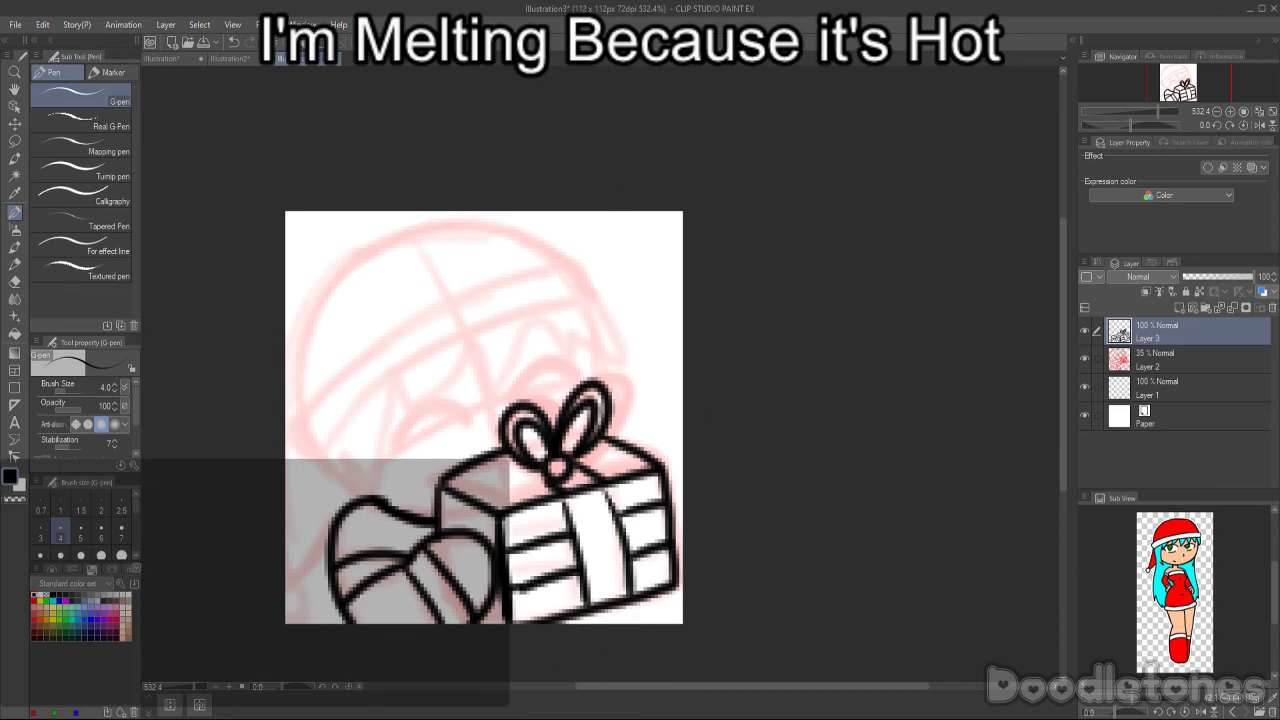
- Ink the long side hair strands and the Santa hat's curved brim and rounded dome over the sketch
scroll(603, 335, "up", 2)
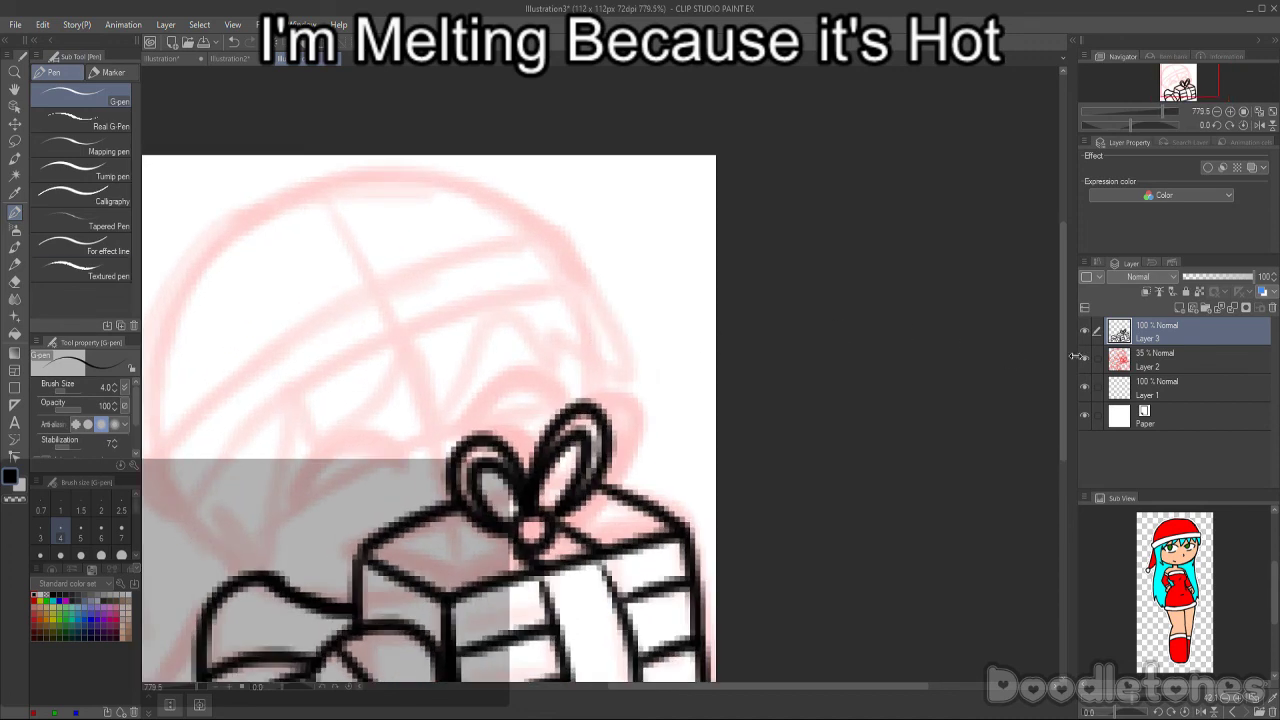
scroll(1030, 385, "down", 2)
scroll(986, 376, "down", 2)
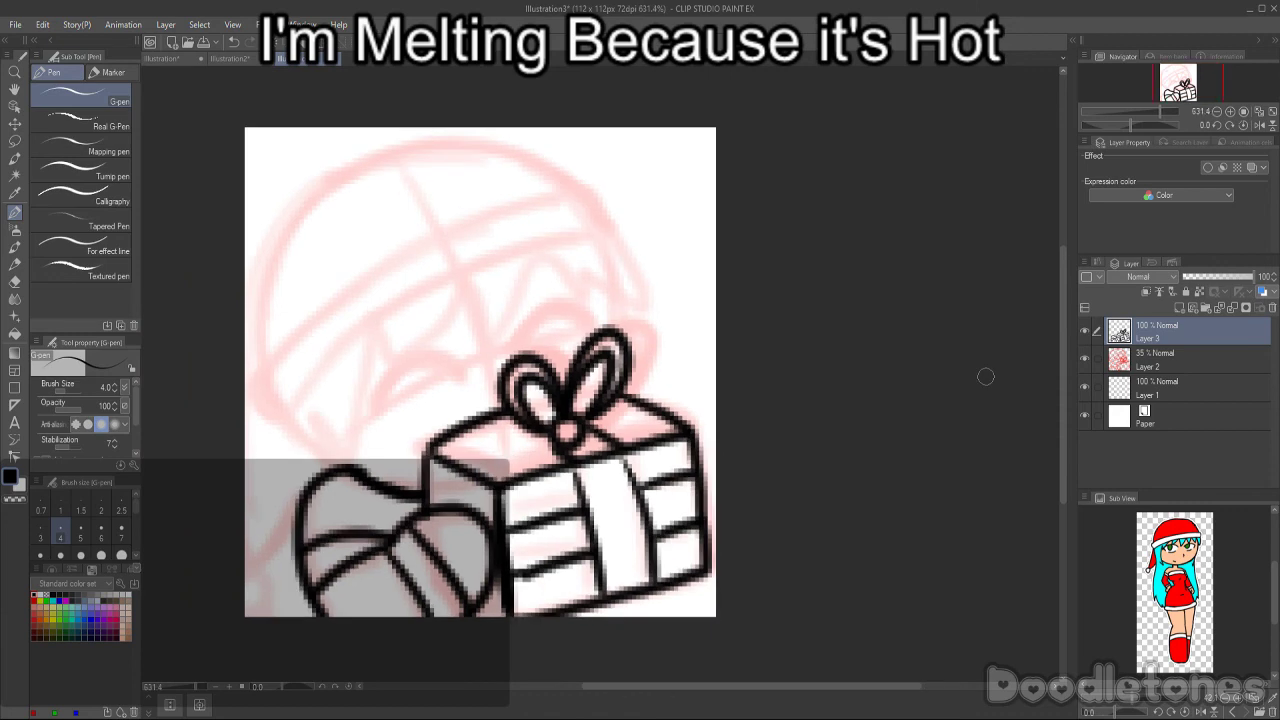
left_click_drag(290, 430, 272, 612)
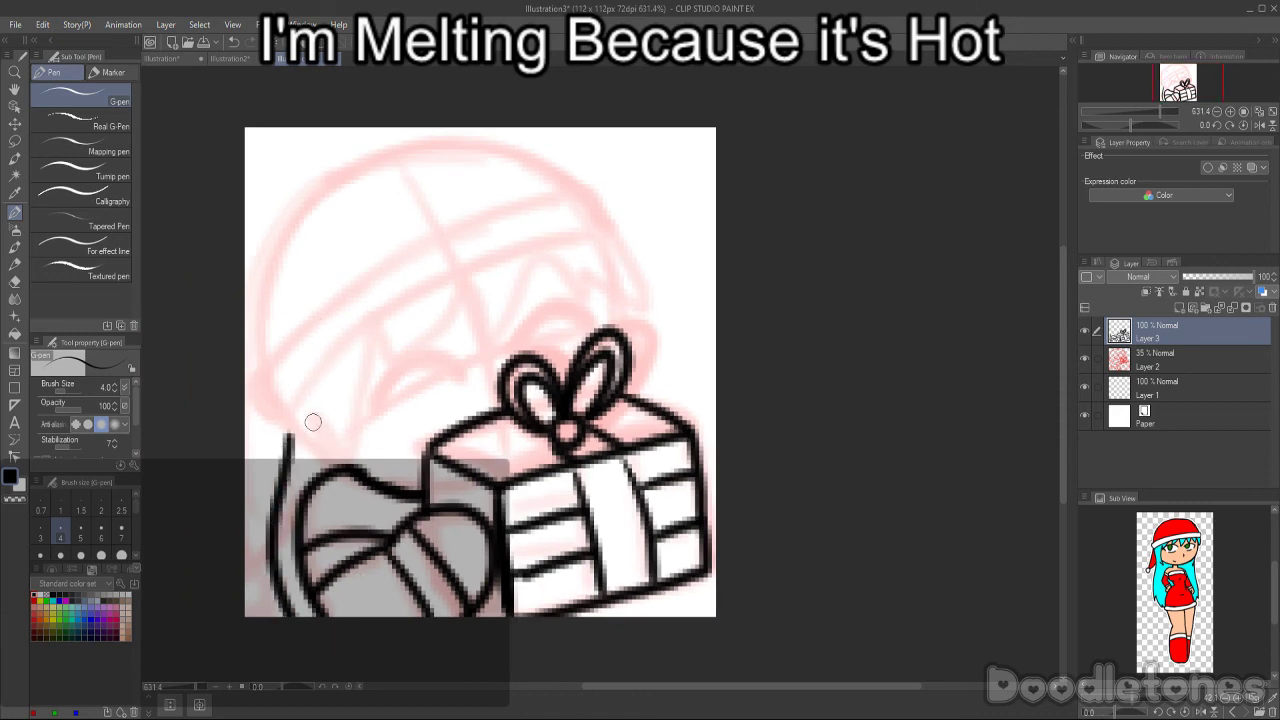
mouse_move(248, 386)
left_mouse_down()
mouse_move(287, 428)
mouse_move(385, 321)
mouse_move(609, 232)
mouse_move(260, 375)
mouse_move(339, 298)
mouse_move(442, 238)
mouse_move(601, 194)
mouse_move(613, 236)
left_mouse_up()
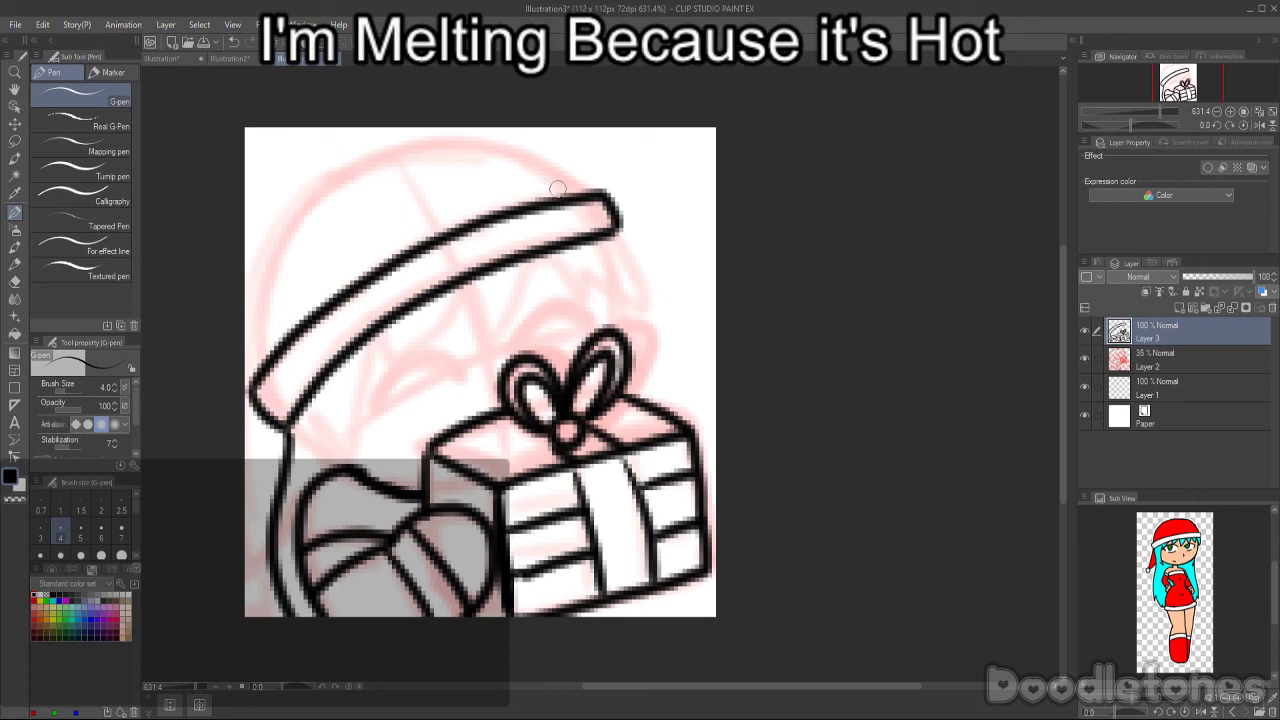
mouse_move(588, 193)
left_mouse_down()
mouse_move(491, 145)
mouse_move(367, 155)
mouse_move(284, 218)
mouse_move(257, 311)
mouse_move(264, 562)
left_mouse_up()
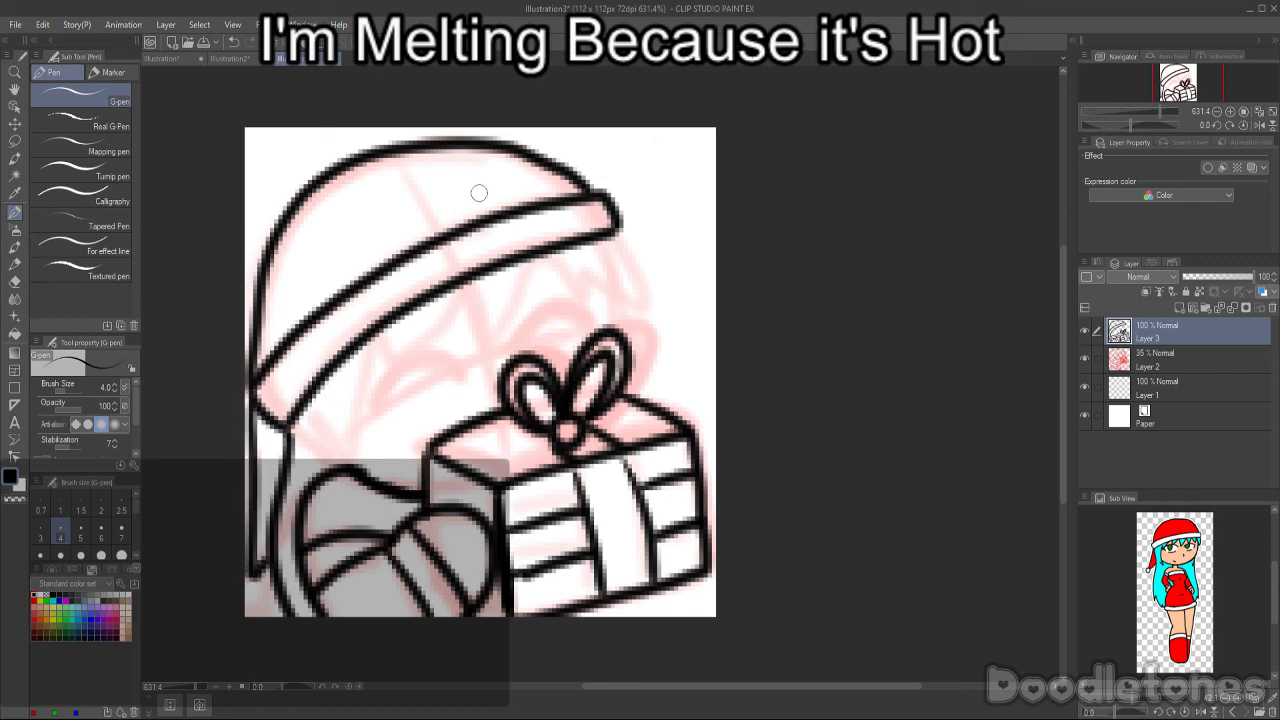
- Ink the jagged bangs under the hat brim, the face's far edge and two curved closed eyes, and touch up the lines
mouse_move(313, 424)
left_mouse_down()
mouse_move(349, 462)
mouse_move(369, 337)
mouse_move(422, 342)
mouse_move(462, 280)
mouse_move(464, 312)
mouse_move(501, 312)
mouse_move(542, 257)
mouse_move(583, 285)
mouse_move(584, 261)
mouse_move(652, 306)
mouse_move(612, 218)
left_mouse_up()
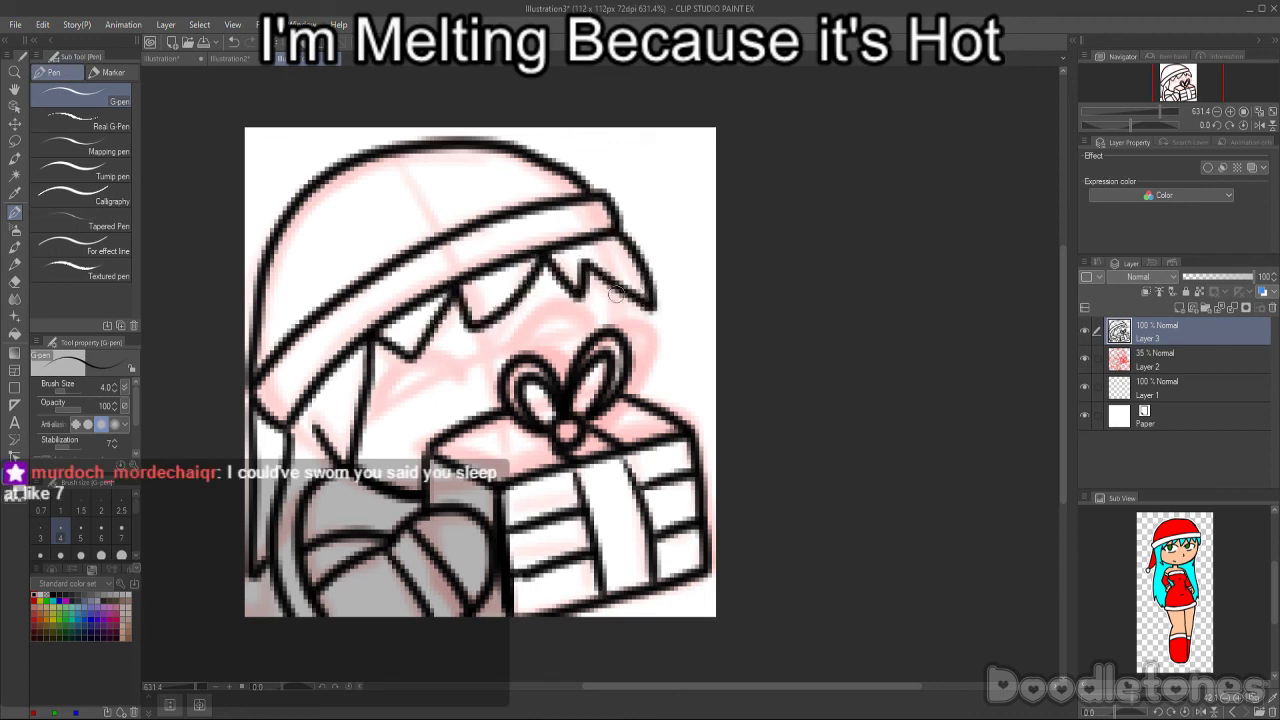
left_click_drag(400, 421, 472, 383)
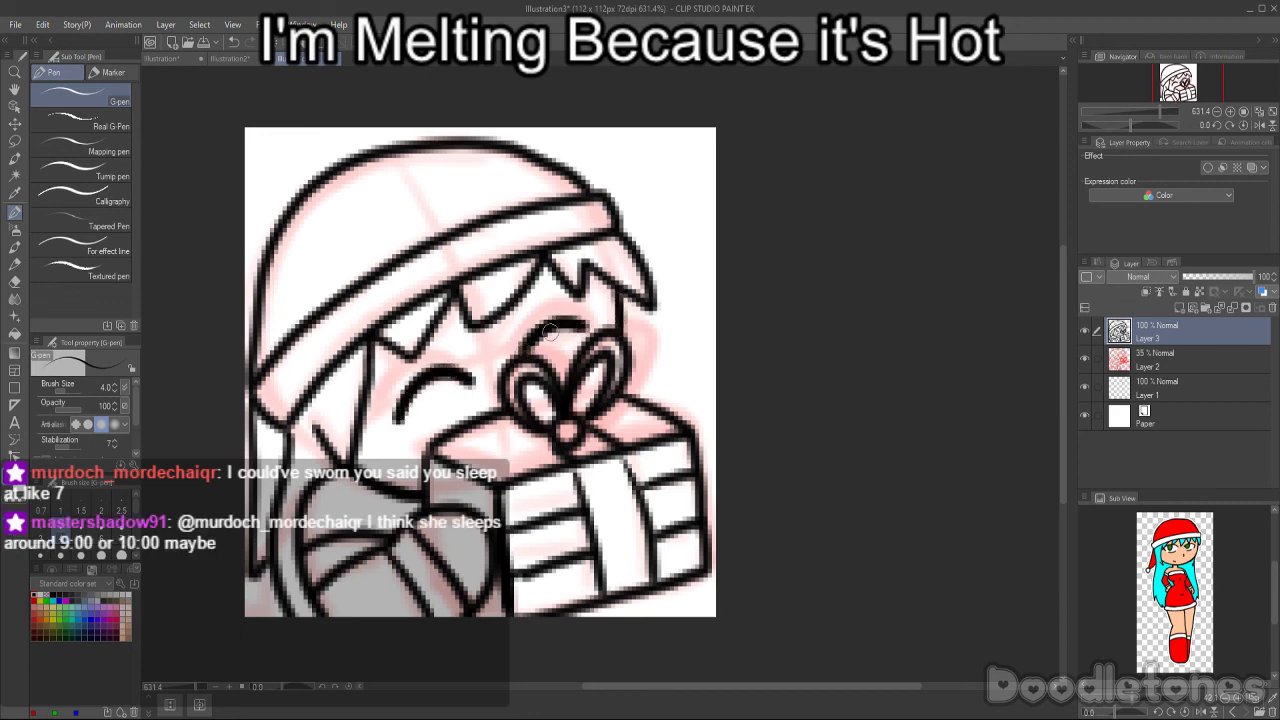
left_click_drag(313, 429, 340, 470)
left_click_drag(362, 414, 343, 466)
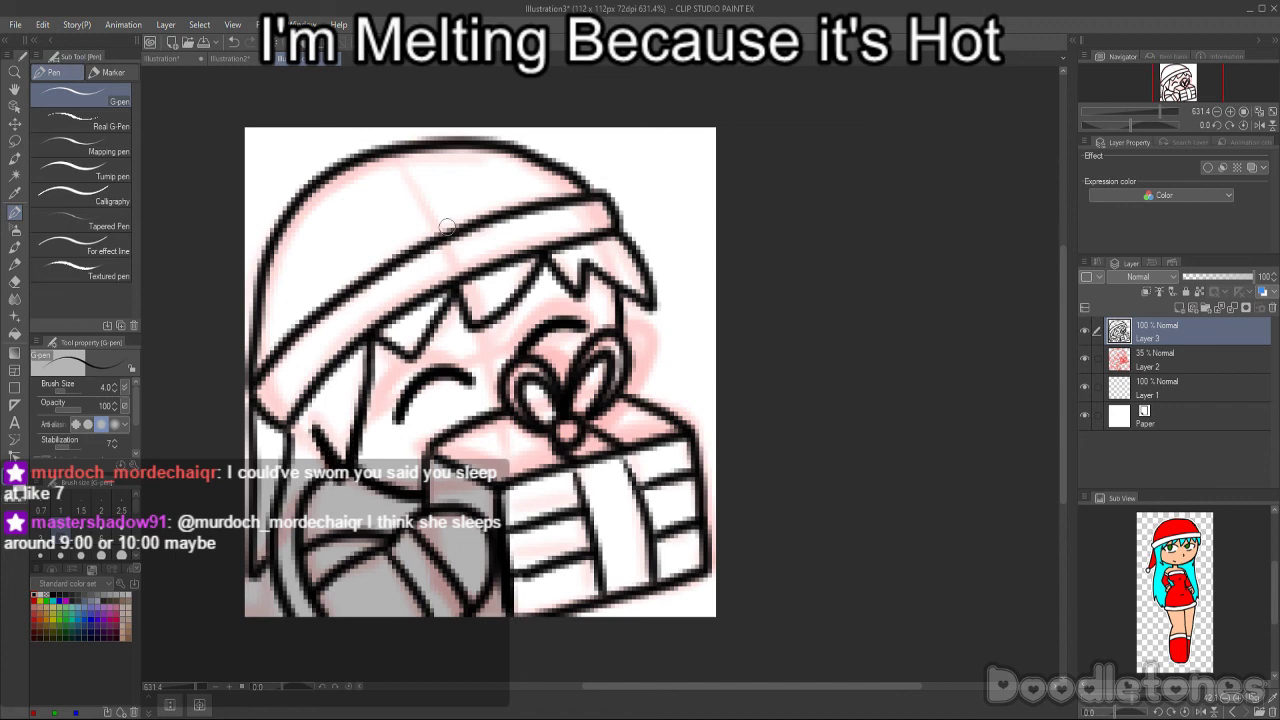
left_click_drag(628, 452, 637, 490)
- Delete the red sketch layer beneath the line art and check the drawing at small size
scroll(700, 300, "down", 10)
scroll(1063, 605, "up", 4)
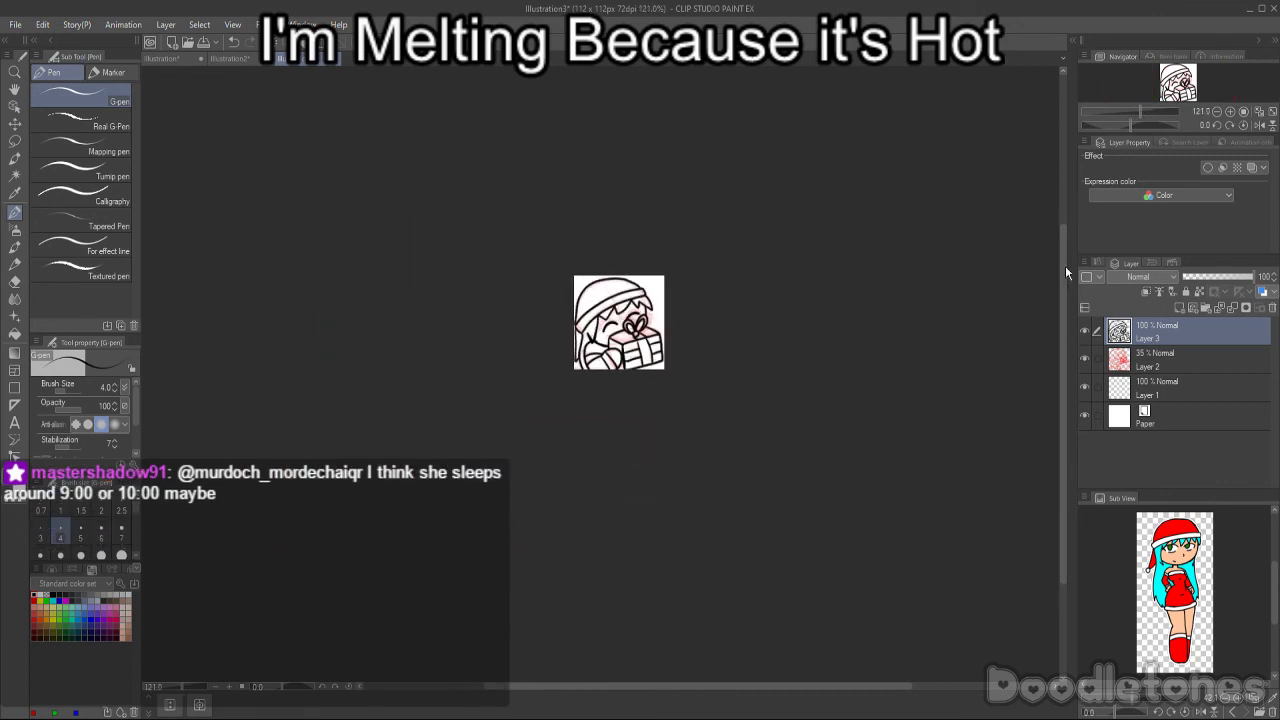
left_click(1143, 367)
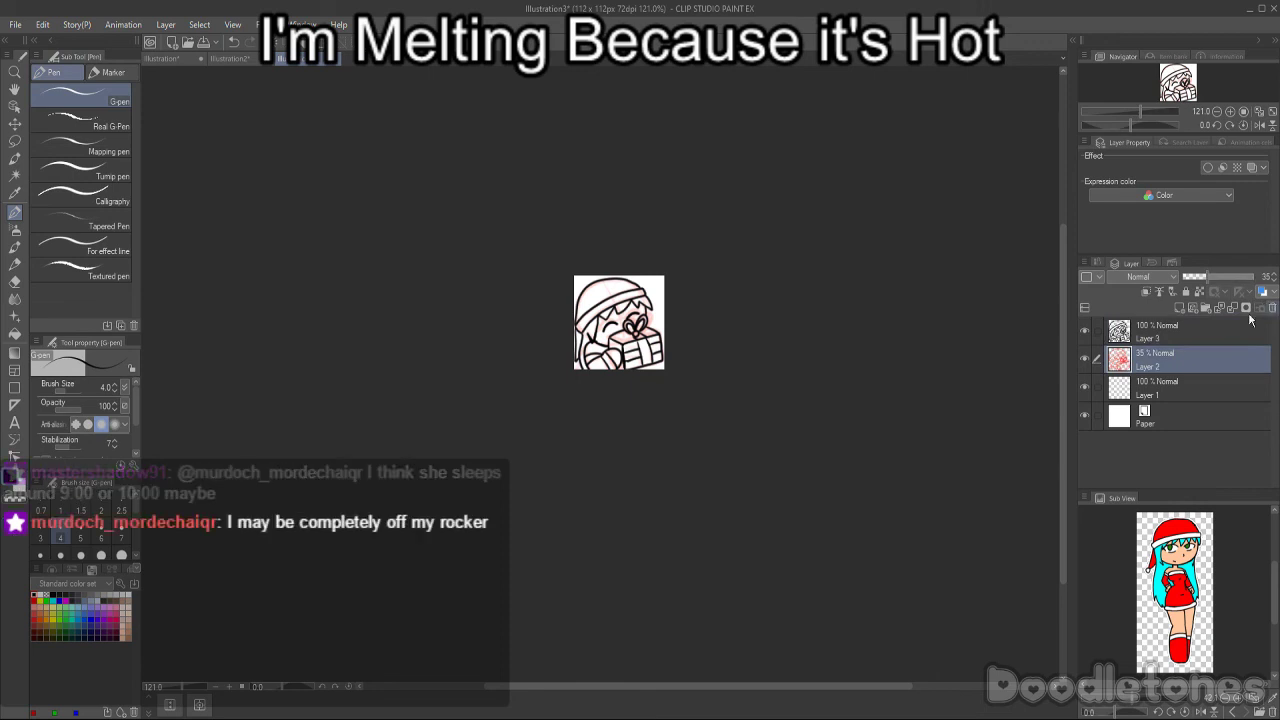
left_click(1271, 308)
left_click(649, 274)
scroll(707, 278, "down", 4)
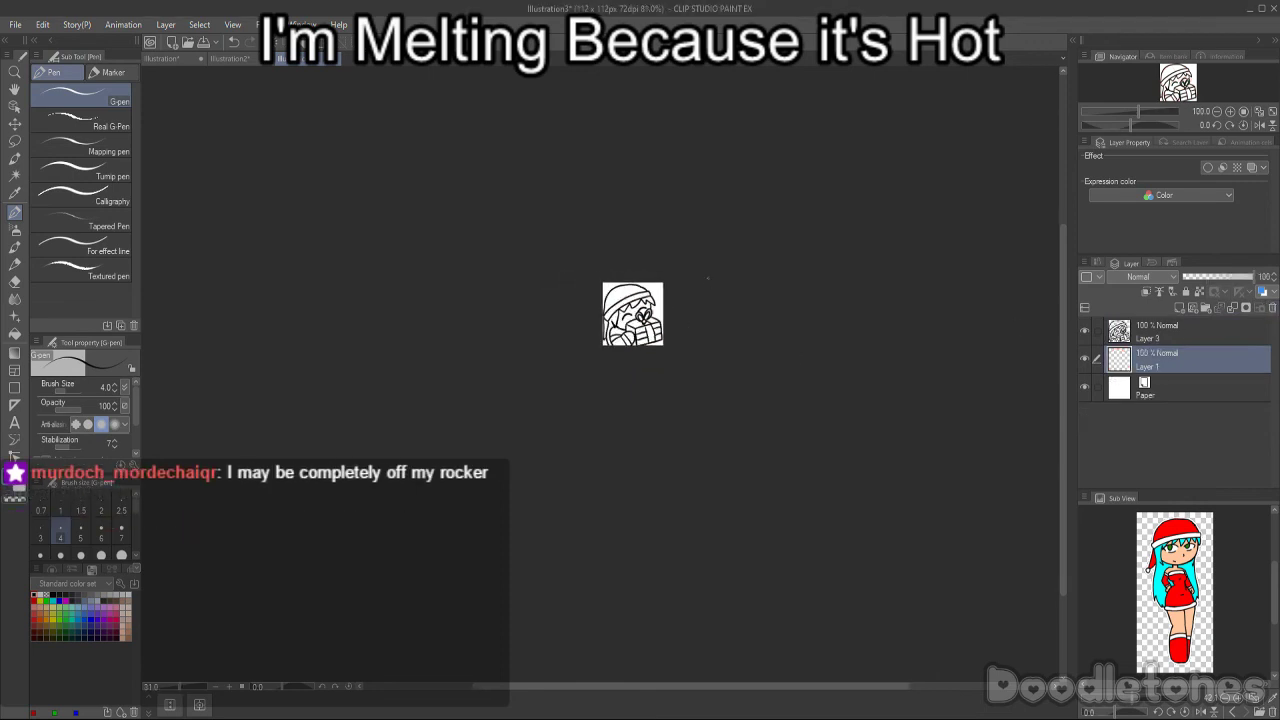
- Sample the red from the reference character's hat and fill the Santa hat's dome and hanging tail on Layer 1
scroll(707, 278, "up", 8)
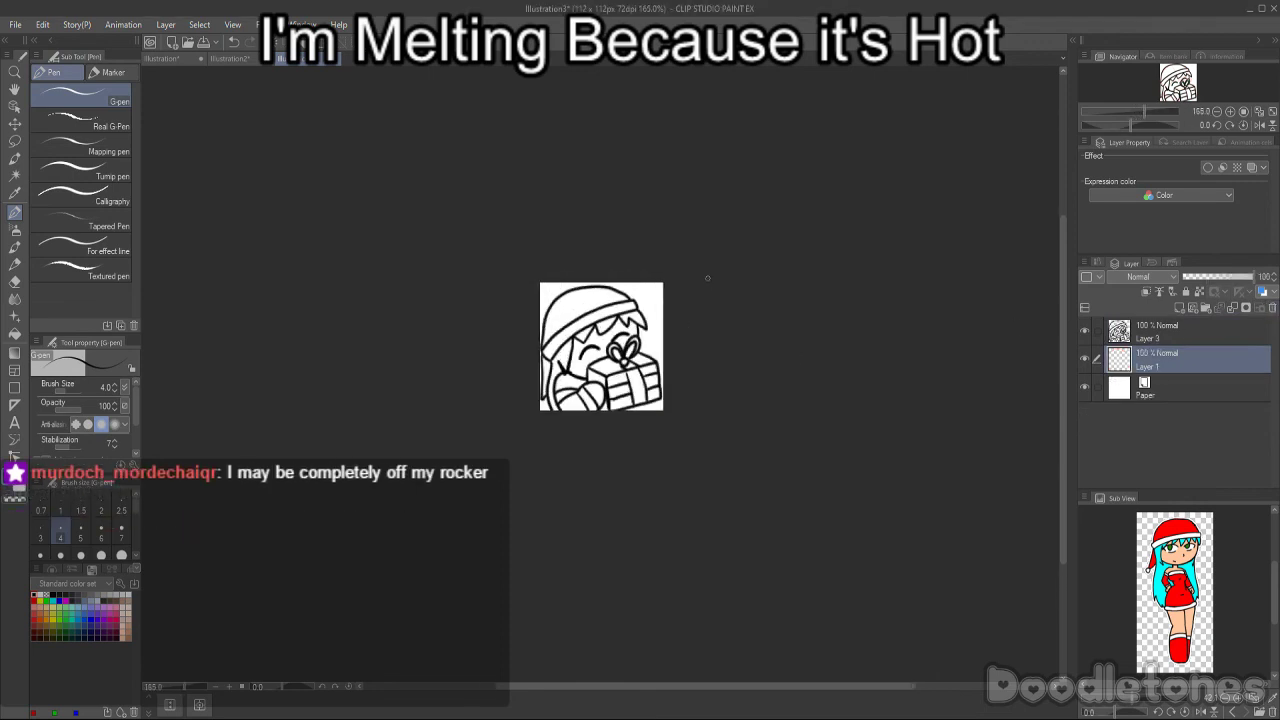
scroll(608, 405, "up", 2)
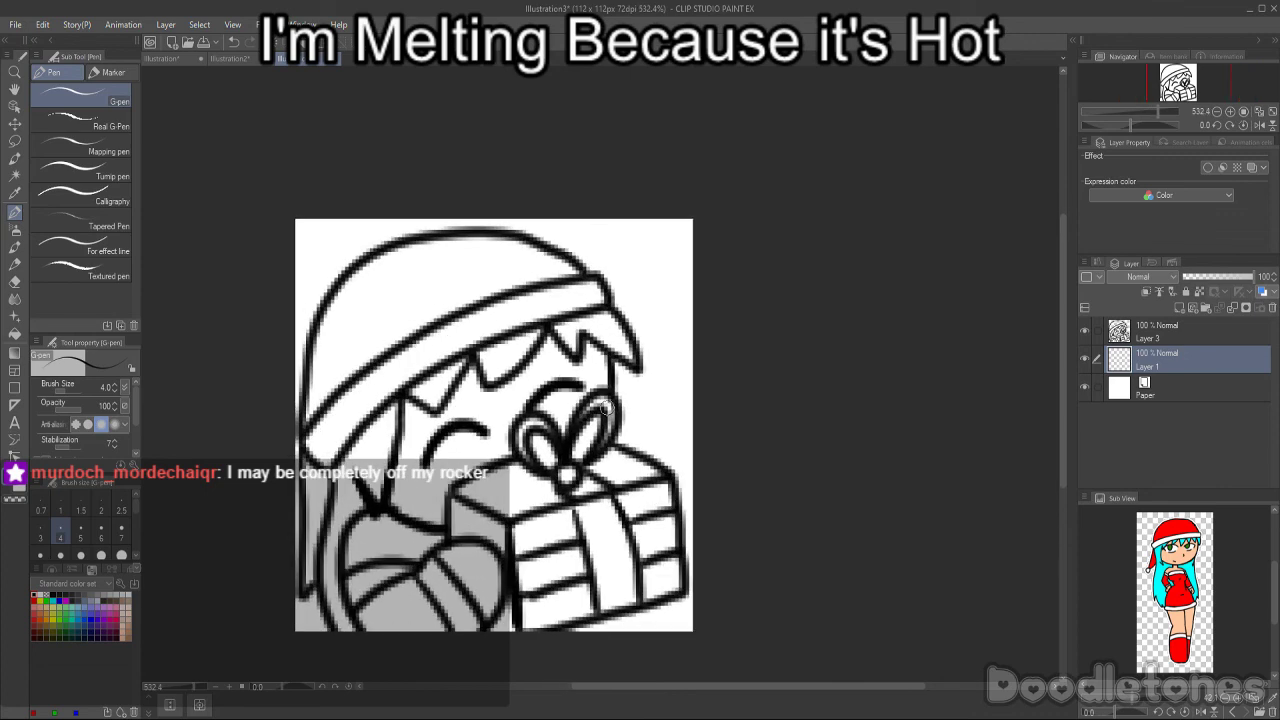
scroll(606, 408, "down", 1)
scroll(606, 408, "down", 1)
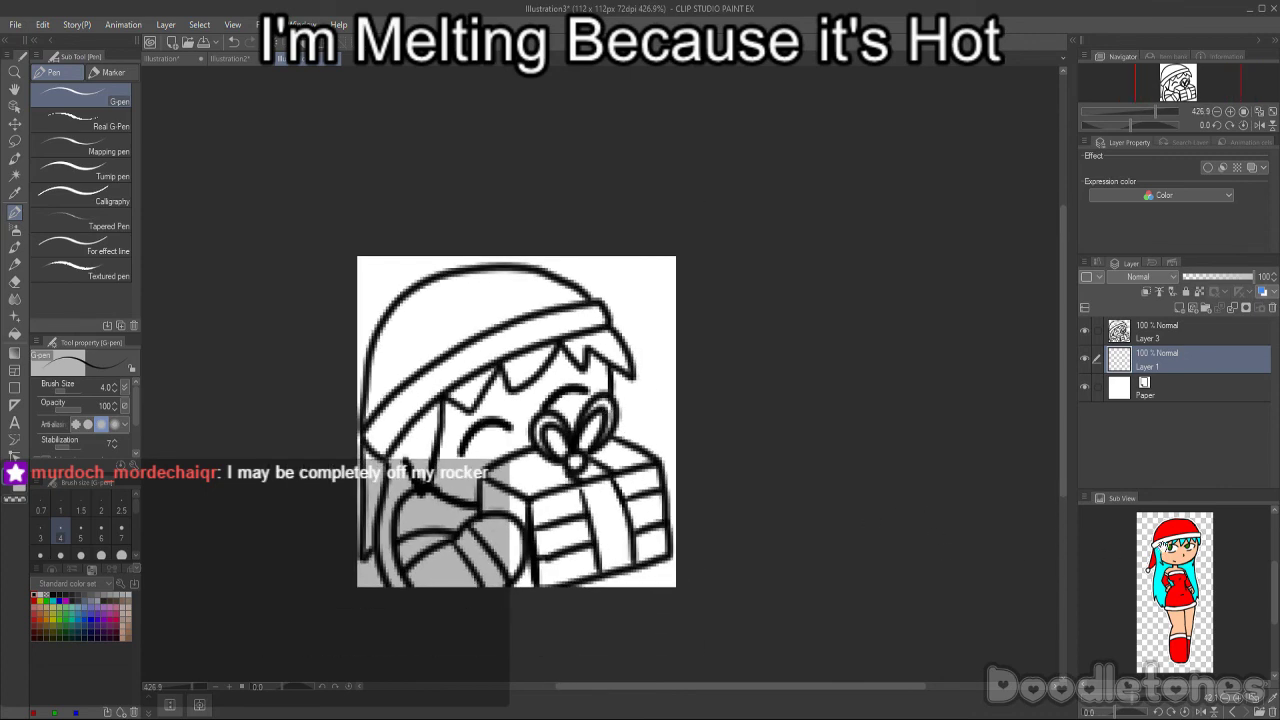
scroll(1180, 550, "up", 5)
scroll(1226, 562, "up", 1)
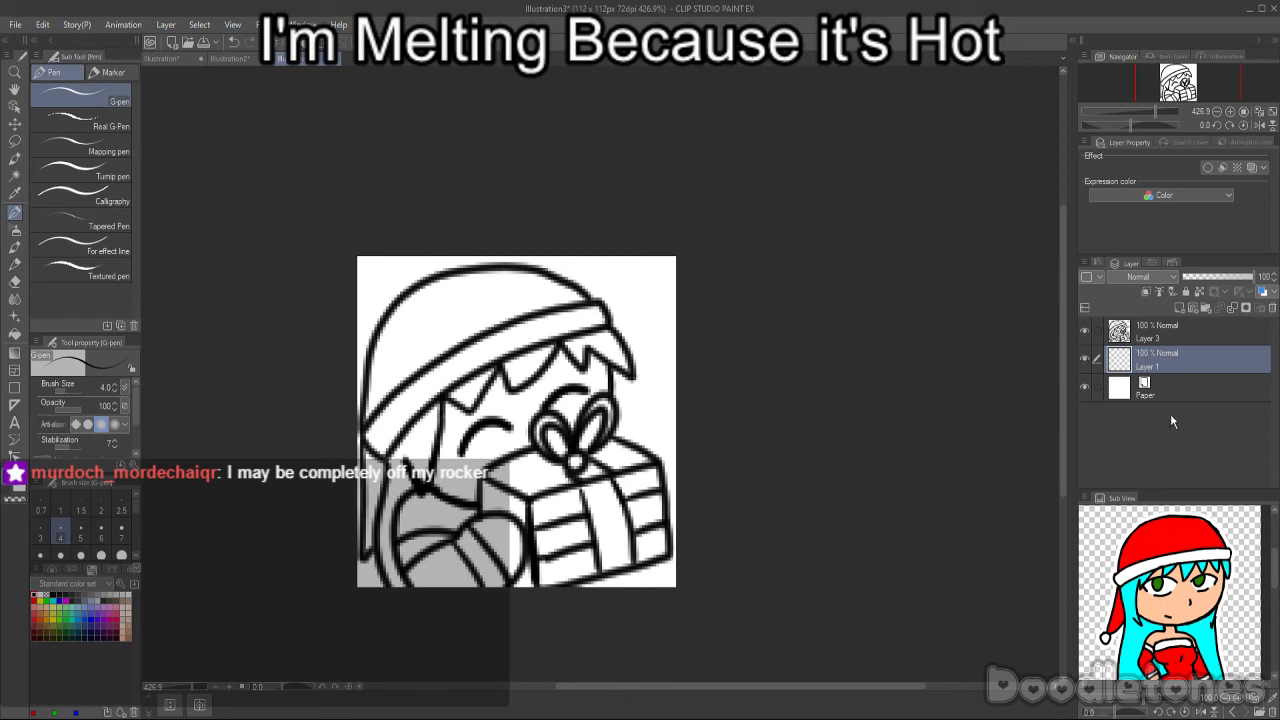
left_click(15, 193)
scroll(755, 460, "up", 1)
scroll(755, 460, "up", 1)
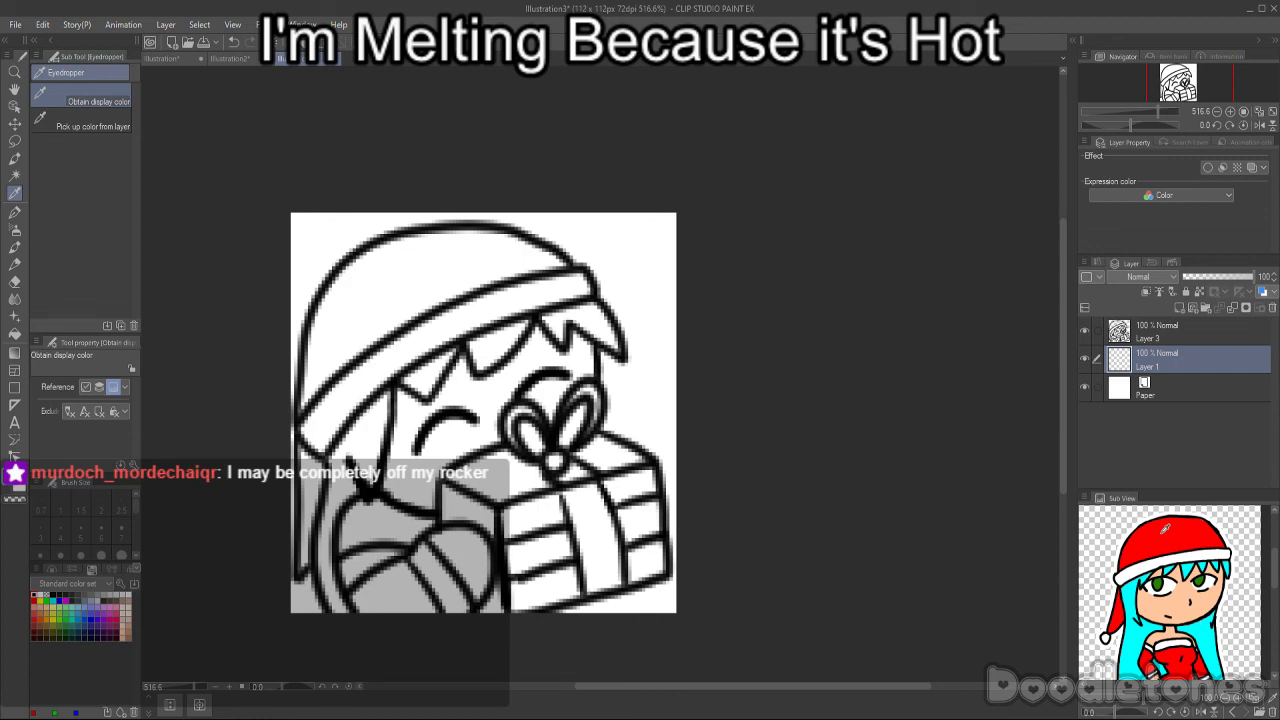
key("g")
left_click(320, 432)
left_click(363, 315)
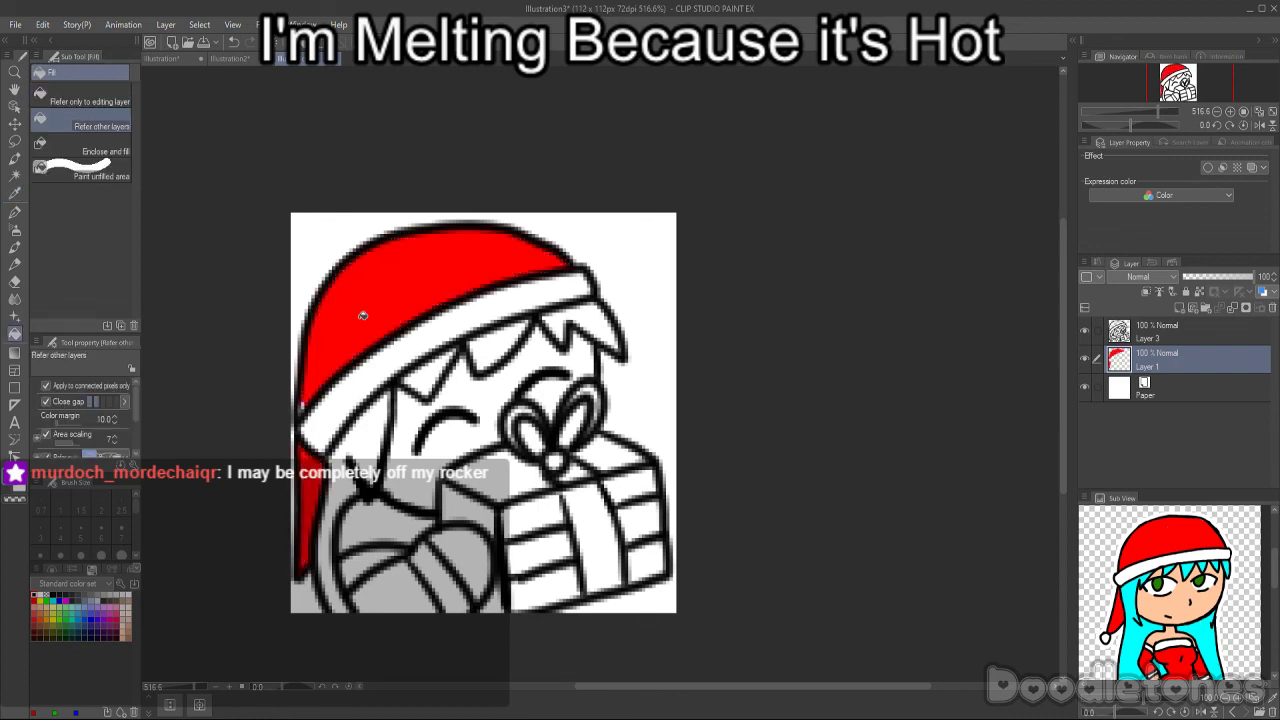
- Sample the white from the reference hat's band, hide the Paper layer, and fill the Santa hat's brim white
key("p")
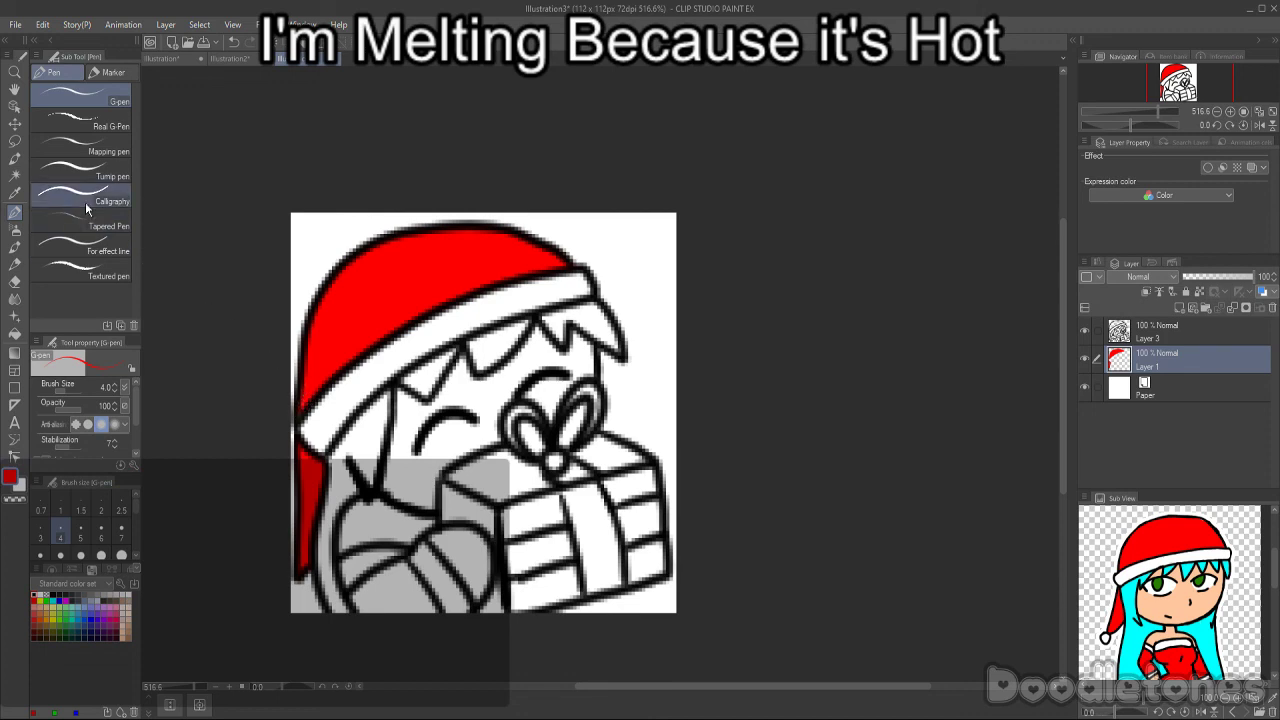
left_click(15, 192)
scroll(1170, 595, "up", 2)
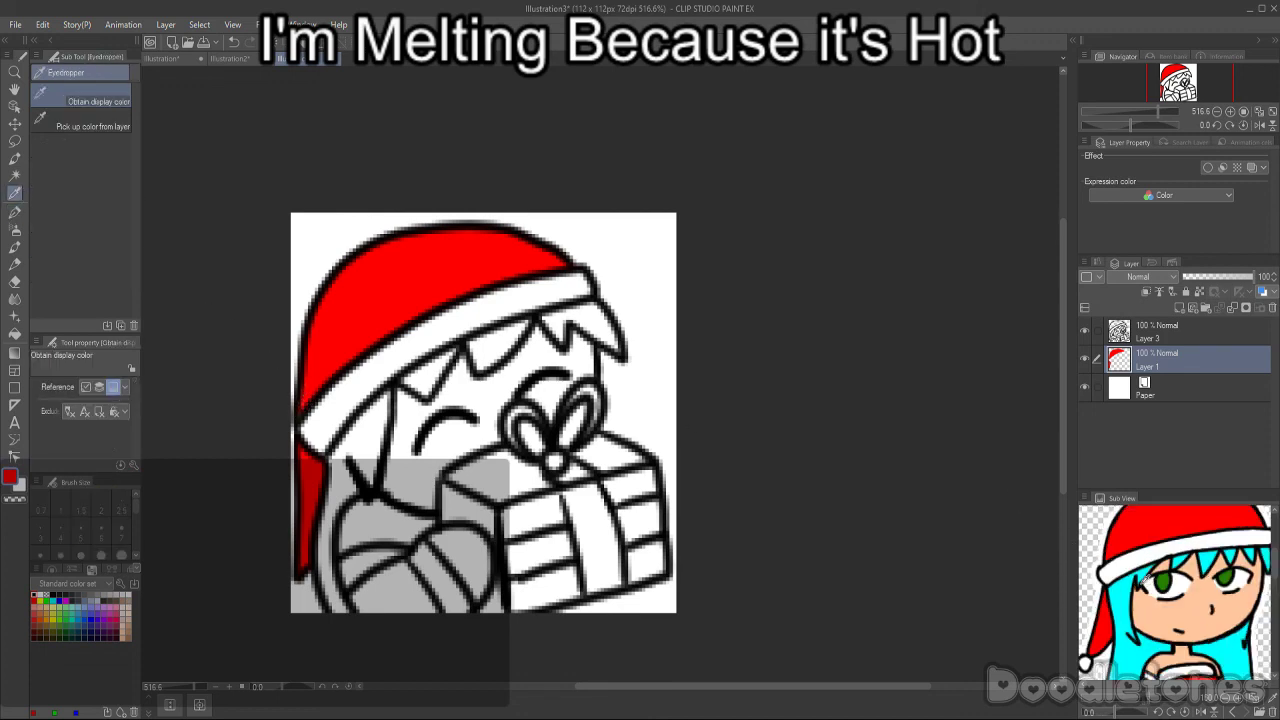
left_click(1119, 560)
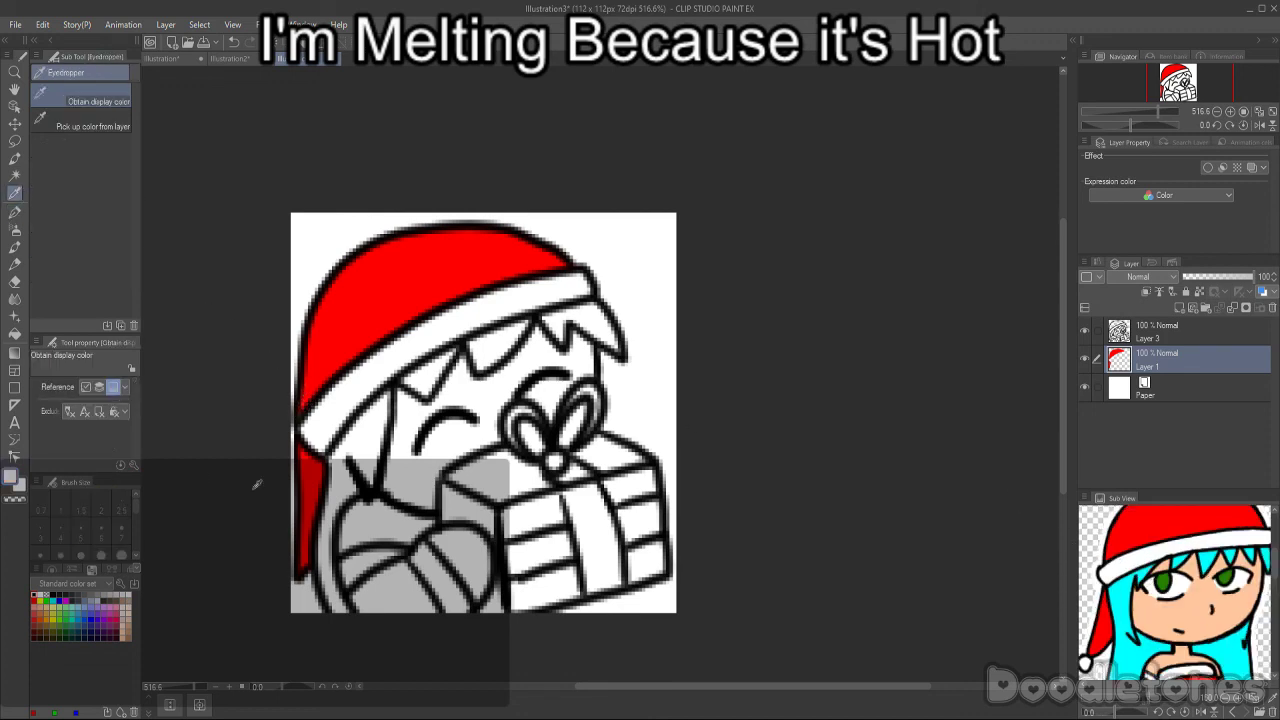
left_click(1083, 388)
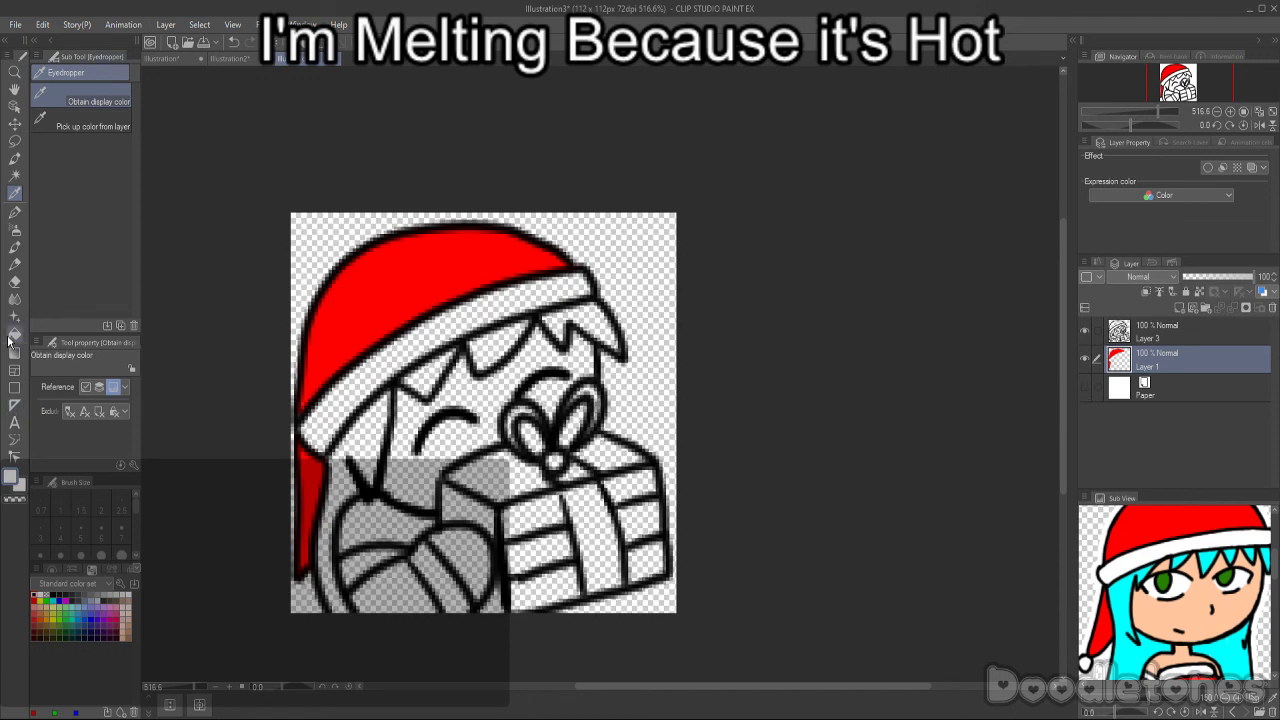
left_click(15, 333)
scroll(602, 454, "down", 12)
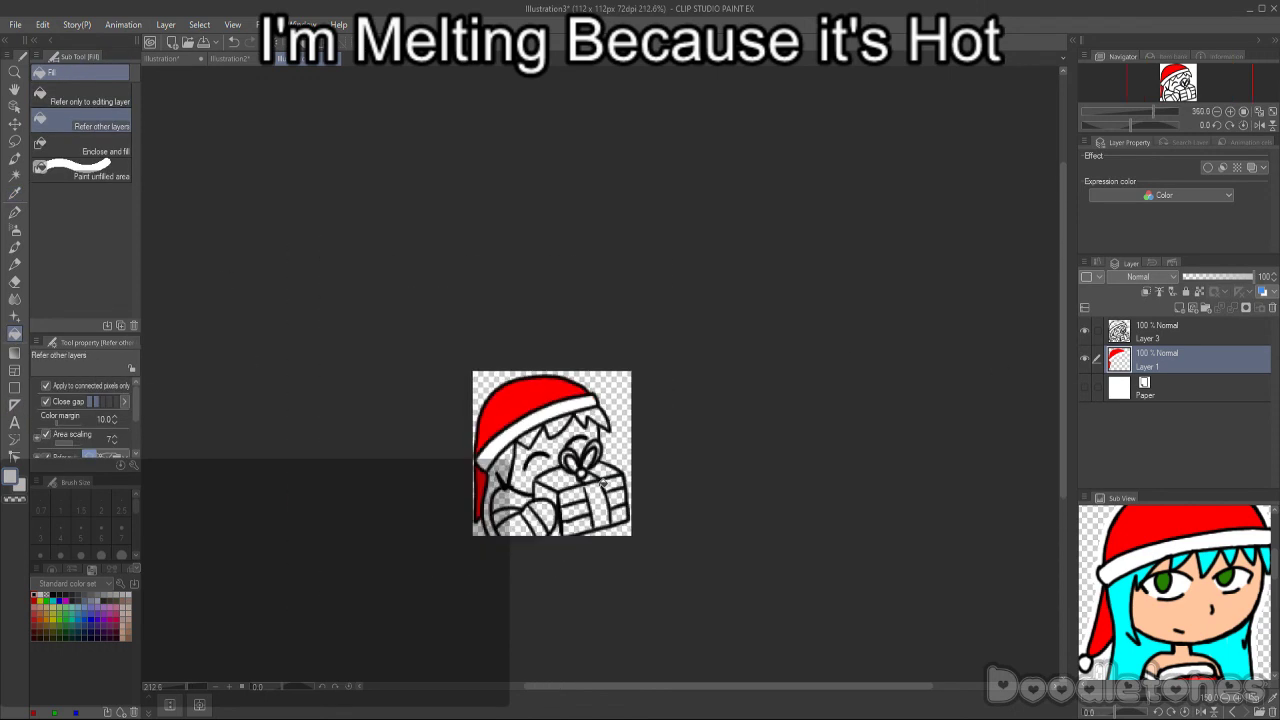
scroll(602, 477, "up", 8)
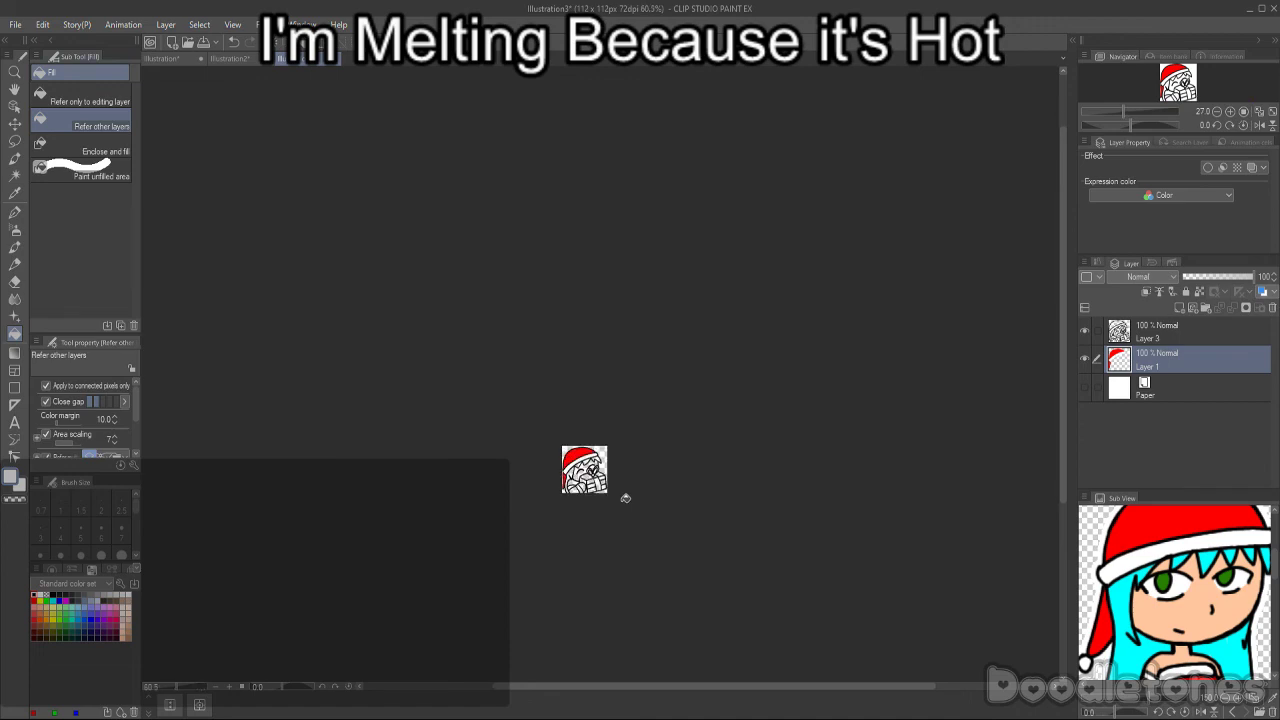
scroll(598, 470, "up", 5)
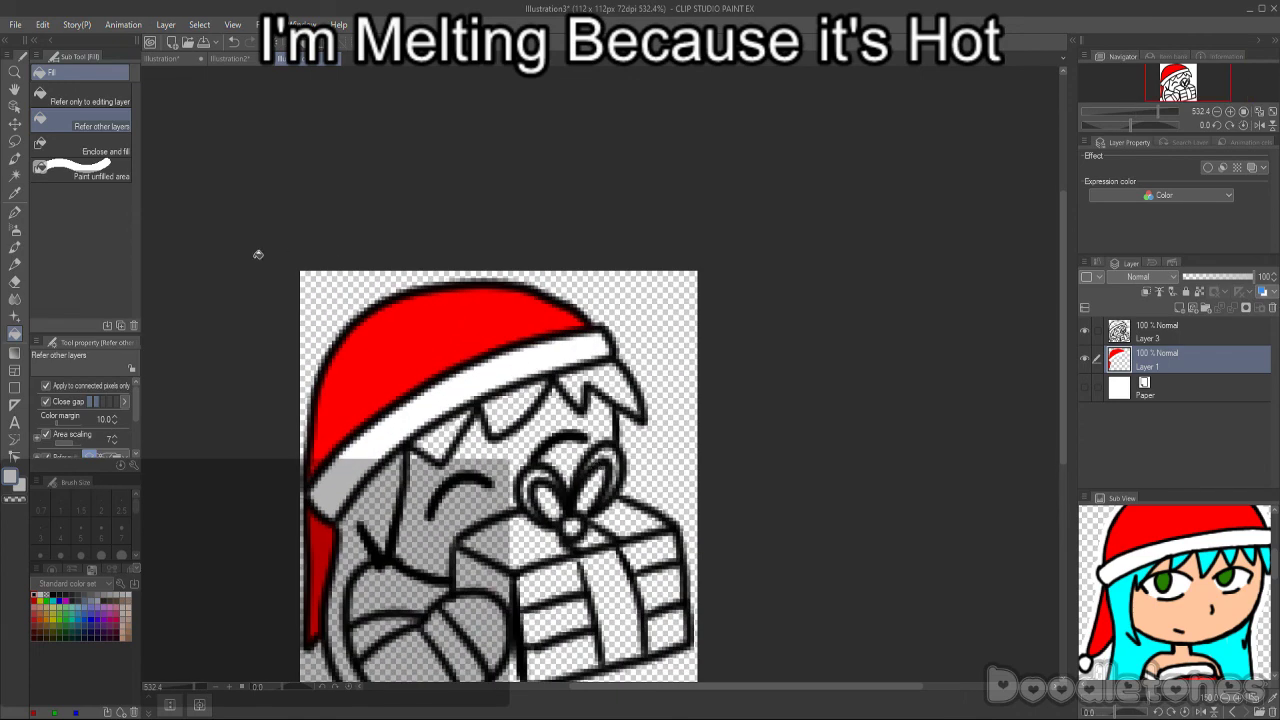
- Sample the cyan from the reference character's hair and fill the long side strands and every section of the bangs
left_click(15, 193)
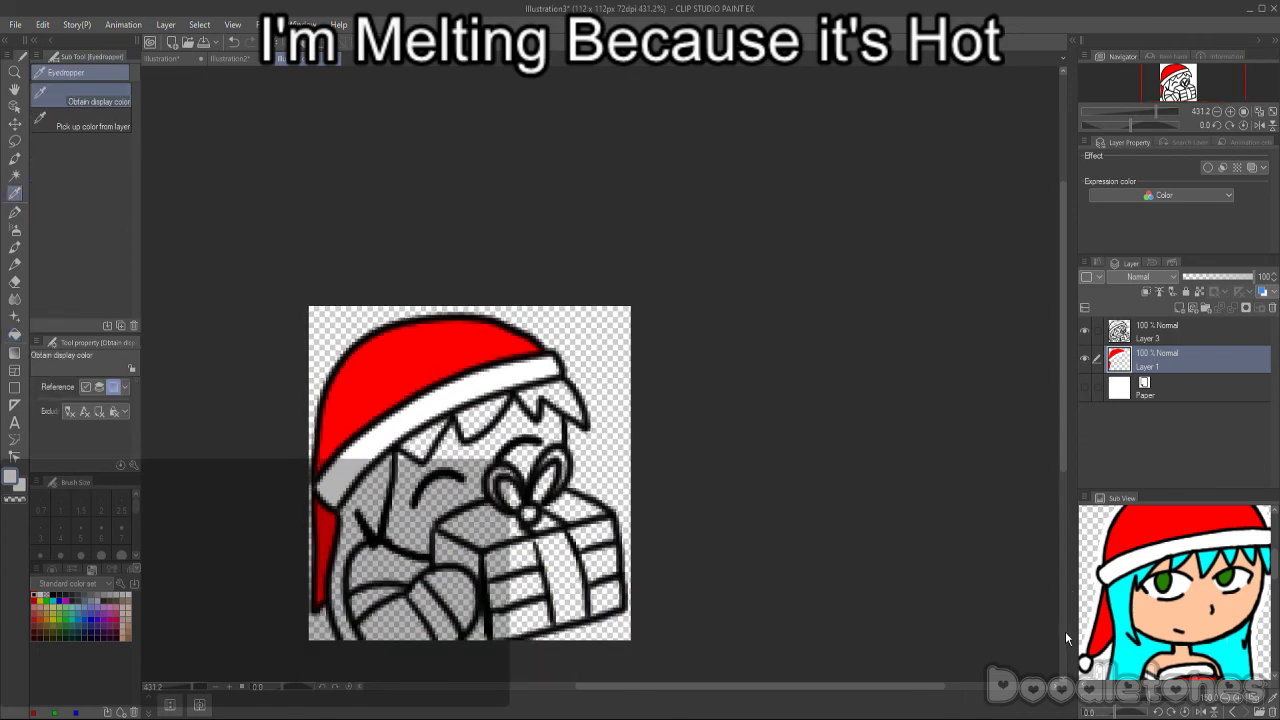
left_click(15, 333)
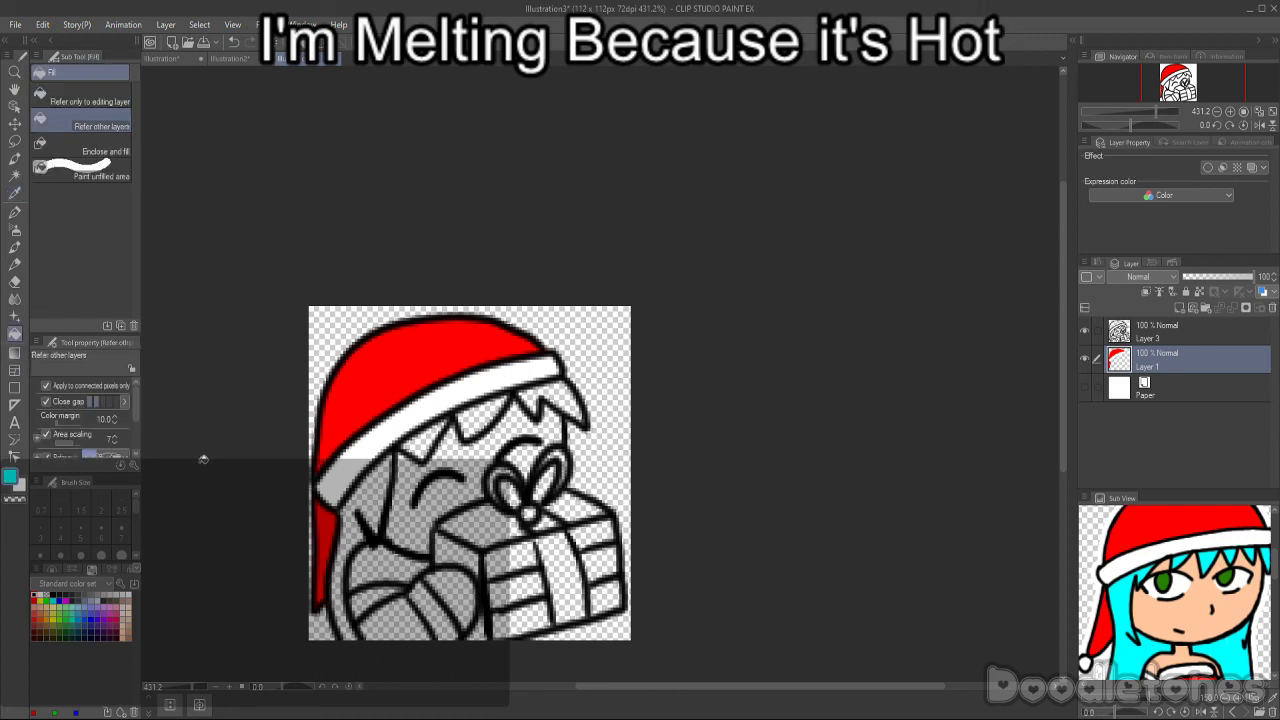
left_click(366, 494)
left_click(345, 550)
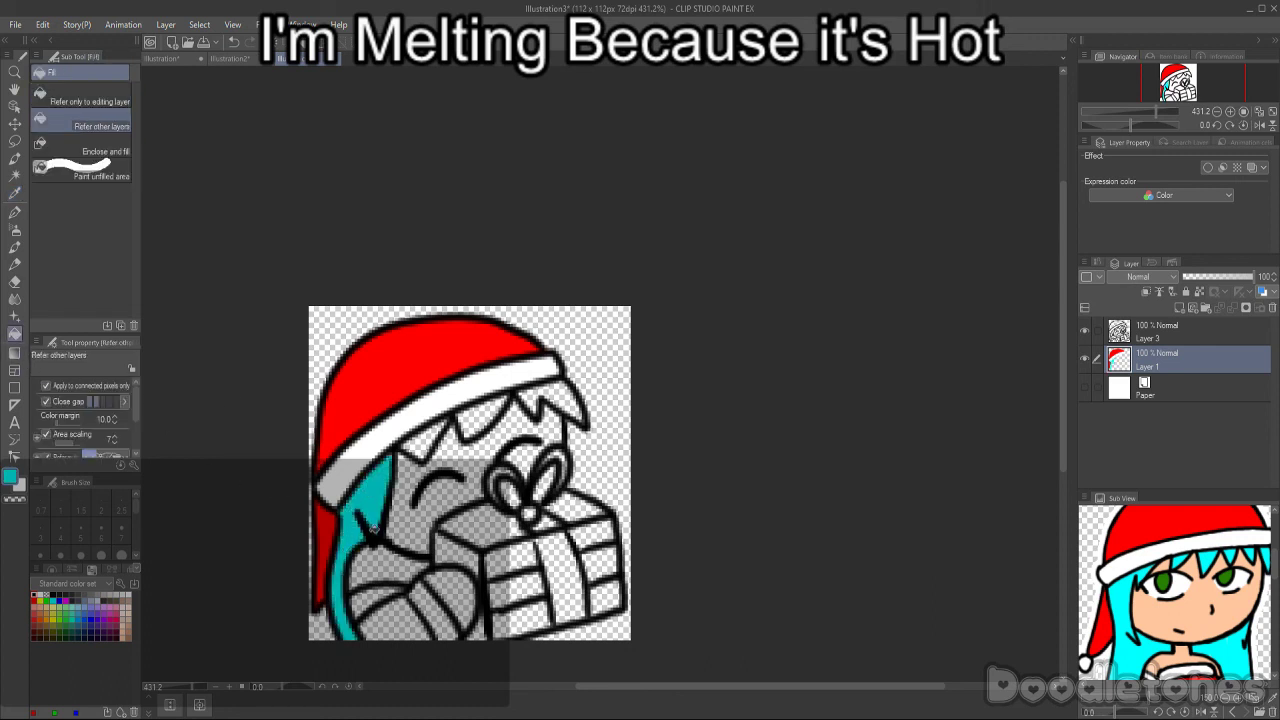
left_click(440, 433)
left_click(490, 409)
left_click(535, 394)
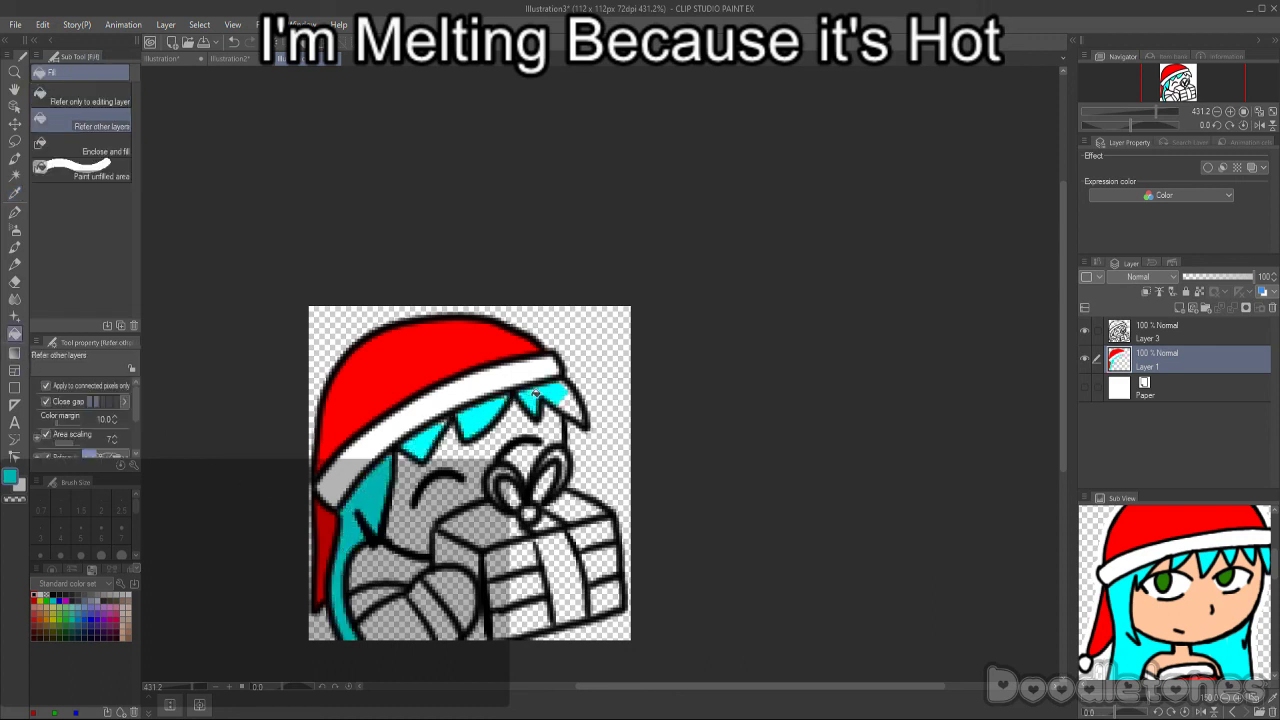
left_click(568, 400)
- Sample the skin tone from the reference character's face and fill the face, shoulder and hand with it
left_click(11, 214)
scroll(432, 400, "up", 2)
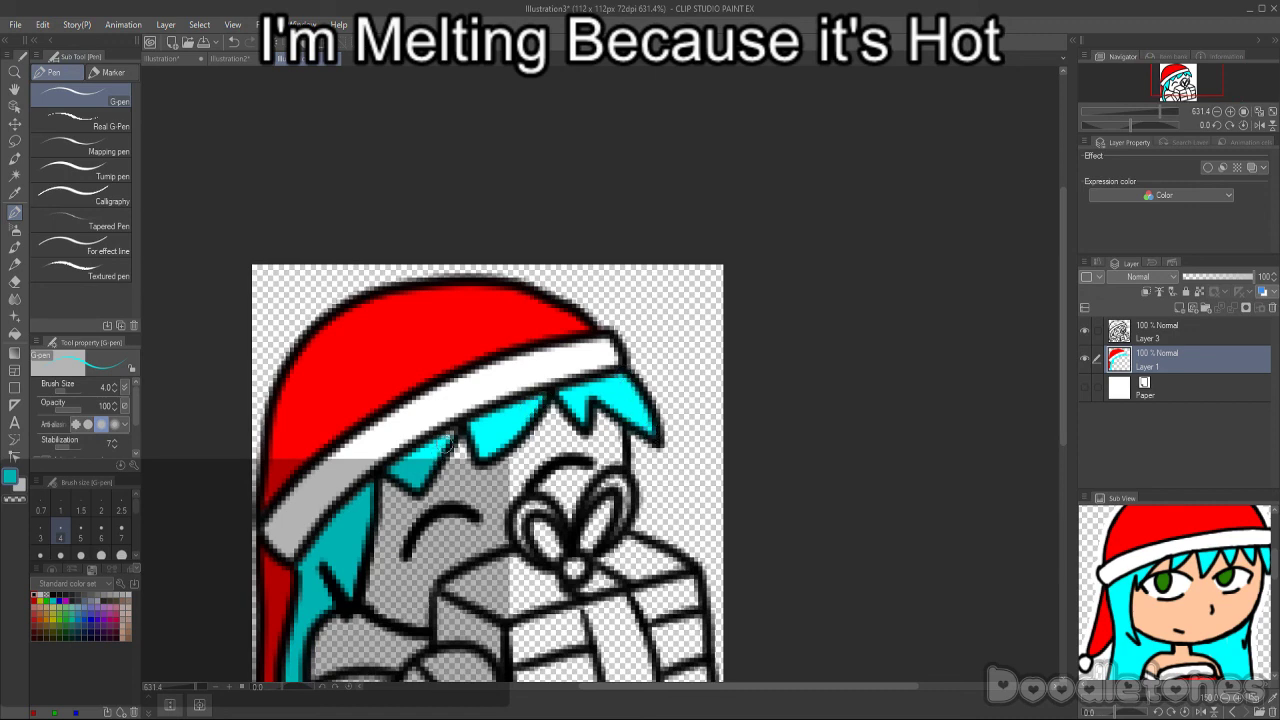
scroll(416, 490, "down", 3)
scroll(416, 490, "up", 2)
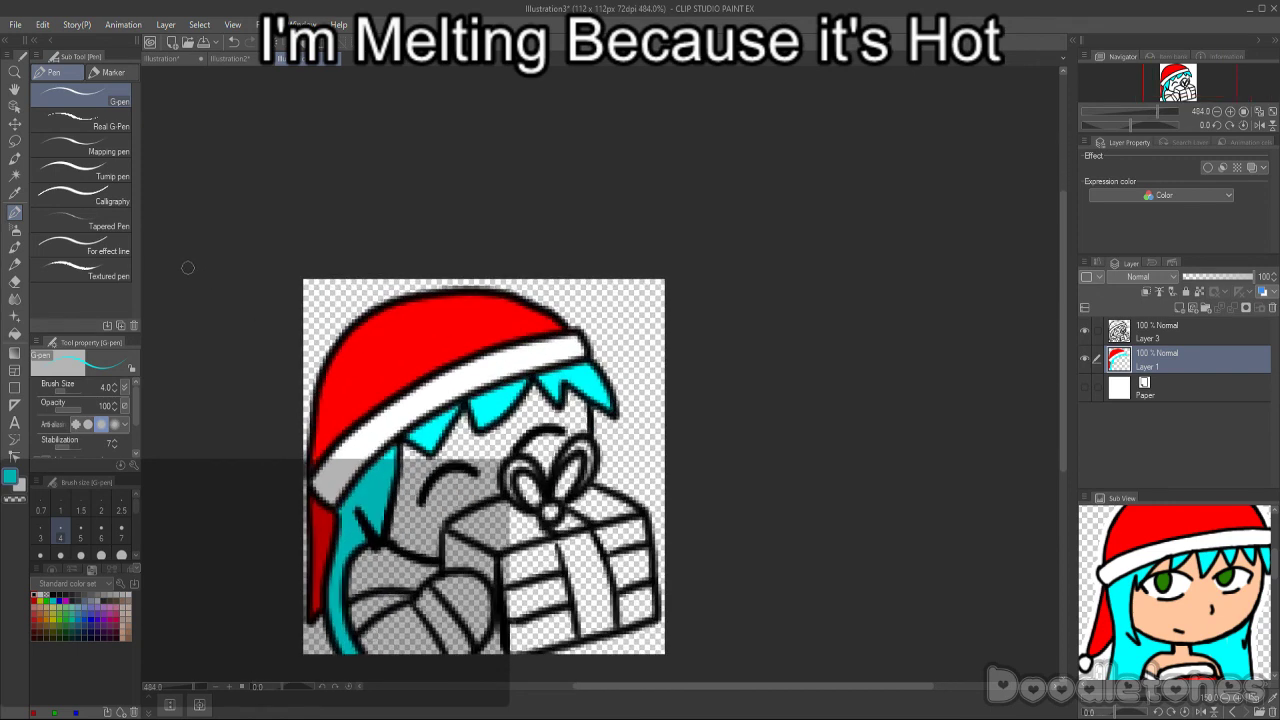
left_click(15, 193)
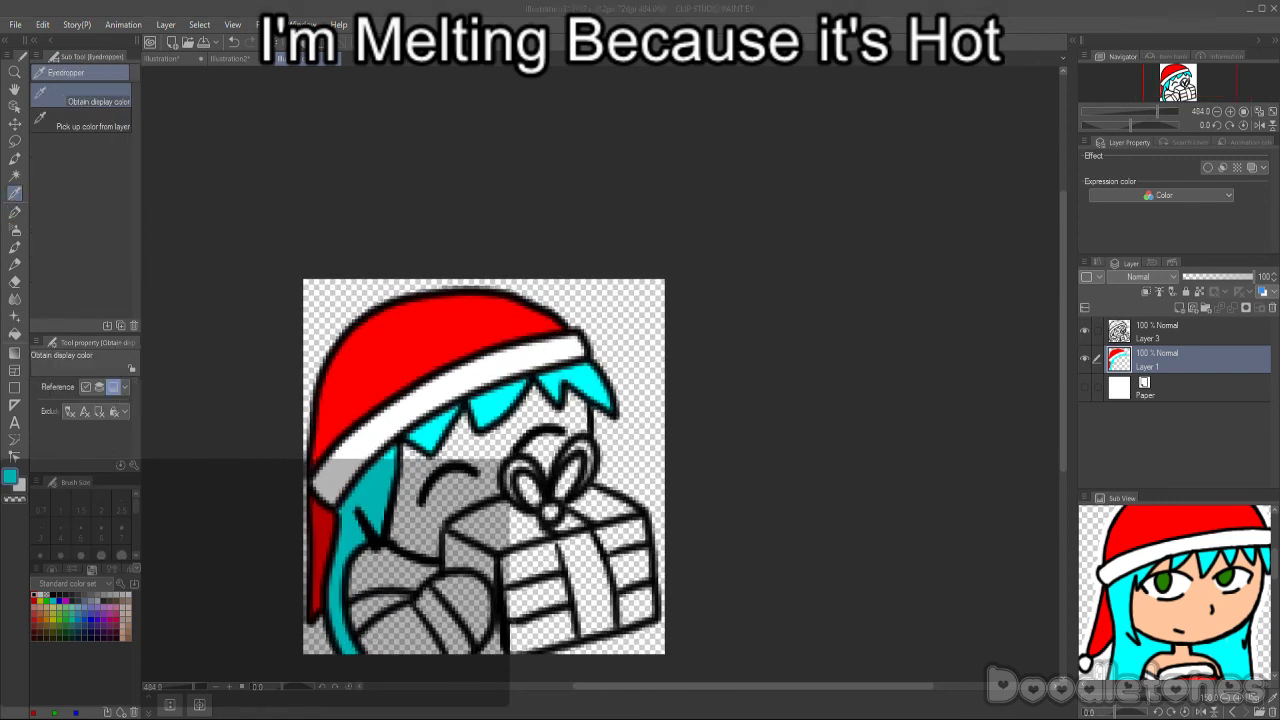
left_click(1200, 614)
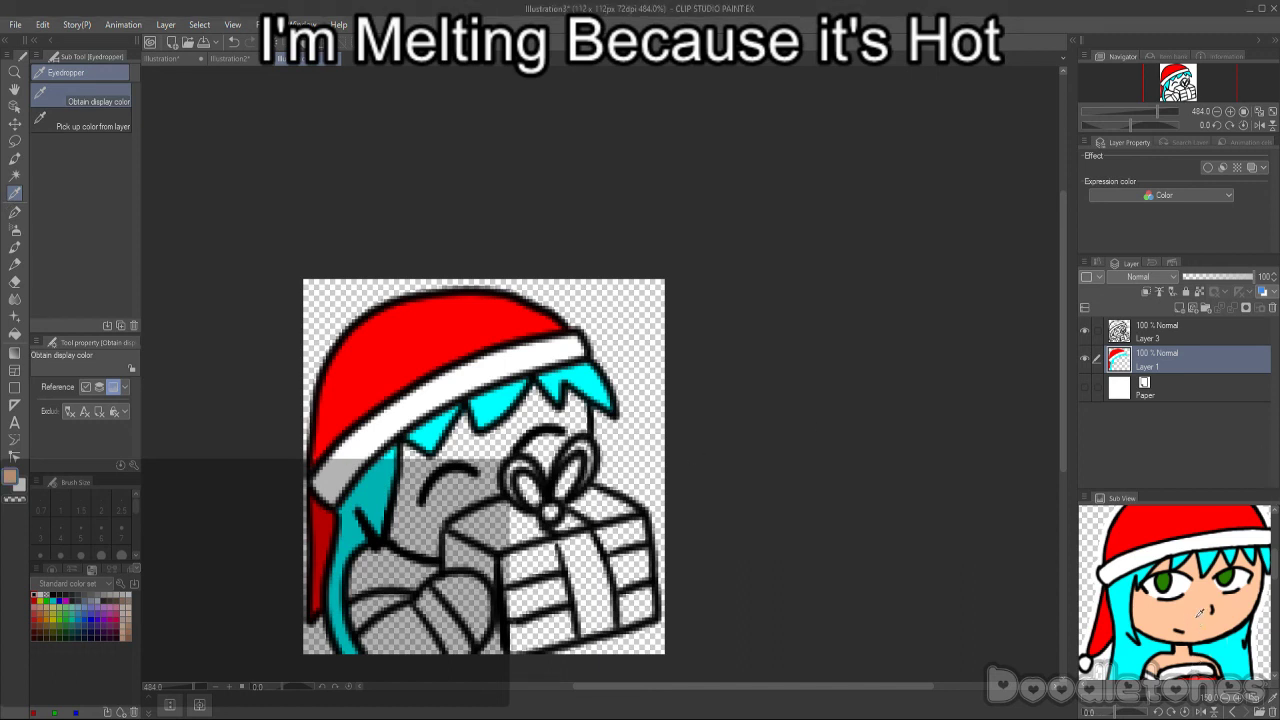
left_click(15, 333)
left_click(420, 497)
left_click(548, 443)
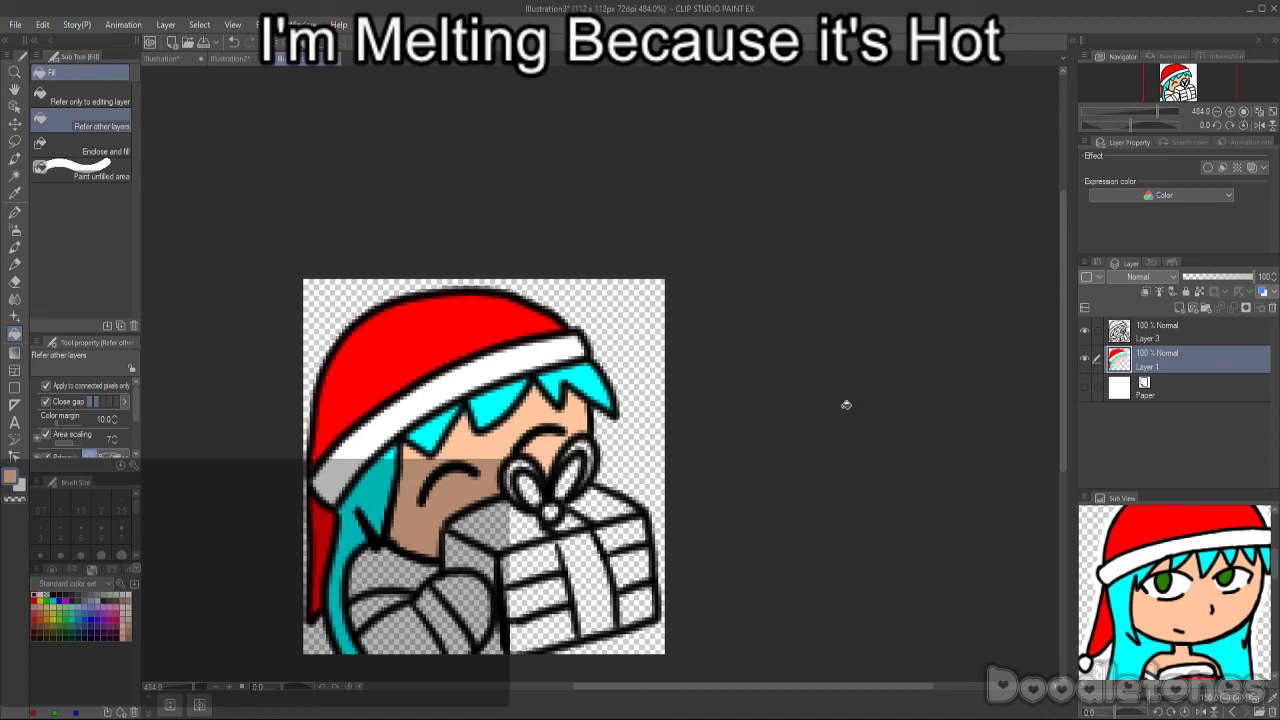
left_click(460, 592)
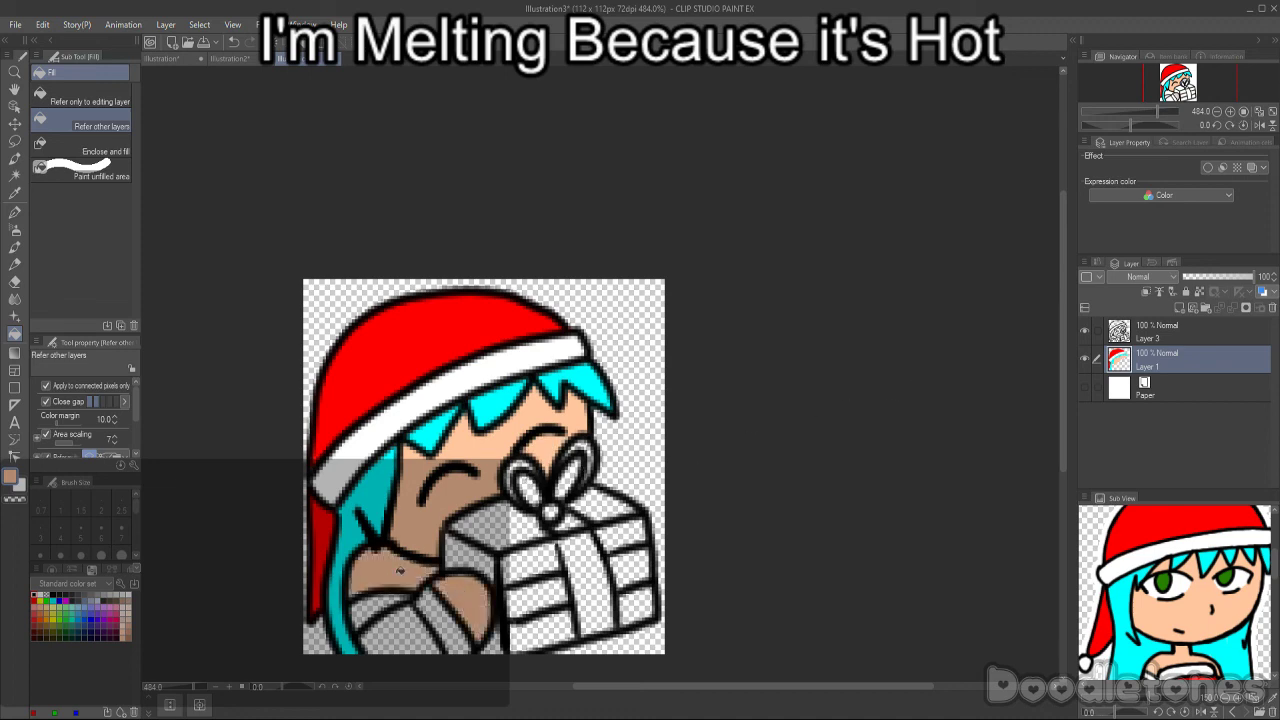
- On line art Layer 3, ink small black fold lines inside the gift bow's loops with the G-pen at size 3
scroll(527, 587, "up", 1)
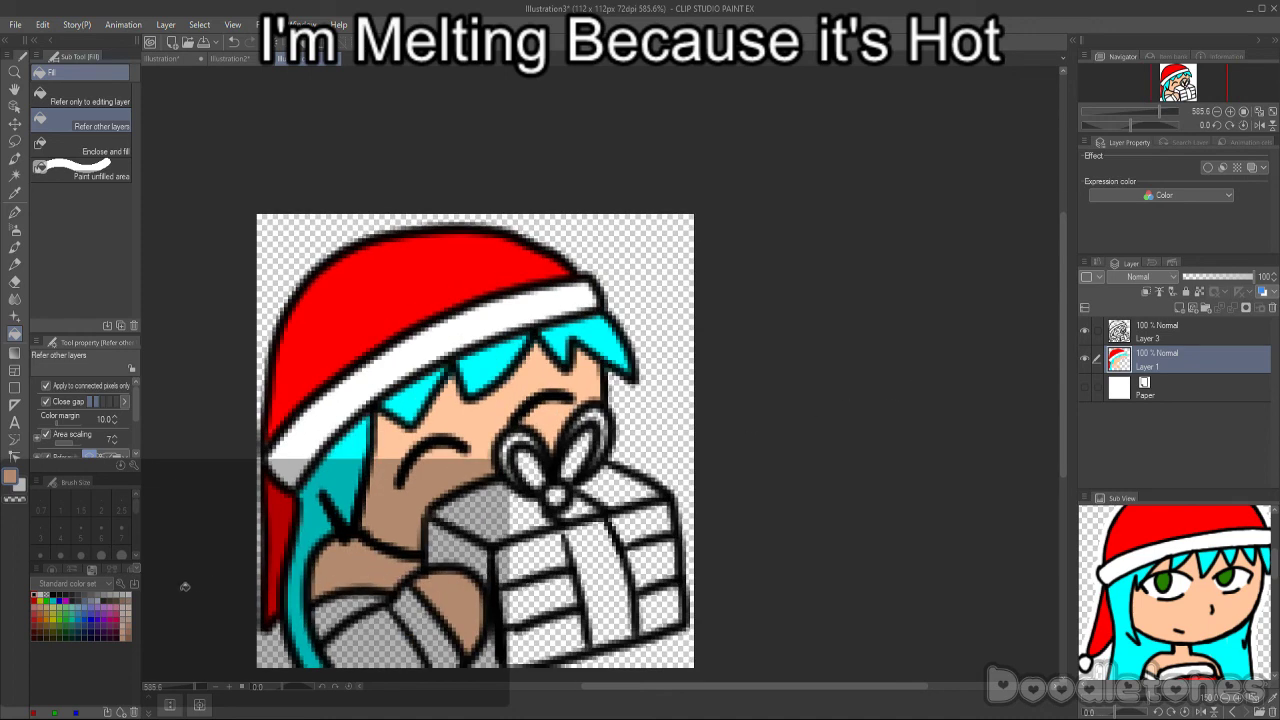
left_click(36, 595)
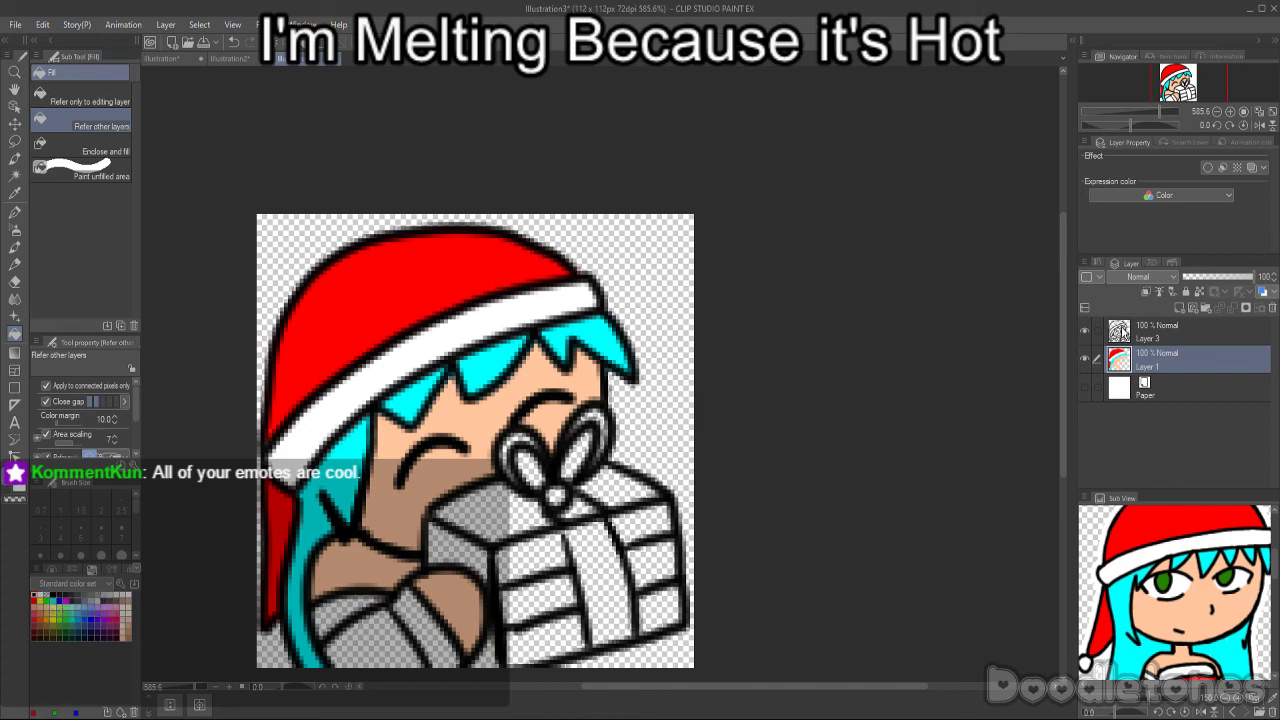
left_click(1121, 330)
left_click(15, 212)
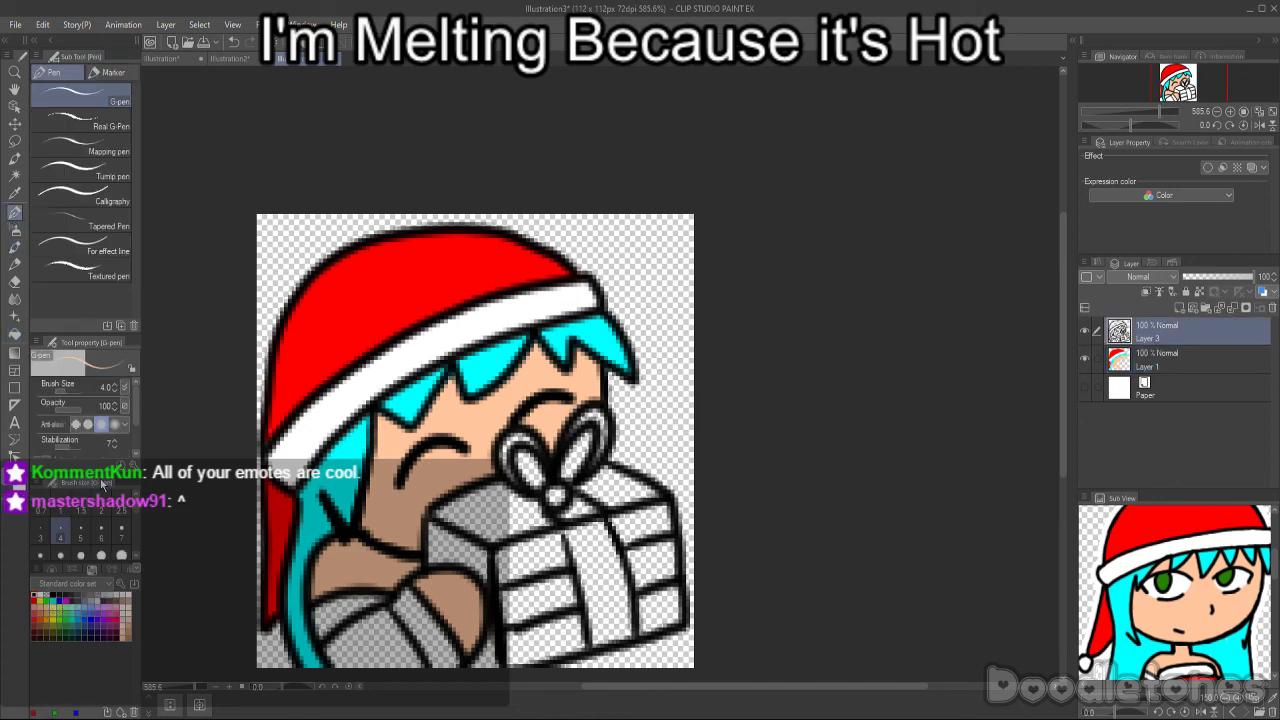
left_click(36, 596)
left_click(40, 530)
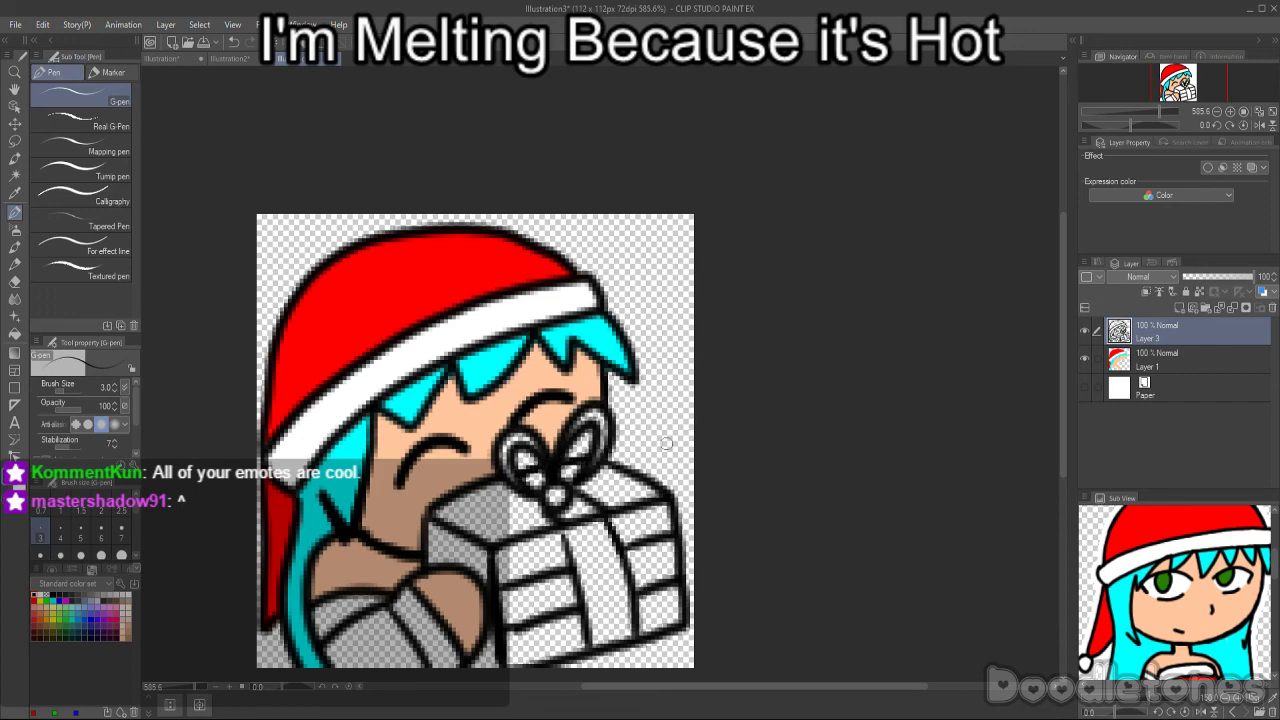
- Fill the see-through gaps inside the bow's loops with the sampled skin tone on Layer 1
key("i")
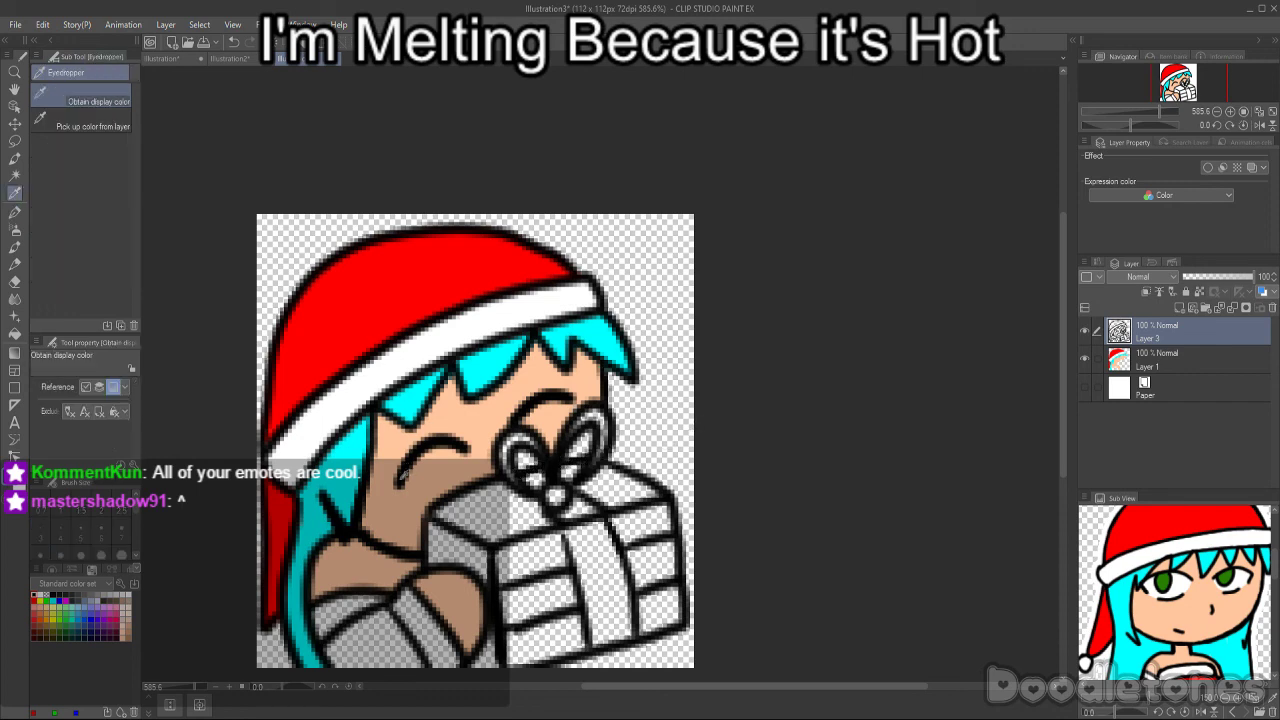
key("g")
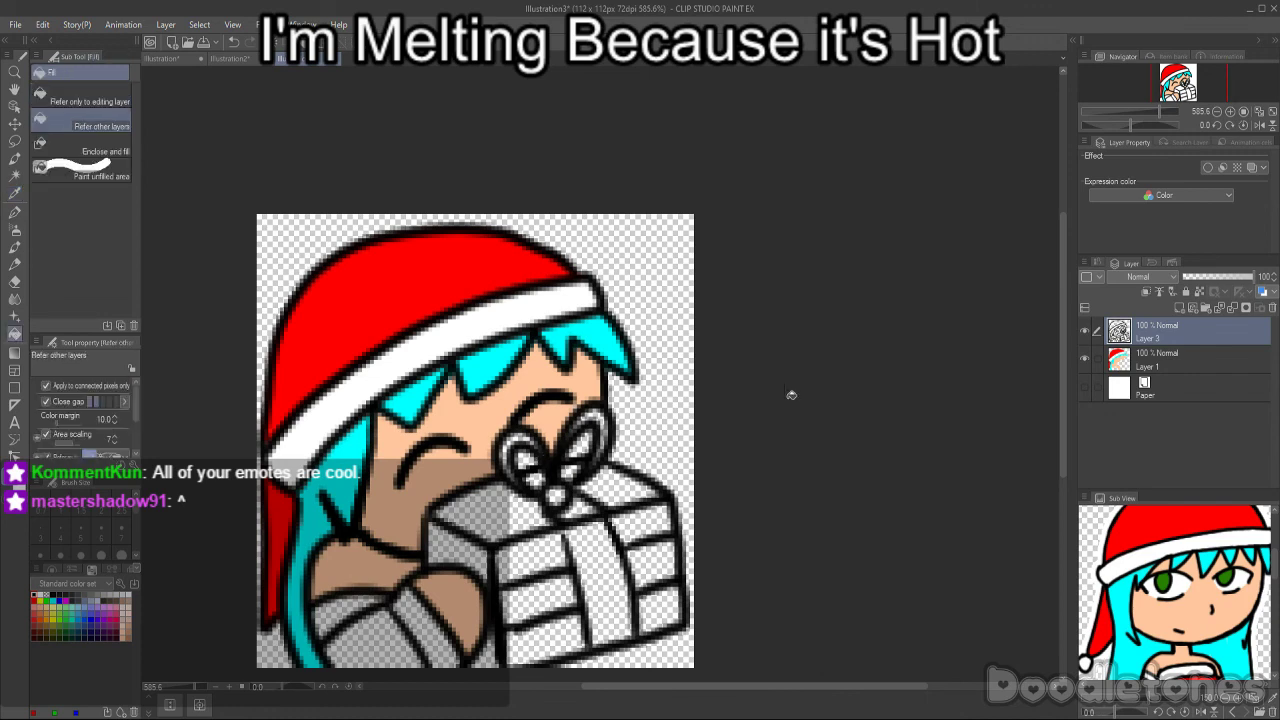
key("alt+bracketleft")
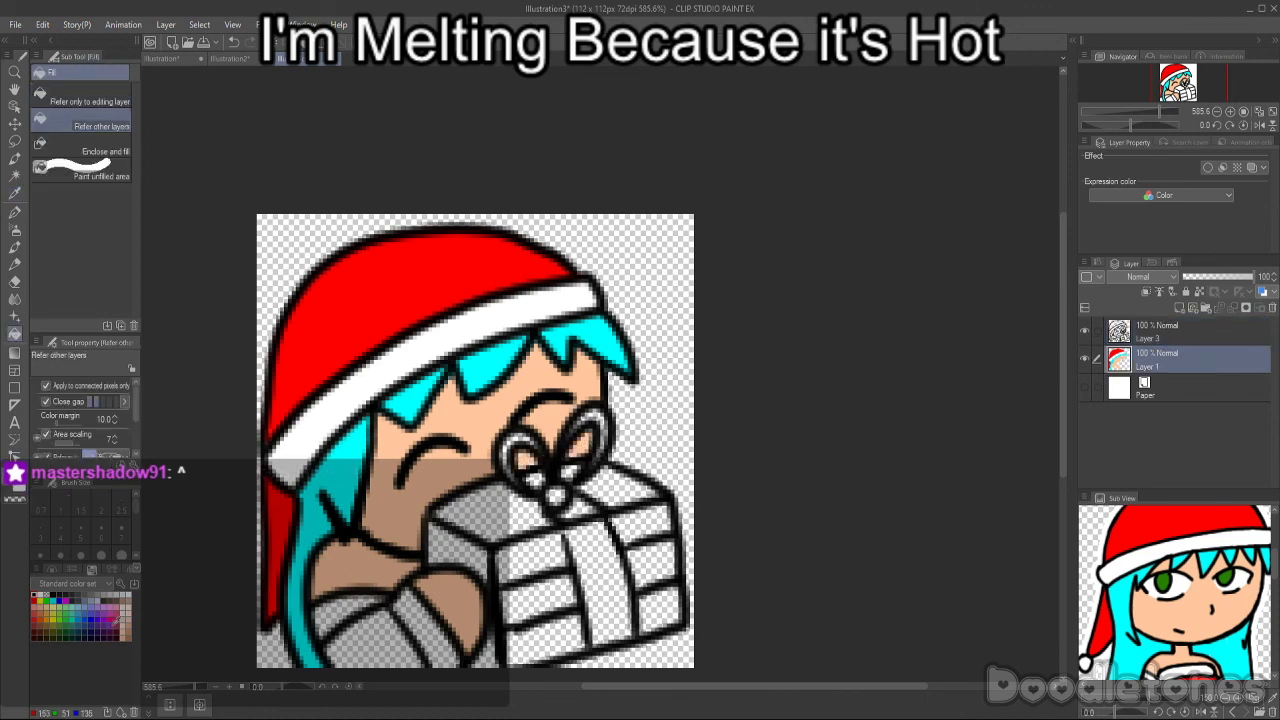
- Sample the white from the reference hat's band and fill the sleeve's upper trim and cuff with it
key("i")
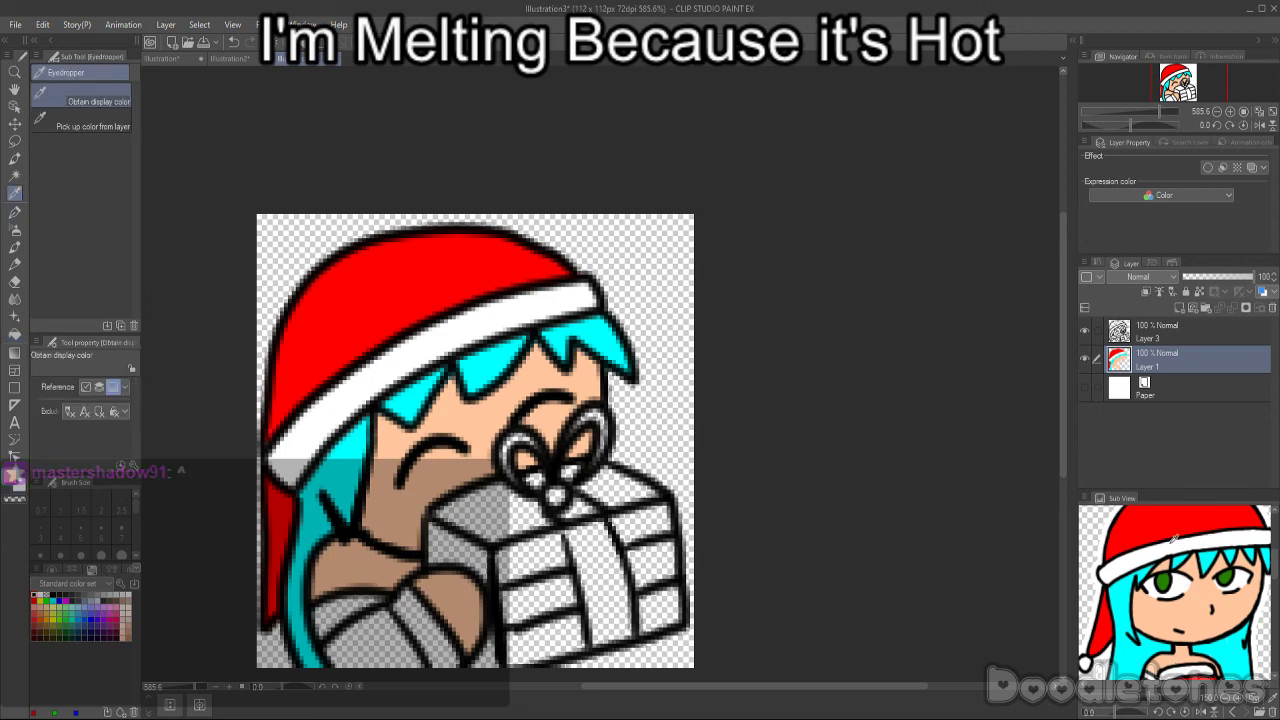
left_click(15, 333)
left_click(347, 603)
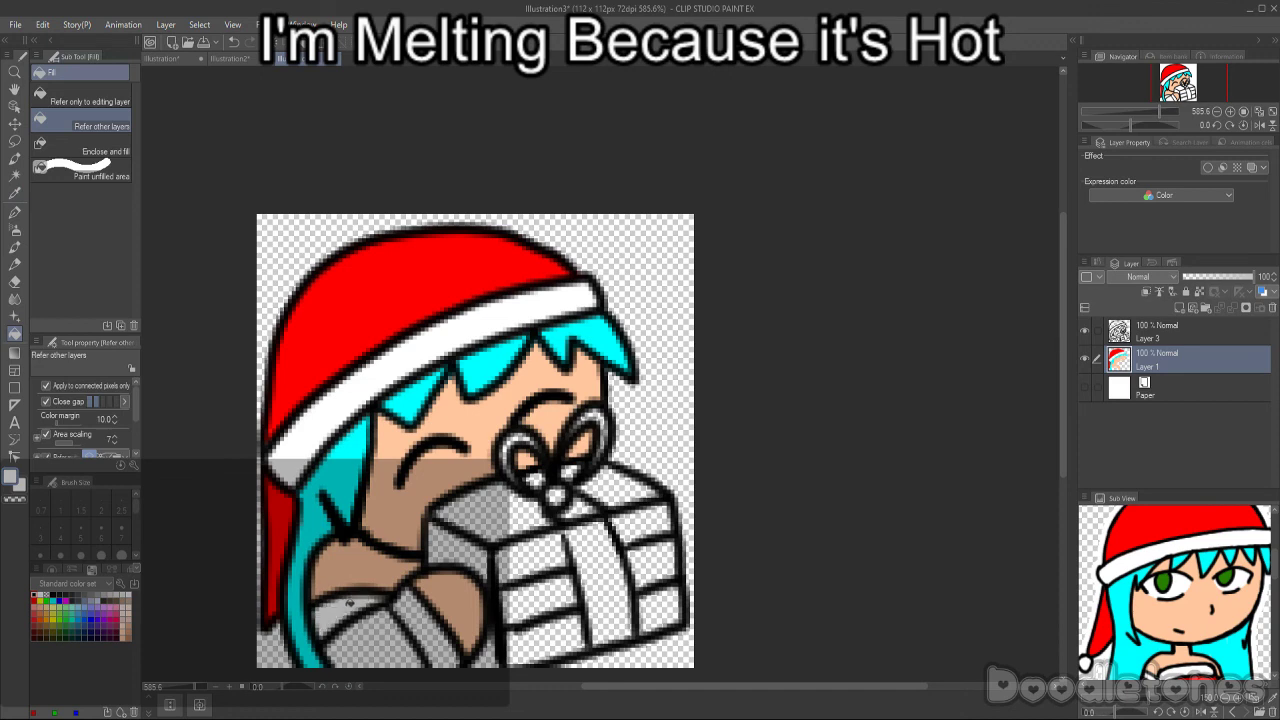
left_click(420, 615)
- Sample the red from the reference character and fill the sleeve between its white trim and cuff
left_click(15, 193)
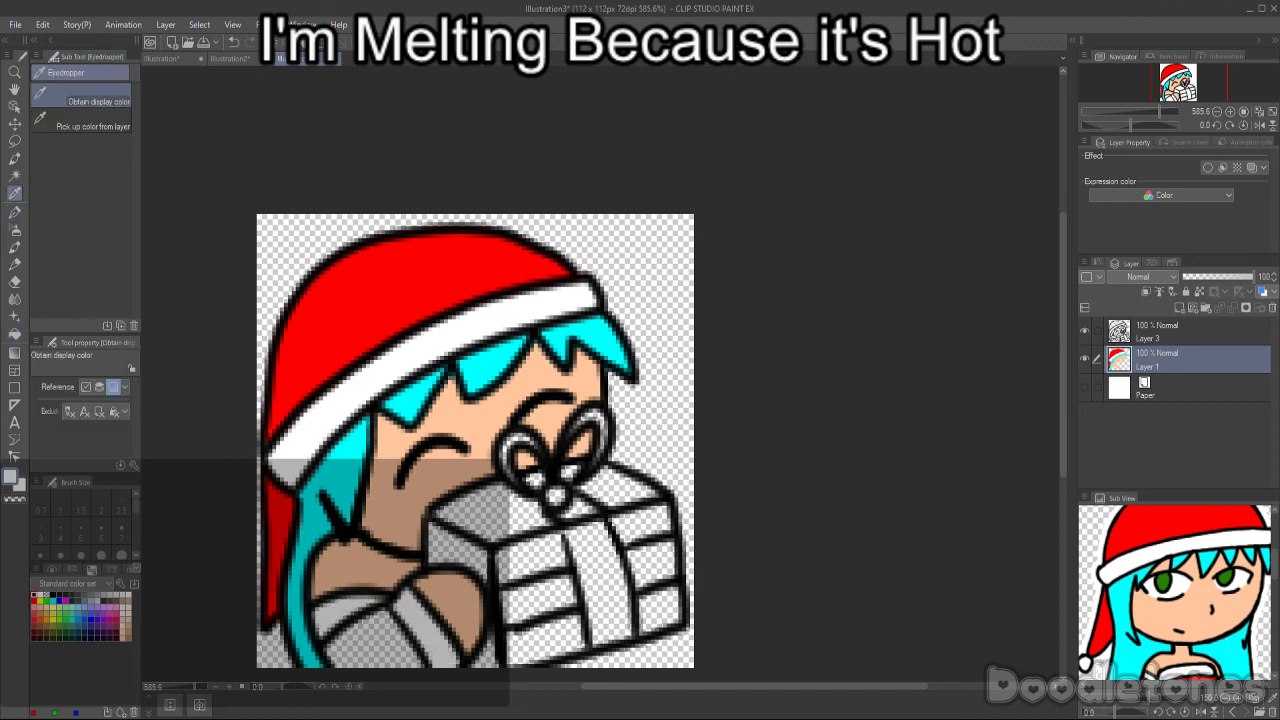
key("g")
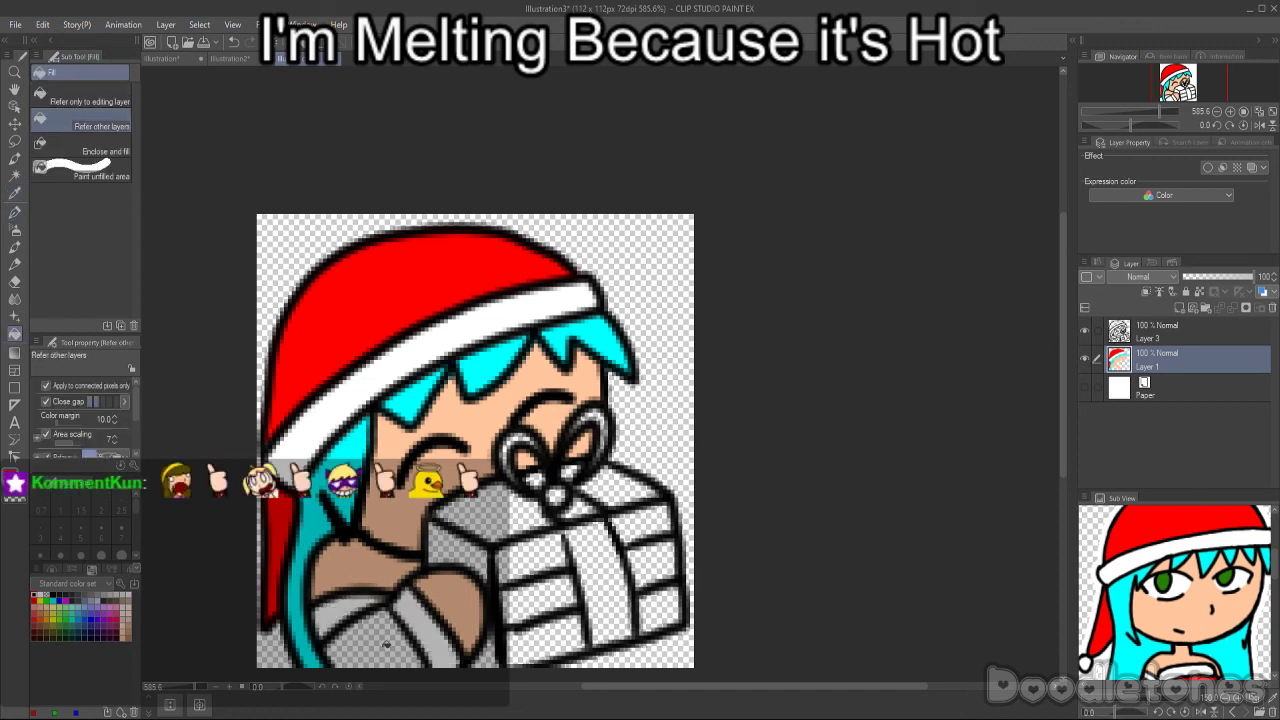
left_click(415, 643)
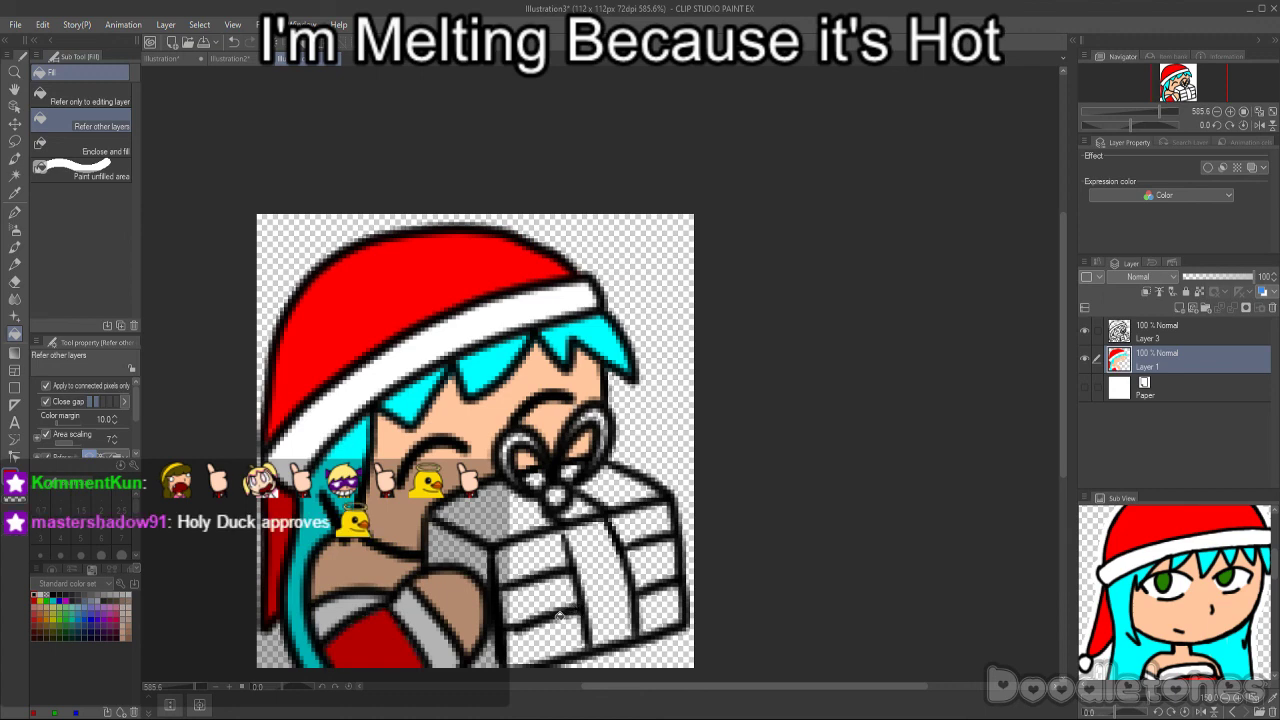
- Fill the gift box's unribboned panels on Layer 1 with light blue across its top, front and side
left_click(88, 604)
left_click(495, 510)
left_click(530, 555)
left_click(460, 550)
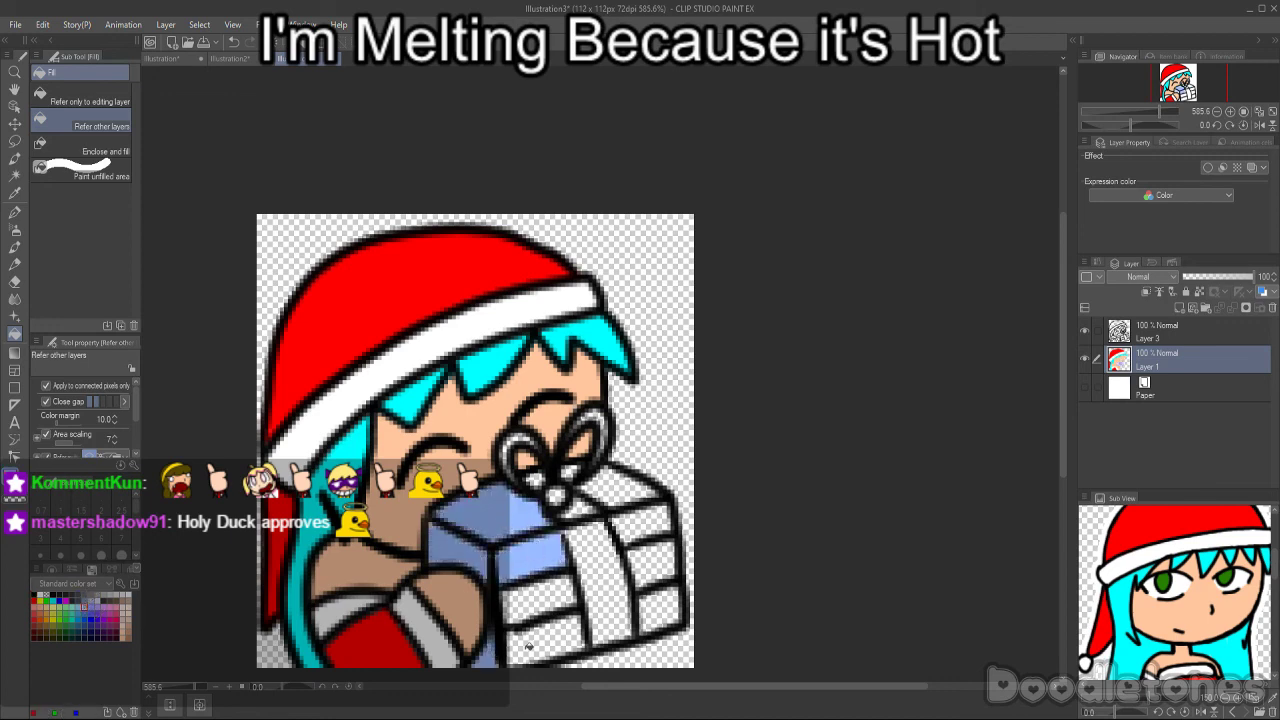
left_click(530, 645)
left_click(650, 605)
left_click(635, 518)
left_click(606, 478)
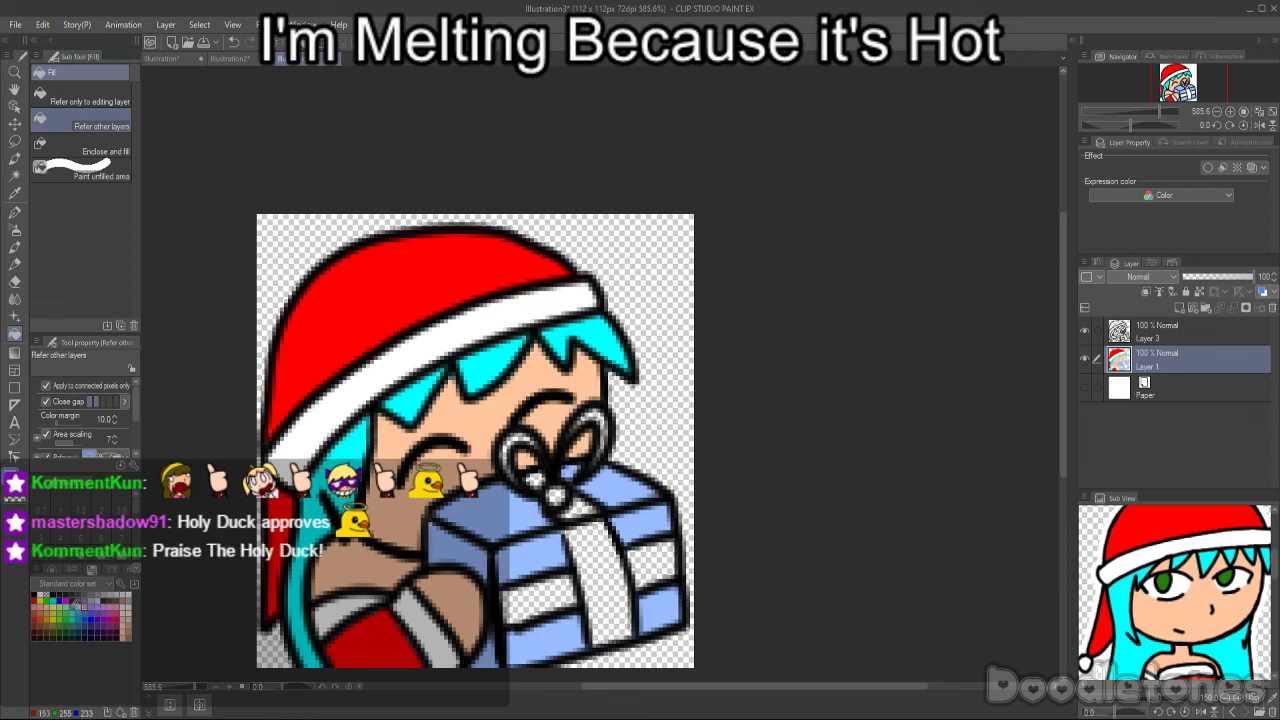
- Fill the gift's ribbon bands and the bow's knot with light yellow on Layer 1
left_click(576, 514)
left_click(570, 597)
left_click(648, 563)
left_click(558, 492)
left_click(534, 478)
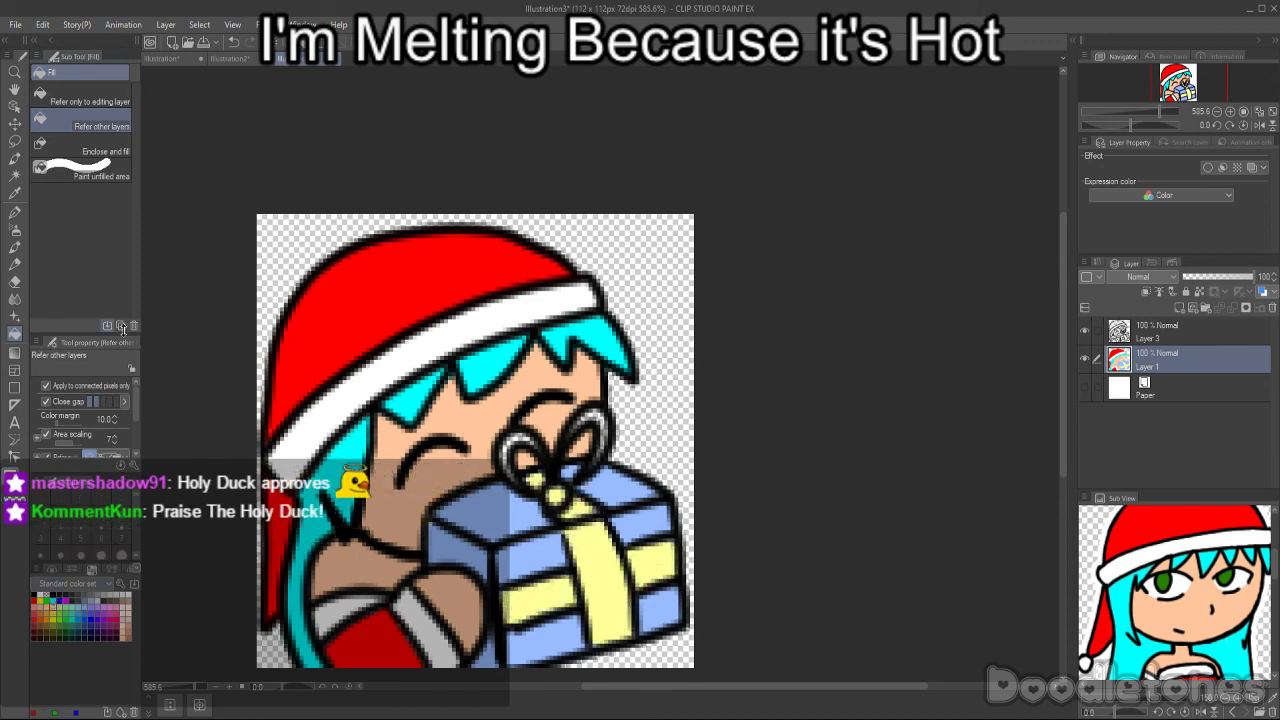
- Paint the rims of the bow's loops light yellow on Layer 1 with the G-pen at size 3
left_click(15, 212)
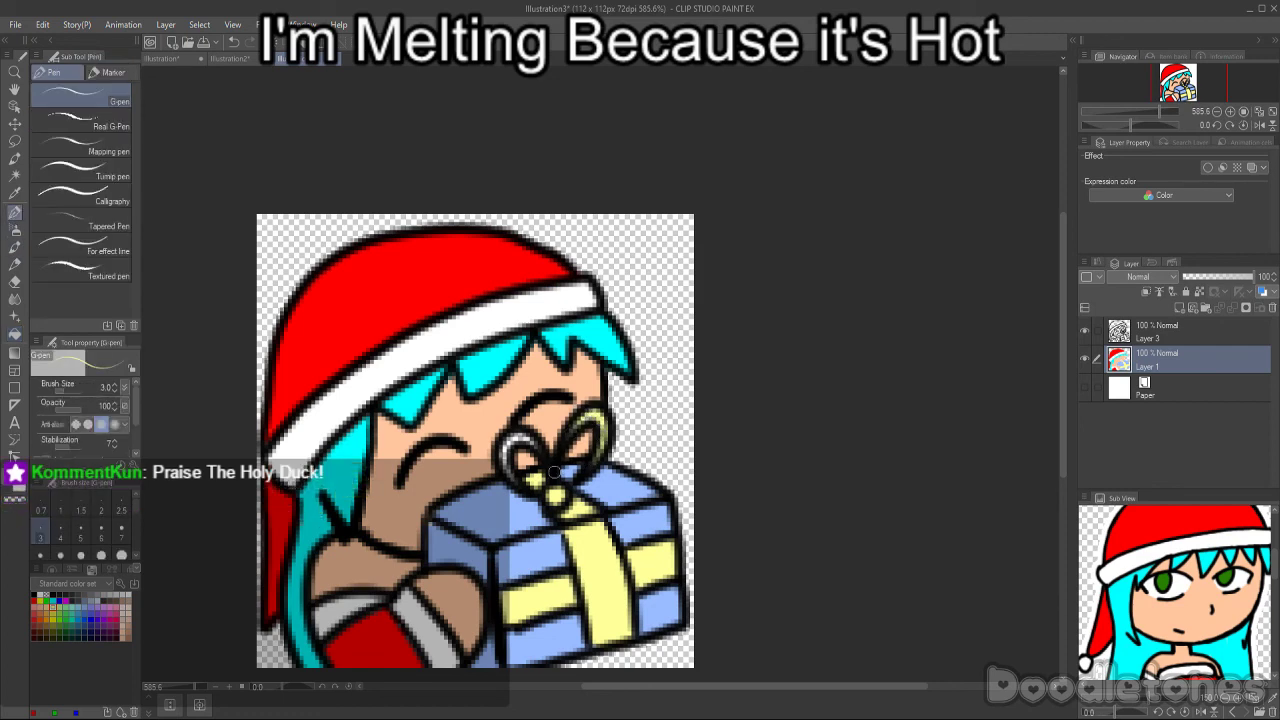
mouse_move(503, 449)
left_mouse_down()
mouse_move(507, 469)
mouse_move(516, 440)
left_mouse_up()
scroll(547, 305, "down", 1)
scroll(558, 322, "down", 1)
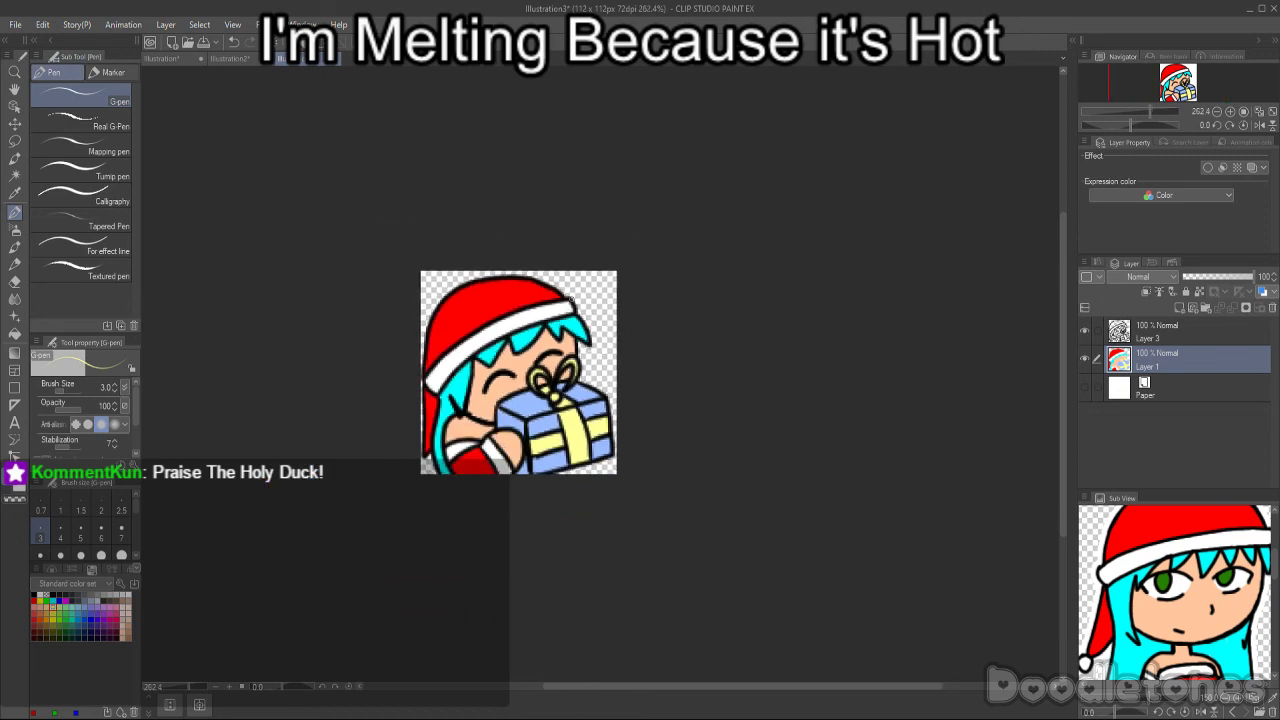
- Merge the line art on Layer 3 down into the colors on Layer 1
scroll(614, 275, "up", 1)
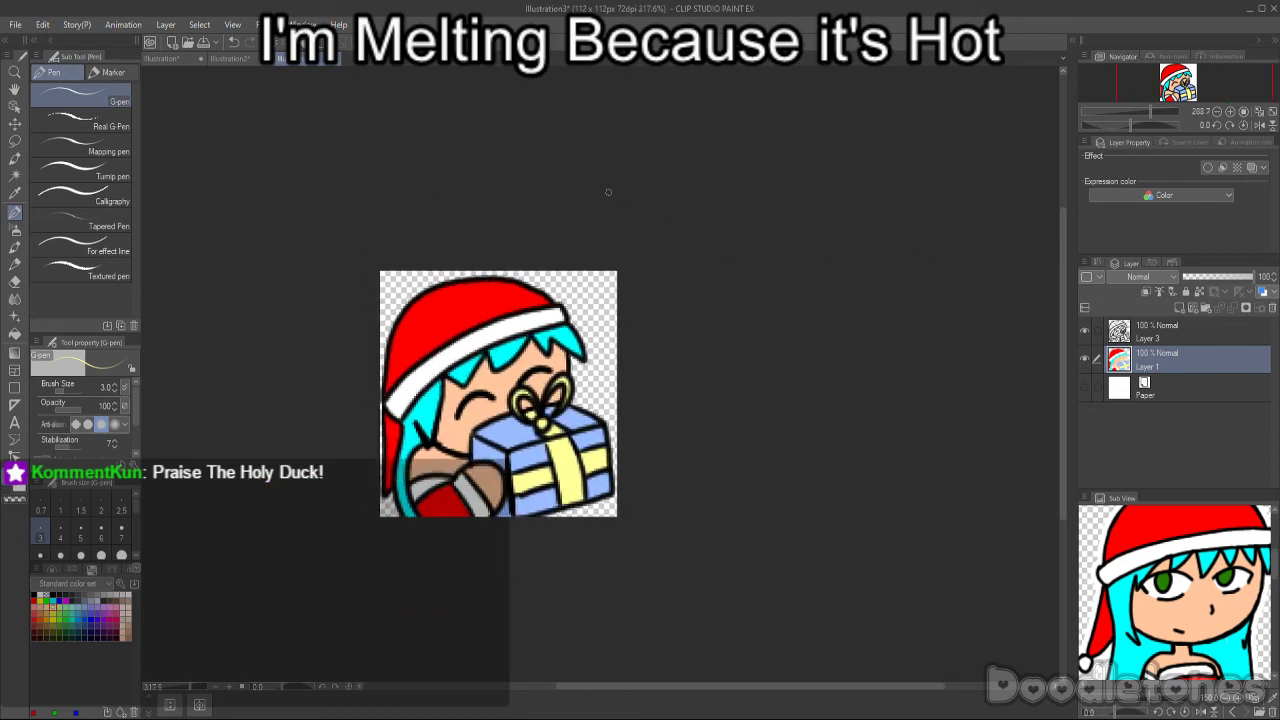
left_click(1125, 330)
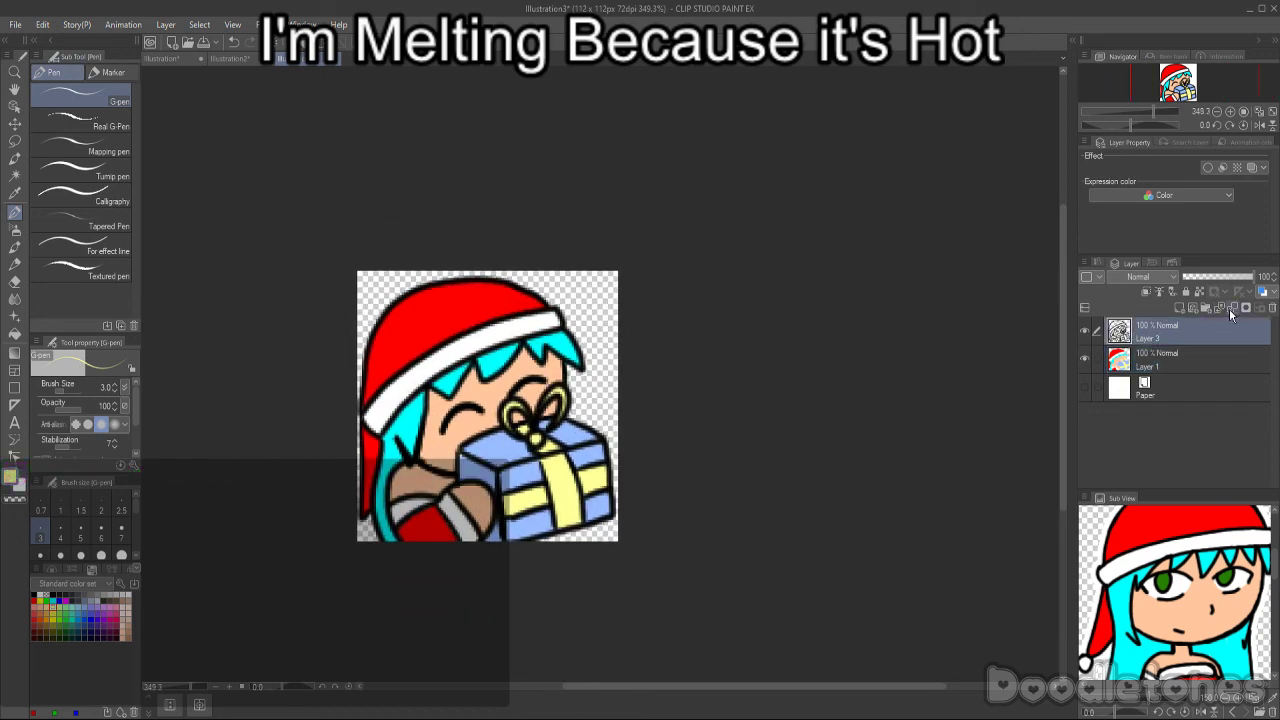
left_click(1229, 308)
- Add a new layer between Paper and the merged artwork and fill it with black, hiding Layer 1 while filling
left_click(1085, 330)
left_click(1150, 360)
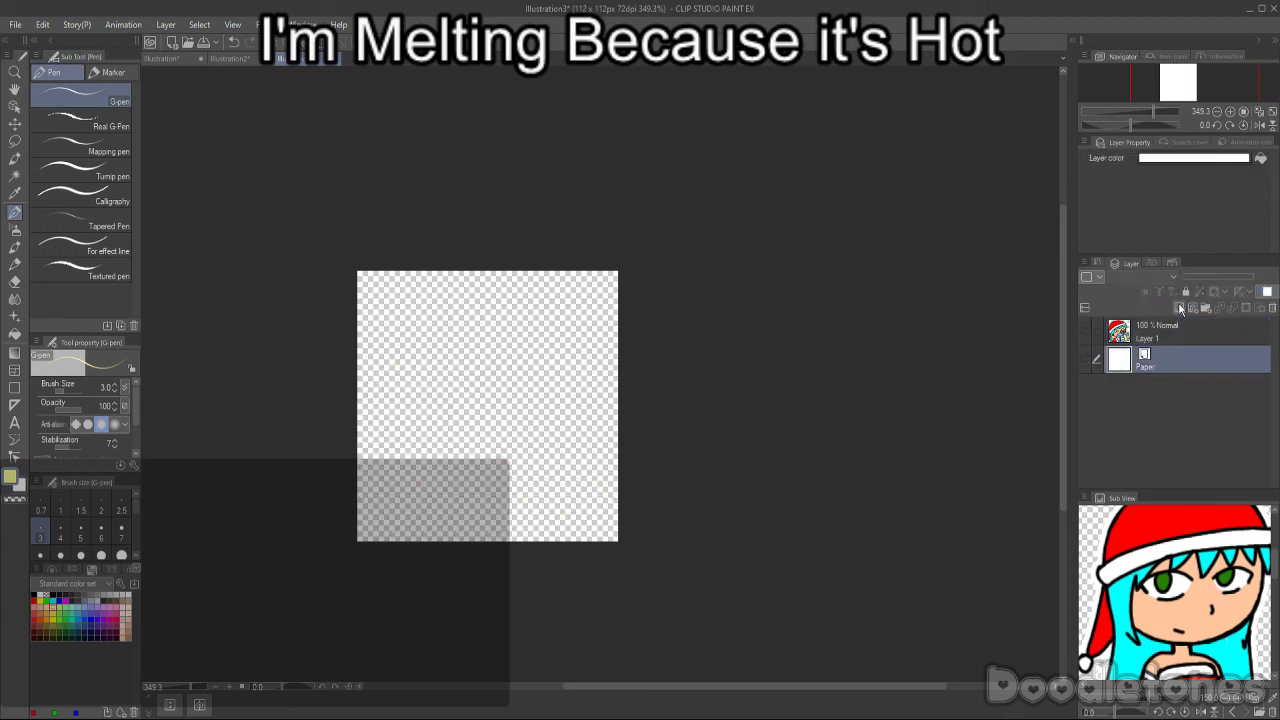
left_click(1180, 308)
left_click(16, 335)
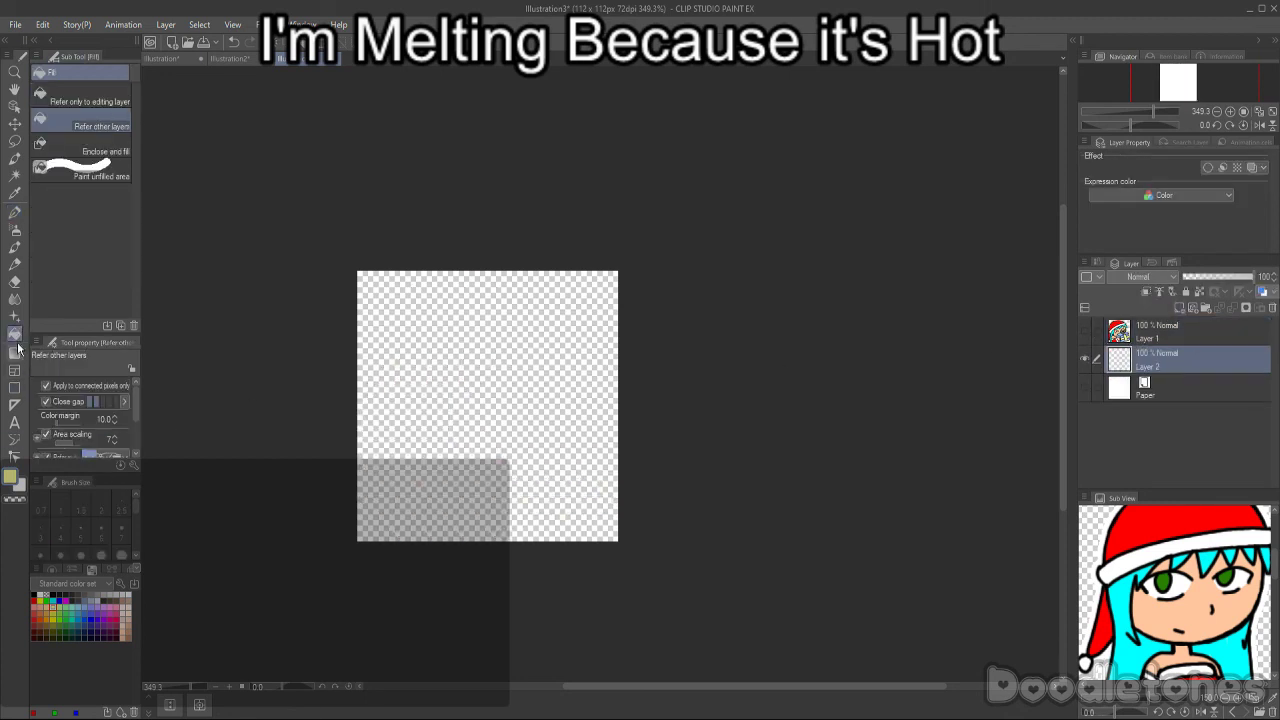
left_click(37, 595)
left_click(560, 352)
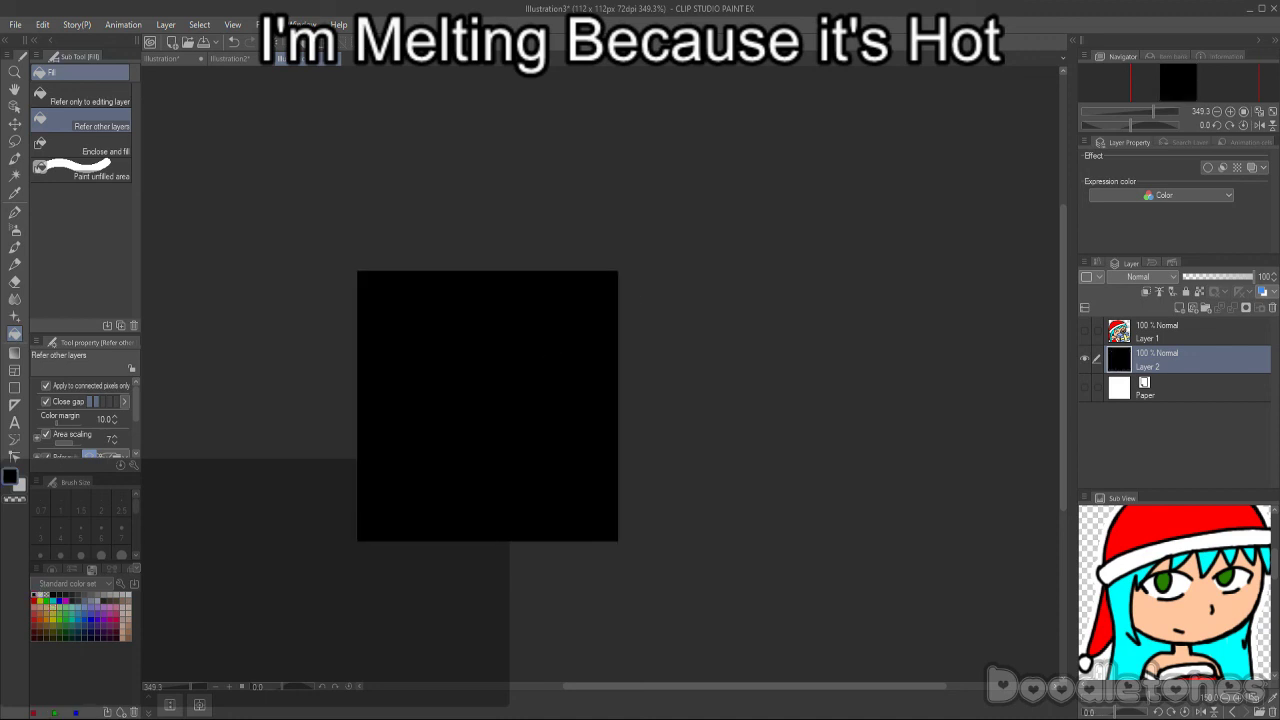
left_click(1084, 331)
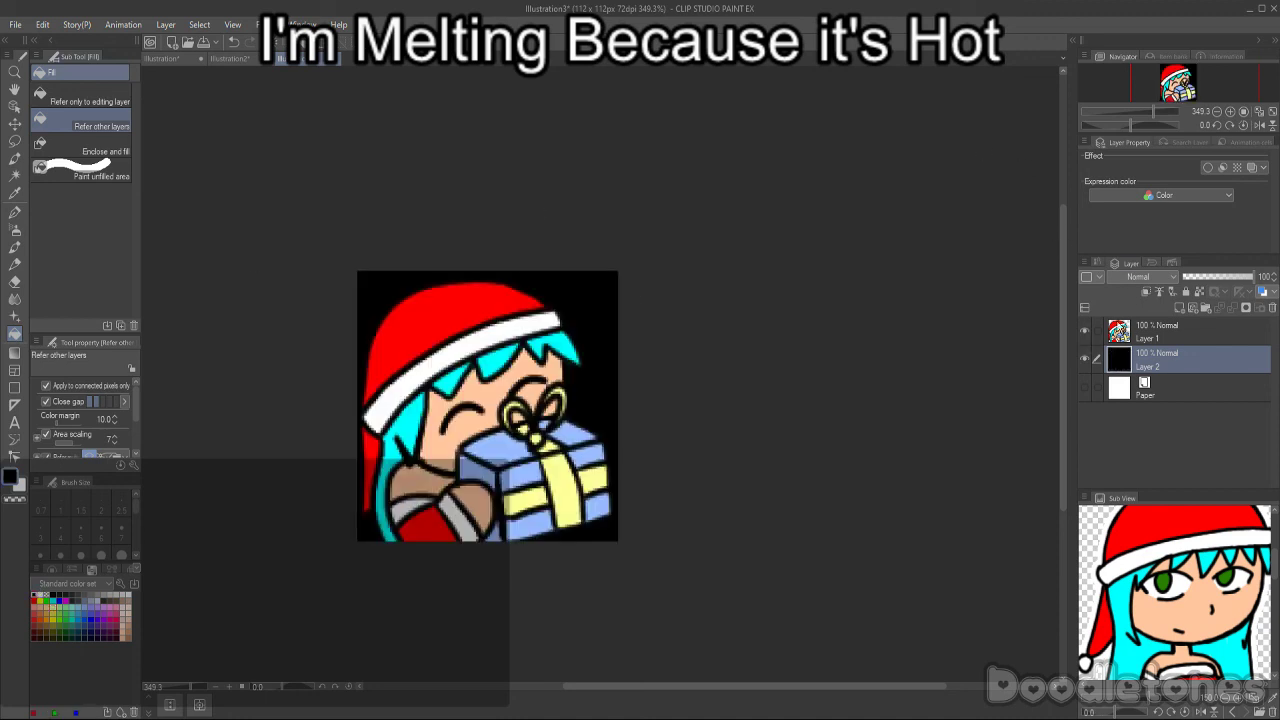
- Auto-select the empty area outside the character on Layer 1 and delete it from the black Layer 2
left_click(1105, 333)
left_click(15, 175)
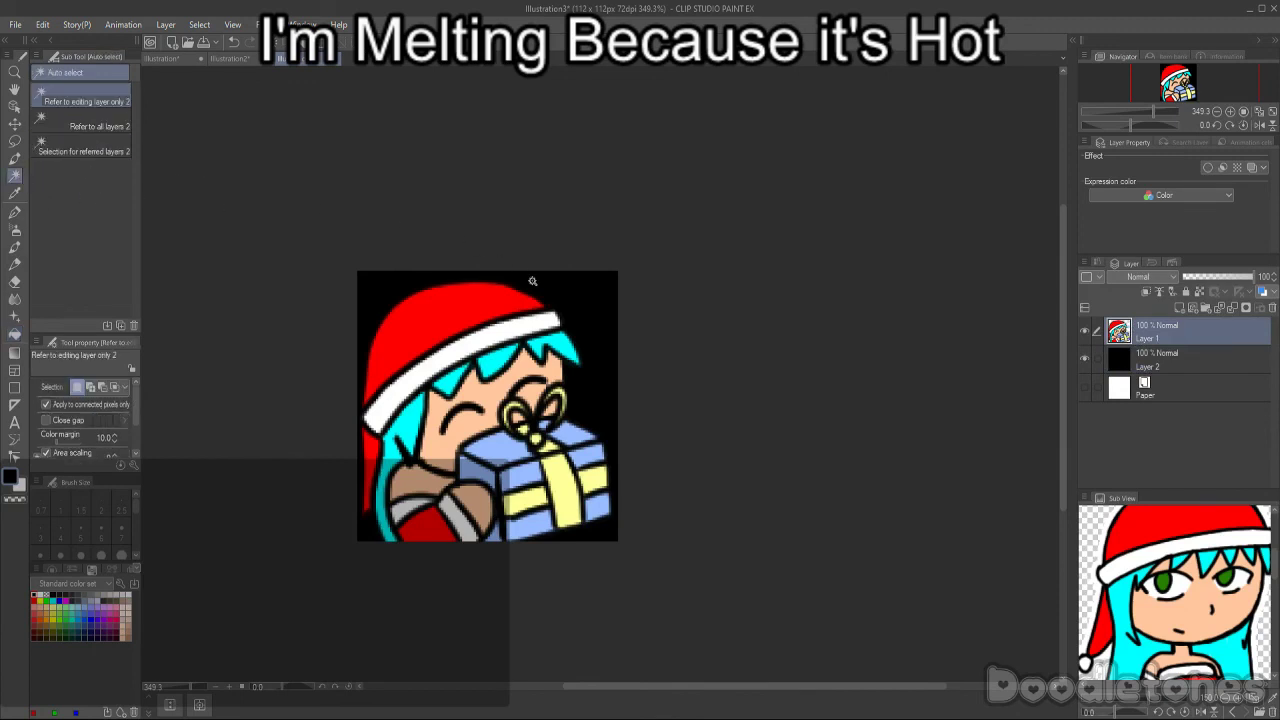
left_click(616, 308)
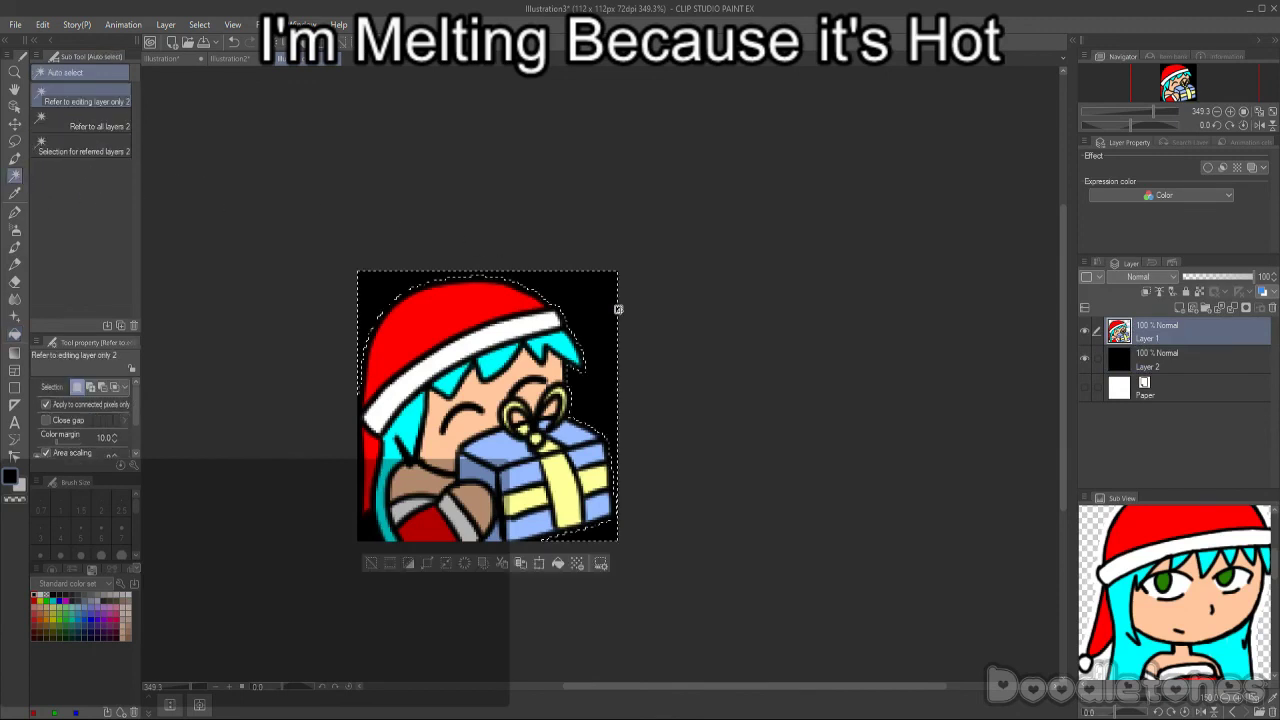
left_click(1180, 356)
key("Delete")
- Clear the remaining black background beside the hair in the lower-left corner of Layer 2 and drop the selection
left_click(1161, 336)
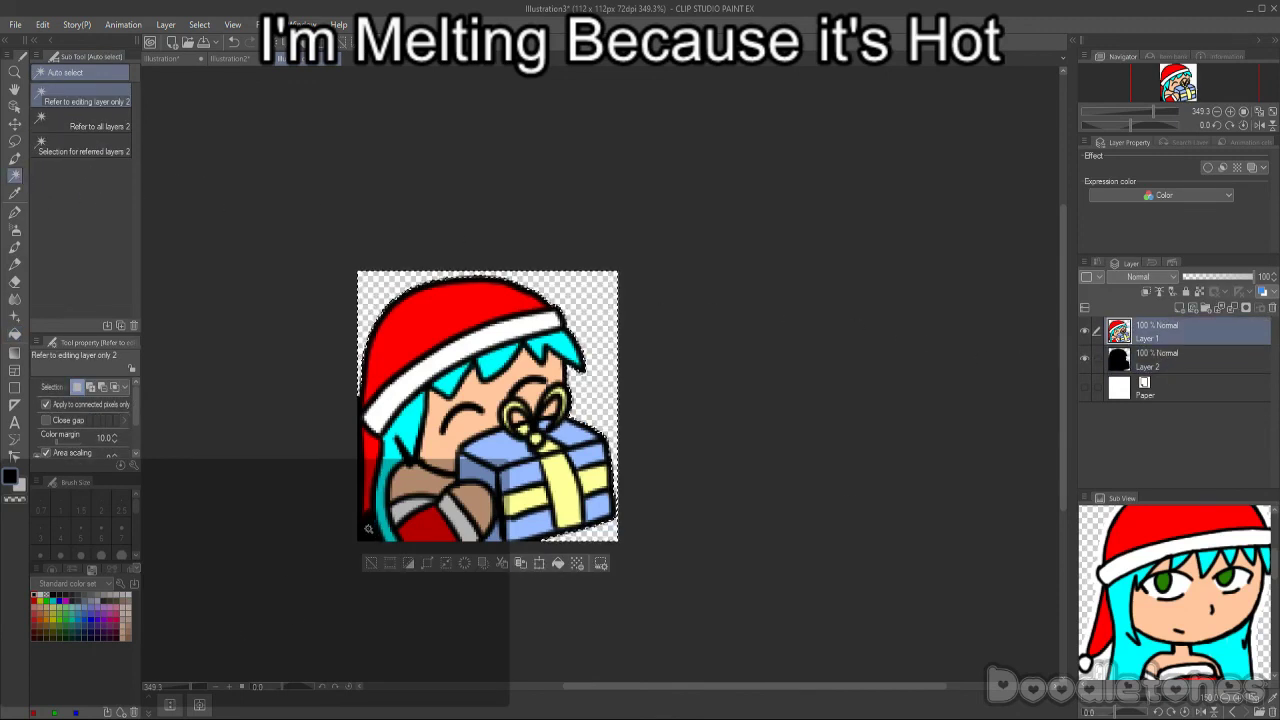
left_click(1129, 359)
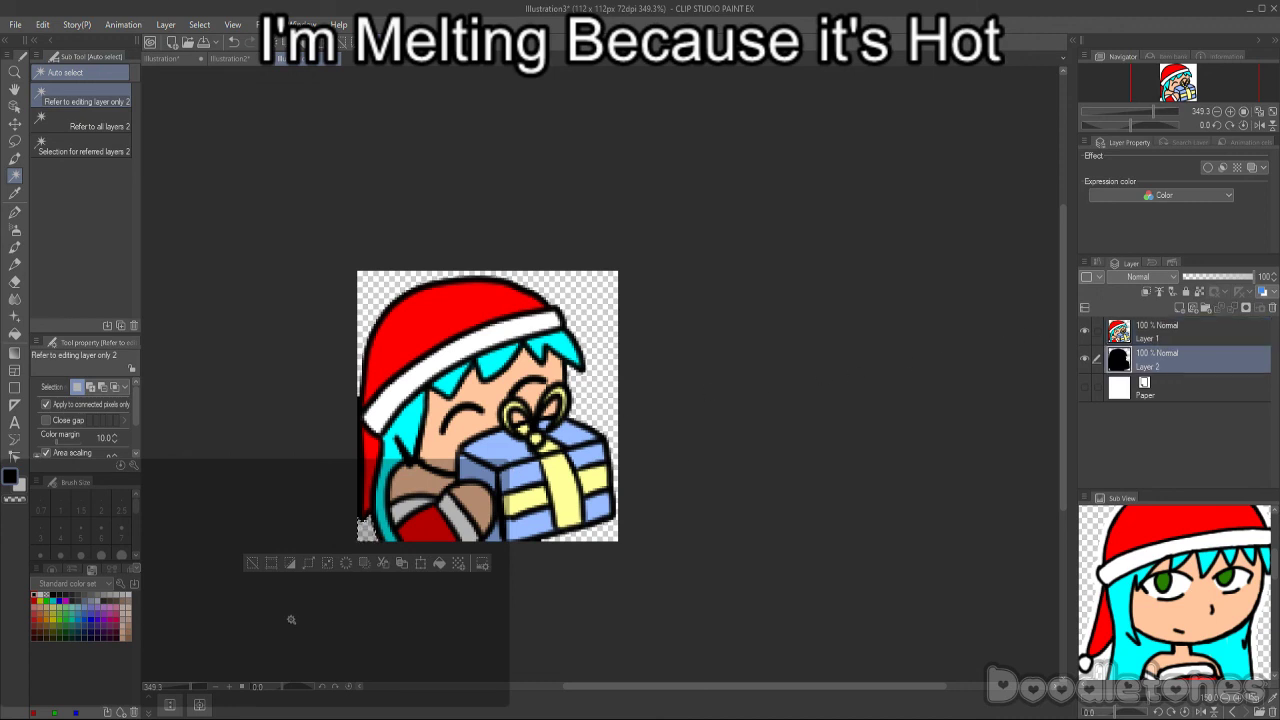
left_click(259, 568)
- Examine how the finished emote and its black outline read at enlarged and very small sizes
key("ctrl+plus")
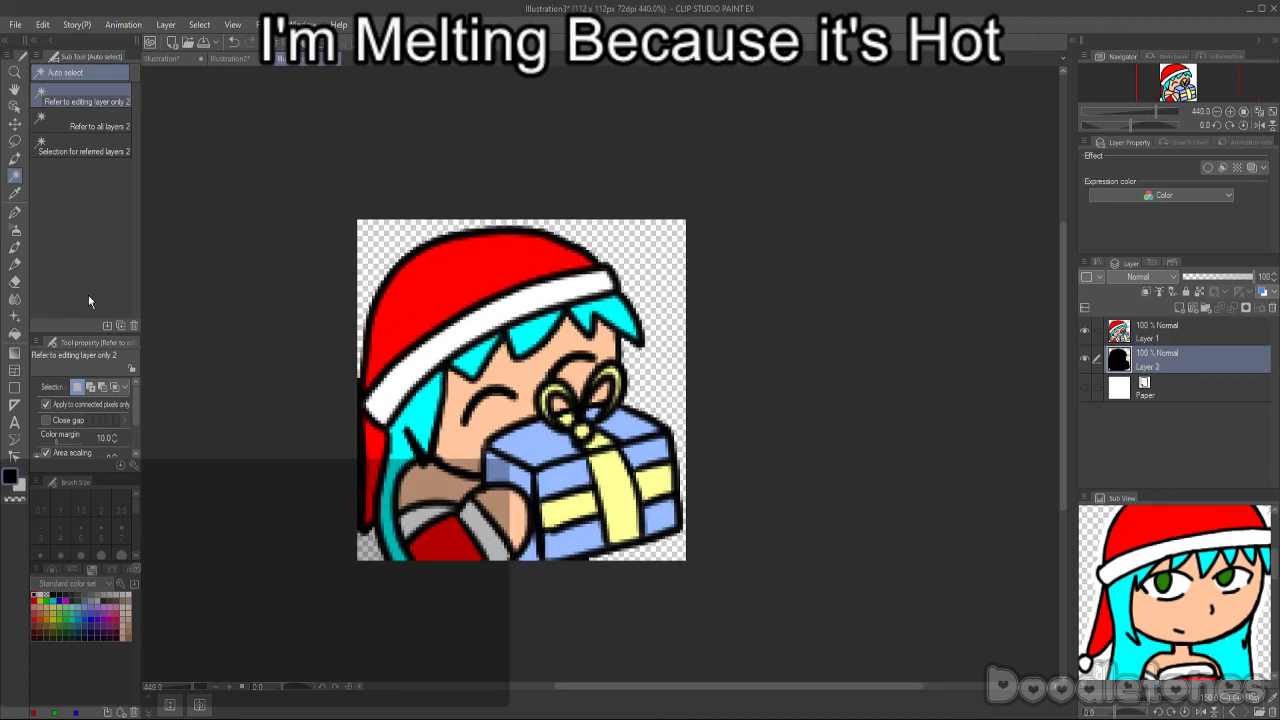
left_click(17, 287)
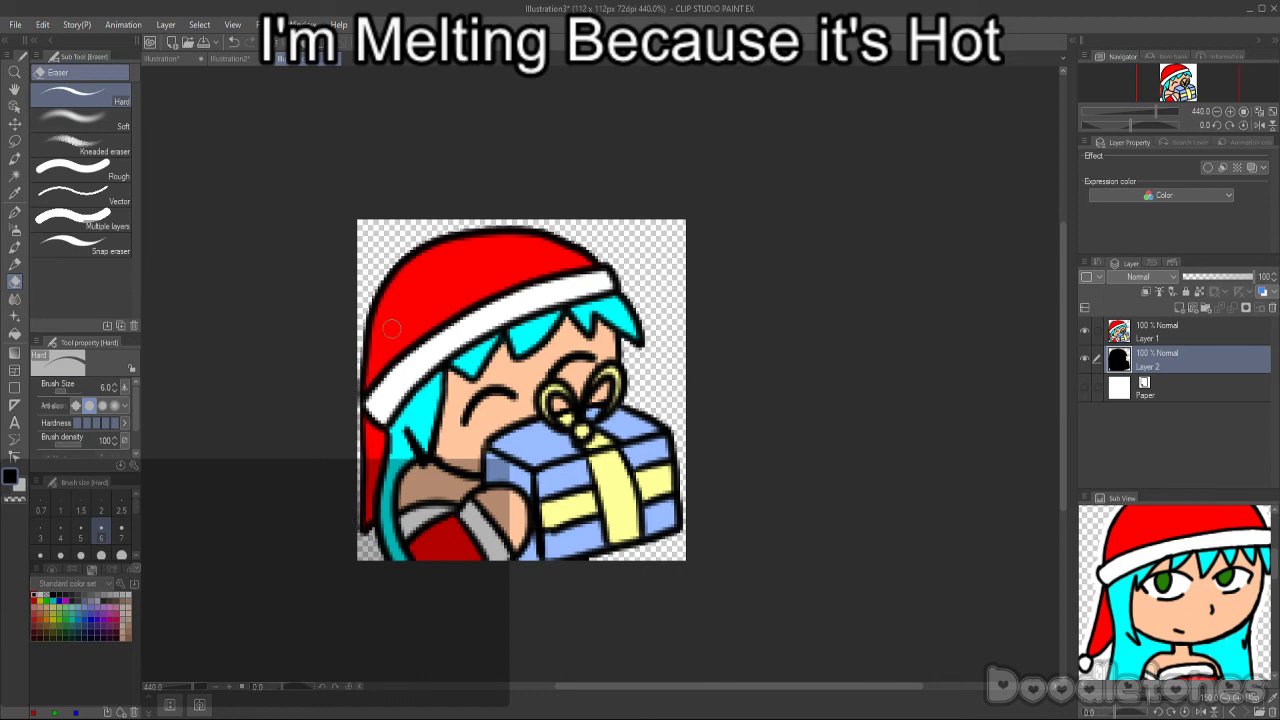
scroll(391, 330, "down", 6)
scroll(642, 287, "up", 2)
scroll(642, 287, "up", 4)
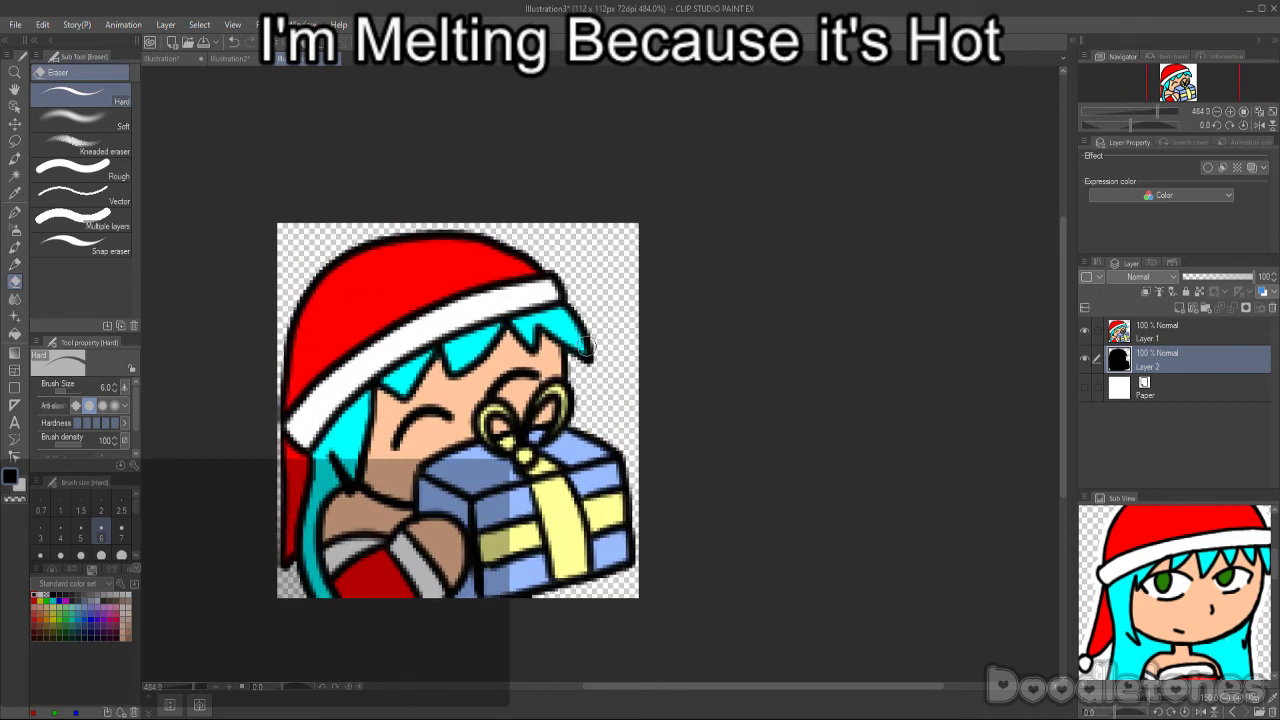
scroll(587, 345, "down", 10)
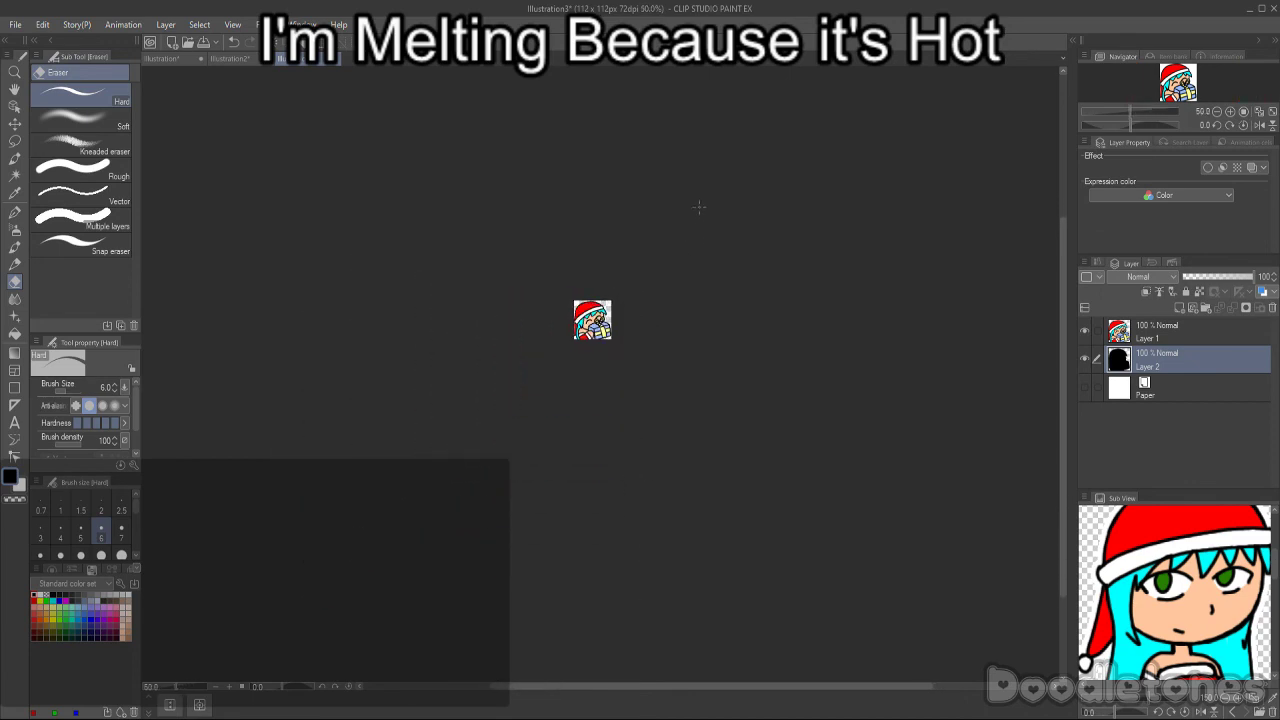
scroll(696, 200, "up", 5)
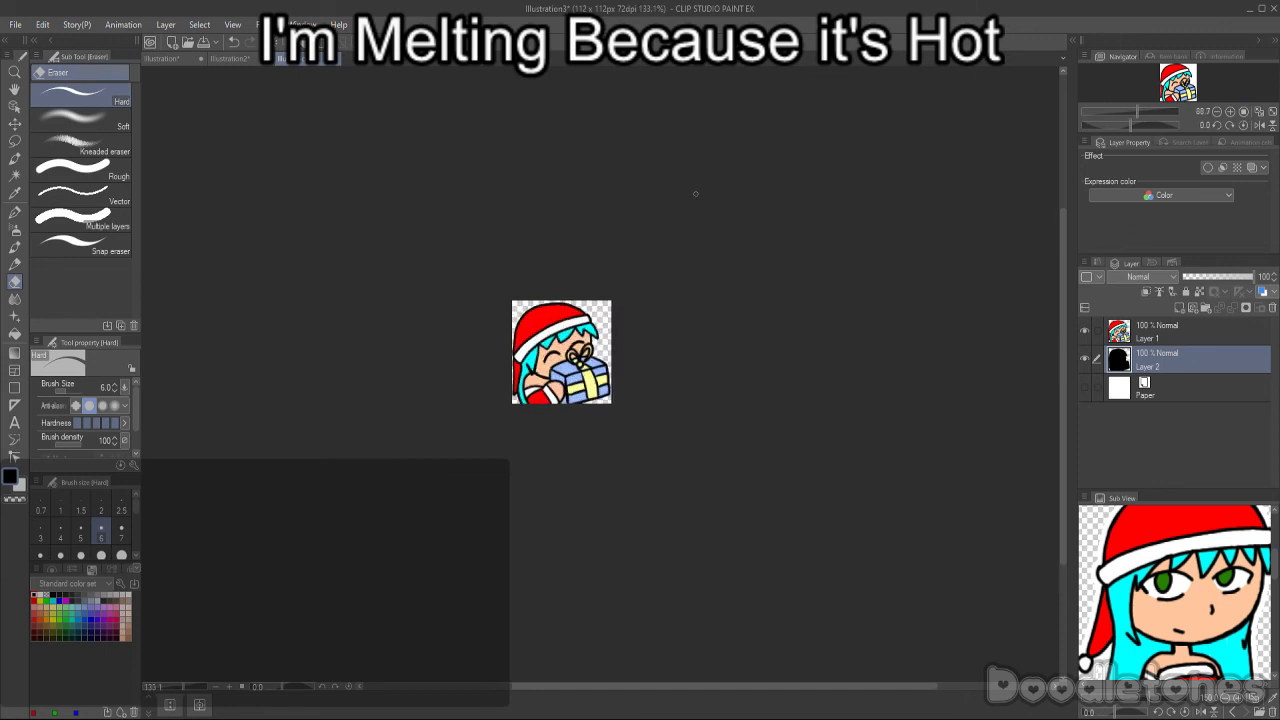
scroll(696, 193, "up", 4)
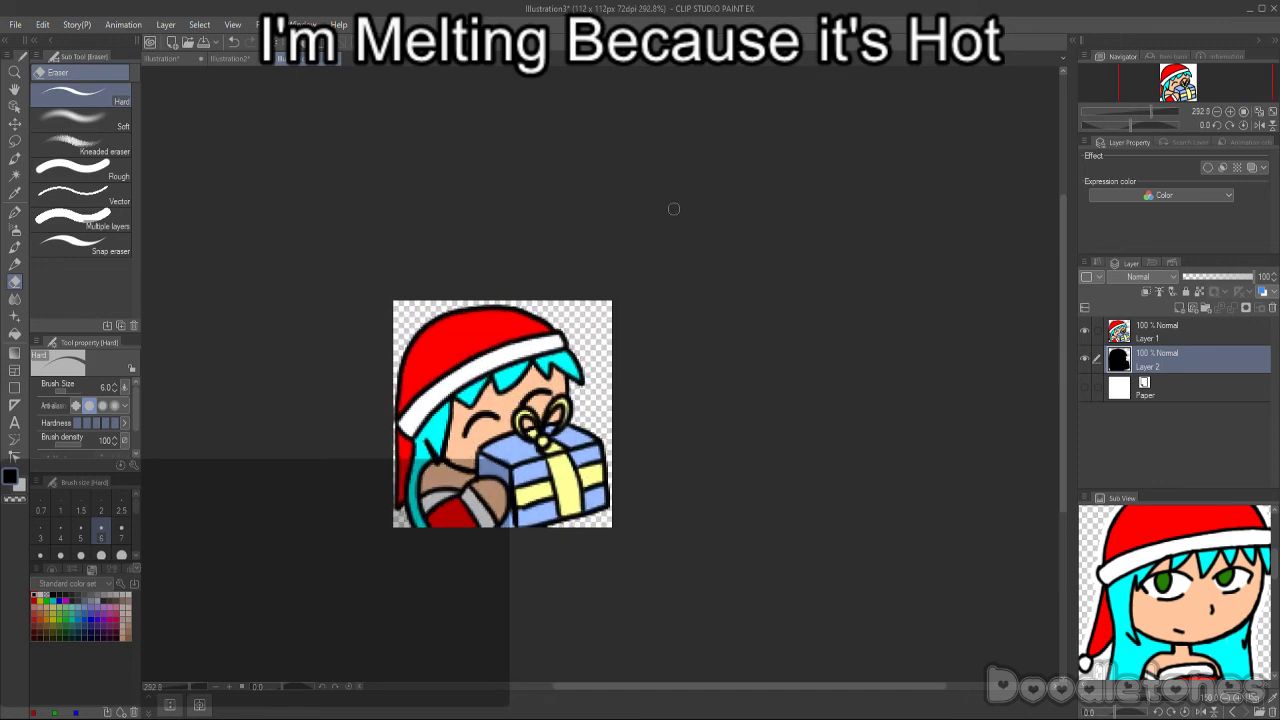
- Export the emote as a single-layer PNG named suzyfdogift to the Desktop at 100% scale
left_click(14, 25)
mouse_move(90, 204)
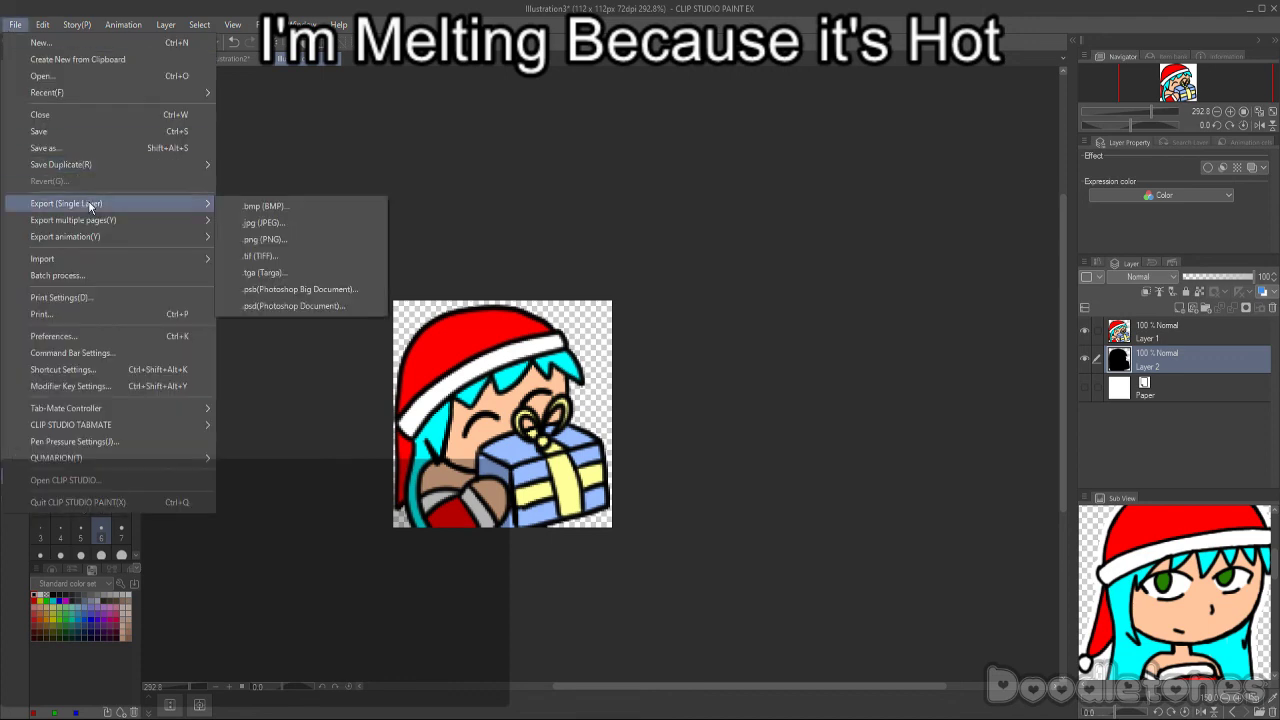
left_click(266, 240)
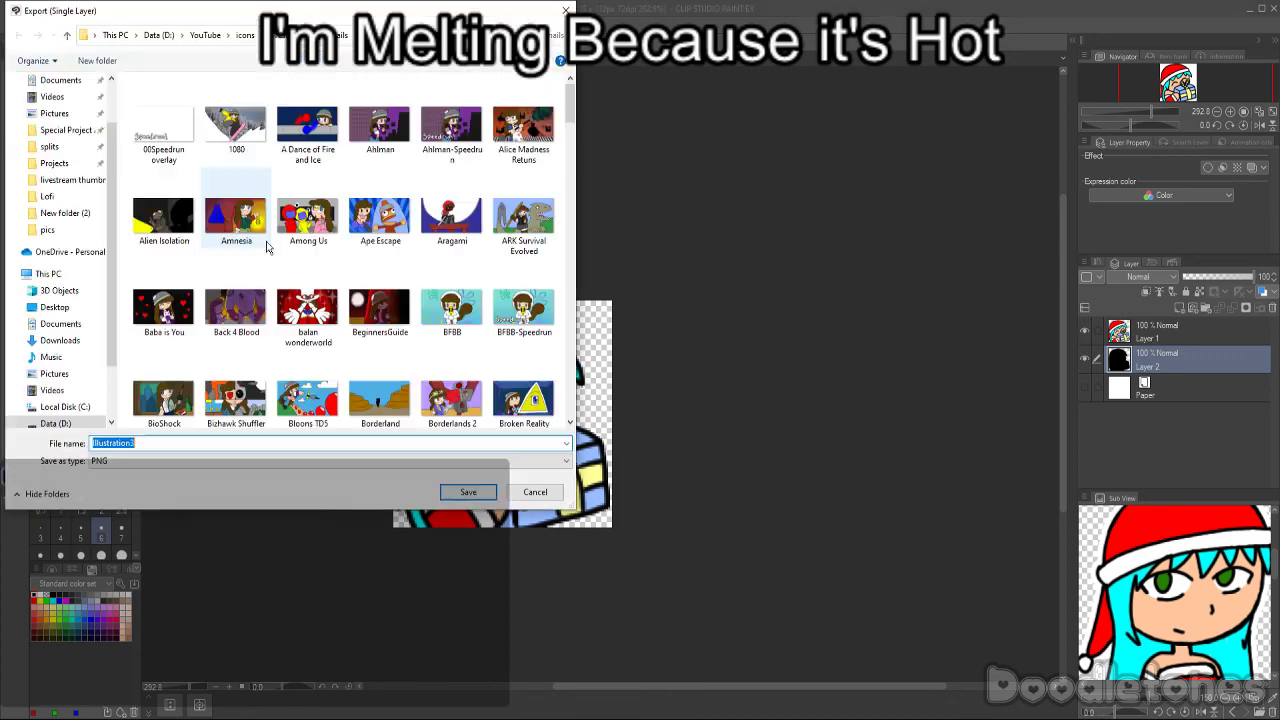
left_click(54, 307)
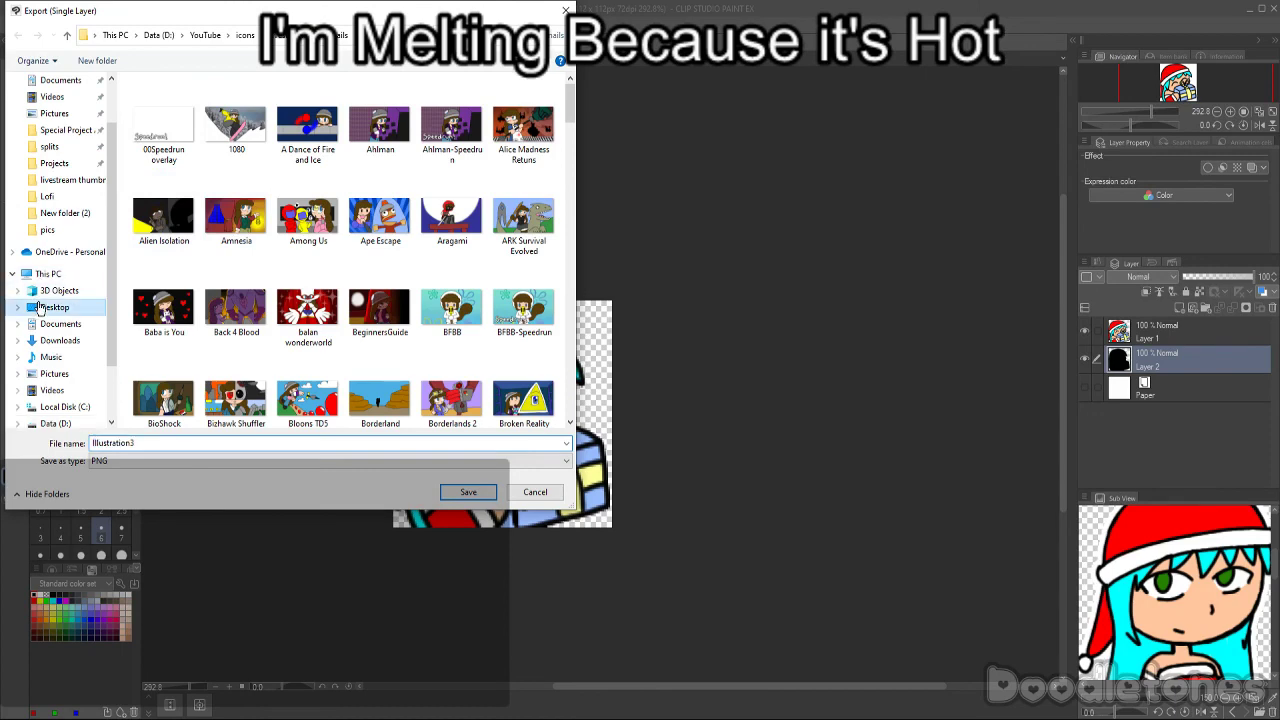
double_click(119, 446)
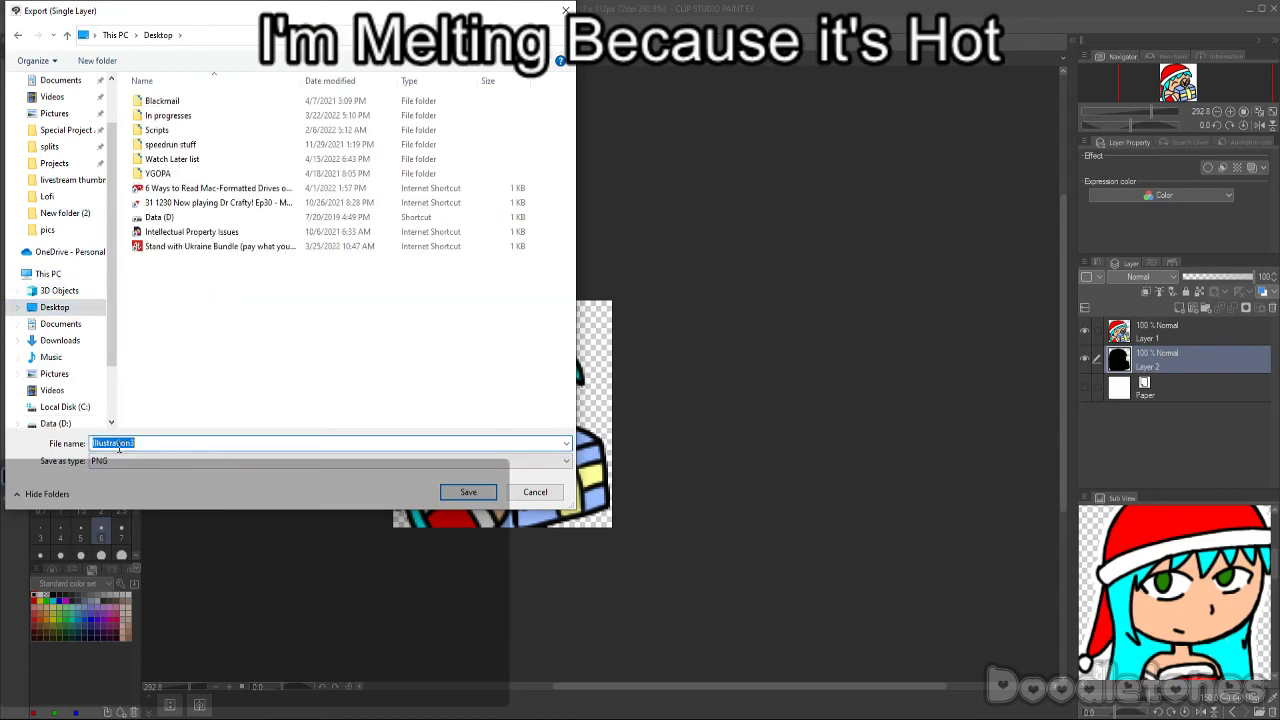
type("suzyfdogift")
left_click(447, 490)
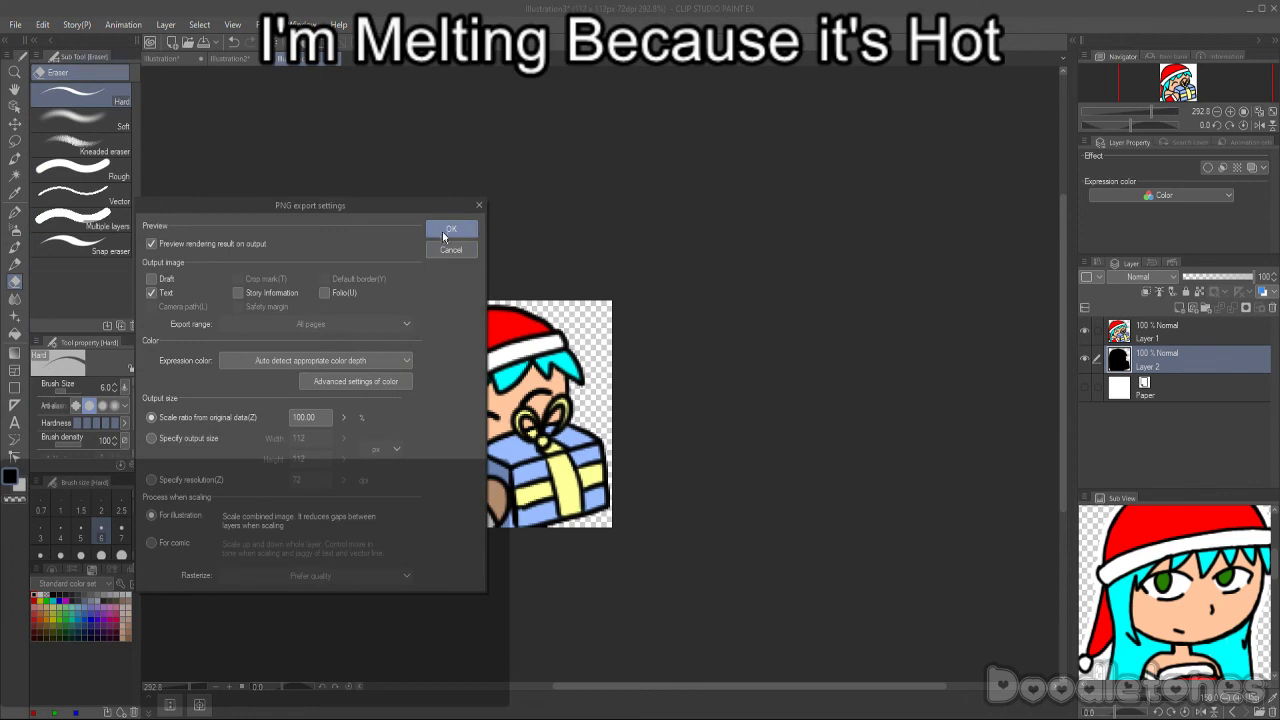
left_click(441, 228)
left_click(422, 284)
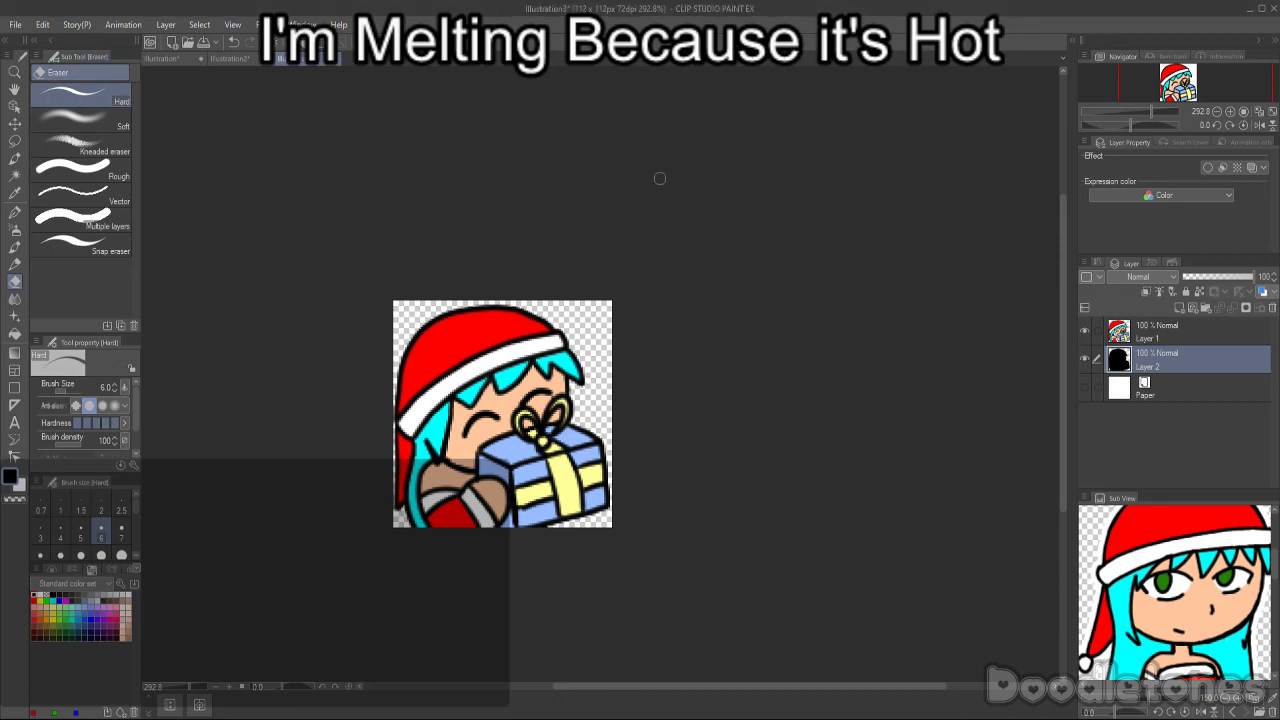
- Delete Layer 1 and Layer 2, show the Paper layer and add a new blank layer above it
scroll(731, 134, "down", 3)
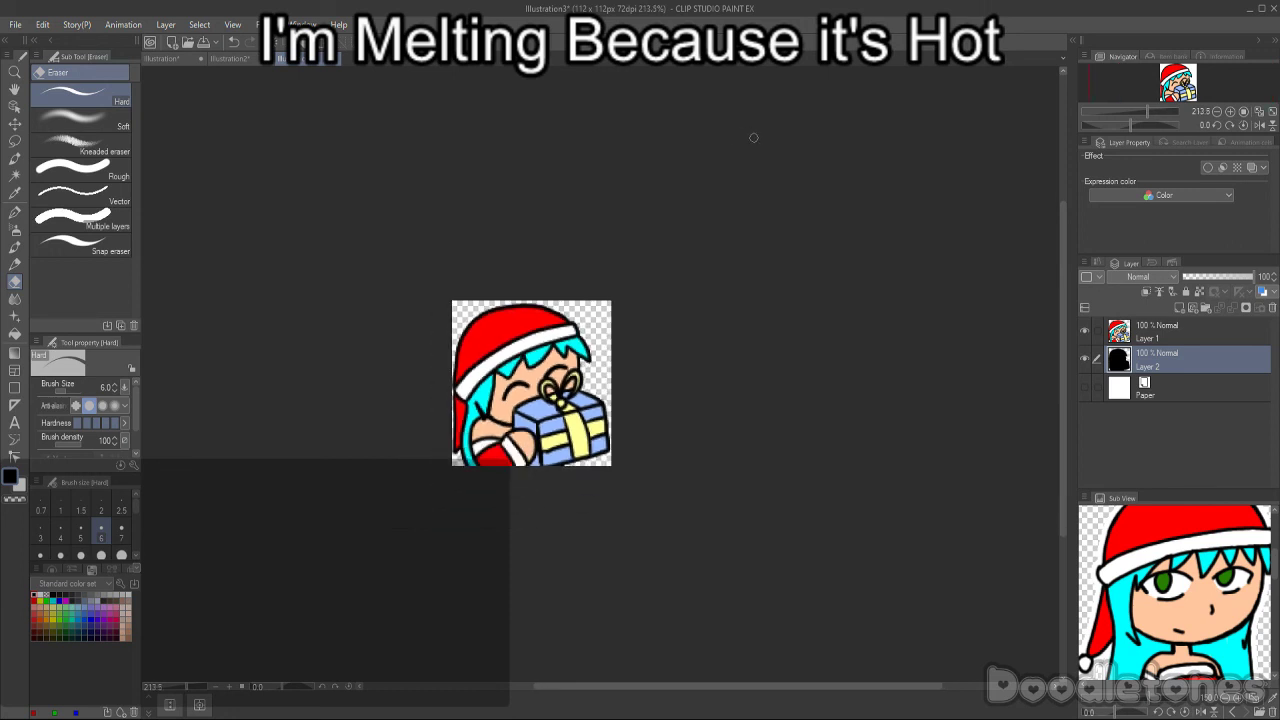
scroll(754, 138, "up", 1)
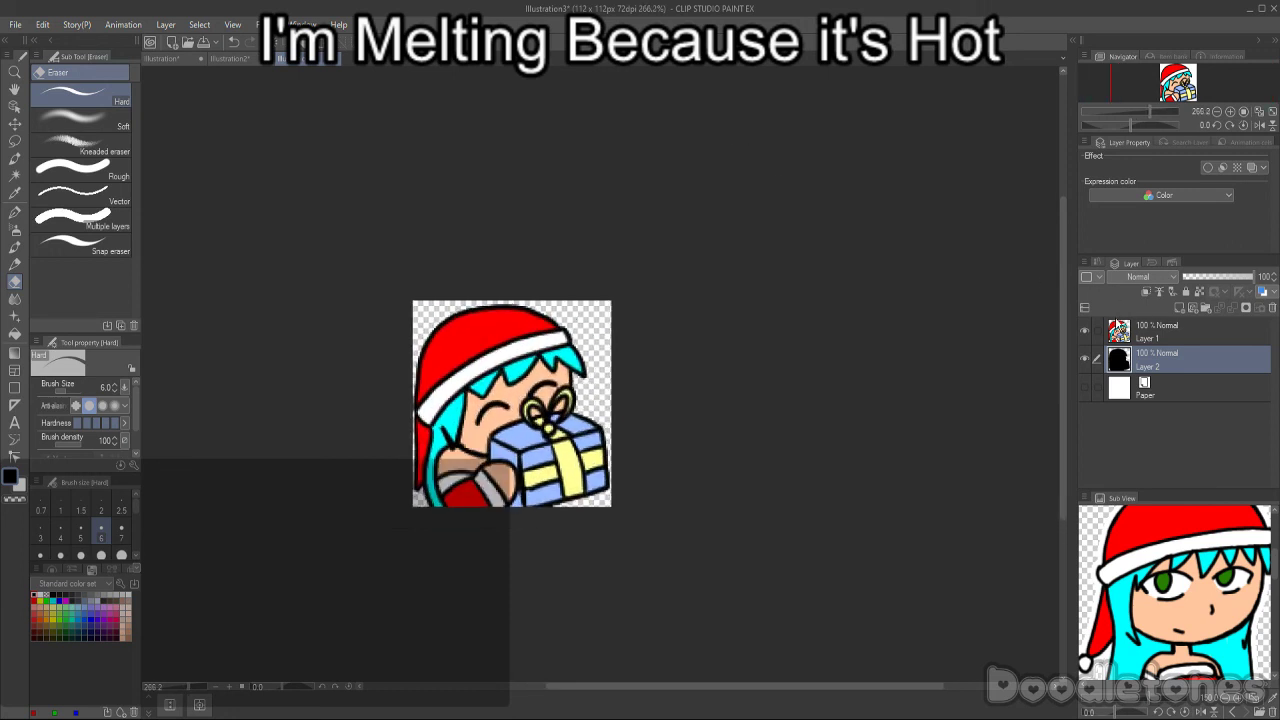
left_click(1272, 308)
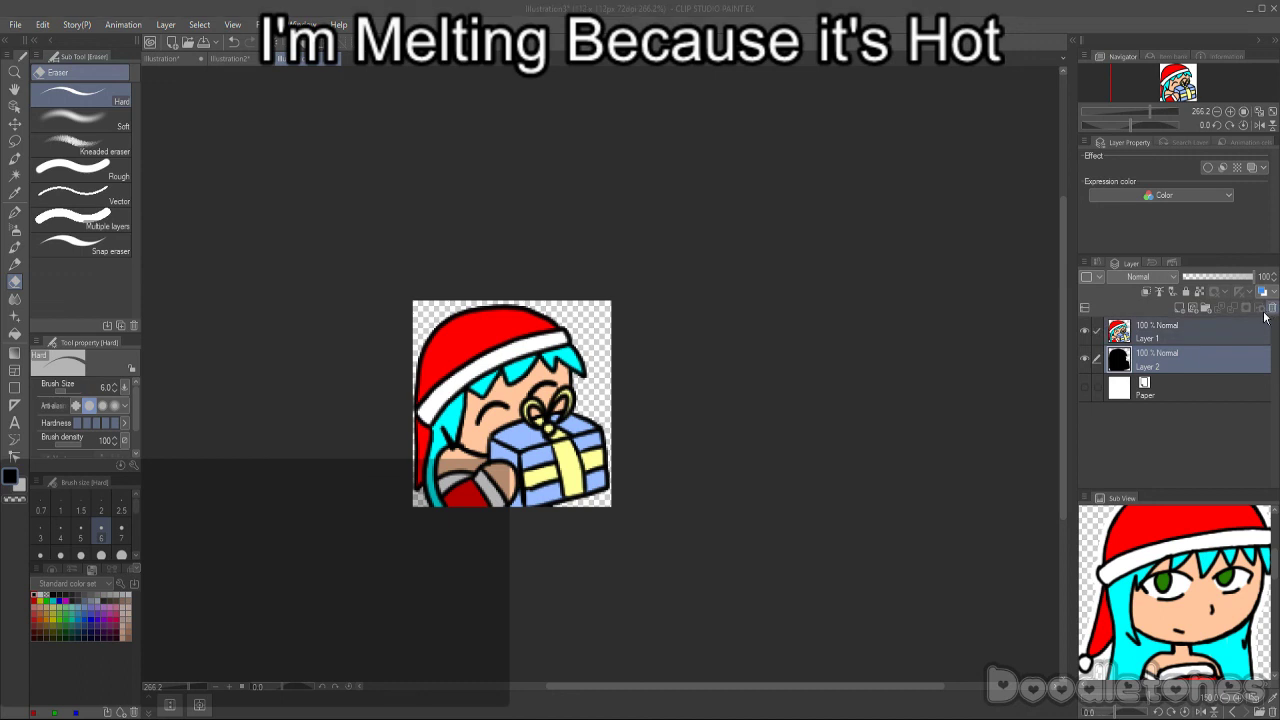
left_click(649, 274)
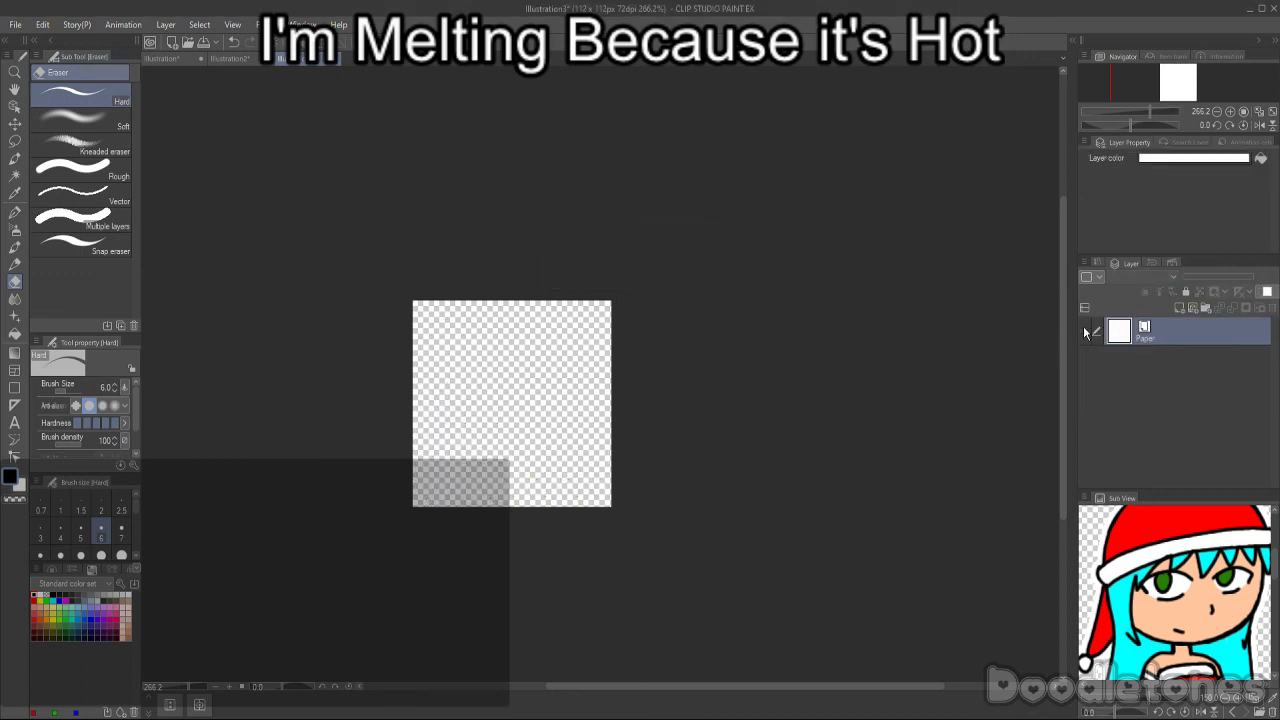
left_click(1084, 331)
left_click(1181, 308)
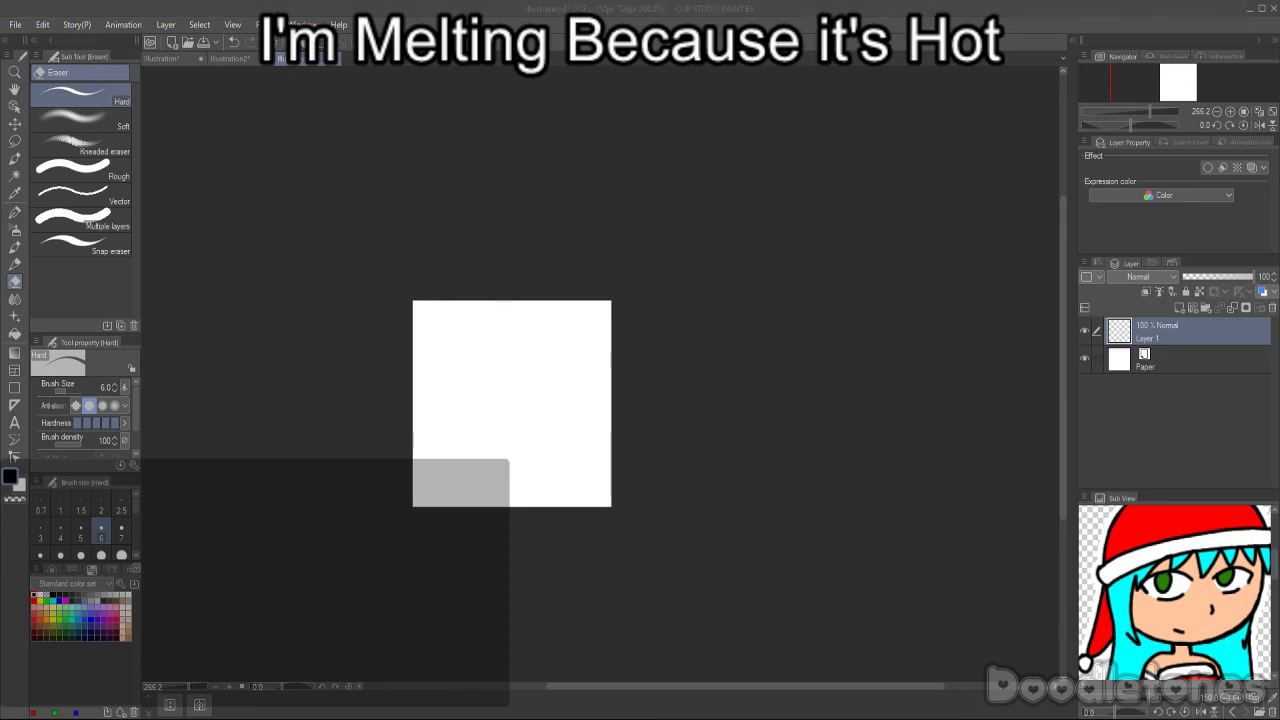
left_click(250, 93)
- Export the handwritten emote plan as a single-layer PNG named emotelist to the Desktop at 100% scale
left_click(164, 60)
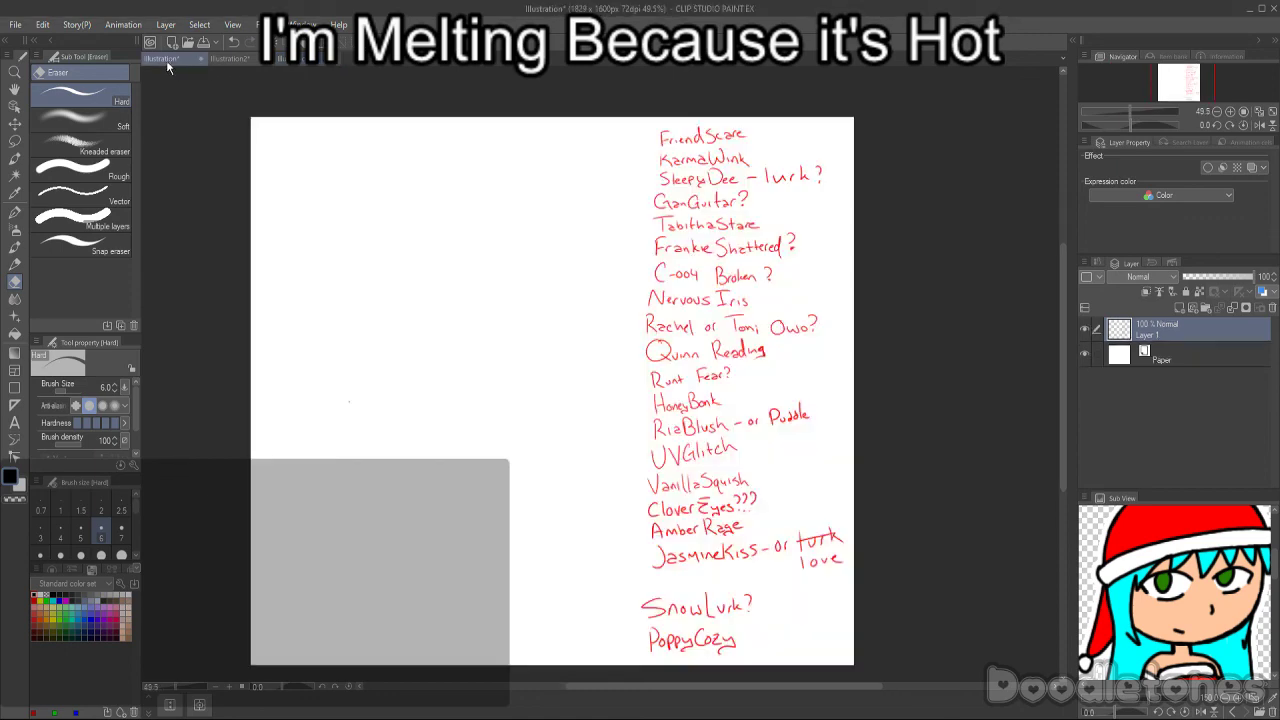
left_click(225, 56)
left_click(20, 23)
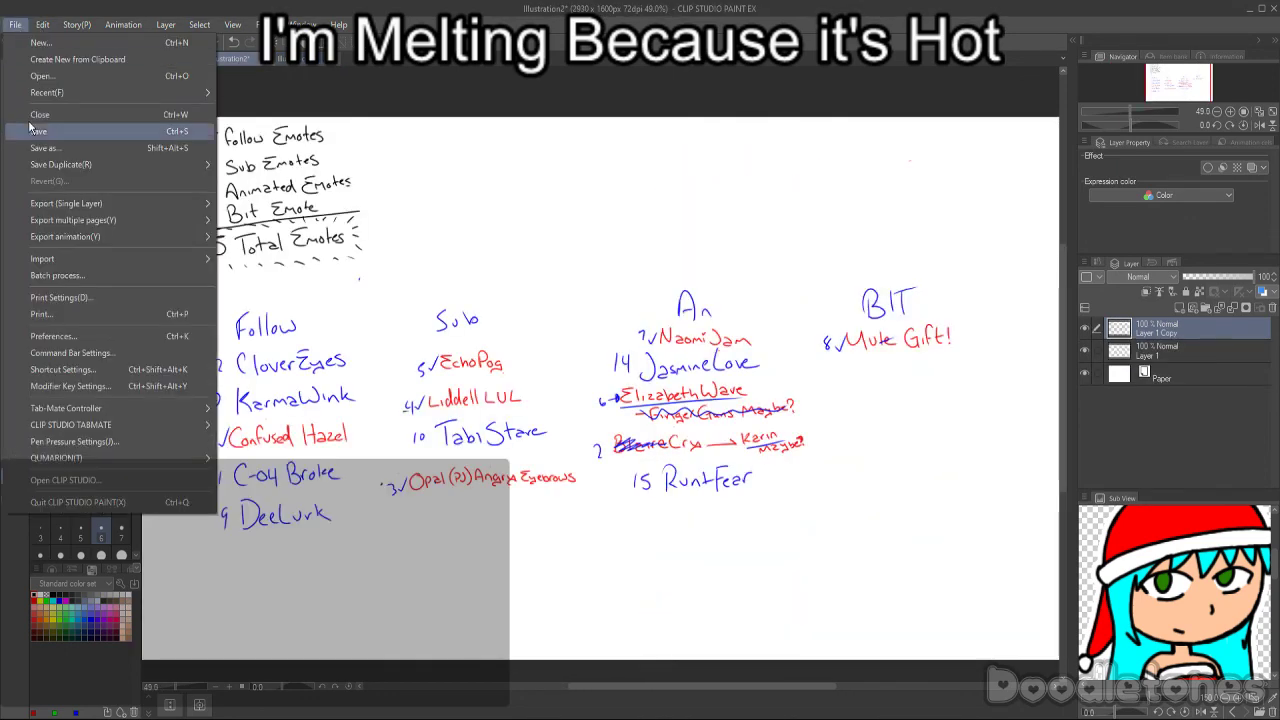
mouse_move(100, 202)
left_click(258, 243)
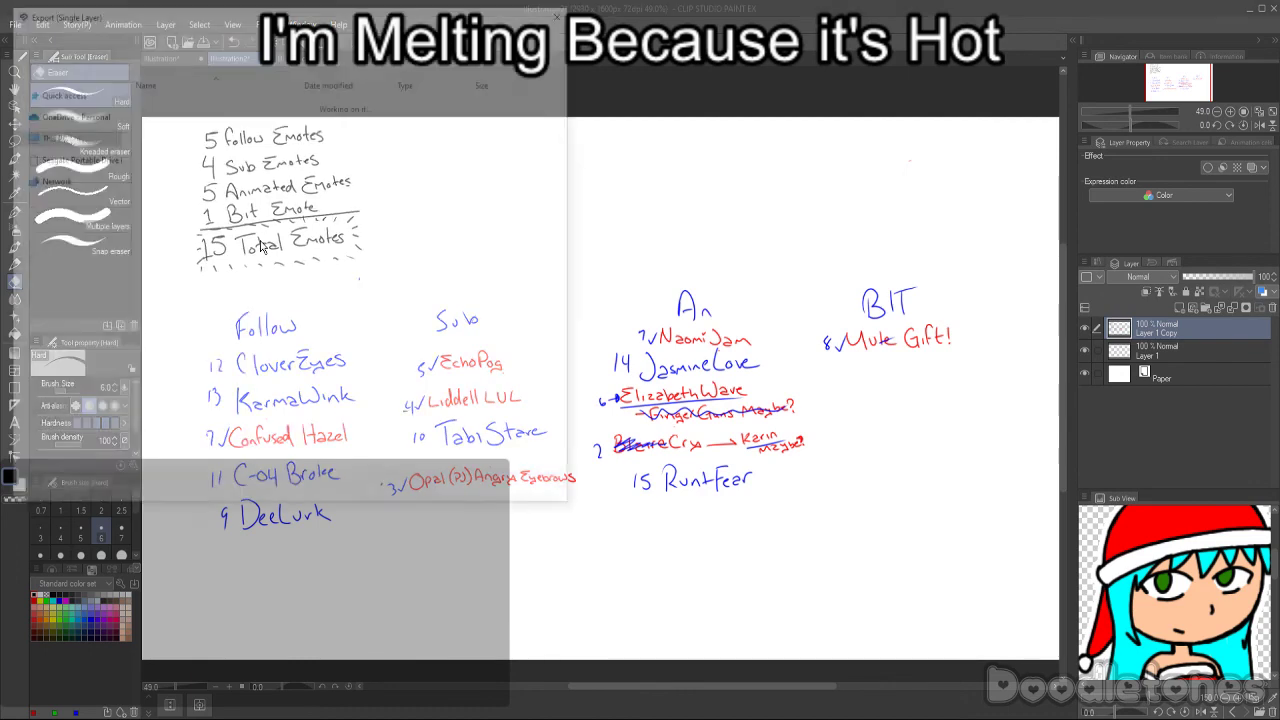
type("emotelist")
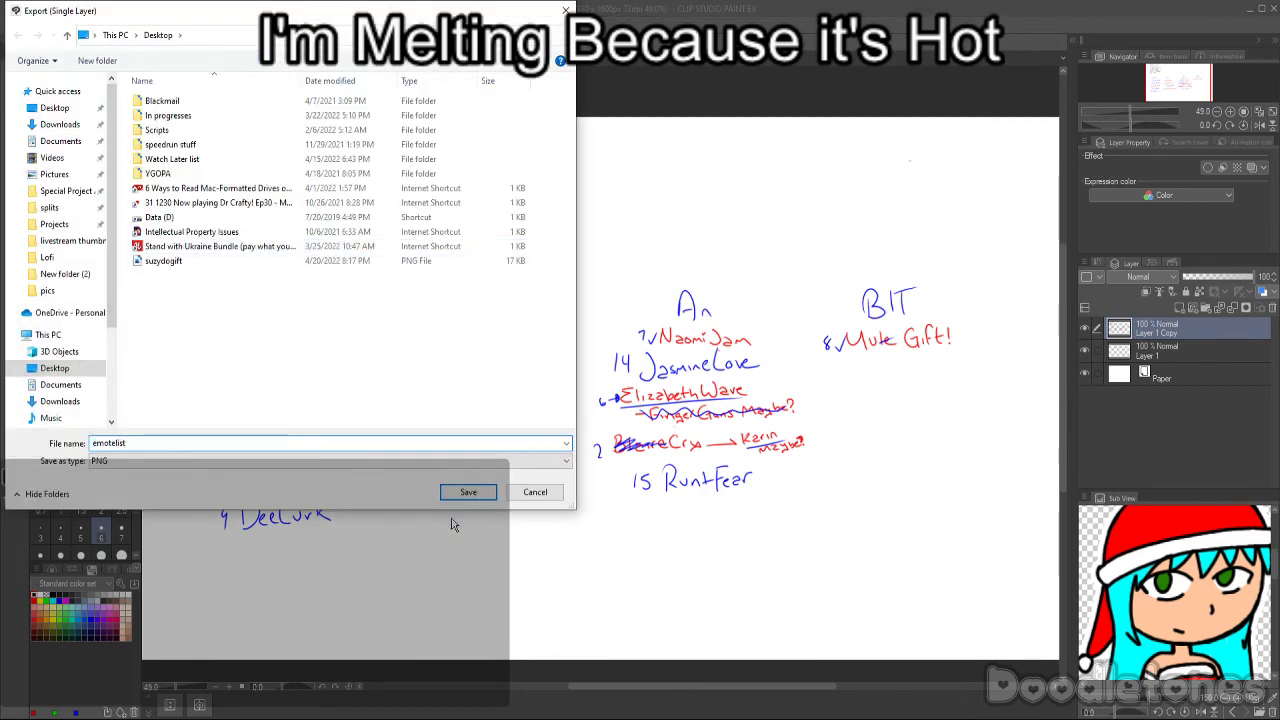
left_click(470, 491)
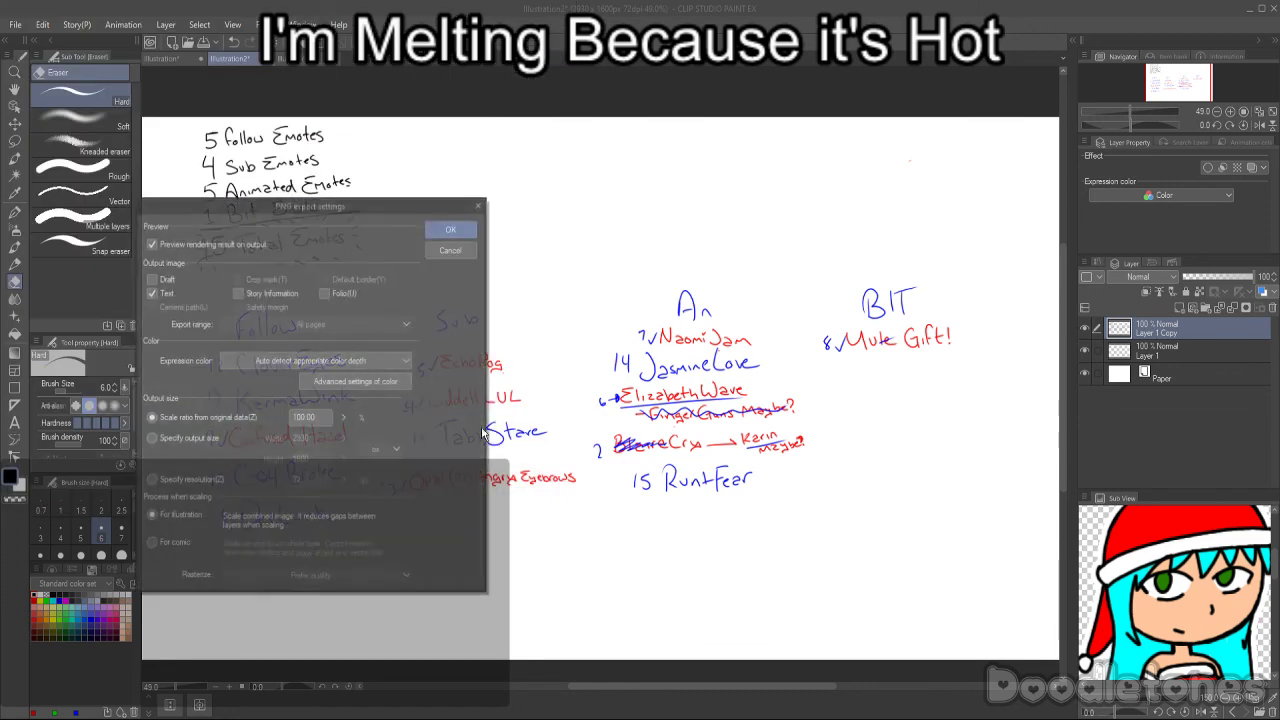
left_click(468, 232)
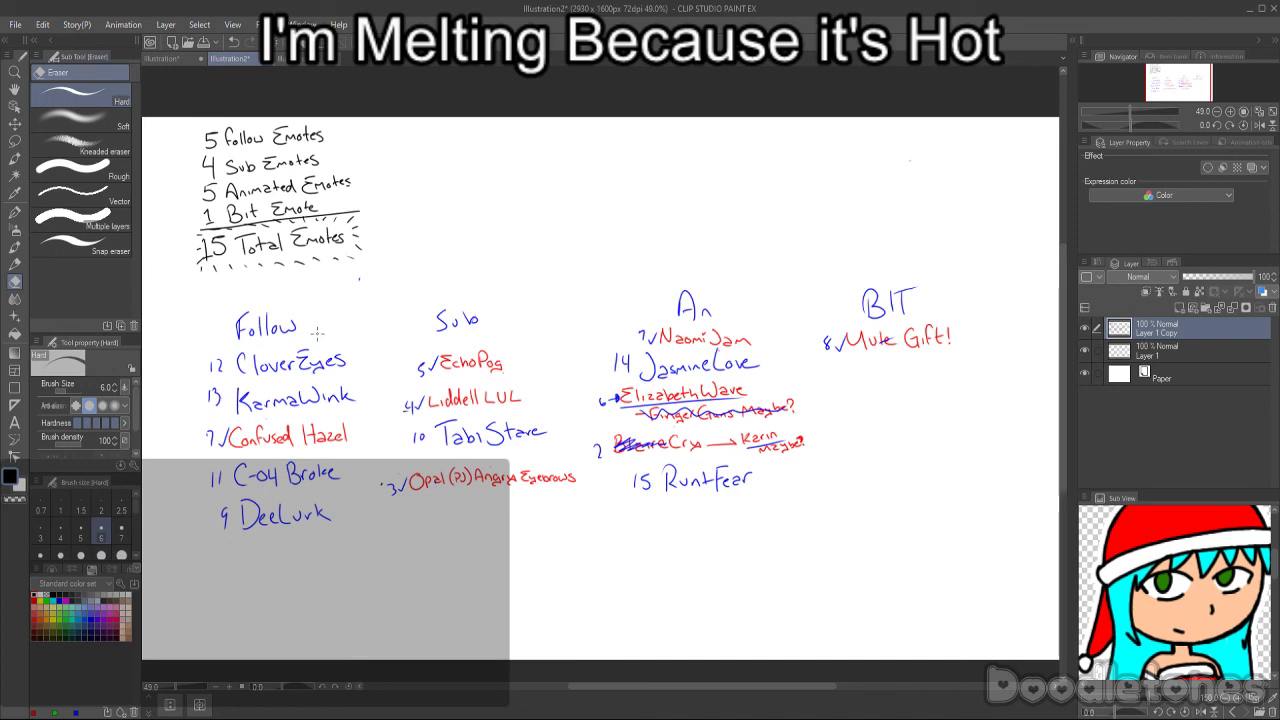
- On the blank emote canvas, sketch a large head circle in red with the Opaque watercolor brush at size 5
scroll(313, 335, "up", 2)
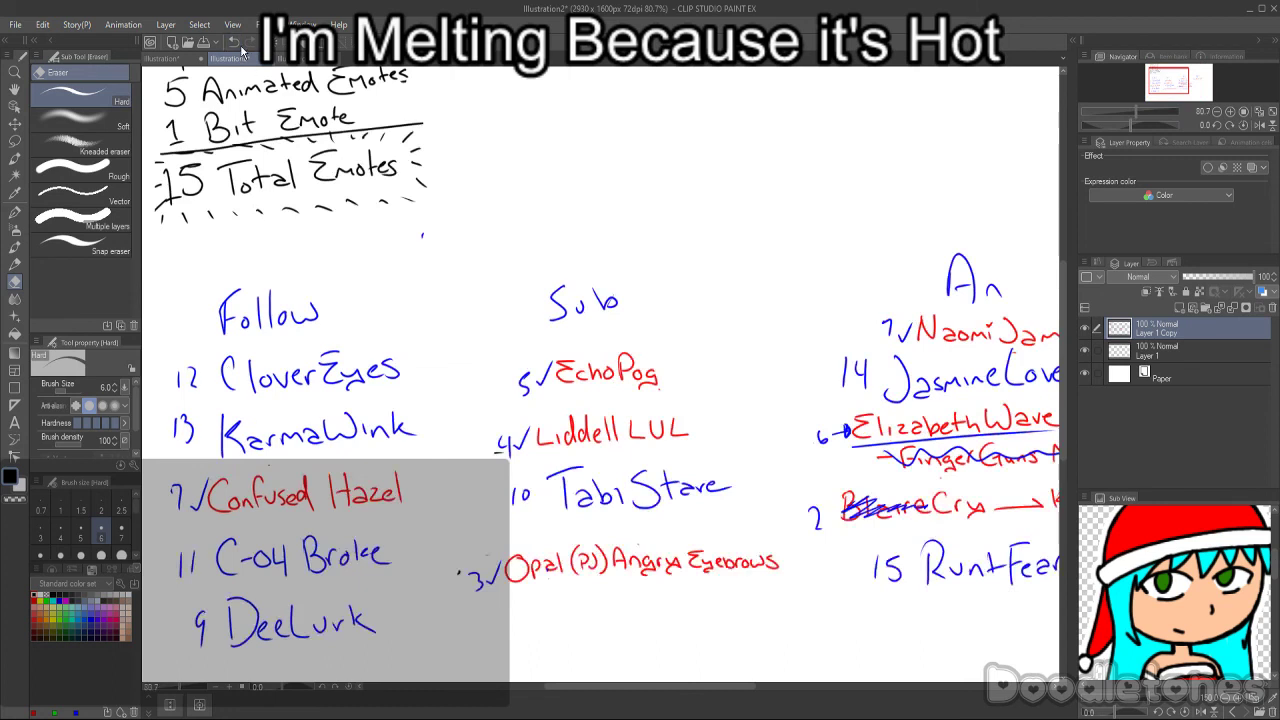
left_click(288, 58)
scroll(443, 300, "up", 2)
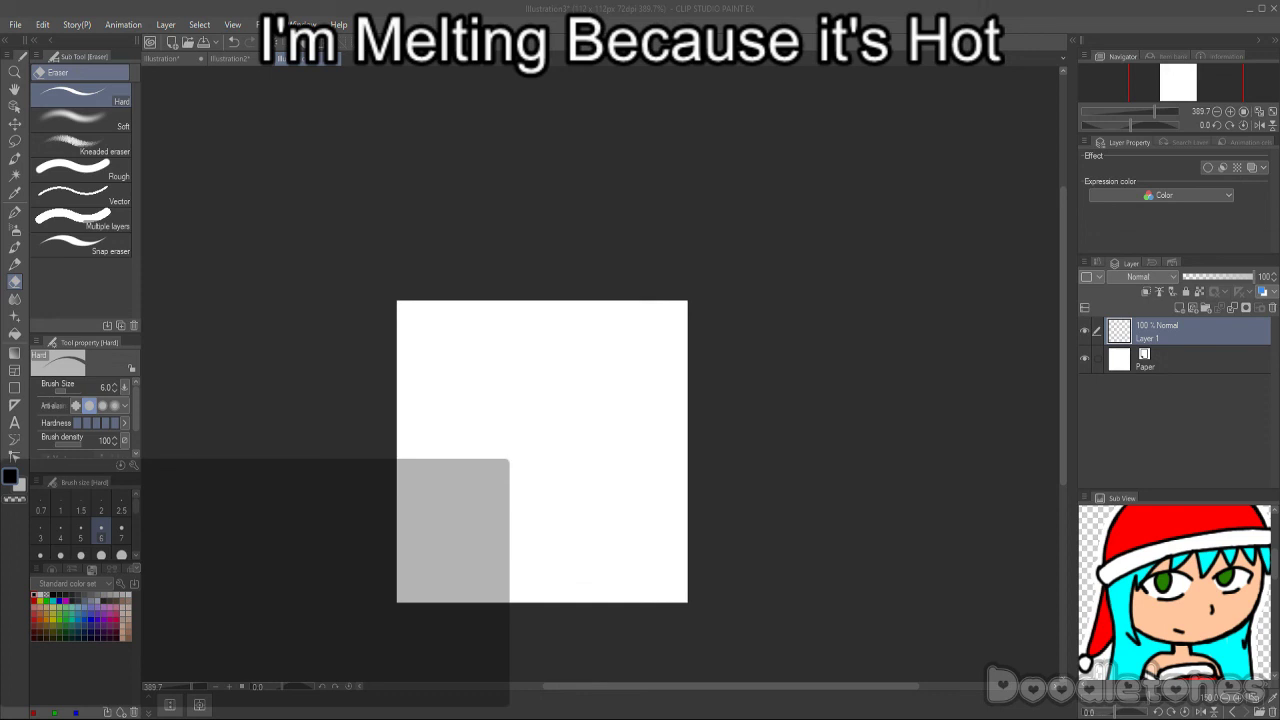
scroll(739, 338, "up", 2)
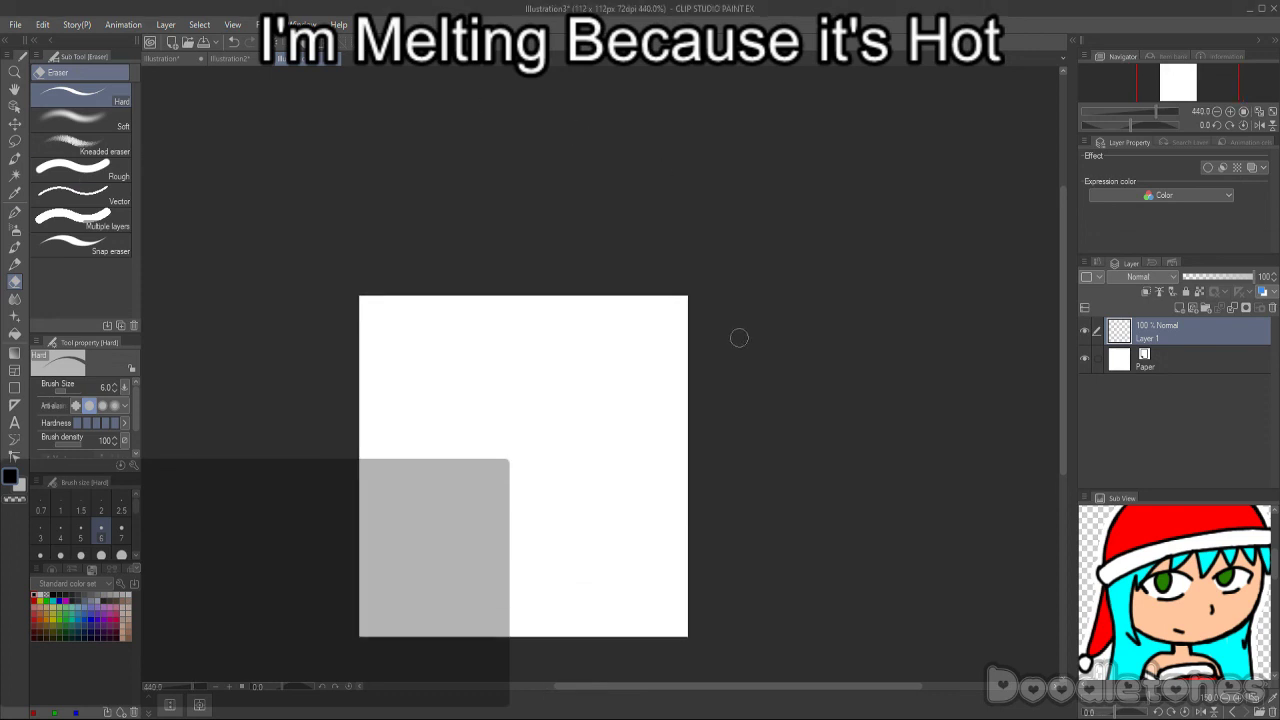
left_click(15, 247)
left_click(37, 598)
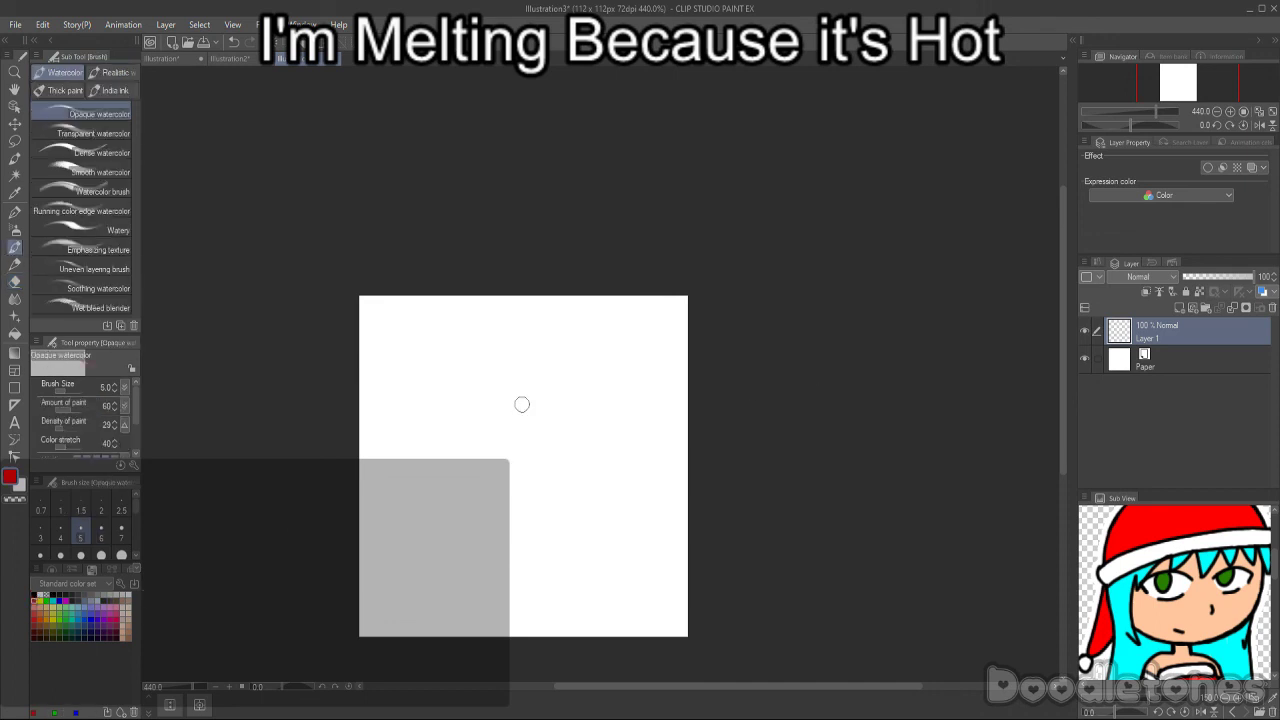
mouse_move(536, 367)
left_mouse_down()
mouse_move(451, 406)
mouse_move(466, 520)
mouse_move(523, 591)
mouse_move(562, 592)
left_mouse_up()
mouse_move(447, 411)
left_mouse_down()
mouse_move(568, 357)
mouse_move(495, 378)
mouse_move(626, 378)
mouse_move(548, 360)
mouse_move(648, 405)
mouse_move(630, 390)
mouse_move(649, 500)
mouse_move(646, 436)
mouse_move(636, 532)
left_mouse_up()
mouse_move(638, 436)
left_mouse_down()
mouse_move(661, 501)
mouse_move(642, 413)
mouse_move(622, 560)
mouse_move(651, 517)
mouse_move(546, 580)
left_mouse_up()
left_click_drag(648, 538, 497, 563)
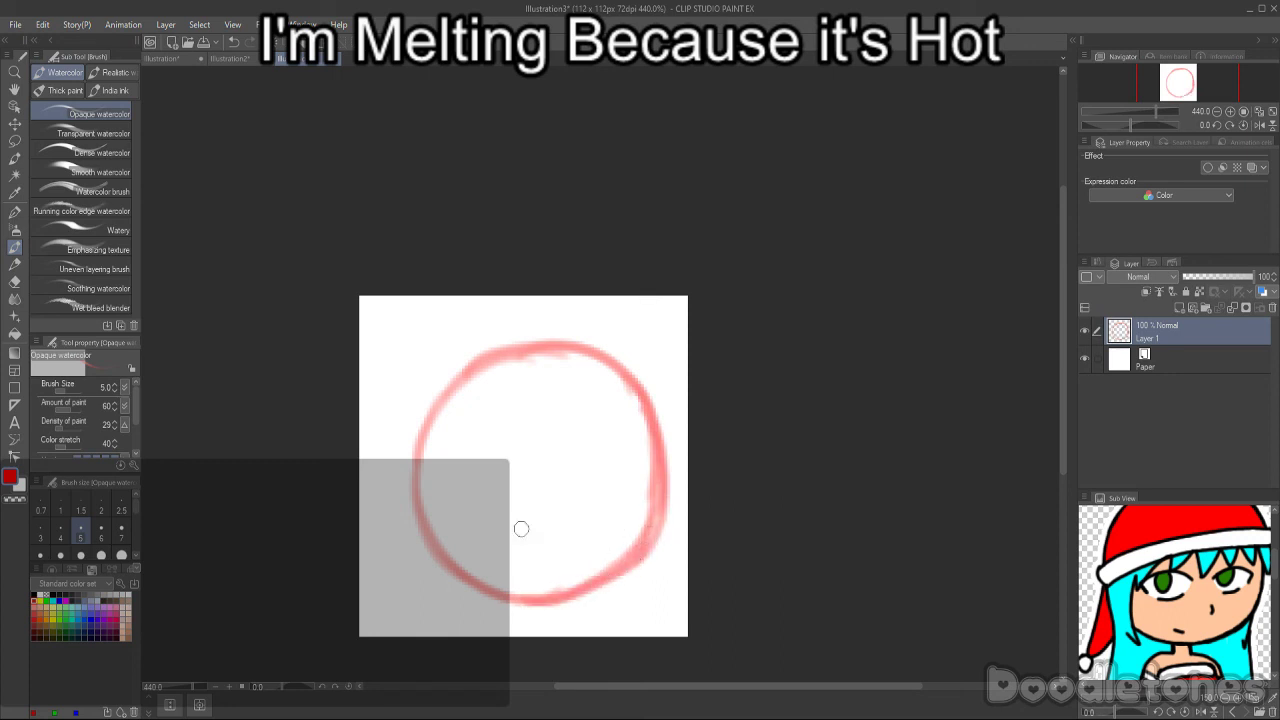
mouse_move(429, 438)
left_mouse_down()
mouse_move(472, 368)
mouse_move(430, 390)
mouse_move(419, 542)
mouse_move(460, 552)
mouse_move(501, 599)
mouse_move(532, 600)
mouse_move(625, 531)
mouse_move(660, 485)
left_mouse_up()
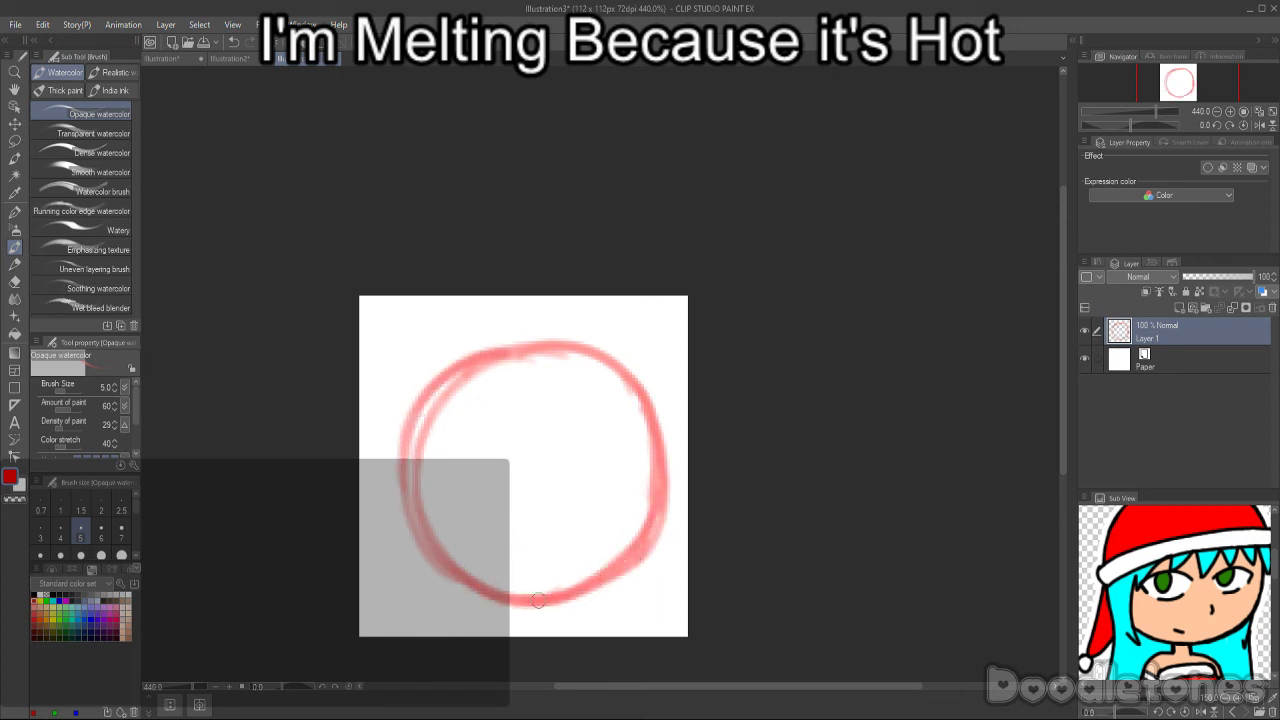
mouse_move(500, 596)
left_mouse_down()
mouse_move(622, 565)
mouse_move(657, 480)
mouse_move(612, 571)
mouse_move(648, 521)
mouse_move(601, 585)
mouse_move(555, 597)
mouse_move(634, 517)
left_mouse_up()
mouse_move(562, 345)
left_mouse_down()
mouse_move(487, 363)
mouse_move(654, 371)
left_mouse_up()
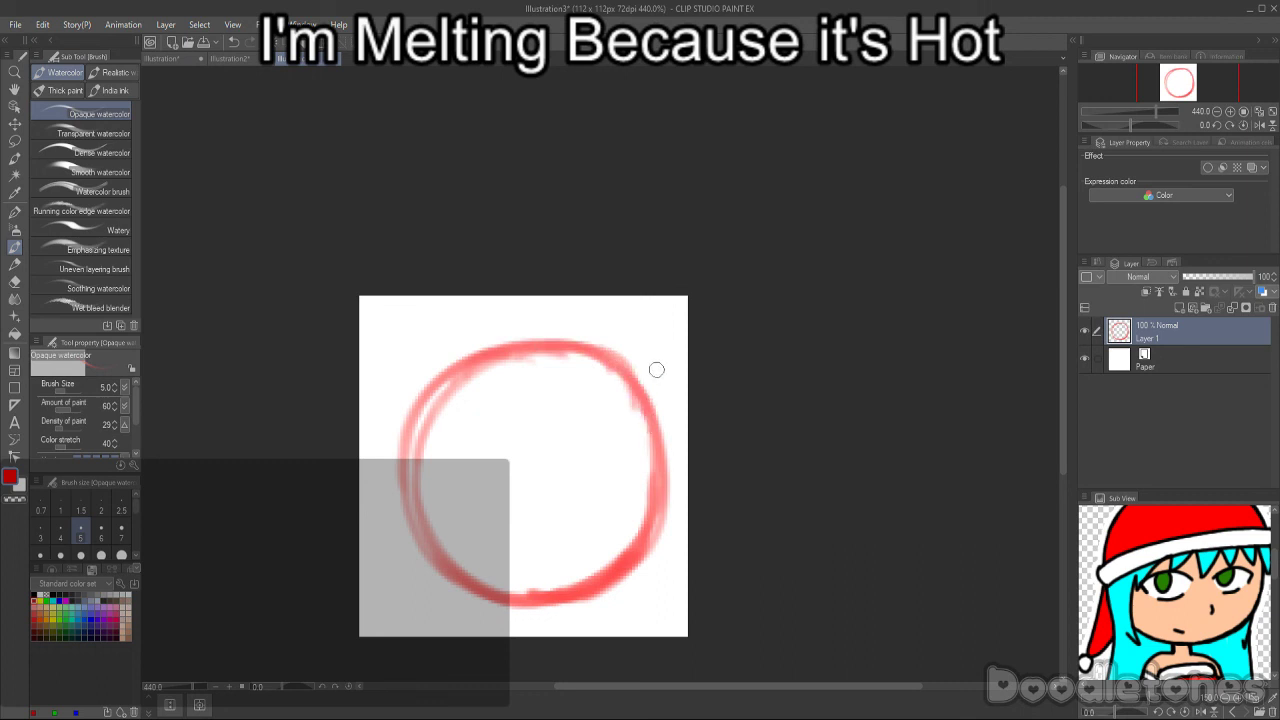
- Lasso the head circle, scale it down slightly, move it higher on the canvas and drop the selection
key("e")
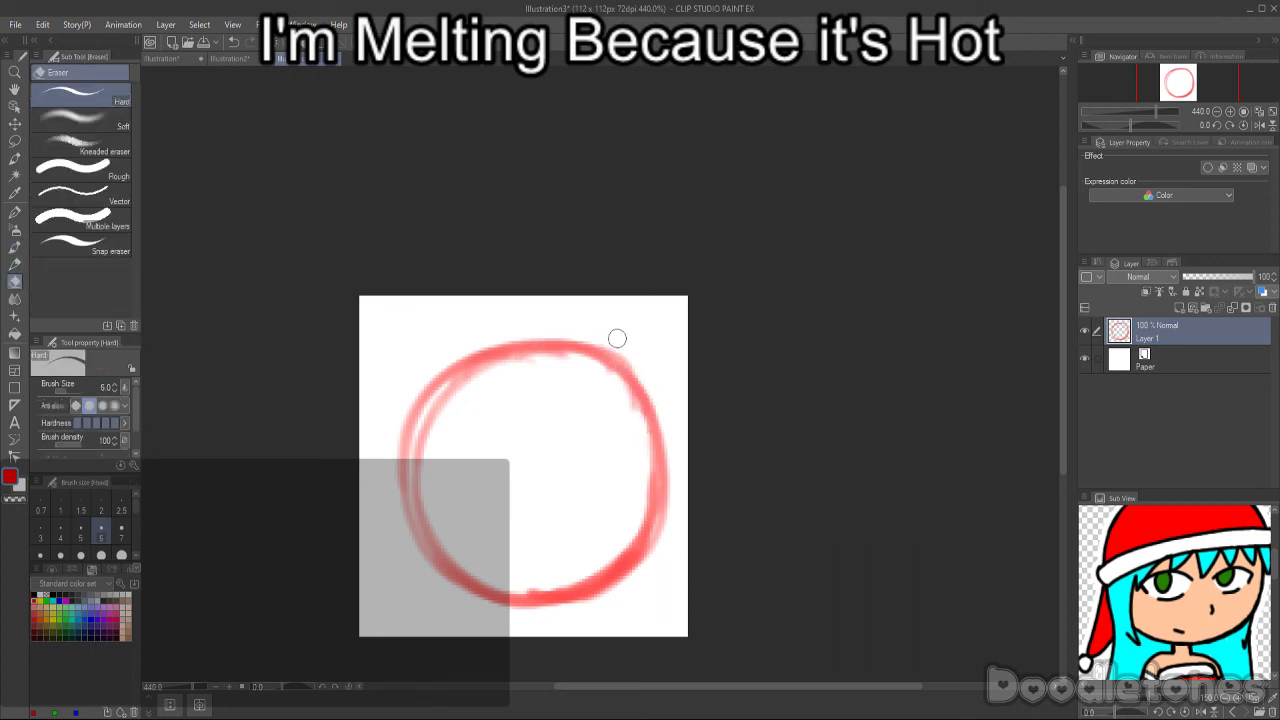
key("m")
mouse_move(660, 305)
left_mouse_down()
mouse_move(628, 643)
mouse_move(440, 340)
left_mouse_up()
key("ctrl+t")
left_click_drag(526, 636, 526, 582)
key("Return")
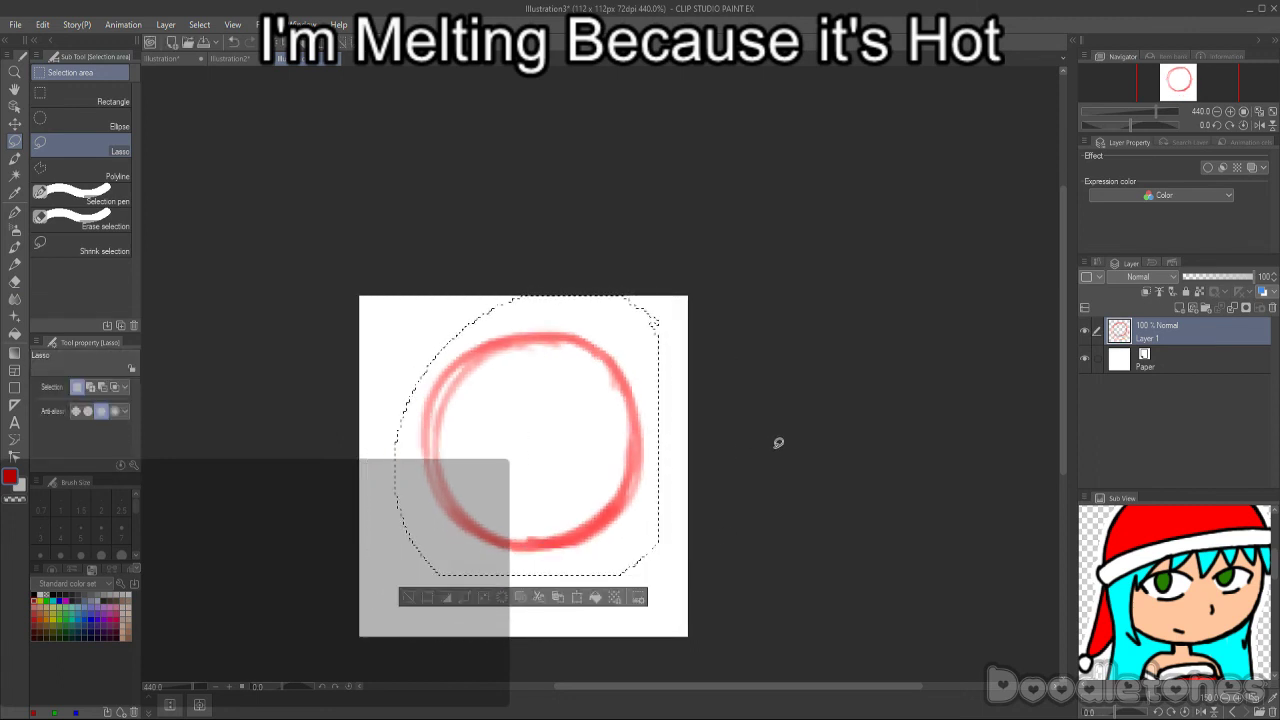
key("ctrl+d")
- Sketch a pointed ear on each side of the head in red
key("b")
mouse_move(429, 423)
left_mouse_down()
mouse_move(382, 487)
mouse_move(445, 505)
left_mouse_up()
mouse_move(628, 408)
left_mouse_down()
mouse_move(683, 429)
mouse_move(643, 467)
left_mouse_up()
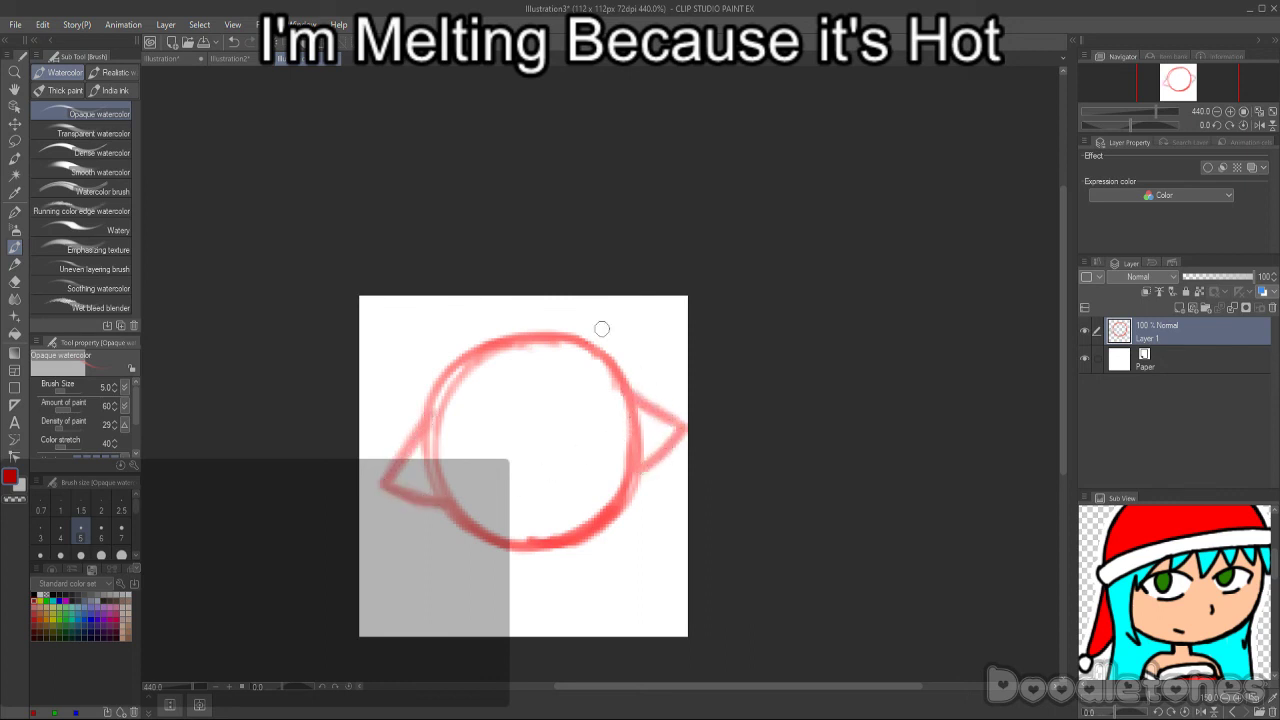
- Lasso the head and ears, rotate them slightly clockwise and move them a little lower on the canvas
left_click(15, 141)
mouse_move(683, 345)
left_mouse_down()
mouse_move(726, 437)
mouse_move(571, 286)
mouse_move(660, 318)
left_mouse_up()
left_click(575, 627)
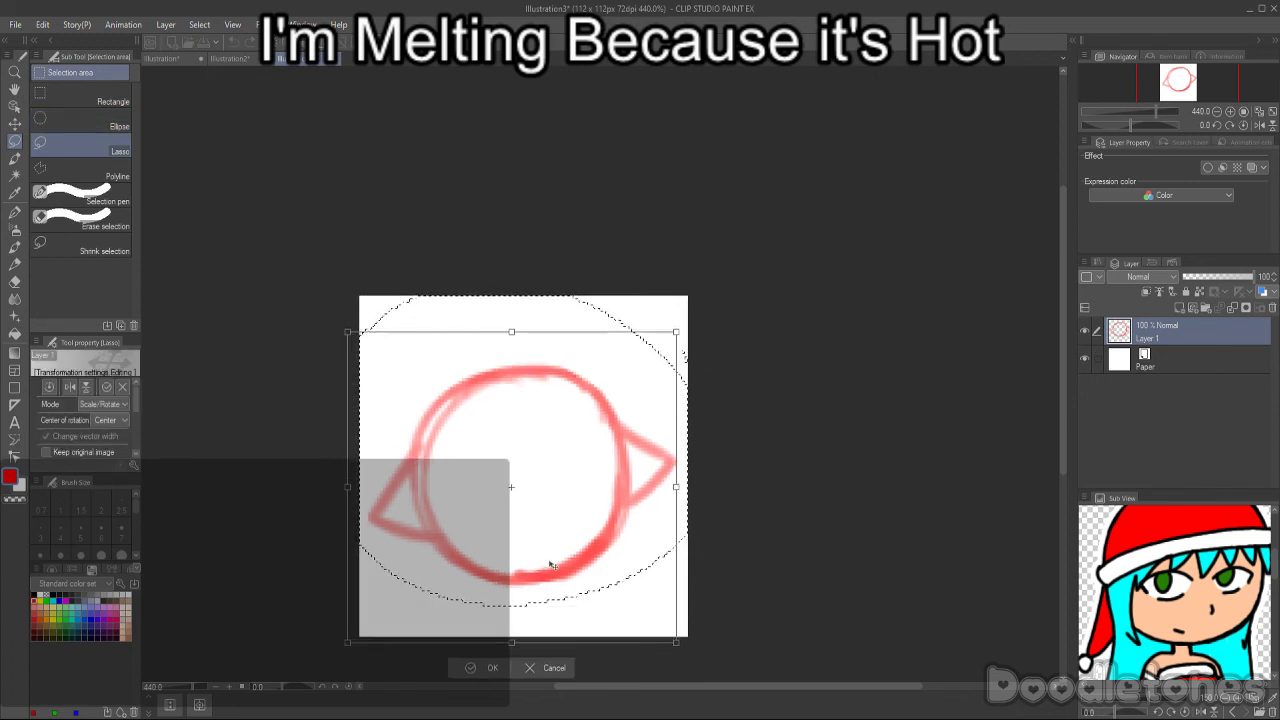
left_click_drag(551, 560, 551, 597)
left_click_drag(706, 488, 705, 510)
left_click_drag(571, 514, 566, 503)
left_click_drag(670, 486, 684, 490)
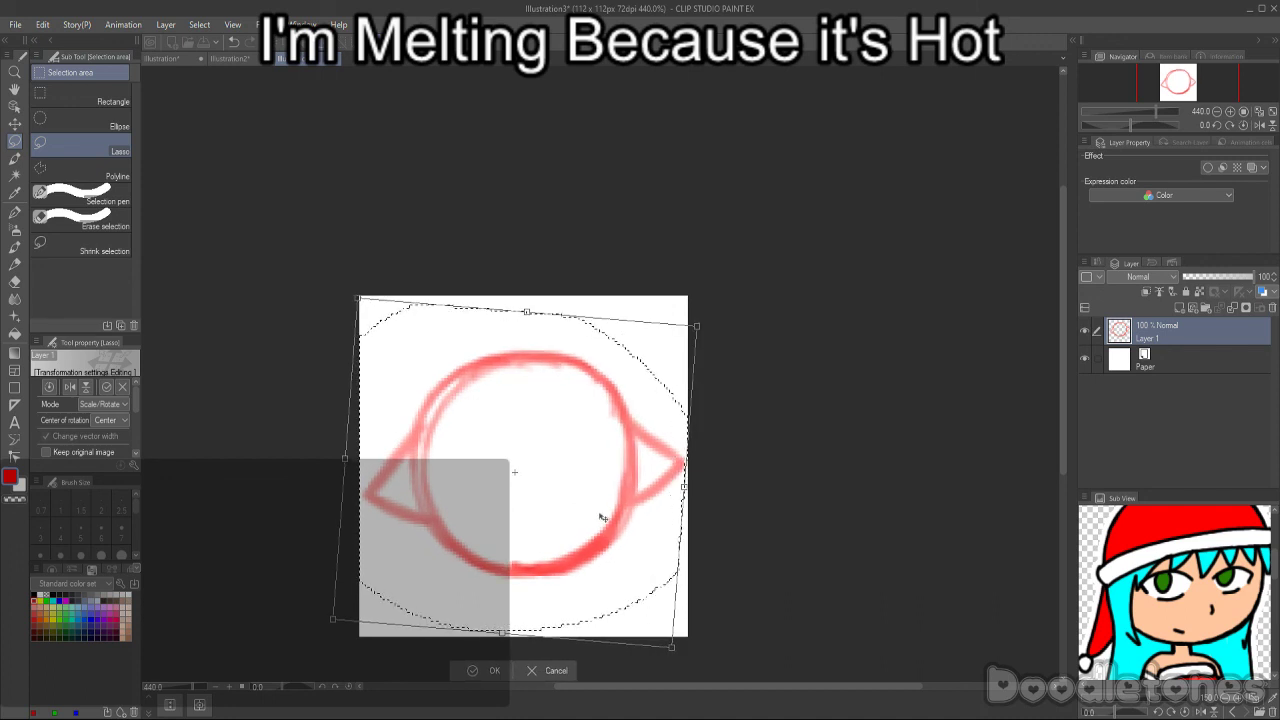
left_click_drag(600, 514, 622, 530)
key("Return")
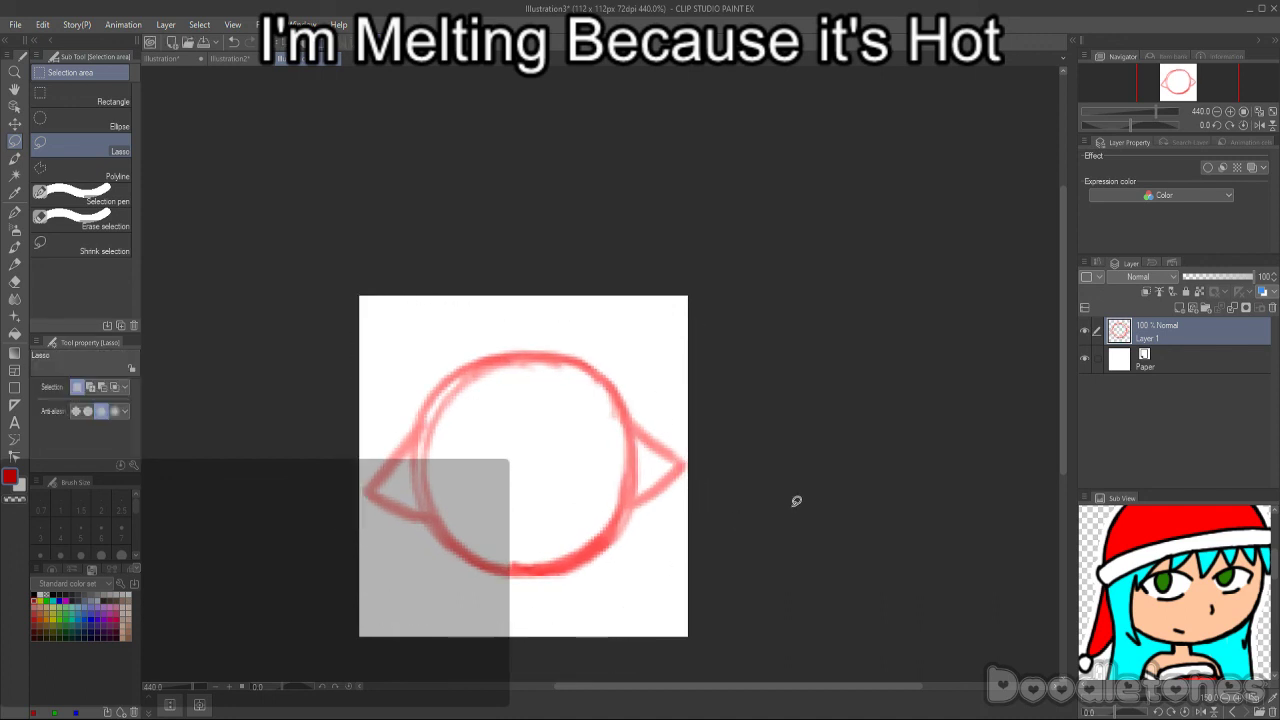
- Sketch two short outward curves for the collar just below the head
key("b")
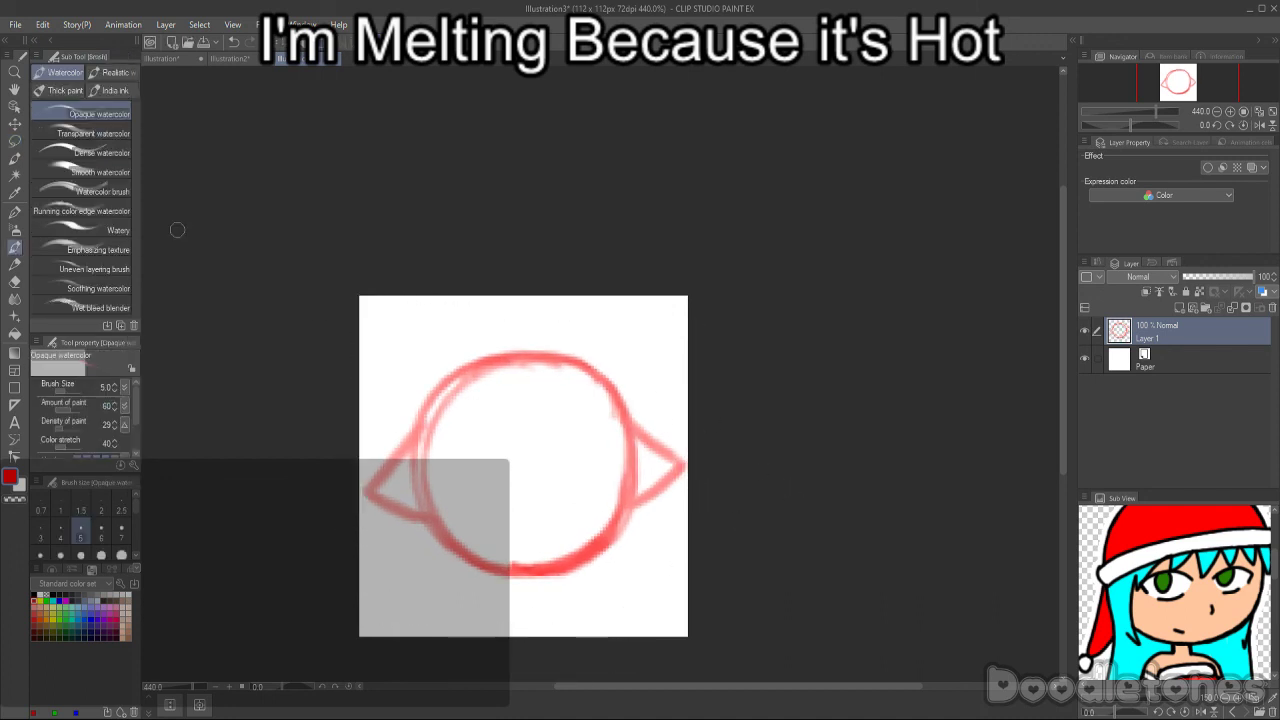
left_click_drag(495, 575, 498, 605)
left_click_drag(592, 572, 585, 600)
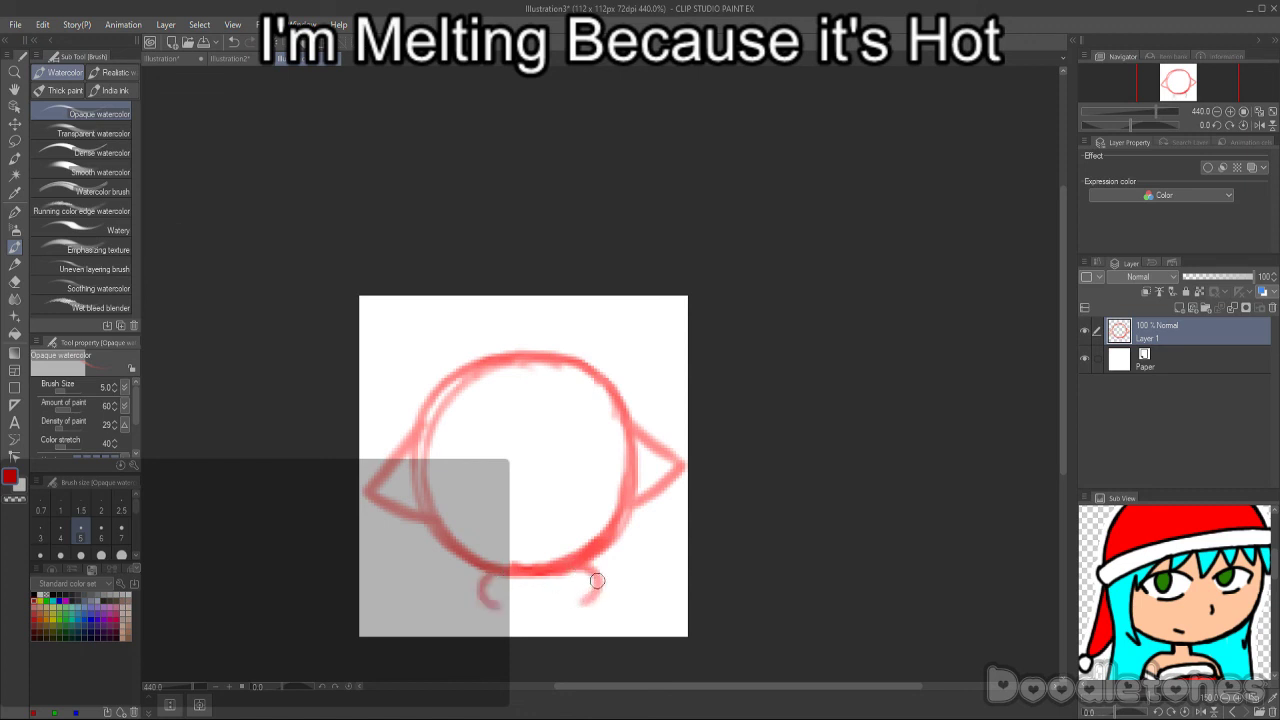
- Lasso the whole sketch and shift it upward to leave room for the shoulders, keeping its size
key("m")
mouse_move(672, 320)
left_mouse_down()
mouse_move(737, 420)
mouse_move(444, 313)
mouse_move(660, 318)
left_mouse_up()
key("ctrl+t")
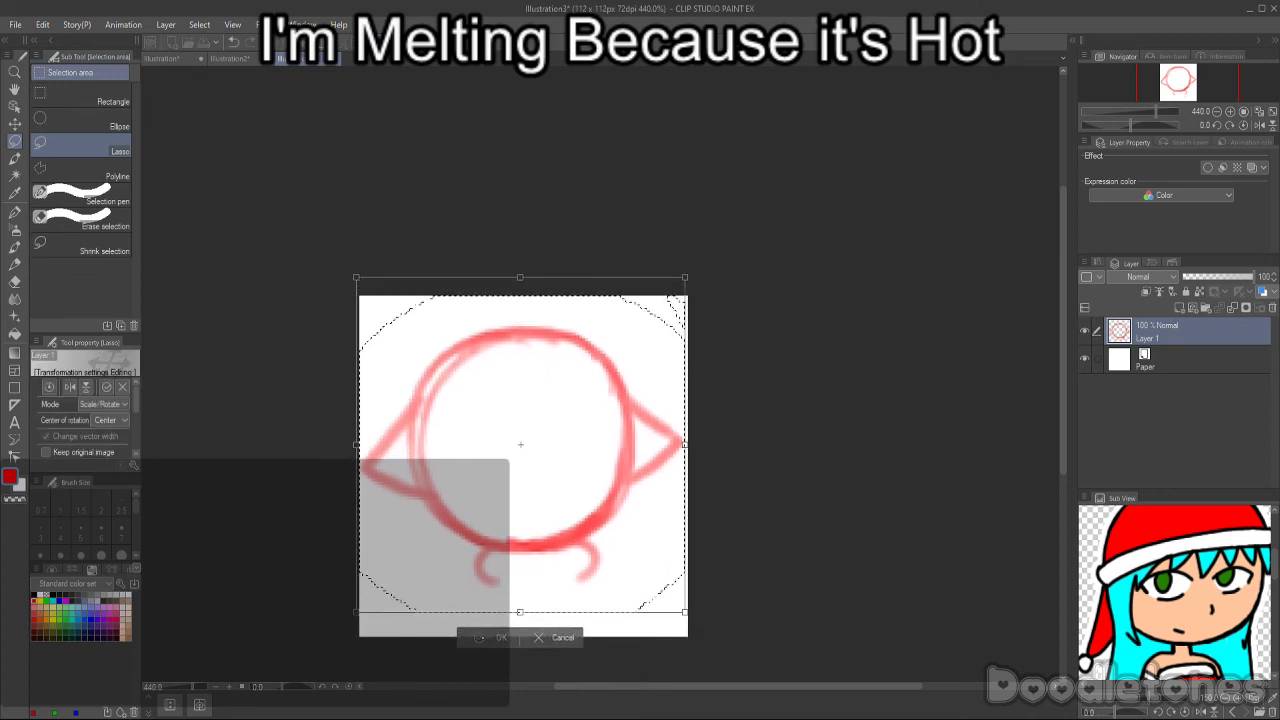
key("Return")
key("ctrl+d")
- Sketch two sloping shoulders down to the canvas edge and two wide eyes with oval pupils glancing sideways
left_click(15, 247)
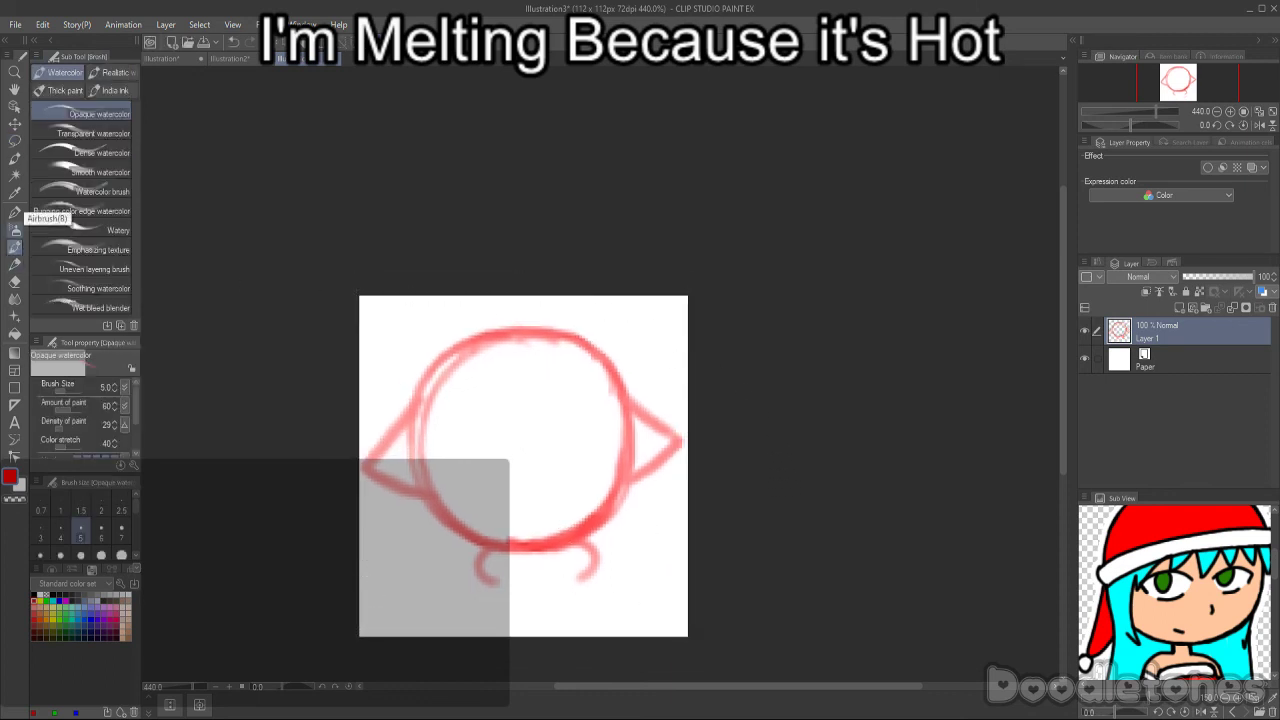
left_click_drag(495, 586, 443, 634)
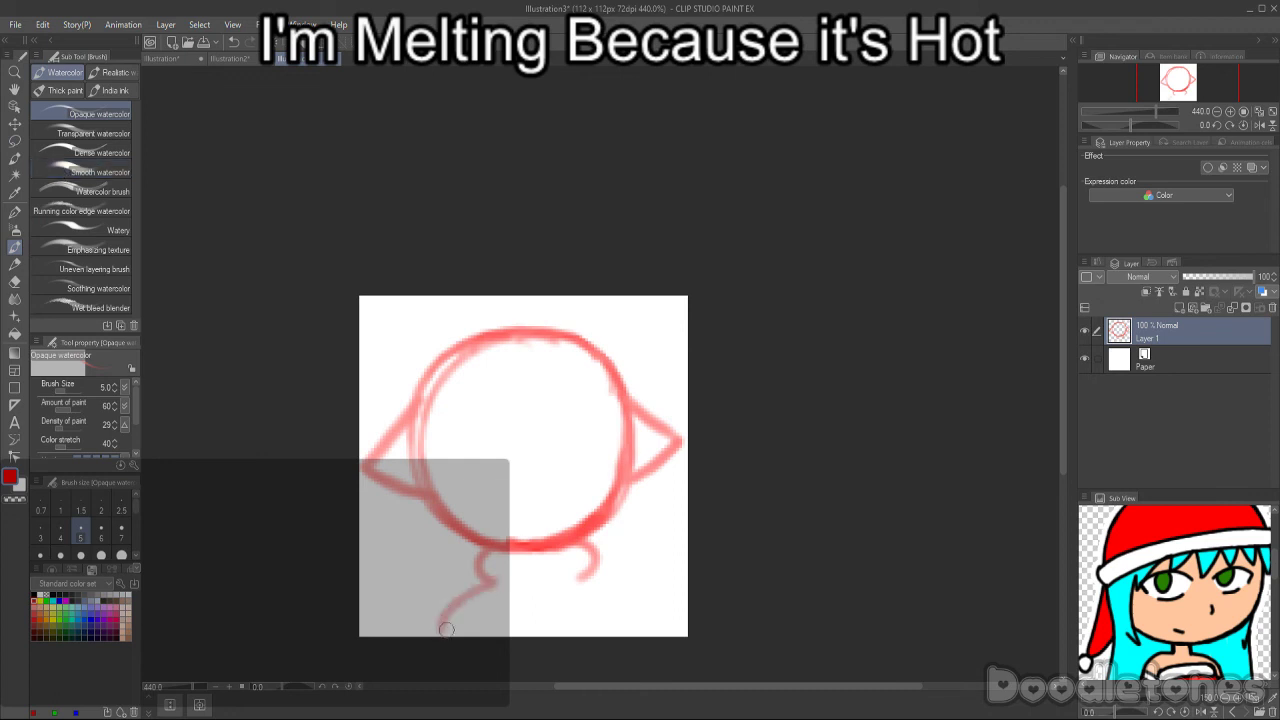
mouse_move(579, 578)
left_mouse_down()
mouse_move(613, 589)
mouse_move(644, 649)
left_mouse_up()
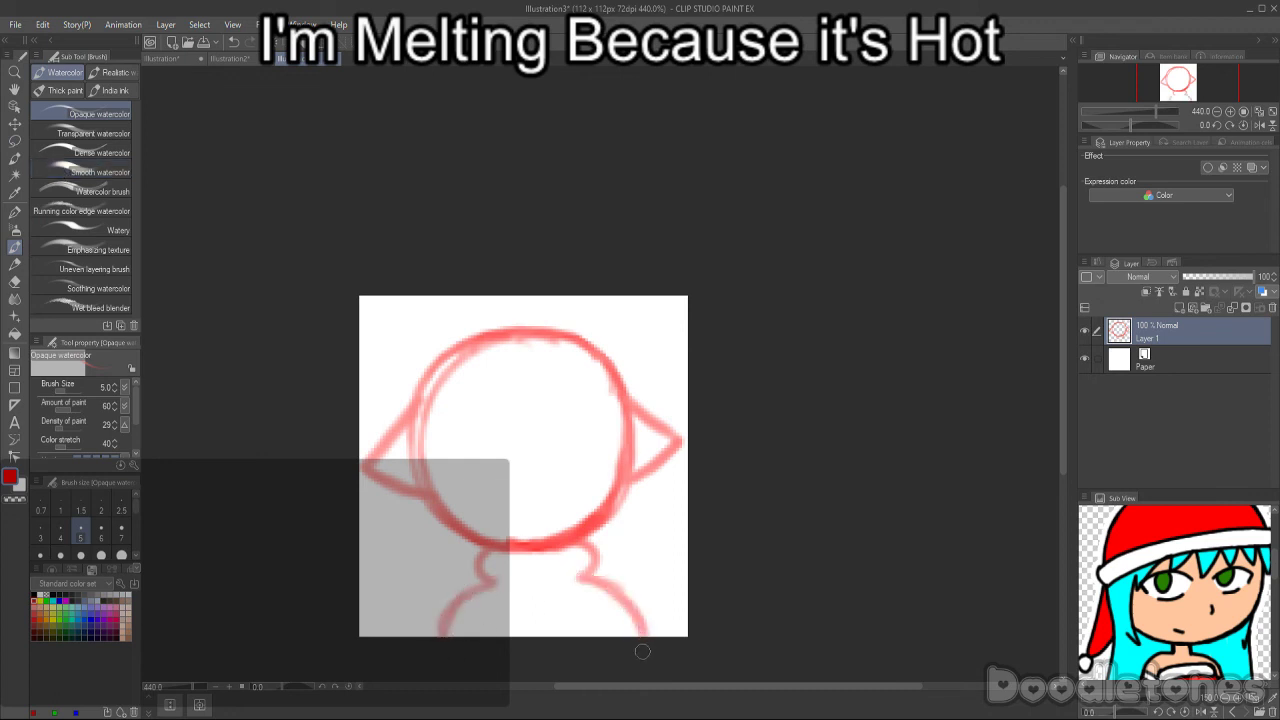
mouse_move(445, 437)
left_mouse_down()
mouse_move(469, 488)
mouse_move(522, 487)
left_mouse_up()
mouse_move(540, 437)
left_mouse_down()
mouse_move(545, 482)
mouse_move(604, 479)
mouse_move(615, 432)
mouse_move(518, 484)
mouse_move(497, 451)
mouse_move(512, 482)
mouse_move(505, 442)
left_mouse_up()
mouse_move(598, 452)
left_mouse_down()
mouse_move(588, 448)
mouse_move(606, 446)
mouse_move(608, 476)
left_mouse_up()
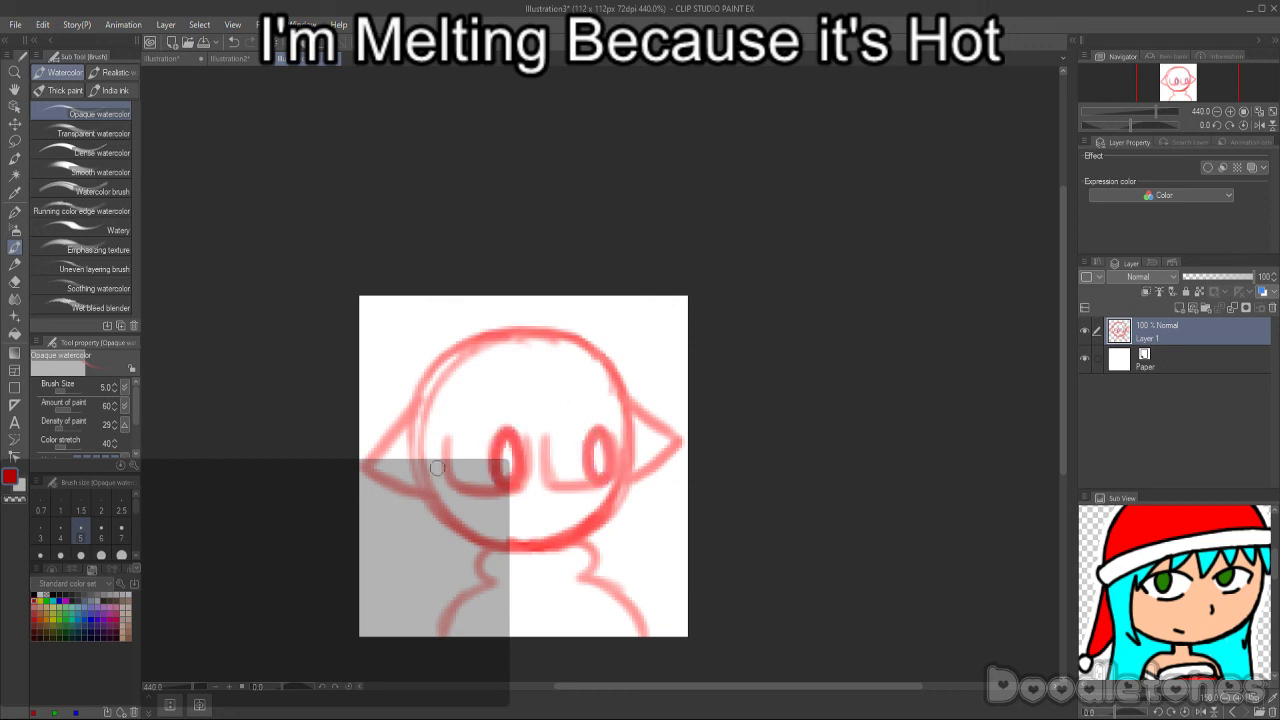
- Sketch a long pointed hair lock in front of the left ear and jagged bangs across the forehead
left_click_drag(439, 431, 481, 585)
left_click_drag(443, 481, 476, 581)
left_click_drag(404, 474, 472, 582)
left_click_drag(400, 422, 455, 575)
left_click_drag(400, 394, 442, 544)
left_click_drag(410, 498, 470, 579)
left_click_drag(440, 446, 442, 504)
left_click_drag(440, 420, 440, 468)
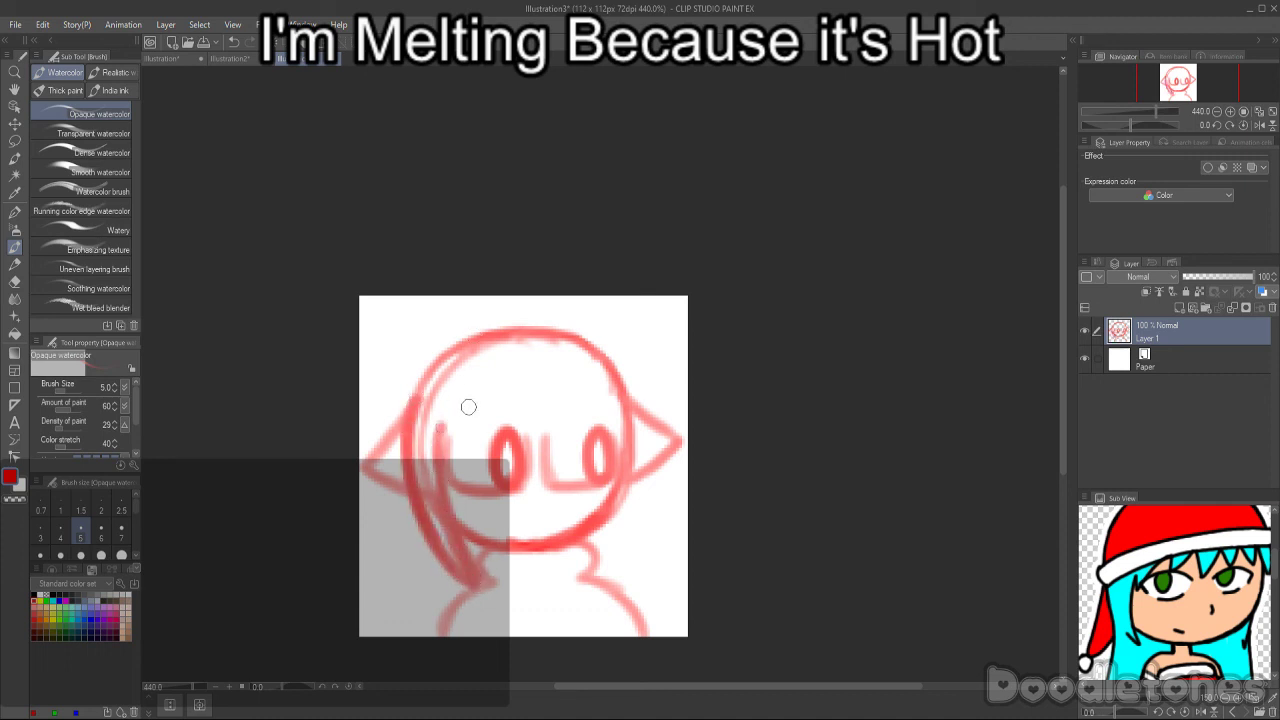
mouse_move(445, 423)
left_mouse_down()
mouse_move(499, 402)
mouse_move(442, 436)
mouse_move(506, 395)
mouse_move(501, 419)
mouse_move(564, 402)
mouse_move(553, 423)
mouse_move(562, 401)
mouse_move(586, 421)
mouse_move(613, 405)
mouse_move(624, 455)
left_mouse_up()
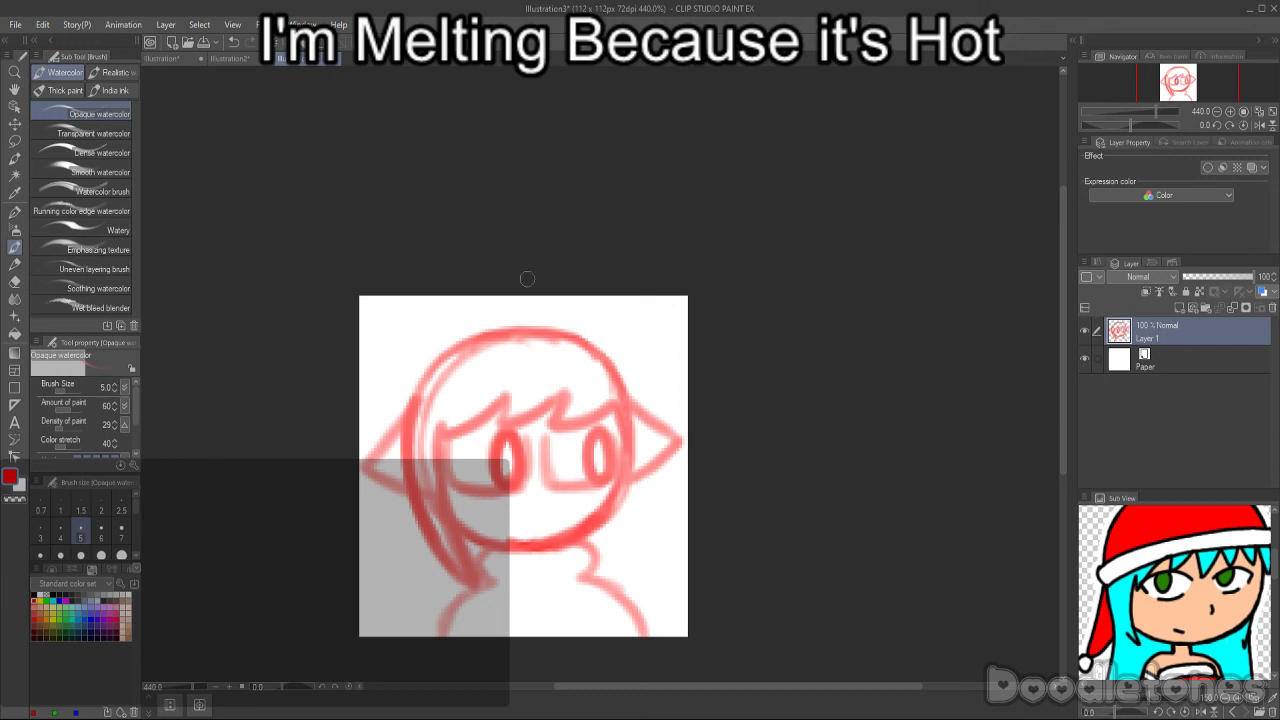
- Sketch a small hair tuft at the crown and a large pointed pigtail on each side of the head
mouse_move(590, 332)
left_mouse_down()
mouse_move(602, 350)
mouse_move(549, 336)
left_mouse_up()
mouse_move(438, 349)
left_mouse_down()
mouse_move(375, 351)
mouse_move(402, 335)
mouse_move(351, 361)
mouse_move(439, 342)
mouse_move(372, 349)
left_mouse_up()
mouse_move(362, 516)
left_mouse_down()
mouse_move(393, 596)
mouse_move(399, 572)
left_mouse_up()
mouse_move(631, 349)
left_mouse_down()
mouse_move(663, 331)
mouse_move(700, 371)
mouse_move(679, 534)
left_mouse_up()
left_click_drag(686, 490, 663, 578)
left_click_drag(649, 535, 664, 577)
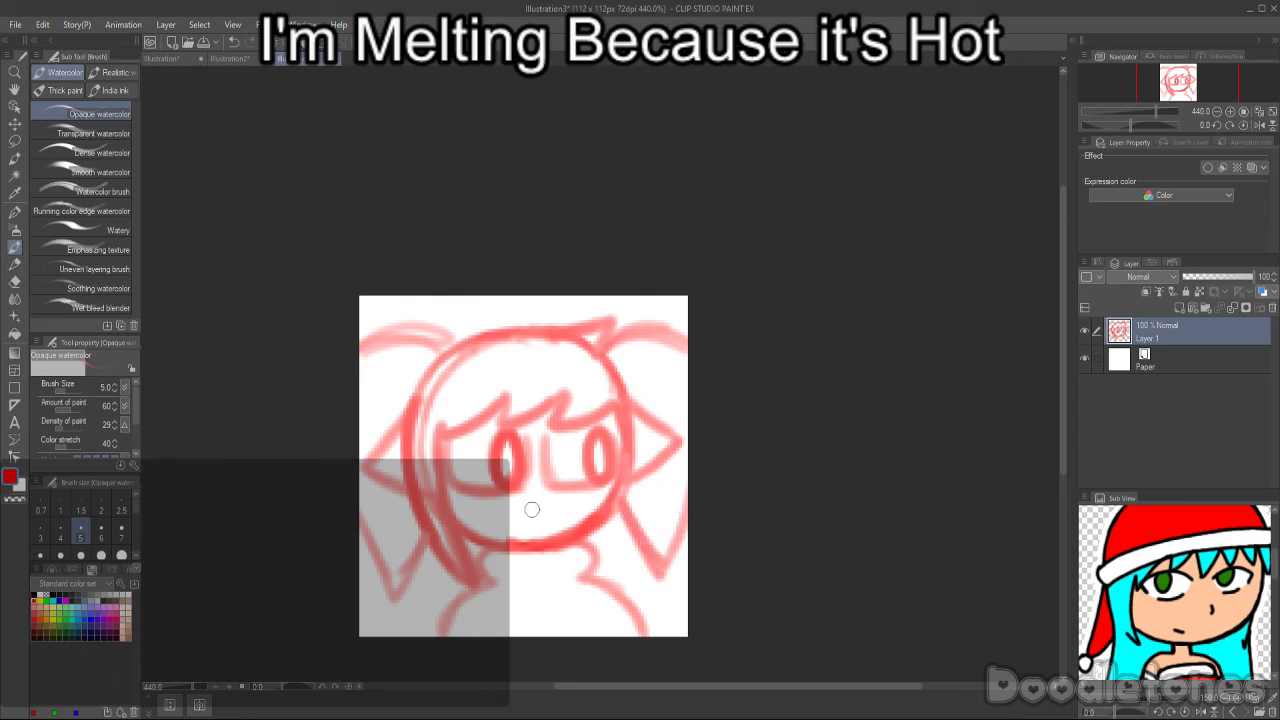
- Sketch a small nose and mouth on the face and a heart on the chest
mouse_move(526, 502)
left_mouse_down()
mouse_move(560, 506)
mouse_move(535, 537)
mouse_move(521, 529)
mouse_move(562, 510)
mouse_move(514, 536)
left_mouse_up()
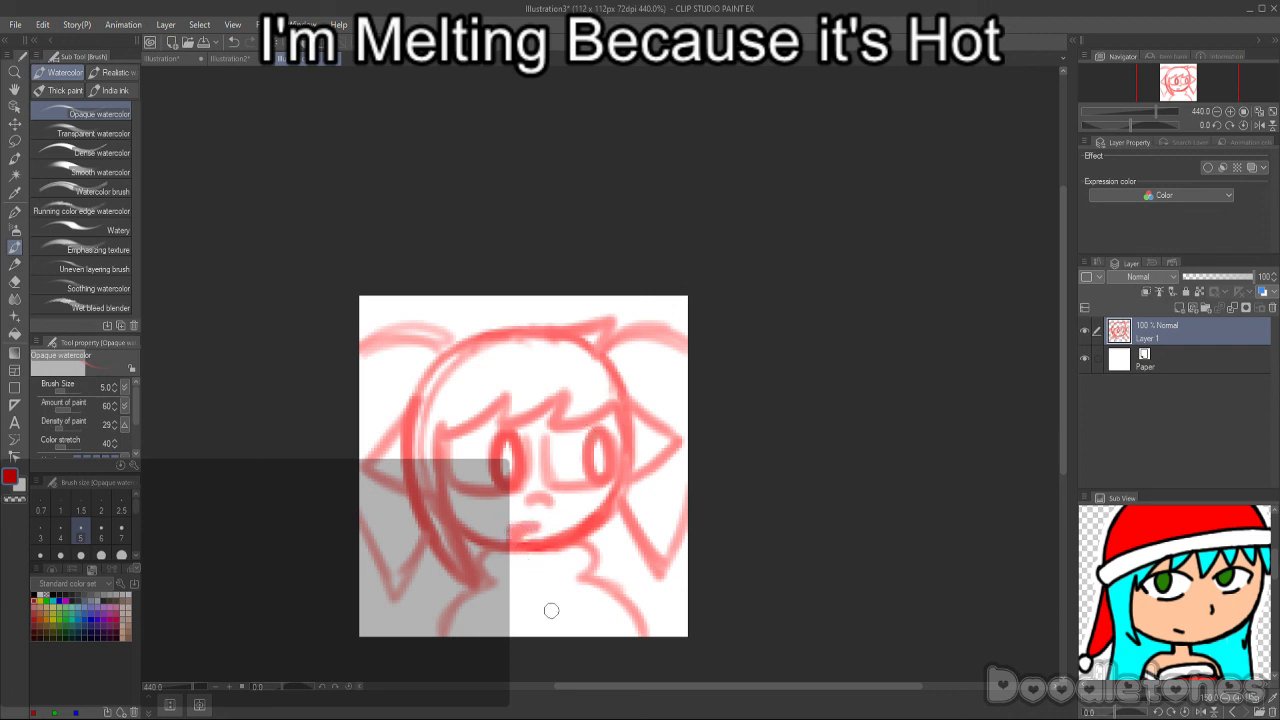
mouse_move(541, 612)
left_mouse_down()
mouse_move(541, 633)
mouse_move(518, 614)
mouse_move(552, 632)
left_mouse_up()
- Try enlarging the whole sketch and repositioning it so the face fills the canvas
key("m")
mouse_move(684, 265)
left_mouse_down()
mouse_move(657, 671)
mouse_move(386, 214)
mouse_move(680, 255)
left_mouse_up()
key("ctrl+t")
left_click_drag(529, 262, 531, 153)
left_click_drag(563, 381, 570, 455)
left_click_drag(516, 233, 516, 214)
left_click_drag(577, 343, 577, 363)
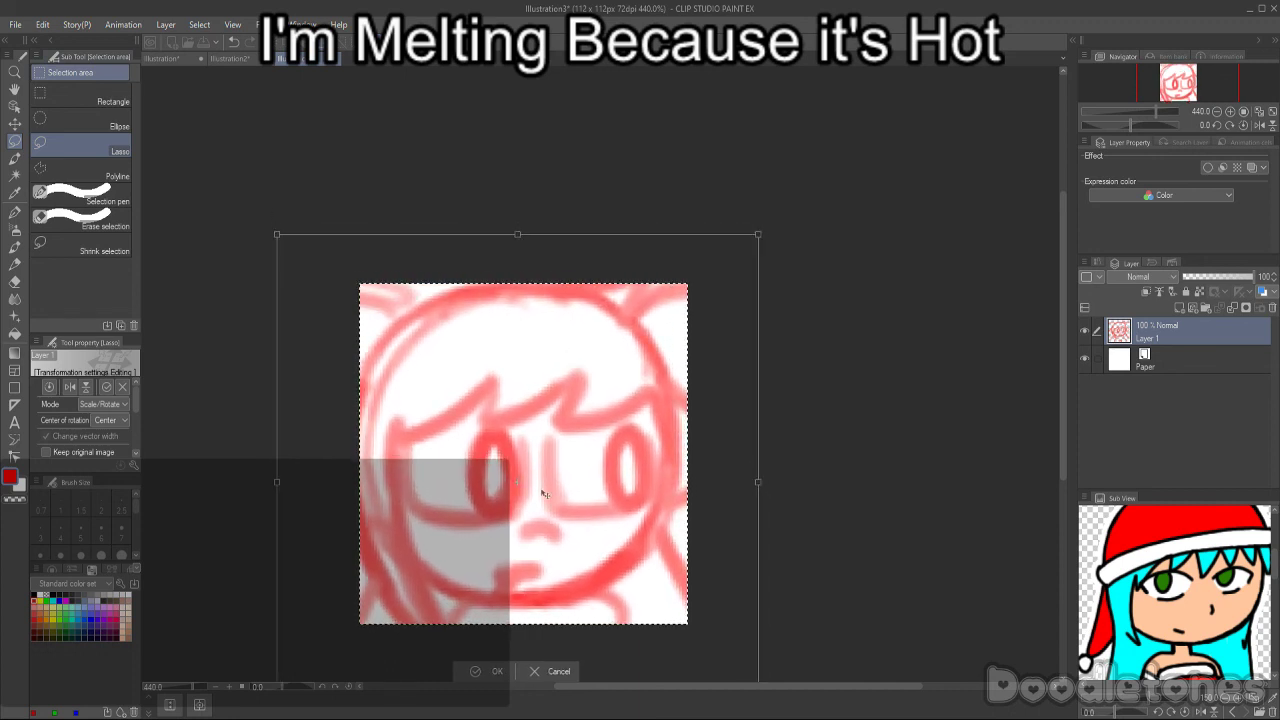
key("Return")
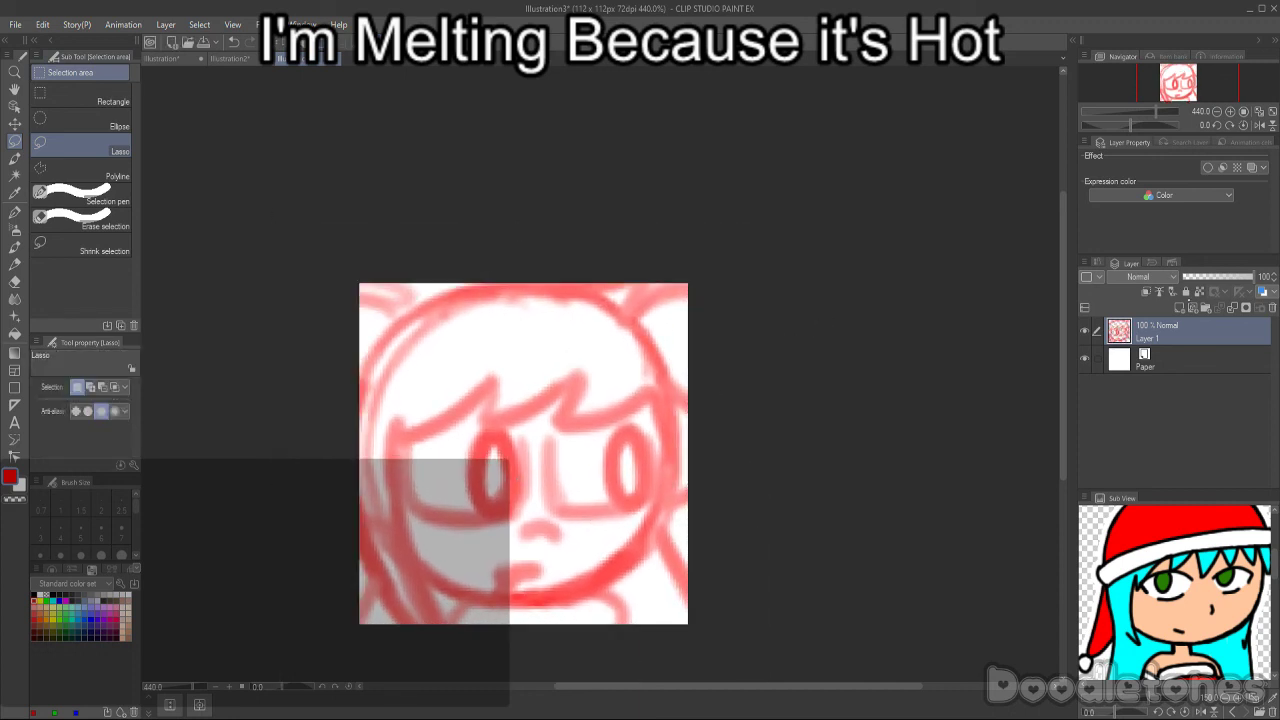
- Try inking the head outline in black on a new layer with the size 3 G-pen, and undo back to before the sketch's enlargement
left_click(1179, 307)
left_click(15, 212)
left_click(36, 594)
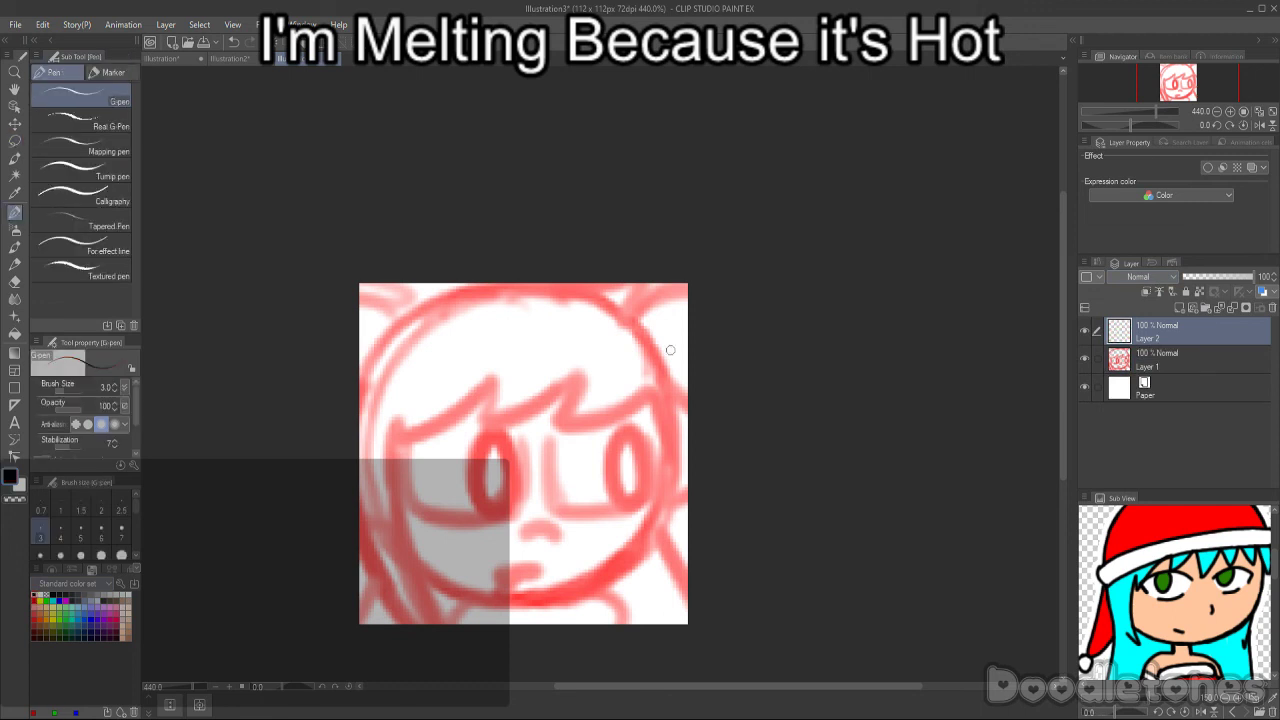
mouse_move(391, 335)
left_mouse_down()
mouse_move(360, 418)
mouse_move(371, 536)
left_mouse_up()
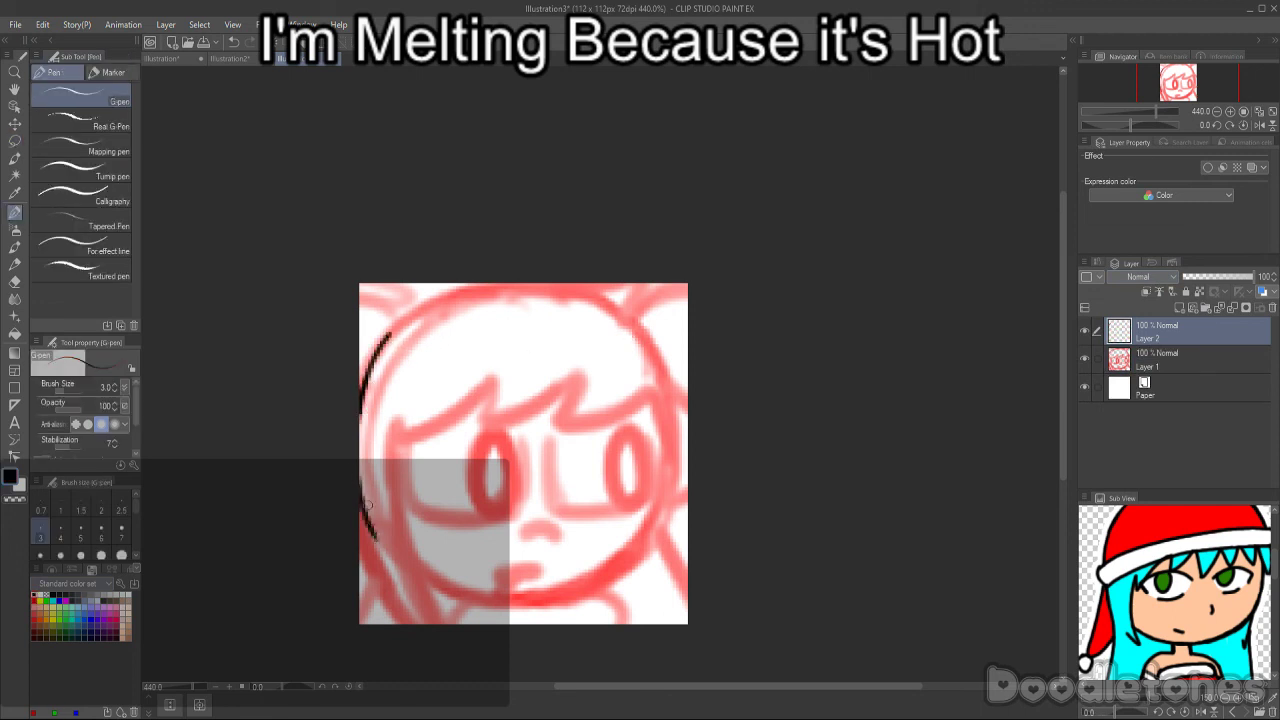
key("ctrl+z")
key("ctrl+z")
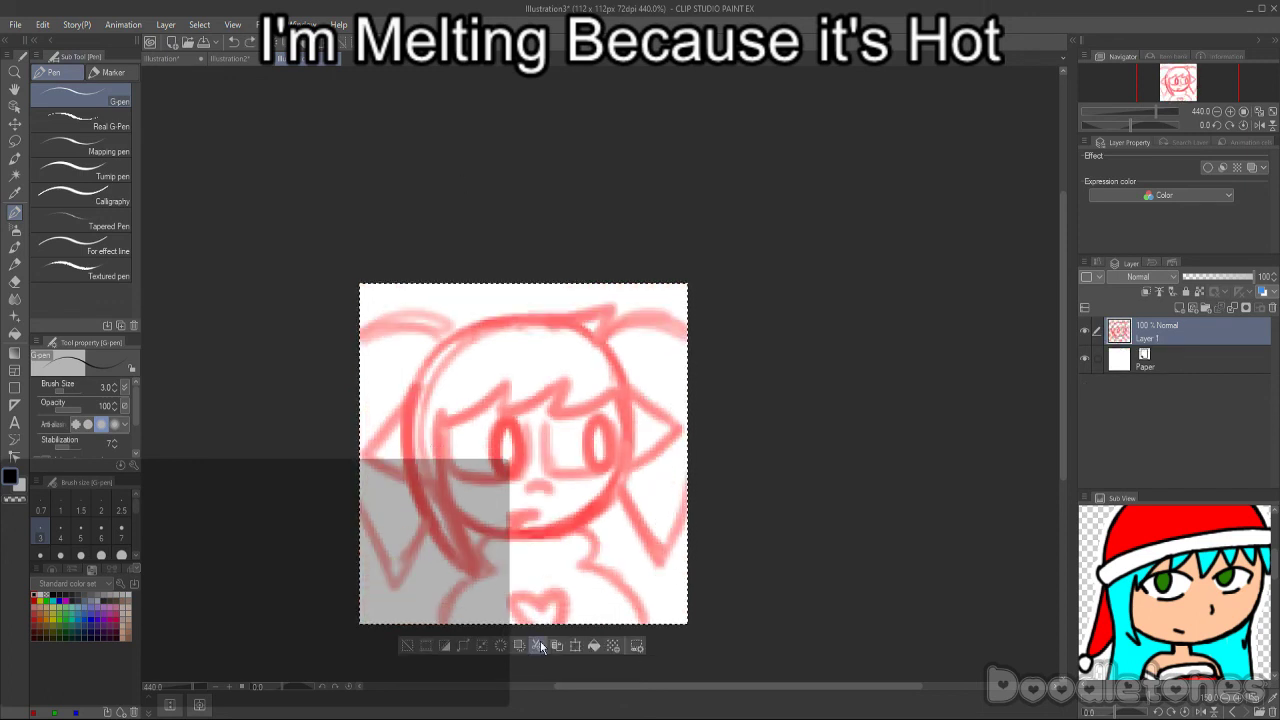
- Enlarge the whole red sketch and reposition it so the face fills the canvas
left_click(540, 643)
left_click_drag(523, 284, 523, 256)
left_click_drag(536, 619, 518, 689)
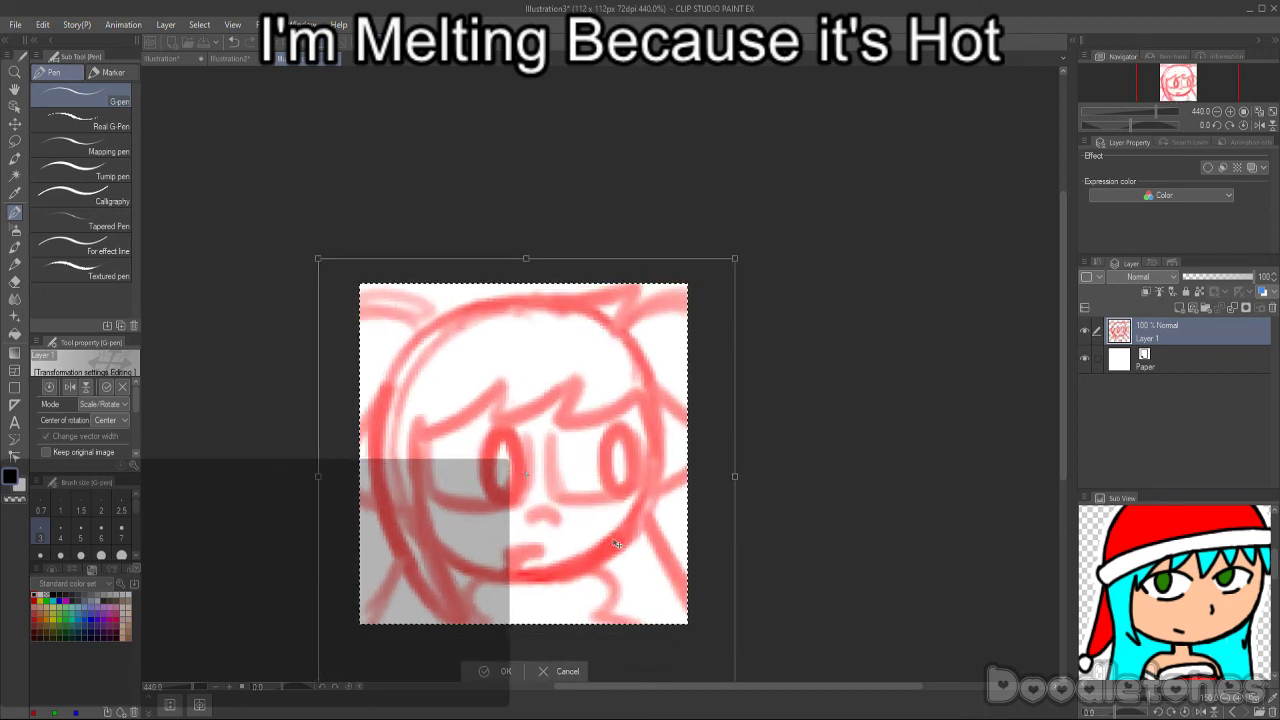
left_click_drag(613, 543, 621, 552)
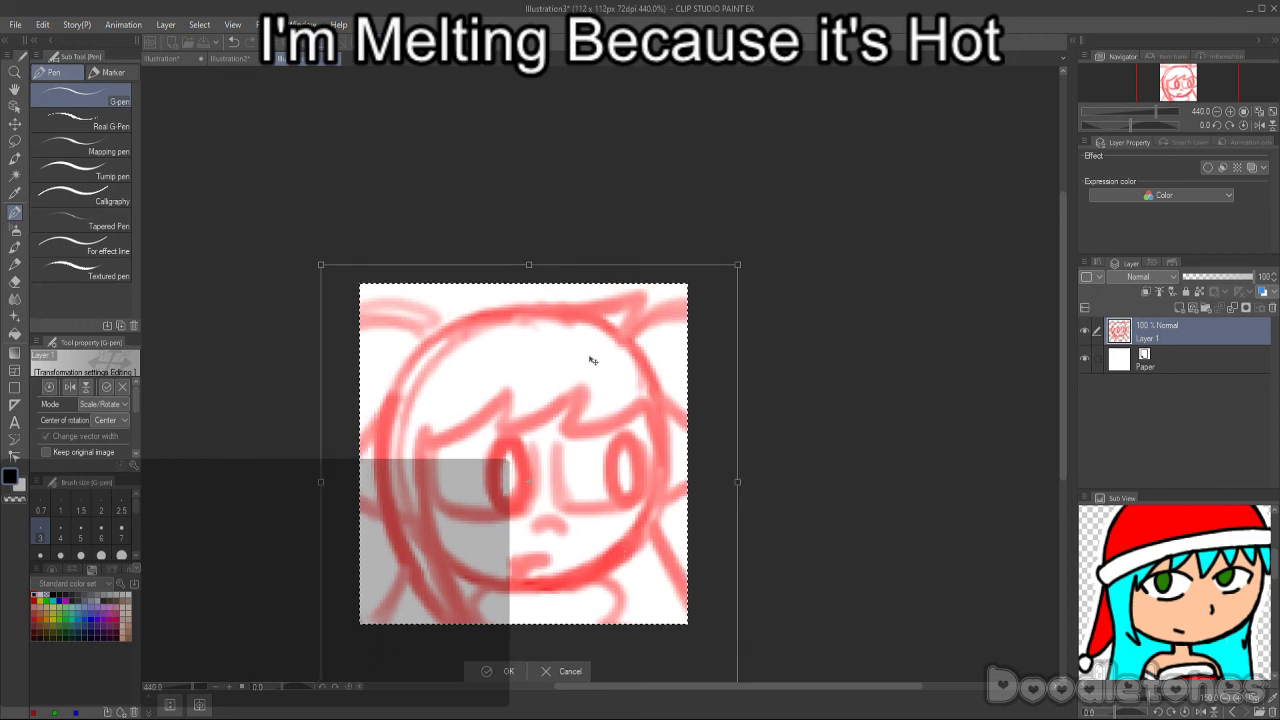
left_click_drag(541, 278, 541, 272)
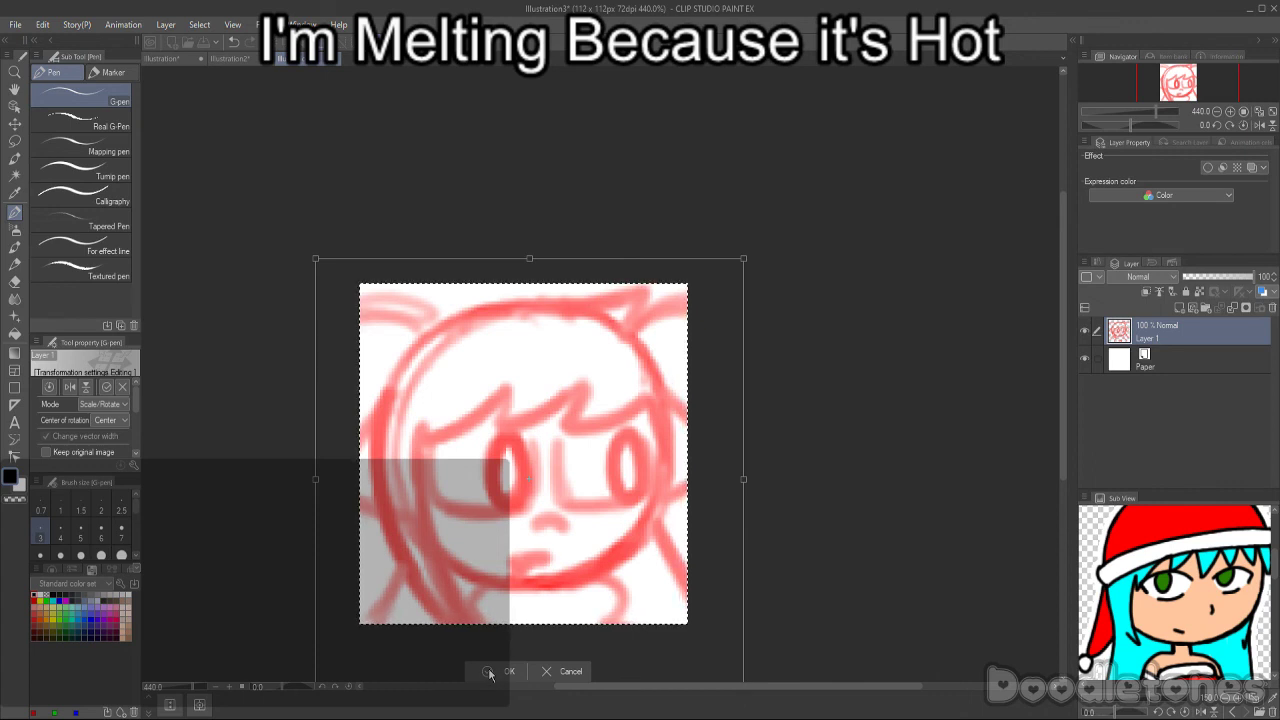
left_click_drag(529, 258, 530, 250)
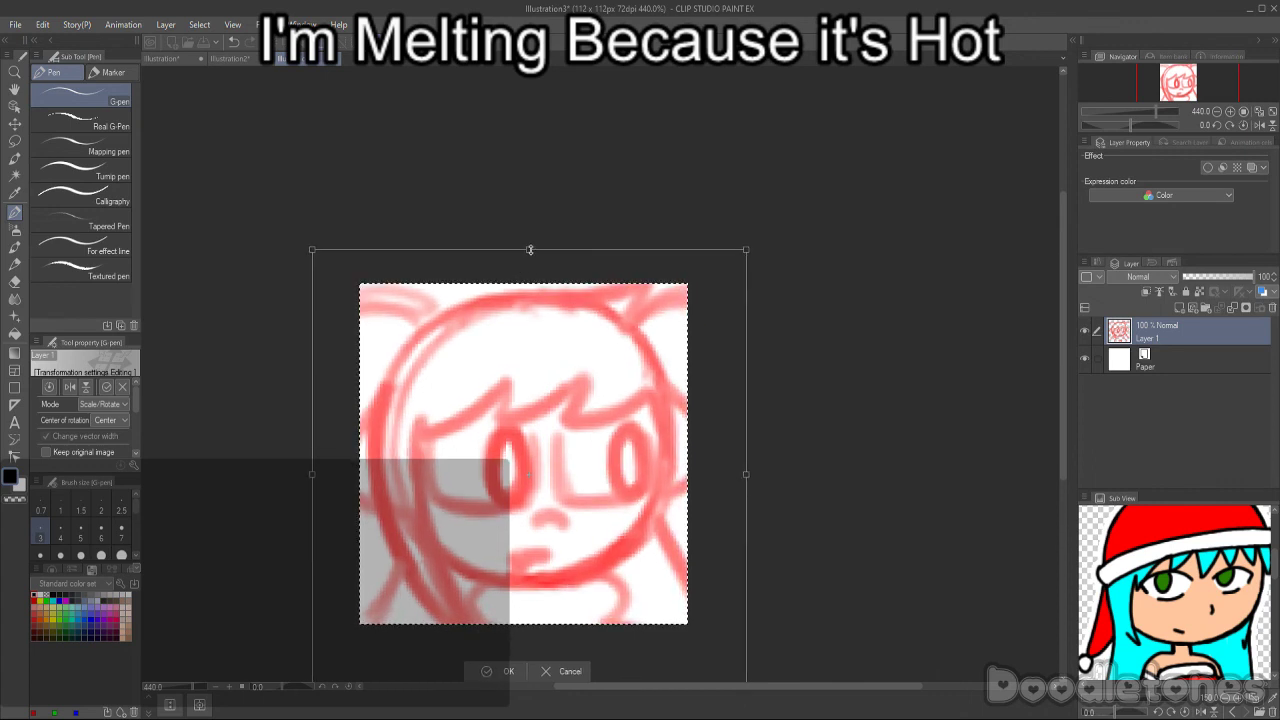
left_click_drag(588, 503, 583, 524)
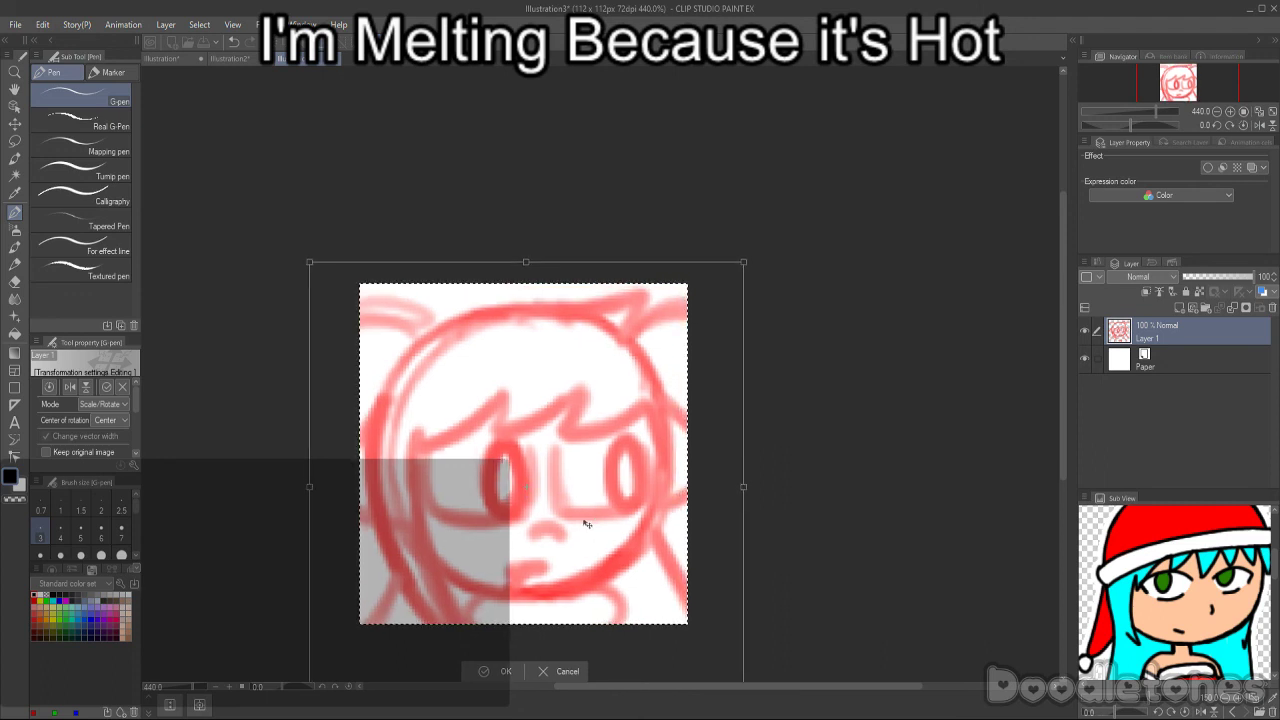
left_click(487, 673)
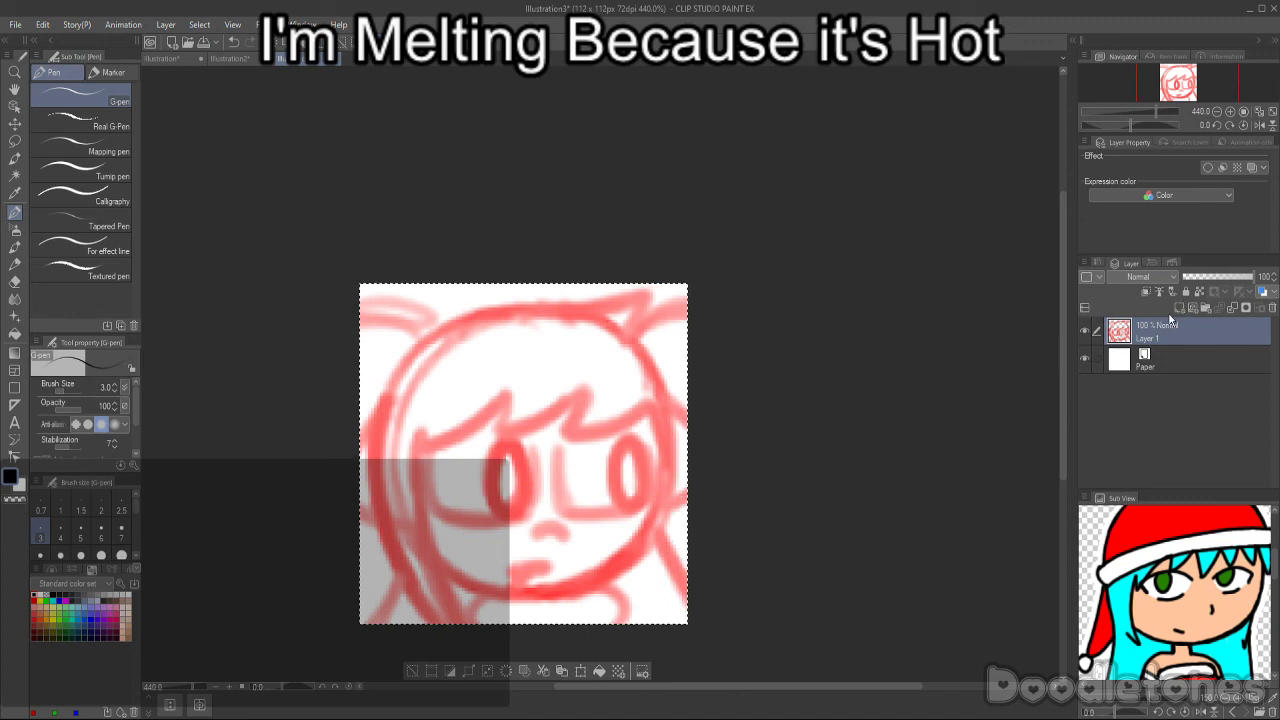
- Add a new layer for inking, set the G-pen size to 4, and lower the sketch layer's opacity to 48%
left_click(1178, 308)
scroll(687, 440, "up", 1)
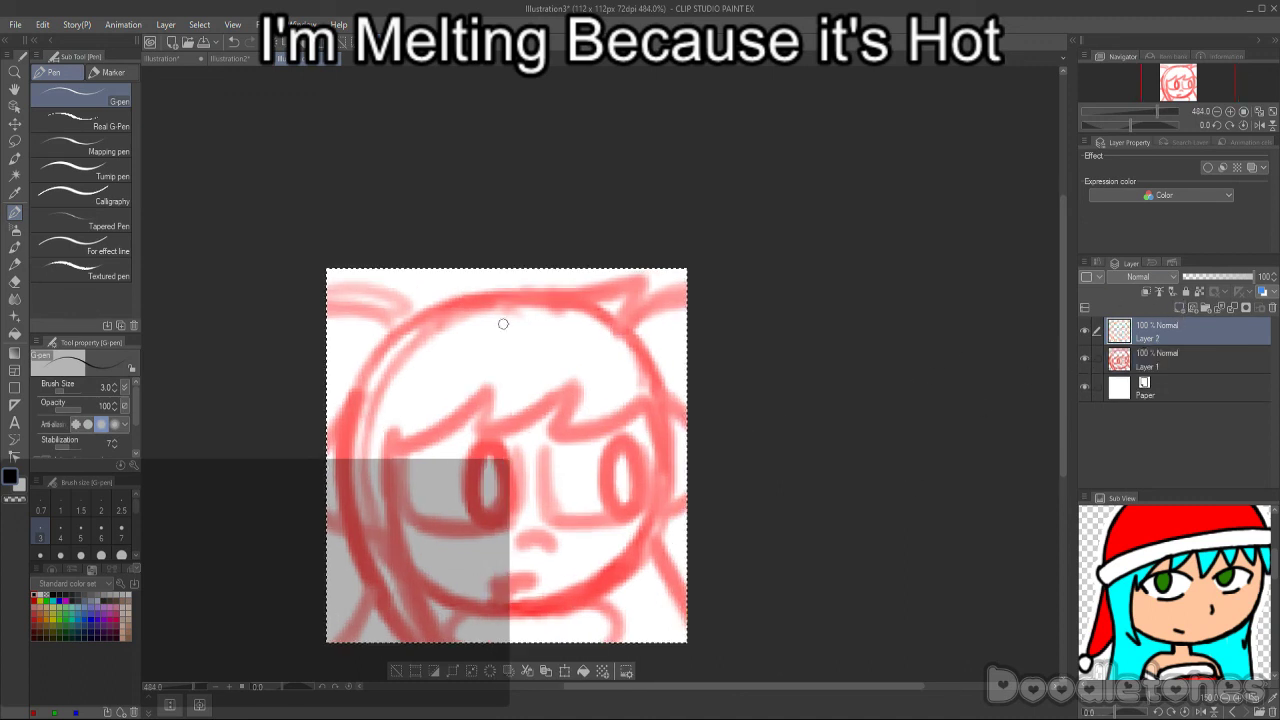
left_click(61, 530)
left_click(1122, 361)
left_click_drag(1228, 278, 1217, 274)
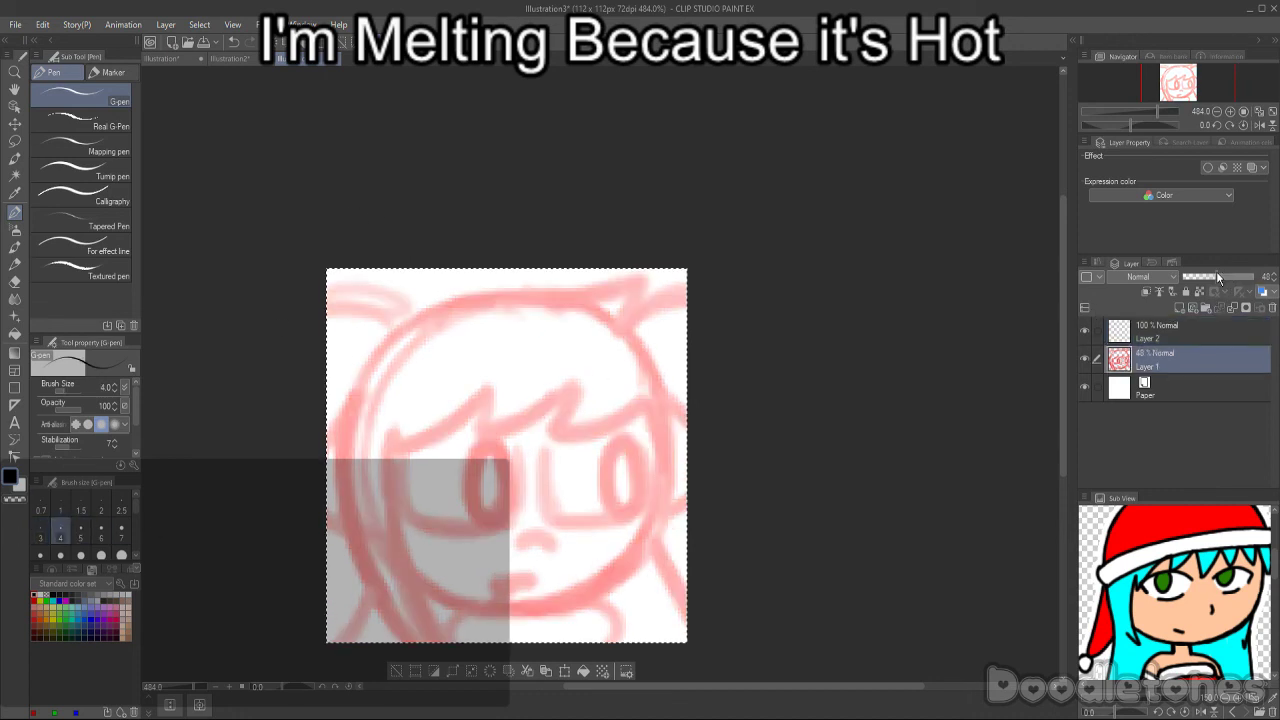
left_click(1181, 338)
scroll(834, 462, "up", 2)
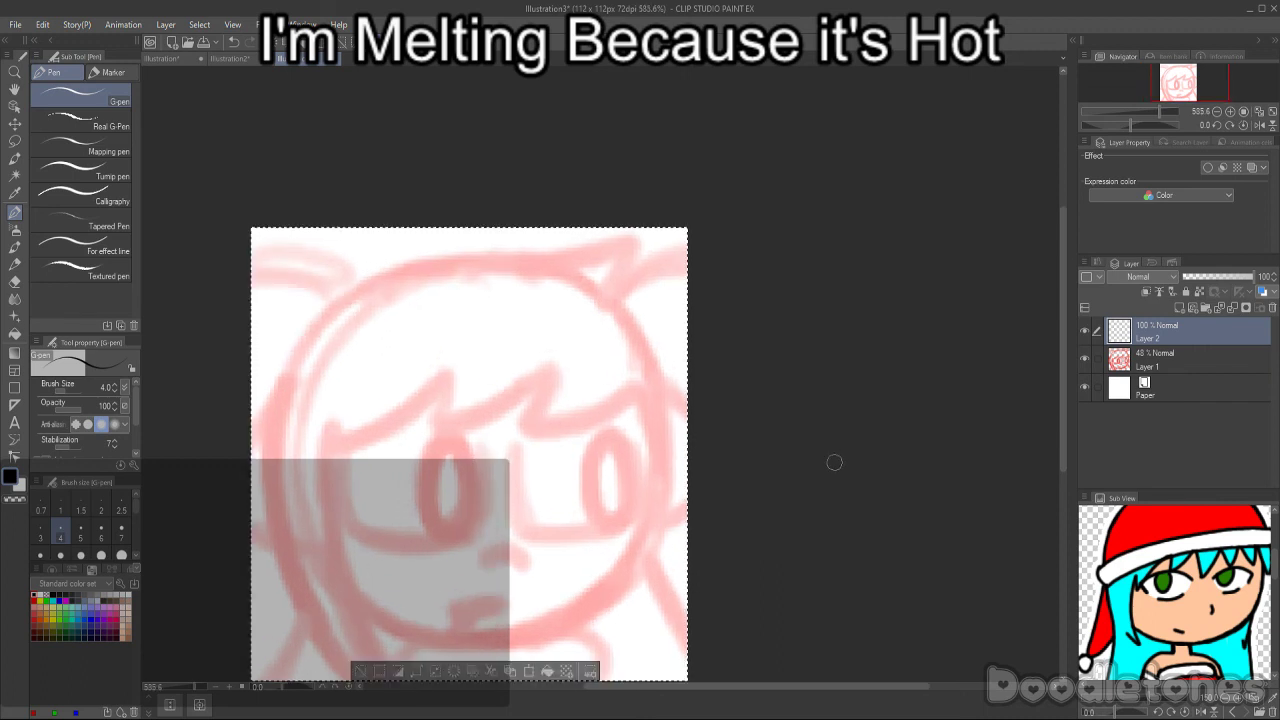
- Ink the outer hair outline with its long side lock and pointed tuft, plus small hair strands at the crown
scroll(575, 235, "down", 2)
mouse_move(334, 364)
left_mouse_down()
mouse_move(343, 494)
mouse_move(401, 646)
mouse_move(382, 601)
mouse_move(315, 584)
mouse_move(272, 489)
mouse_move(263, 389)
mouse_move(288, 288)
mouse_move(339, 229)
mouse_move(409, 190)
mouse_move(619, 162)
mouse_move(600, 212)
left_mouse_up()
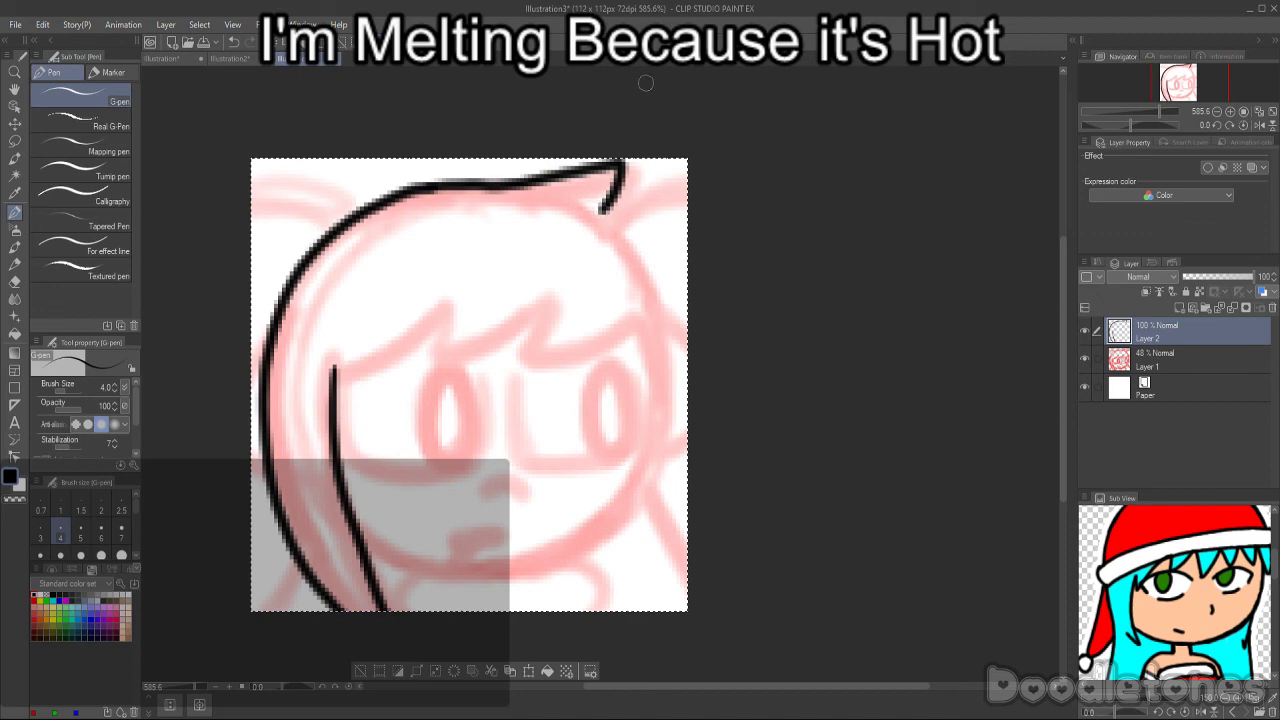
key("ctrl+z")
mouse_move(428, 188)
left_mouse_down()
mouse_move(634, 179)
mouse_move(610, 231)
left_mouse_up()
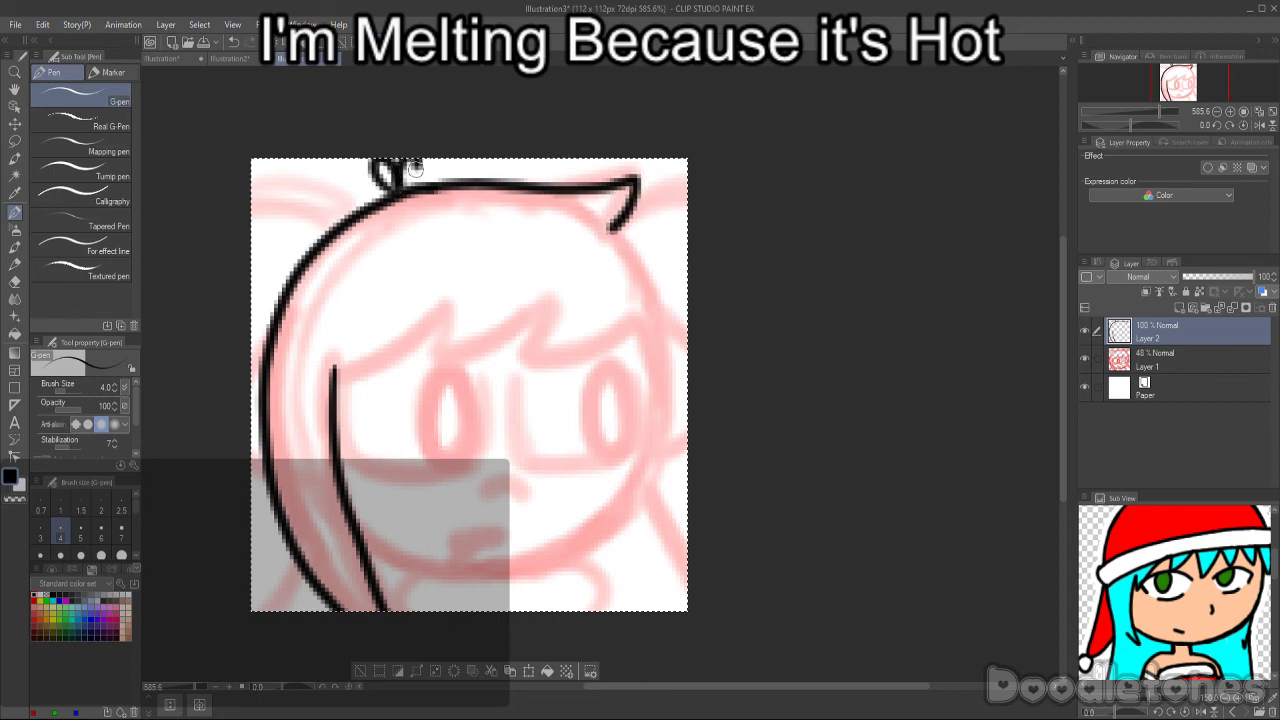
mouse_move(372, 160)
left_mouse_down()
mouse_move(447, 181)
mouse_move(451, 164)
mouse_move(416, 185)
left_mouse_up()
key("ctrl+z")
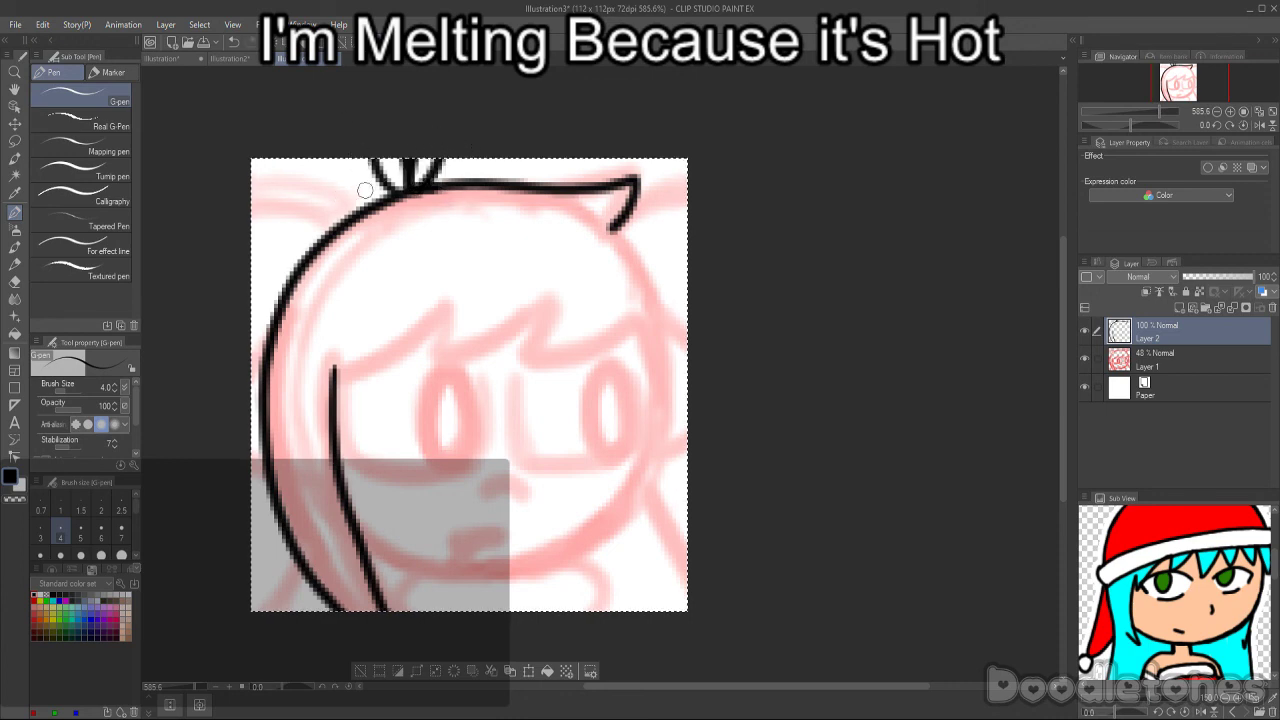
- Ink the bow and pigtail lines on the left side of the head
mouse_move(295, 258)
left_mouse_down()
mouse_move(305, 224)
mouse_move(315, 237)
mouse_move(325, 160)
mouse_move(370, 188)
mouse_move(221, 268)
left_mouse_up()
left_click_drag(258, 330, 285, 246)
left_click_drag(311, 183, 250, 193)
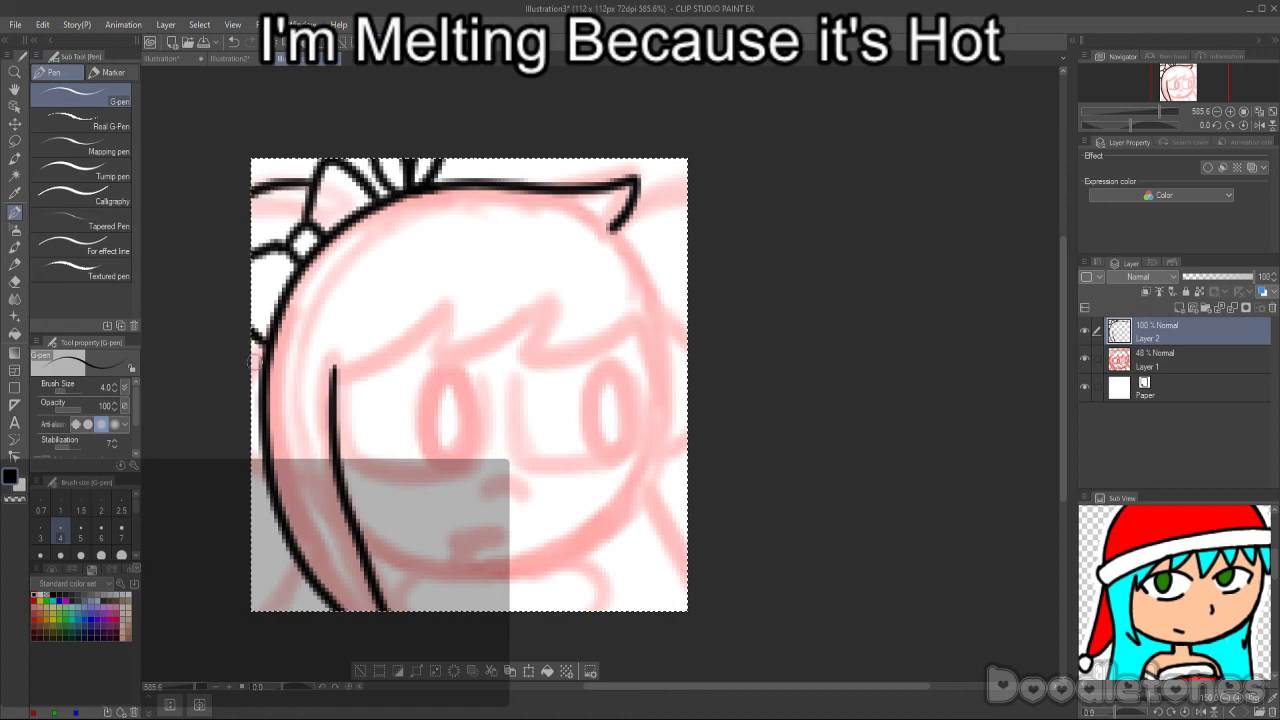
left_click_drag(298, 573, 258, 591)
- Ink the upper right edge of the head with the bow and pigtail beside the hair tuft
left_click_drag(630, 178, 639, 190)
left_click_drag(618, 234, 662, 316)
left_click_drag(633, 257, 665, 357)
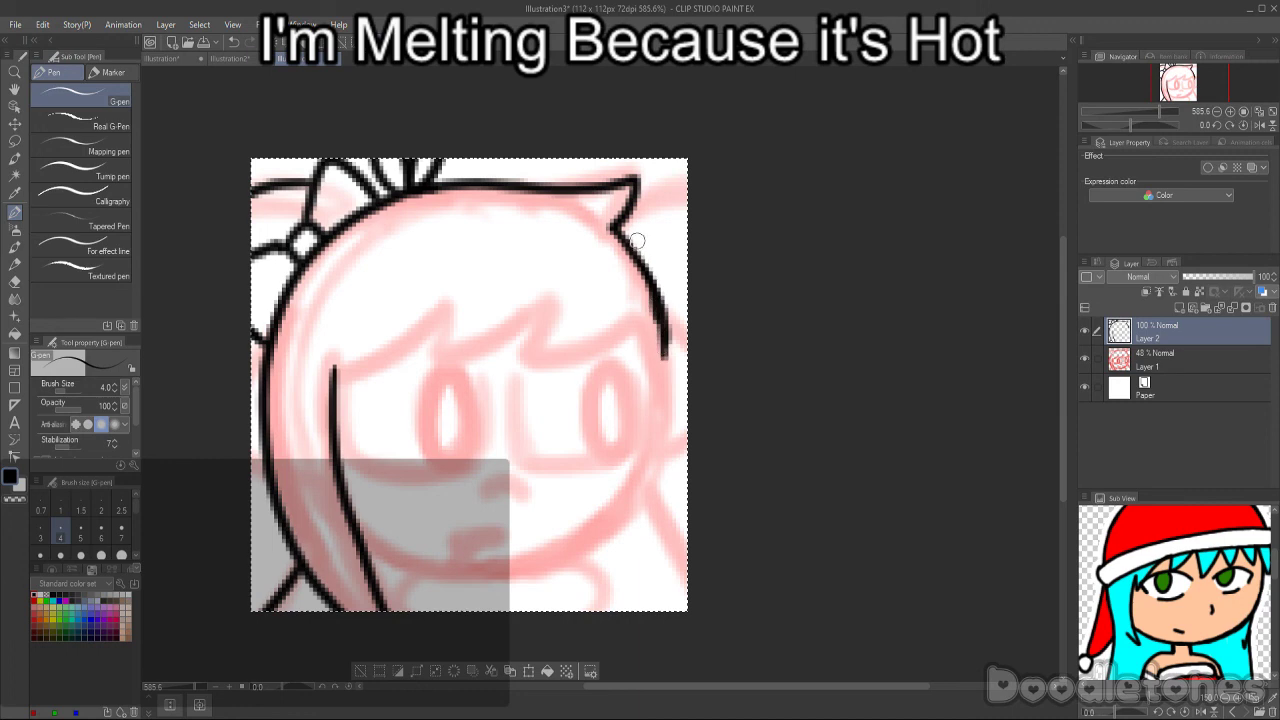
mouse_move(627, 233)
left_mouse_down()
mouse_move(650, 248)
mouse_move(640, 220)
mouse_move(652, 152)
mouse_move(590, 188)
mouse_move(668, 254)
mouse_move(687, 228)
left_mouse_up()
left_click_drag(664, 312, 687, 285)
left_click_drag(640, 192, 687, 178)
- Ink the right cheek and chin in a smooth curve that meets the long side lock
mouse_move(664, 338)
left_mouse_down()
mouse_move(663, 436)
mouse_move(640, 505)
mouse_move(612, 528)
left_mouse_up()
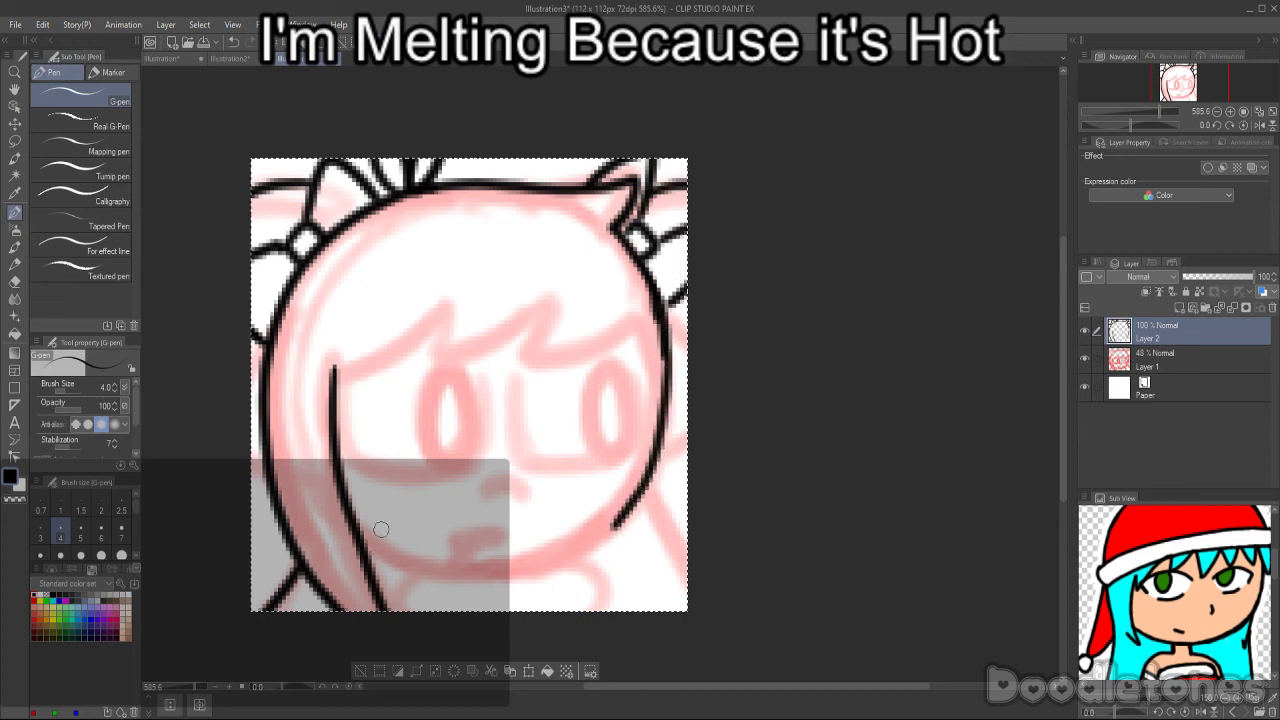
mouse_move(362, 533)
left_mouse_down()
mouse_move(412, 562)
mouse_move(502, 576)
mouse_move(568, 557)
left_mouse_up()
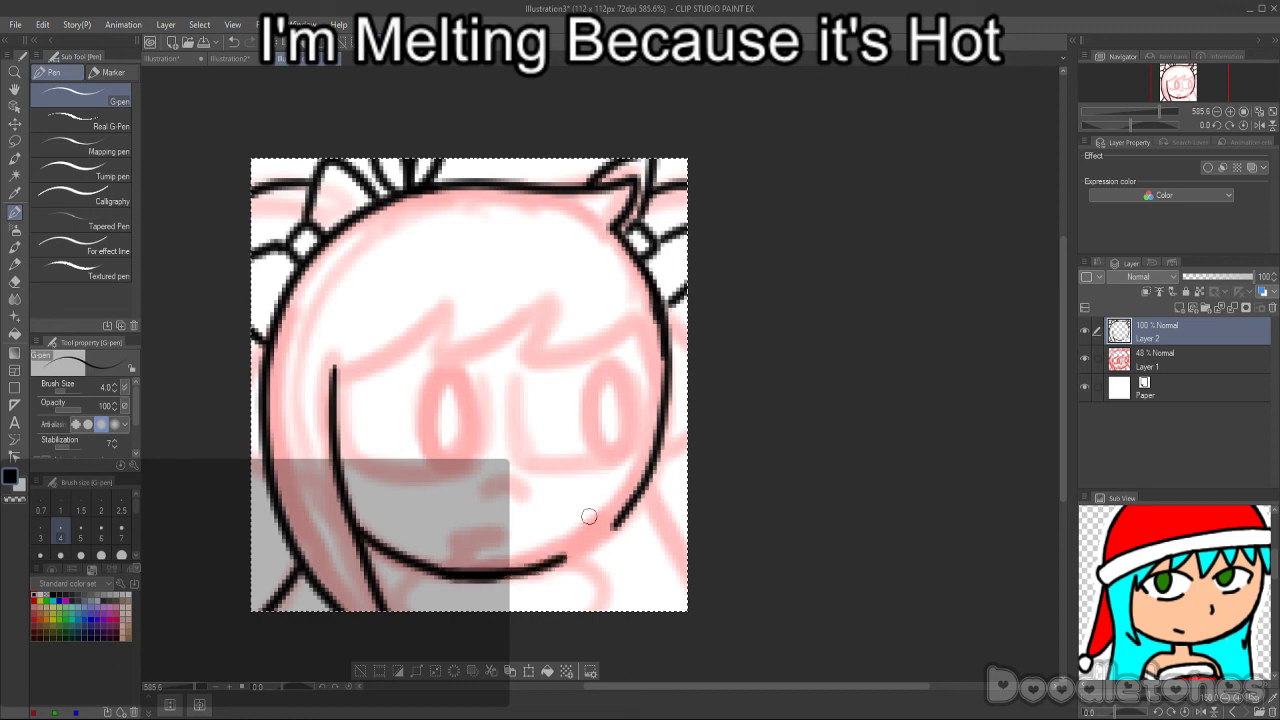
key("ctrl+z")
key("ctrl+z")
key("ctrl+z")
mouse_move(362, 538)
left_mouse_down()
mouse_move(458, 570)
mouse_move(550, 558)
mouse_move(622, 512)
left_mouse_up()
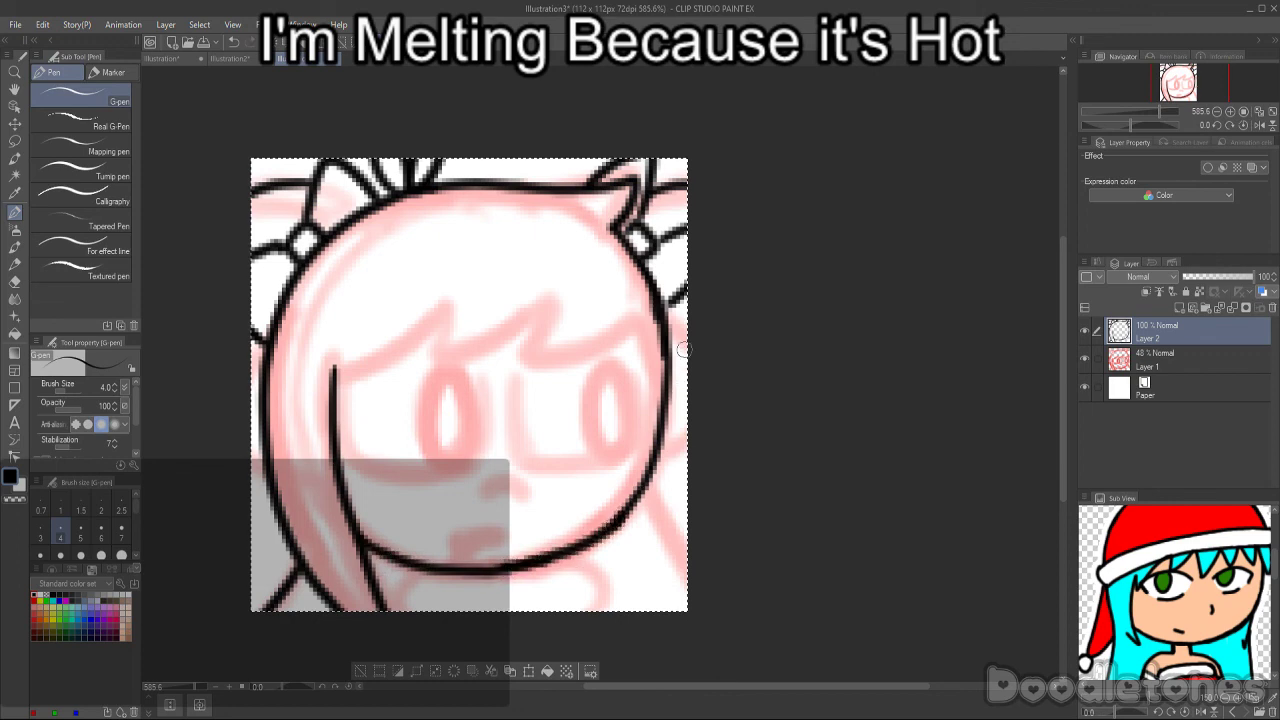
- Ink the jagged fringe across the forehead and the glasses with an oval eye in each lens
mouse_move(334, 371)
left_mouse_down()
mouse_move(444, 307)
mouse_move(445, 354)
mouse_move(518, 331)
mouse_move(551, 296)
mouse_move(542, 360)
mouse_move(637, 316)
mouse_move(658, 377)
left_mouse_up()
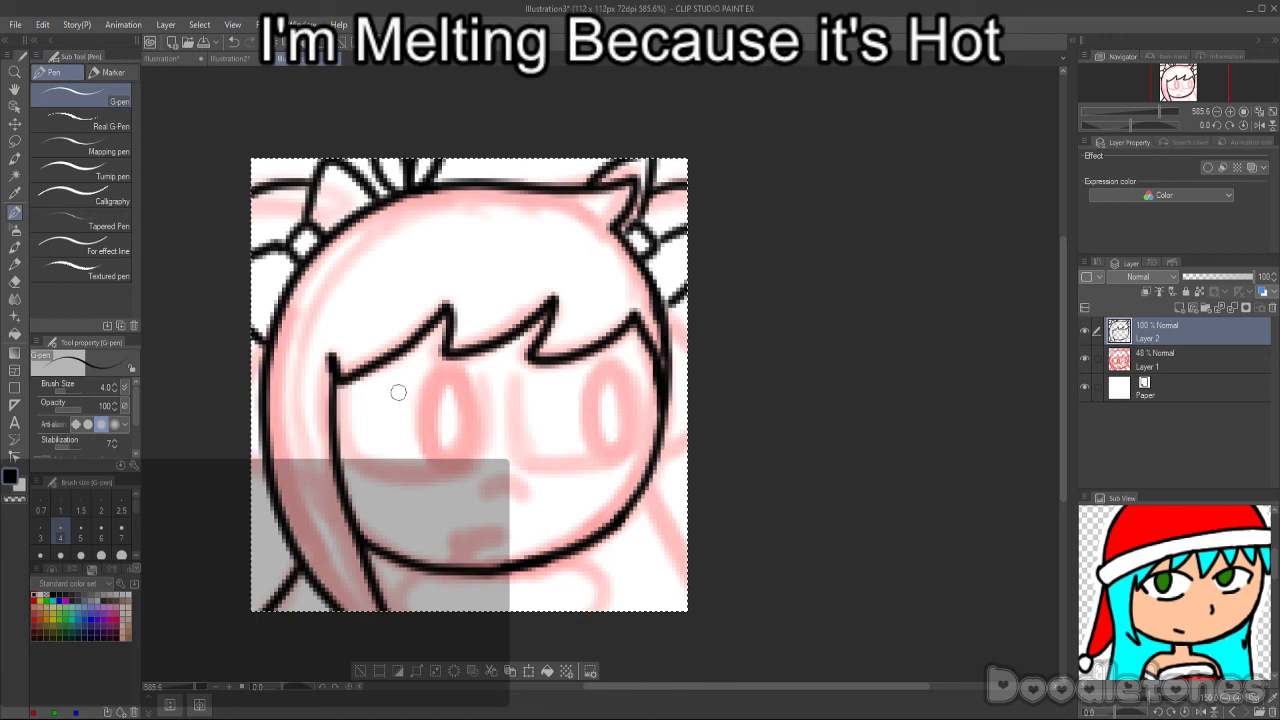
mouse_move(356, 380)
left_mouse_down()
mouse_move(348, 470)
mouse_move(488, 466)
mouse_move(492, 358)
mouse_move(512, 468)
mouse_move(644, 458)
mouse_move(653, 348)
left_mouse_up()
mouse_move(452, 385)
left_mouse_down()
mouse_move(471, 454)
mouse_move(462, 378)
mouse_move(426, 428)
mouse_move(478, 458)
left_mouse_up()
mouse_move(620, 370)
left_mouse_down()
mouse_move(609, 448)
mouse_move(648, 391)
mouse_move(605, 391)
mouse_move(645, 410)
left_mouse_up()
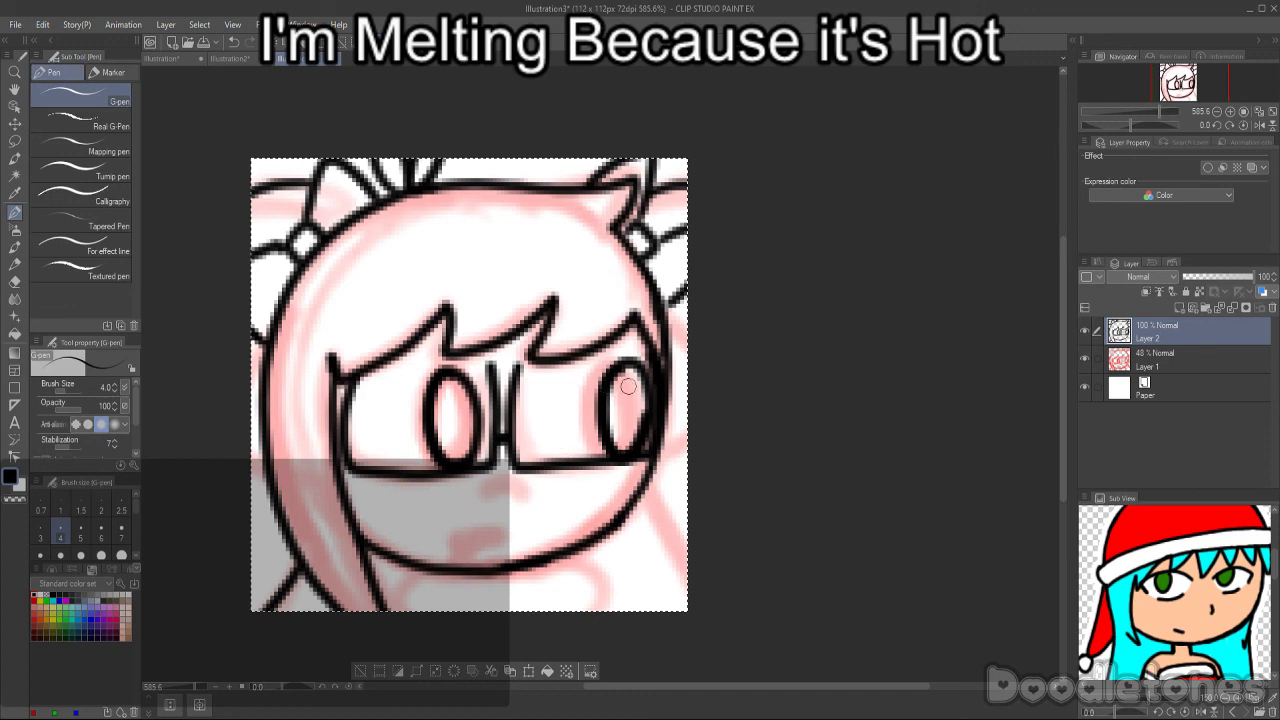
- Undo the right eye and redraw the outer edge of the right lens
key("ctrl+z")
left_click_drag(644, 368, 644, 456)
key("ctrl")
key("ctrl+z")
mouse_move(630, 368)
left_mouse_down()
mouse_move(636, 453)
mouse_move(640, 359)
left_mouse_up()
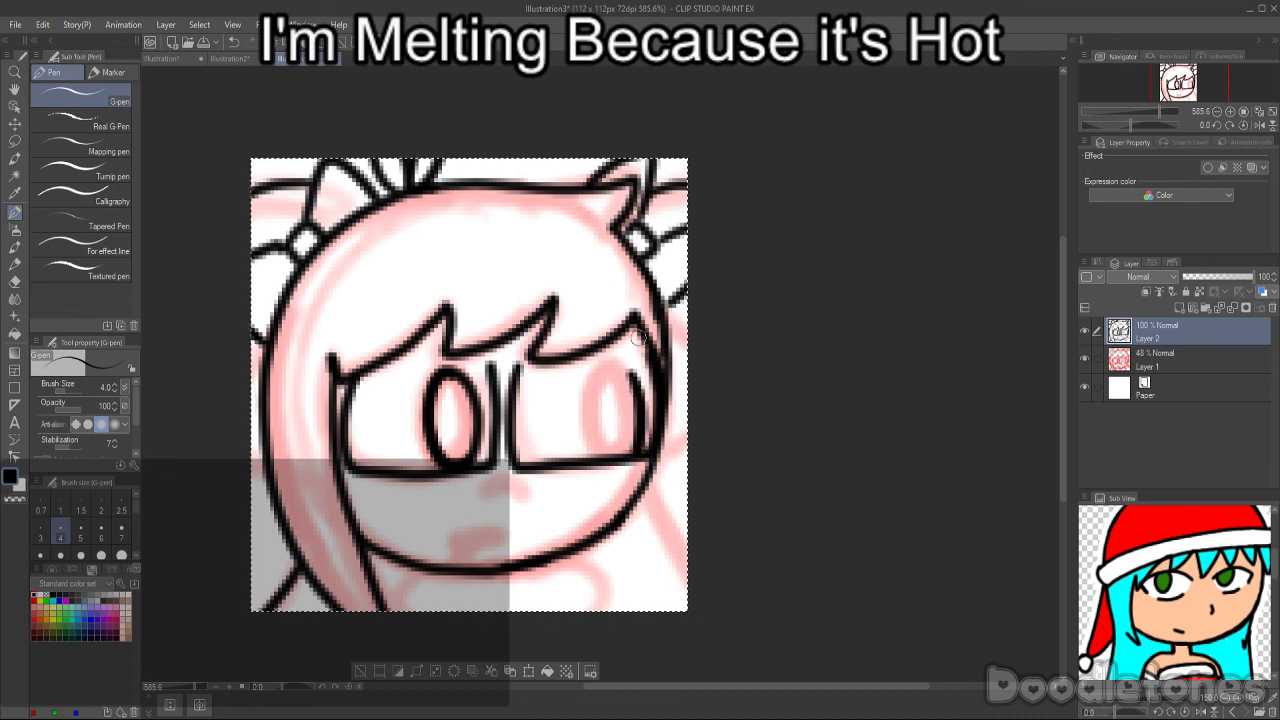
- Erase the excess line at the right lens's outer edge and redraw the oval right eye farther inward
key("e")
mouse_move(636, 458)
left_mouse_down()
mouse_move(645, 432)
mouse_move(656, 440)
mouse_move(632, 432)
left_mouse_up()
key("p")
mouse_move(607, 373)
left_mouse_down()
mouse_move(598, 452)
mouse_move(636, 420)
mouse_move(610, 372)
mouse_move(586, 403)
mouse_move(600, 450)
mouse_move(620, 420)
left_mouse_up()
key("ctrl+z")
key("ctrl+z")
mouse_move(613, 372)
left_mouse_down()
mouse_move(588, 441)
mouse_move(637, 402)
mouse_move(627, 452)
mouse_move(592, 388)
mouse_move(631, 444)
mouse_move(613, 366)
mouse_move(612, 459)
mouse_move(638, 425)
left_mouse_up()
key("ctrl+z")
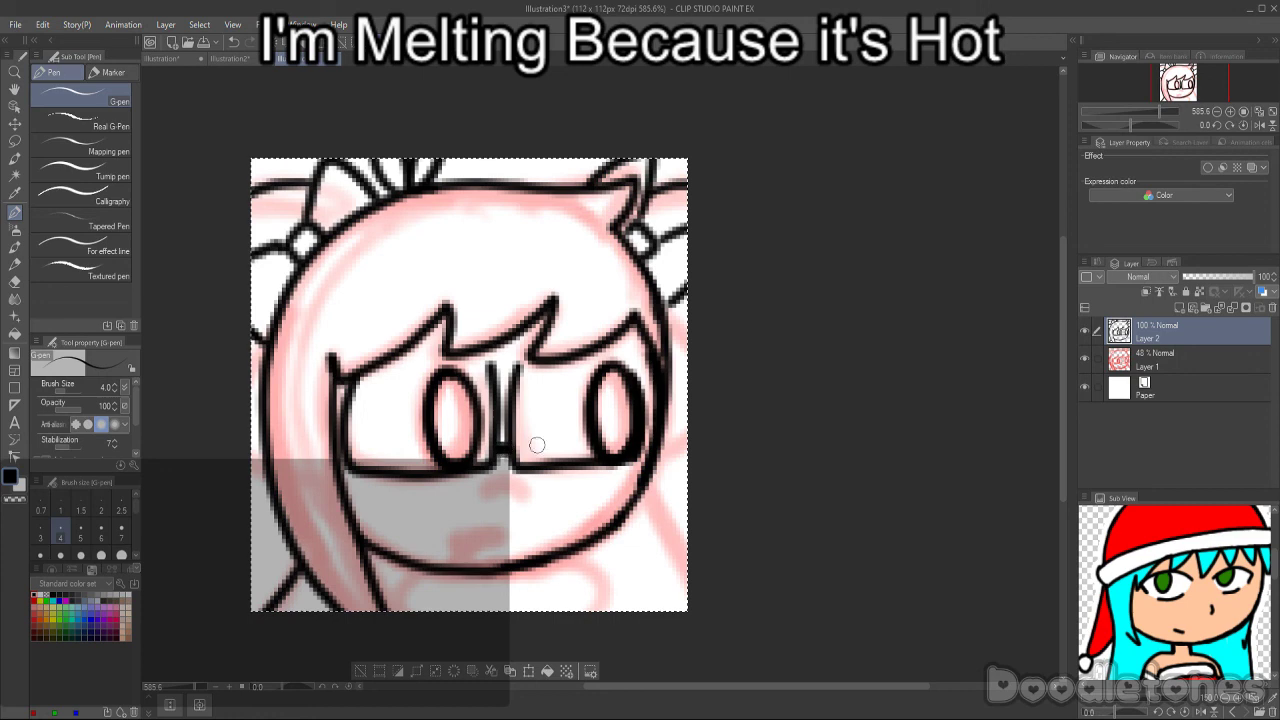
- Ink the nose, a small heart on the left cheek, a mole on the right cheek, and a mouth with a fang
mouse_move(490, 488)
left_mouse_down()
mouse_move(525, 487)
mouse_move(522, 508)
left_mouse_up()
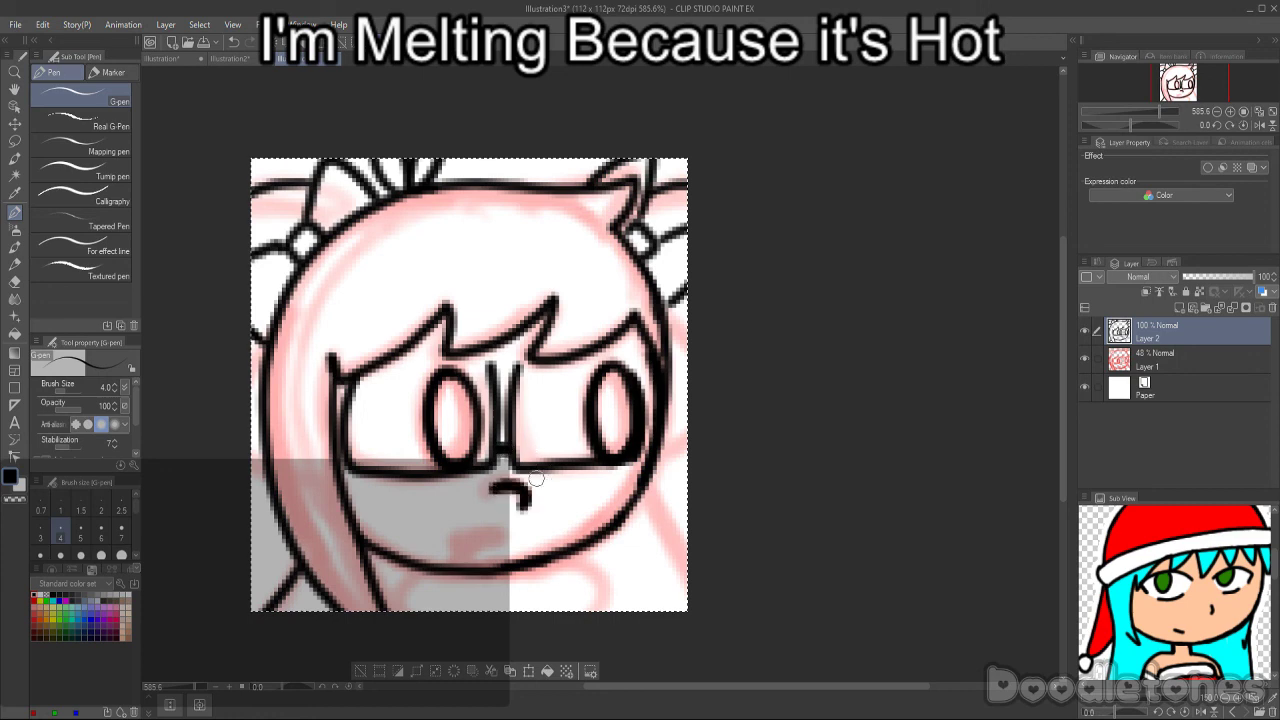
mouse_move(382, 498)
left_mouse_down()
mouse_move(386, 515)
mouse_move(366, 504)
mouse_move(379, 520)
left_mouse_up()
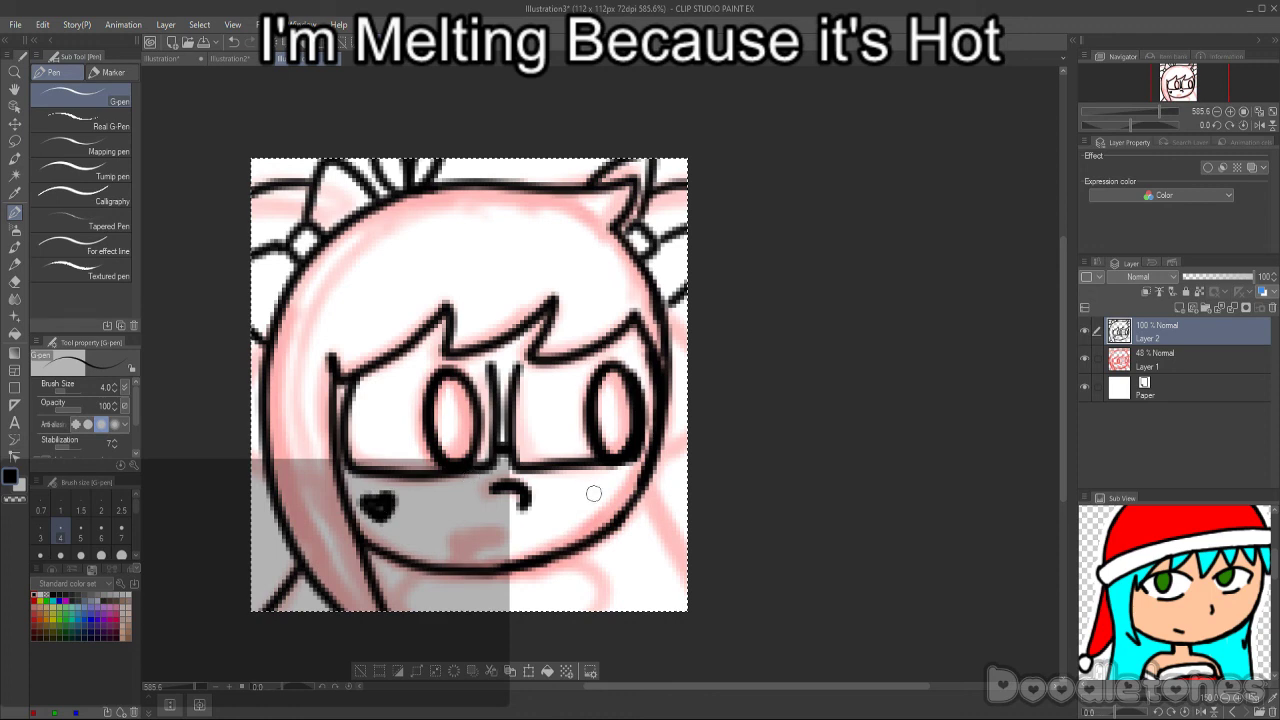
left_click(624, 481)
mouse_move(448, 528)
left_mouse_down()
mouse_move(514, 524)
mouse_move(453, 548)
mouse_move(469, 531)
left_mouse_up()
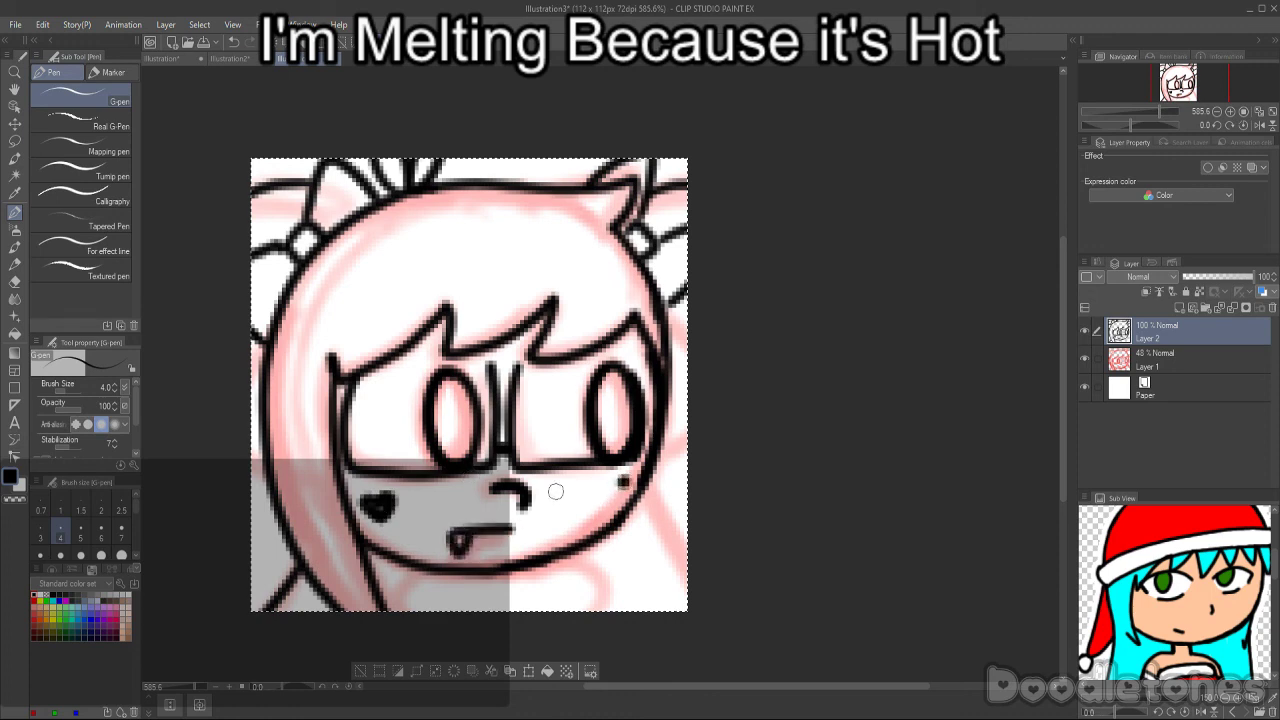
- Ink the collar below the chin, the ear lines, and the lower pigtail line on the right
left_click_drag(567, 555, 607, 572)
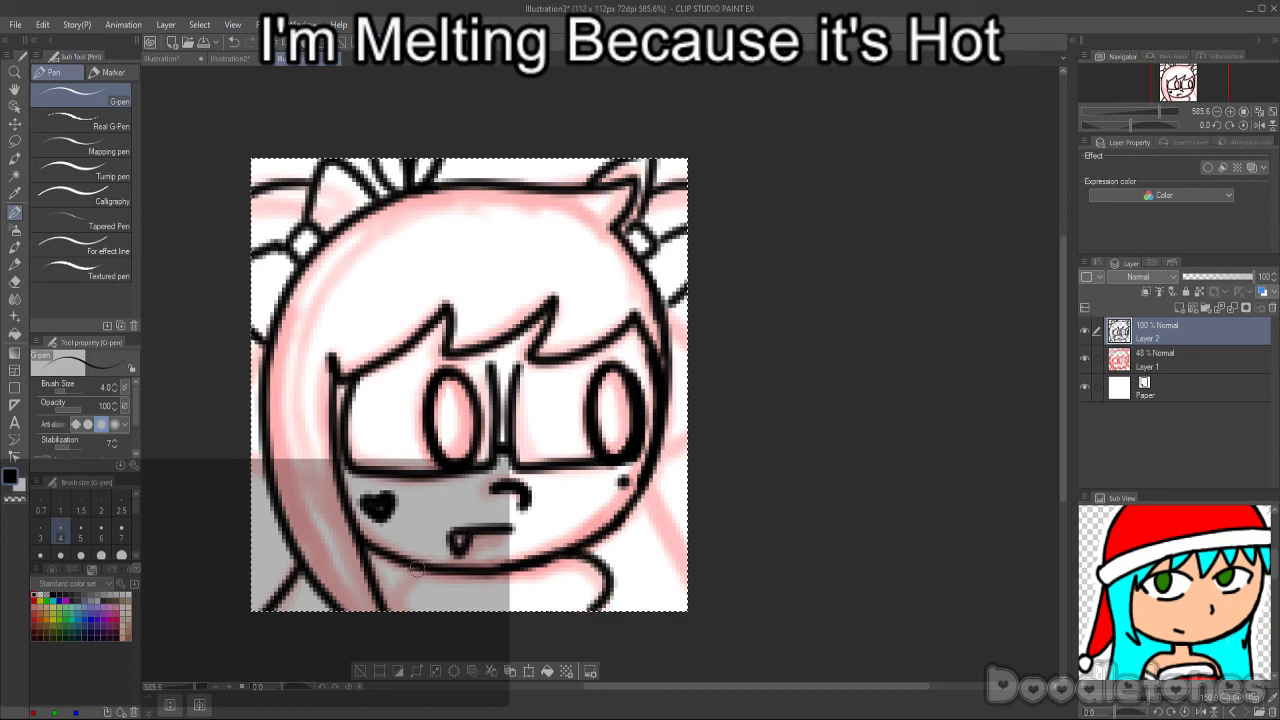
left_click_drag(416, 568, 389, 610)
left_click_drag(646, 503, 713, 600)
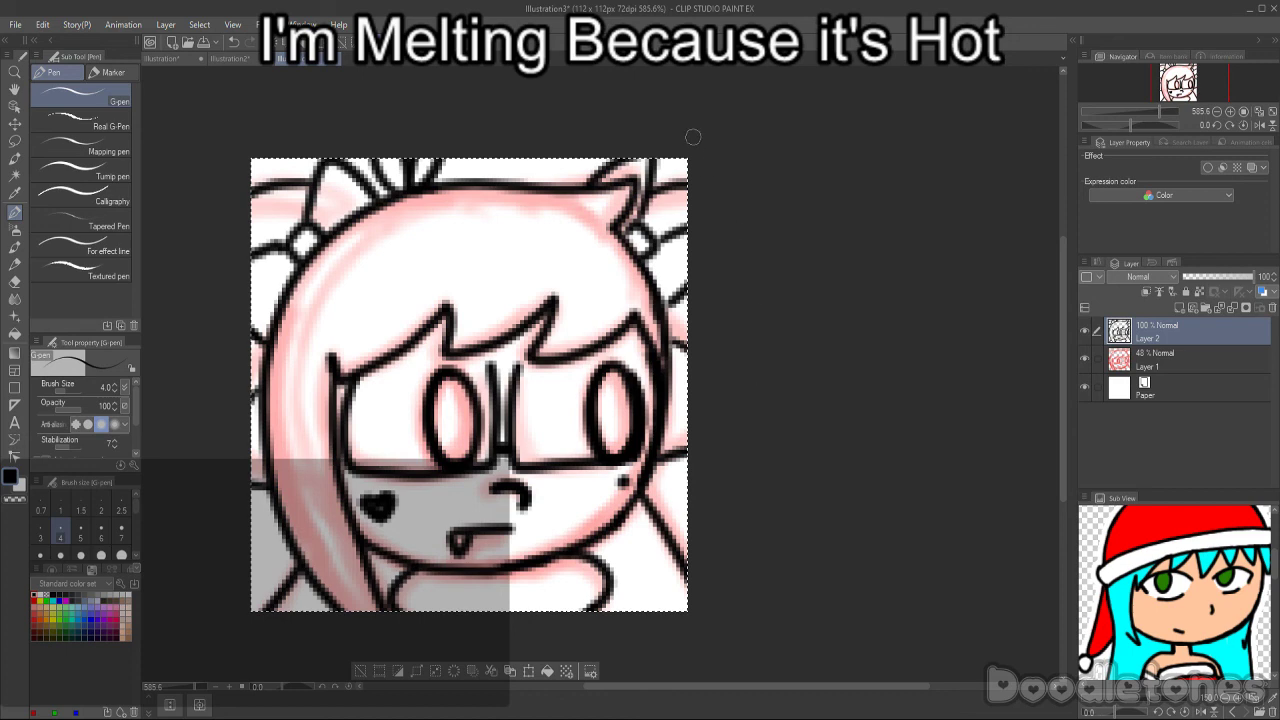
- Delete the red sketch layer and clear the selection so only the line art is left above the paper
scroll(693, 137, "down", 8)
left_click_drag(1136, 111, 1144, 111)
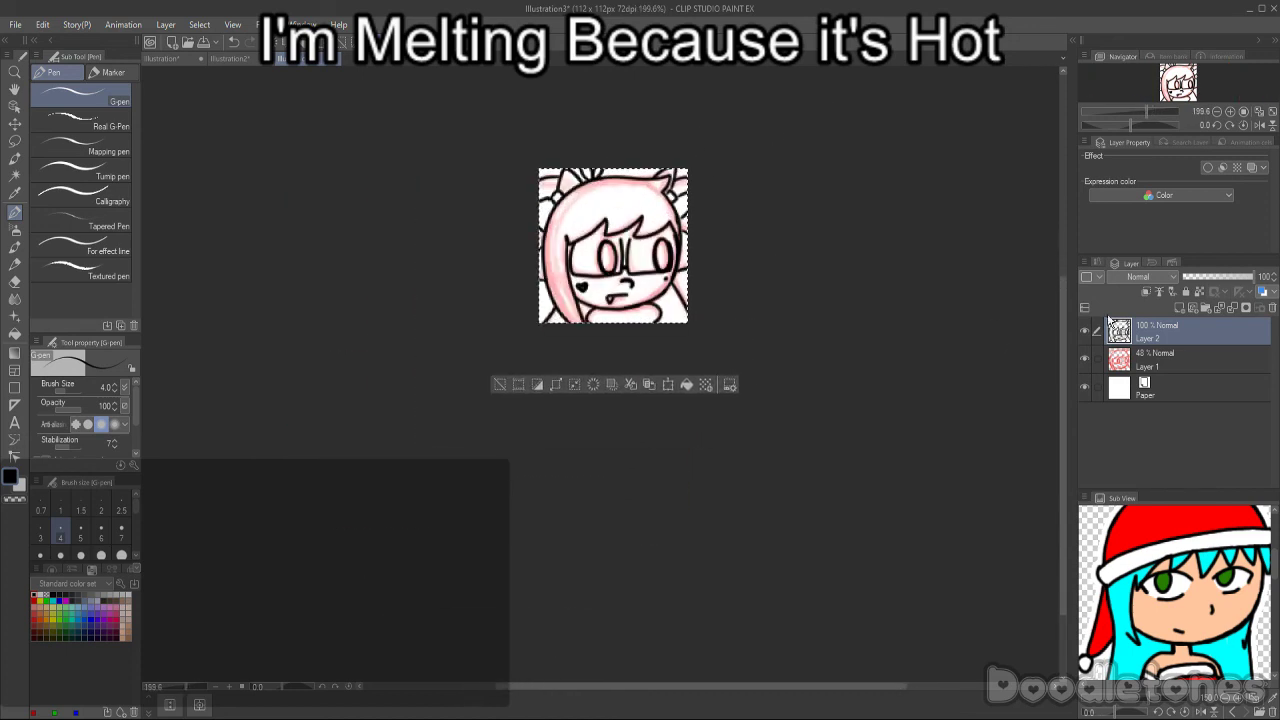
left_click(1137, 356)
left_click(1262, 307)
left_click(662, 273)
scroll(660, 197, "up", 3)
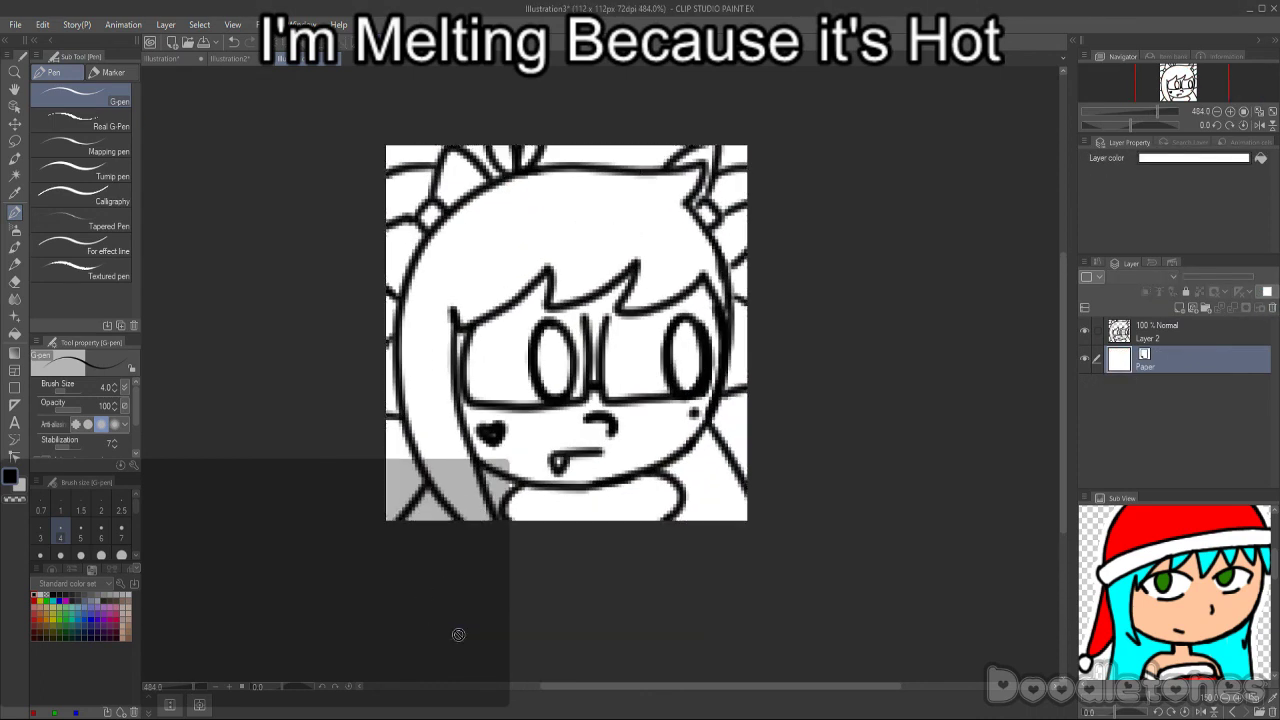
- Switch the reference picture to the grey-haired girl with glasses and bring her head into view
left_click(1160, 595)
left_click(1165, 603)
left_click(1193, 563)
left_click_drag(1193, 563, 1235, 640)
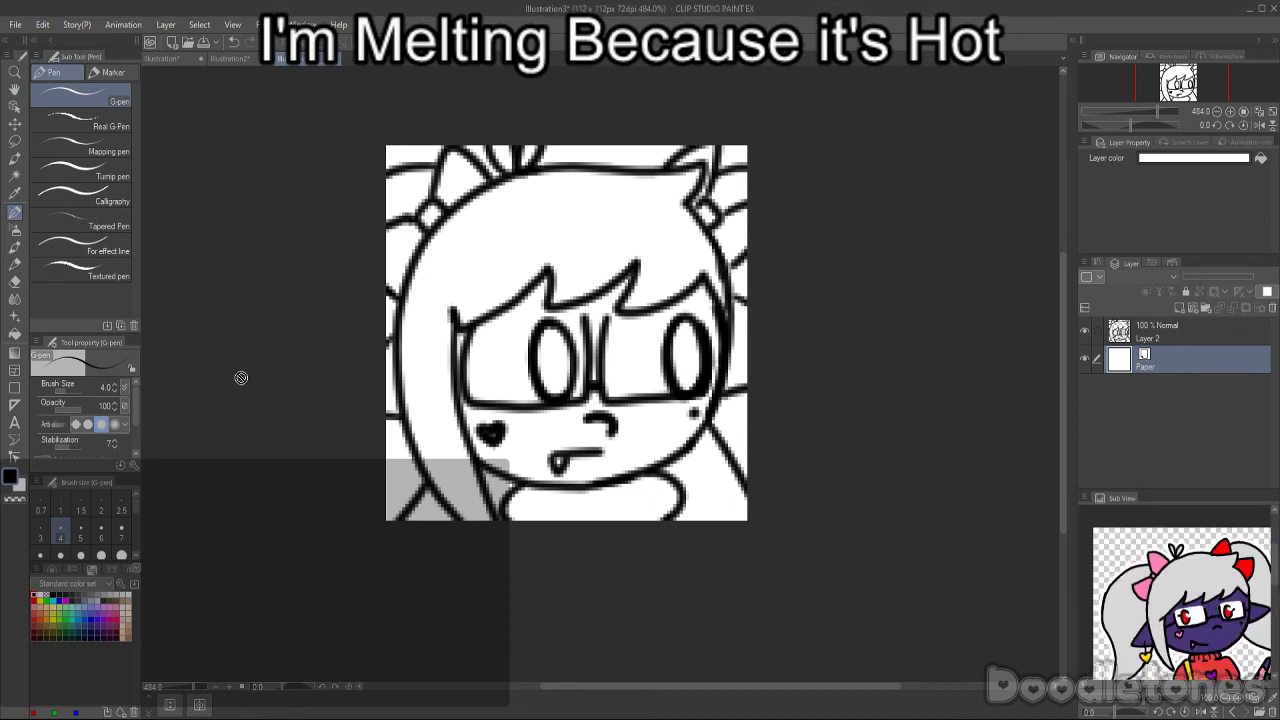
- Hide the paper layer and sample the light grey hair colour from the reference picture
left_click(15, 192)
left_click(1085, 359)
left_click(1207, 569)
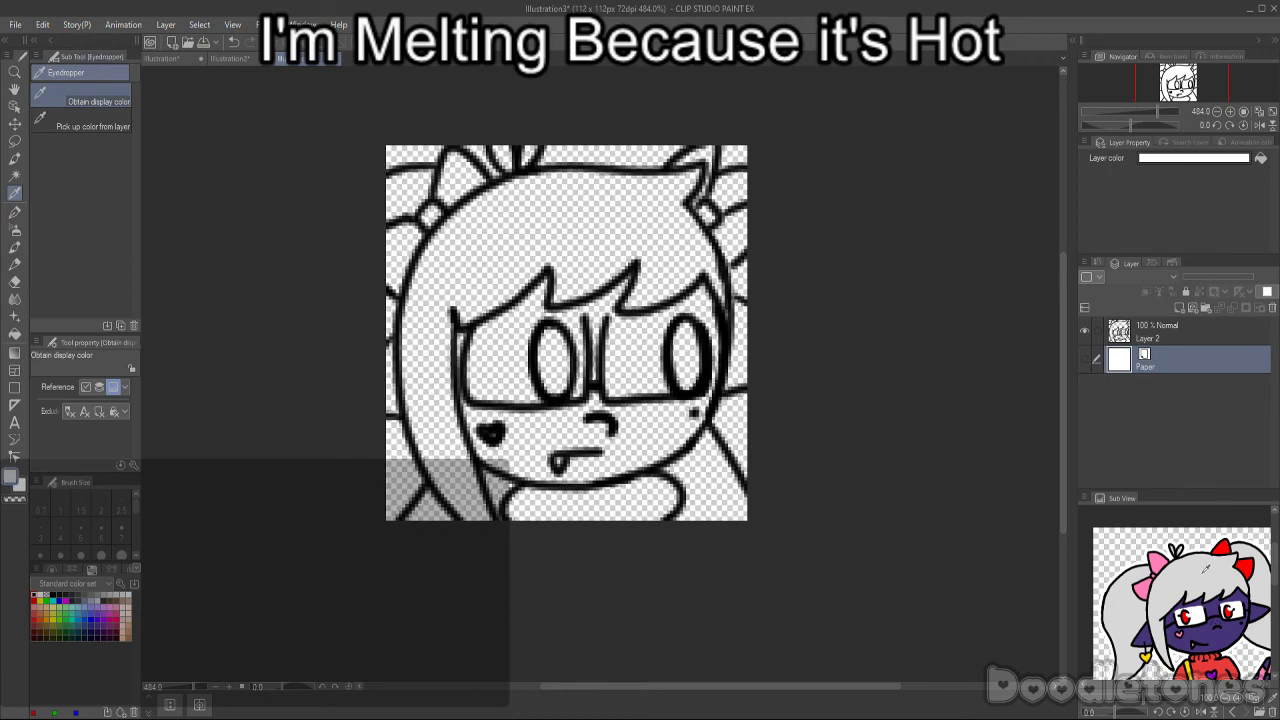
- Fill the main hair and the lower pigtail areas with light grey on a new layer beneath the line art
left_click(15, 333)
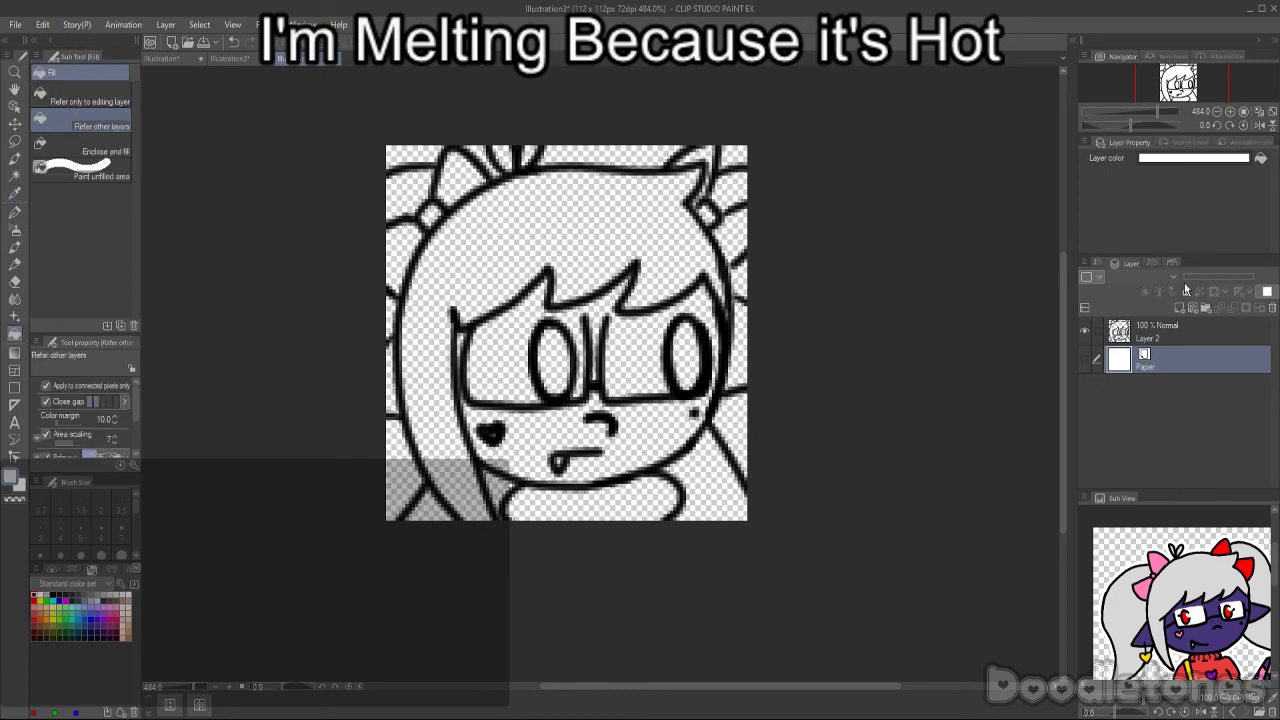
left_click(1178, 308)
left_click(652, 220)
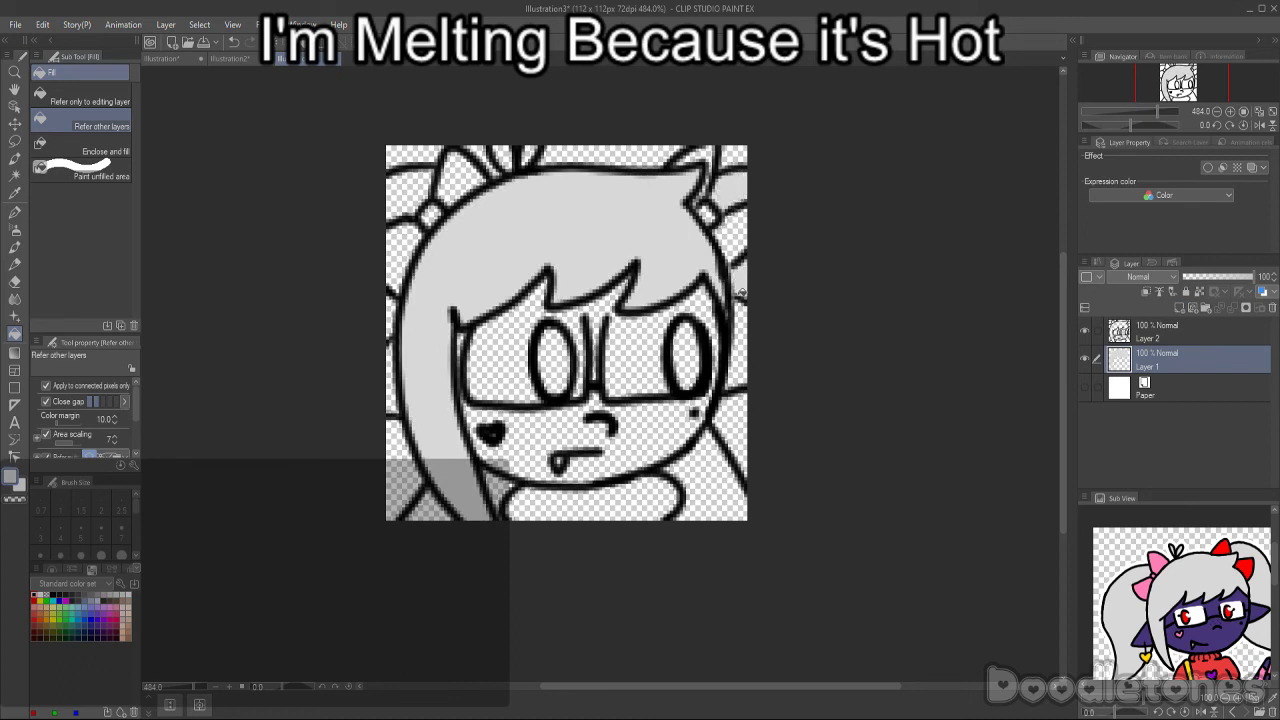
left_click(729, 422)
left_click(390, 464)
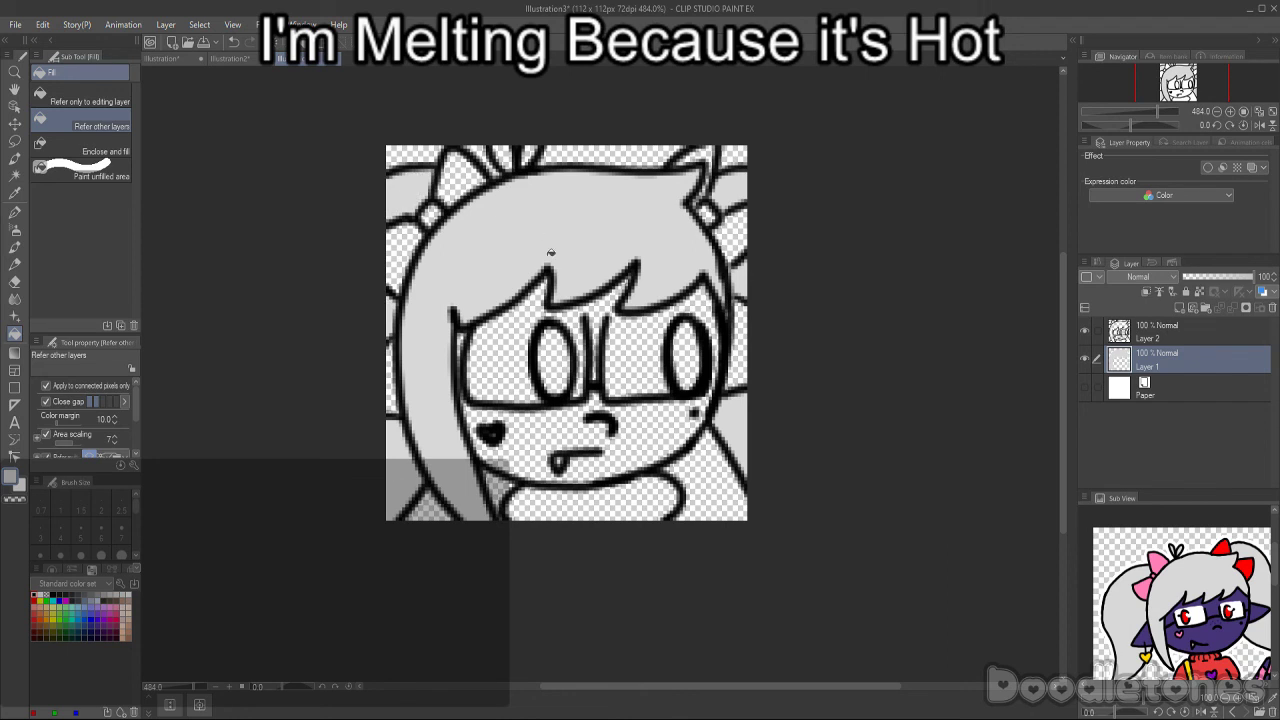
- Fill the hair bow on the girl's pink side, both loops and the knot, with pink sampled from the reference picture
scroll(553, 244, "up", 1)
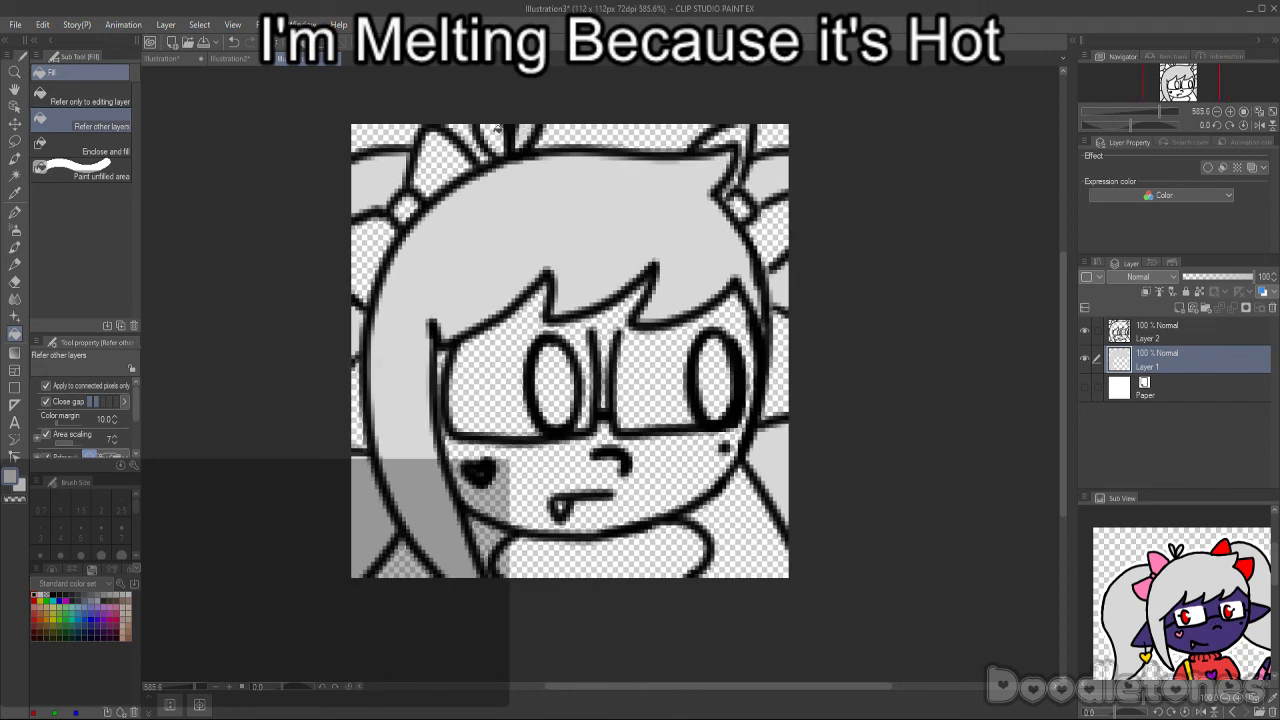
left_click(15, 193)
left_click(1163, 555)
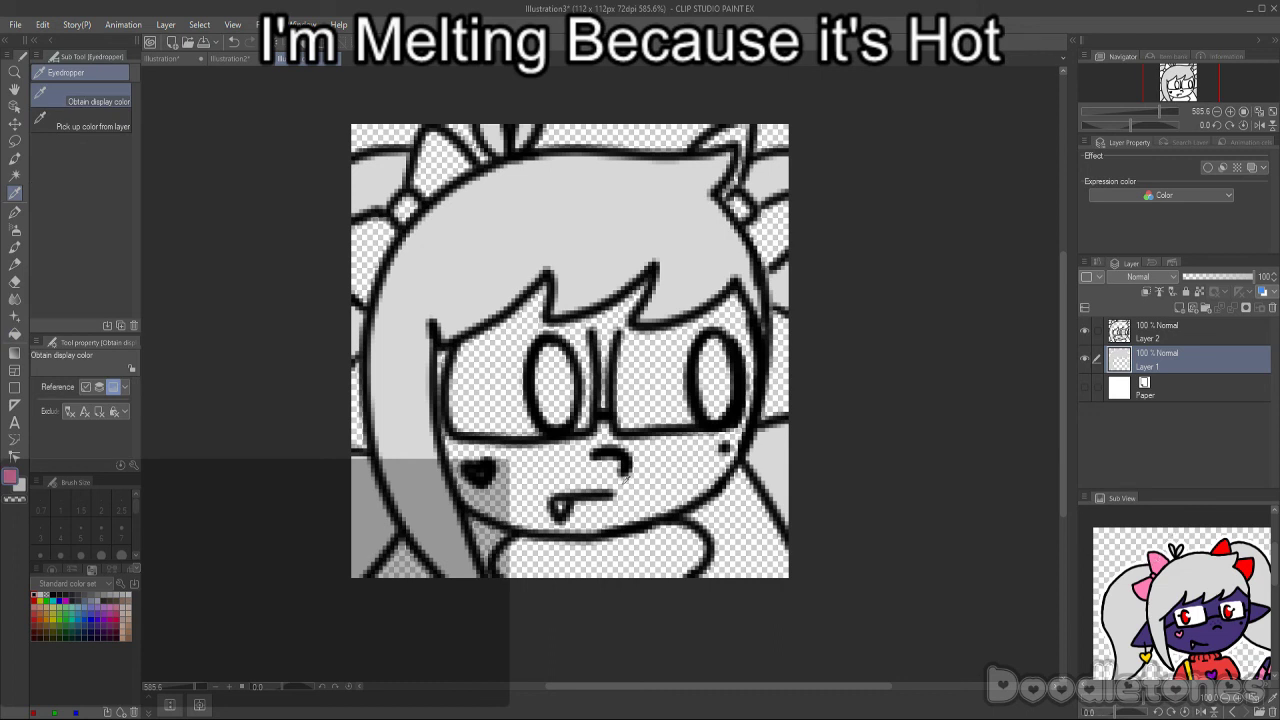
left_click(15, 334)
left_click(442, 162)
left_click(405, 207)
left_click(372, 258)
- Fill the opposite hair bow with red sampled from the reference picture and touch up its gaps with the G-pen
left_click(15, 193)
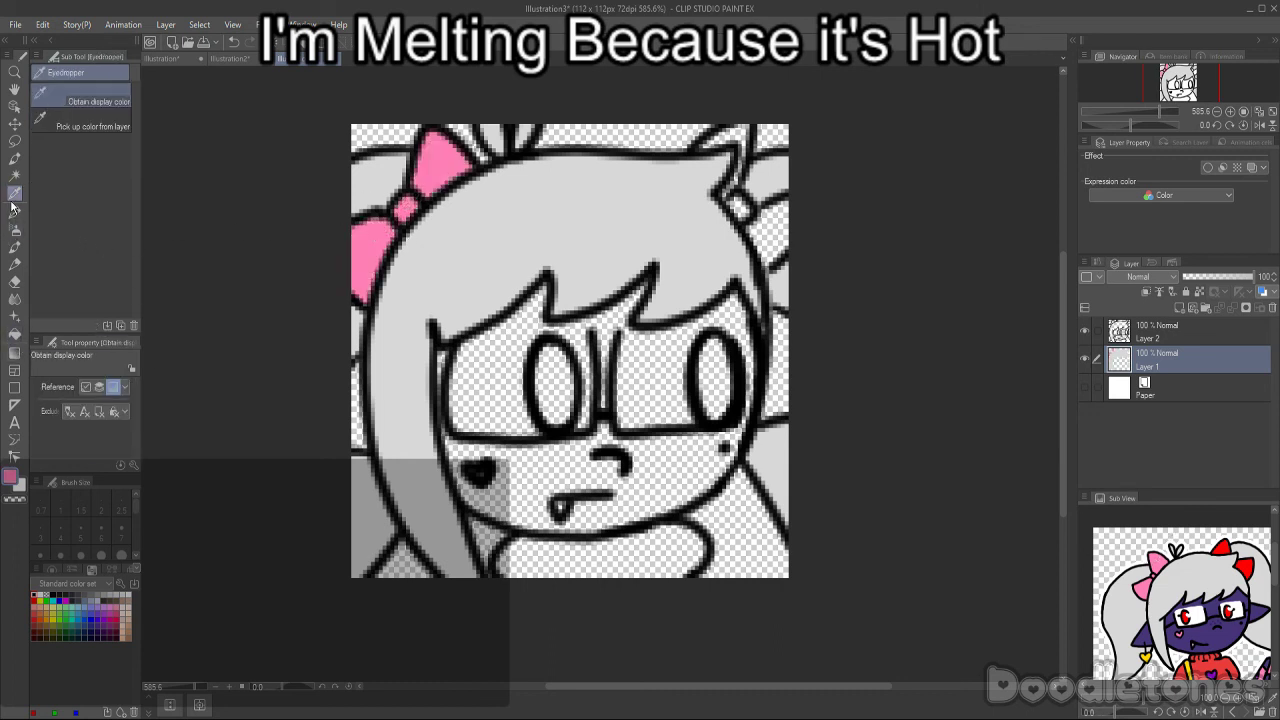
left_click(1250, 563)
left_click(15, 334)
left_click(741, 205)
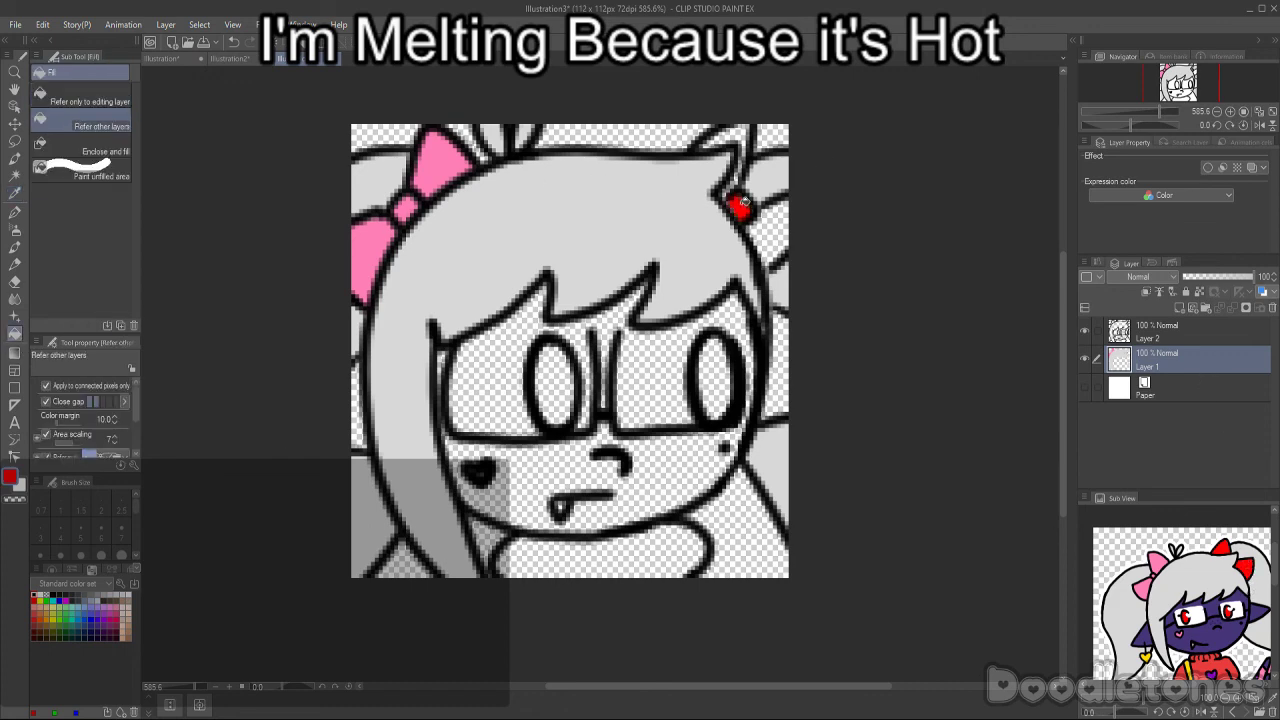
left_click(763, 228)
left_click(746, 128)
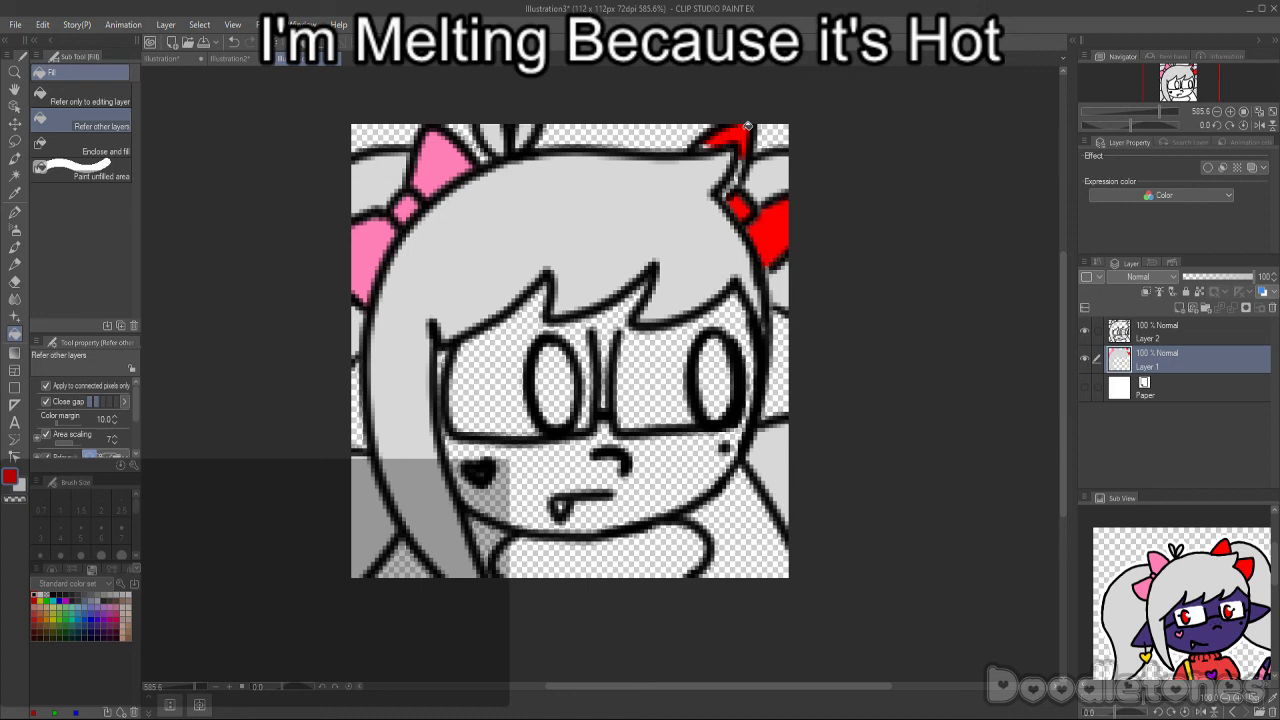
key("p")
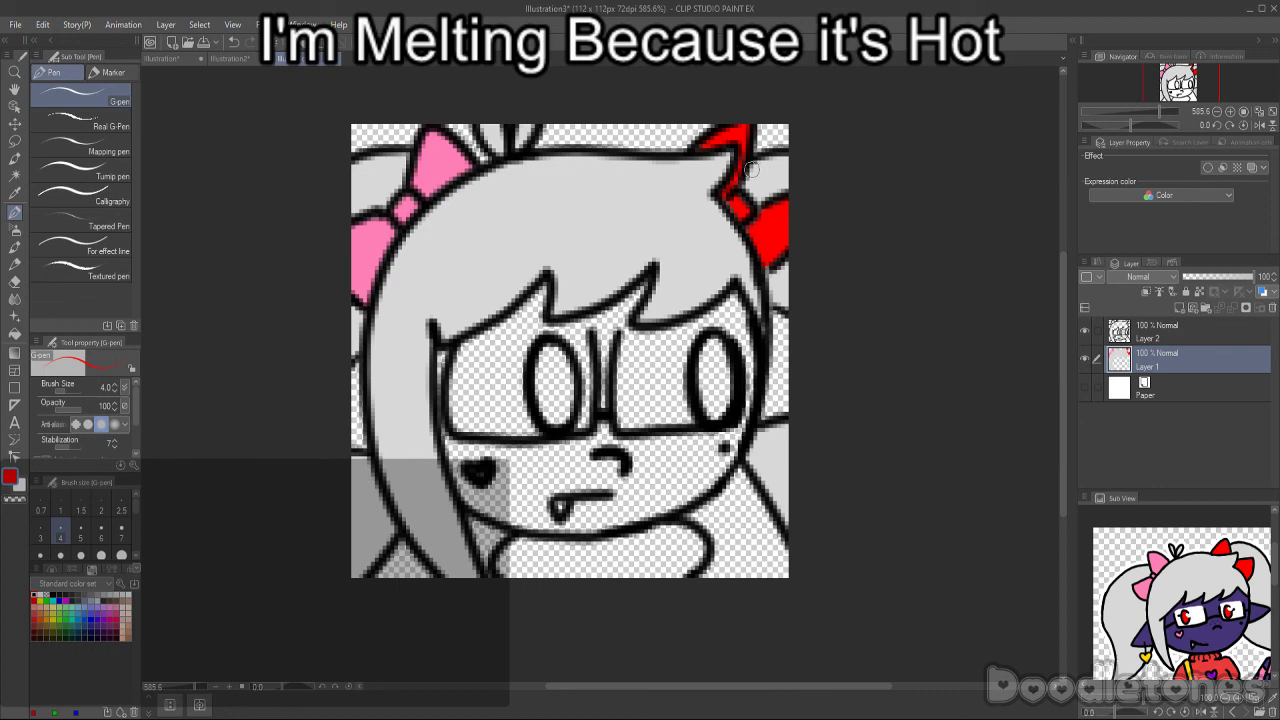
- Sample the dark purple skin colour from the reference and fill the ear below the pink bow and the lower face
left_click(15, 193)
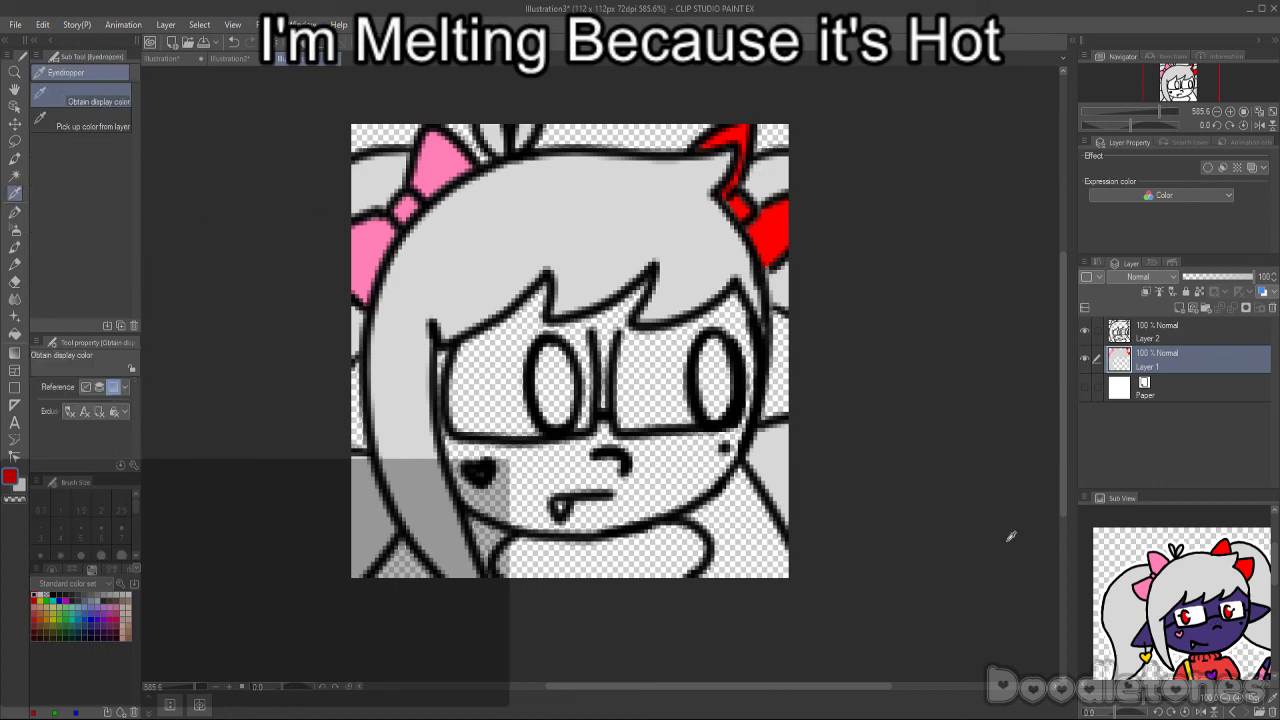
left_click(15, 333)
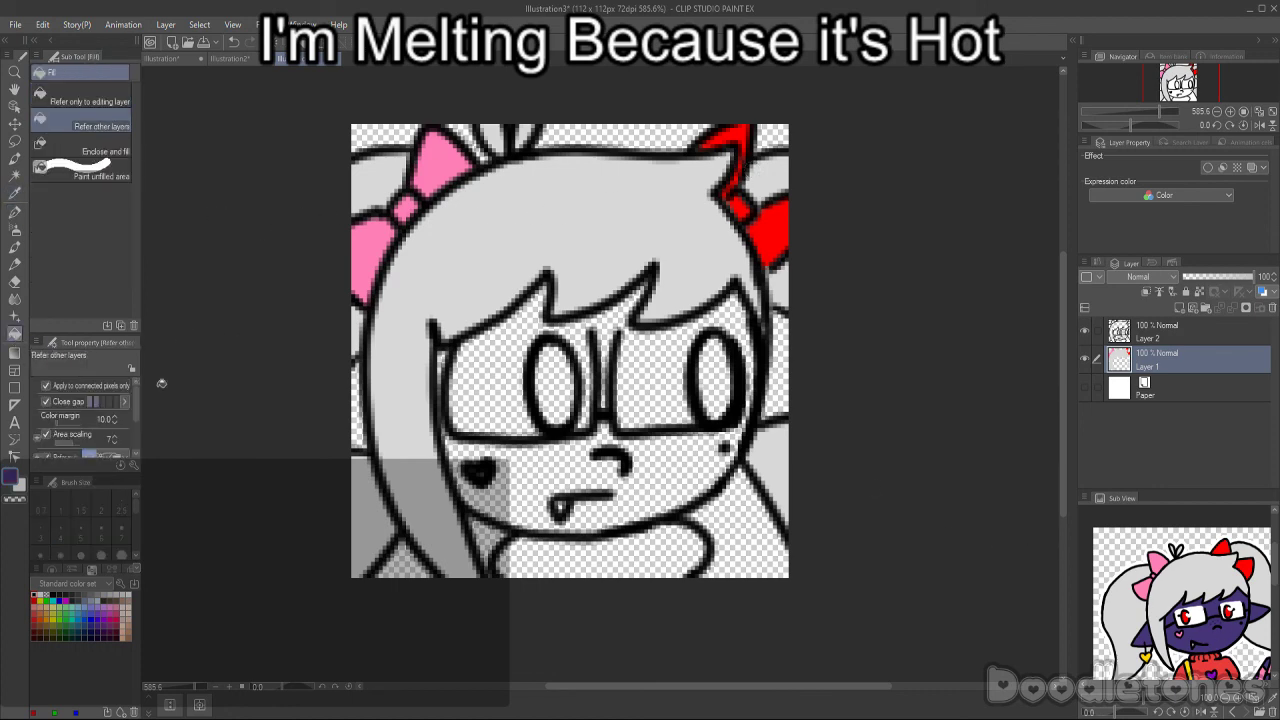
left_click(359, 410)
left_click(507, 467)
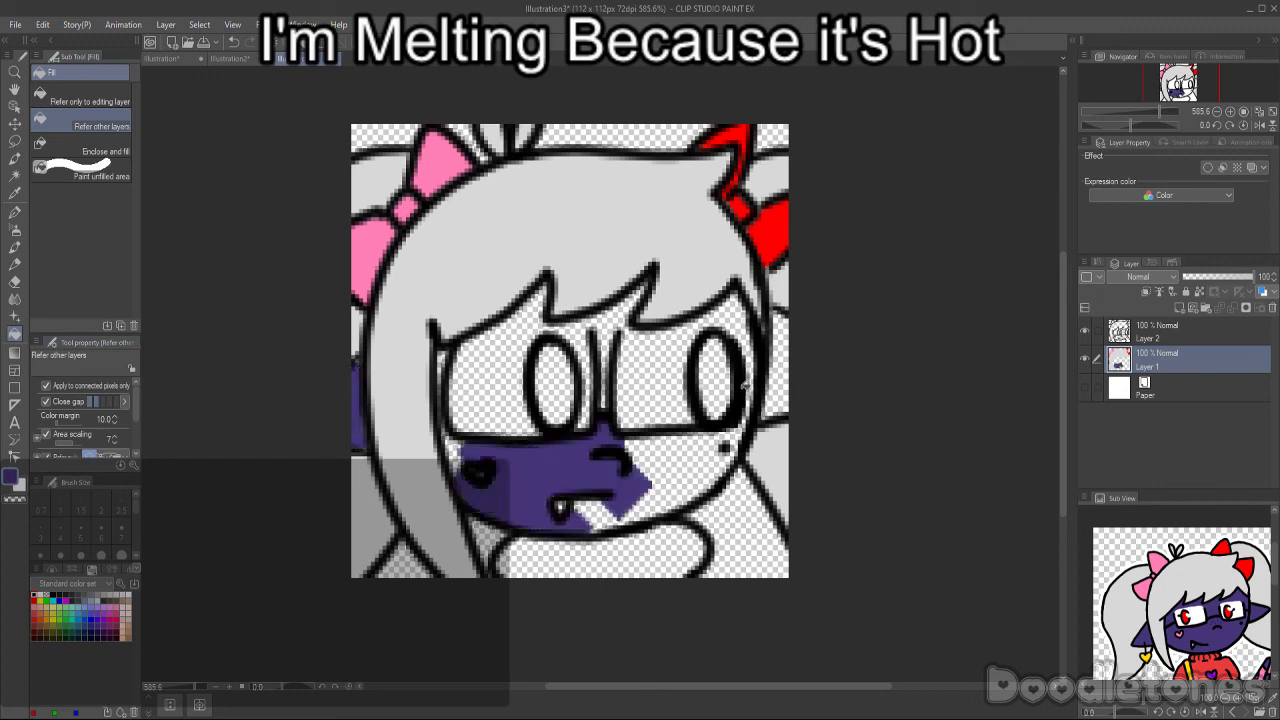
left_click(686, 466)
left_click(603, 511)
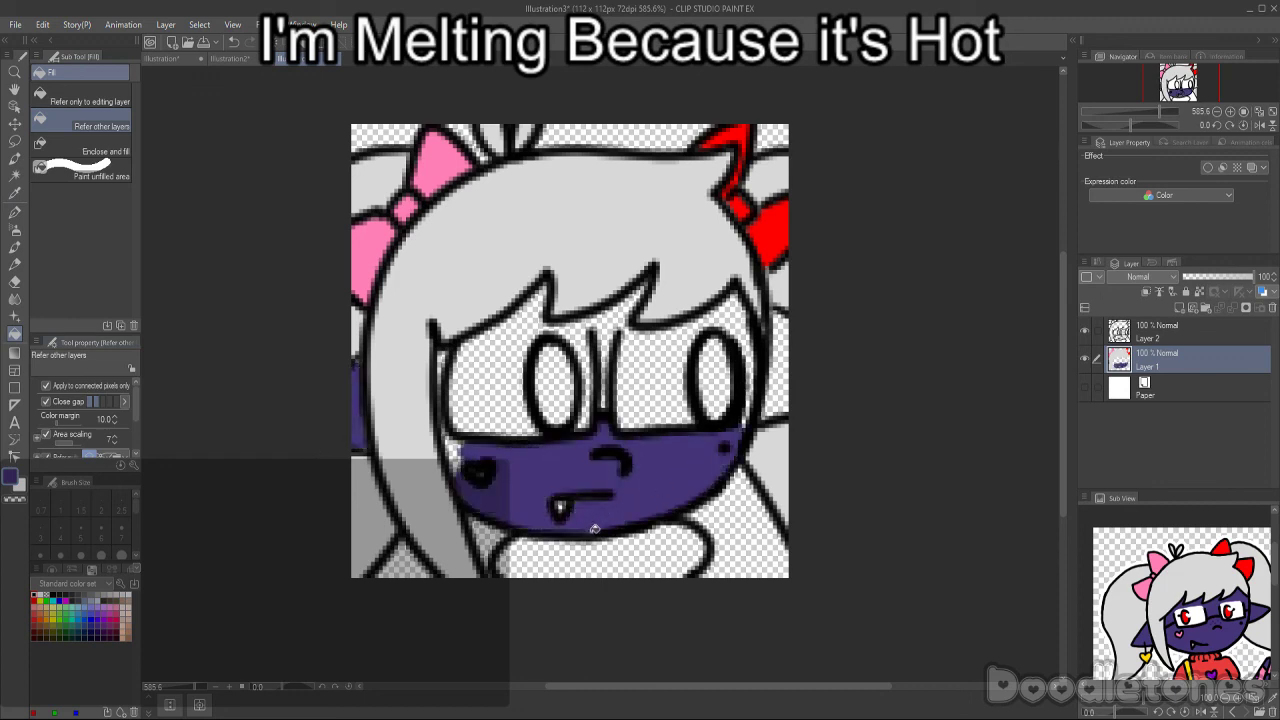
- Fill the upper face around the eyes and the other ear with dark purple, touching up small gaps with the G-pen
left_click(608, 331)
left_click(534, 318)
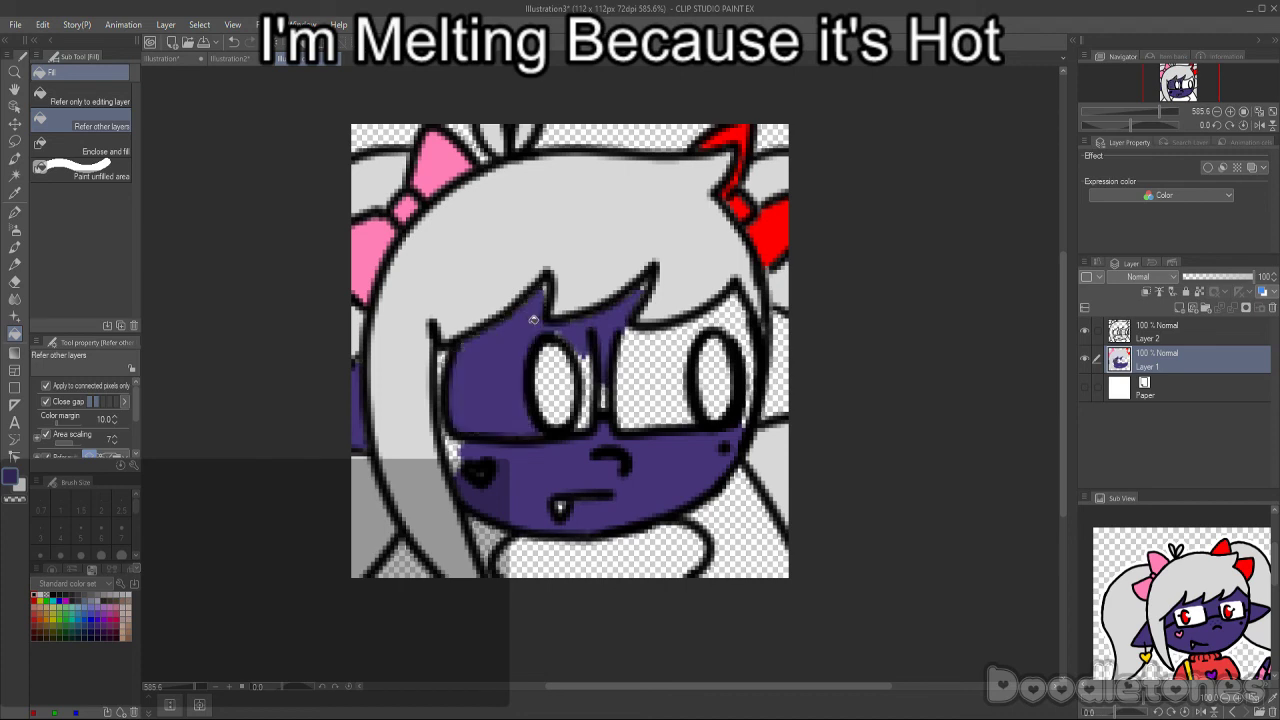
left_click(721, 315)
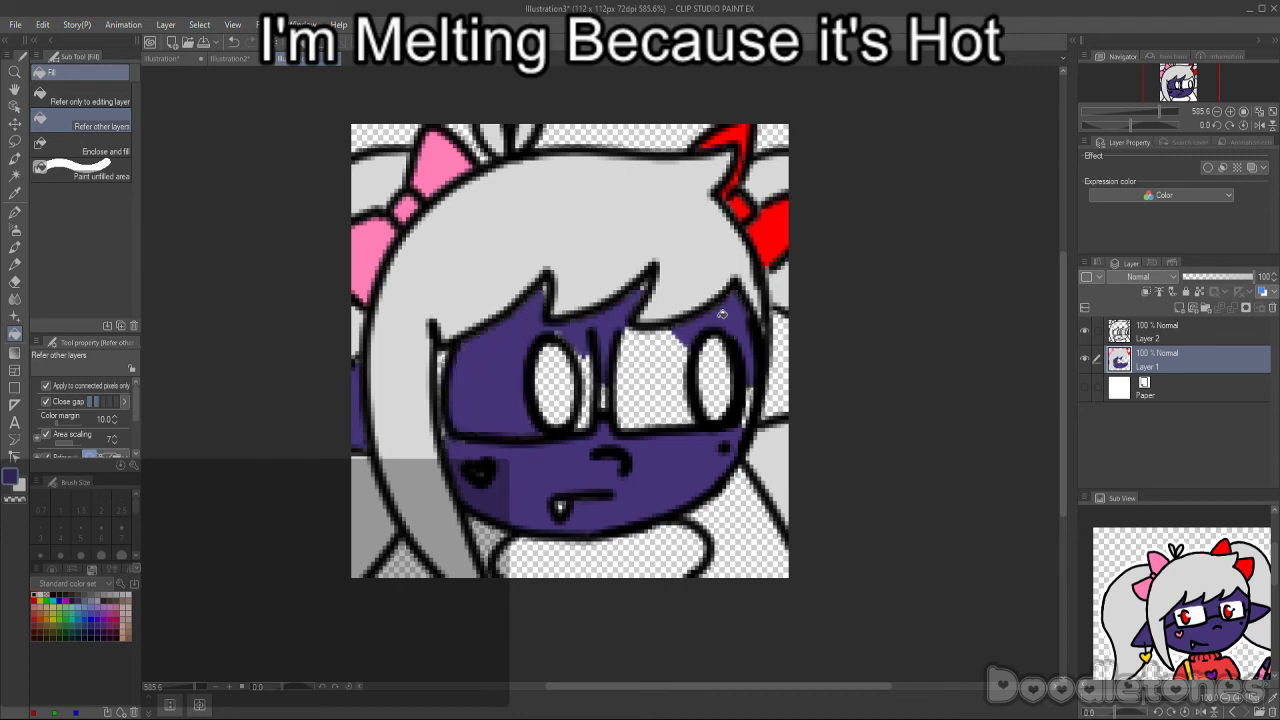
left_click(783, 352)
left_click(659, 415)
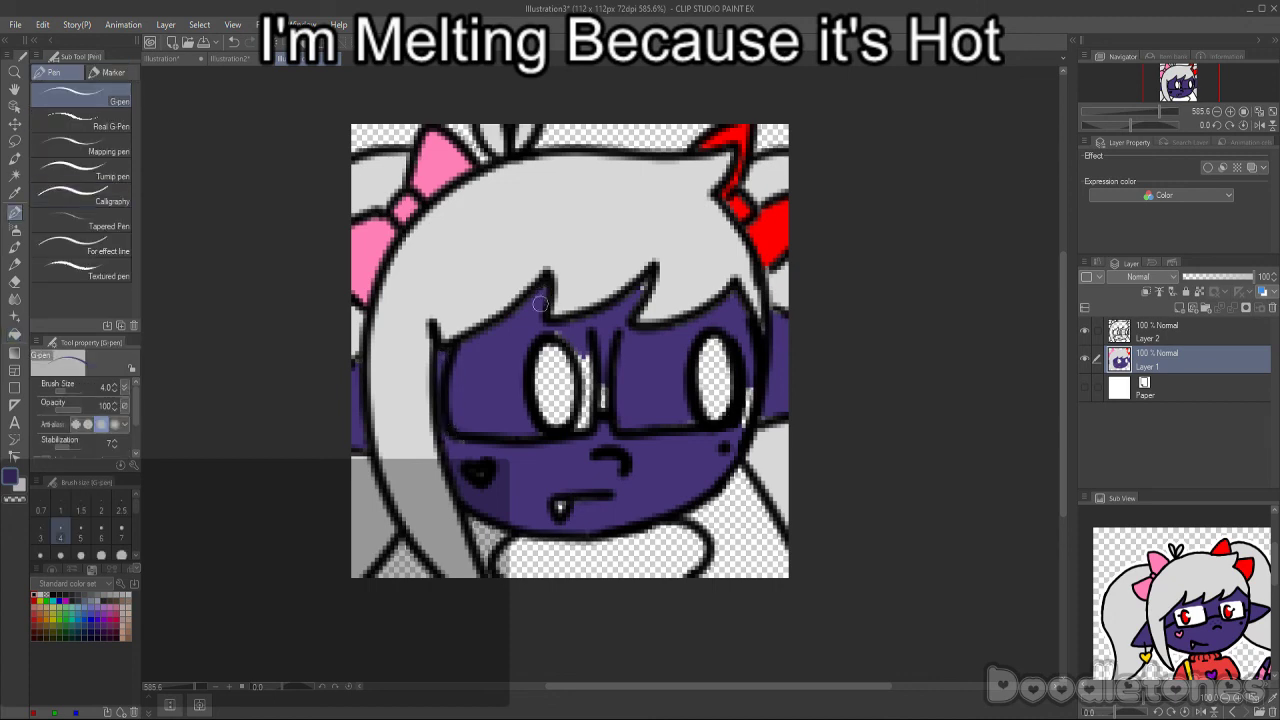
left_click_drag(566, 338, 602, 405)
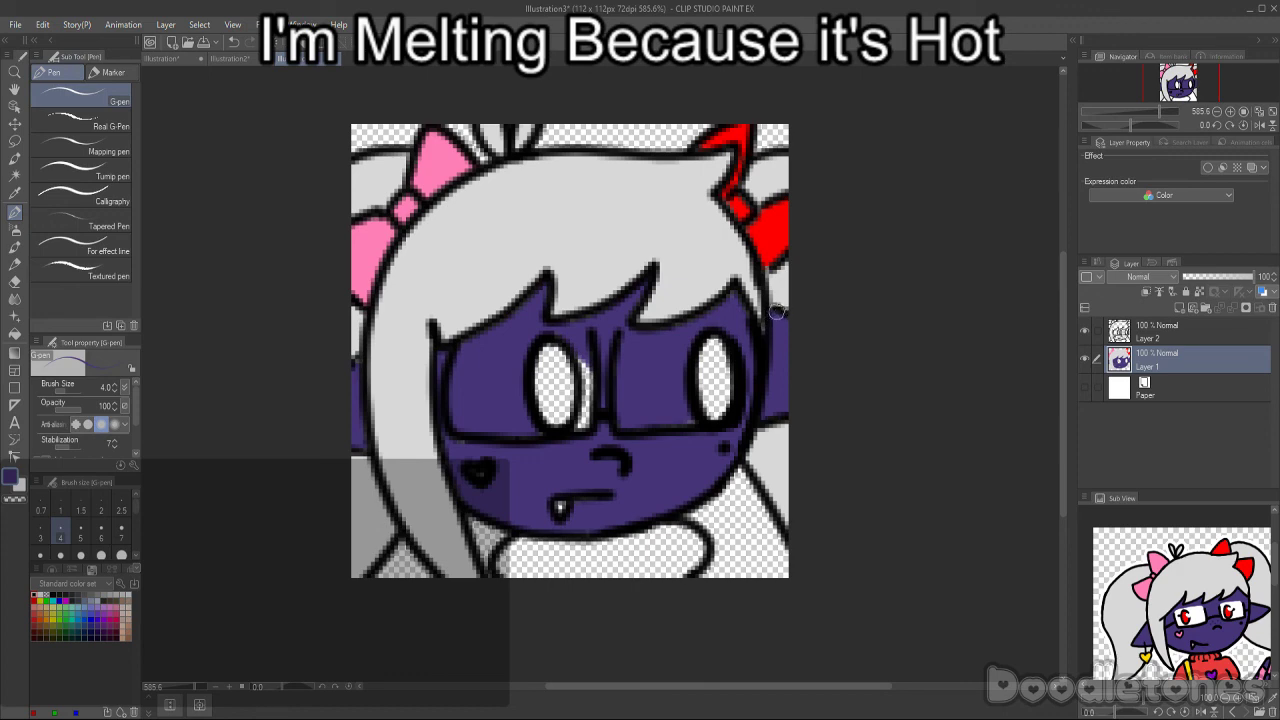
- Paint the glasses lens on the red-bow side white around the iris, and start the other lens with a white upper edge
left_click(43, 597)
mouse_move(464, 339)
left_mouse_down()
mouse_move(745, 329)
mouse_move(747, 355)
left_mouse_up()
mouse_move(622, 336)
left_mouse_down()
mouse_move(632, 422)
mouse_move(632, 402)
mouse_move(634, 417)
mouse_move(673, 375)
mouse_move(671, 416)
mouse_move(691, 419)
mouse_move(673, 382)
mouse_move(646, 405)
left_mouse_up()
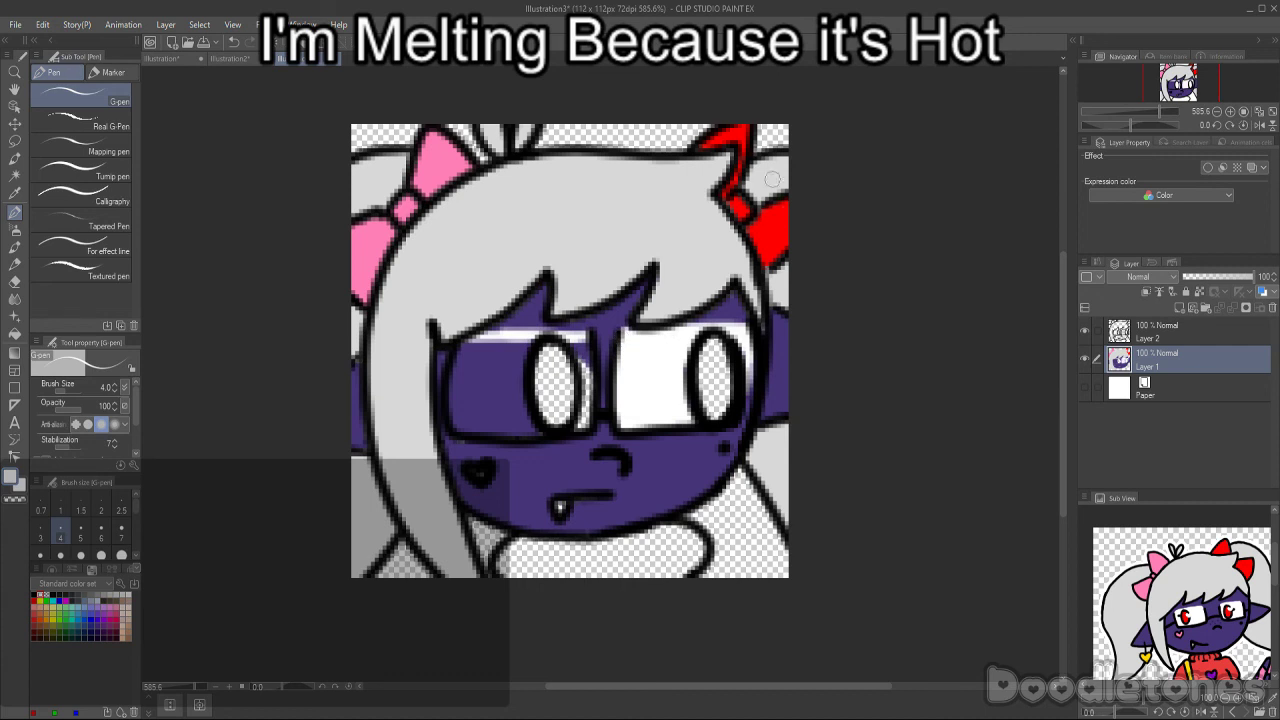
left_click_drag(743, 380, 753, 363)
- Sample the dark purple skin from the drawing and trim the upper edge of the lens on the red-bow side
left_click(15, 193)
left_click(520, 480)
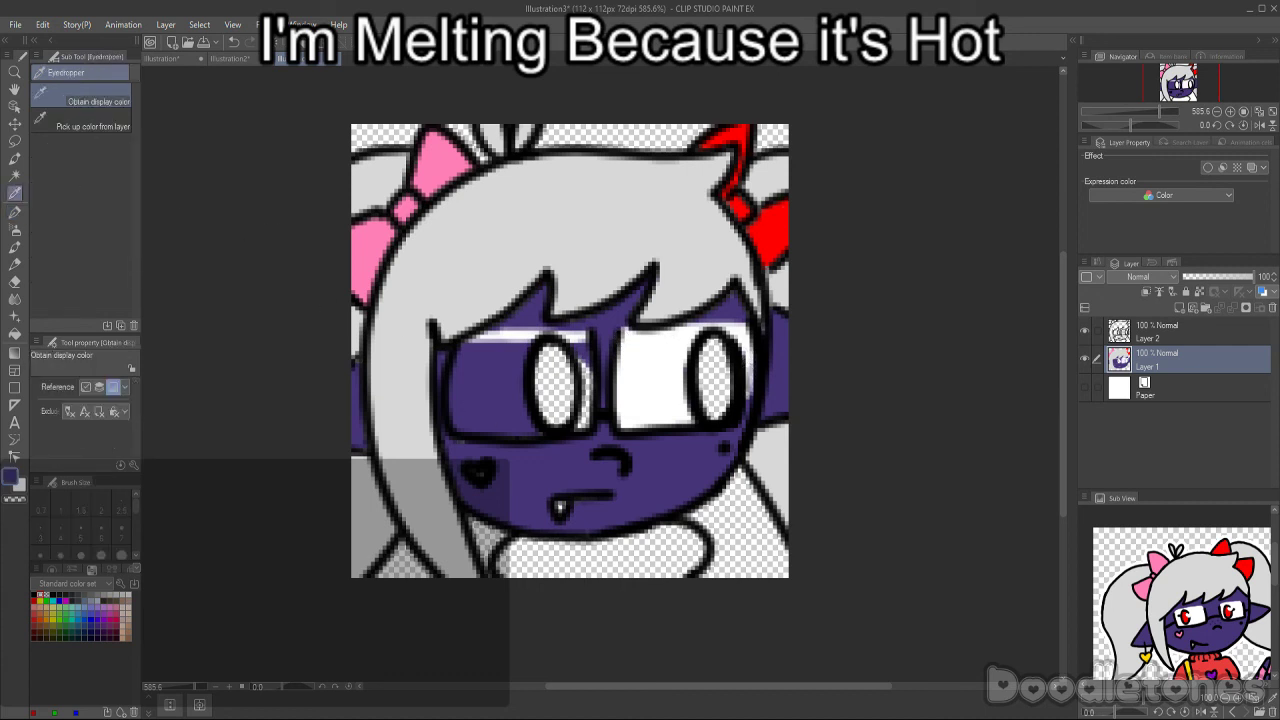
key("p")
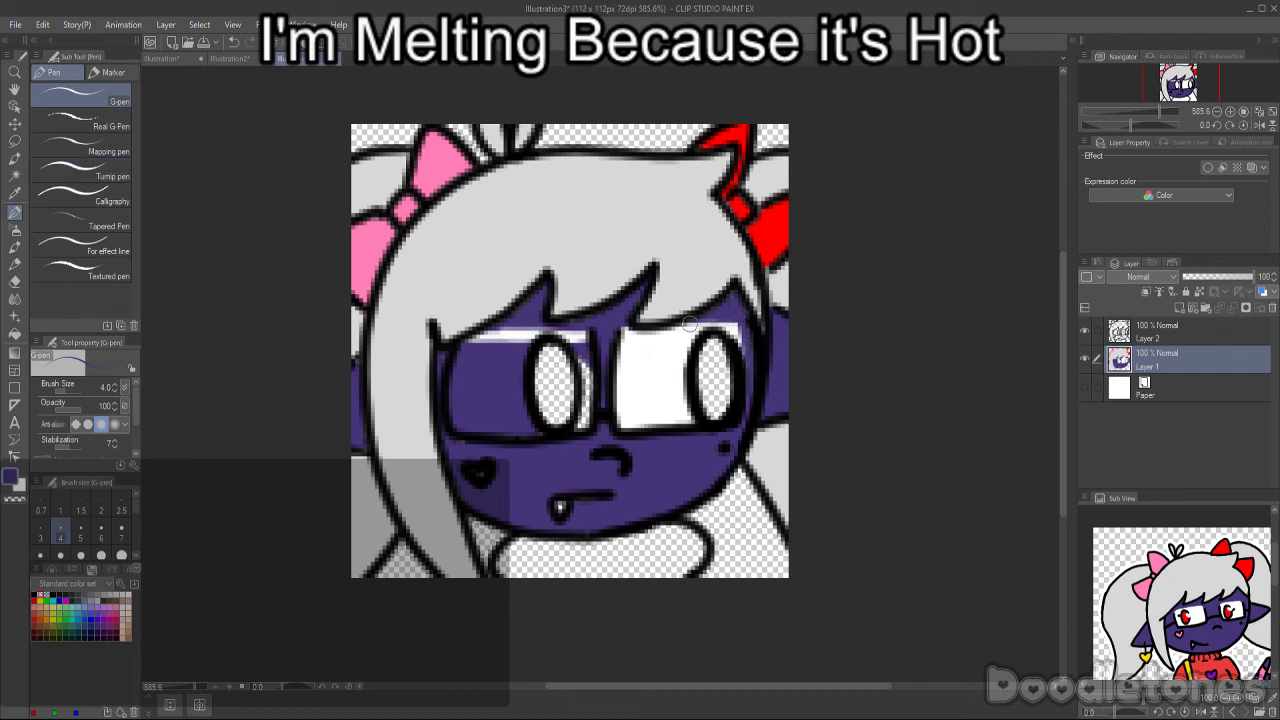
left_click_drag(672, 322, 742, 326)
- Paint the glasses lens on the pink-bow side white around the iris with the G-pen
key("i")
left_click(638, 310)
key("p")
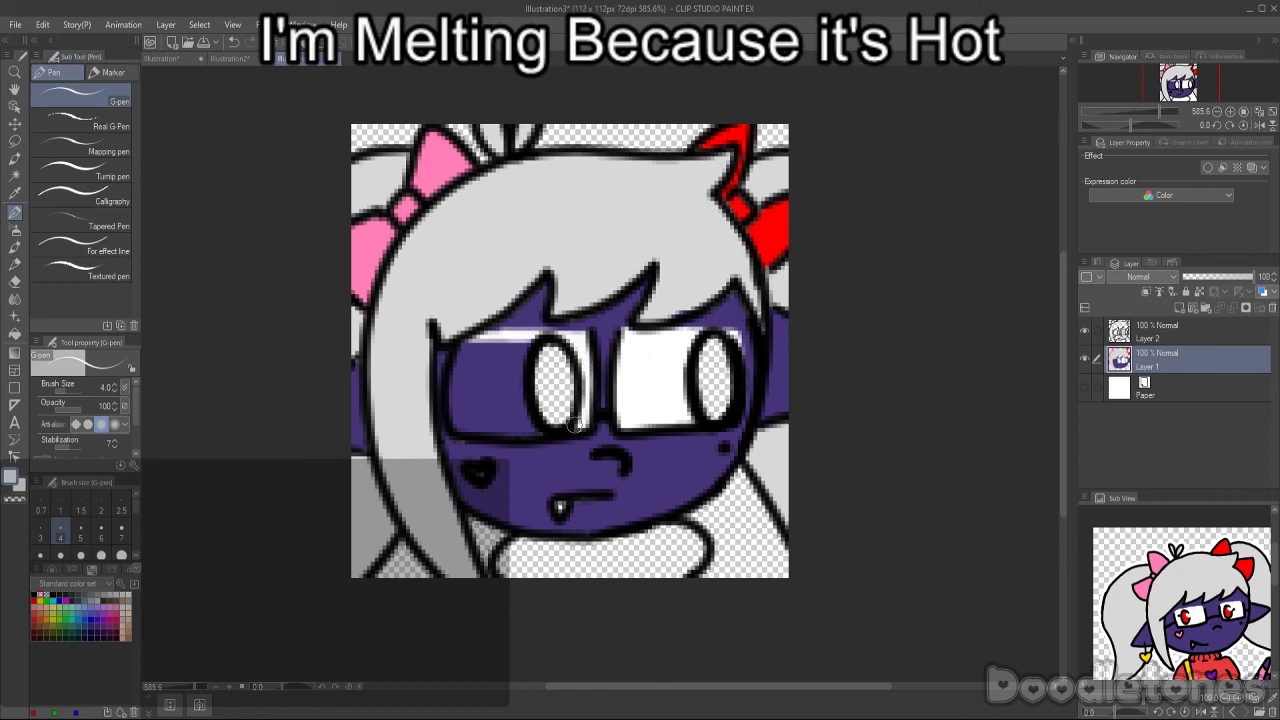
mouse_move(463, 346)
left_mouse_down()
mouse_move(465, 430)
mouse_move(538, 431)
mouse_move(512, 354)
mouse_move(522, 421)
mouse_move(524, 341)
mouse_move(509, 418)
mouse_move(494, 387)
mouse_move(500, 346)
mouse_move(479, 342)
mouse_move(499, 373)
mouse_move(489, 339)
left_mouse_up()
mouse_move(506, 419)
left_mouse_down()
mouse_move(500, 432)
mouse_move(560, 426)
left_mouse_up()
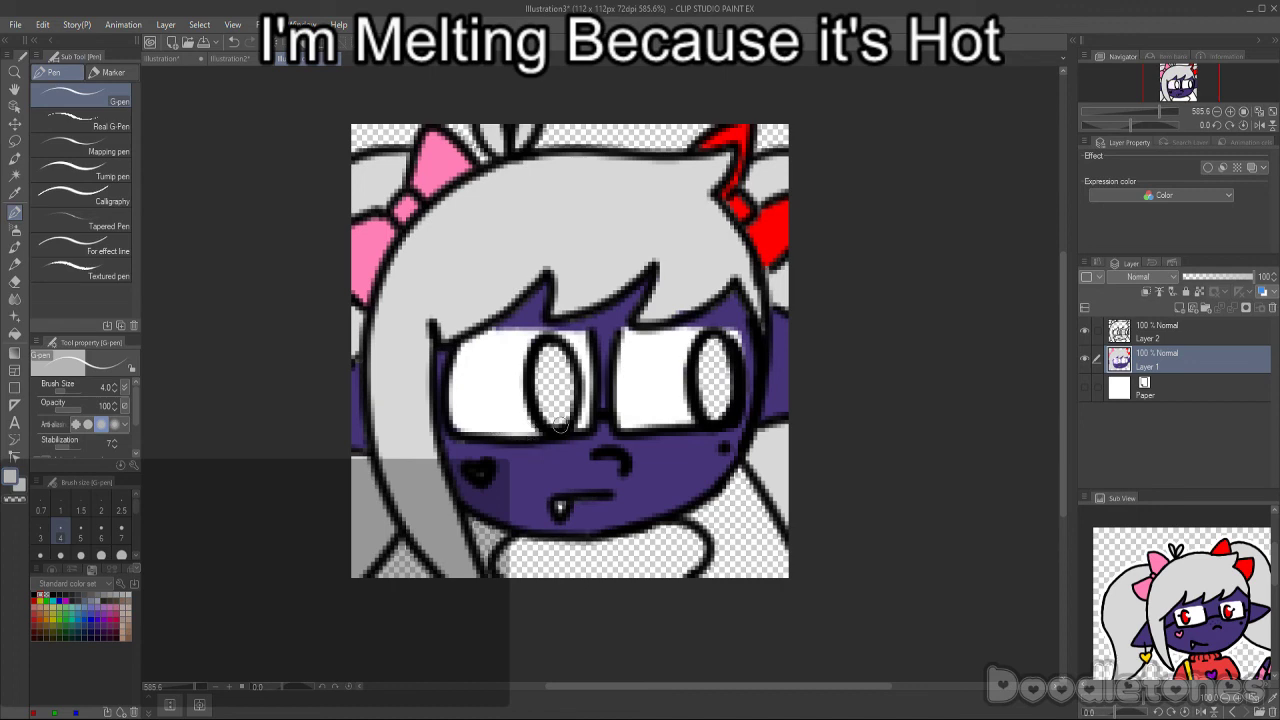
- Sample the red eye colour from the reference picture and fill both irises with it
key("i")
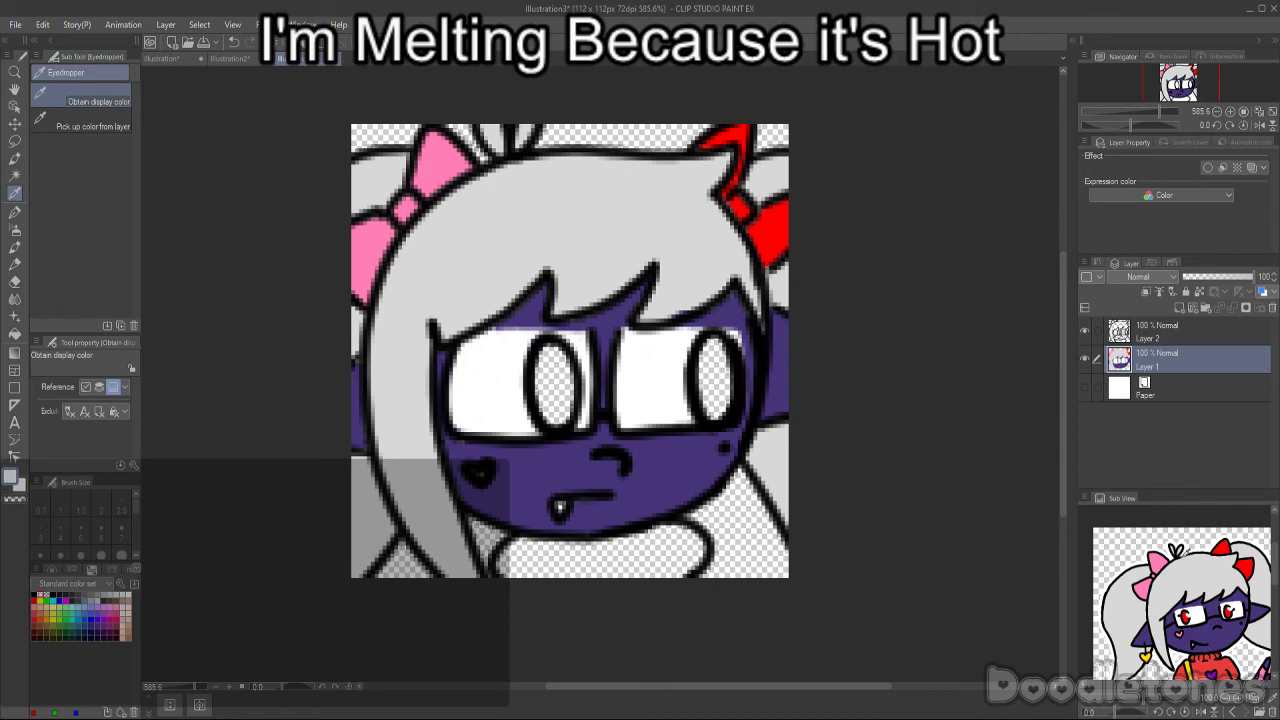
scroll(1175, 610, "up", 3)
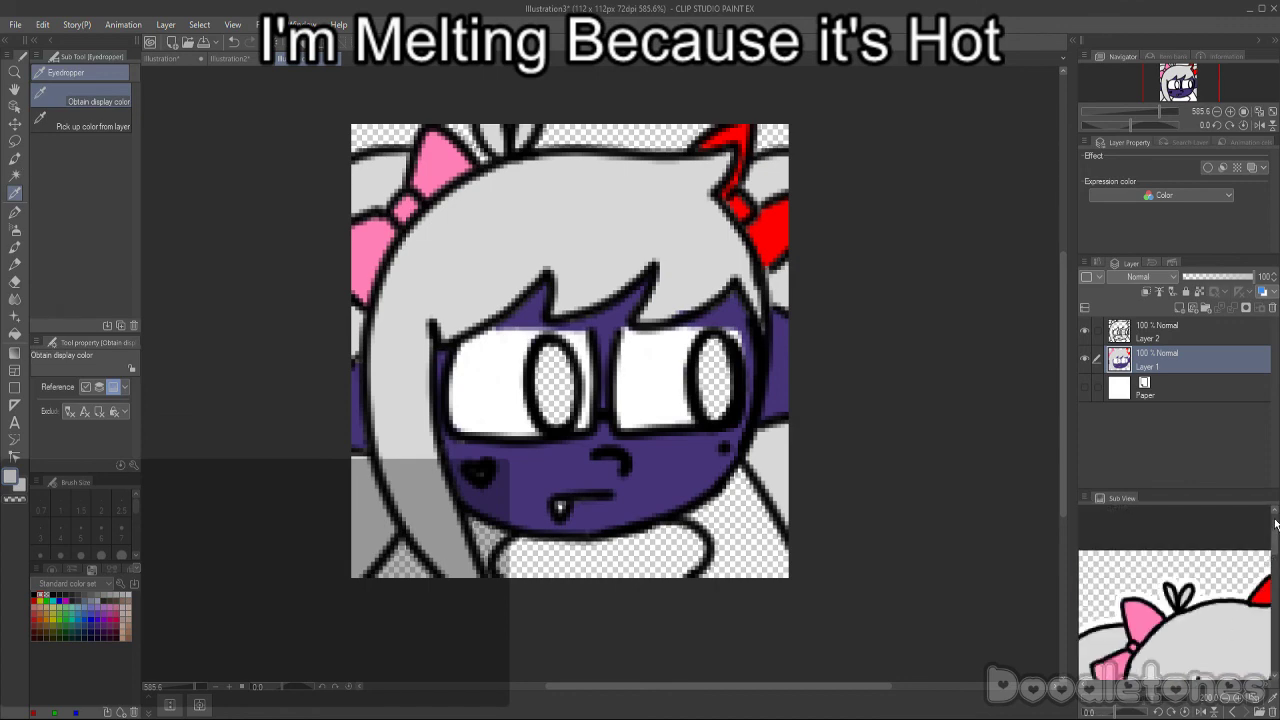
scroll(1274, 545, "down", 3)
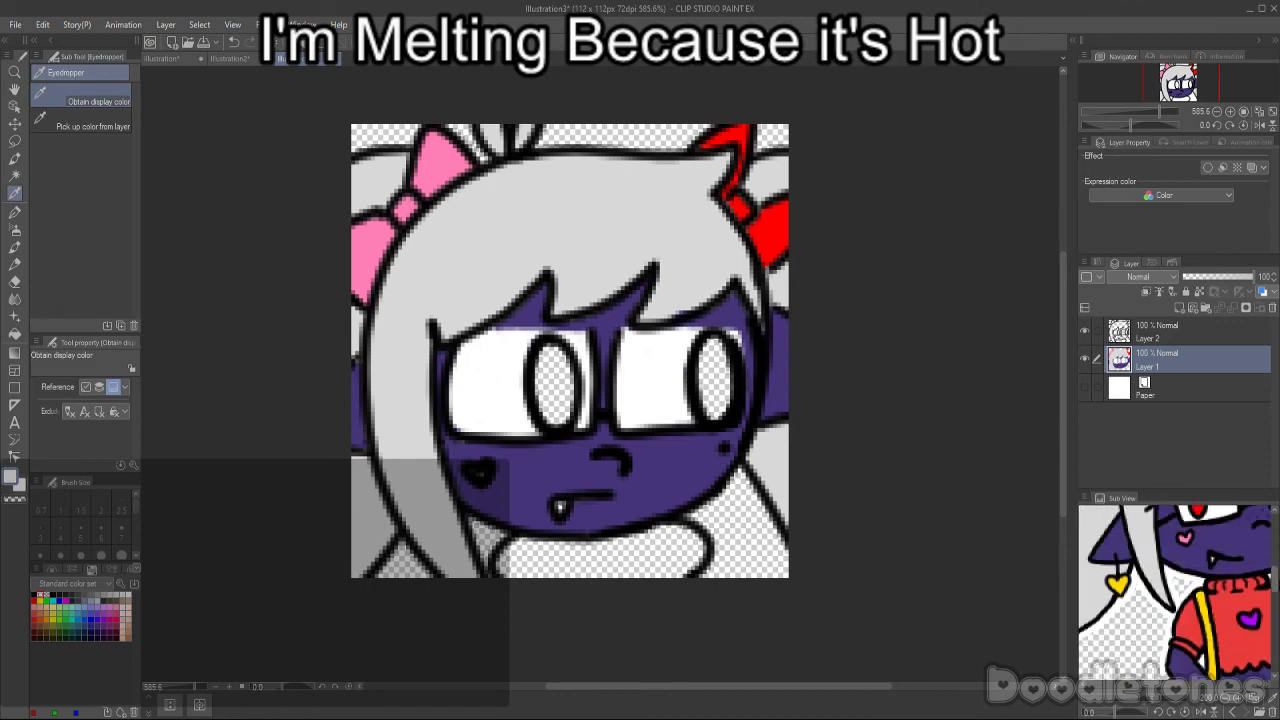
scroll(1200, 618, "up", 2)
left_click(1210, 620)
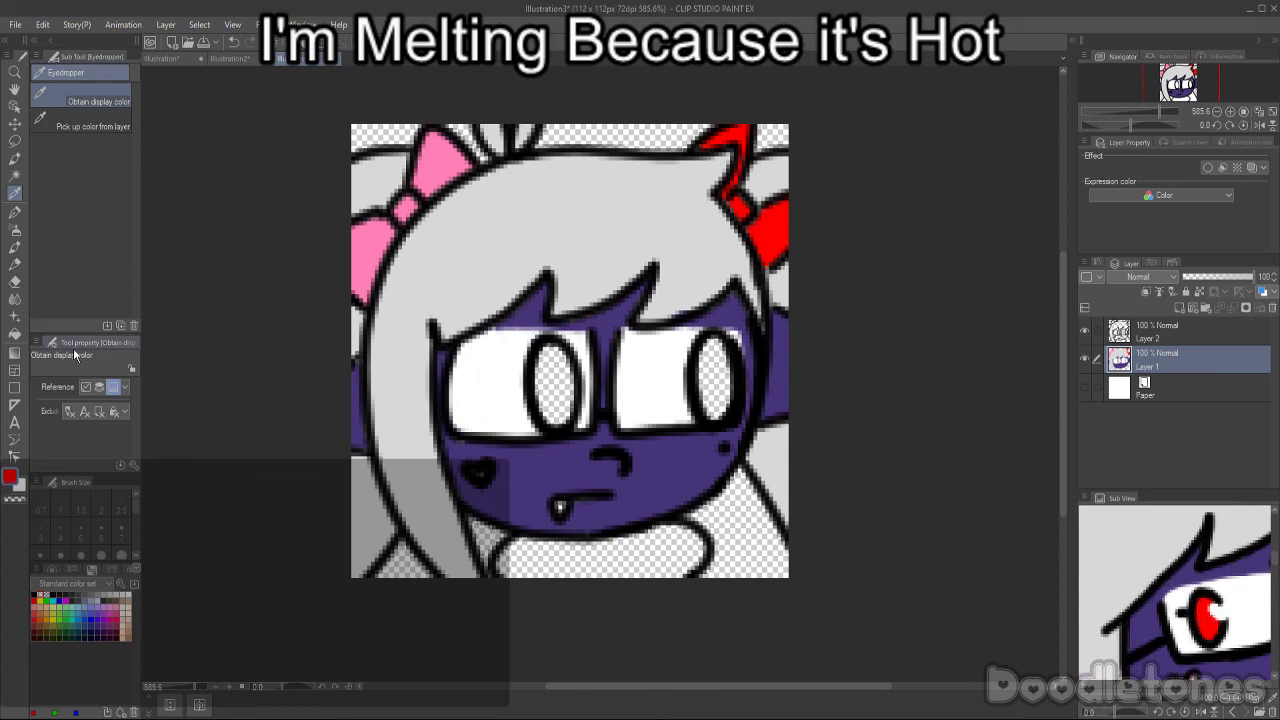
left_click(14, 335)
left_click(551, 380)
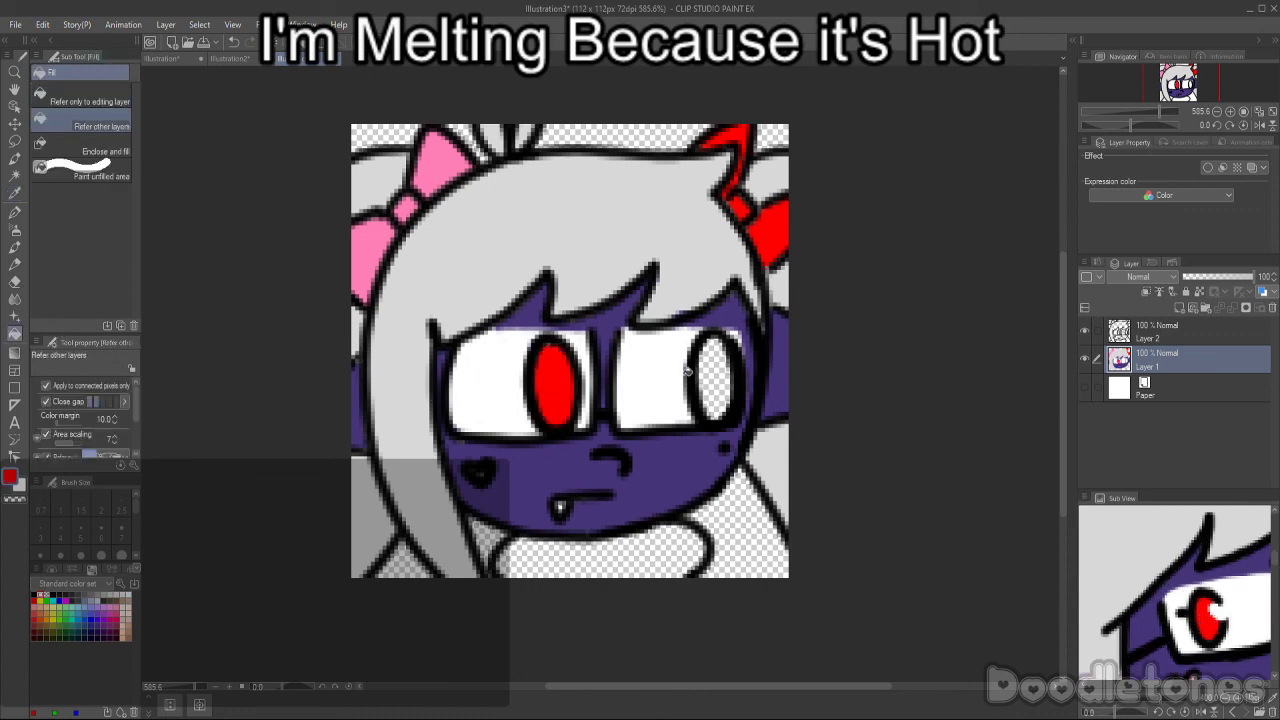
left_click(709, 369)
- Fill the collar below the chin with the shirt red sampled from the reference, and paint the fang white
scroll(1178, 639, "down", 5)
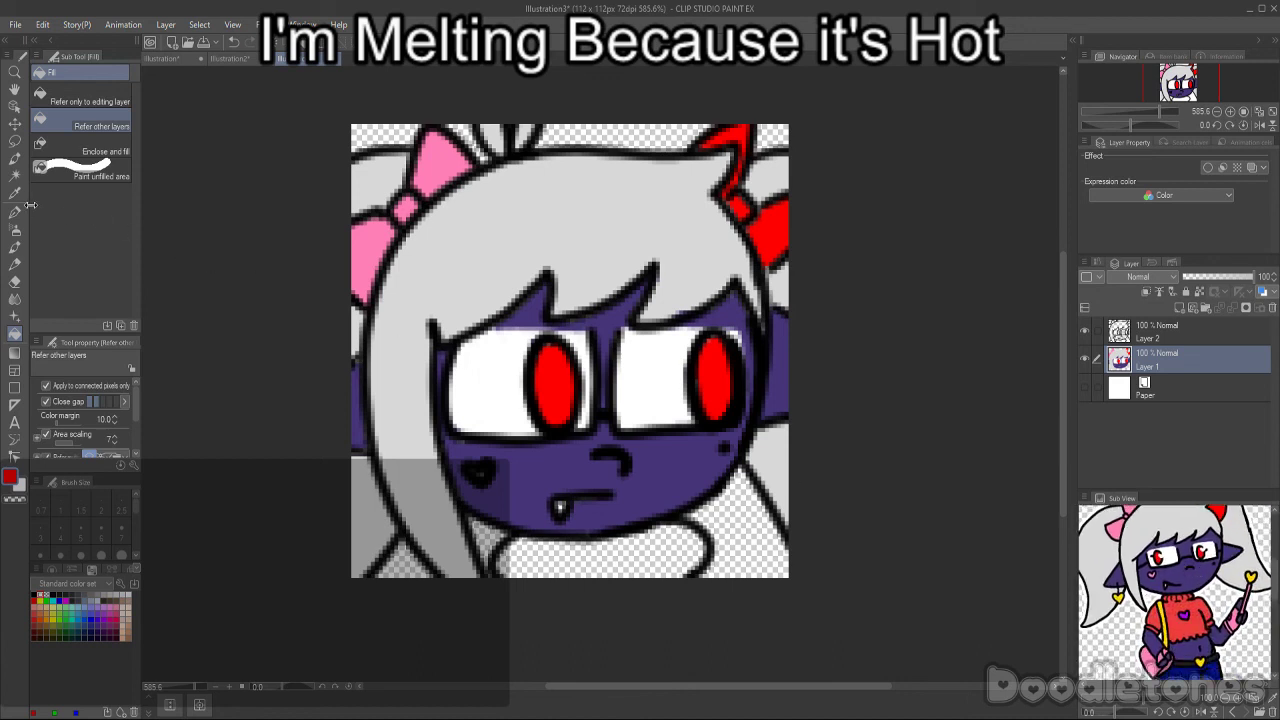
key("i")
left_click(1150, 600)
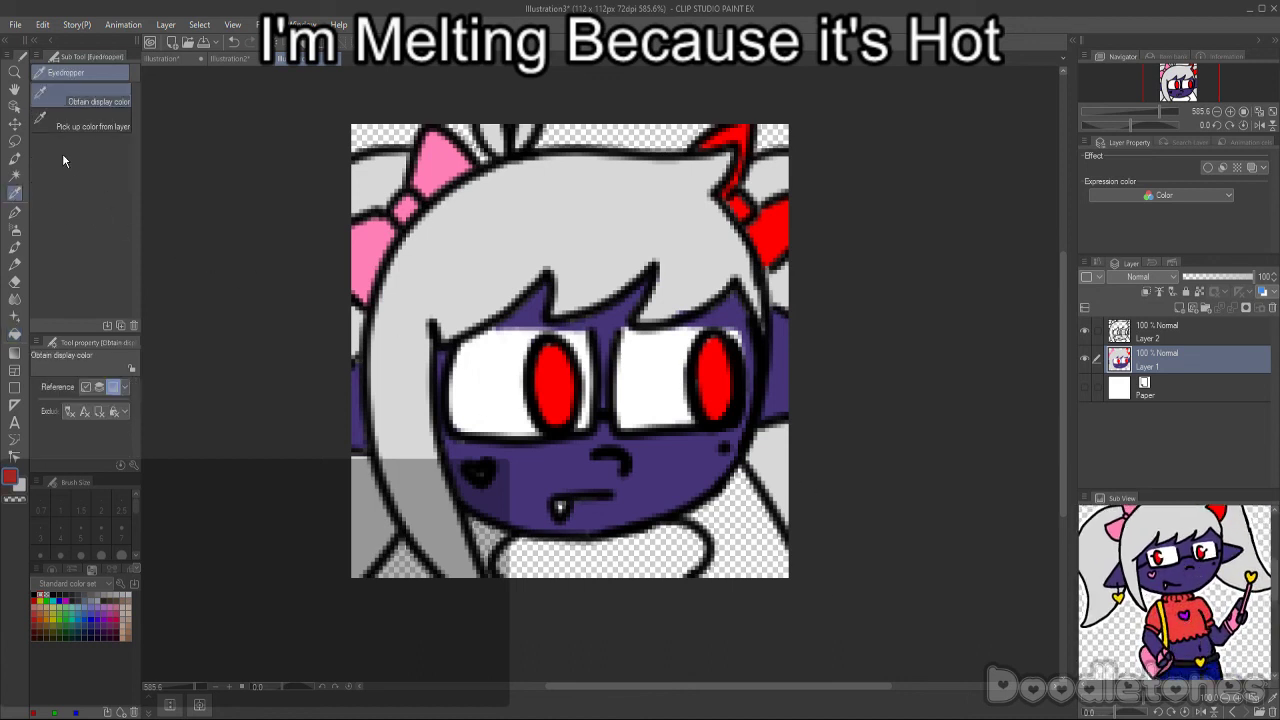
left_click(14, 333)
left_click(605, 543)
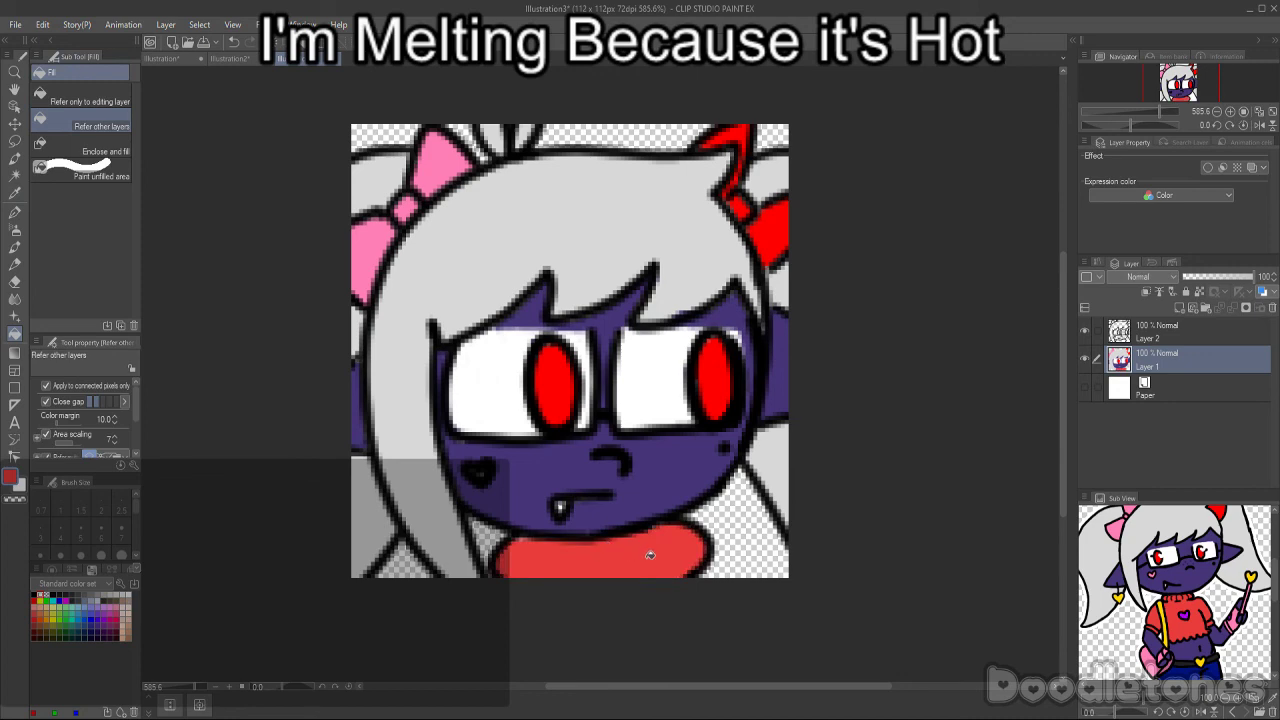
left_click(14, 213)
key("c")
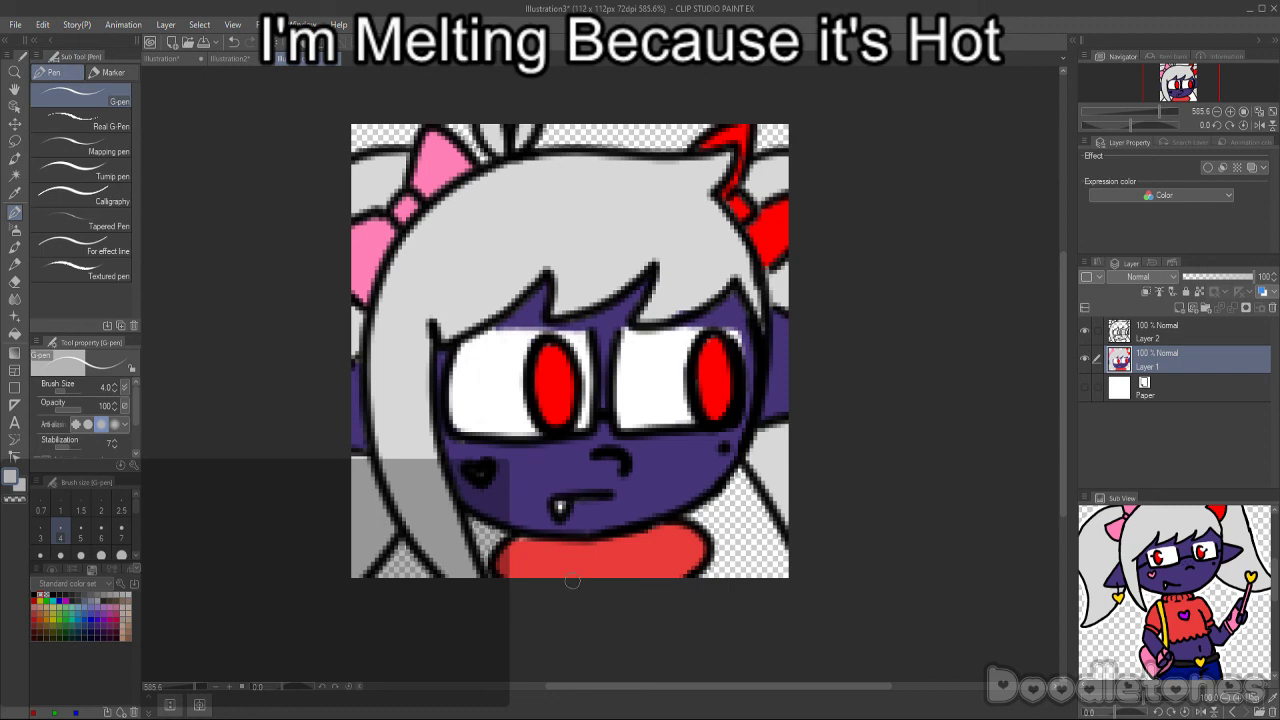
- Merge the line art layer and the flat colour layer into one layer
scroll(572, 581, "down", 5)
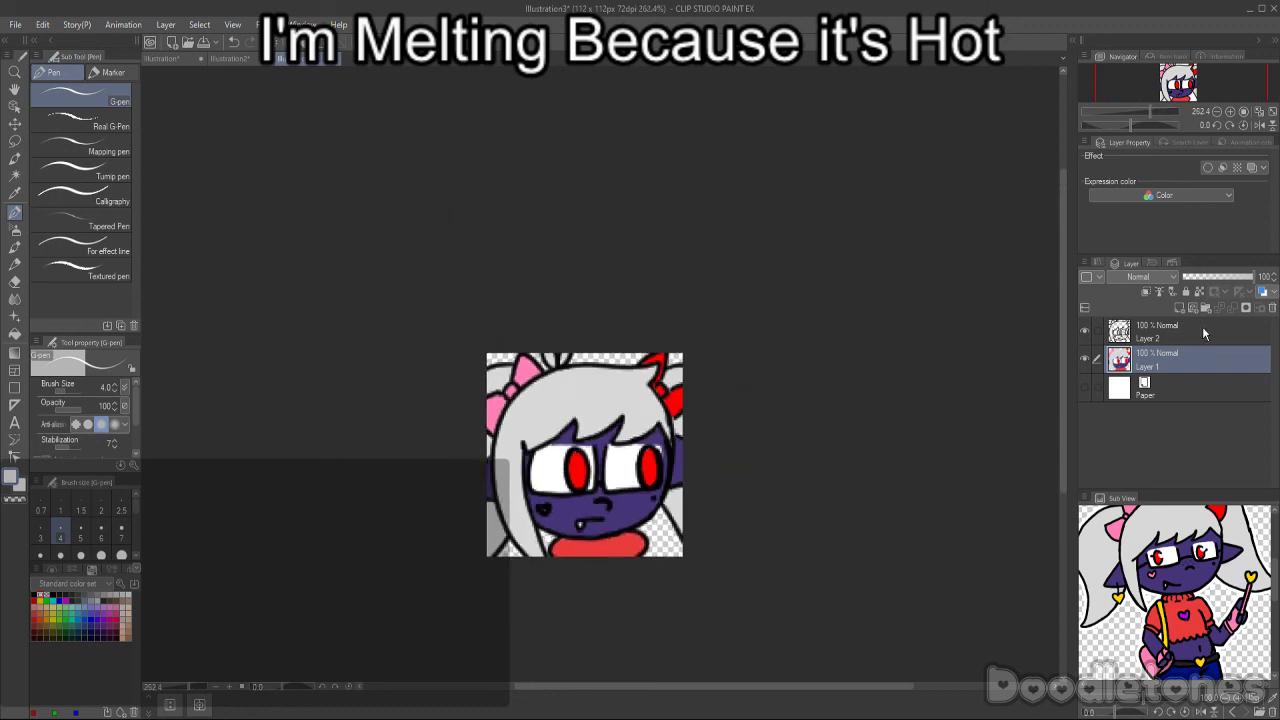
left_click(1204, 332)
left_click(1234, 309)
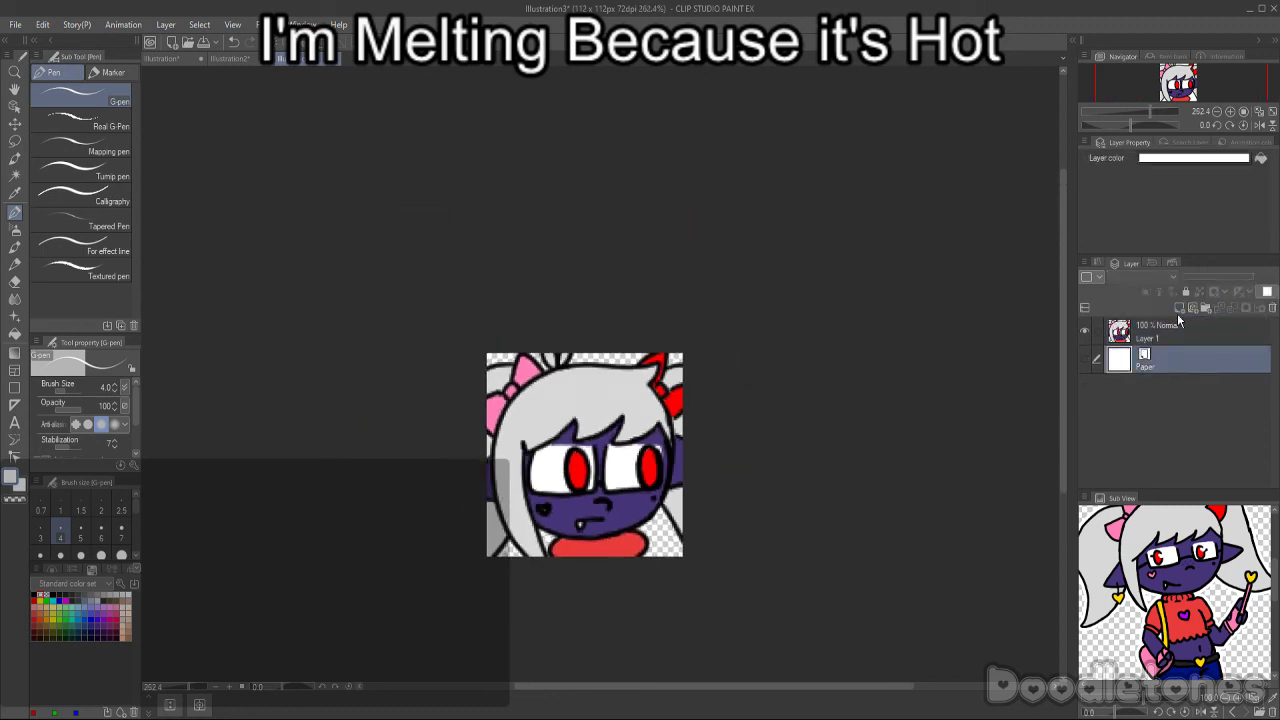
- Fill a new layer beneath the merged artwork entirely with black, then show the artwork over it
left_click(1086, 331)
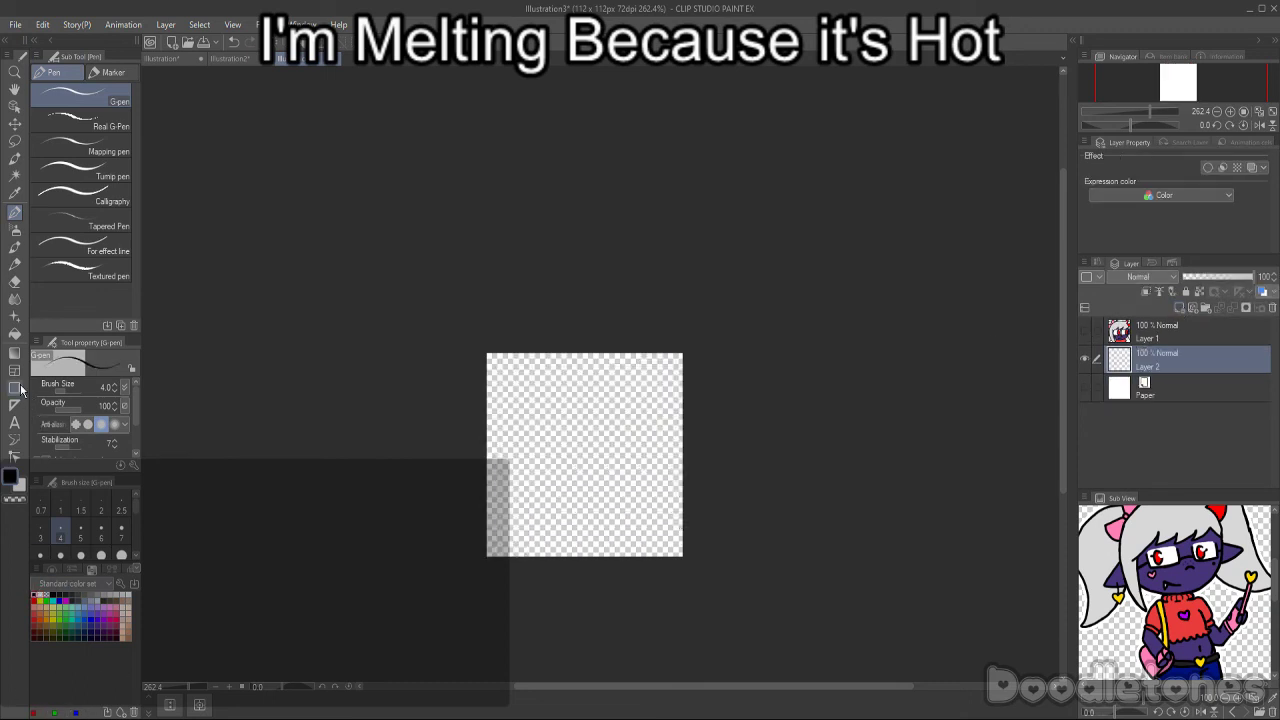
left_click(14, 333)
left_click(589, 445)
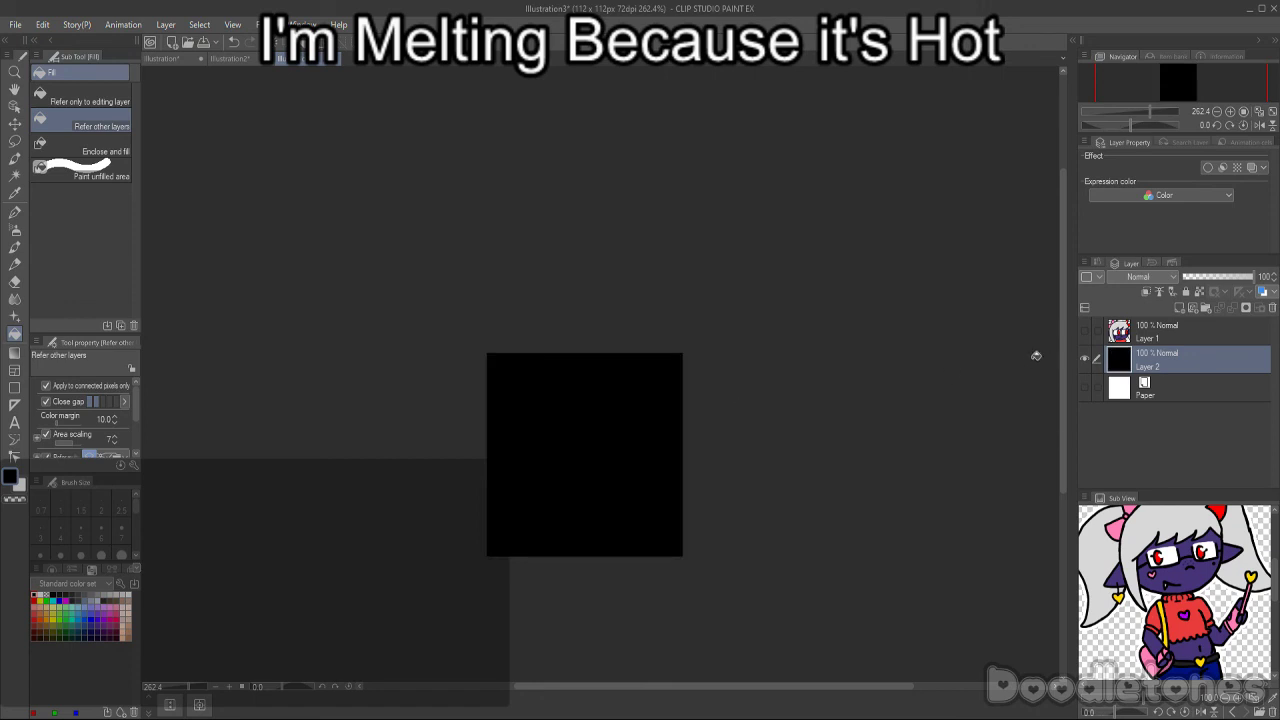
left_click(1085, 331)
scroll(720, 491, "up", 2)
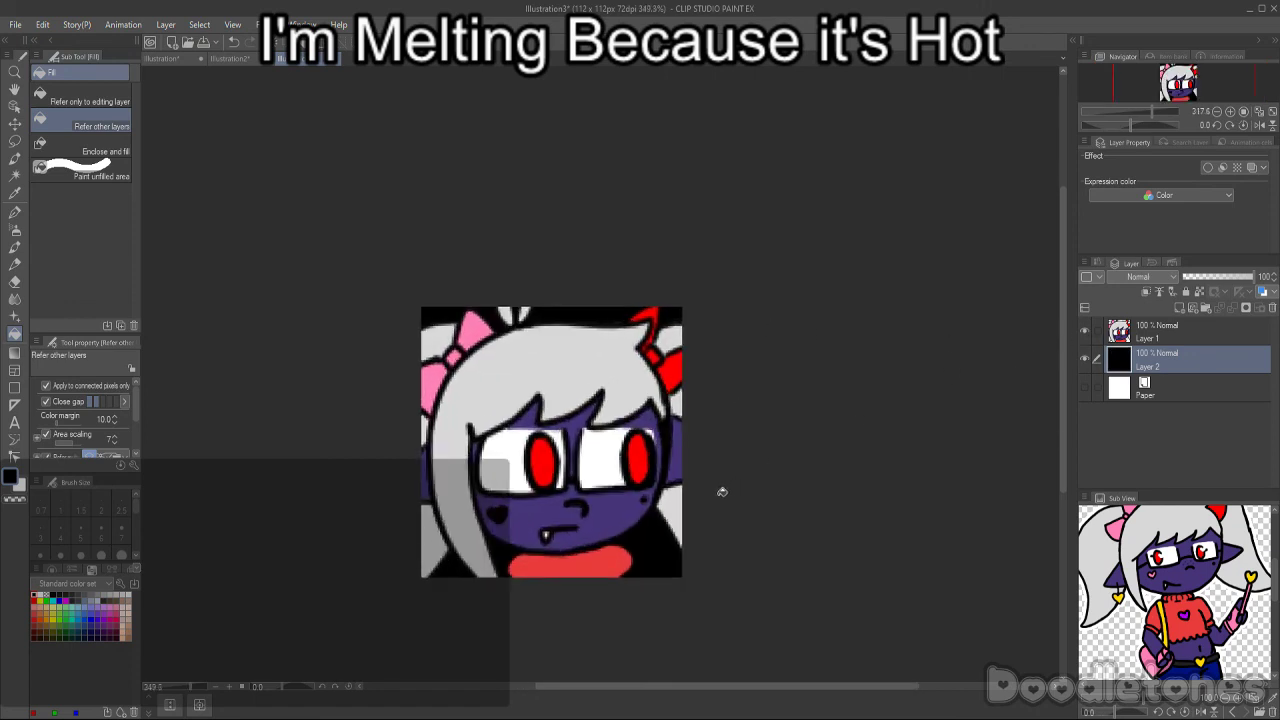
- Auto-select the empty areas of the artwork layer in the canvas's upper-left corner and right of the collar, and delete the black backing there
left_click(1145, 331)
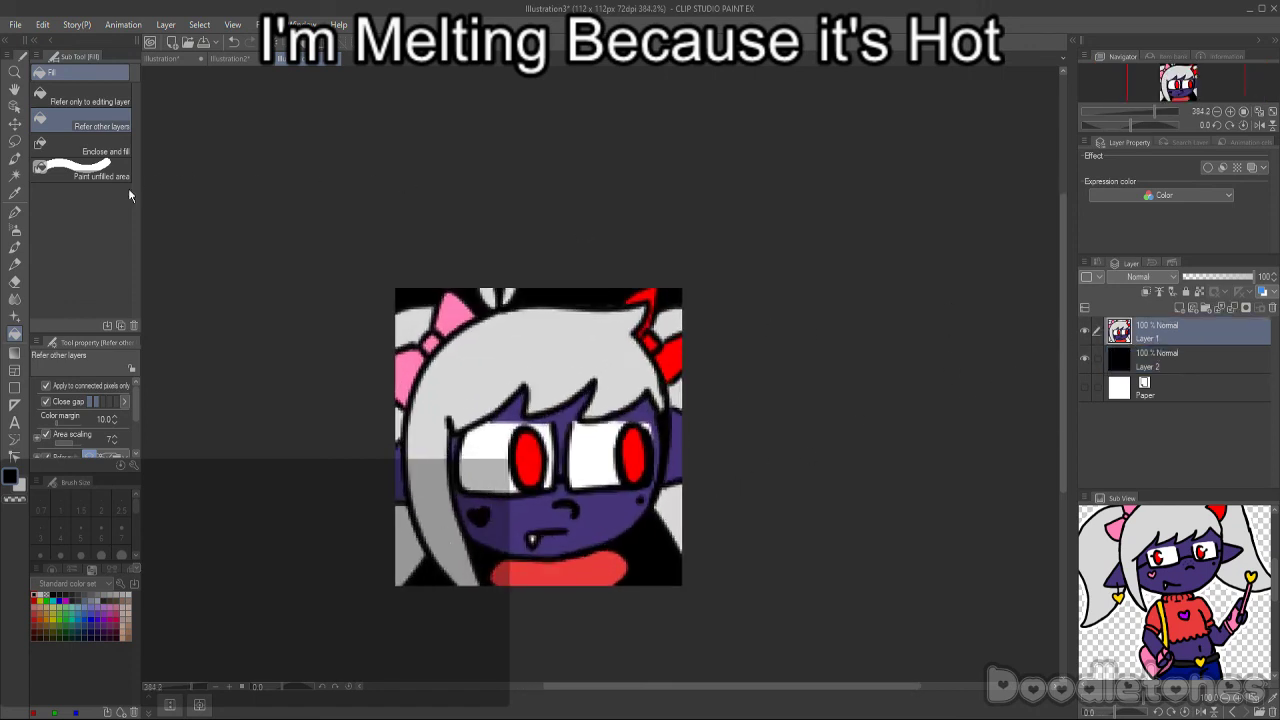
left_click(15, 175)
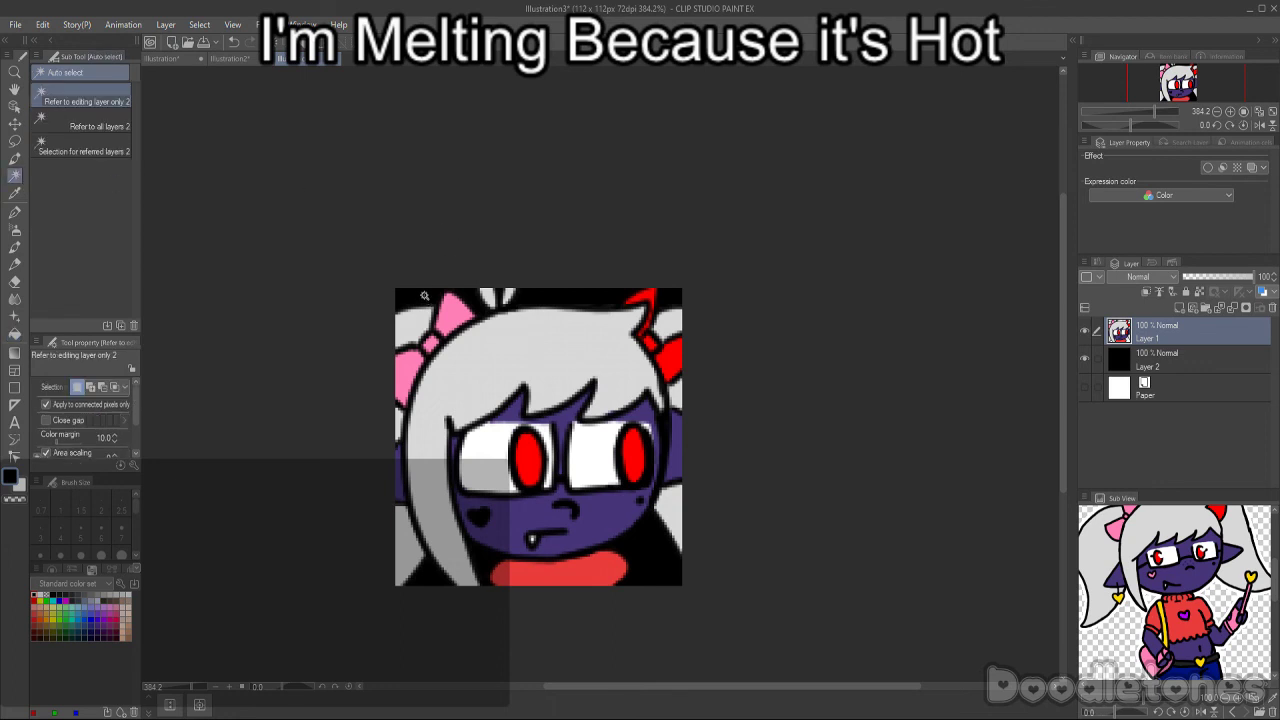
left_click(424, 296)
left_click(1133, 365)
left_click(1135, 335)
left_click(660, 562)
left_click(1147, 350)
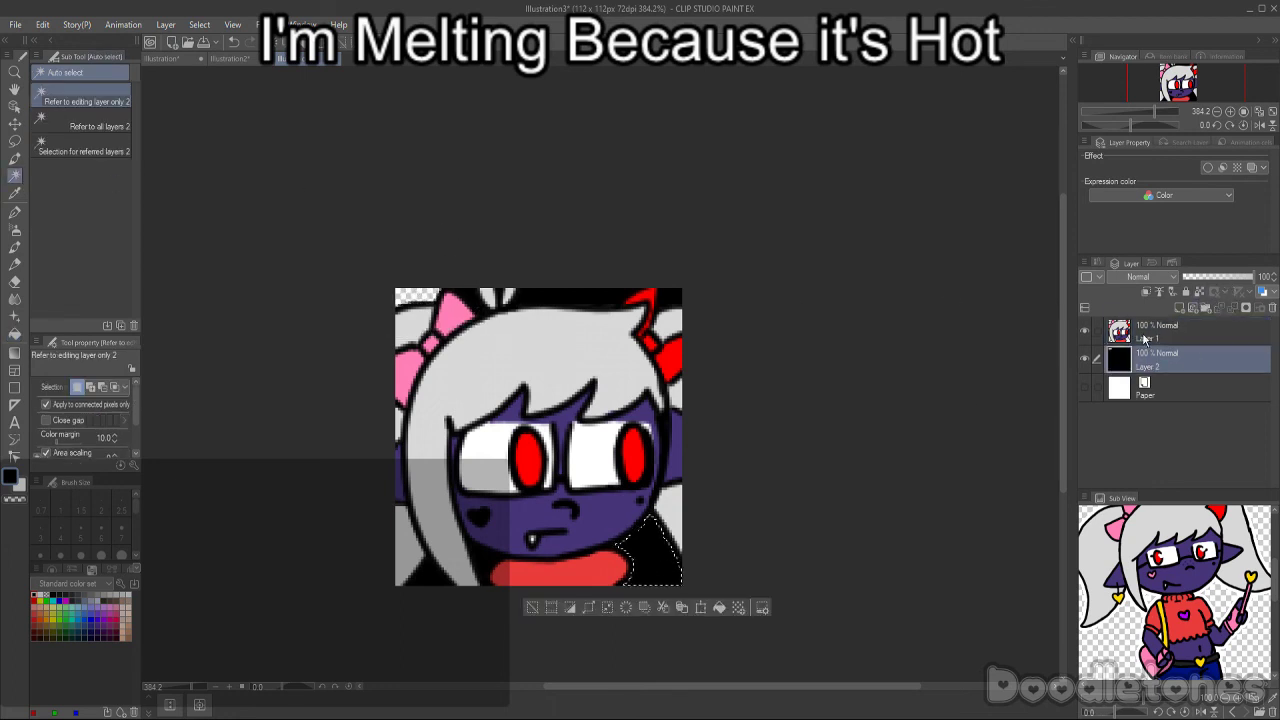
key("Delete")
- Delete the black backing from the remaining gaps left of the collar, along the upper edge and in the lower-left corner
left_click(1146, 340)
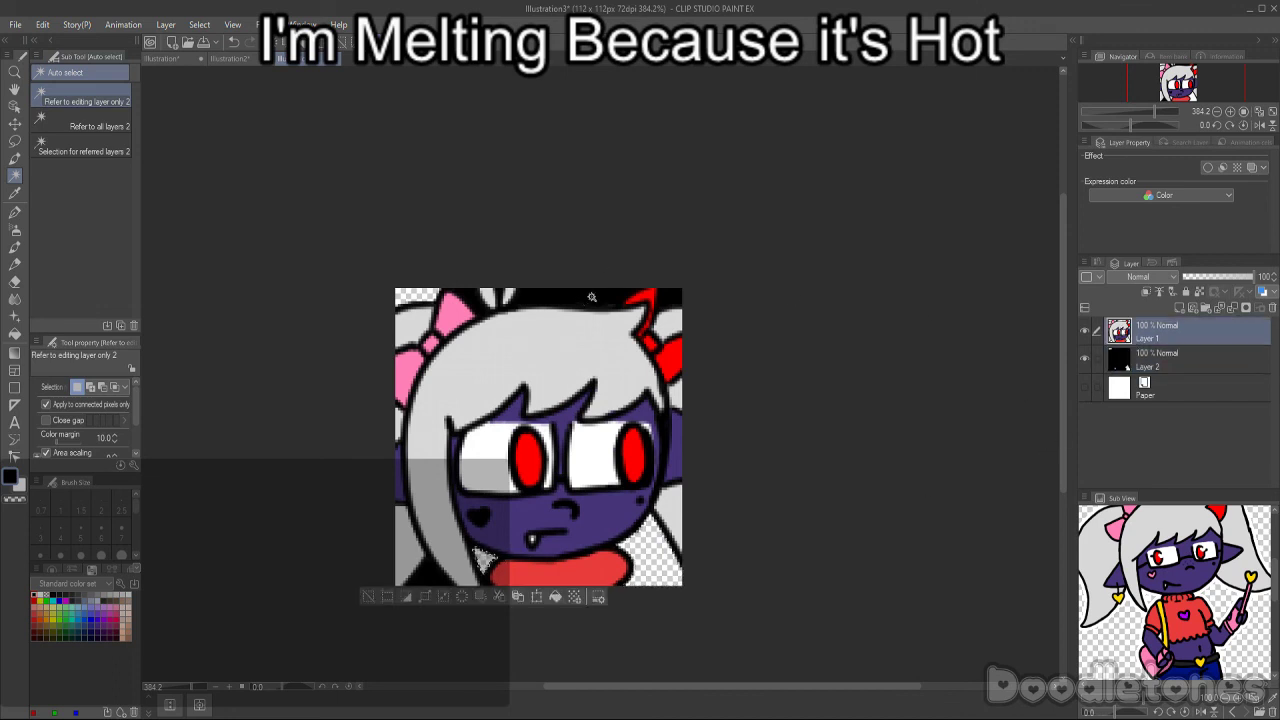
left_click(591, 298)
left_click(666, 295)
left_click(1146, 360)
left_click(1128, 338)
left_click(428, 574)
key("Delete")
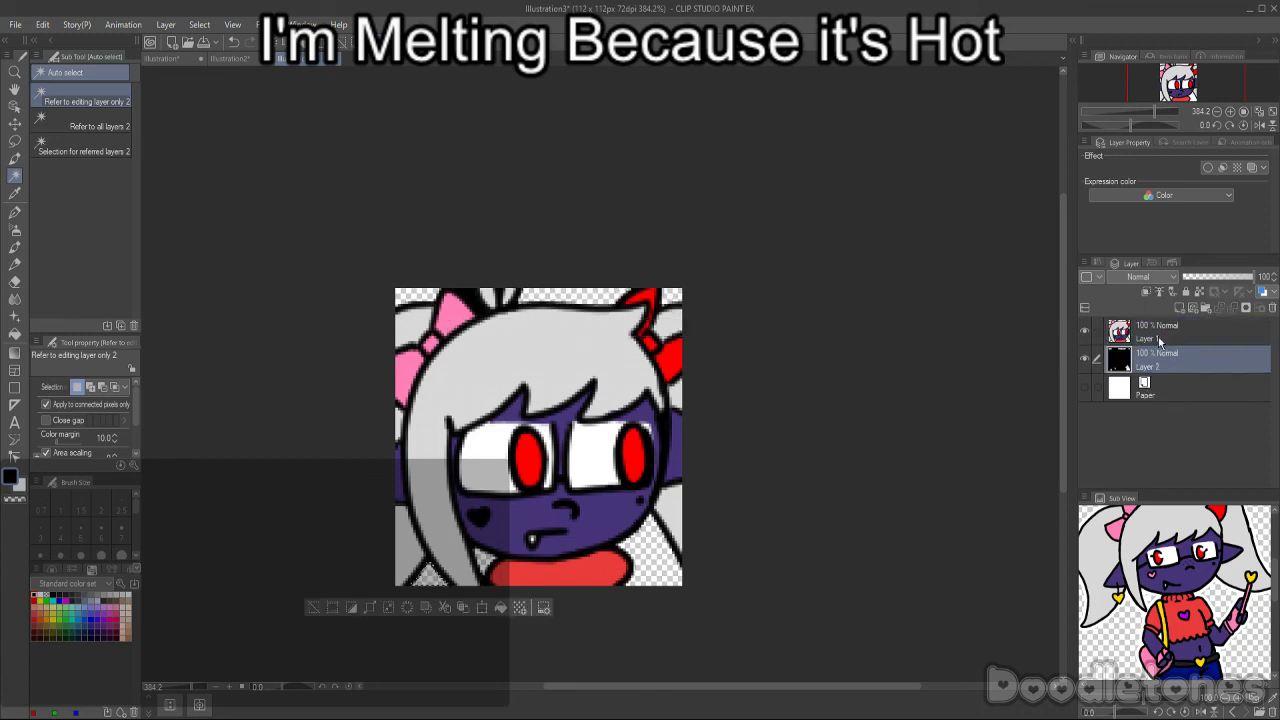
- Erase the leftover black on the backing layer between the pink bow and the hair tuft with the hard eraser
left_click(472, 298)
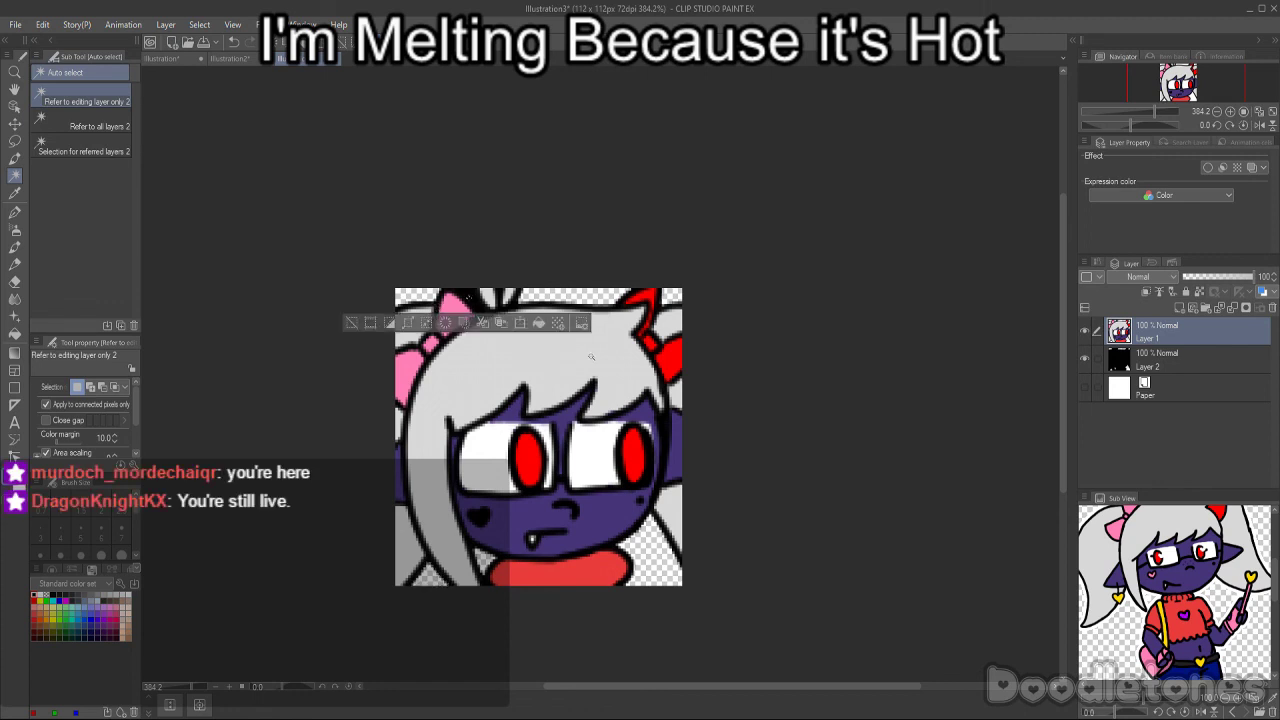
scroll(467, 297, "up", 1)
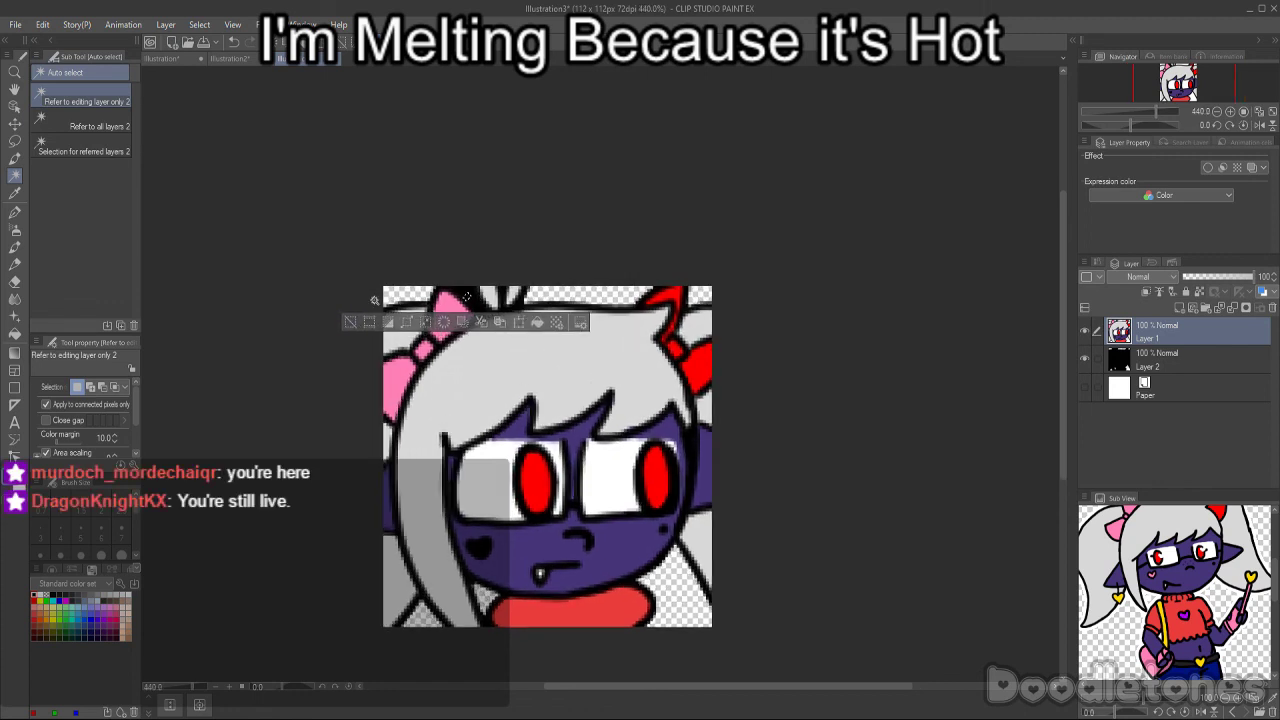
scroll(465, 298, "up", 1)
scroll(439, 320, "up", 1)
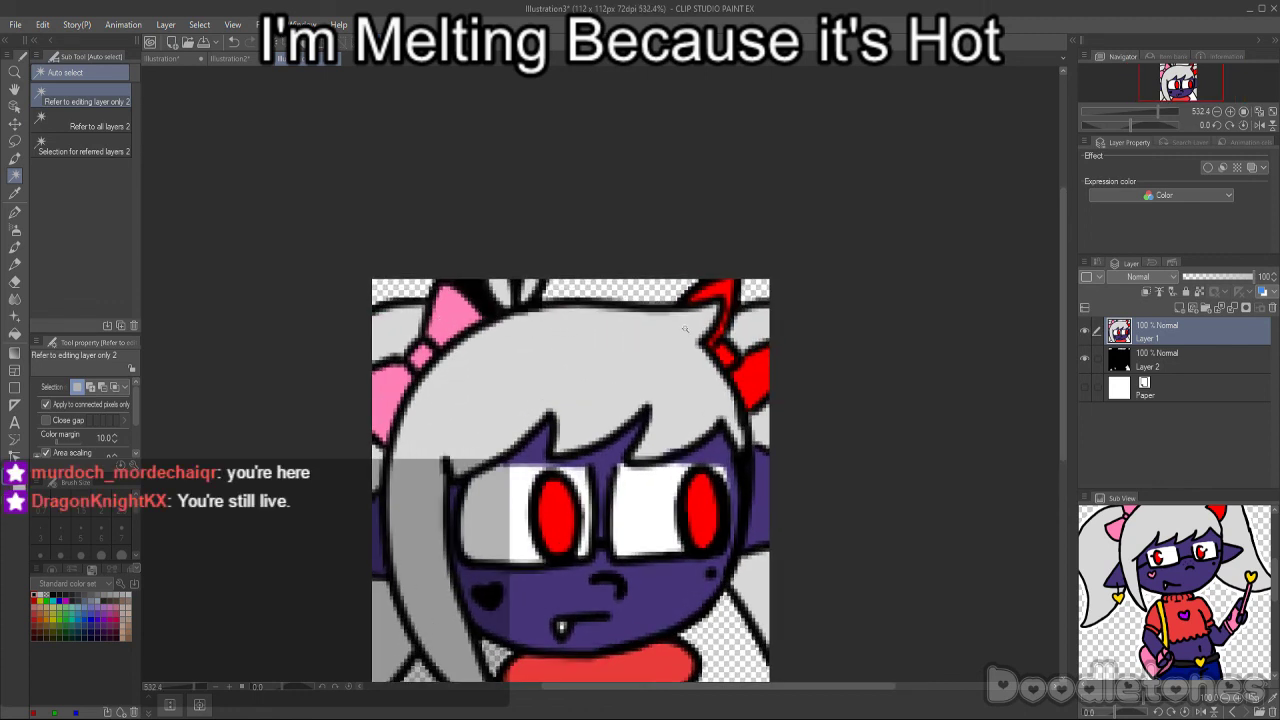
left_click(1133, 372)
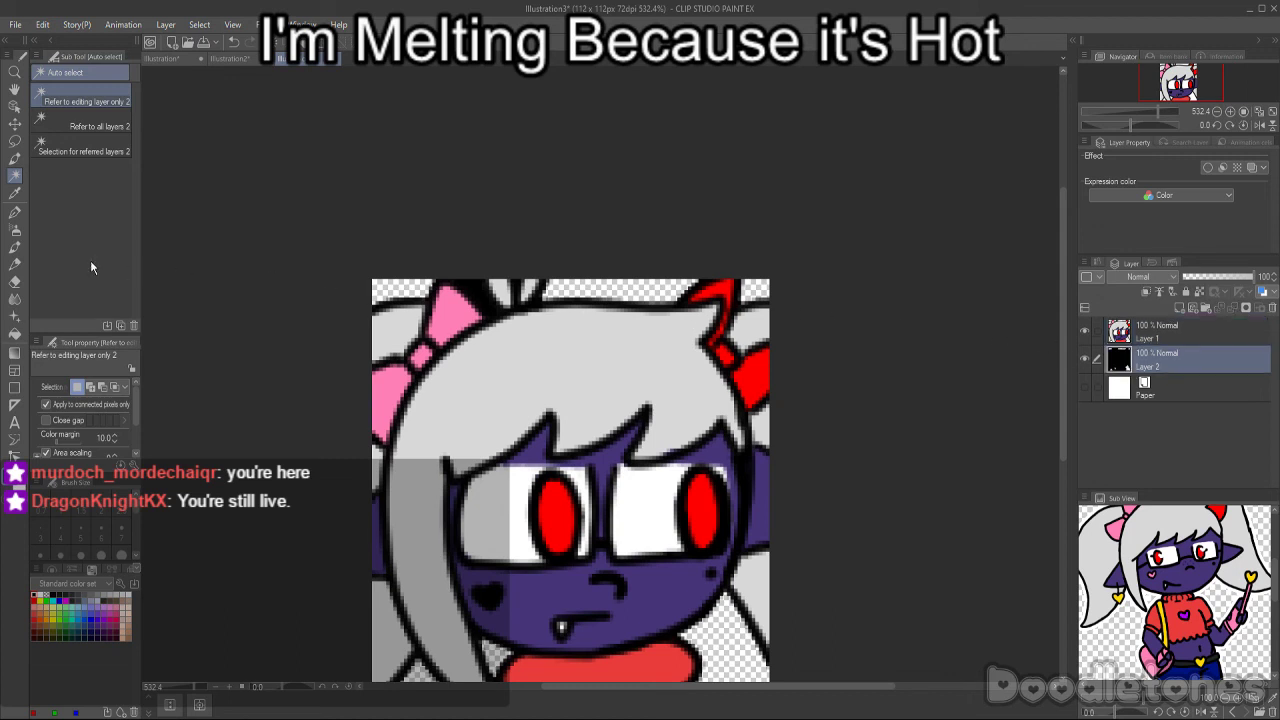
left_click(19, 285)
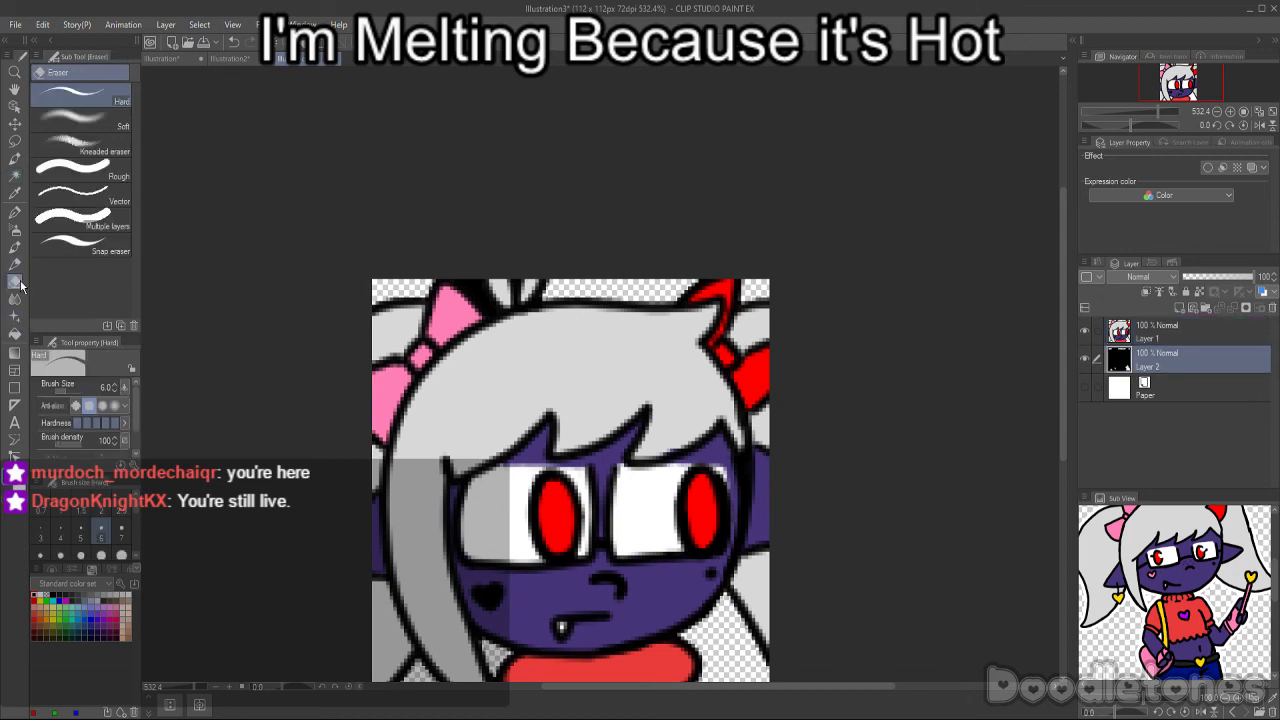
left_click_drag(458, 278, 490, 307)
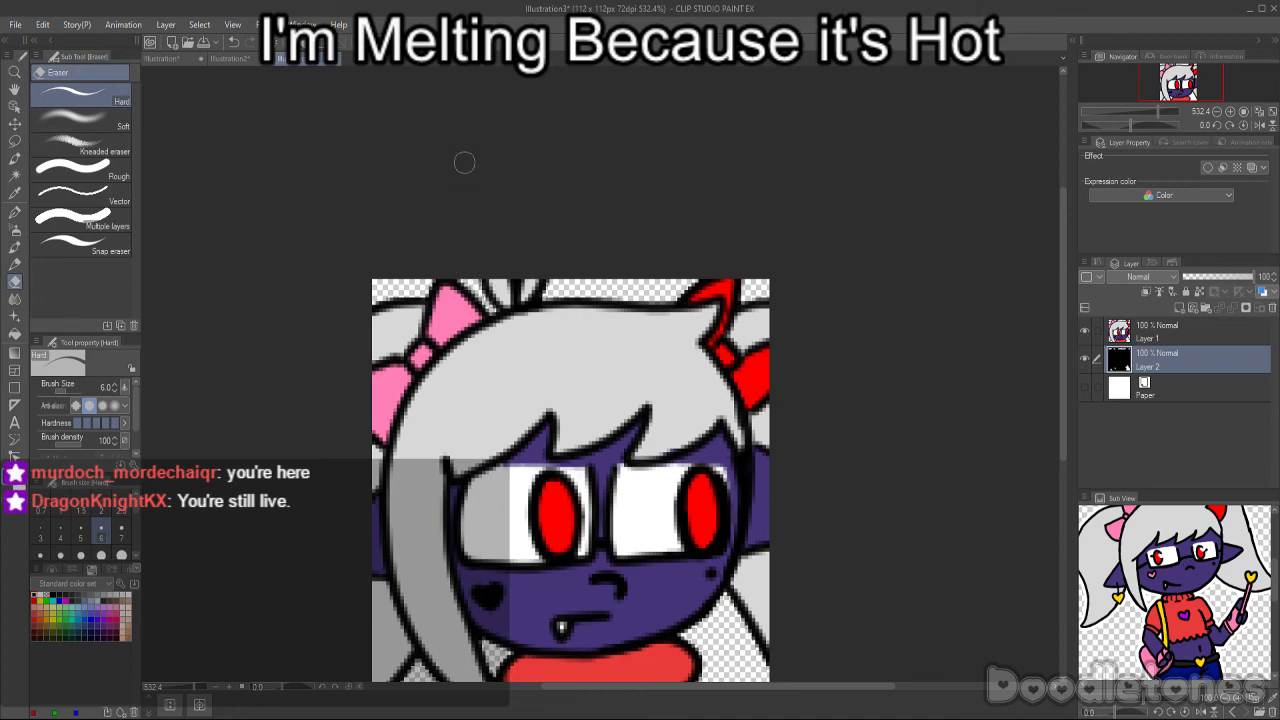
- Export the emote as a single-layer PNG named suzydoeyes to the Desktop with the default export settings
scroll(666, 316, "down", 6)
scroll(884, 495, "up", 3)
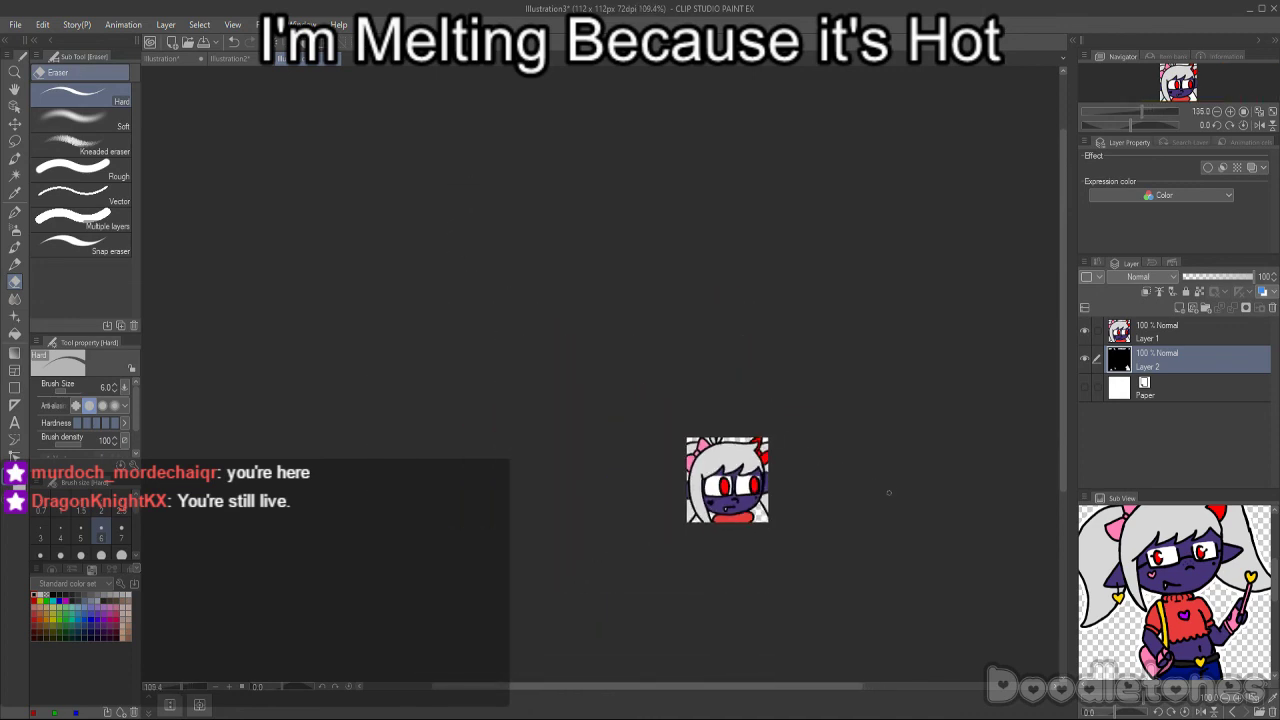
left_click(15, 24)
mouse_move(130, 208)
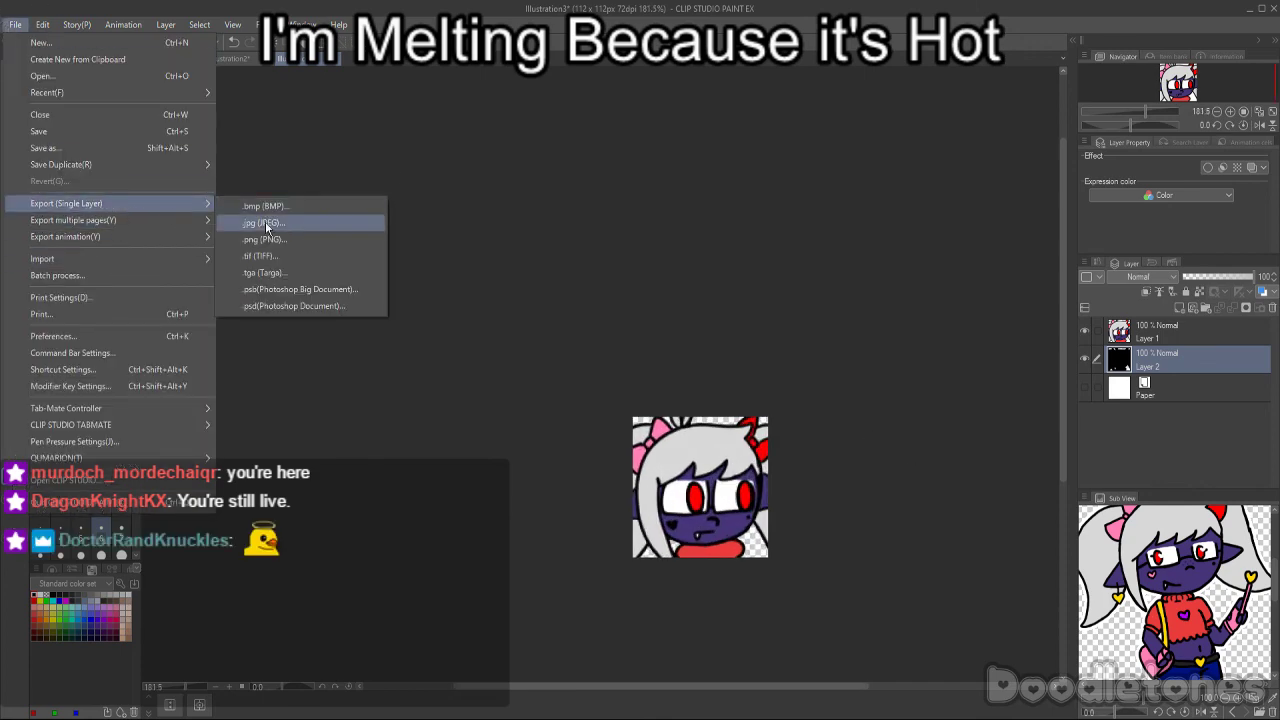
left_click(262, 241)
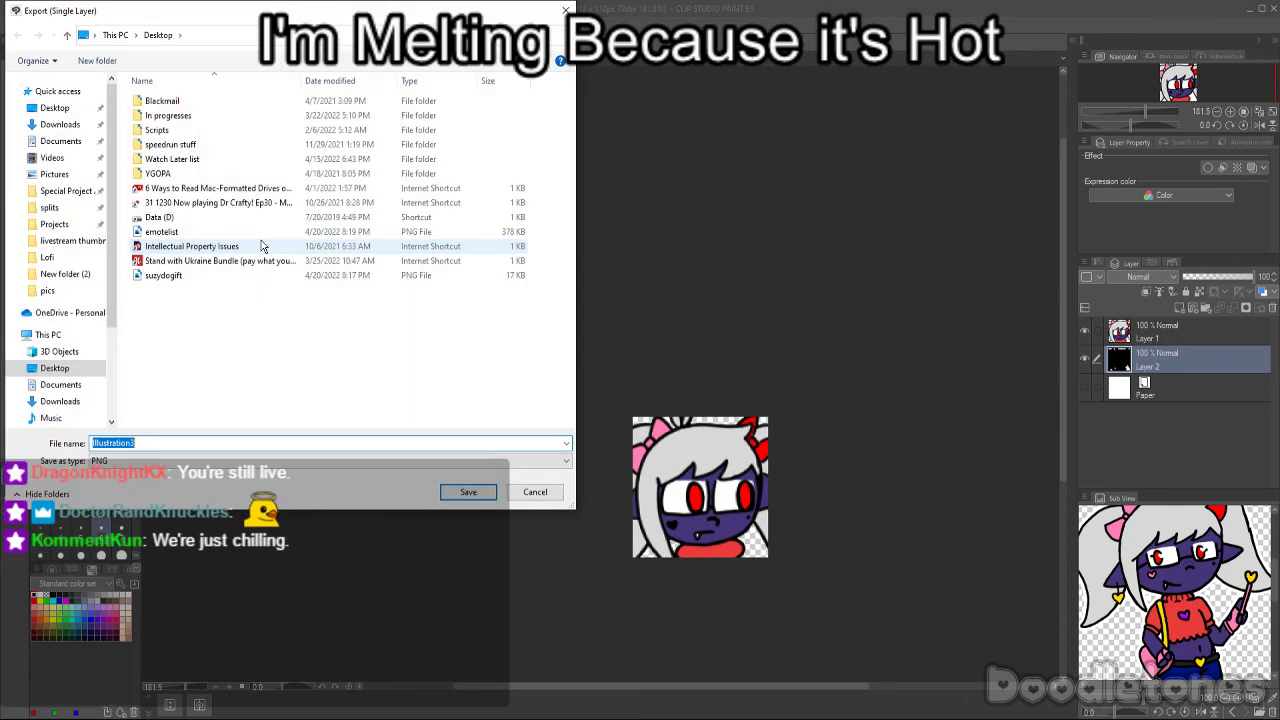
type("suzydoeyes")
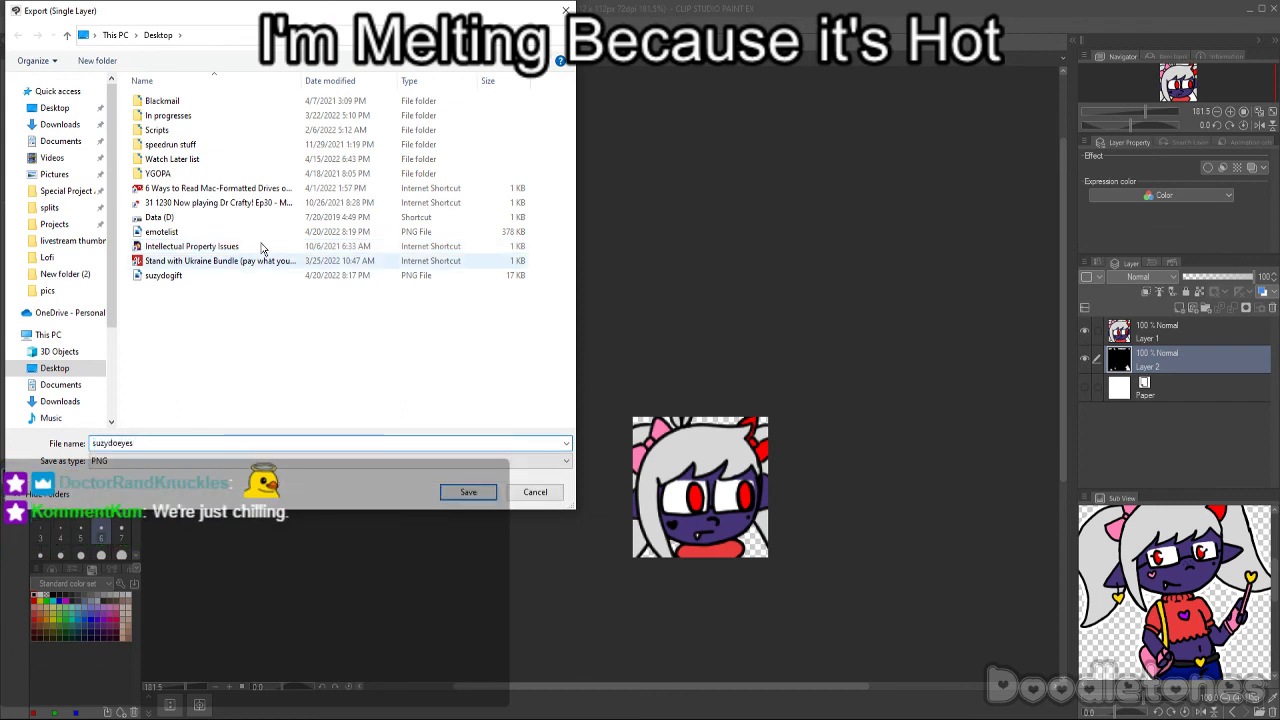
left_click(462, 494)
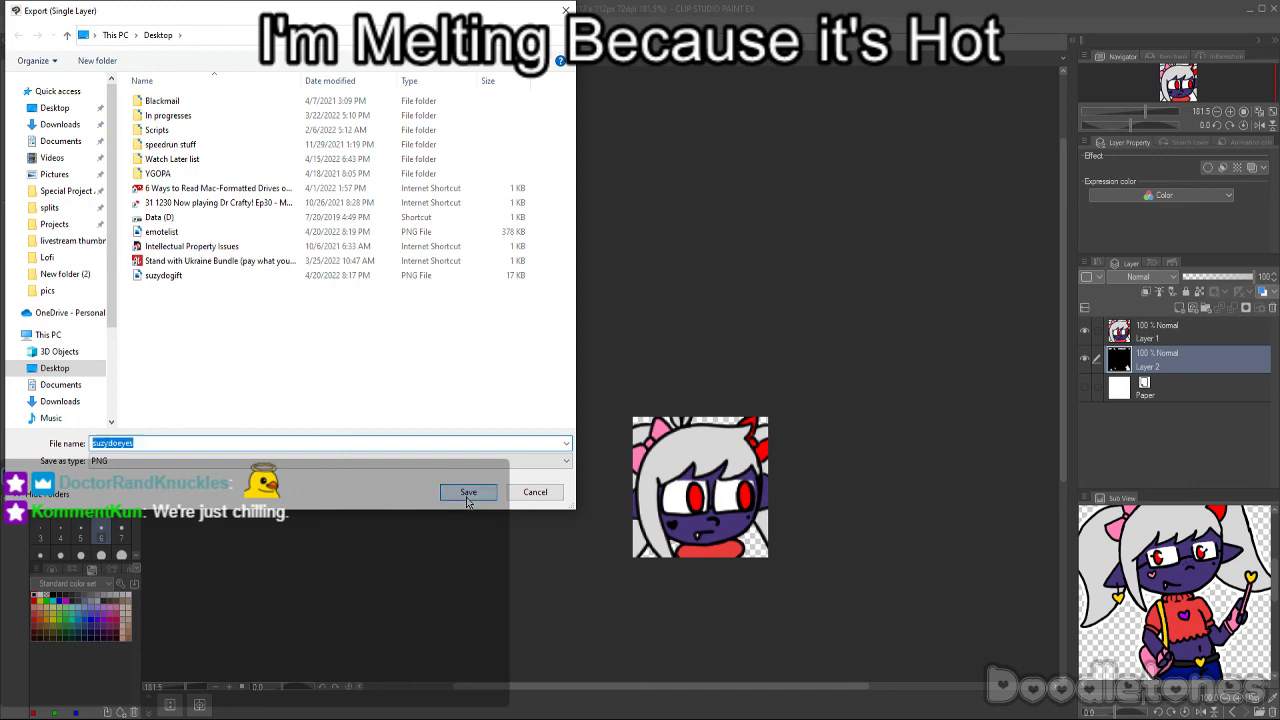
left_click(451, 228)
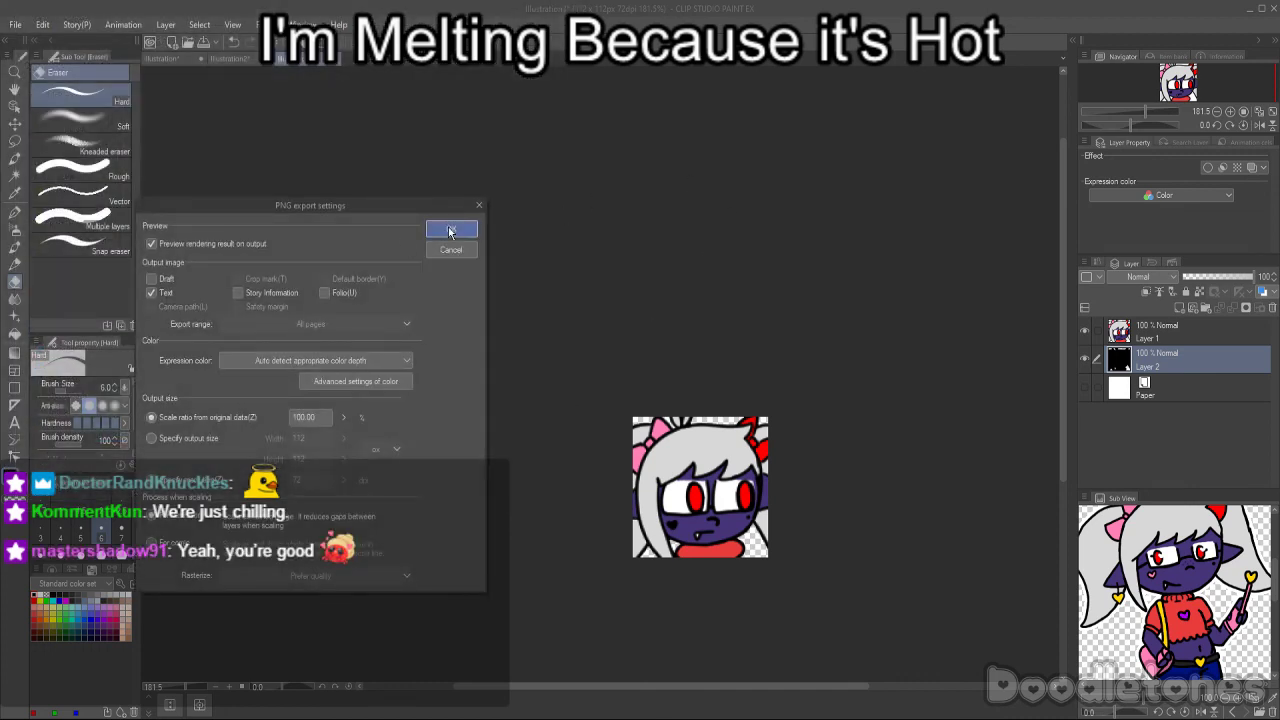
left_click(428, 284)
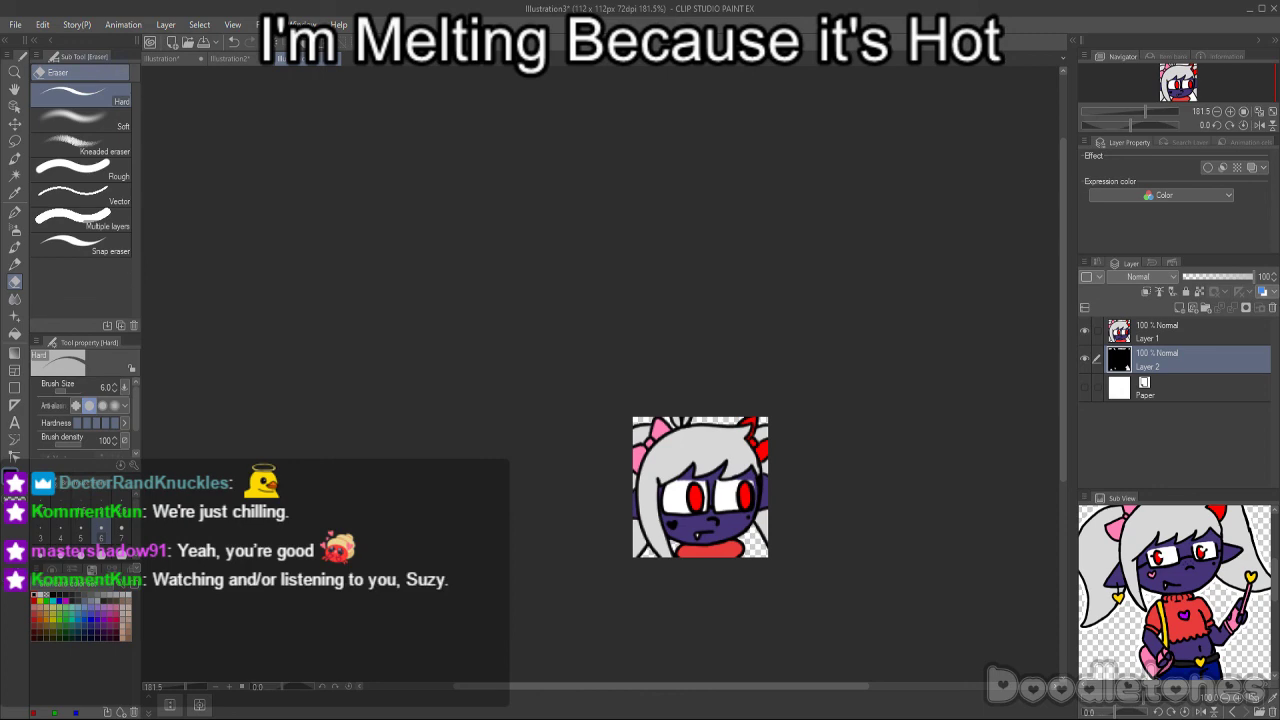
- Switch to the handwritten emote list and scribble out the CloverEyes and Mute Gift! entries with the black colored pencil
left_click(177, 57)
left_click(231, 60)
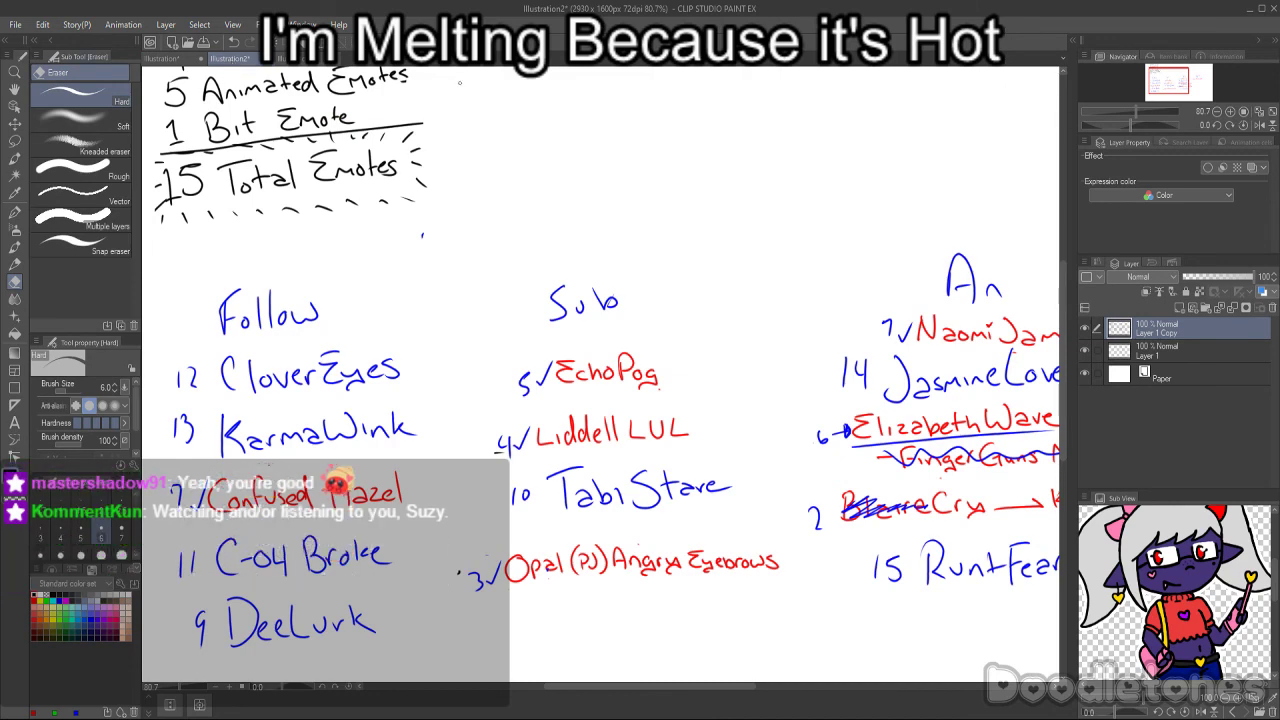
scroll(983, 324, "down", 3)
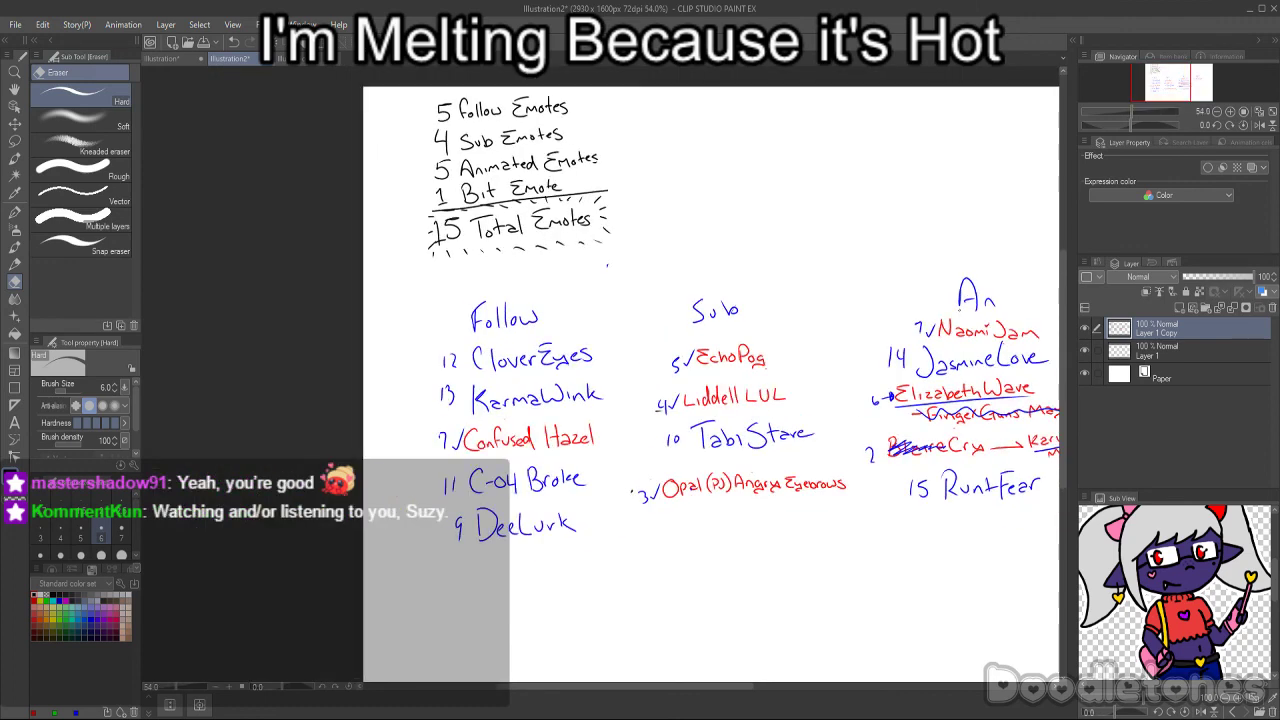
scroll(600, 385, "right", 5)
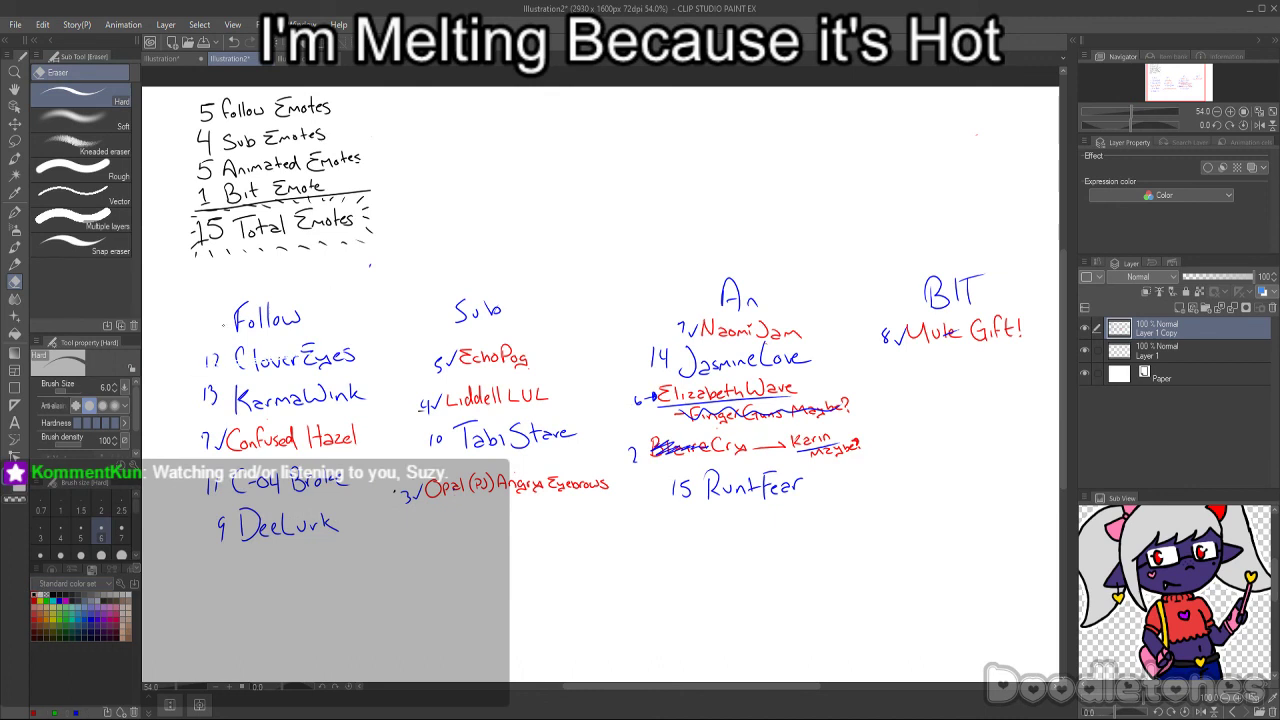
left_click(15, 264)
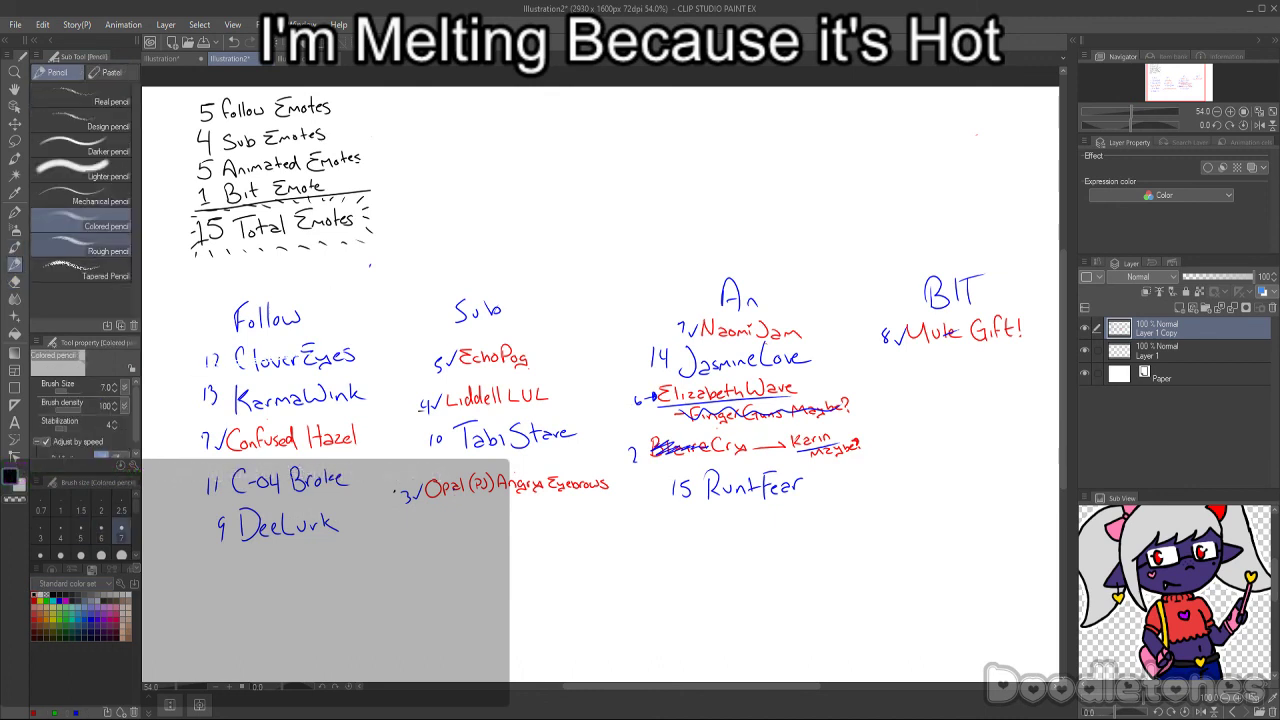
mouse_move(214, 362)
left_mouse_down()
mouse_move(314, 358)
mouse_move(200, 366)
mouse_move(372, 347)
left_mouse_up()
mouse_move(882, 336)
left_mouse_down()
mouse_move(1020, 326)
mouse_move(876, 338)
mouse_move(1004, 330)
left_mouse_up()
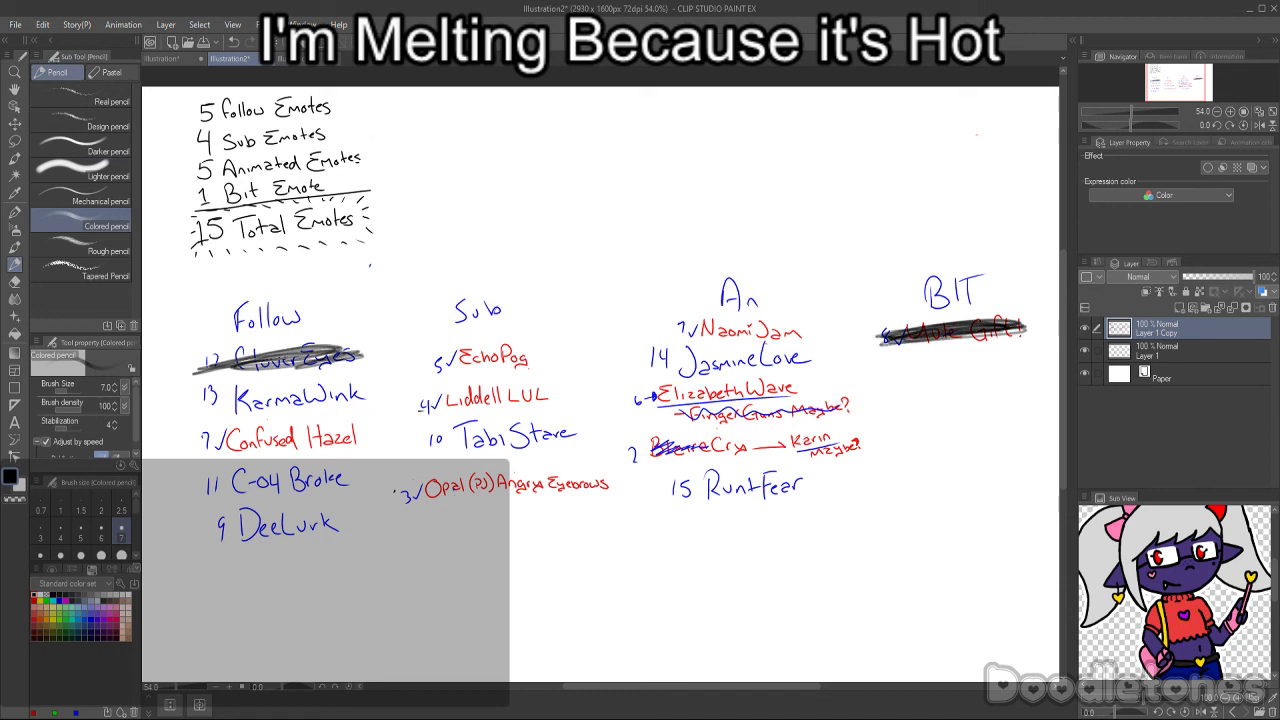
left_click(15, 22)
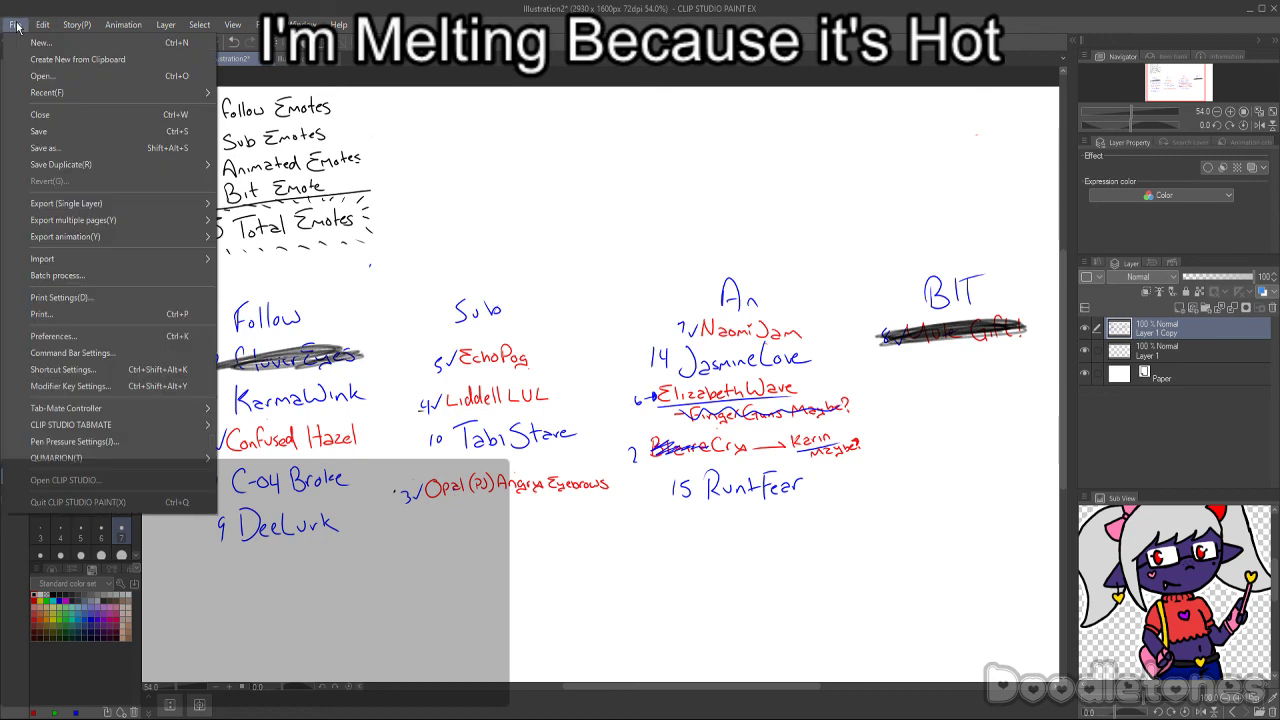
left_click(50, 150)
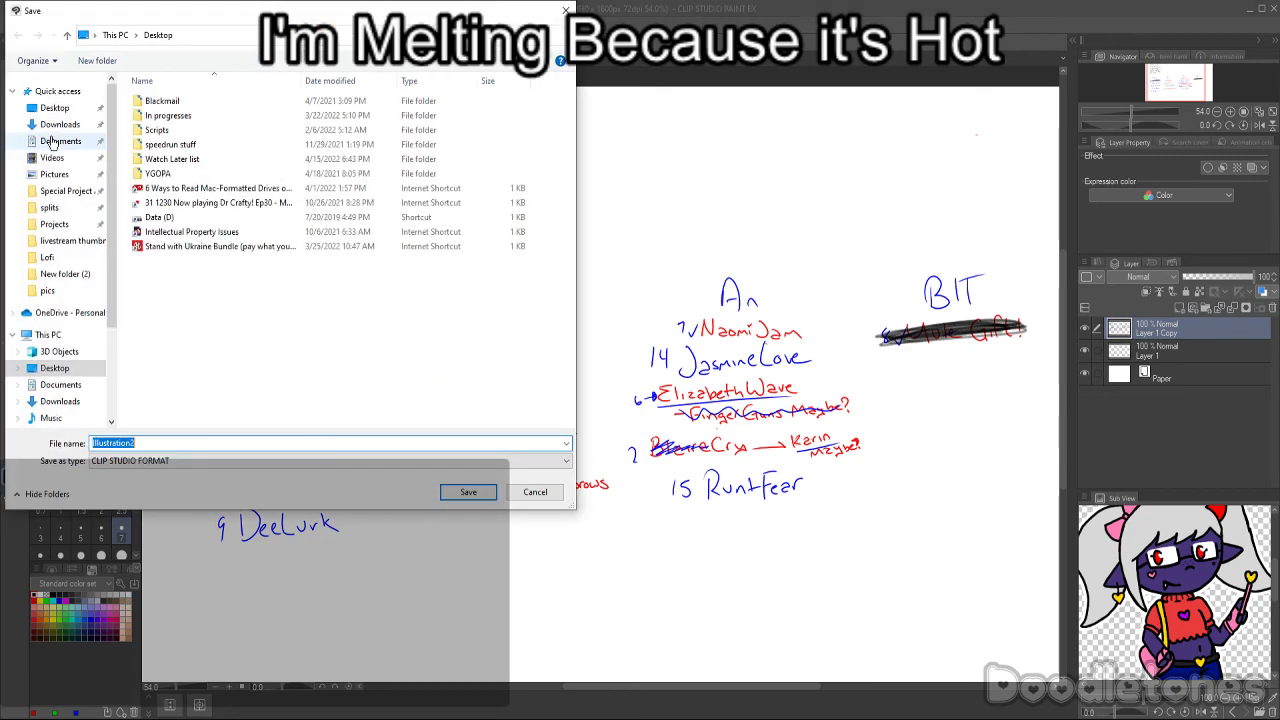
left_click(533, 492)
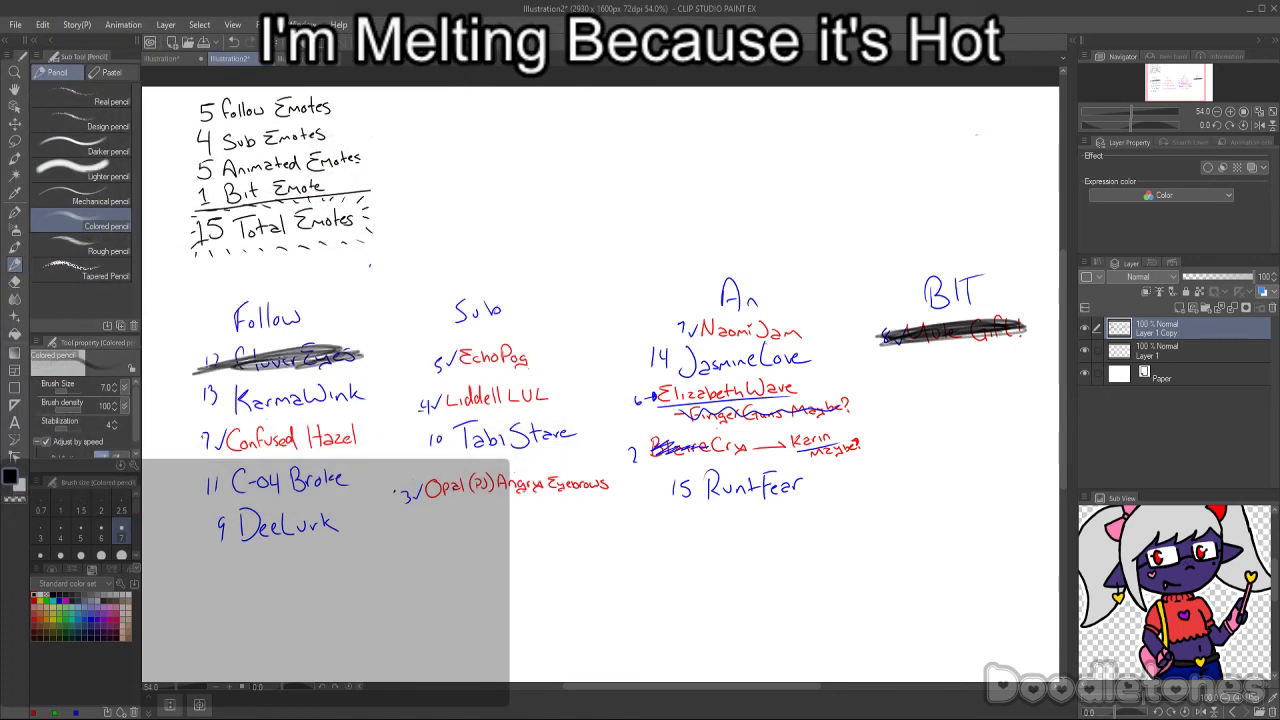
- Save the emote list document to a file
left_click(15, 24)
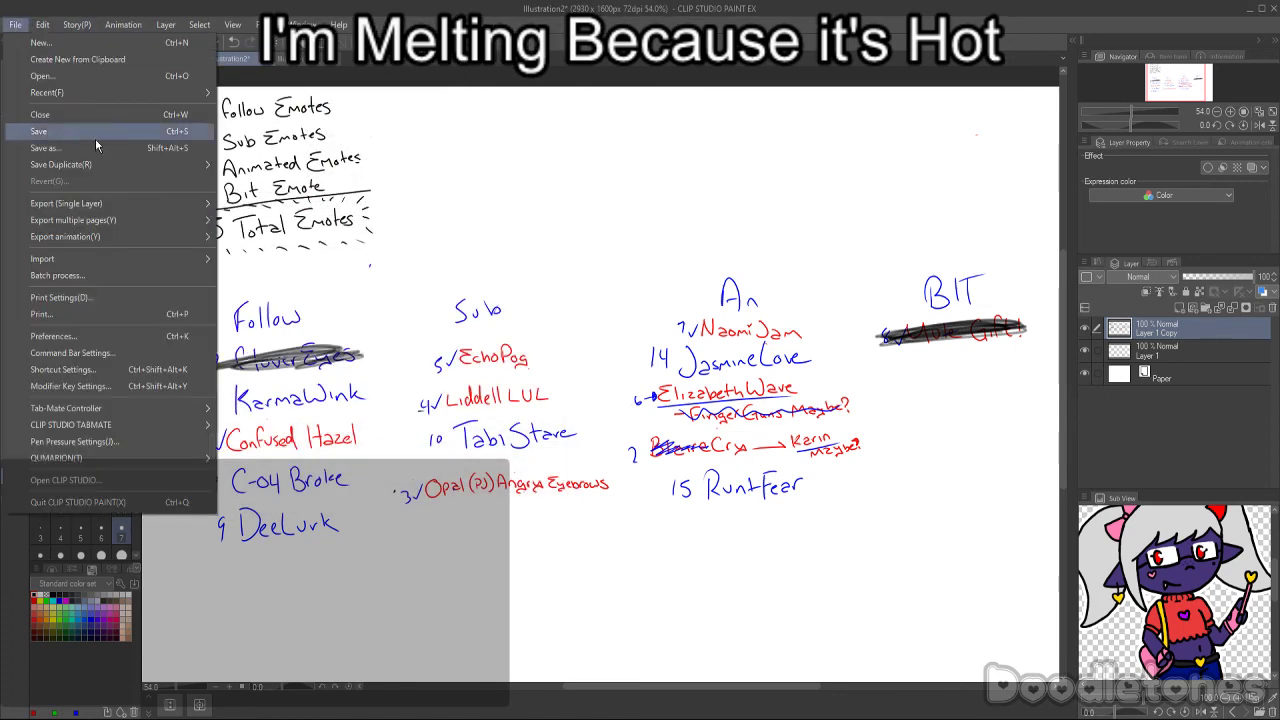
left_click(81, 147)
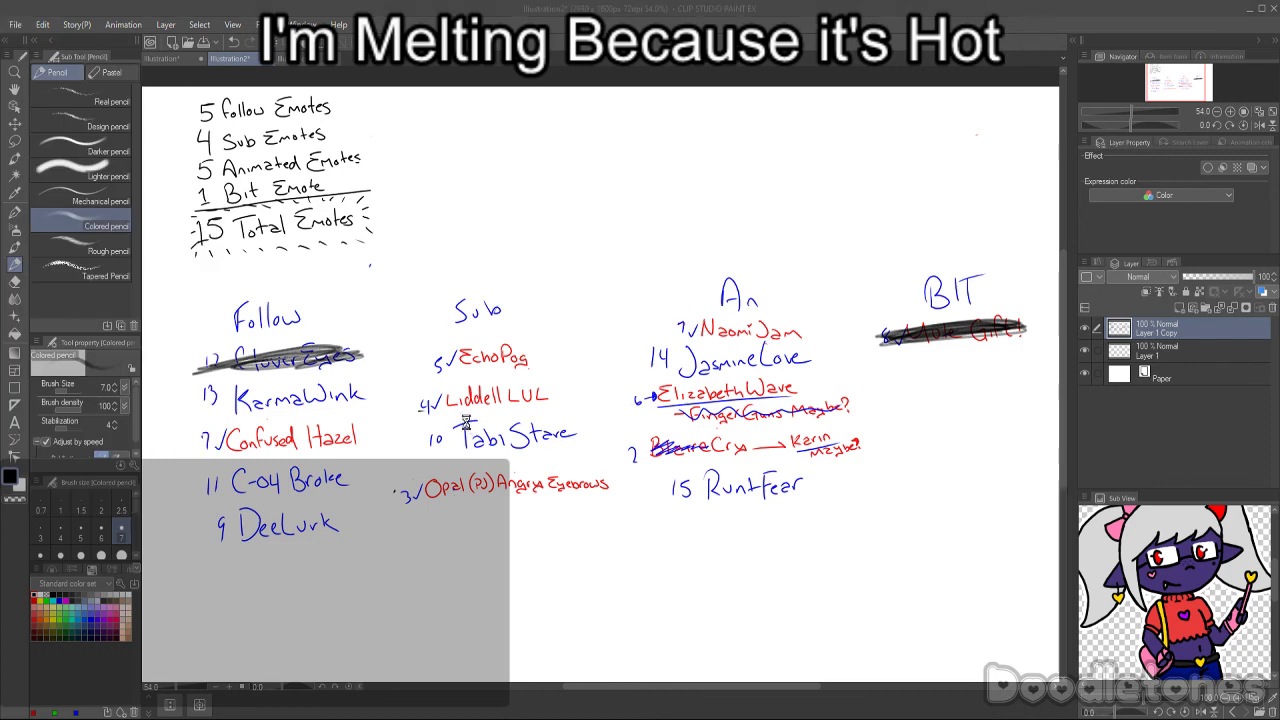
left_click(456, 488)
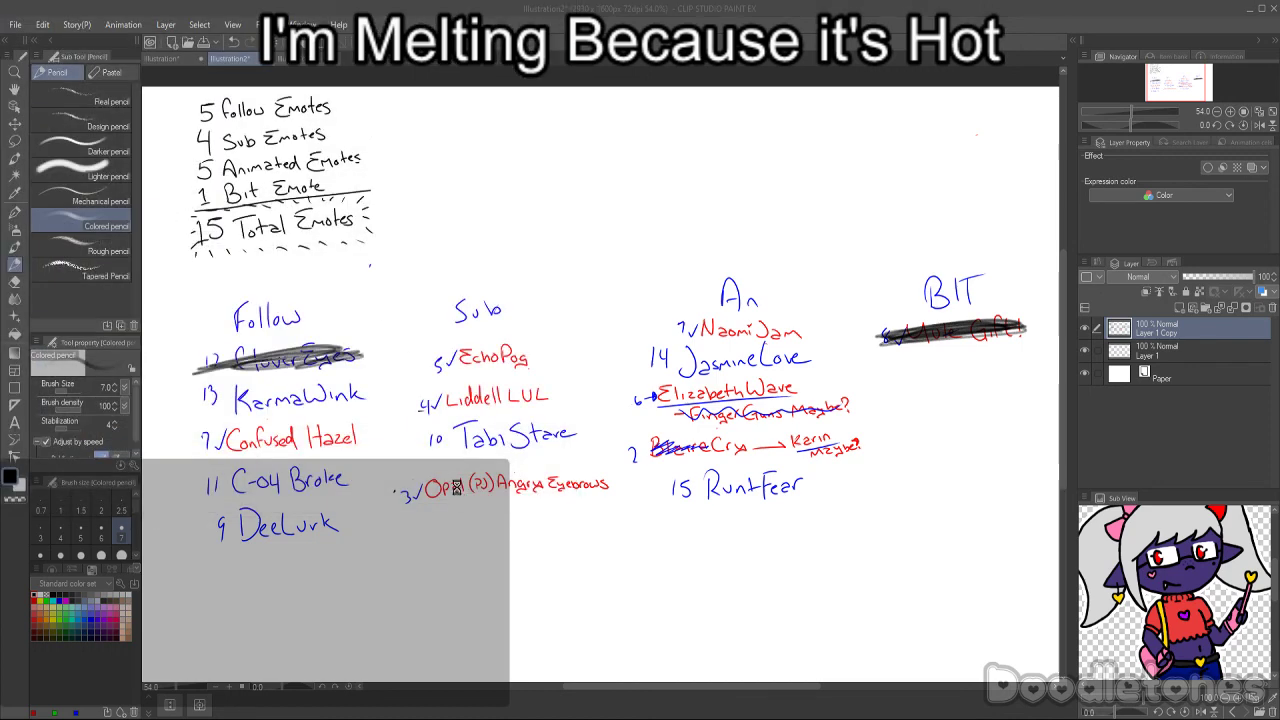